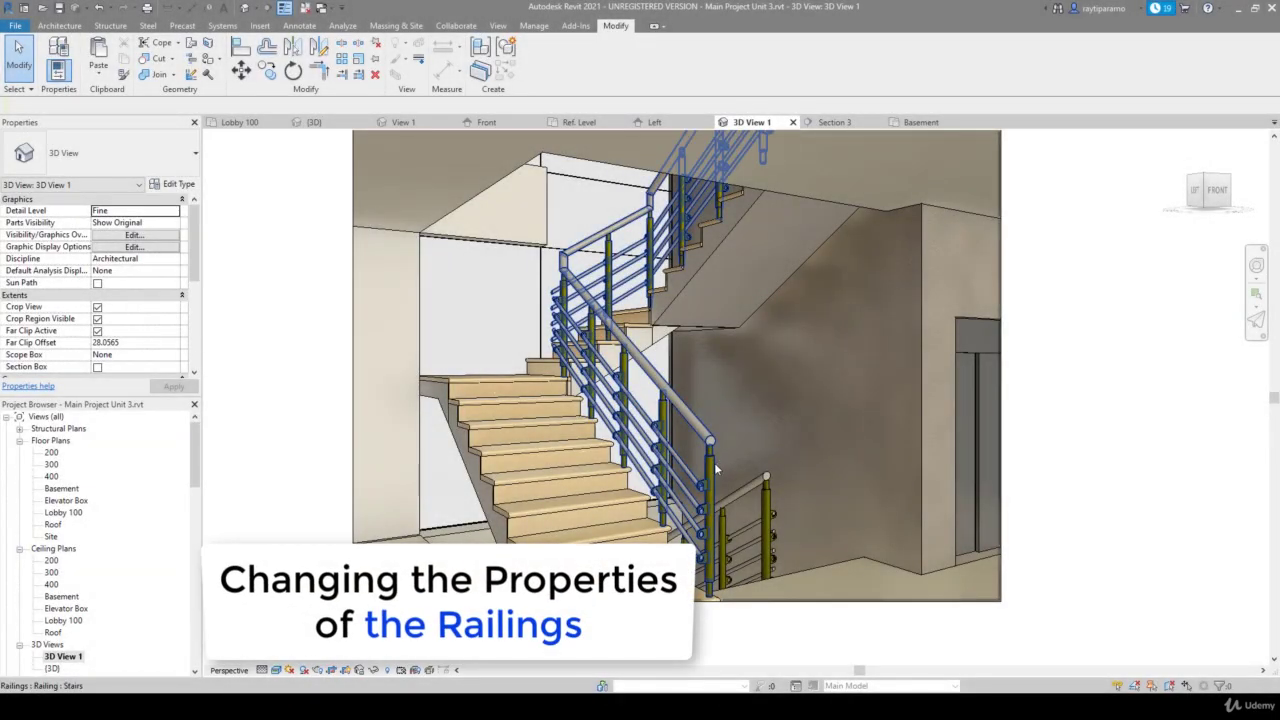
# Change the Stairs railing type's Top Rail Height from 1.0000 to 0.9500 and apply it
pyautogui.click(710, 460)
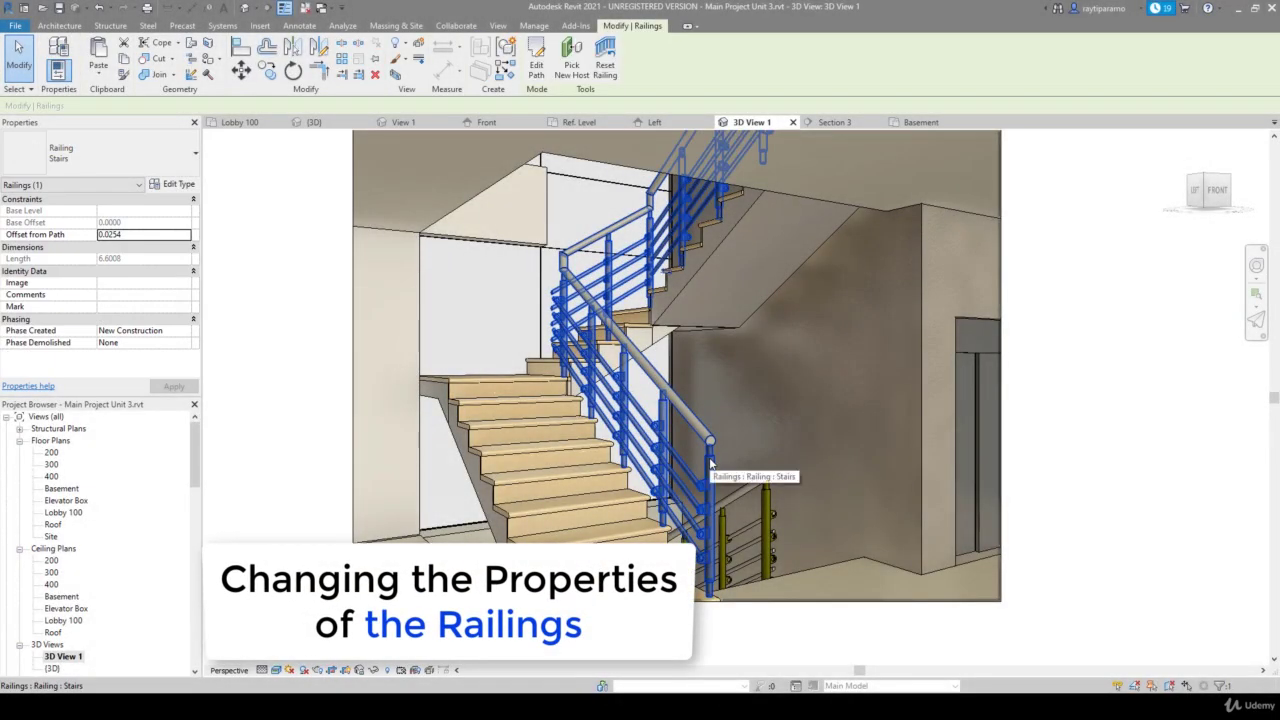
pyautogui.click(173, 187)
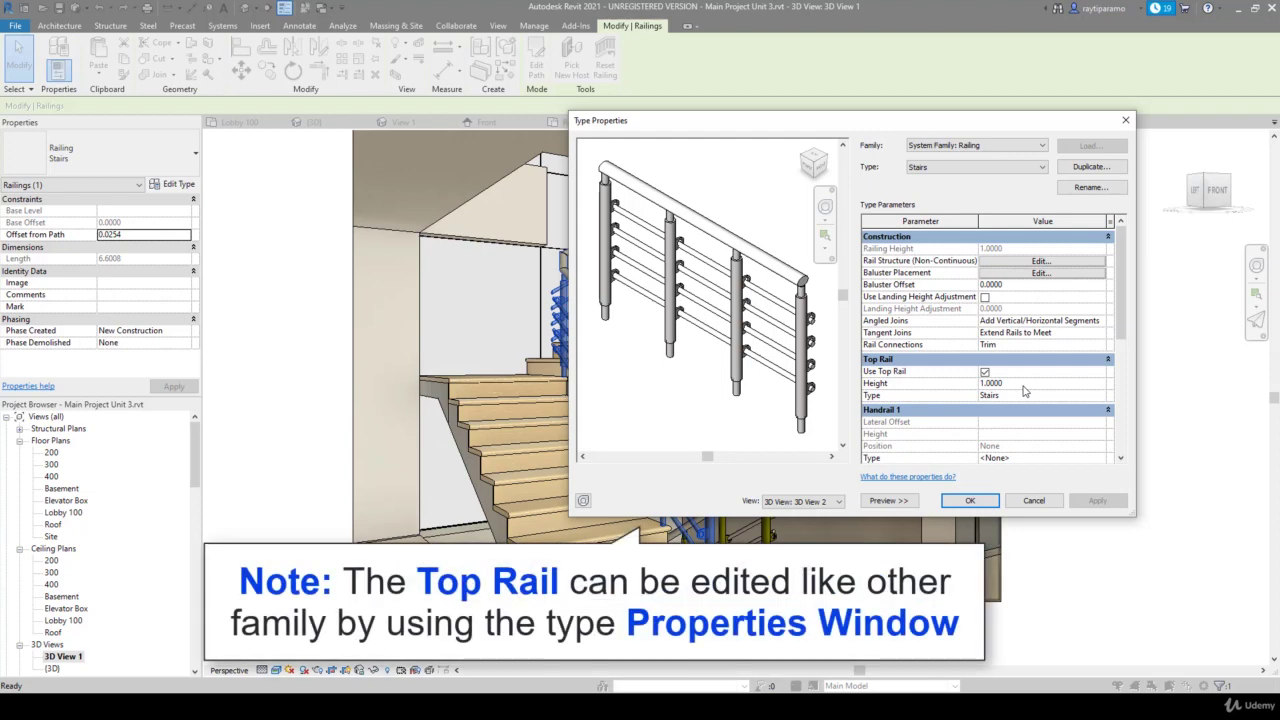
pyautogui.click(1023, 385)
pyautogui.write('02')
pyautogui.write('5')
pyautogui.click(1097, 502)
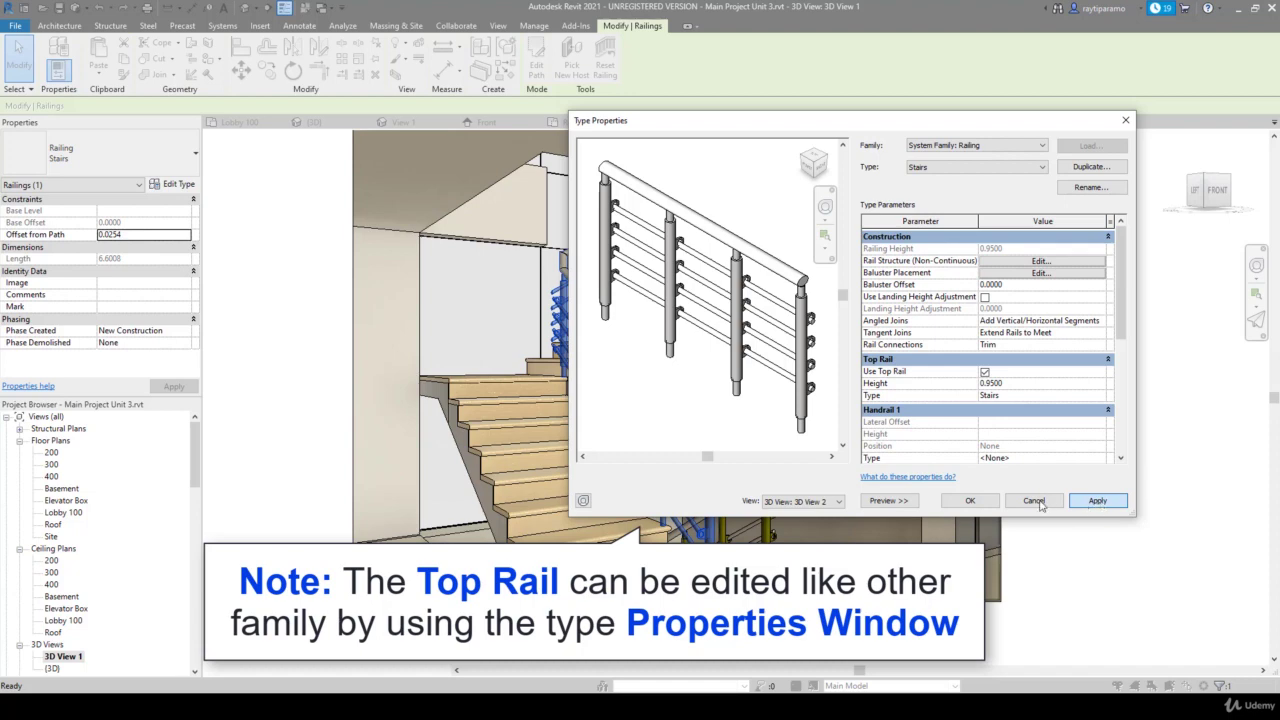
pyautogui.click(985, 502)
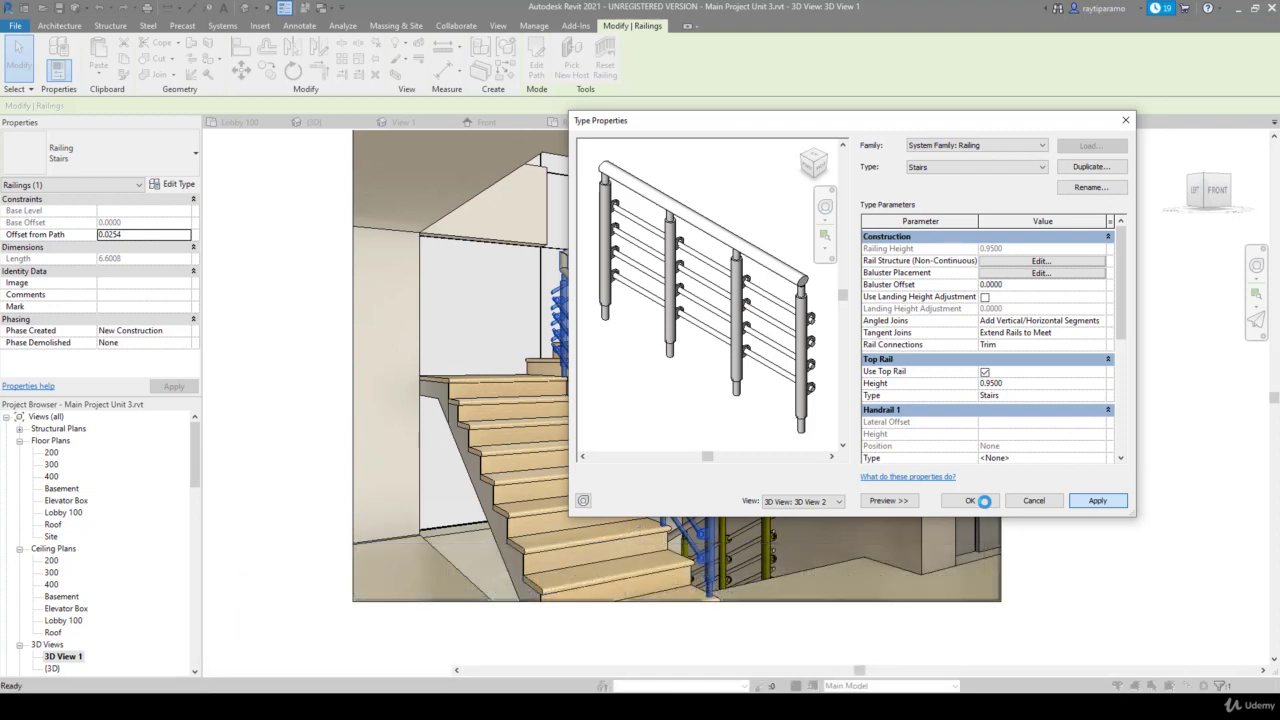
pyautogui.click(984, 501)
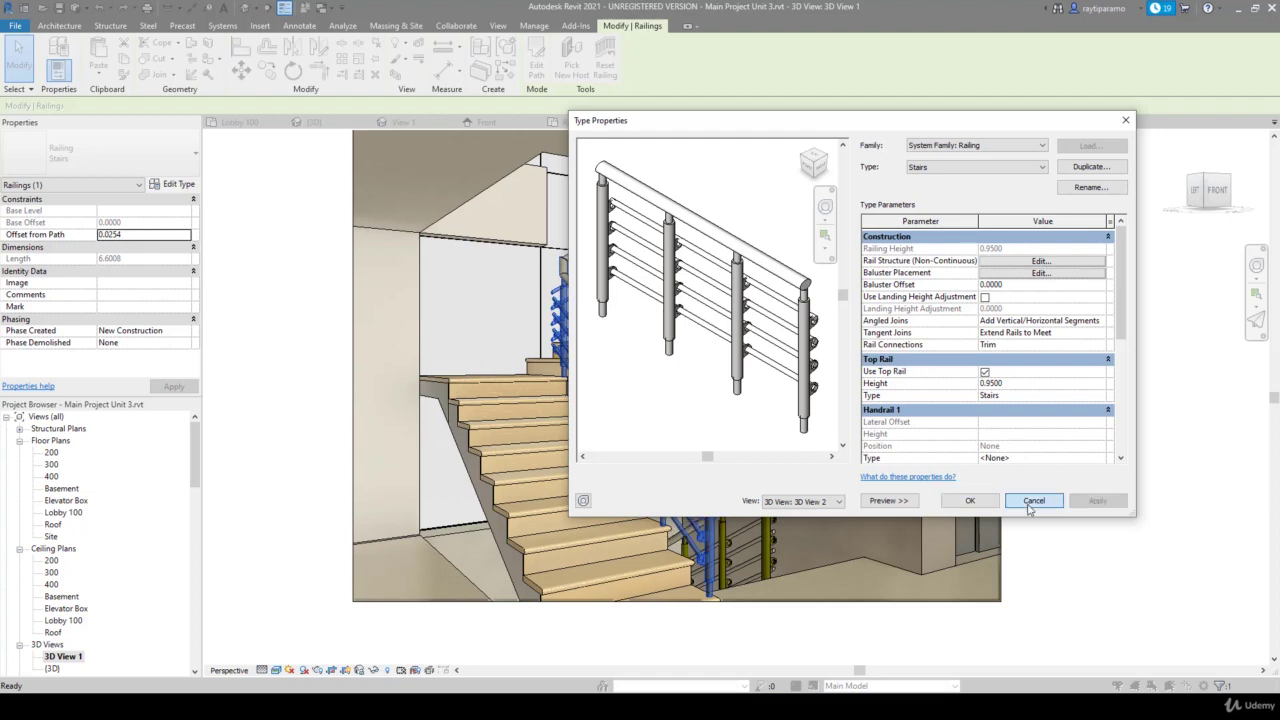
# Reselect the stair railing and zoom in closely on the rail brackets at its posts
pyautogui.scroll(3, 706, 515)
pyautogui.scroll(3, 720, 500)
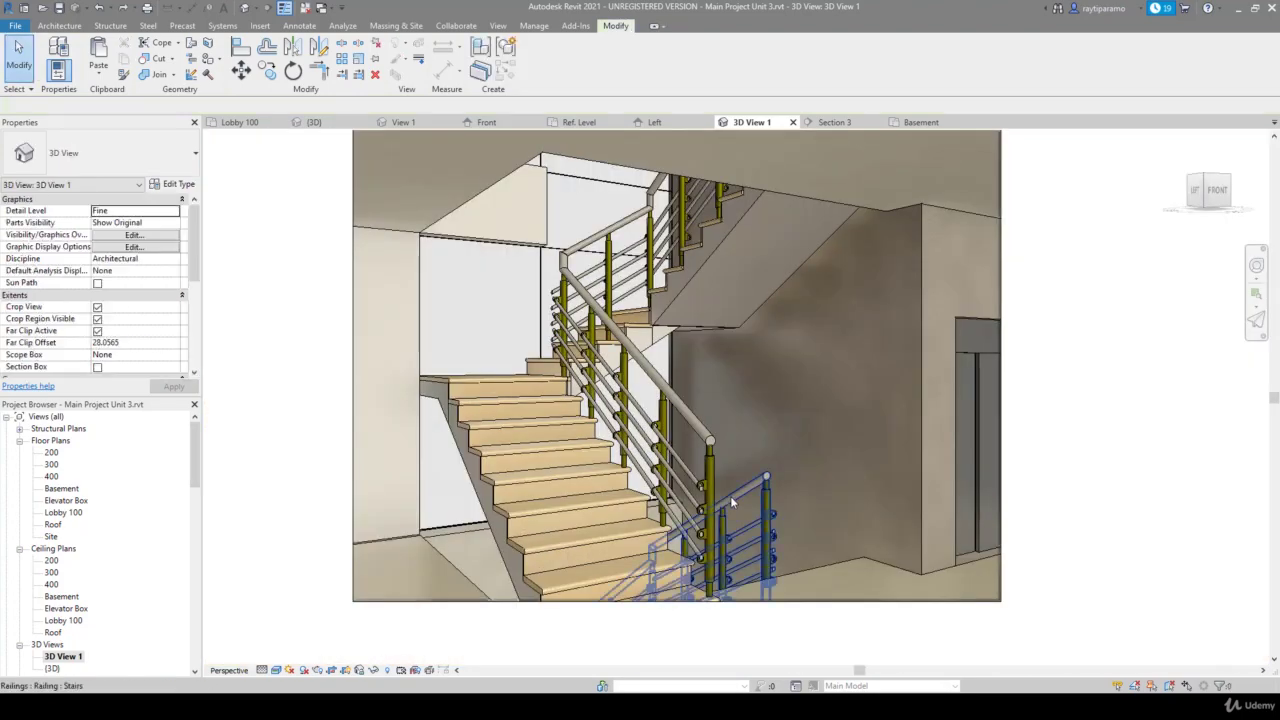
pyautogui.click(707, 537)
pyautogui.scroll(5, 707, 537)
pyautogui.scroll(2, 707, 537)
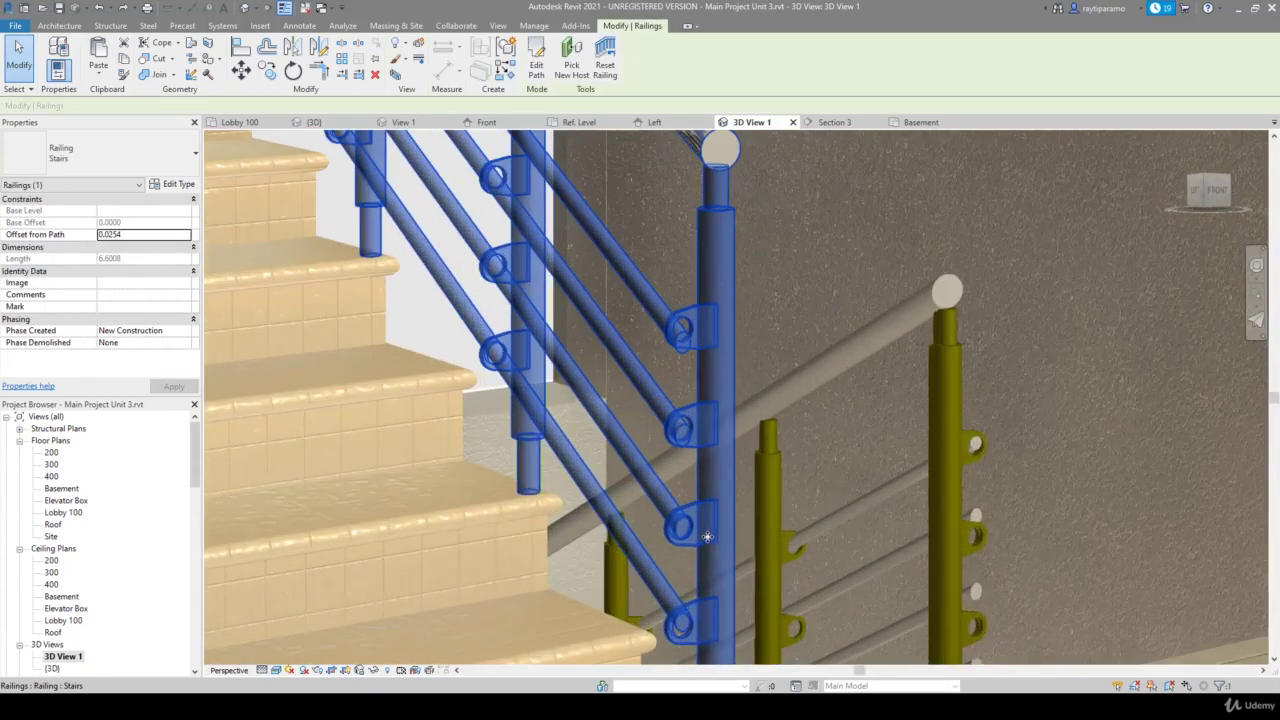
pyautogui.scroll(1, 707, 537)
pyautogui.scroll(1, 707, 537)
pyautogui.scroll(1, 707, 537)
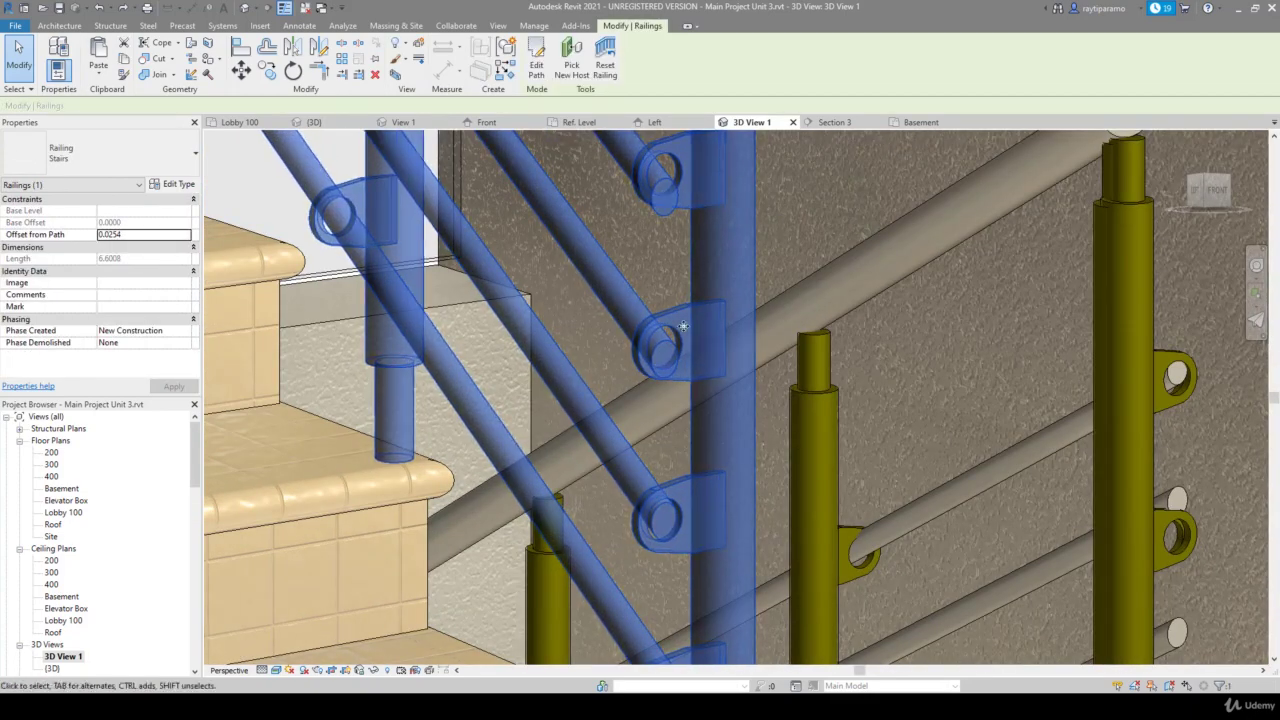
pyautogui.scroll(-2, 683, 296)
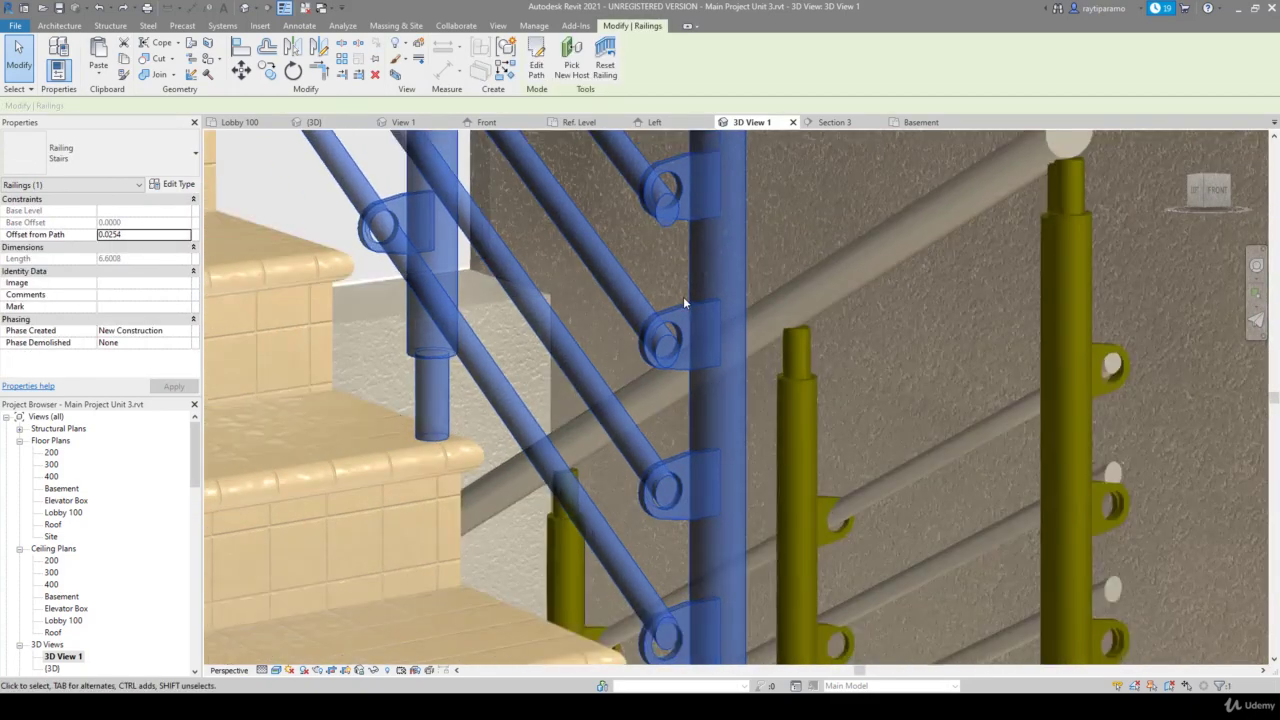
pyautogui.scroll(-2, 683, 296)
pyautogui.scroll(3, 715, 574)
pyautogui.scroll(2, 715, 574)
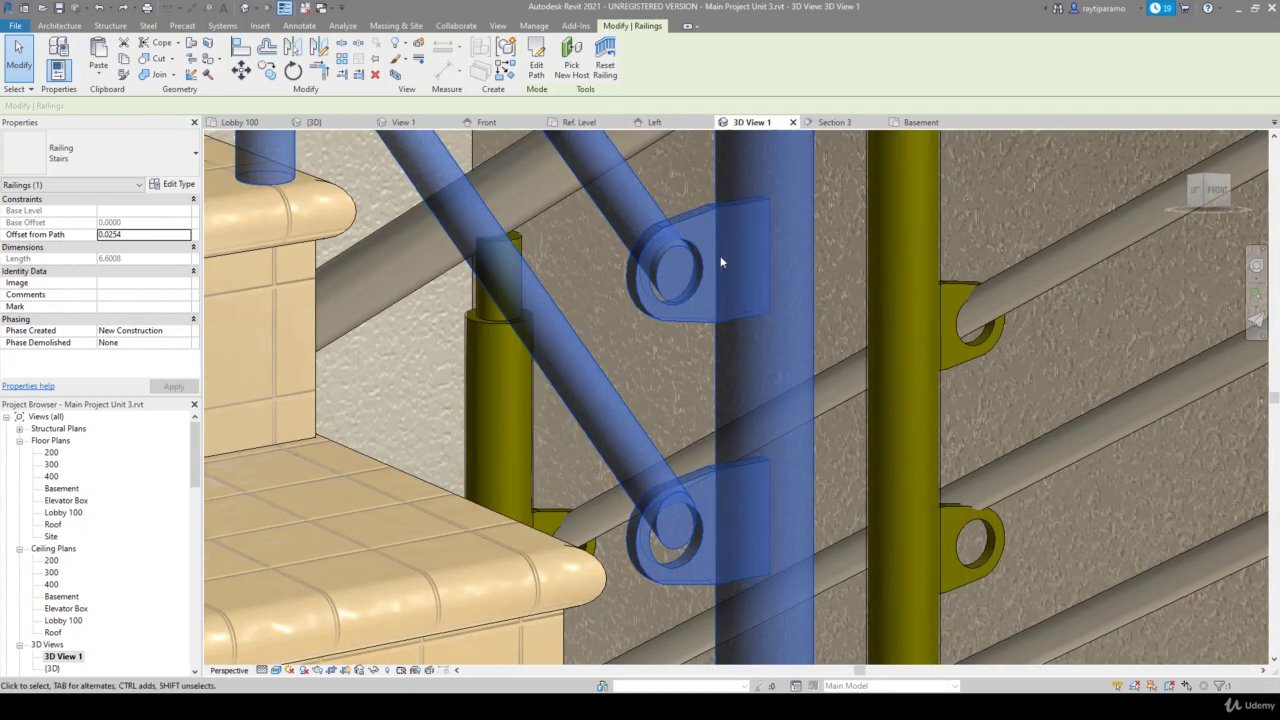
pyautogui.scroll(-2, 743, 459)
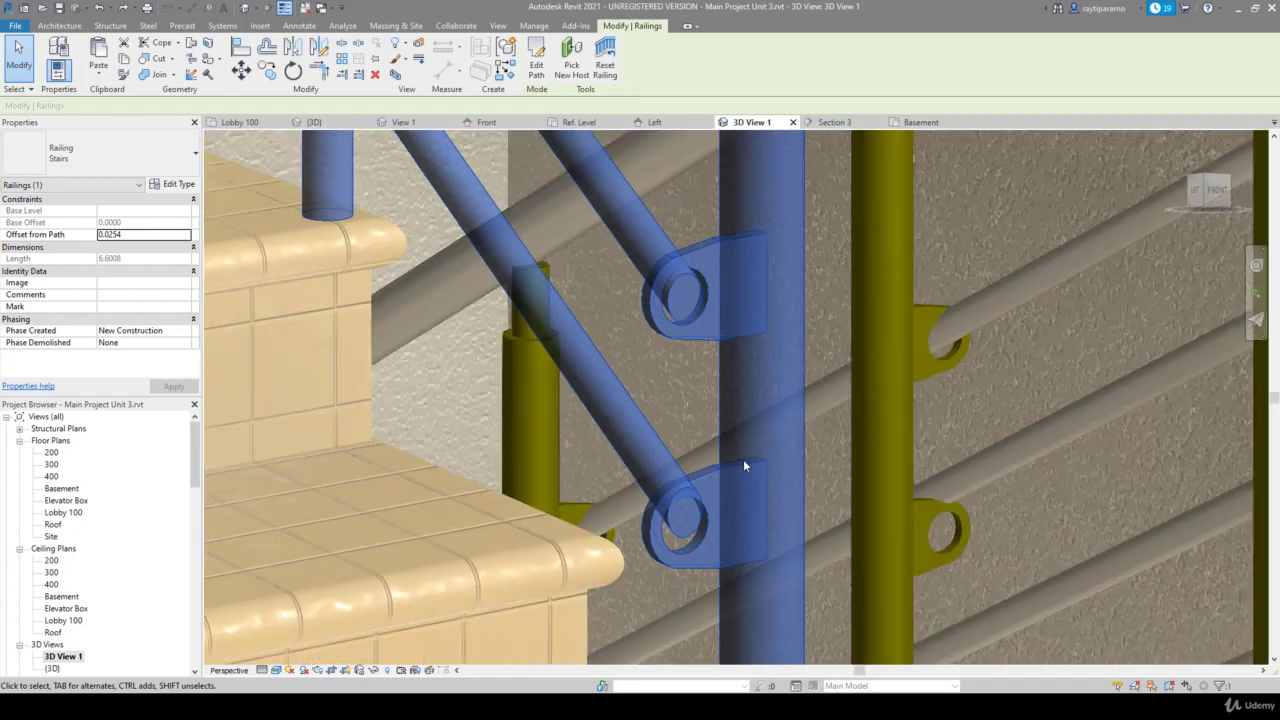
pyautogui.scroll(-2, 743, 459)
pyautogui.scroll(2, 713, 230)
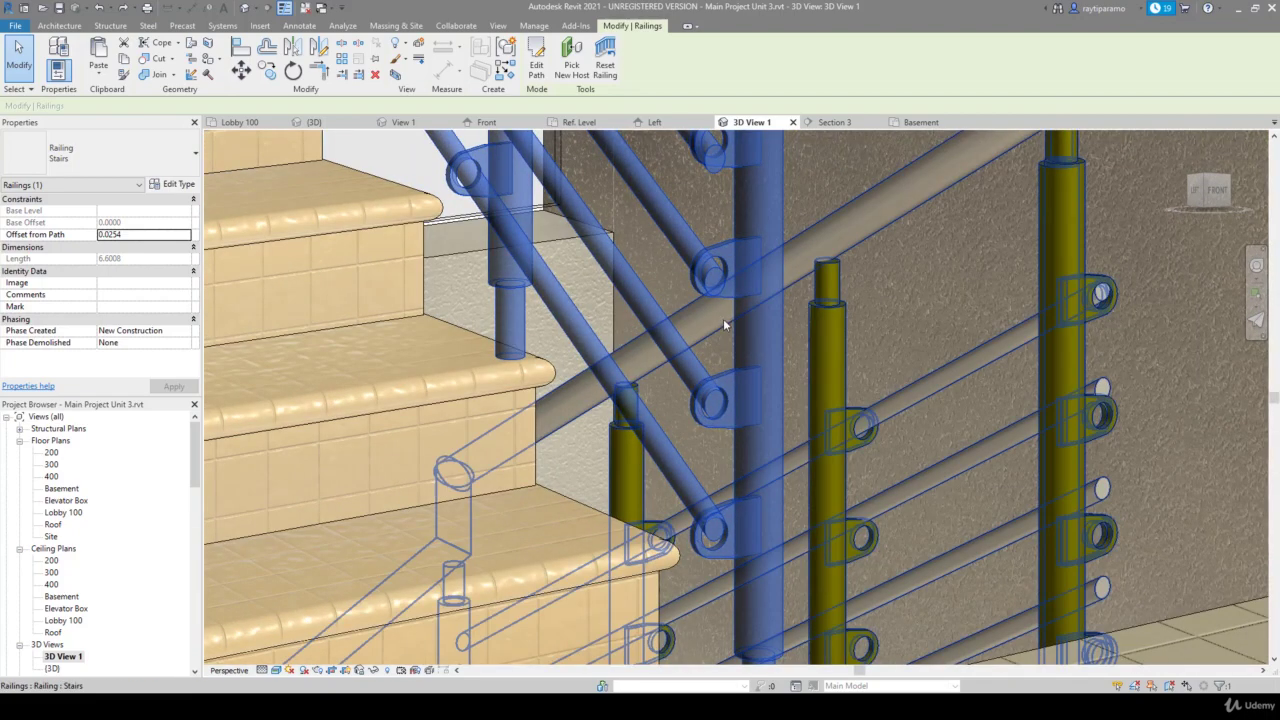
pyautogui.scroll(-1, 723, 326)
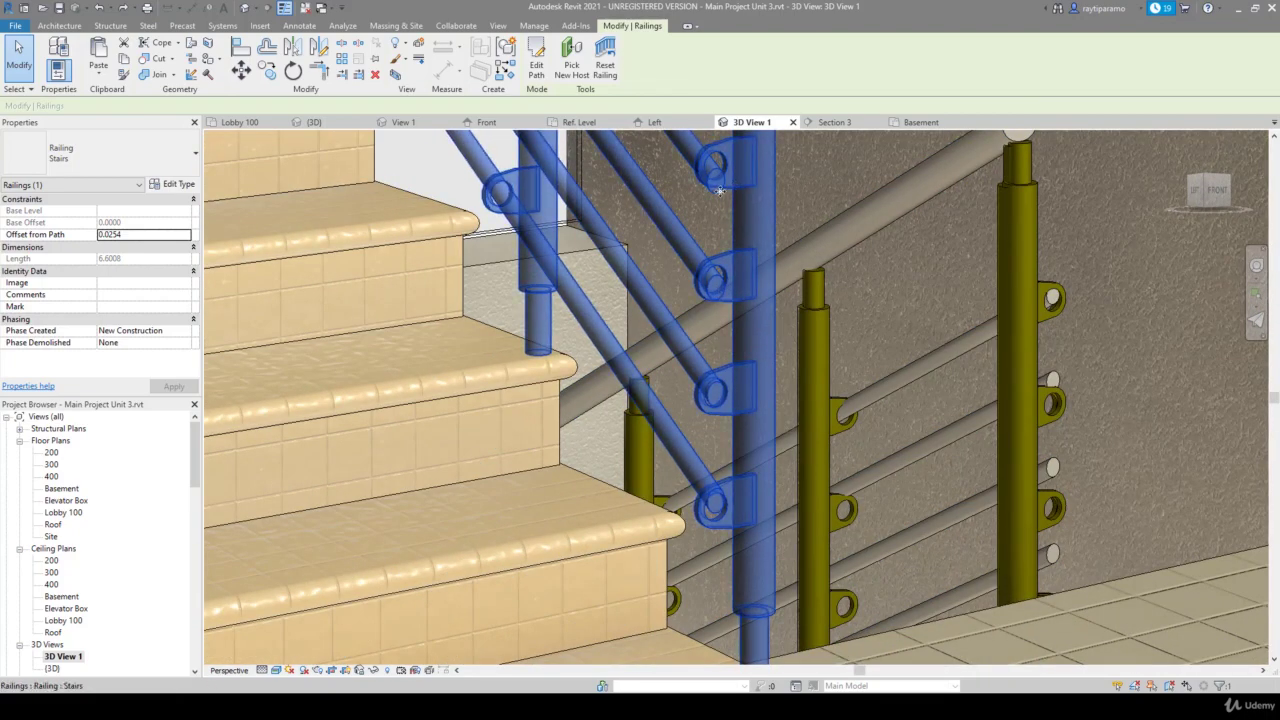
# Open the railing type's Rail Structure (Non-Continuous) and preview the rails in Elevation: Left
pyautogui.click(178, 185)
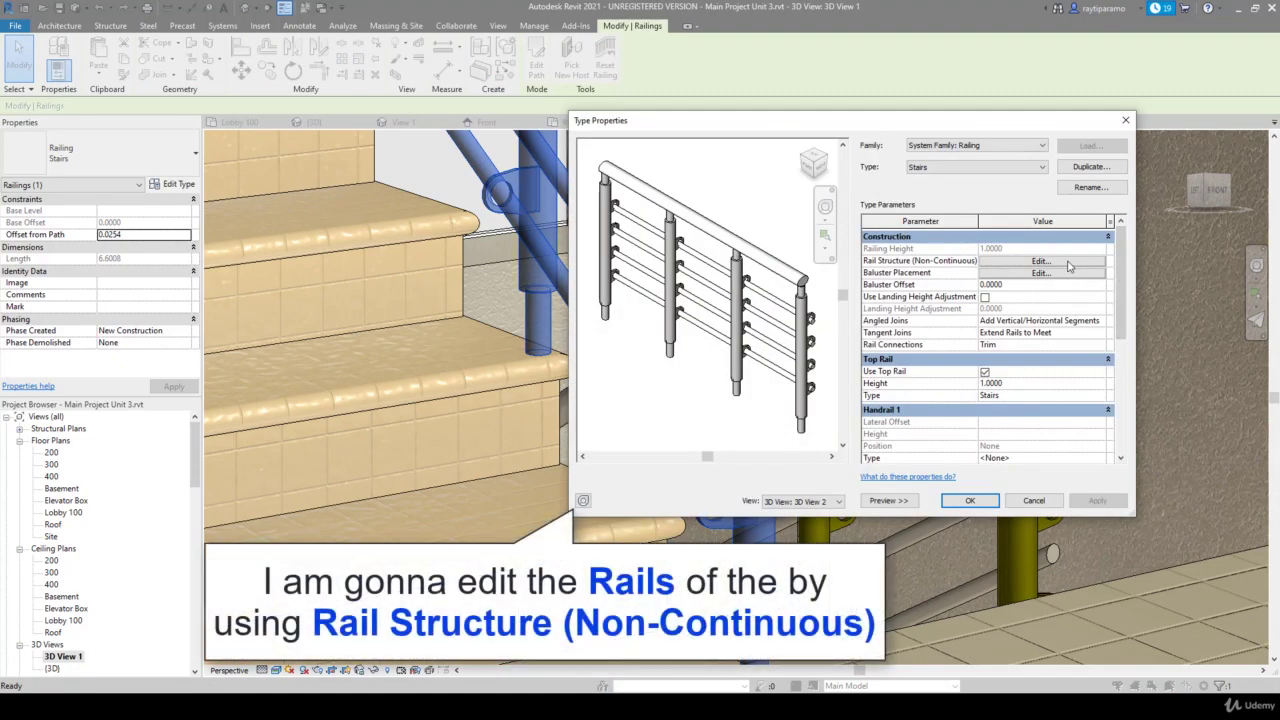
pyautogui.click(1041, 261)
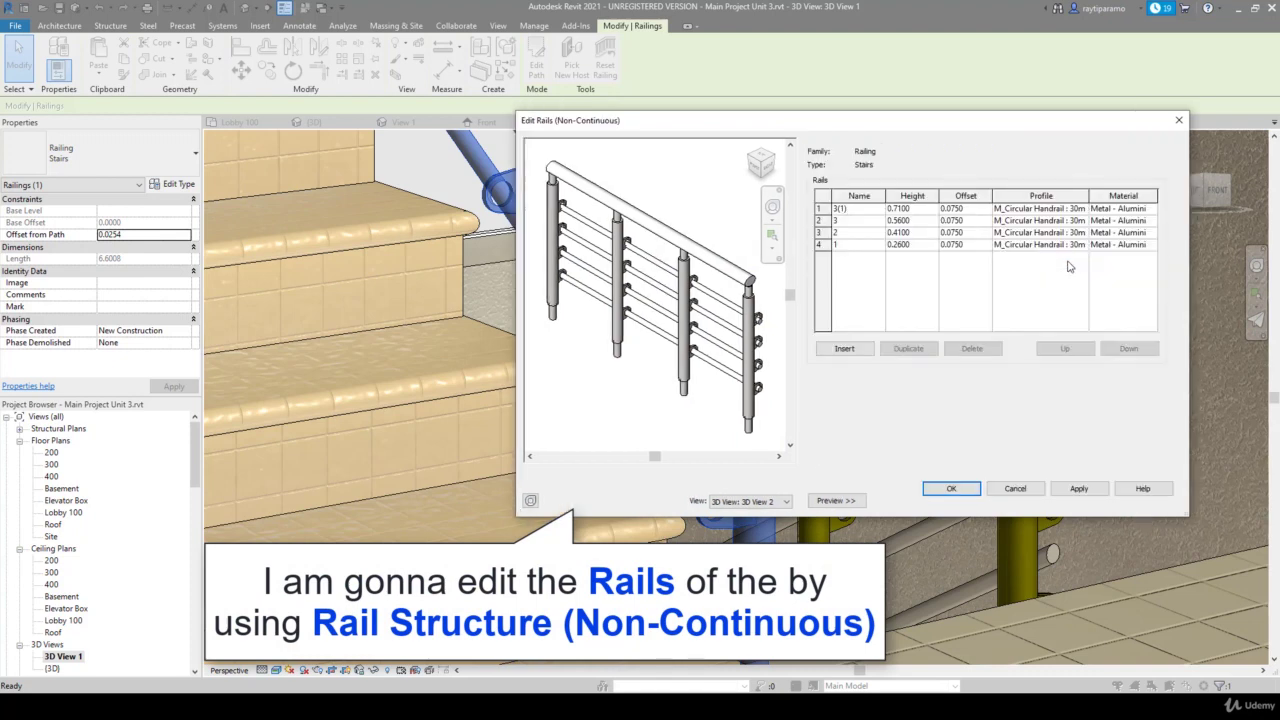
pyautogui.click(762, 505)
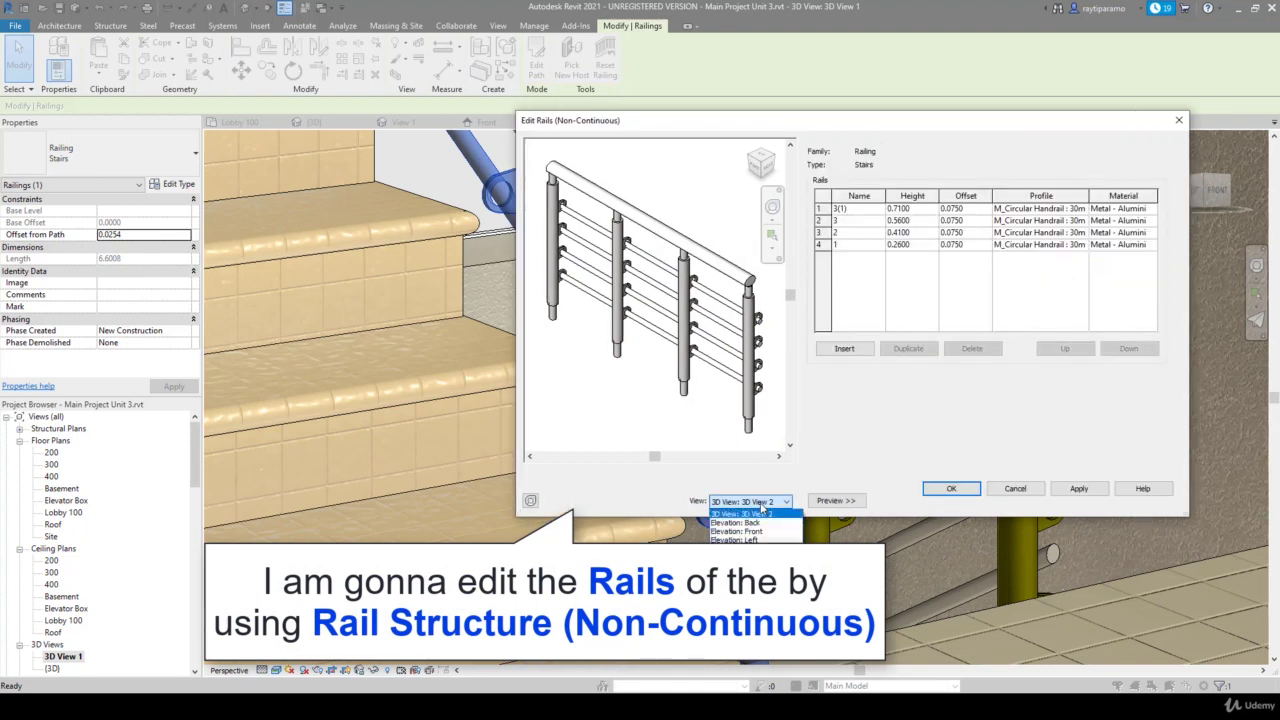
pyautogui.click(763, 532)
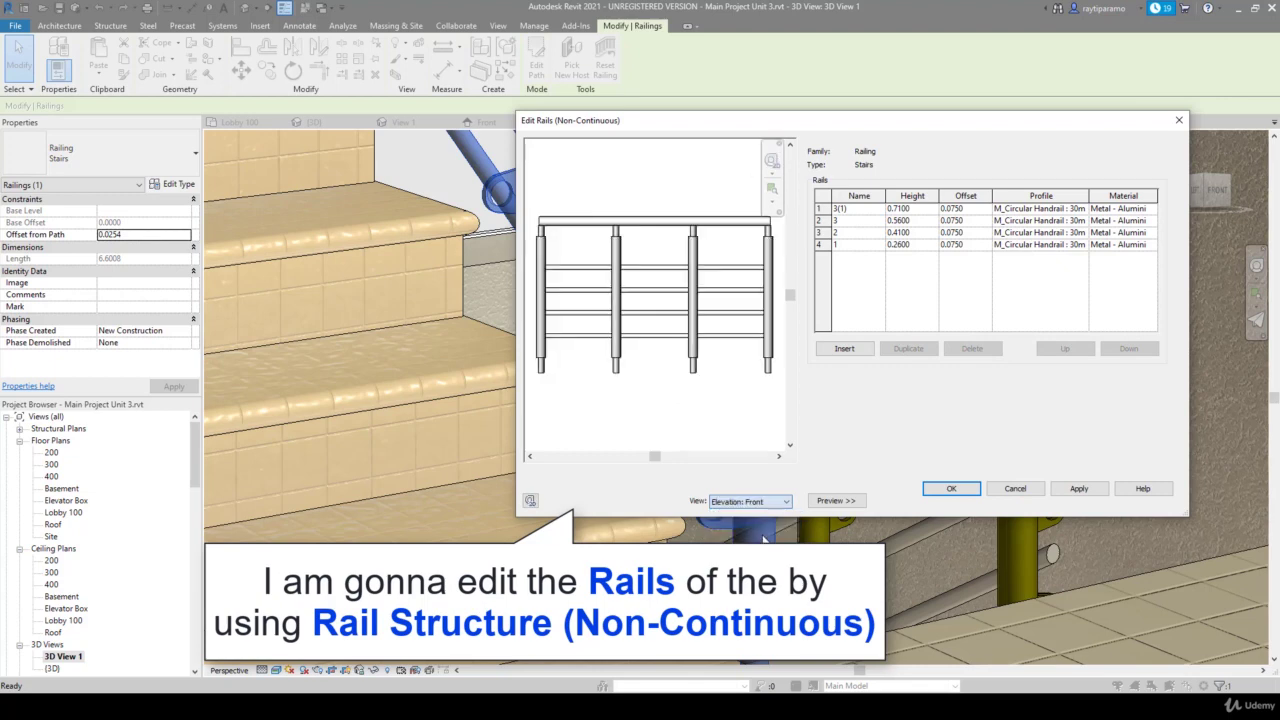
pyautogui.click(775, 502)
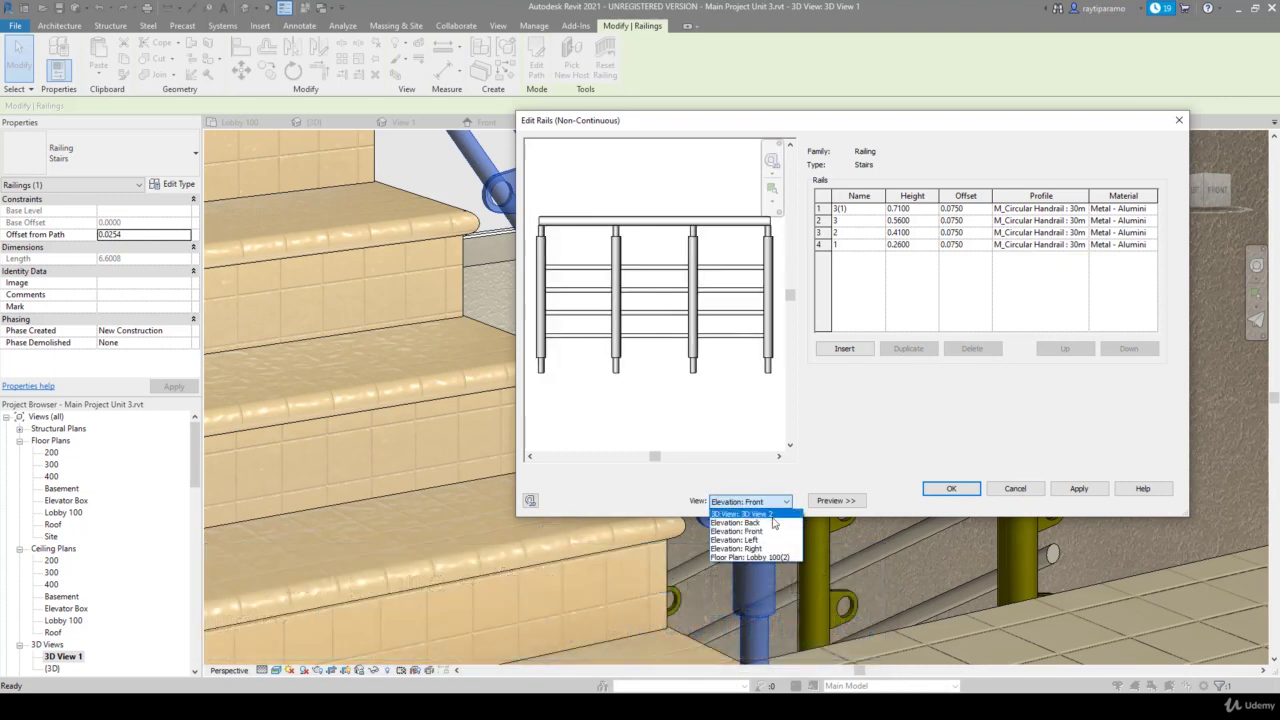
pyautogui.click(772, 532)
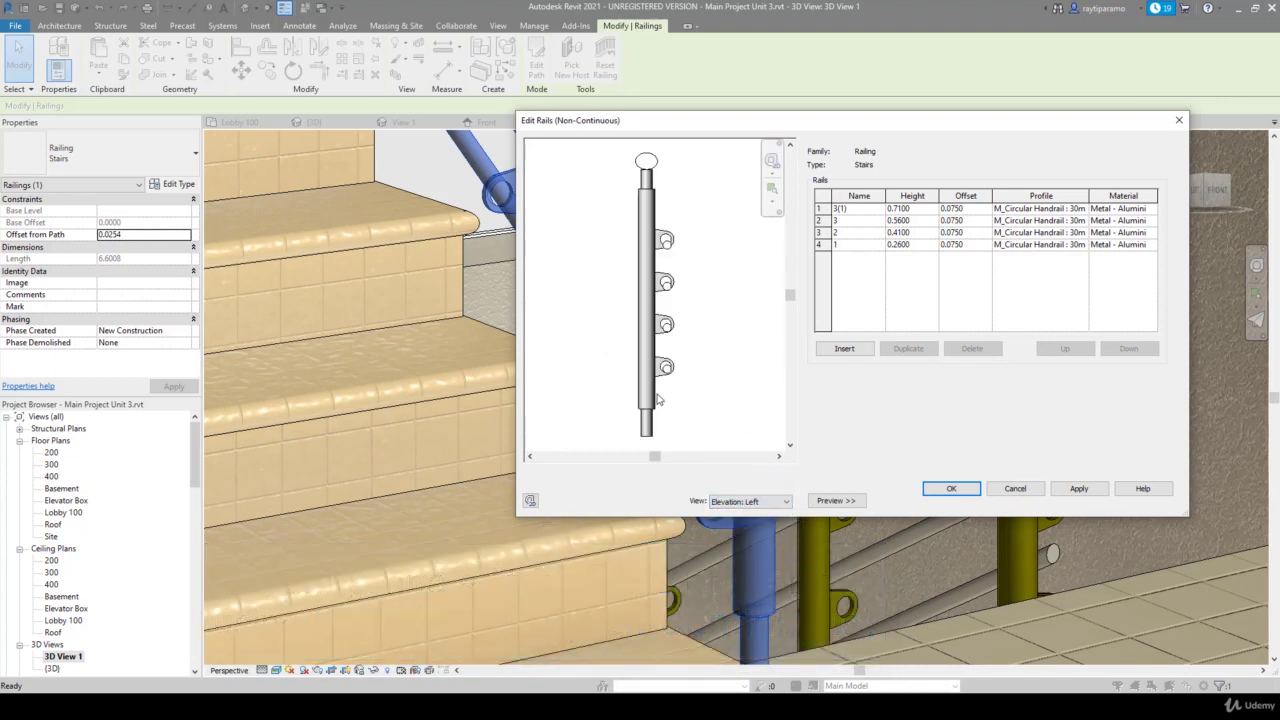
# Change the two lowest rails' offsets from 0.0750 to 0.0700
pyautogui.click(957, 248)
pyautogui.moveTo(953, 245); pyautogui.dragTo(993, 245)
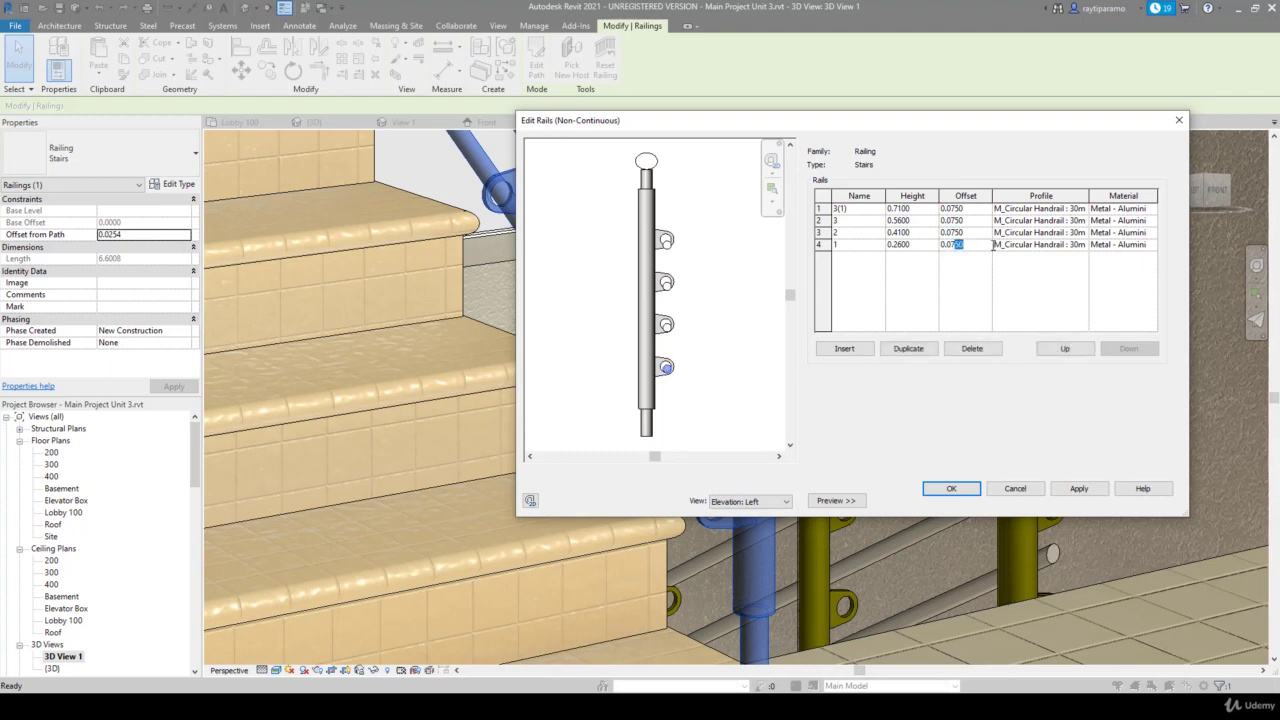
pyautogui.write('00')
pyautogui.click(1080, 489)
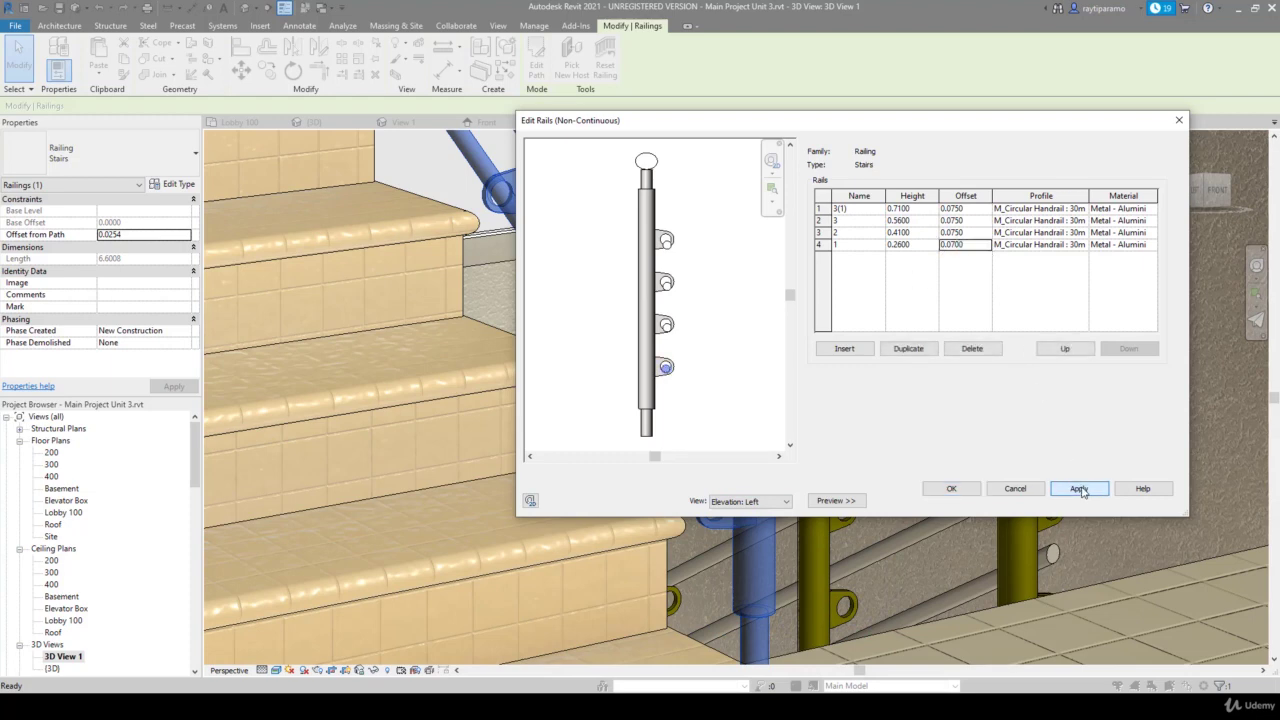
pyautogui.click(968, 234)
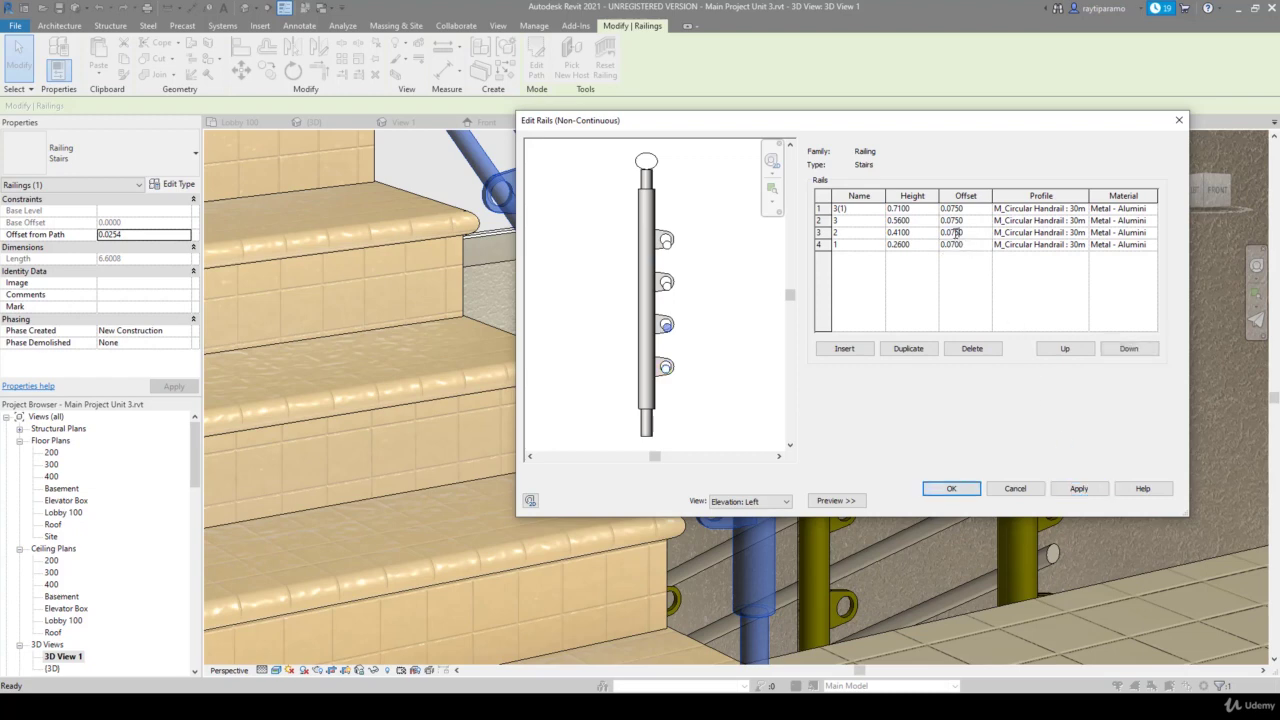
pyautogui.moveTo(955, 233); pyautogui.dragTo(987, 254)
pyautogui.write('00')
pyautogui.click(1088, 492)
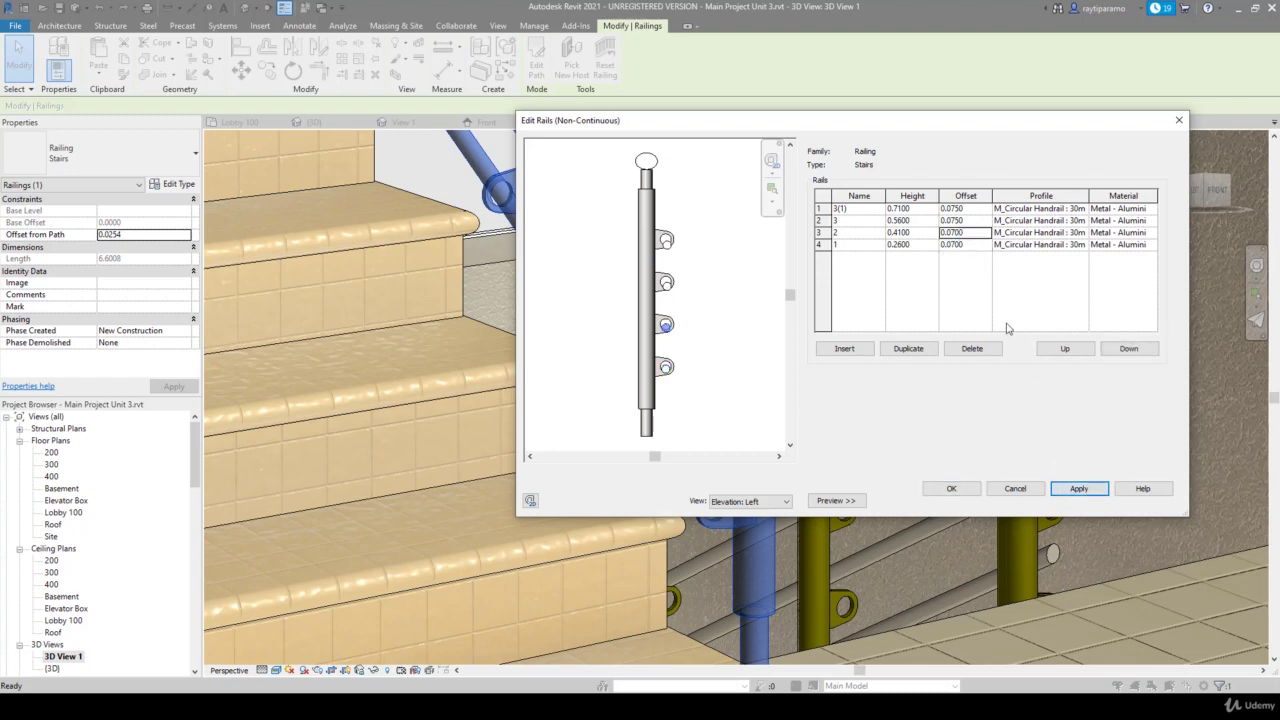
# Change the two upper rails' offsets from 0.0750 to 0.0700
pyautogui.click(955, 222)
pyautogui.moveTo(955, 222); pyautogui.dragTo(988, 226)
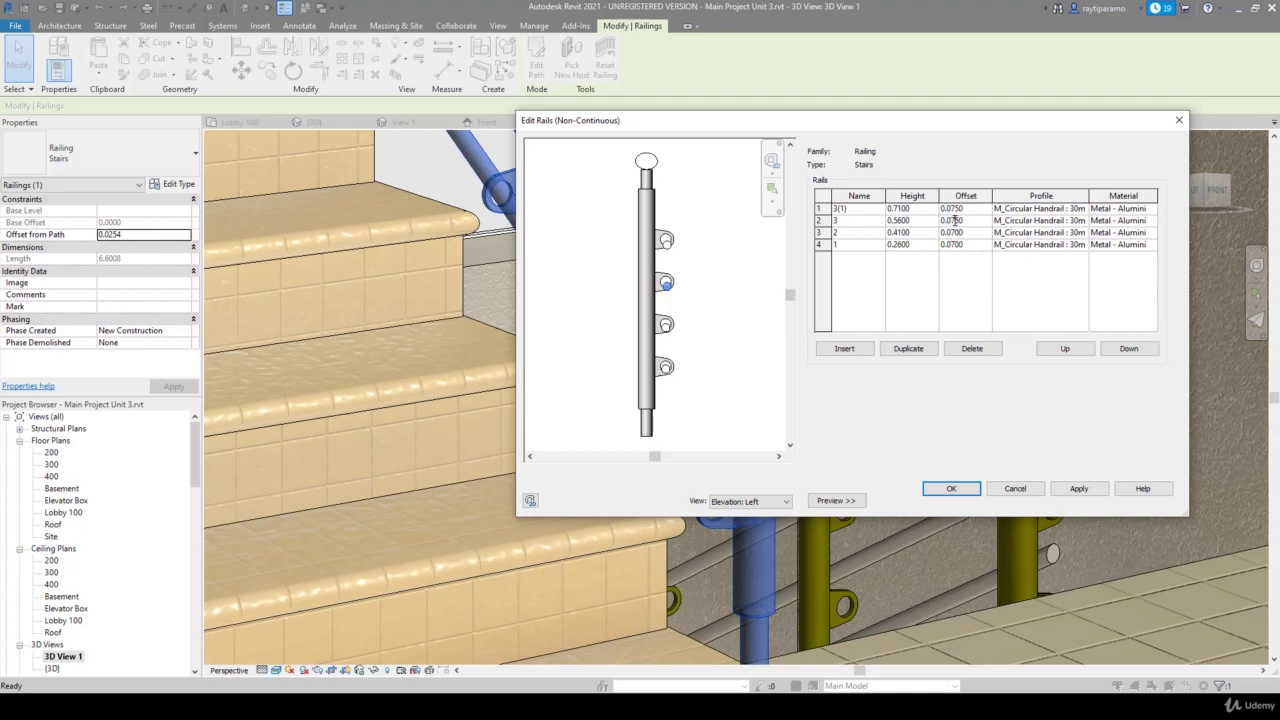
pyautogui.write('0')
pyautogui.click(1082, 490)
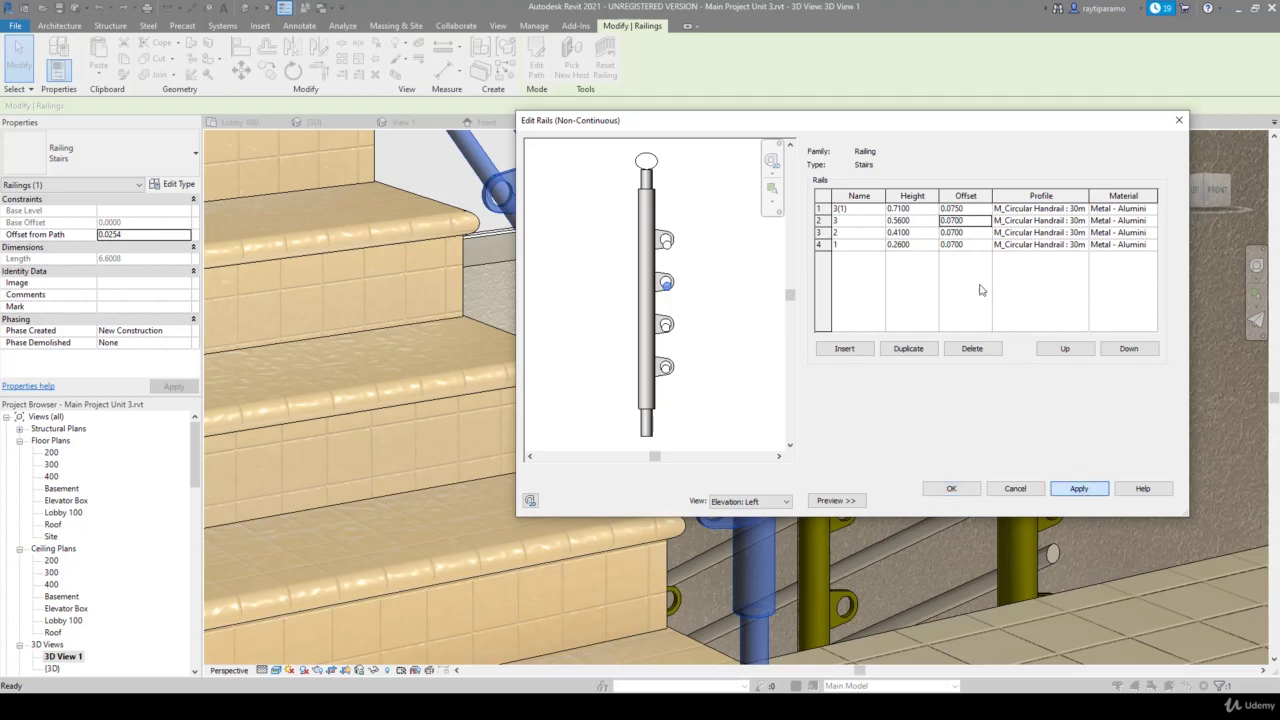
pyautogui.click(962, 209)
pyautogui.moveTo(955, 209); pyautogui.dragTo(978, 209)
pyautogui.write('00')
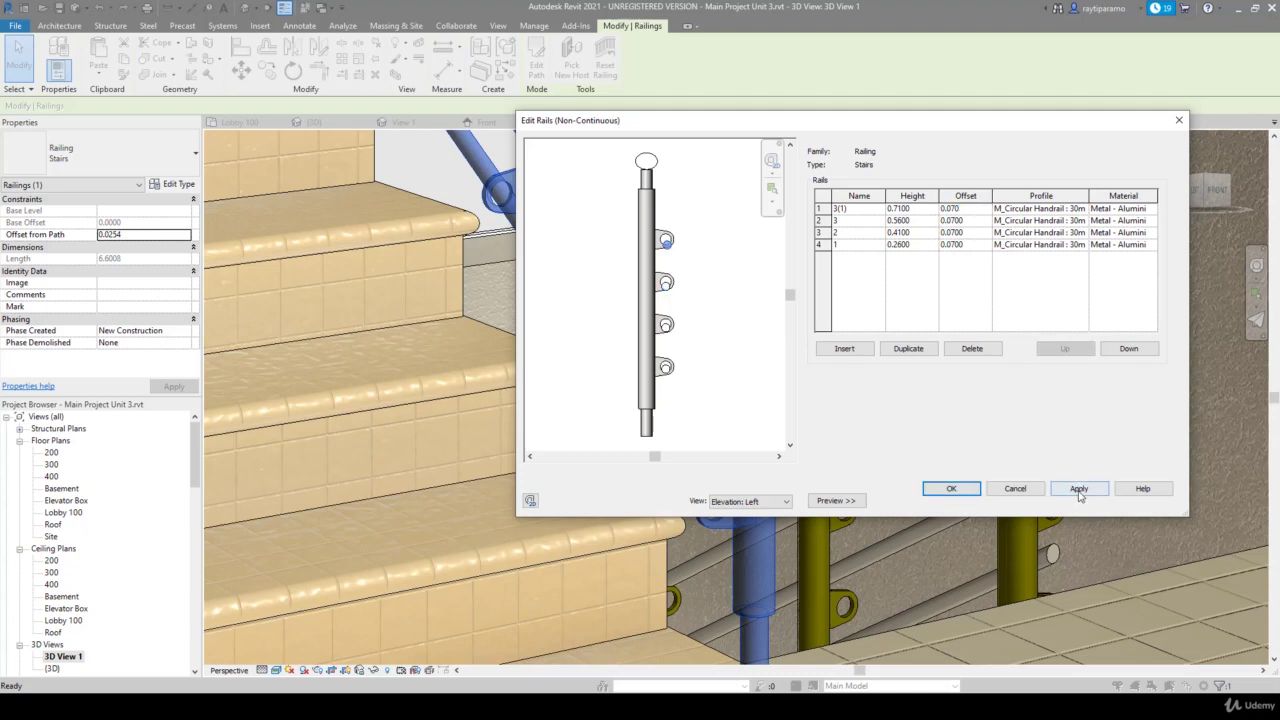
pyautogui.click(1078, 489)
pyautogui.scroll(2, 680, 300)
pyautogui.scroll(2, 700, 292)
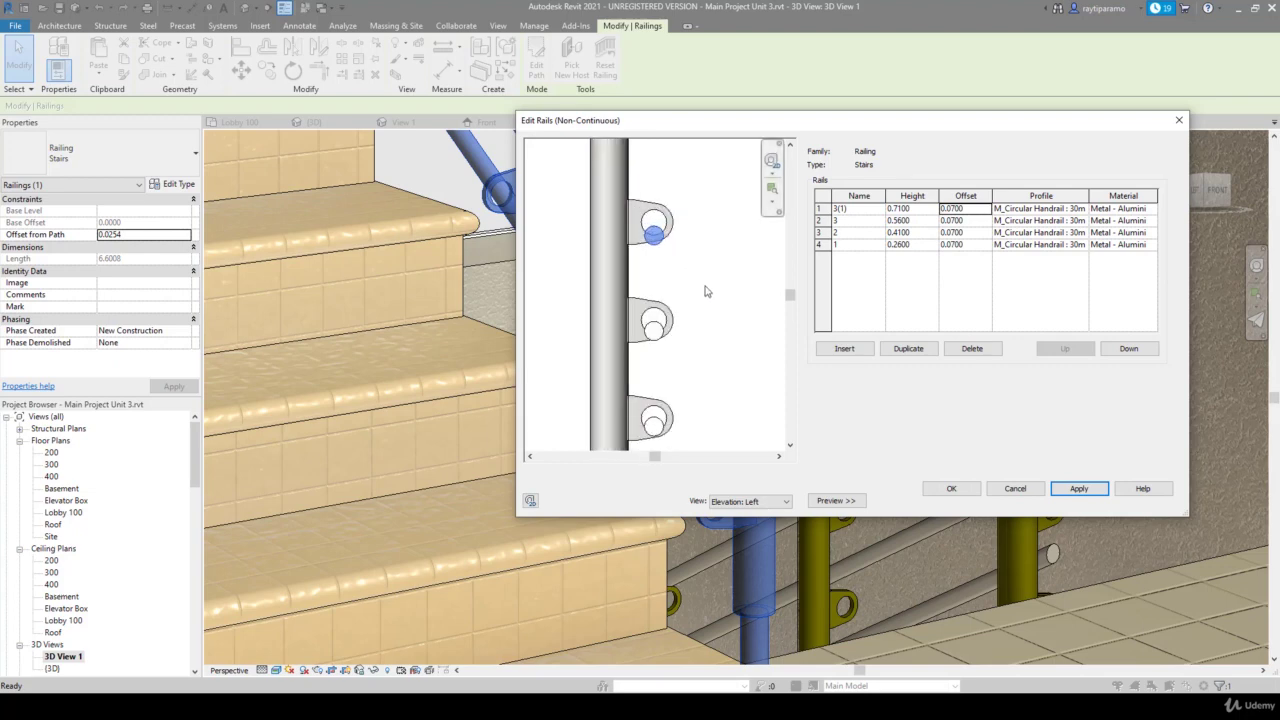
# Raise the top rail's height to 0.7300
pyautogui.click(900, 208)
pyautogui.write('0.75')
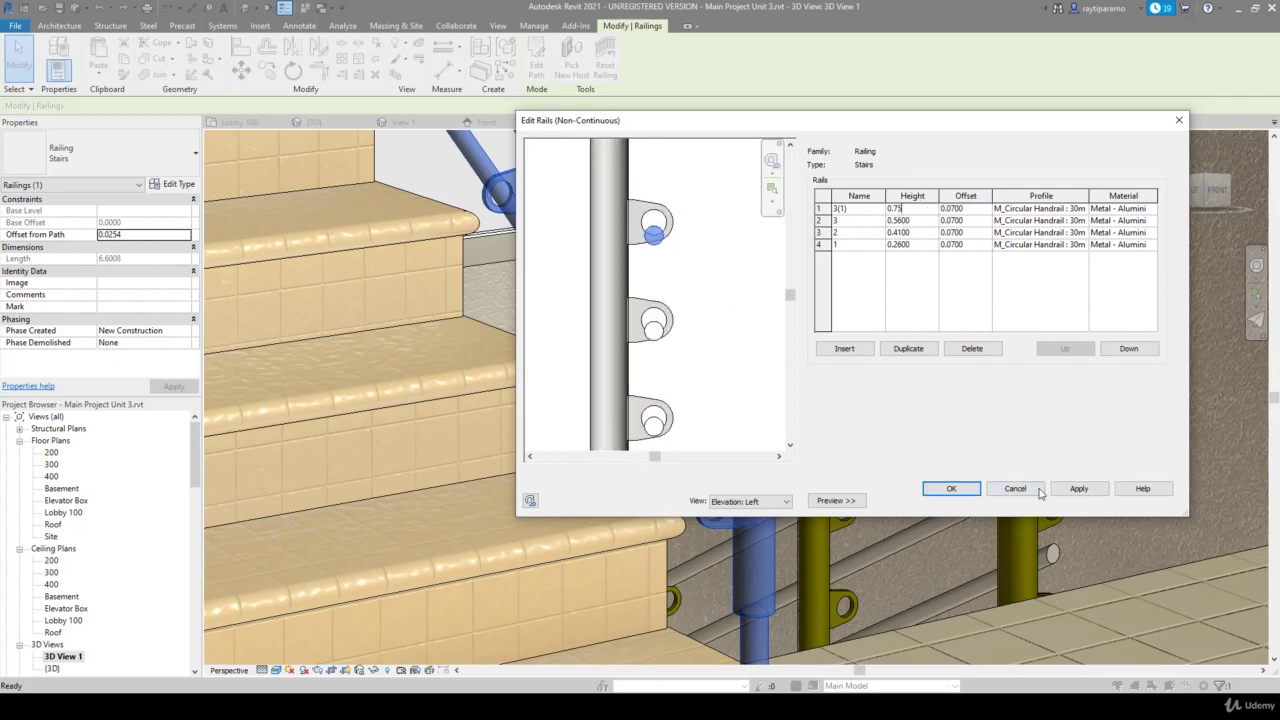
pyautogui.click(1078, 489)
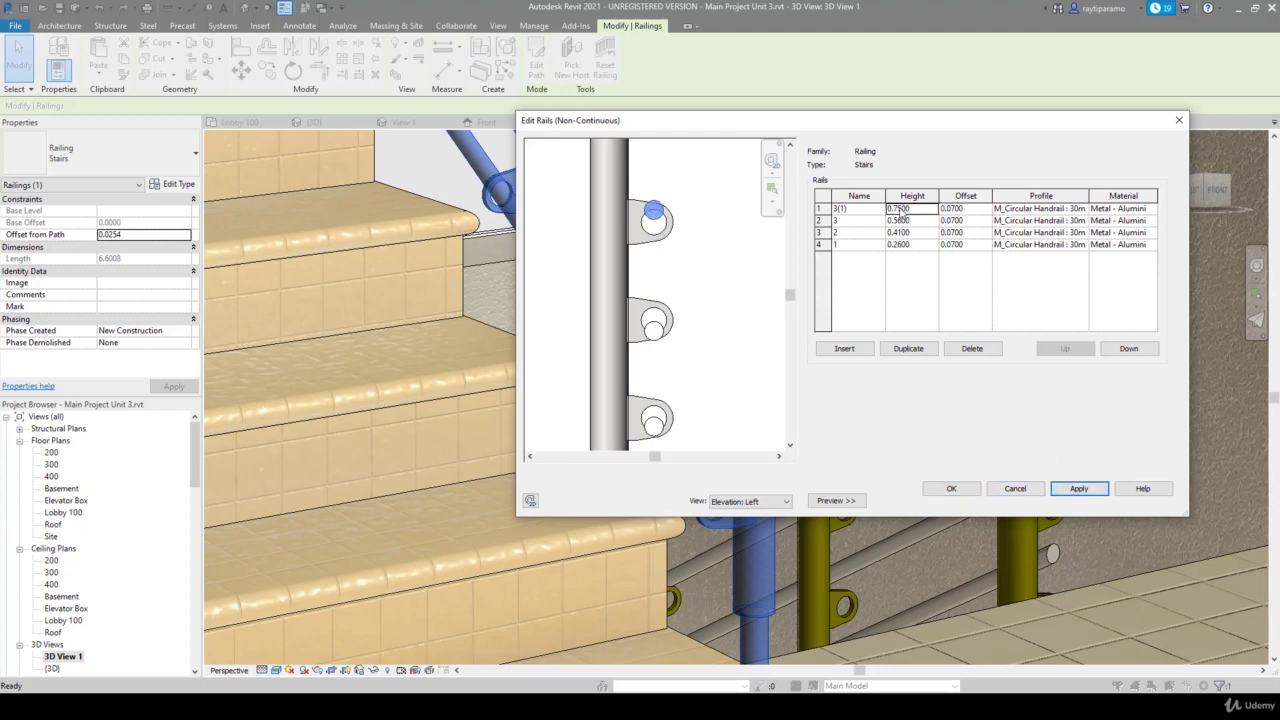
pyautogui.moveTo(897, 209); pyautogui.dragTo(925, 210)
pyautogui.write('300')
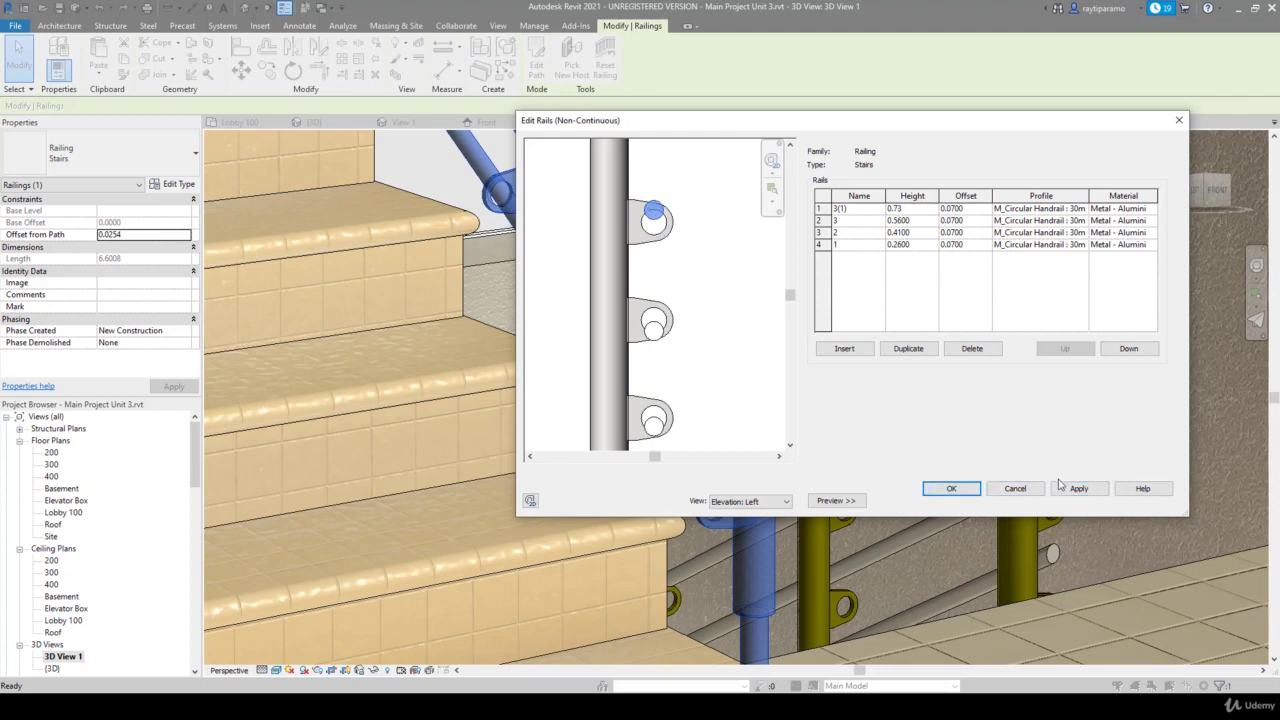
pyautogui.click(1076, 488)
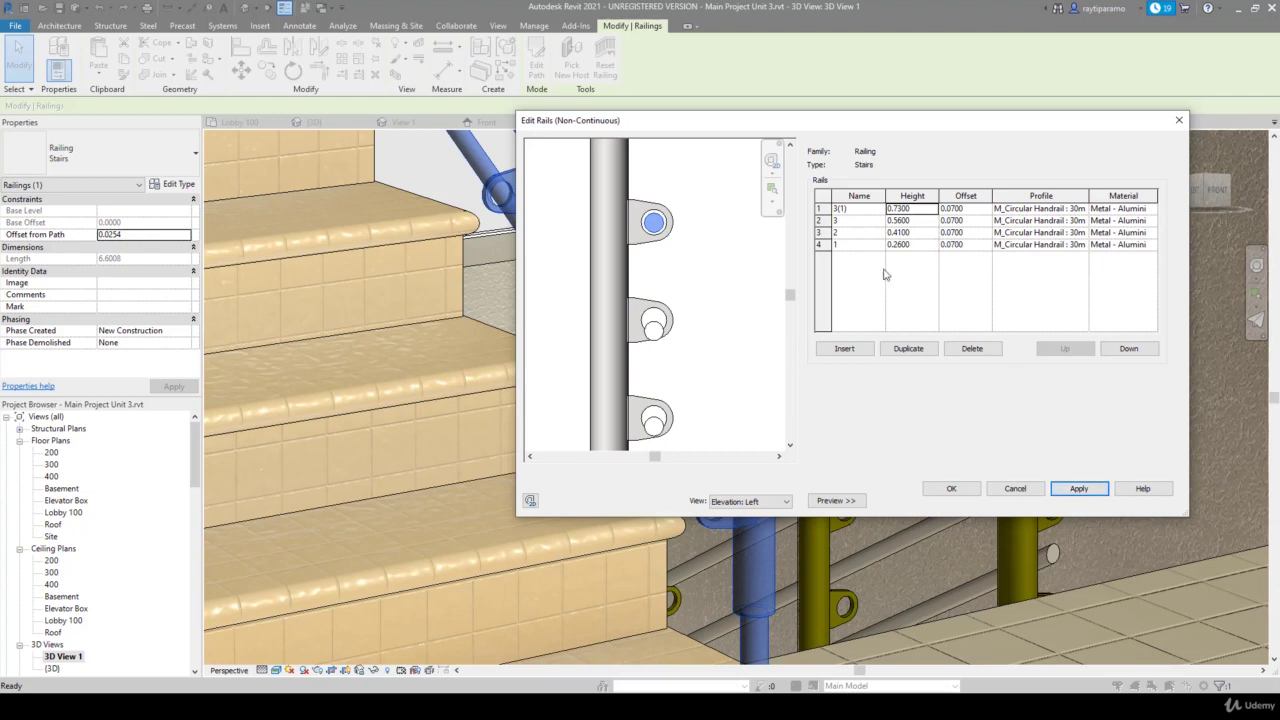
# Adjust the second rail's height through trial values until it is 0.5770
pyautogui.click(899, 221)
pyautogui.moveTo(898, 221); pyautogui.dragTo(927, 222)
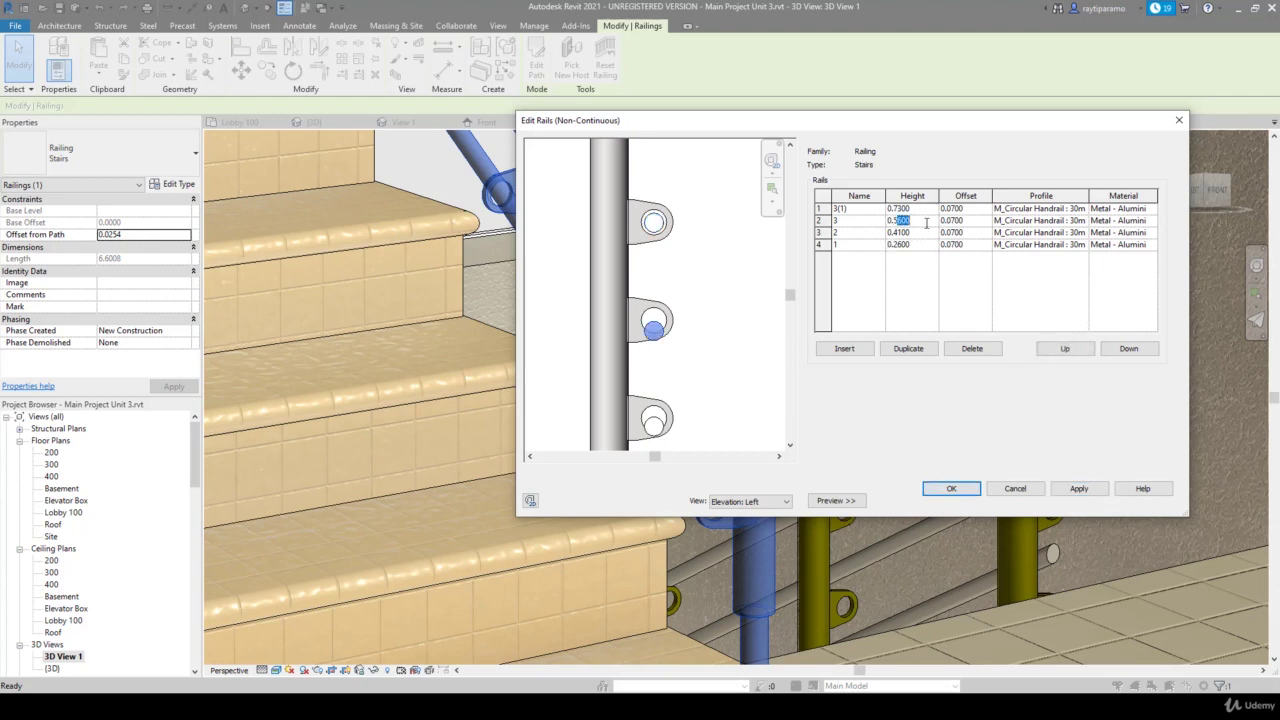
pyautogui.write('200')
pyautogui.click(1076, 488)
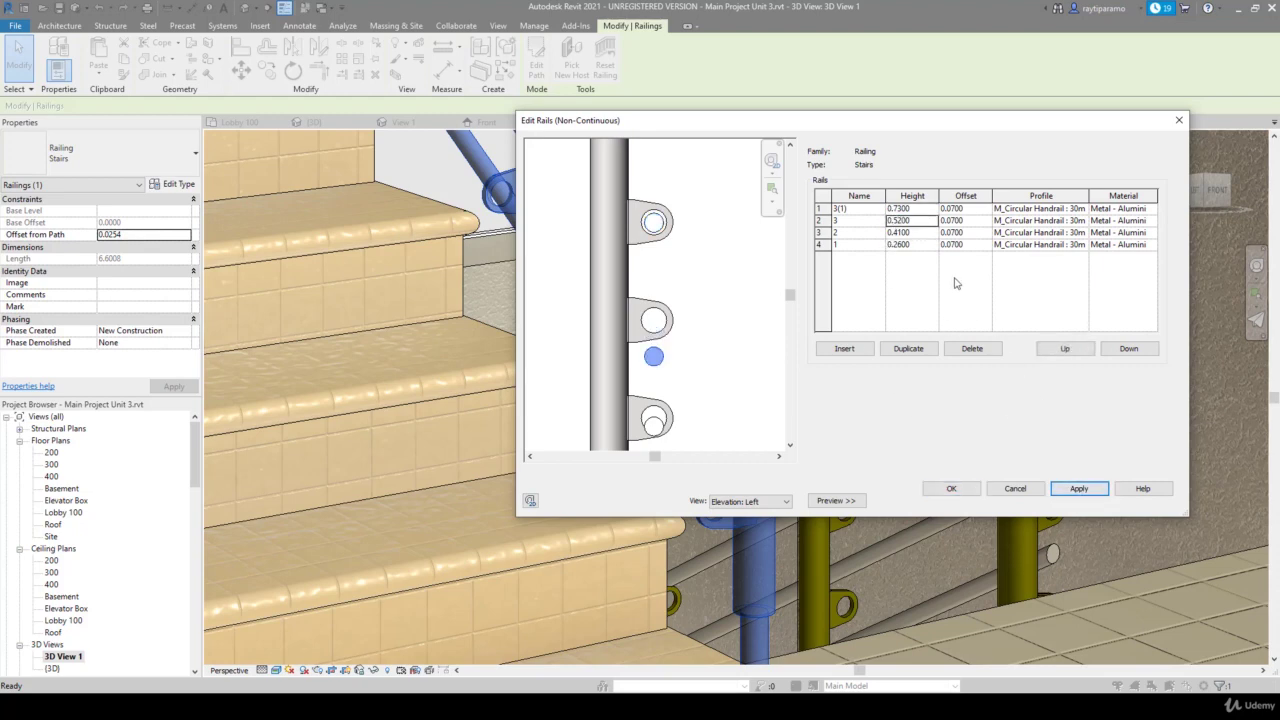
pyautogui.click(899, 221)
pyautogui.moveTo(896, 221); pyautogui.dragTo(916, 216)
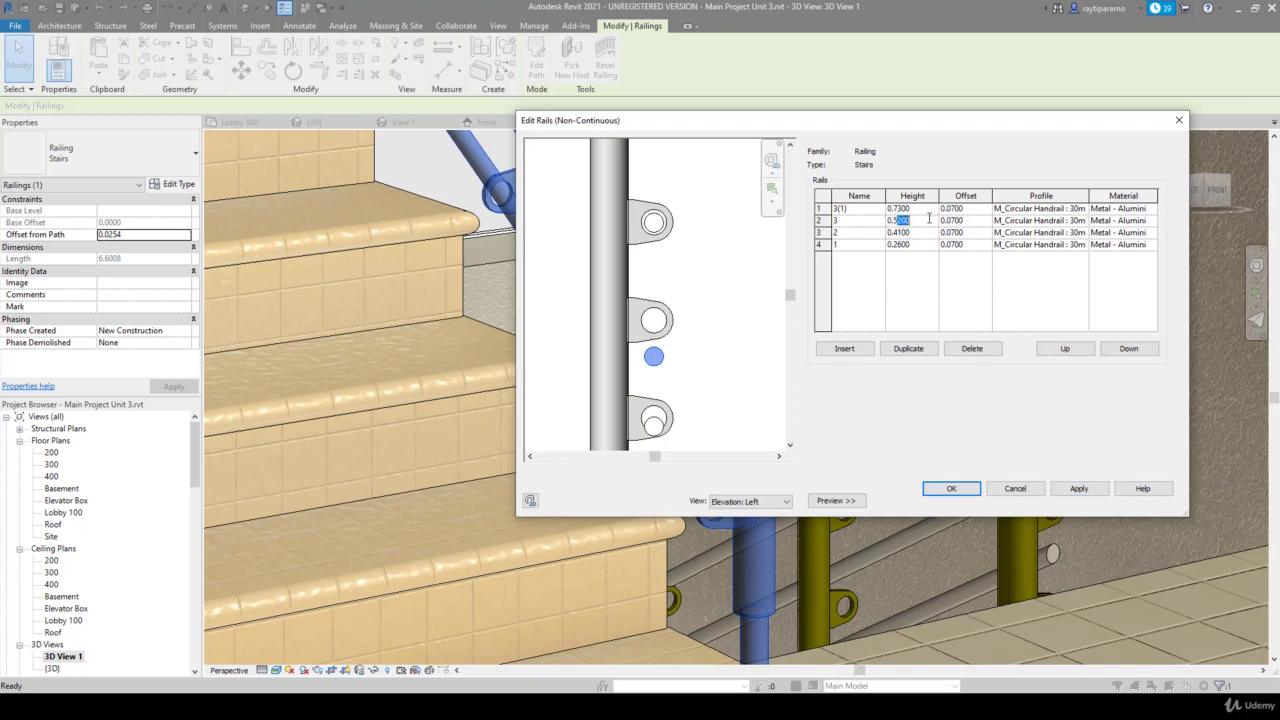
pyautogui.click(1076, 488)
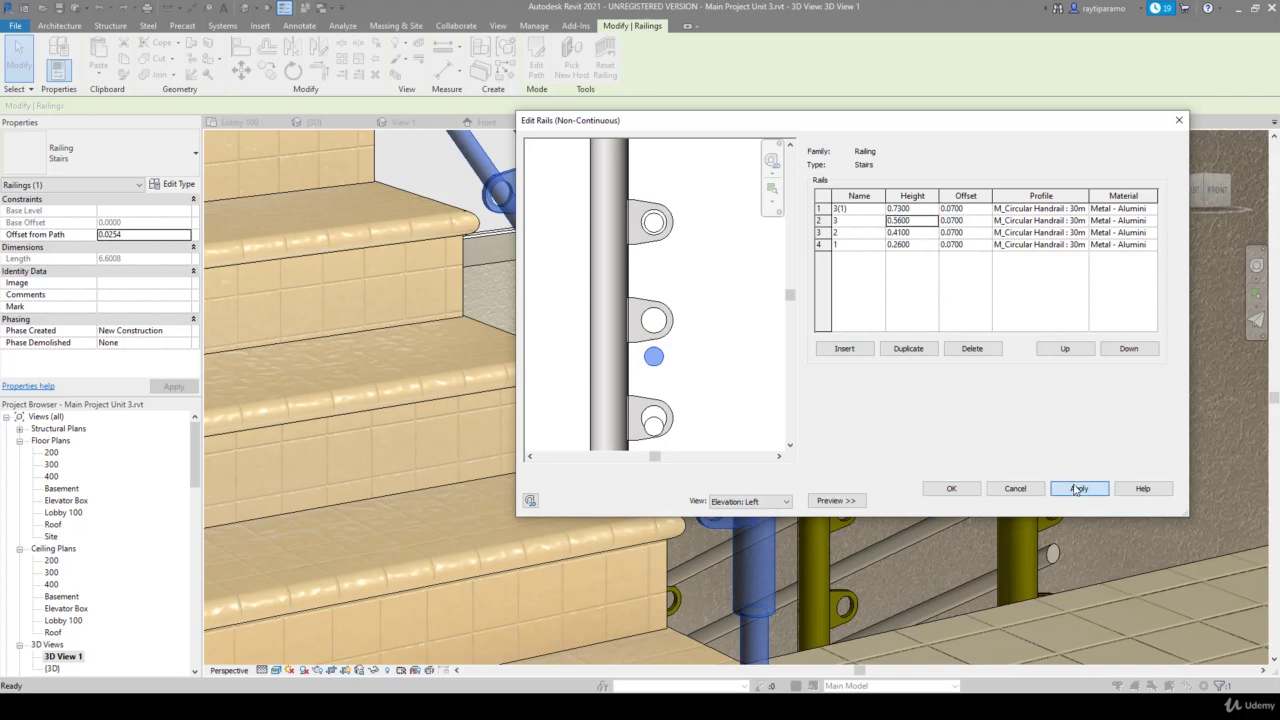
pyautogui.click(900, 224)
pyautogui.moveTo(899, 221); pyautogui.dragTo(929, 218)
pyautogui.write('7')
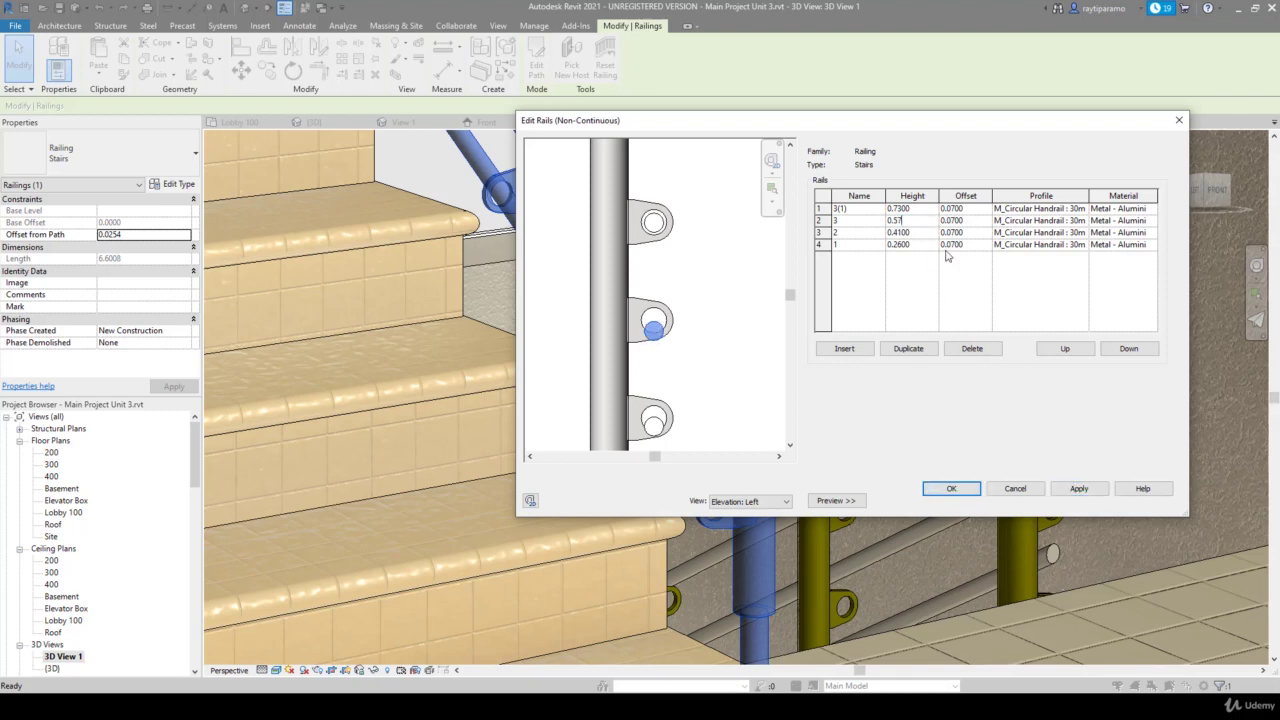
pyautogui.click(1078, 488)
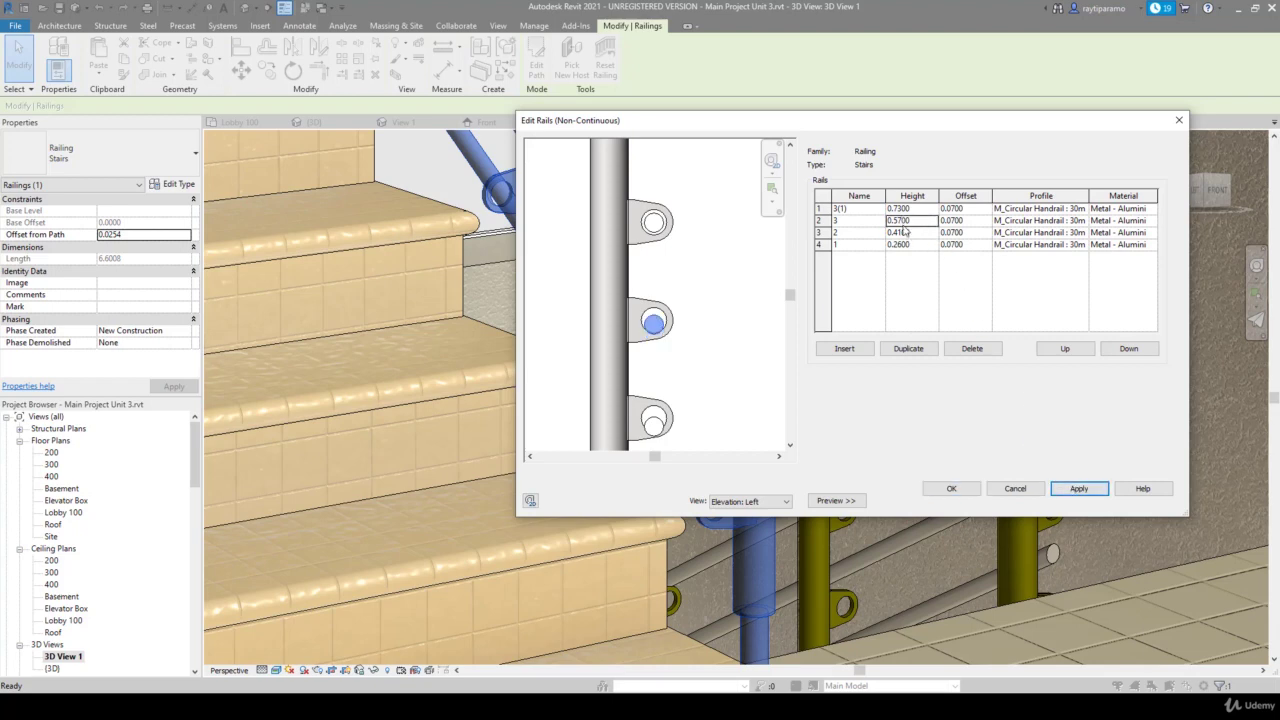
pyautogui.moveTo(900, 222); pyautogui.dragTo(928, 219)
pyautogui.write('8')
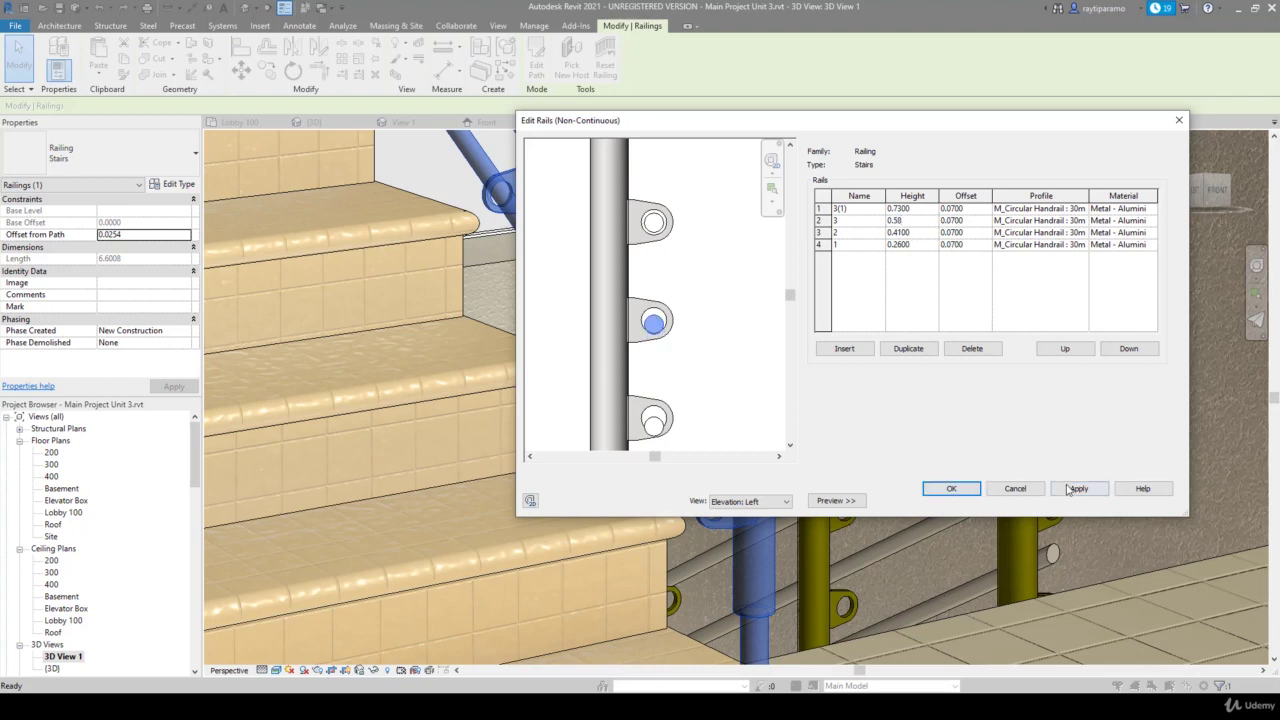
pyautogui.click(1078, 488)
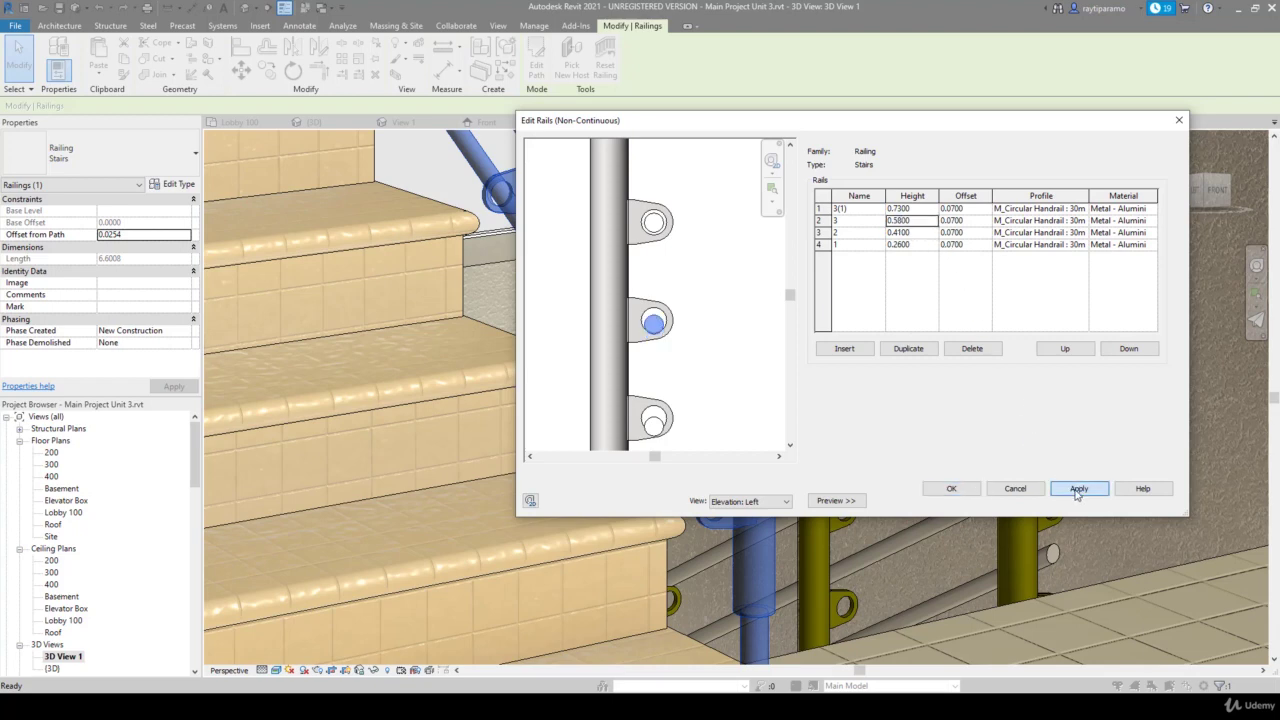
pyautogui.click(898, 220)
pyautogui.write('75')
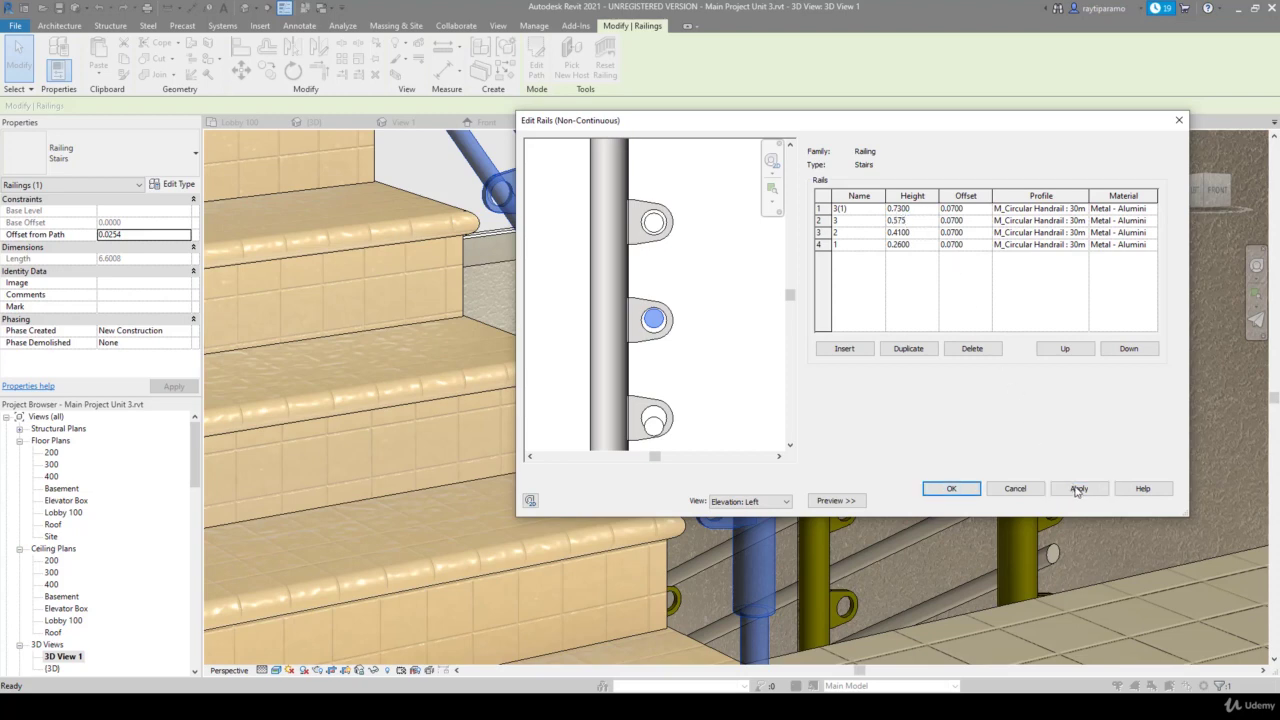
pyautogui.click(1077, 488)
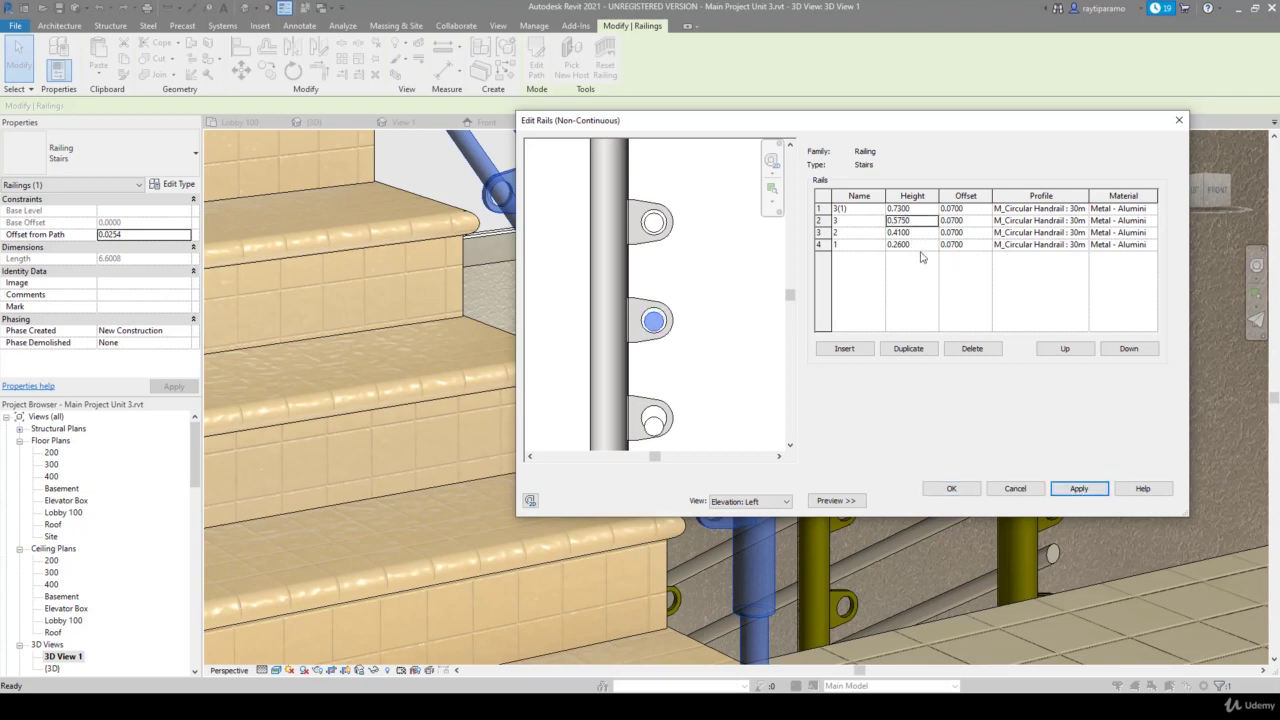
pyautogui.click(901, 221)
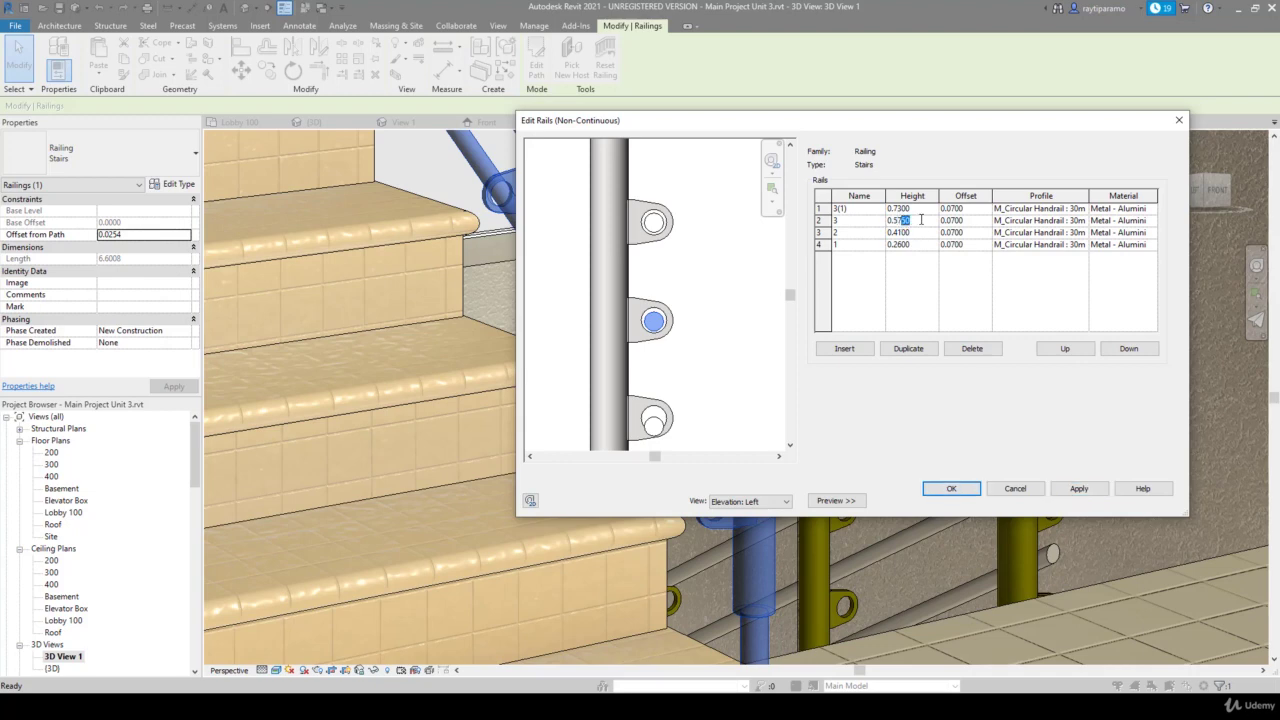
pyautogui.write('7')
pyautogui.click(1086, 491)
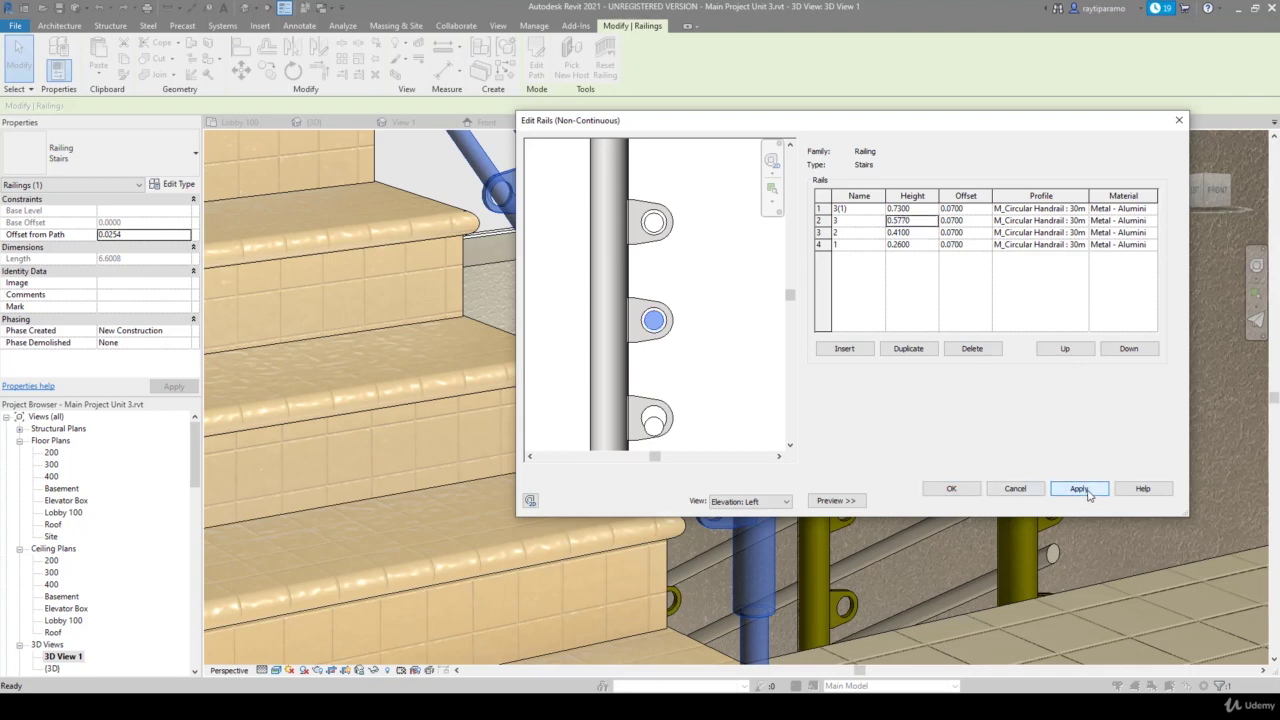
# Set the third rail's height to 0.4230
pyautogui.click(900, 233)
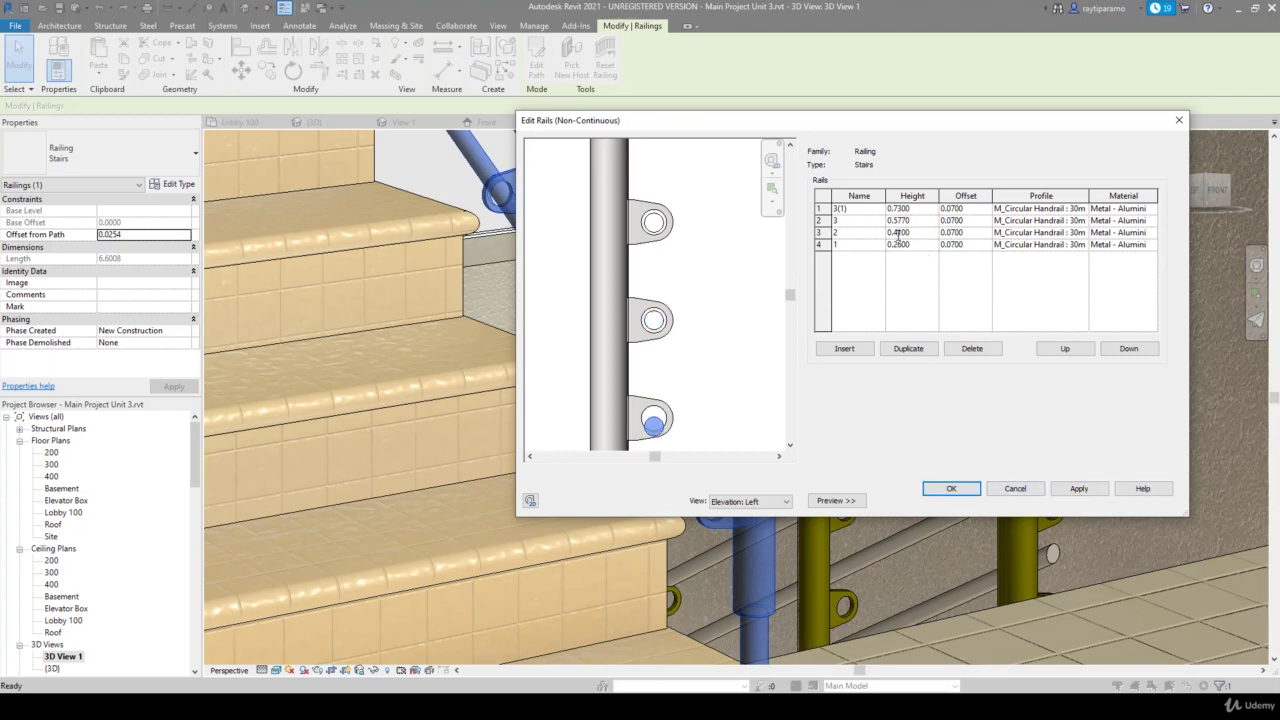
pyautogui.write('5')
pyautogui.click(1078, 490)
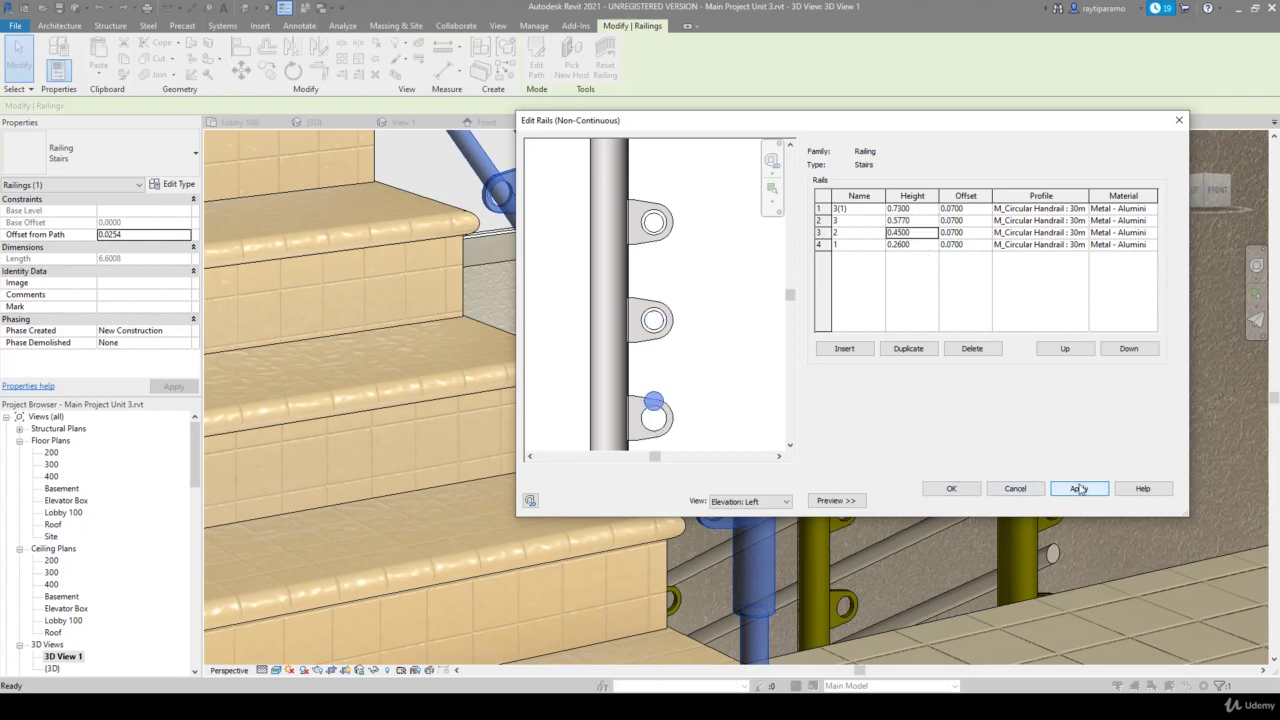
pyautogui.click(900, 232)
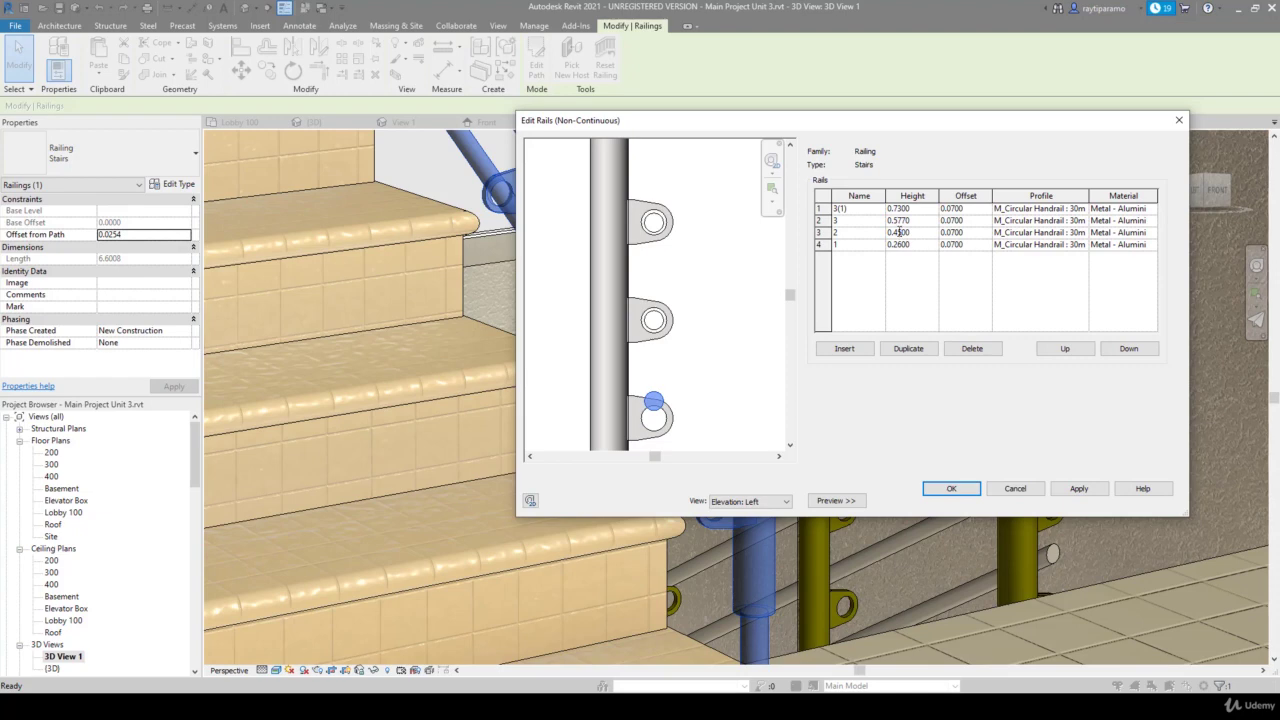
pyautogui.write('0.43')
pyautogui.click(1068, 490)
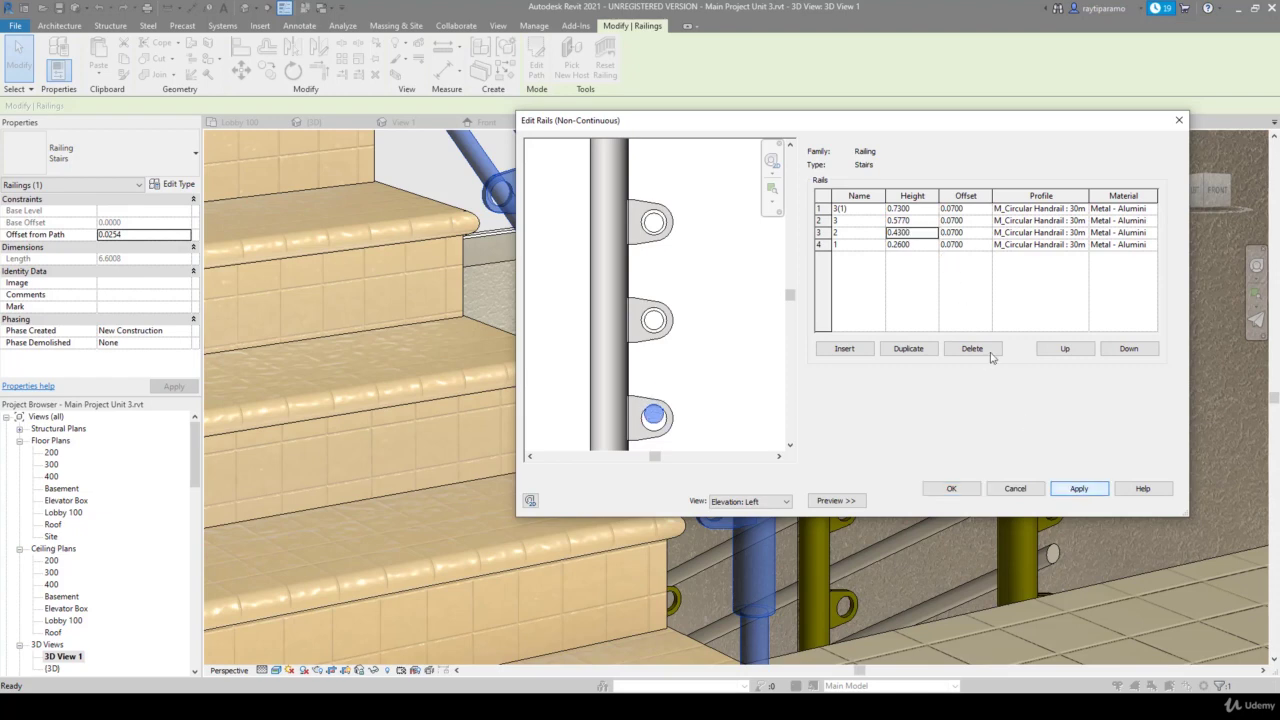
pyautogui.click(901, 232)
pyautogui.press('Delete')
pyautogui.write('2')
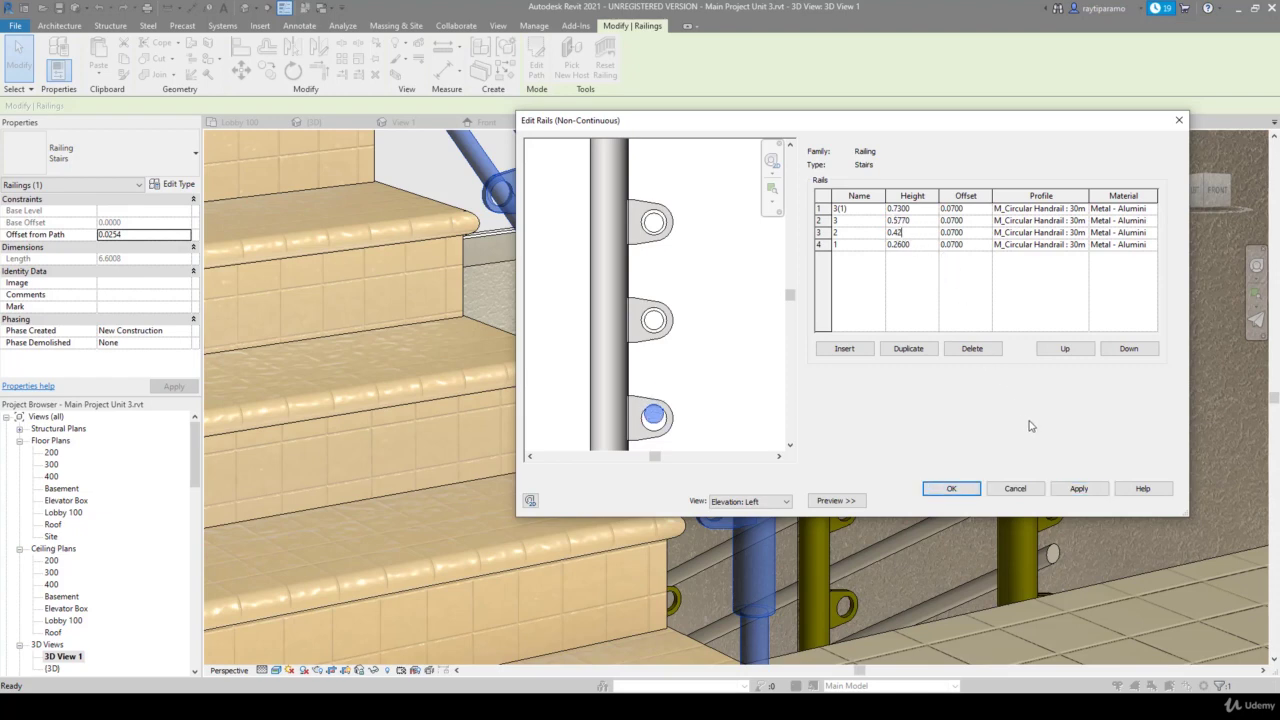
pyautogui.click(1072, 490)
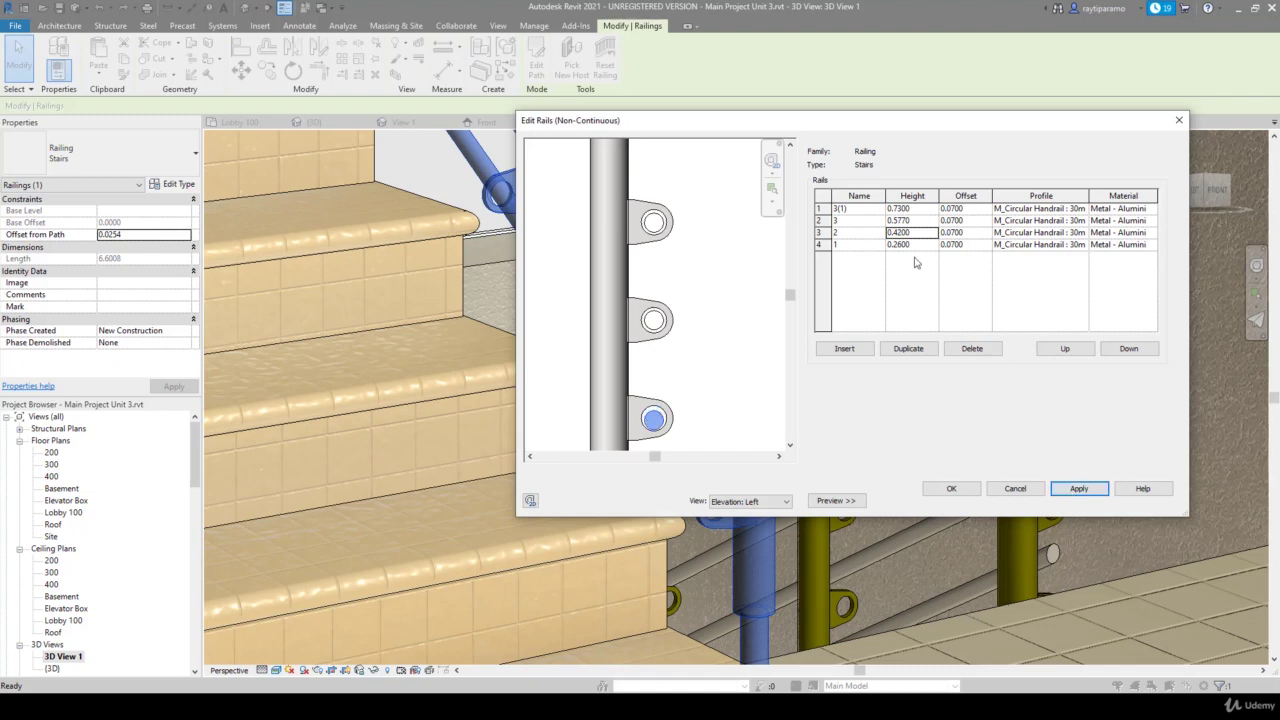
pyautogui.moveTo(902, 233); pyautogui.dragTo(928, 235)
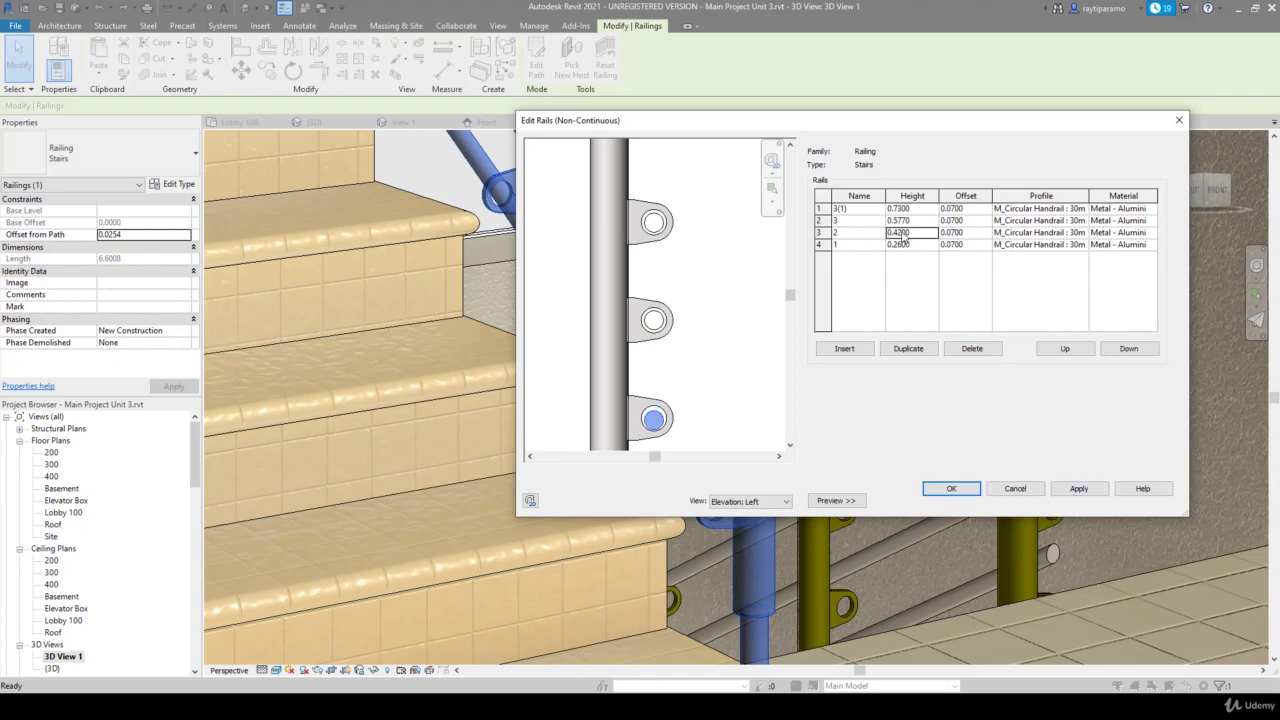
pyautogui.click(1072, 489)
pyautogui.click(902, 232)
pyautogui.click(1068, 494)
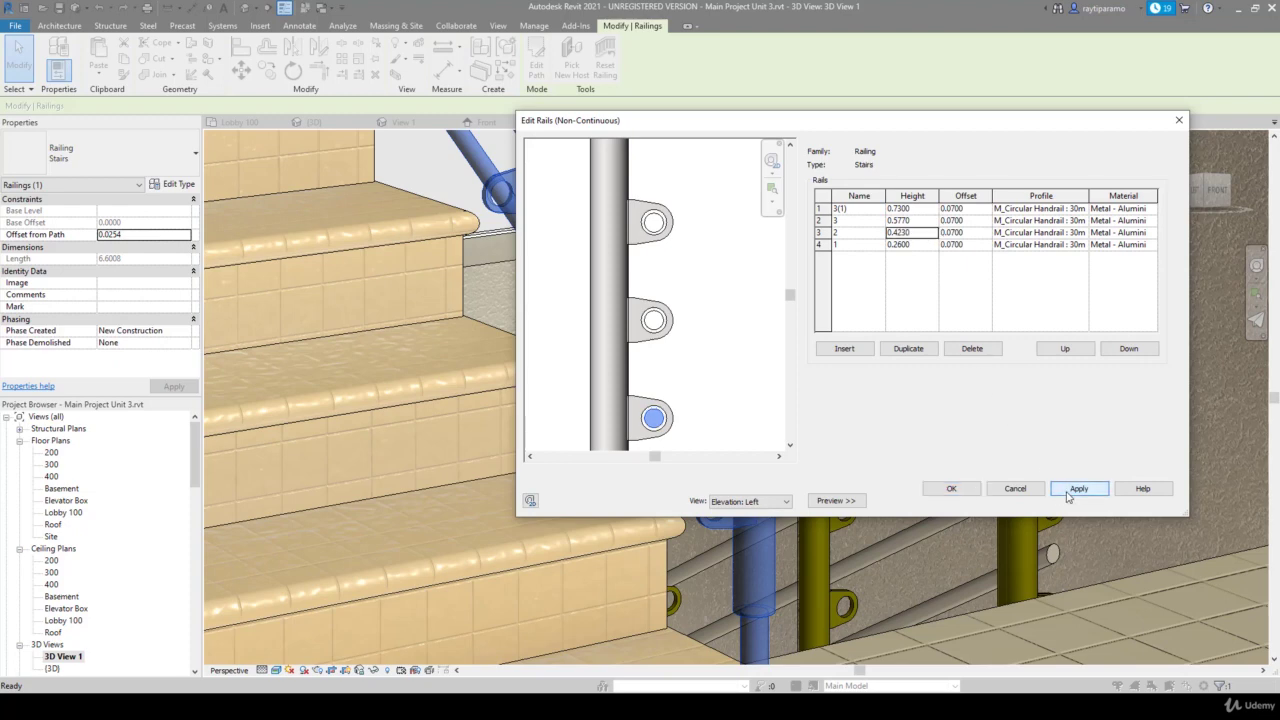
# Set the lowest rail's height to 0.2685 and apply the new heights to the preview
pyautogui.scroll(-2, 683, 255)
pyautogui.scroll(-1, 695, 305)
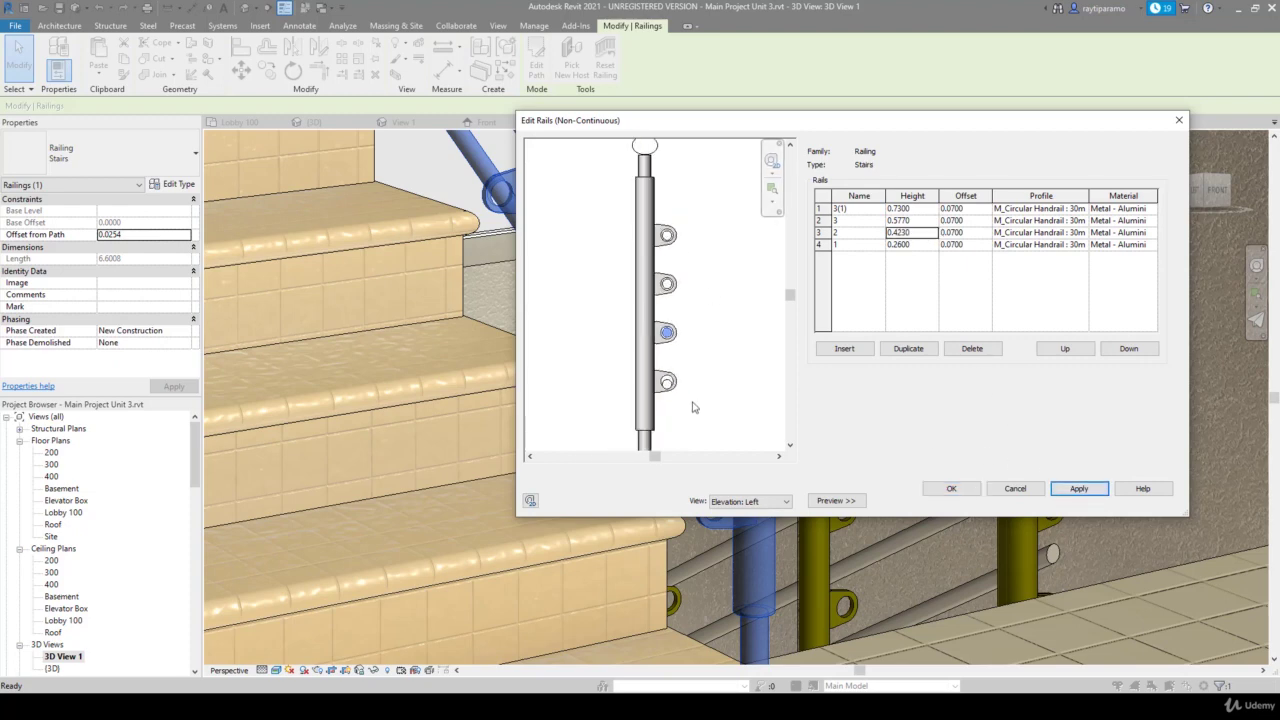
pyautogui.scroll(5, 693, 408)
pyautogui.scroll(1, 663, 410)
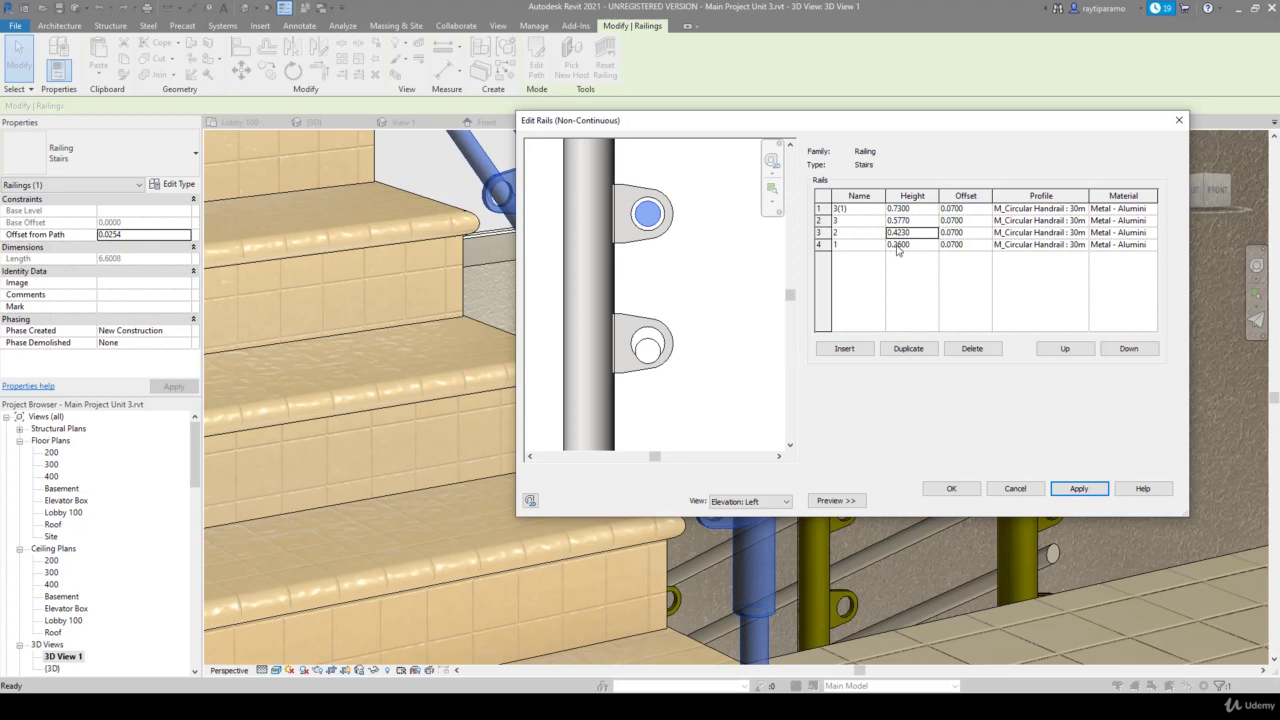
pyautogui.click(897, 246)
pyautogui.write('0.28')
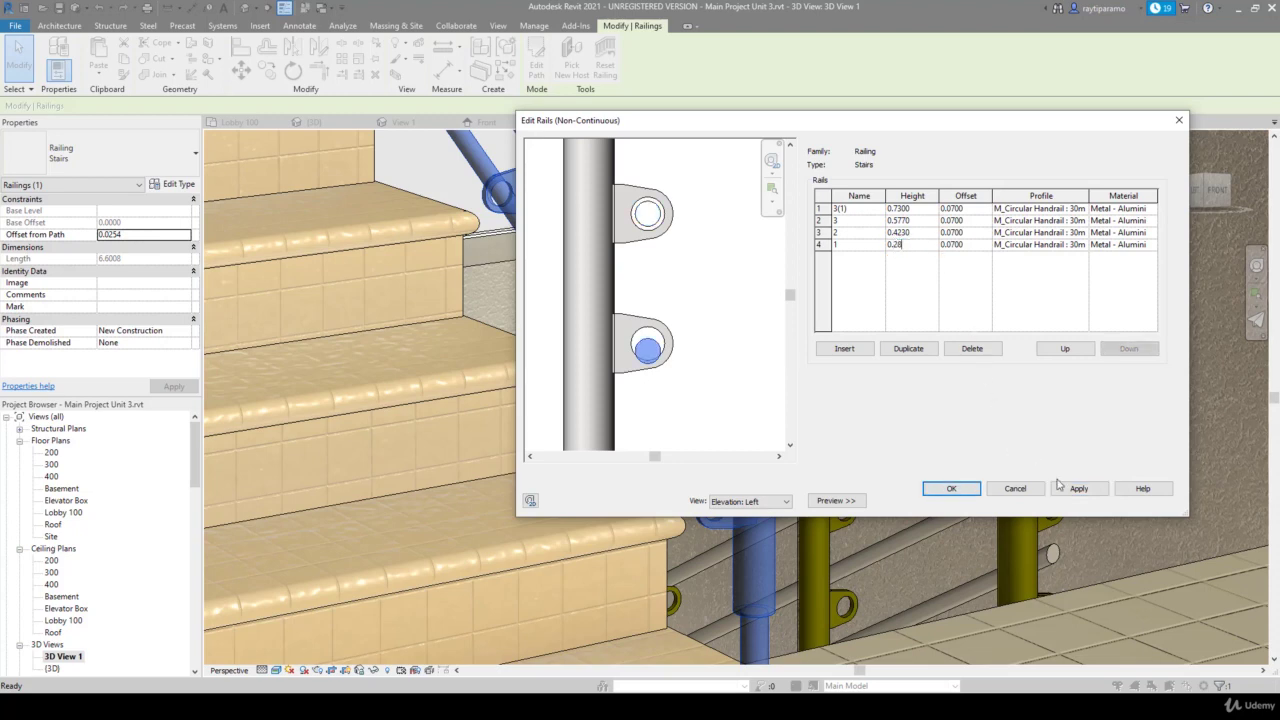
pyautogui.click(1072, 489)
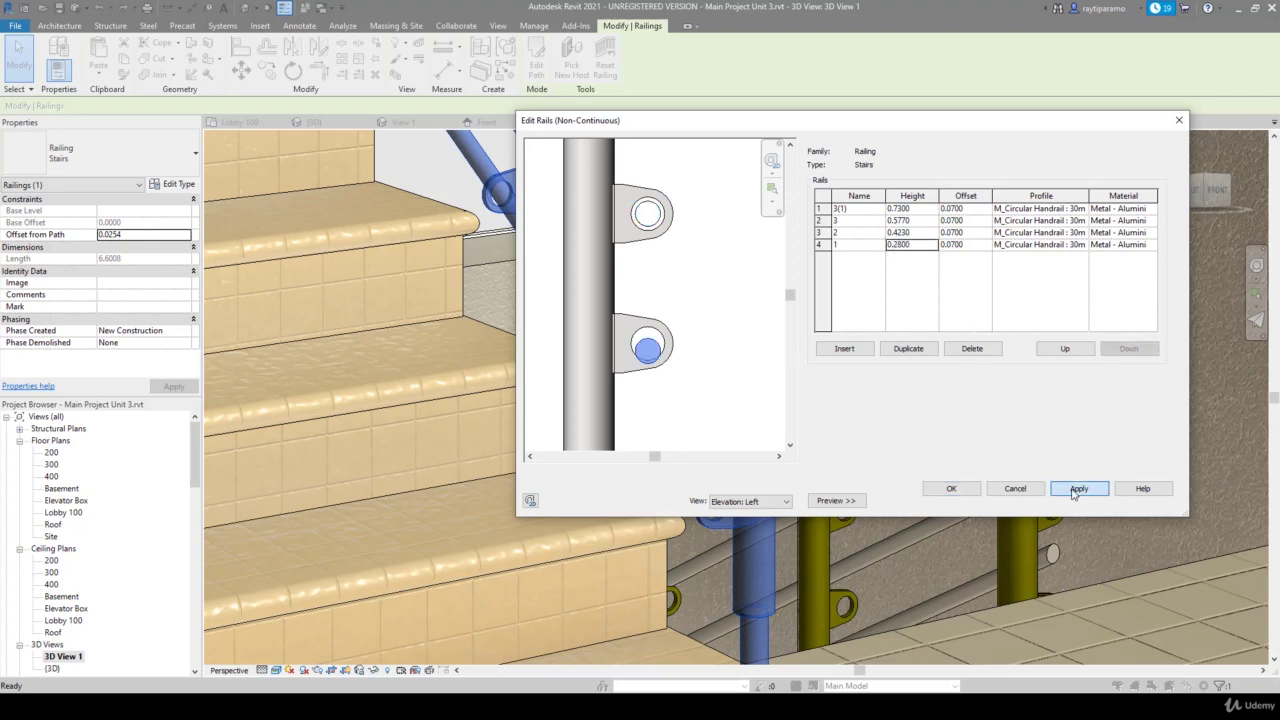
pyautogui.doubleClick(900, 246)
pyautogui.write('0.27')
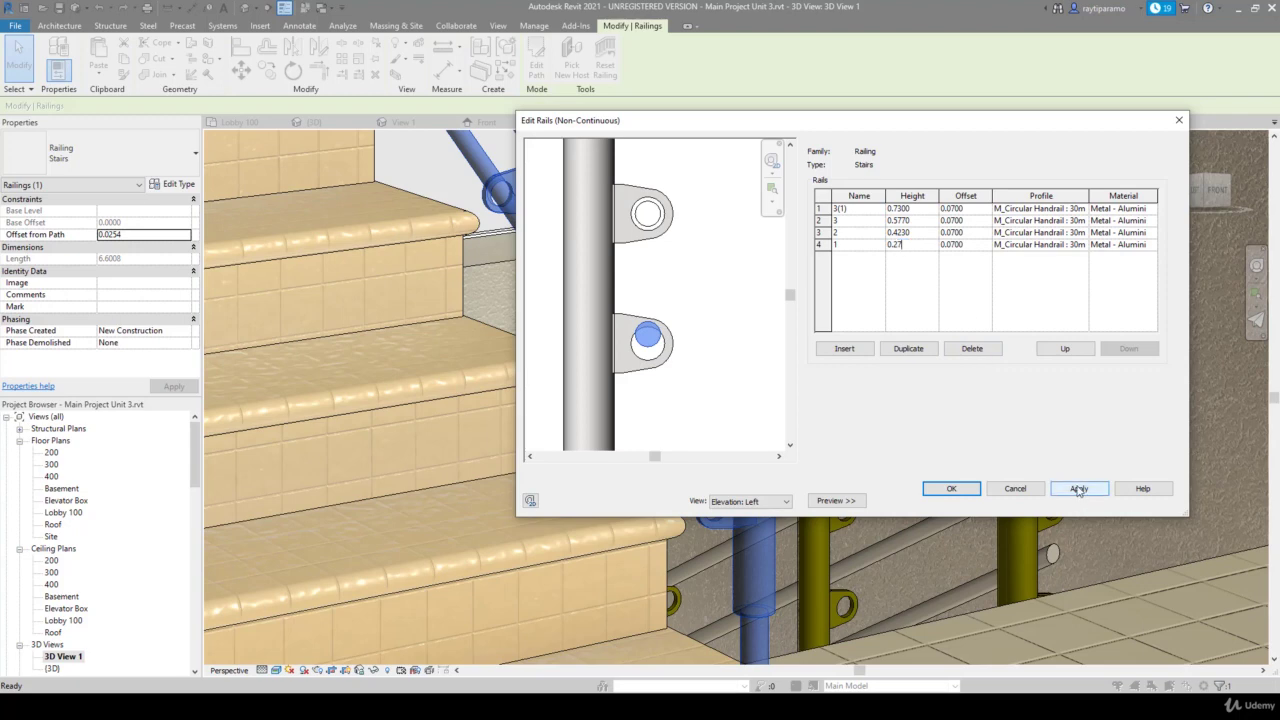
pyautogui.click(1078, 489)
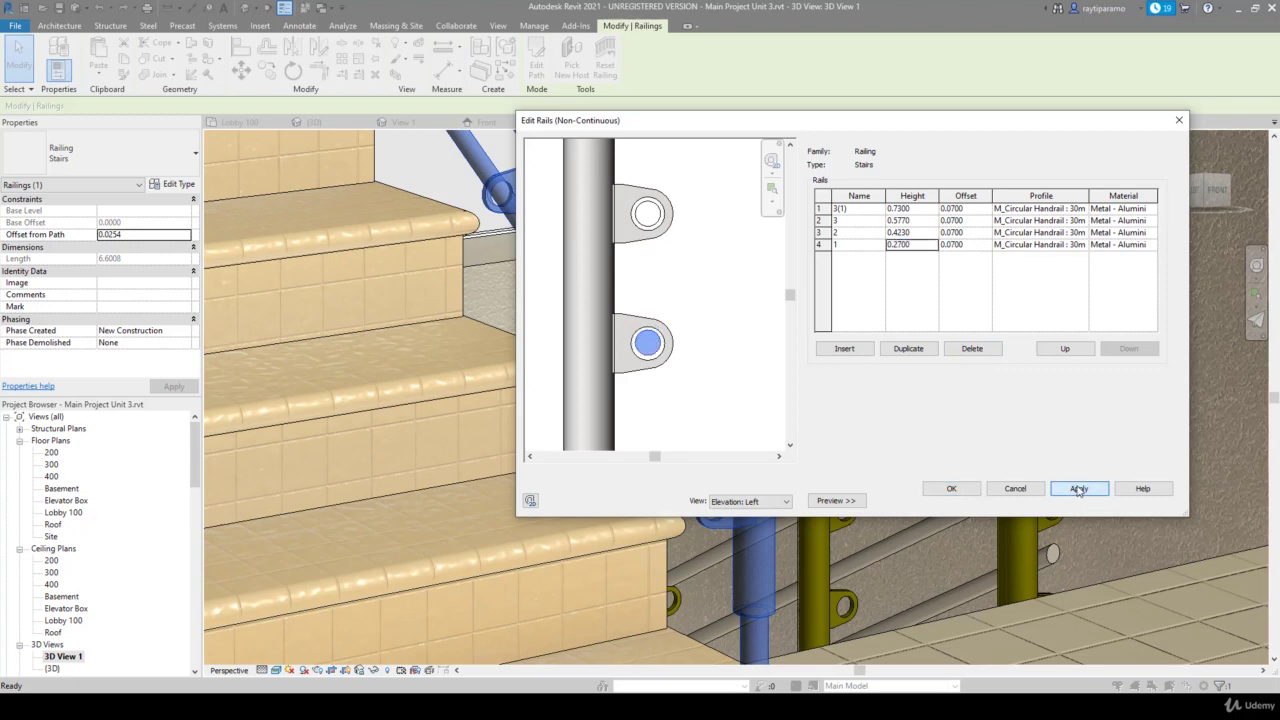
pyautogui.click(901, 251)
pyautogui.write('65')
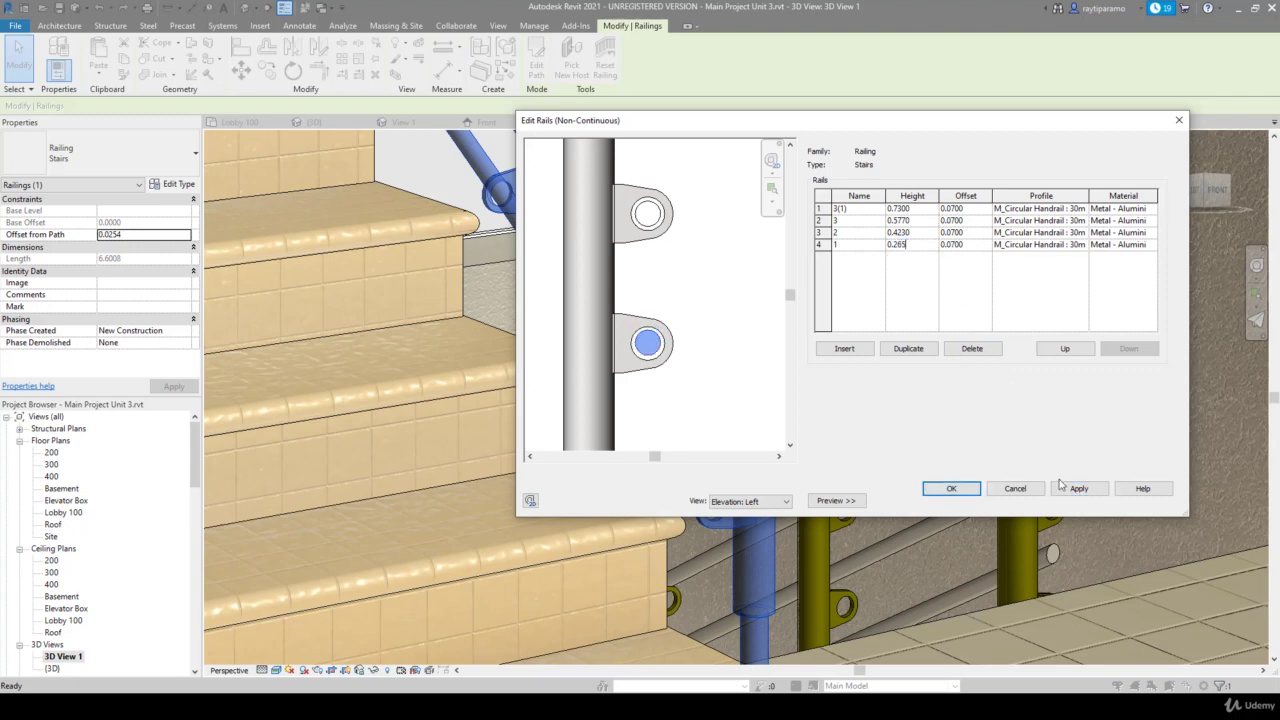
pyautogui.click(1062, 486)
pyautogui.click(903, 251)
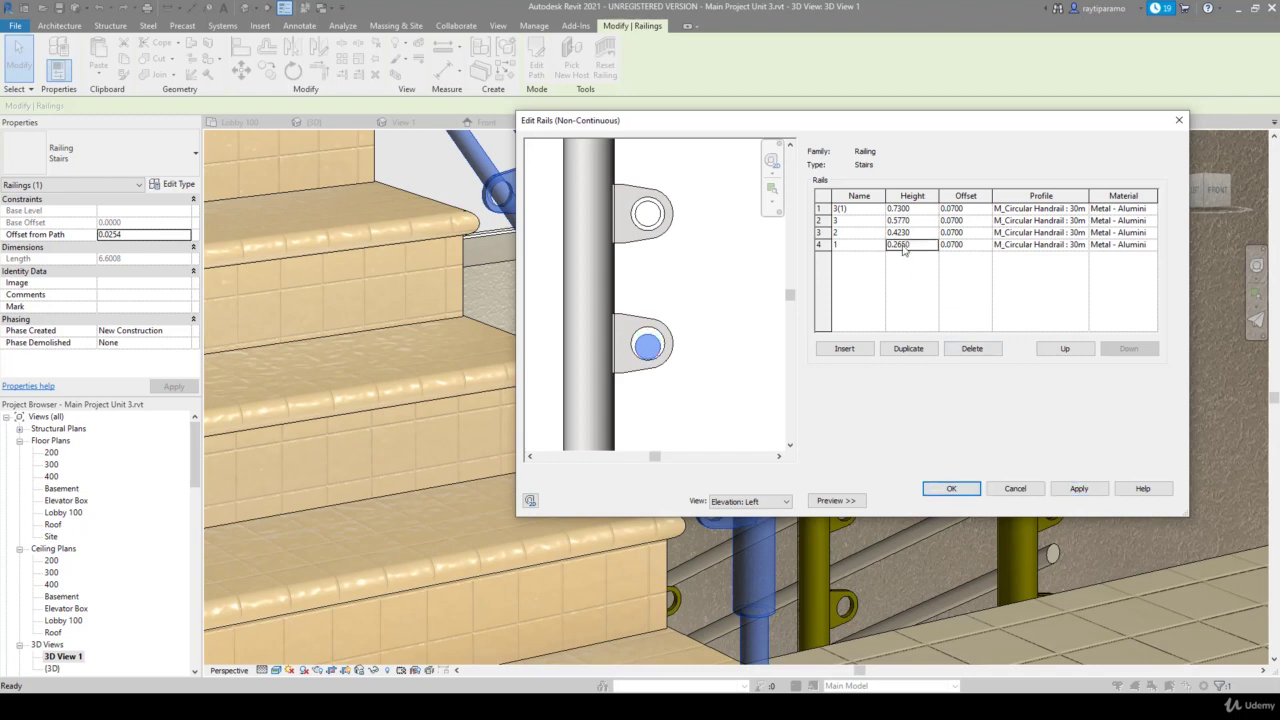
pyautogui.write('0.267')
pyautogui.click(1076, 488)
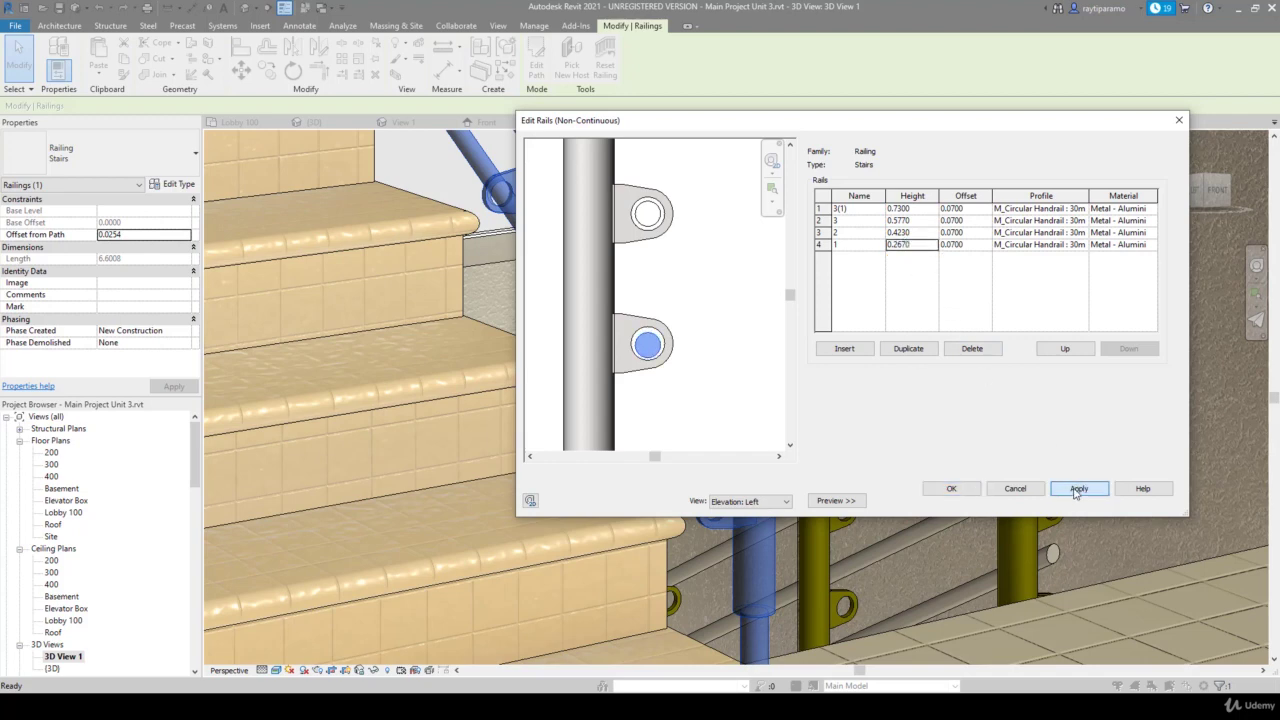
pyautogui.click(902, 251)
pyautogui.write('80')
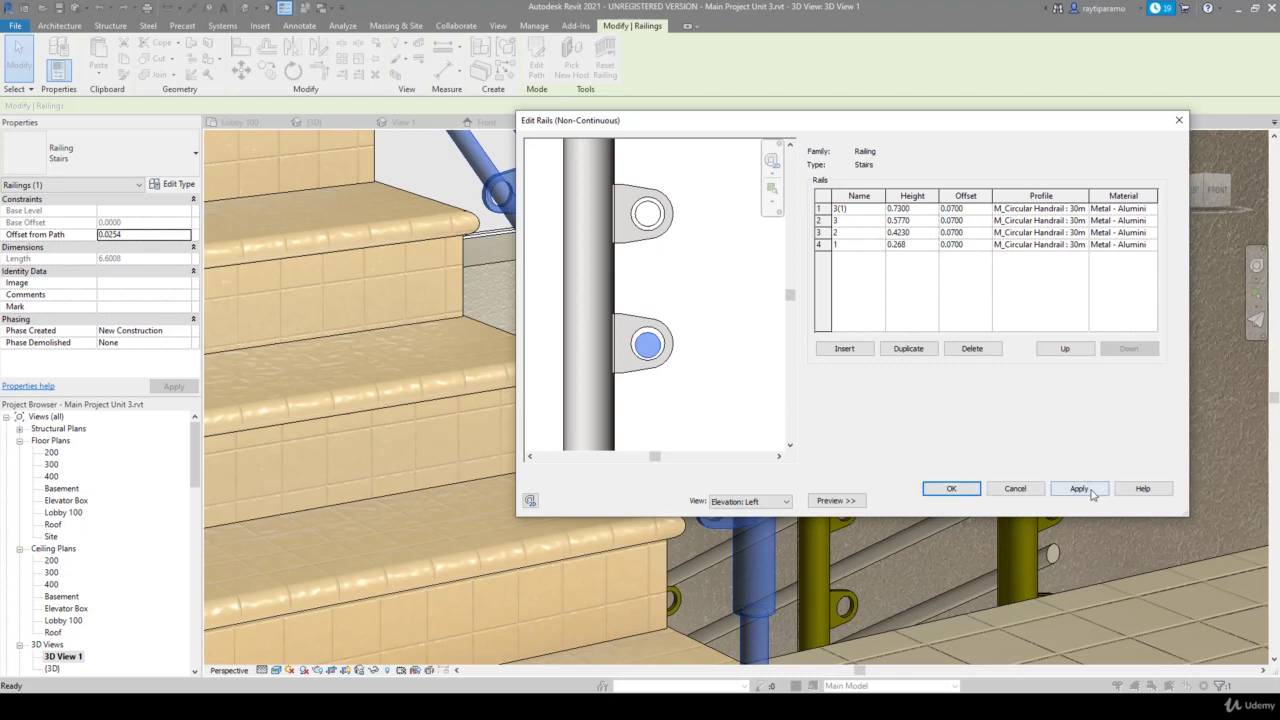
pyautogui.click(1088, 489)
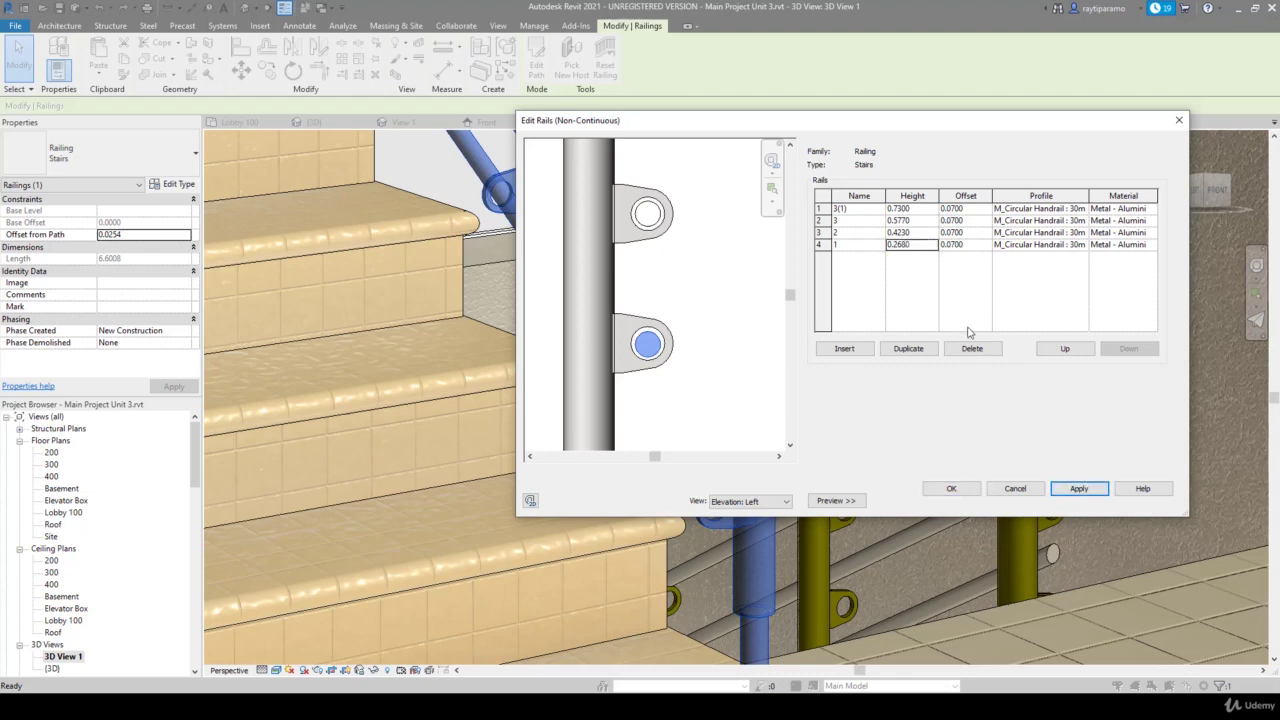
pyautogui.click(904, 244)
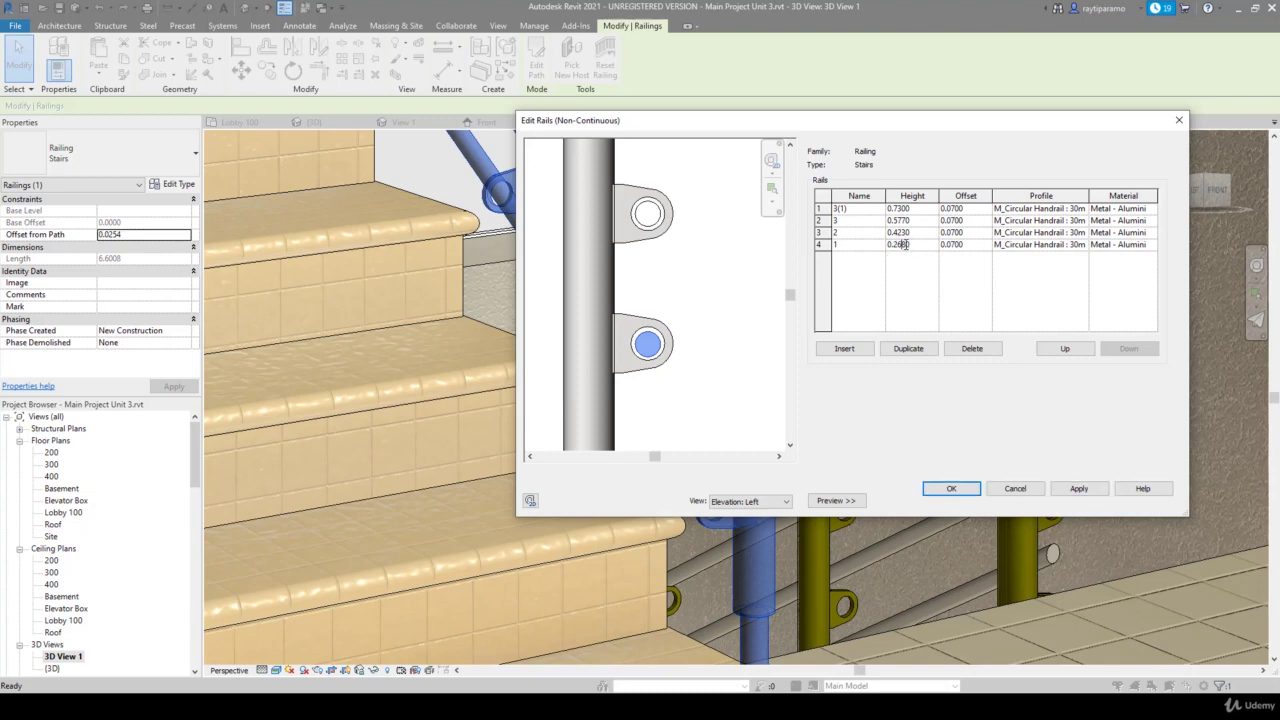
pyautogui.write('5')
pyautogui.click(1077, 489)
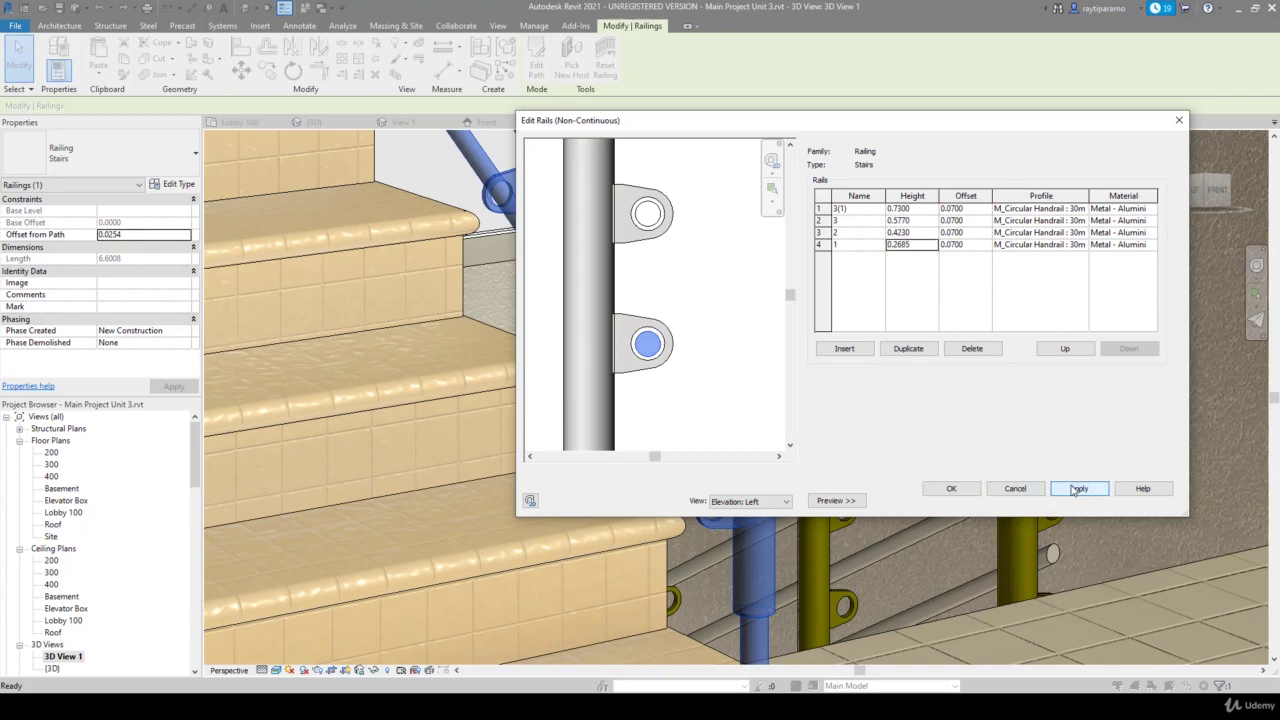
pyautogui.scroll(-2, 712, 362)
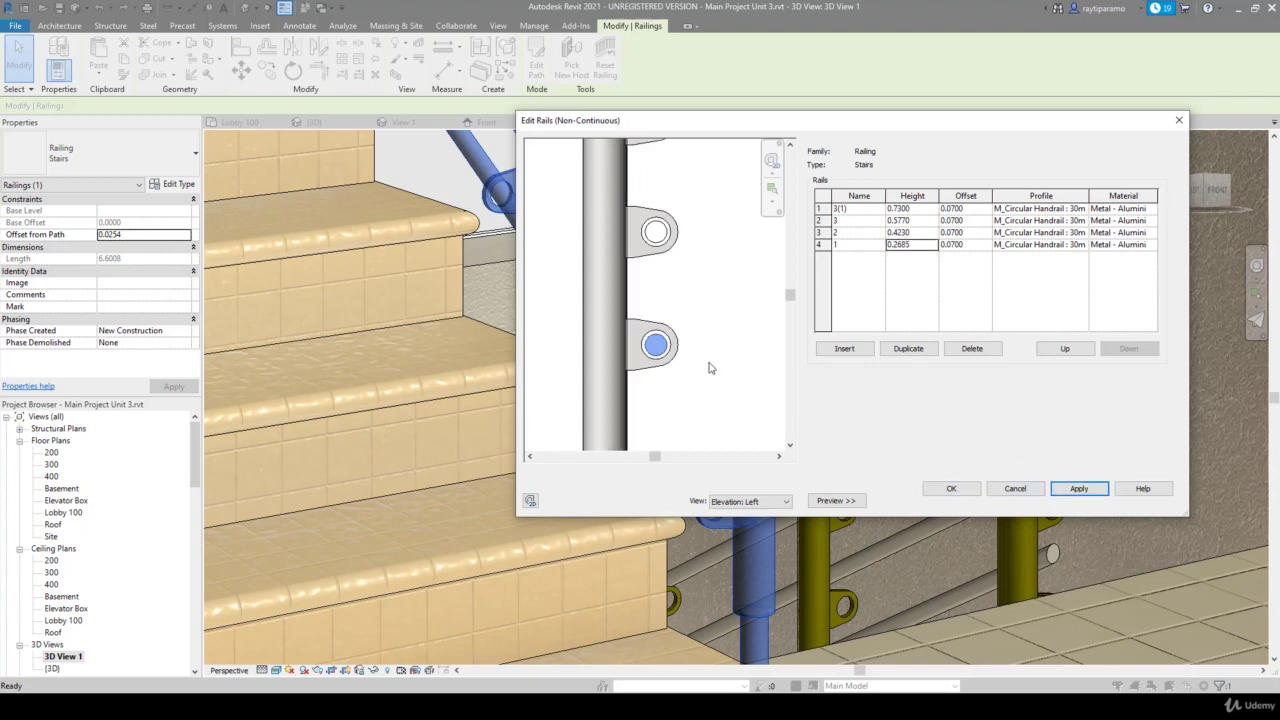
pyautogui.scroll(-2, 709, 368)
pyautogui.scroll(-2, 709, 368)
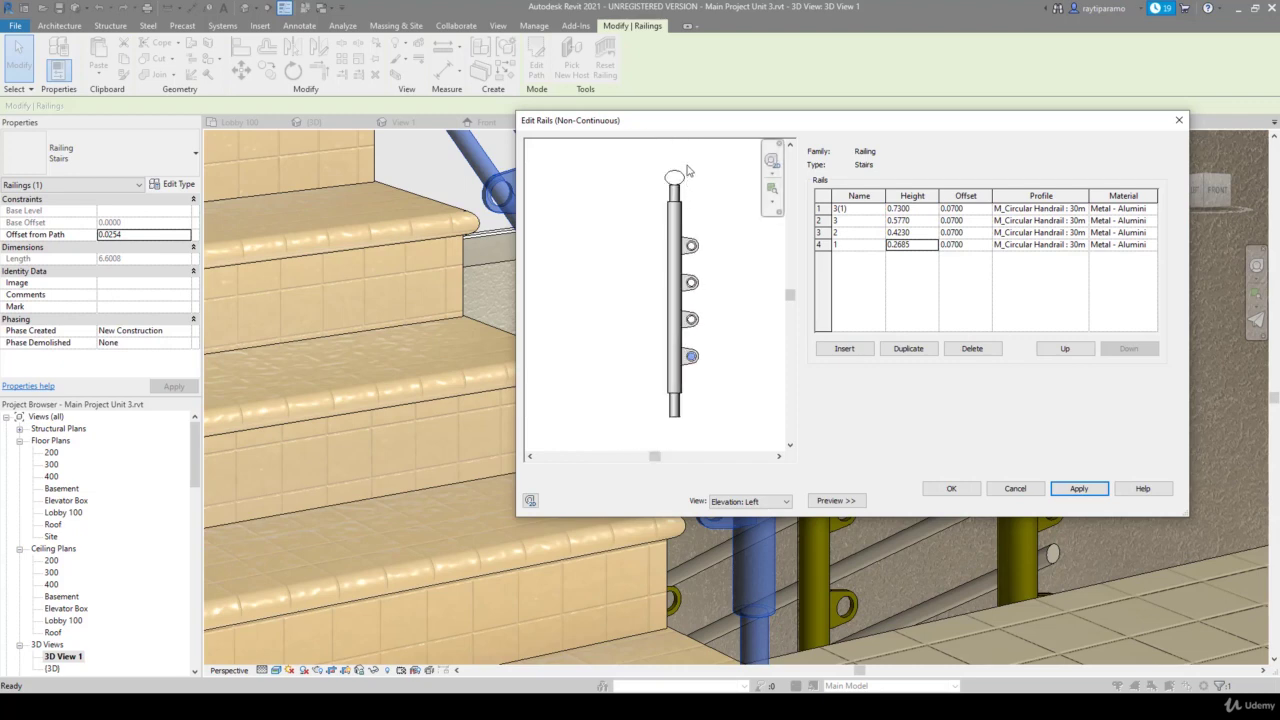
pyautogui.scroll(2, 691, 171)
pyautogui.scroll(2, 691, 171)
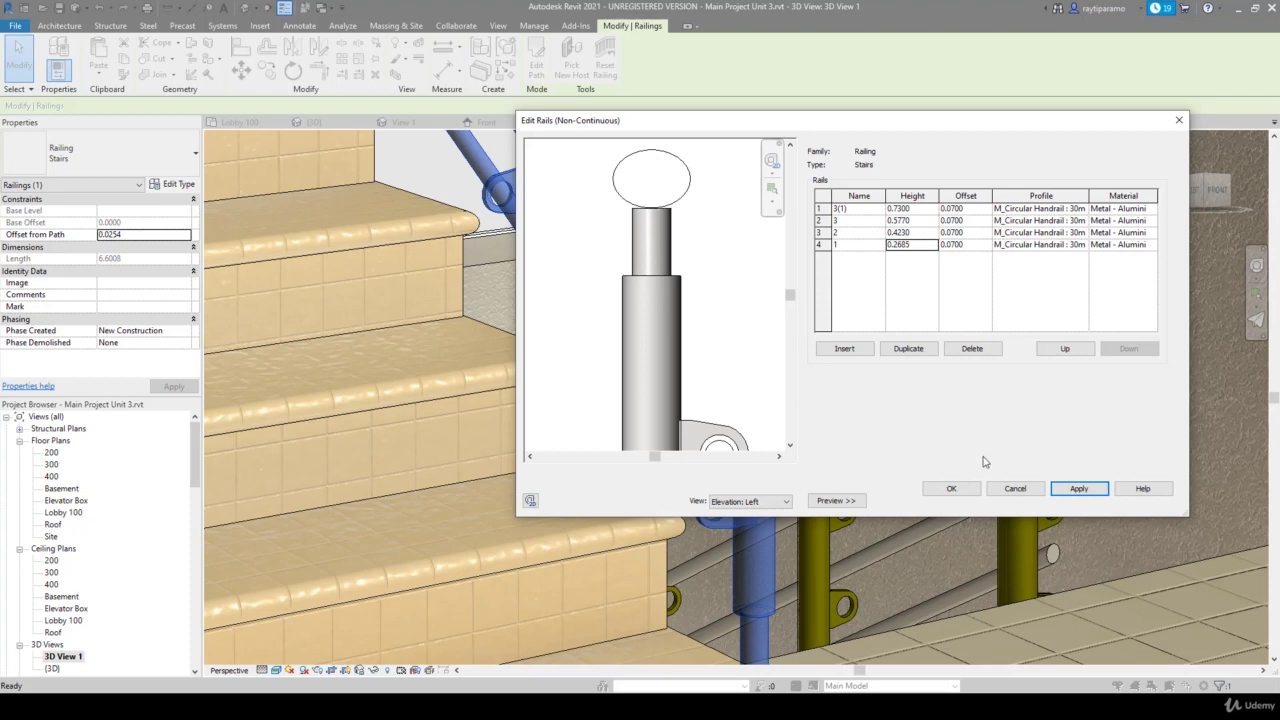
# Confirm the edited rail structure and railing type, then zoom in on the regenerated railing
pyautogui.click(960, 489)
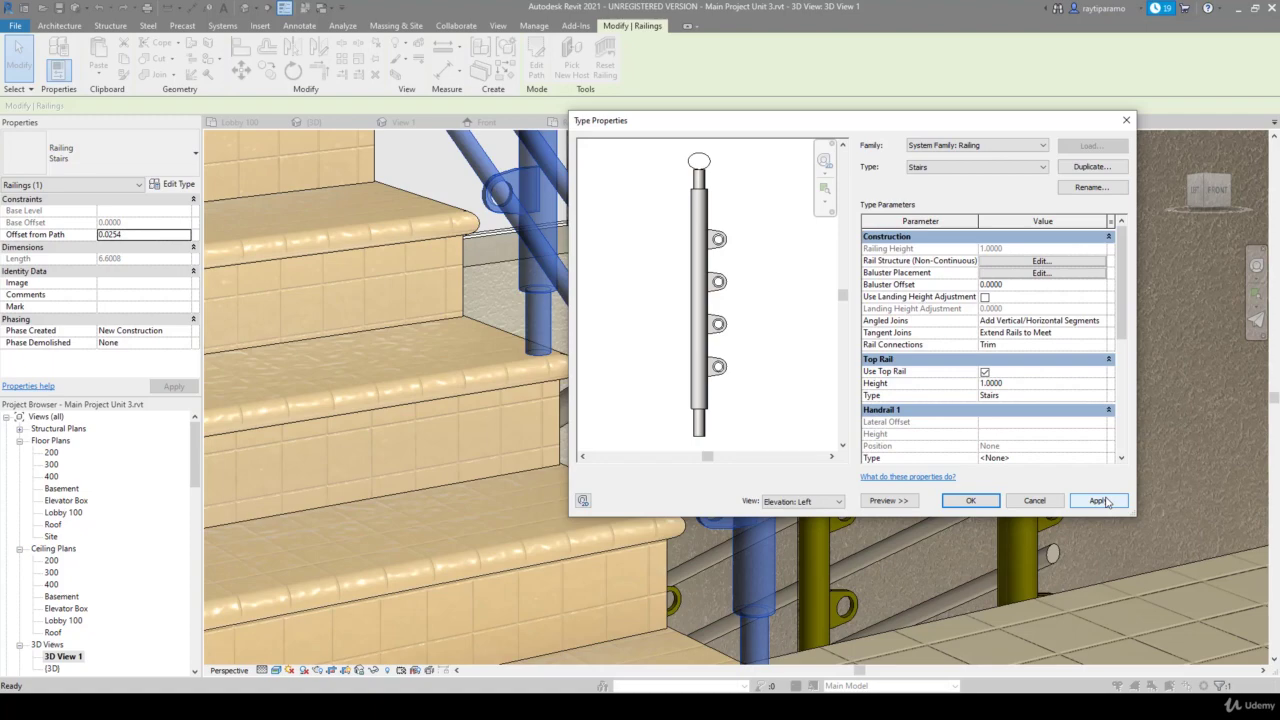
pyautogui.click(983, 502)
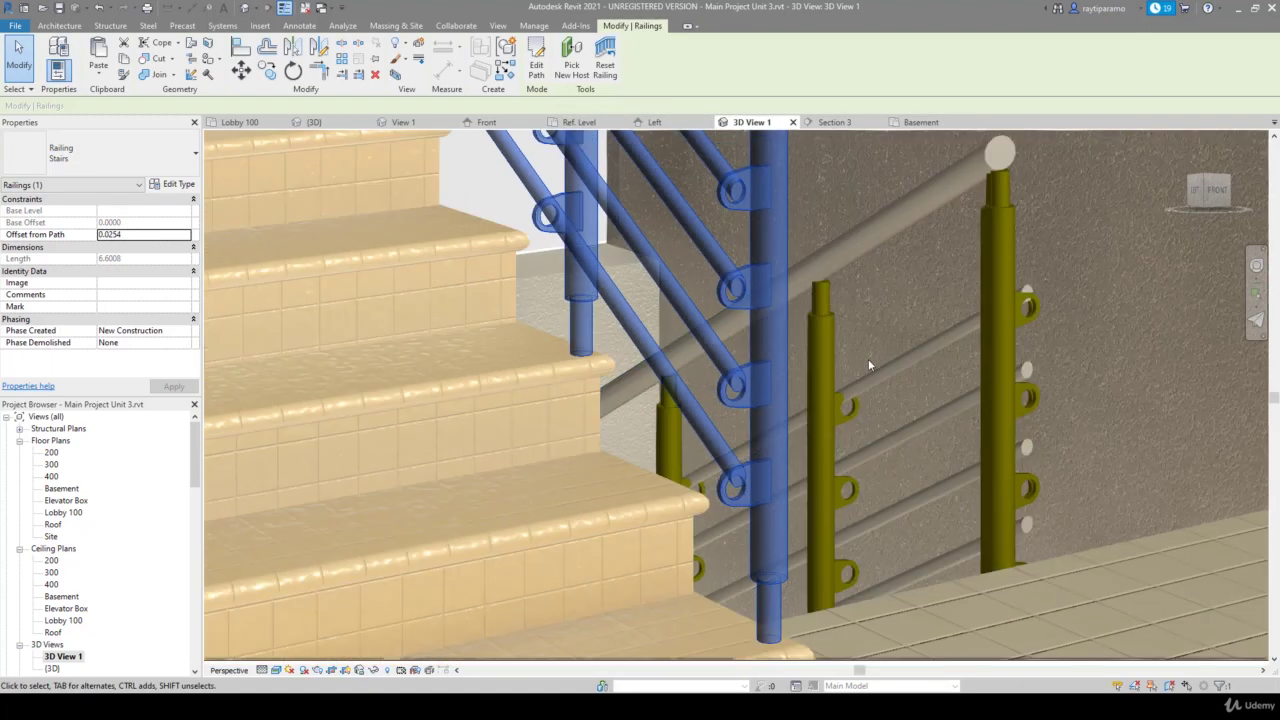
pyautogui.scroll(2, 733, 188)
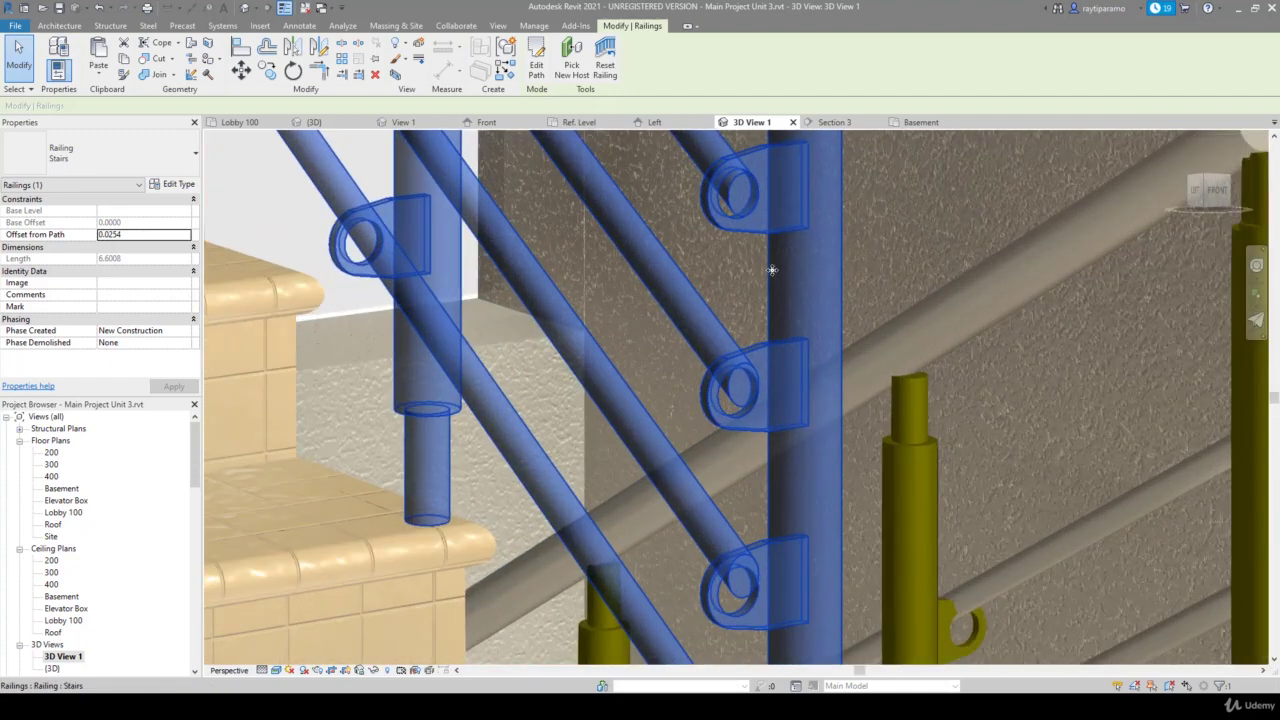
pyautogui.scroll(-2, 864, 493)
pyautogui.scroll(-1, 865, 498)
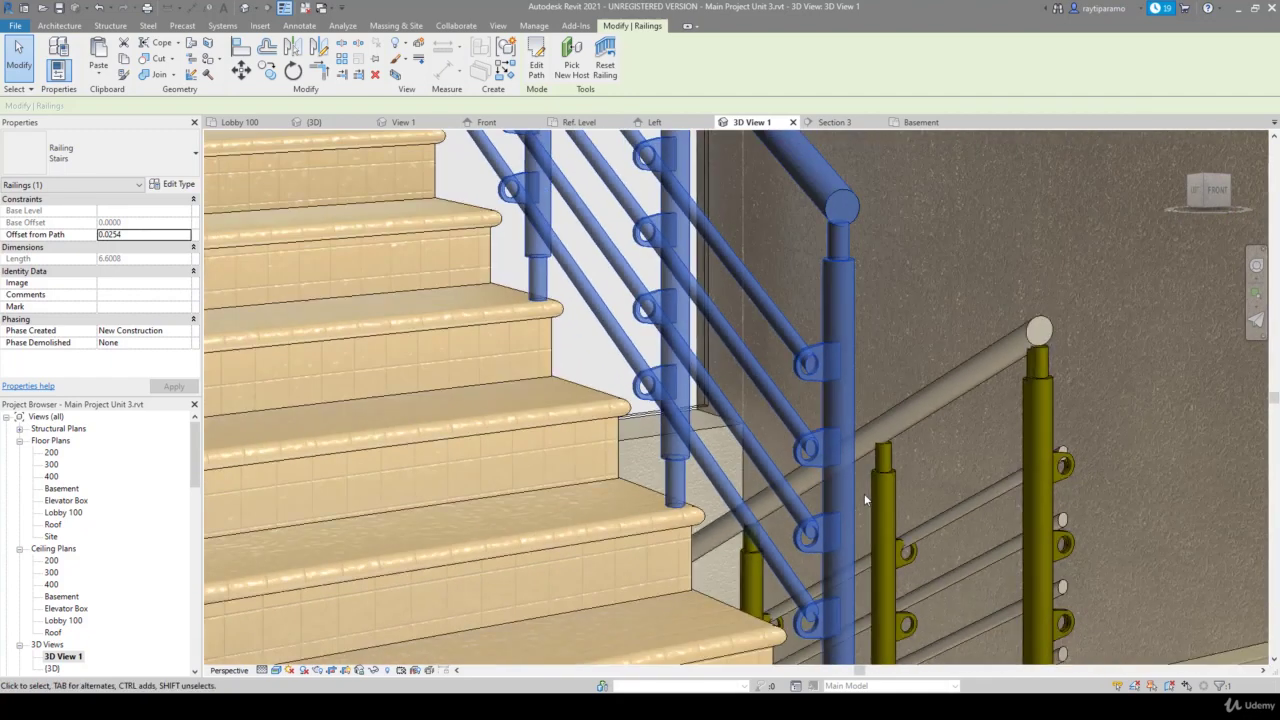
pyautogui.scroll(-3, 866, 499)
pyautogui.scroll(2, 684, 249)
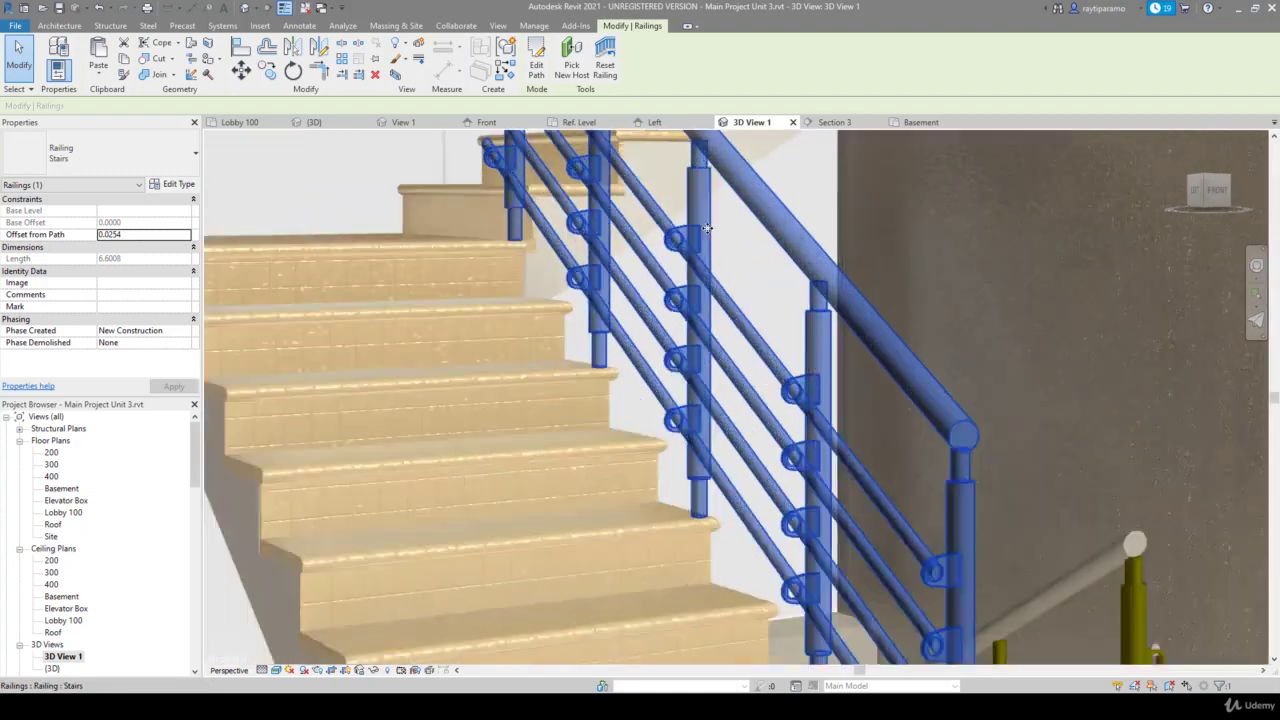
pyautogui.scroll(2, 684, 249)
pyautogui.scroll(2, 684, 249)
pyautogui.scroll(1, 684, 249)
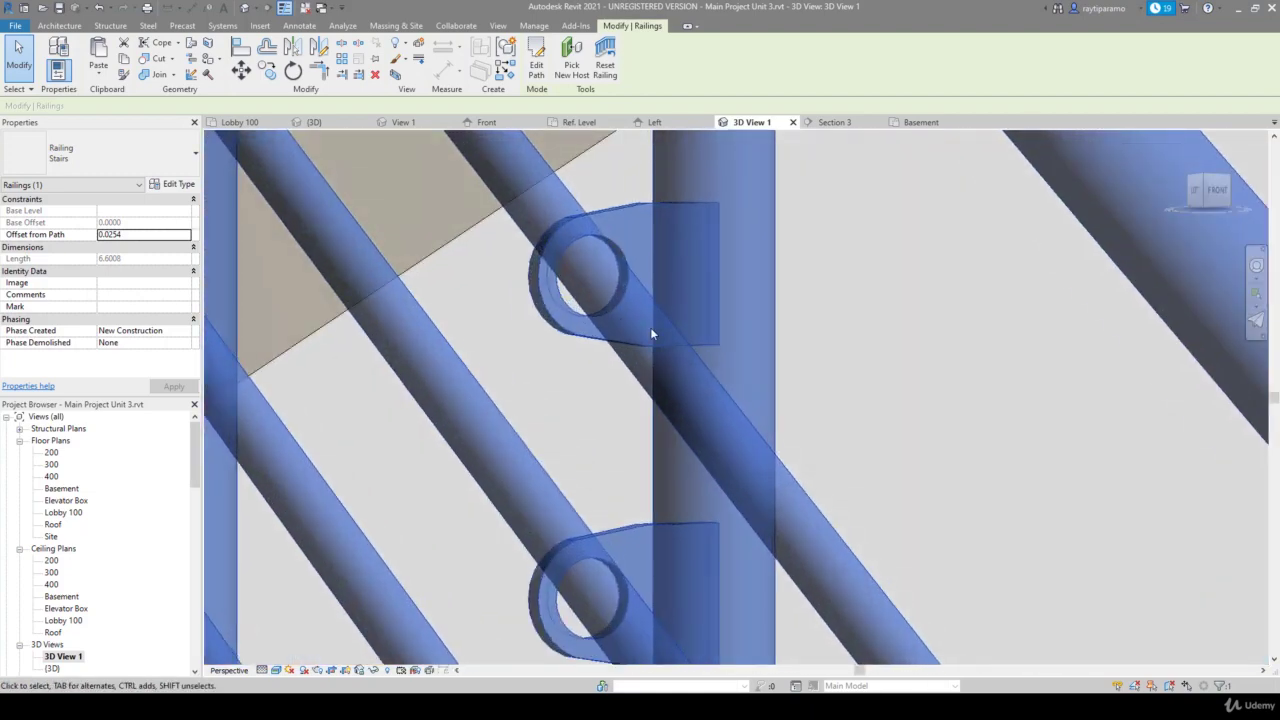
# Deselect the railing, zoom out and pan to frame the whole staircase in 3D View 1
pyautogui.click(864, 324)
pyautogui.scroll(-1, 864, 326)
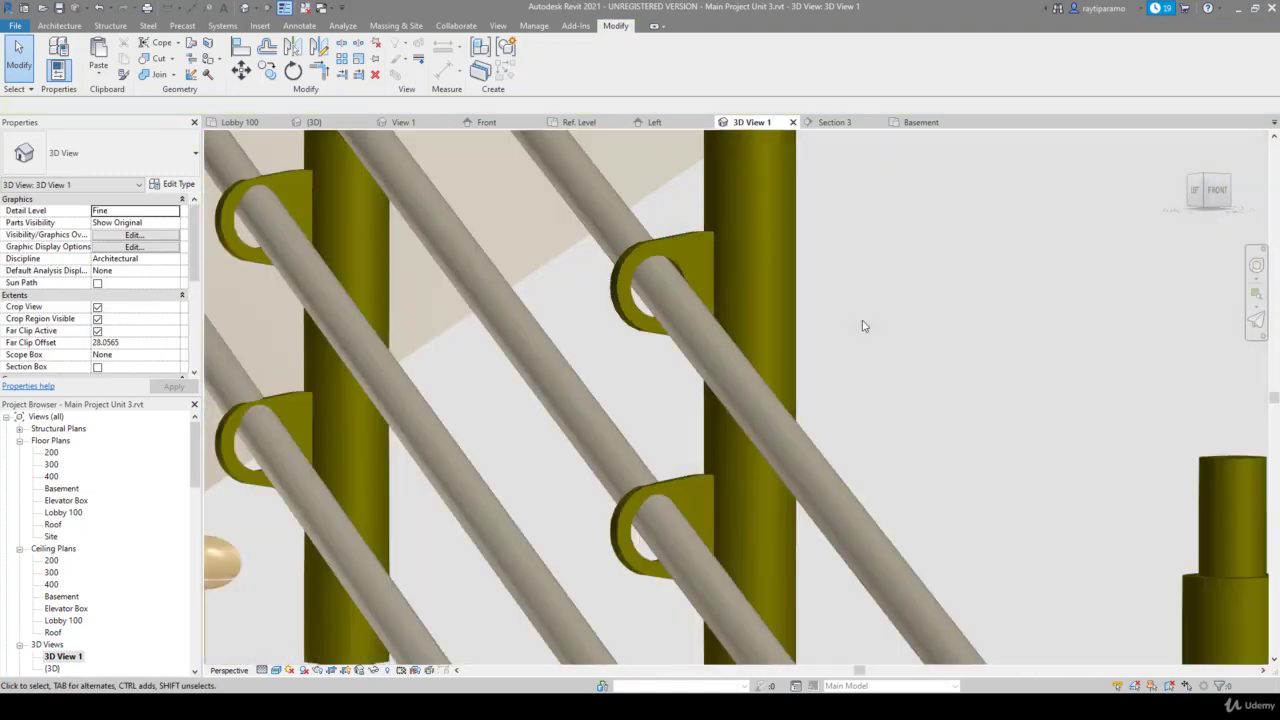
pyautogui.scroll(-2, 864, 326)
pyautogui.scroll(-1, 864, 326)
pyautogui.scroll(-1, 864, 326)
pyautogui.scroll(-1, 677, 309)
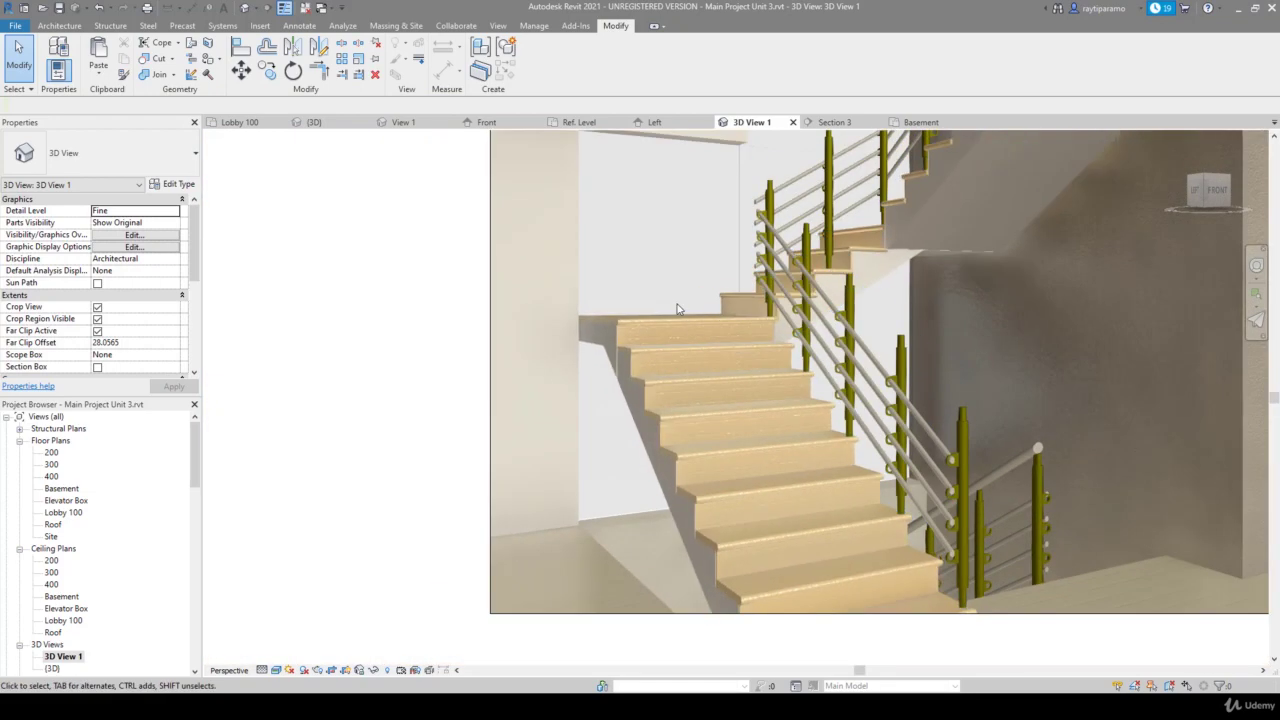
pyautogui.scroll(-1, 677, 309)
pyautogui.scroll(-1, 626, 286)
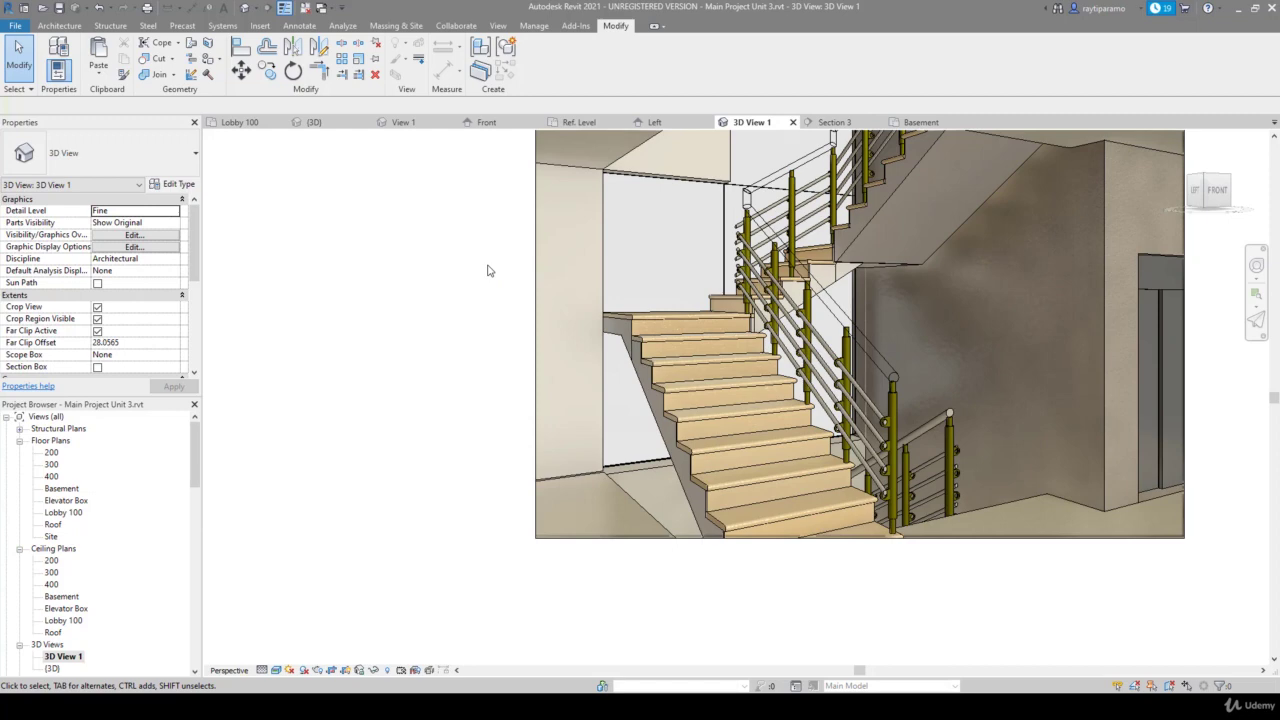
pyautogui.moveTo(769, 324)
pyautogui.mouseDown(button='middle')
pyautogui.moveTo(633, 433)
pyautogui.moveTo(603, 410)
pyautogui.mouseUp(button='middle')
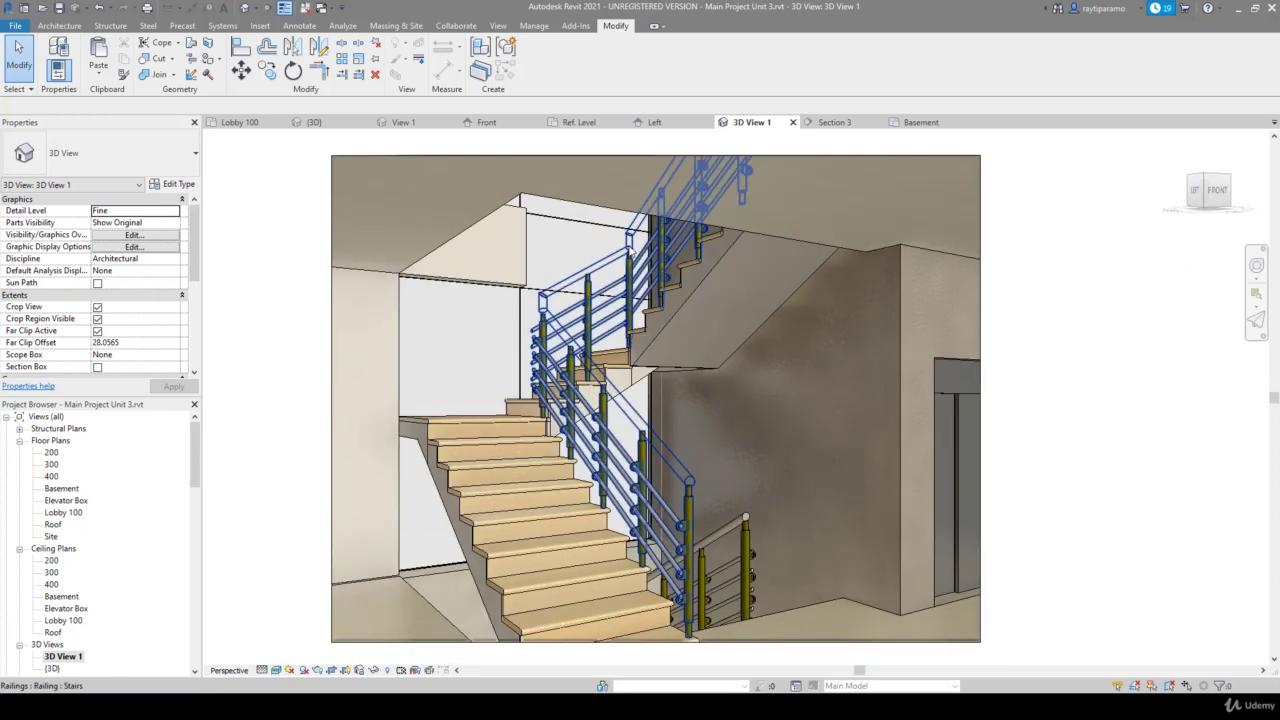
pyautogui.click(628, 250)
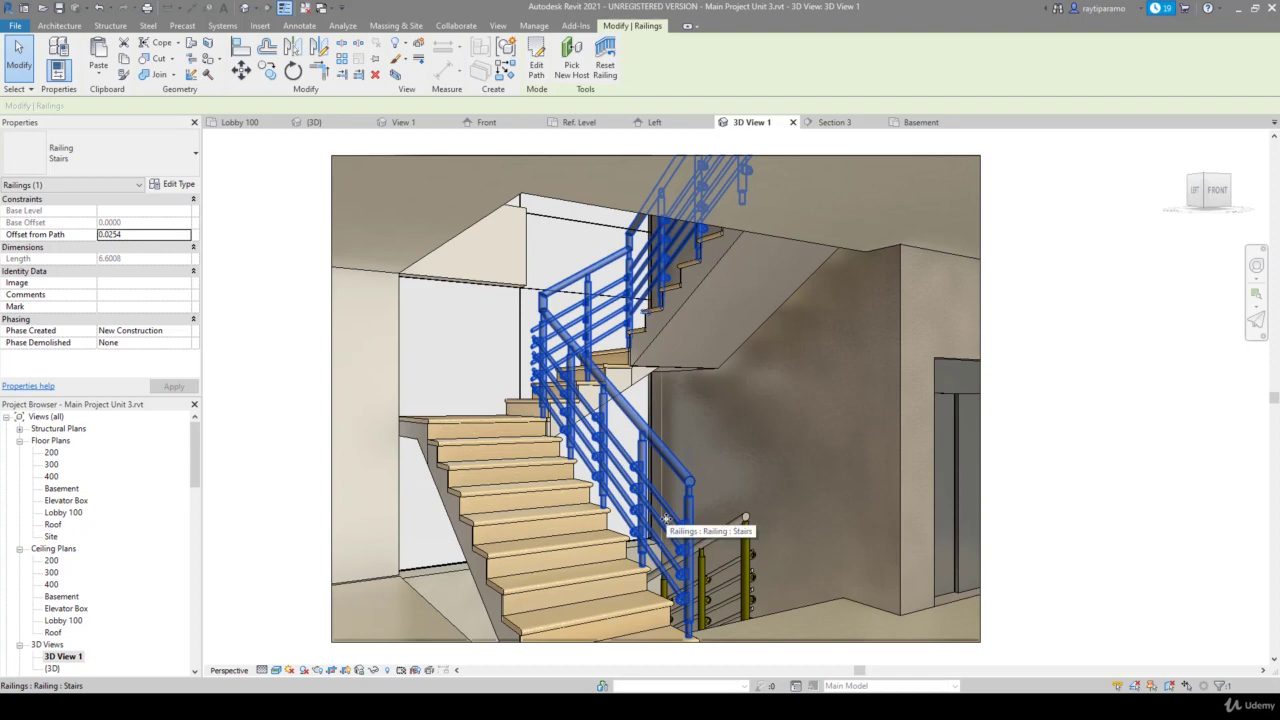
pyautogui.scroll(2, 517, 314)
pyautogui.scroll(2, 551, 386)
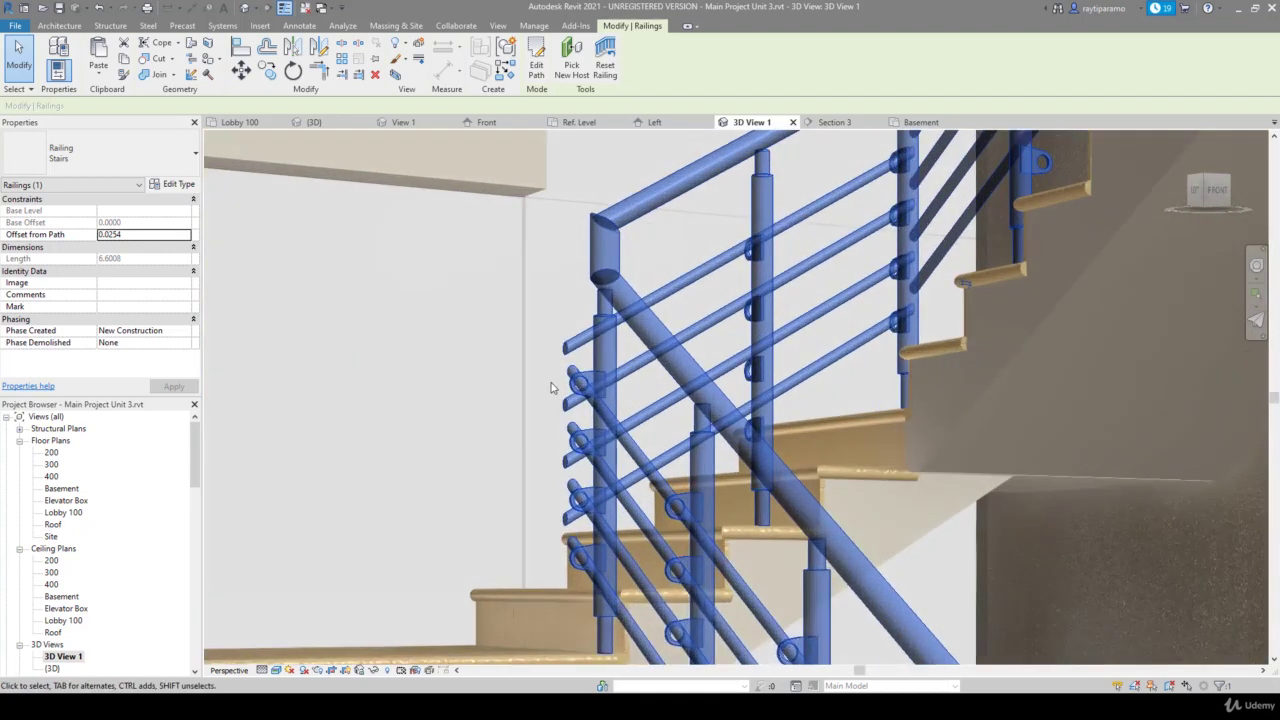
pyautogui.scroll(2, 553, 390)
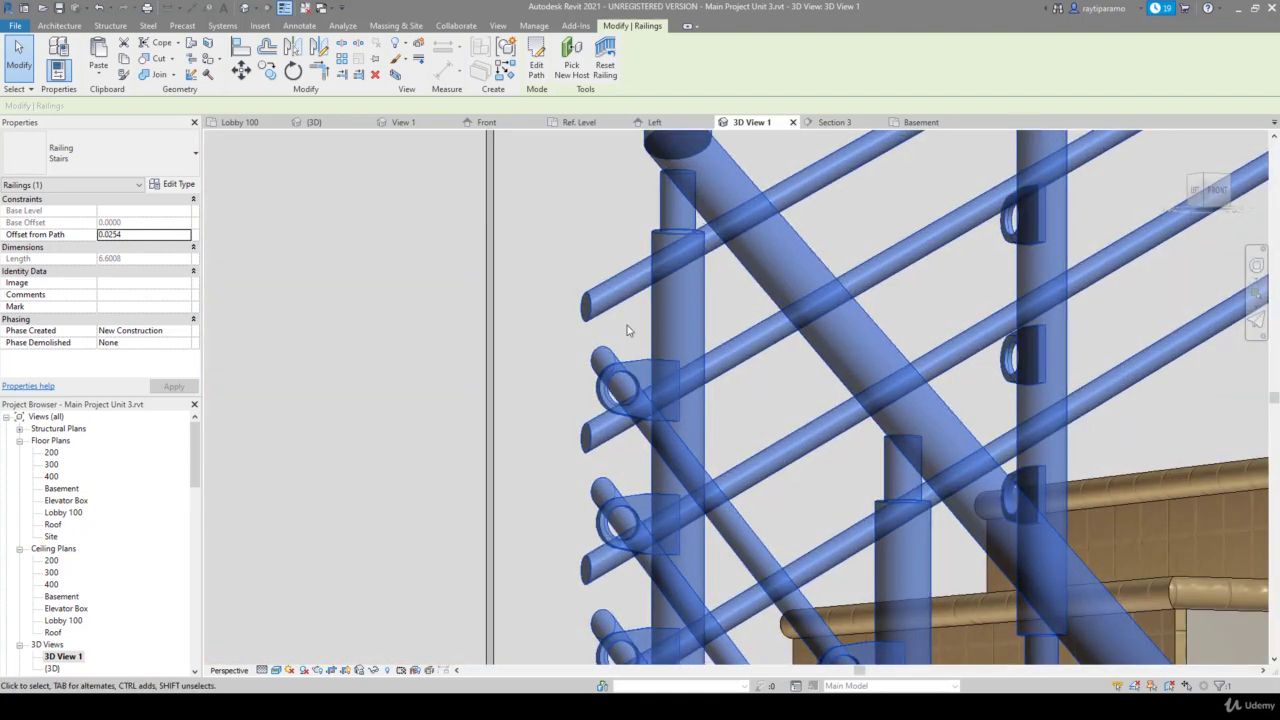
pyautogui.scroll(-3, 645, 343)
pyautogui.scroll(2, 645, 343)
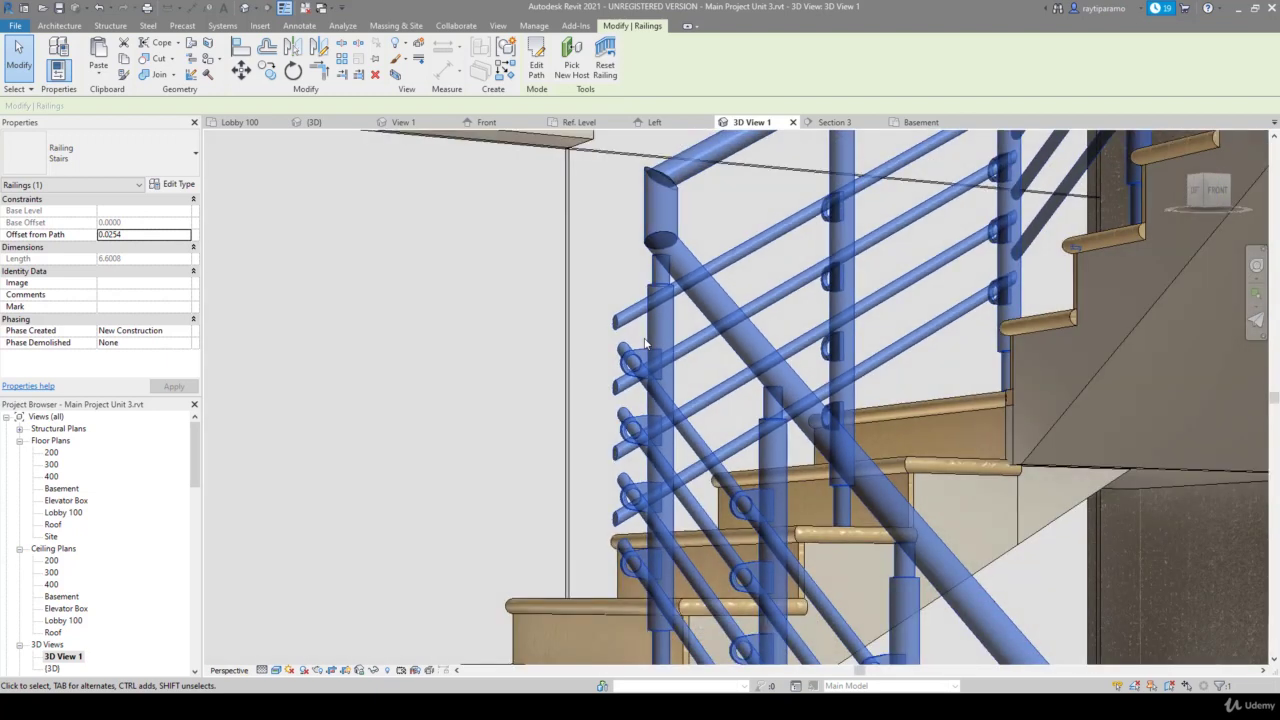
pyautogui.scroll(-3, 645, 343)
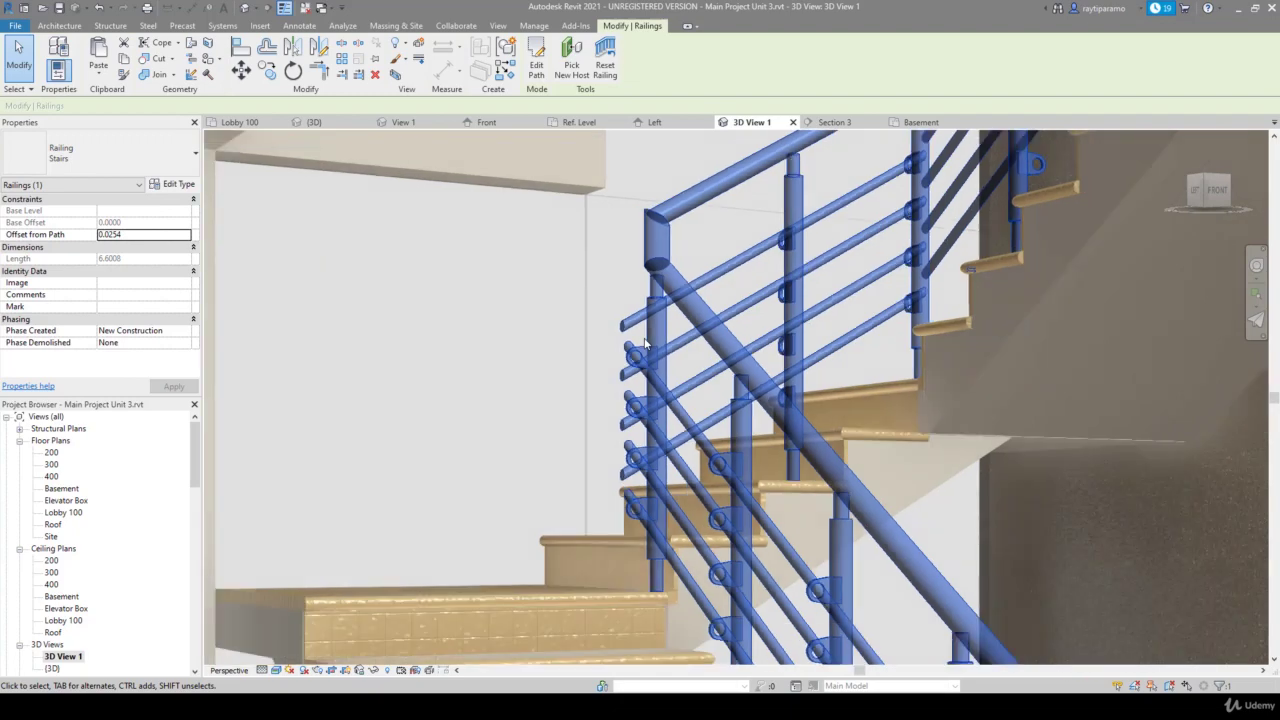
pyautogui.scroll(3, 922, 312)
pyautogui.scroll(1, 900, 323)
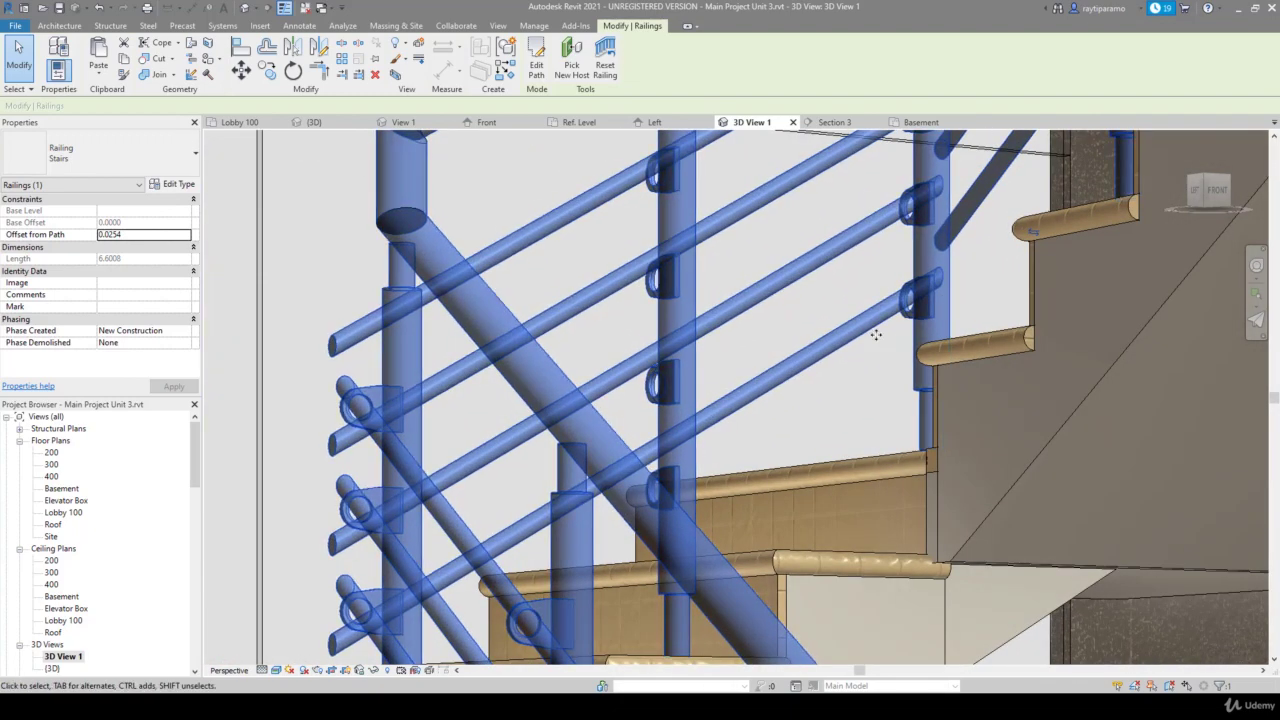
pyautogui.scroll(-2, 897, 340)
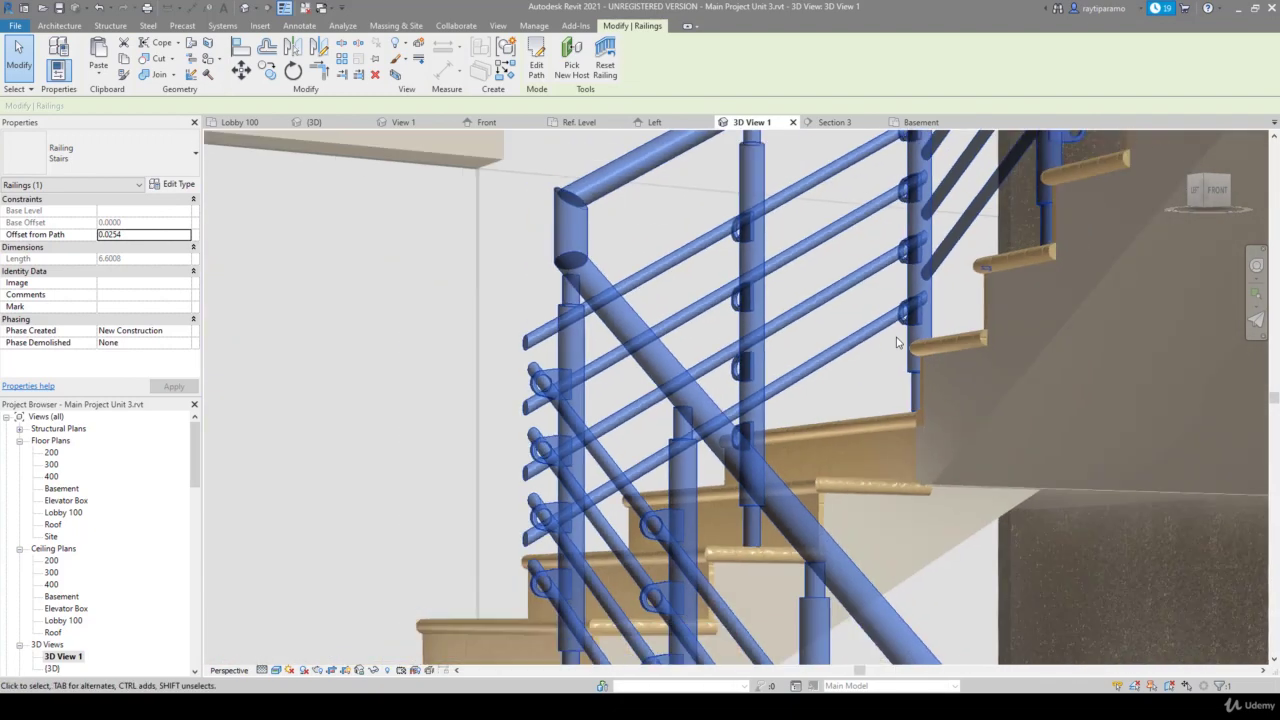
pyautogui.scroll(-2, 897, 340)
pyautogui.scroll(-1, 897, 340)
pyautogui.scroll(-2, 763, 297)
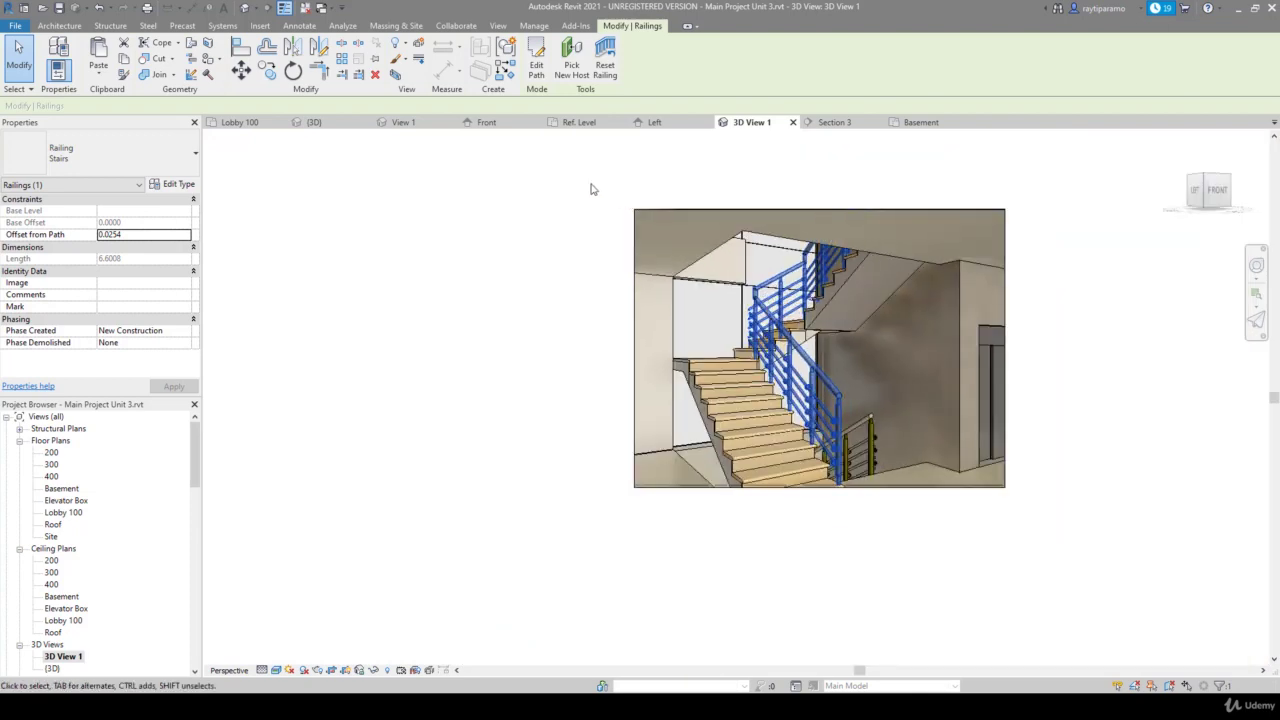
# Switch to the Lobby 100 floor plan and delete the stair's existing railing
pyautogui.click(240, 122)
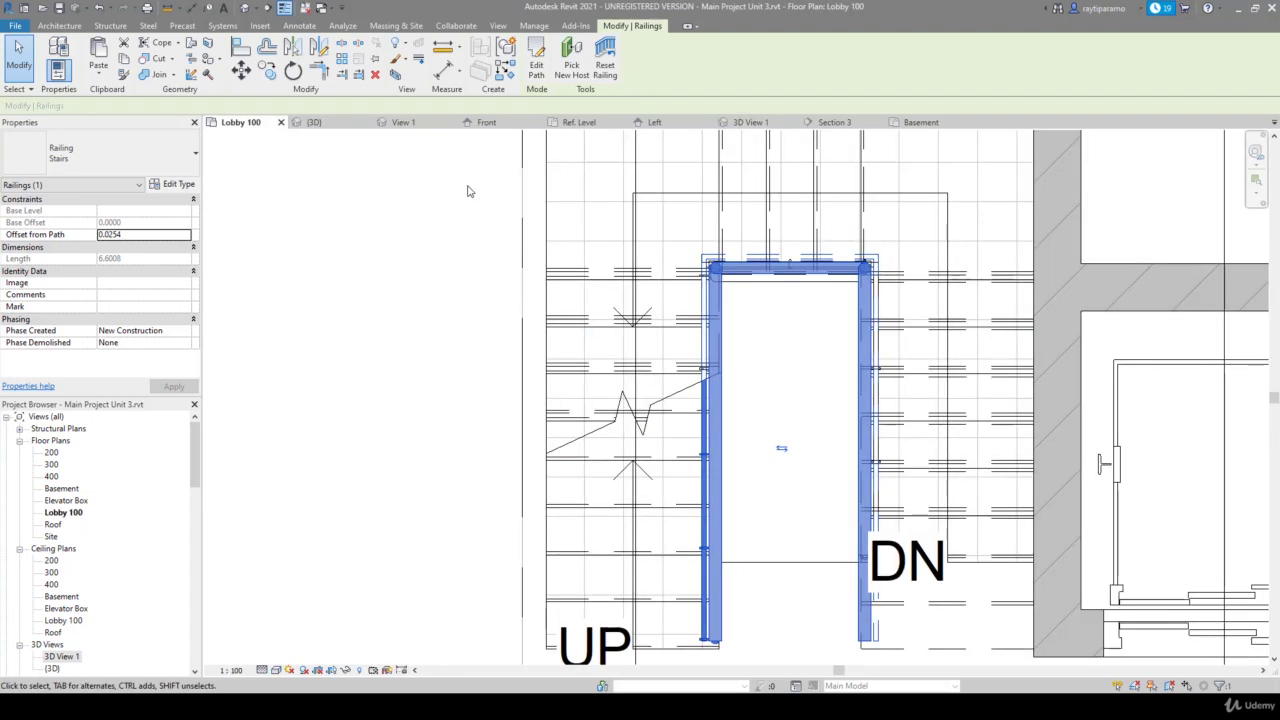
pyautogui.scroll(-2, 471, 194)
pyautogui.scroll(1, 663, 310)
pyautogui.scroll(-2, 663, 310)
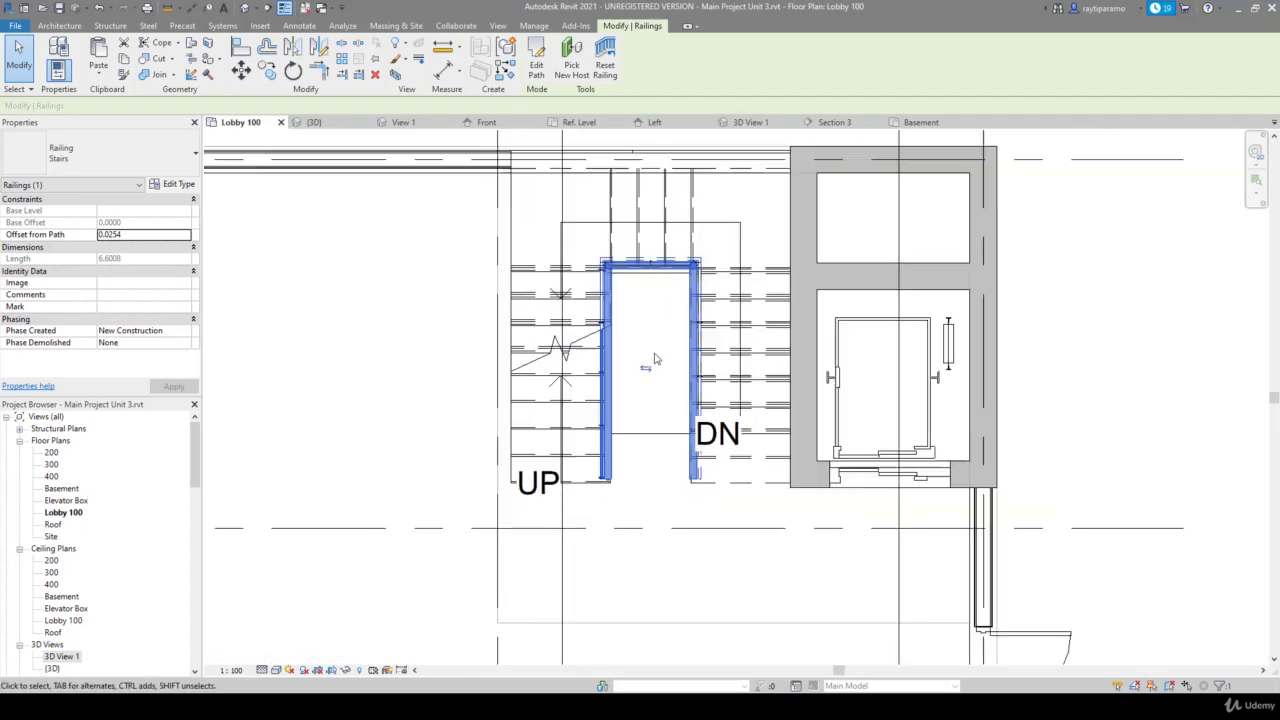
pyautogui.scroll(1, 659, 206)
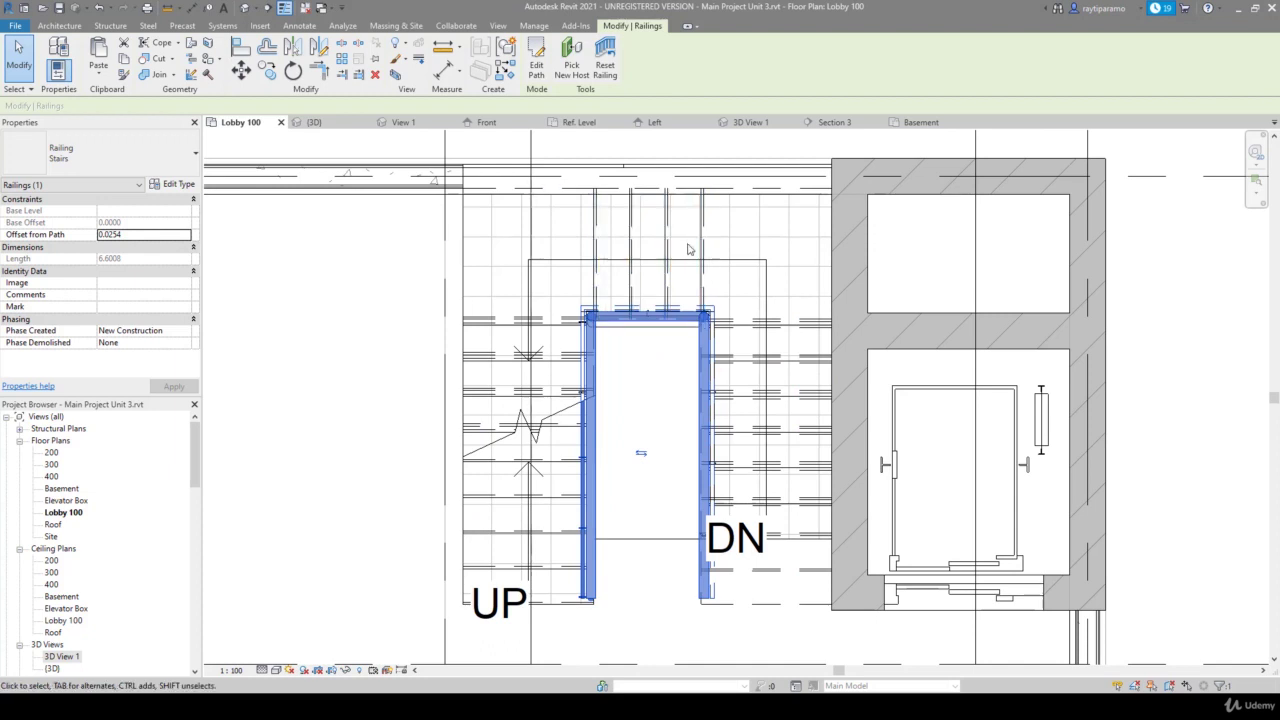
pyautogui.press('Escape')
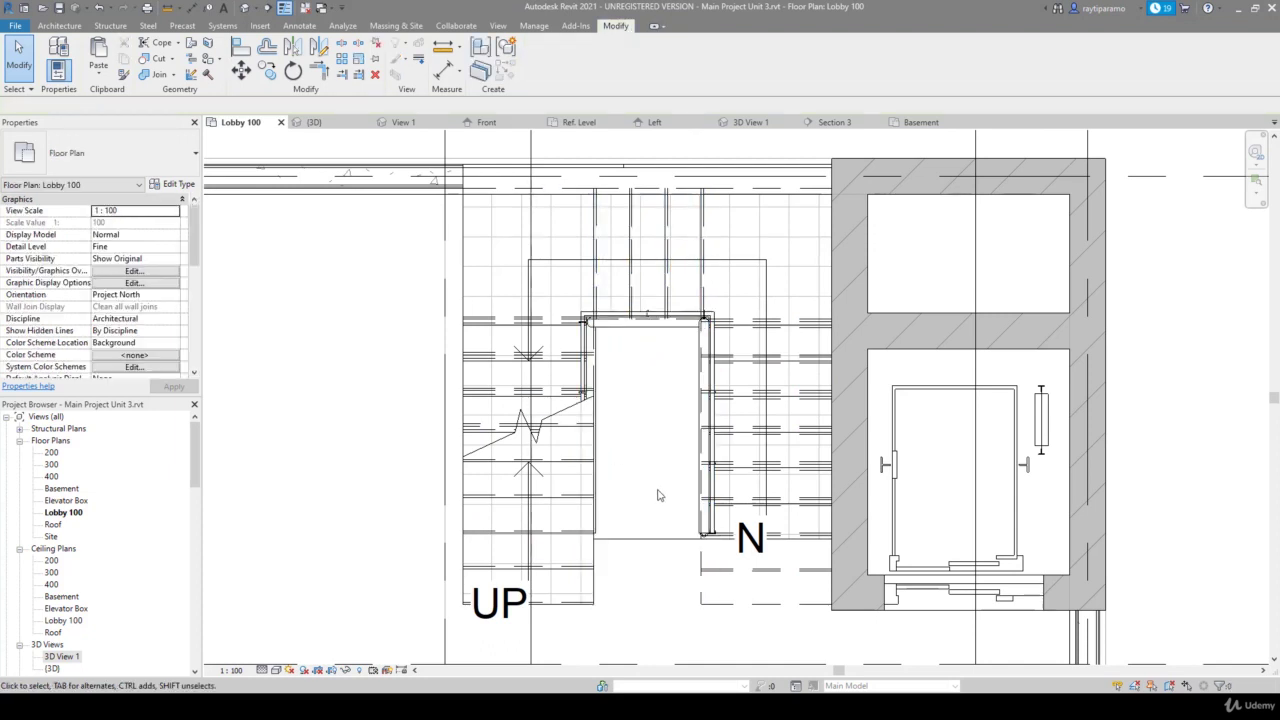
pyautogui.click(59, 25)
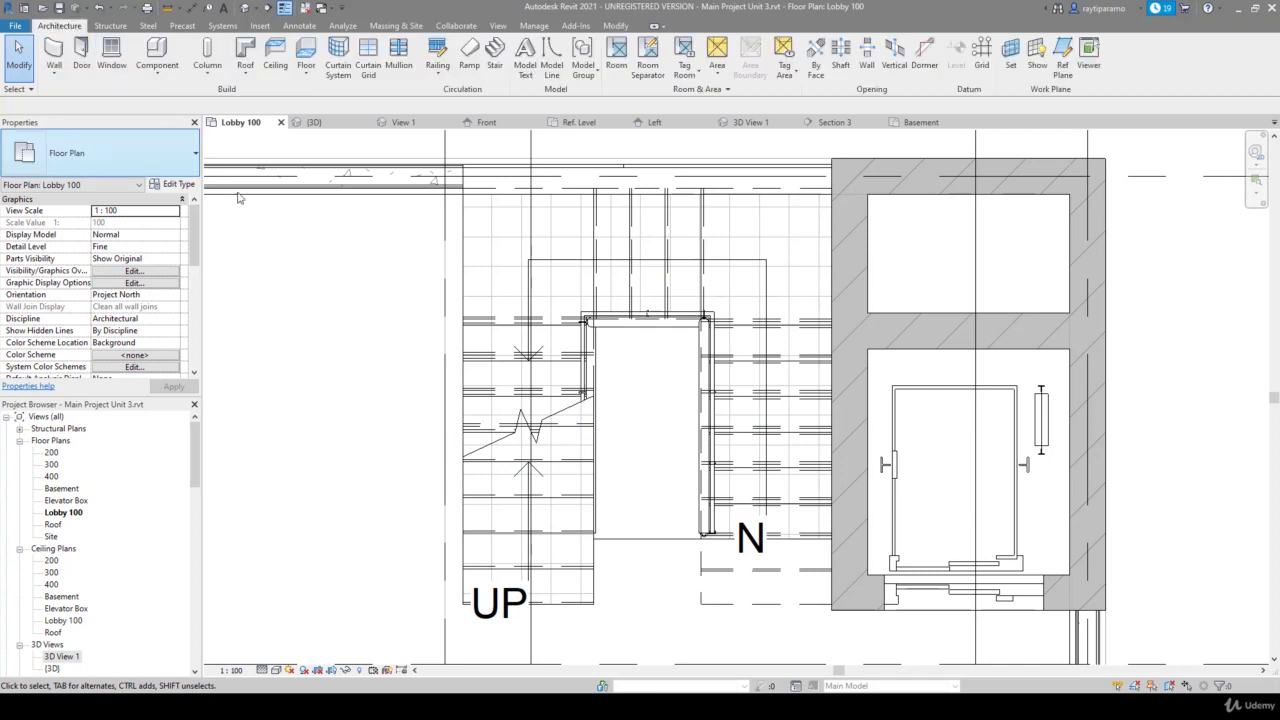
# Place a railing on the assembled stair with Place on Stair/Ramp, then return to 3D View 1
pyautogui.click(437, 68)
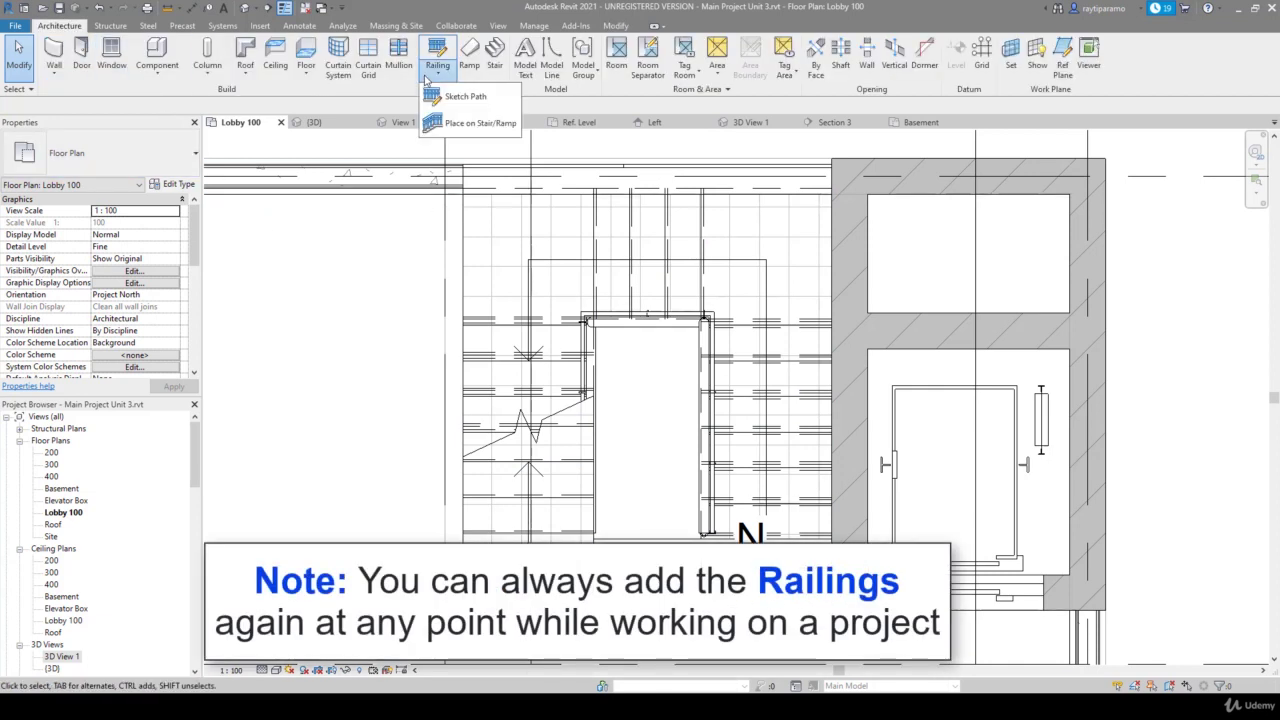
pyautogui.click(470, 125)
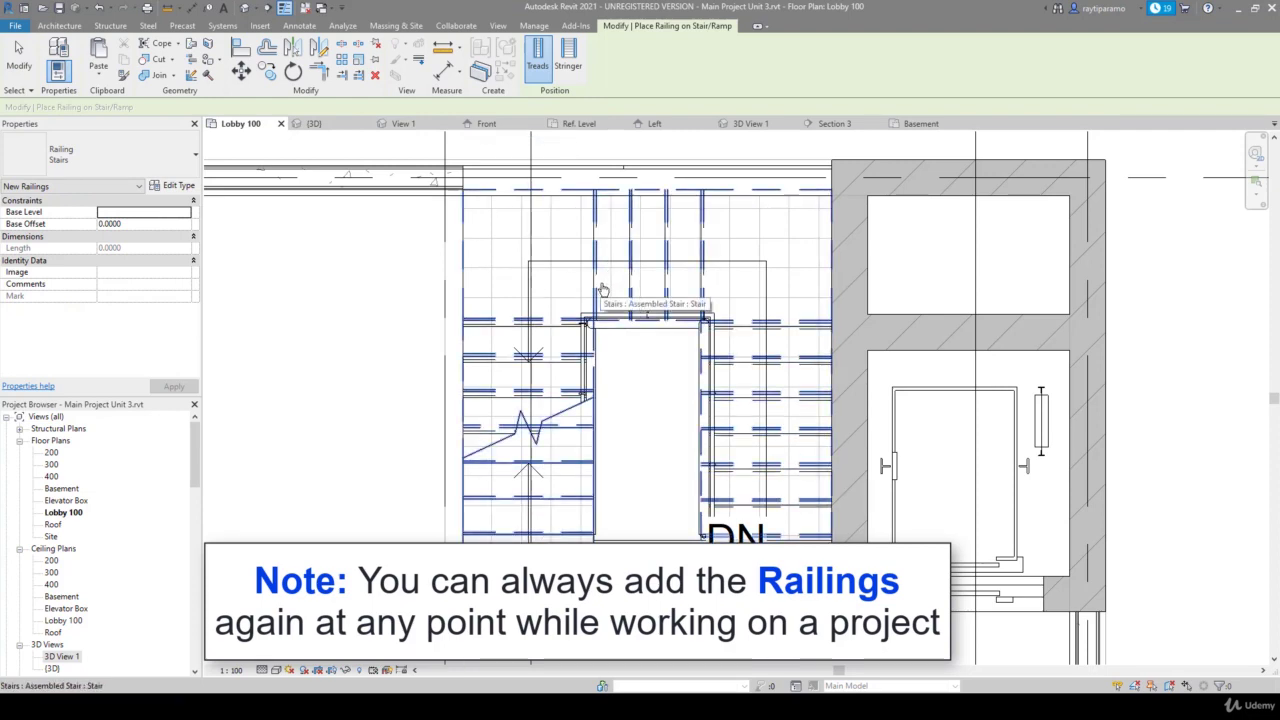
pyautogui.click(603, 290)
pyautogui.press('Escape')
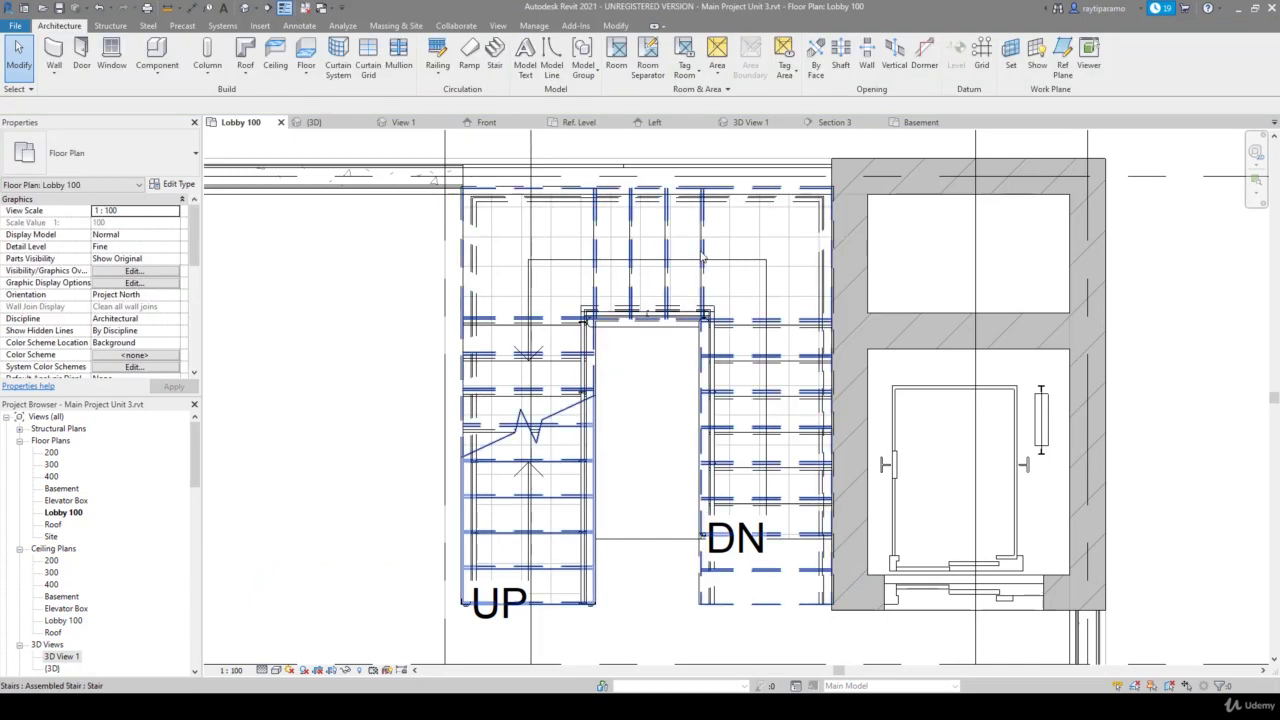
pyautogui.click(745, 124)
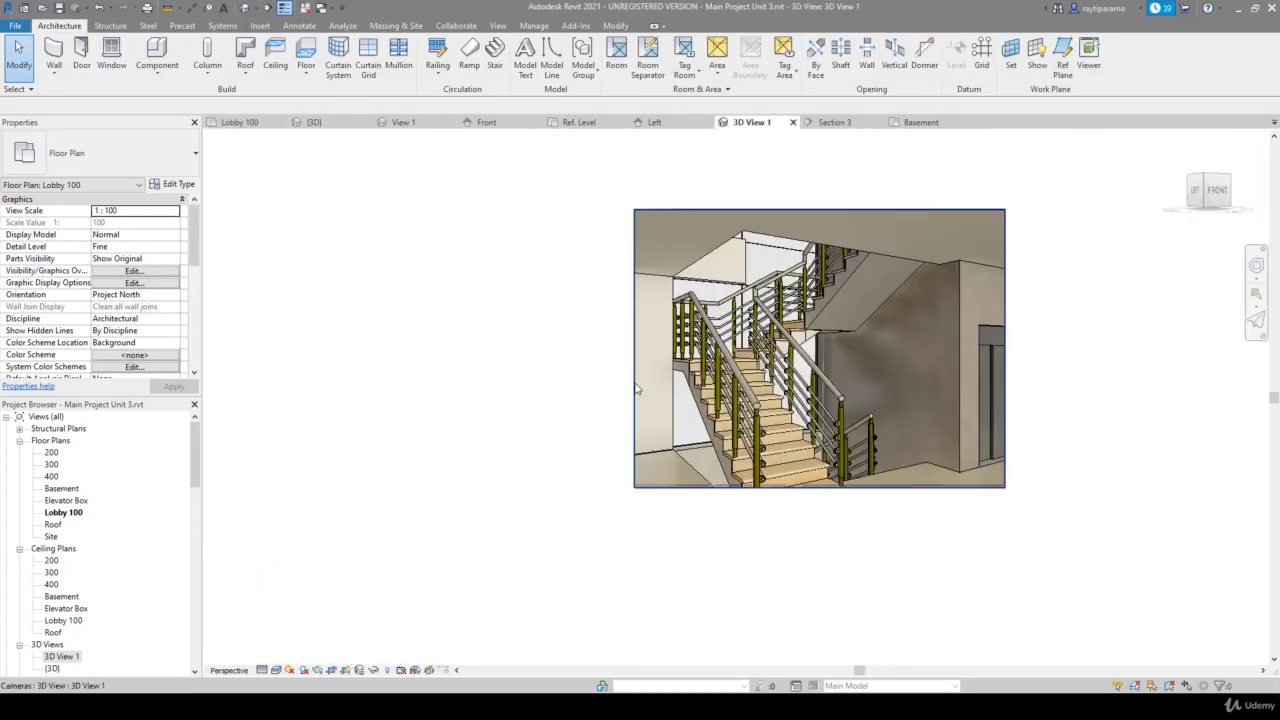
pyautogui.scroll(5, 789, 391)
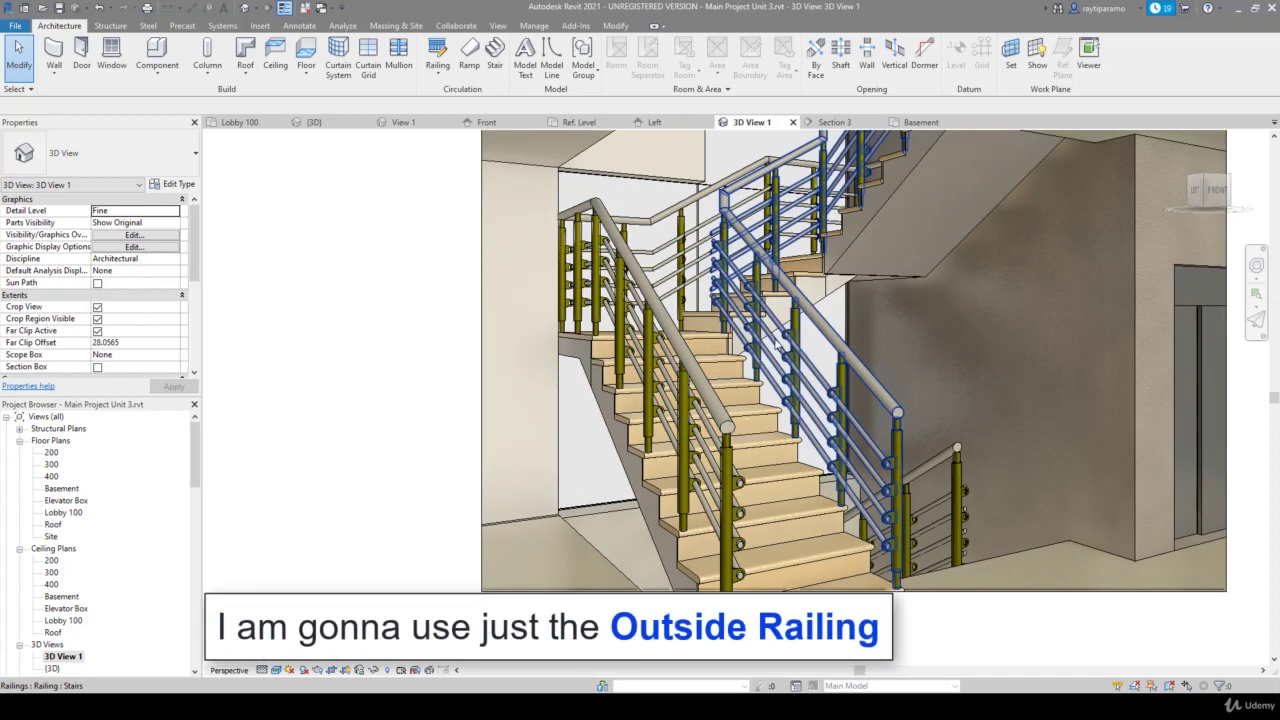
pyautogui.click(777, 347)
pyautogui.press('Escape')
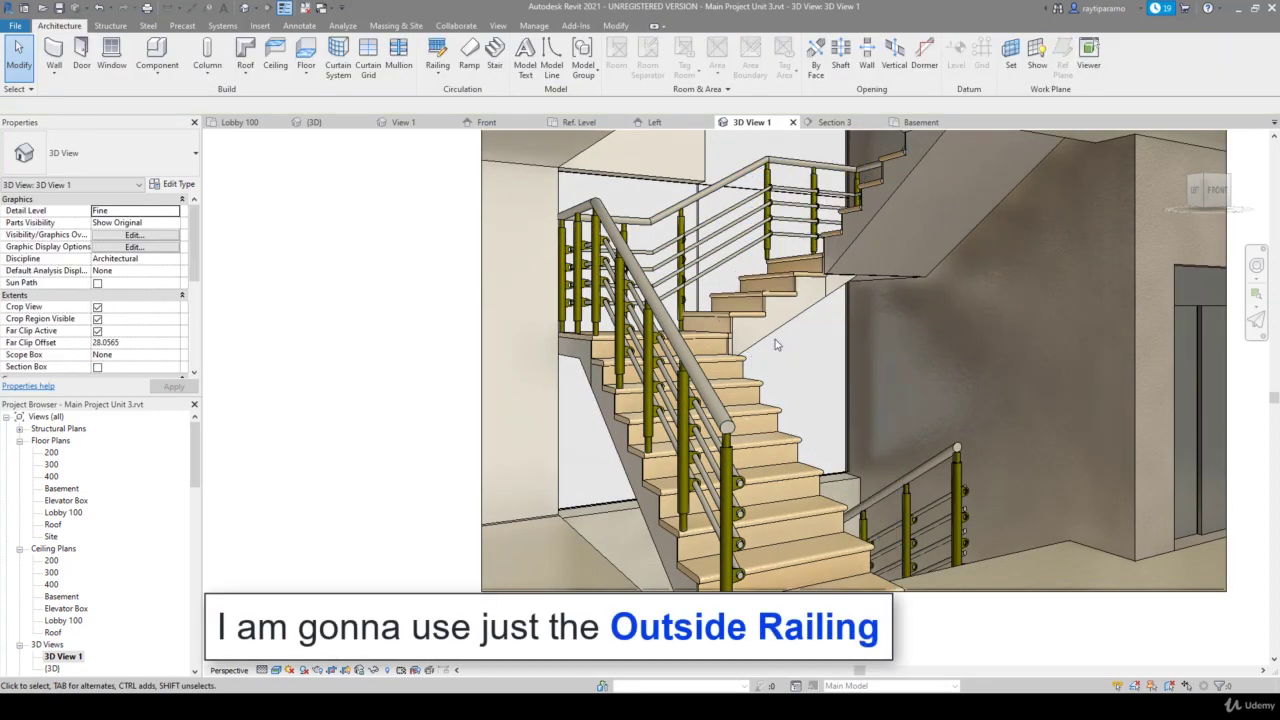
pyautogui.scroll(5, 775, 339)
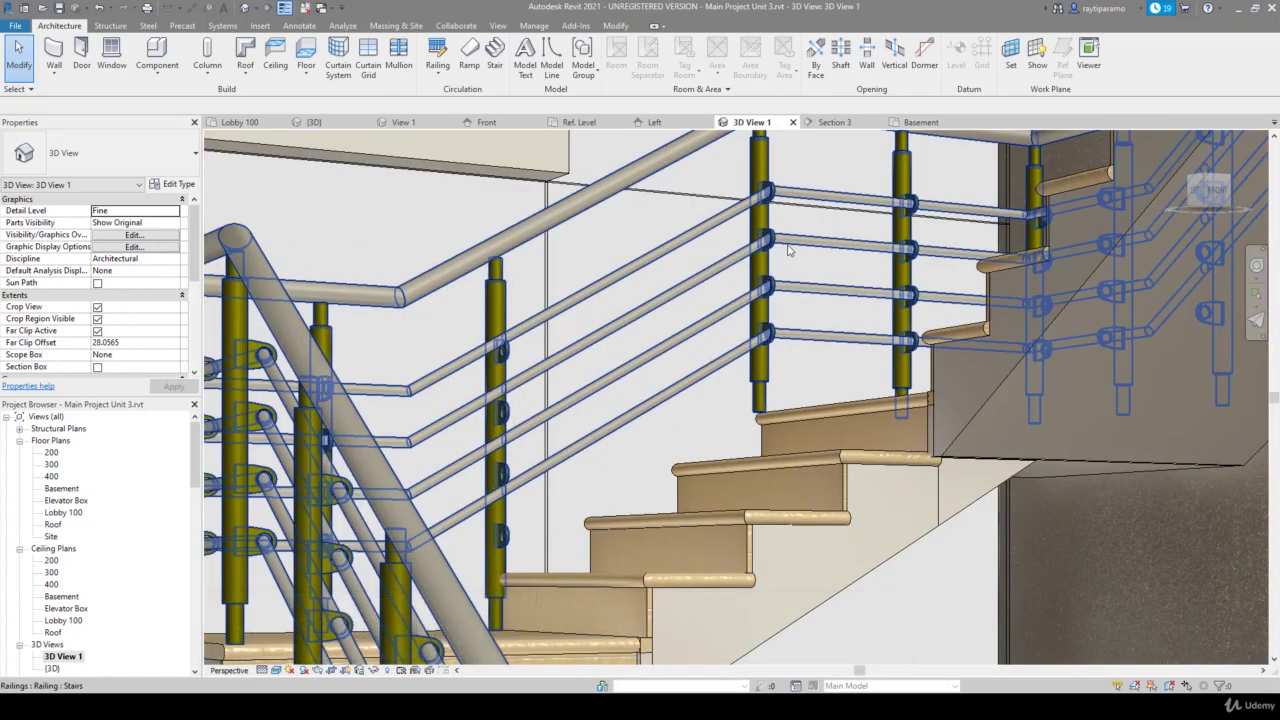
pyautogui.scroll(-3, 790, 250)
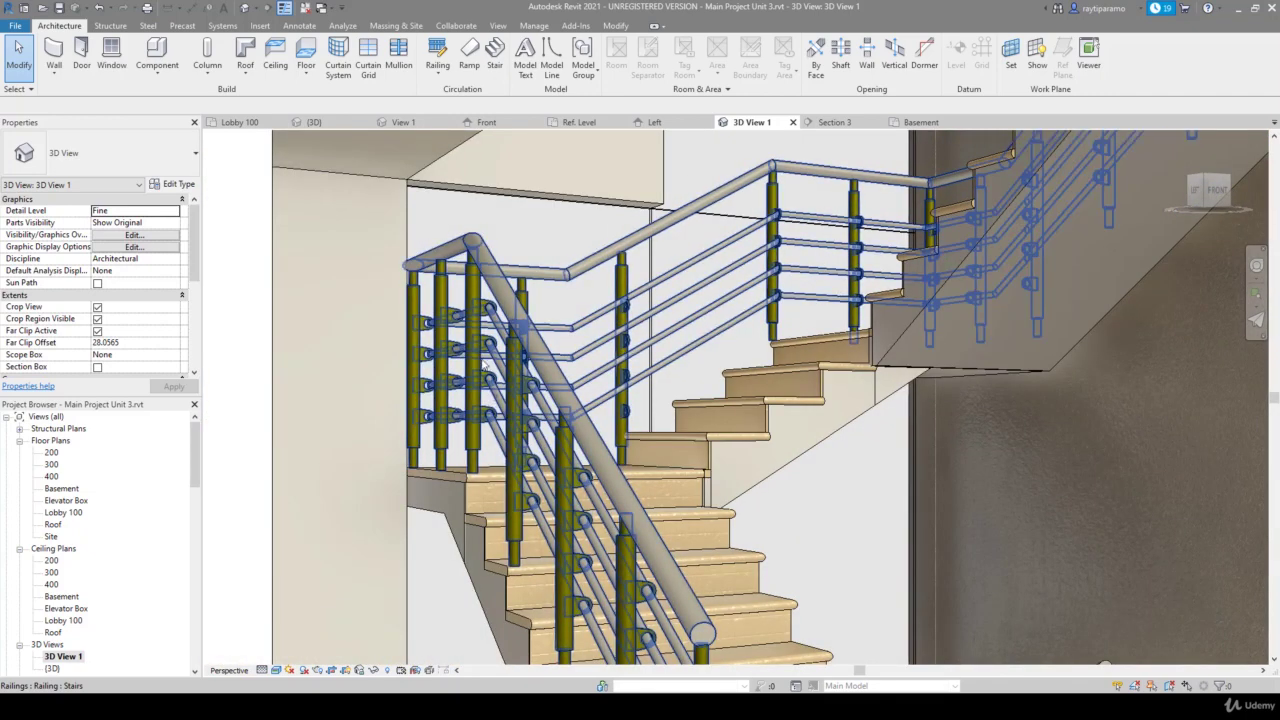
pyautogui.click(624, 424)
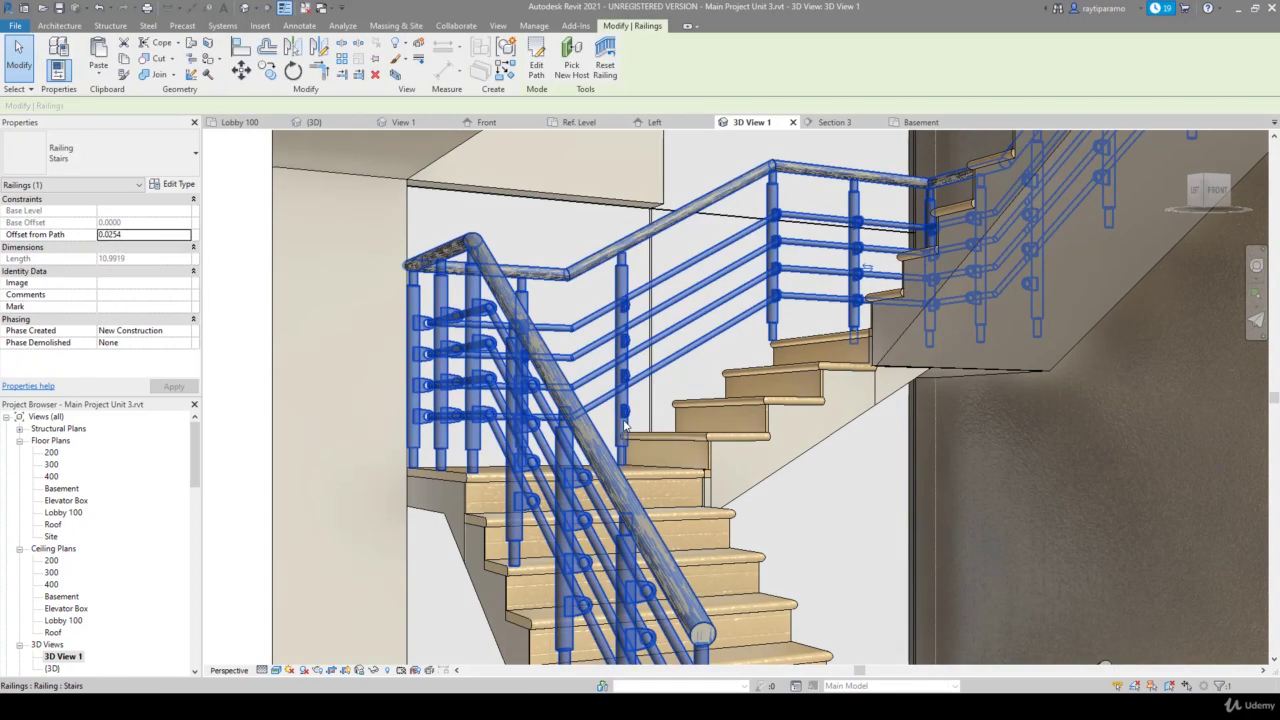
pyautogui.scroll(-2, 610, 450)
pyautogui.scroll(-2, 615, 480)
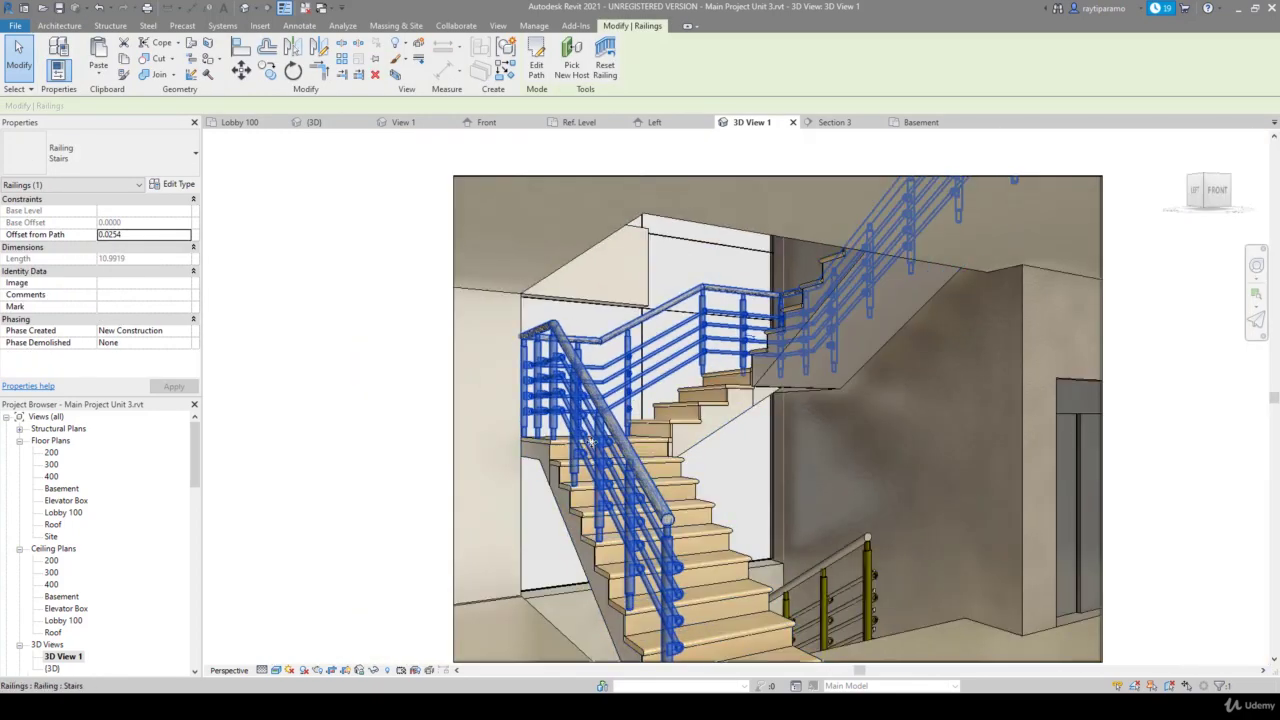
pyautogui.scroll(-2, 630, 570)
pyautogui.scroll(2, 615, 585)
pyautogui.scroll(2, 615, 476)
pyautogui.scroll(2, 607, 469)
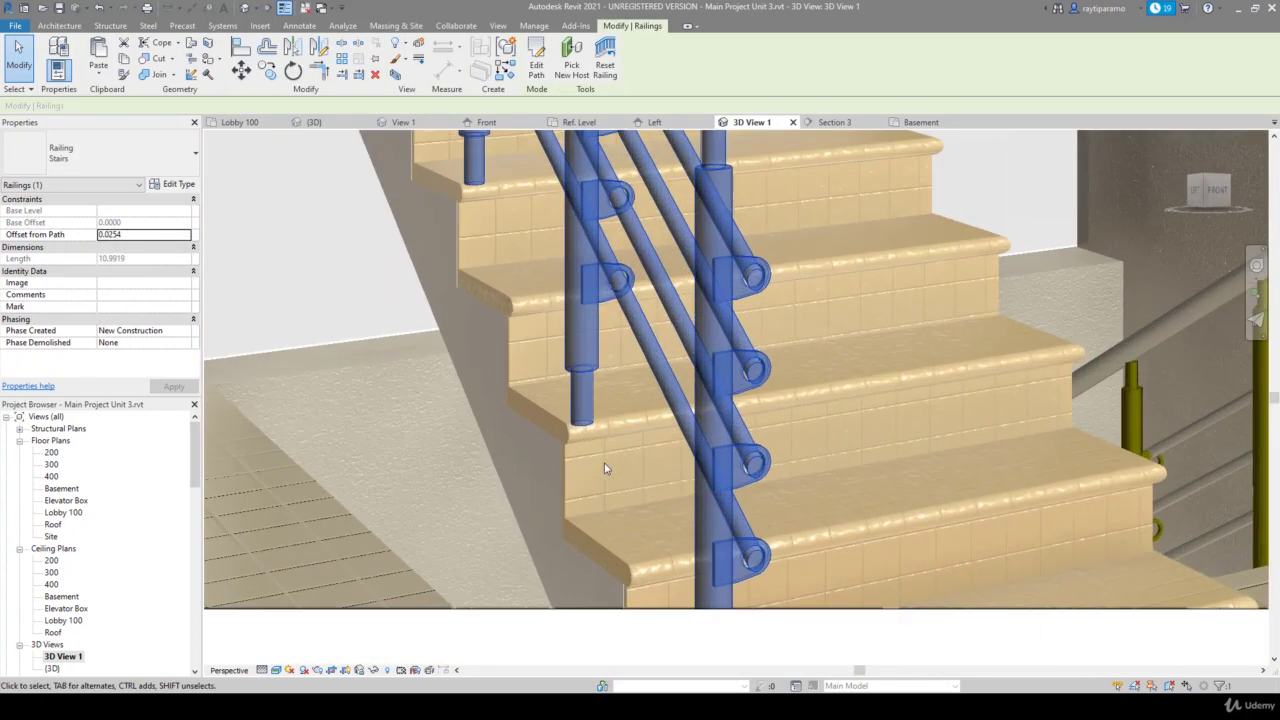
pyautogui.scroll(1, 583, 543)
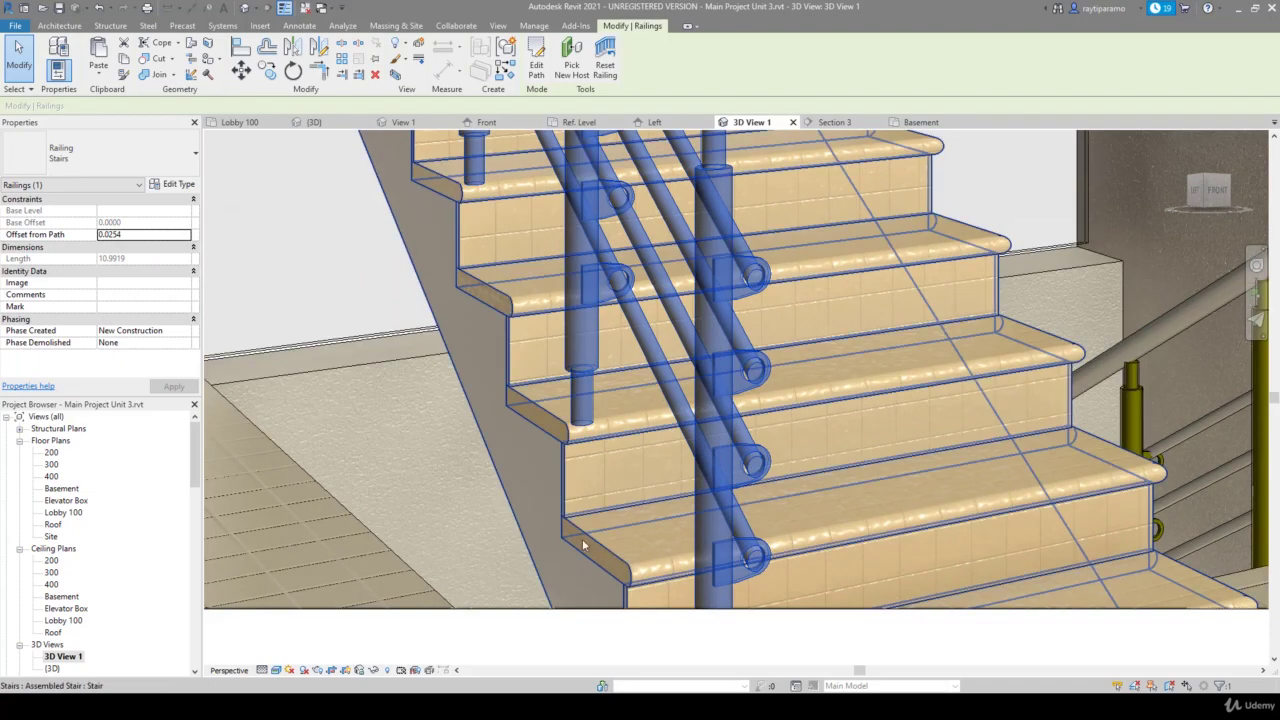
pyautogui.middleClick(639, 518)
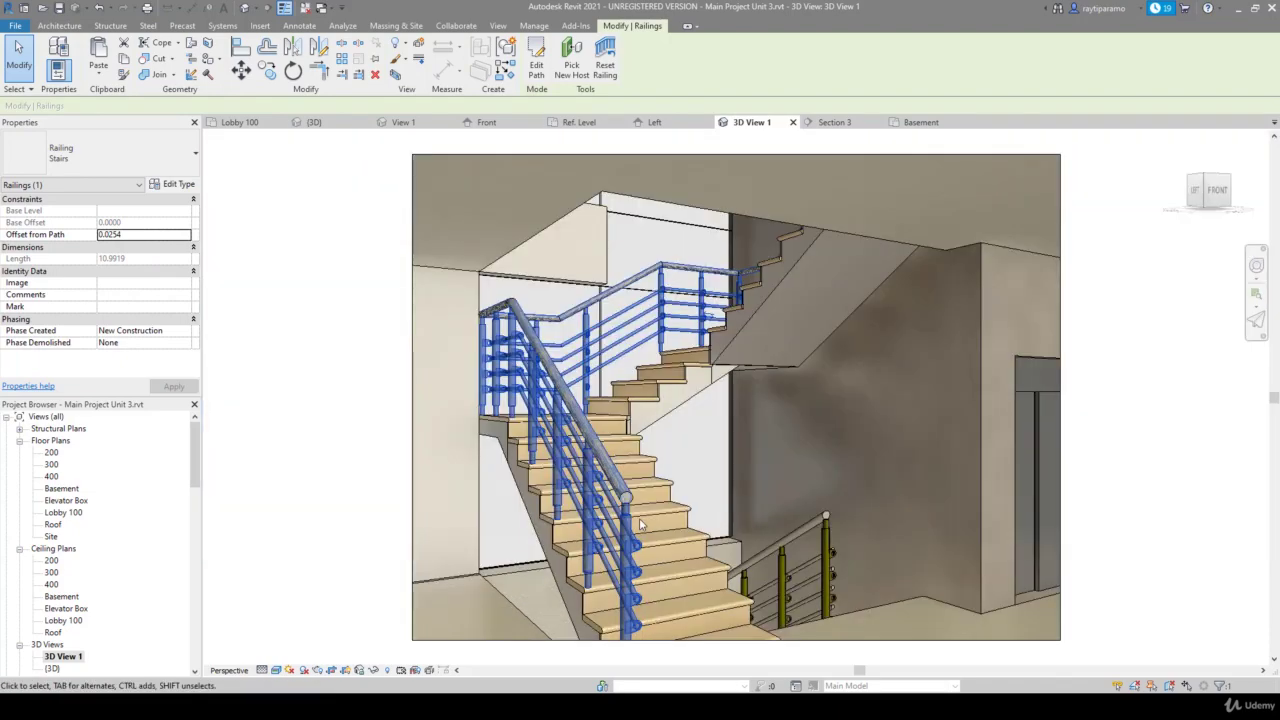
pyautogui.click(337, 337)
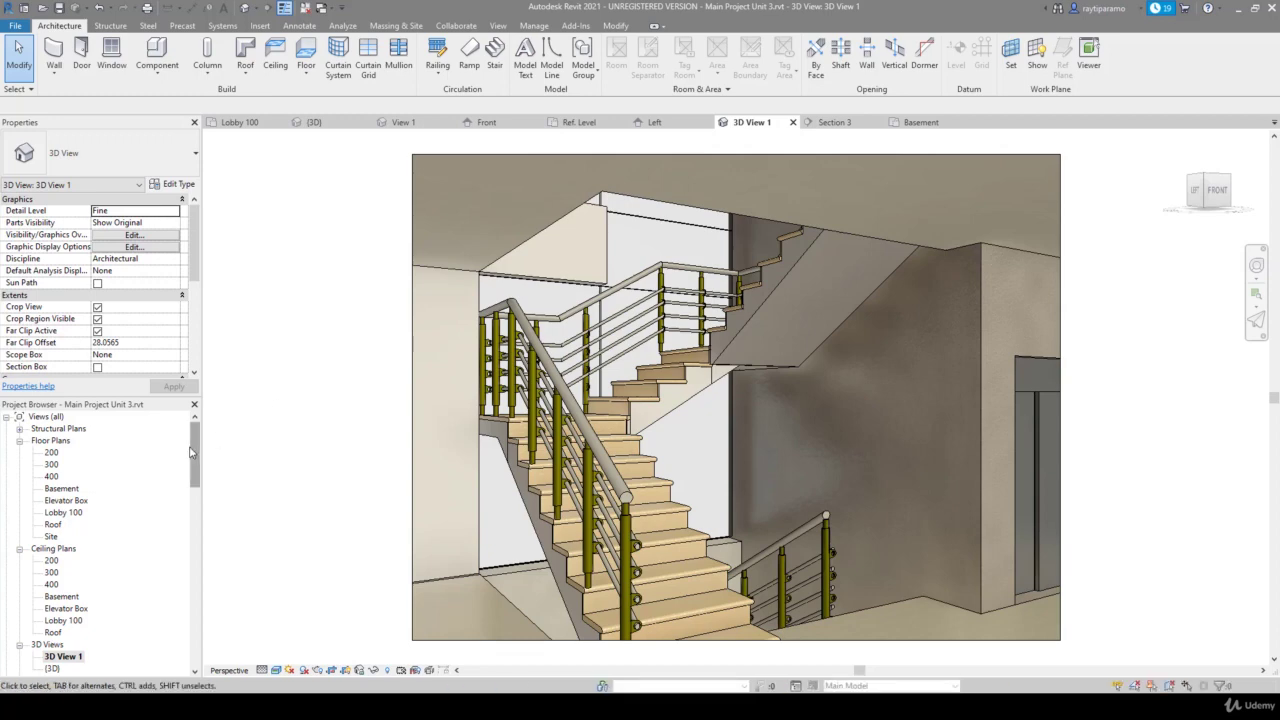
# Open the Type Properties of the Railings (1-A) baluster type from the Project Browser
pyautogui.moveTo(194, 446); pyautogui.dragTo(199, 622)
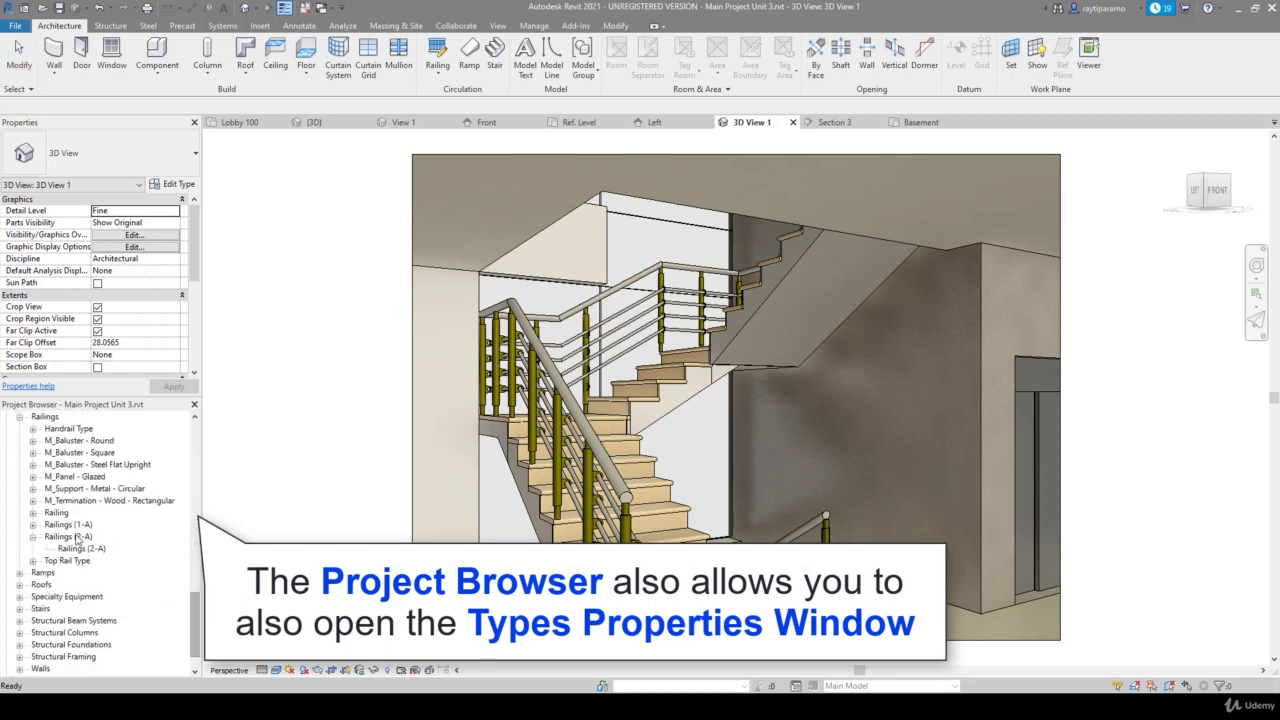
pyautogui.click(33, 525)
pyautogui.rightClick(63, 525)
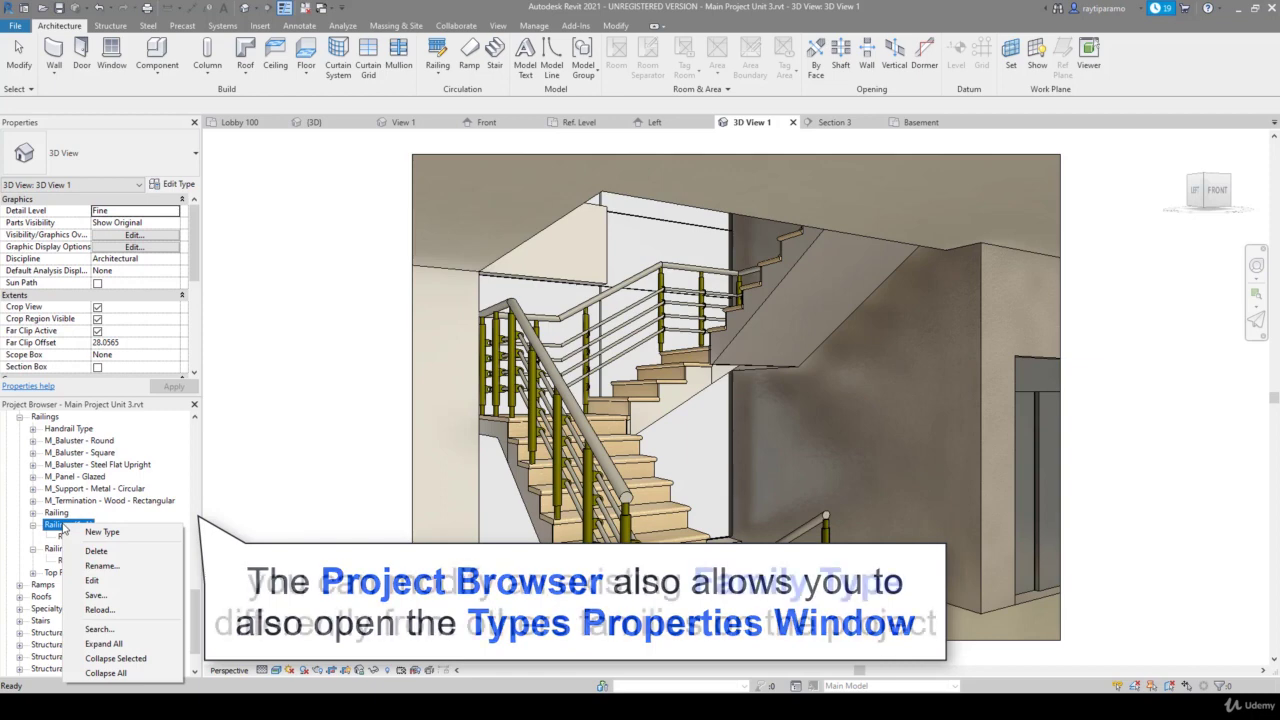
pyautogui.press('Escape')
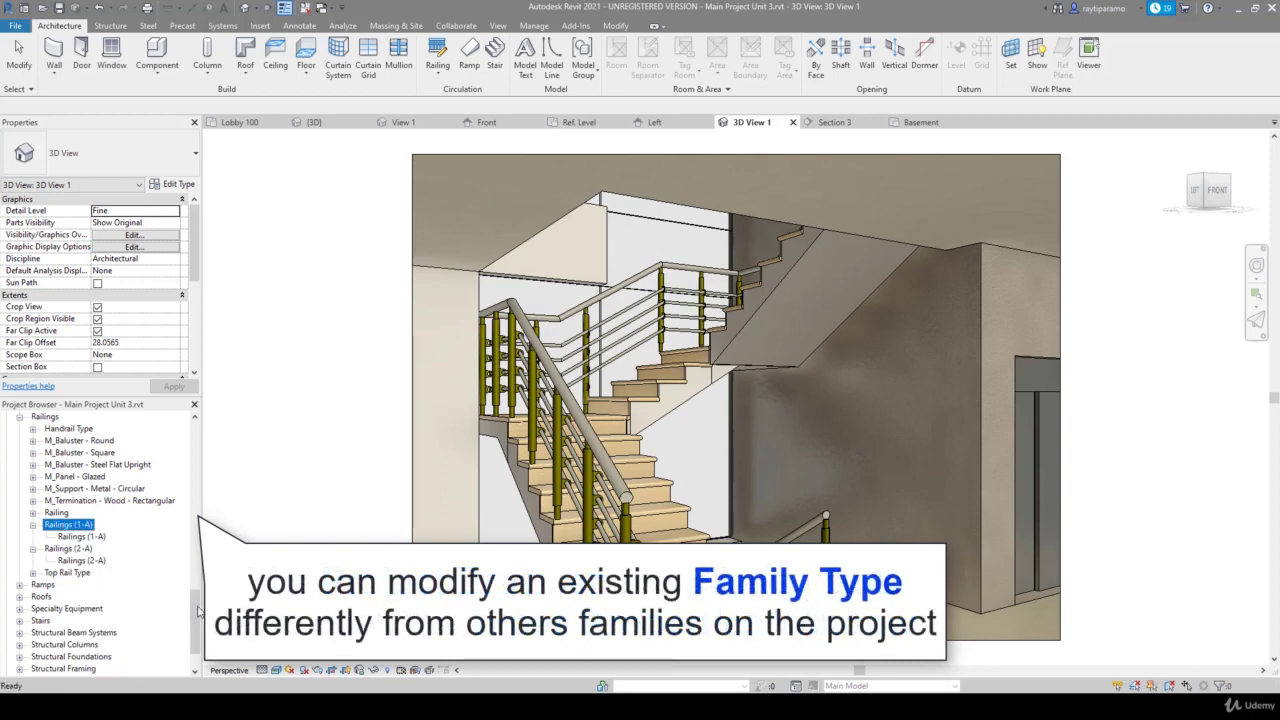
pyautogui.click(91, 538)
pyautogui.rightClick(91, 538)
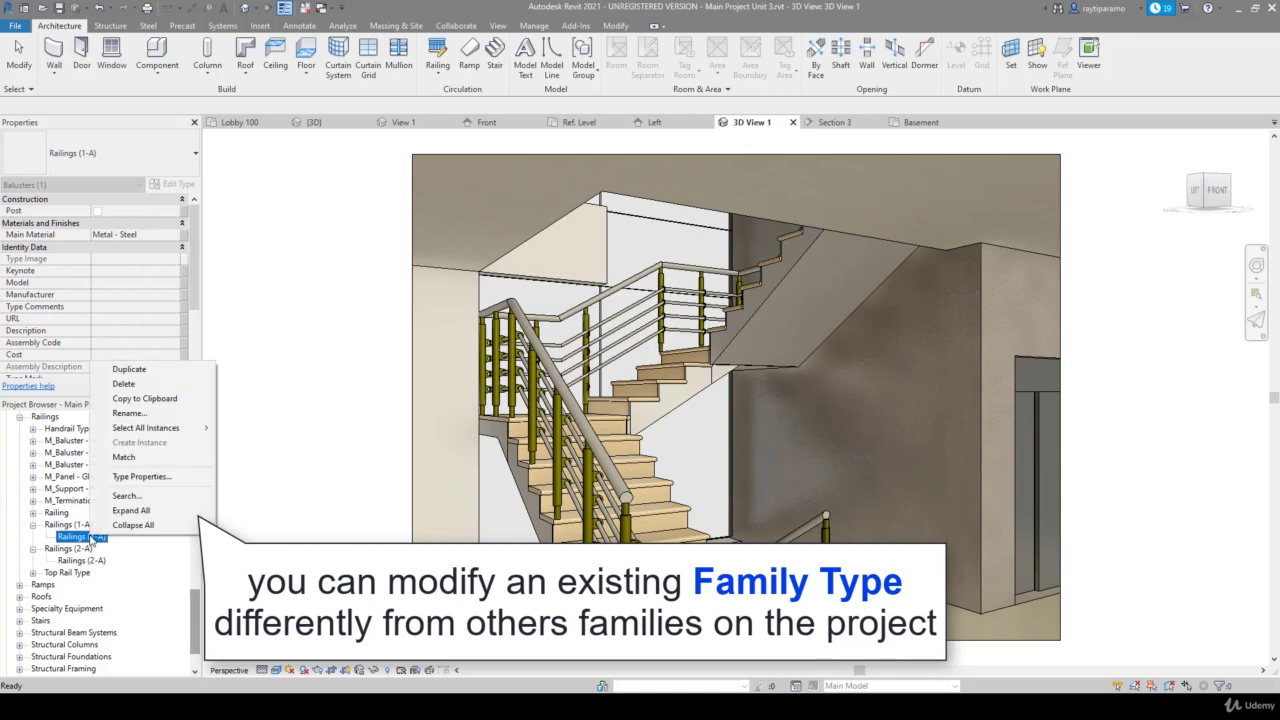
pyautogui.click(145, 478)
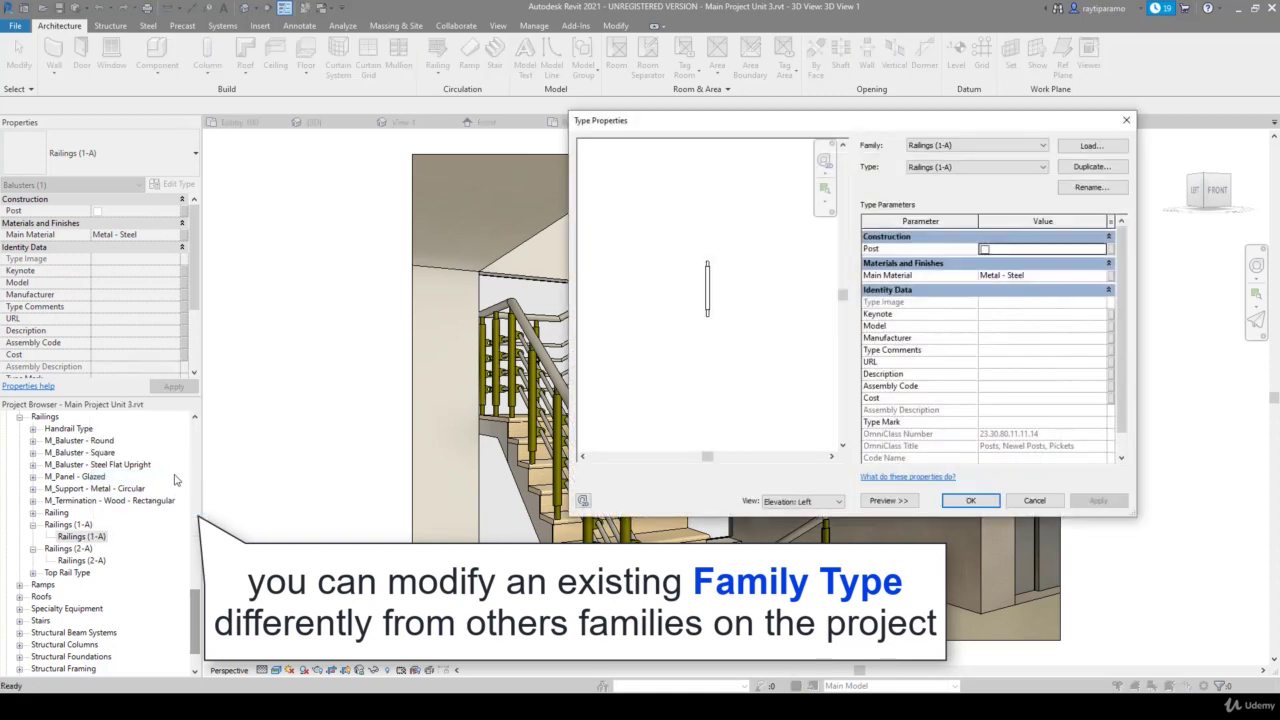
# Set Main Material to Metal - Aluminium, then apply and accept the type changes
pyautogui.click(1100, 276)
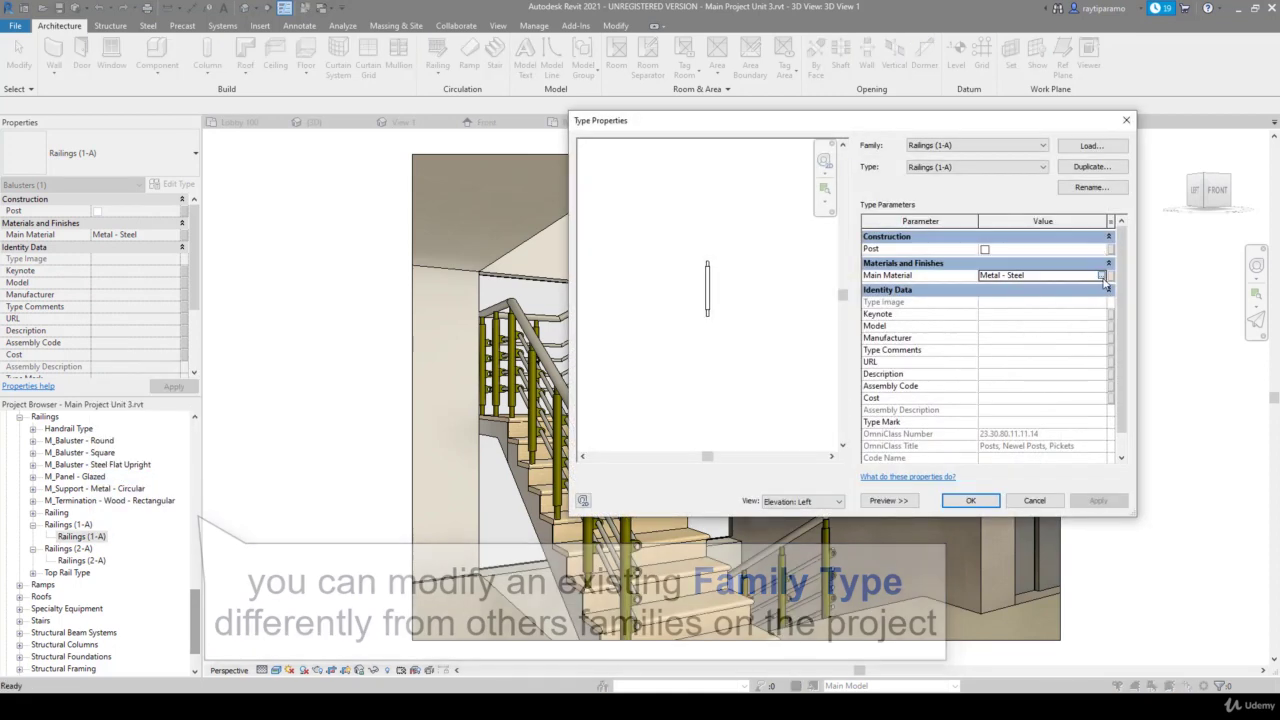
pyautogui.click(1106, 278)
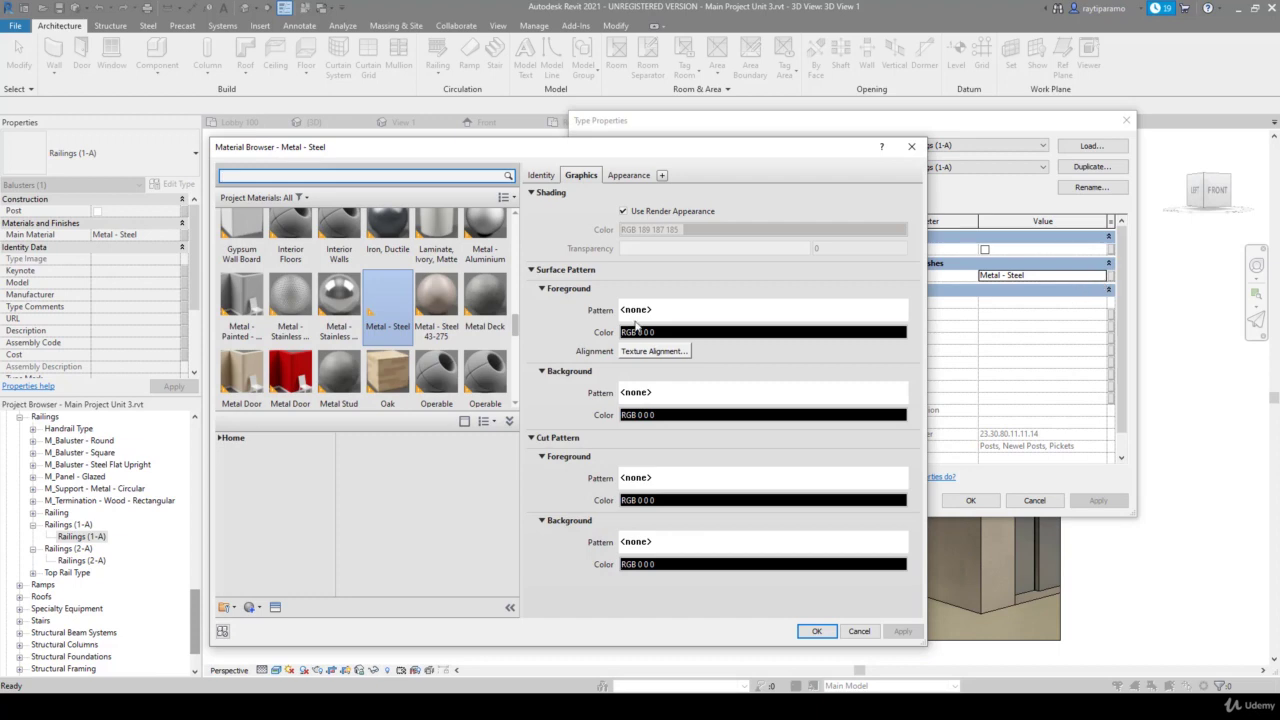
pyautogui.click(485, 238)
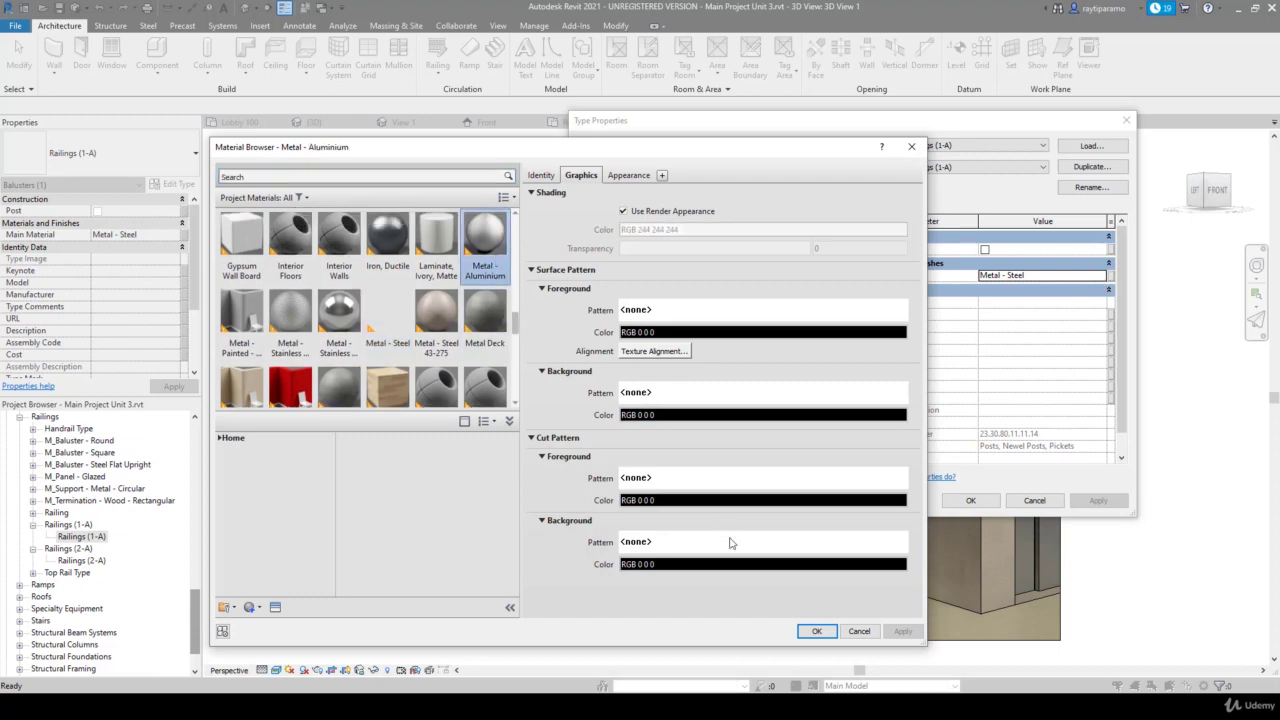
pyautogui.click(816, 631)
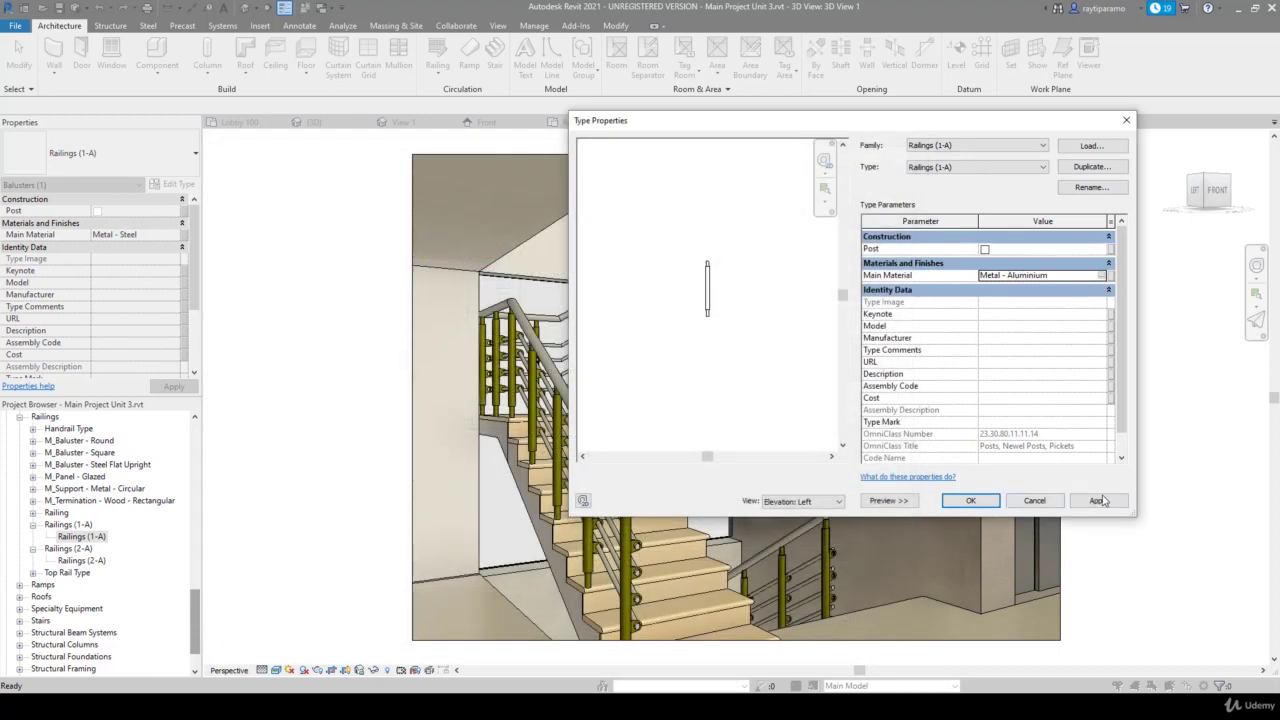
pyautogui.click(1103, 501)
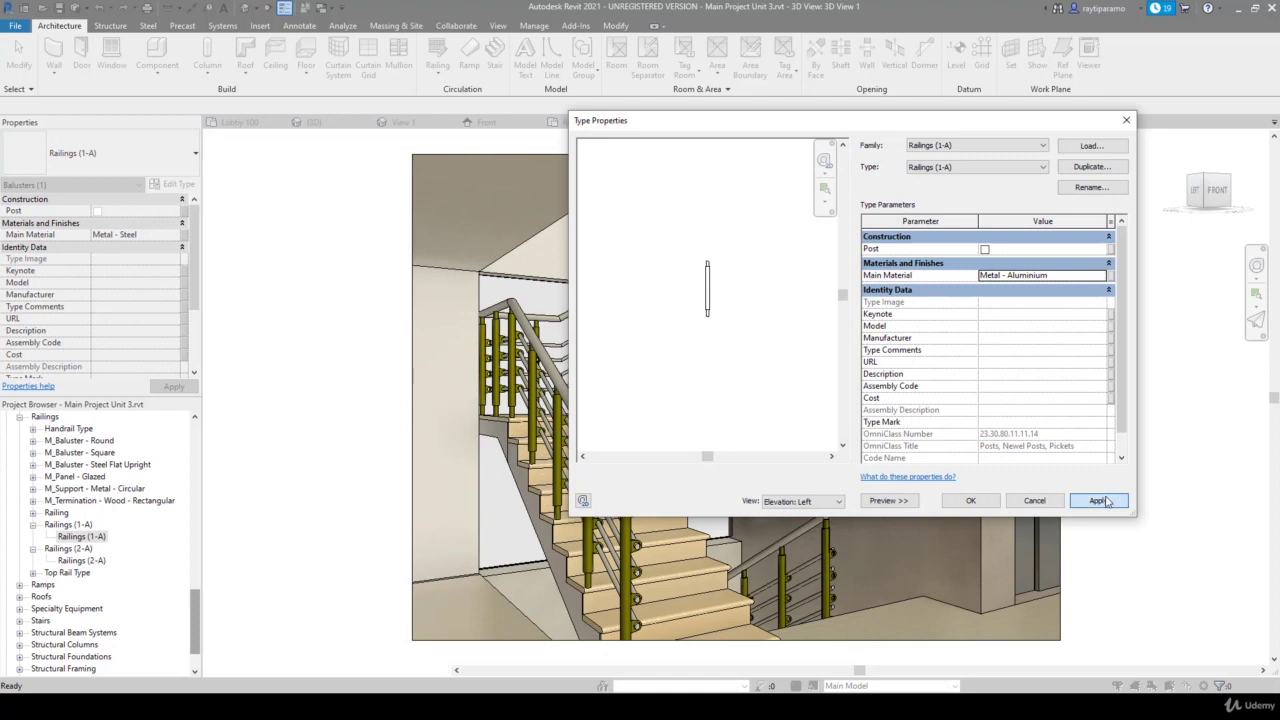
pyautogui.click(988, 505)
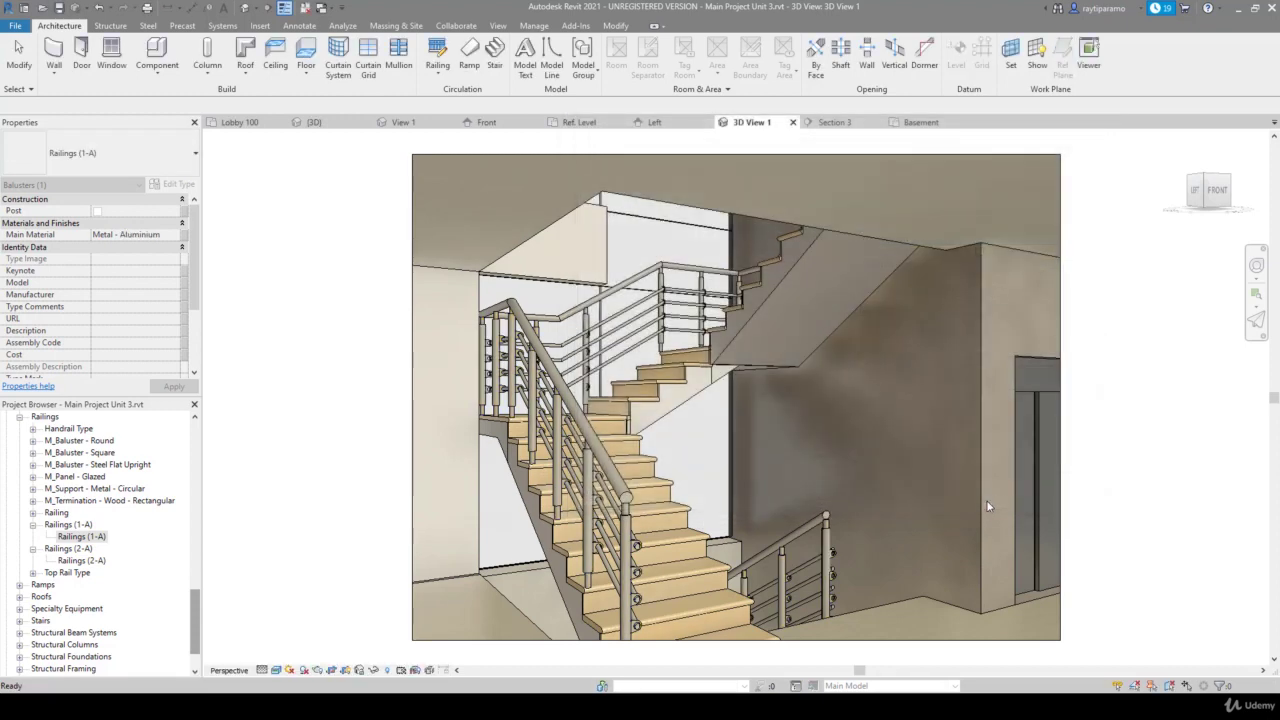
pyautogui.click(314, 332)
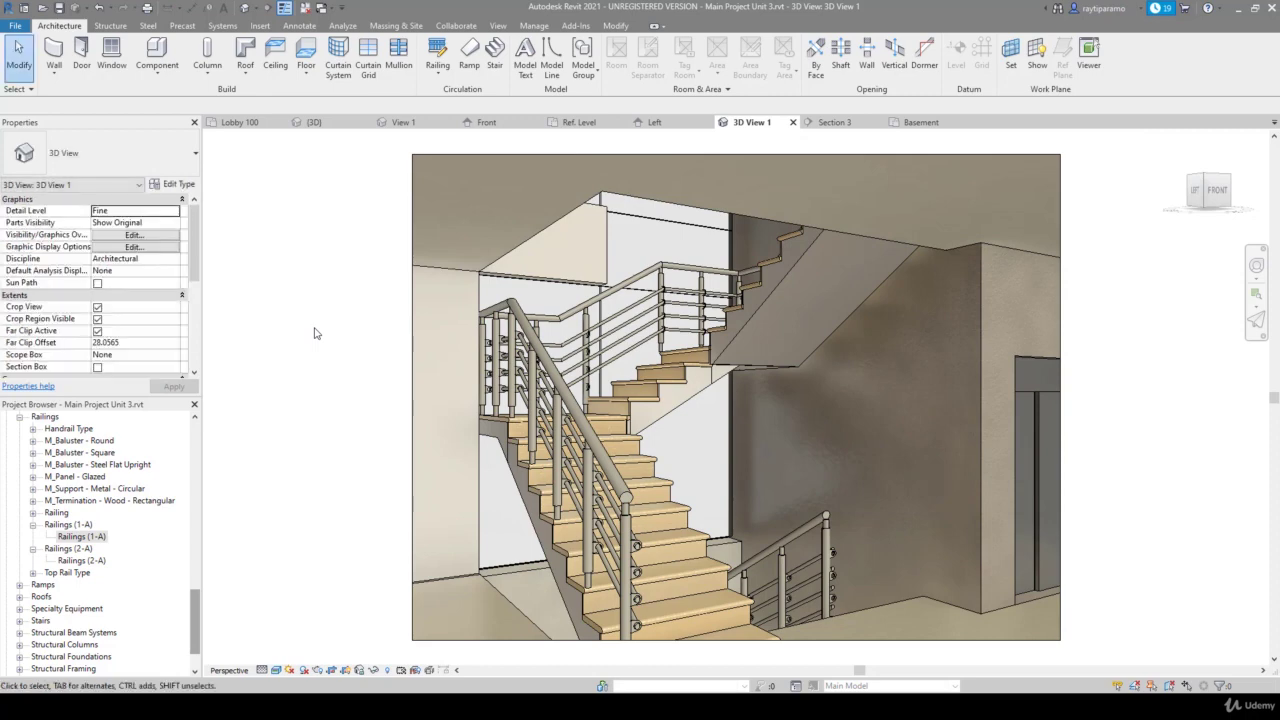
# Open the Railings (1-A) family in the family editor and show its Left elevation
pyautogui.click(488, 123)
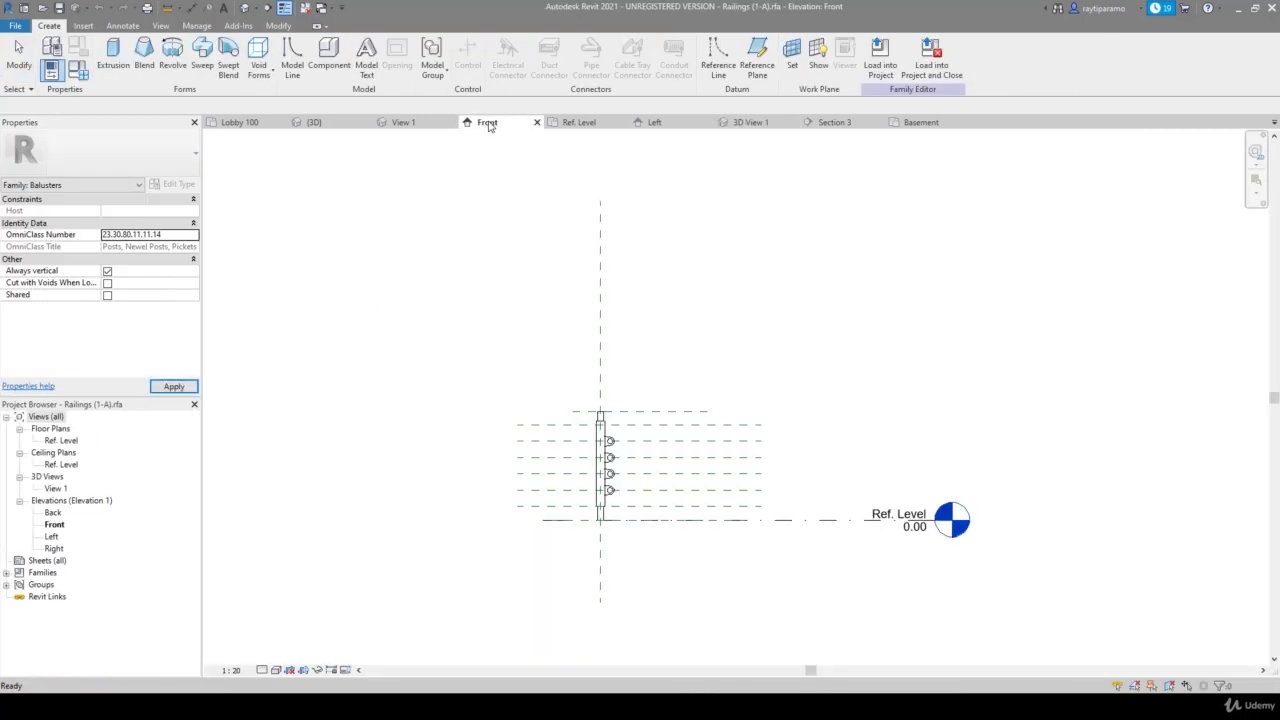
pyautogui.click(658, 123)
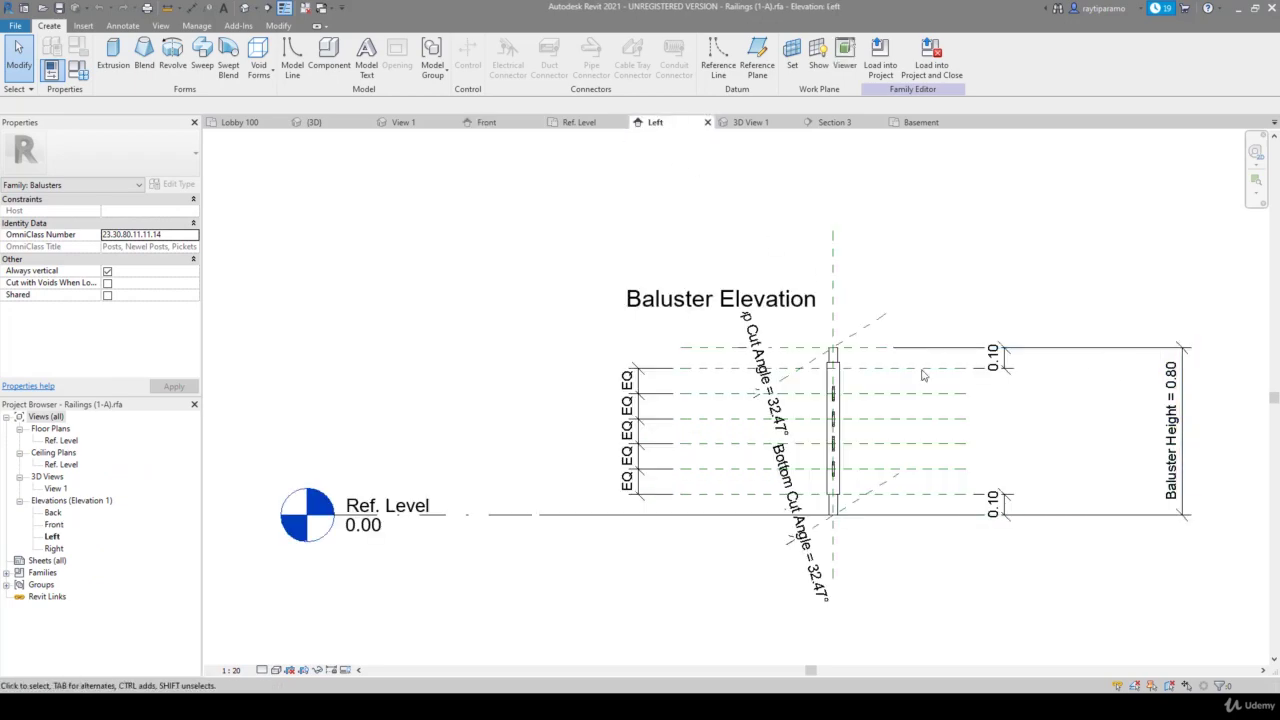
pyautogui.scroll(3, 850, 362)
pyautogui.scroll(3, 840, 350)
# Select the baluster's revolved solid and enter Edit Revolve on its profile sketch
pyautogui.click(838, 345)
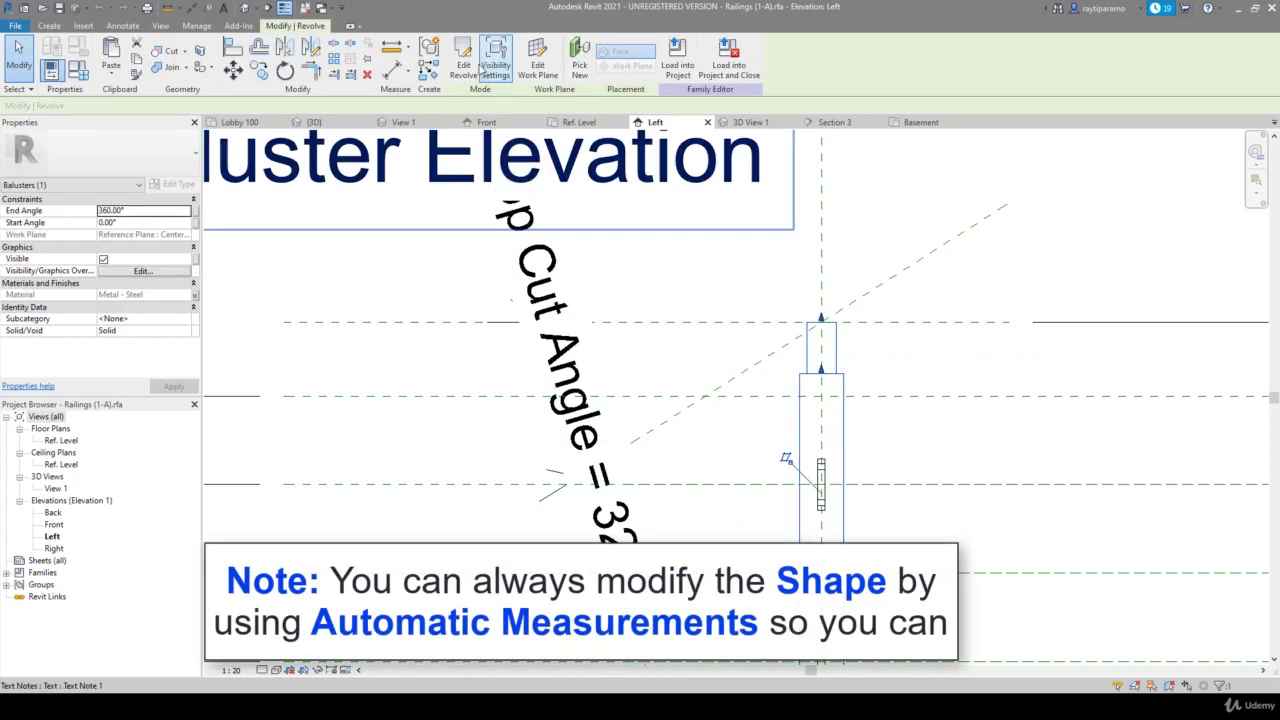
pyautogui.click(463, 62)
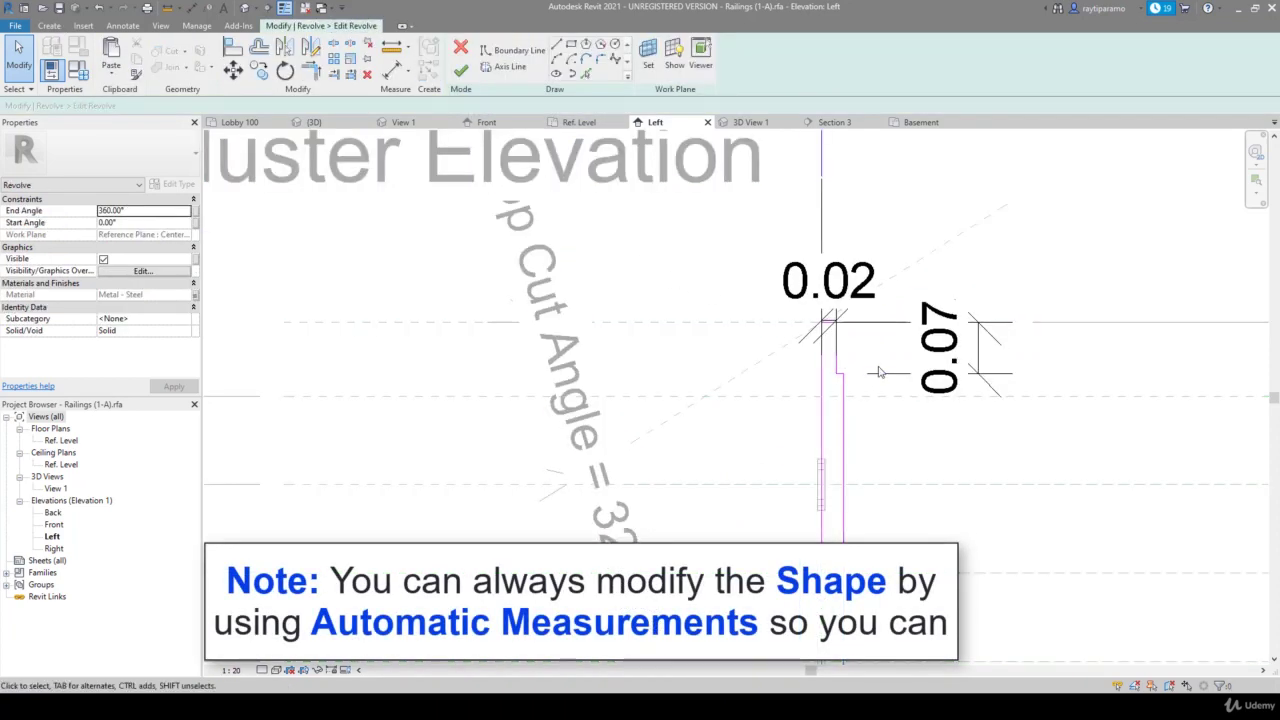
pyautogui.click(879, 379)
pyautogui.scroll(-1, 610, 331)
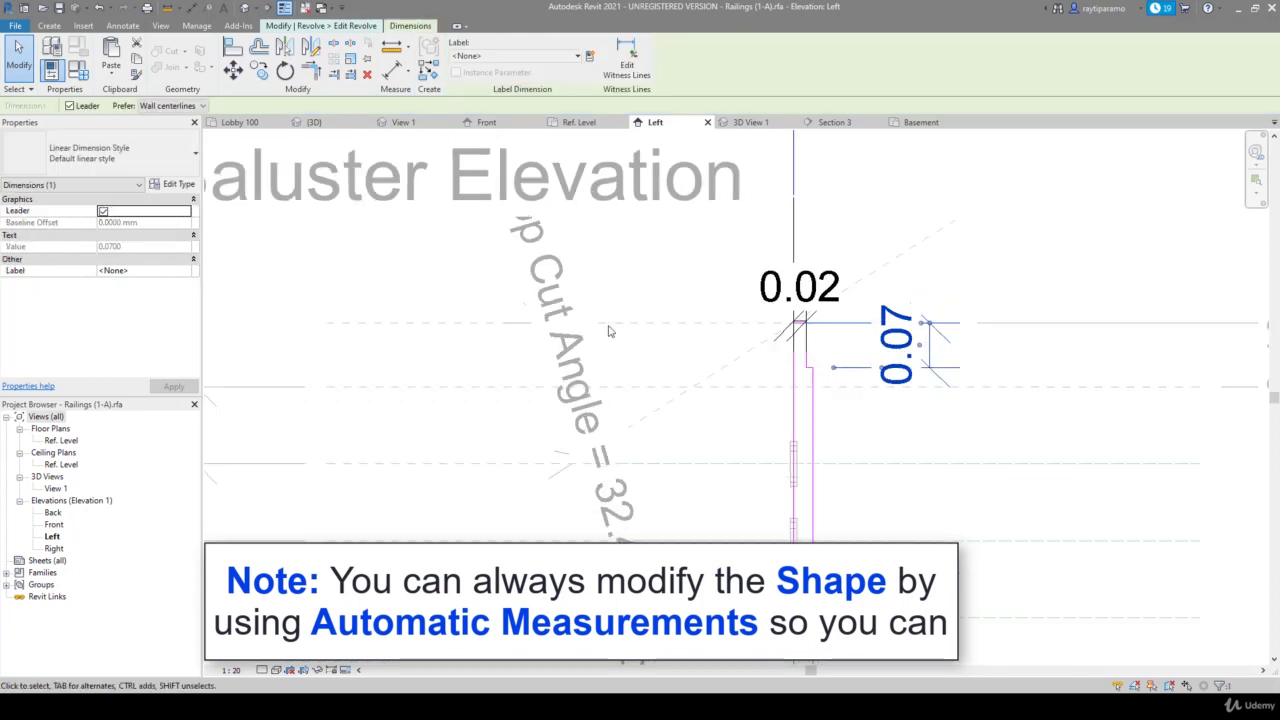
pyautogui.scroll(-2, 610, 331)
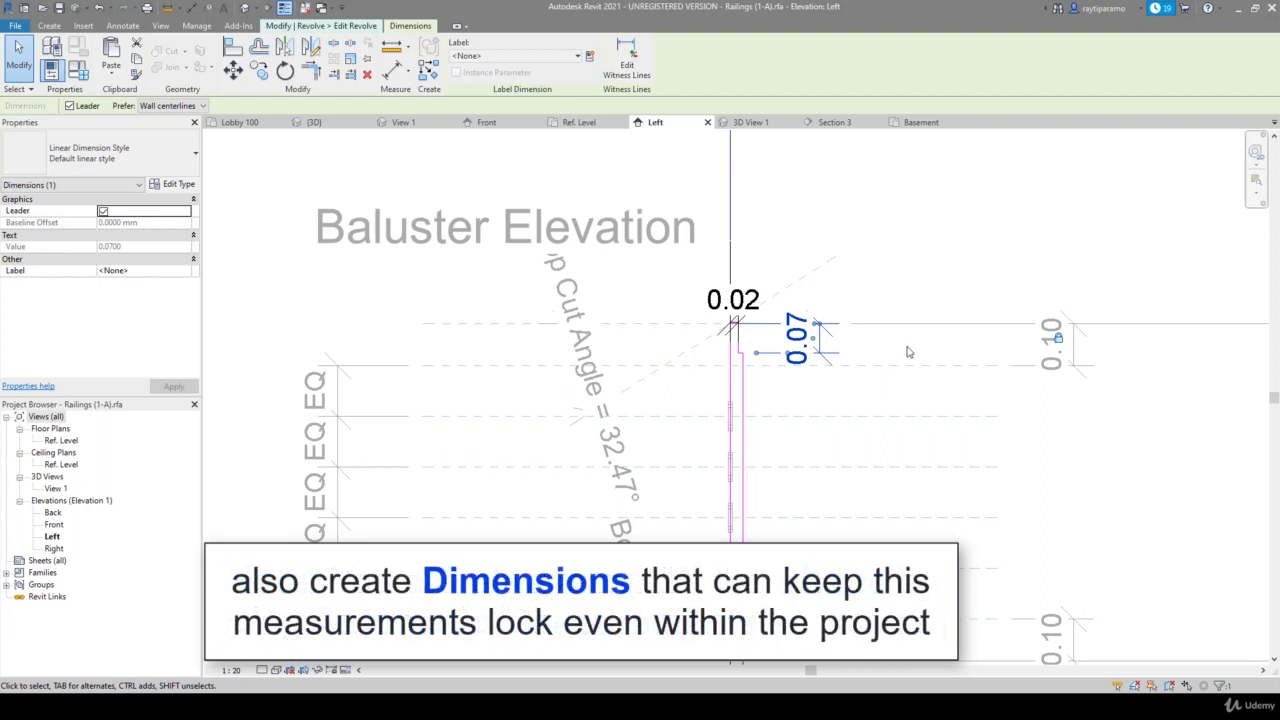
pyautogui.press('Escape')
pyautogui.press('Escape')
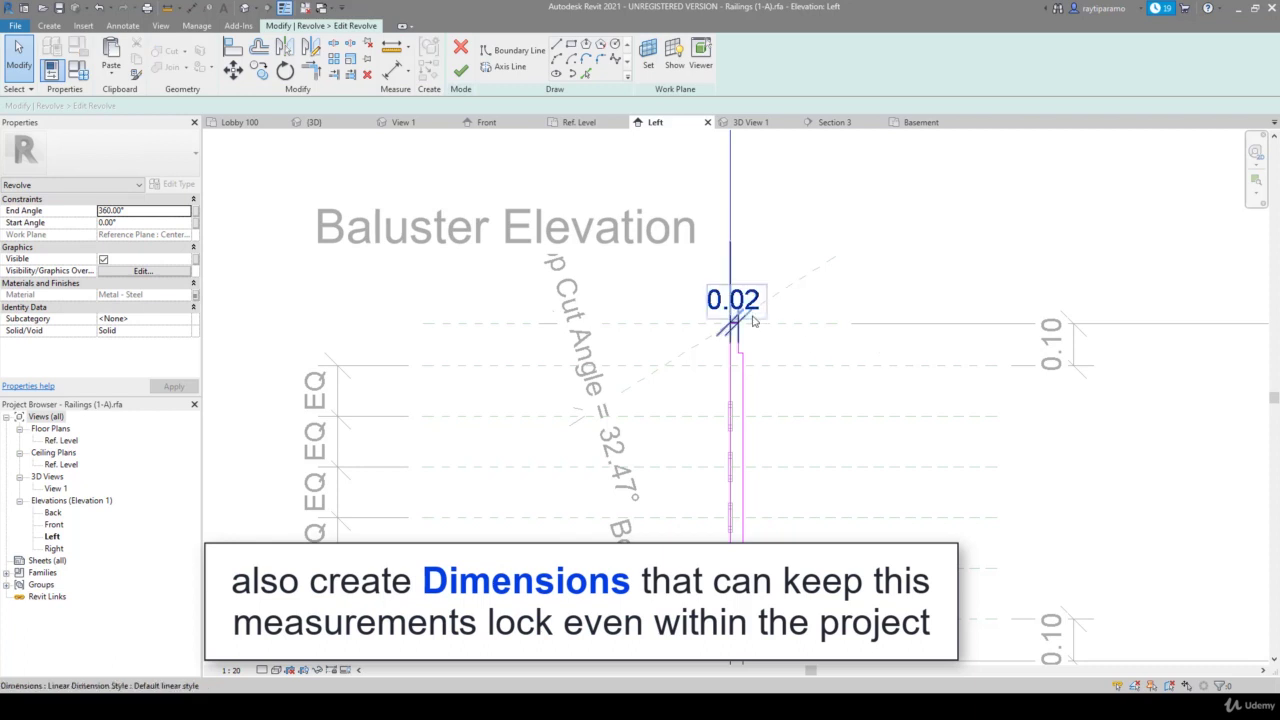
# Raise the profile's short top line and move the 0.02 dimension higher
pyautogui.scroll(2, 740, 340)
pyautogui.scroll(2, 745, 344)
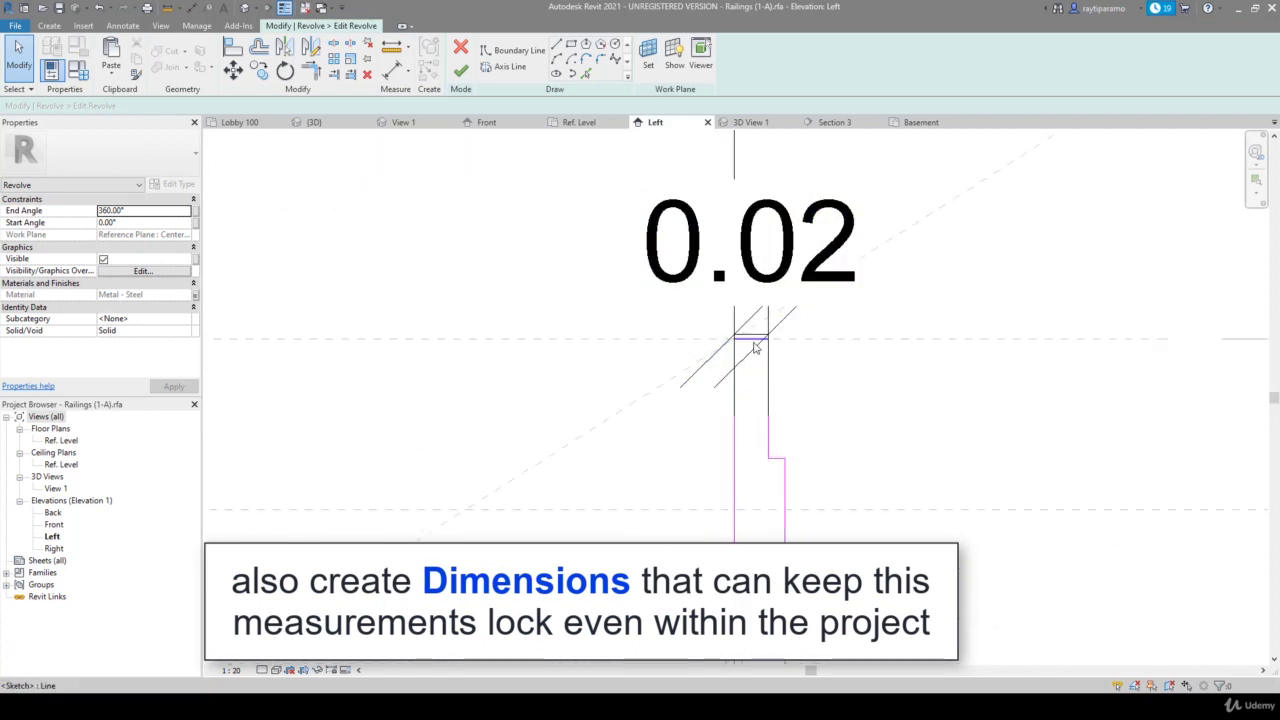
pyautogui.click(753, 341)
pyautogui.moveTo(753, 341); pyautogui.dragTo(752, 150)
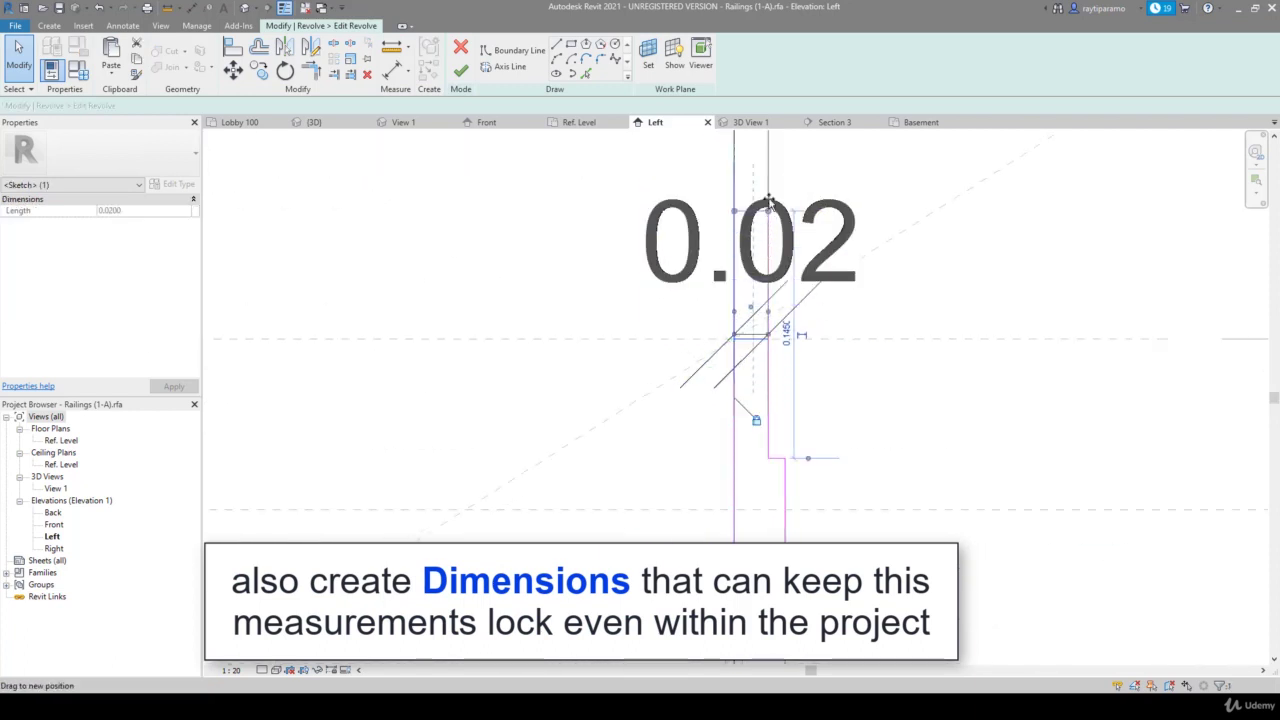
pyautogui.scroll(-2, 663, 403)
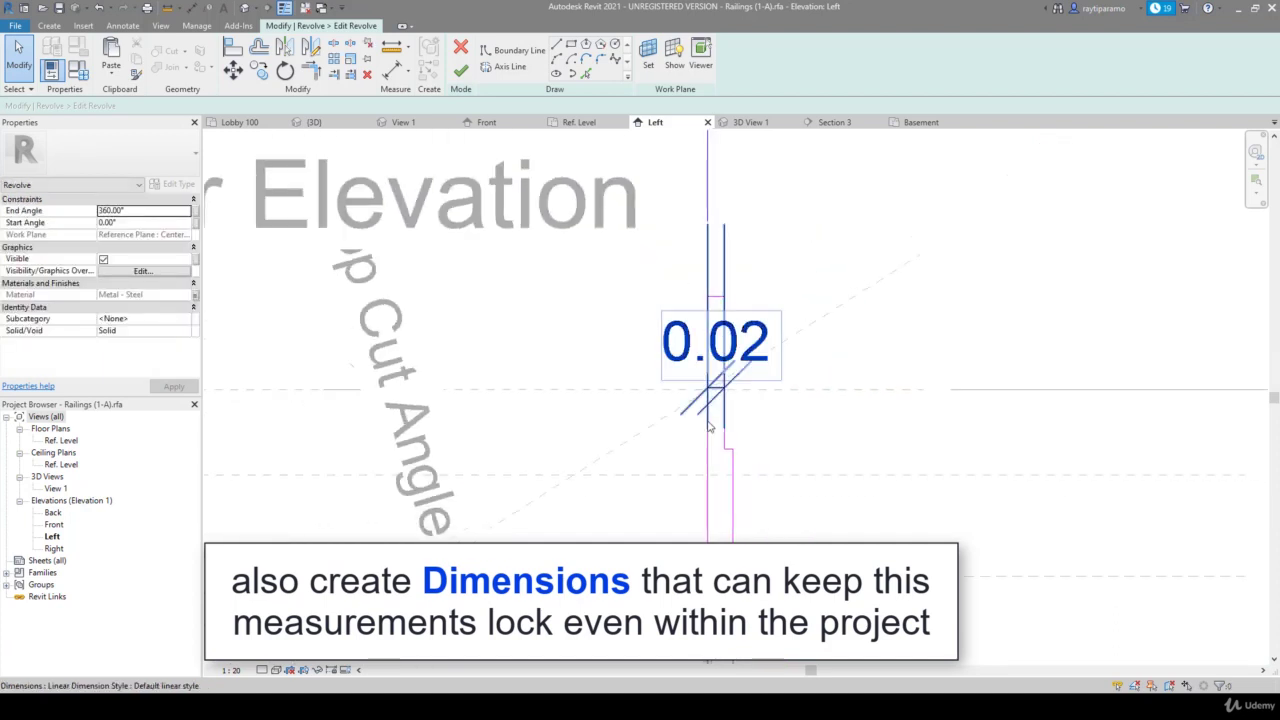
pyautogui.click(722, 400)
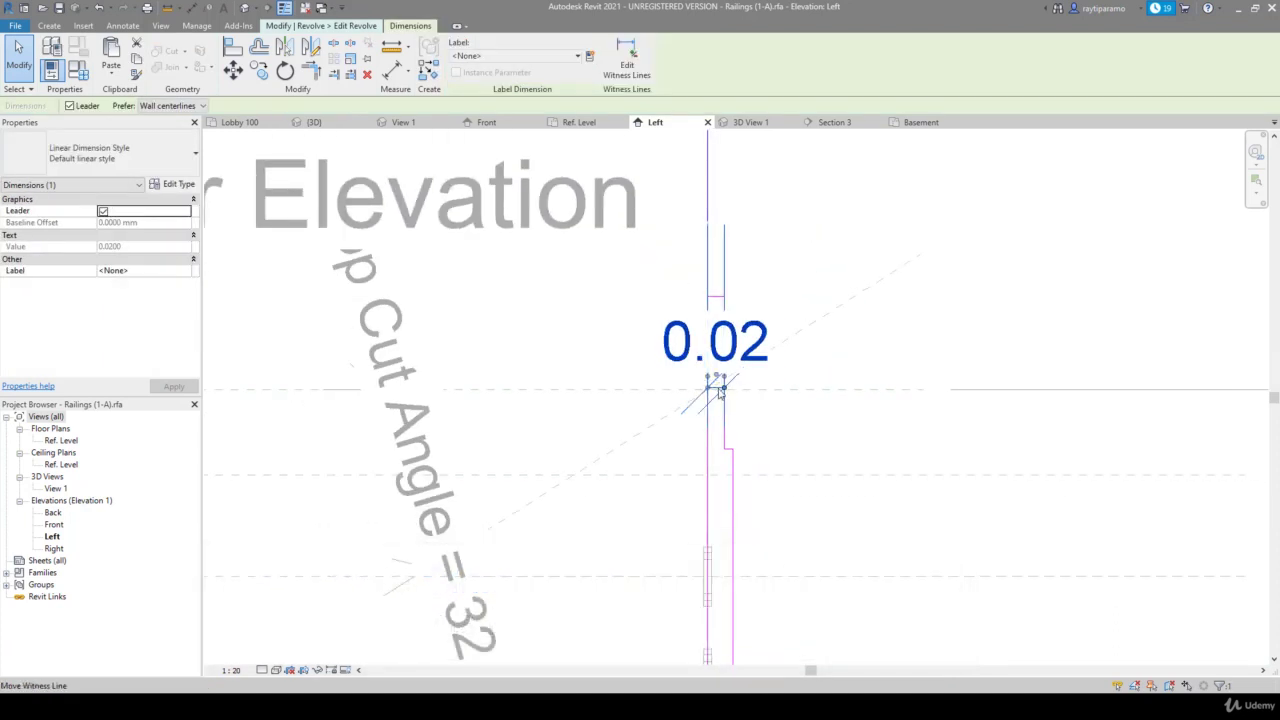
pyautogui.moveTo(721, 392); pyautogui.dragTo(737, 240)
pyautogui.click(795, 285)
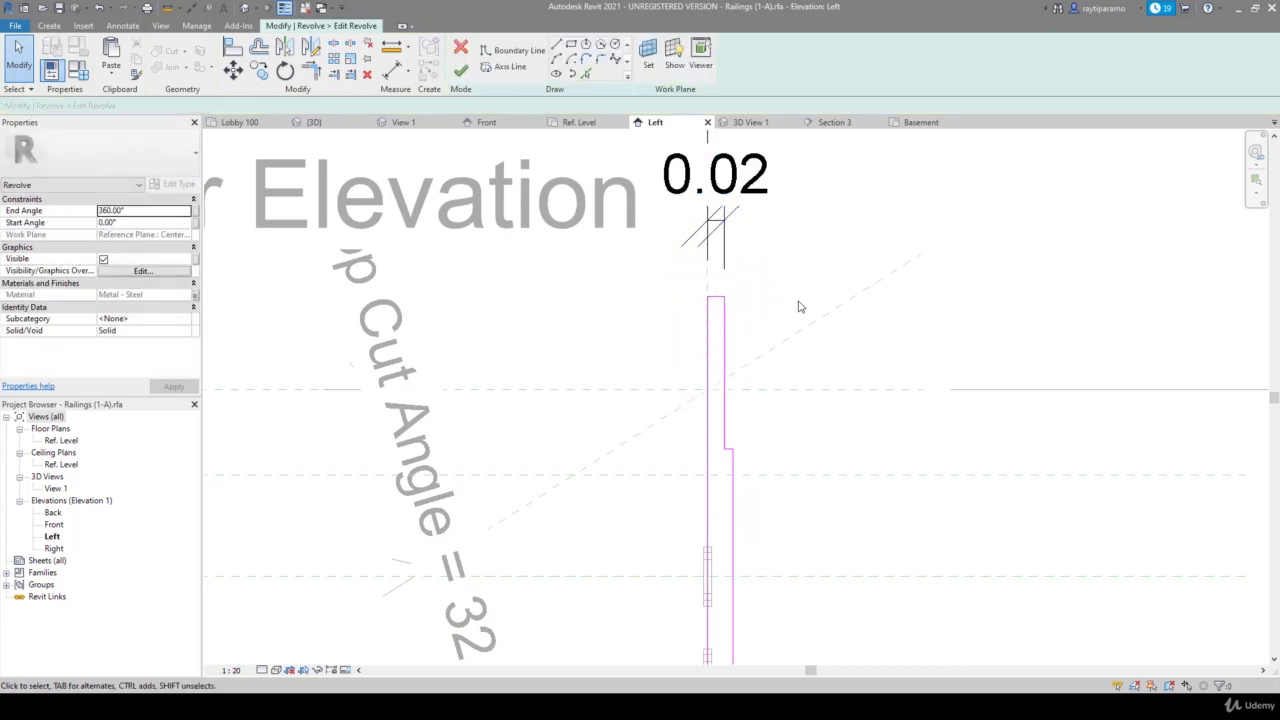
# Change the top line's 0.180 temporary dimension to a new profile length
pyautogui.click(395, 70)
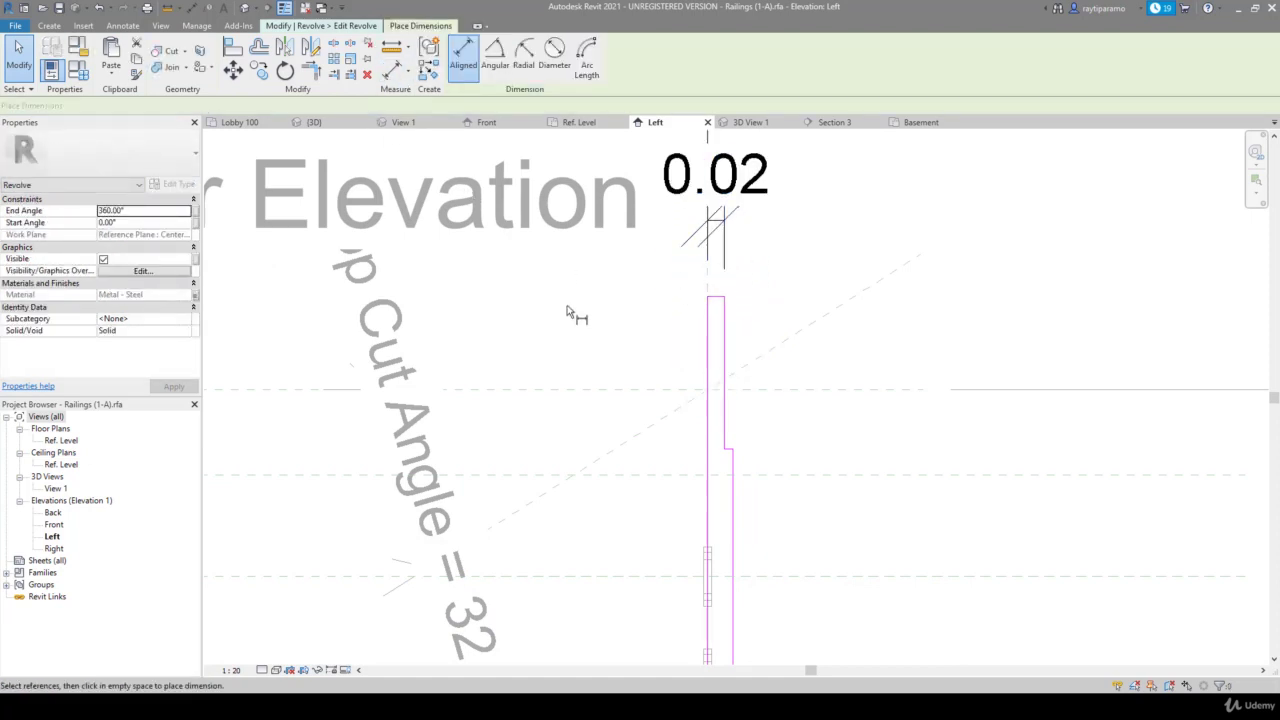
pyautogui.click(722, 302)
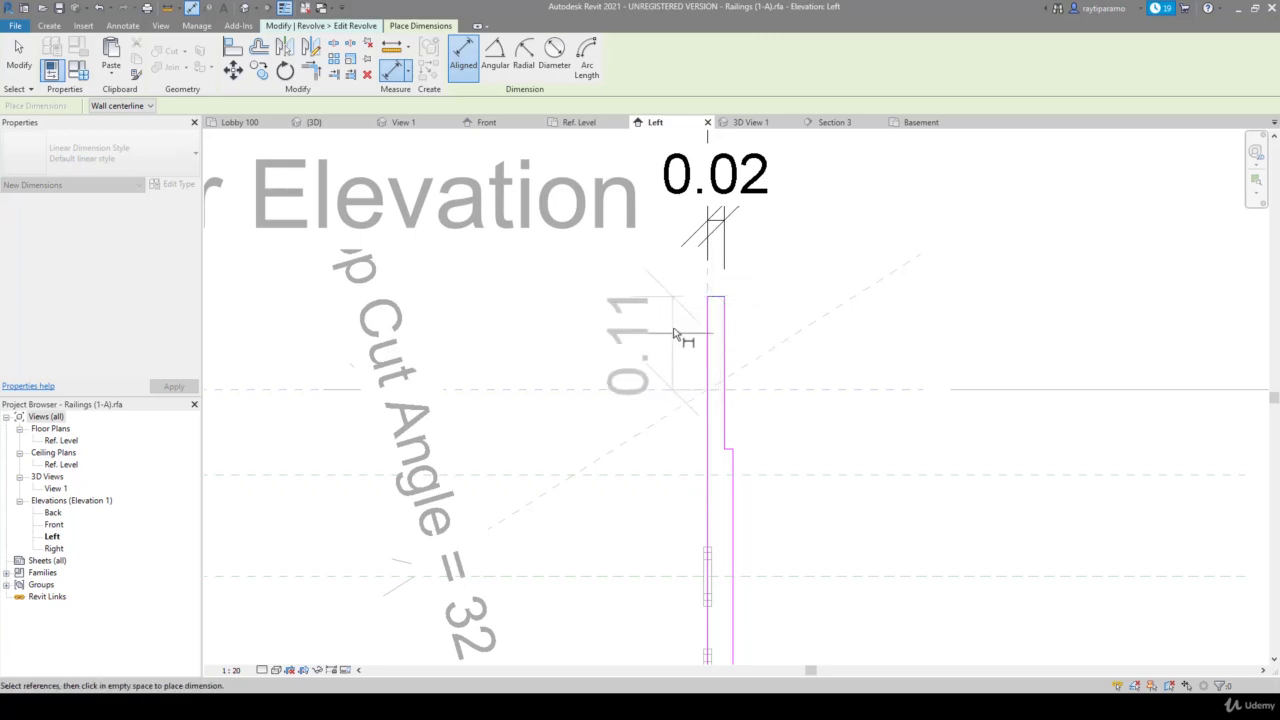
pyautogui.press('Escape')
pyautogui.press('Escape')
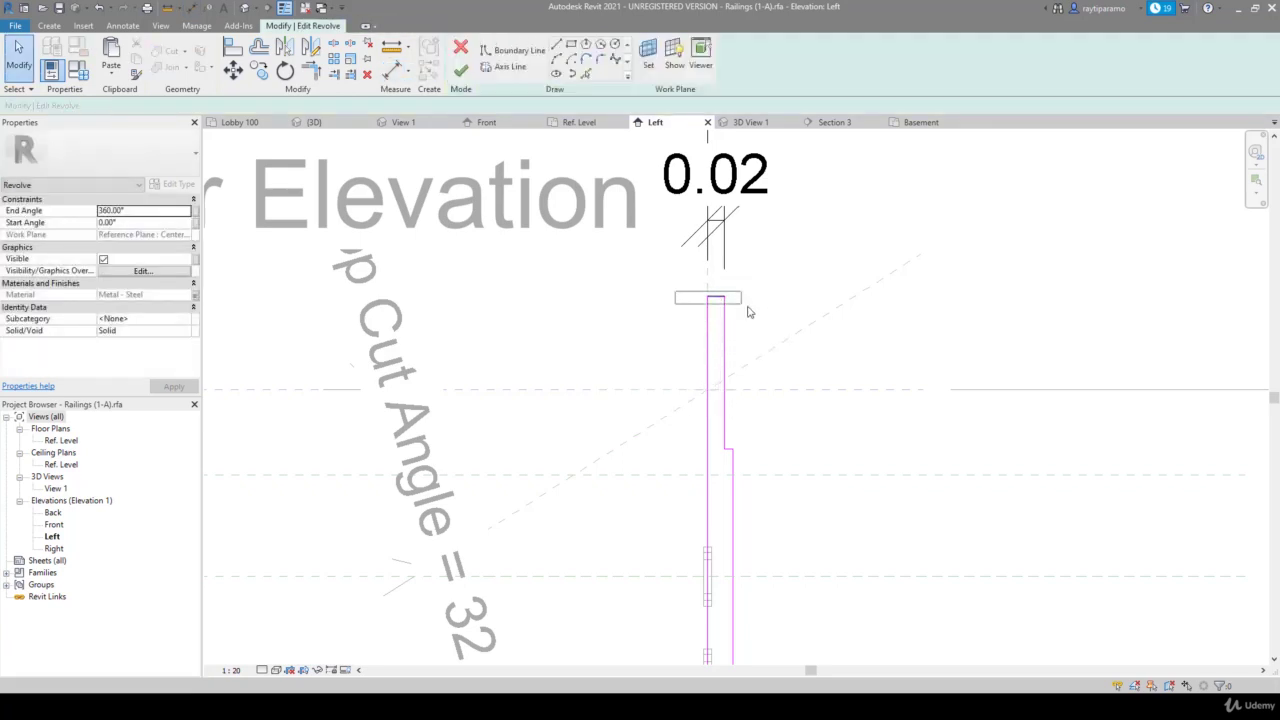
pyautogui.click(716, 297)
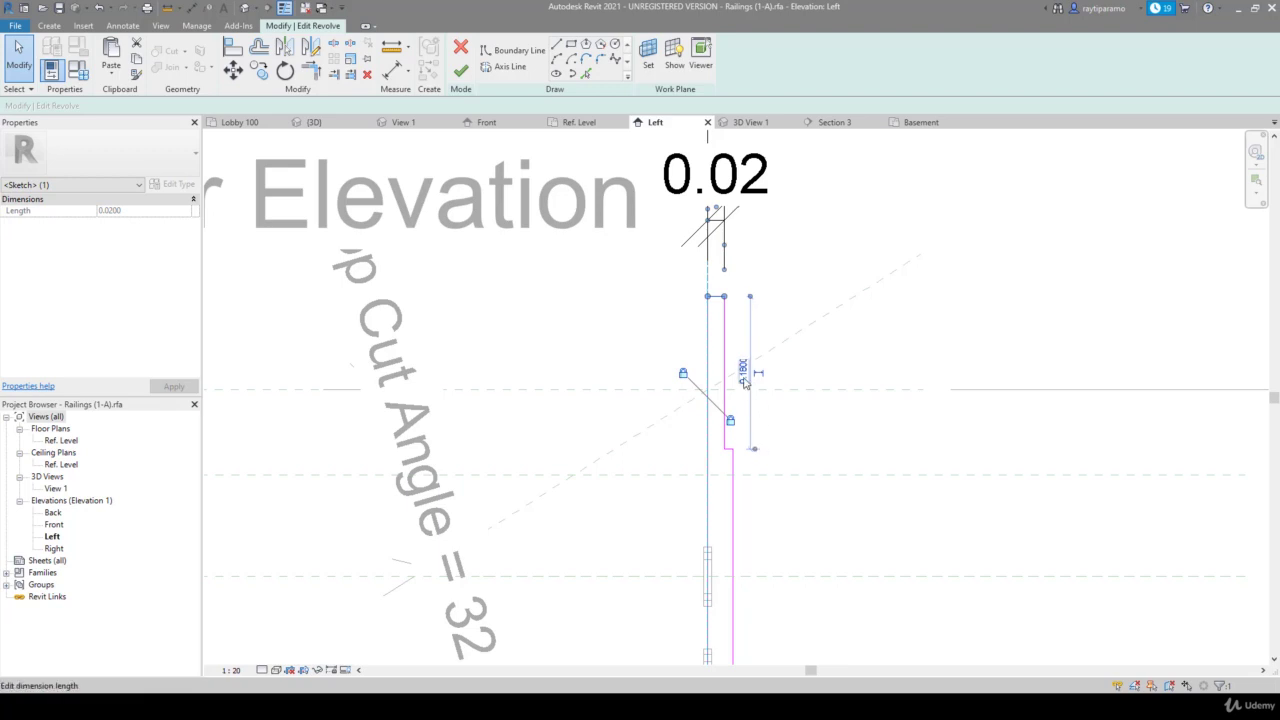
pyautogui.click(743, 376)
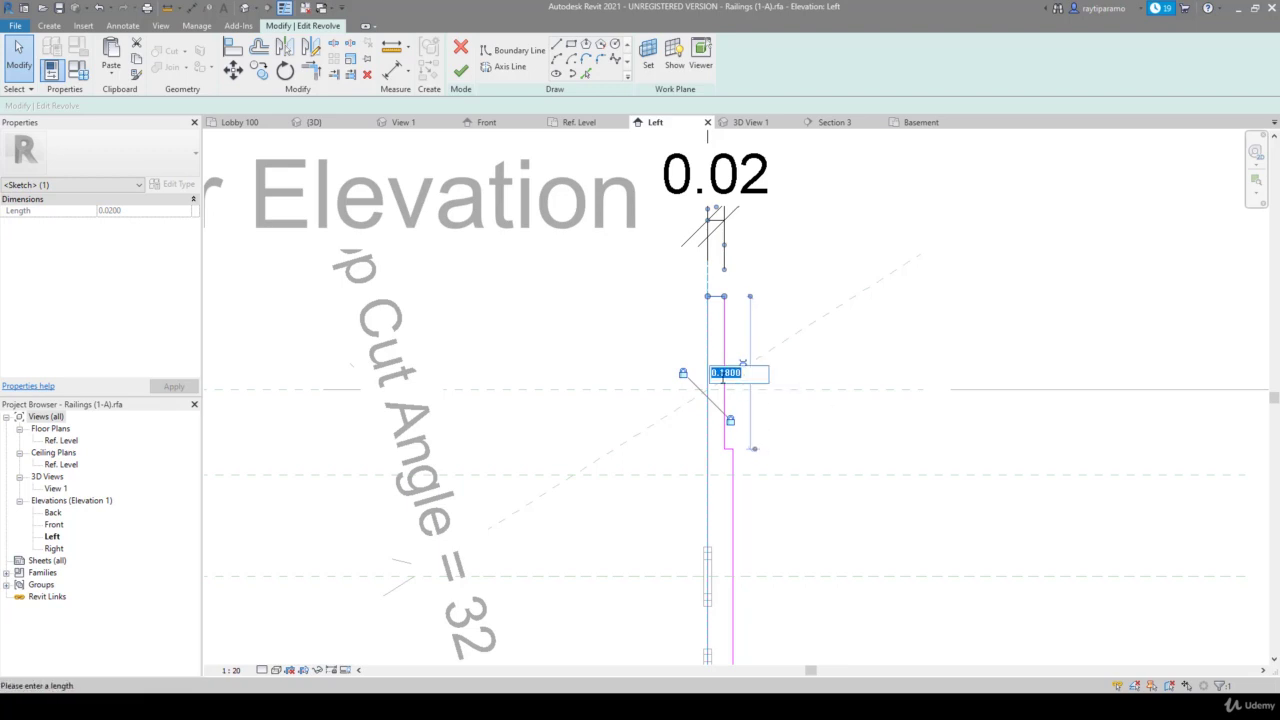
pyautogui.moveTo(720, 375); pyautogui.dragTo(759, 377)
pyautogui.write('2')
pyautogui.press('Return')
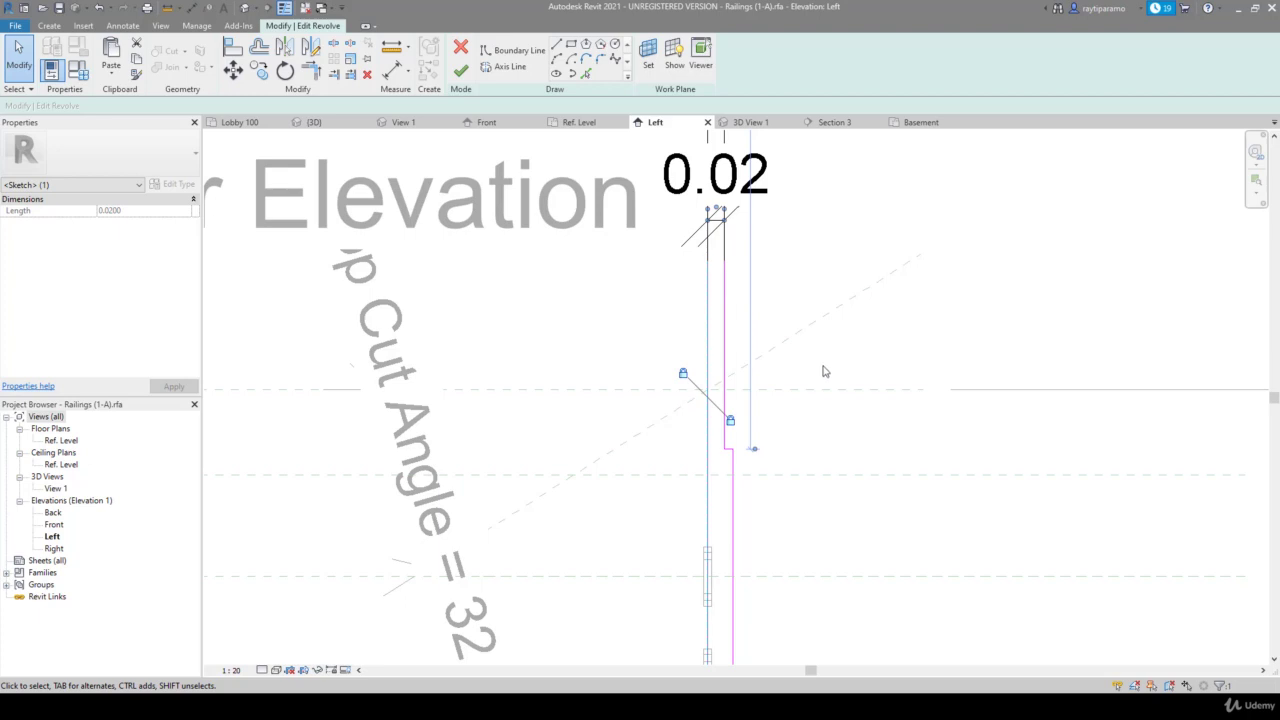
# Set the top sketch line's temporary dimension to 0.09
pyautogui.click(731, 309)
pyautogui.click(722, 320)
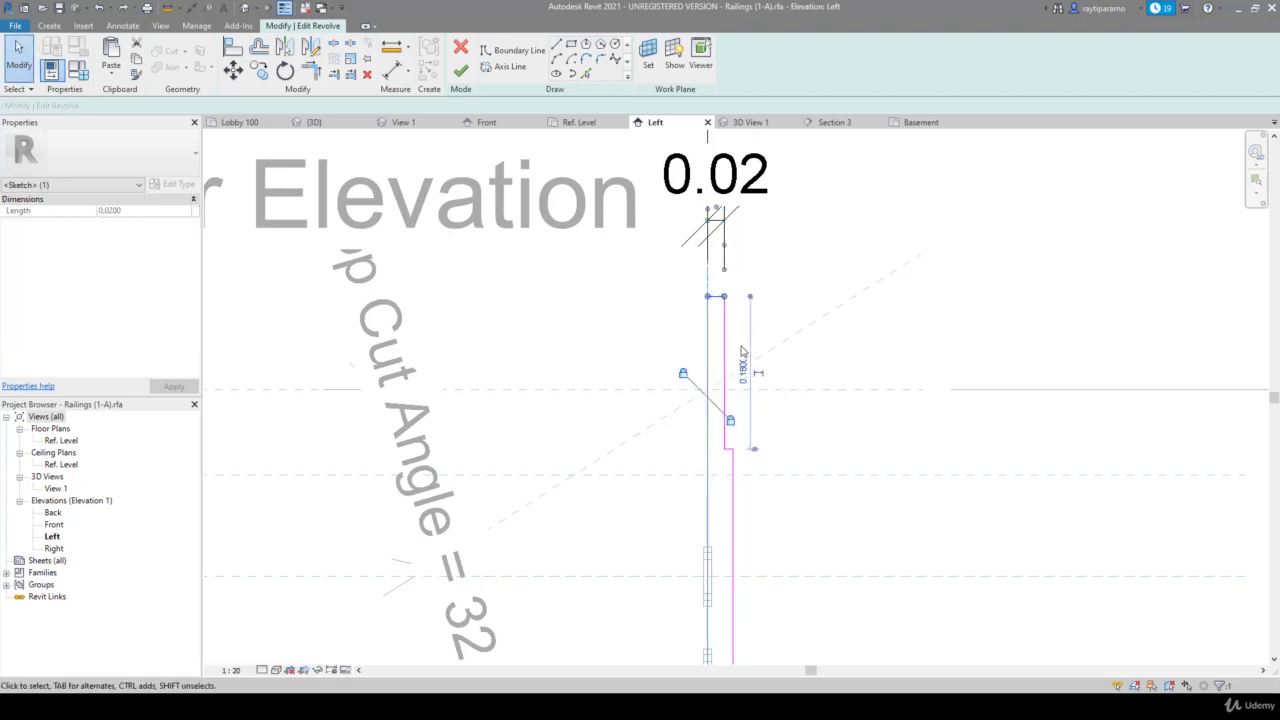
pyautogui.click(743, 360)
pyautogui.write('0')
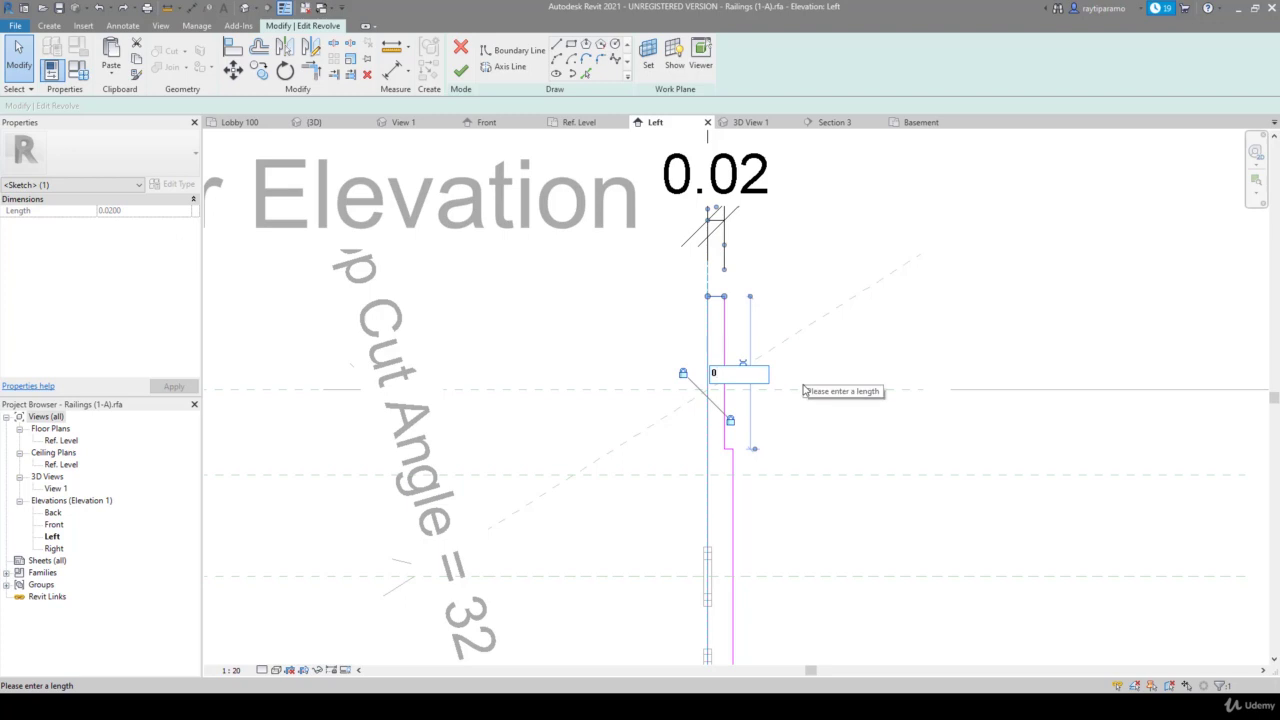
pyautogui.write('.09')
pyautogui.press('Return')
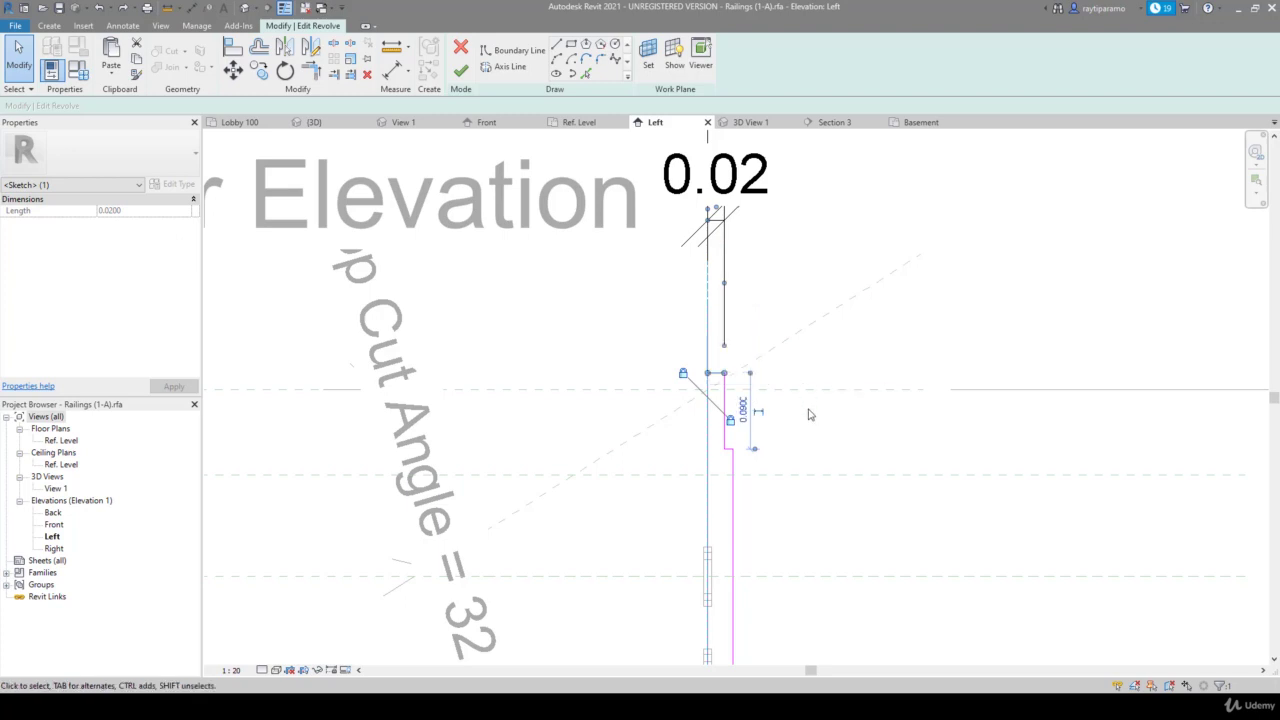
pyautogui.click(808, 414)
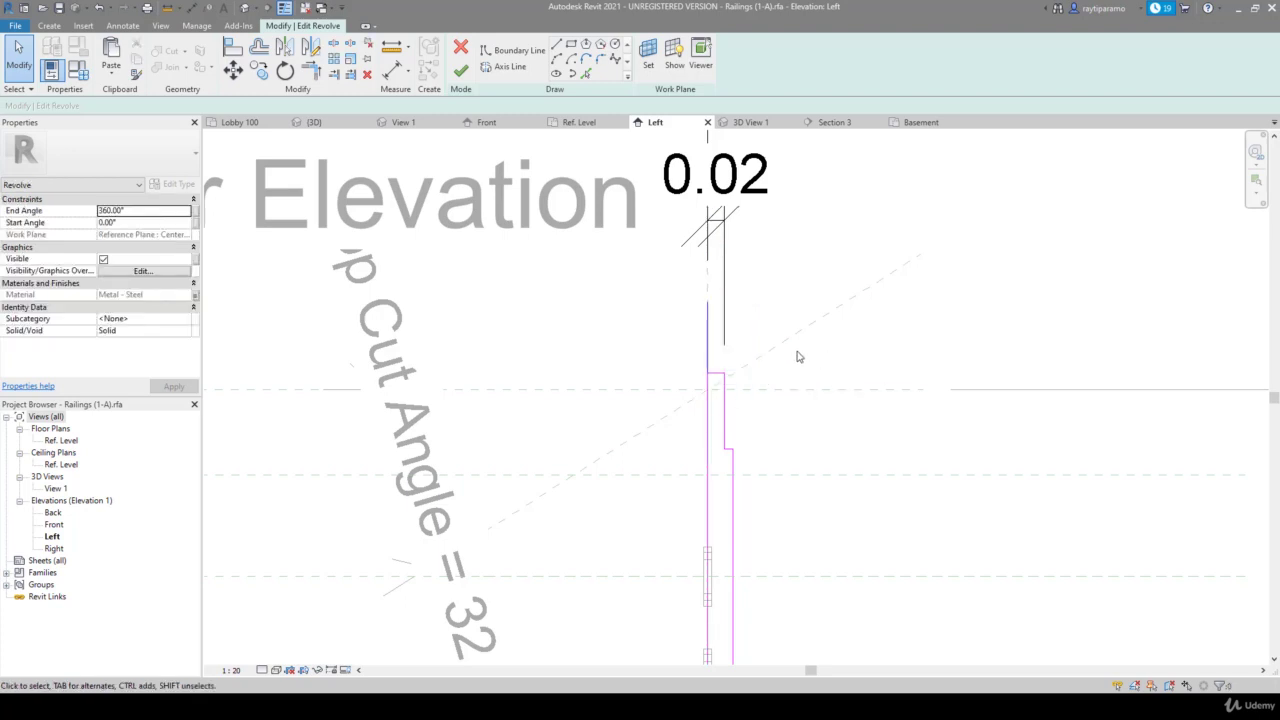
pyautogui.click(392, 70)
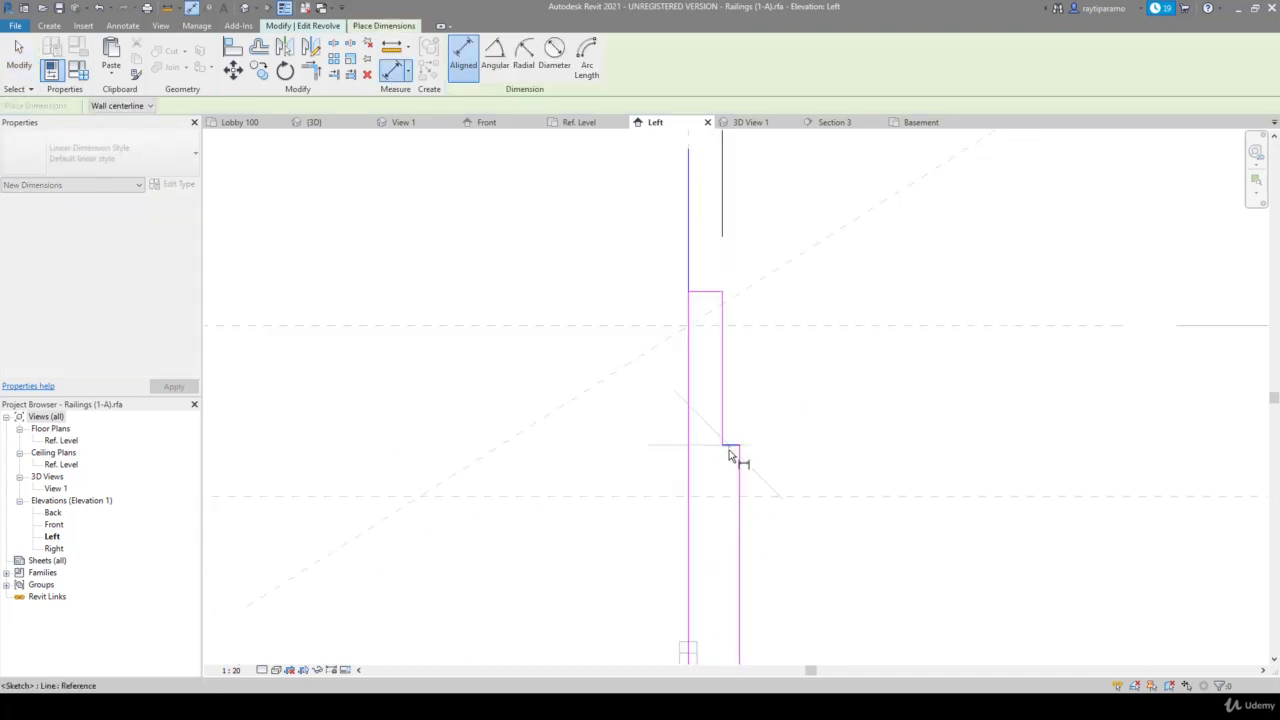
# Add an aligned 0.072 dimension across the profile's top step
pyautogui.scroll(3, 727, 455)
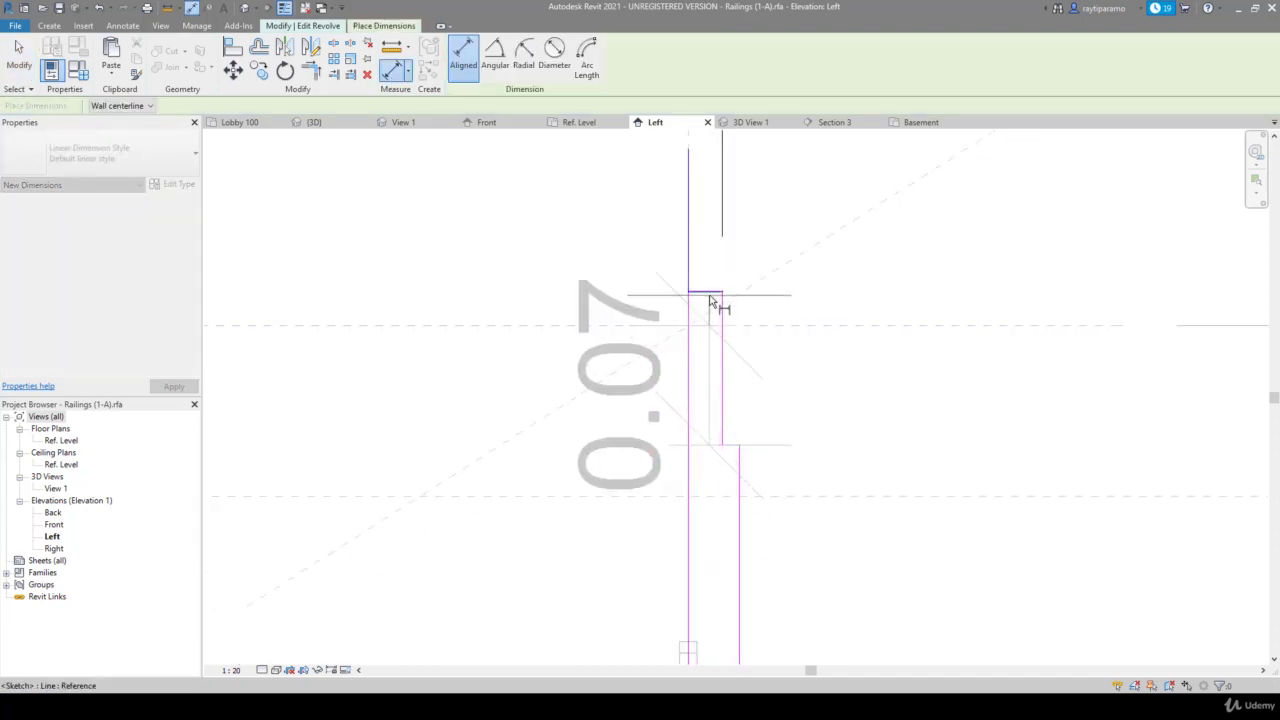
pyautogui.scroll(-4, 594, 326)
pyautogui.click(737, 376)
pyautogui.click(708, 366)
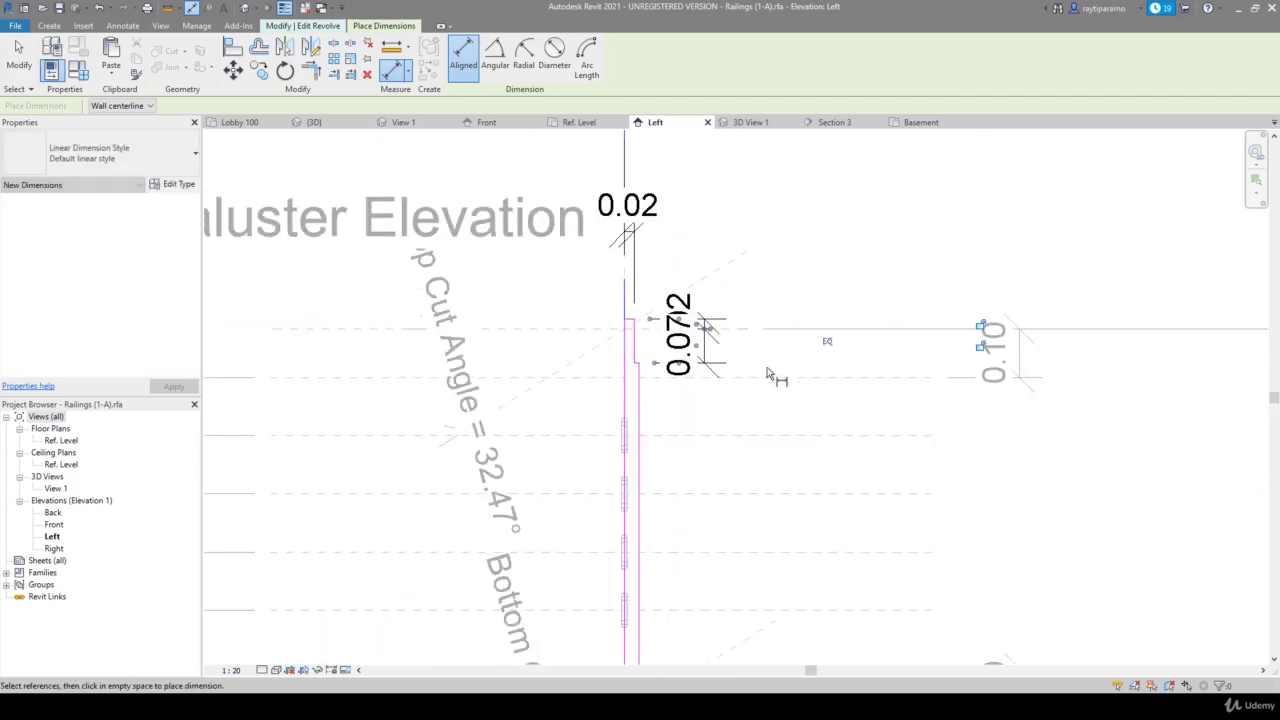
pyautogui.scroll(-1, 789, 372)
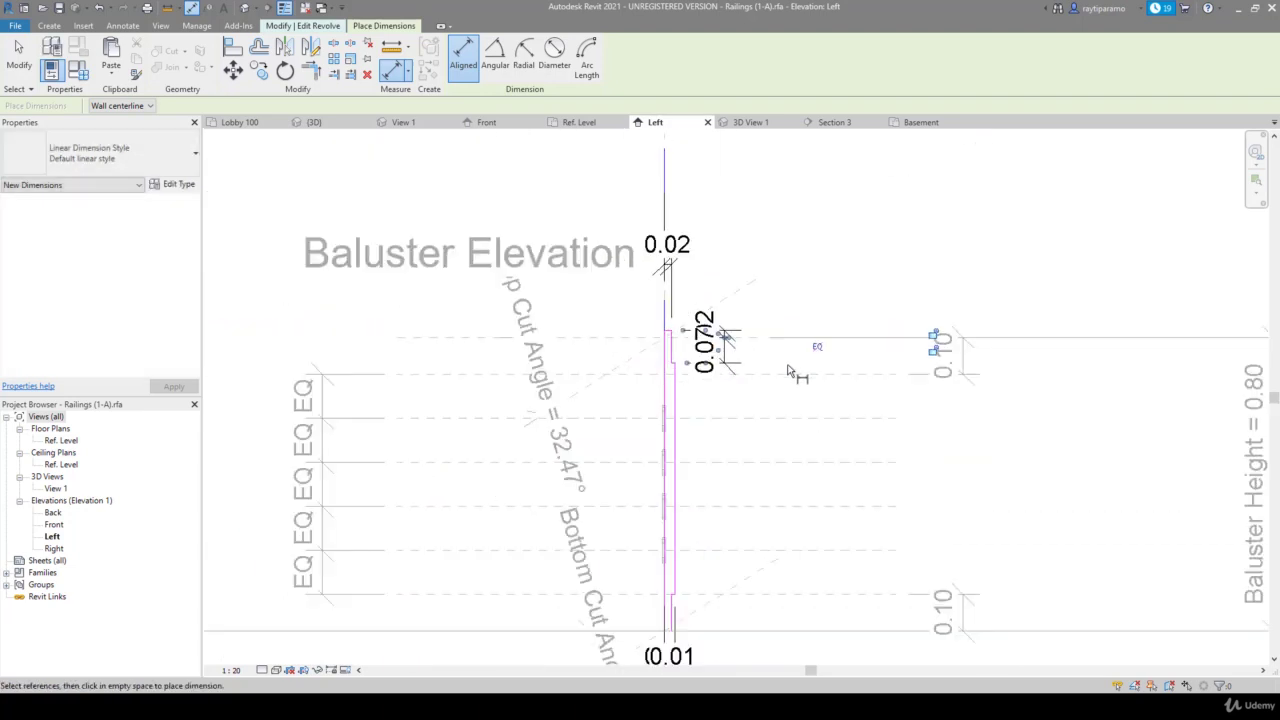
pyautogui.scroll(1, 935, 350)
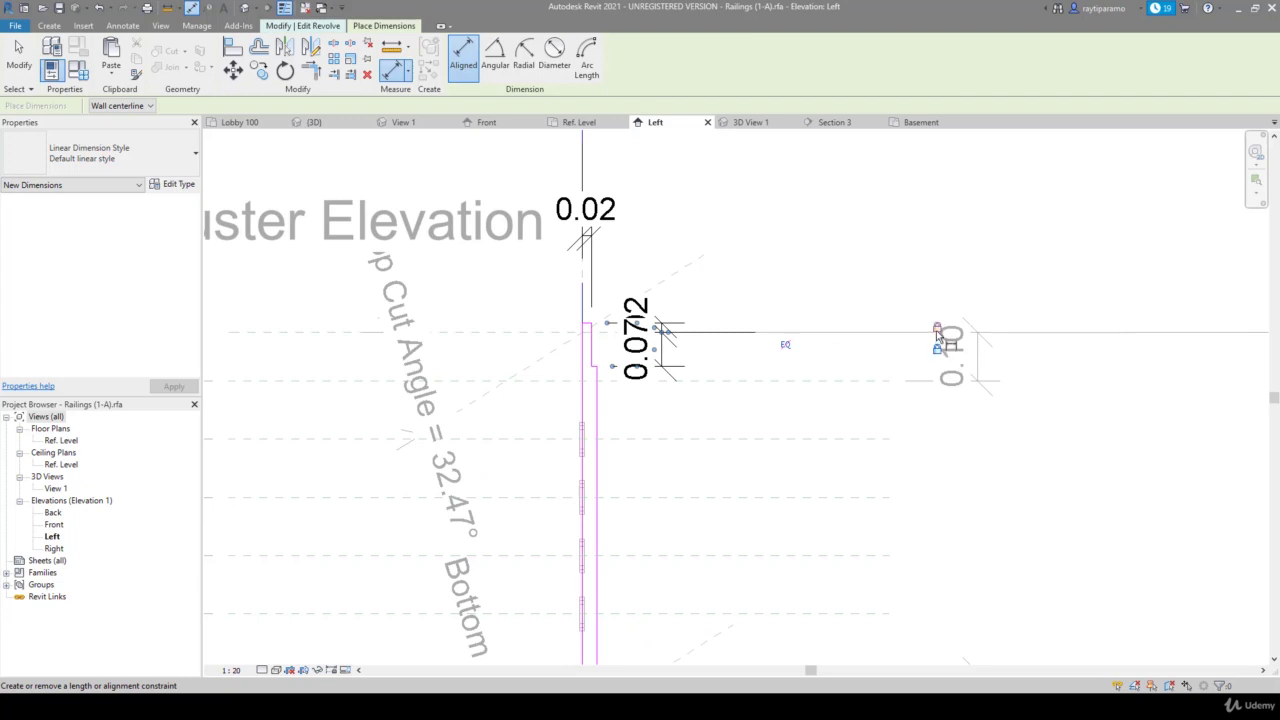
pyautogui.press('Escape')
pyautogui.press('Escape')
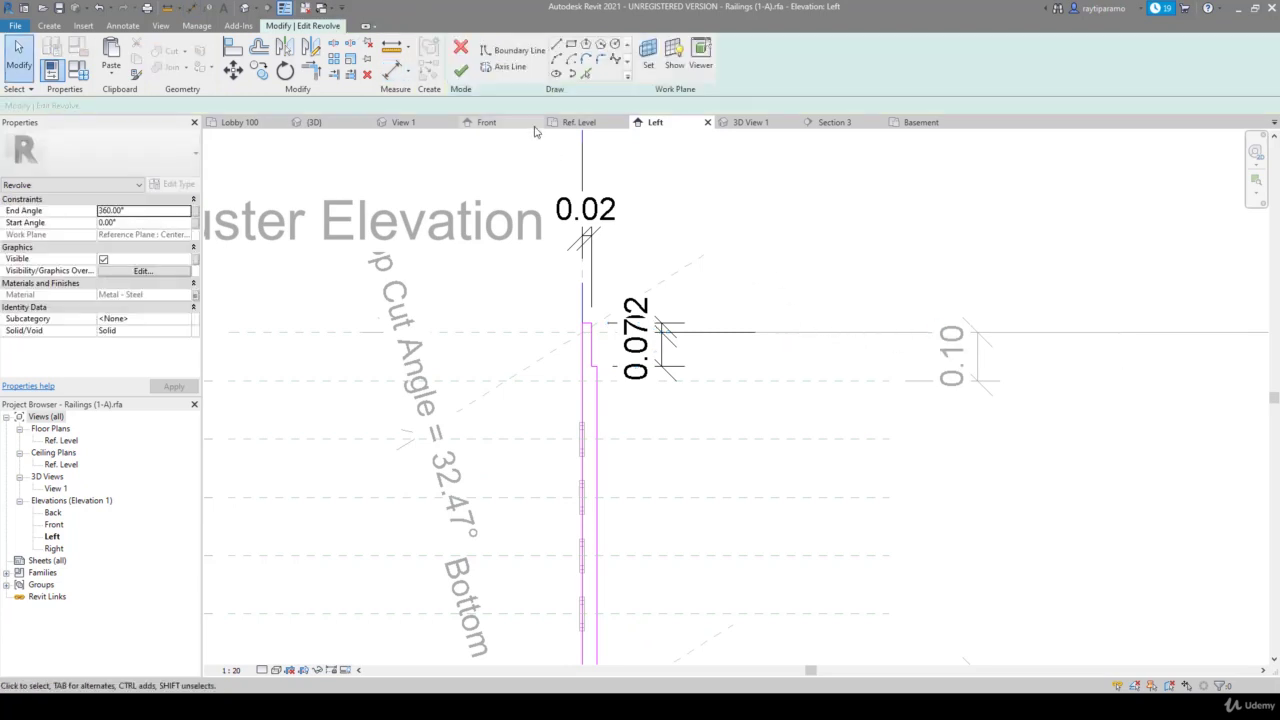
# Finish the revolve and load Railings (1-A) into the project, overwriting the existing version
pyautogui.click(460, 71)
pyautogui.click(760, 279)
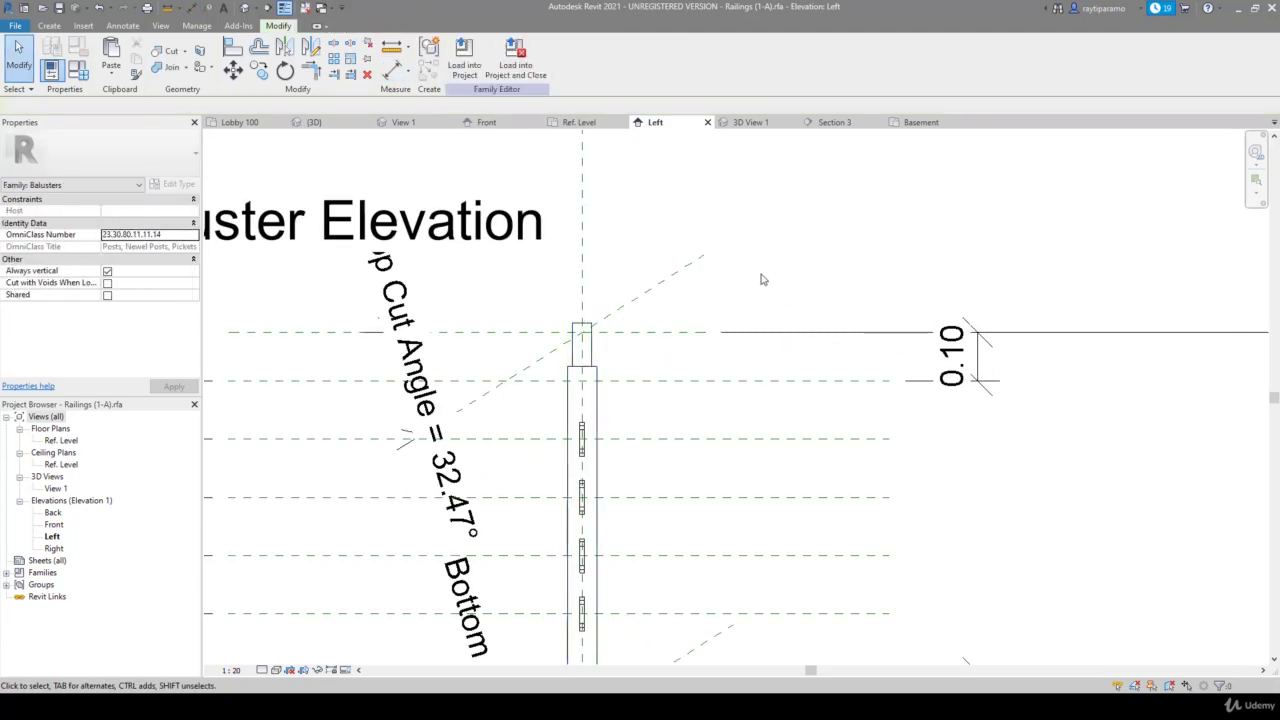
pyautogui.press('z')
pyautogui.press('f')
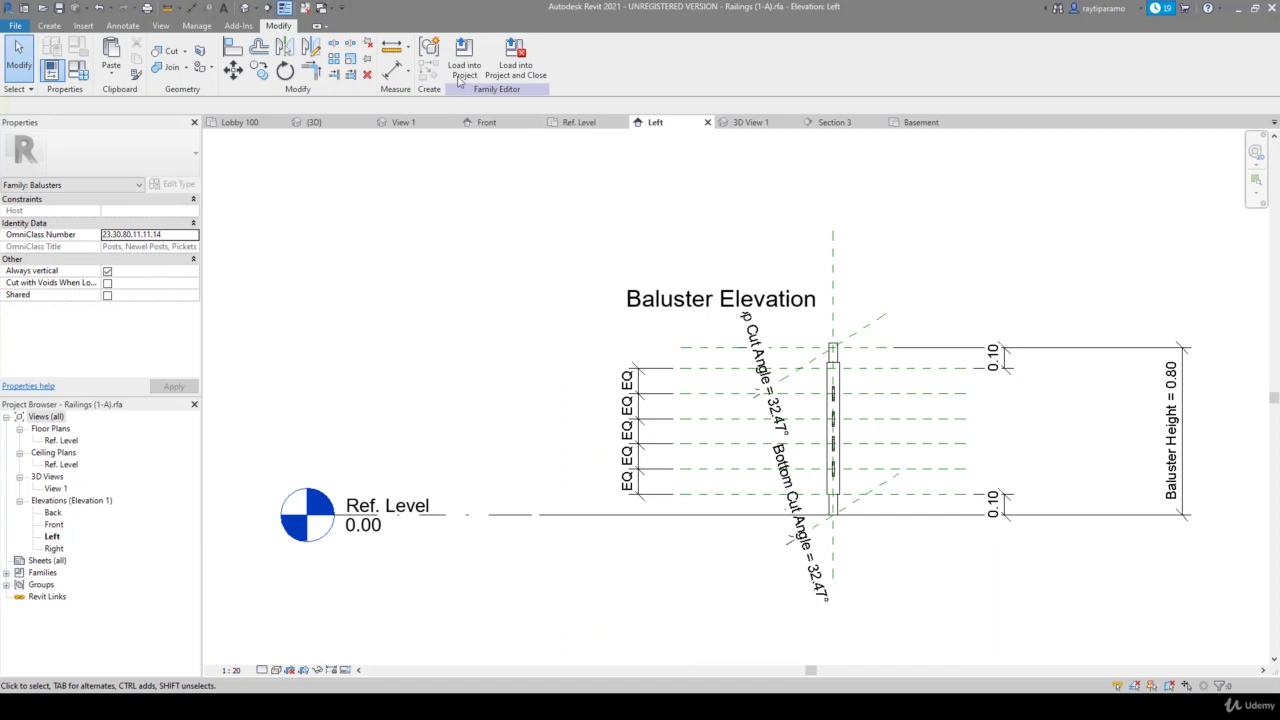
pyautogui.click(463, 64)
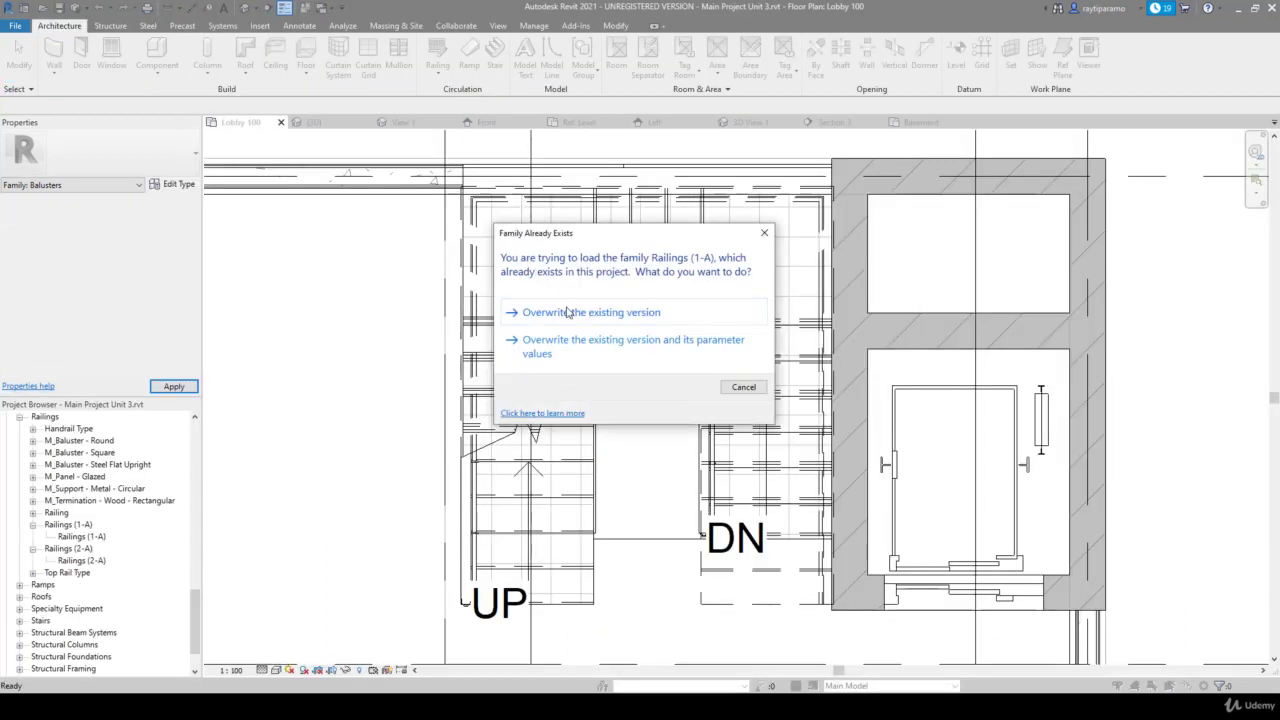
pyautogui.click(570, 312)
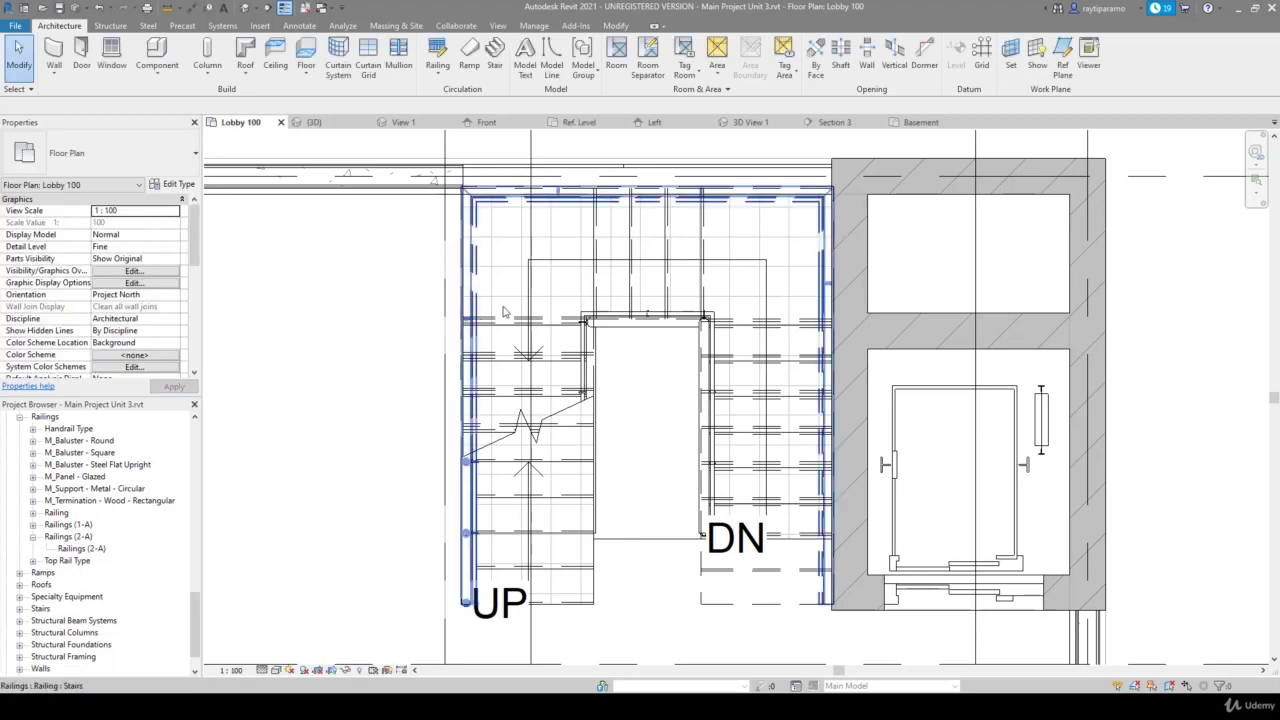
pyautogui.click(750, 122)
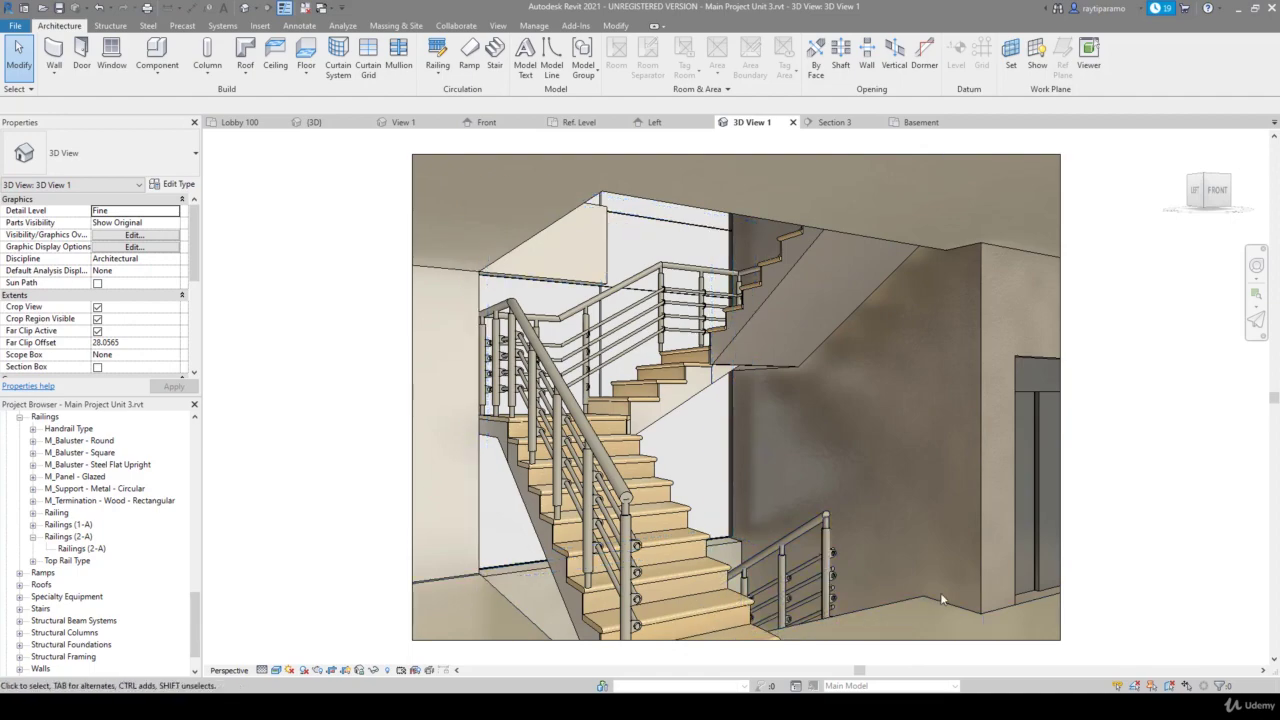
# Zoom in on the updated balusters in 3D View 1, then select the stair railing
pyautogui.scroll(2, 625, 490)
pyautogui.scroll(2, 630, 455)
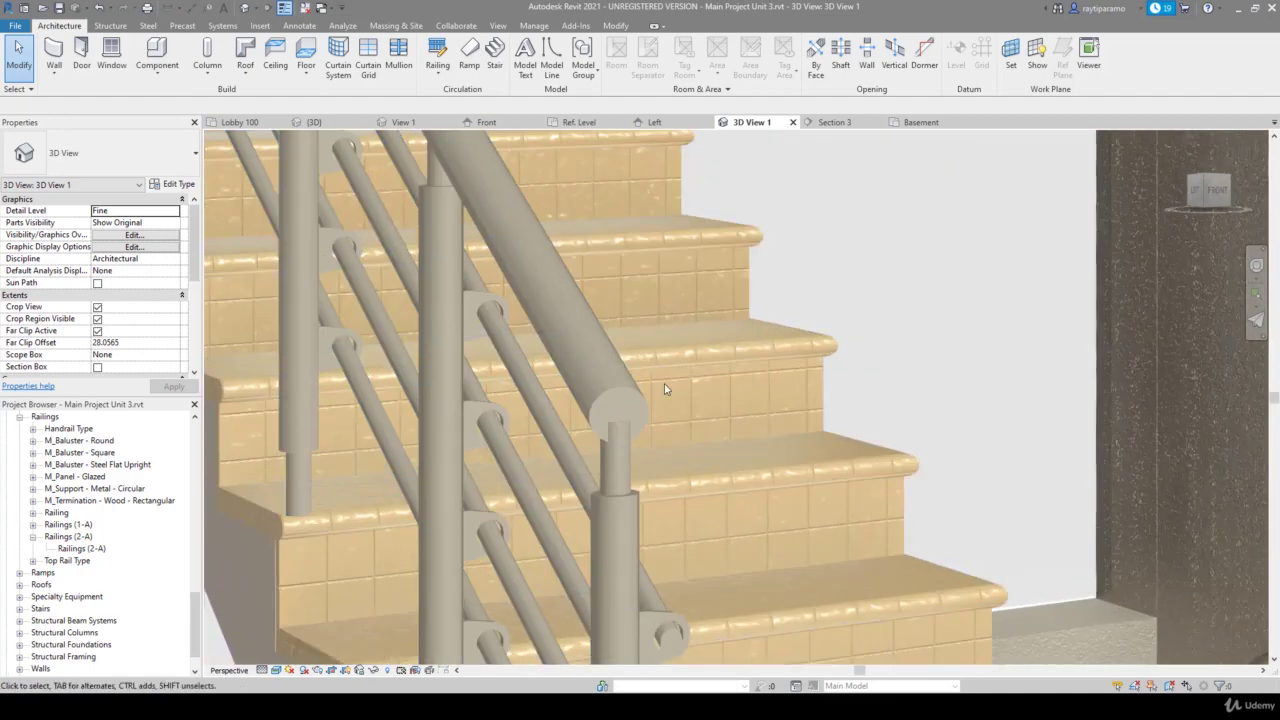
pyautogui.scroll(2, 640, 430)
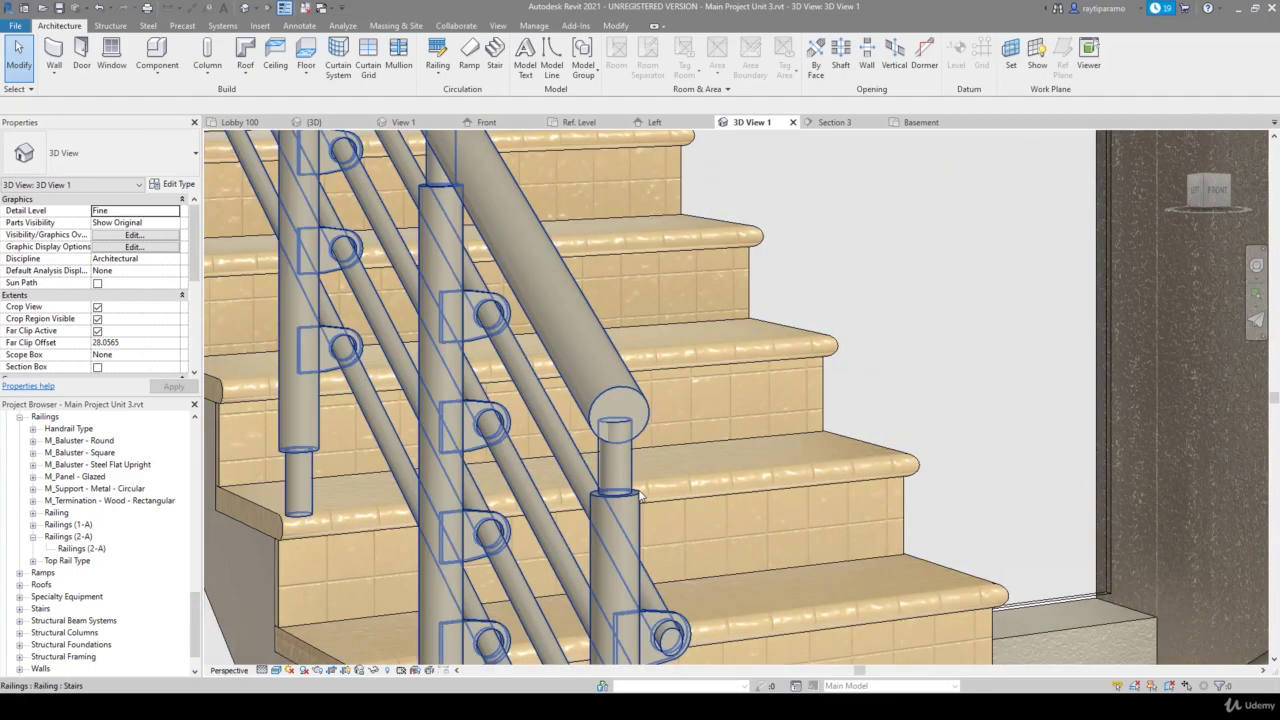
pyautogui.scroll(-3, 640, 495)
pyautogui.scroll(-3, 640, 495)
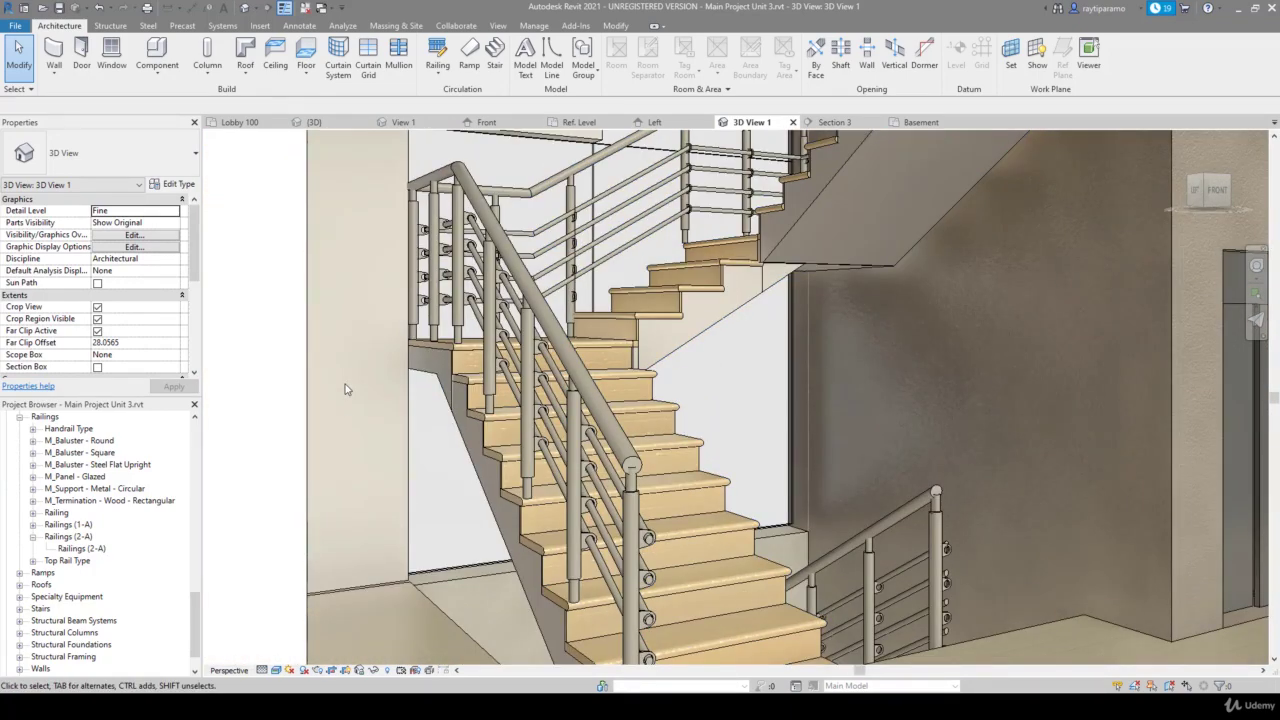
pyautogui.click(480, 310)
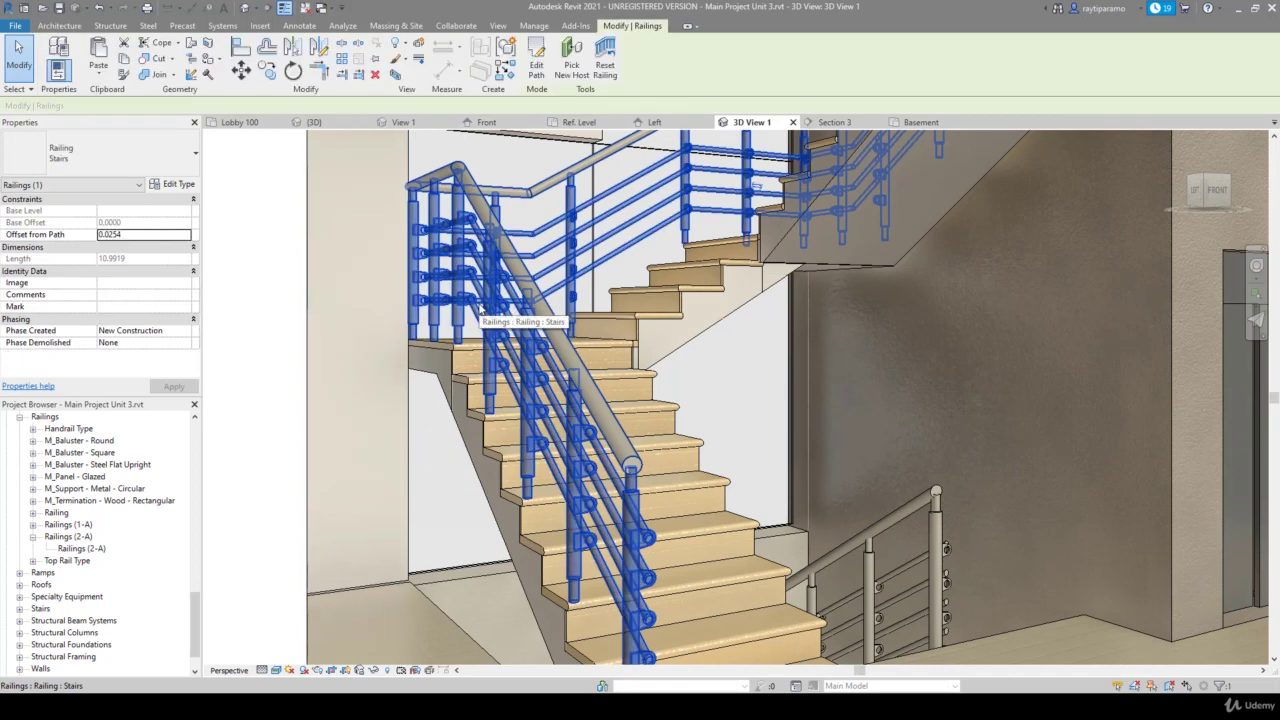
# Open the Stairs railing Type Properties, resize it, and edit the Baluster Placement
pyautogui.click(172, 184)
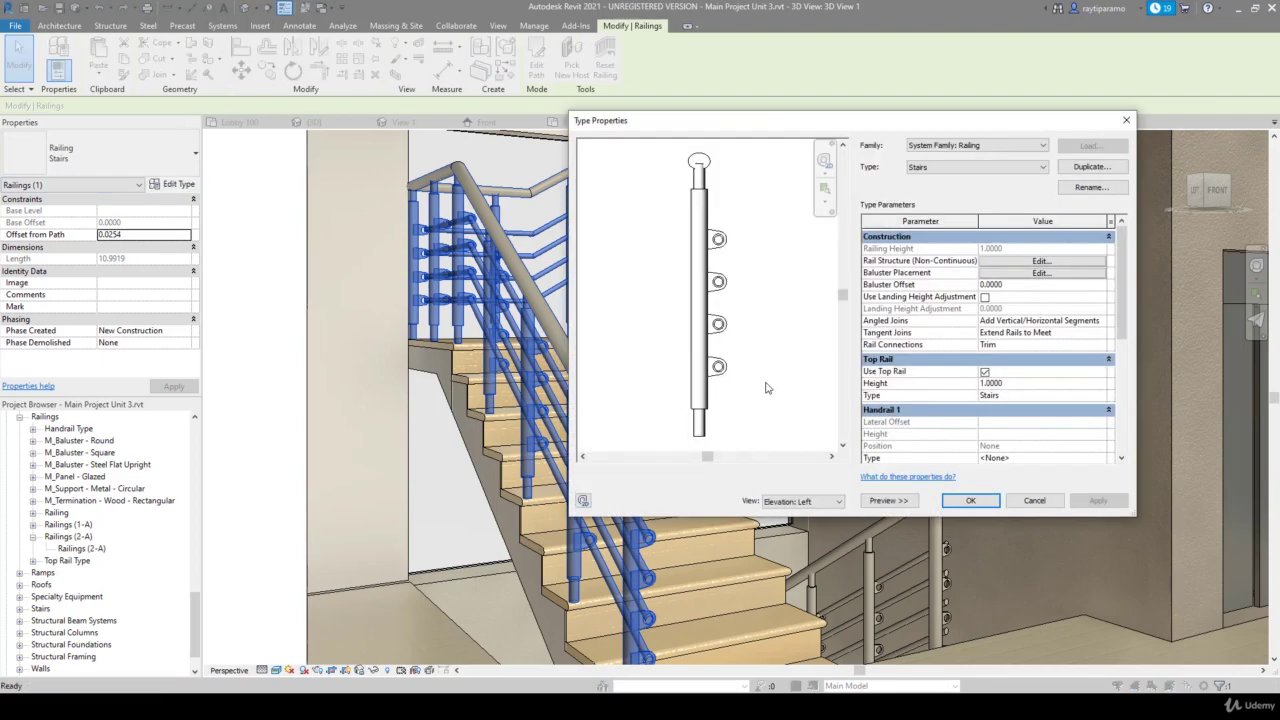
pyautogui.click(888, 500)
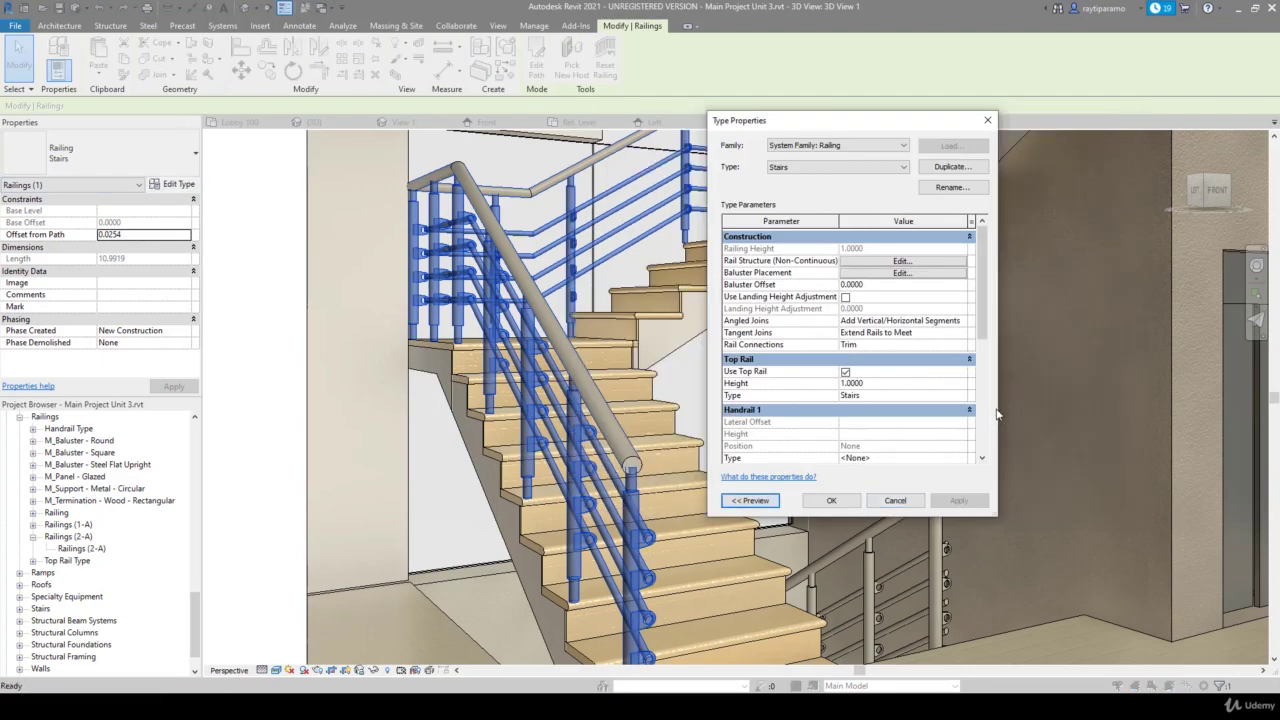
pyautogui.moveTo(997, 413); pyautogui.dragTo(1155, 415)
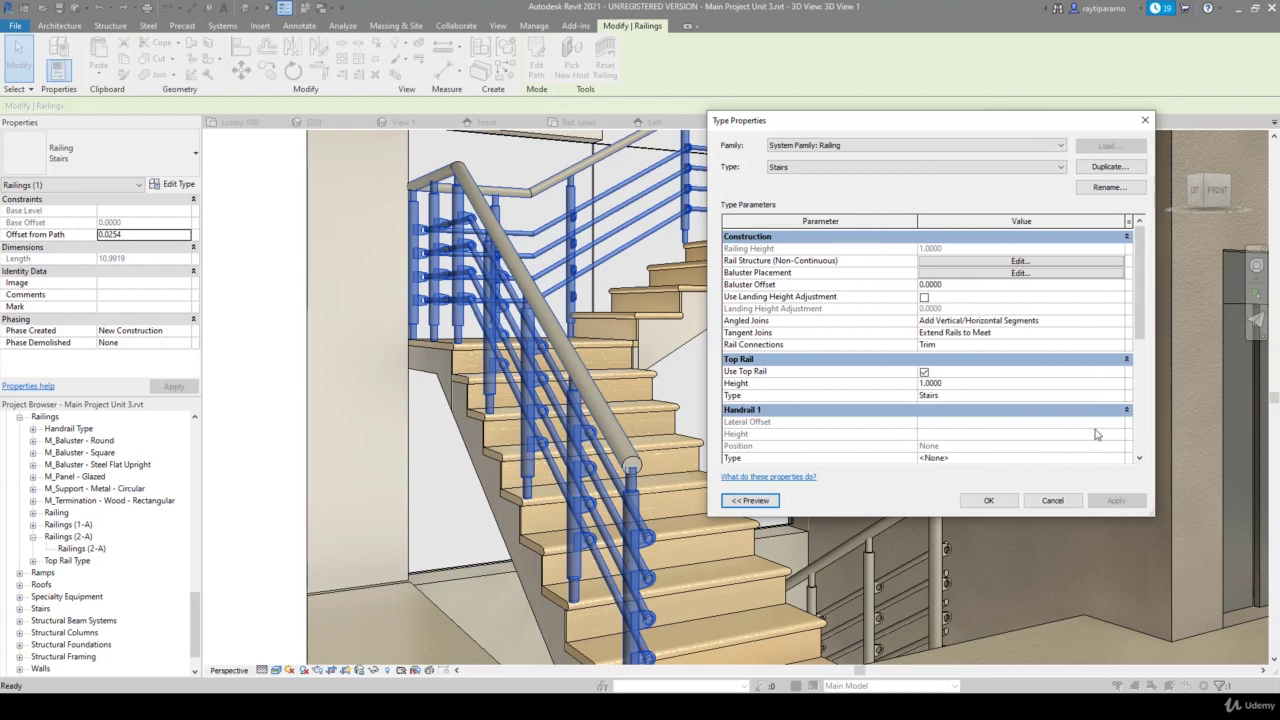
pyautogui.moveTo(899, 516); pyautogui.dragTo(901, 660)
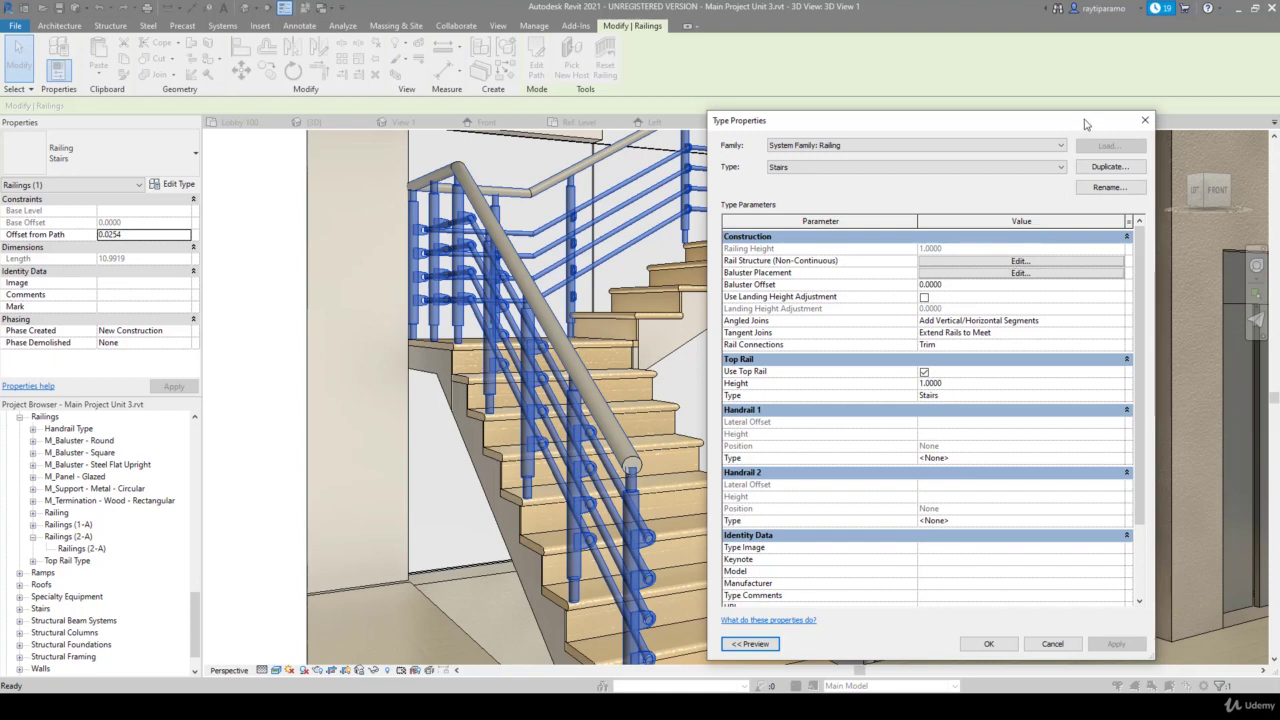
pyautogui.moveTo(1087, 120); pyautogui.dragTo(1120, 121)
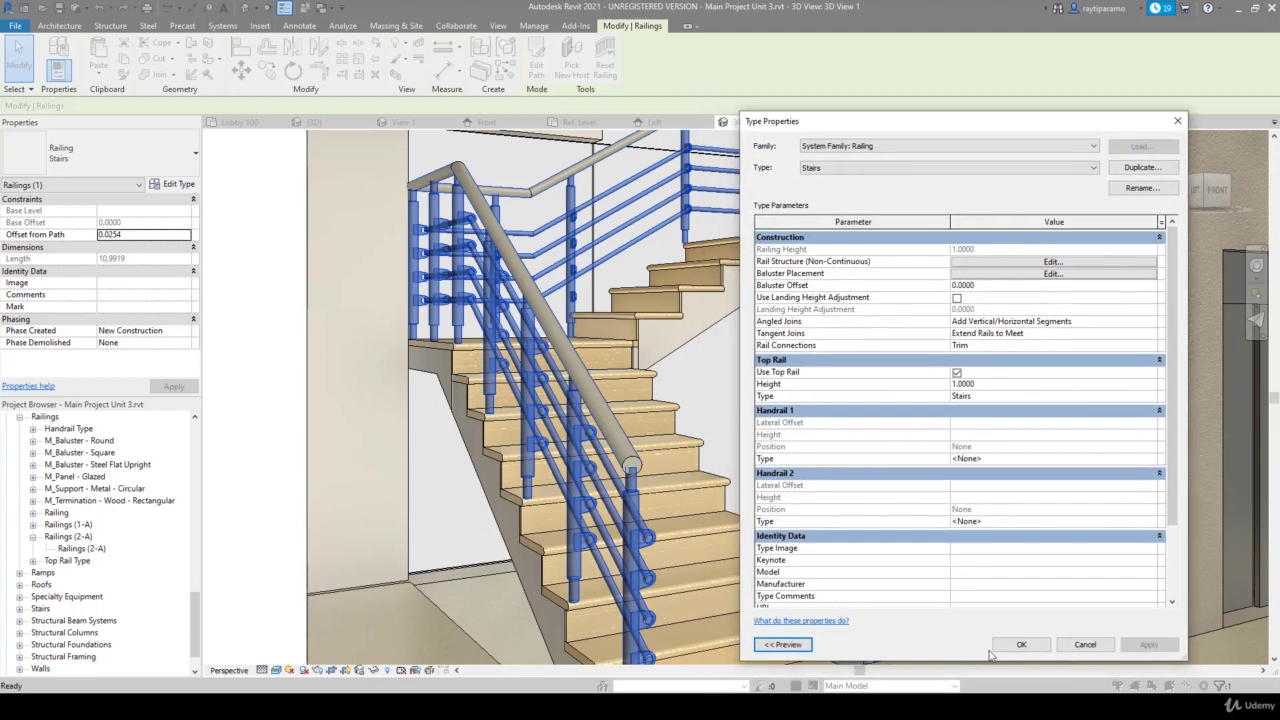
pyautogui.moveTo(983, 660); pyautogui.dragTo(985, 628)
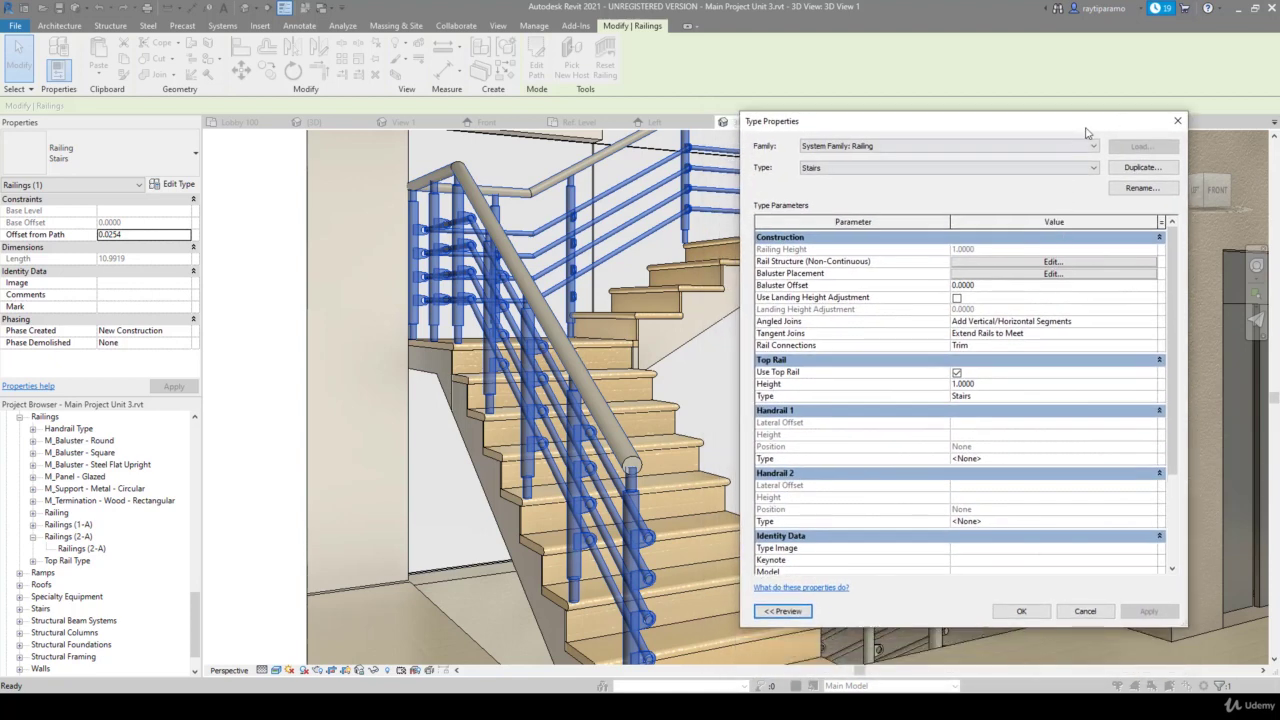
pyautogui.moveTo(1089, 133); pyautogui.dragTo(1144, 157)
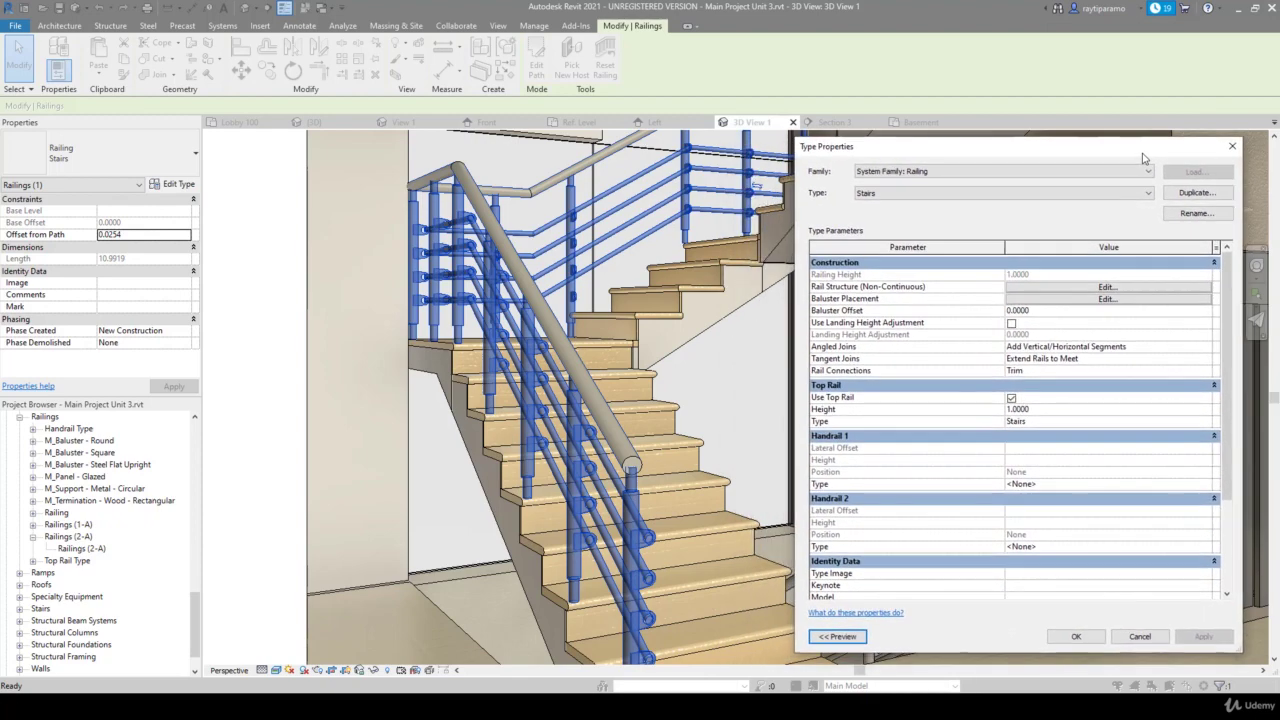
pyautogui.click(1059, 300)
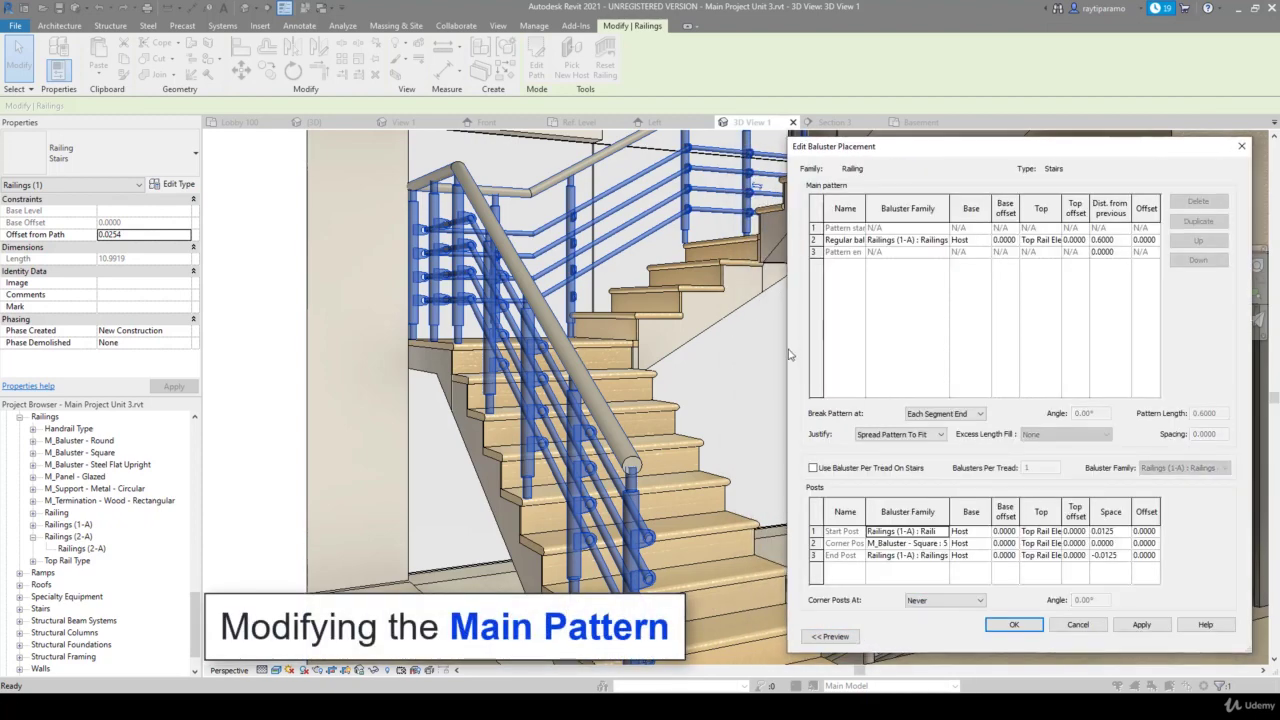
# Set the baluster pattern Justify to Center, apply, and close the placement dialog
pyautogui.moveTo(786, 349); pyautogui.dragTo(624, 349)
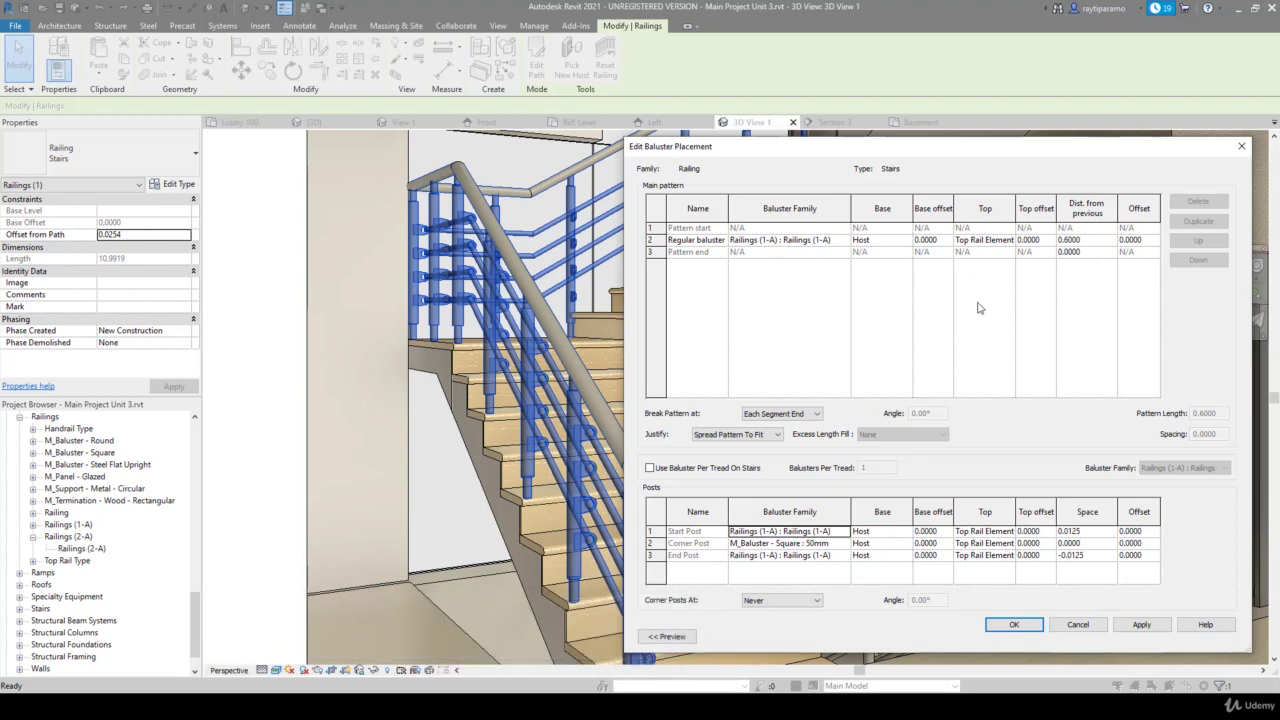
pyautogui.click(716, 440)
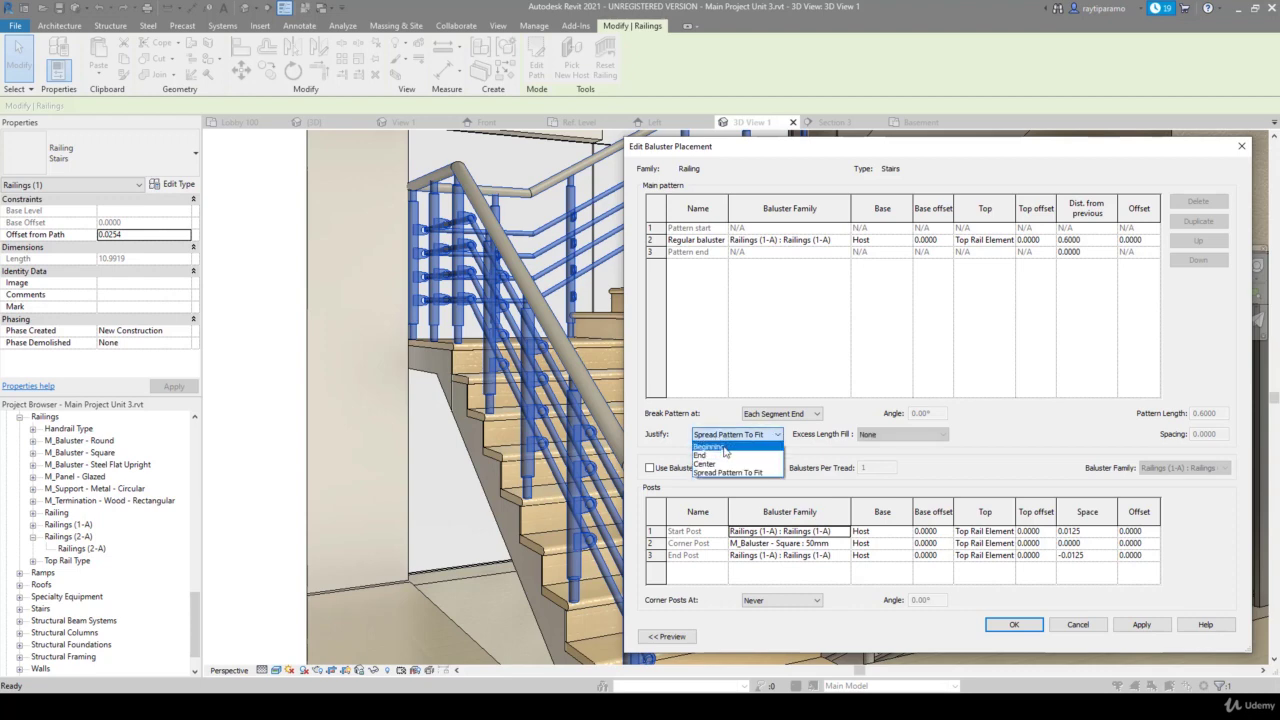
pyautogui.click(727, 471)
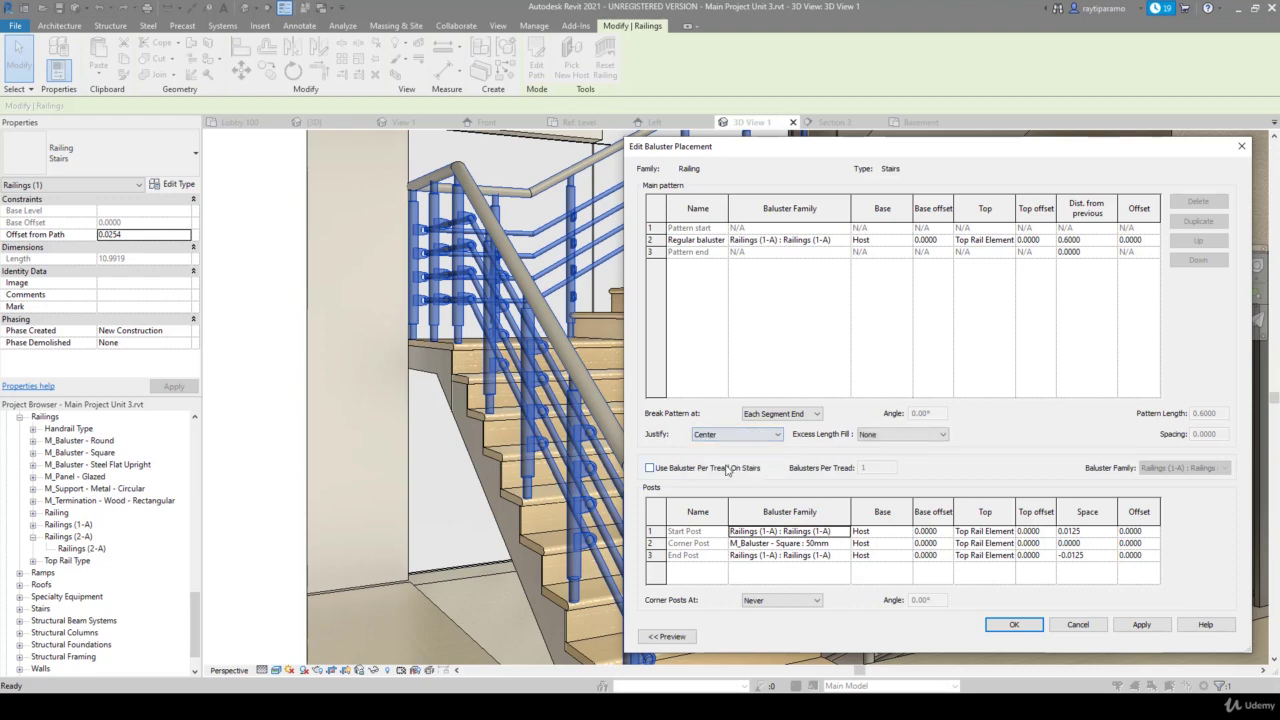
pyautogui.click(1140, 626)
pyautogui.click(1018, 624)
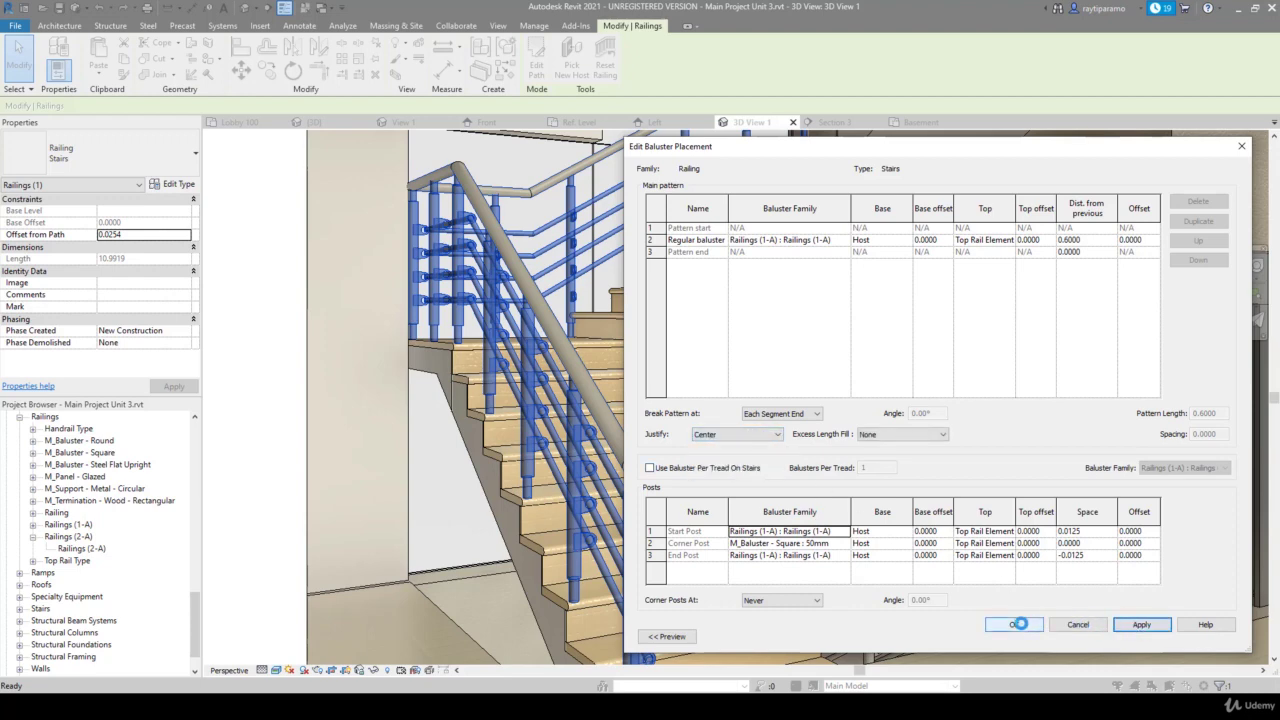
pyautogui.click(1122, 640)
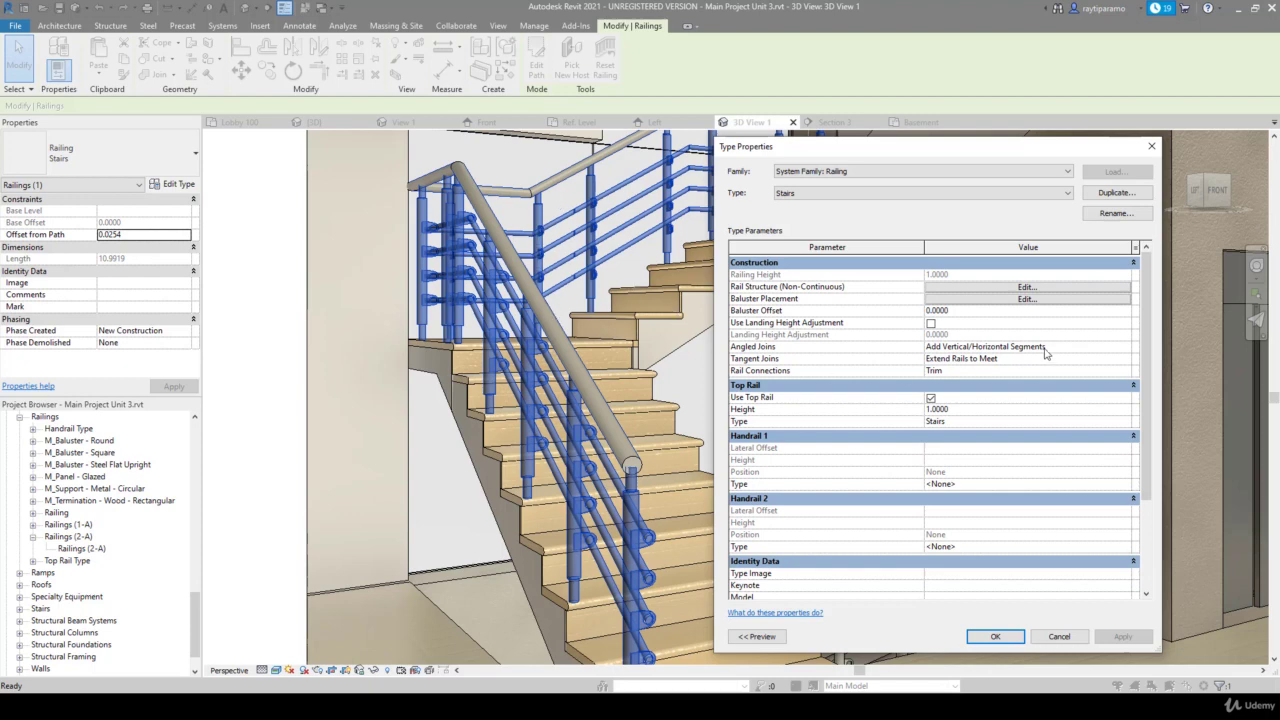
# Change the regular baluster spacing to 0.4500 and apply it to the Stairs railing type
pyautogui.click(1028, 300)
pyautogui.click(1019, 240)
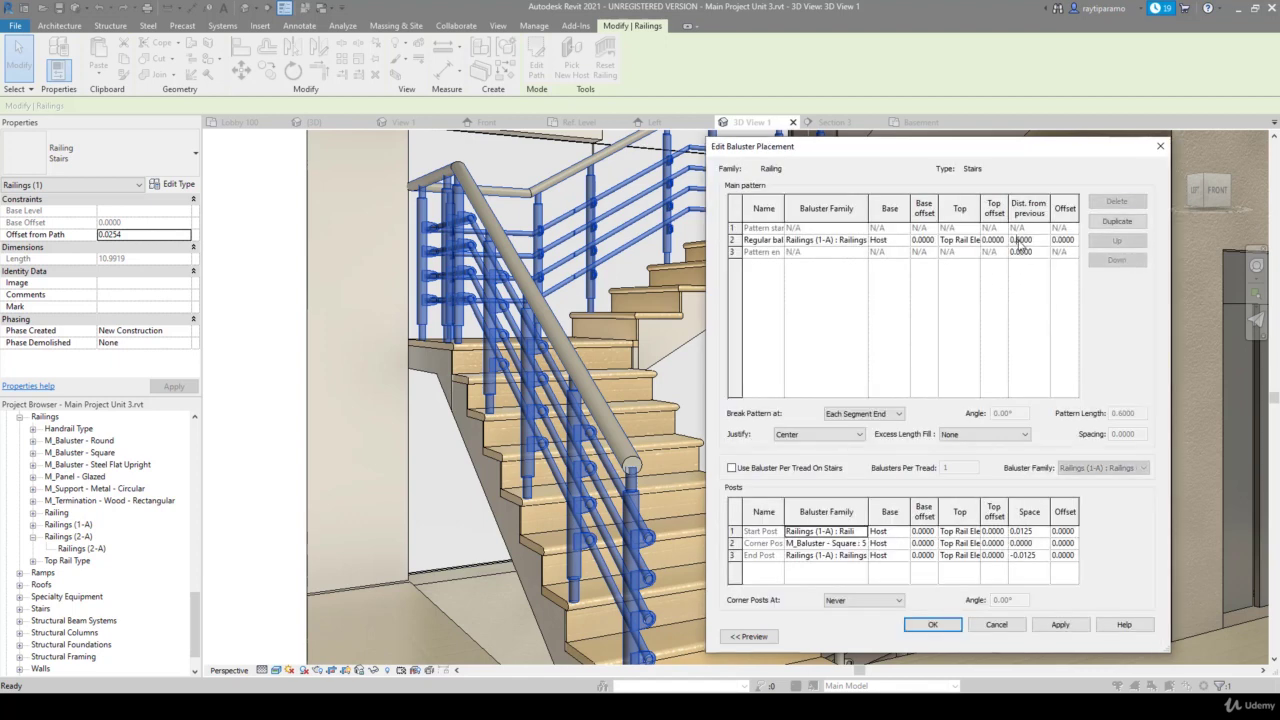
pyautogui.click(1031, 241)
pyautogui.write('45')
pyautogui.click(1064, 625)
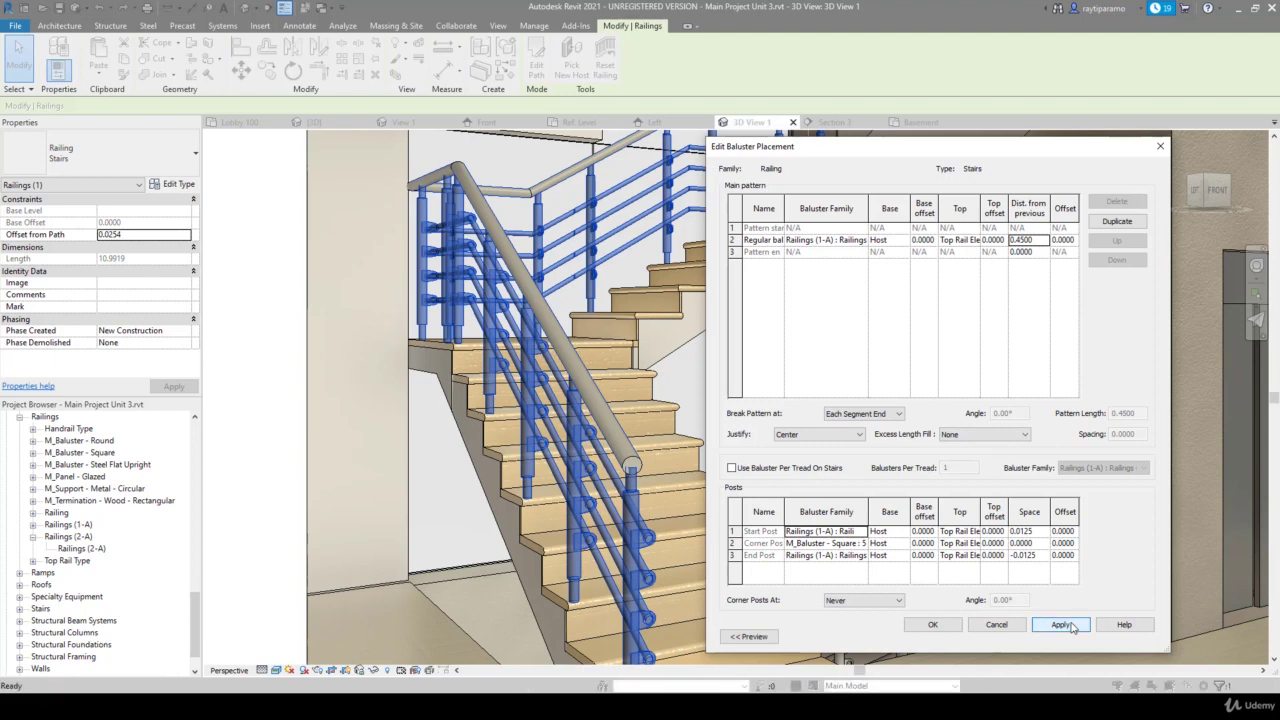
pyautogui.click(932, 624)
pyautogui.click(1117, 638)
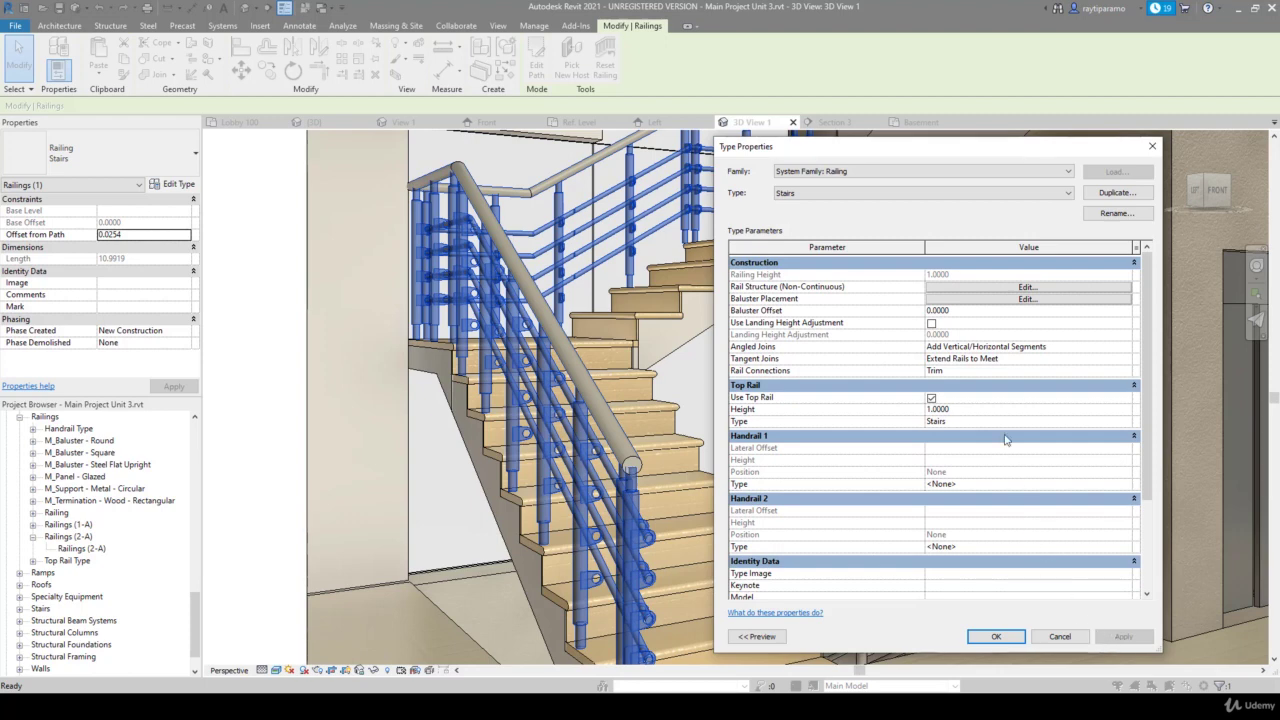
# Set regular baluster spacing to 0.6 and top offset to 0.1, then apply and close Type Properties
pyautogui.click(1028, 299)
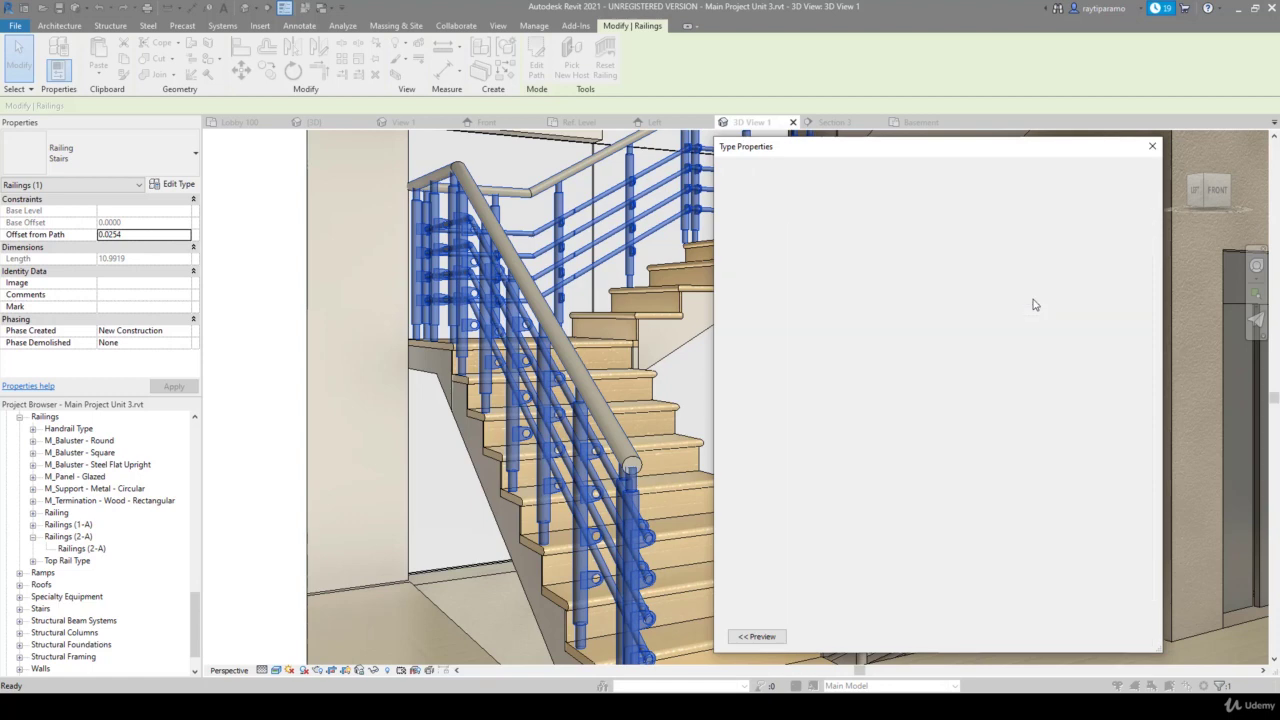
pyautogui.click(1040, 243)
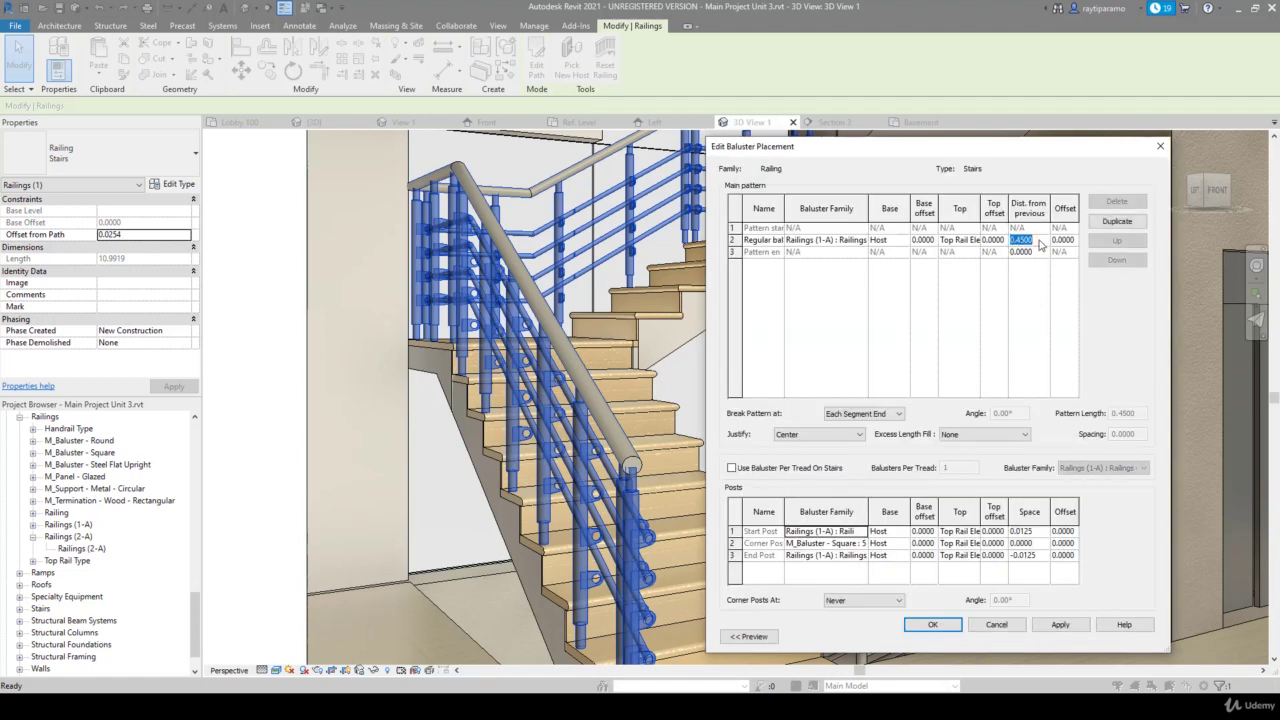
pyautogui.write('0.')
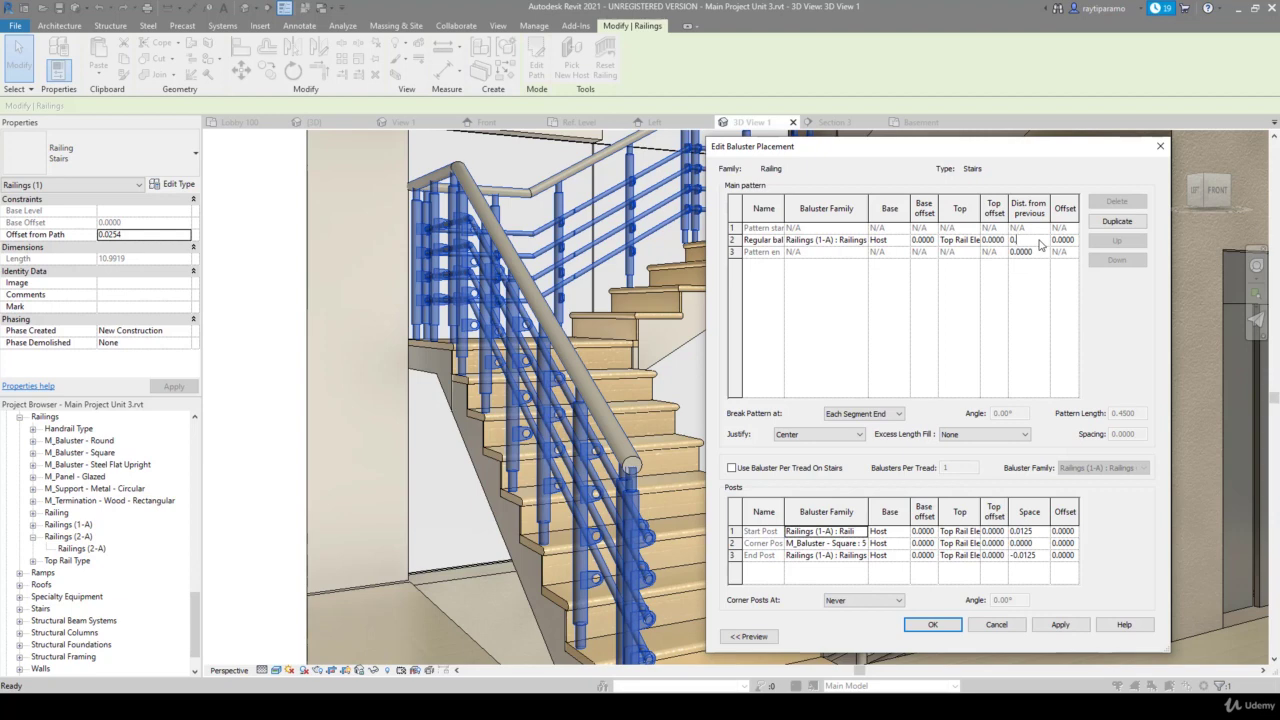
pyautogui.write('6')
pyautogui.click(997, 240)
pyautogui.write('1')
pyautogui.click(1068, 625)
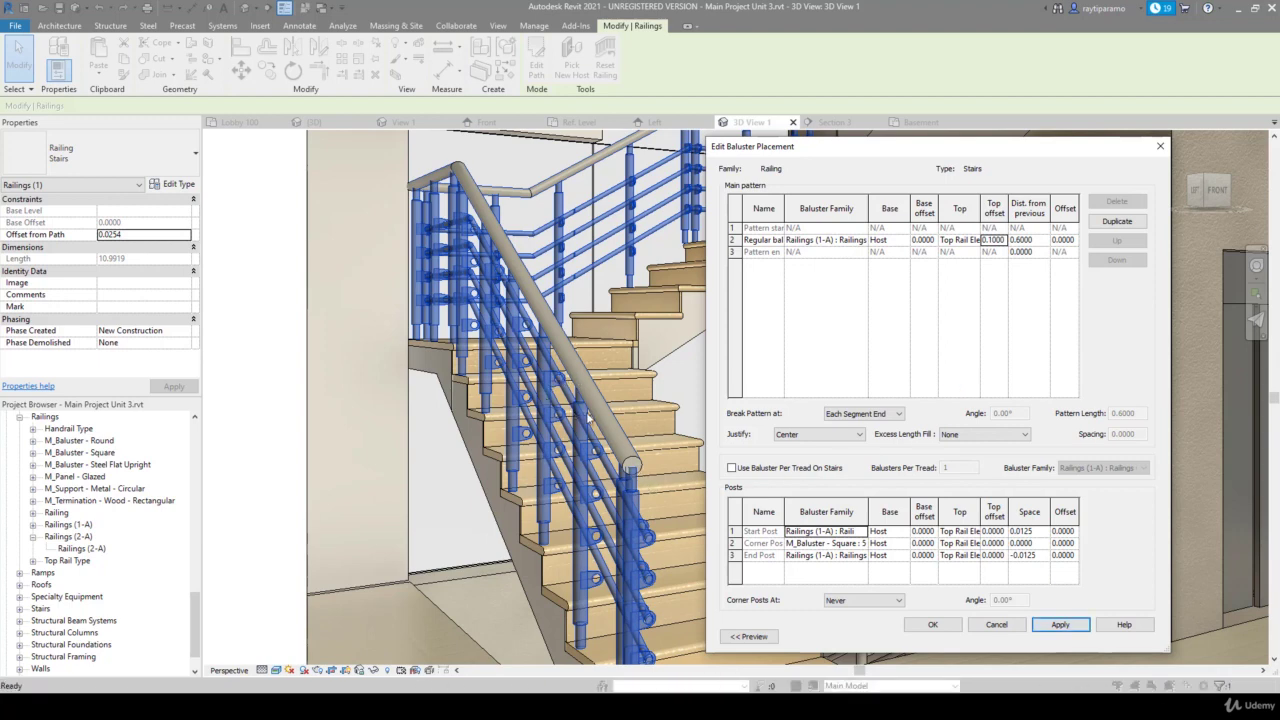
pyautogui.click(932, 624)
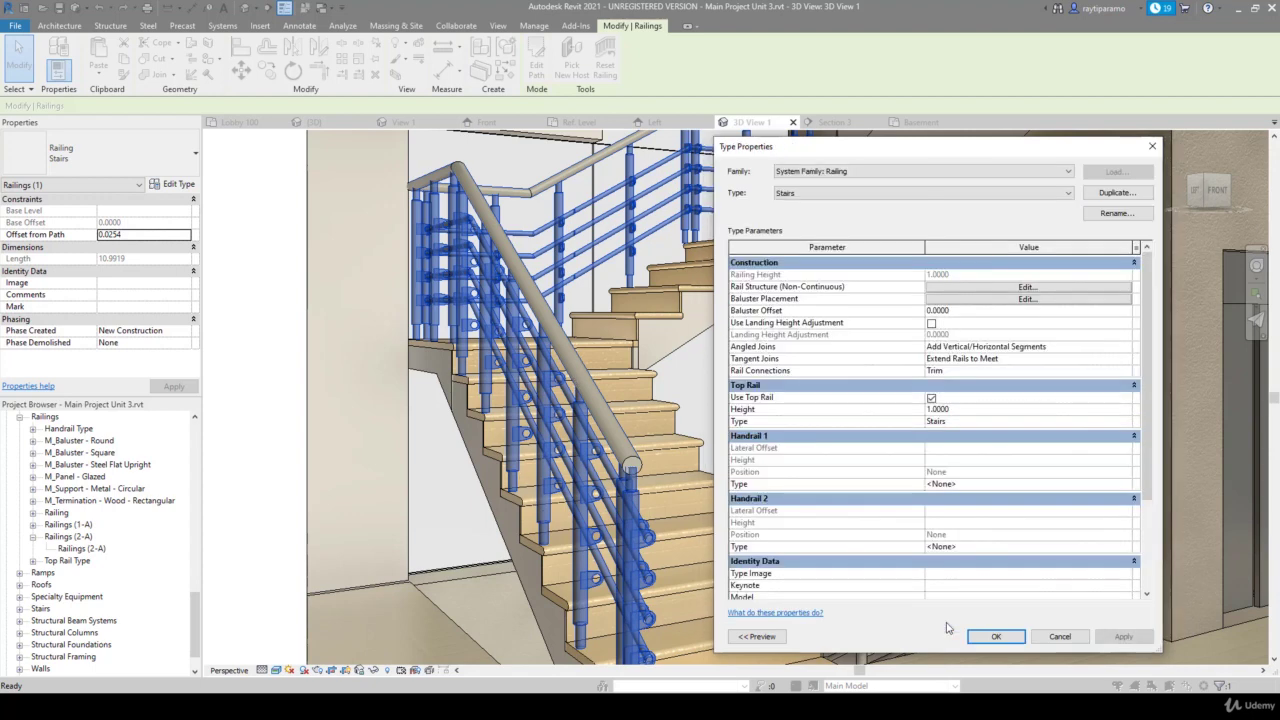
pyautogui.press('Return')
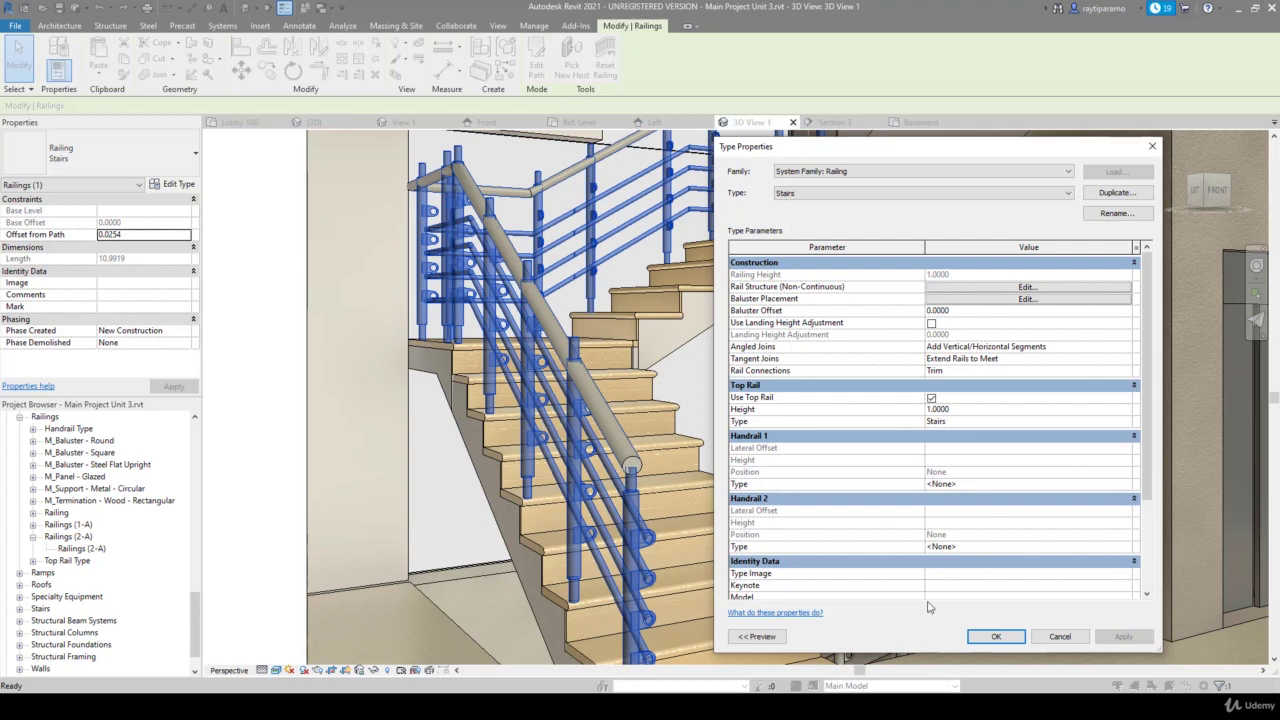
pyautogui.click(1055, 640)
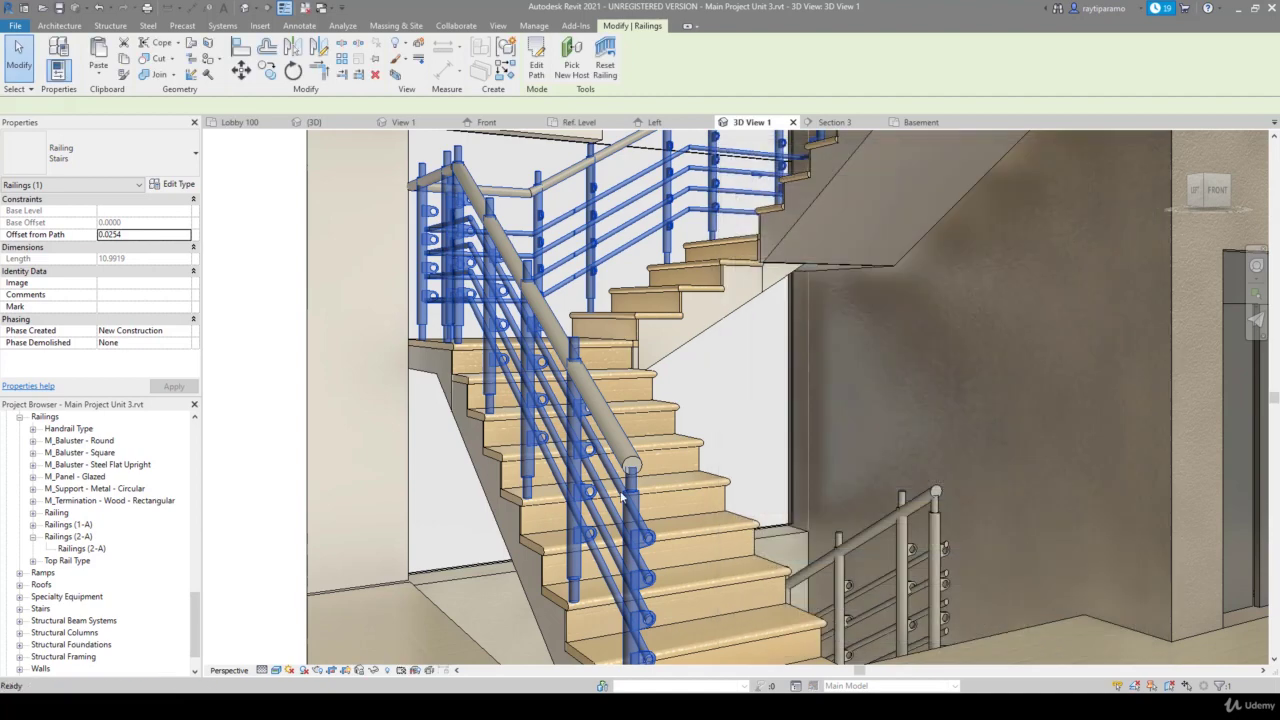
# Deselect, reselect the stair railing, and open its Edit Type properties
pyautogui.press('Escape')
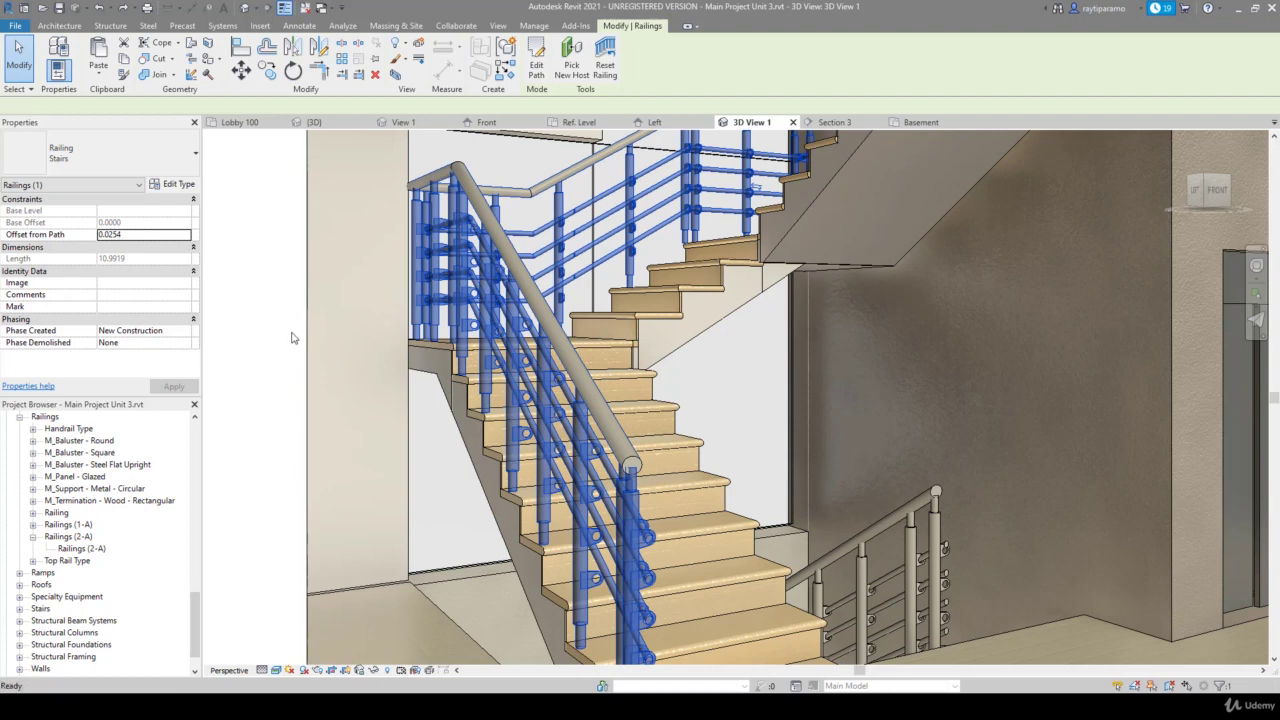
pyautogui.click(272, 352)
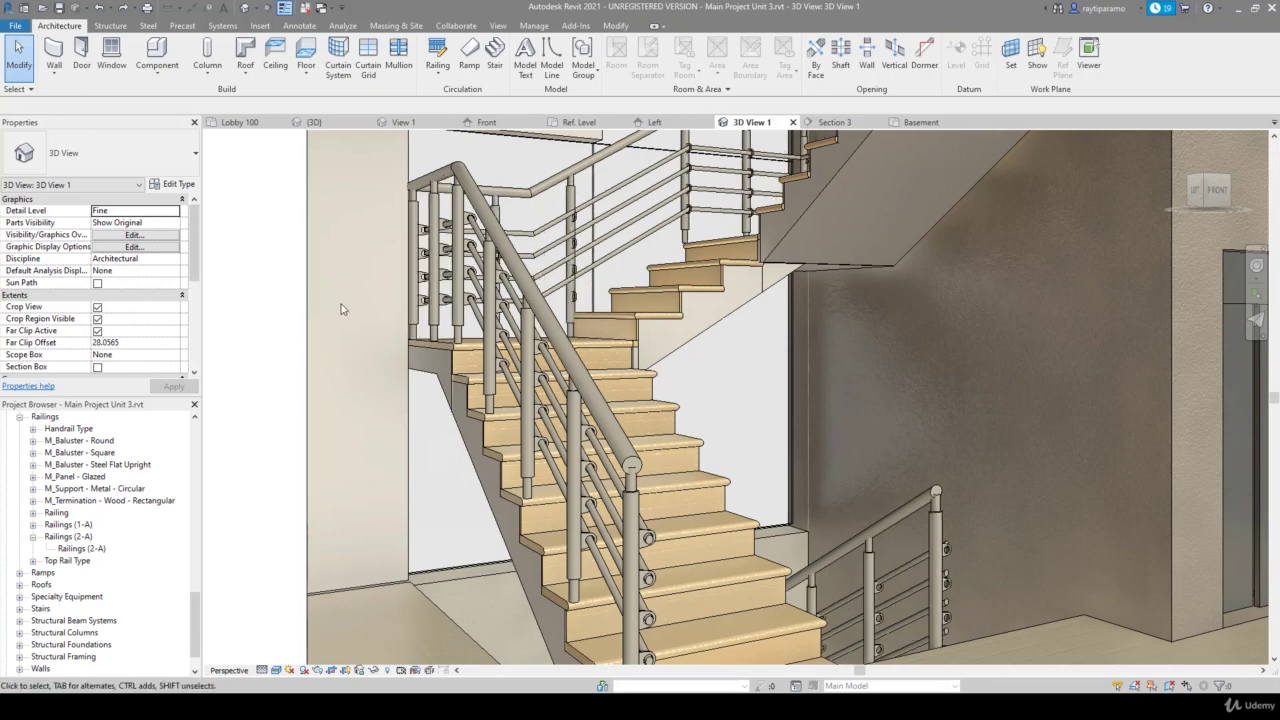
pyautogui.click(527, 281)
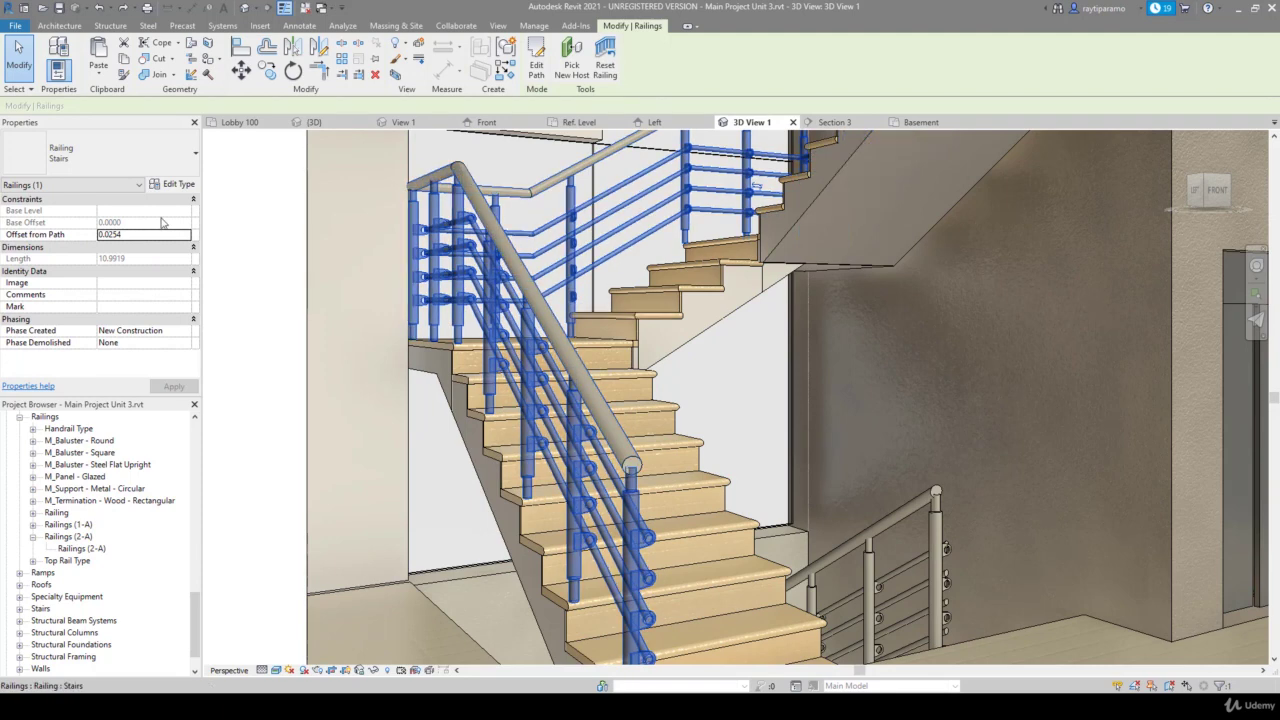
pyautogui.click(178, 184)
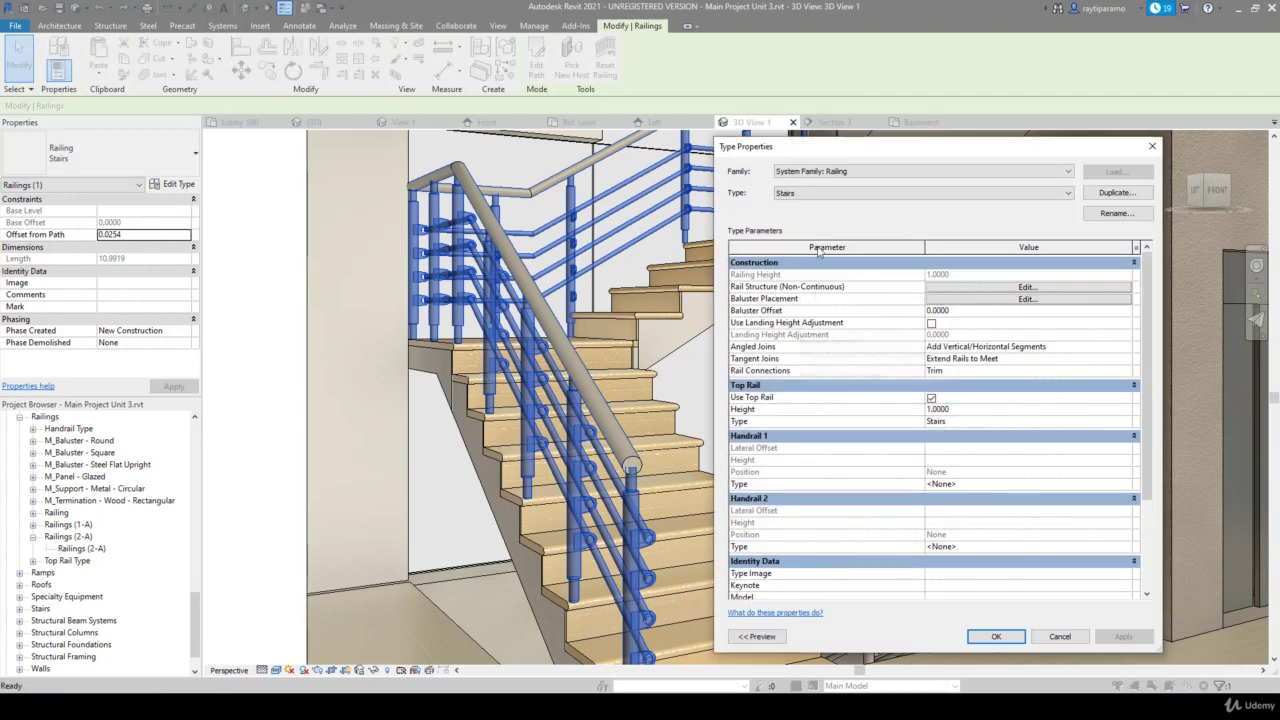
# Give corner posts the Railings (1-A) family, placed at Each Segment End, and apply
pyautogui.click(1011, 300)
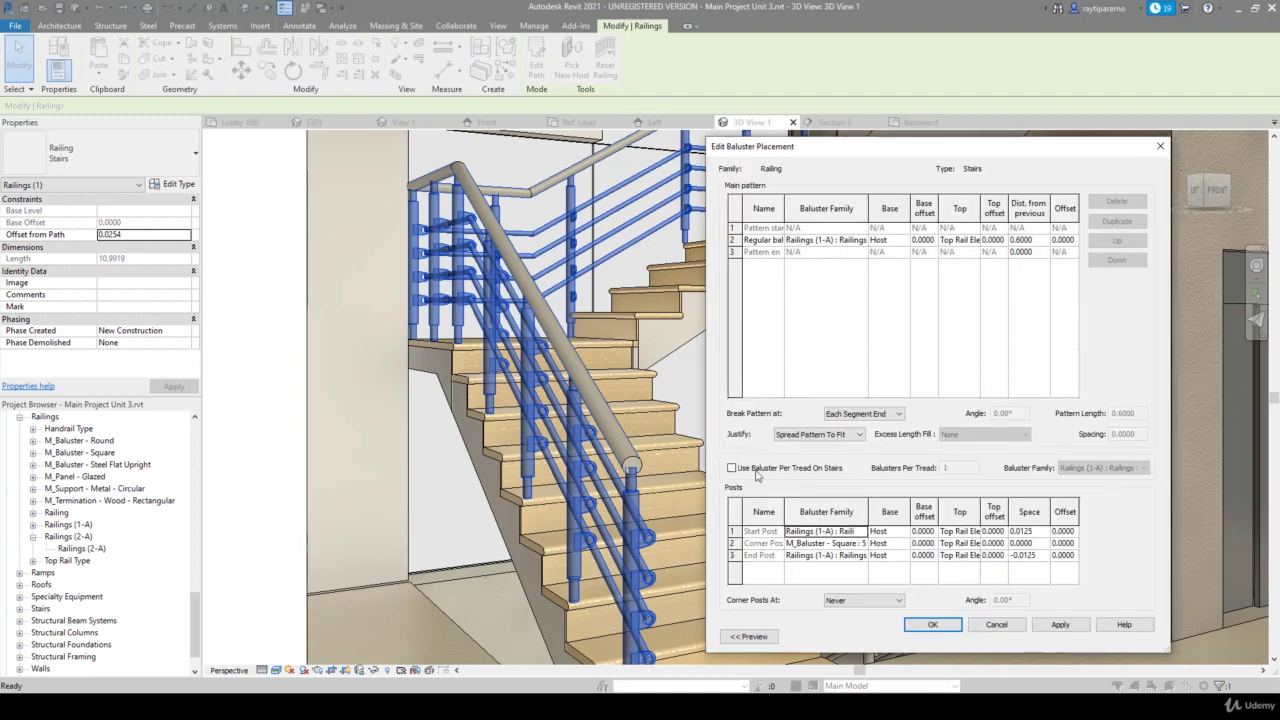
pyautogui.click(835, 543)
pyautogui.click(862, 543)
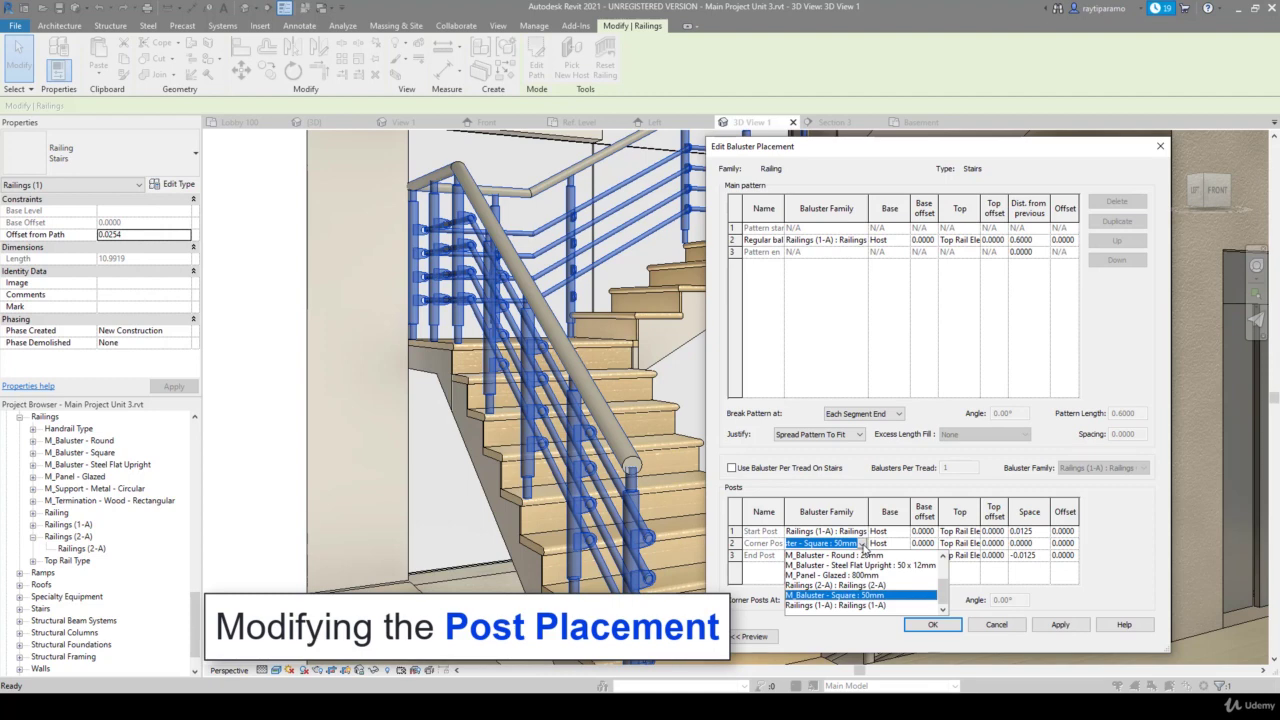
pyautogui.click(855, 605)
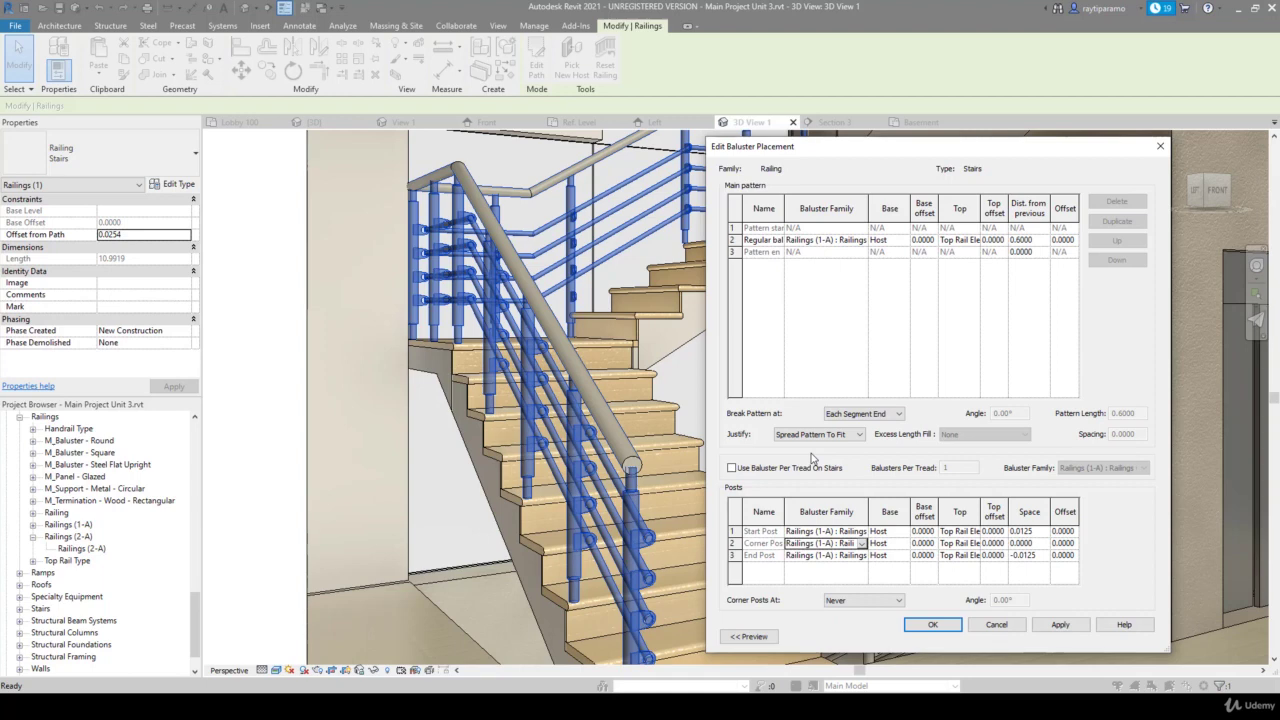
pyautogui.click(866, 607)
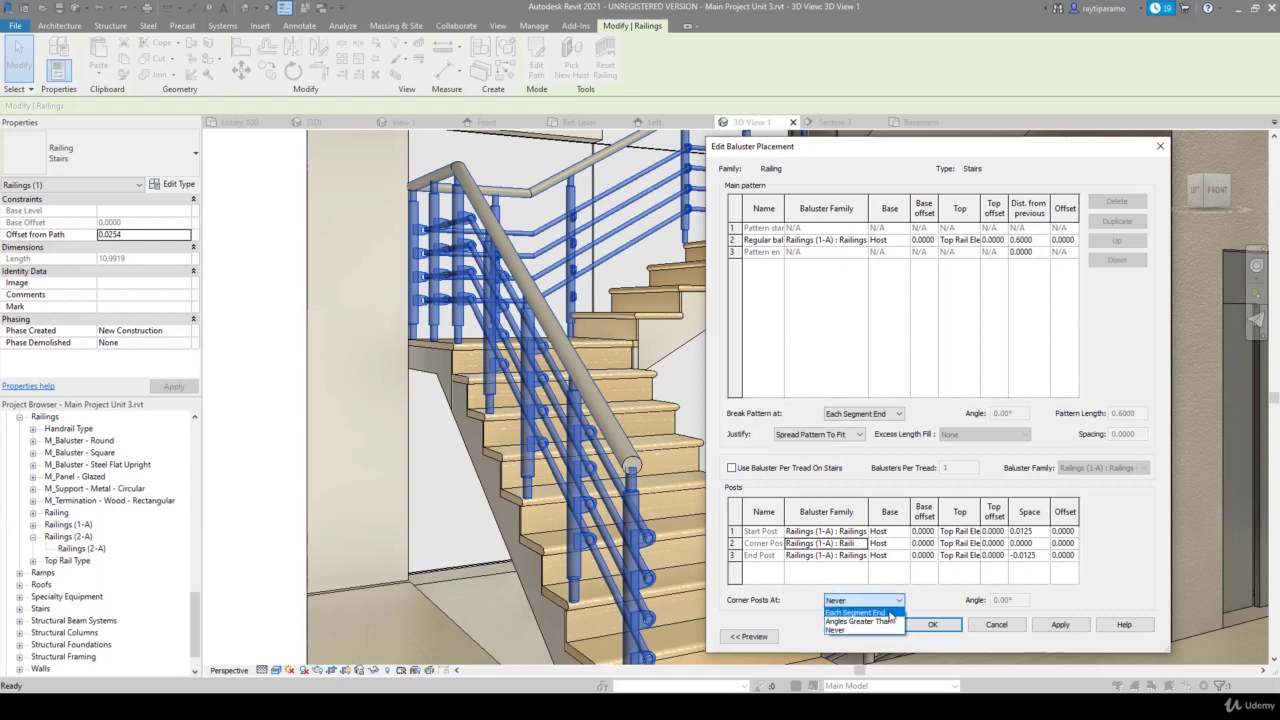
pyautogui.click(889, 612)
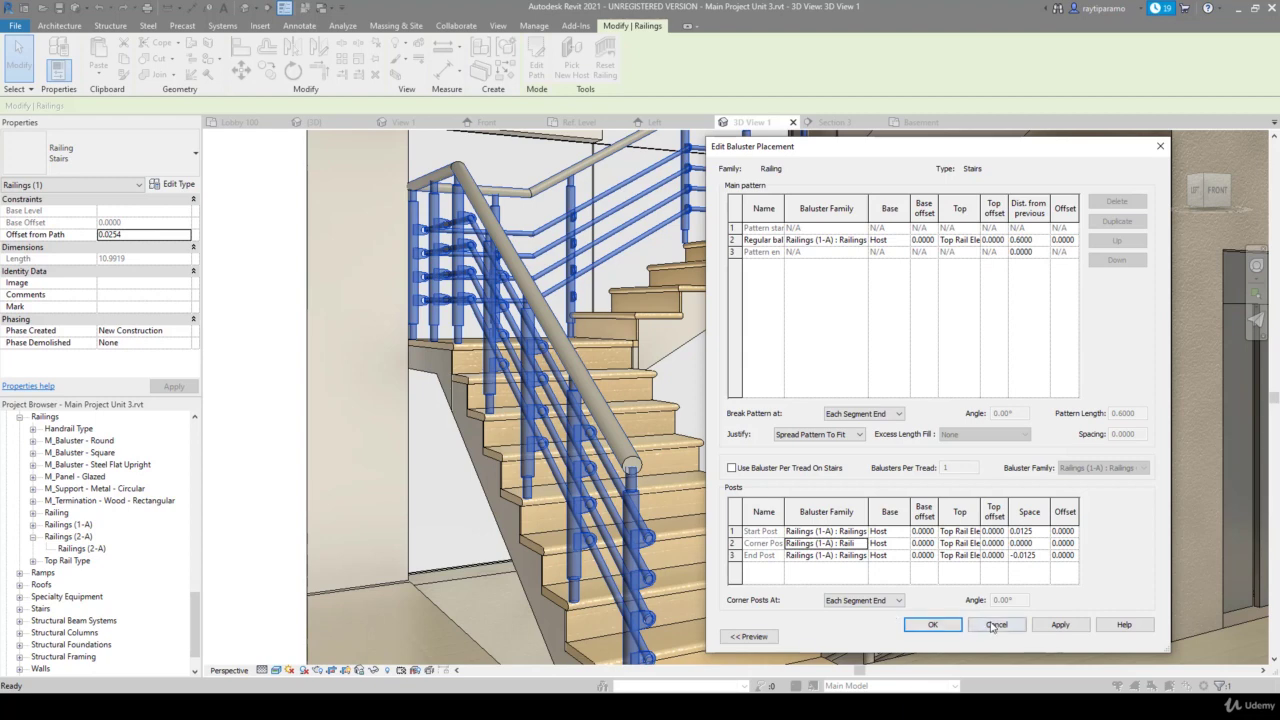
pyautogui.click(1058, 626)
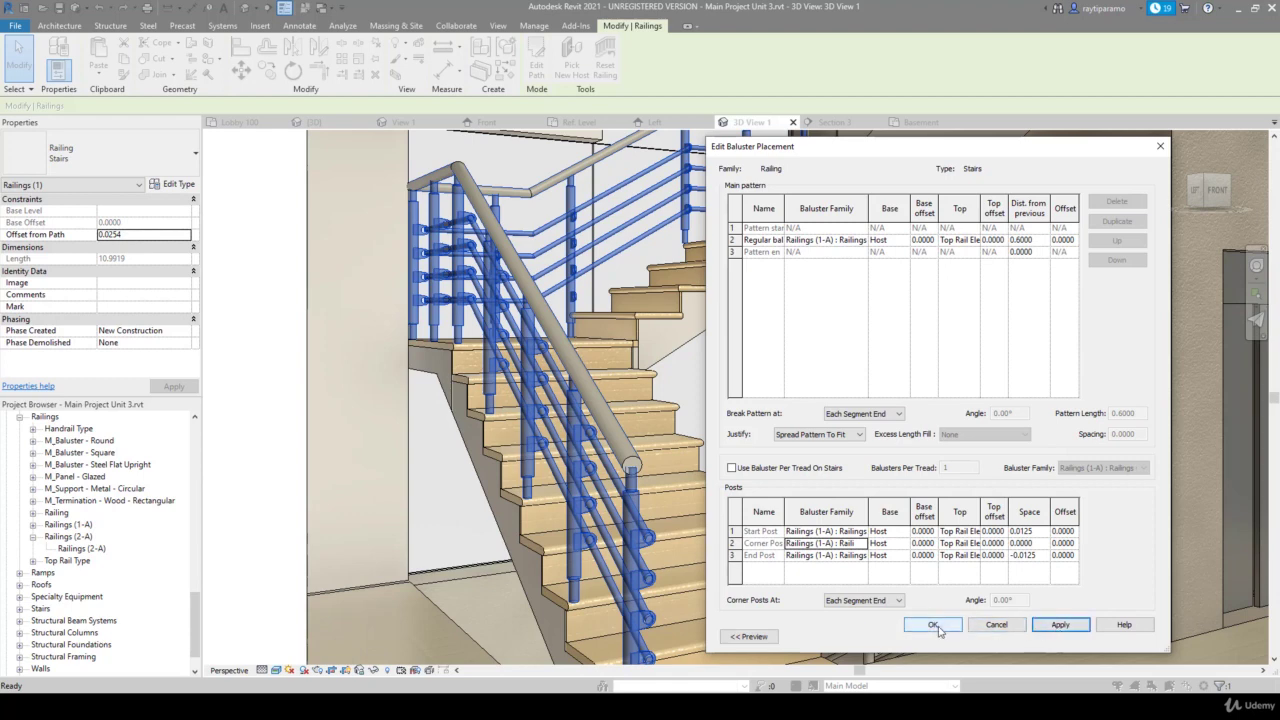
# Preview the baluster layout in 3D, then accept and apply the railing type changes
pyautogui.click(750, 637)
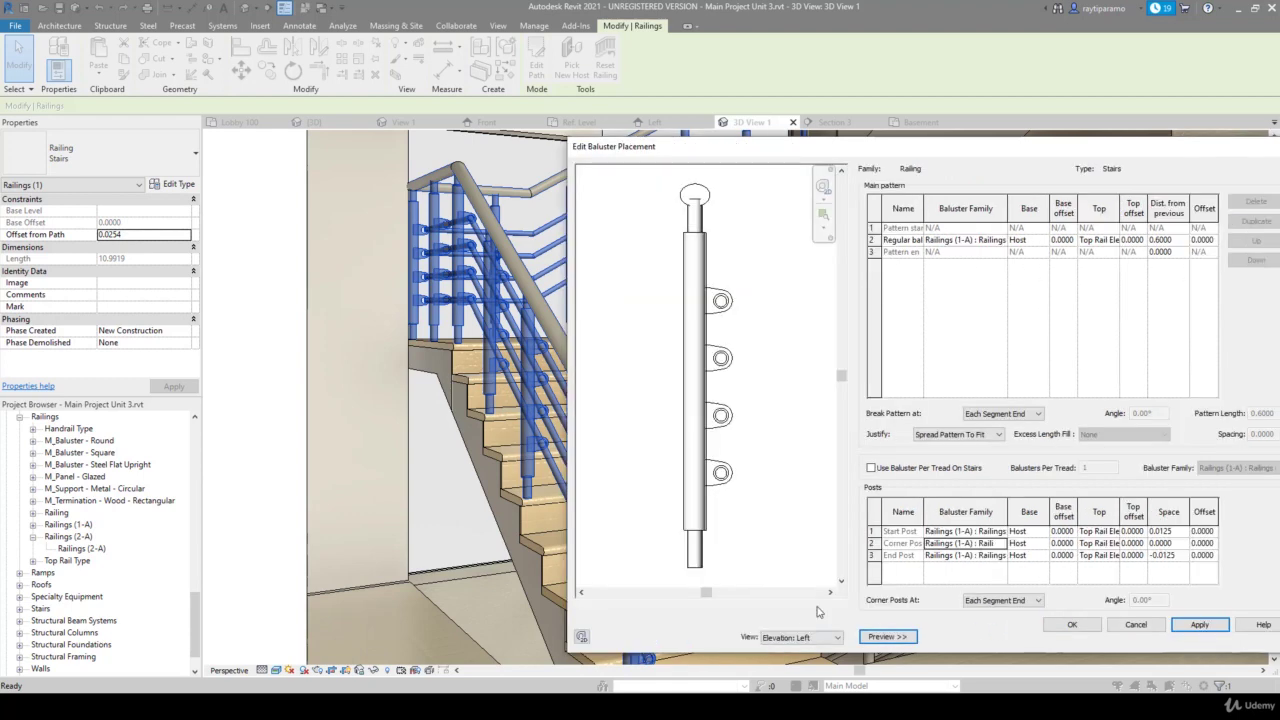
pyautogui.click(837, 638)
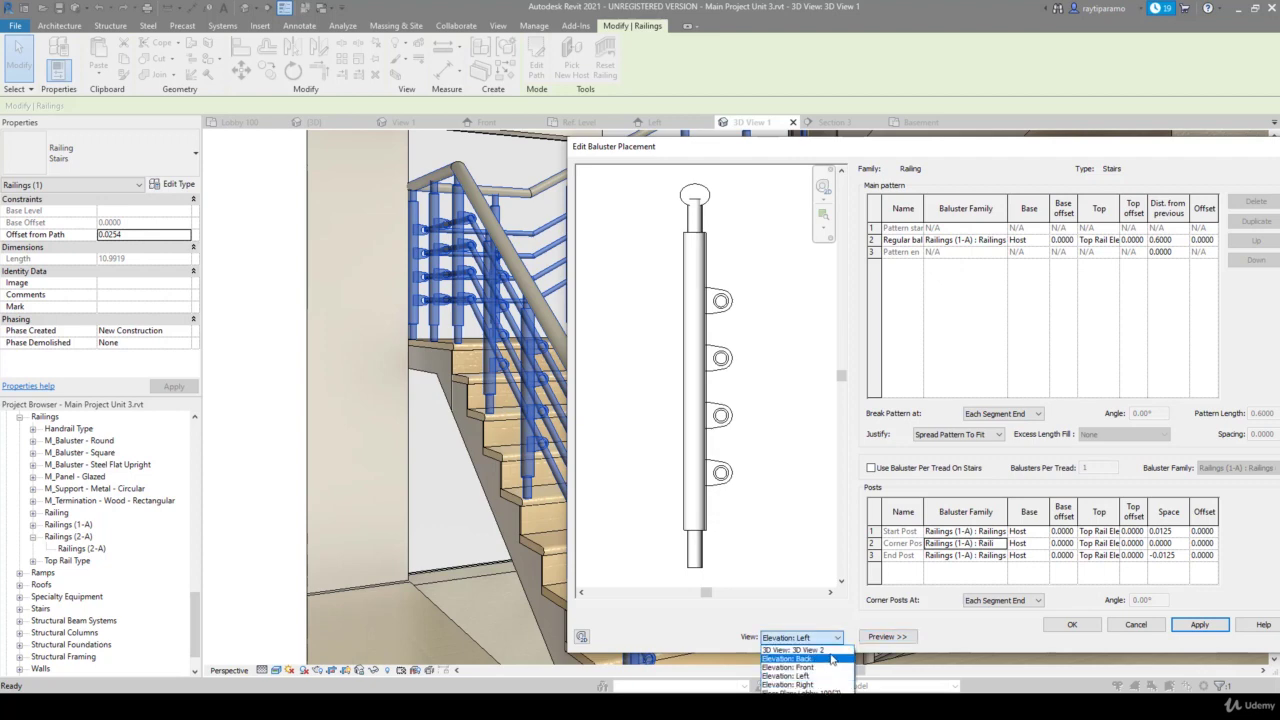
pyautogui.click(830, 651)
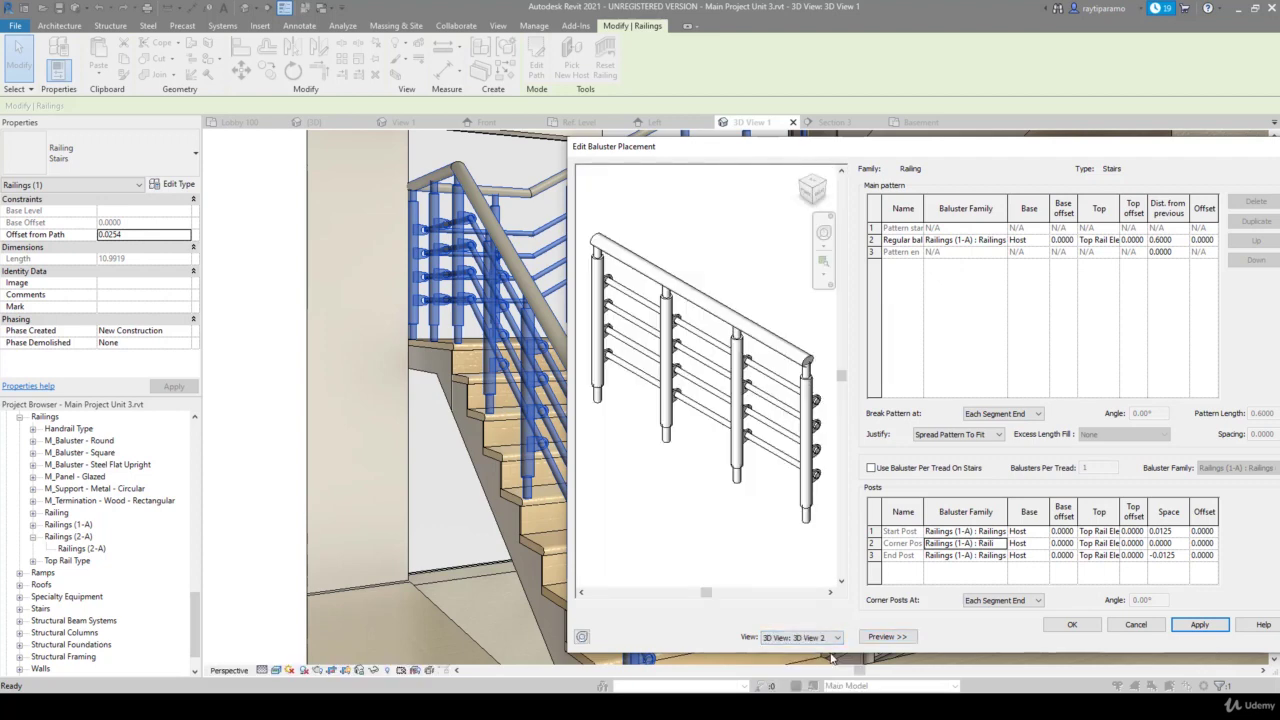
pyautogui.click(837, 638)
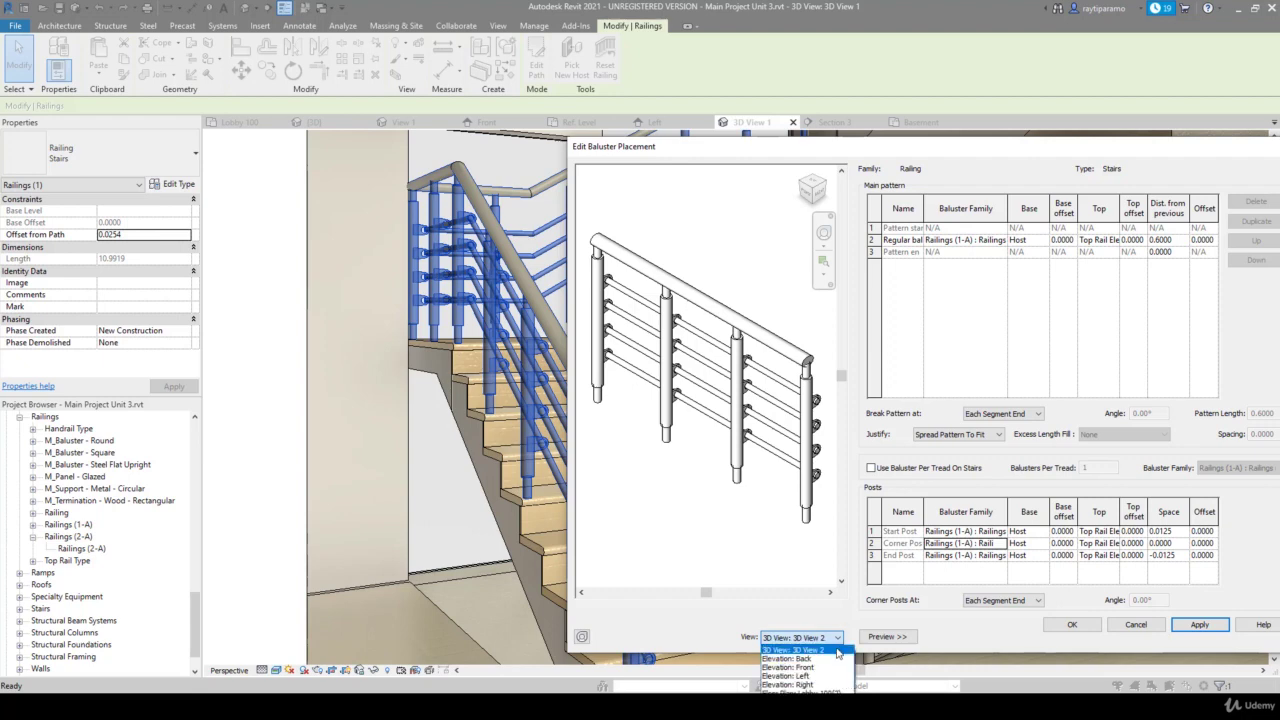
pyautogui.click(805, 693)
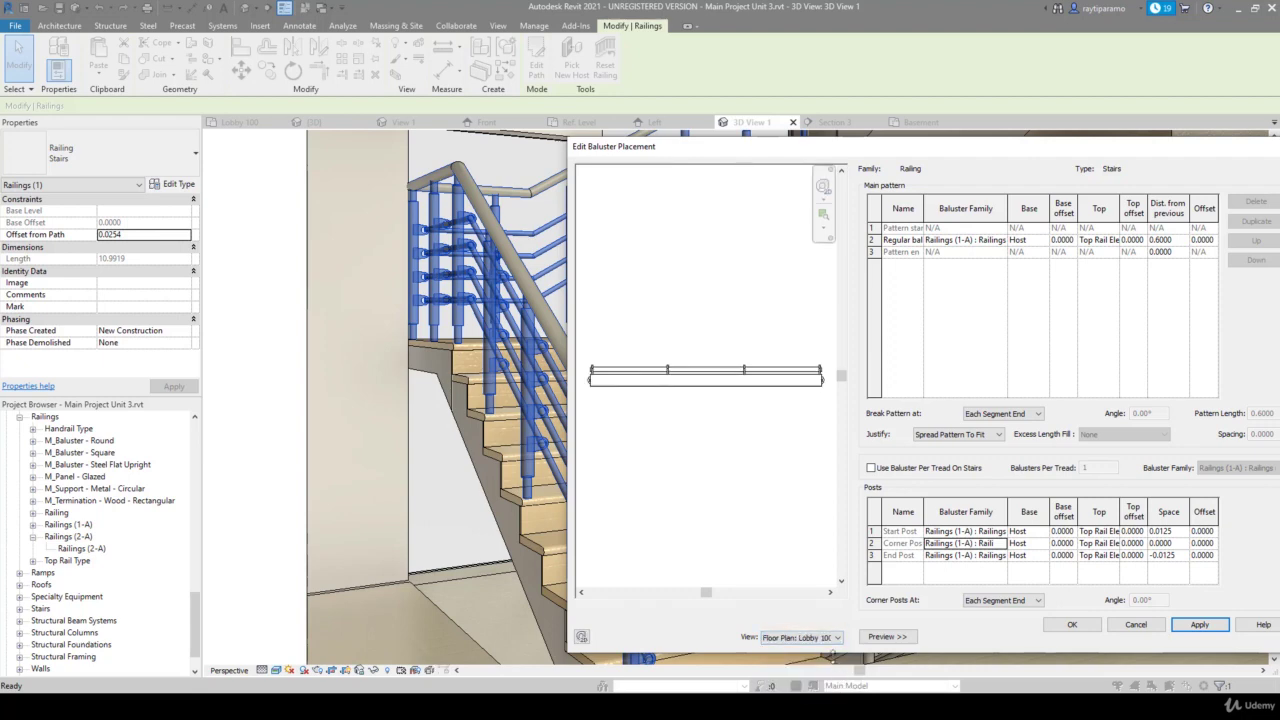
pyautogui.click(839, 640)
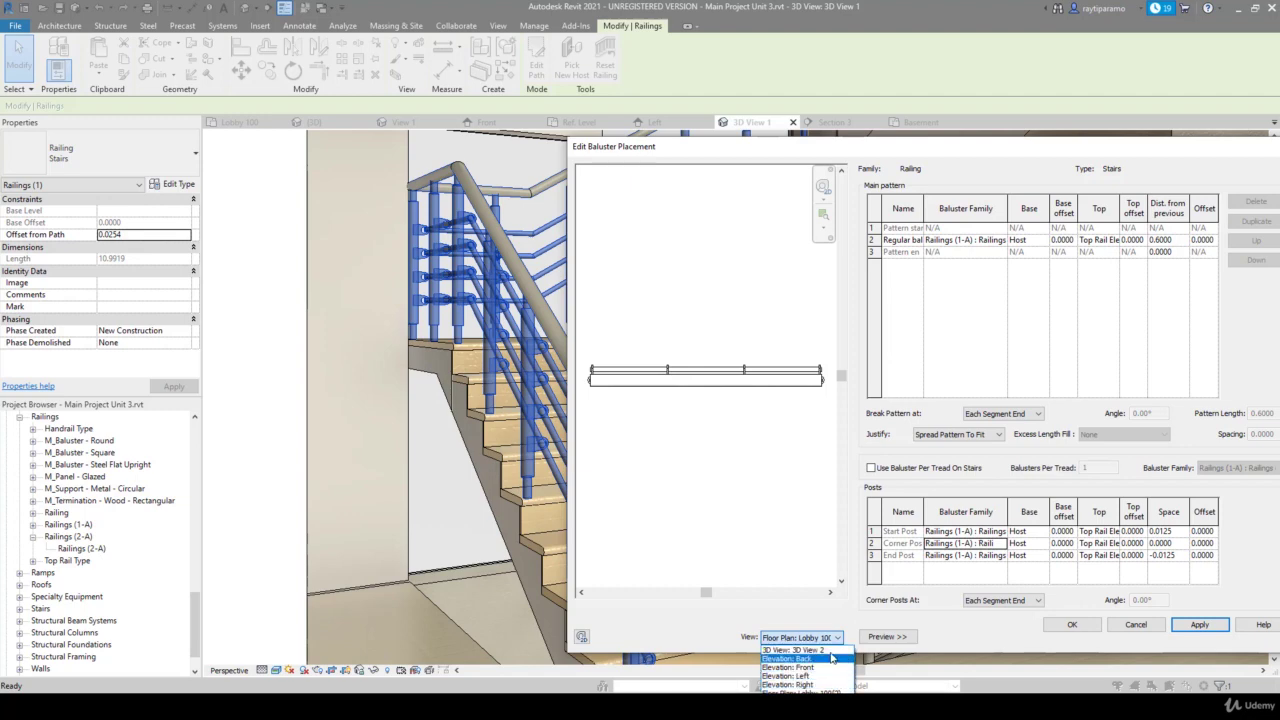
pyautogui.click(825, 650)
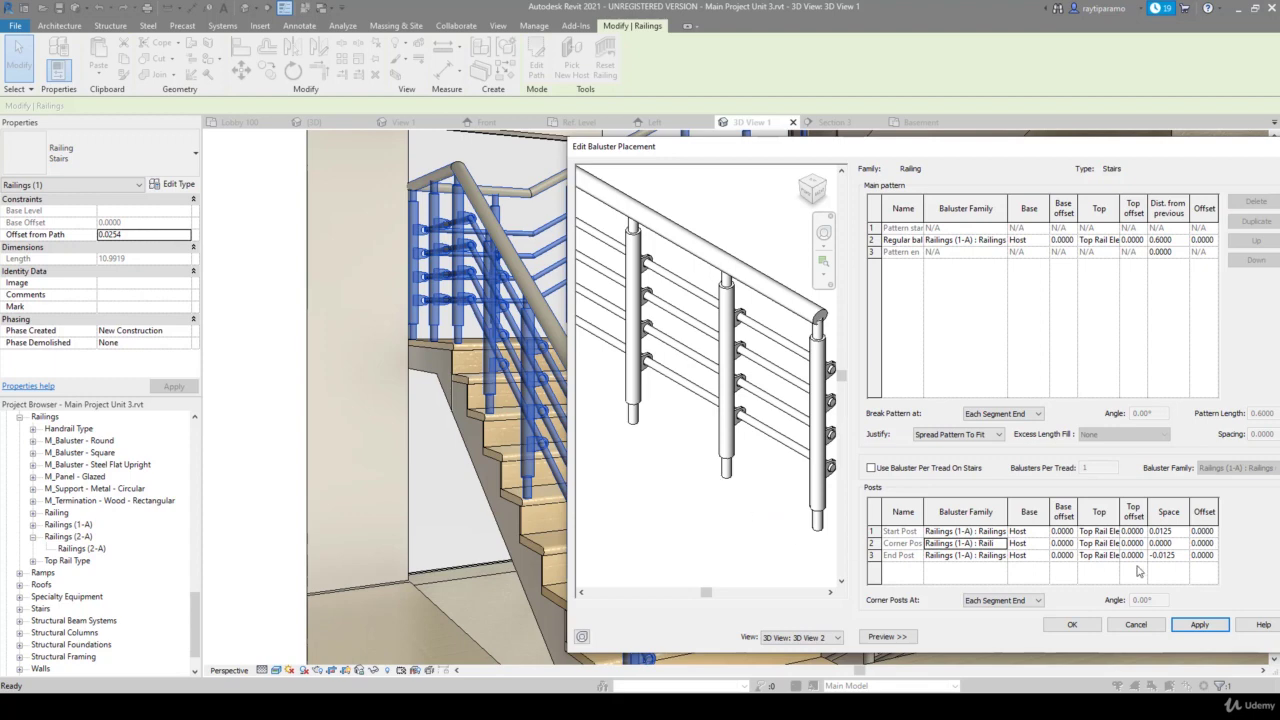
pyautogui.click(1071, 624)
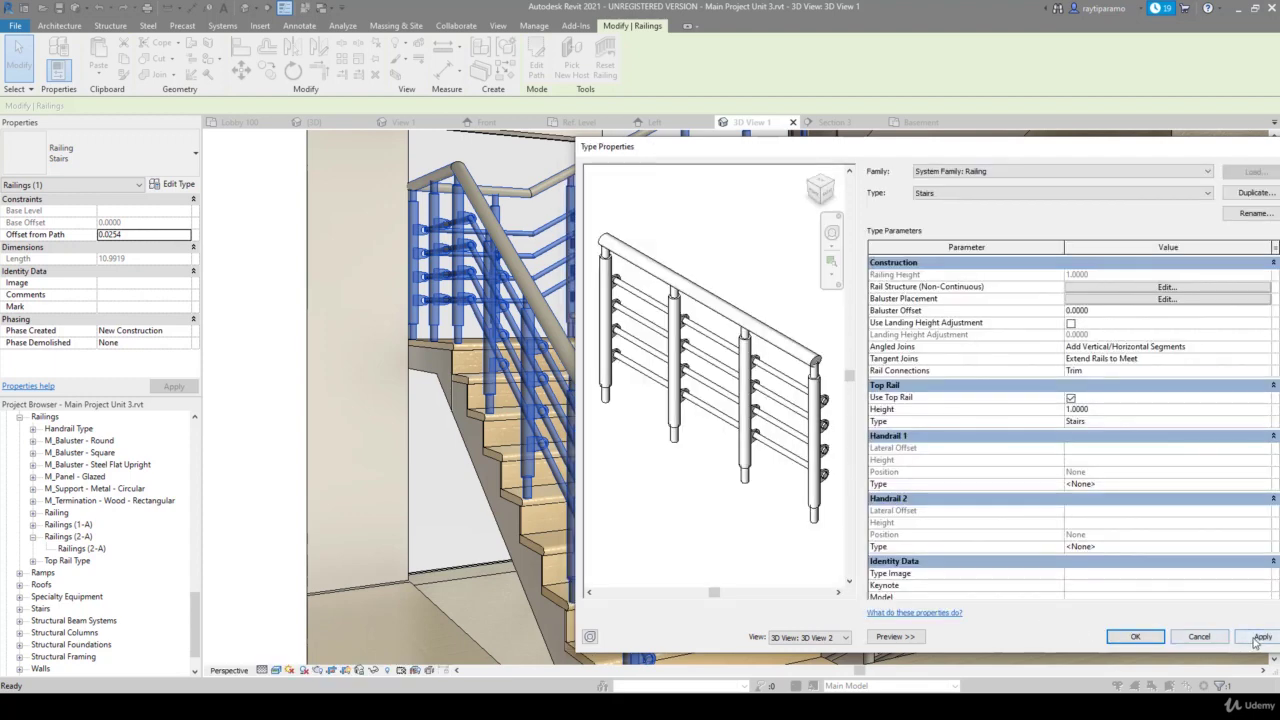
pyautogui.click(1257, 637)
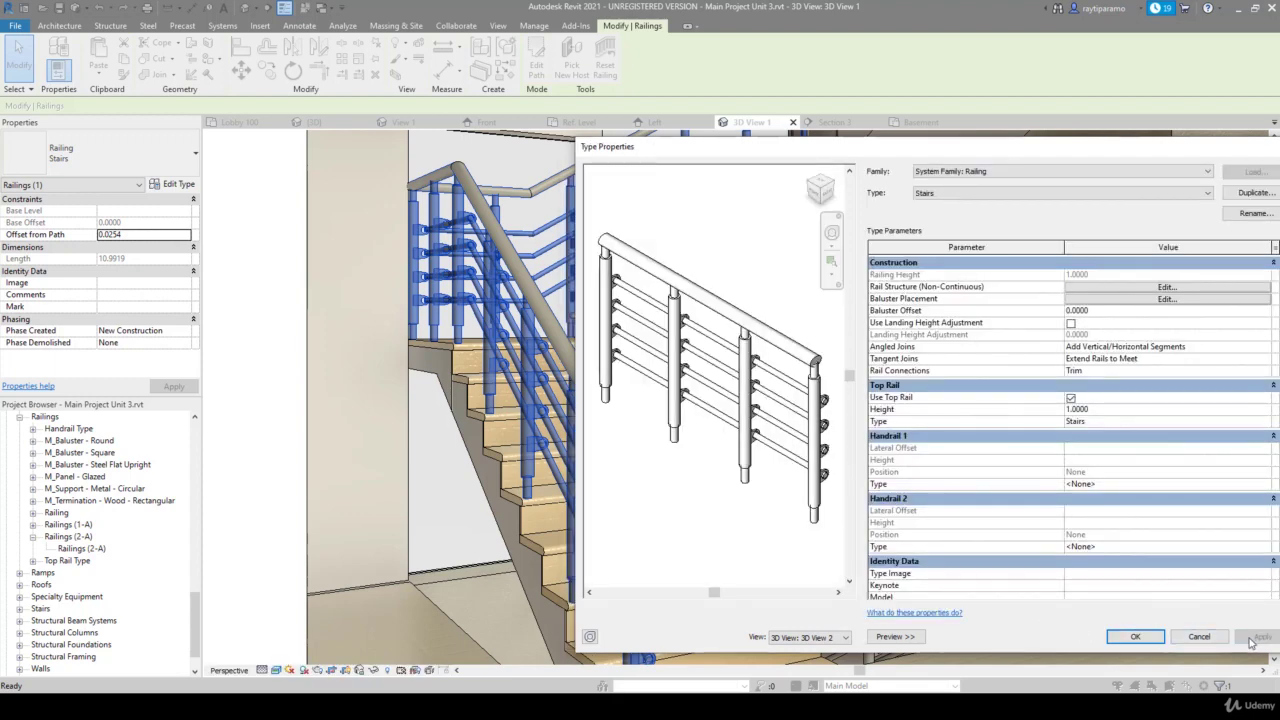
pyautogui.click(1135, 637)
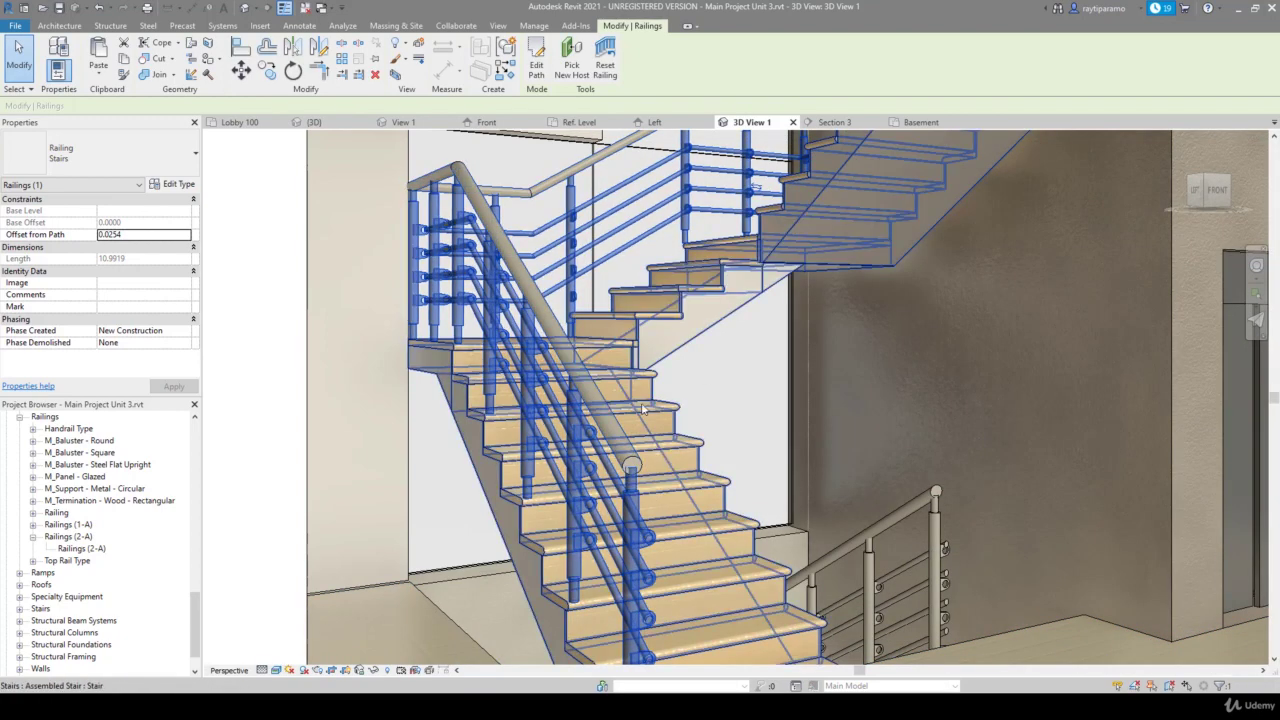
# Switch to the Lobby 100 floor plan
pyautogui.scroll(2, 699, 175)
pyautogui.scroll(3, 699, 175)
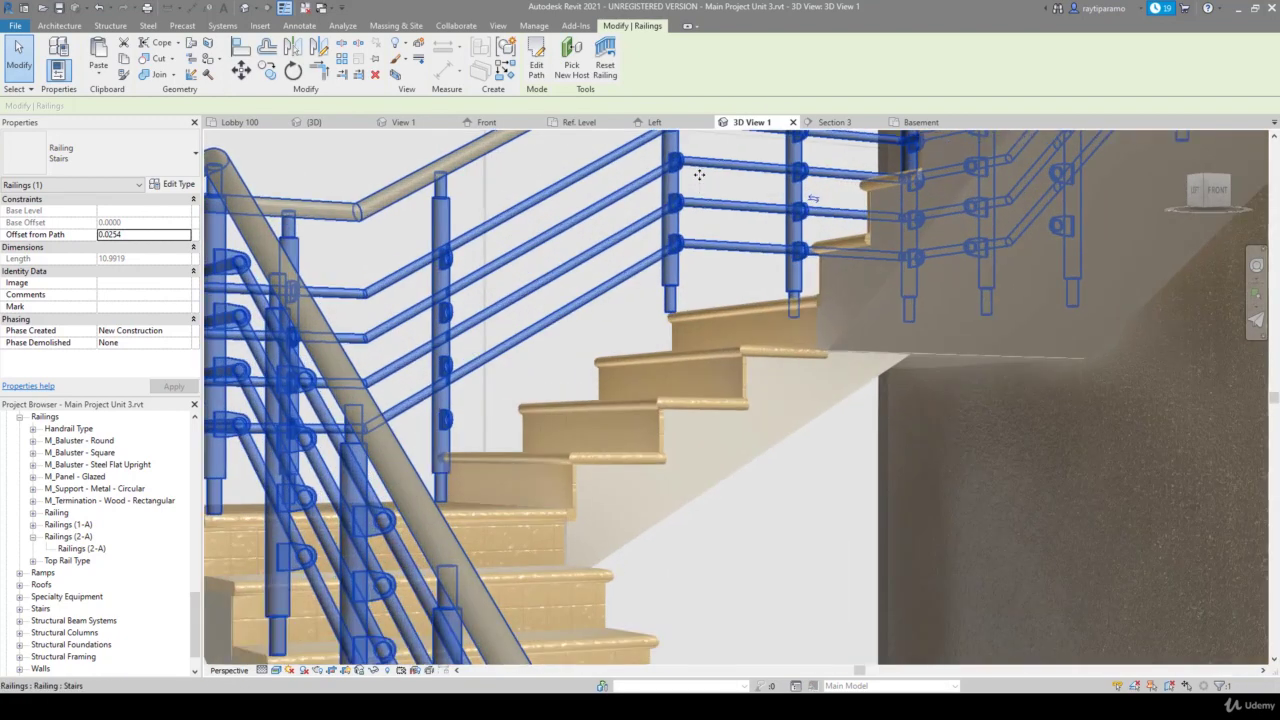
pyautogui.scroll(3, 699, 175)
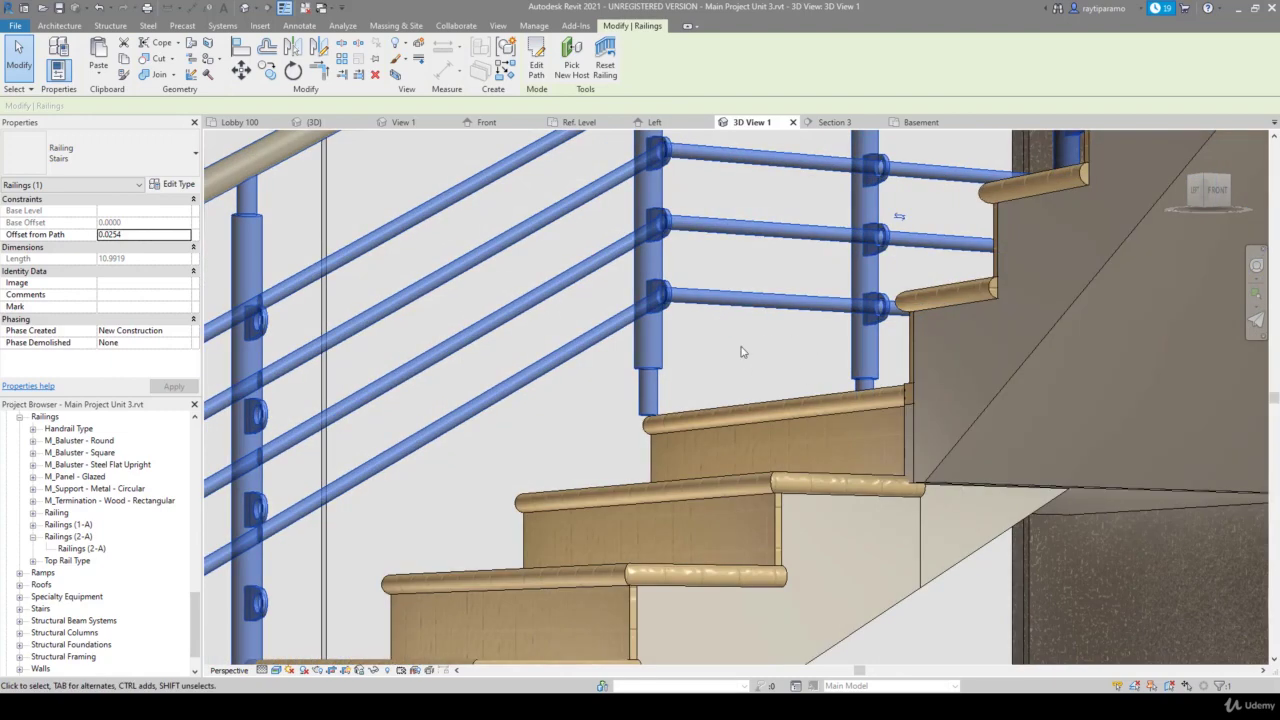
pyautogui.scroll(-3, 741, 352)
pyautogui.scroll(-3, 741, 352)
pyautogui.scroll(-1, 741, 352)
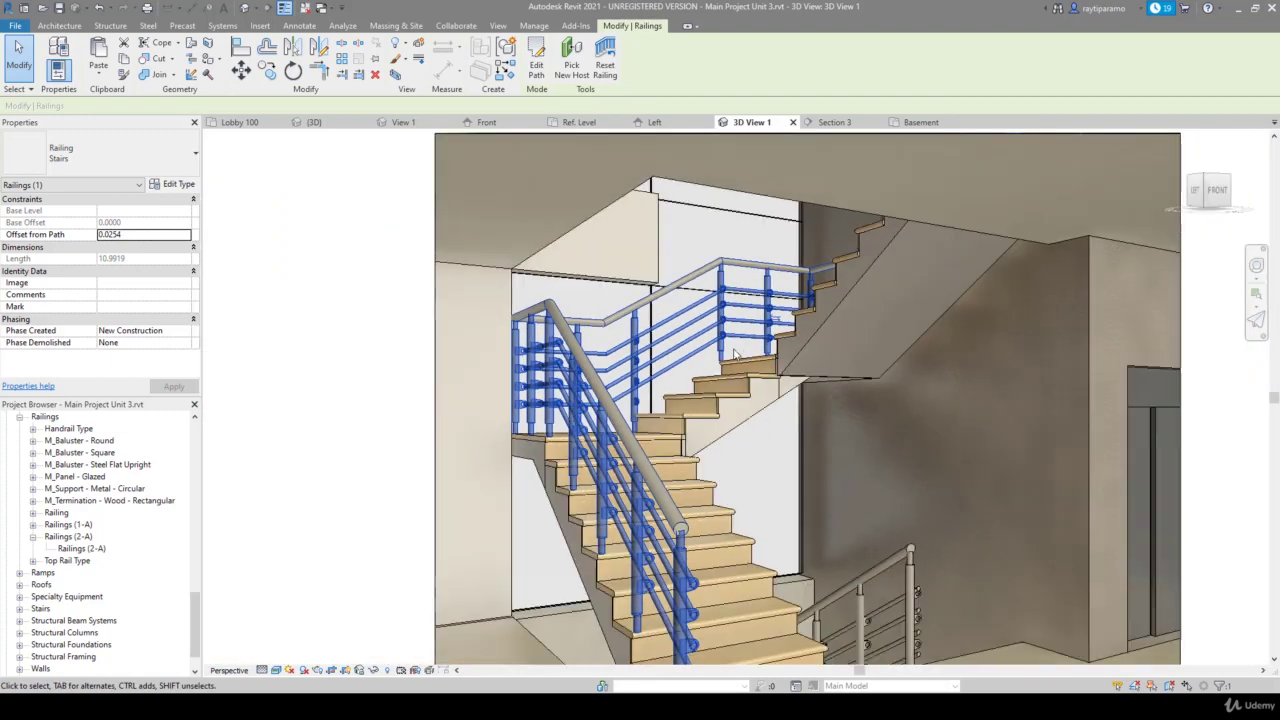
pyautogui.click(240, 122)
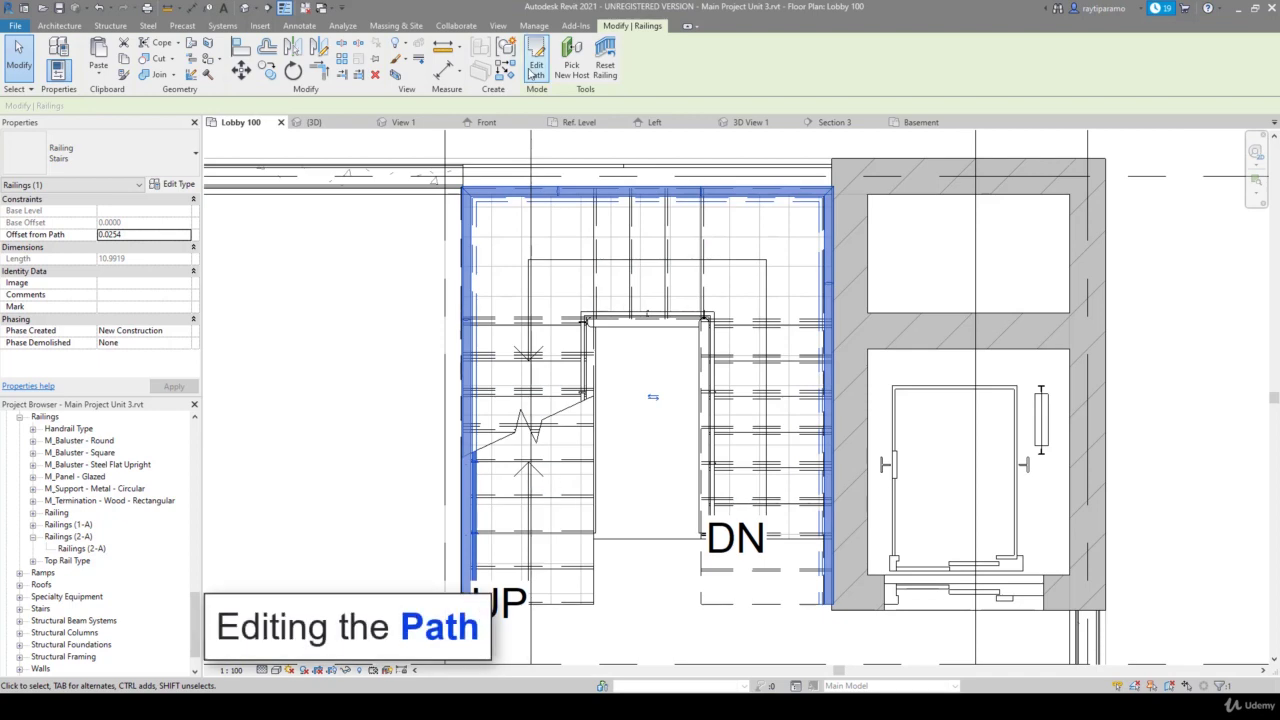
# Edit the railing path and draw a short vertical line at its end near UP
pyautogui.click(536, 68)
pyautogui.scroll(3, 463, 605)
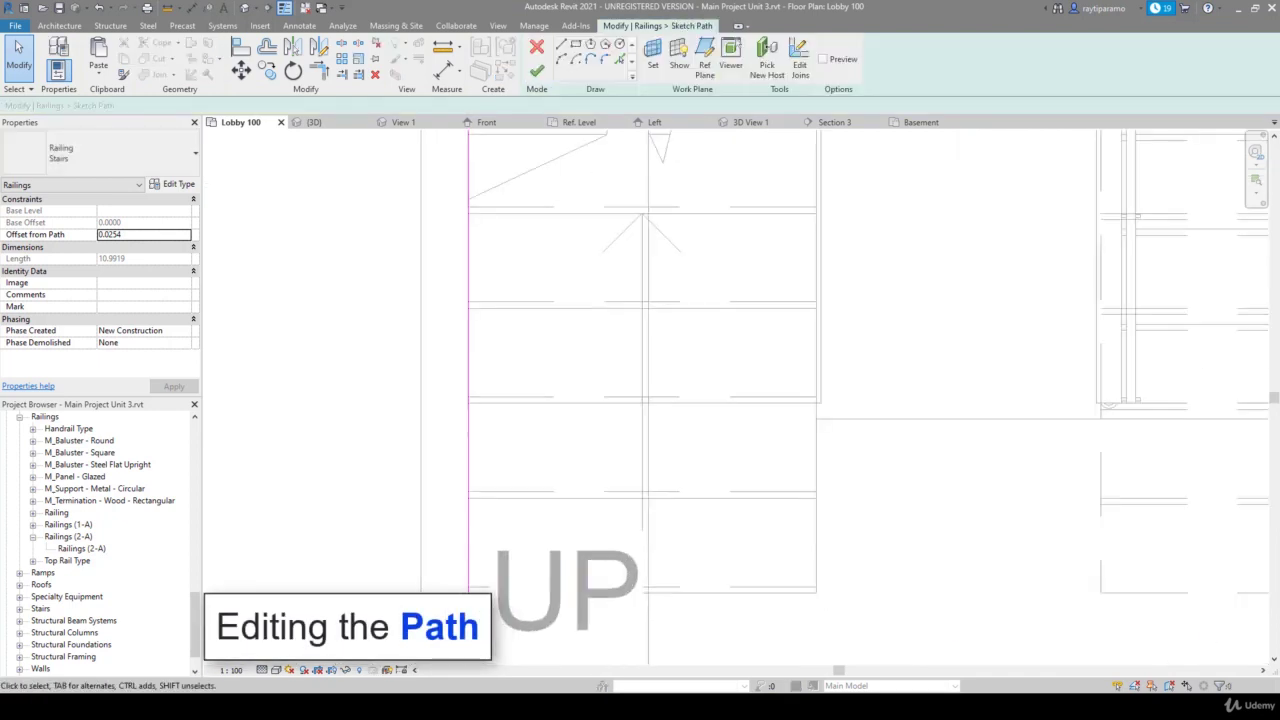
pyautogui.scroll(3, 463, 605)
pyautogui.click(468, 573)
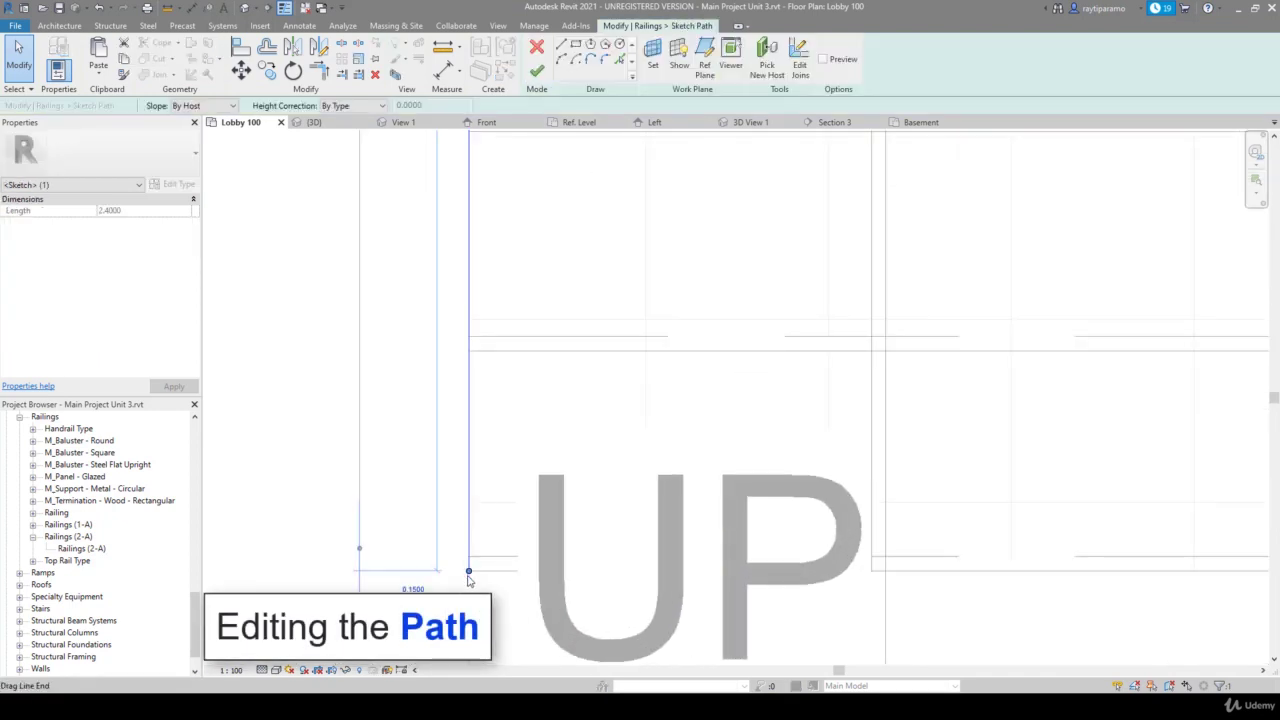
pyautogui.click(561, 46)
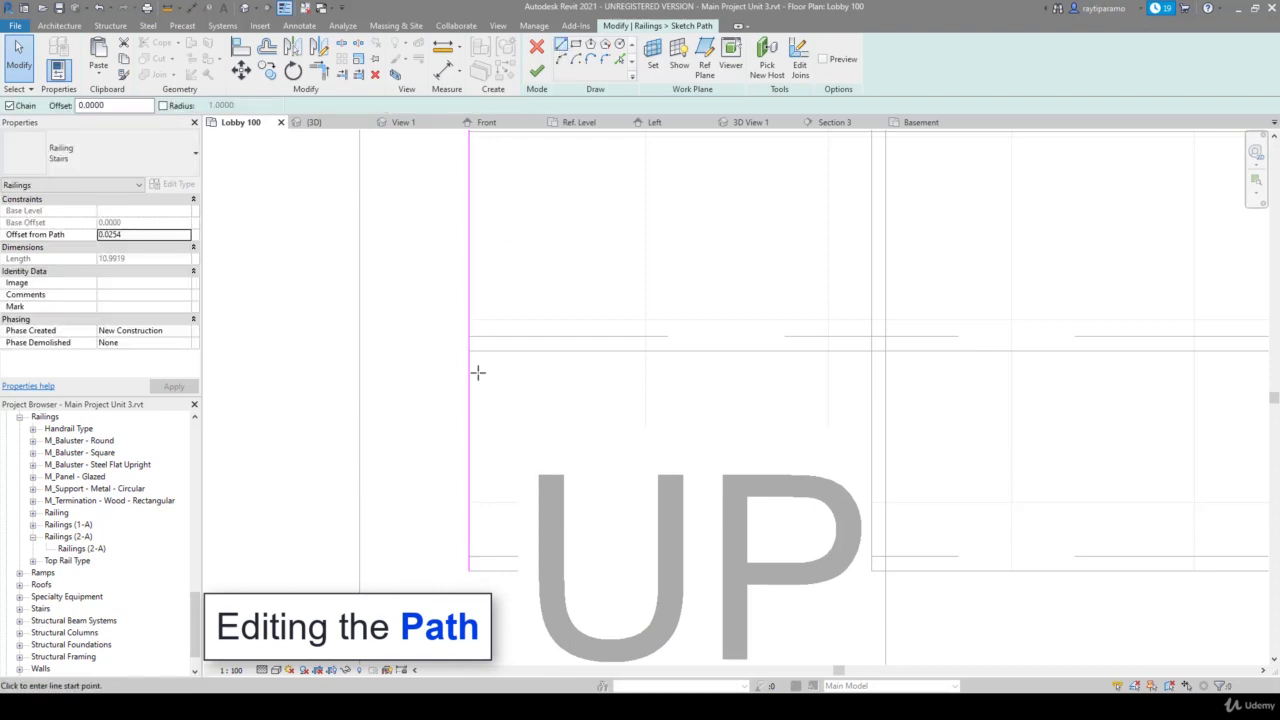
pyautogui.click(468, 570)
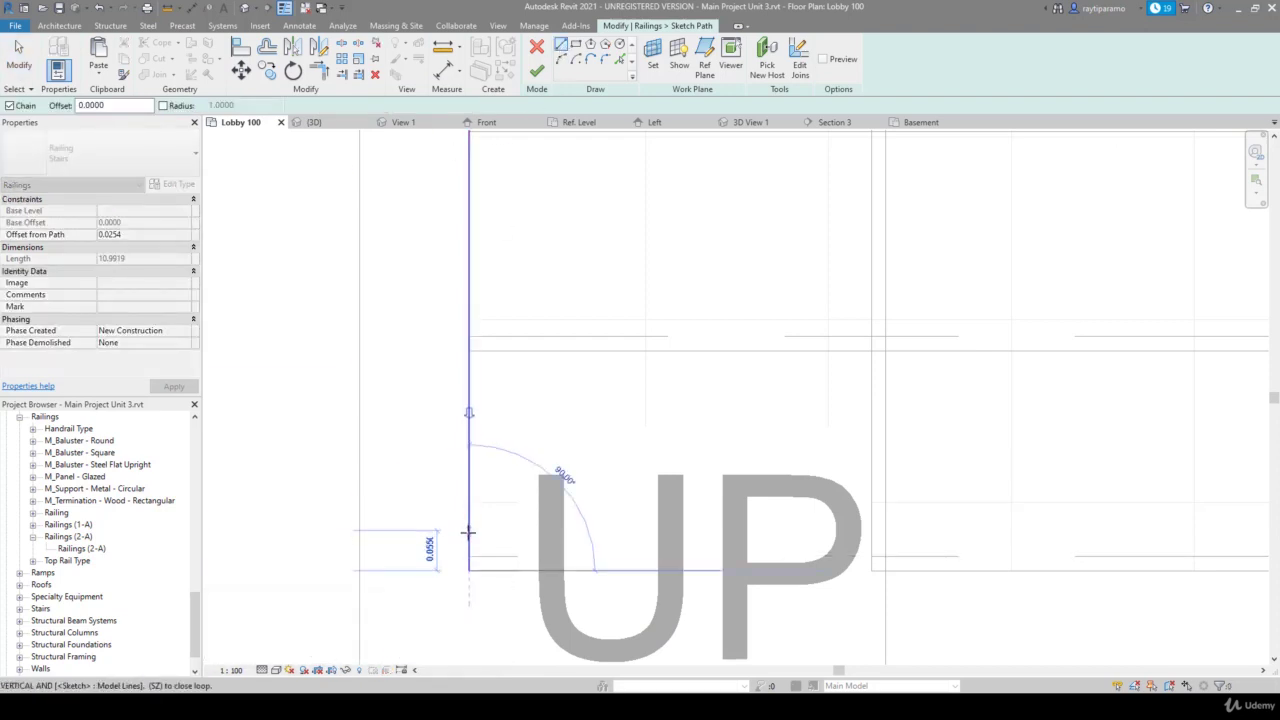
pyautogui.click(467, 534)
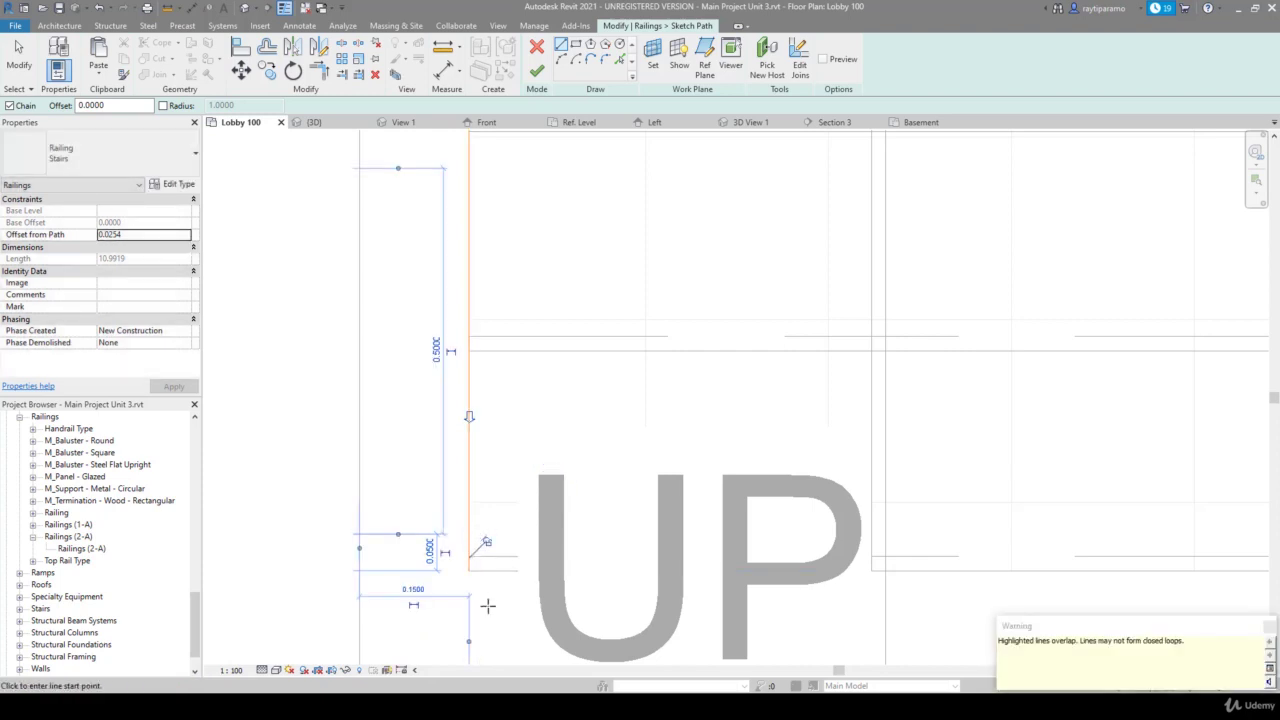
pyautogui.press('Escape')
pyautogui.press('Escape')
# Move the short path line near UP over to the right wall
pyautogui.click(470, 553)
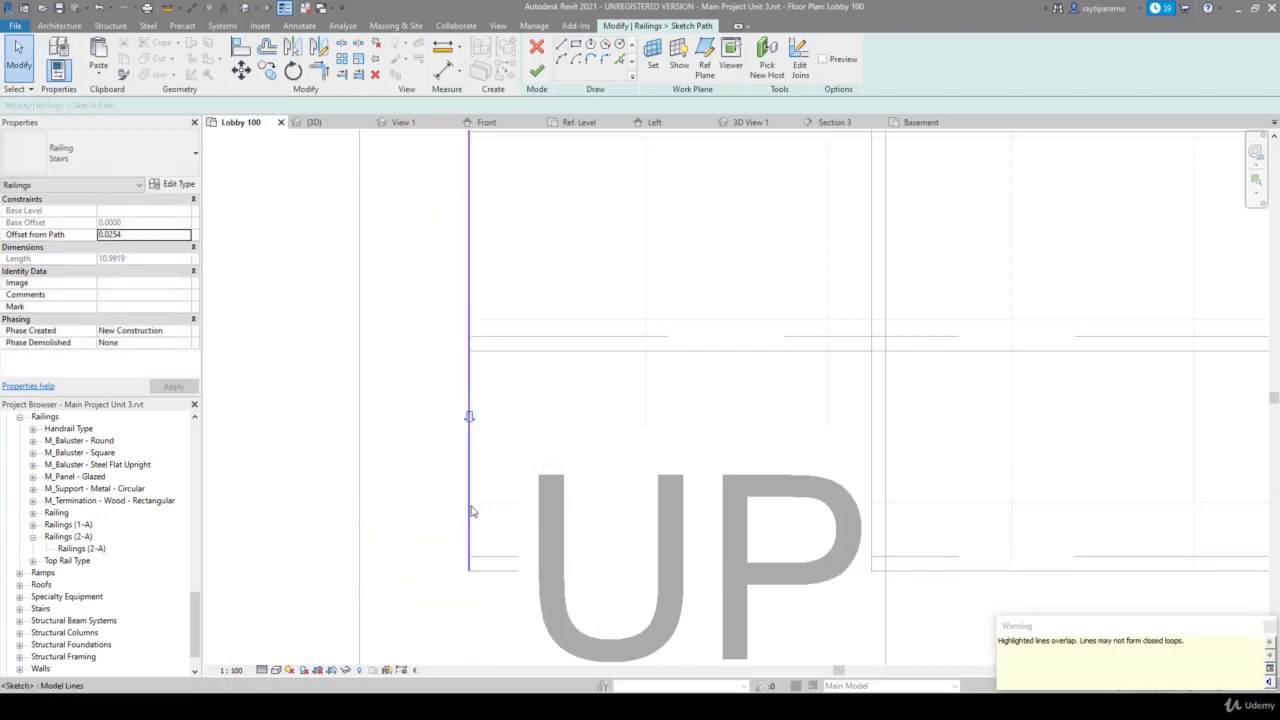
pyautogui.click(480, 545)
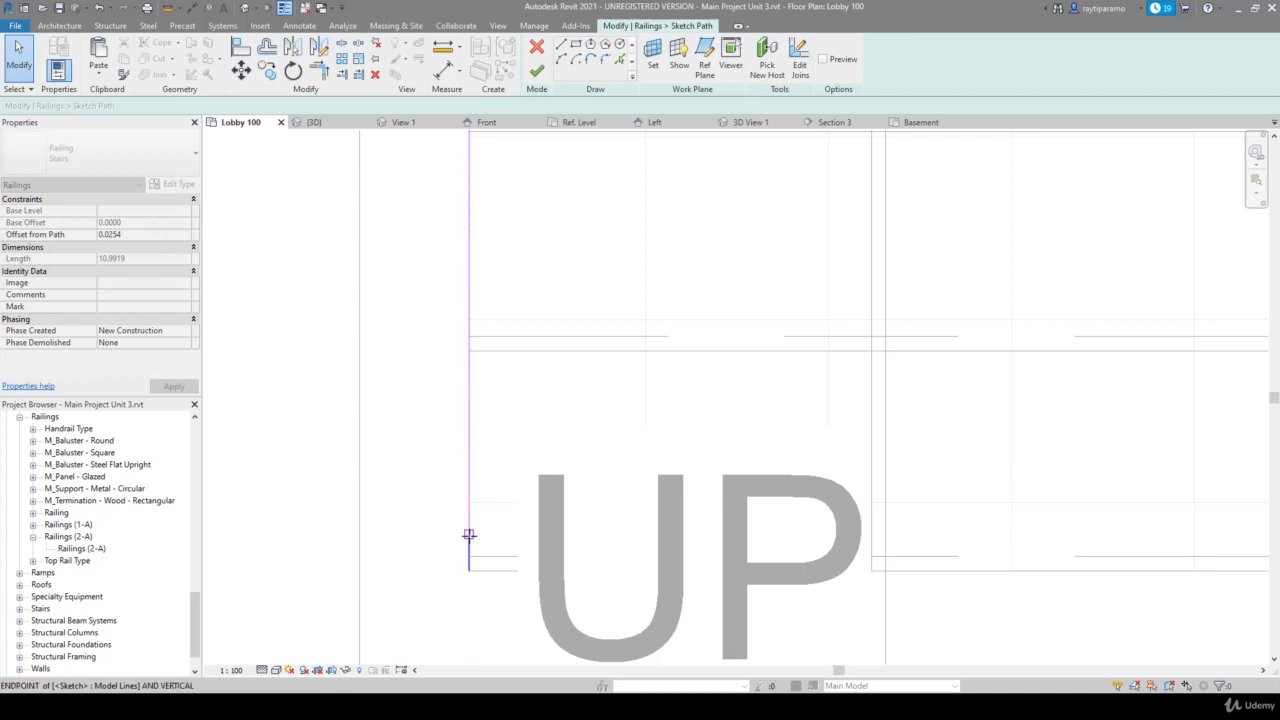
pyautogui.click(466, 536)
pyautogui.press('Return')
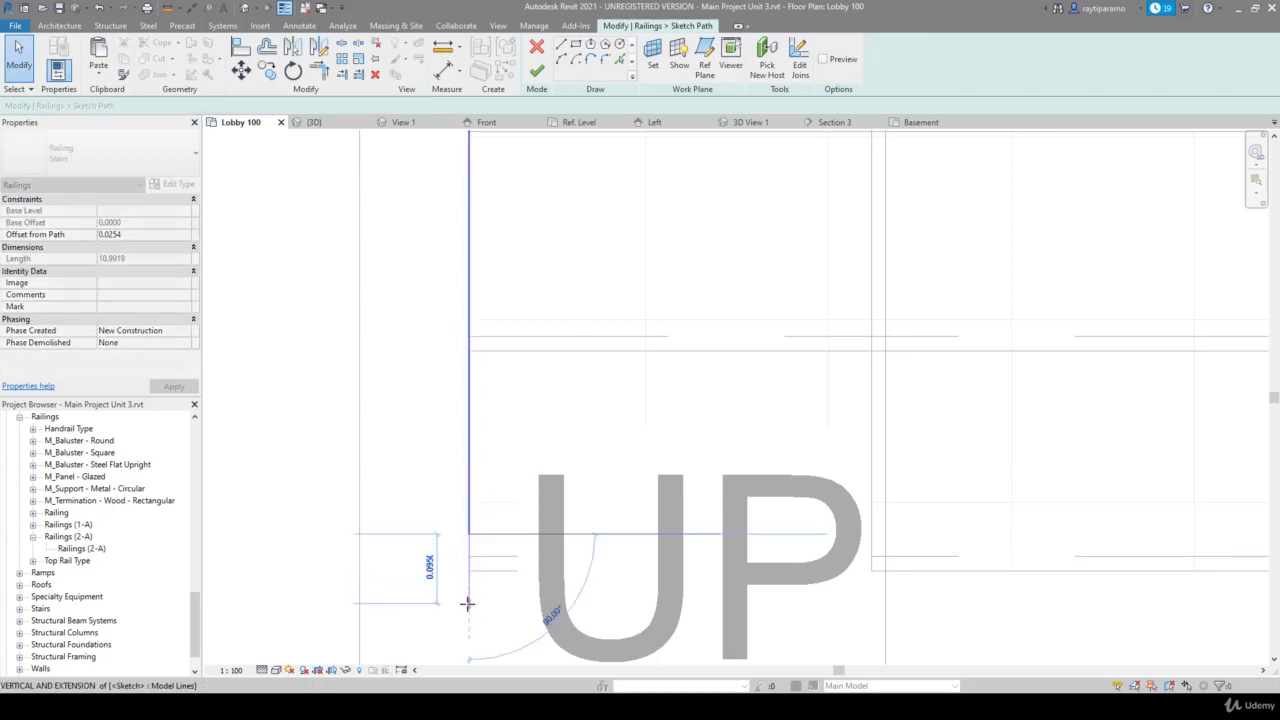
pyautogui.press('Escape')
pyautogui.press('Escape')
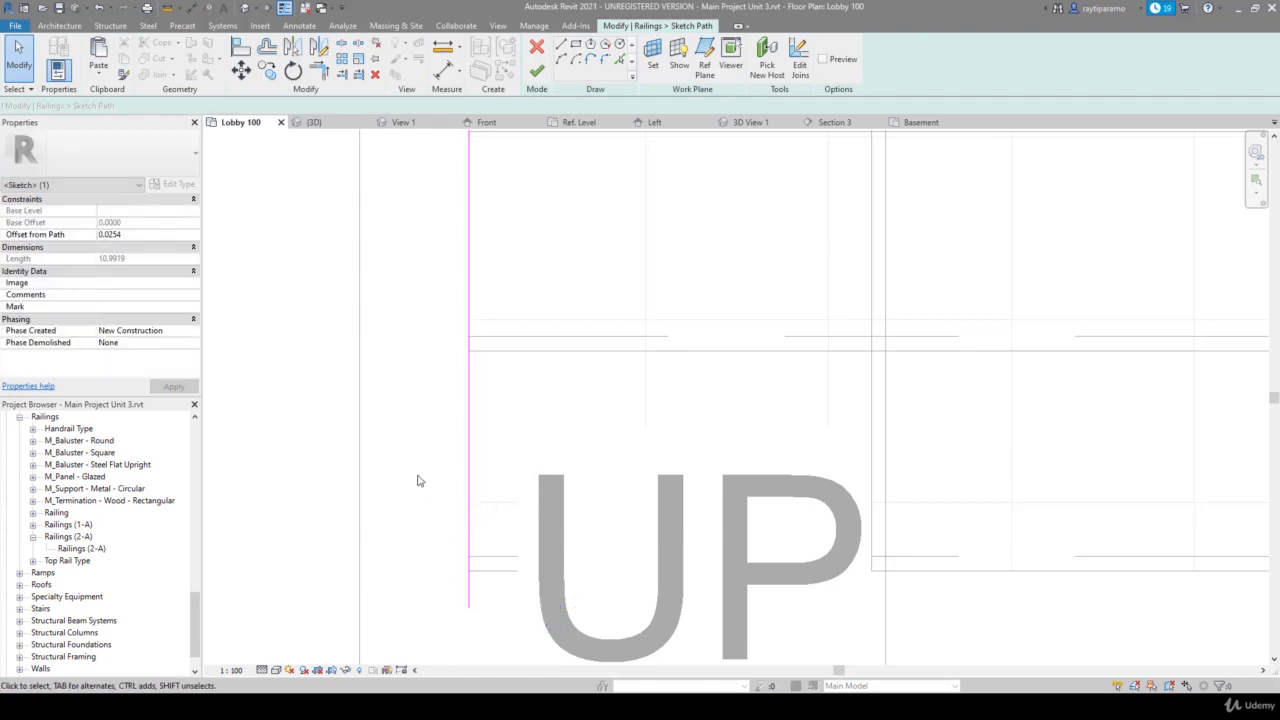
pyautogui.scroll(-1, 418, 481)
pyautogui.scroll(-3, 418, 481)
pyautogui.moveTo(417, 487); pyautogui.dragTo(450, 557)
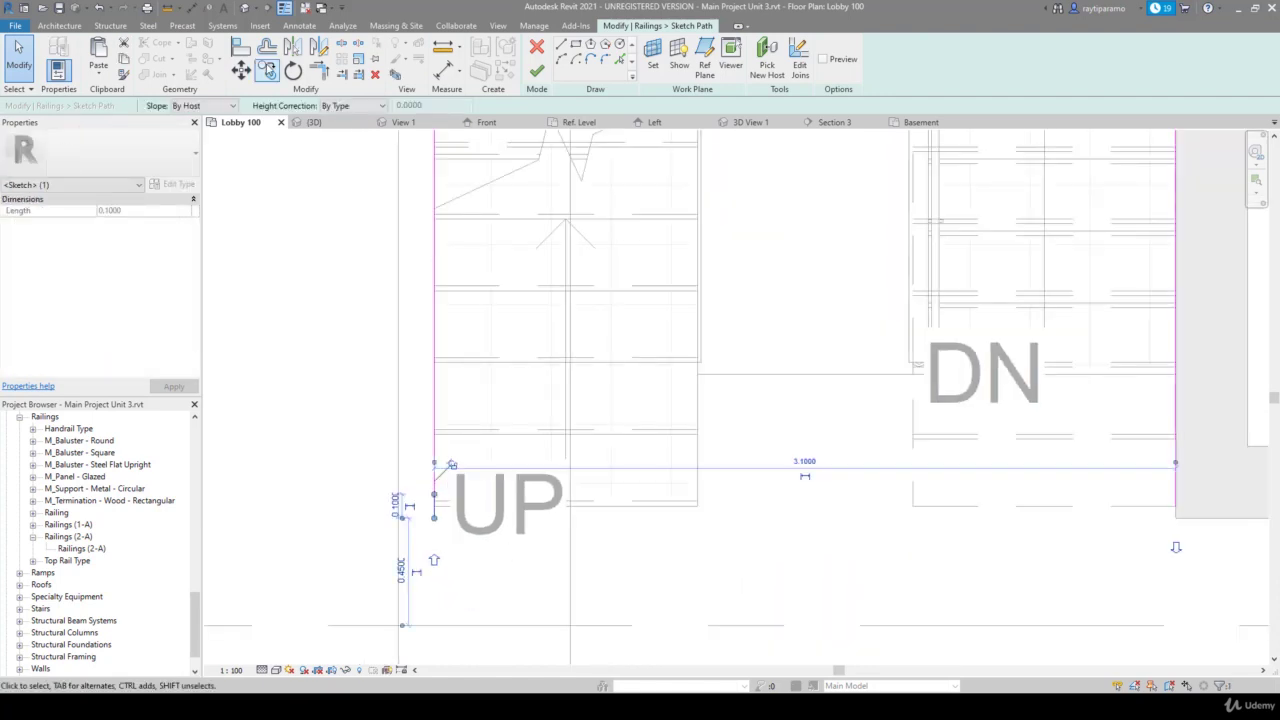
pyautogui.click(266, 68)
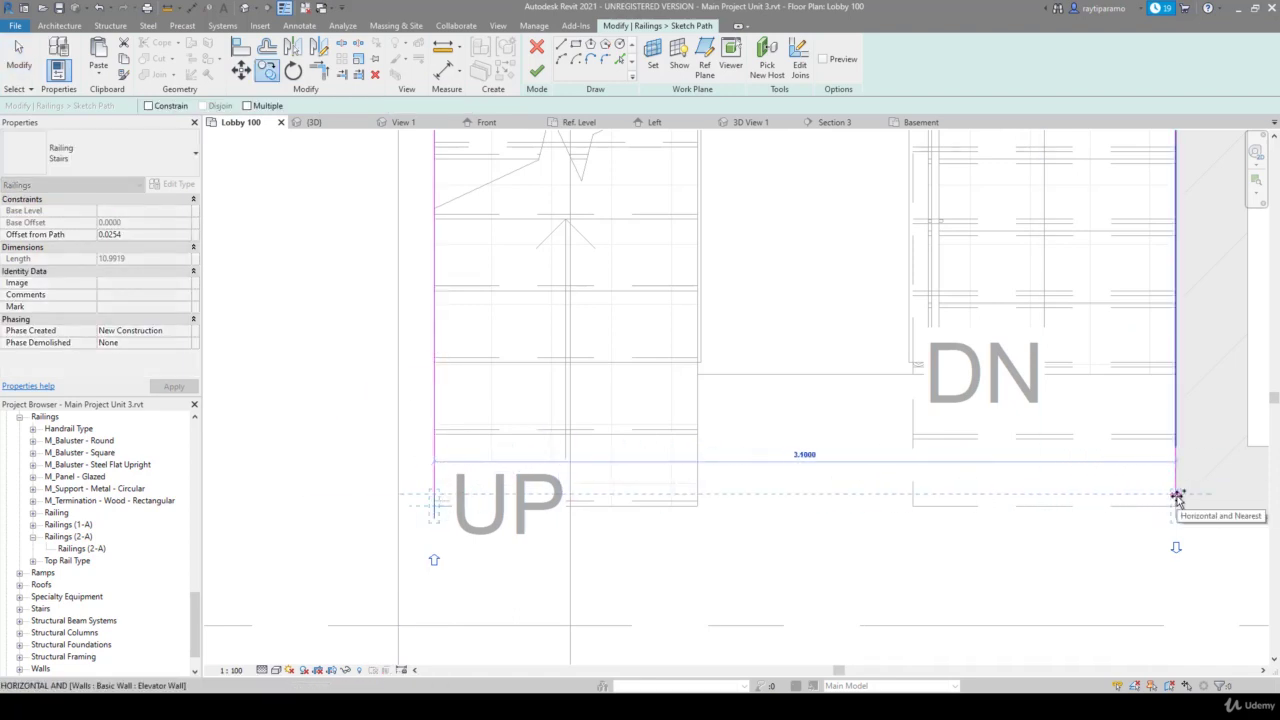
pyautogui.click(1178, 498)
pyautogui.press('Escape')
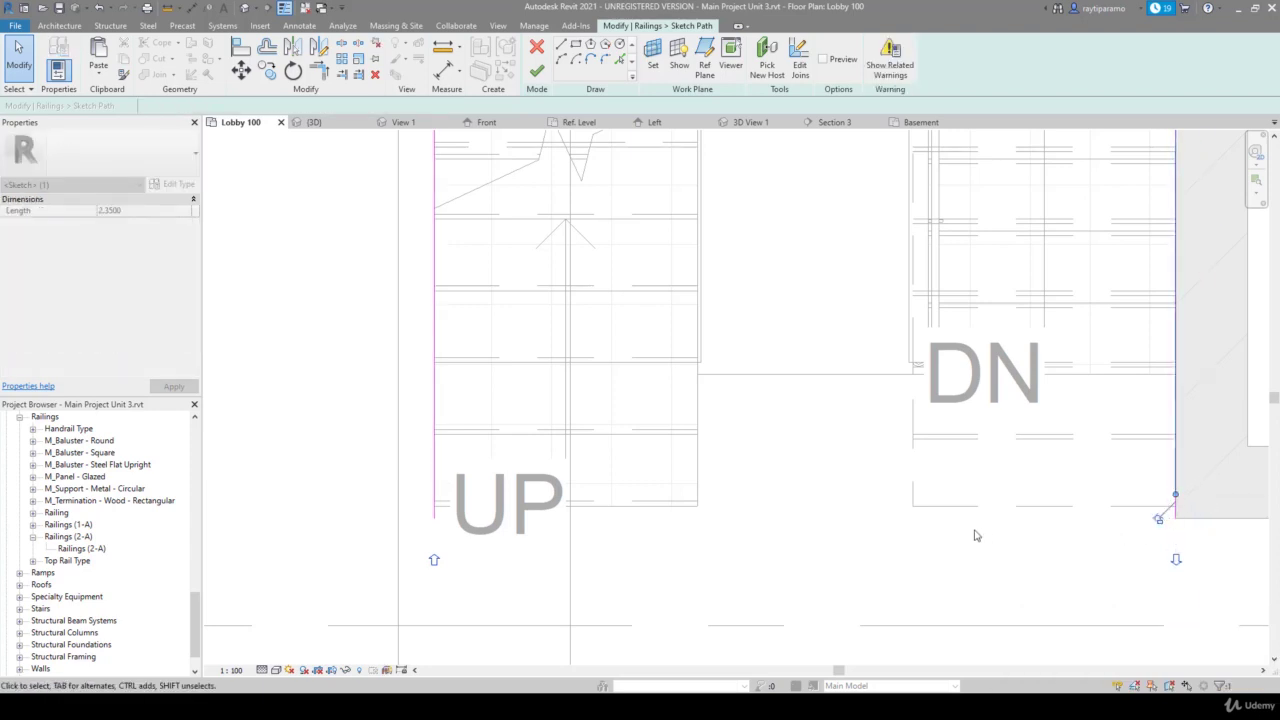
# Check the railing in the 3D stair view, dismiss the rail geometry error, and return to Lobby 100
pyautogui.press('z')
pyautogui.press('f')
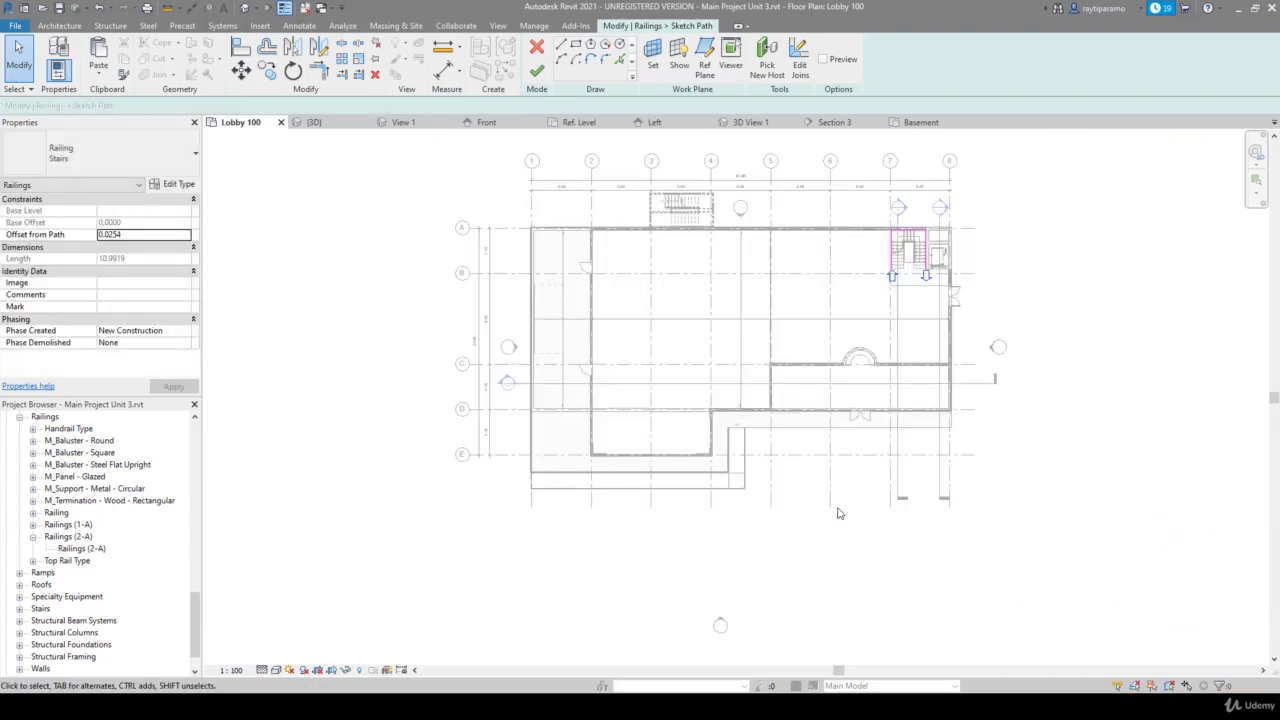
pyautogui.click(750, 122)
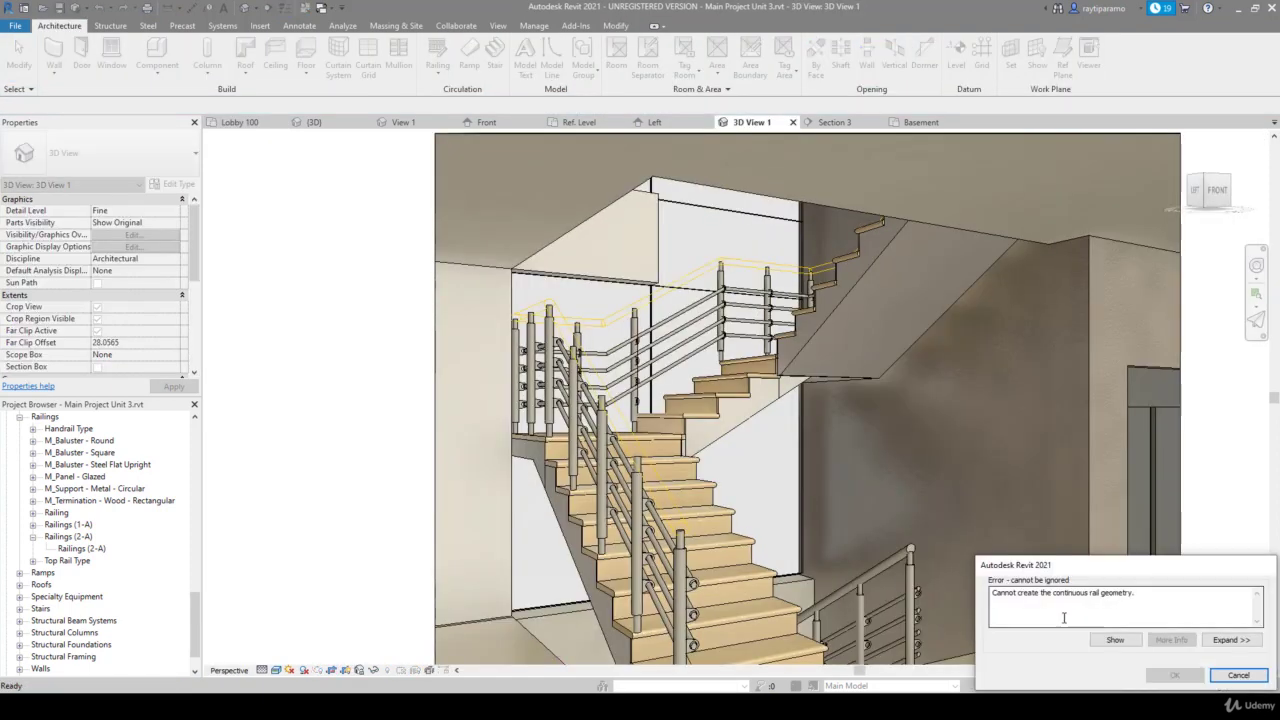
pyautogui.click(1238, 675)
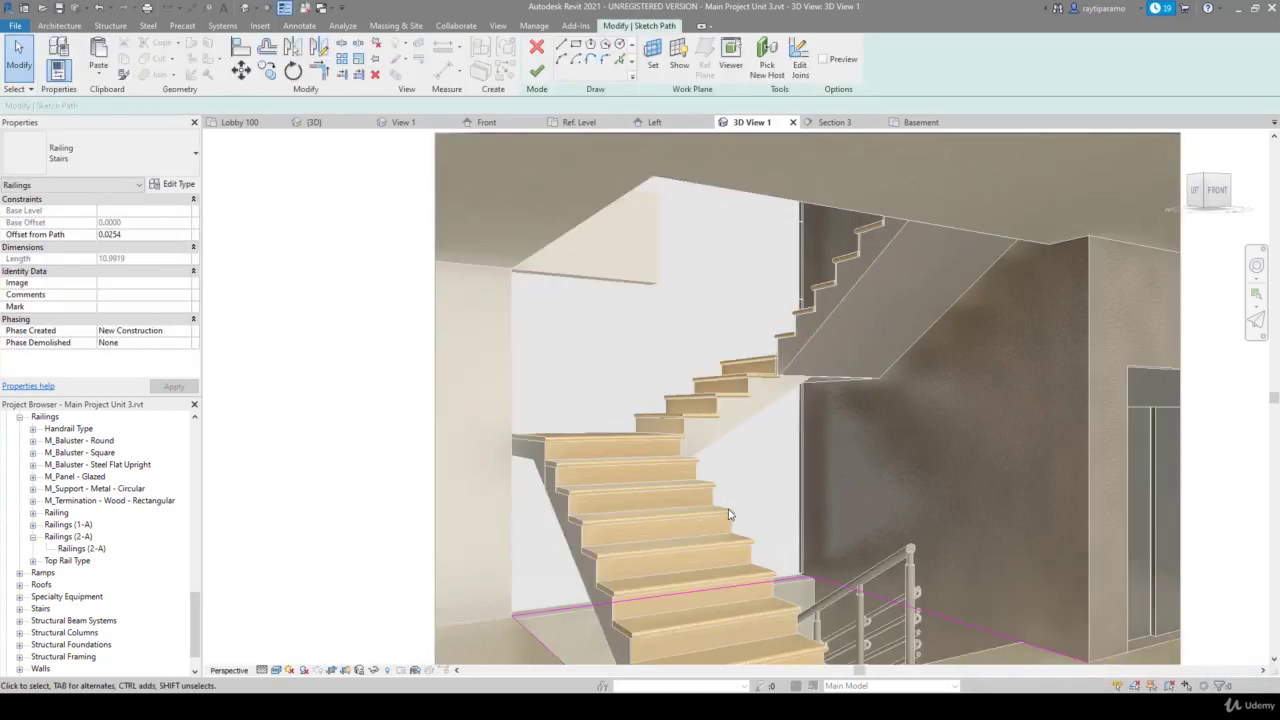
pyautogui.click(255, 124)
# Finish the railing path edit and fit the whole floor plan in view
pyautogui.scroll(1, 908, 312)
pyautogui.scroll(3, 908, 312)
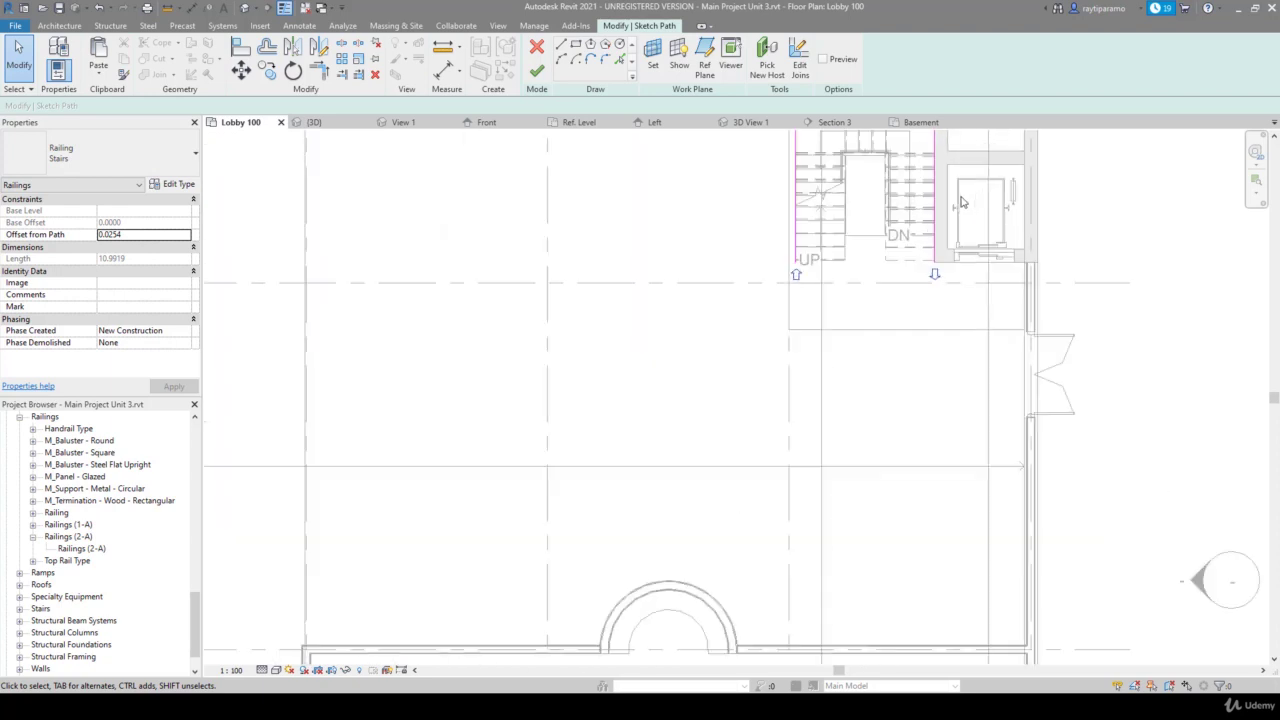
pyautogui.scroll(2, 725, 280)
pyautogui.moveTo(597, 281); pyautogui.dragTo(1006, 354)
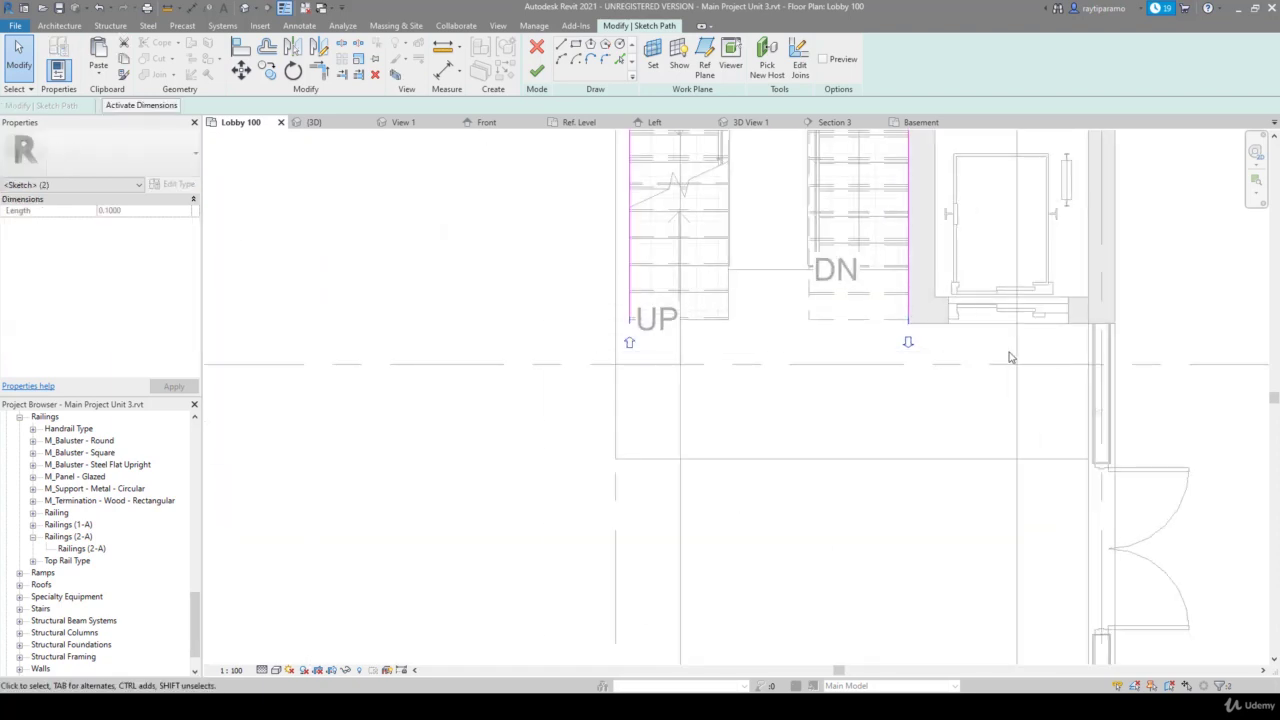
pyautogui.click(1008, 356)
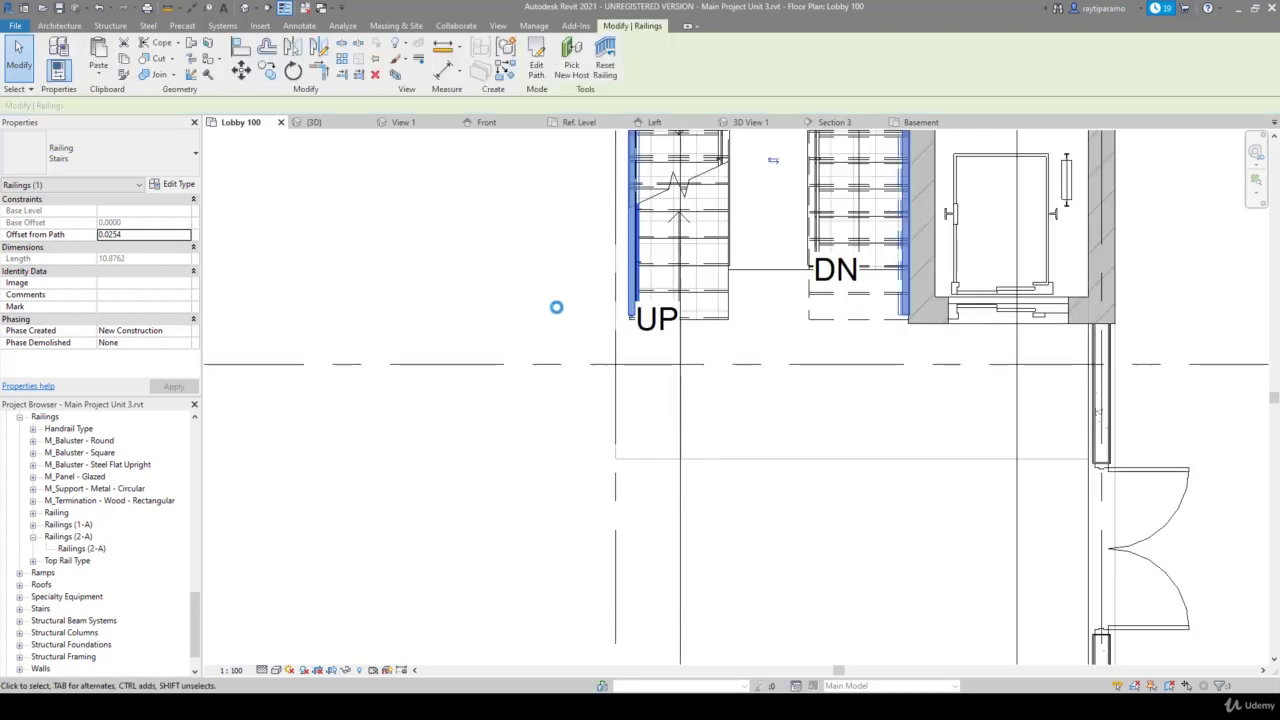
pyautogui.click(558, 310)
pyautogui.middleClick(566, 317)
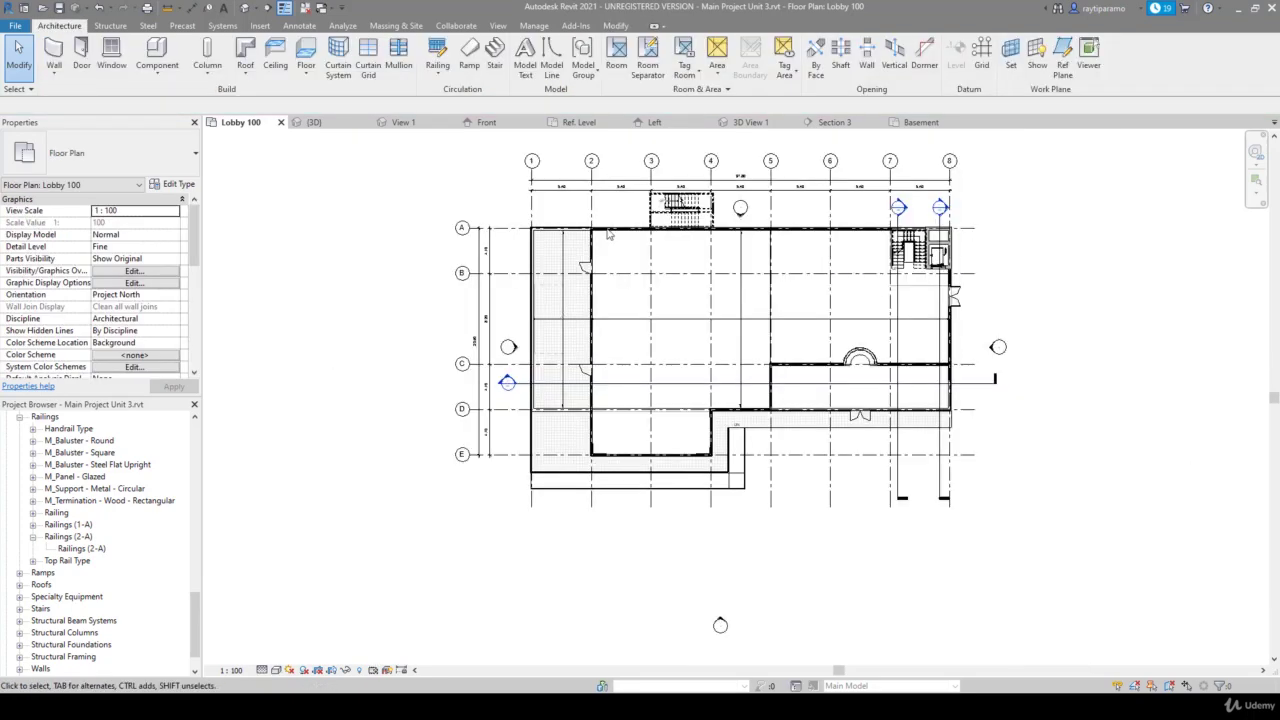
# In 3D View 1, zoom around the staircase and select the stair railing
pyautogui.click(772, 121)
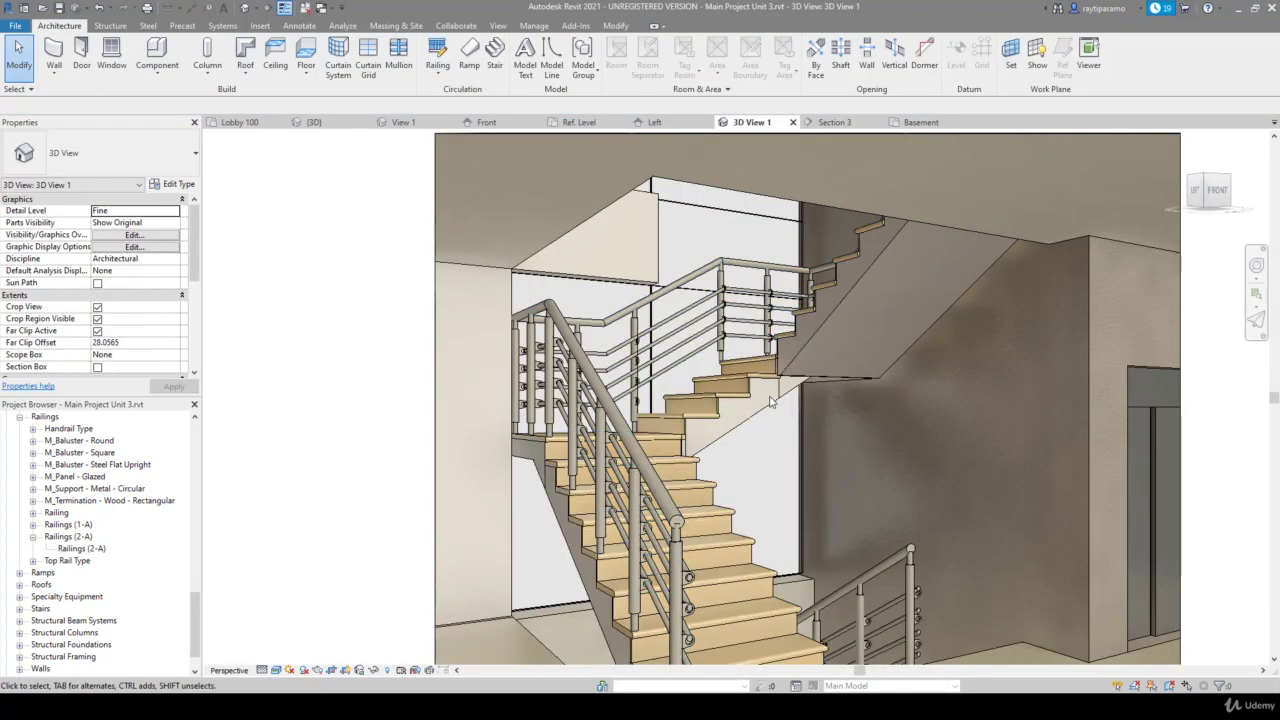
pyautogui.scroll(3, 780, 250)
pyautogui.scroll(2, 766, 243)
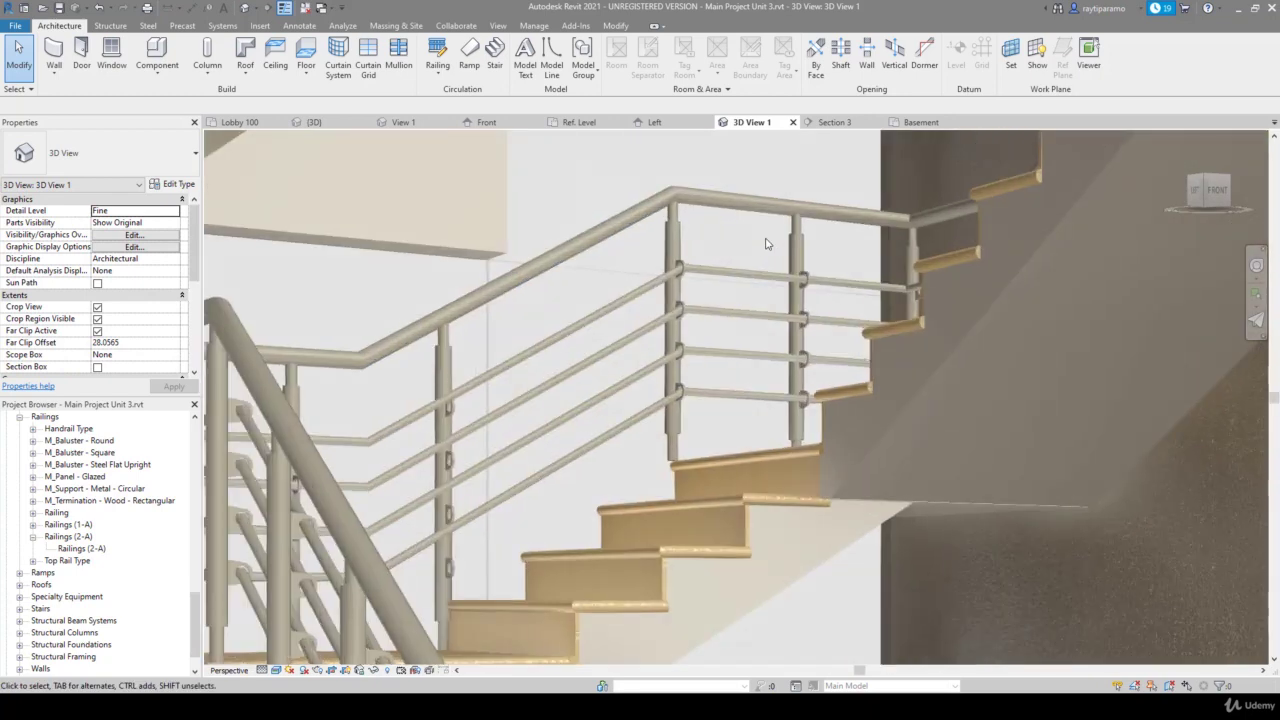
pyautogui.scroll(1, 766, 243)
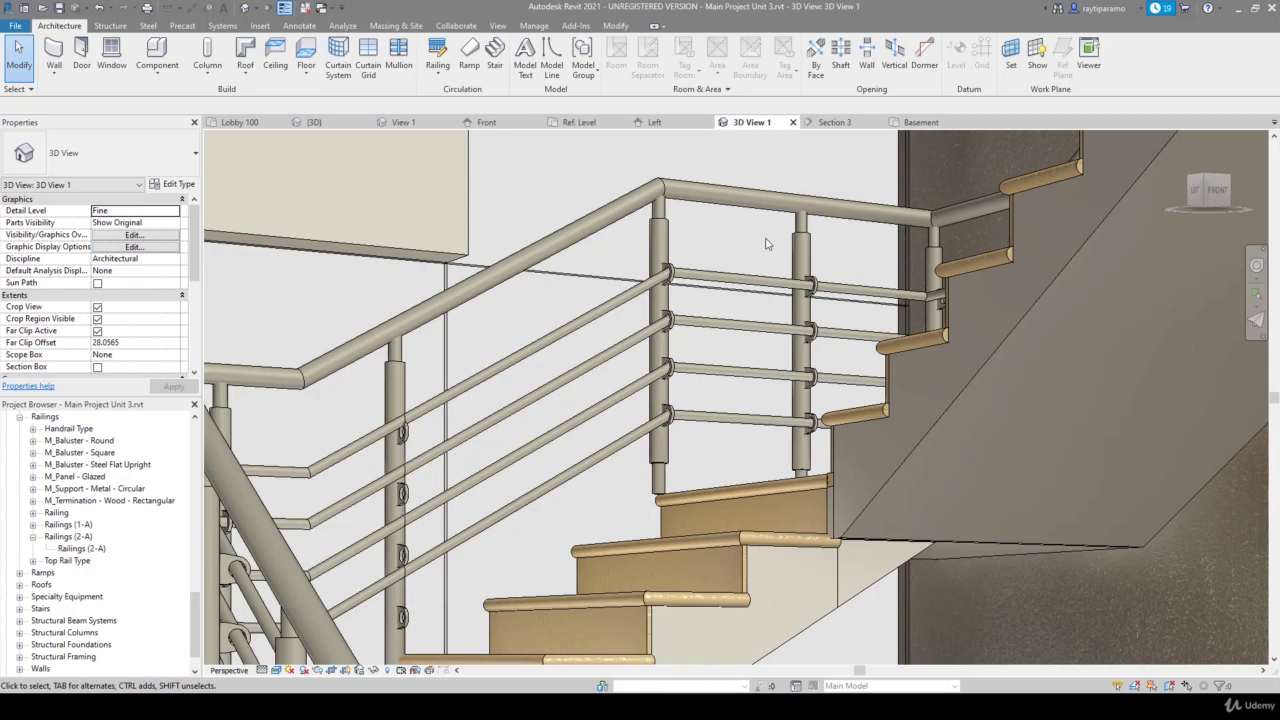
pyautogui.scroll(-5, 766, 243)
pyautogui.scroll(3, 618, 575)
pyautogui.scroll(2, 618, 575)
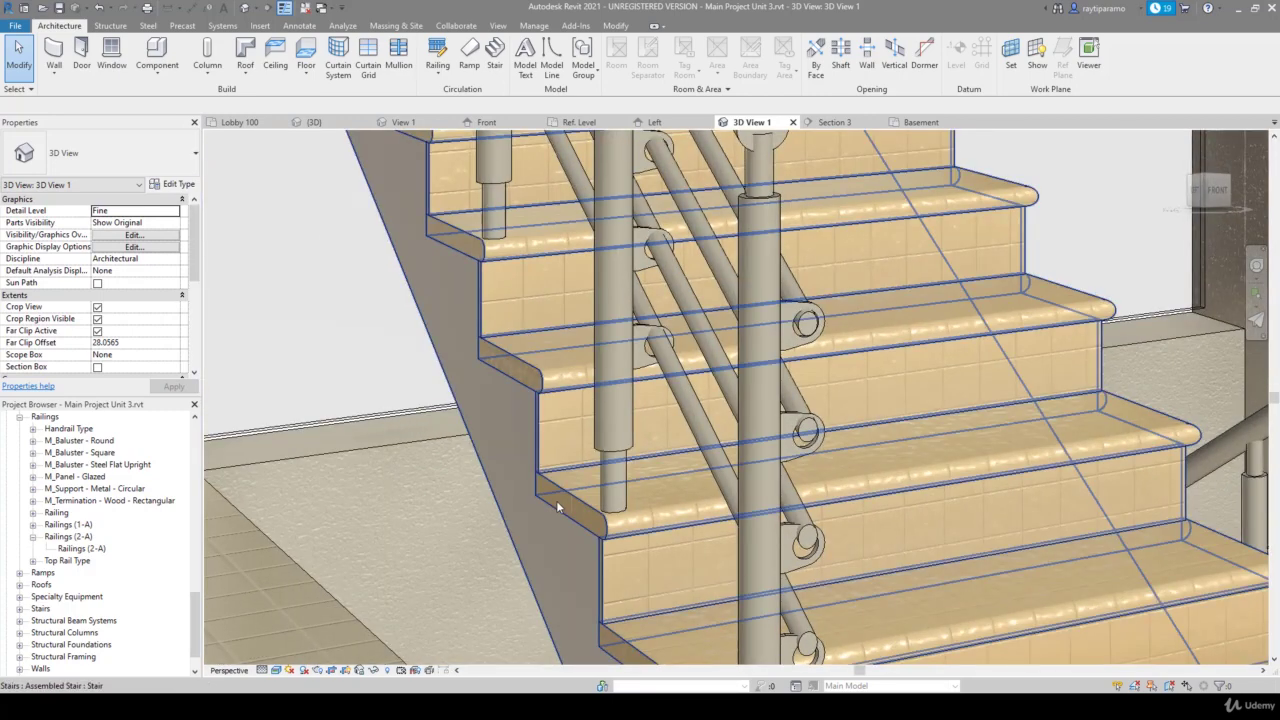
pyautogui.scroll(2, 558, 507)
pyautogui.scroll(2, 560, 508)
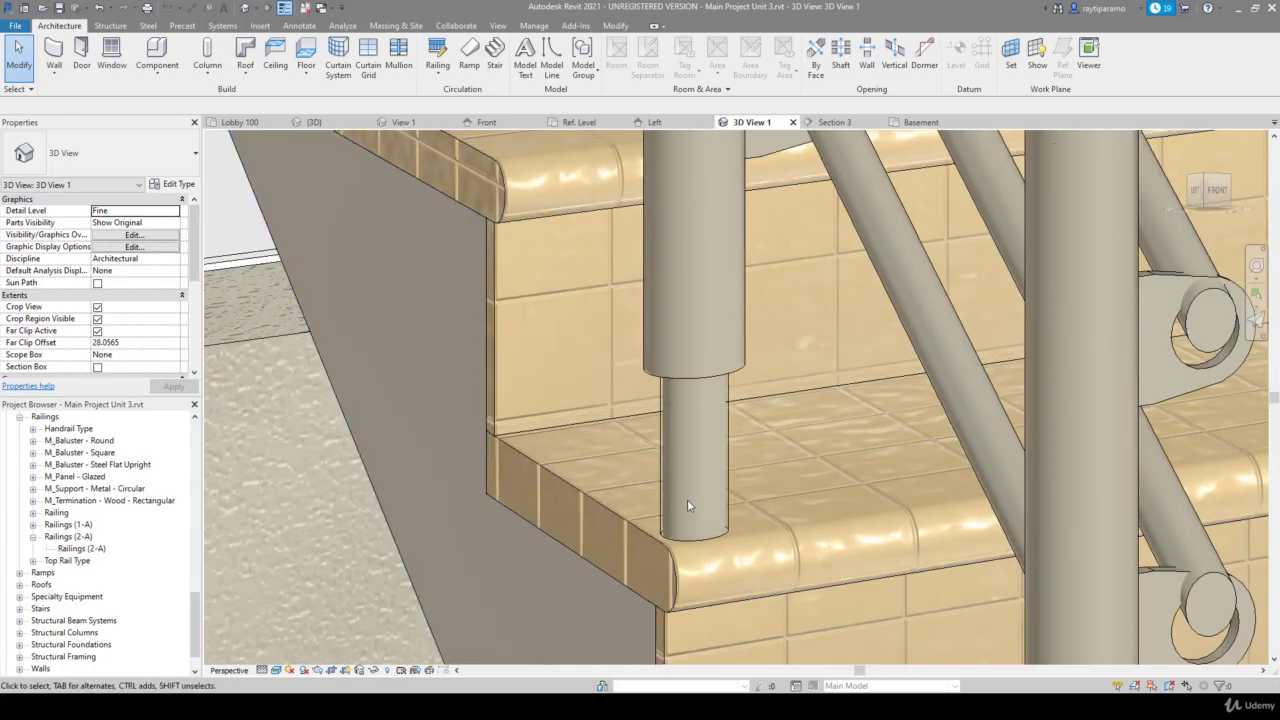
pyautogui.scroll(-1, 707, 520)
pyautogui.scroll(-1, 707, 520)
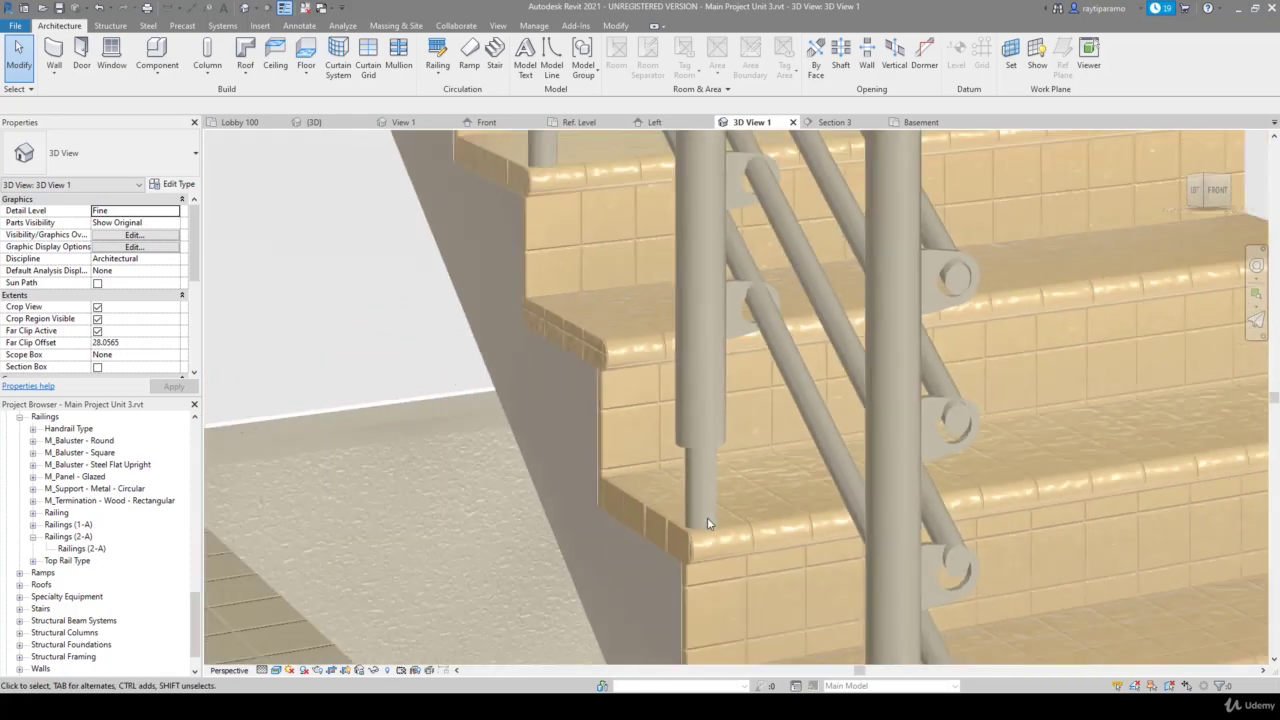
pyautogui.scroll(-2, 707, 517)
pyautogui.scroll(-1, 707, 517)
pyautogui.scroll(1, 787, 253)
pyautogui.scroll(2, 787, 253)
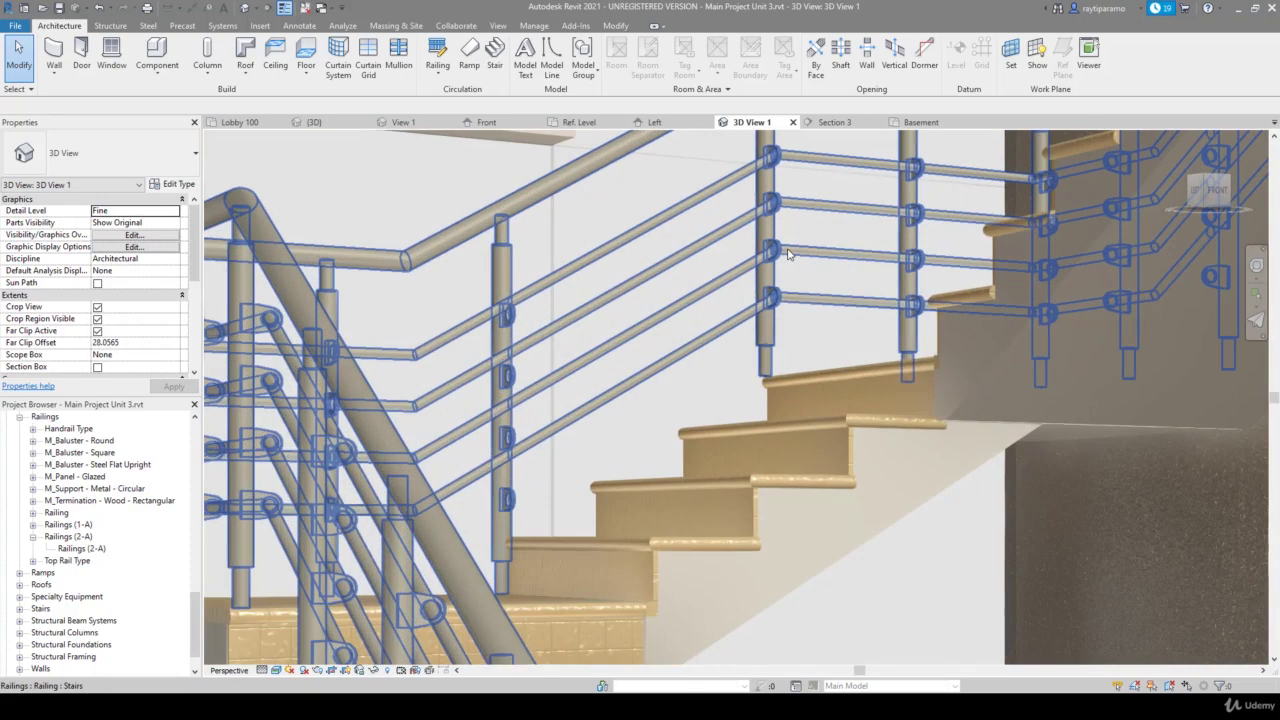
pyautogui.scroll(2, 787, 253)
pyautogui.click(768, 260)
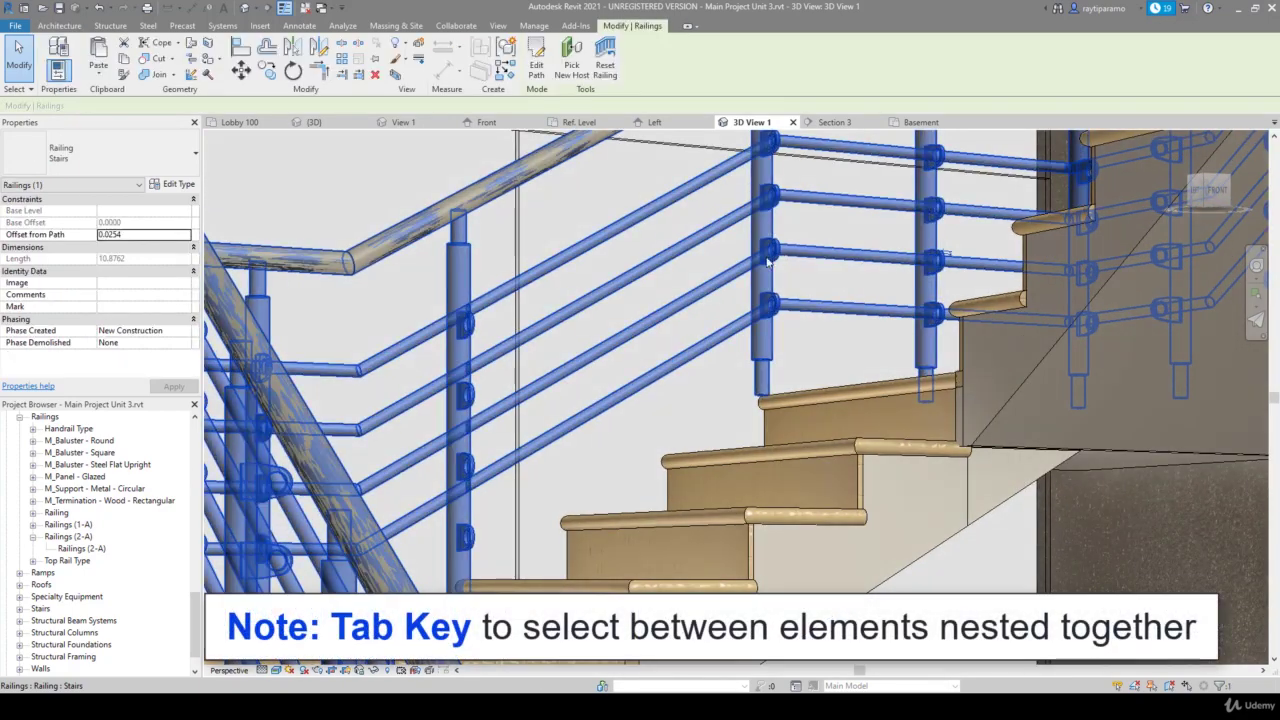
pyautogui.scroll(-2, 768, 260)
pyautogui.scroll(-1, 714, 286)
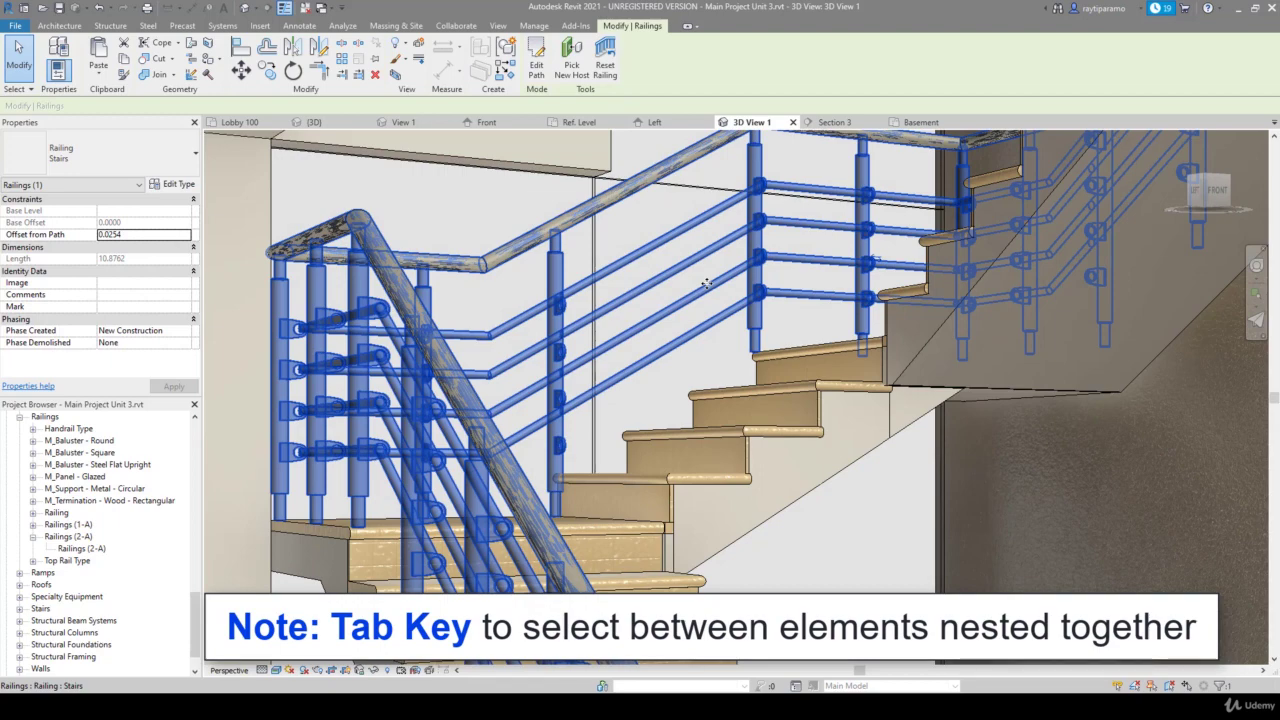
# In Lobby 100, edit the railing path and drag the top line's end to the next segment
pyautogui.click(240, 122)
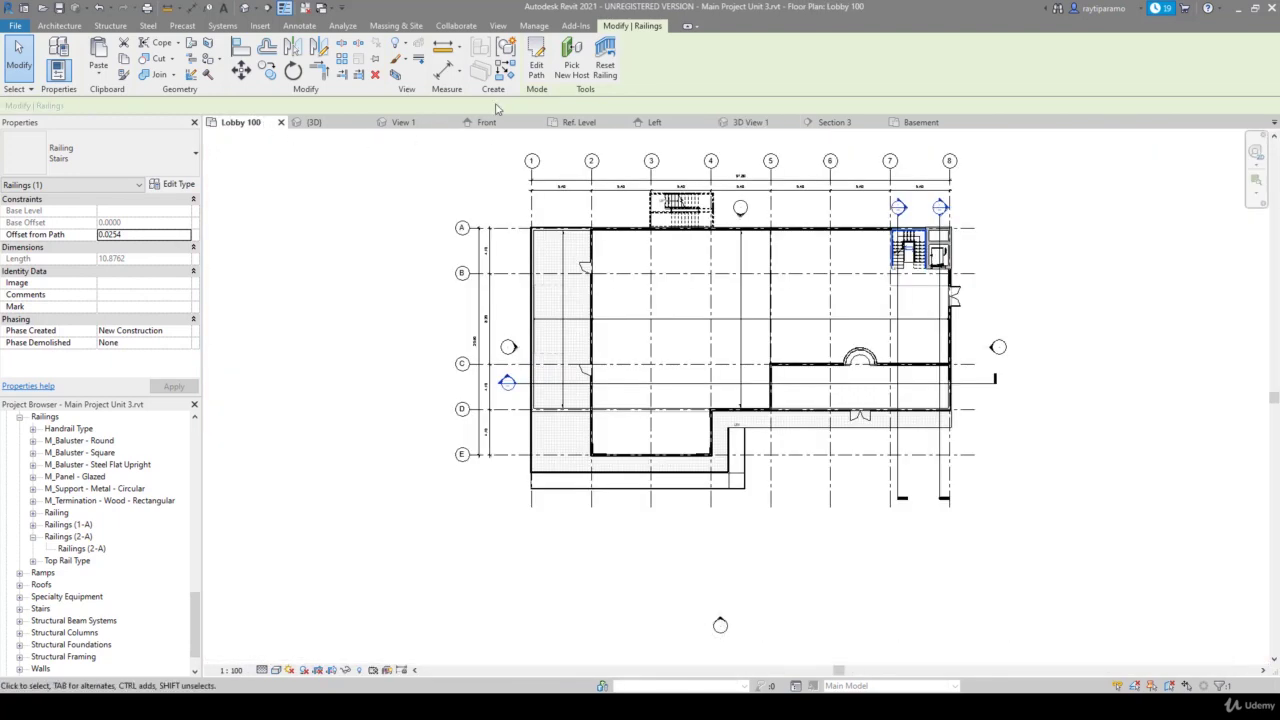
pyautogui.click(536, 65)
pyautogui.scroll(2, 930, 240)
pyautogui.scroll(2, 930, 240)
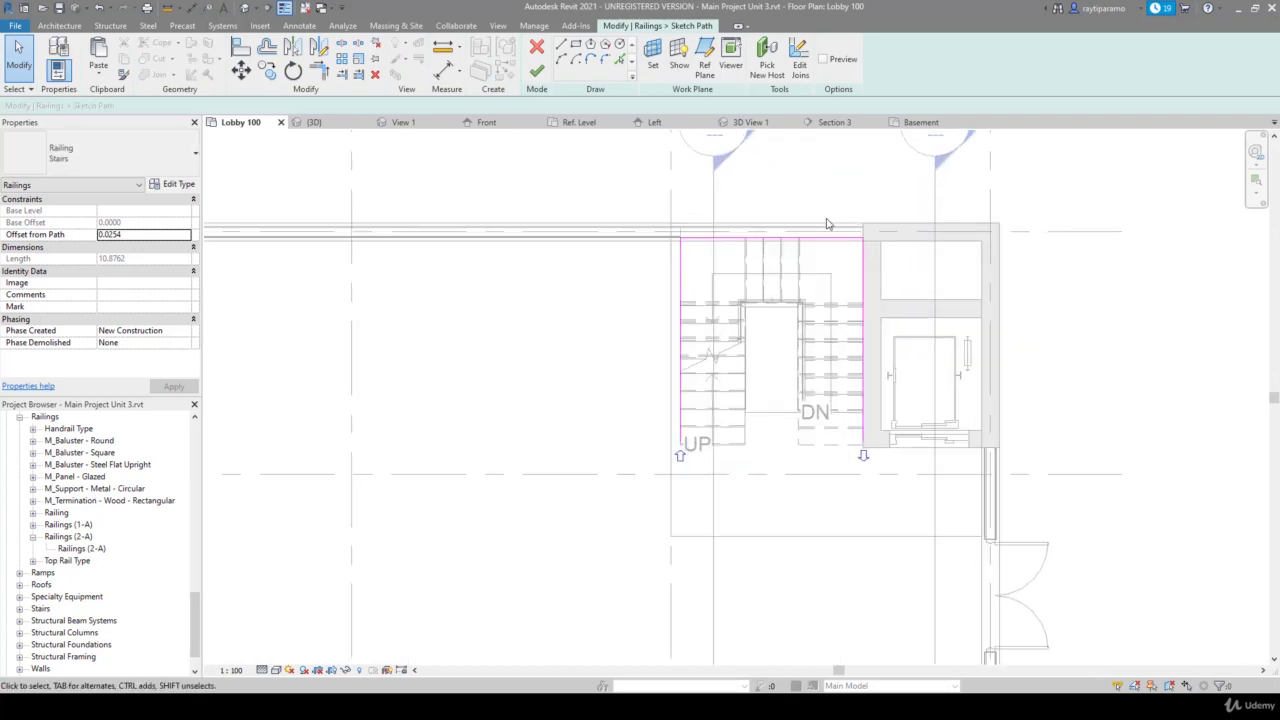
pyautogui.scroll(2, 900, 250)
pyautogui.click(755, 255)
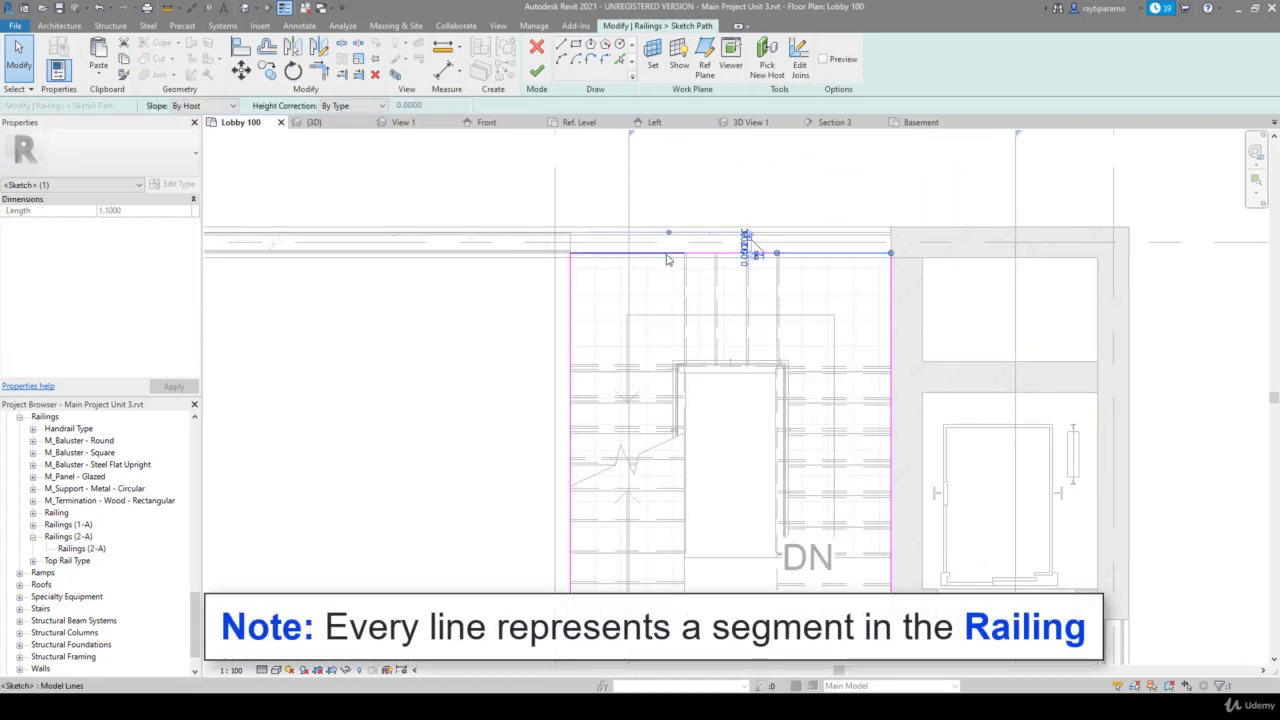
pyautogui.scroll(1, 685, 257)
pyautogui.scroll(1, 685, 257)
pyautogui.moveTo(685, 256); pyautogui.dragTo(665, 254)
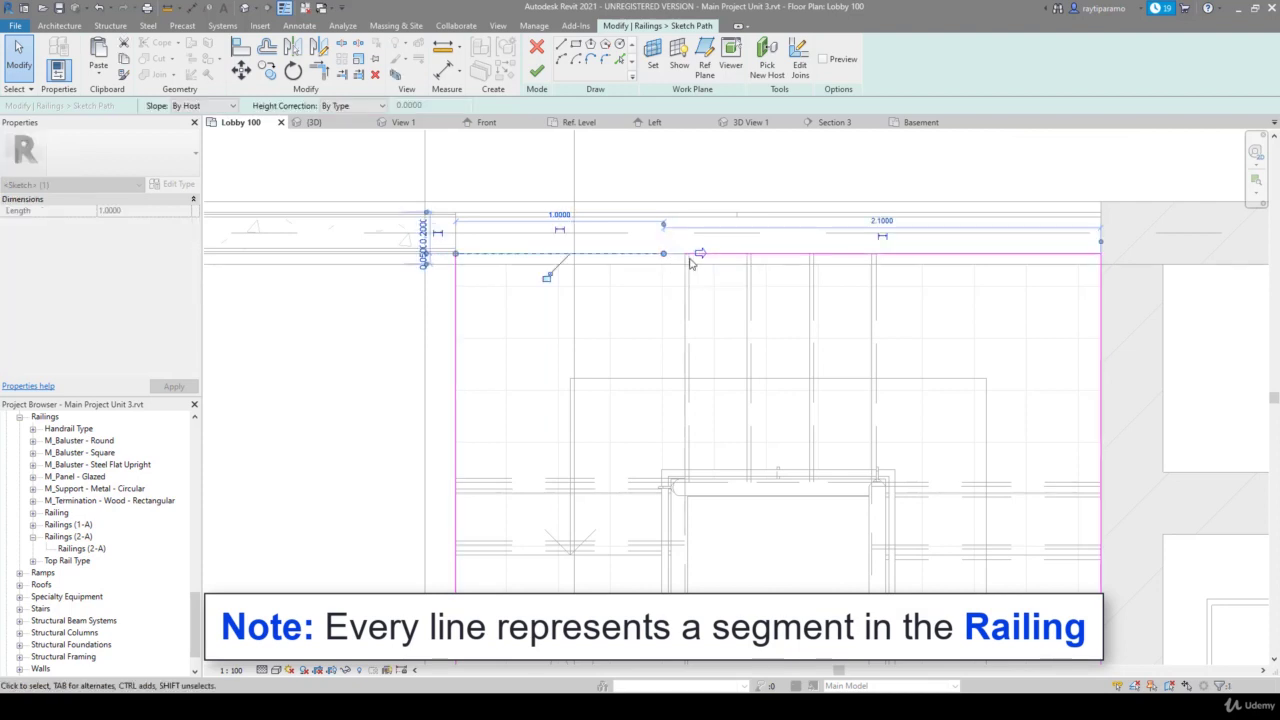
# Finish the path edit and return to 3D View 1 with nothing selected
pyautogui.click(684, 254)
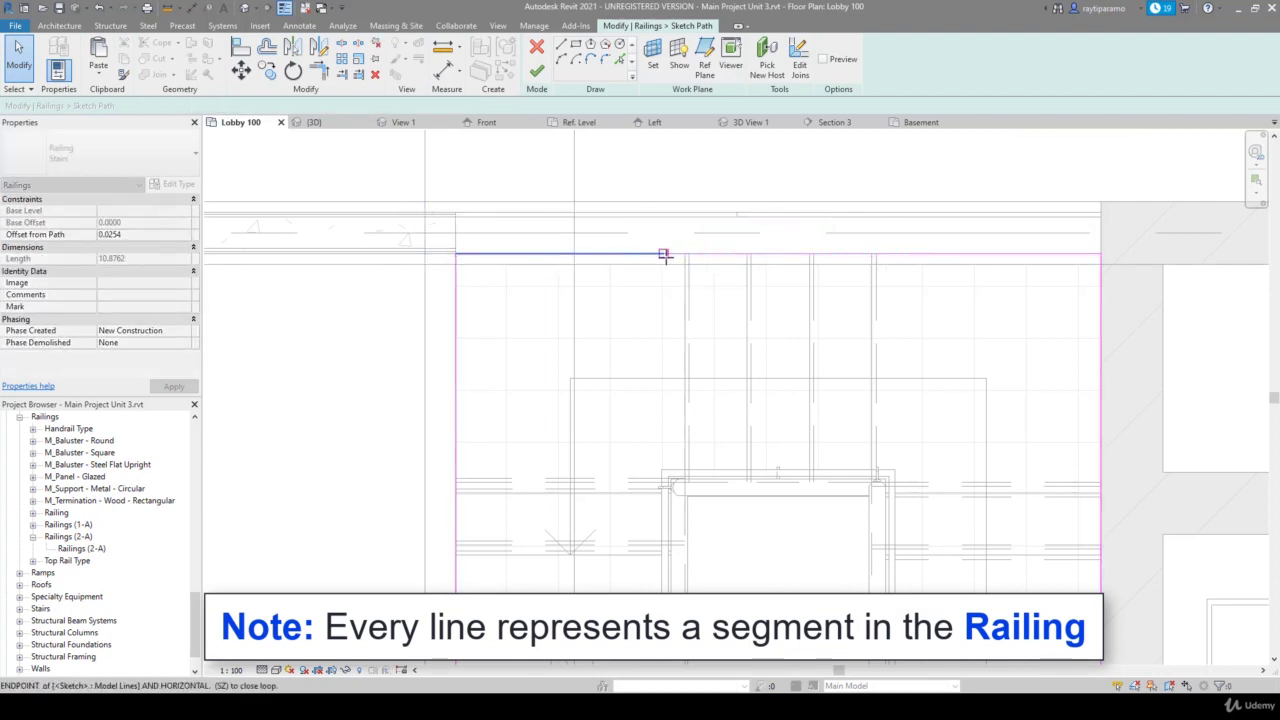
pyautogui.click(537, 71)
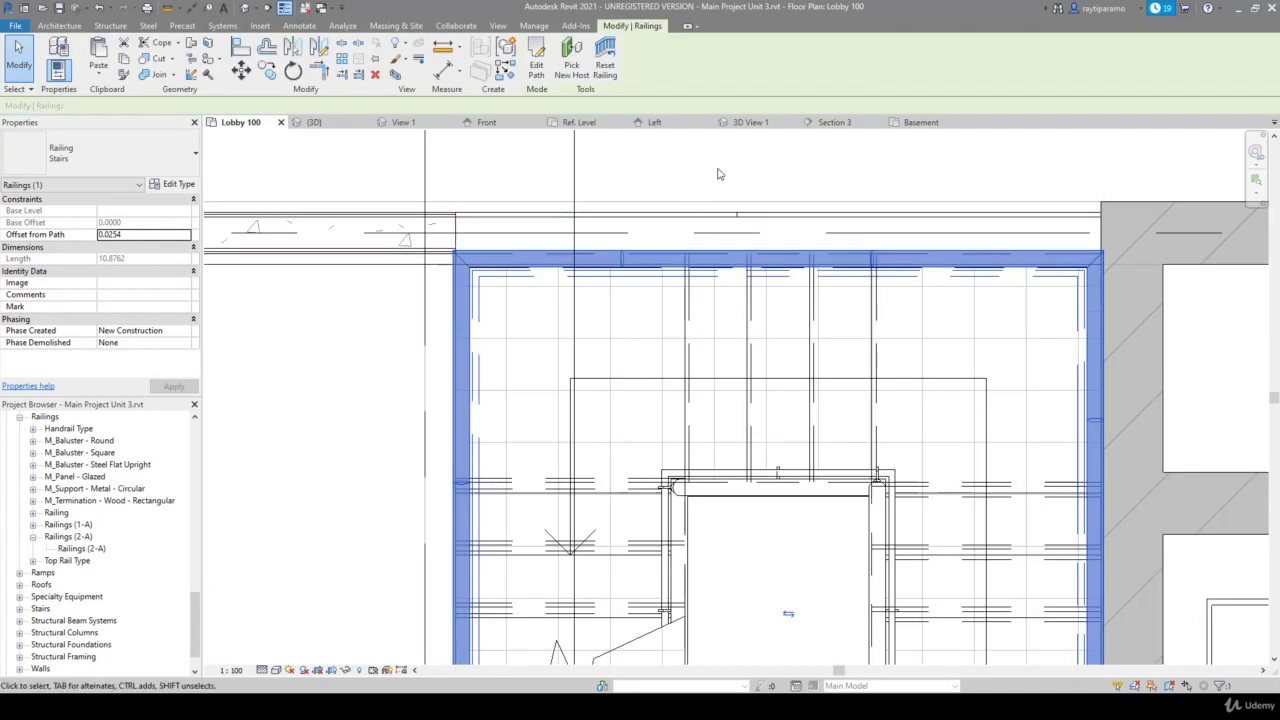
pyautogui.click(756, 124)
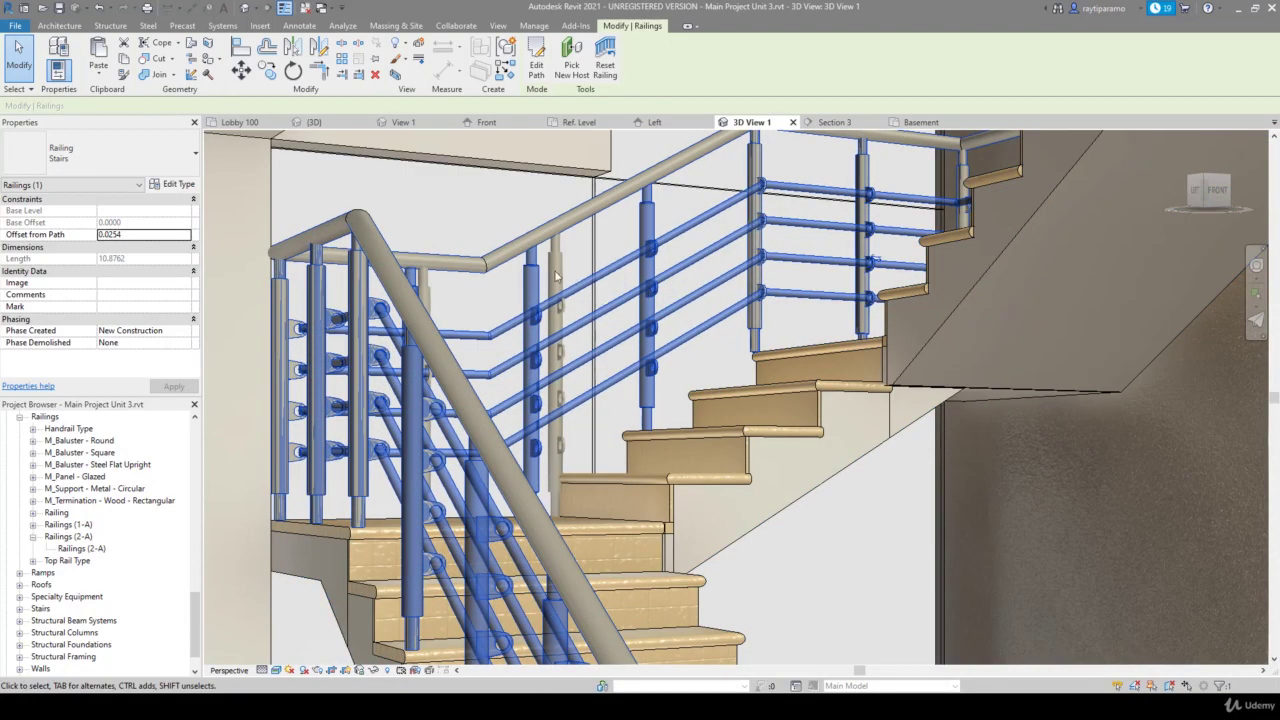
pyautogui.press('Escape')
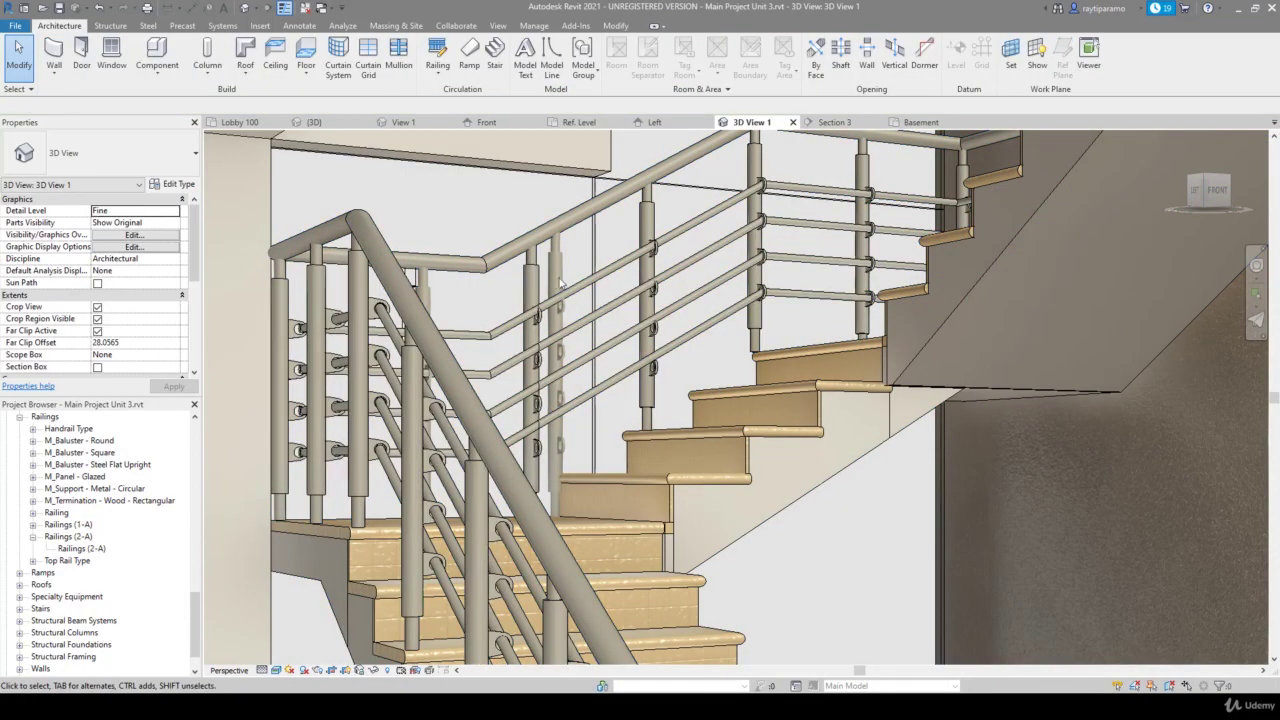
# Select the railing, peek at its path, reselect it, and zoom in on baluster bases and the corner
pyautogui.click(573, 291)
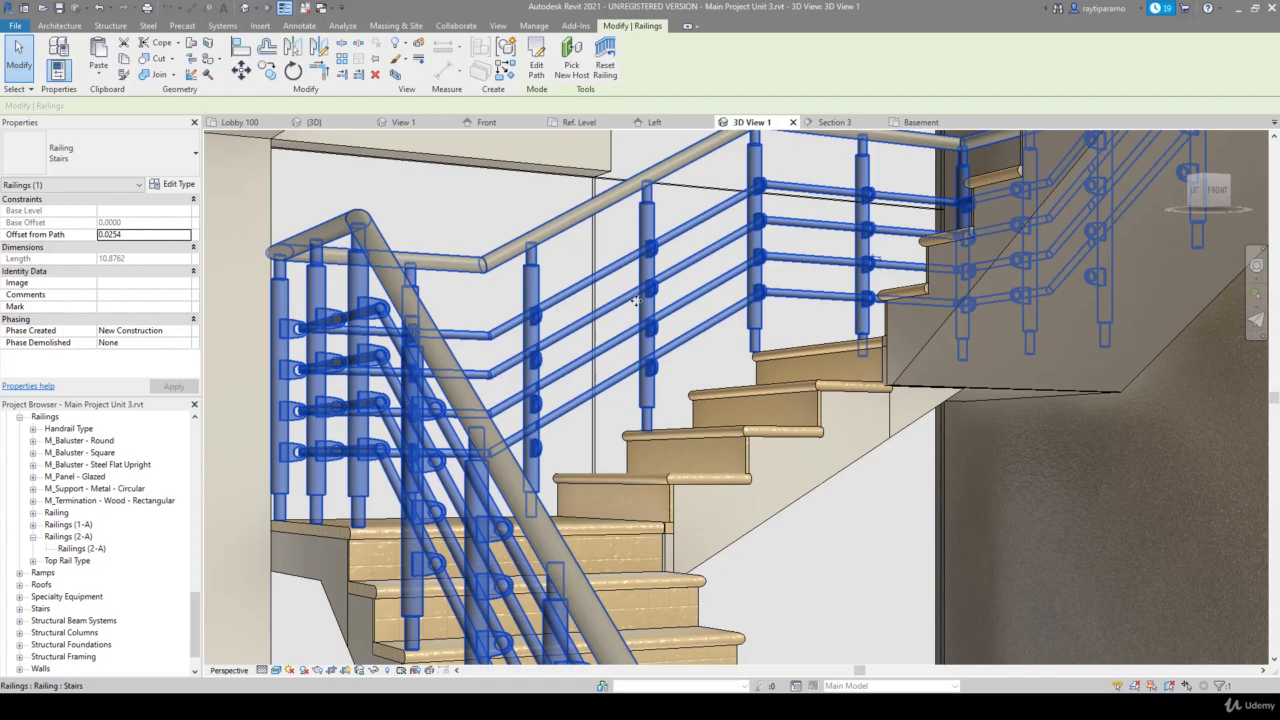
pyautogui.doubleClick(636, 300)
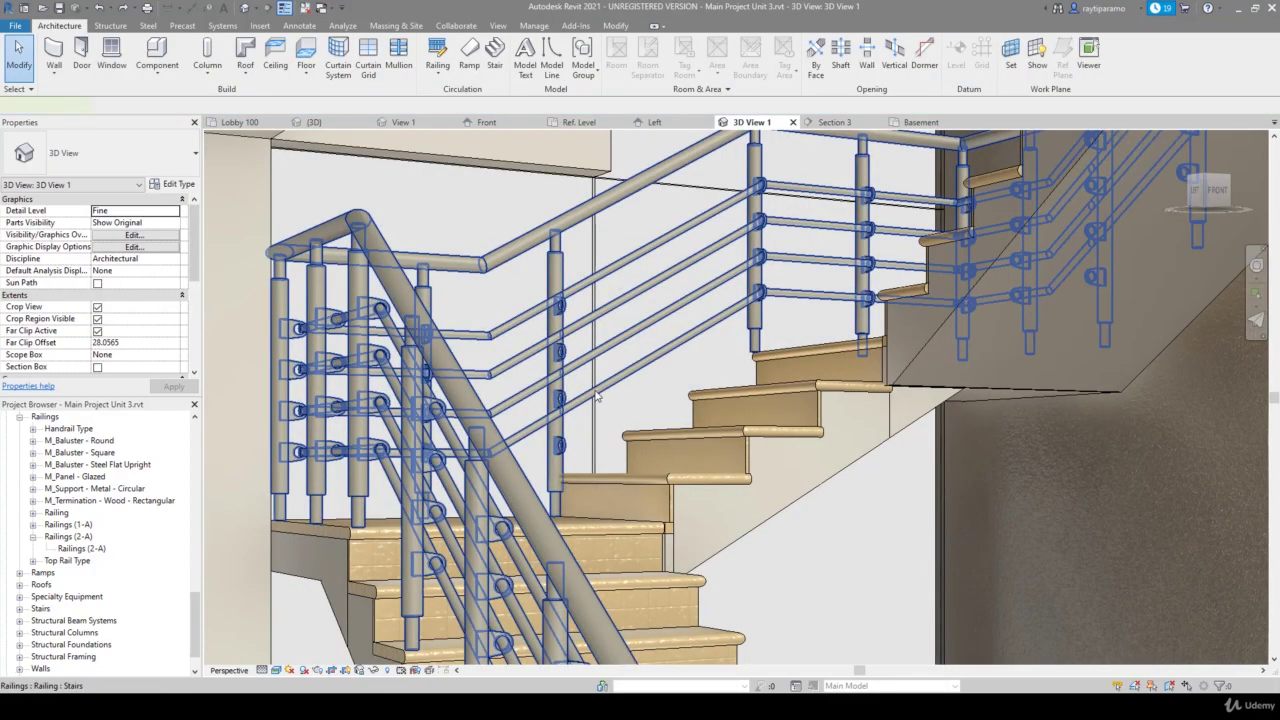
pyautogui.click(596, 396)
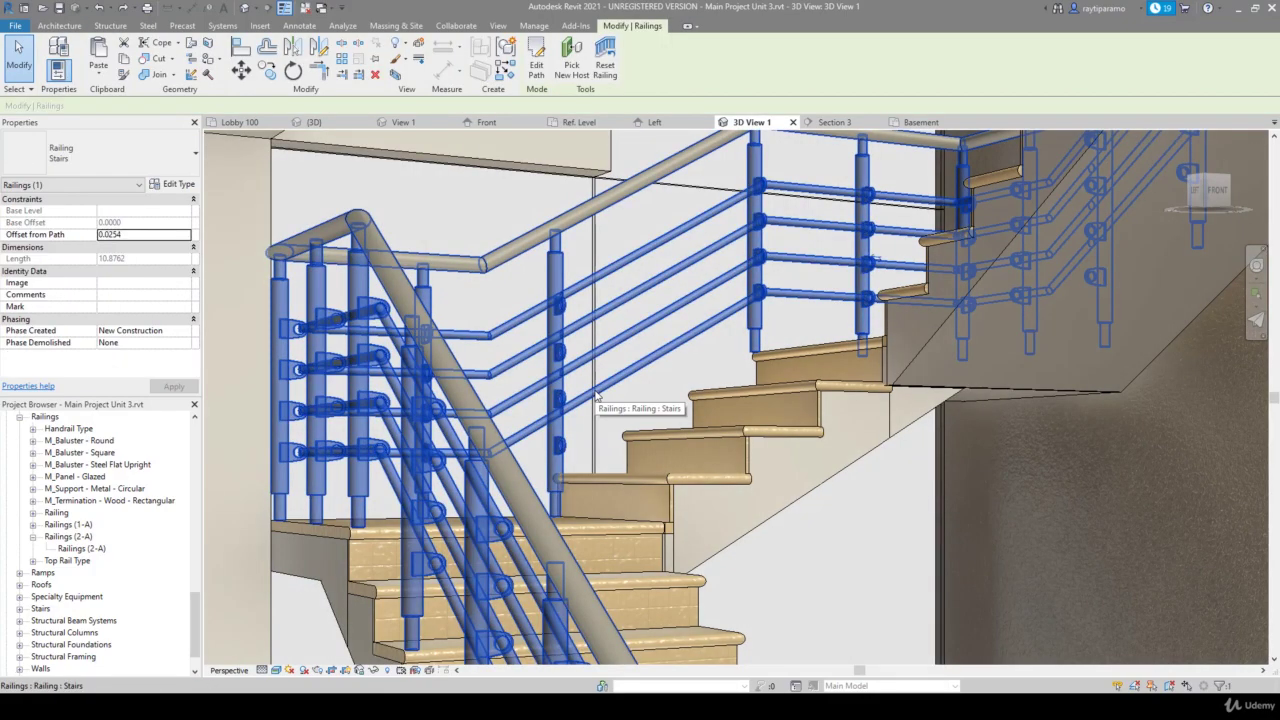
pyautogui.scroll(5, 497, 488)
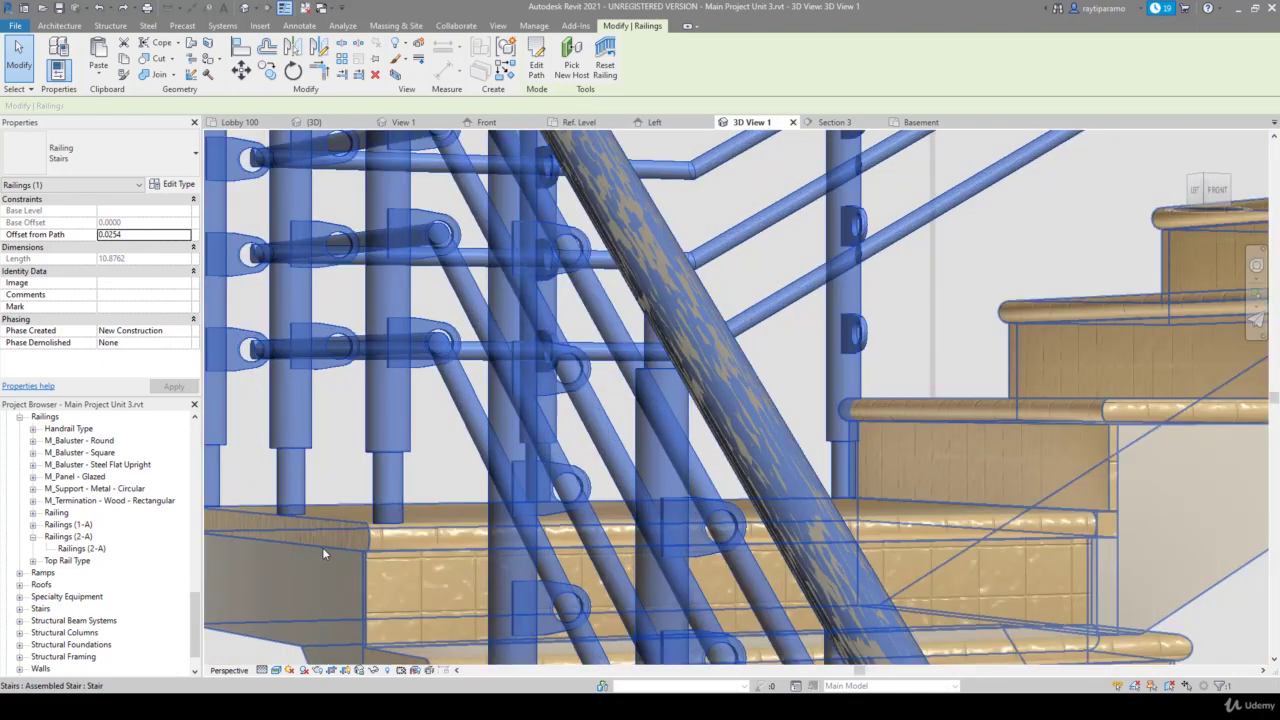
pyautogui.scroll(4, 497, 488)
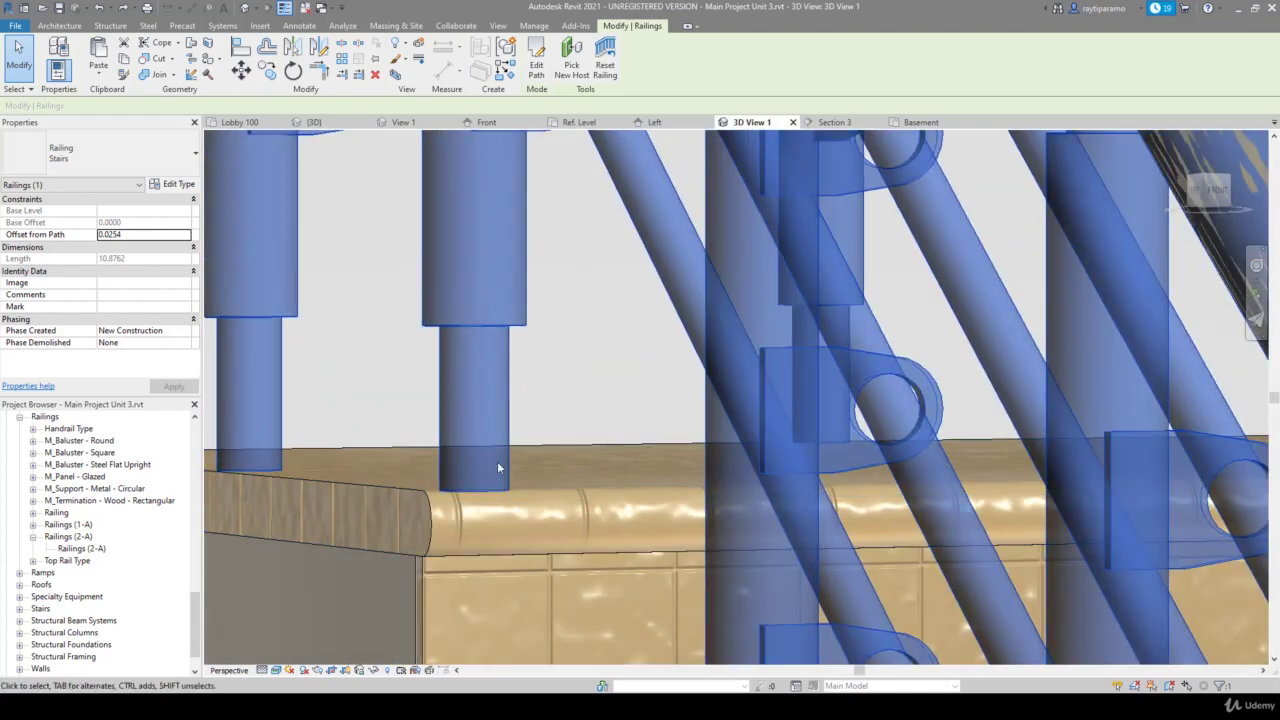
pyautogui.scroll(-5, 498, 466)
pyautogui.scroll(-4, 498, 466)
pyautogui.scroll(-2, 781, 302)
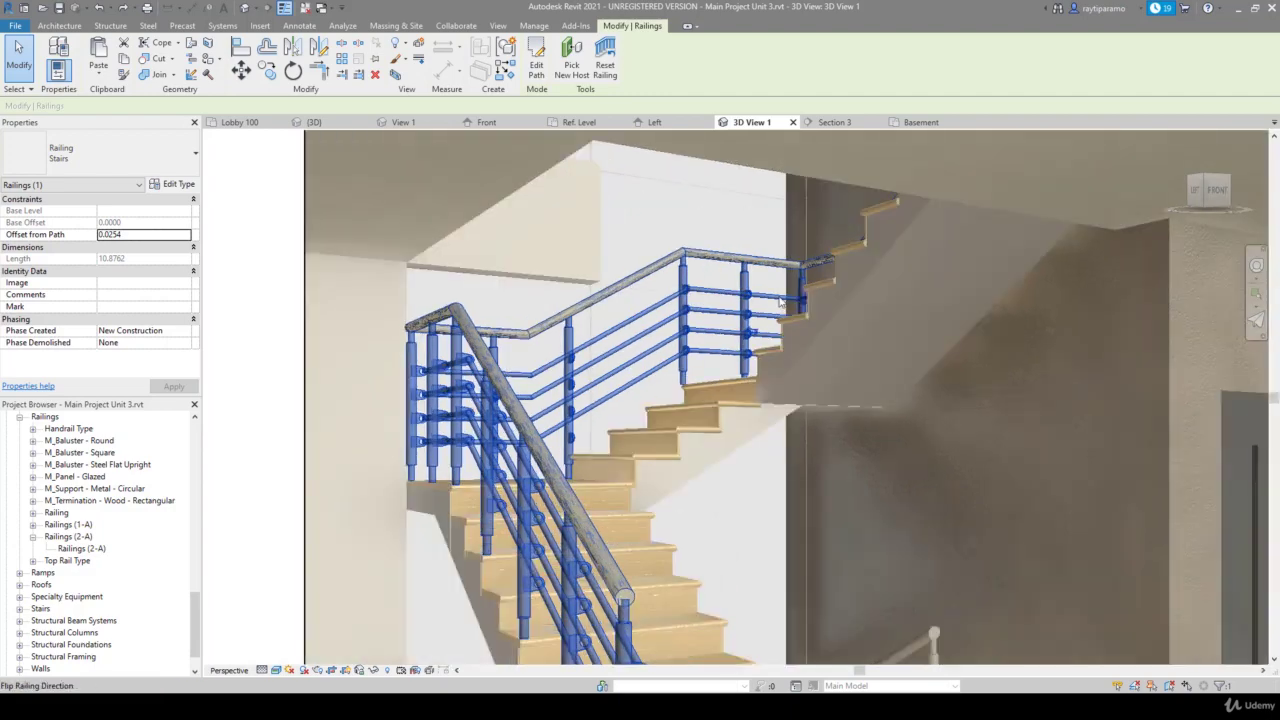
pyautogui.scroll(3, 781, 302)
pyautogui.scroll(3, 781, 302)
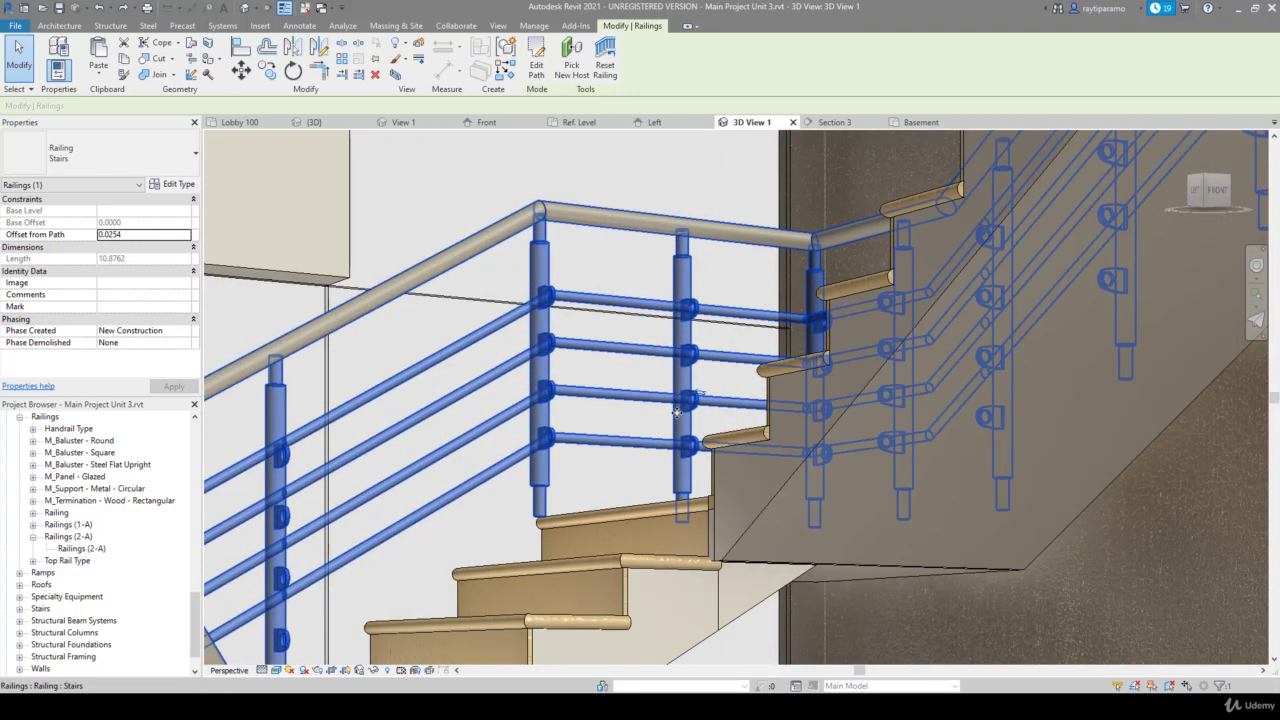
pyautogui.scroll(-2, 677, 412)
pyautogui.scroll(-2, 677, 412)
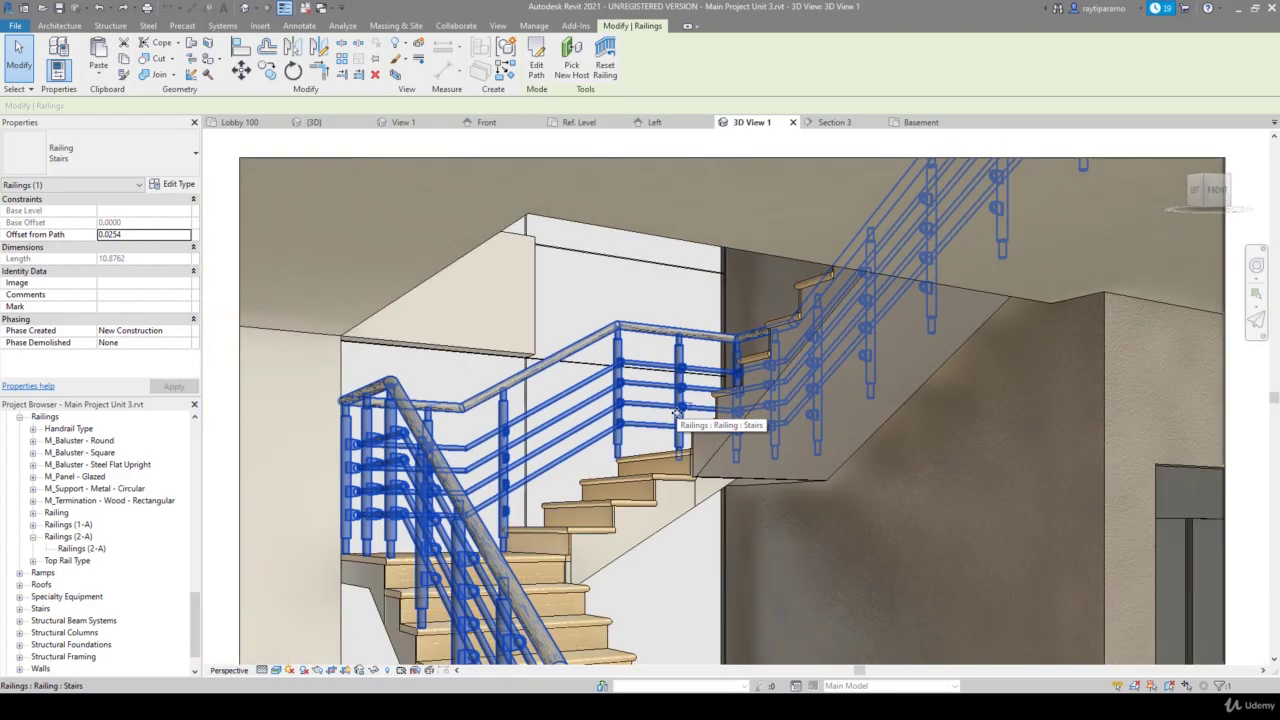
# In the Stairs railing Type Properties, set Angled Joins to No Connector and apply
pyautogui.click(168, 184)
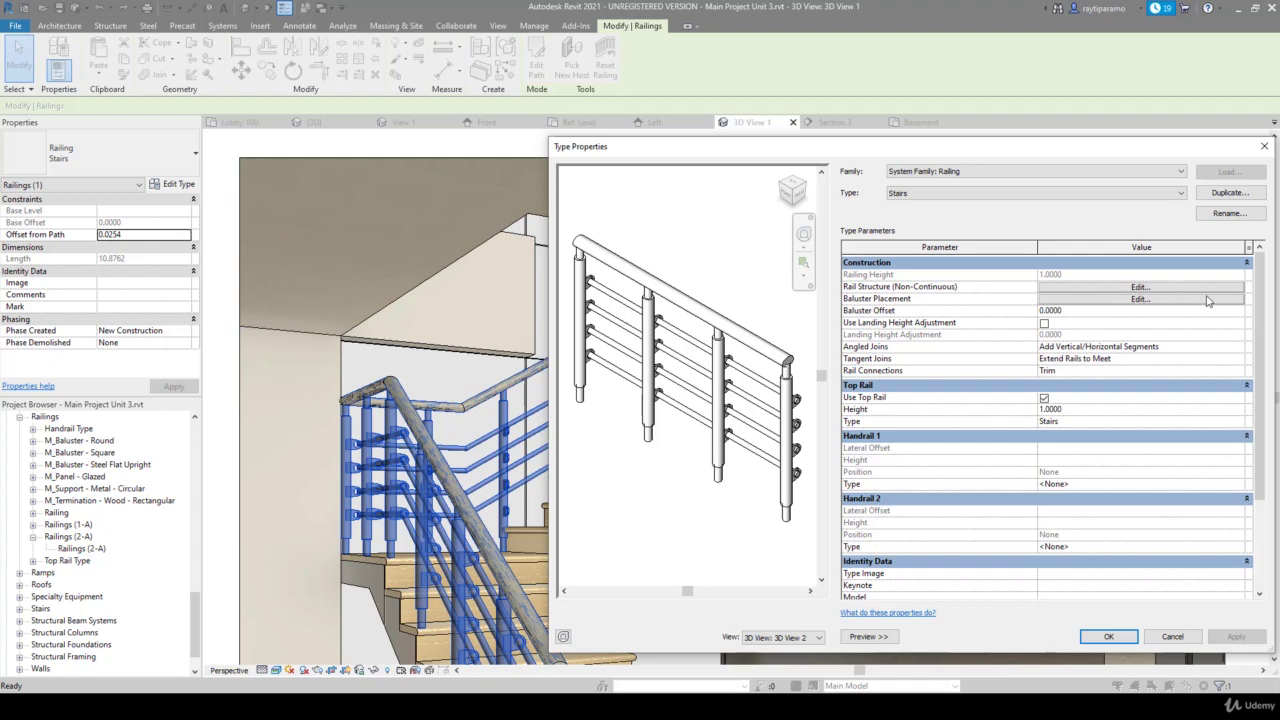
pyautogui.click(1240, 348)
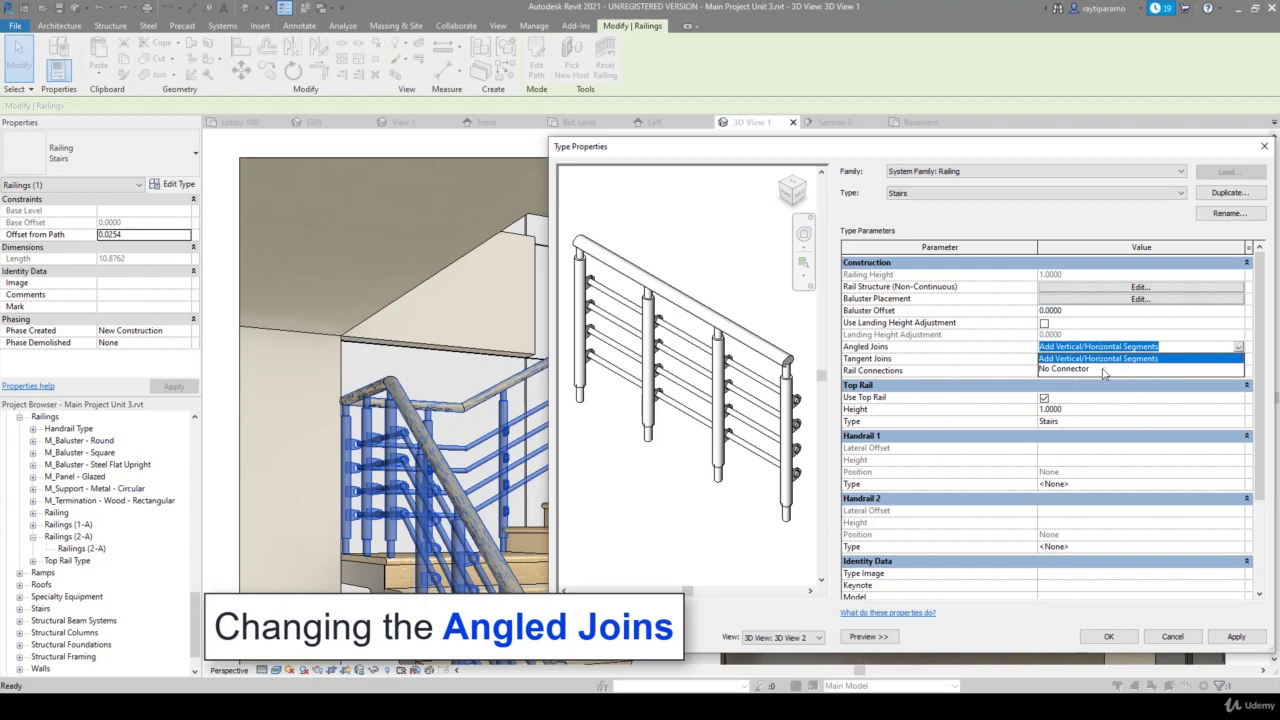
pyautogui.click(1065, 369)
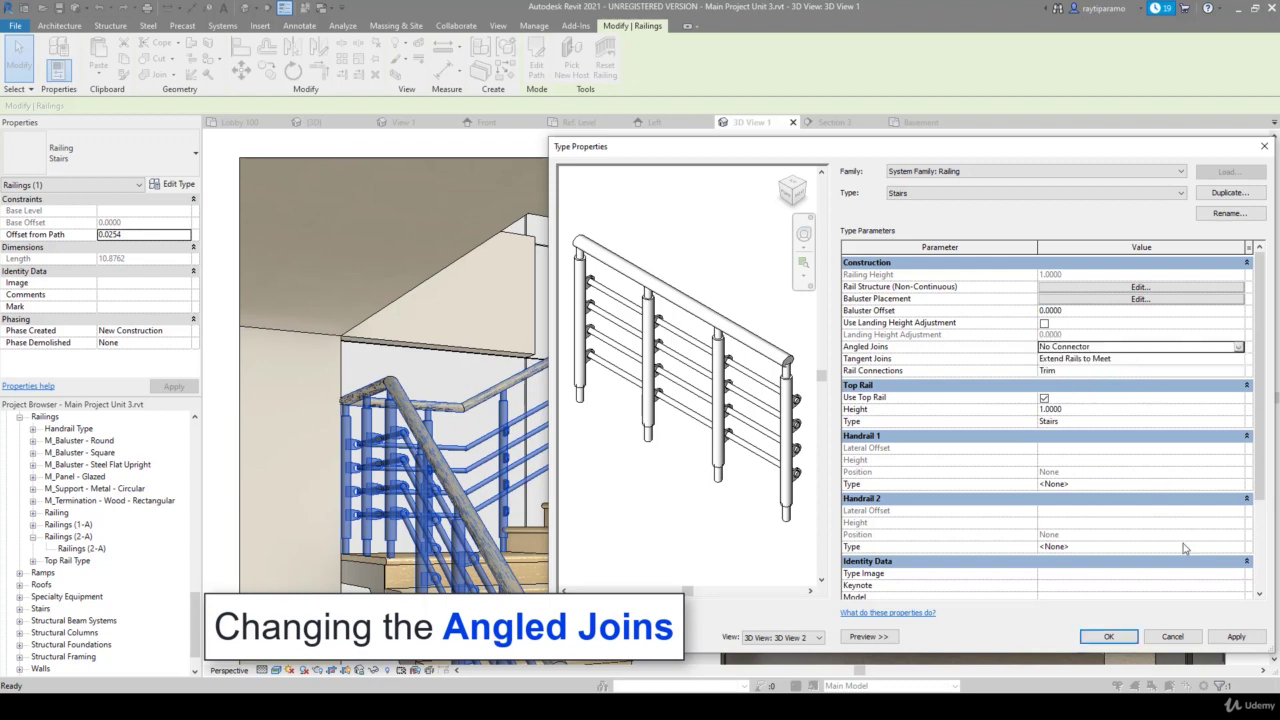
pyautogui.click(1236, 637)
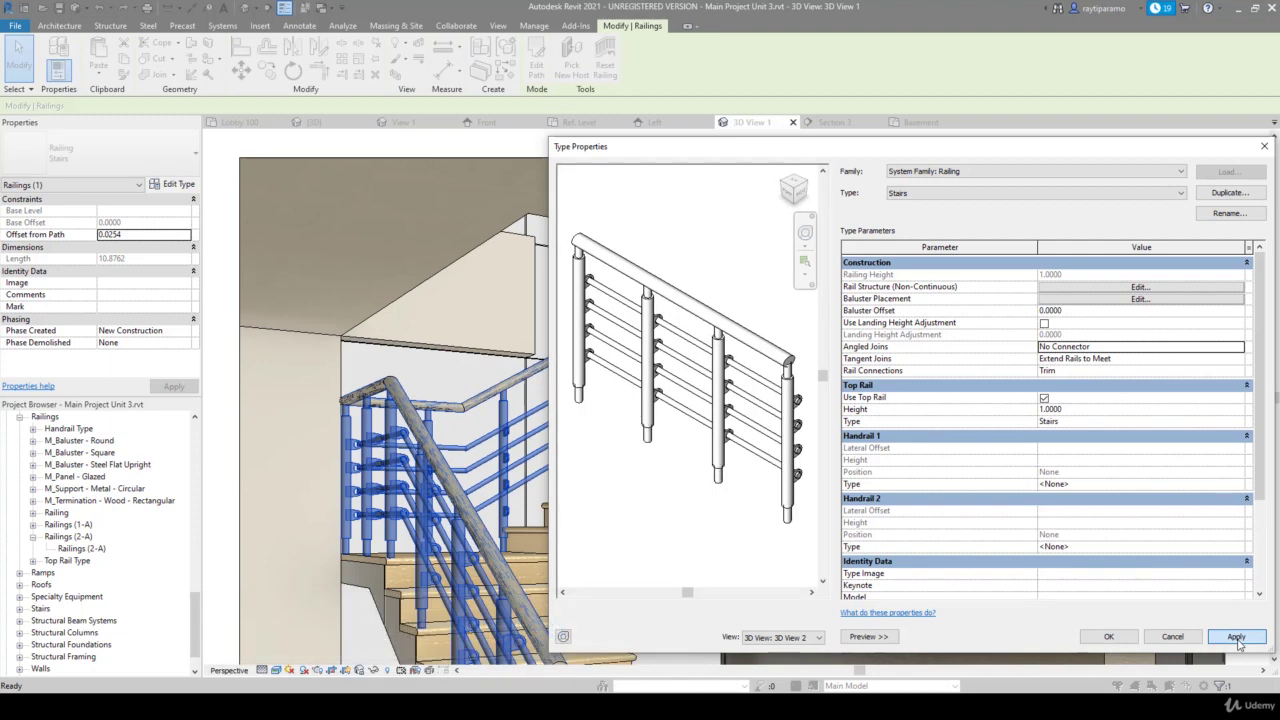
pyautogui.click(1237, 637)
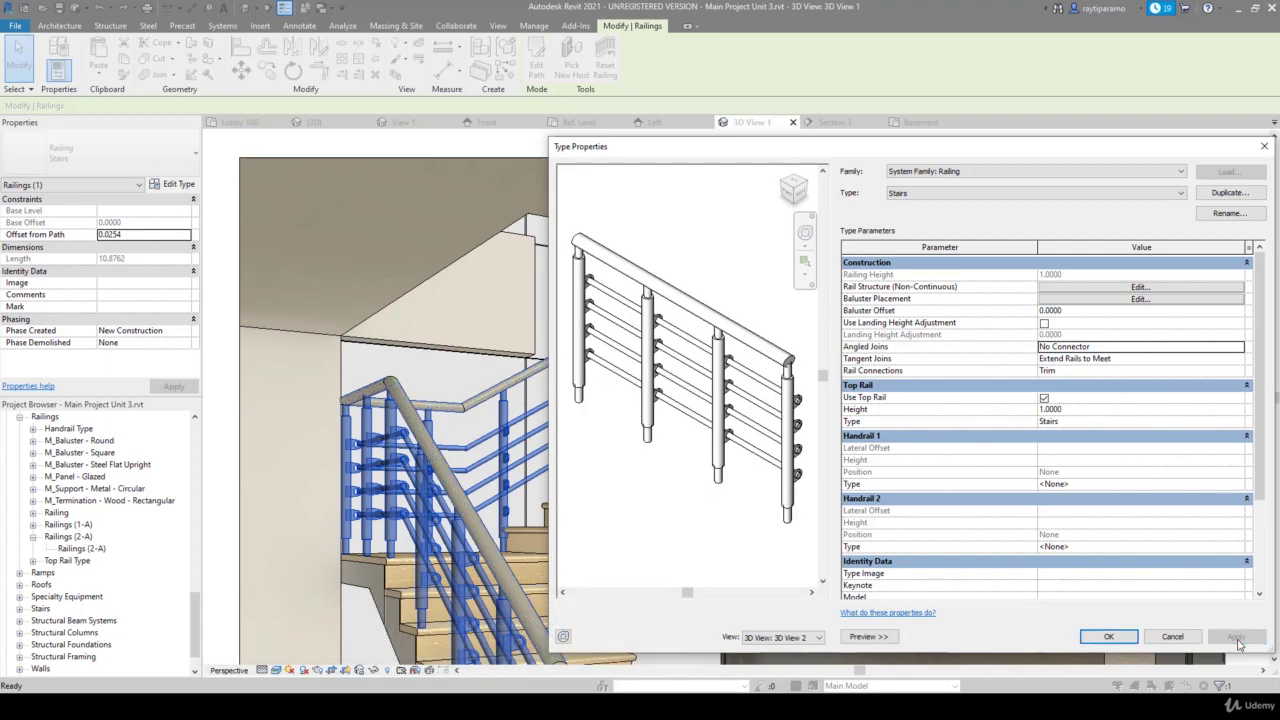
# Inspect the regular baluster's Base options in Baluster Placement, closing it unchanged
pyautogui.click(1141, 299)
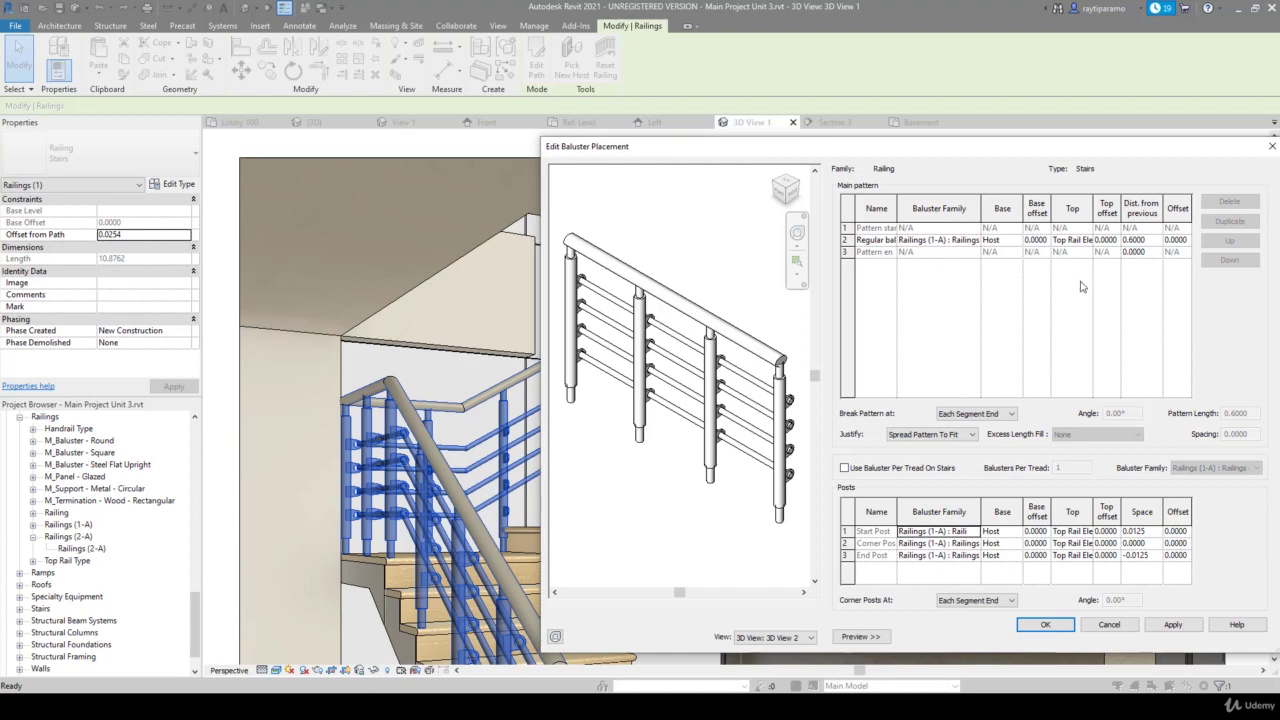
pyautogui.click(1018, 241)
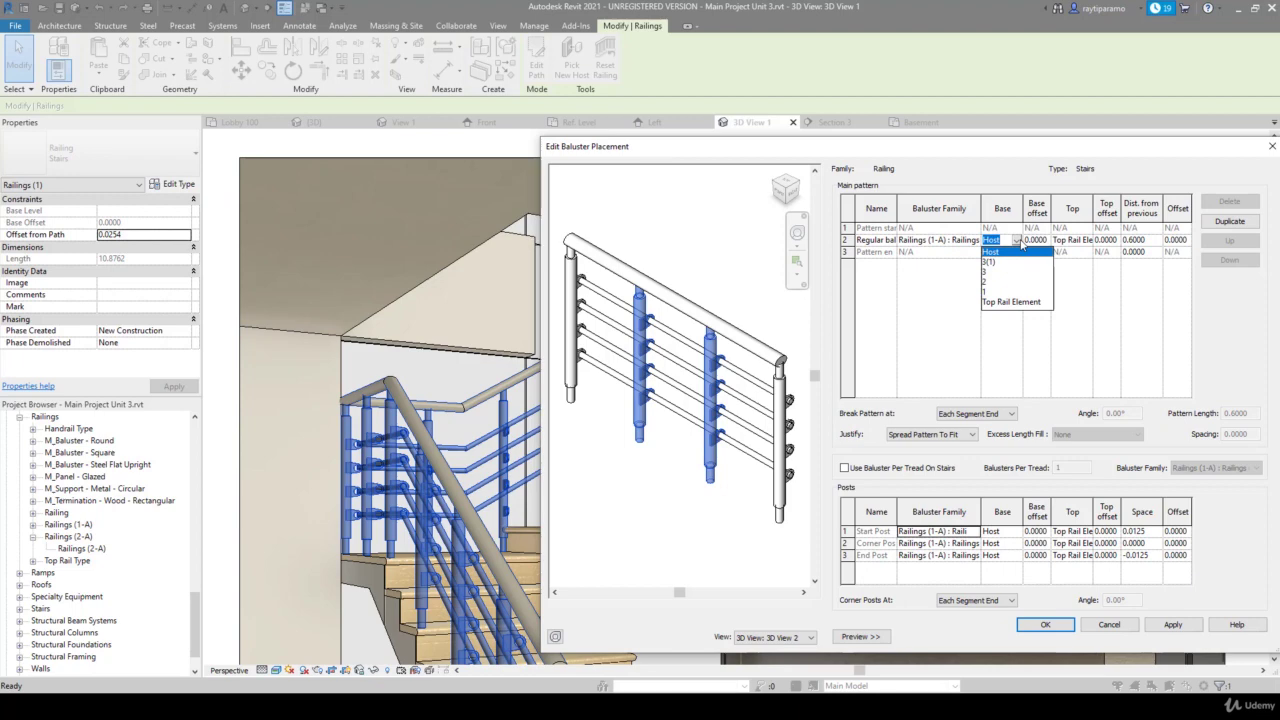
pyautogui.click(1021, 243)
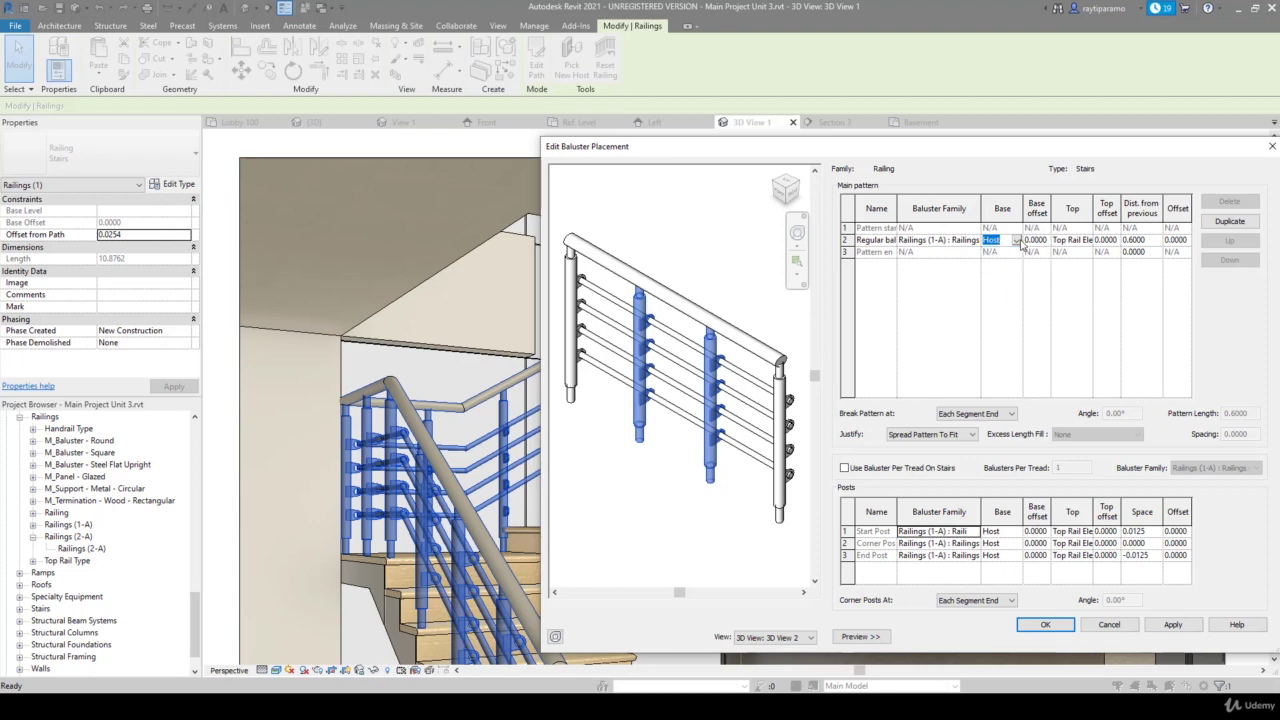
pyautogui.click(1272, 146)
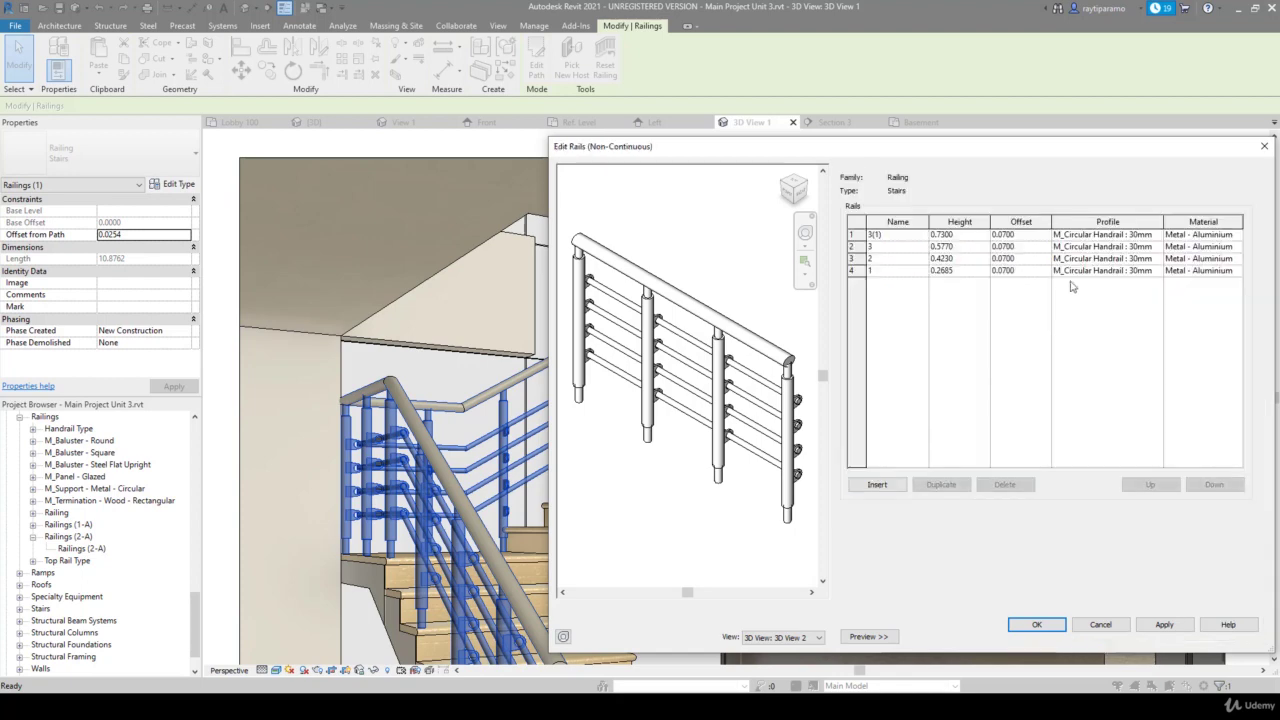
# Rename the top rail from 3(1) to 4 in the rail structure and apply
pyautogui.click(1126, 287)
pyautogui.click(896, 236)
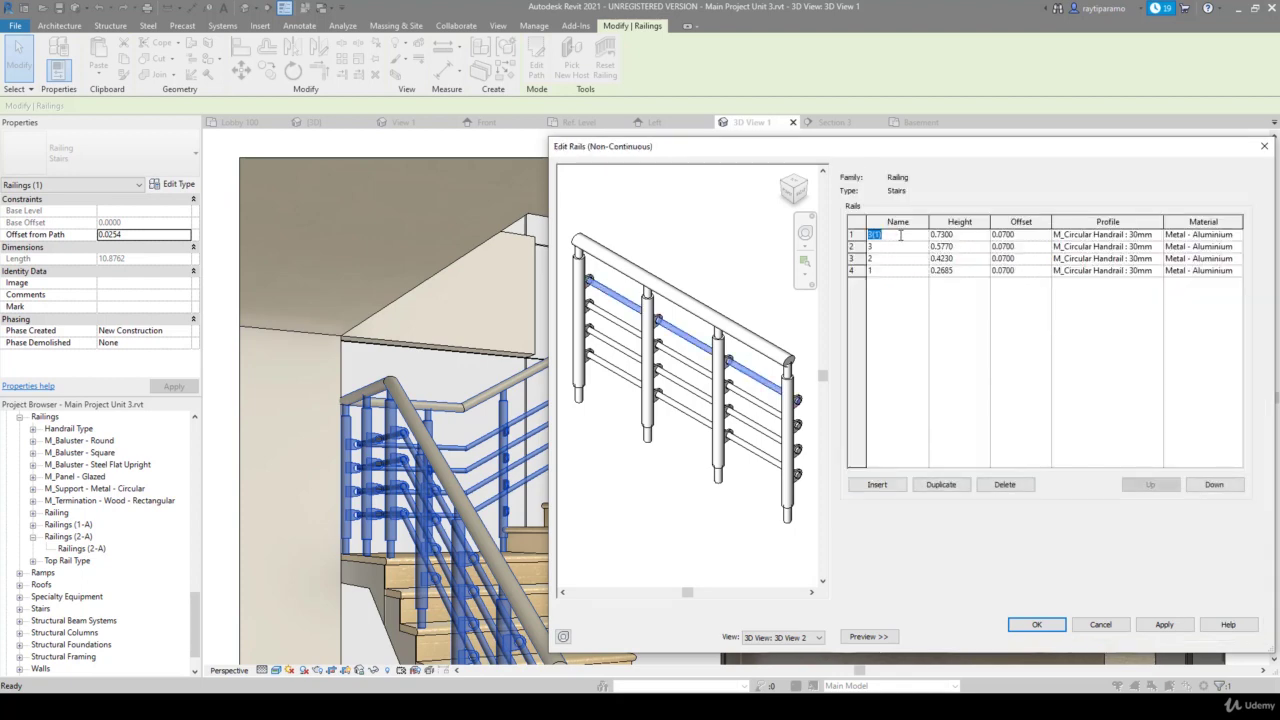
pyautogui.write('4')
pyautogui.click(1164, 624)
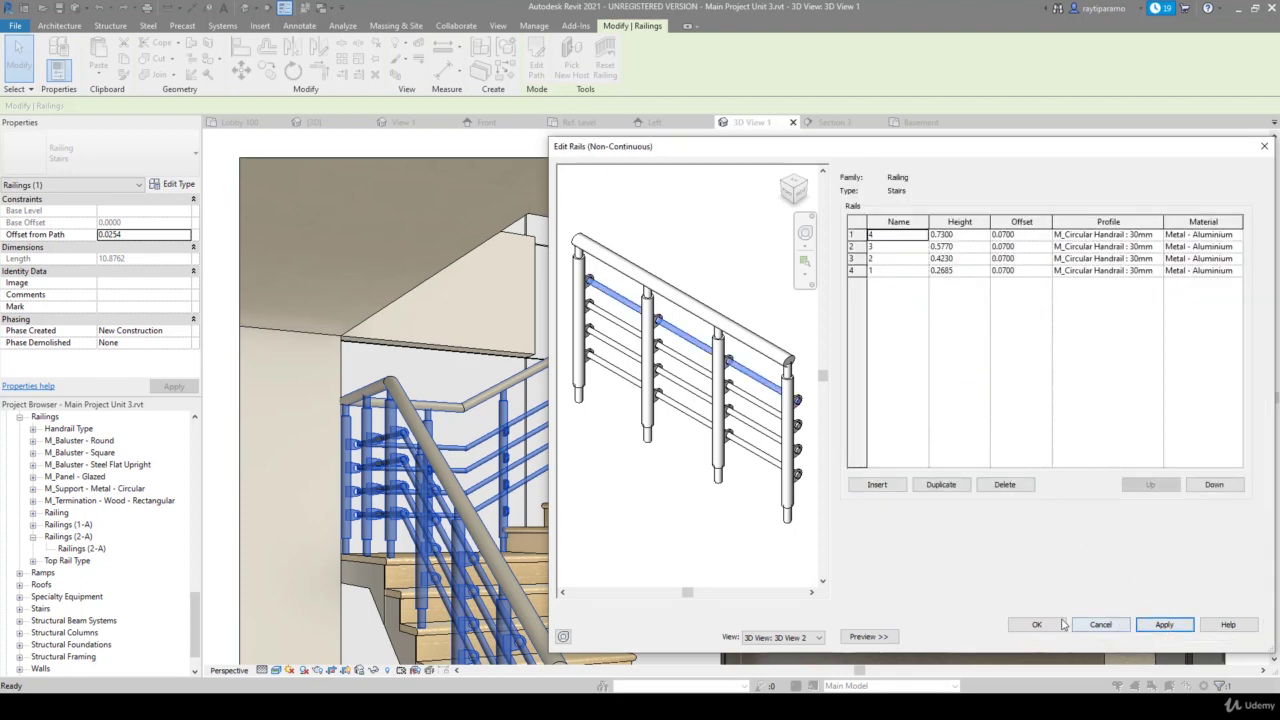
pyautogui.click(1063, 624)
pyautogui.click(1126, 310)
# Try Center justification for the Stairs railing's baluster pattern and apply it
pyautogui.click(1128, 310)
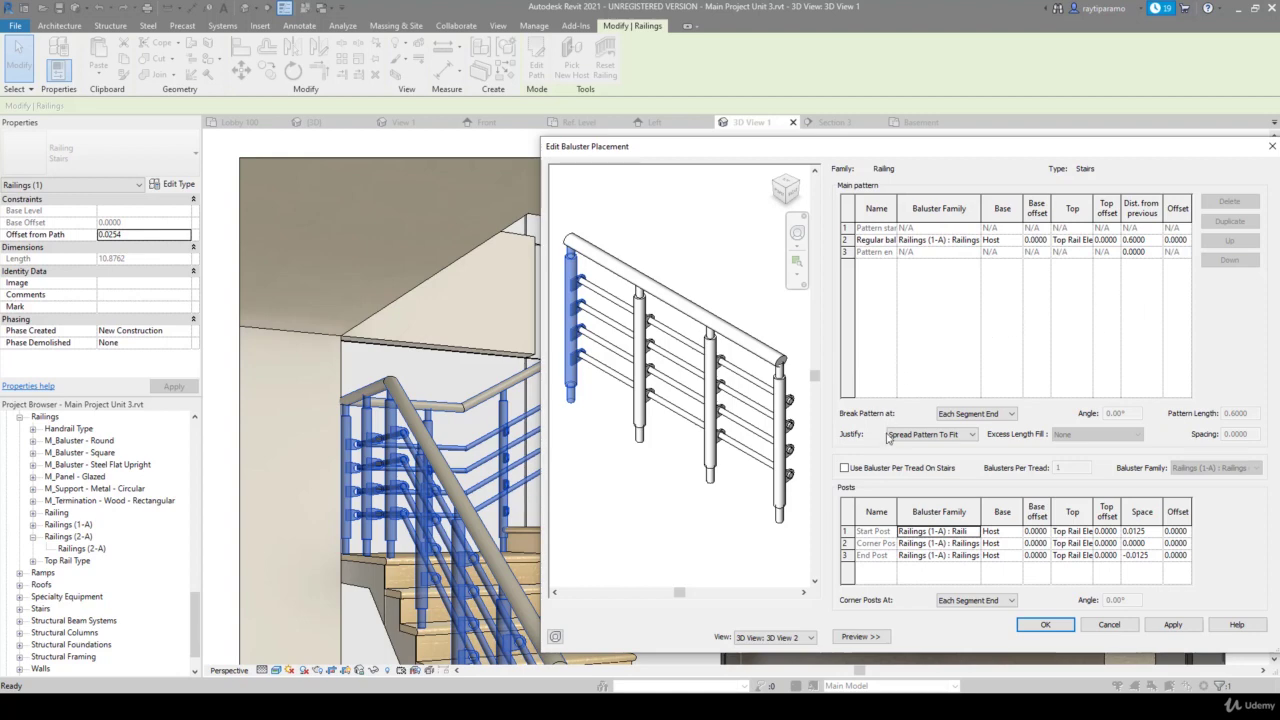
pyautogui.click(958, 437)
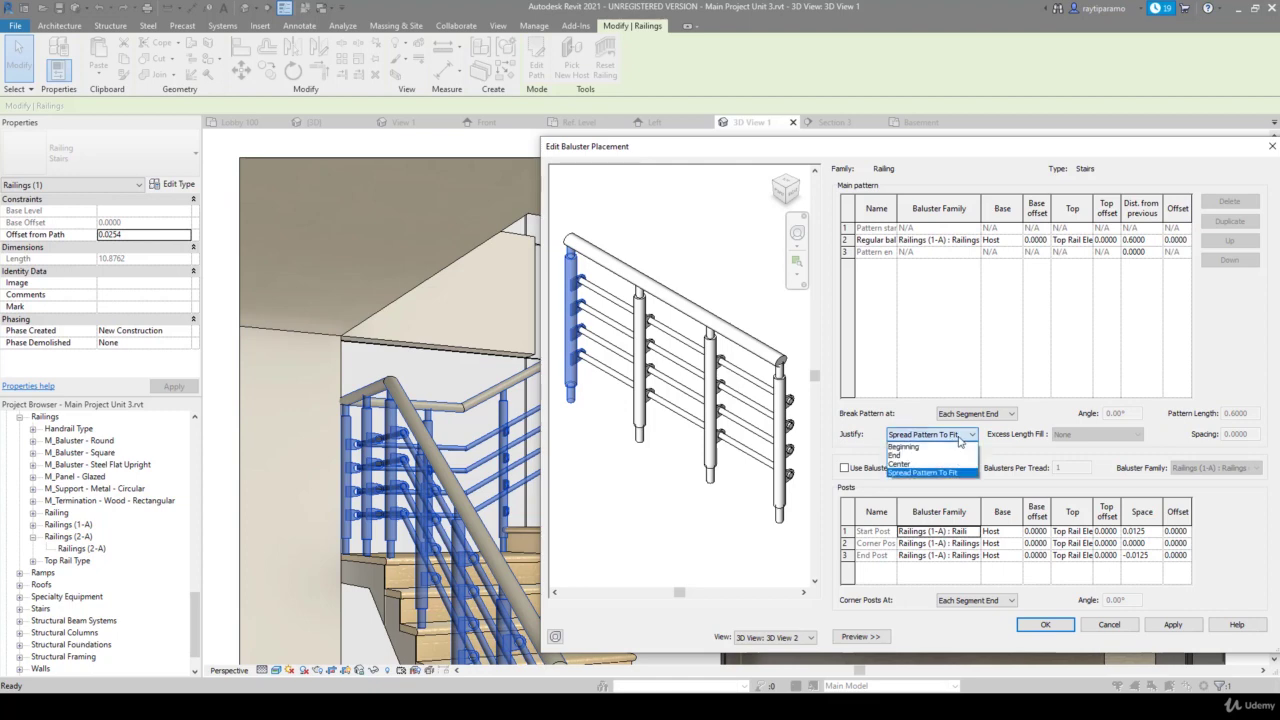
pyautogui.click(956, 471)
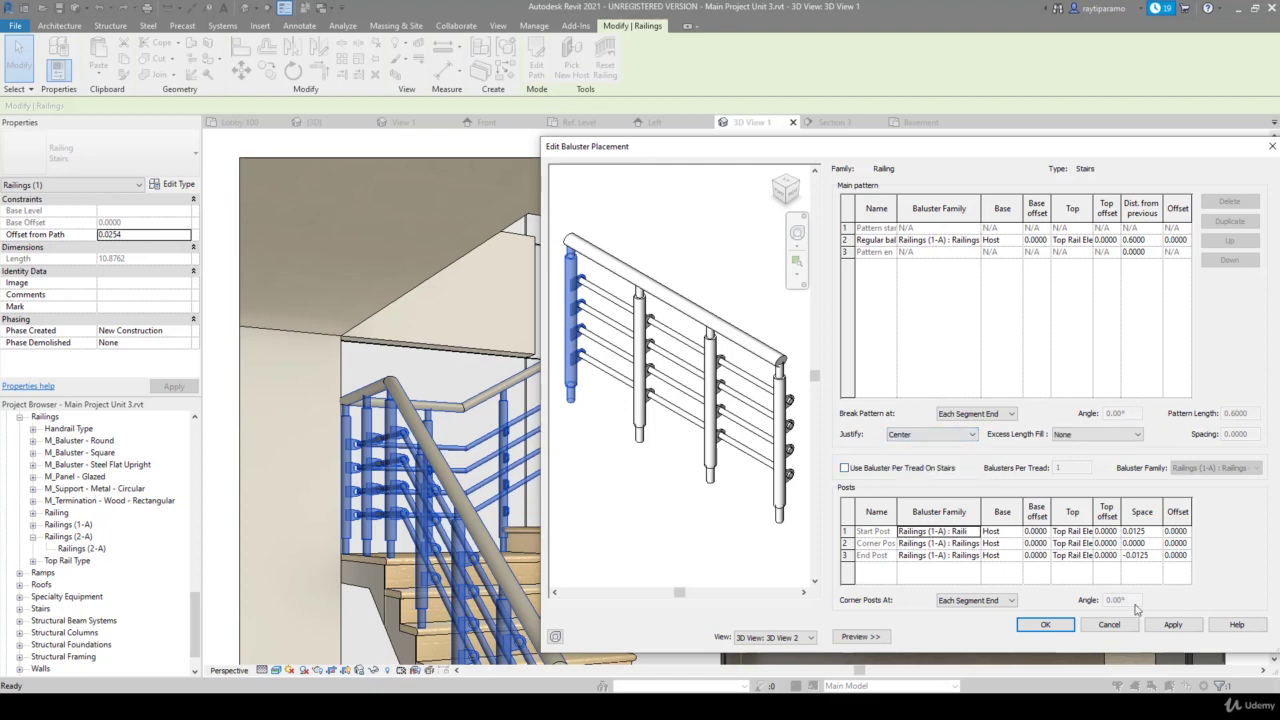
pyautogui.click(1172, 624)
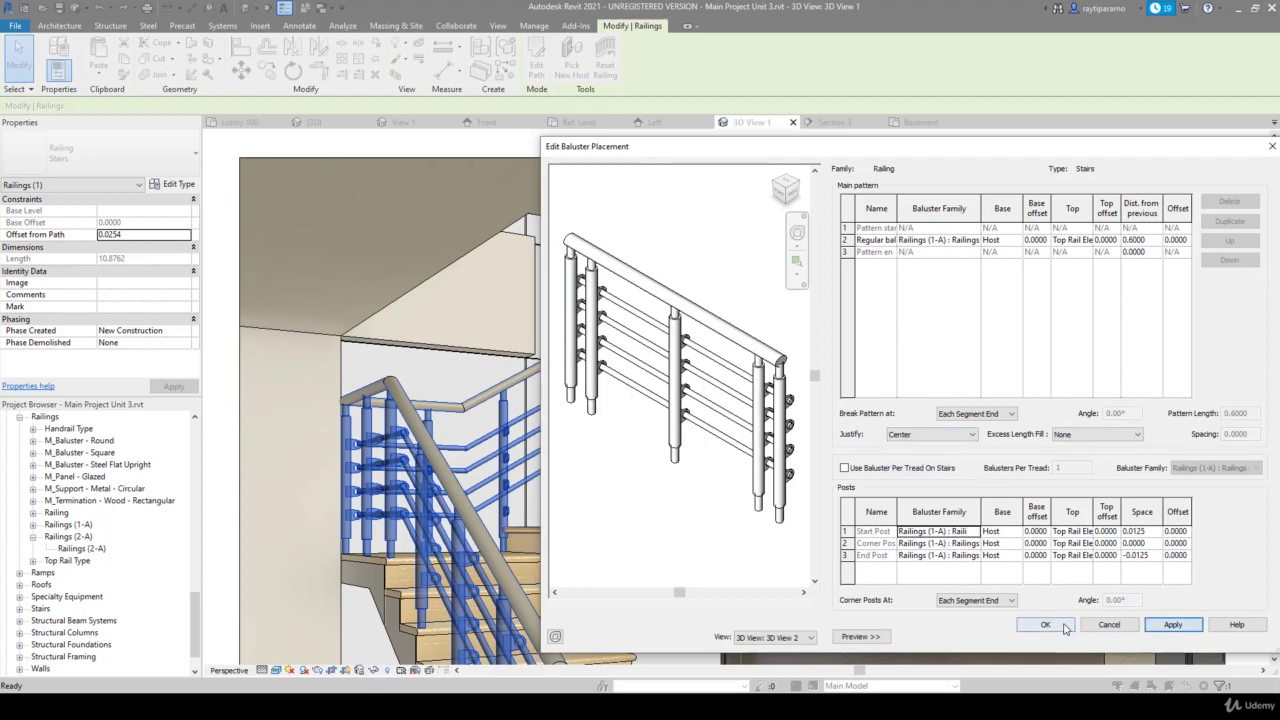
pyautogui.click(1106, 624)
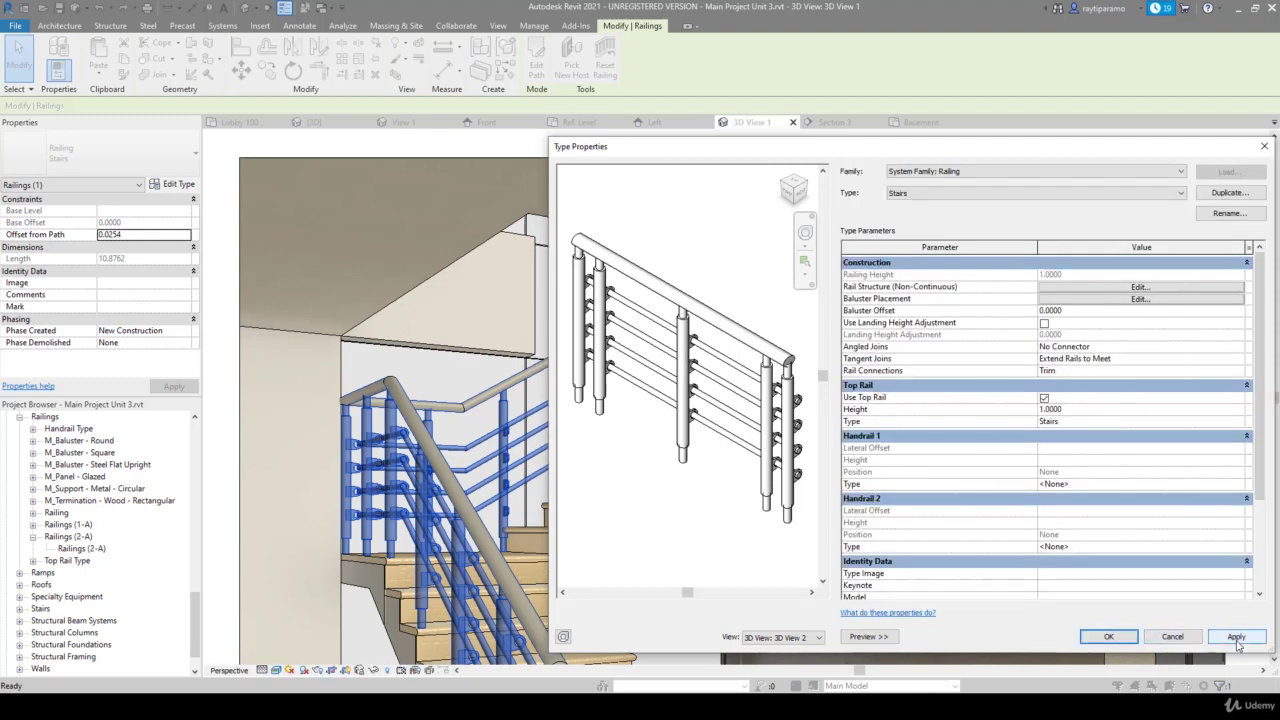
pyautogui.click(1237, 637)
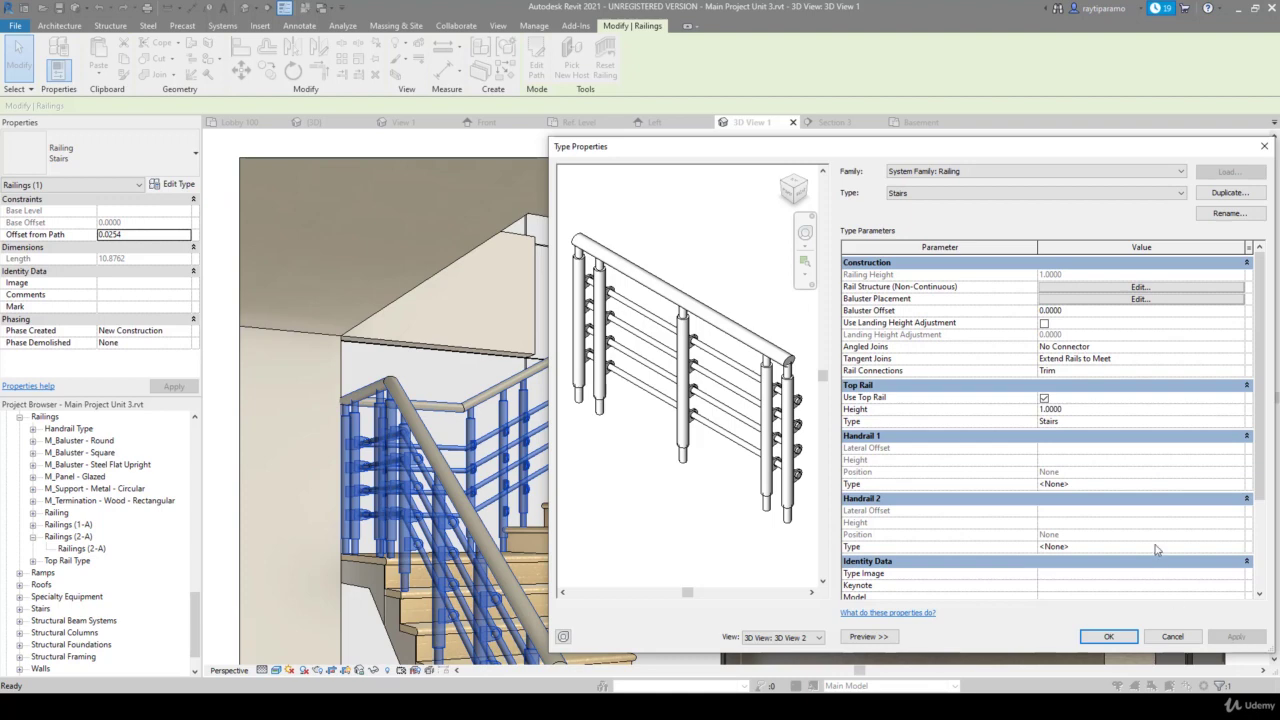
# Switch the baluster pattern justification to Beginning and apply it to the railing
pyautogui.click(1156, 299)
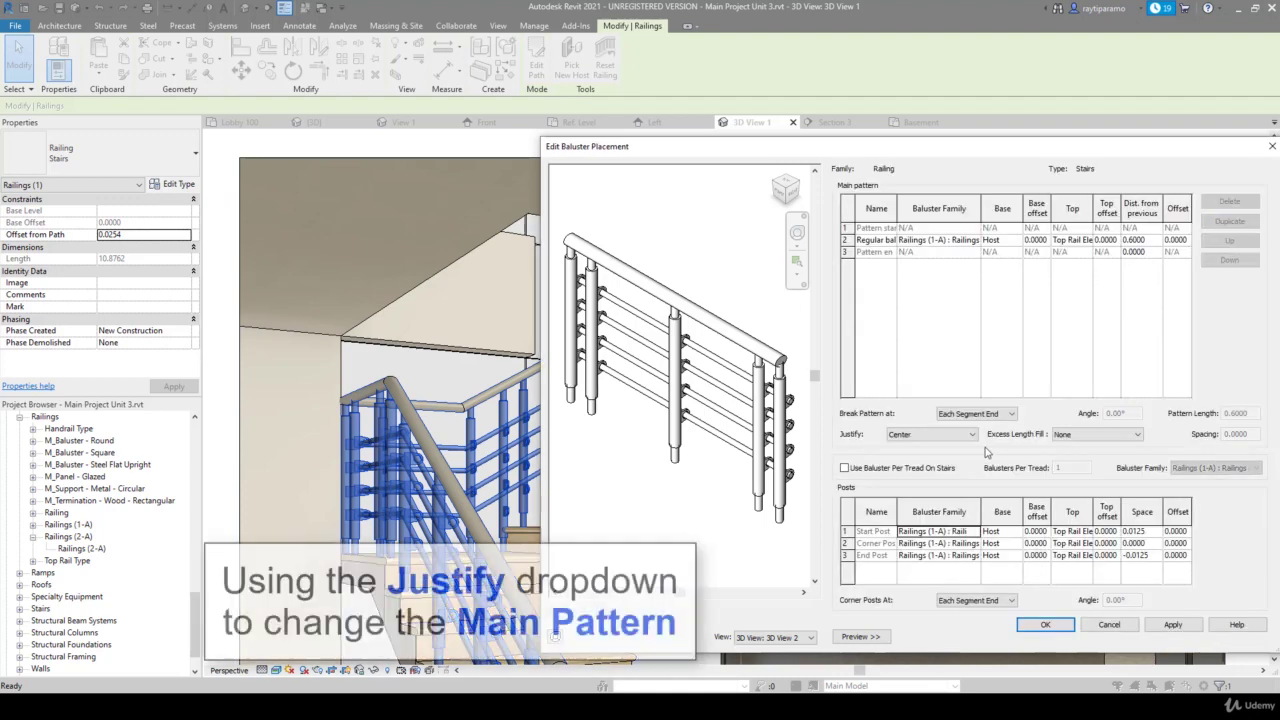
pyautogui.click(970, 434)
pyautogui.click(955, 450)
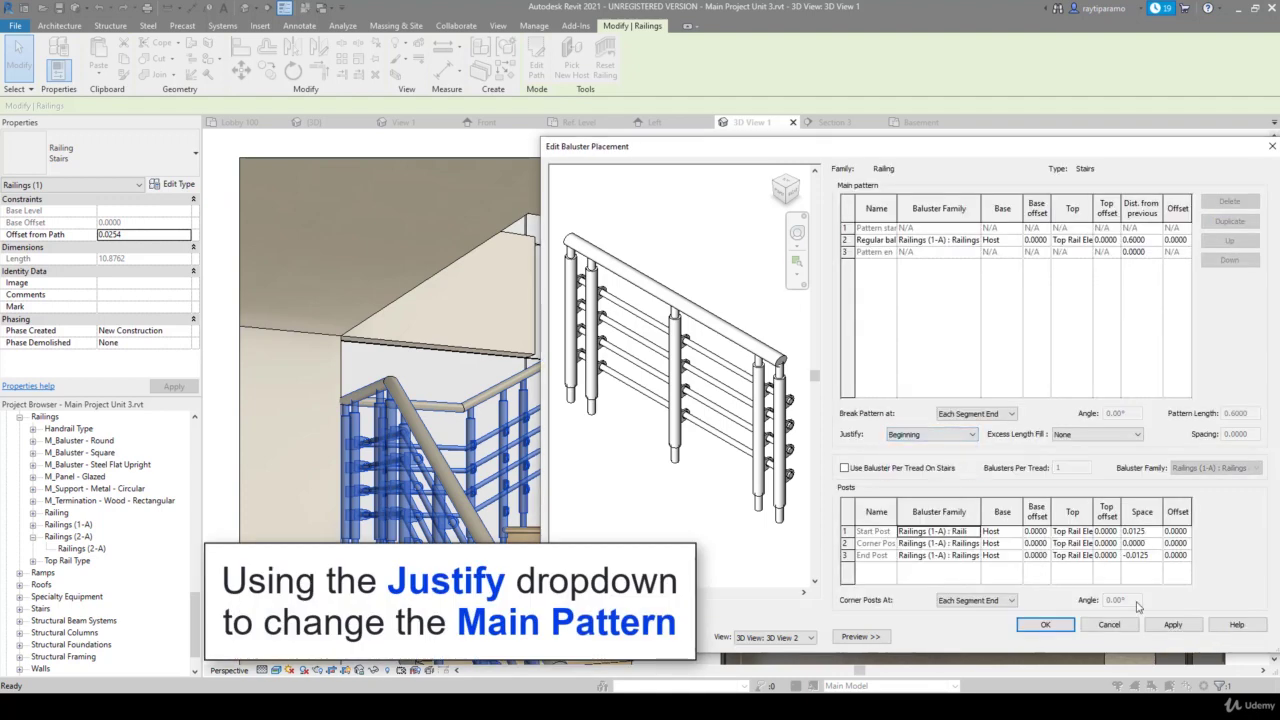
pyautogui.click(1173, 625)
pyautogui.click(1064, 624)
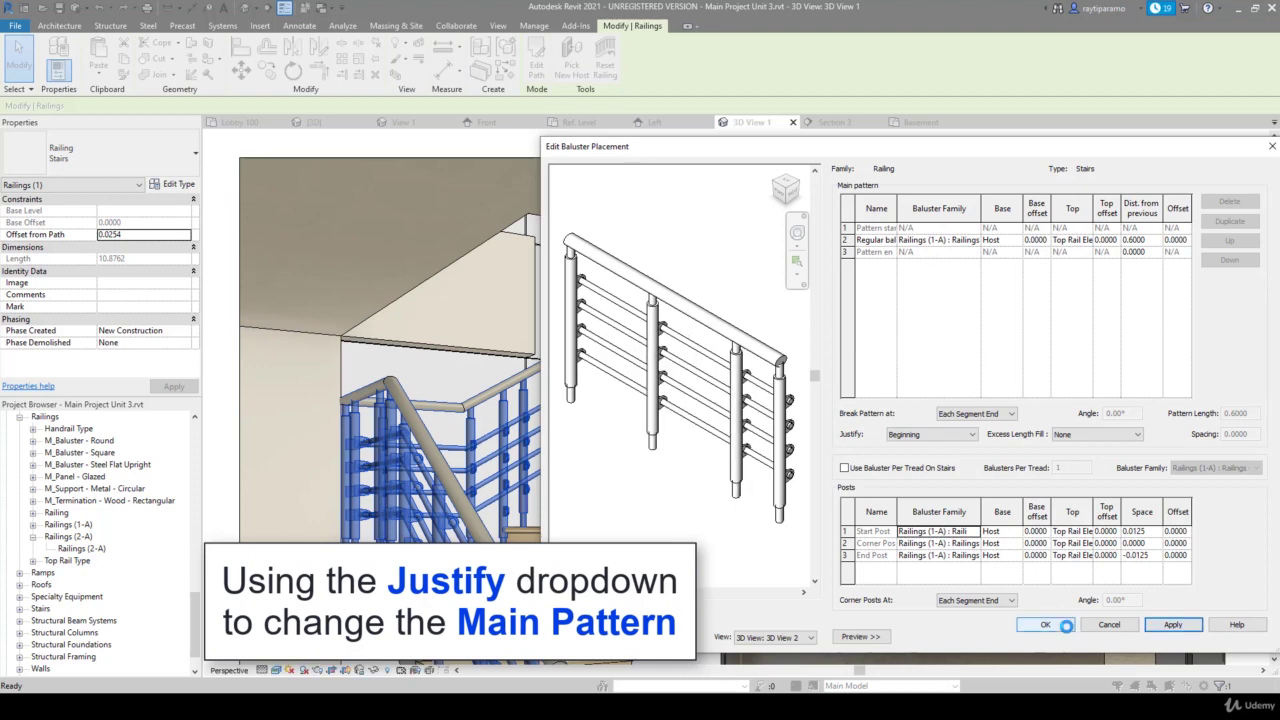
pyautogui.click(1236, 638)
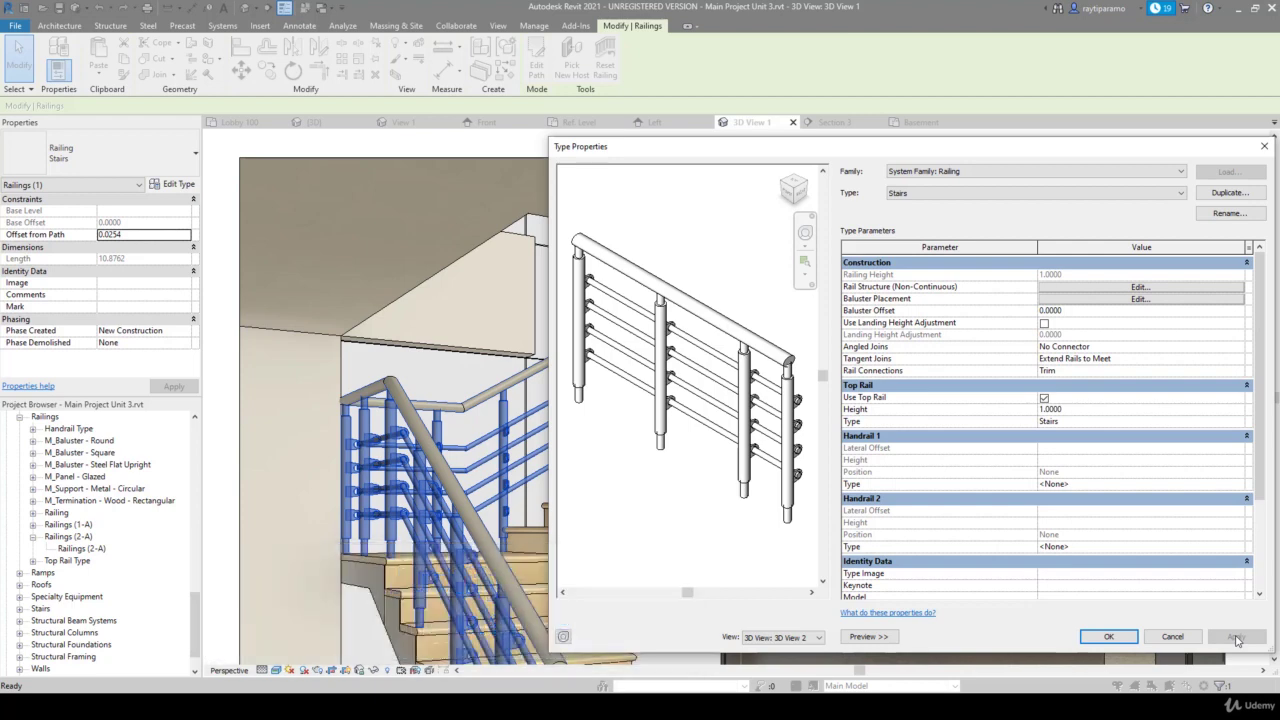
# Set the baluster pattern justification to End, apply it, and close Type Properties
pyautogui.click(1146, 303)
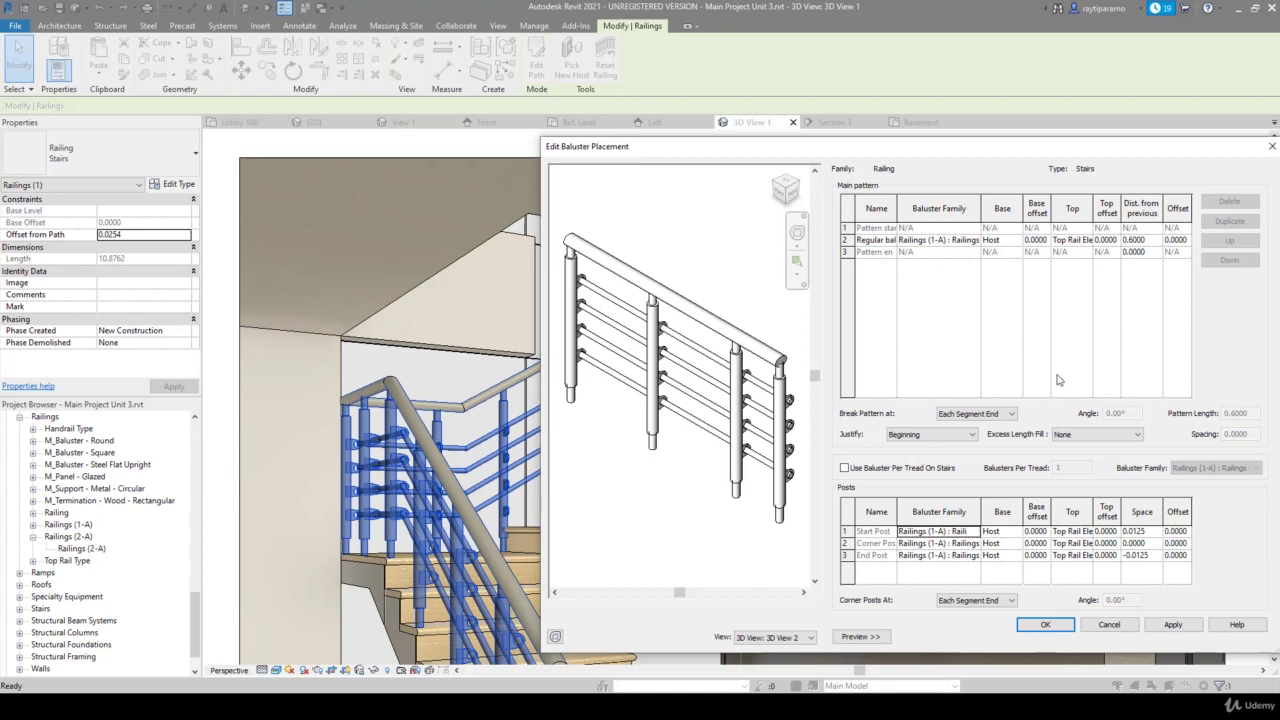
pyautogui.click(961, 433)
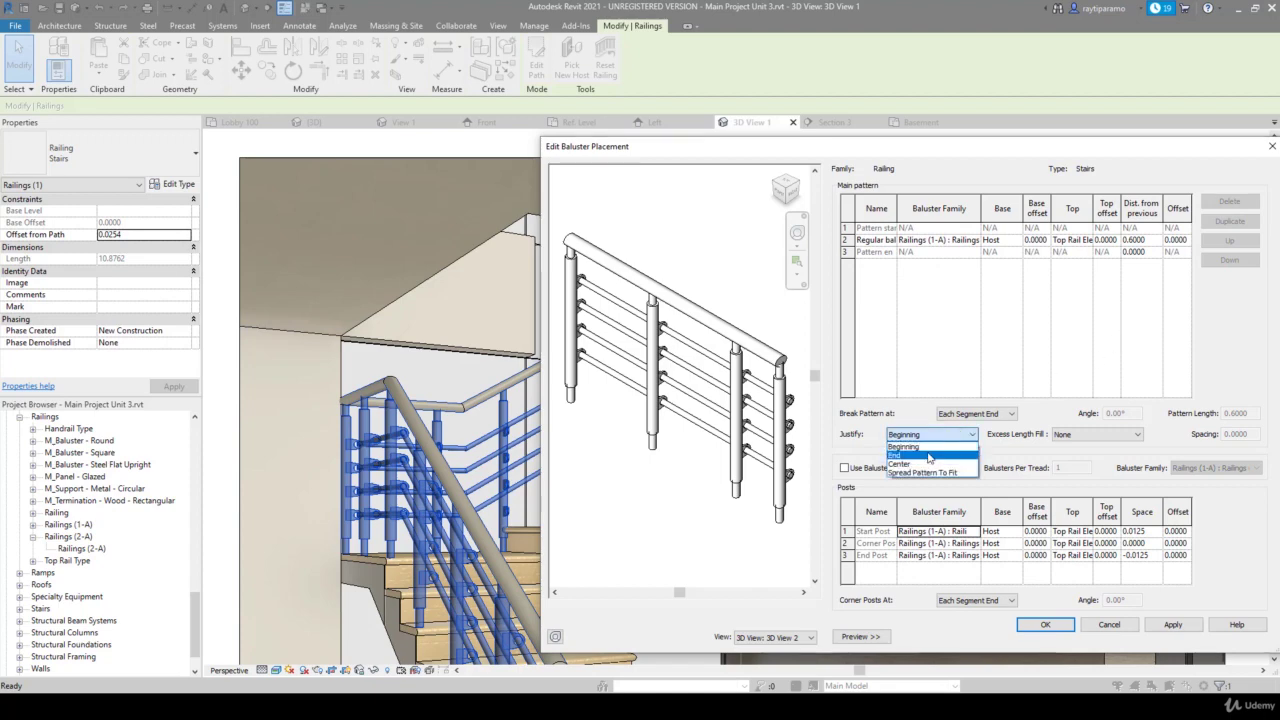
pyautogui.click(929, 457)
pyautogui.click(1173, 624)
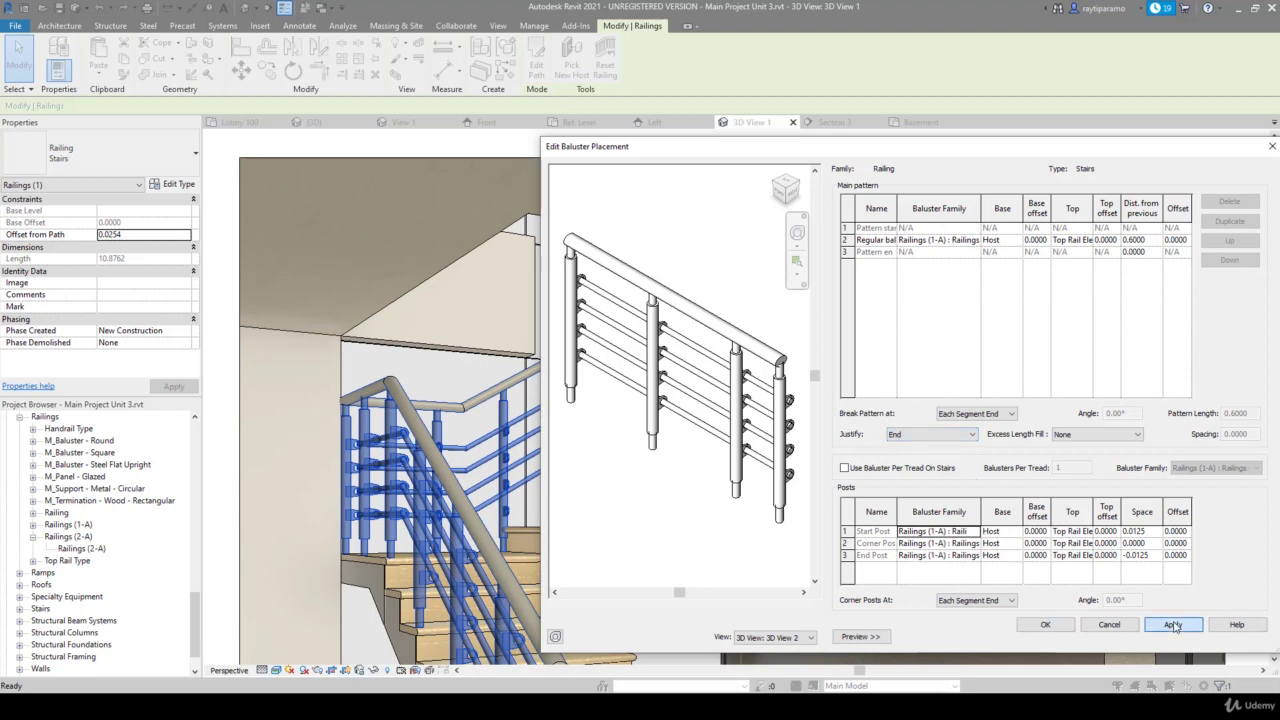
pyautogui.click(1046, 625)
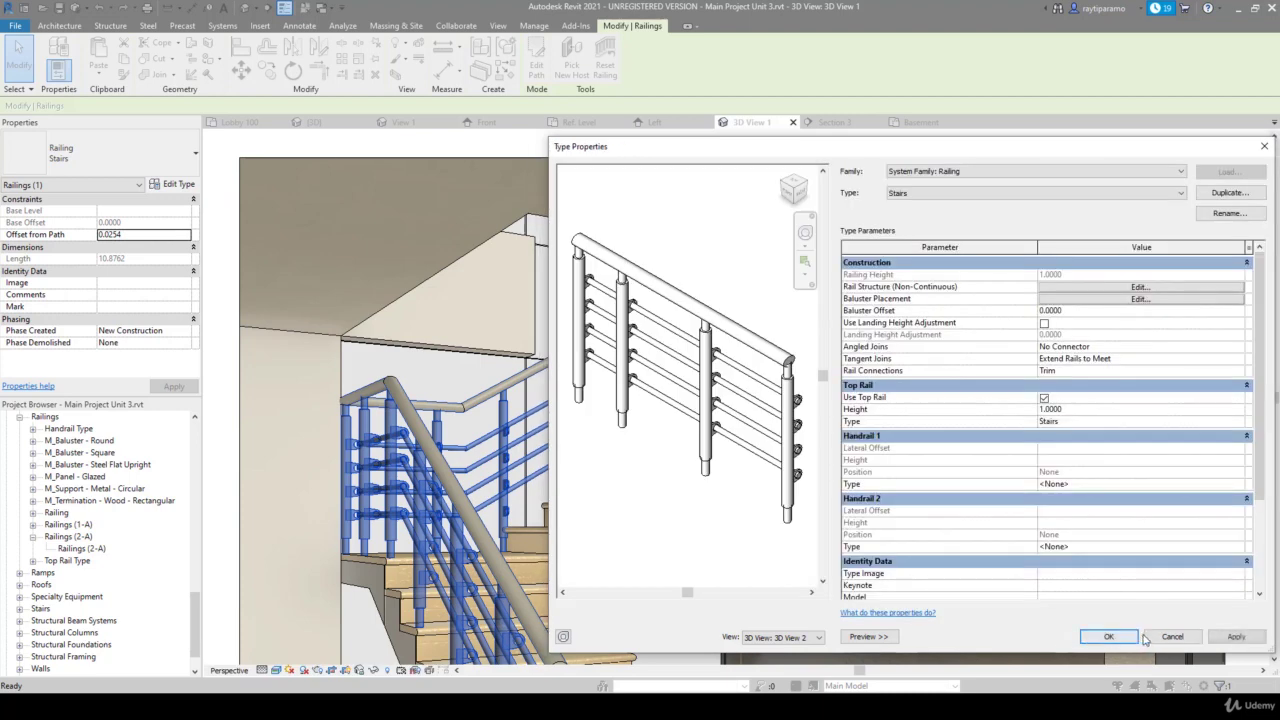
pyautogui.click(1236, 637)
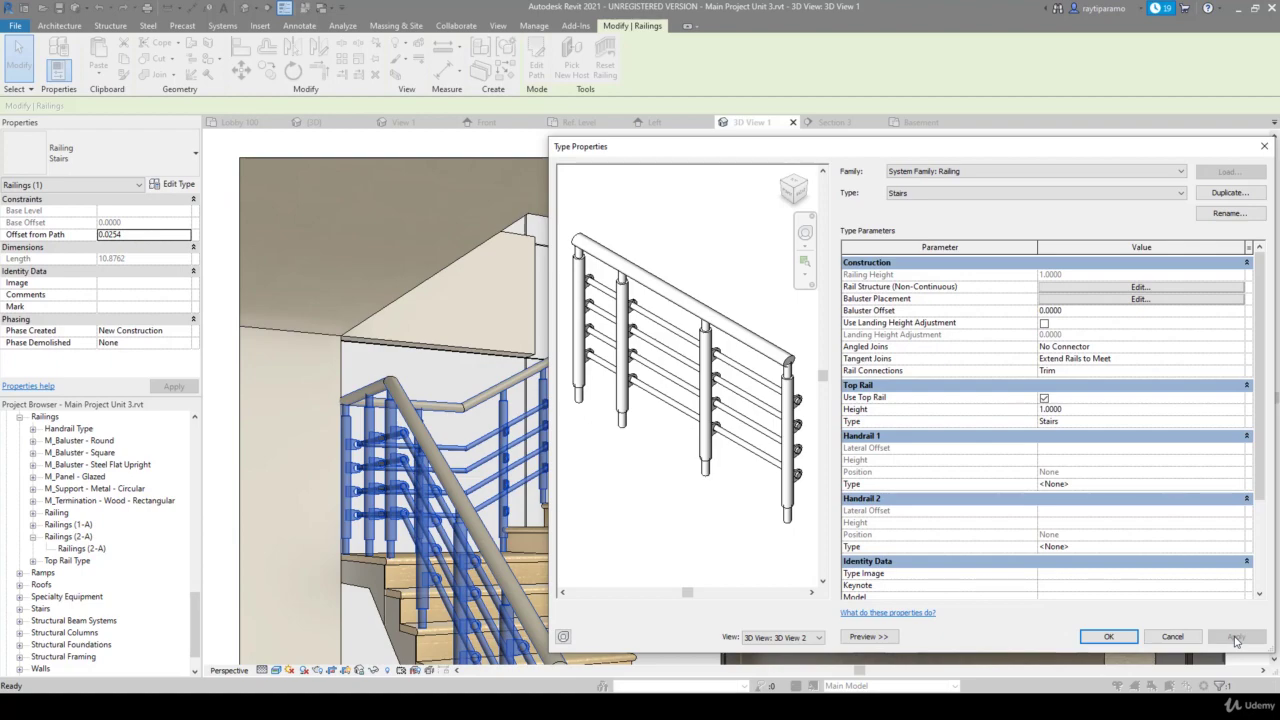
pyautogui.click(1128, 637)
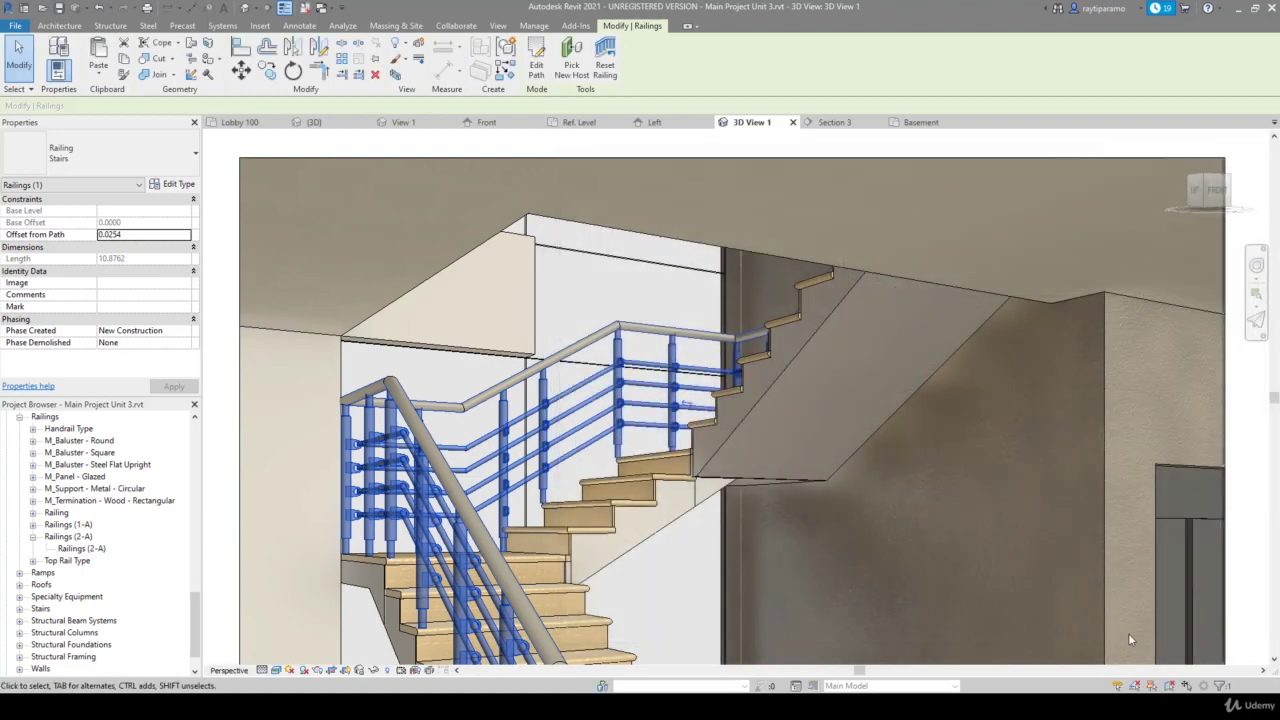
pyautogui.scroll(1, 570, 450)
pyautogui.scroll(2, 570, 450)
pyautogui.scroll(2, 575, 452)
pyautogui.scroll(1, 577, 454)
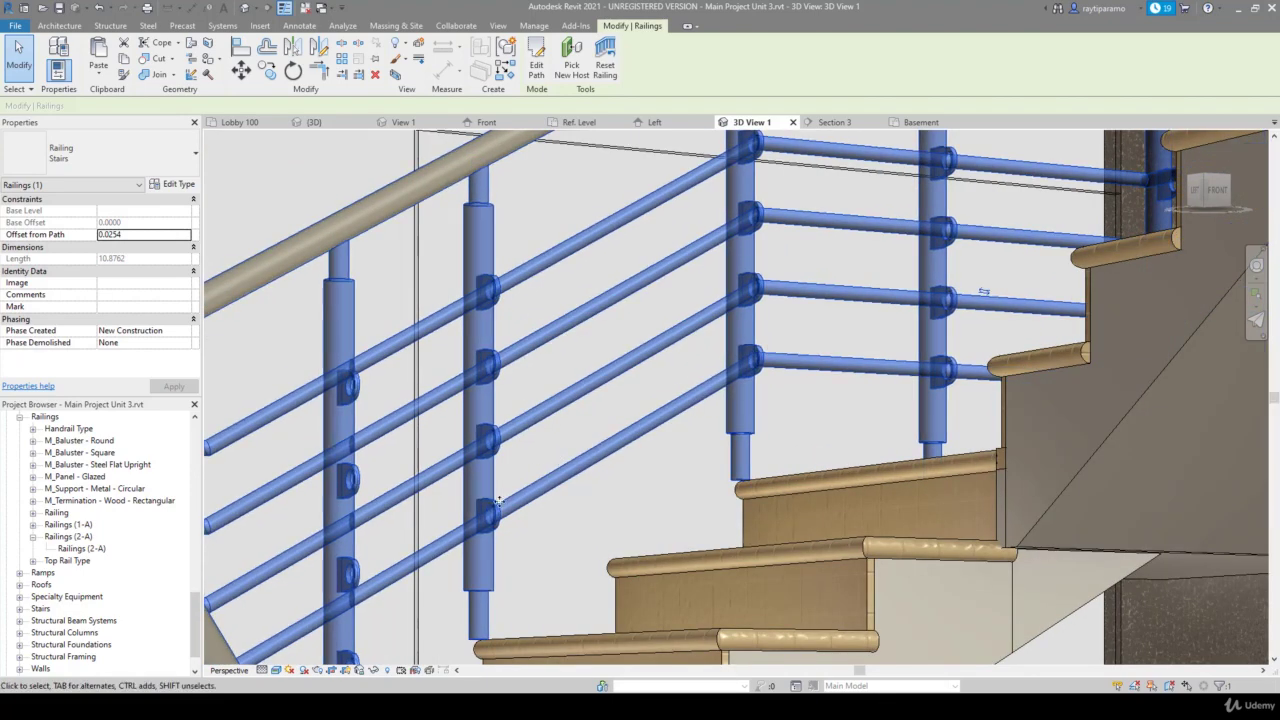
pyautogui.scroll(-3, 498, 505)
pyautogui.scroll(-2, 628, 275)
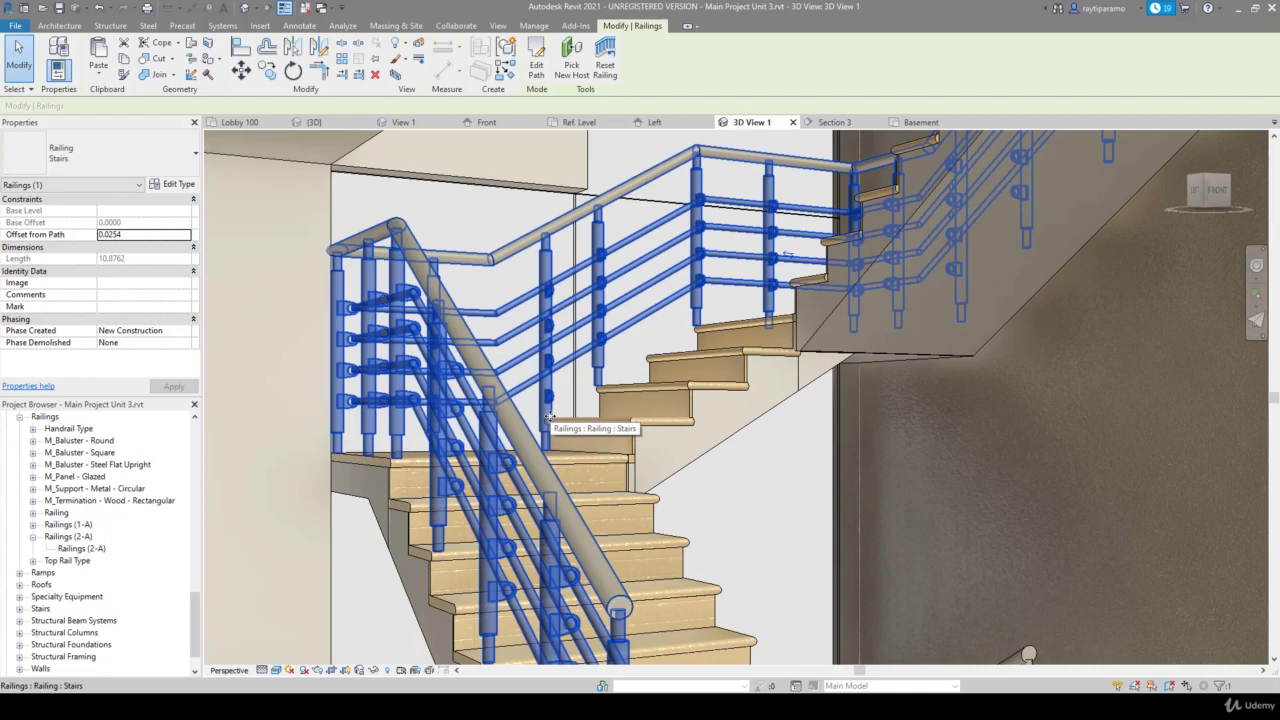
# Set the baluster pattern's Break Pattern At to Never and apply it to the railing
pyautogui.click(174, 189)
pyautogui.click(1135, 305)
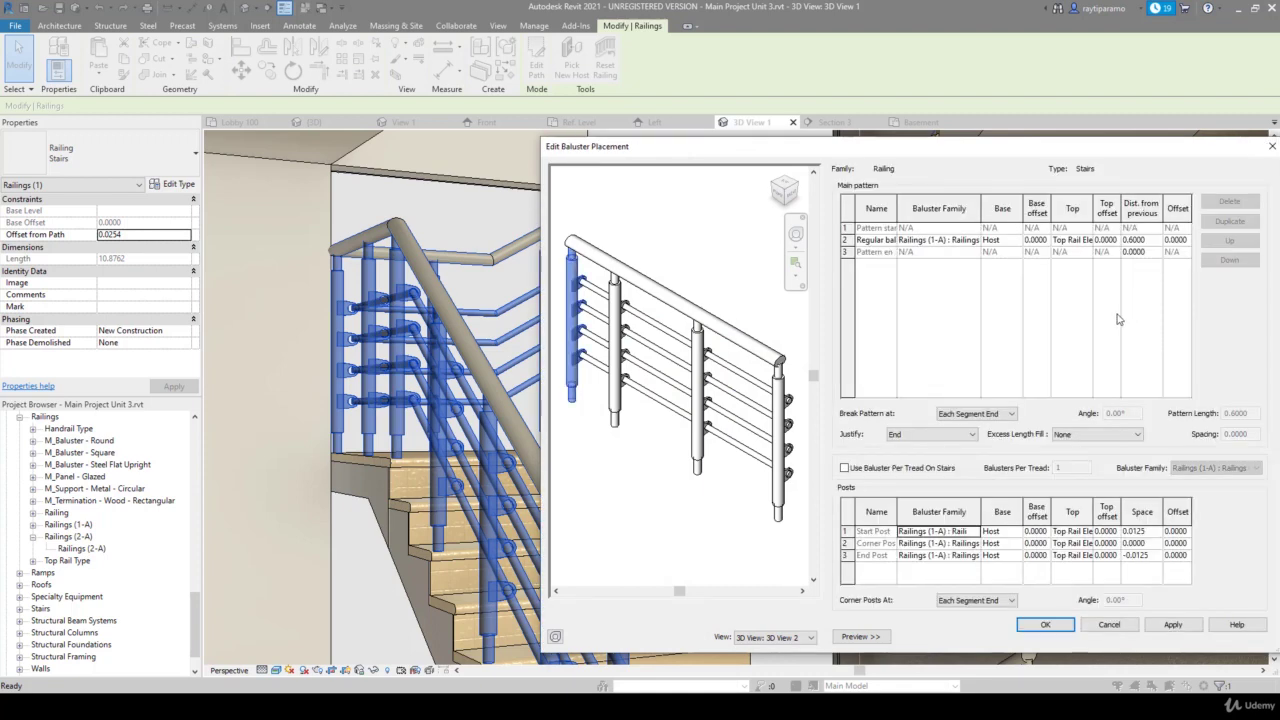
pyautogui.click(1008, 414)
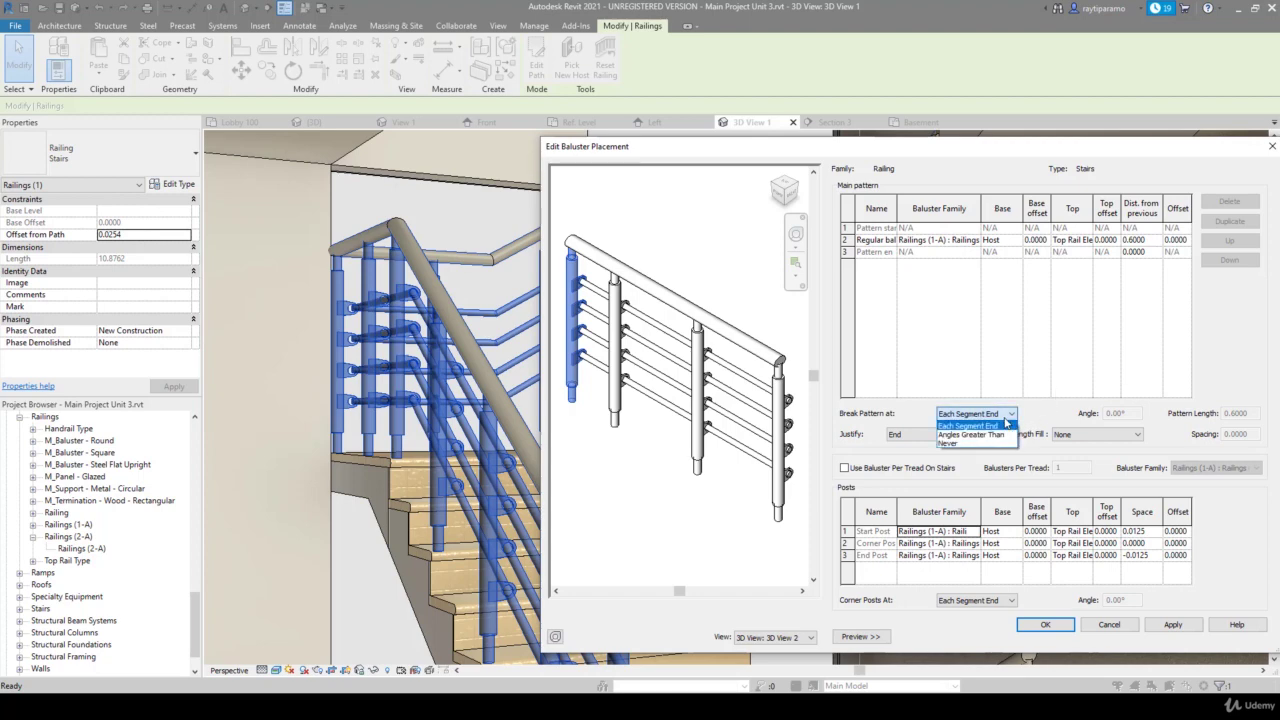
pyautogui.click(980, 443)
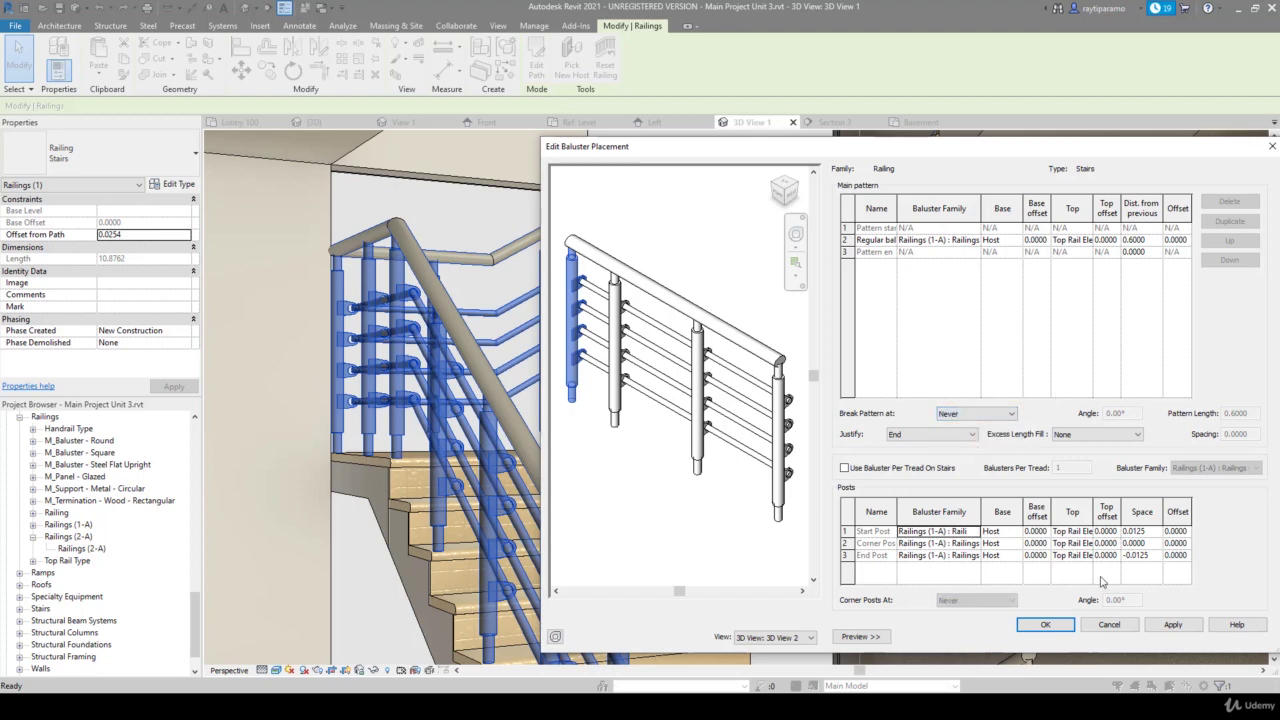
pyautogui.click(1168, 624)
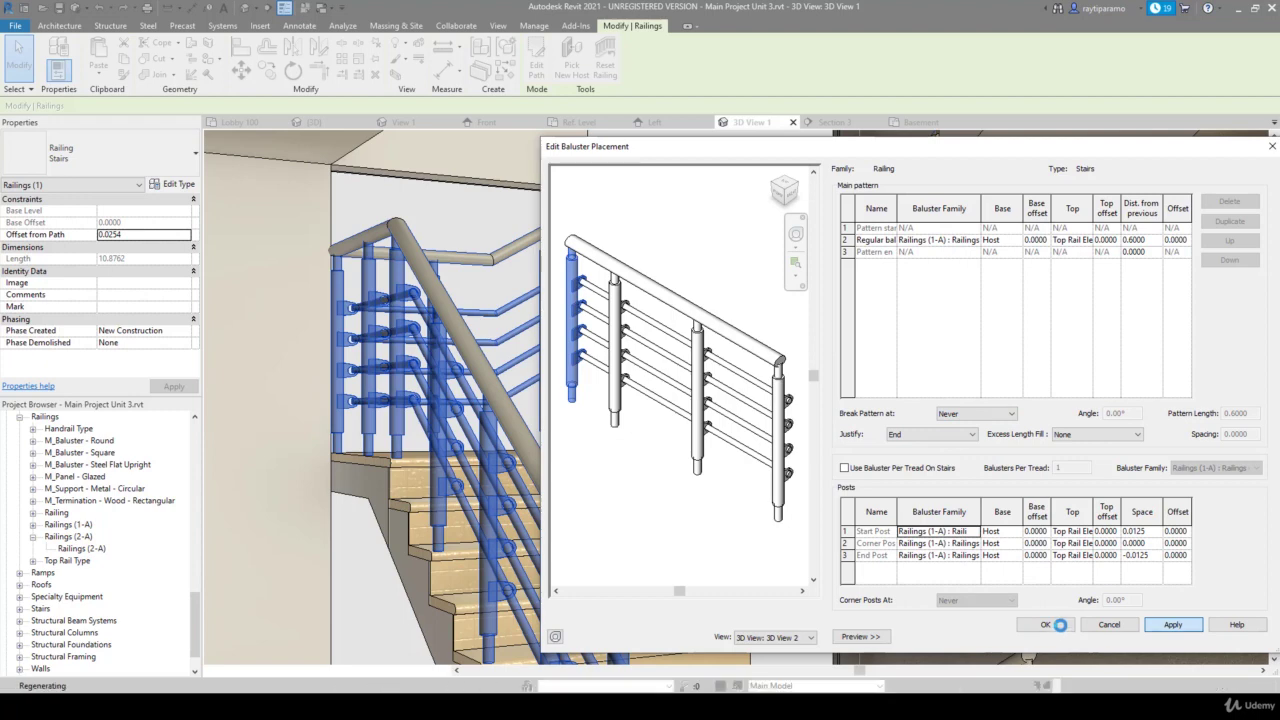
pyautogui.click(1046, 624)
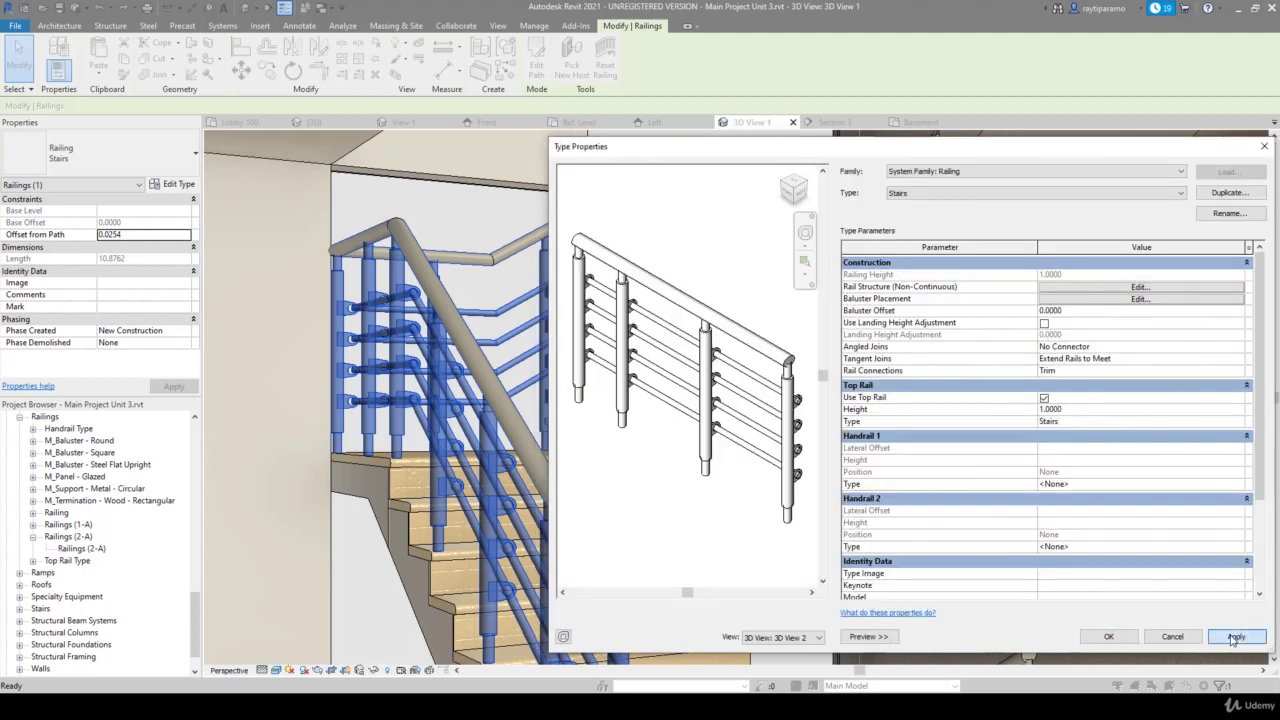
pyautogui.click(1236, 637)
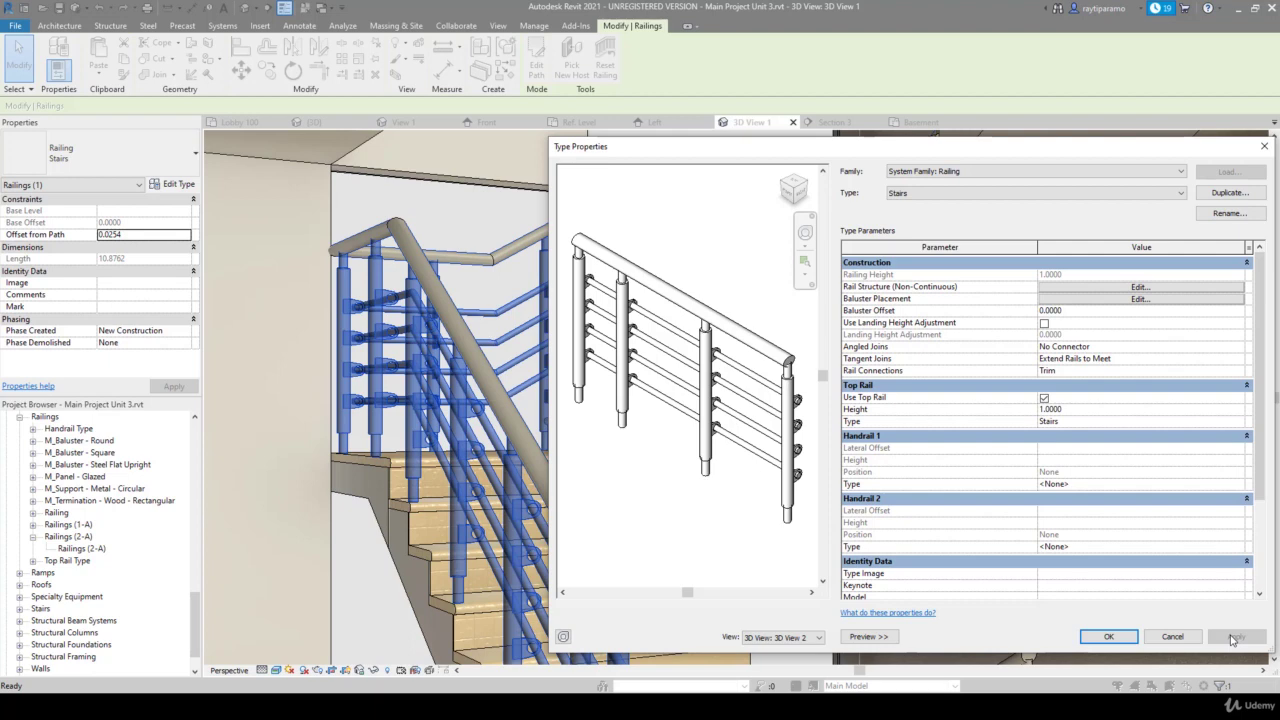
pyautogui.click(1110, 637)
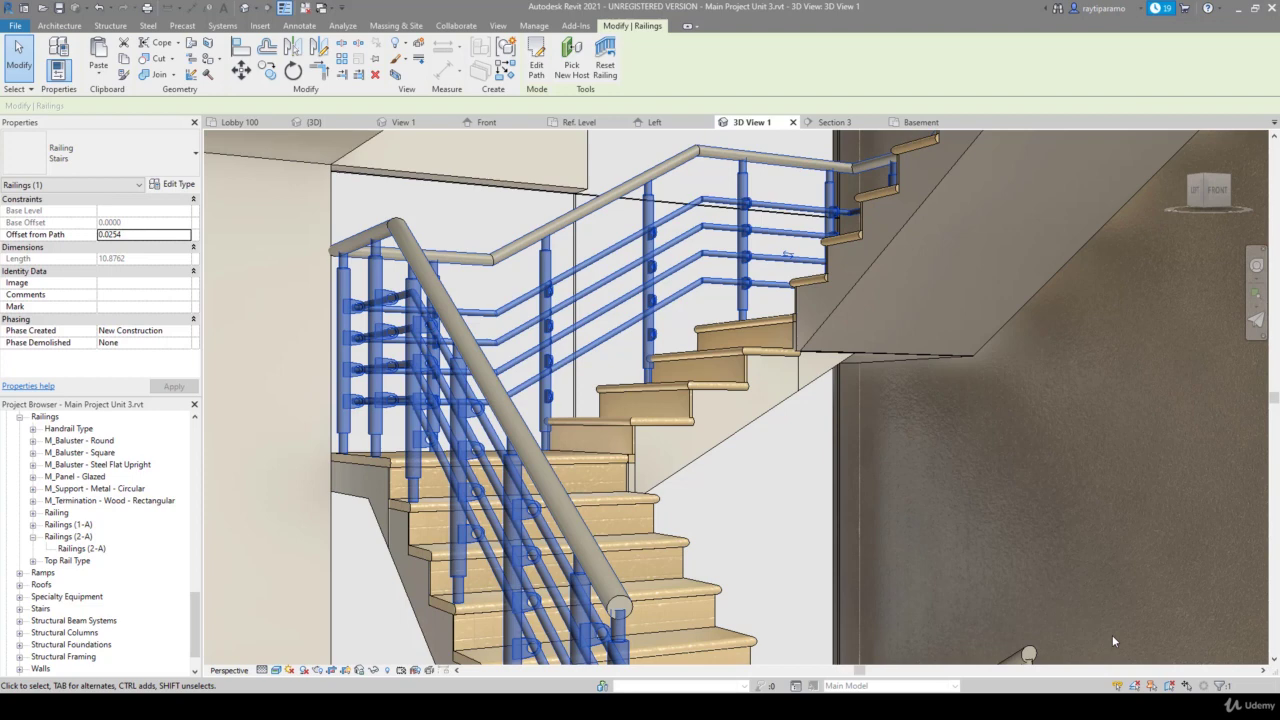
# Change the baluster pattern justification to Spread Pattern To Fit
pyautogui.click(174, 184)
pyautogui.click(1112, 299)
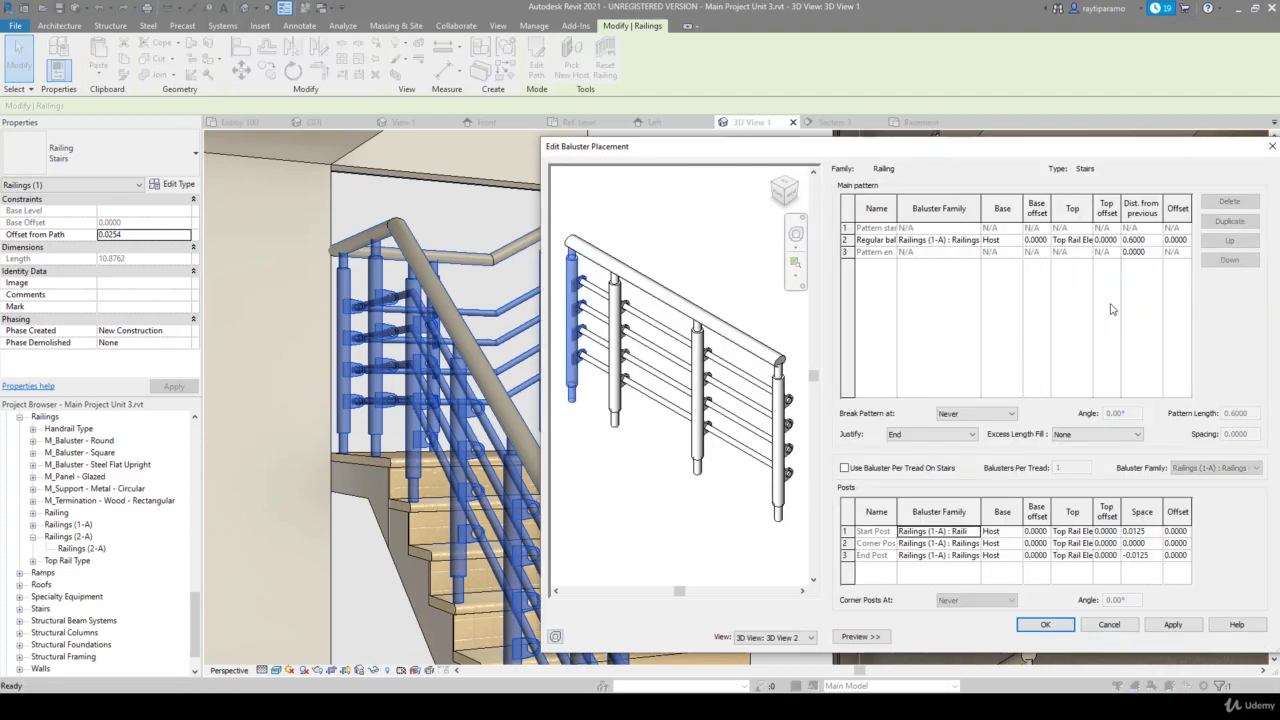
pyautogui.click(941, 435)
pyautogui.click(922, 472)
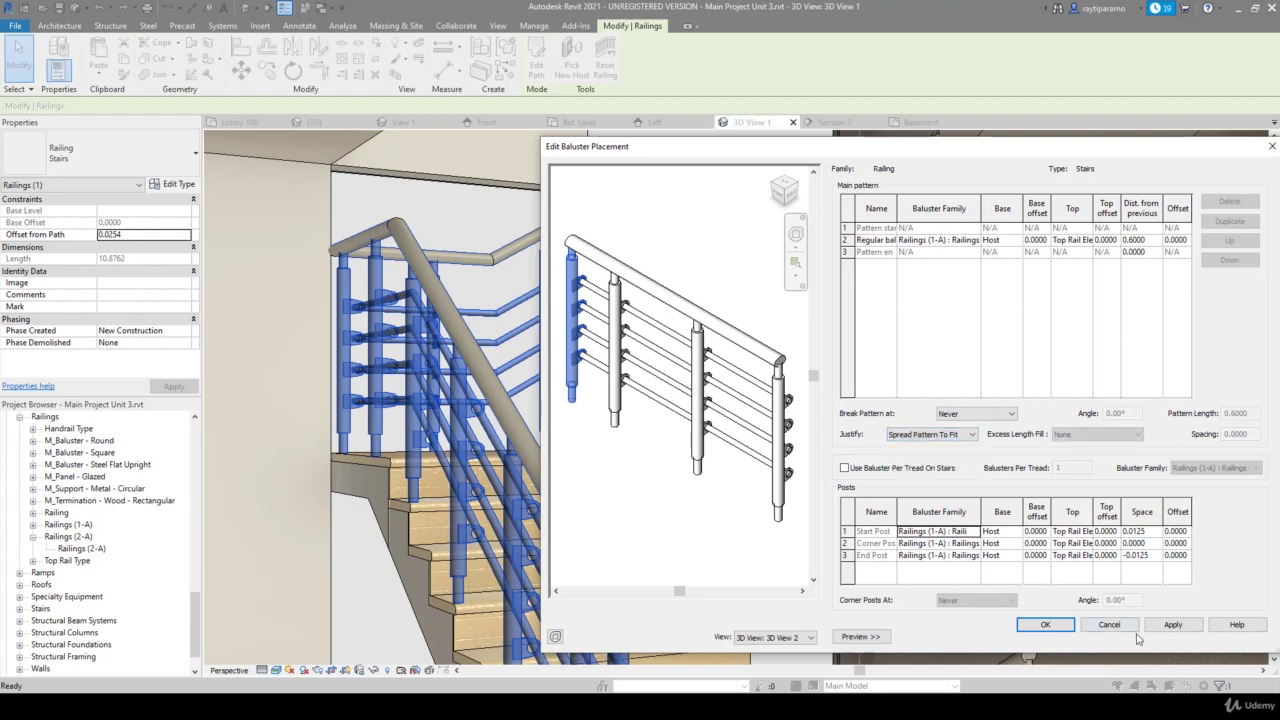
pyautogui.click(1169, 627)
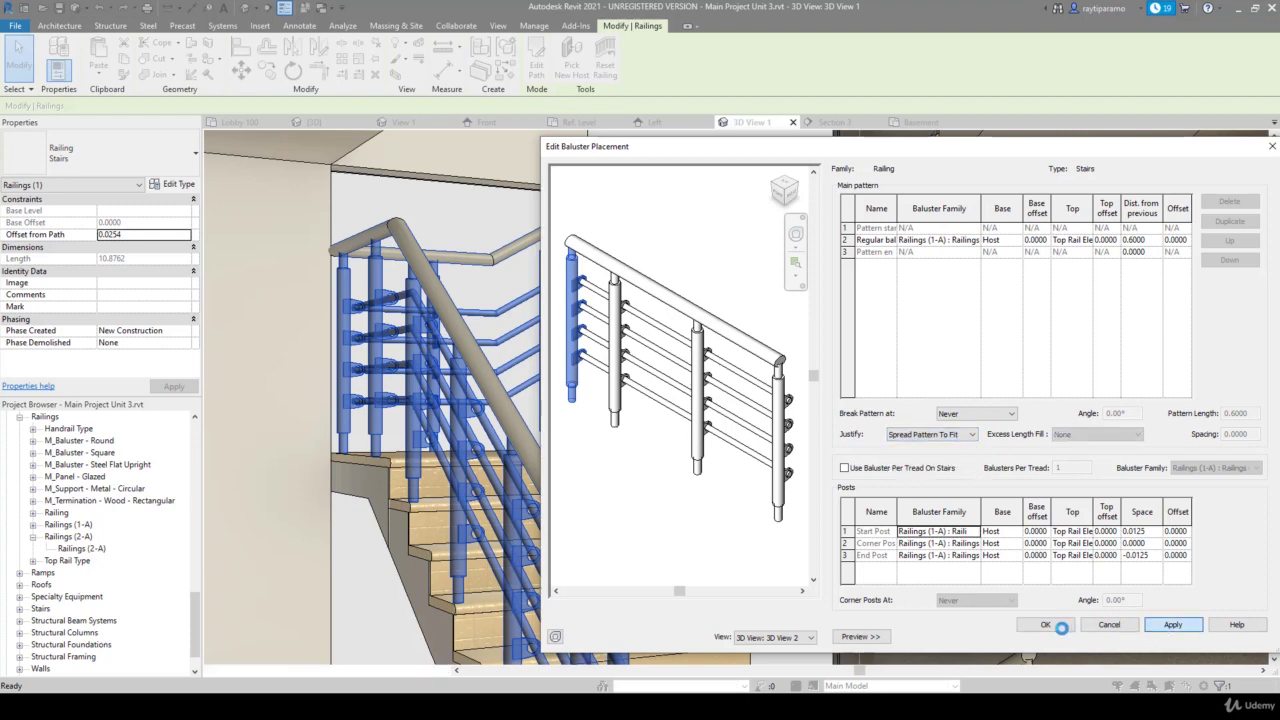
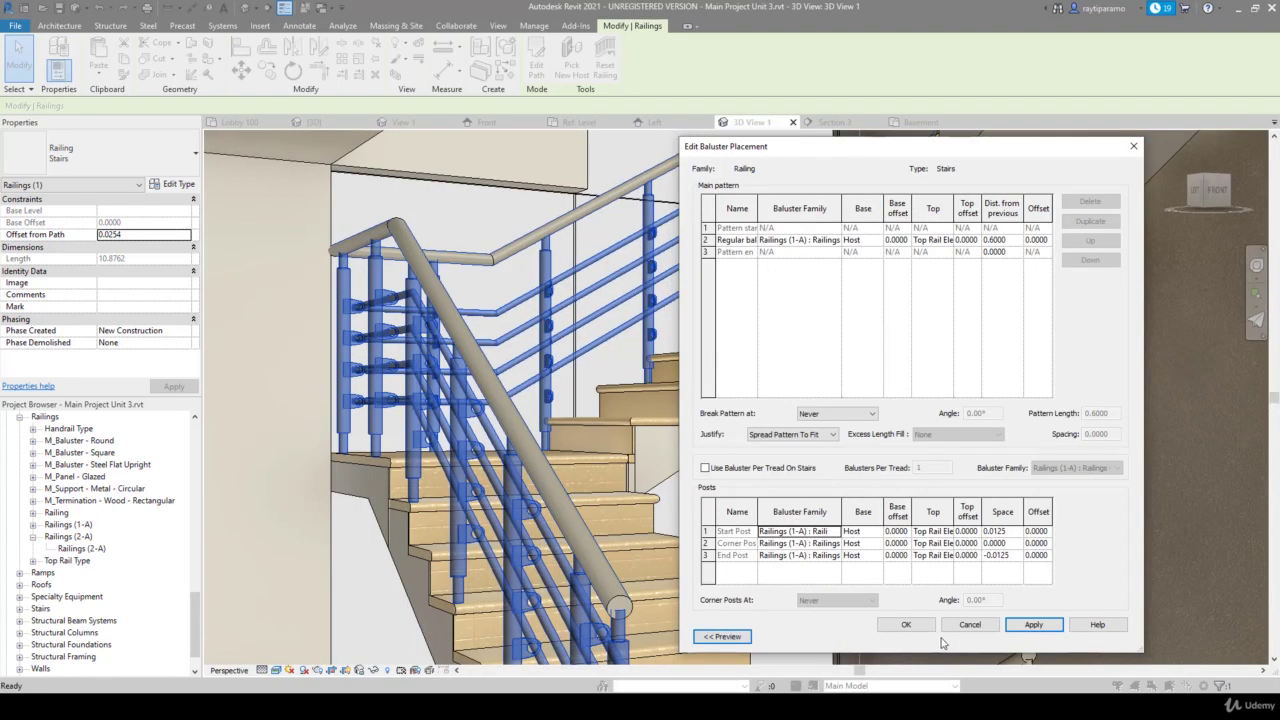
# Preview the Stairs baluster pattern with Beginning, then End justification, applying each
pyautogui.click(1043, 627)
pyautogui.click(832, 434)
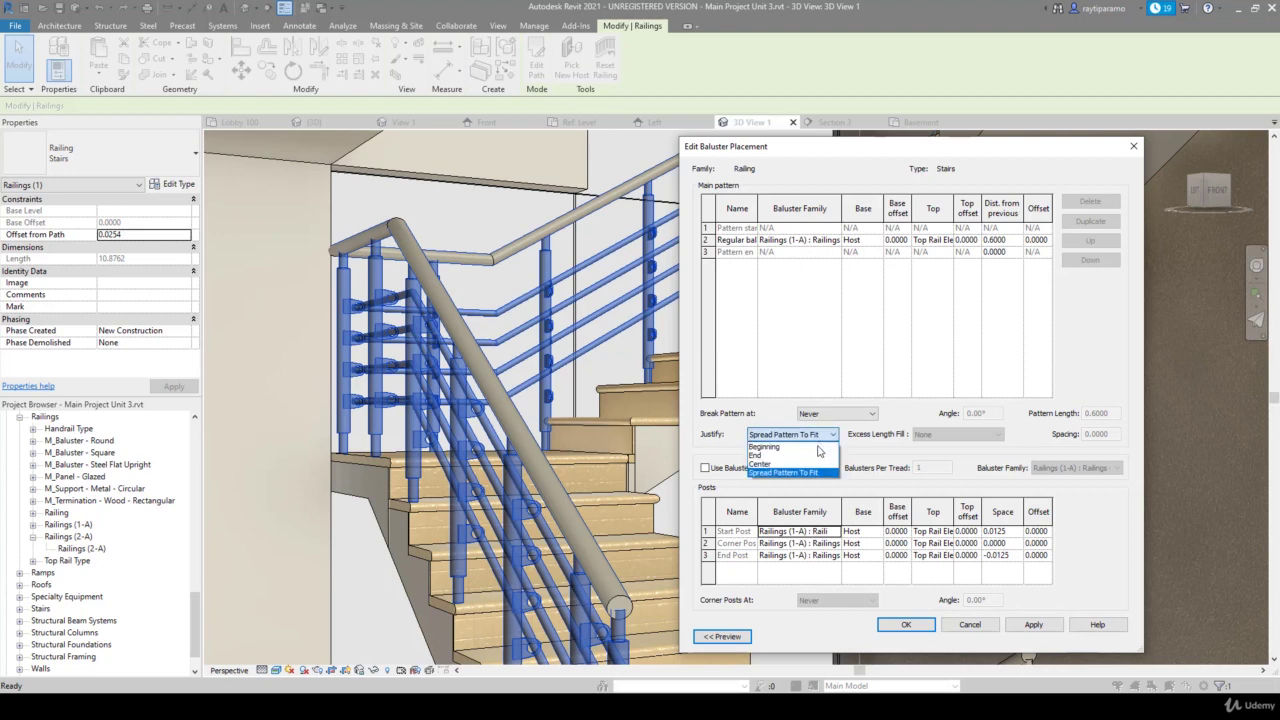
pyautogui.click(814, 447)
pyautogui.click(1033, 625)
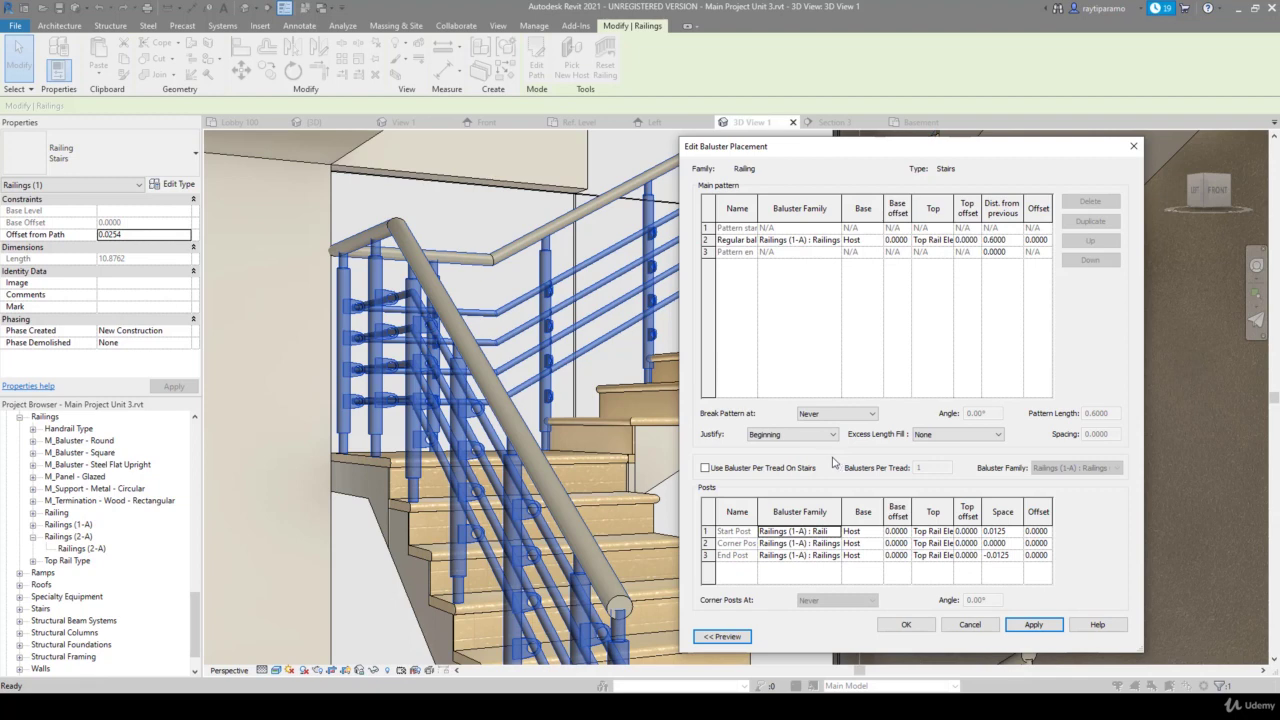
pyautogui.click(830, 436)
pyautogui.click(816, 459)
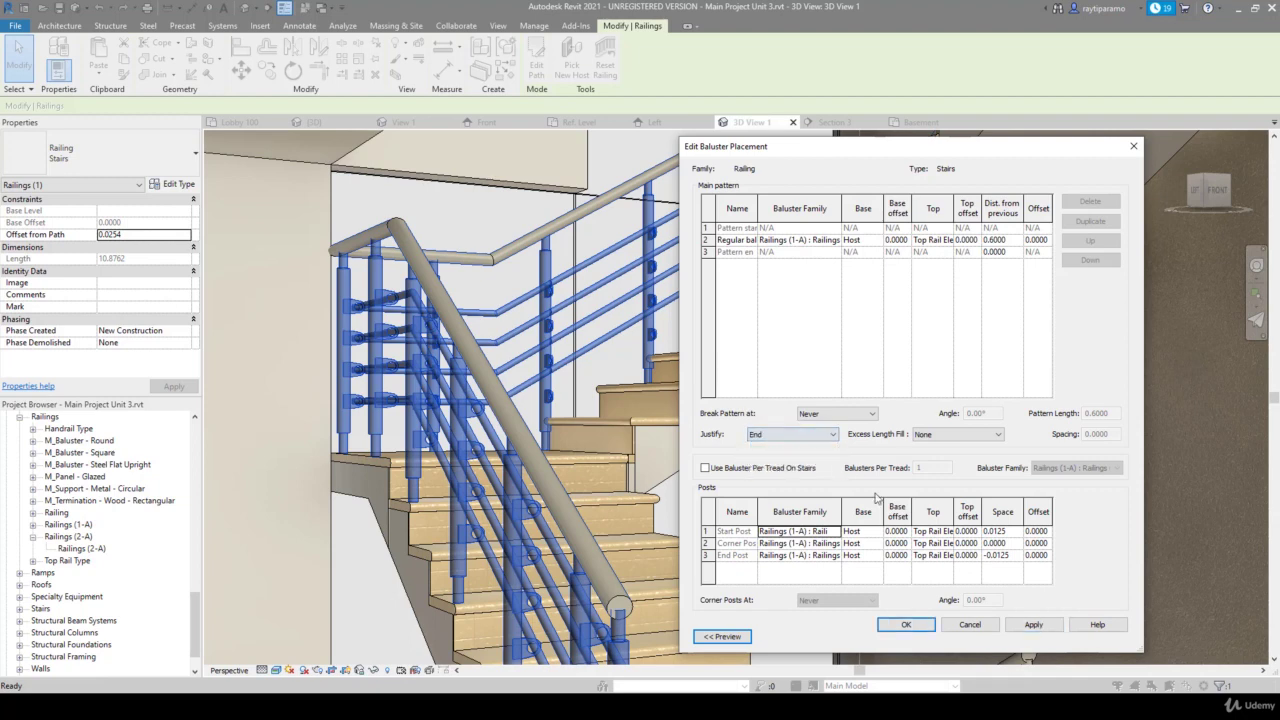
pyautogui.click(1049, 632)
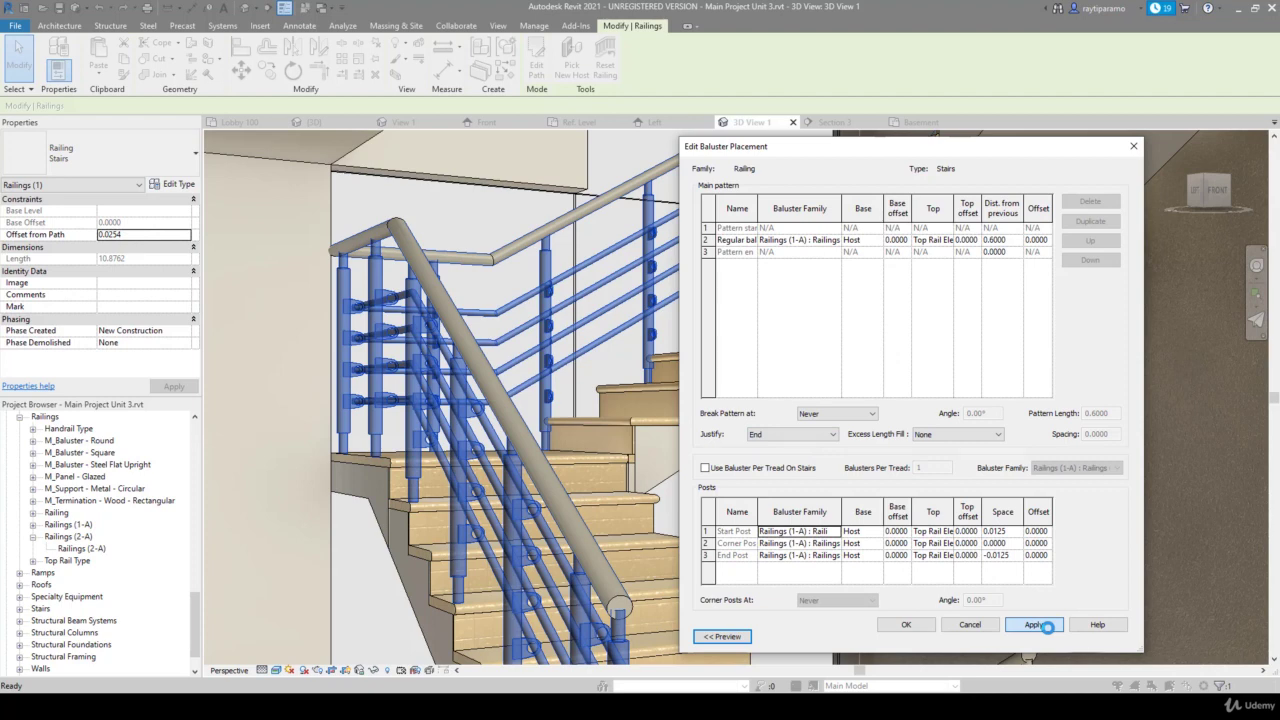
# Set the baluster pattern justification to Center and apply it to the stair railing
pyautogui.click(826, 437)
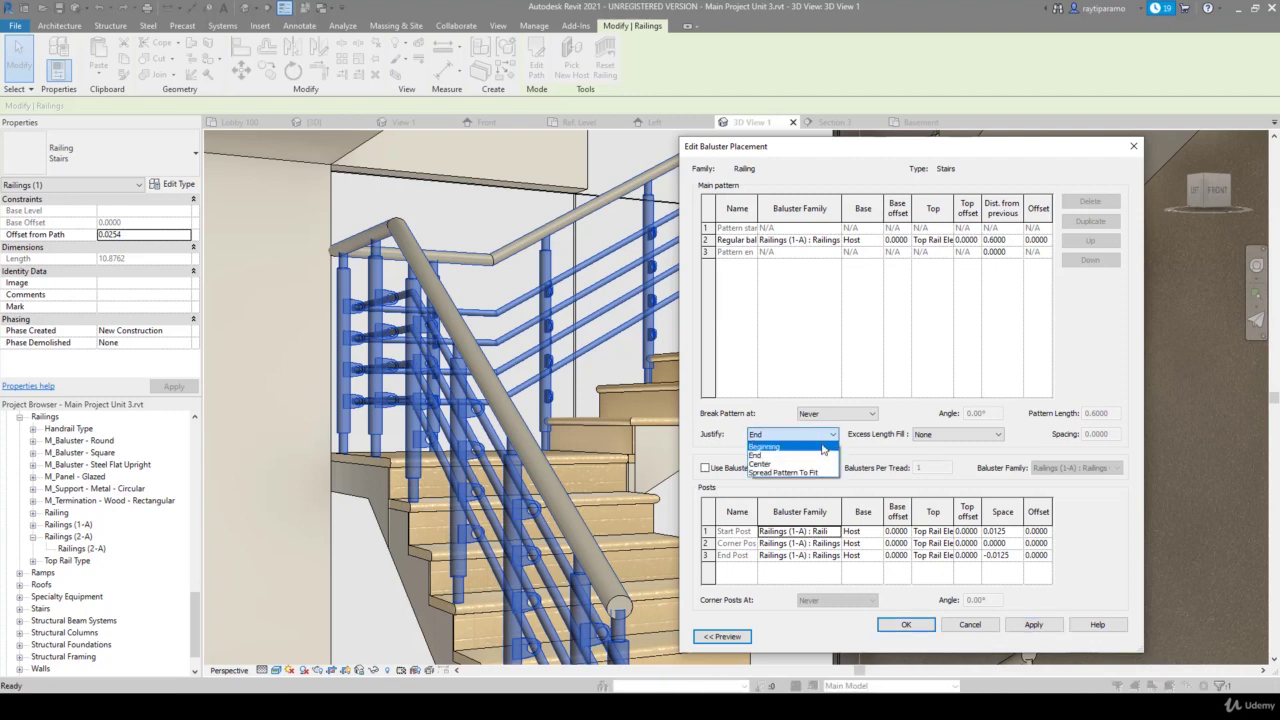
pyautogui.click(790, 463)
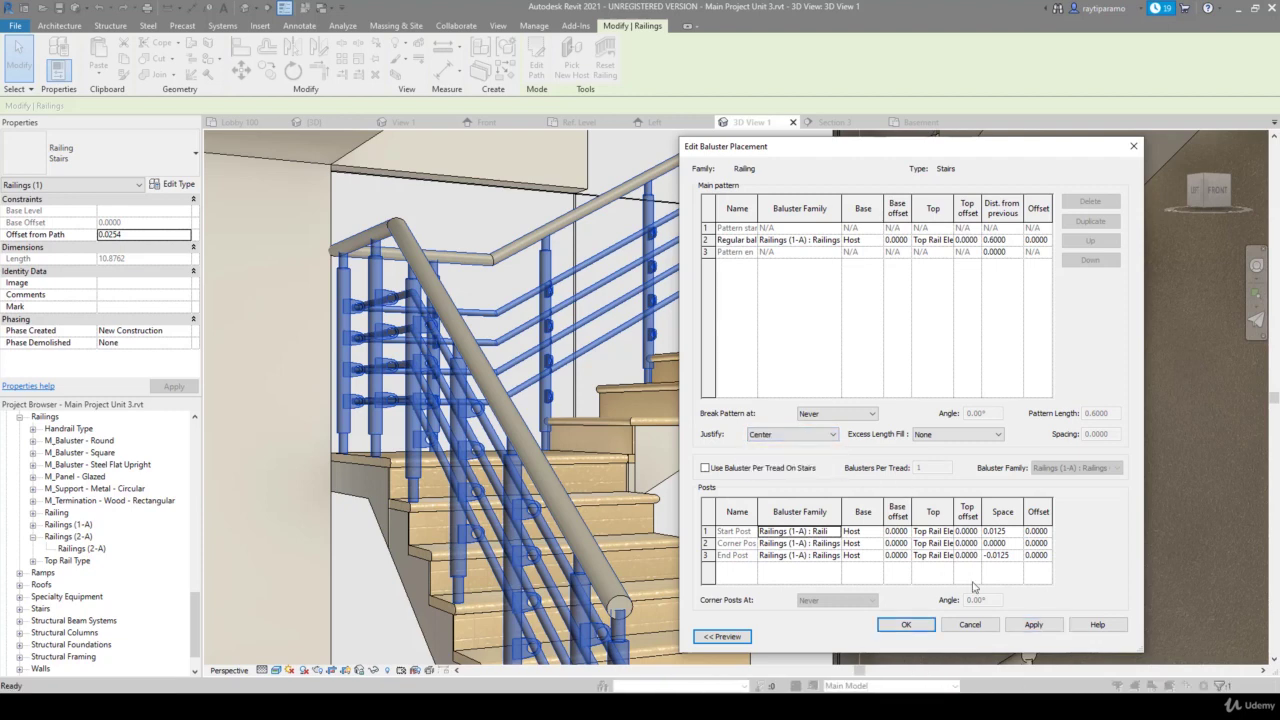
pyautogui.click(1035, 626)
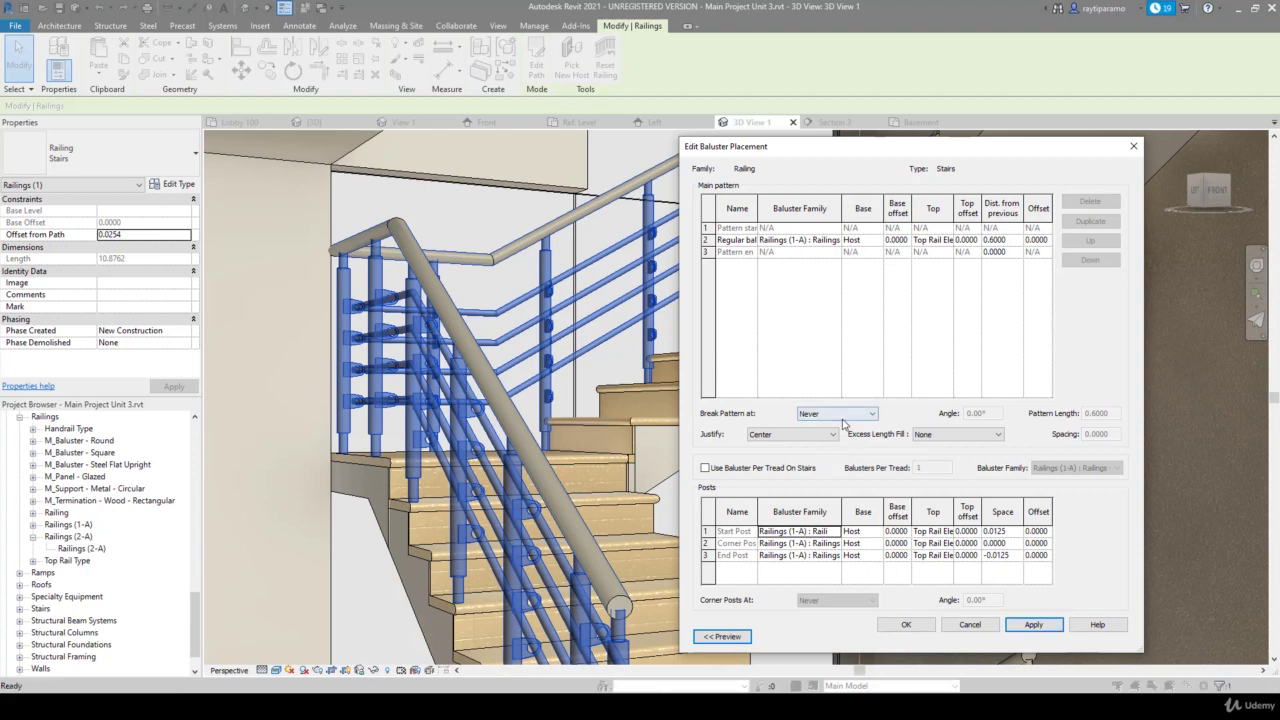
# Try breaking the pattern at angles greater than 10 with Spread Pattern to Fit, and apply
pyautogui.click(845, 414)
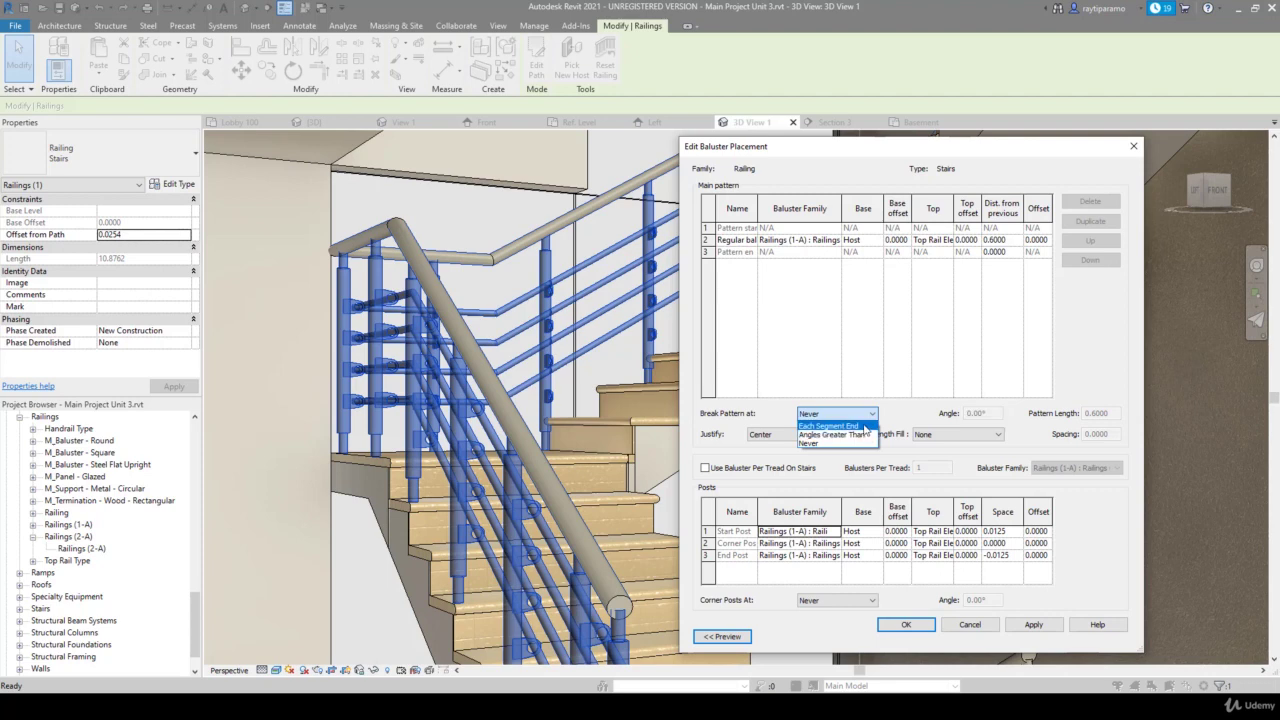
pyautogui.click(866, 426)
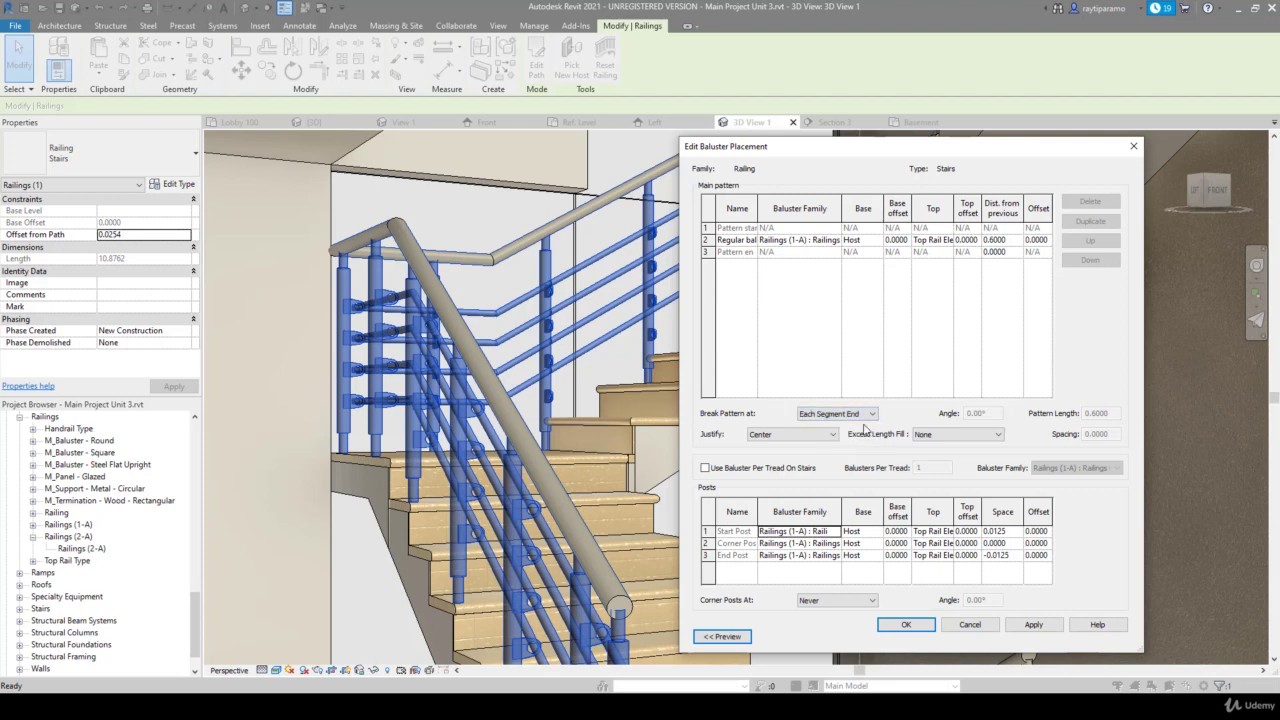
pyautogui.click(842, 414)
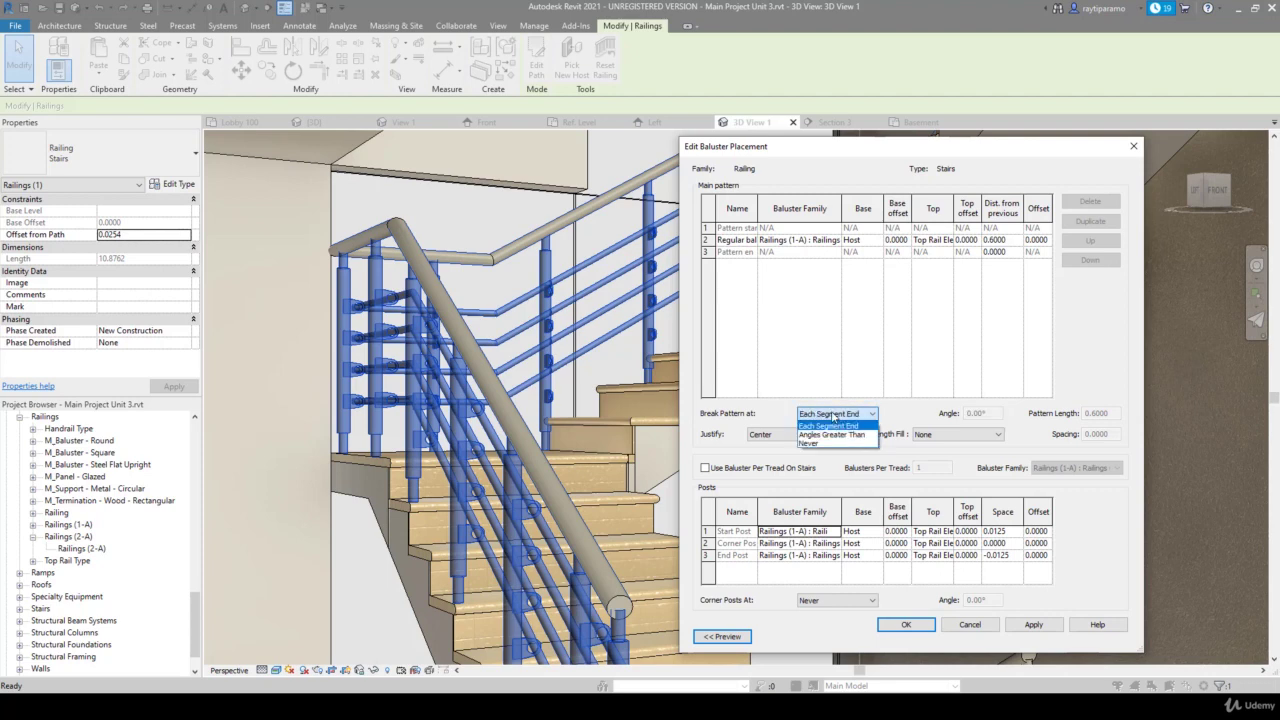
pyautogui.click(851, 436)
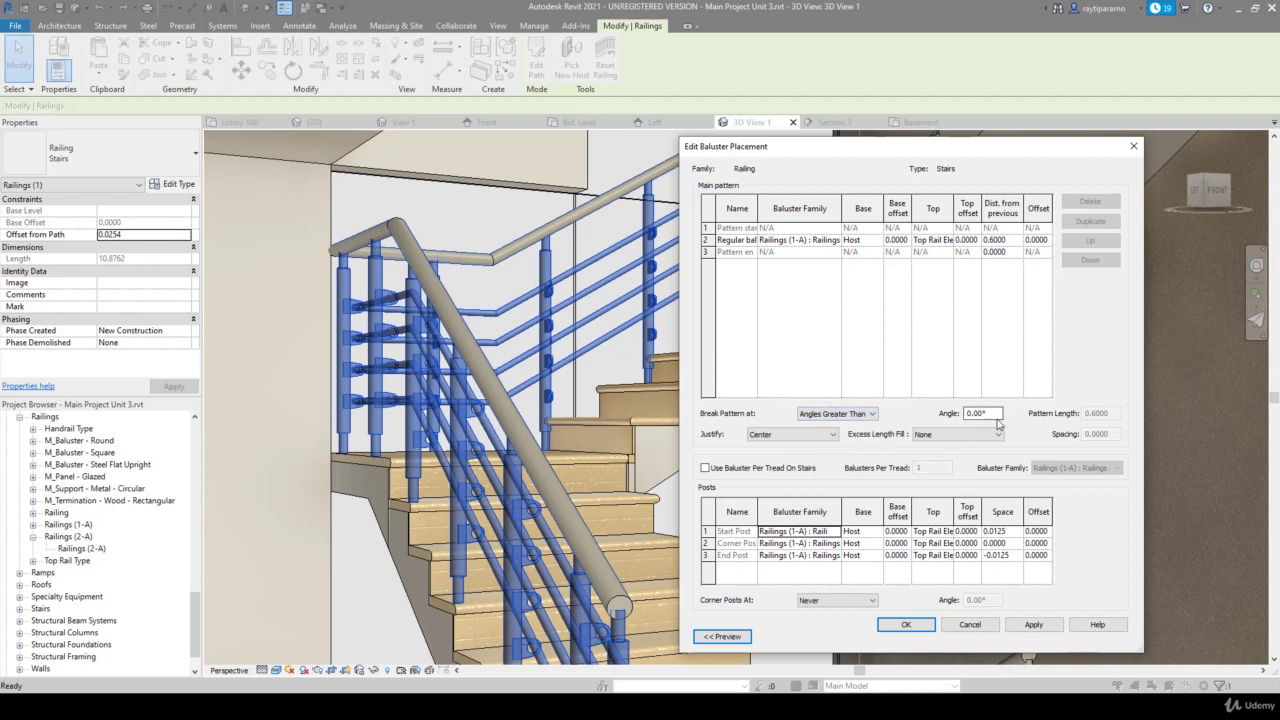
pyautogui.doubleClick(997, 413)
pyautogui.write('10')
pyautogui.click(811, 437)
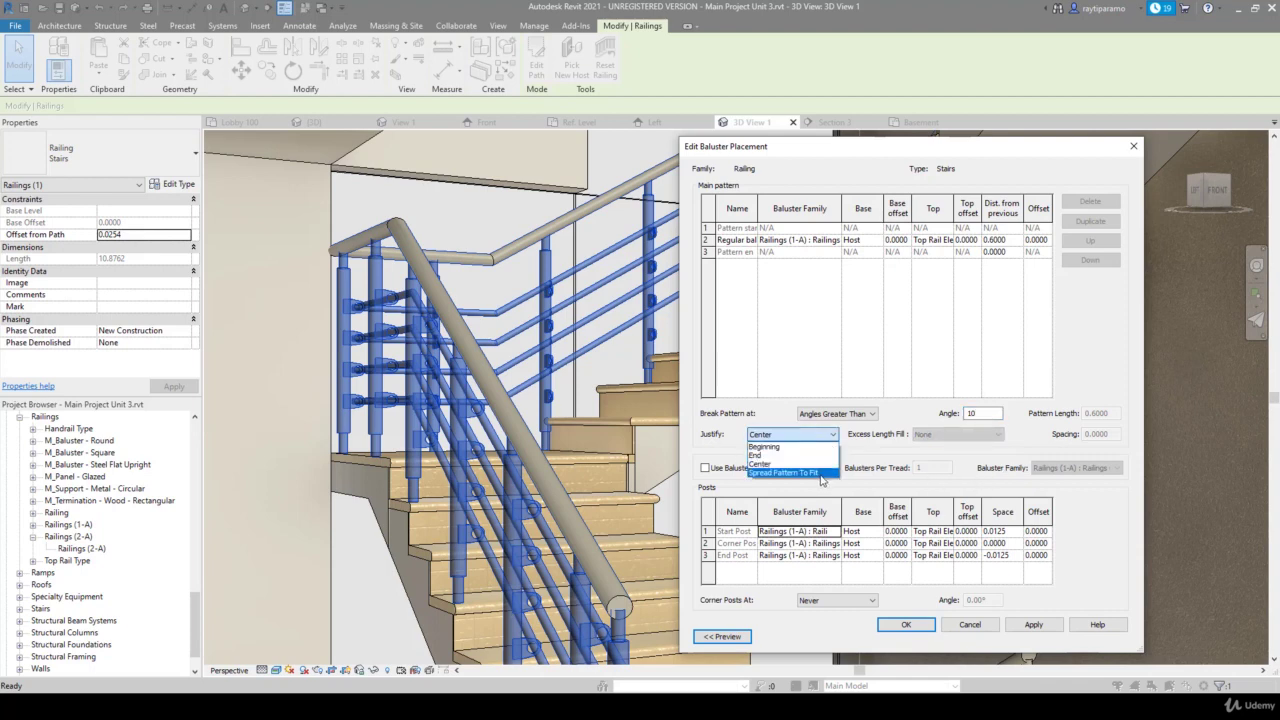
pyautogui.click(820, 473)
pyautogui.click(1035, 632)
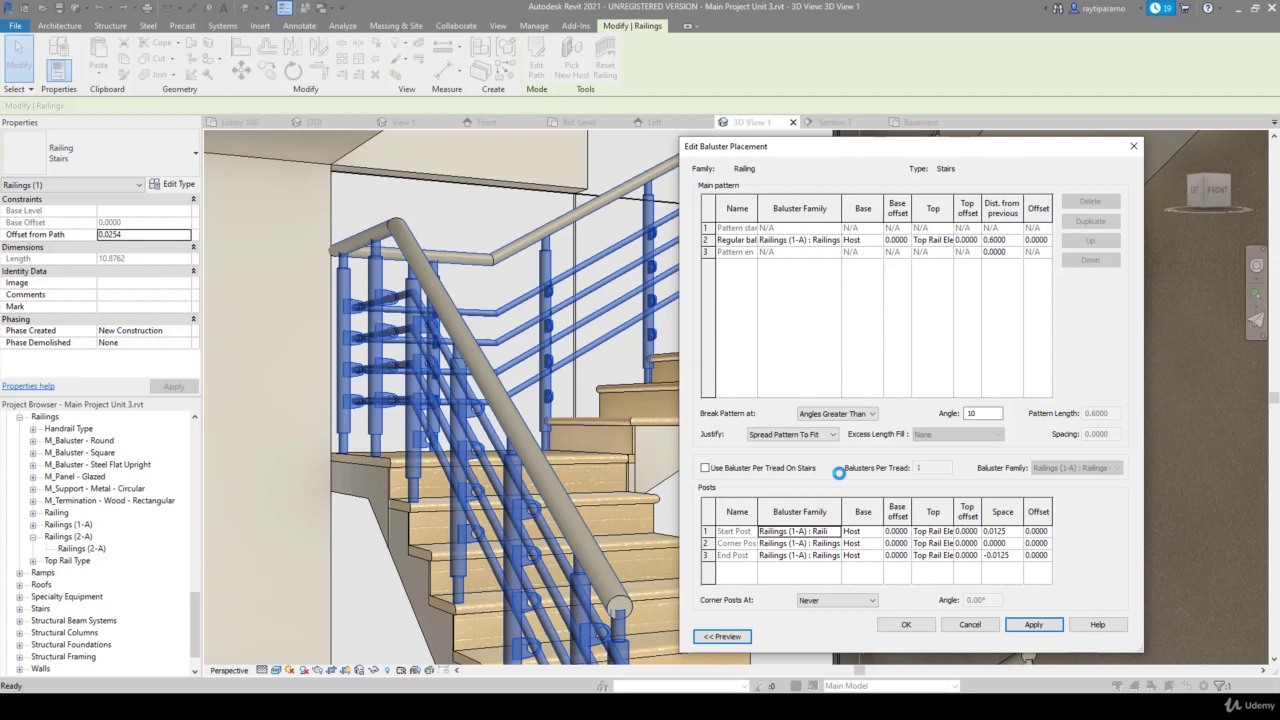
# Break the pattern at Each Segment End, justify it to Center, and accept both dialogs
pyautogui.click(868, 414)
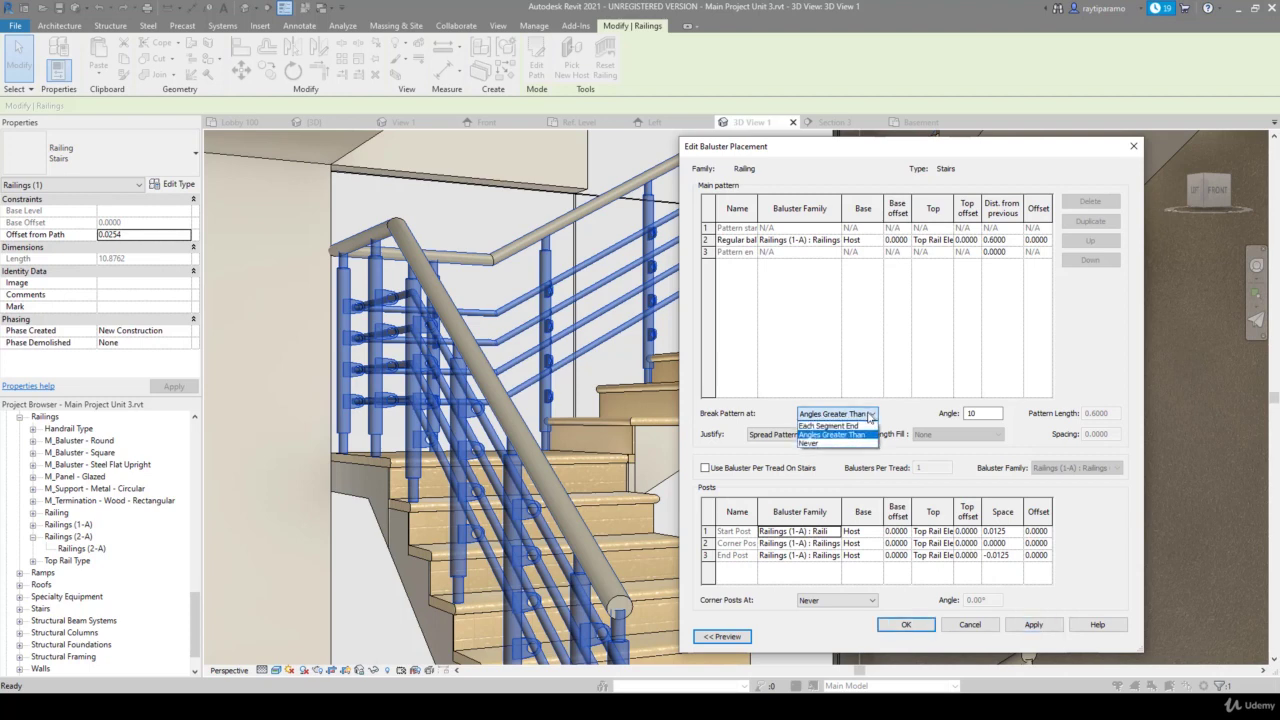
pyautogui.click(864, 426)
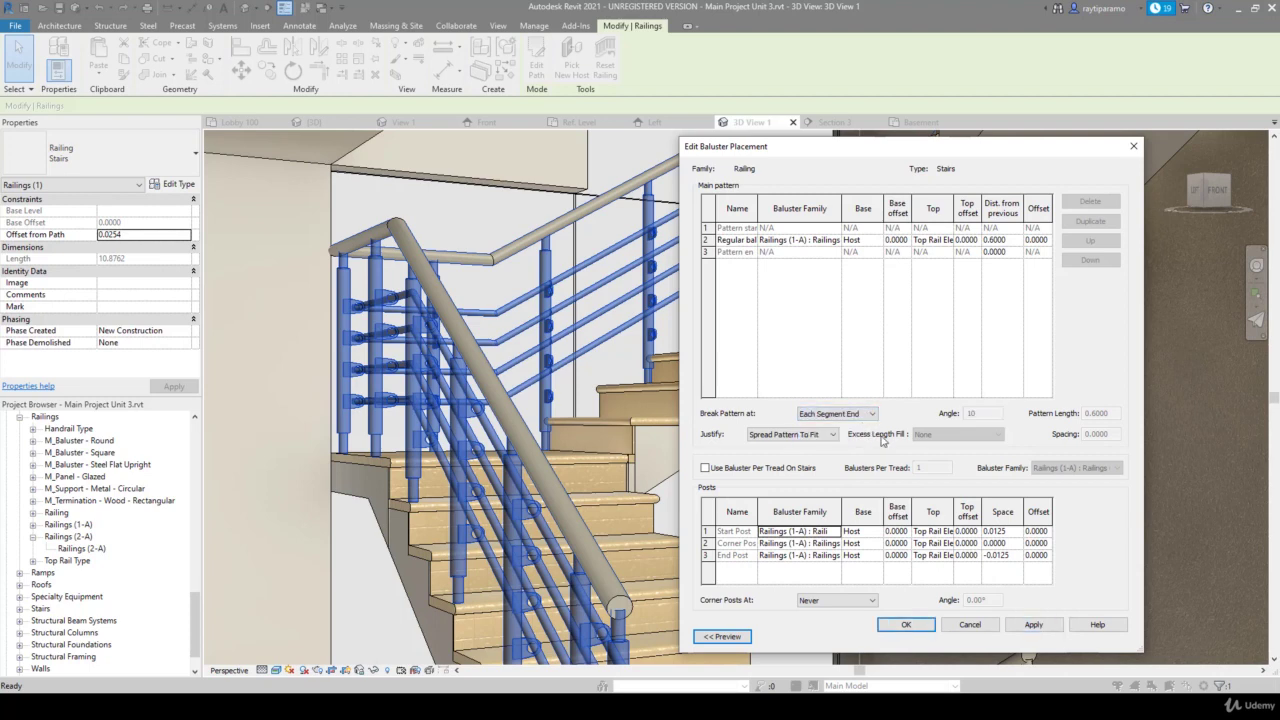
pyautogui.click(1036, 625)
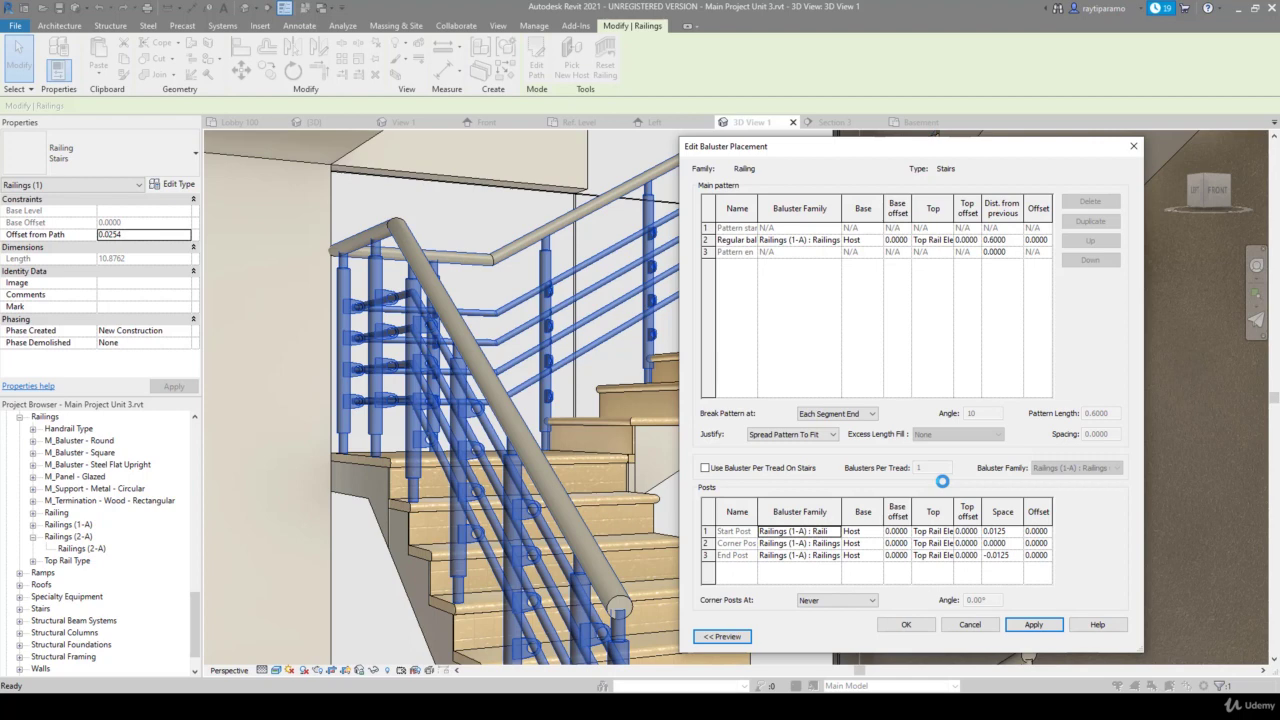
pyautogui.click(810, 436)
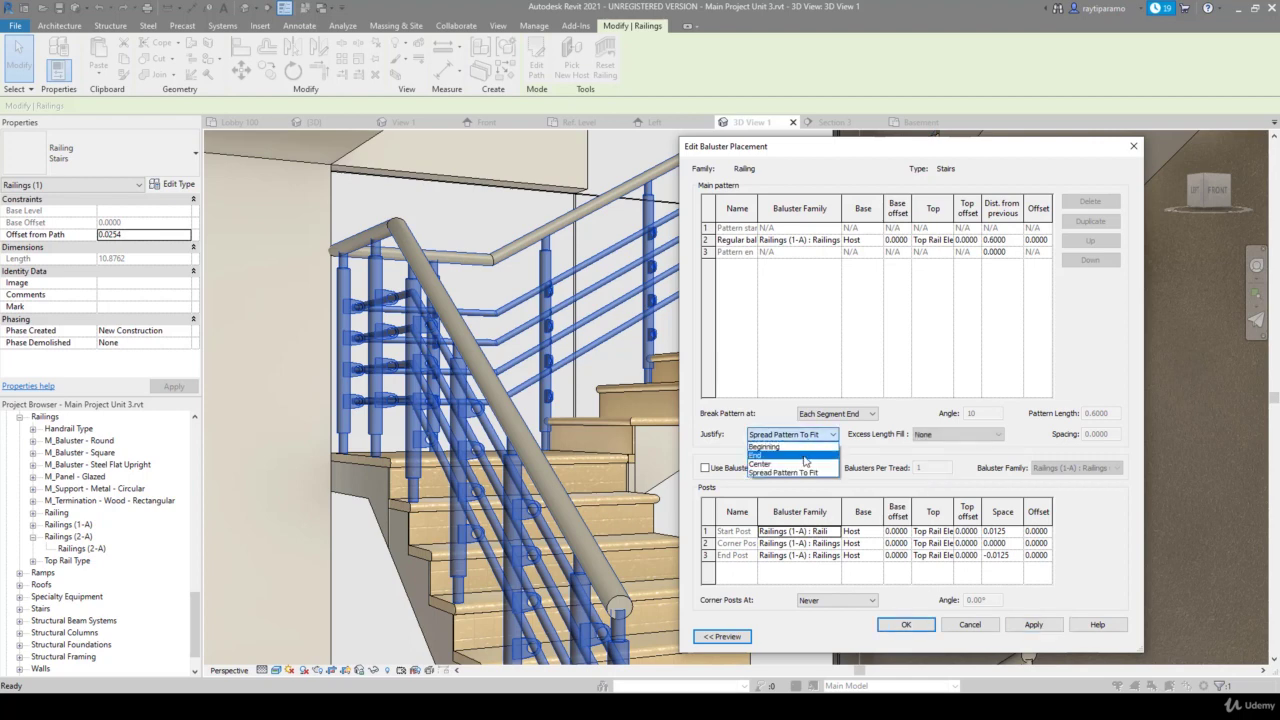
pyautogui.click(804, 465)
pyautogui.click(1033, 624)
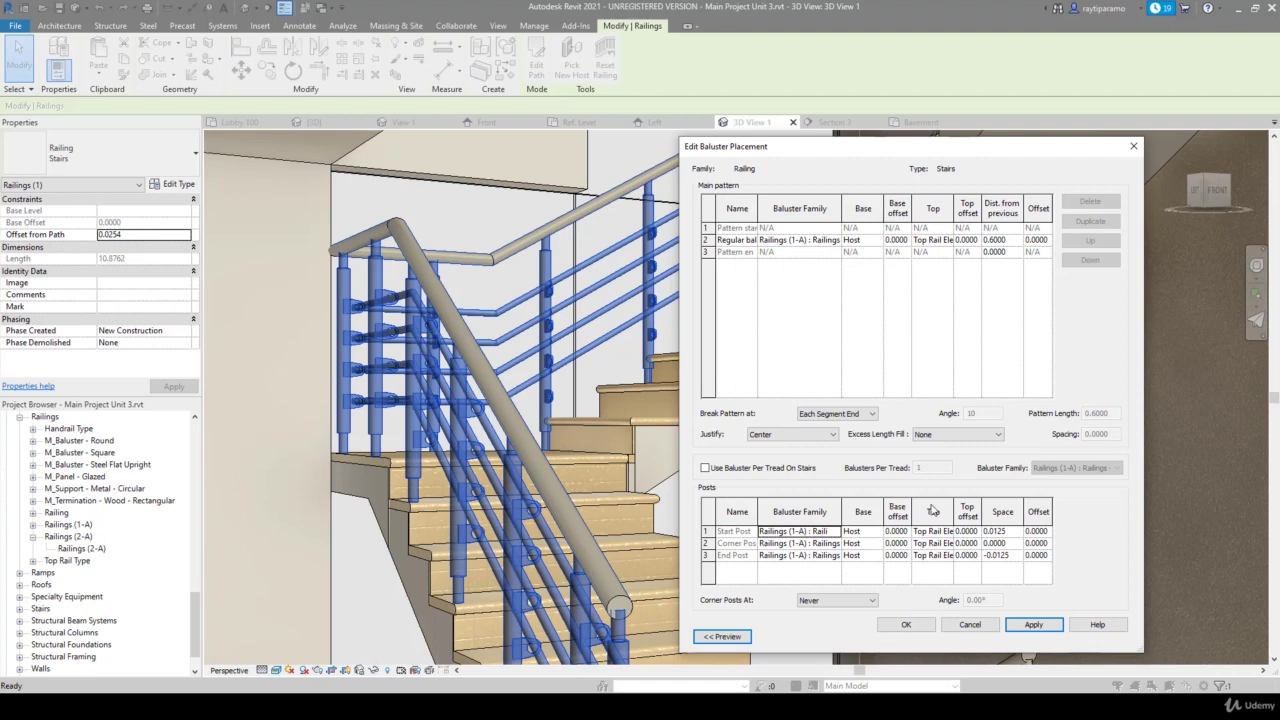
pyautogui.click(906, 624)
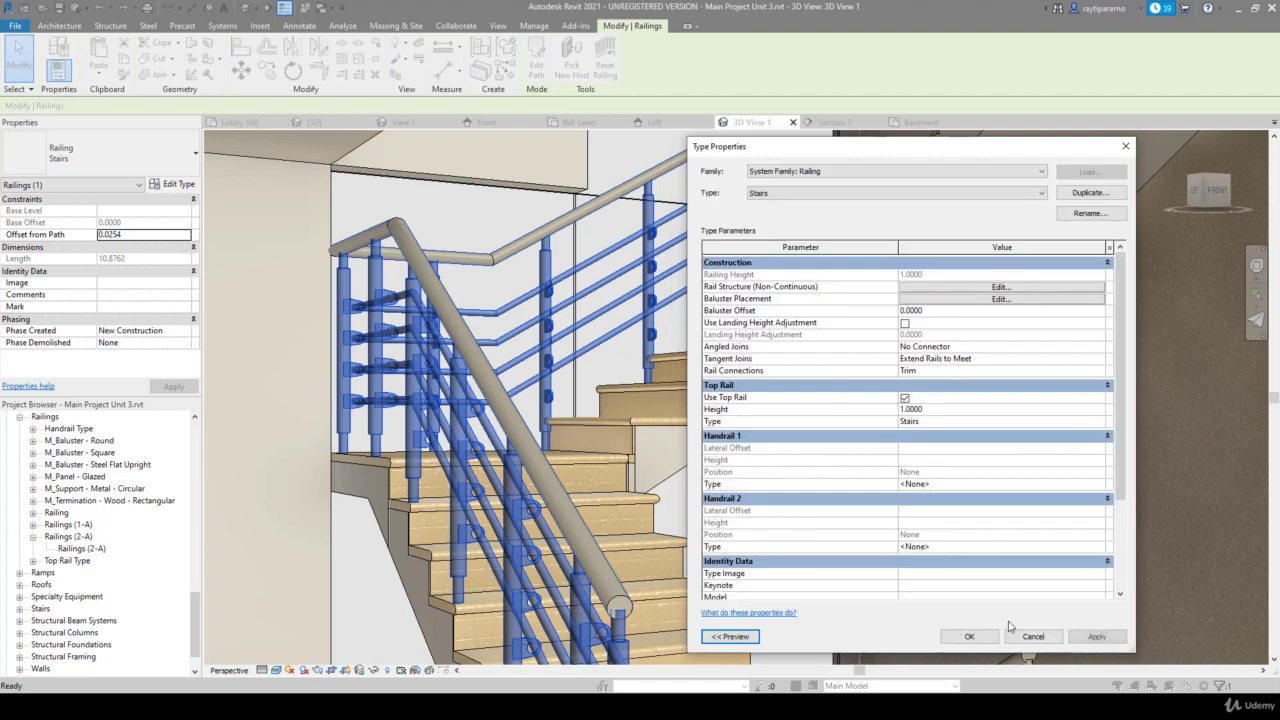
pyautogui.click(1085, 630)
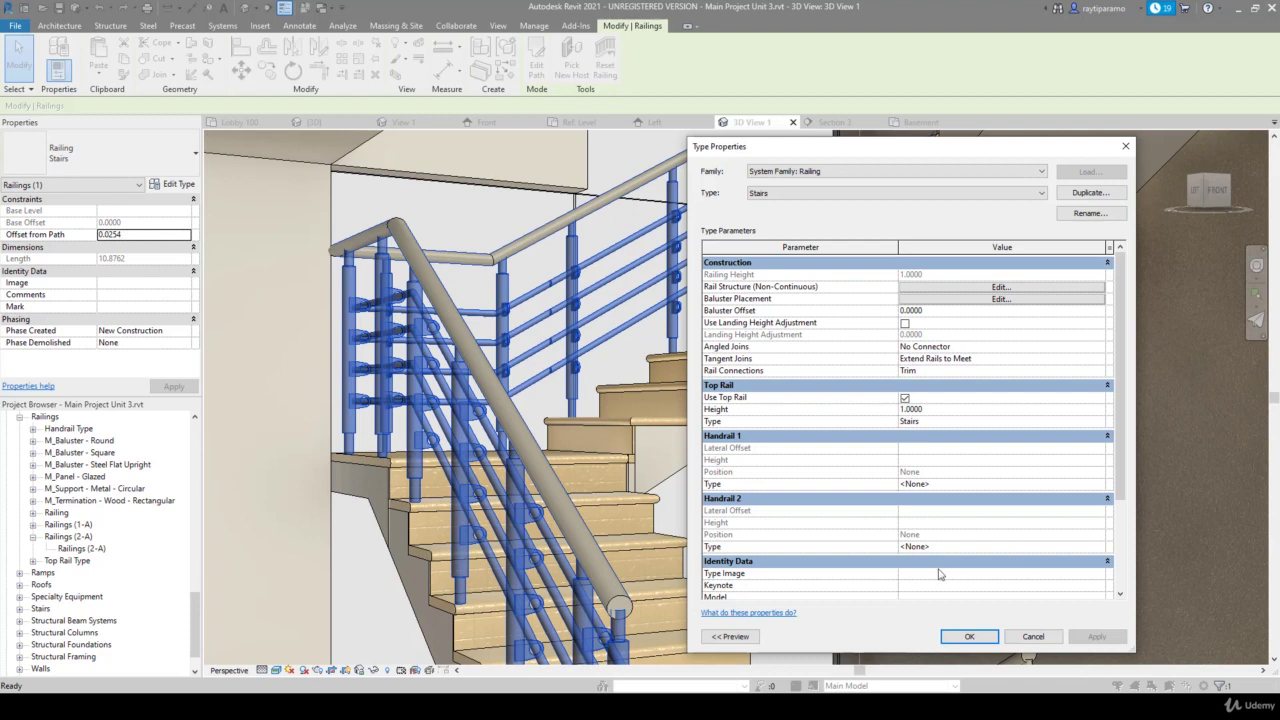
pyautogui.click(966, 636)
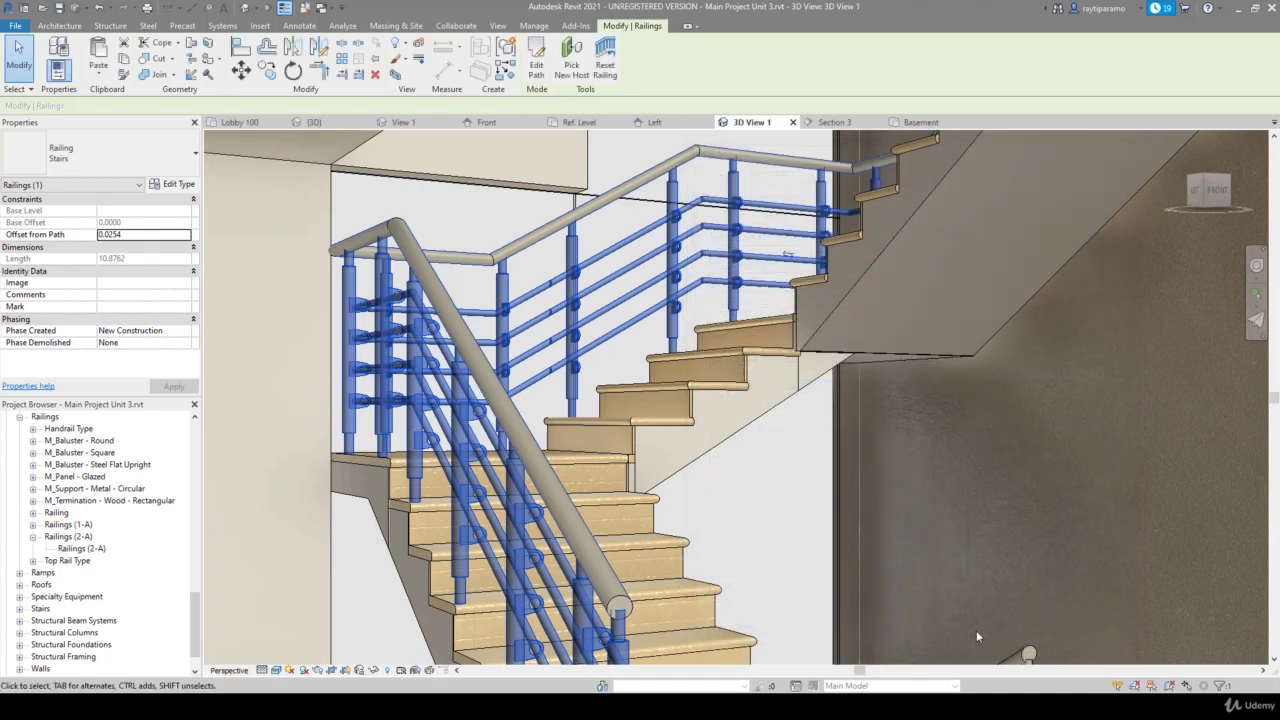
# Zoom and orbit around the stair railing in 3D View 1 to inspect the baluster spacing
pyautogui.scroll(2, 681, 274)
pyautogui.scroll(2, 681, 274)
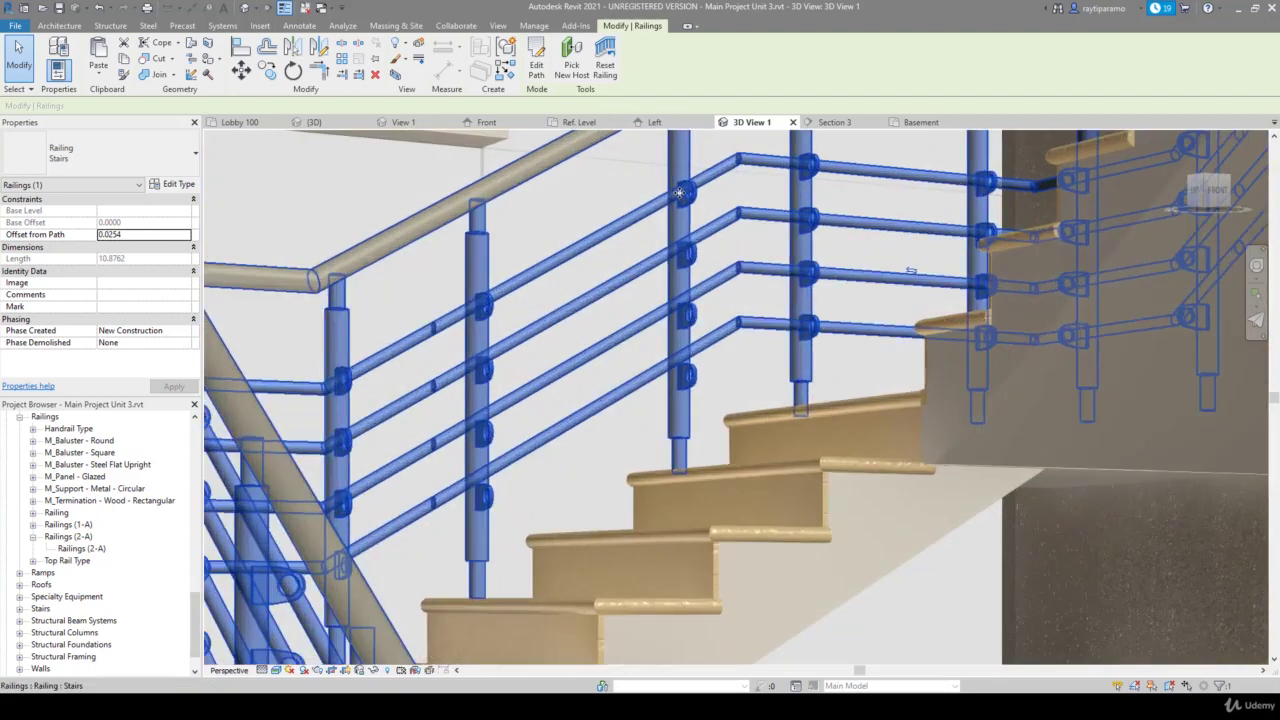
pyautogui.scroll(2, 681, 274)
pyautogui.scroll(-2, 681, 274)
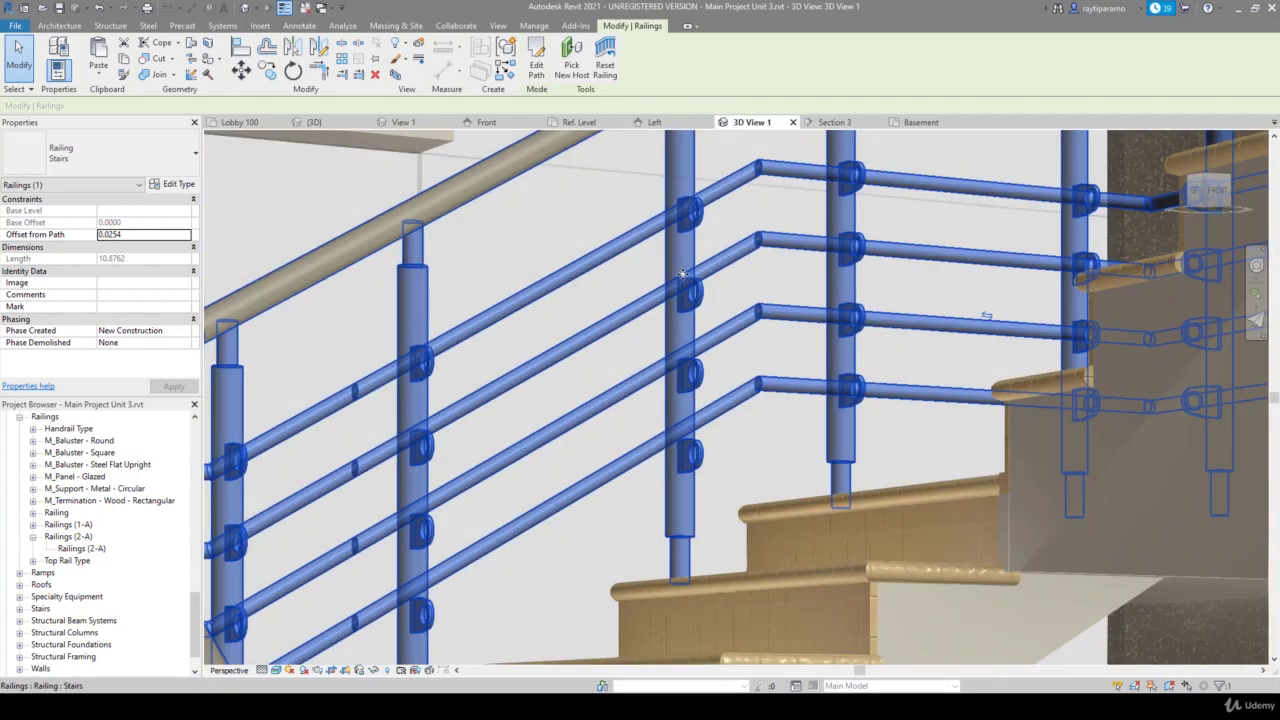
pyautogui.scroll(-2, 681, 274)
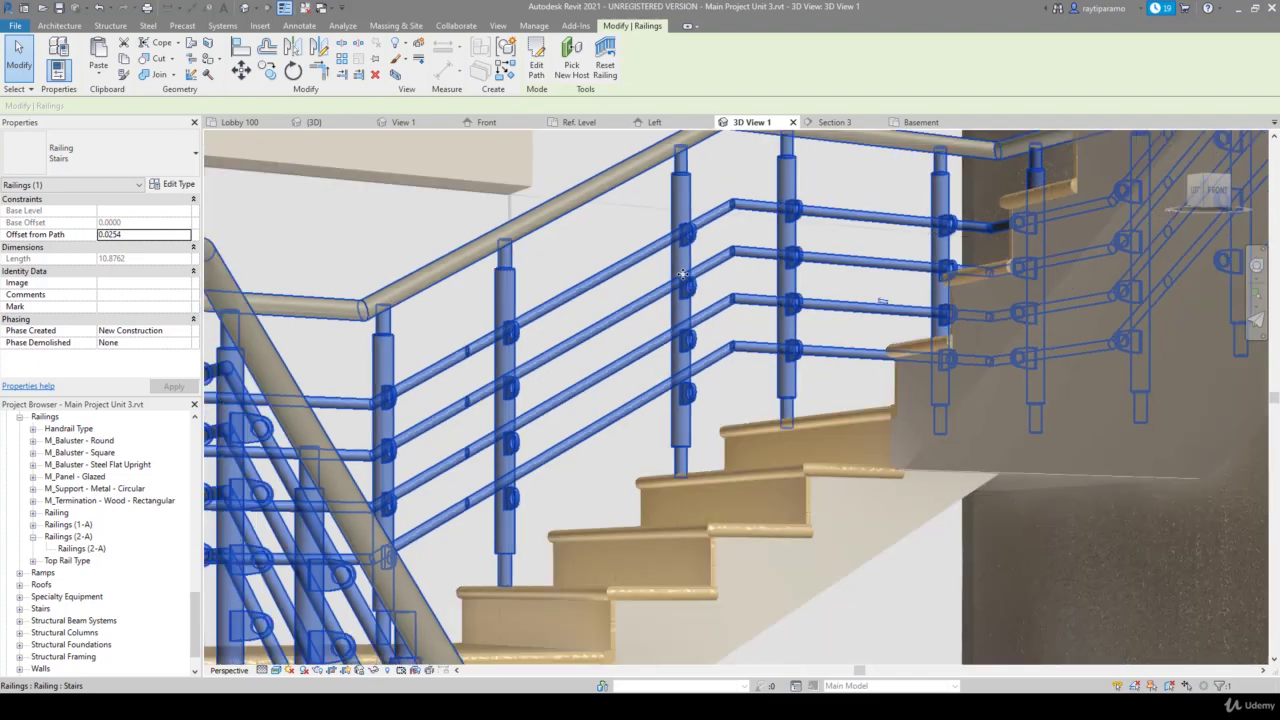
pyautogui.keyDown('shift'); pyautogui.moveTo(681, 274); pyautogui.dragTo(681, 274, button='middle'); pyautogui.keyUp('shift')
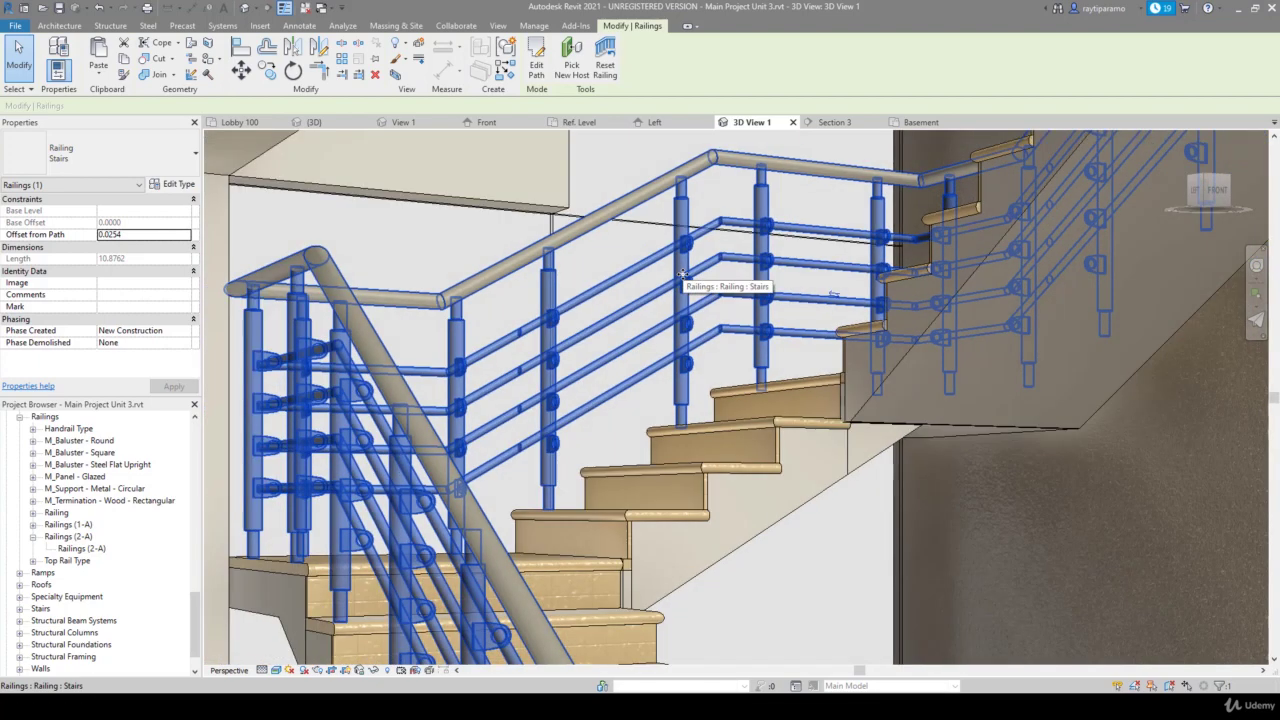
pyautogui.scroll(3, 394, 419)
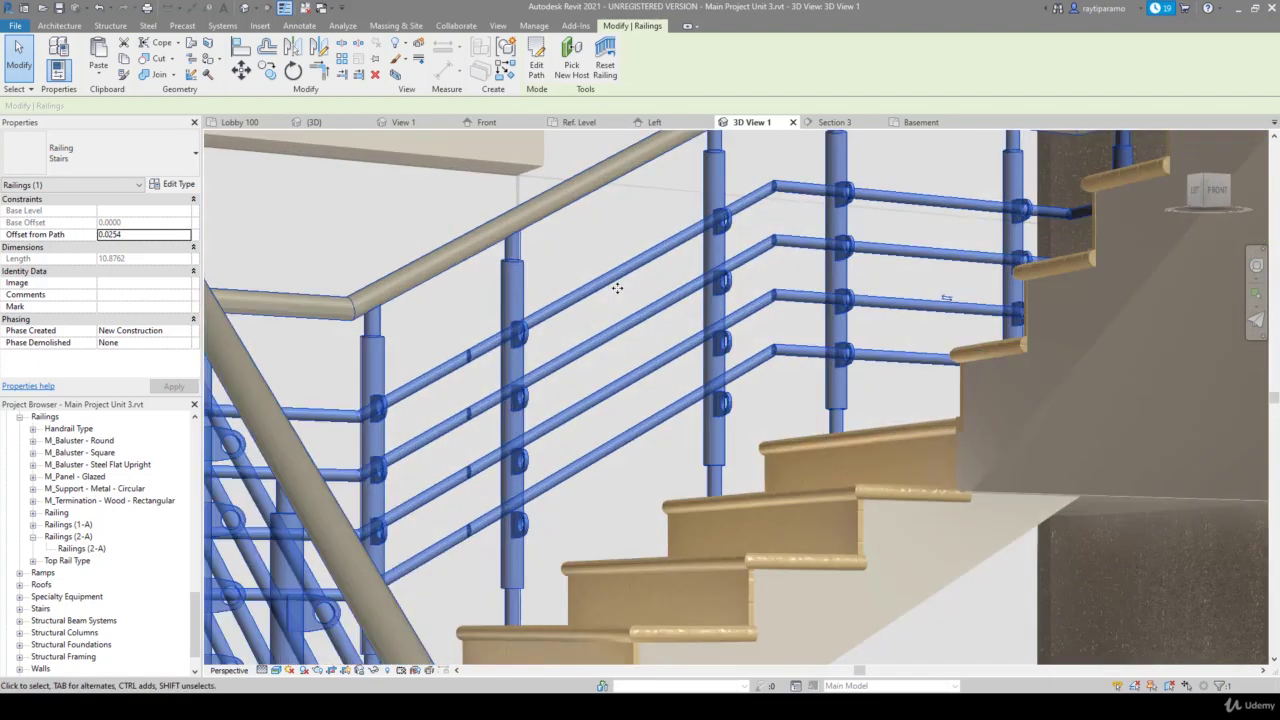
pyautogui.scroll(2, 394, 419)
pyautogui.scroll(2, 394, 419)
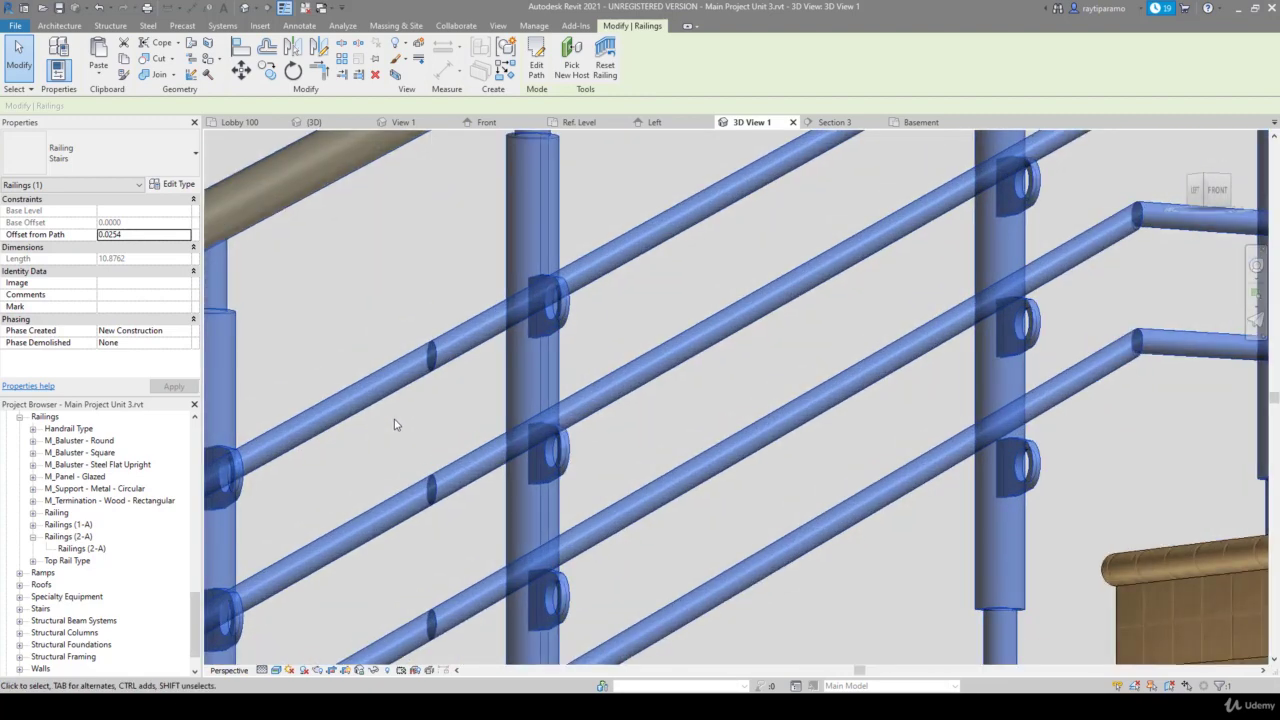
pyautogui.scroll(-1, 394, 419)
pyautogui.scroll(-2, 394, 419)
pyautogui.scroll(-2, 394, 419)
pyautogui.scroll(-1, 558, 403)
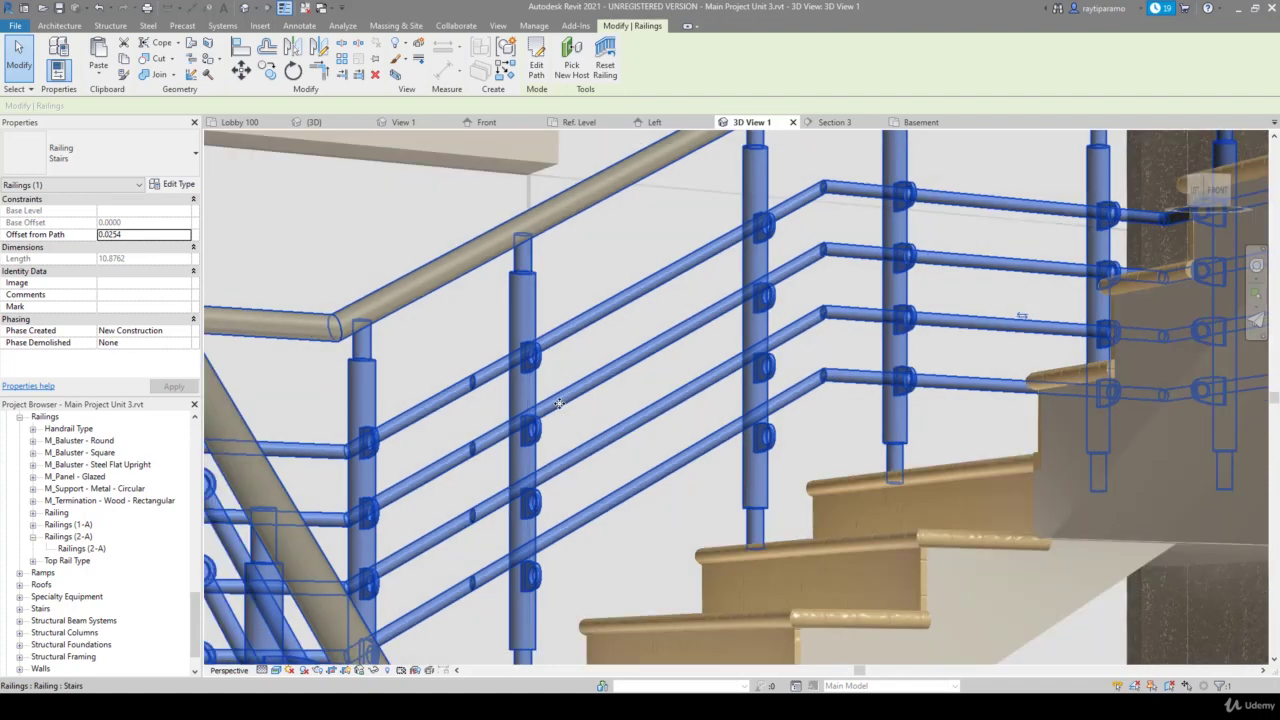
pyautogui.scroll(-1, 558, 403)
pyautogui.scroll(-1, 558, 403)
pyautogui.scroll(-2, 558, 403)
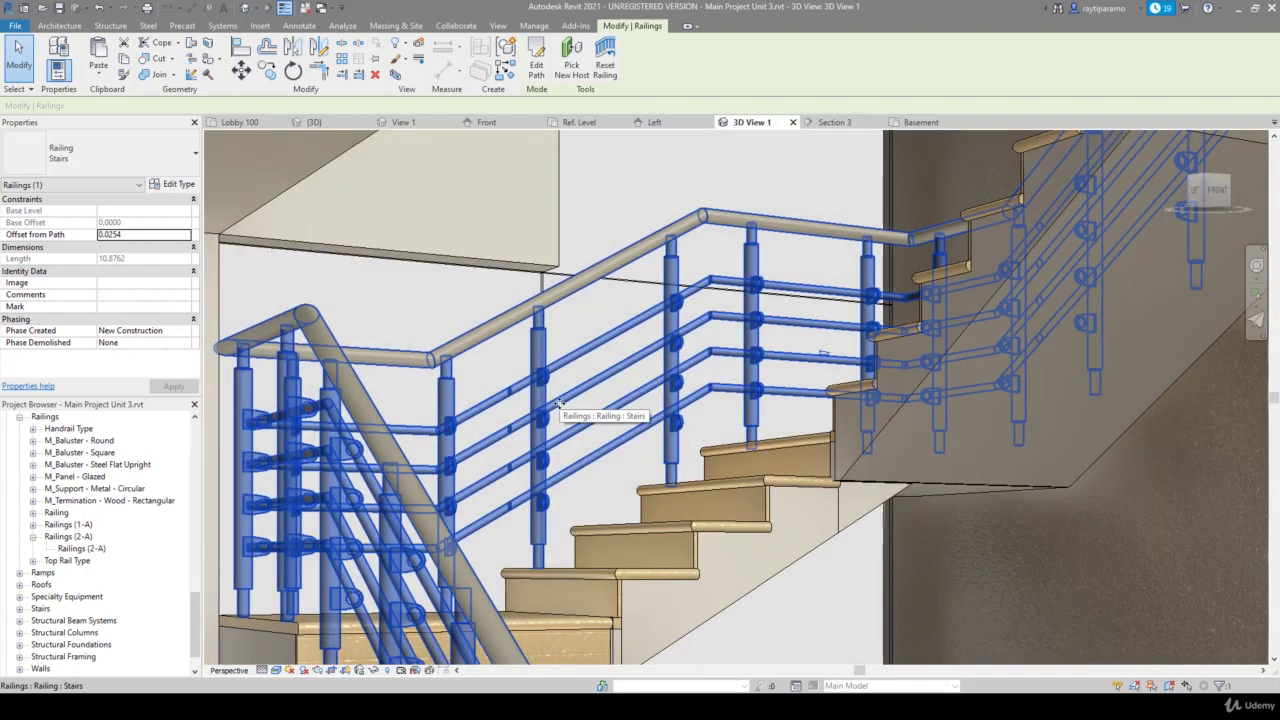
pyautogui.scroll(-1, 558, 403)
pyautogui.scroll(-1, 558, 403)
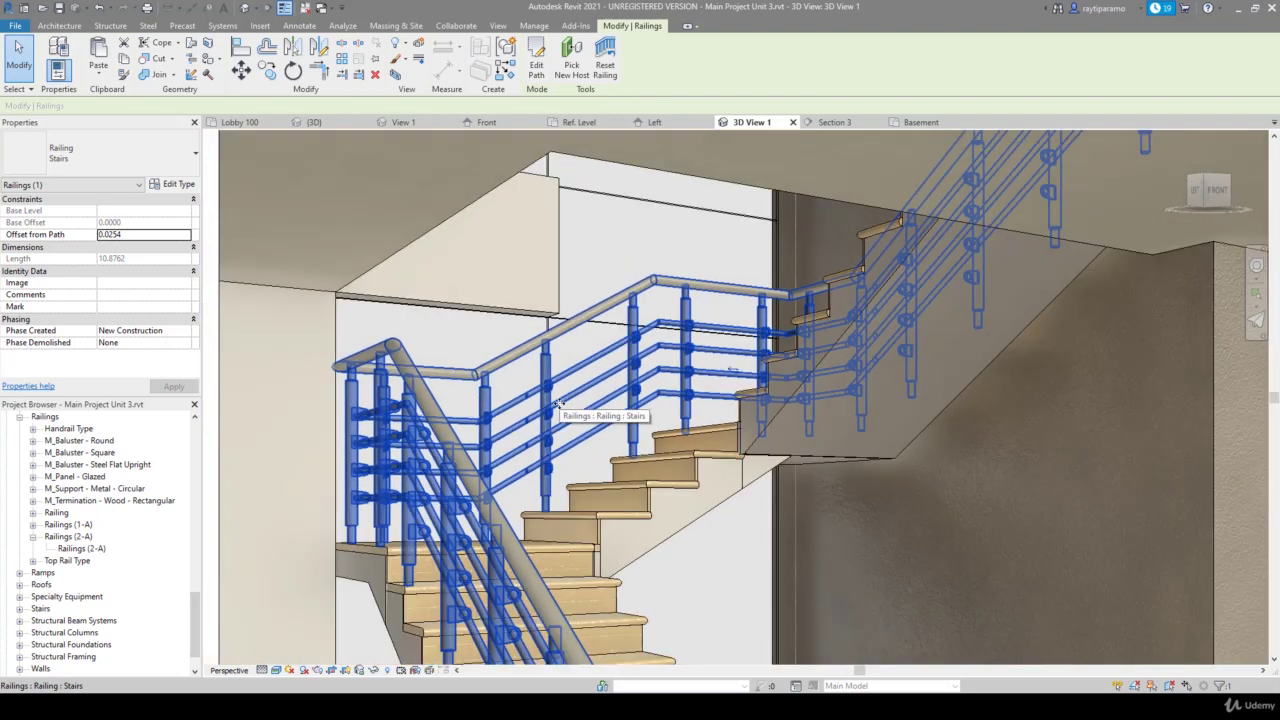
pyautogui.scroll(1, 558, 403)
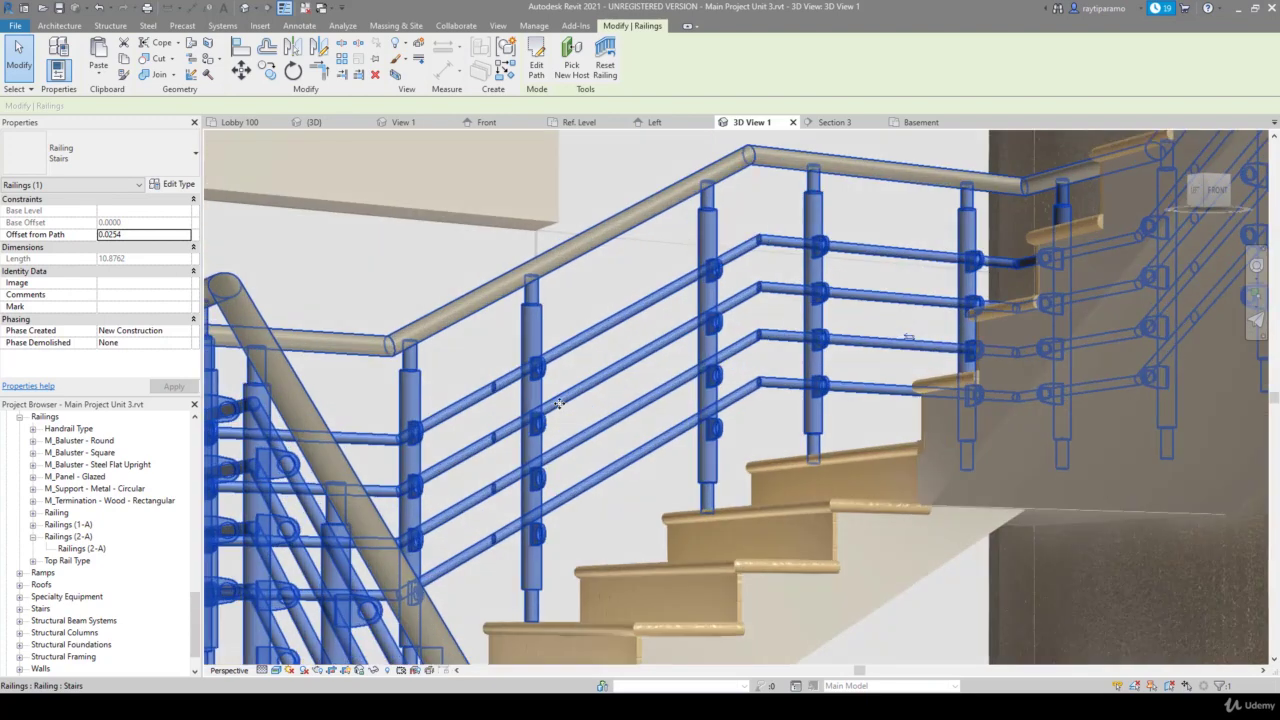
pyautogui.scroll(1, 558, 403)
pyautogui.scroll(1, 558, 403)
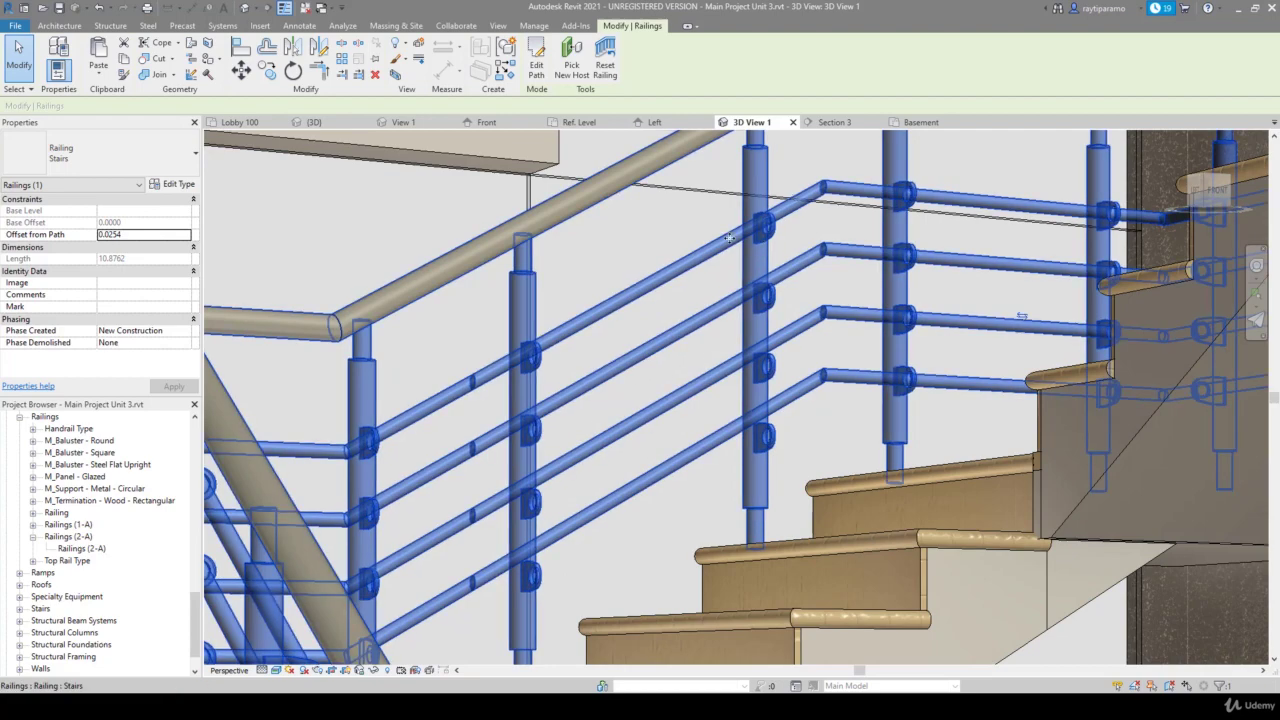
pyautogui.scroll(2, 511, 345)
pyautogui.scroll(2, 511, 347)
pyautogui.scroll(2, 511, 347)
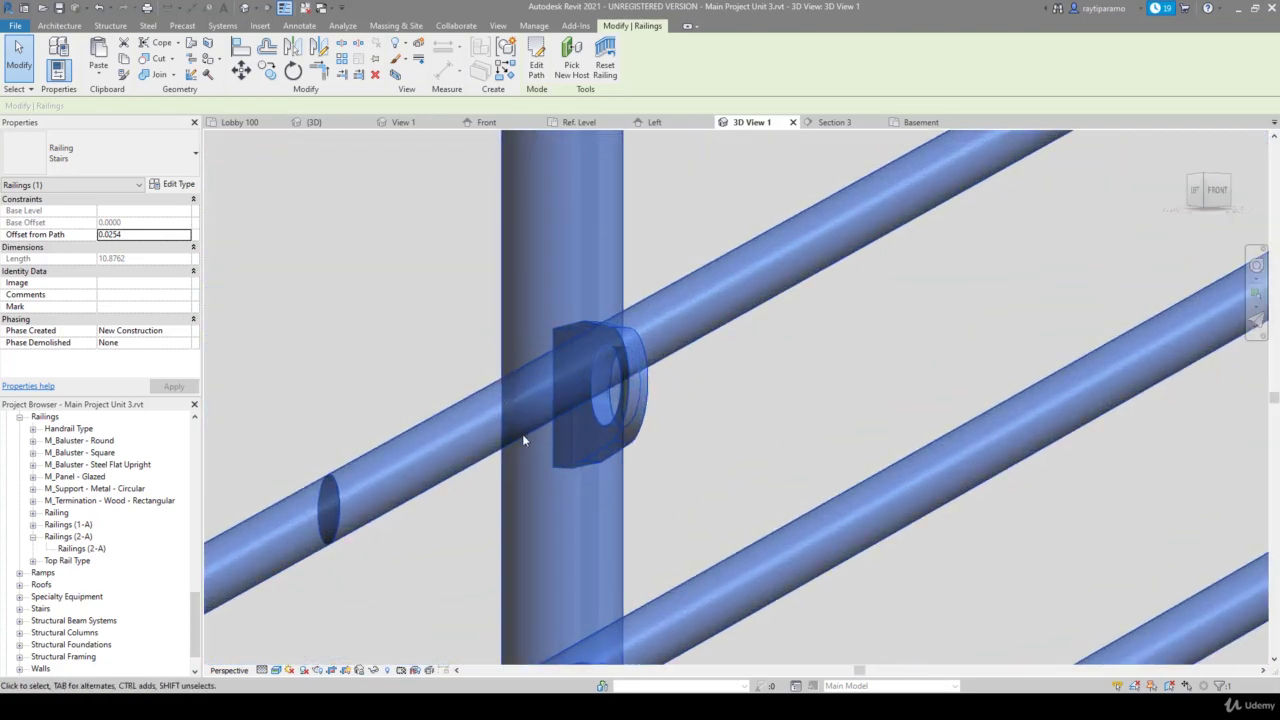
pyautogui.scroll(-3, 624, 350)
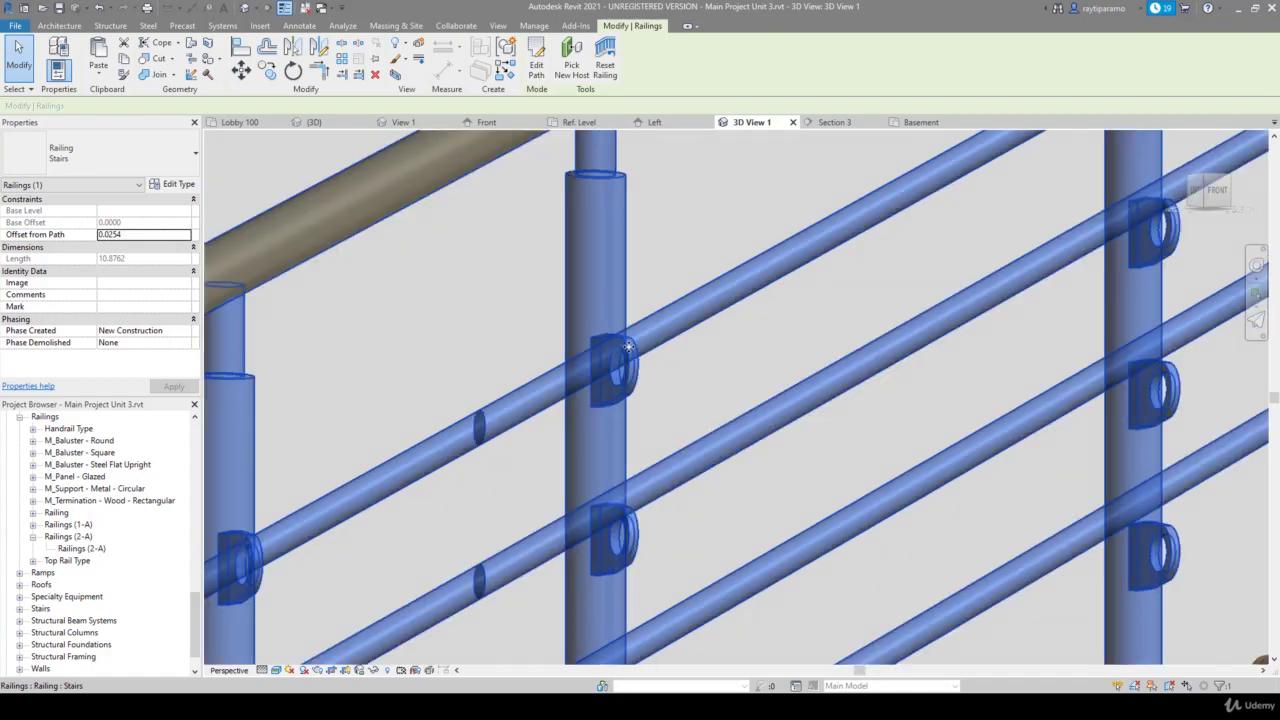
pyautogui.scroll(-2, 600, 380)
pyautogui.scroll(2, 450, 450)
pyautogui.scroll(2, 423, 471)
pyautogui.scroll(2, 423, 468)
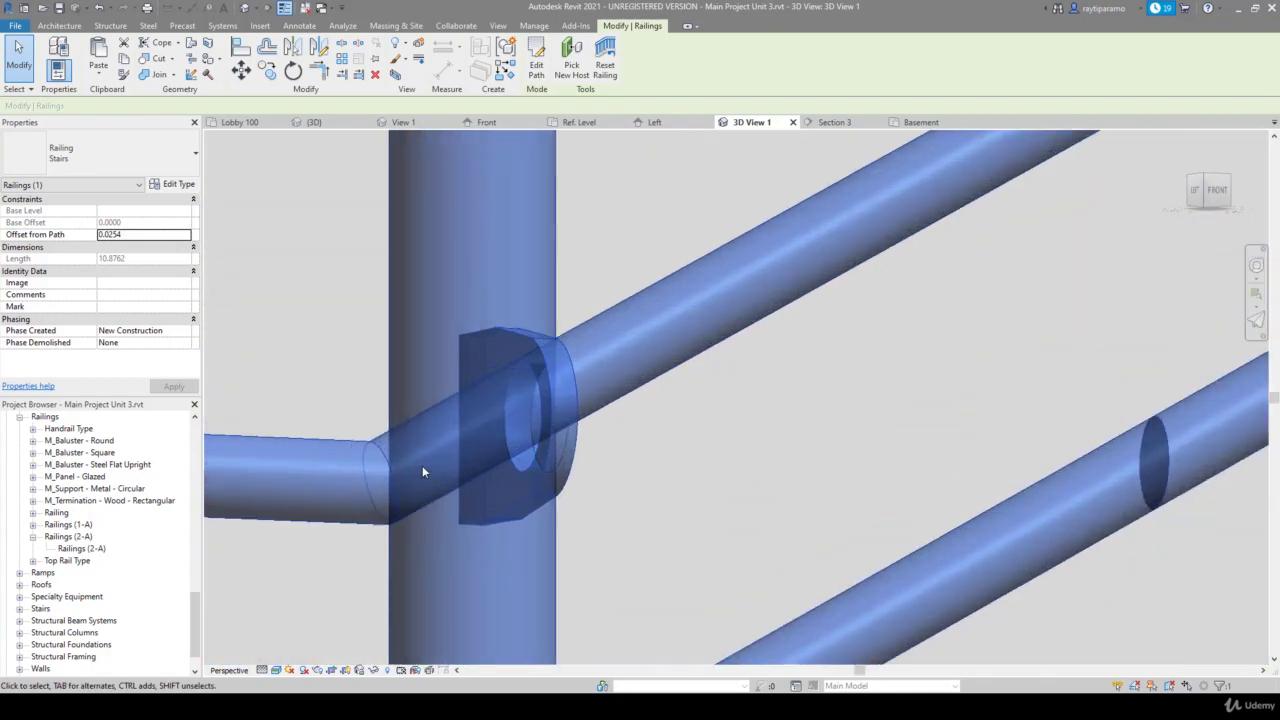
pyautogui.scroll(2, 422, 468)
pyautogui.scroll(-3, 612, 302)
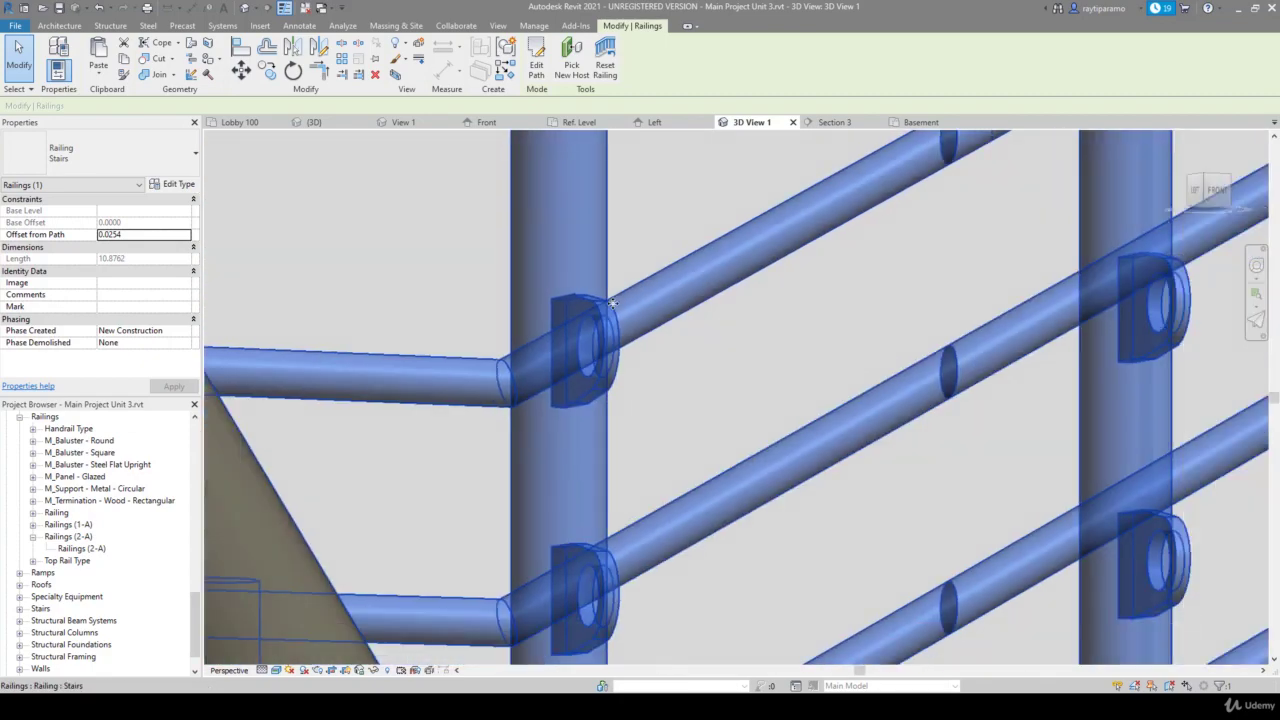
pyautogui.scroll(-2, 500, 310)
pyautogui.scroll(-1, 330, 317)
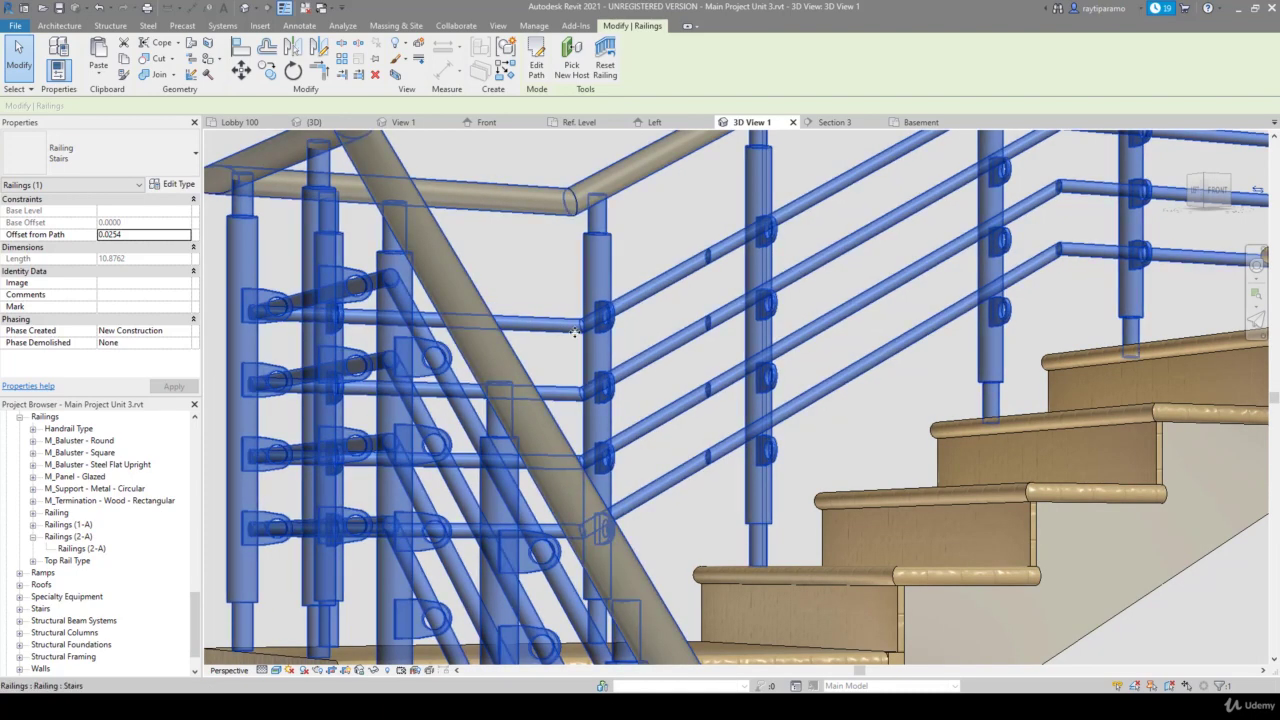
pyautogui.scroll(-3, 738, 287)
pyautogui.scroll(-1, 738, 287)
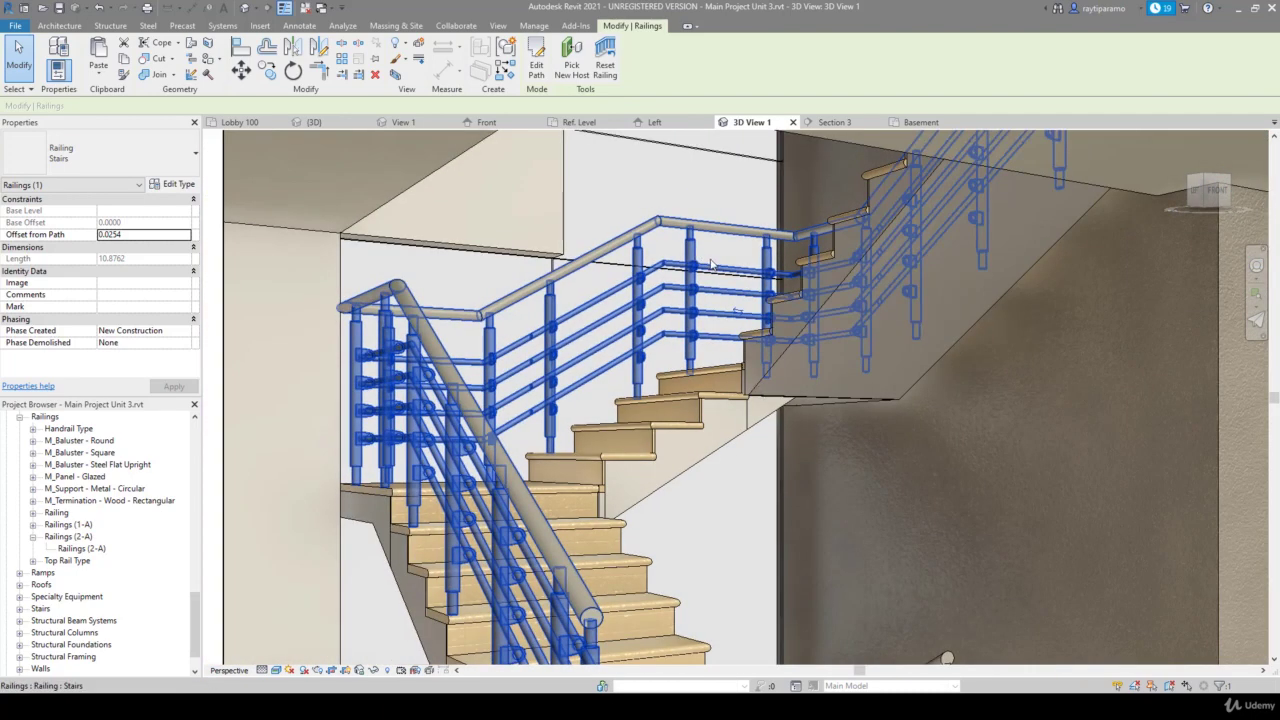
pyautogui.scroll(2, 627, 321)
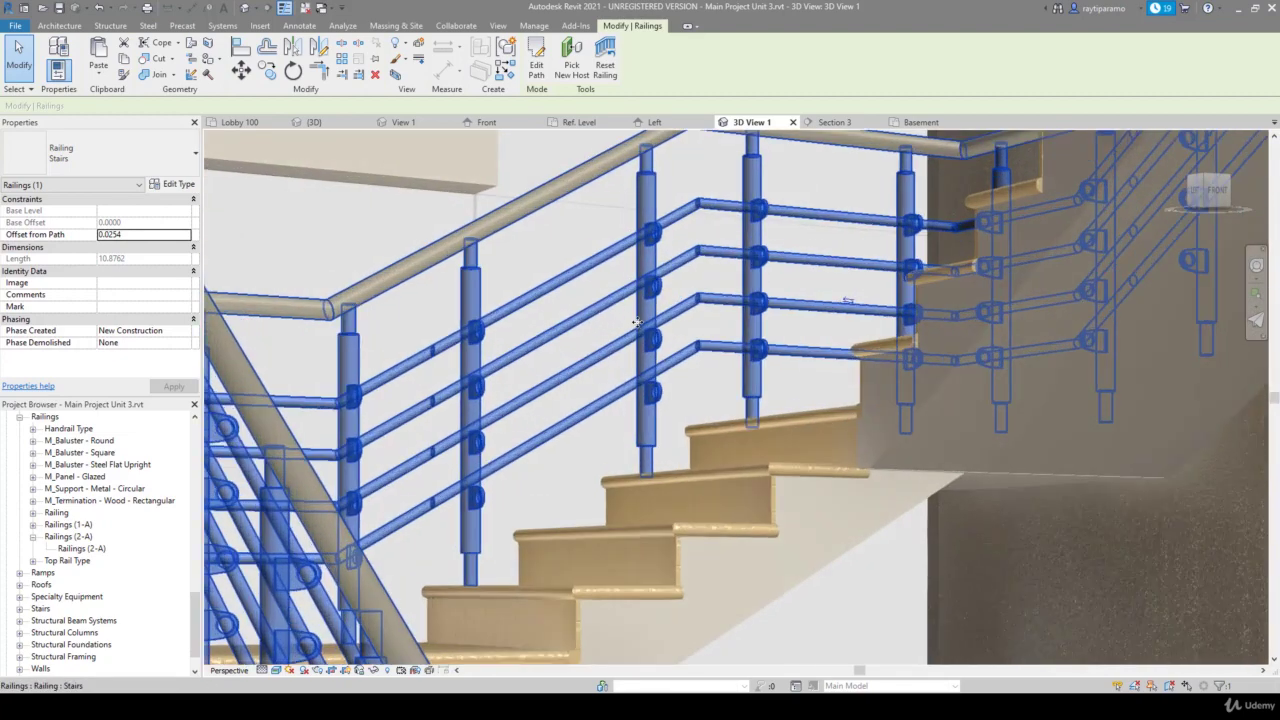
pyautogui.scroll(2, 700, 335)
pyautogui.scroll(-3, 744, 347)
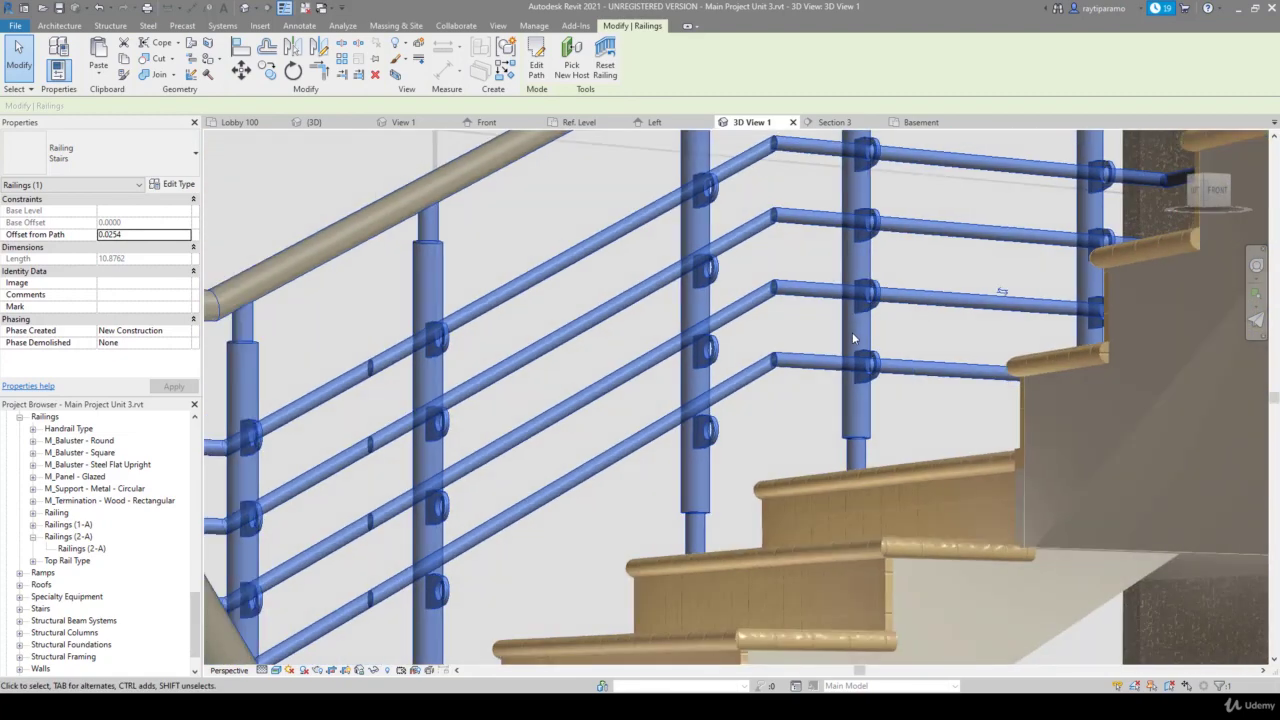
pyautogui.scroll(2, 853, 338)
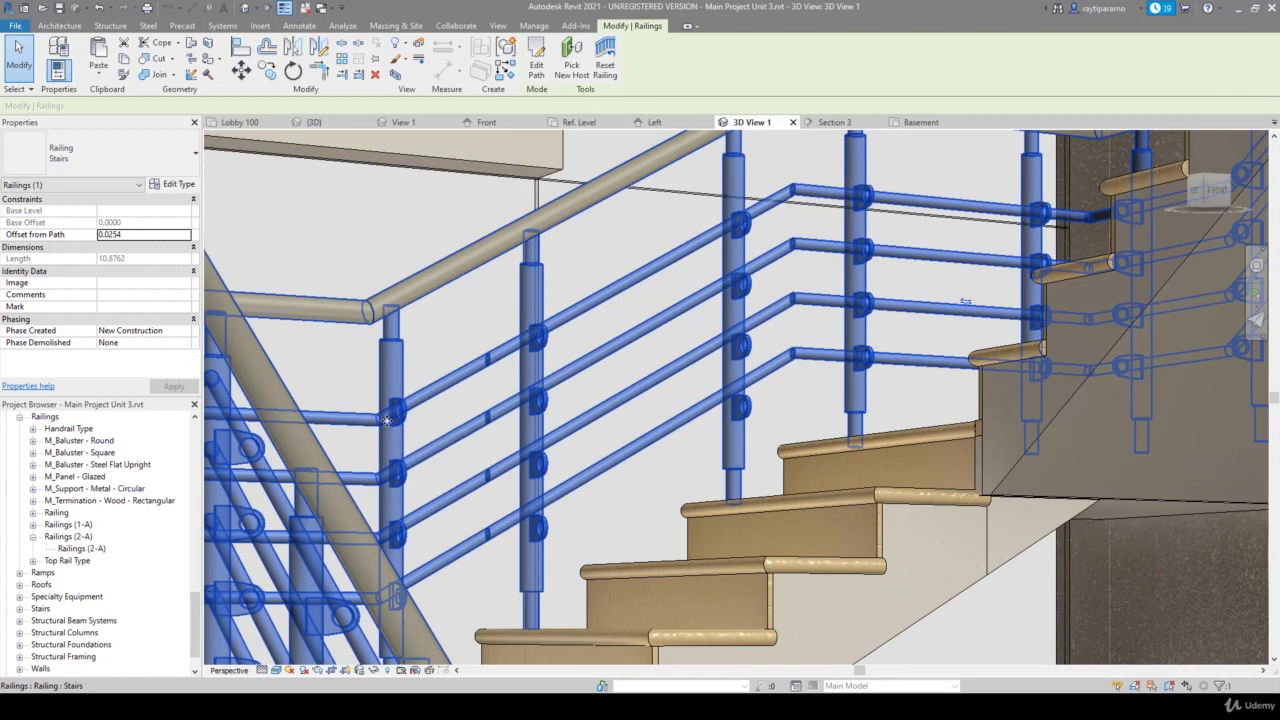
pyautogui.scroll(4, 386, 420)
pyautogui.scroll(4, 386, 420)
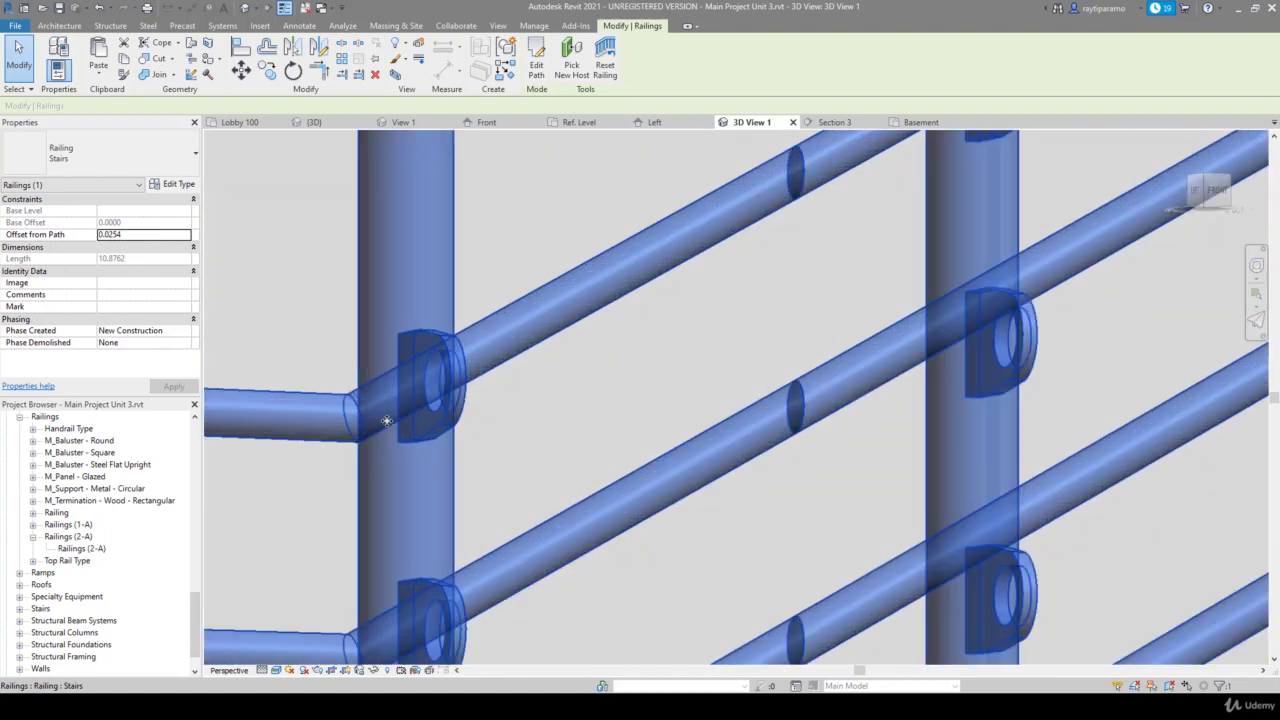
pyautogui.scroll(-3, 455, 388)
pyautogui.scroll(-3, 455, 388)
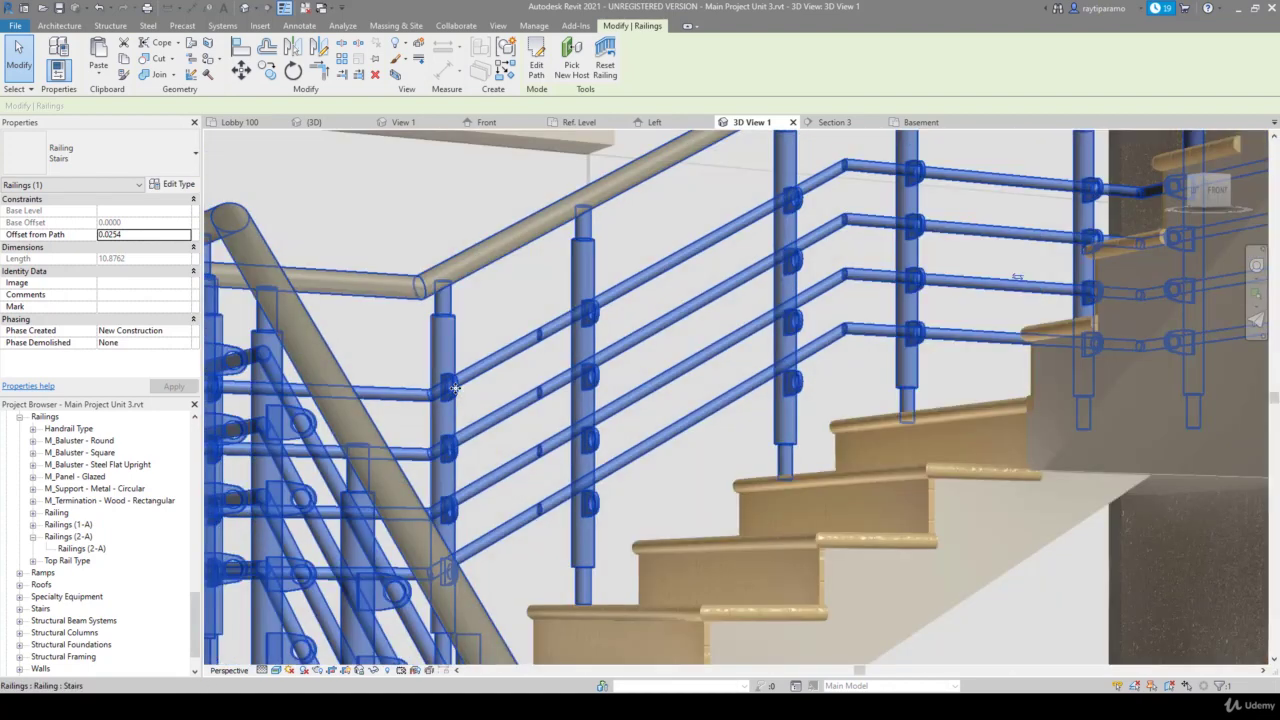
pyautogui.scroll(-2, 681, 285)
pyautogui.scroll(2, 681, 285)
pyautogui.scroll(2, 681, 285)
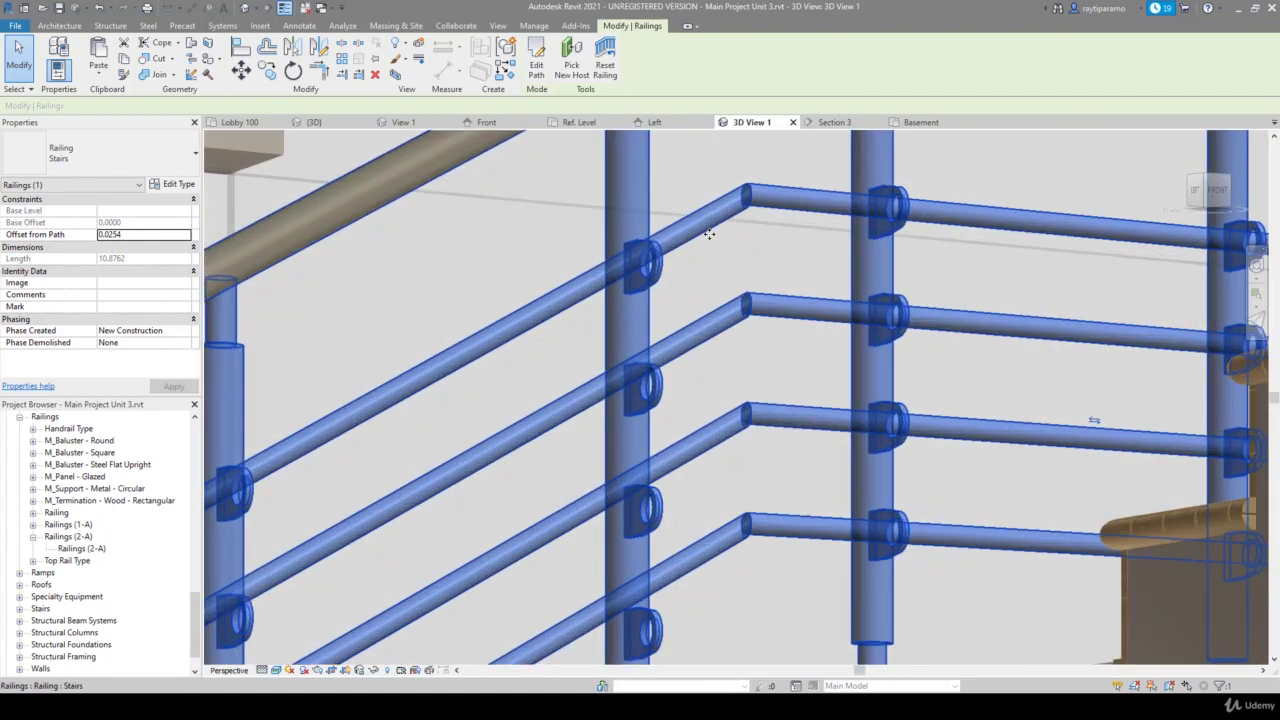
pyautogui.scroll(2, 700, 250)
pyautogui.keyDown('shift'); pyautogui.moveTo(708, 234); pyautogui.dragTo(771, 177, button='middle'); pyautogui.keyUp('shift')
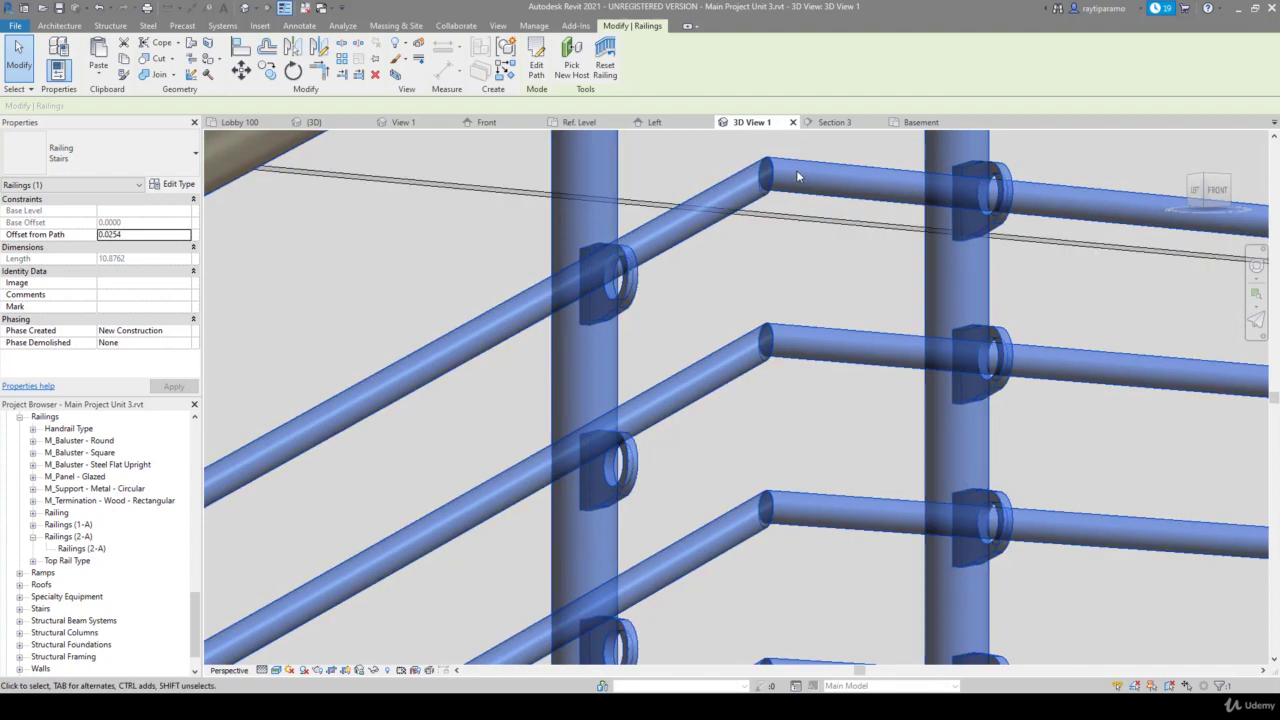
pyautogui.scroll(-2, 756, 264)
pyautogui.scroll(-3, 756, 270)
pyautogui.scroll(-2, 756, 270)
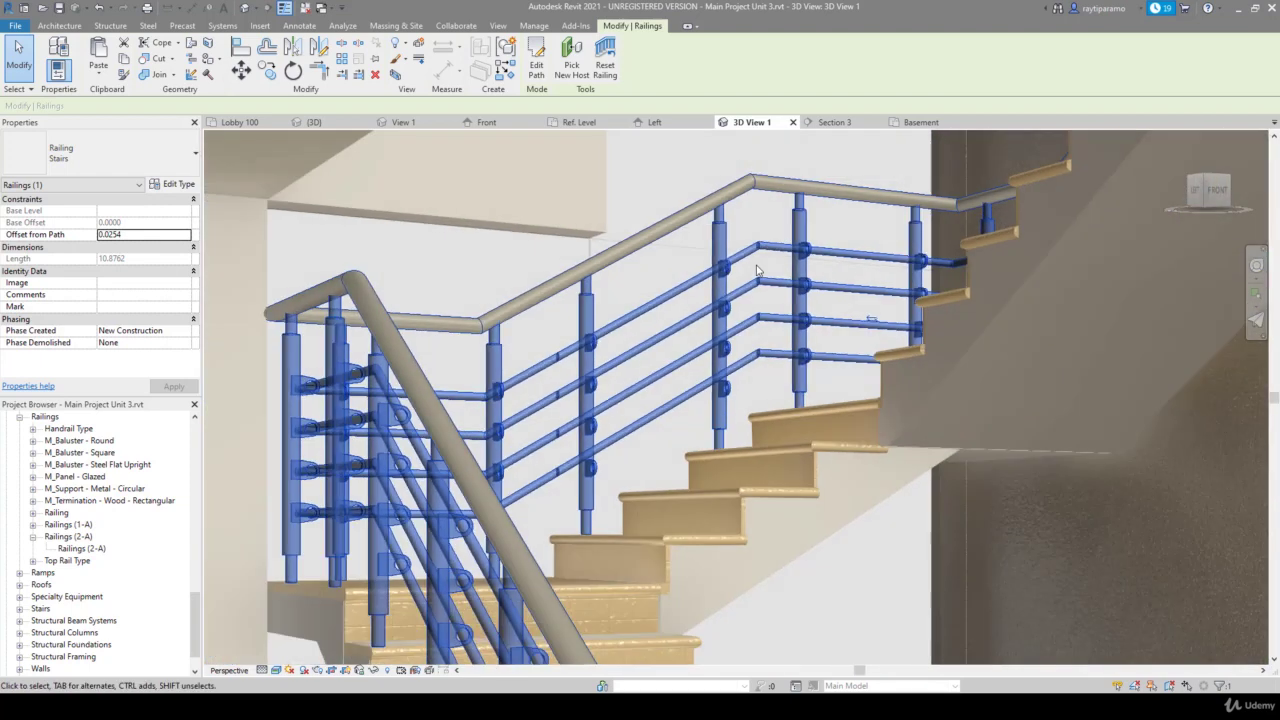
pyautogui.scroll(-3, 704, 260)
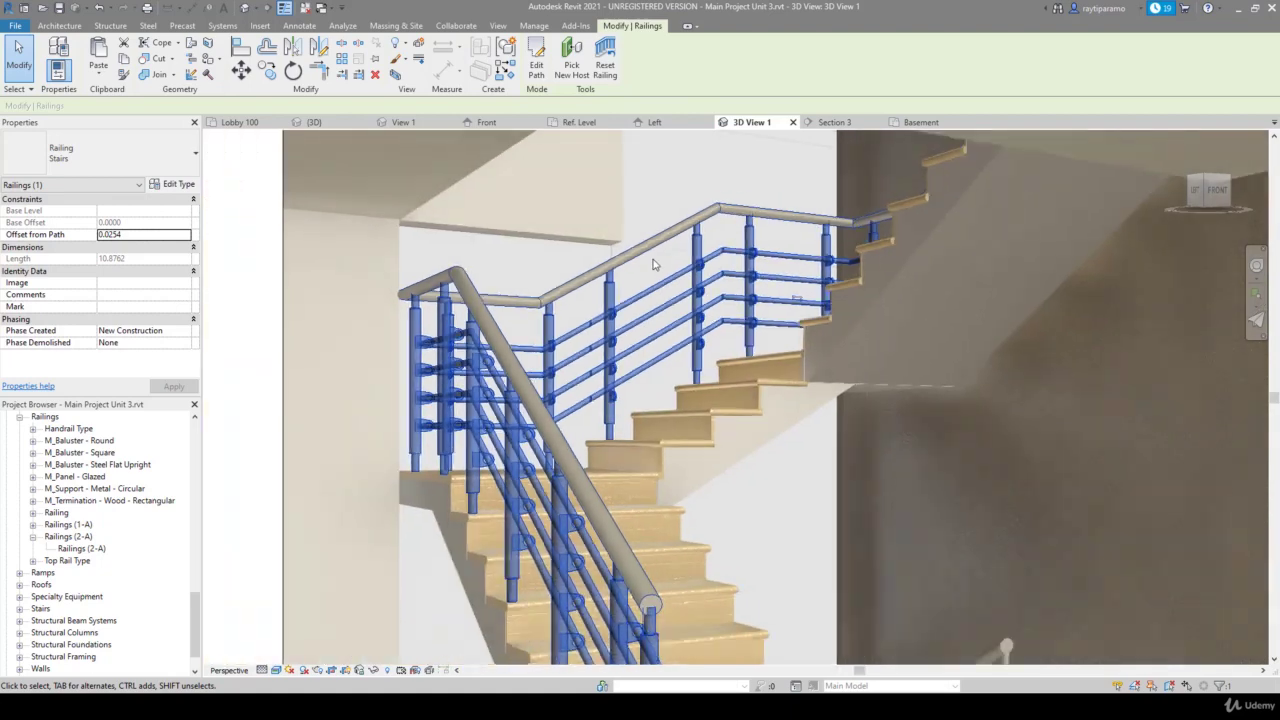
pyautogui.scroll(-3, 704, 260)
pyautogui.scroll(-3, 704, 260)
# Deselect the railing and zoom the 3D view to fit with ZF
pyautogui.click(366, 357)
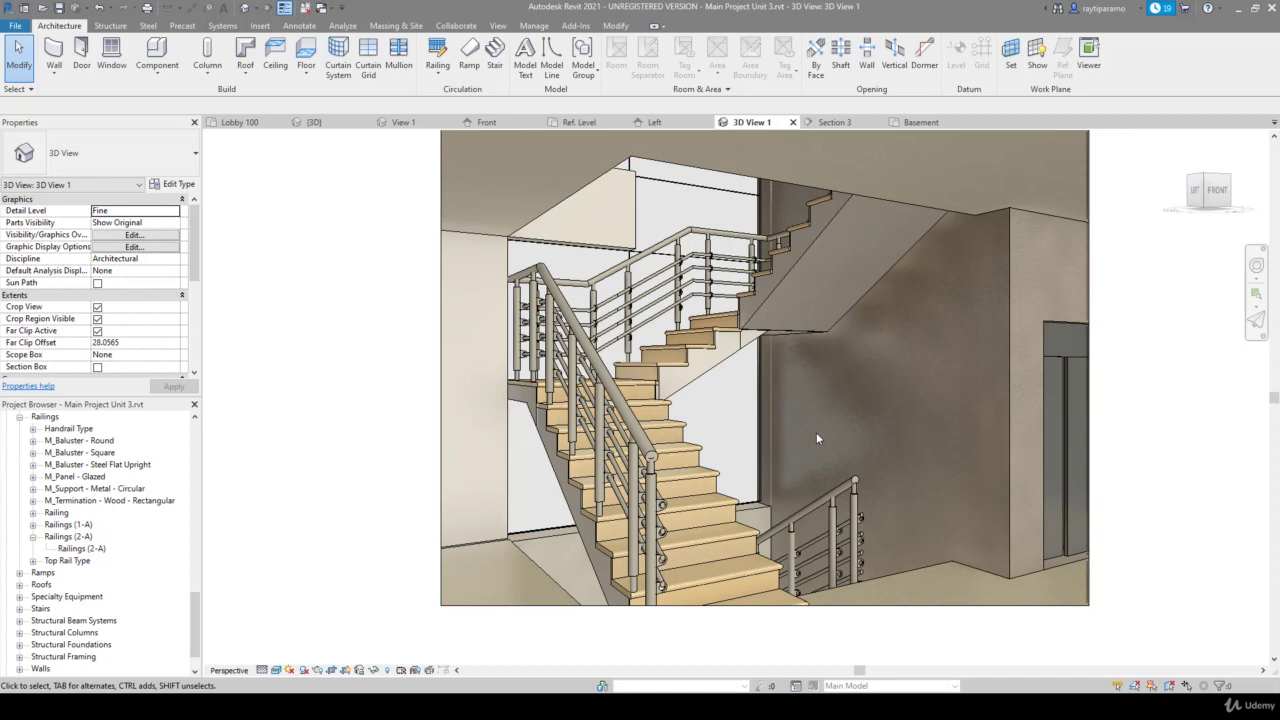
pyautogui.press('z')
pyautogui.press('f')
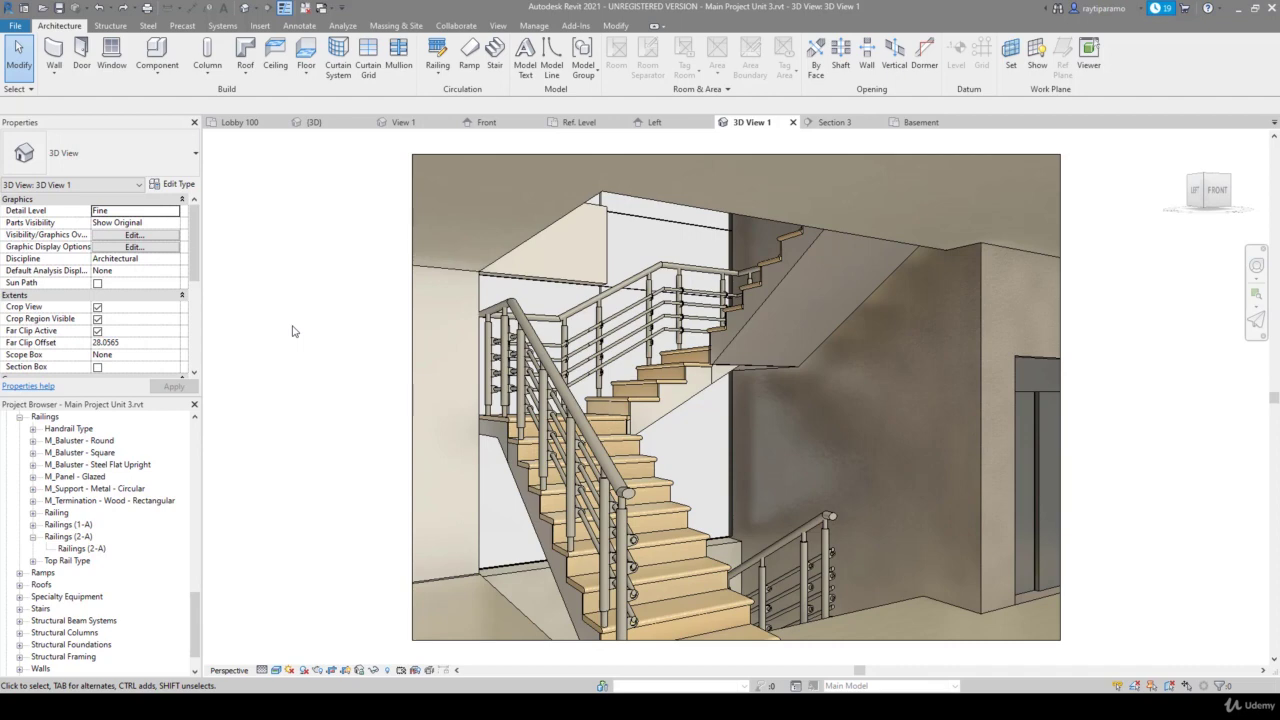
# In the Basement floor plan, delete the existing stair railing
pyautogui.click(921, 122)
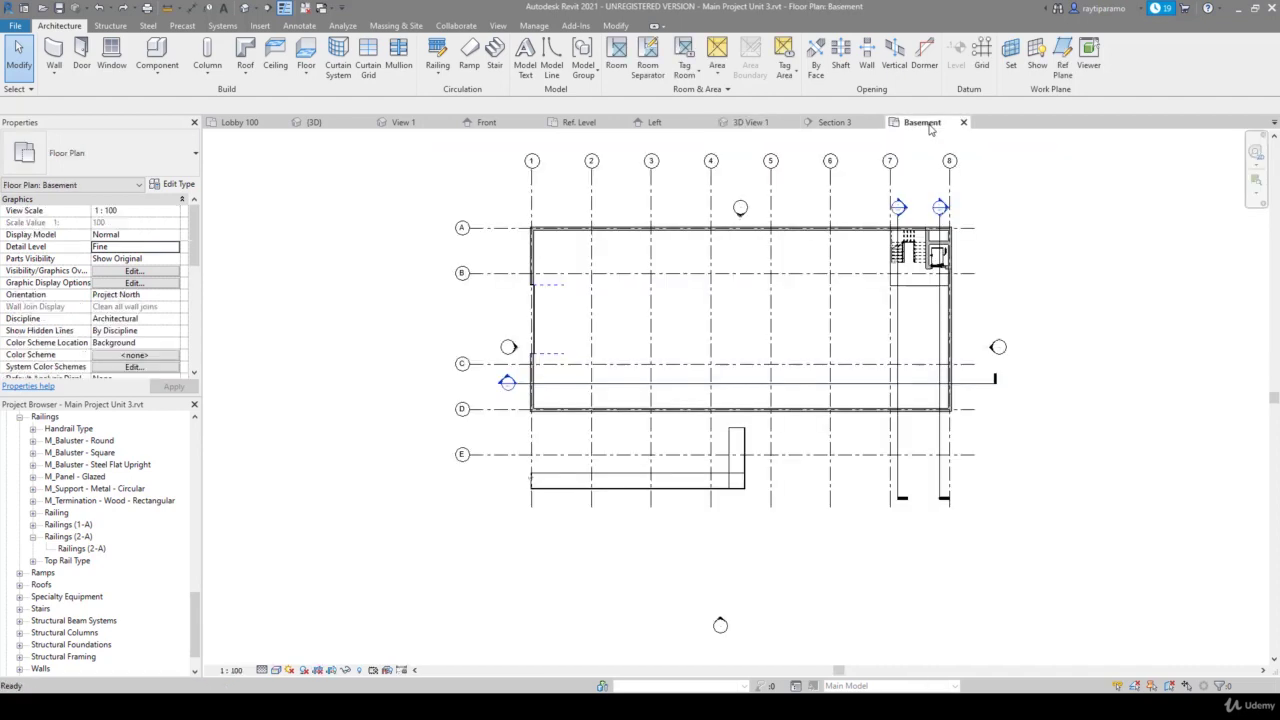
pyautogui.scroll(3, 928, 276)
pyautogui.scroll(2, 928, 276)
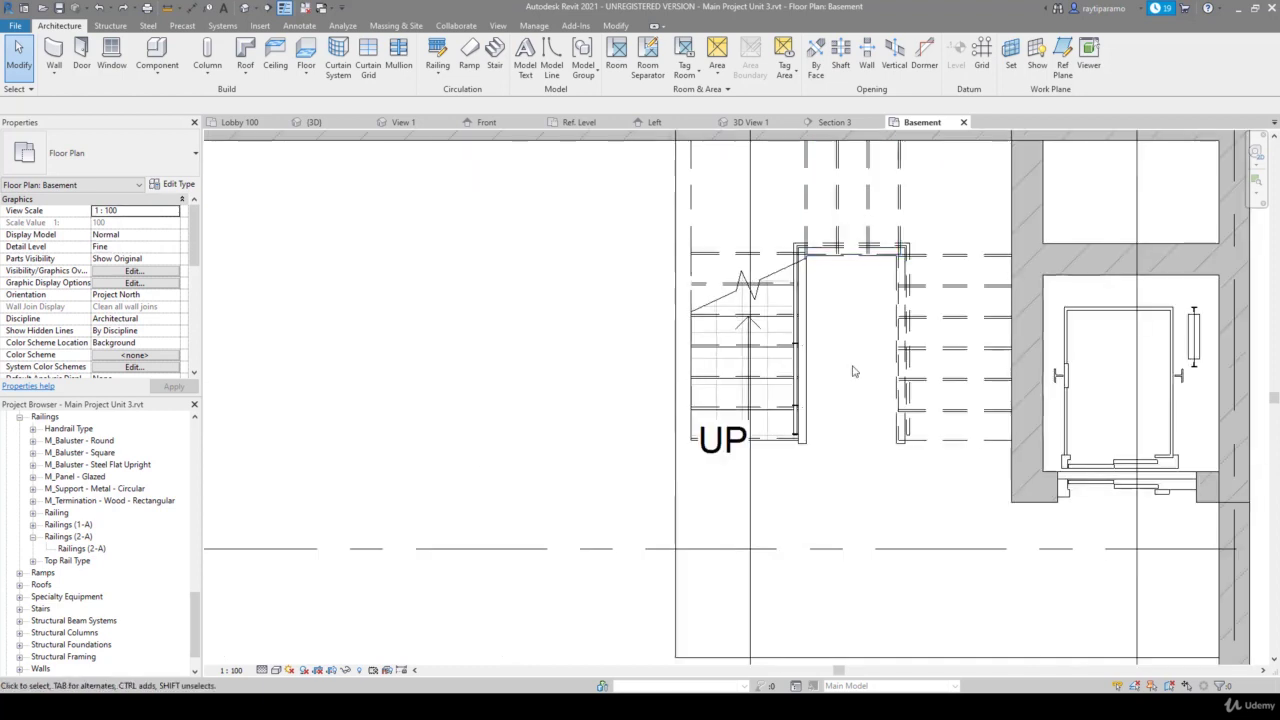
pyautogui.click(805, 384)
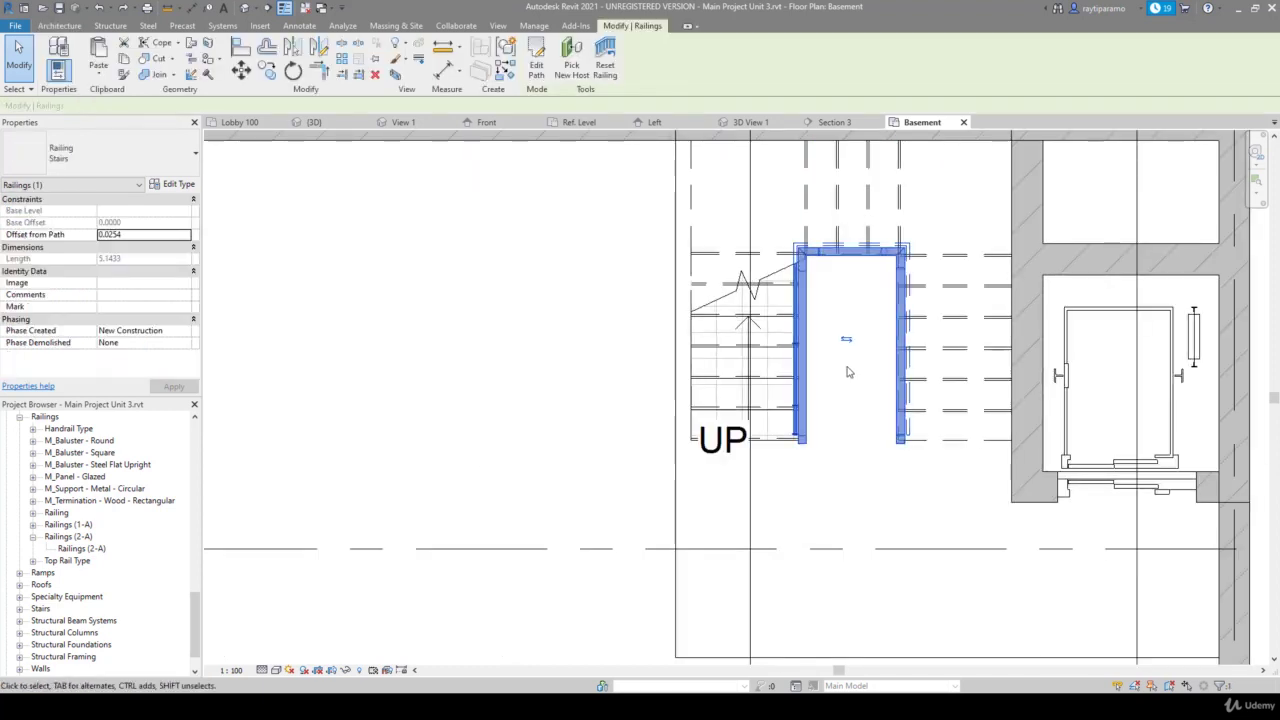
pyautogui.press('Delete')
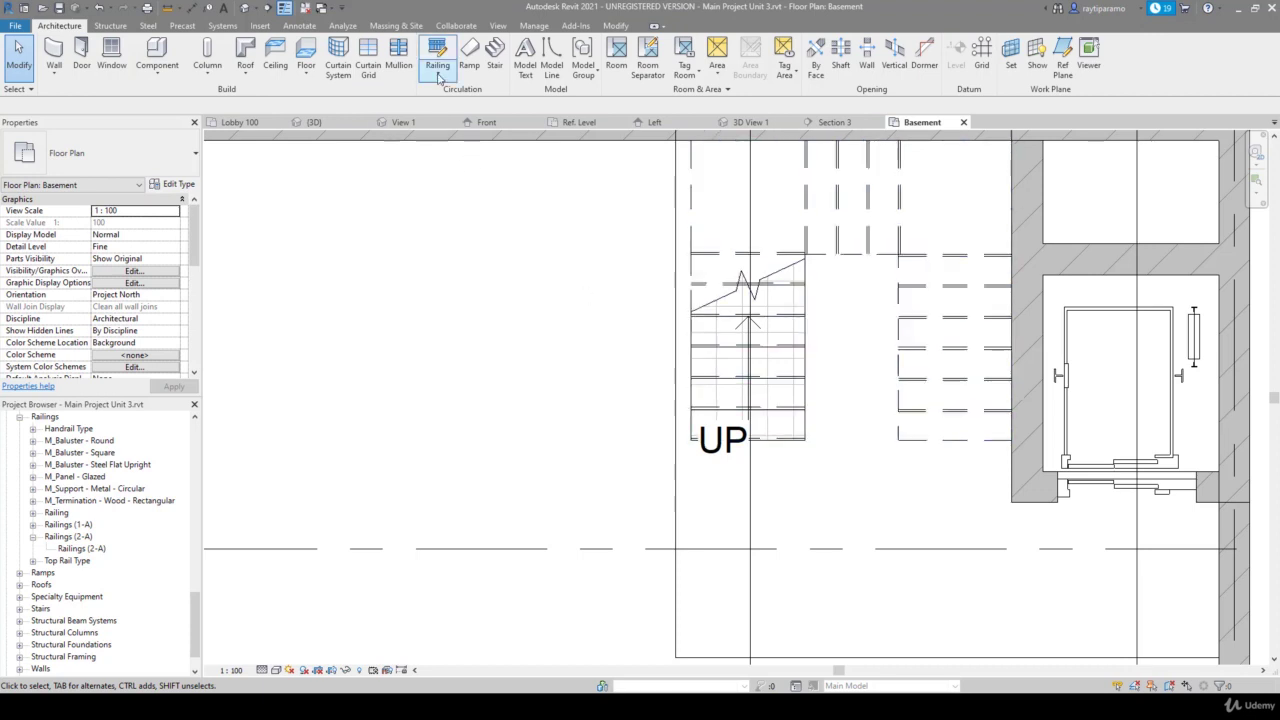
# Place stringer-mounted railings on the Basement stair, then delete the inner railing
pyautogui.click(437, 72)
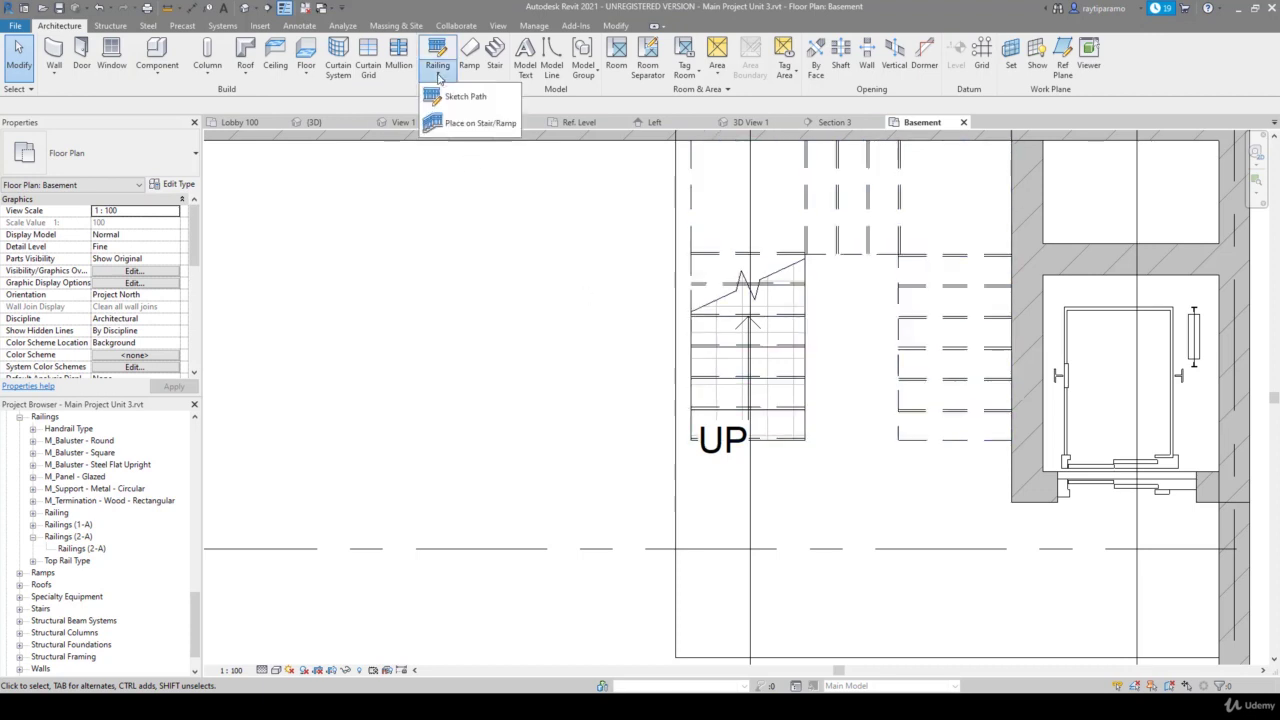
pyautogui.click(478, 123)
pyautogui.click(569, 66)
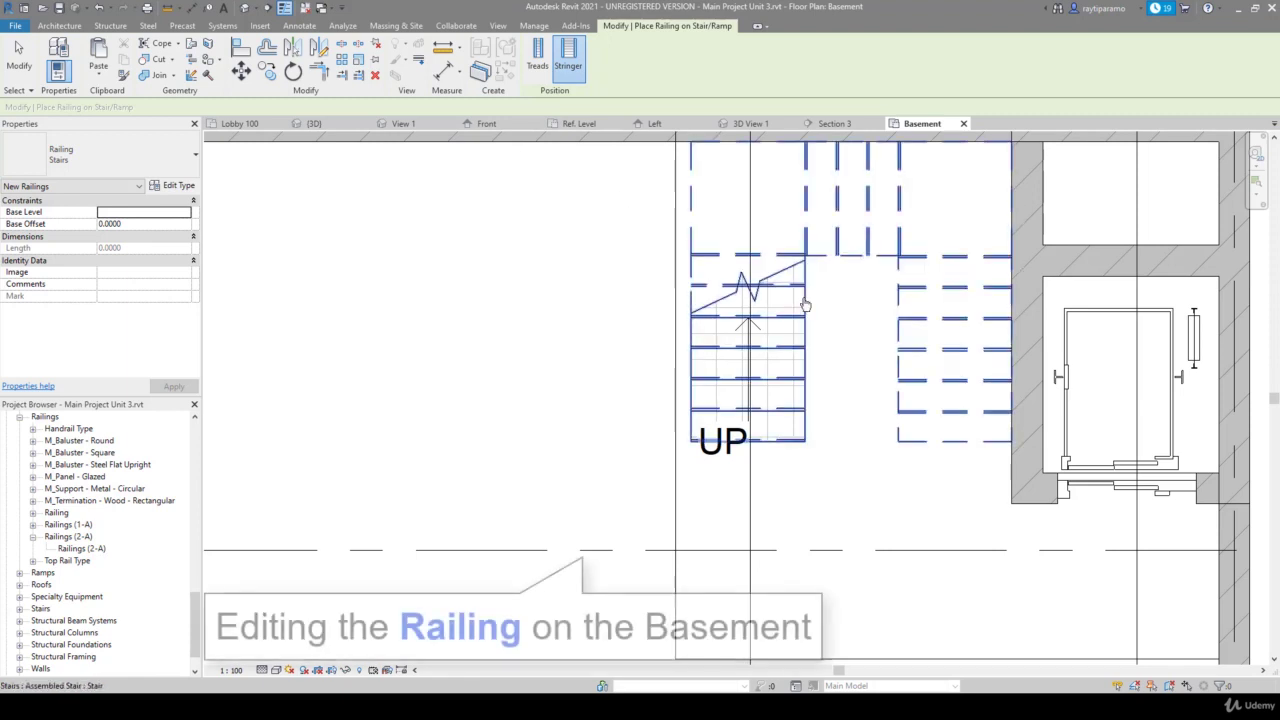
pyautogui.click(845, 324)
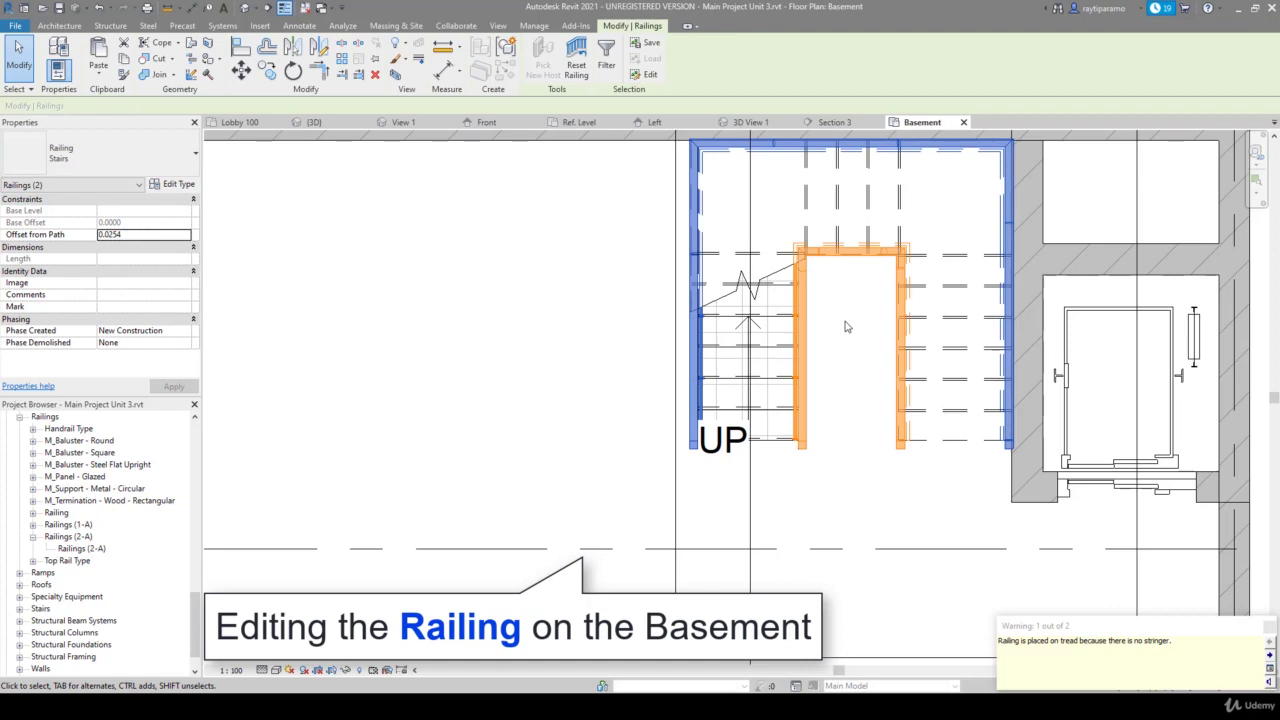
pyautogui.click(845, 326)
pyautogui.click(895, 328)
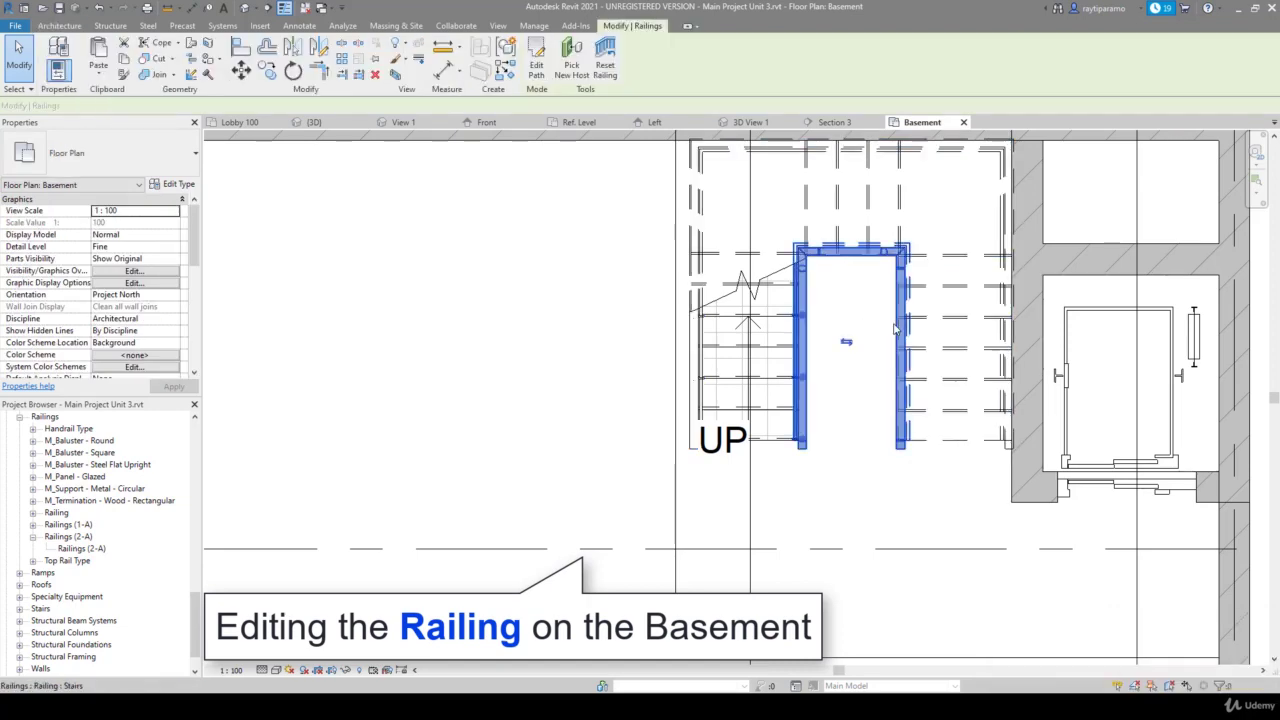
pyautogui.press('Delete')
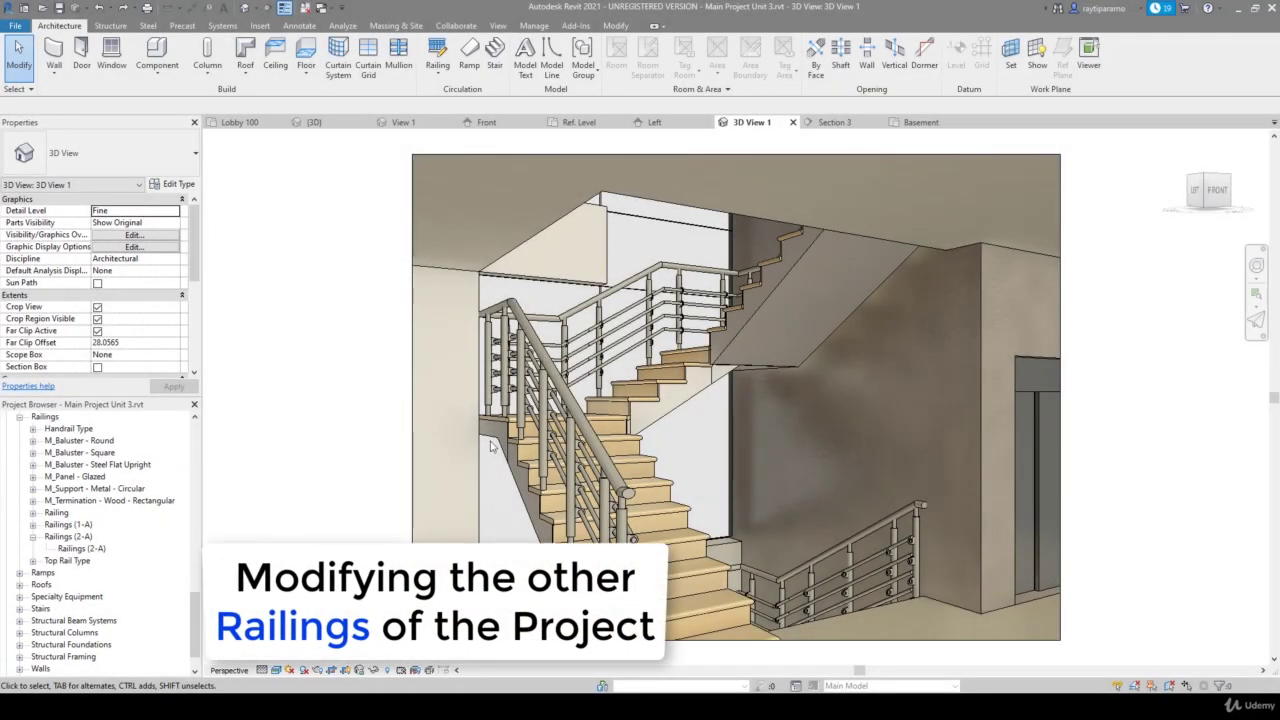
# Select both stair railings and rename their Stairs railing type to 'General Area'
pyautogui.click(624, 494)
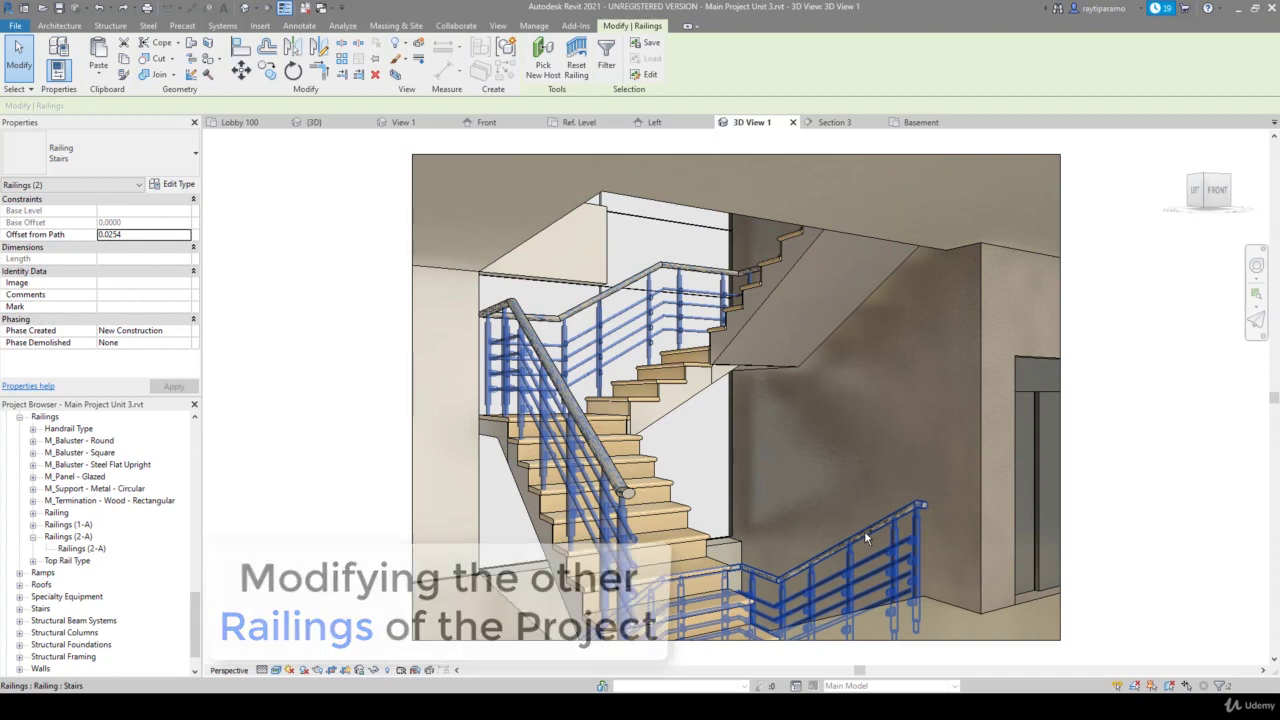
pyautogui.keyDown('ctrl'); pyautogui.click(864, 530); pyautogui.keyUp('ctrl')
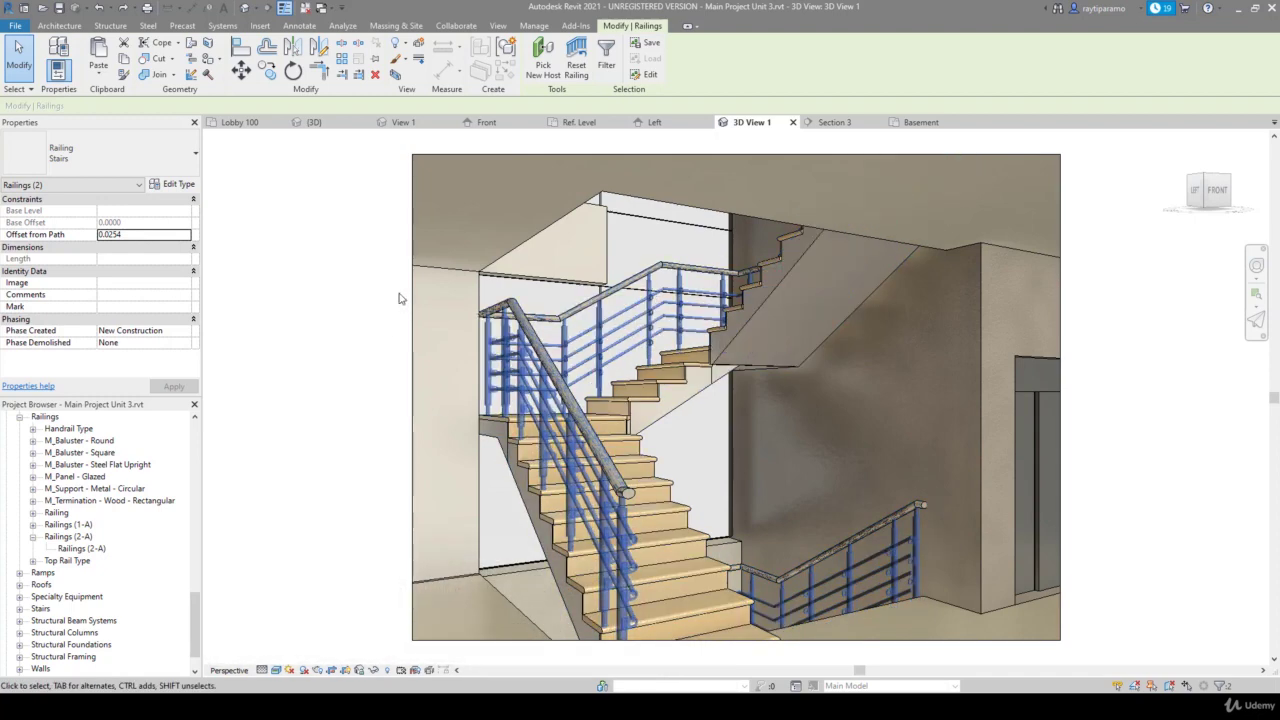
pyautogui.click(172, 186)
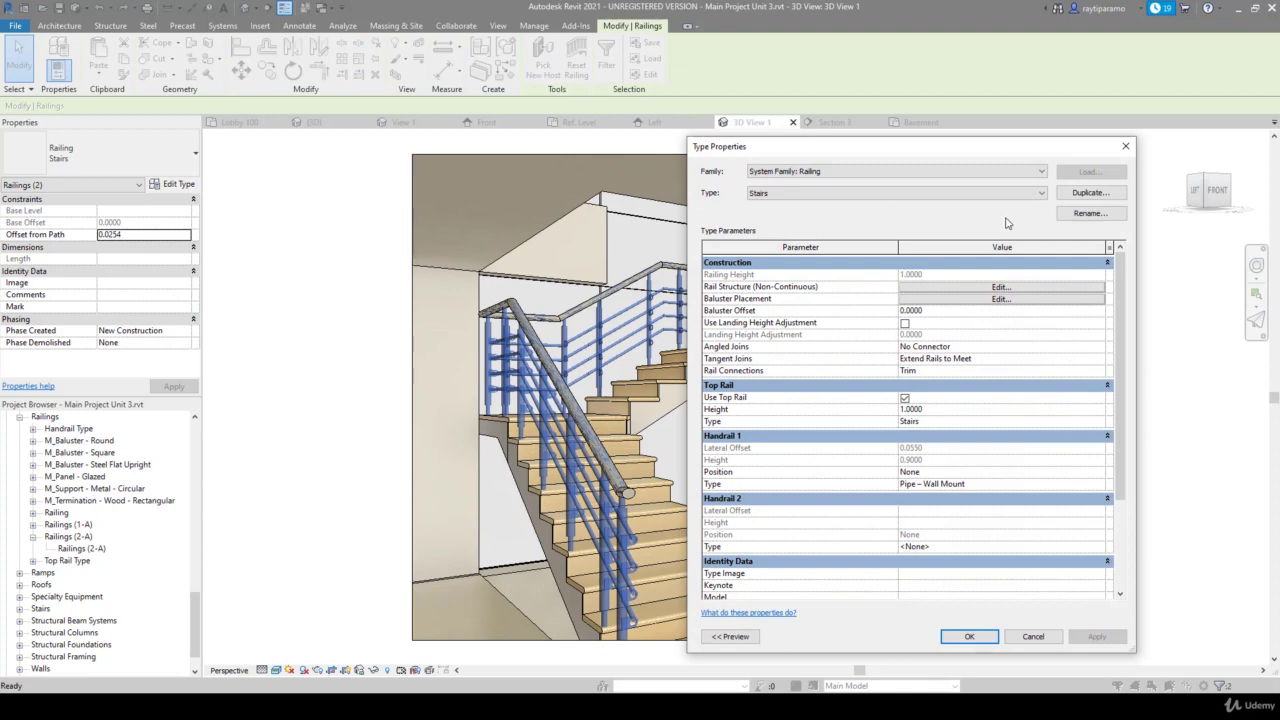
pyautogui.click(1092, 214)
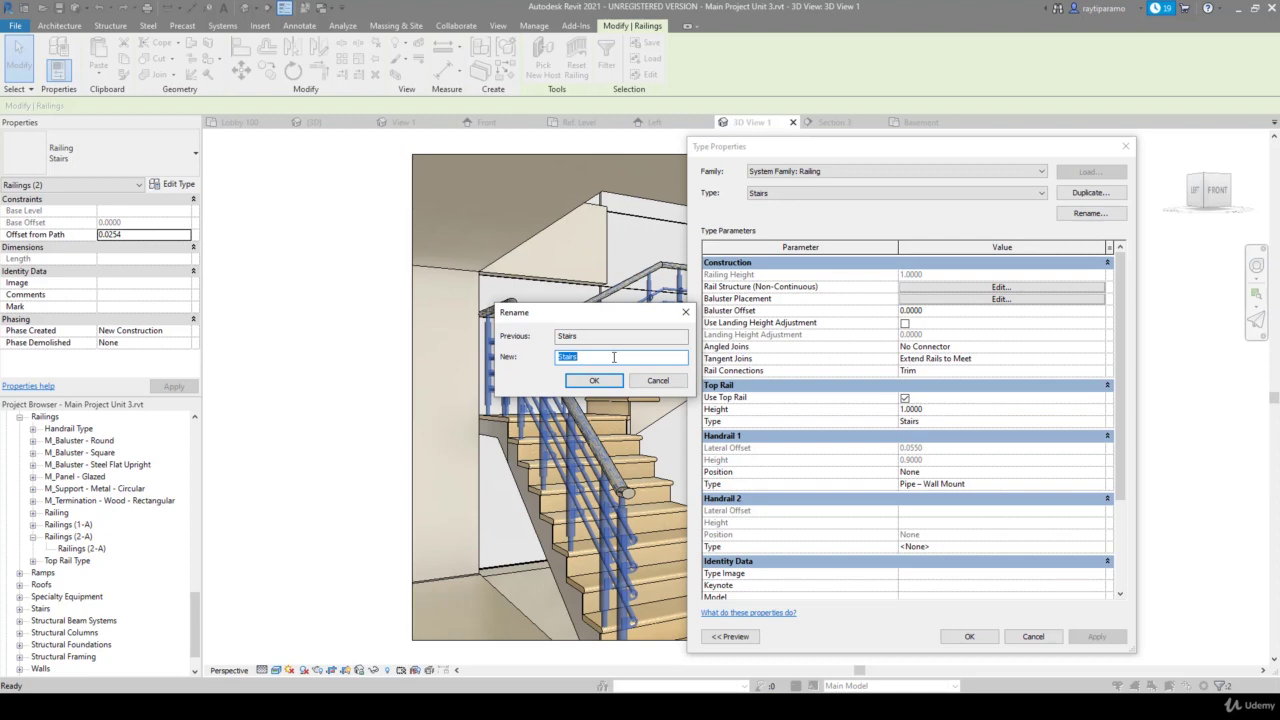
pyautogui.write('General Area')
pyautogui.click(598, 381)
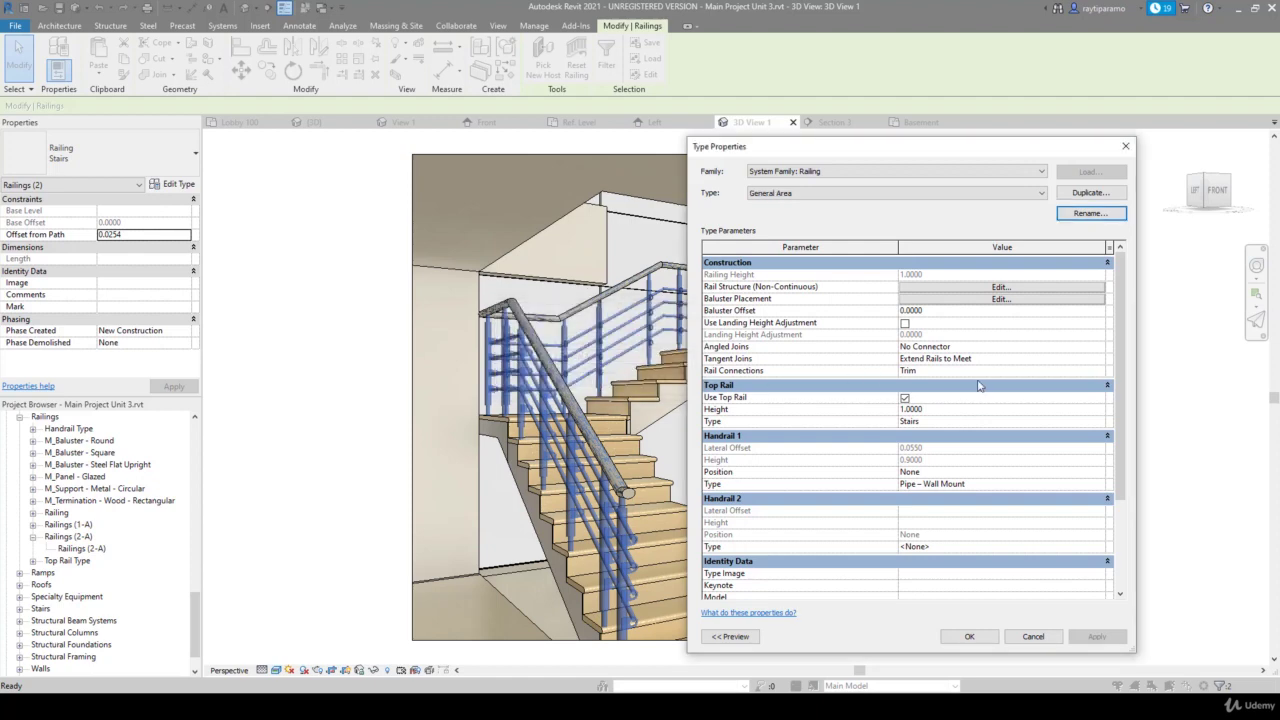
pyautogui.click(977, 639)
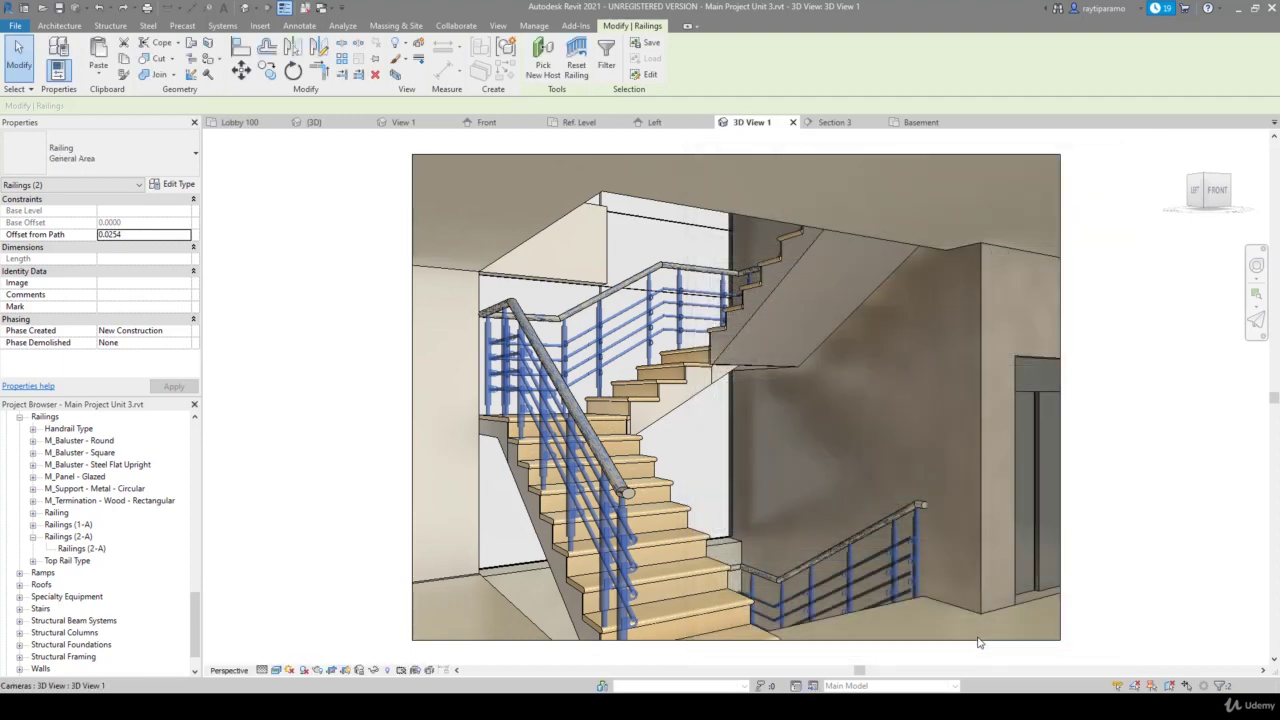
# Retype both selected stair railings to 900mm Pipe, deselect them, and open Section 3
pyautogui.click(163, 170)
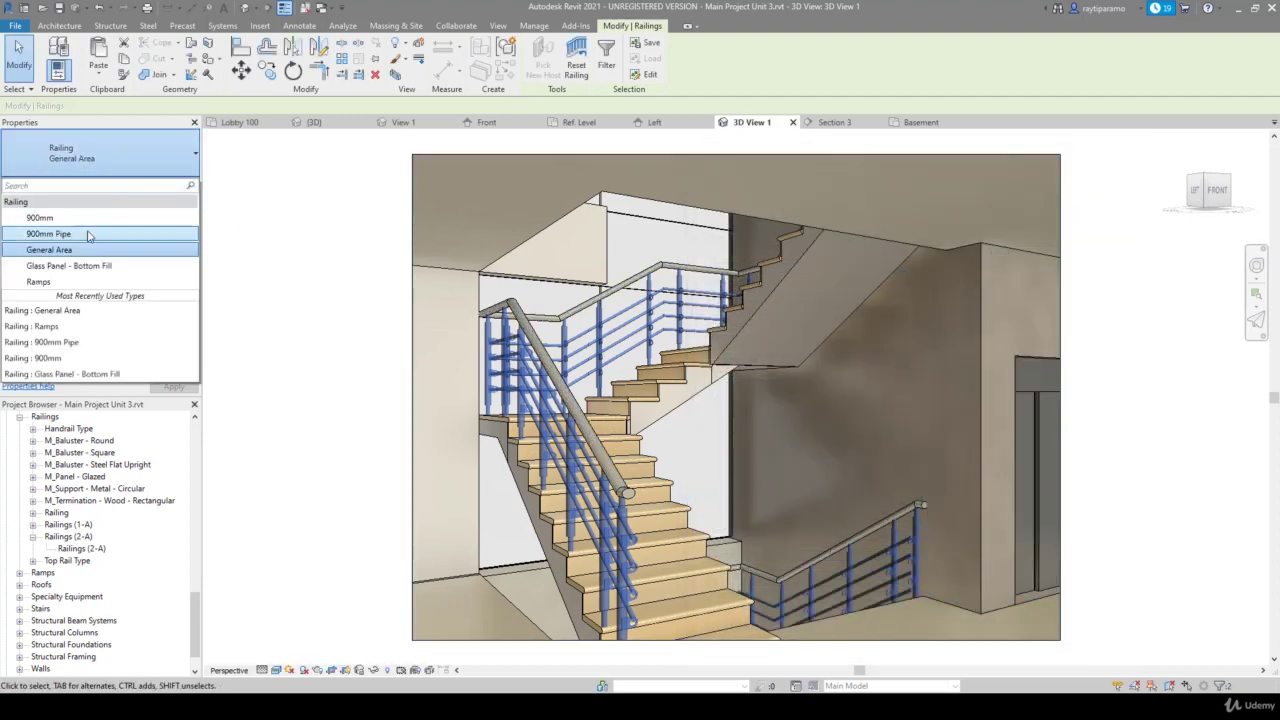
pyautogui.click(163, 236)
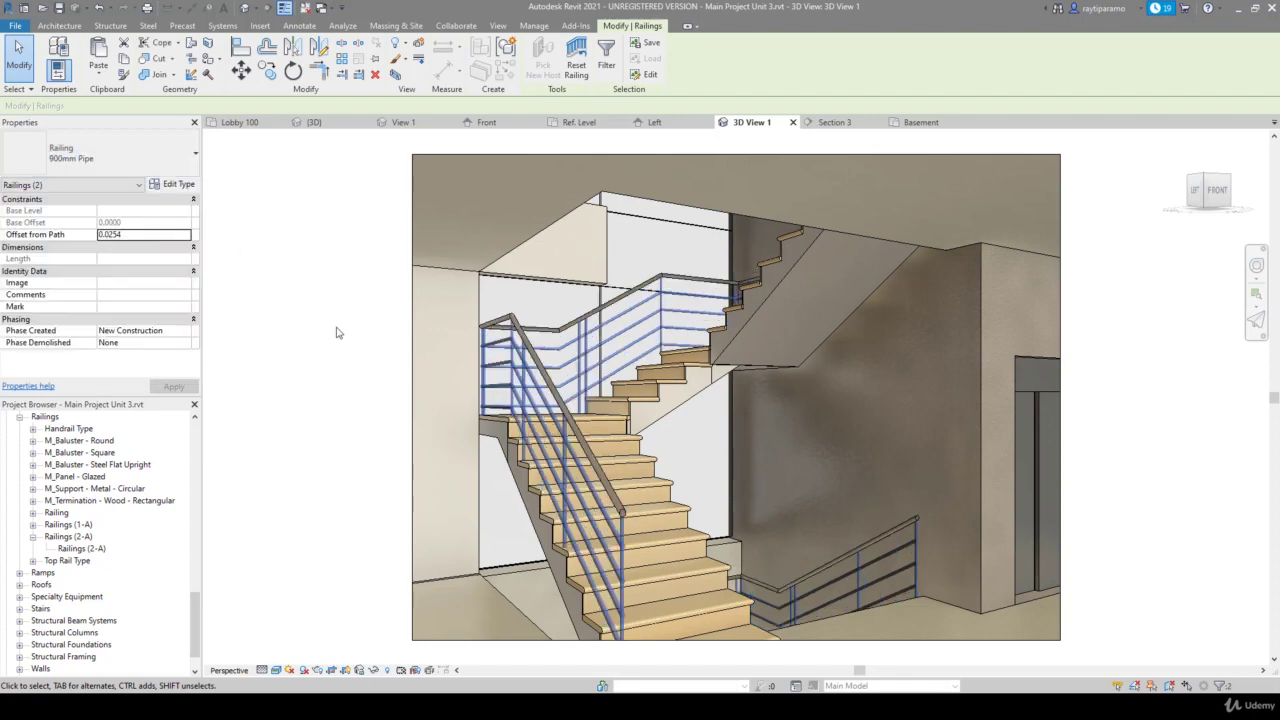
pyautogui.click(336, 332)
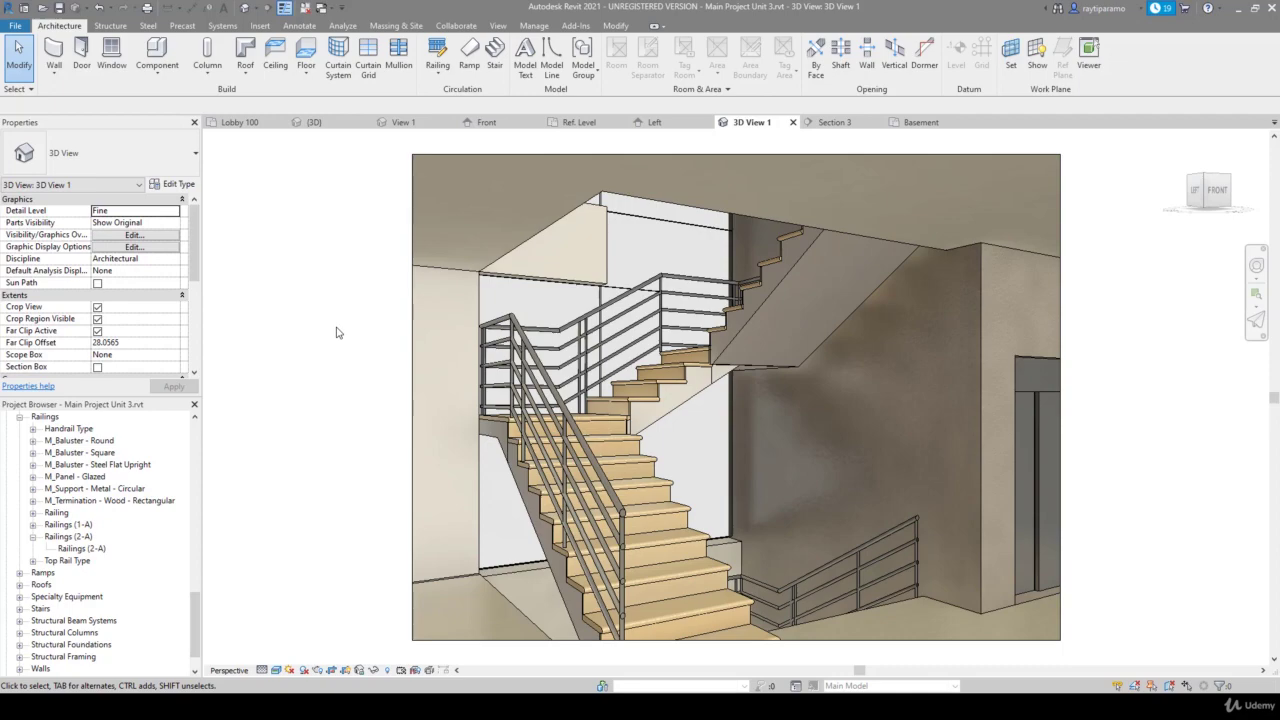
pyautogui.click(835, 122)
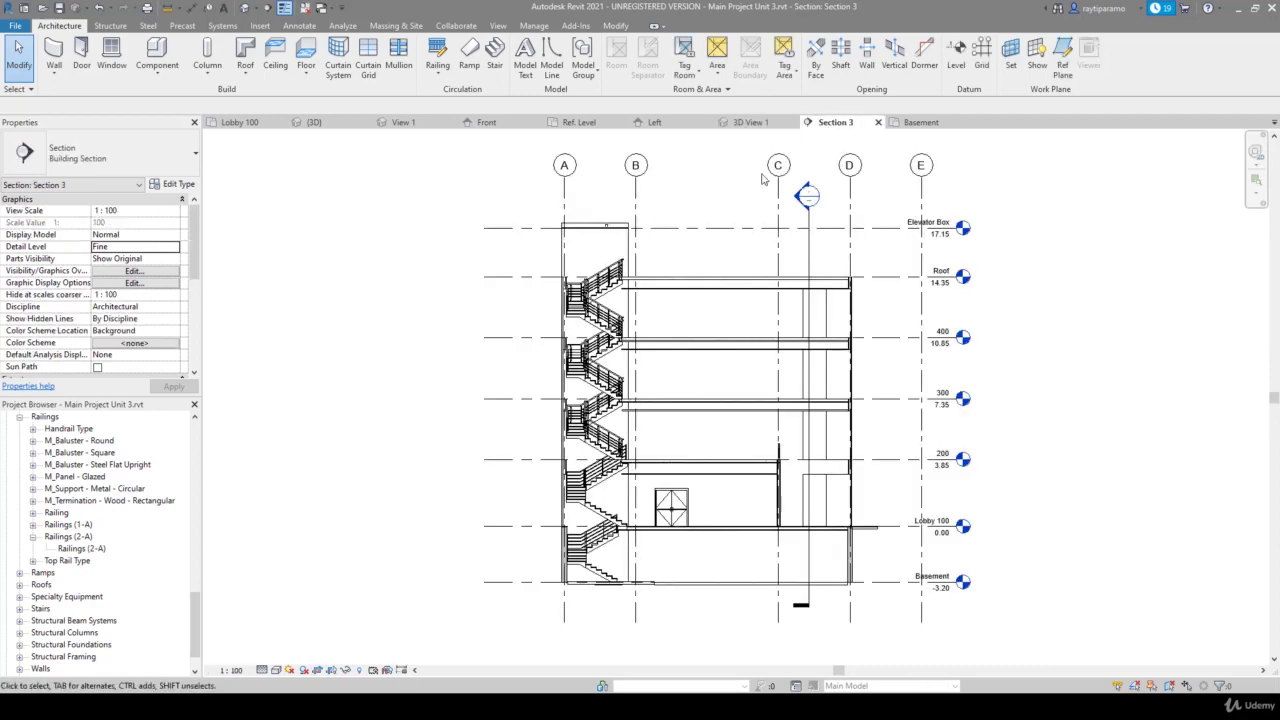
# Zoom in on Section 3 and select a stair railing to inspect it
pyautogui.scroll(3, 643, 491)
pyautogui.scroll(2, 600, 420)
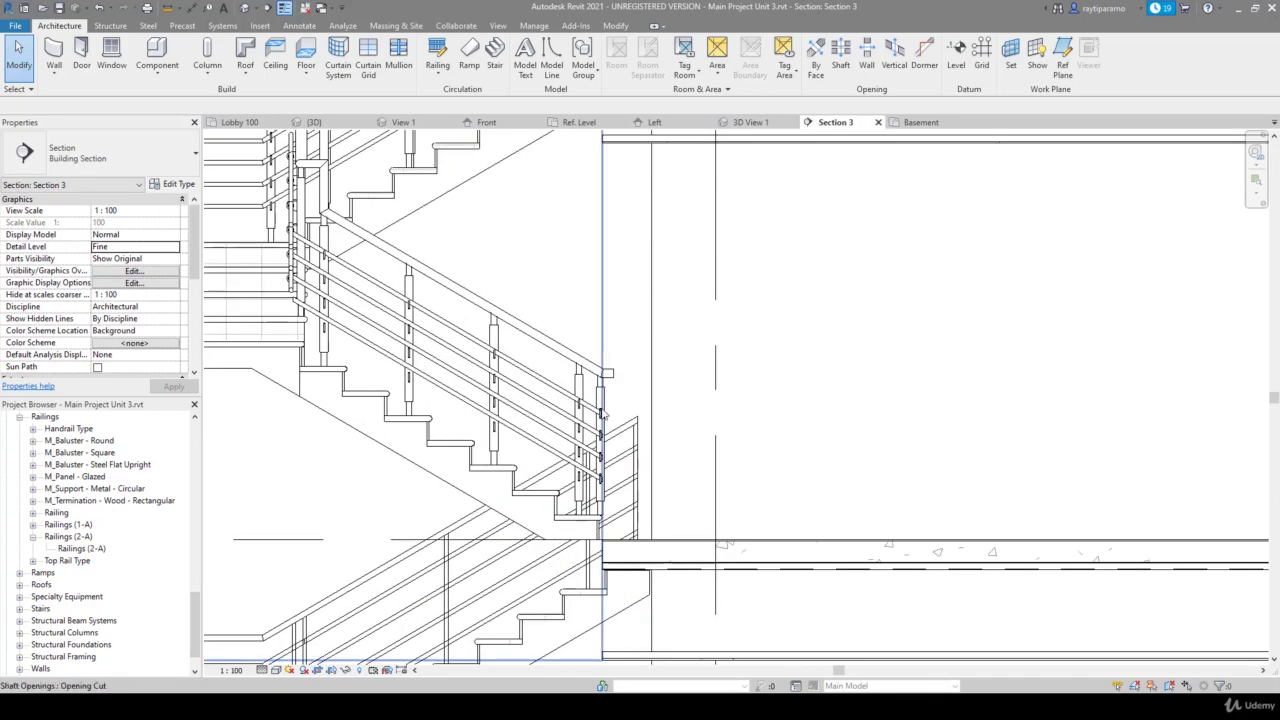
pyautogui.click(588, 400)
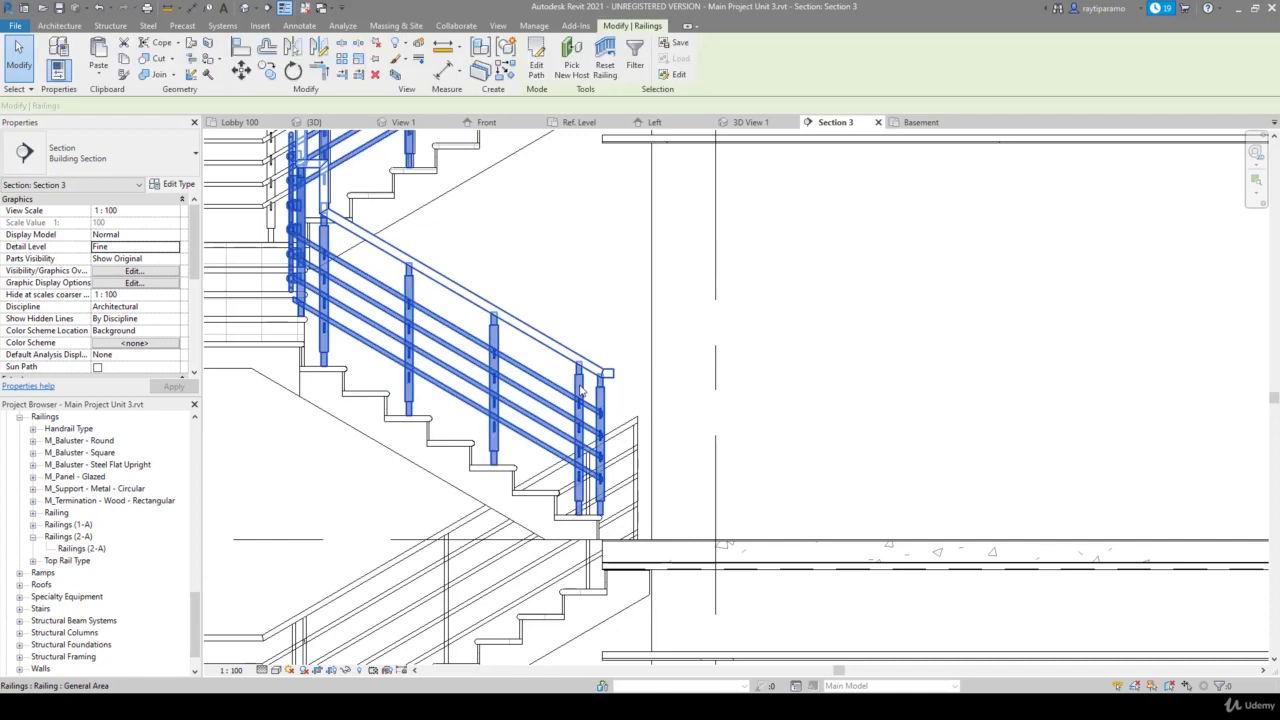
pyautogui.scroll(-2, 585, 416)
pyautogui.scroll(-2, 585, 418)
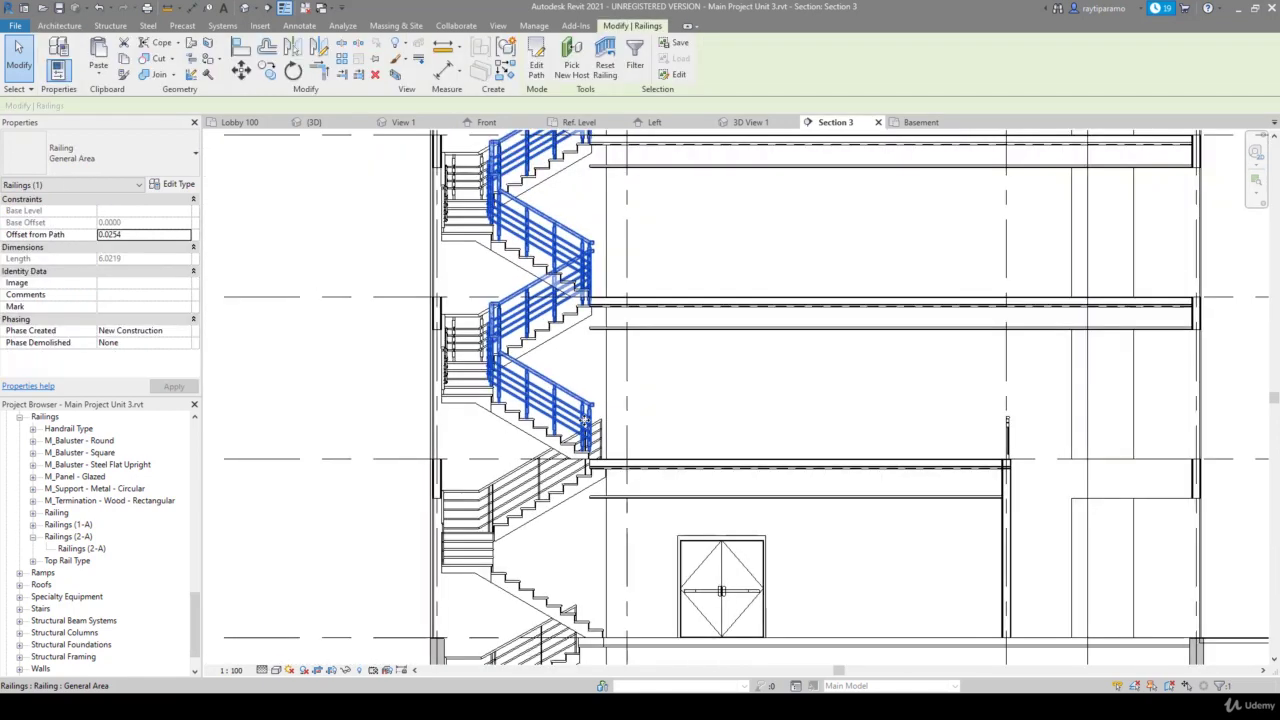
pyautogui.scroll(-1, 585, 418)
pyautogui.scroll(-1, 585, 418)
pyautogui.press('Escape')
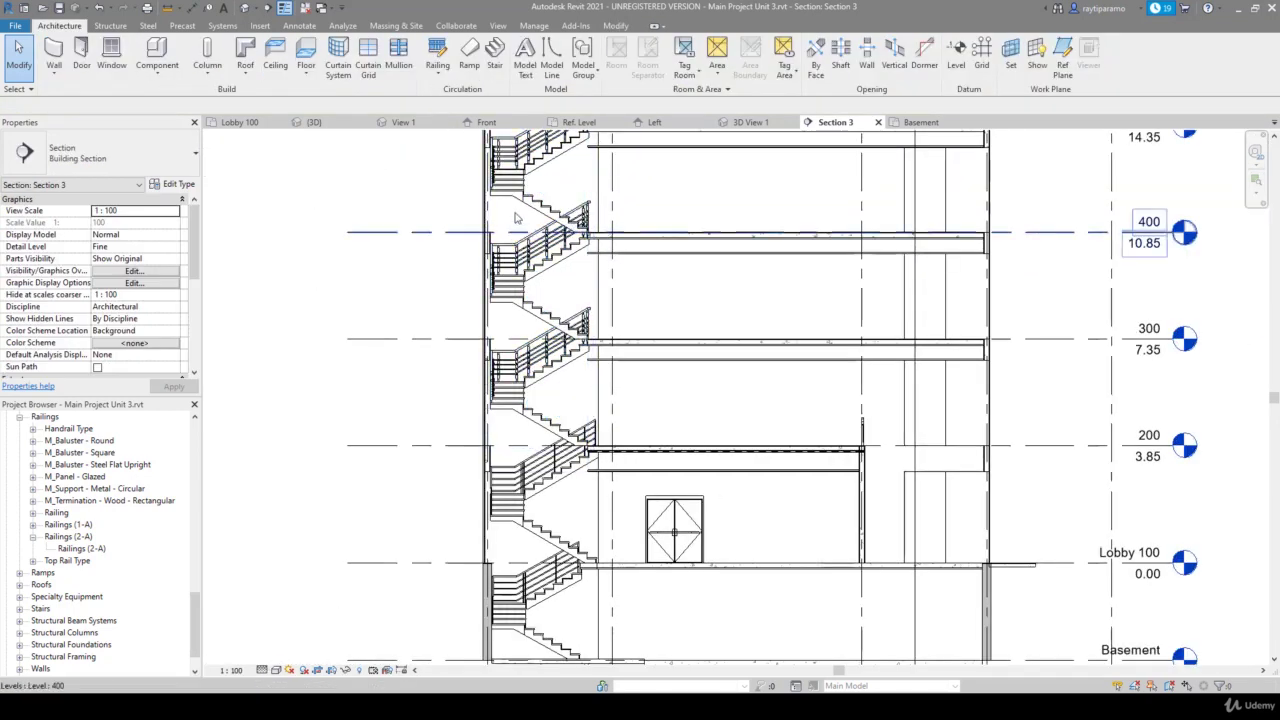
# Switch the upper stair railing to 900mm Pipe, zoom to fit, and save the project
pyautogui.scroll(2, 515, 215)
pyautogui.click(535, 255)
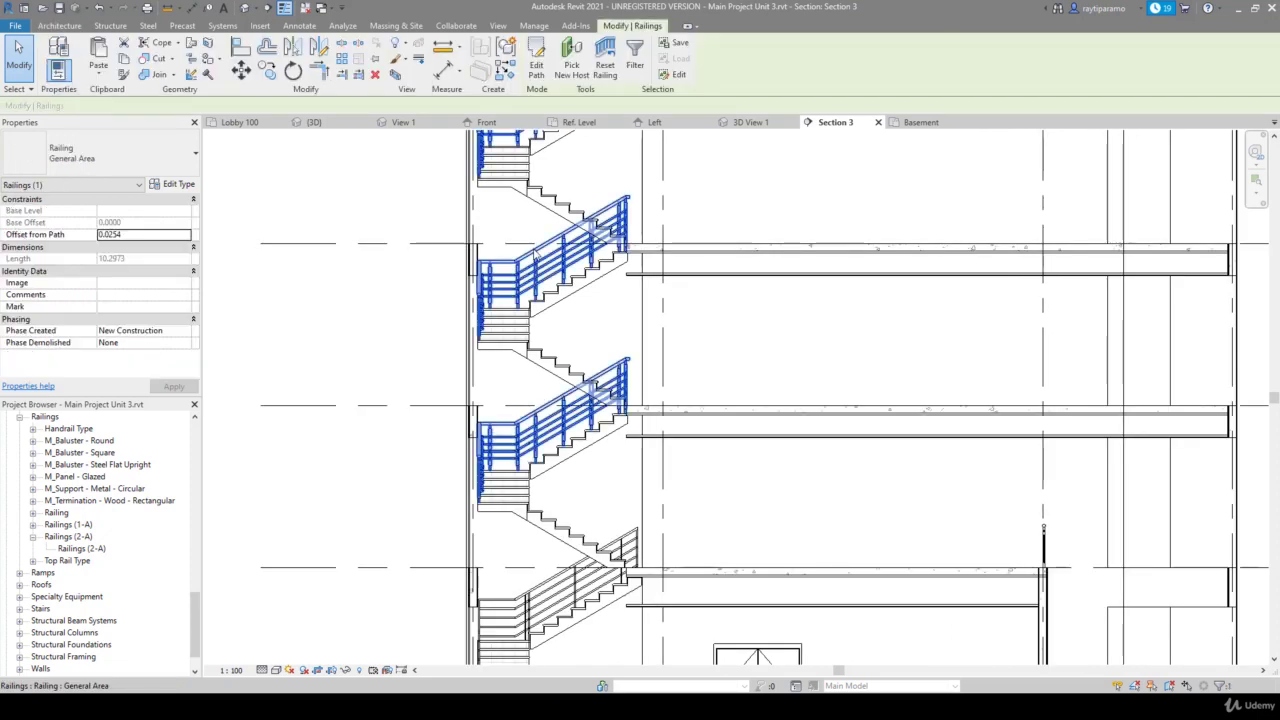
pyautogui.click(152, 168)
pyautogui.click(48, 233)
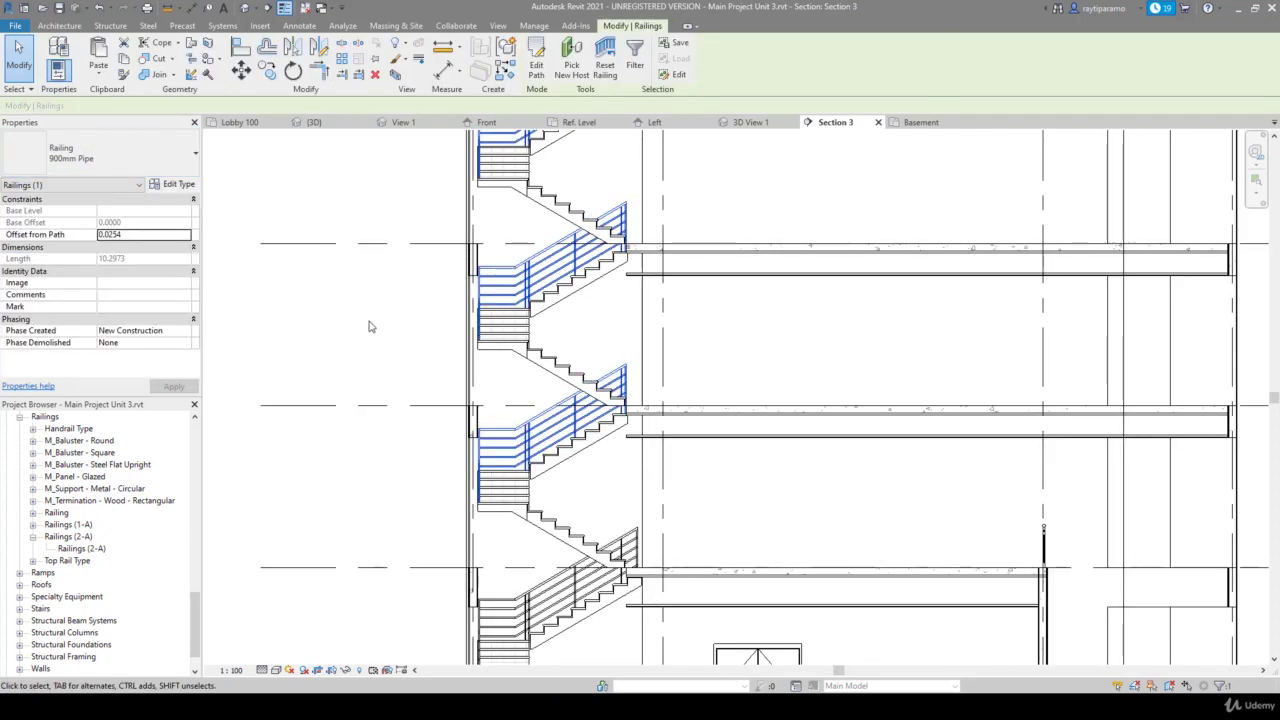
pyautogui.click(369, 321)
pyautogui.middleClick(369, 321)
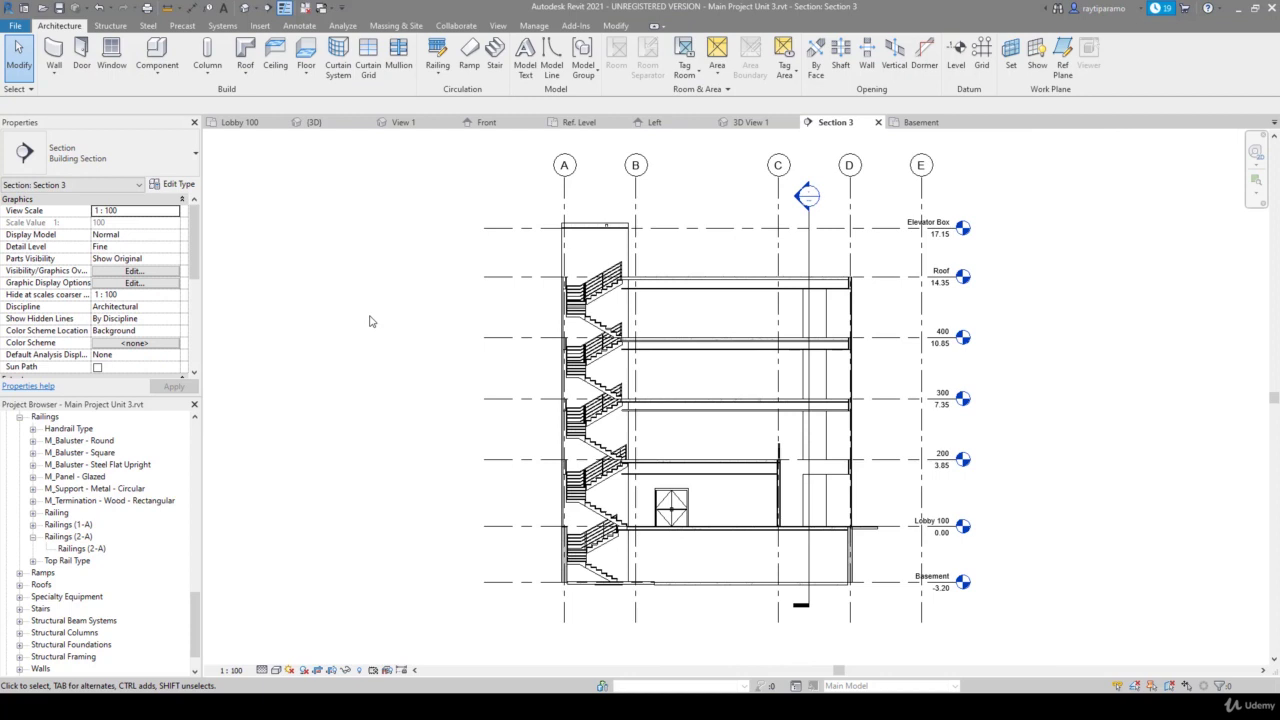
pyautogui.hotkey('ctrl', 's')
# In the (3D) view, change the lower and upper balcony railings from 900mm Pipe to General Area
pyautogui.click(333, 124)
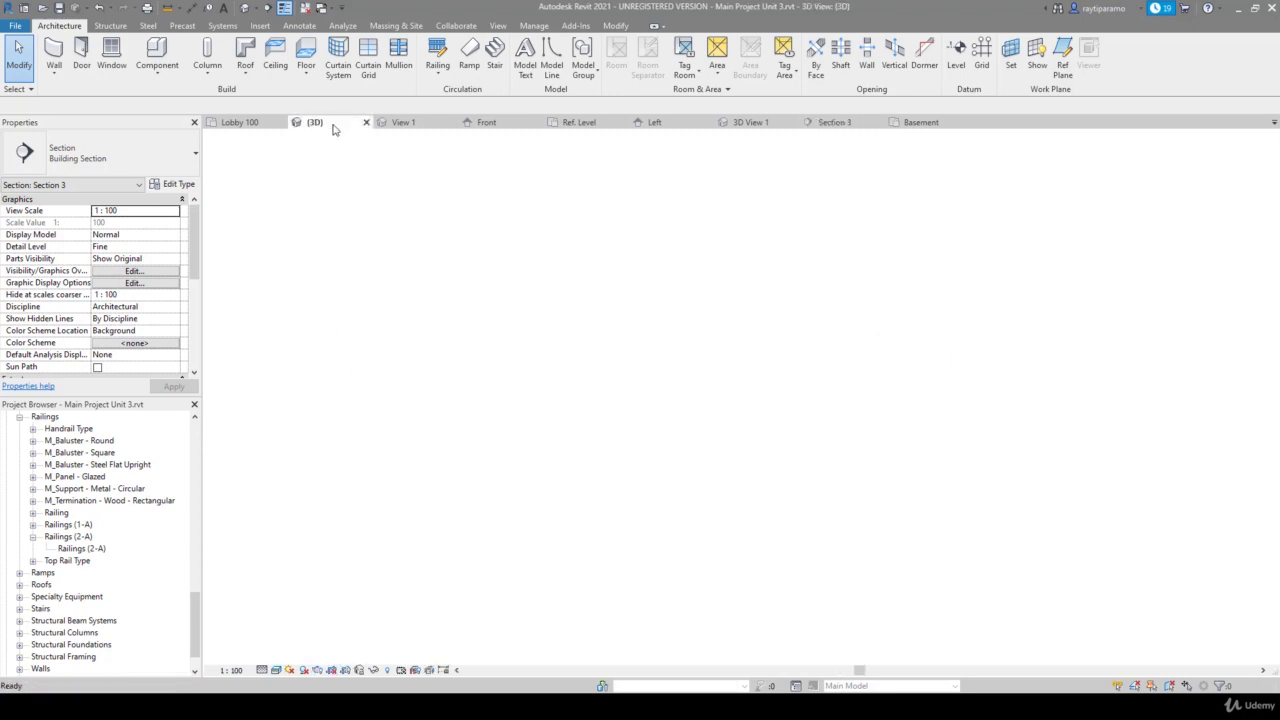
pyautogui.scroll(2, 628, 487)
pyautogui.scroll(3, 628, 487)
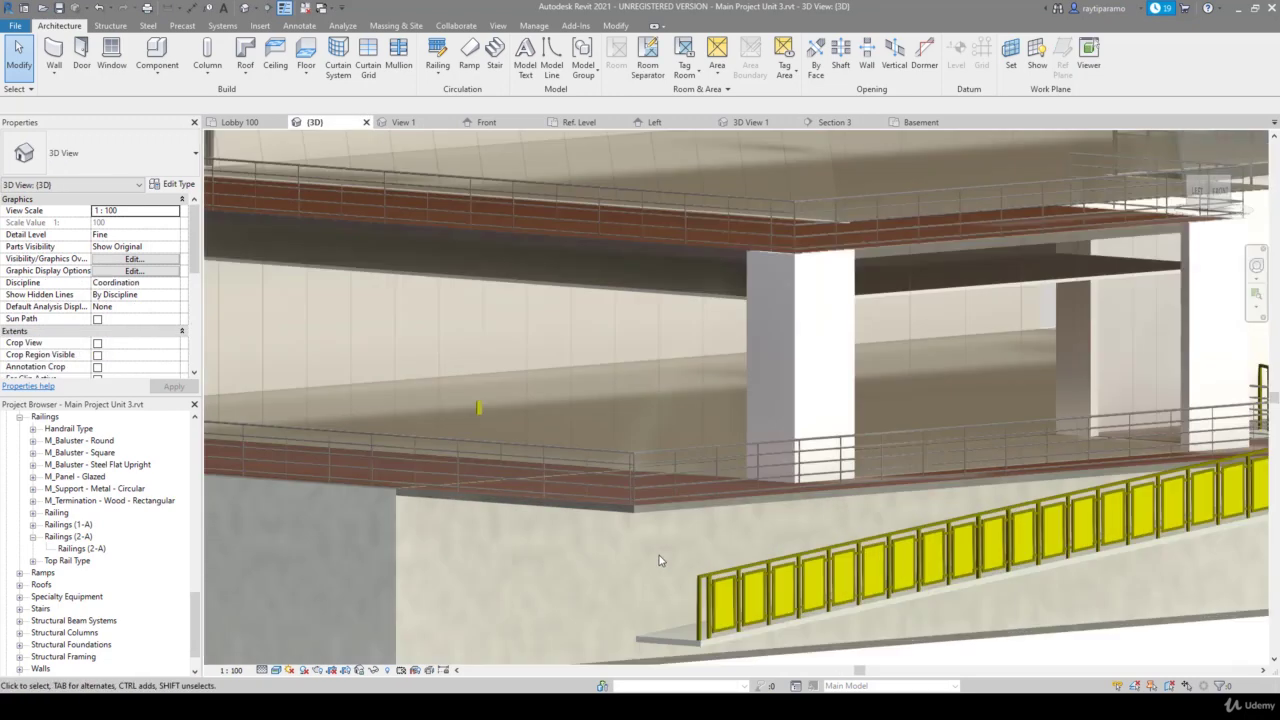
pyautogui.scroll(2, 630, 480)
pyautogui.click(630, 478)
pyautogui.scroll(-3, 690, 400)
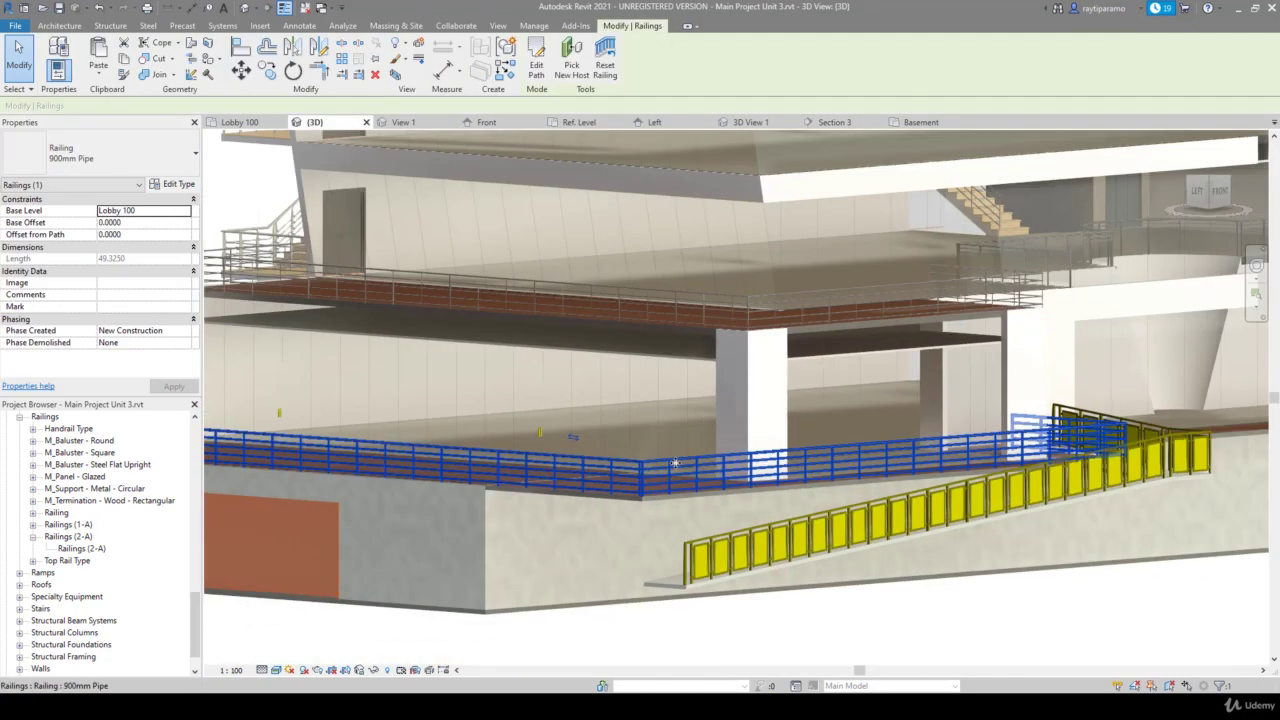
pyautogui.scroll(1, 746, 305)
pyautogui.keyDown('ctrl'); pyautogui.click(752, 314); pyautogui.keyUp('ctrl')
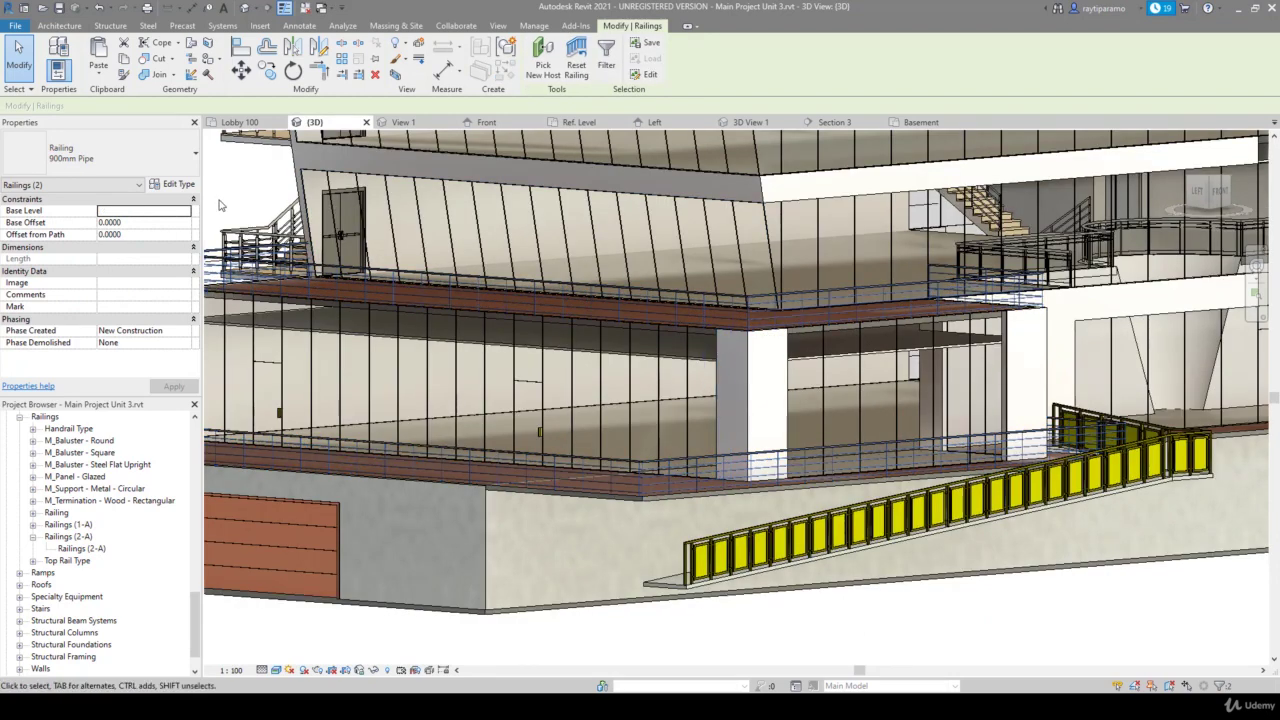
pyautogui.click(100, 152)
pyautogui.click(91, 250)
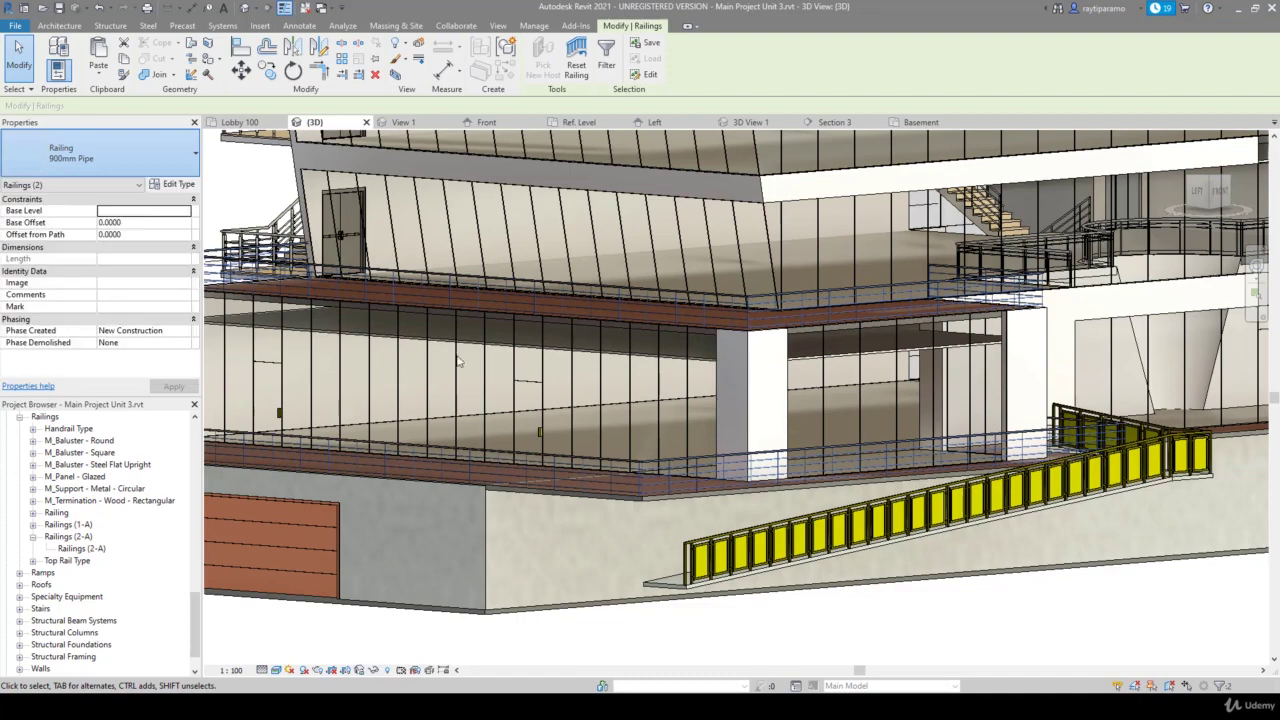
pyautogui.click(641, 628)
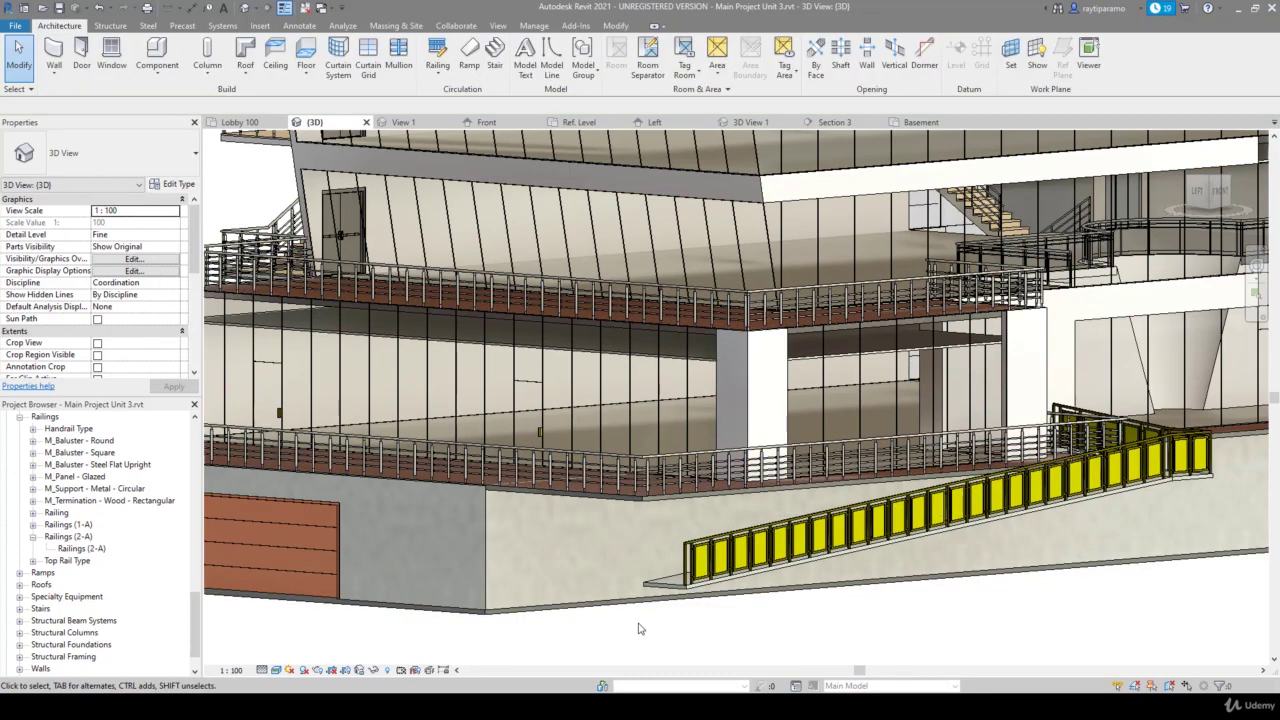
# Inspect the curved Glass Panel - Bottom Fill railing by selecting it, then clear the selection
pyautogui.scroll(3, 687, 441)
pyautogui.scroll(3, 687, 441)
pyautogui.scroll(2, 688, 447)
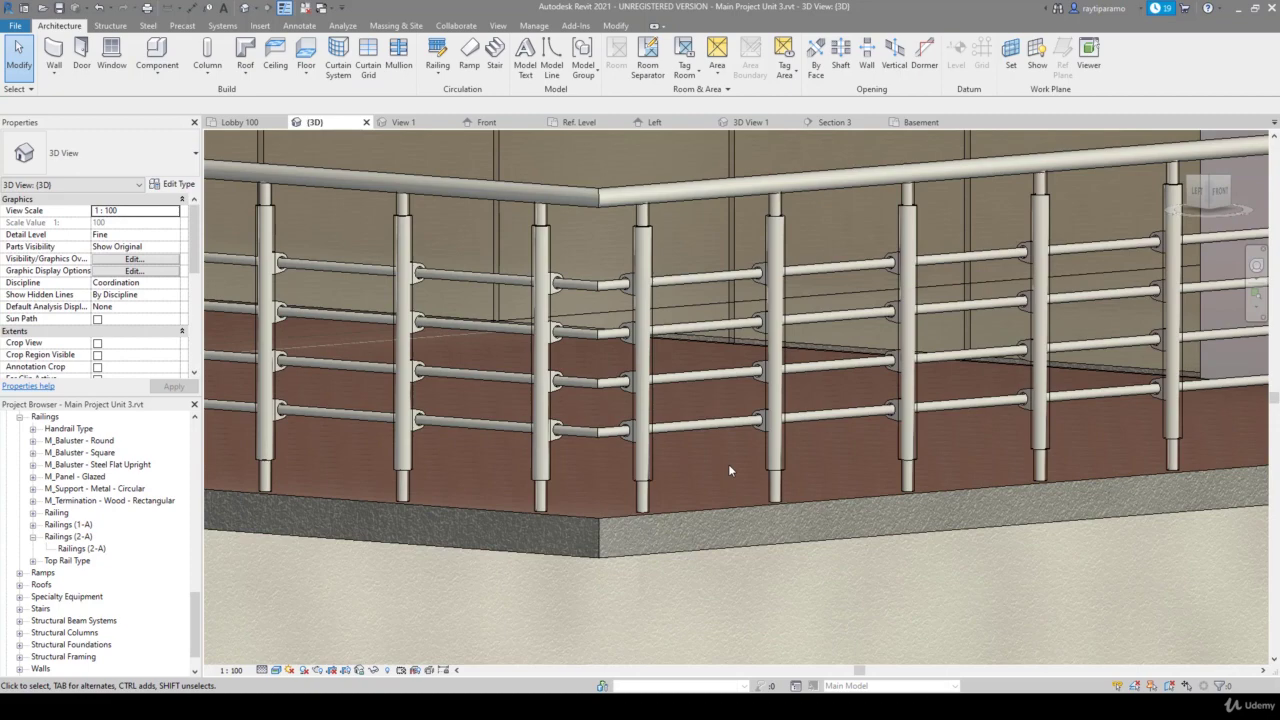
pyautogui.scroll(-2, 729, 470)
pyautogui.scroll(-2, 729, 470)
pyautogui.scroll(-2, 729, 470)
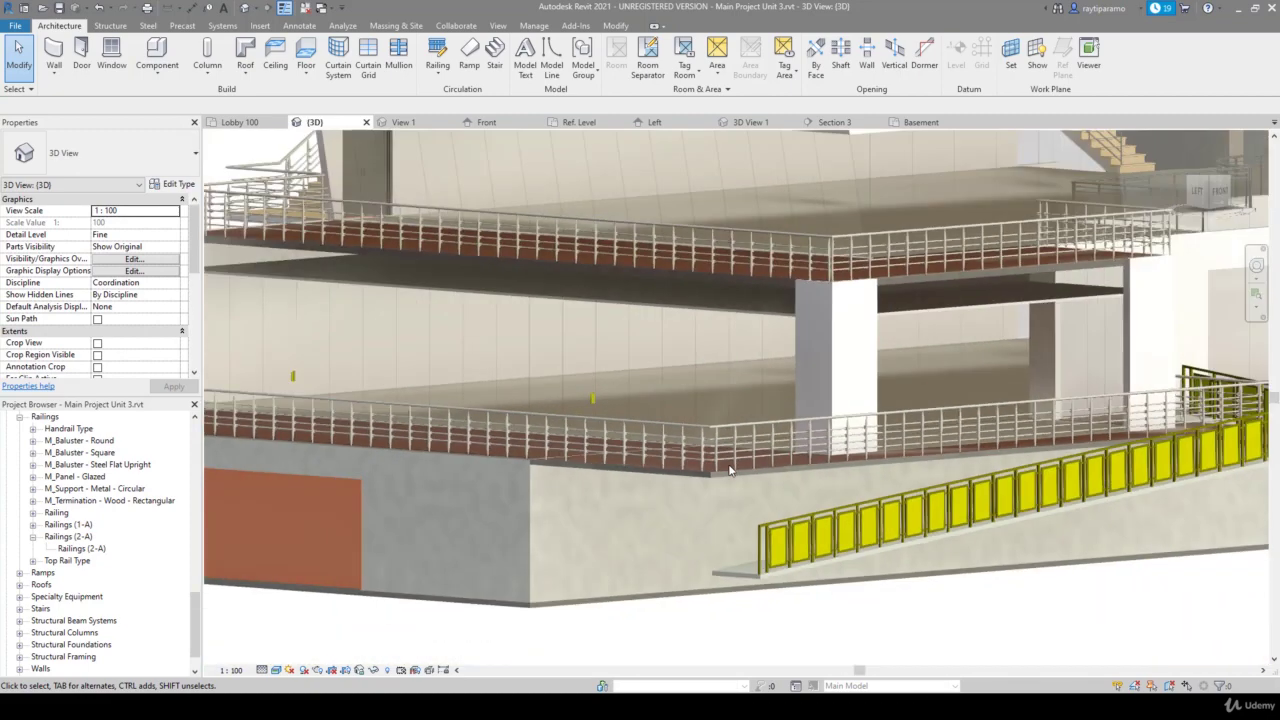
pyautogui.scroll(-2, 729, 470)
pyautogui.scroll(1, 729, 470)
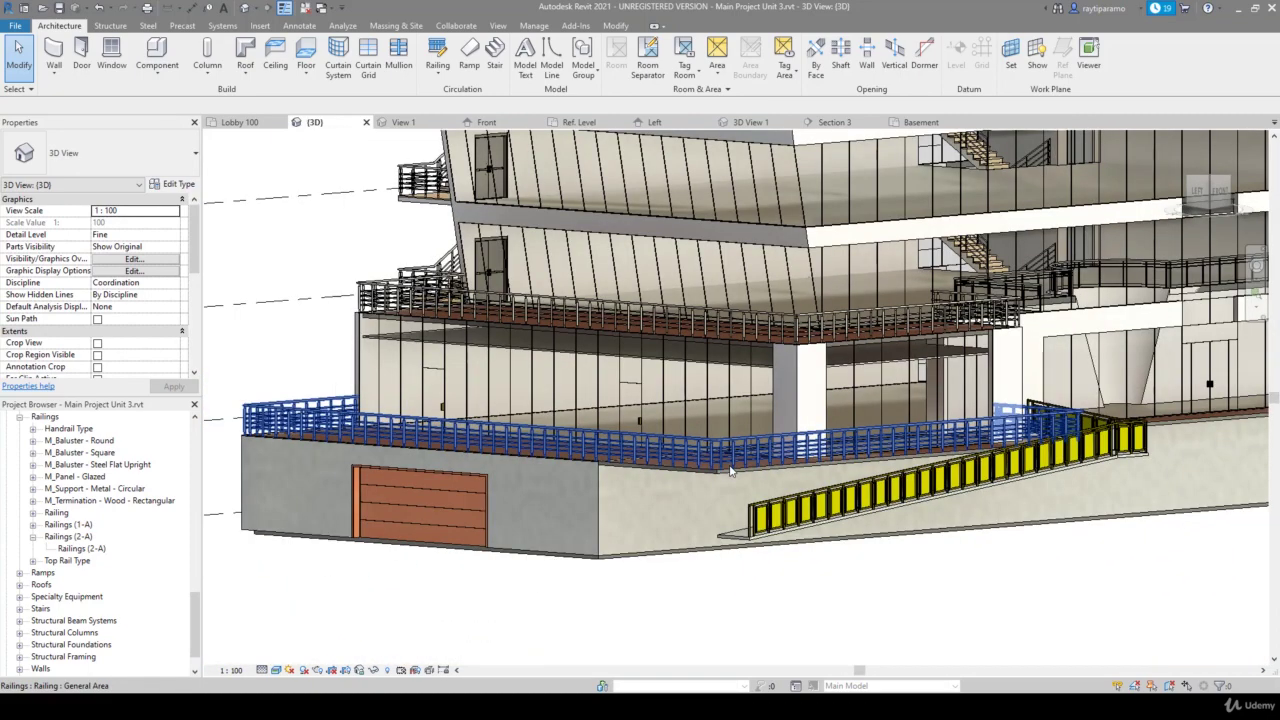
pyautogui.scroll(3, 940, 418)
pyautogui.scroll(2, 950, 422)
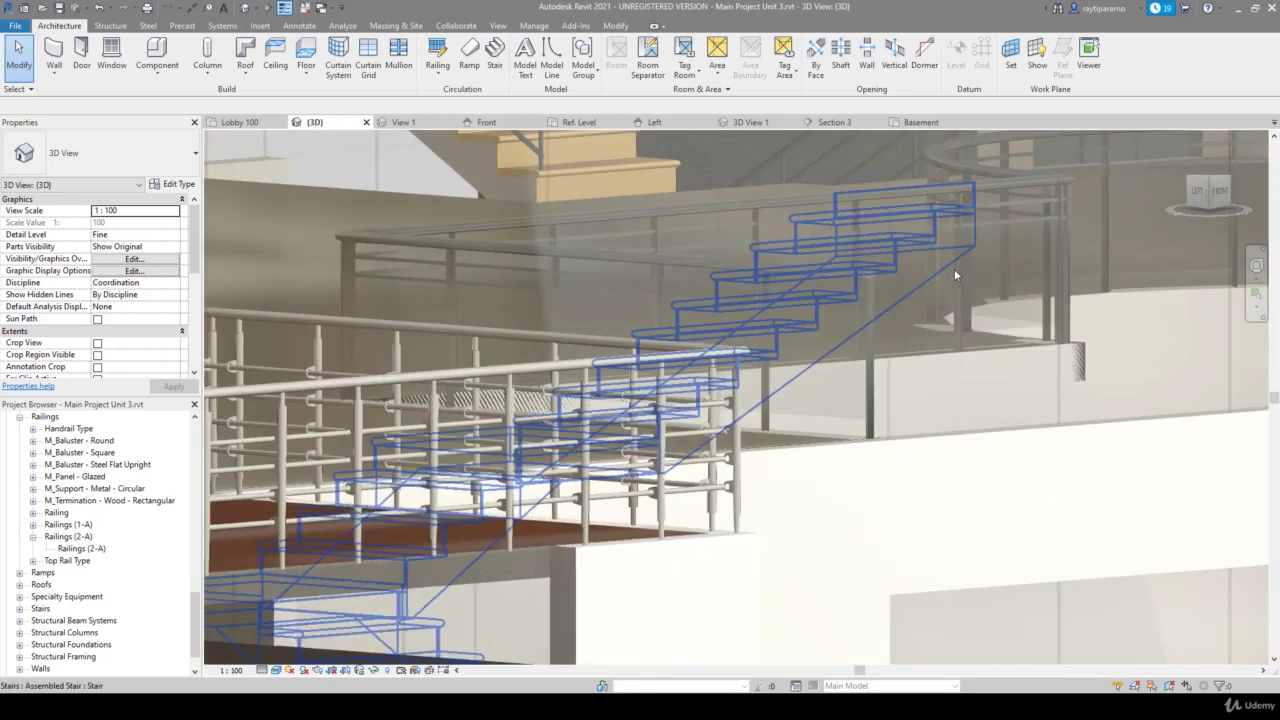
pyautogui.scroll(2, 954, 425)
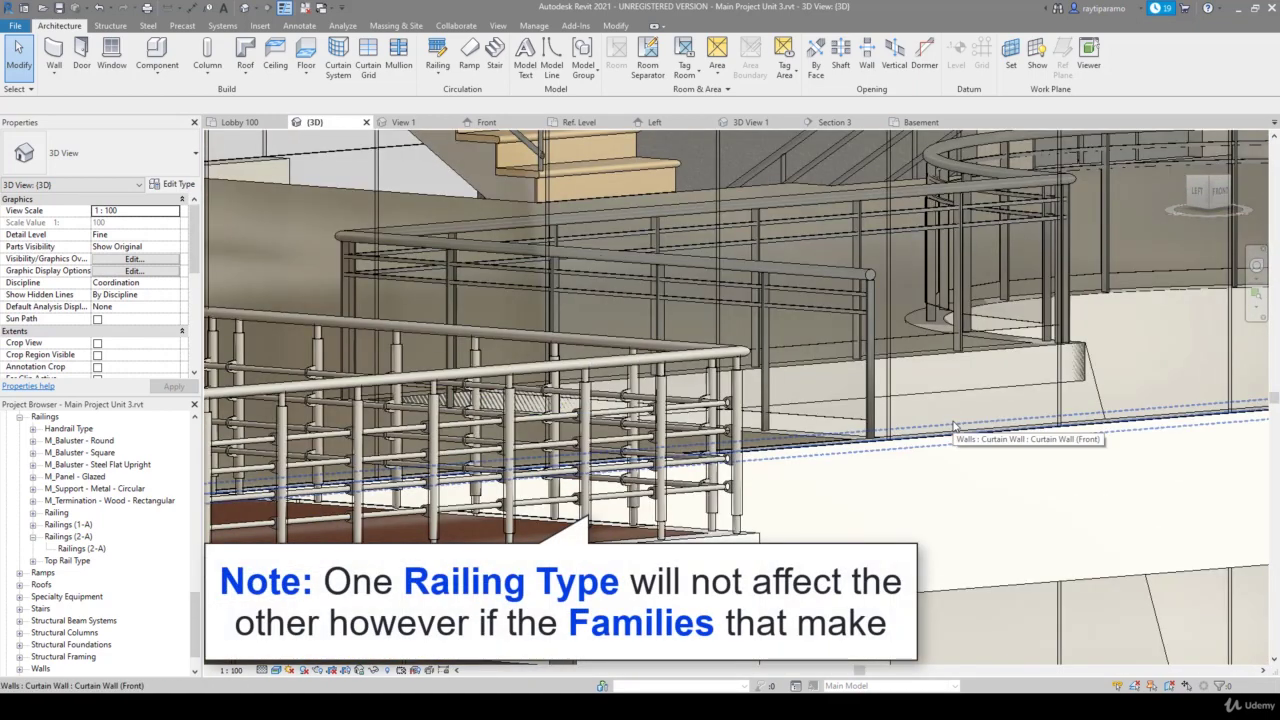
pyautogui.click(829, 276)
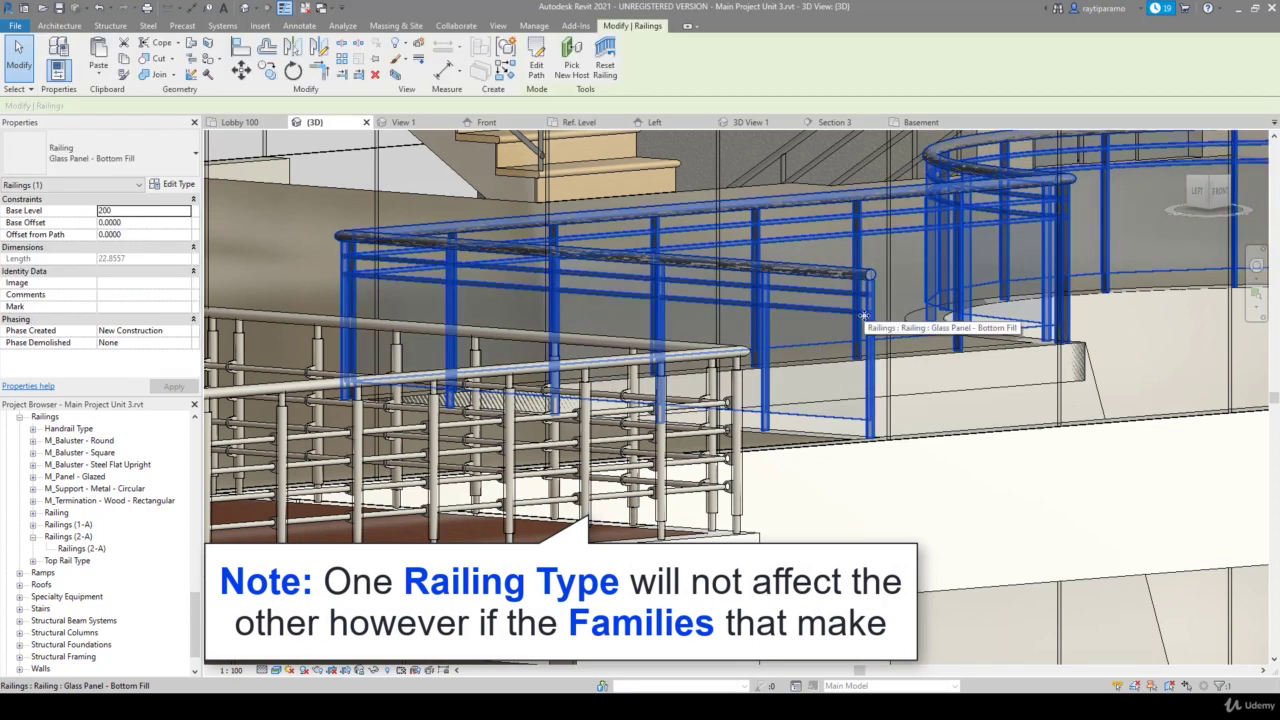
pyautogui.scroll(-3, 863, 316)
pyautogui.scroll(-3, 863, 316)
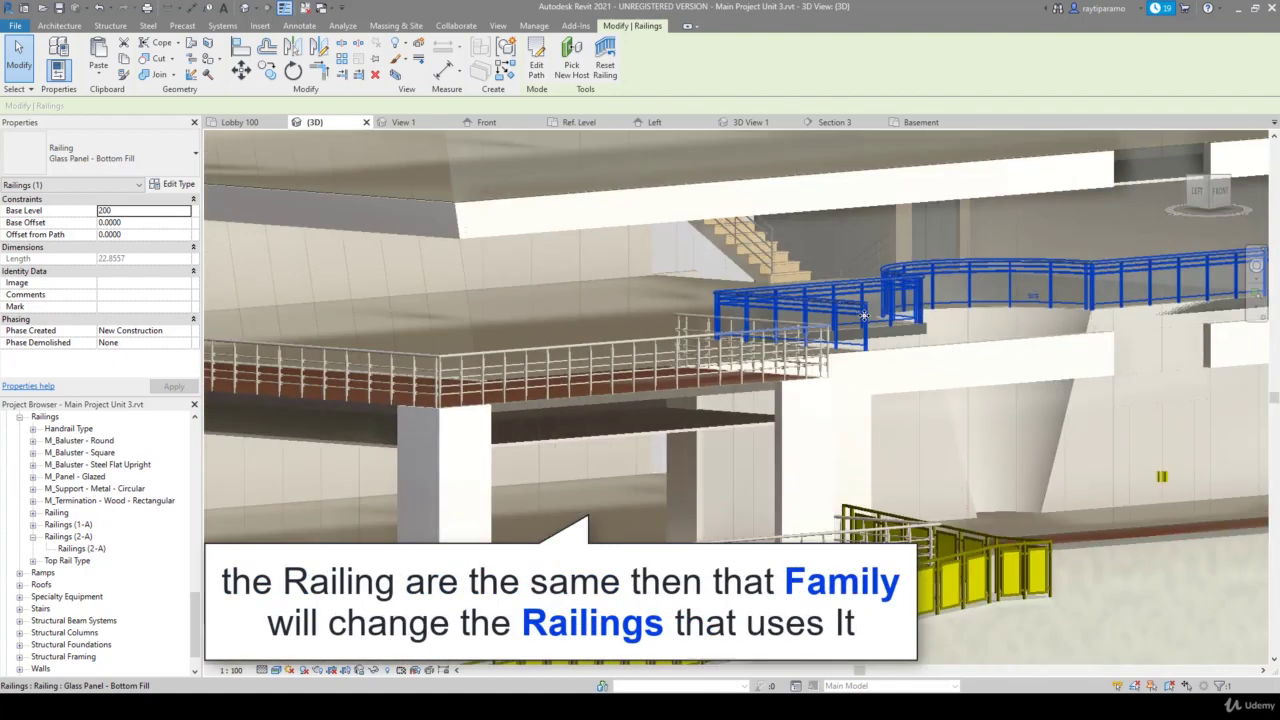
pyautogui.scroll(-2, 864, 316)
pyautogui.press('Escape')
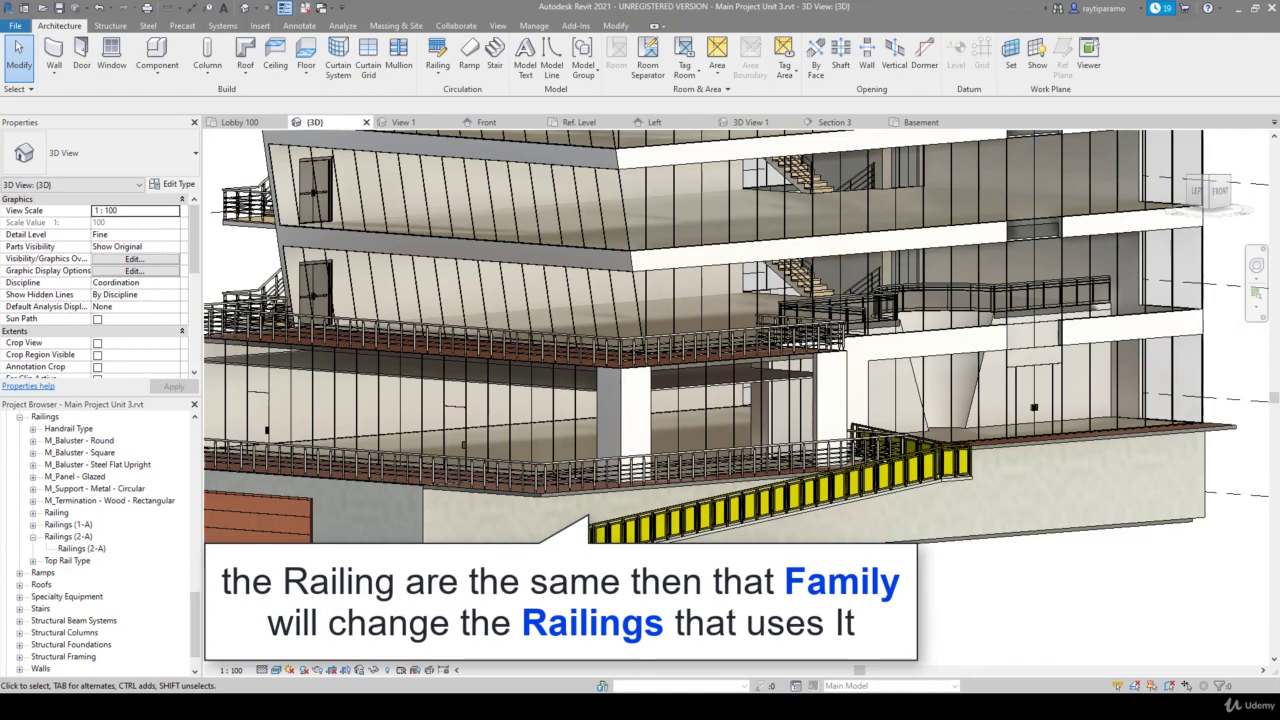
pyautogui.scroll(-5, 769, 637)
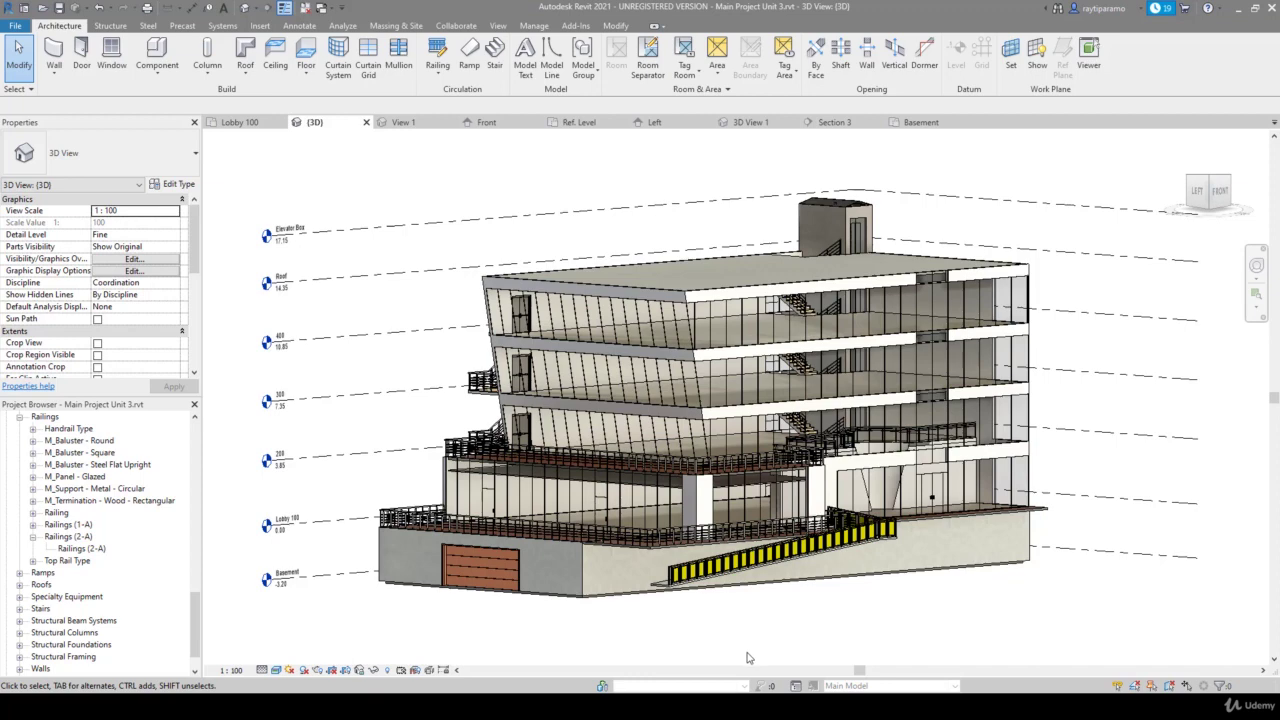
# Close the Section 3, Basement floor plan and family Left elevation views
pyautogui.click(748, 122)
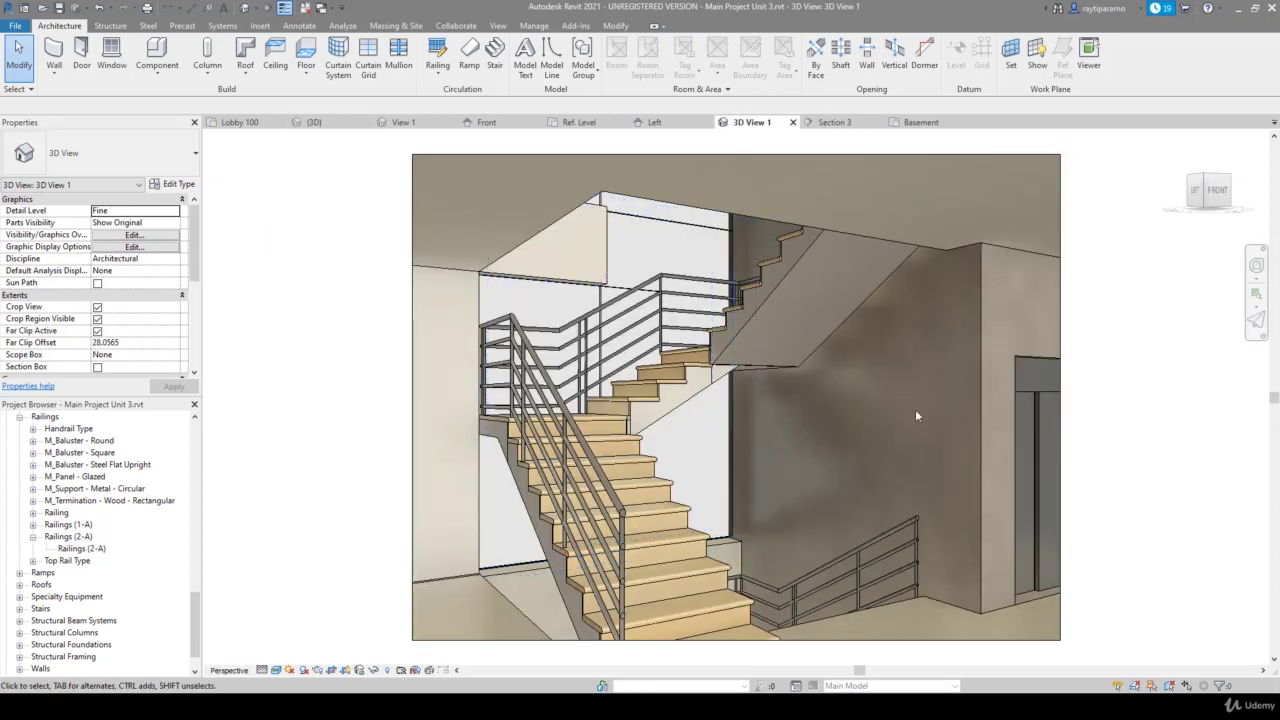
pyautogui.click(835, 122)
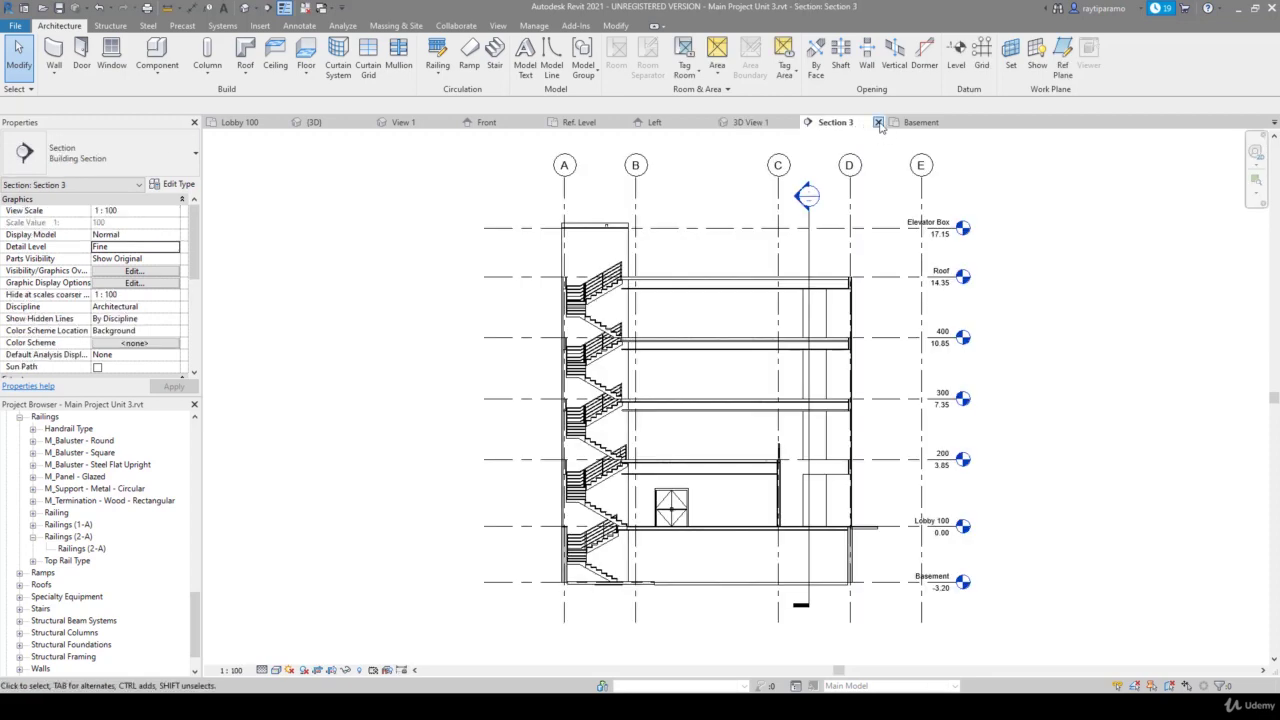
pyautogui.click(878, 122)
pyautogui.click(835, 122)
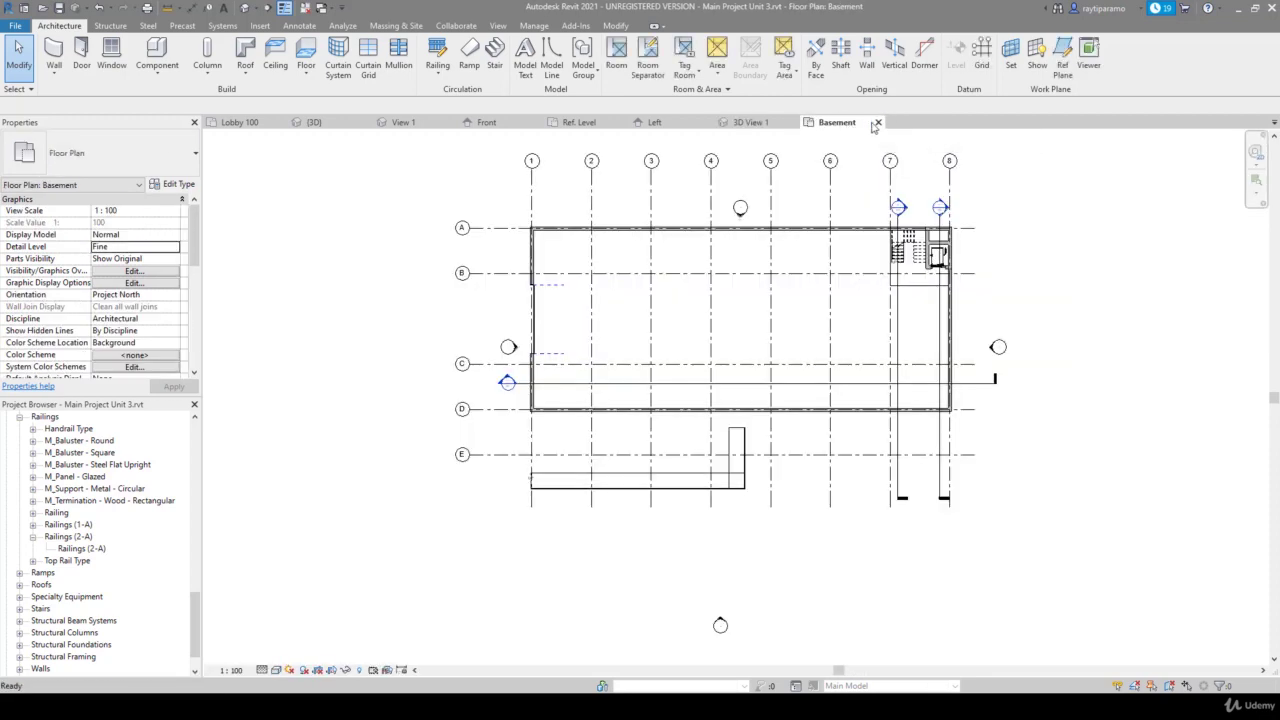
pyautogui.click(878, 122)
pyautogui.click(655, 122)
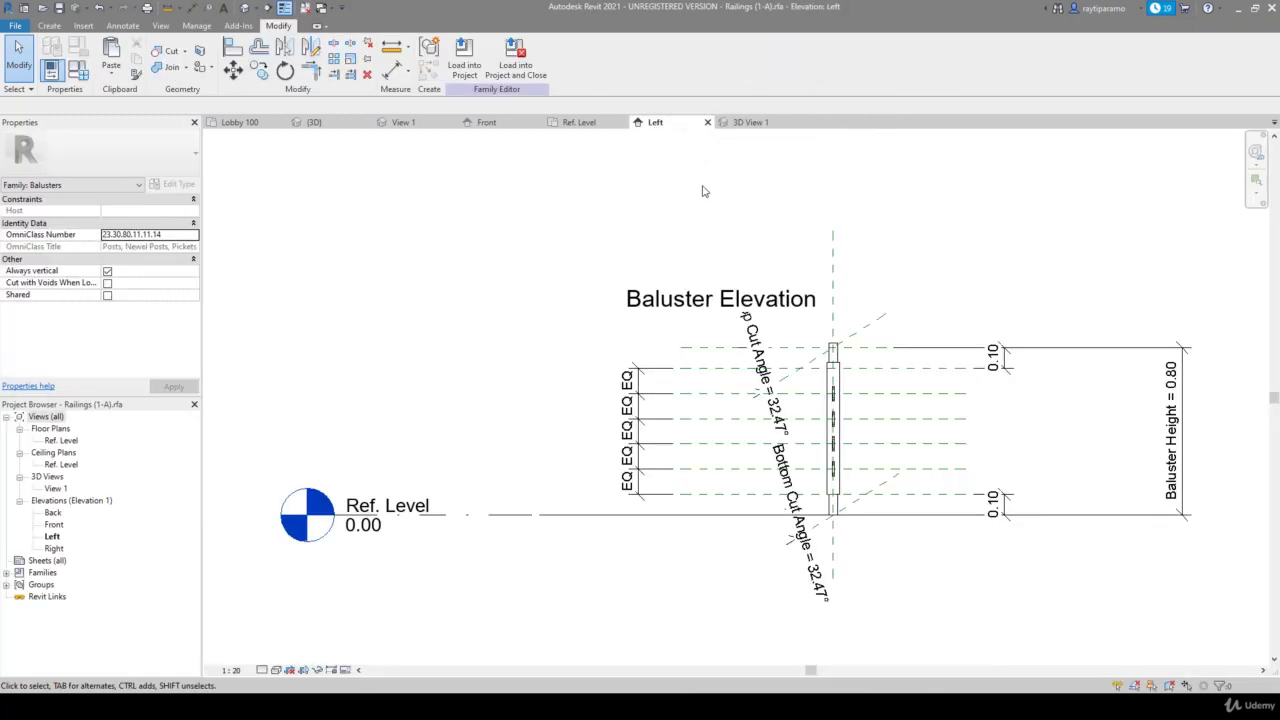
pyautogui.click(707, 122)
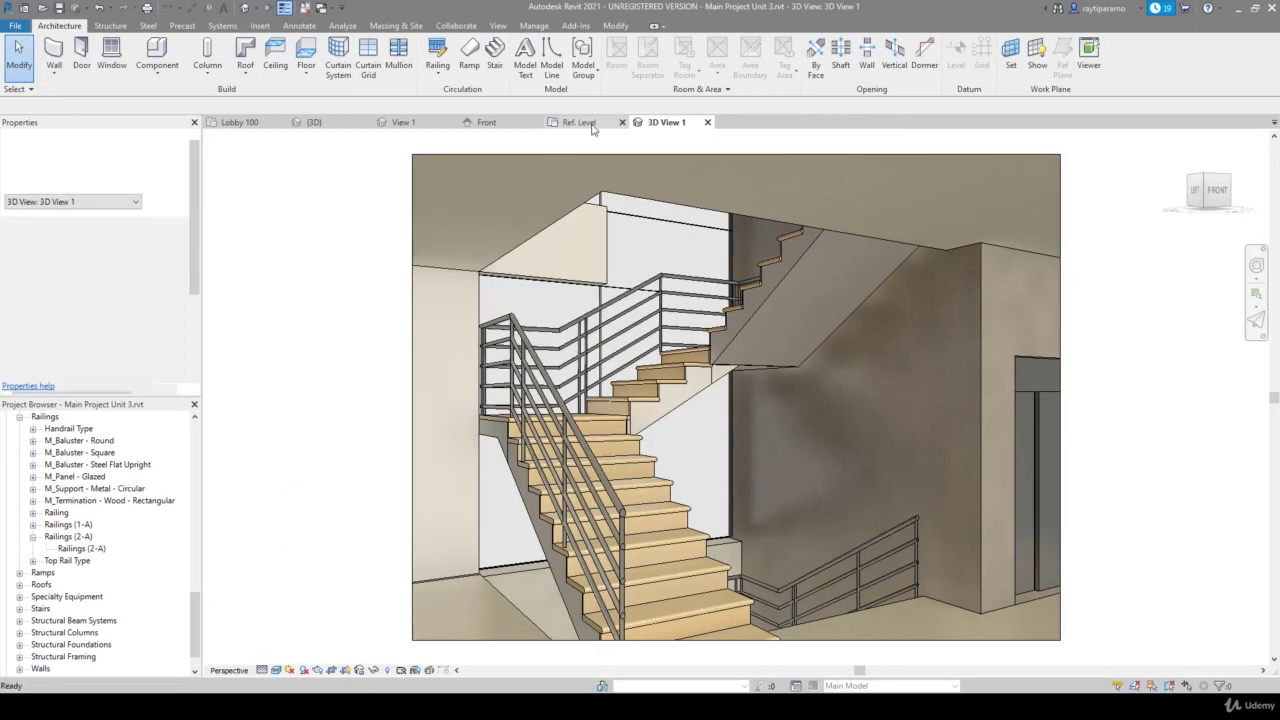
# Close the family's Ref. Level and Front views, cancelling the save prompt to keep 3D View 1 open
pyautogui.click(605, 122)
pyautogui.click(621, 122)
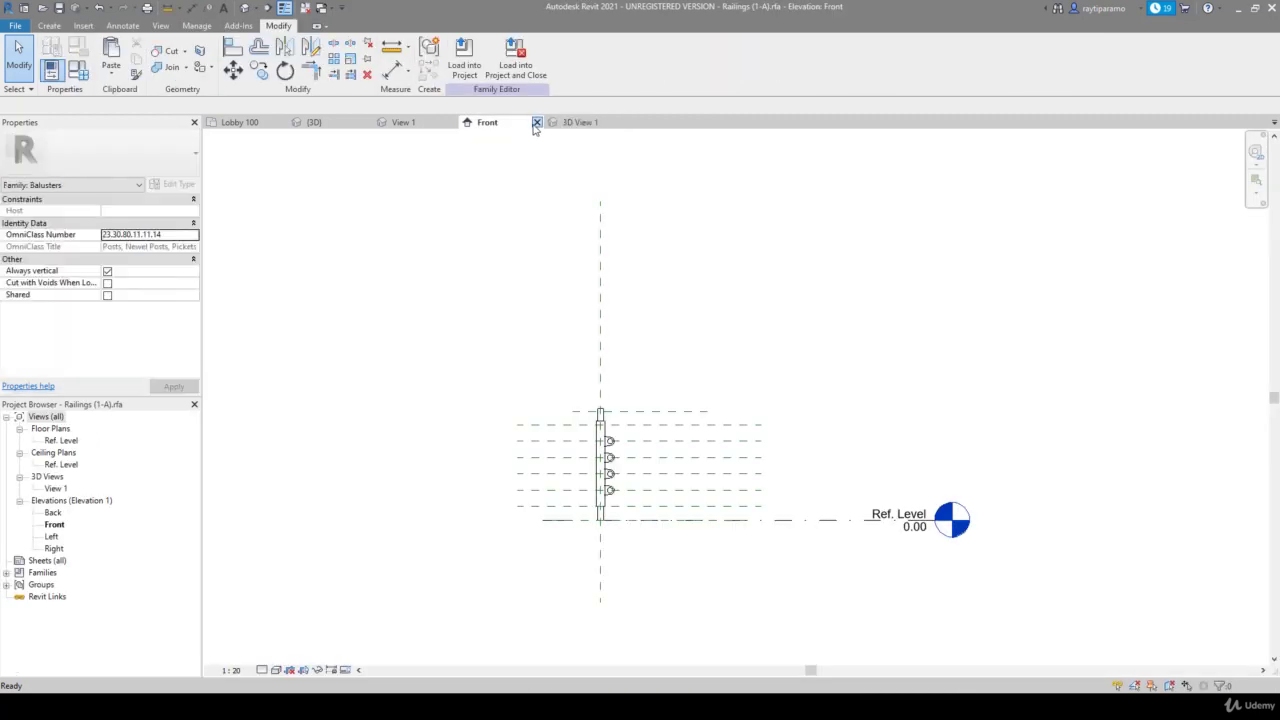
pyautogui.click(536, 122)
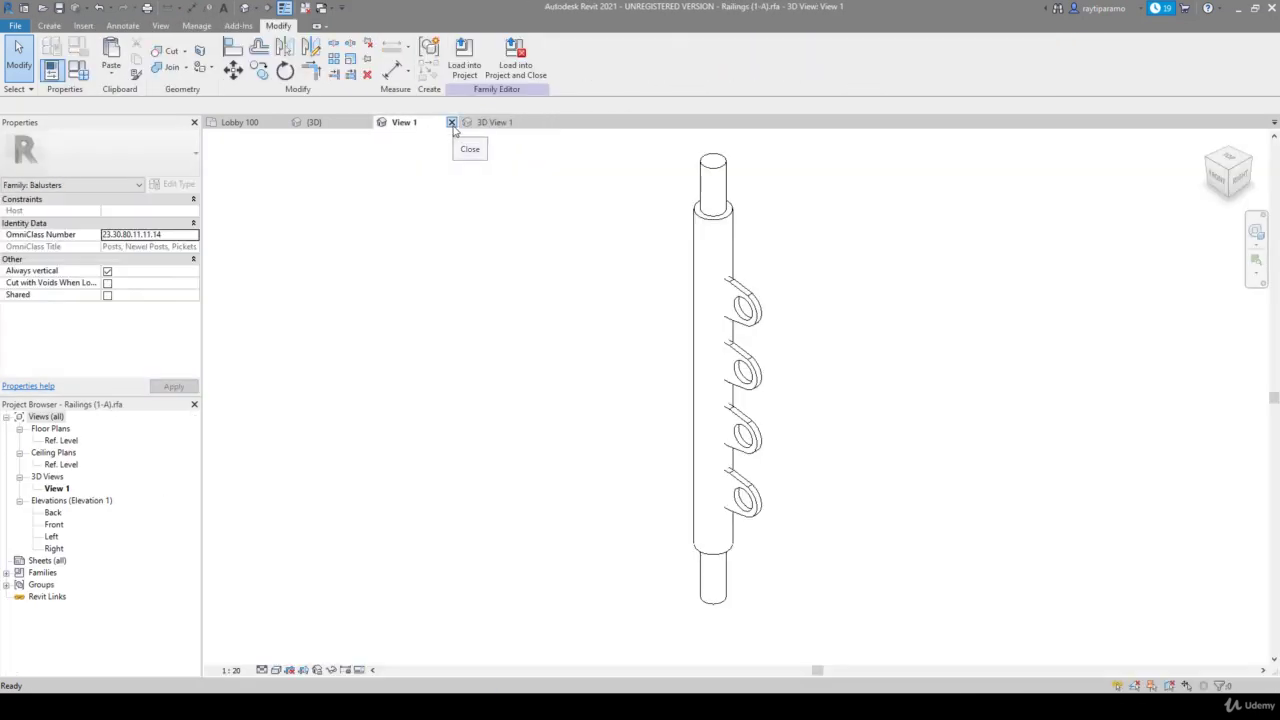
pyautogui.click(452, 123)
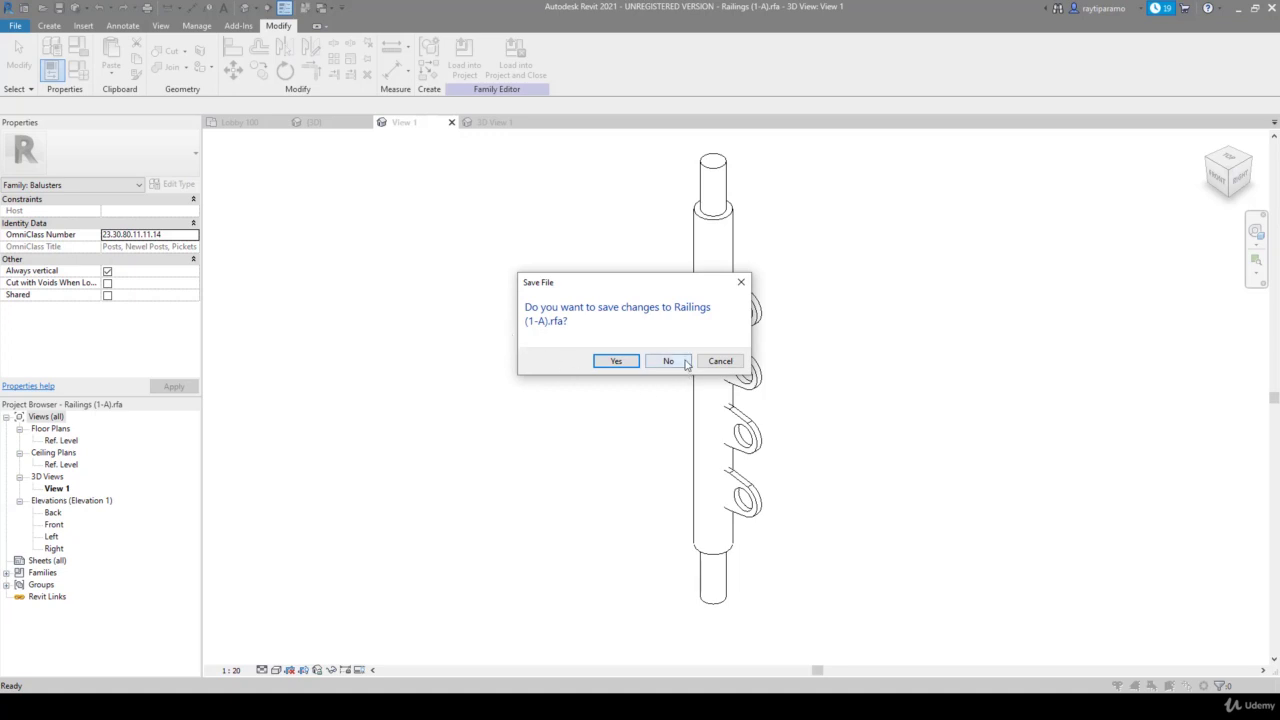
pyautogui.click(718, 361)
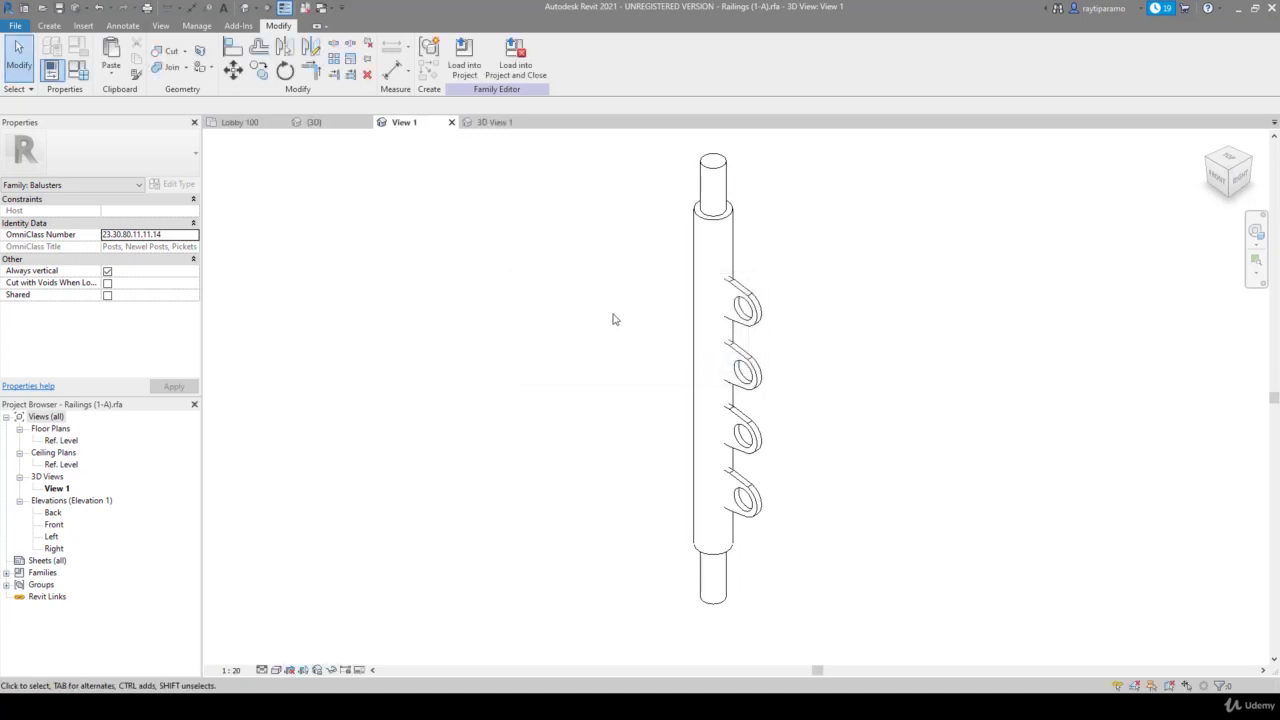
# Join the four lugs to the pipe, then save Railings (1-A).rfa and load it into the project
pyautogui.click(168, 67)
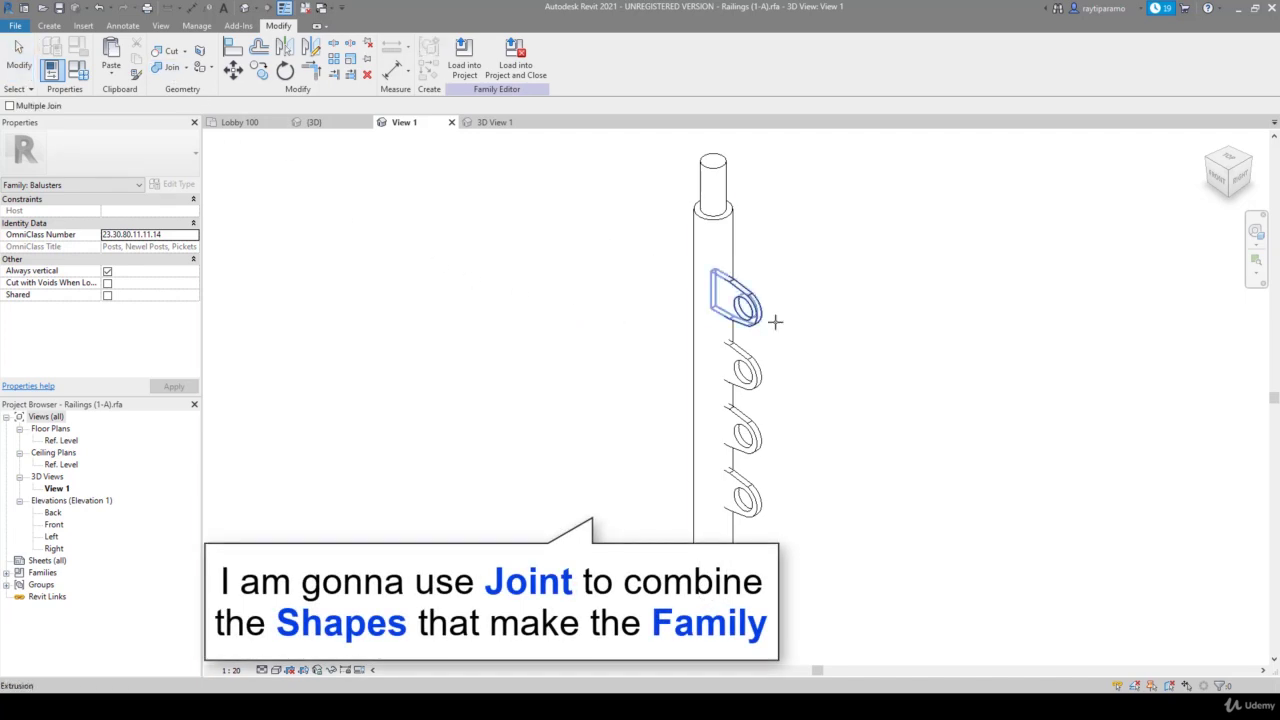
pyautogui.click(758, 312)
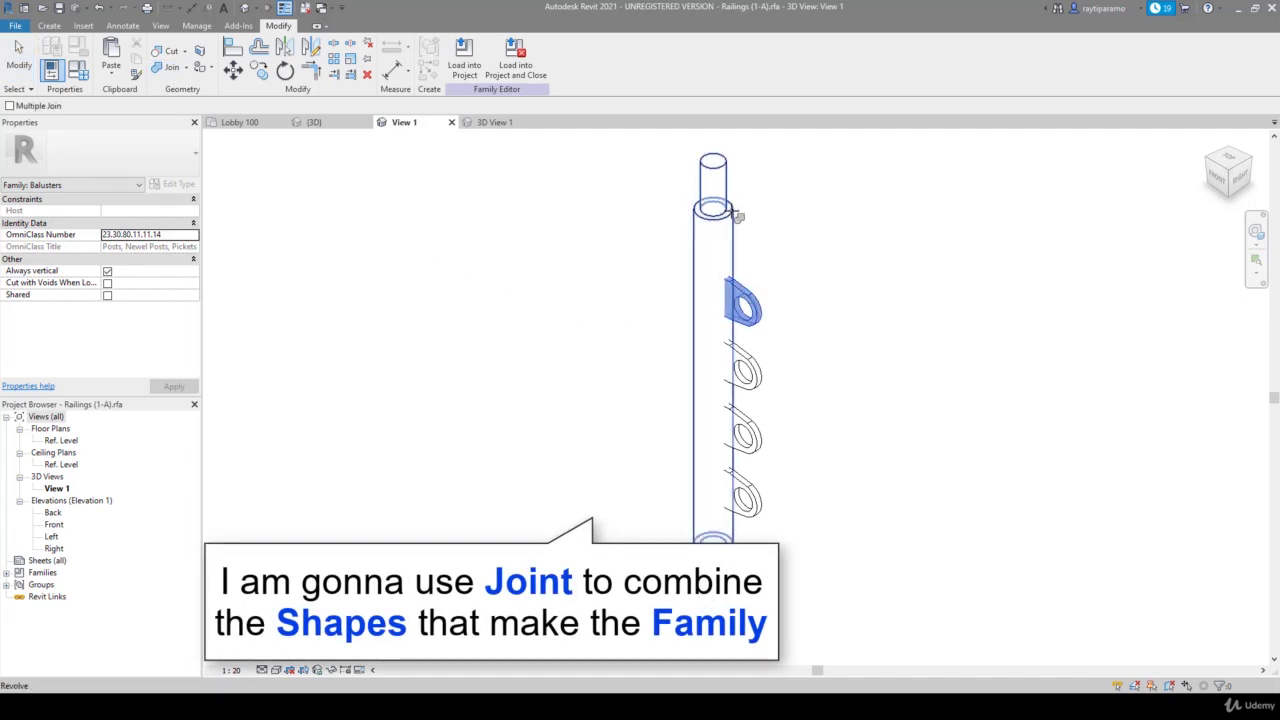
pyautogui.click(736, 213)
pyautogui.click(742, 366)
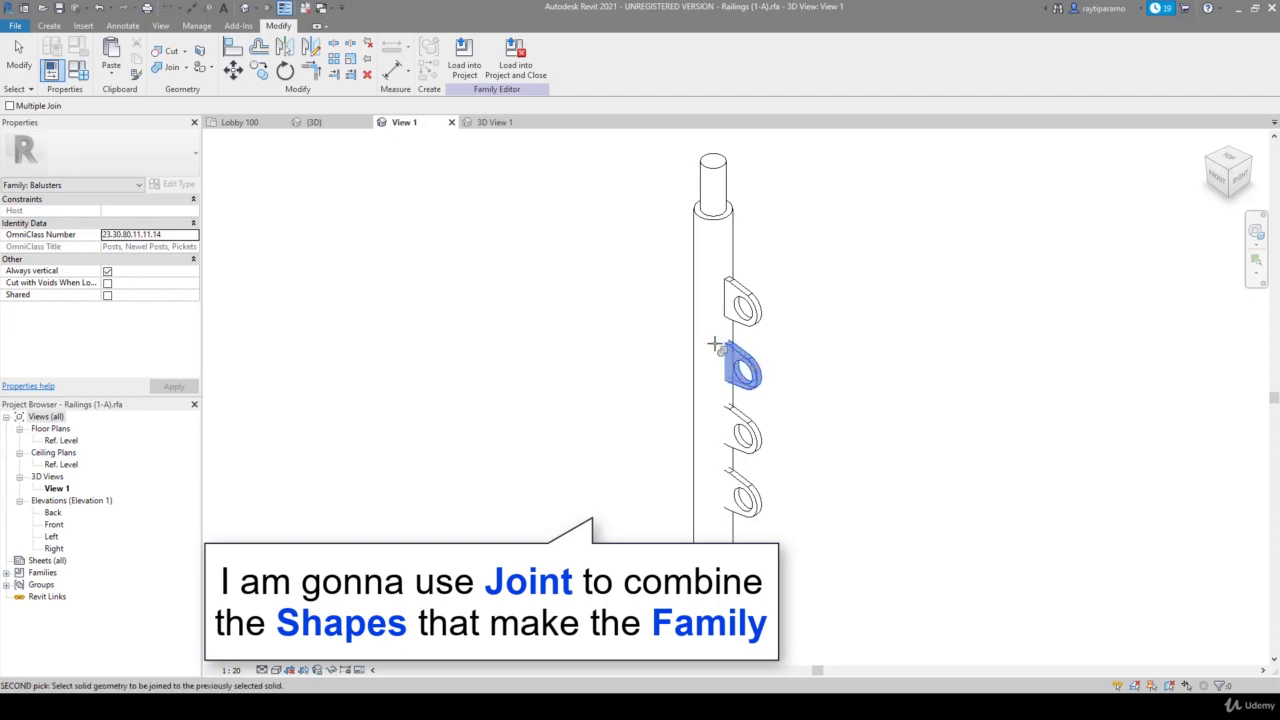
pyautogui.click(724, 220)
pyautogui.click(745, 428)
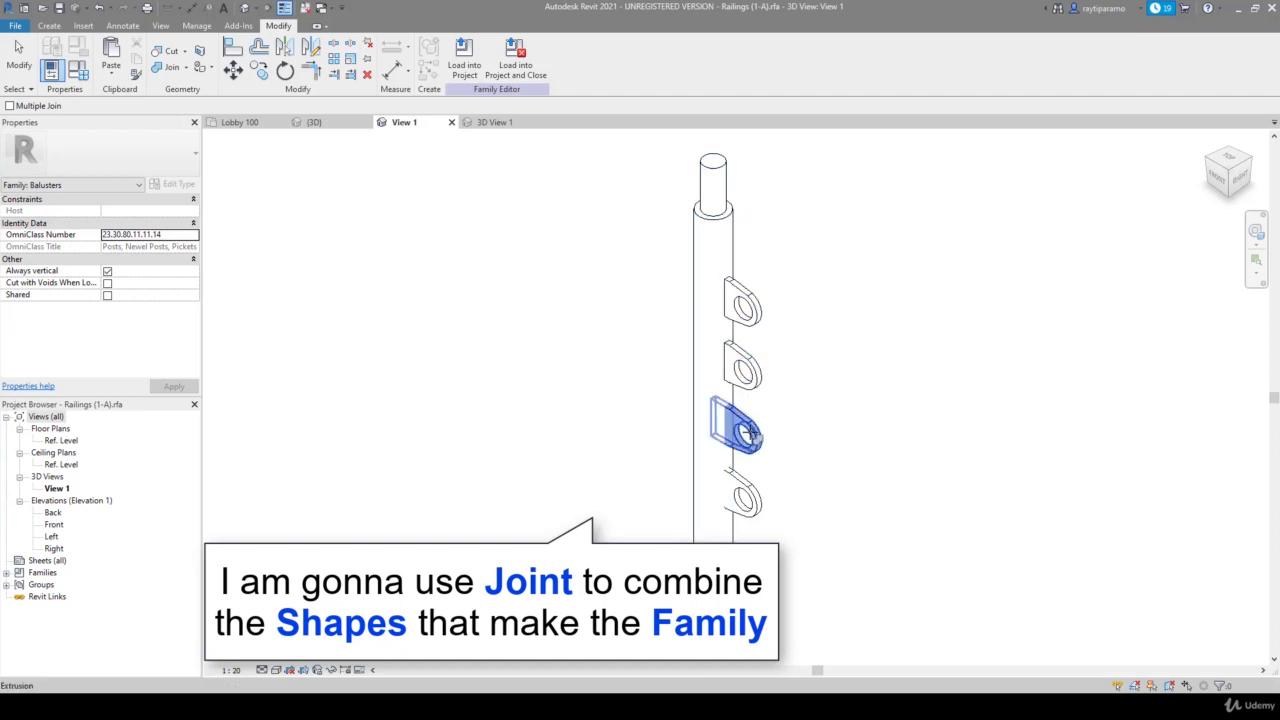
pyautogui.click(718, 230)
pyautogui.click(740, 490)
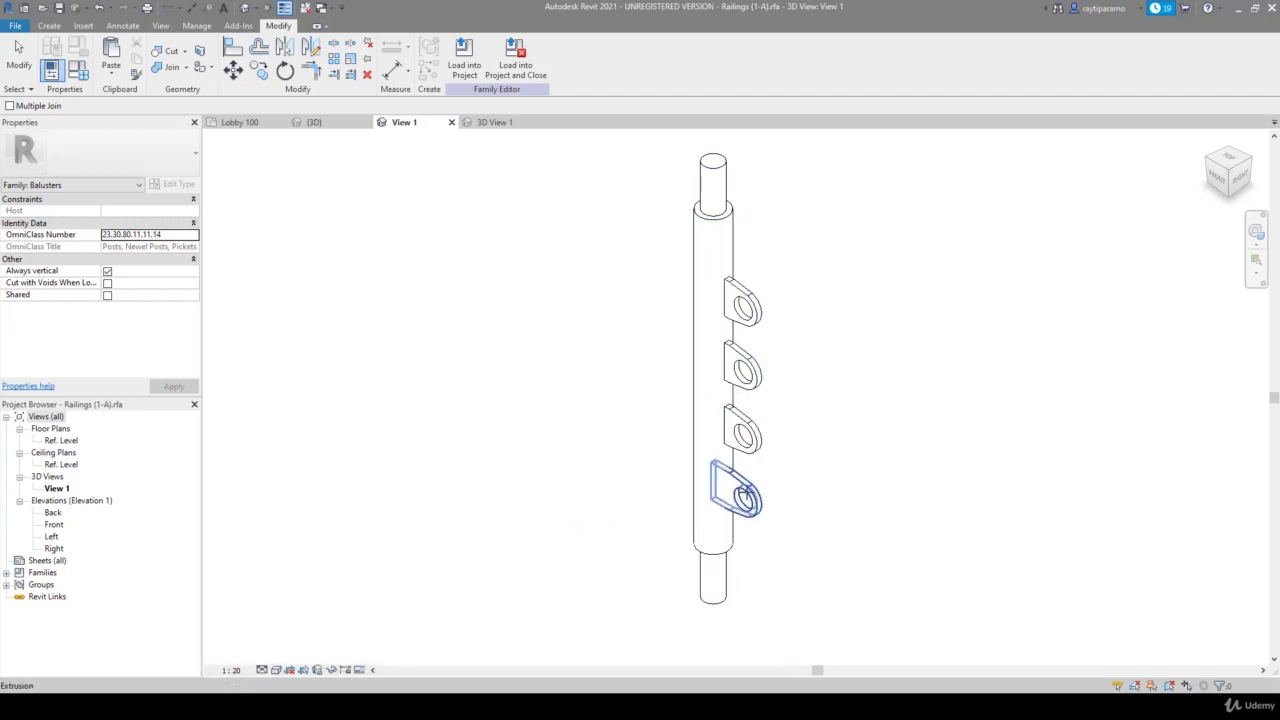
pyautogui.click(721, 227)
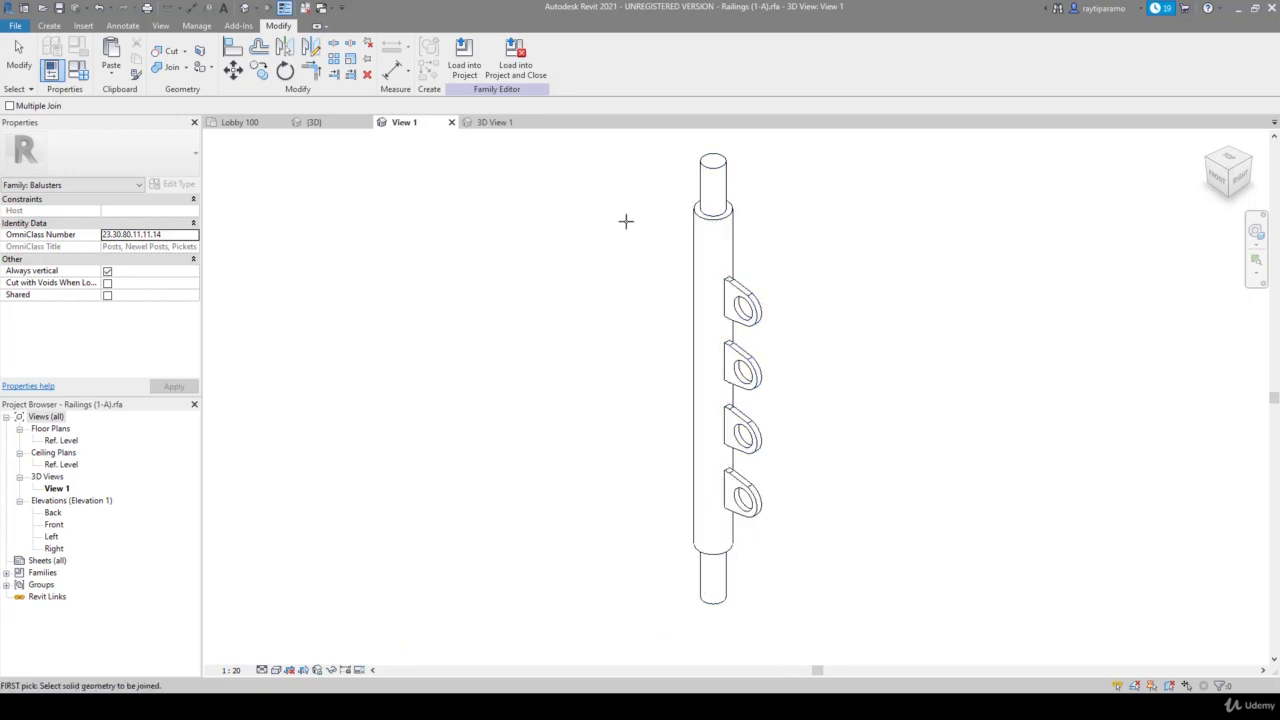
pyautogui.click(516, 65)
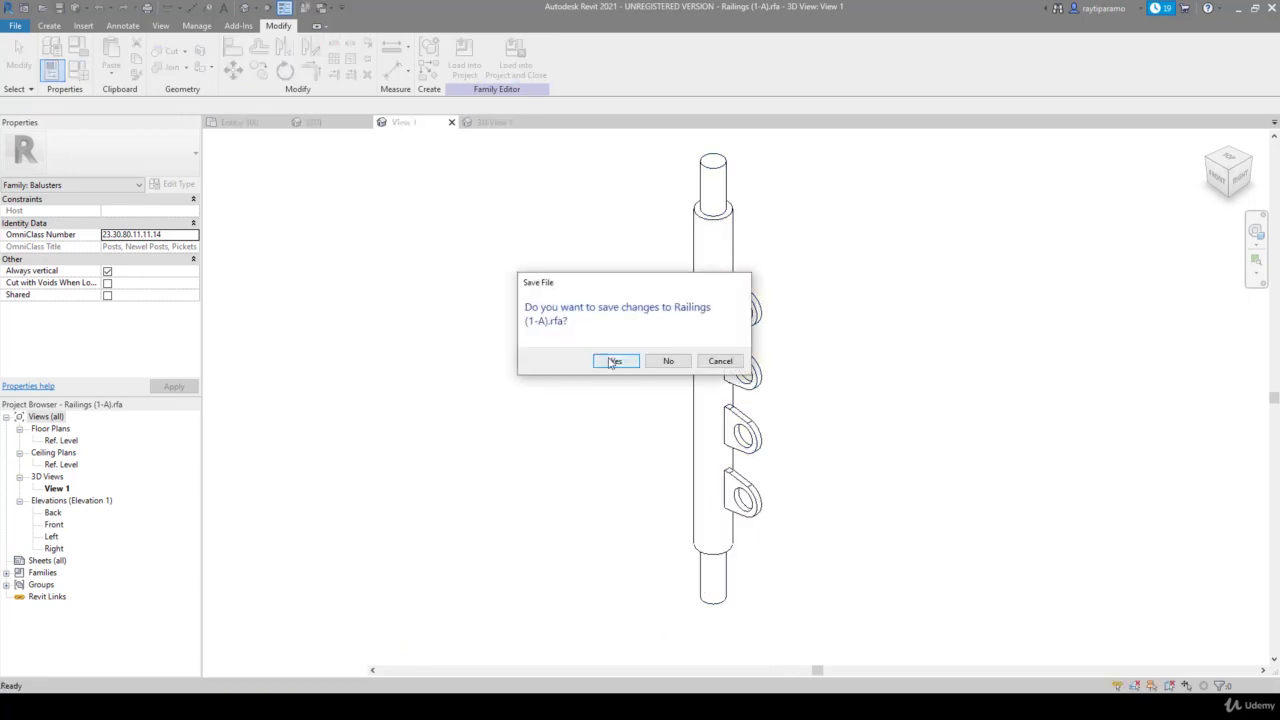
pyautogui.click(614, 361)
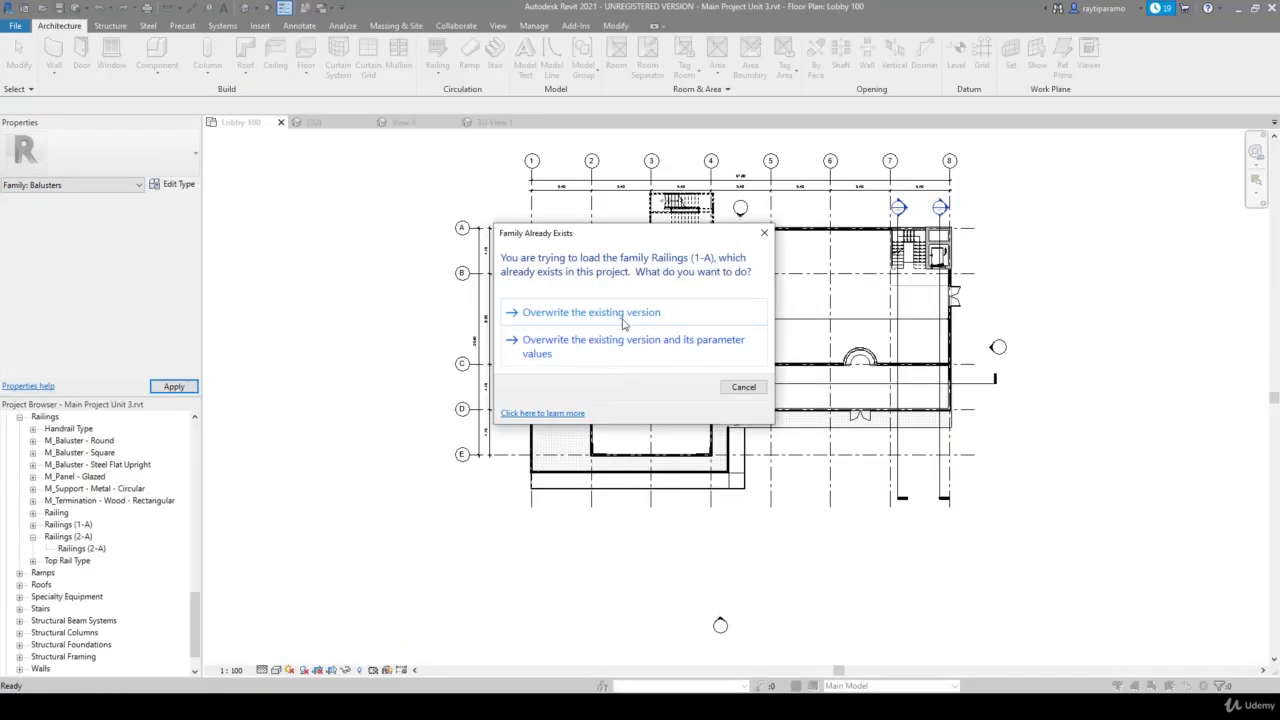
# Overwrite the existing Railings (1-A) version, close 3D View 1 and show the {3D} view
pyautogui.click(622, 314)
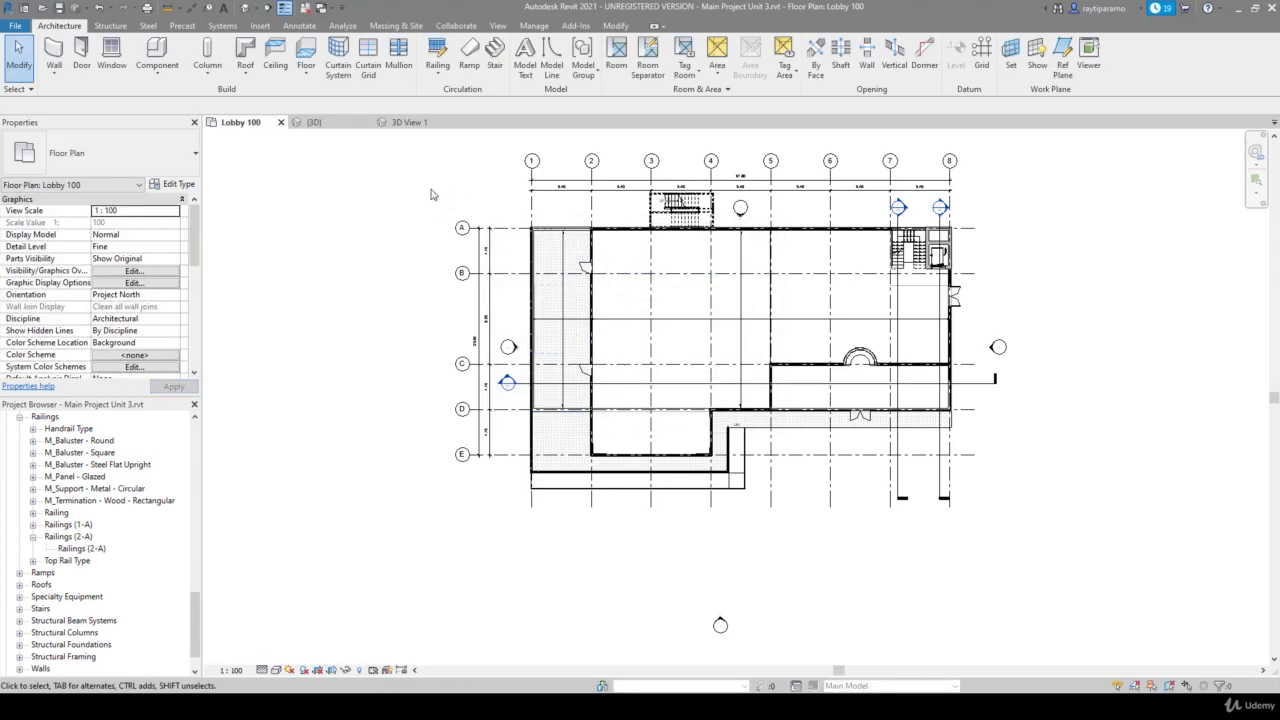
pyautogui.click(408, 123)
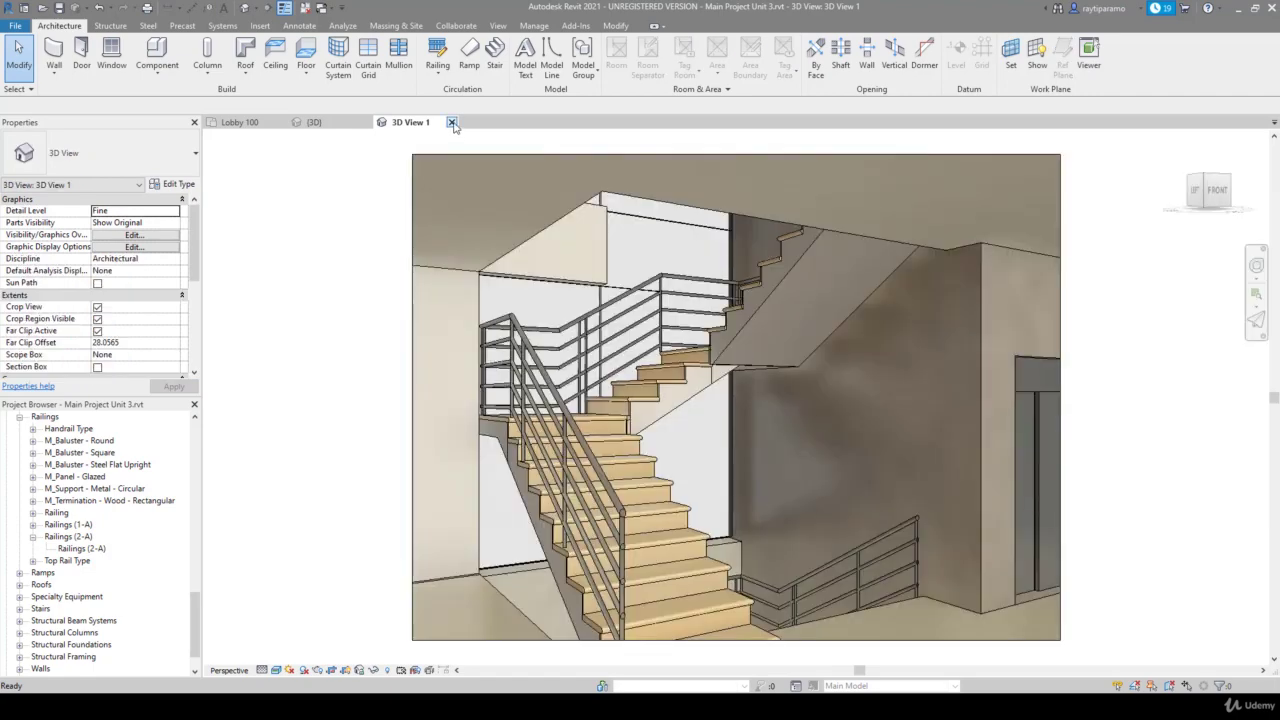
pyautogui.click(451, 122)
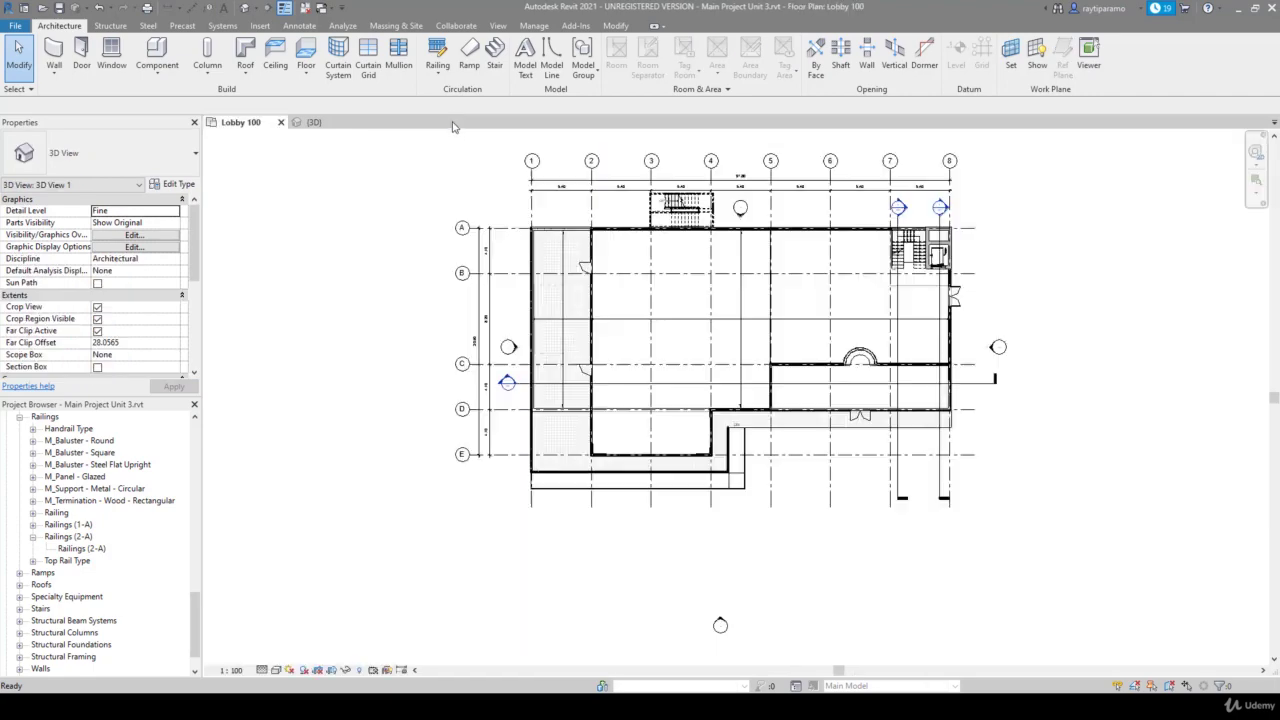
pyautogui.click(316, 122)
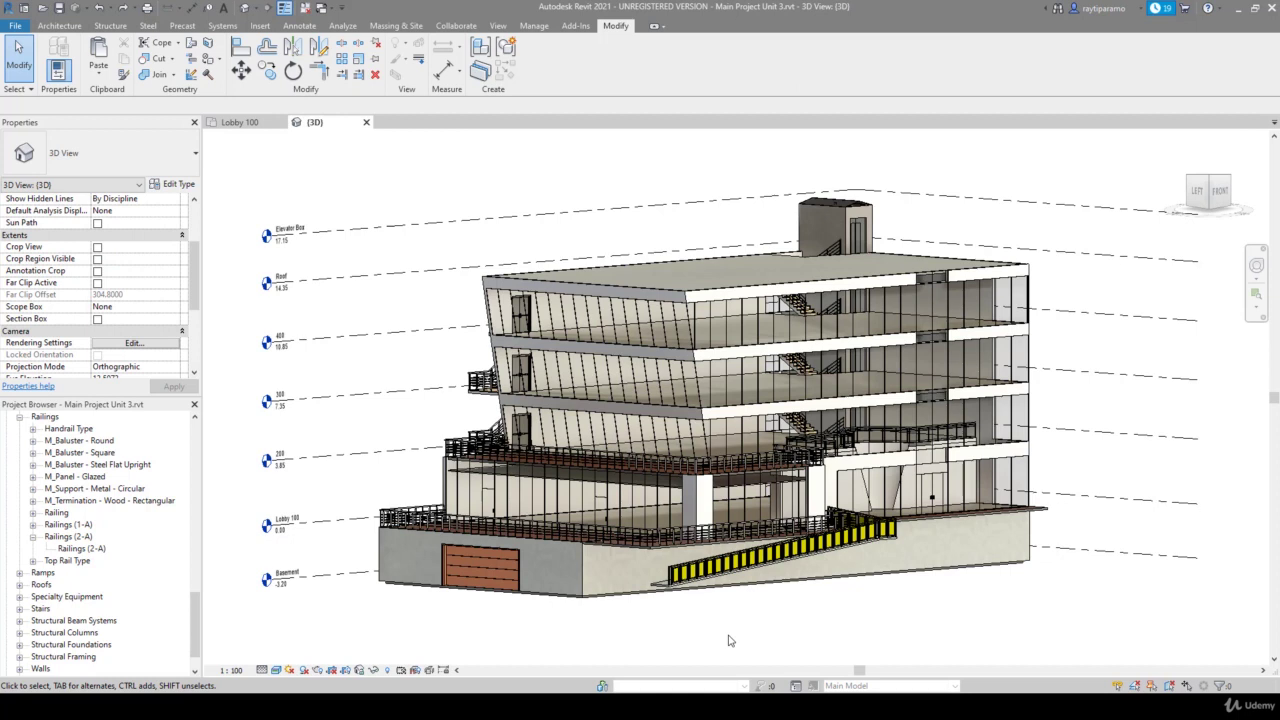
# On floor plan 200, open the rail structure of the Glass Panel - Bottom Fill railing type
pyautogui.doubleClick(268, 466)
pyautogui.scroll(2, 787, 360)
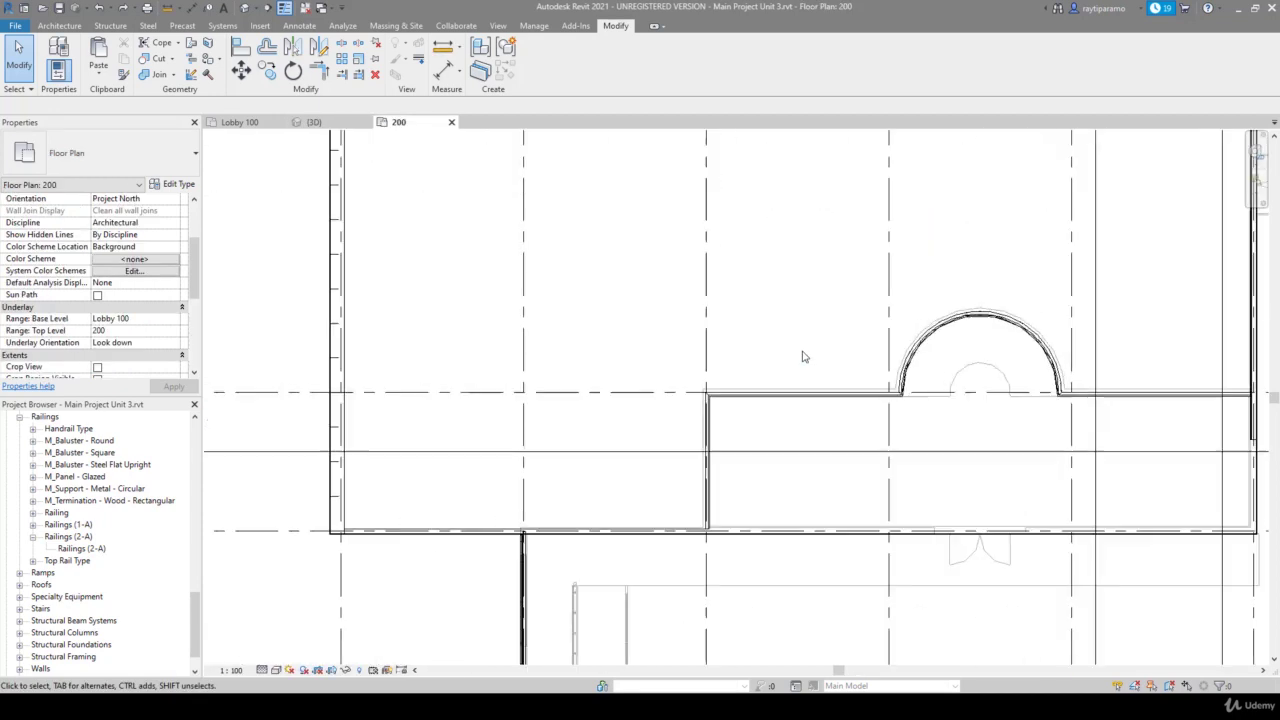
pyautogui.scroll(2, 787, 360)
pyautogui.scroll(1, 787, 360)
pyautogui.click(700, 421)
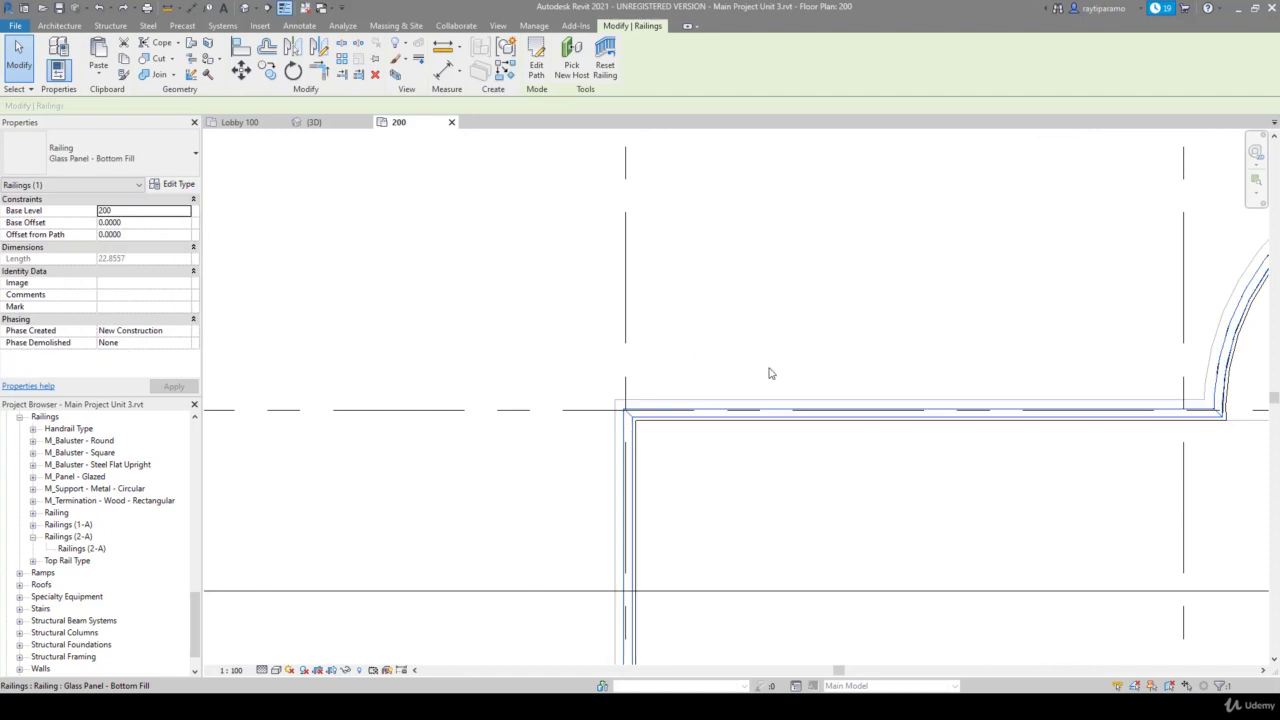
pyautogui.click(188, 188)
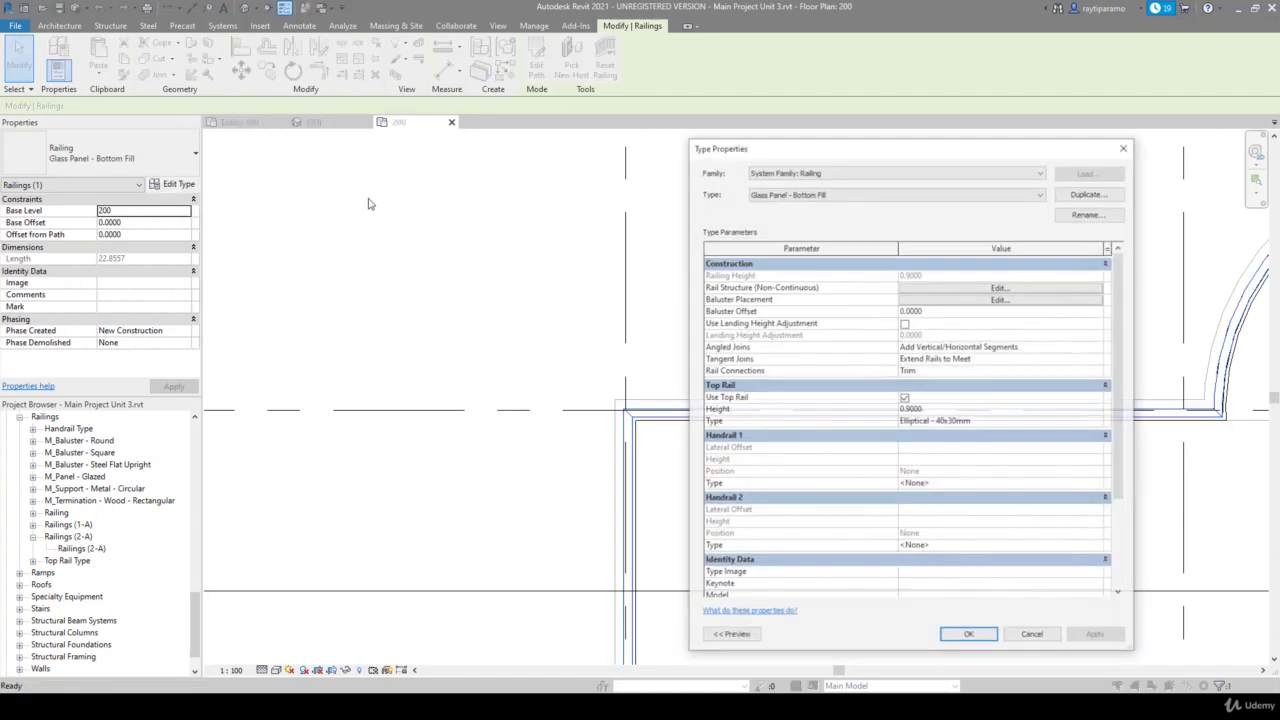
pyautogui.click(977, 288)
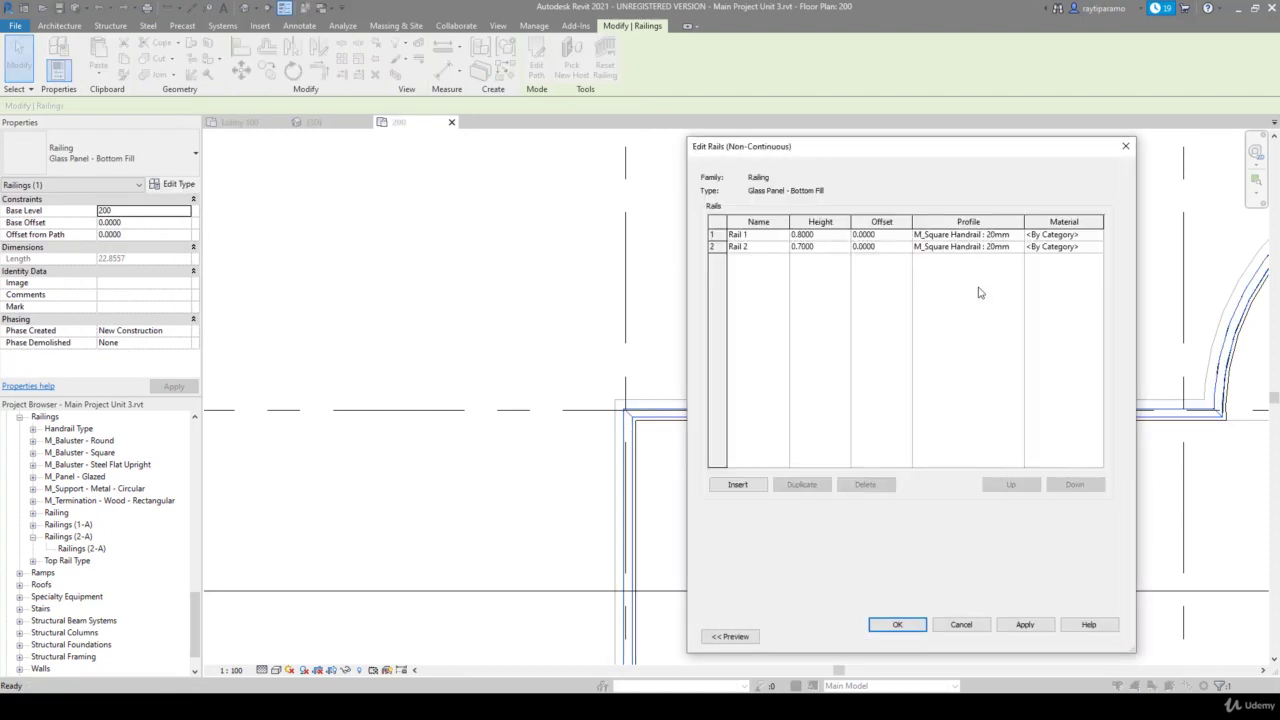
# Set the Rail 1 and Rail 2 materials to Metal - Aluminium
pyautogui.click(1100, 234)
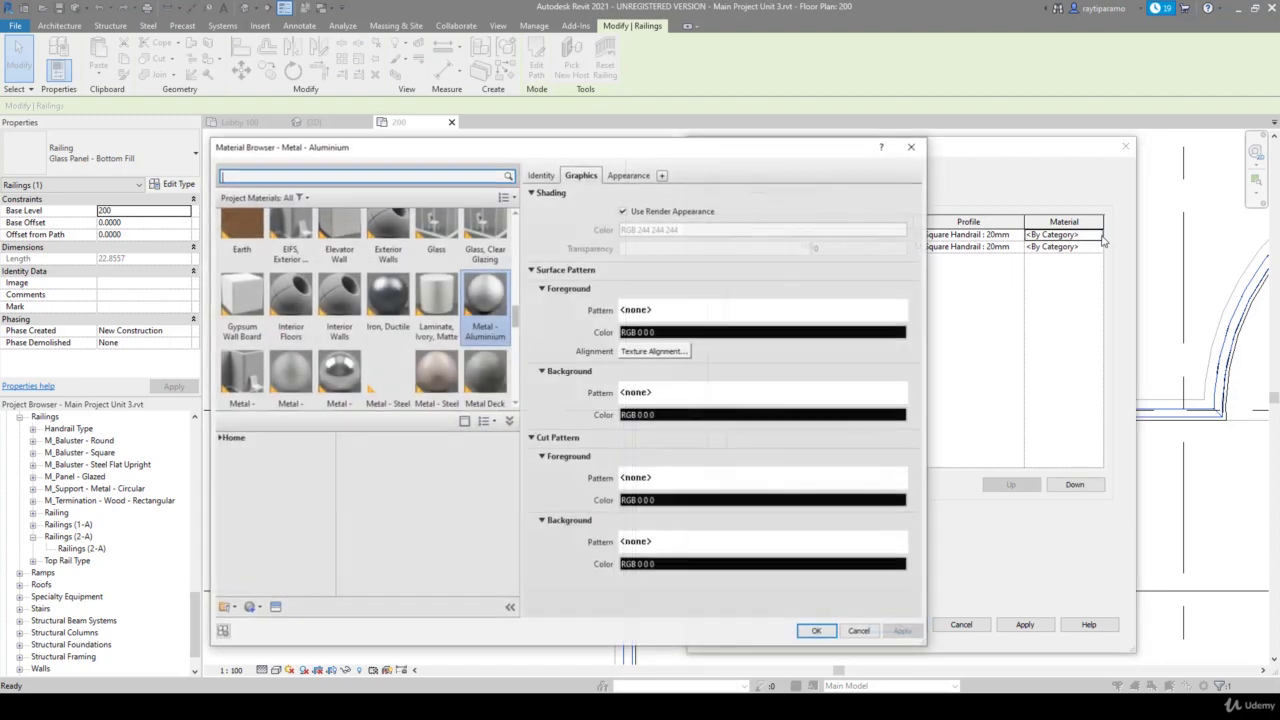
pyautogui.click(1098, 234)
pyautogui.click(816, 631)
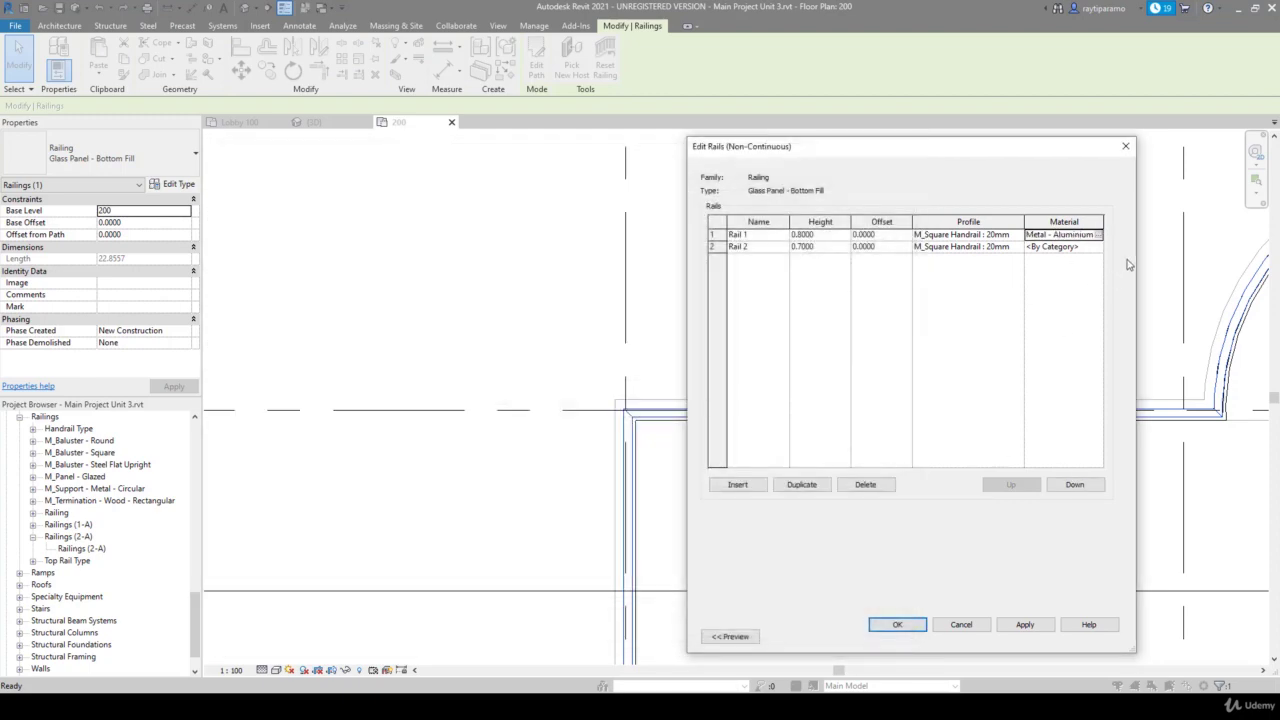
pyautogui.click(1100, 246)
pyautogui.click(1098, 246)
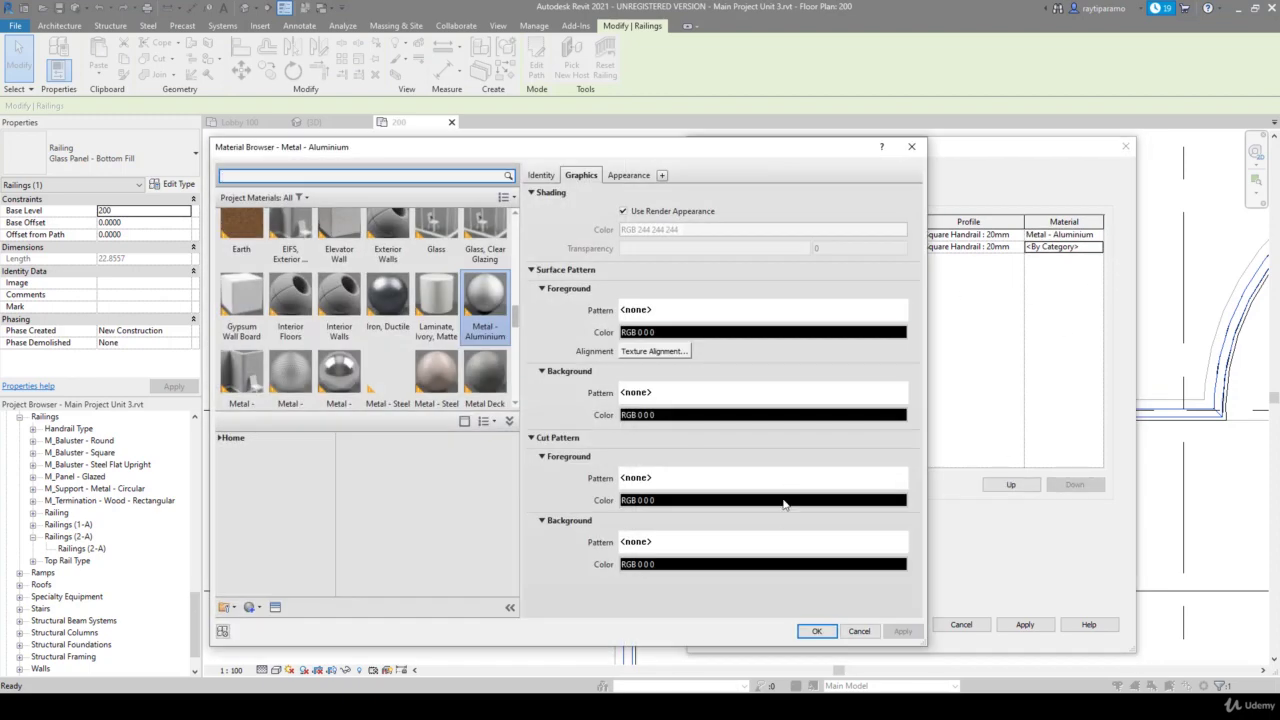
pyautogui.click(814, 632)
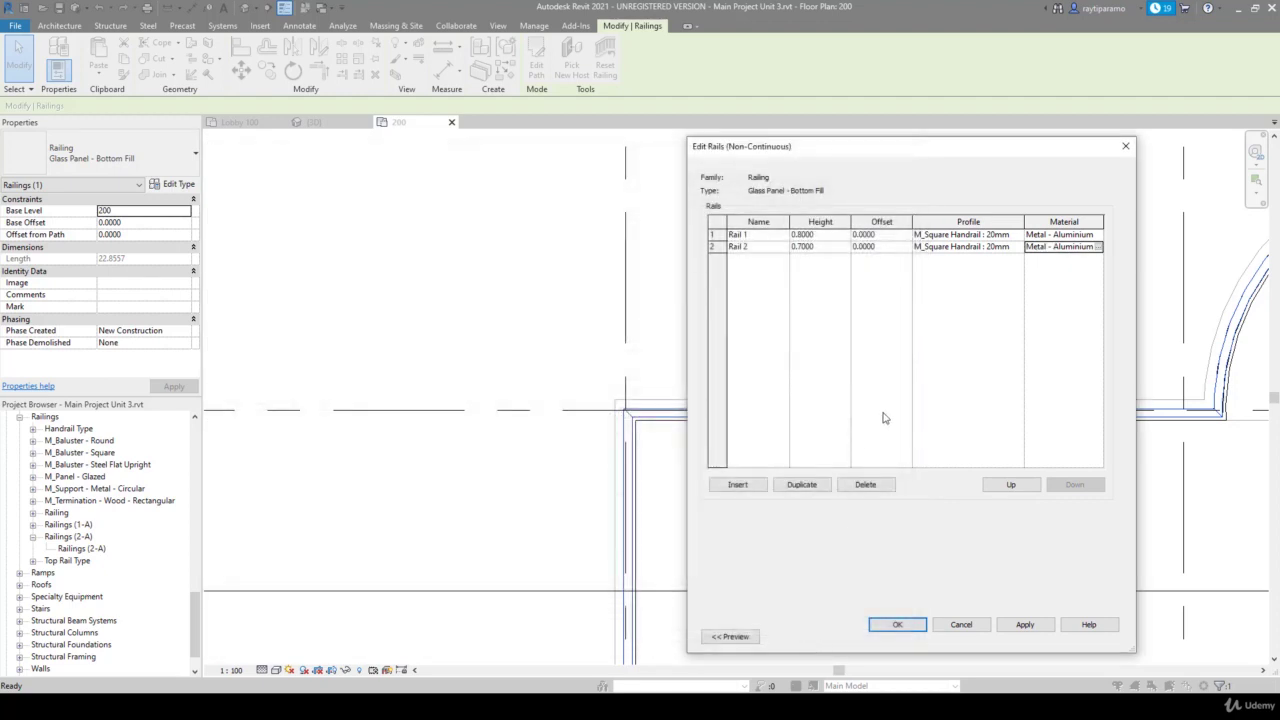
pyautogui.click(905, 625)
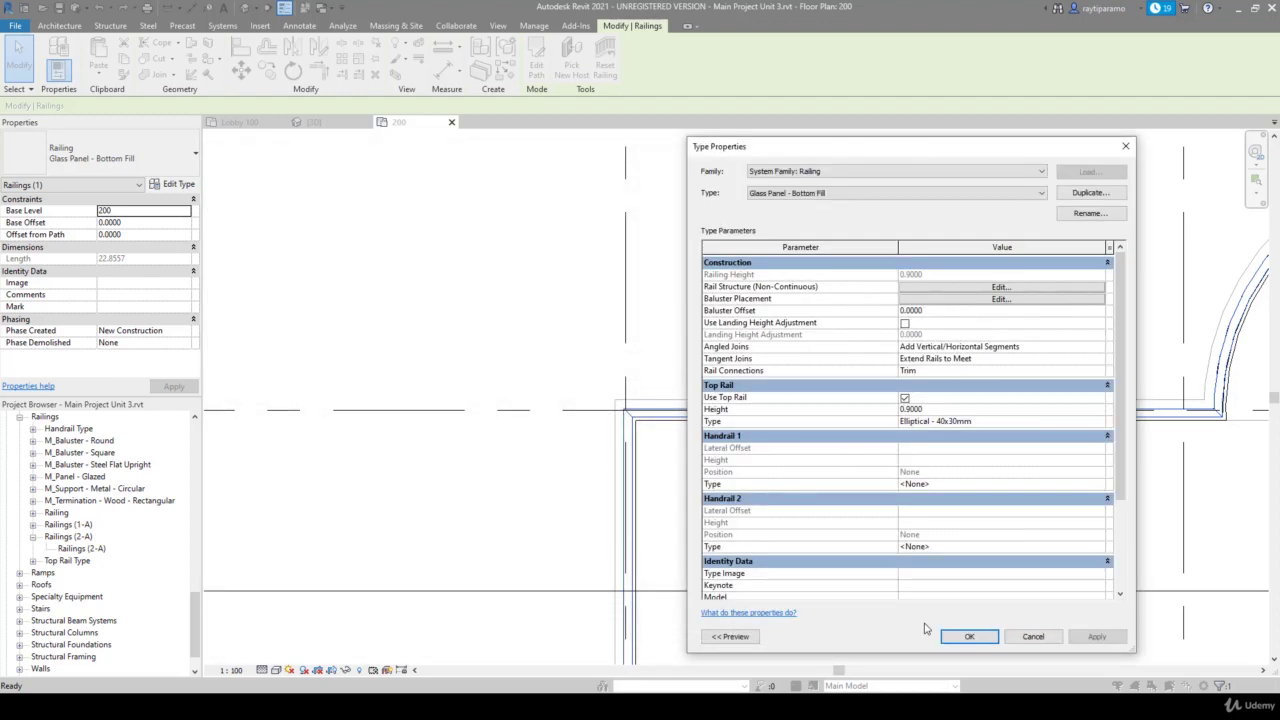
pyautogui.click(1012, 299)
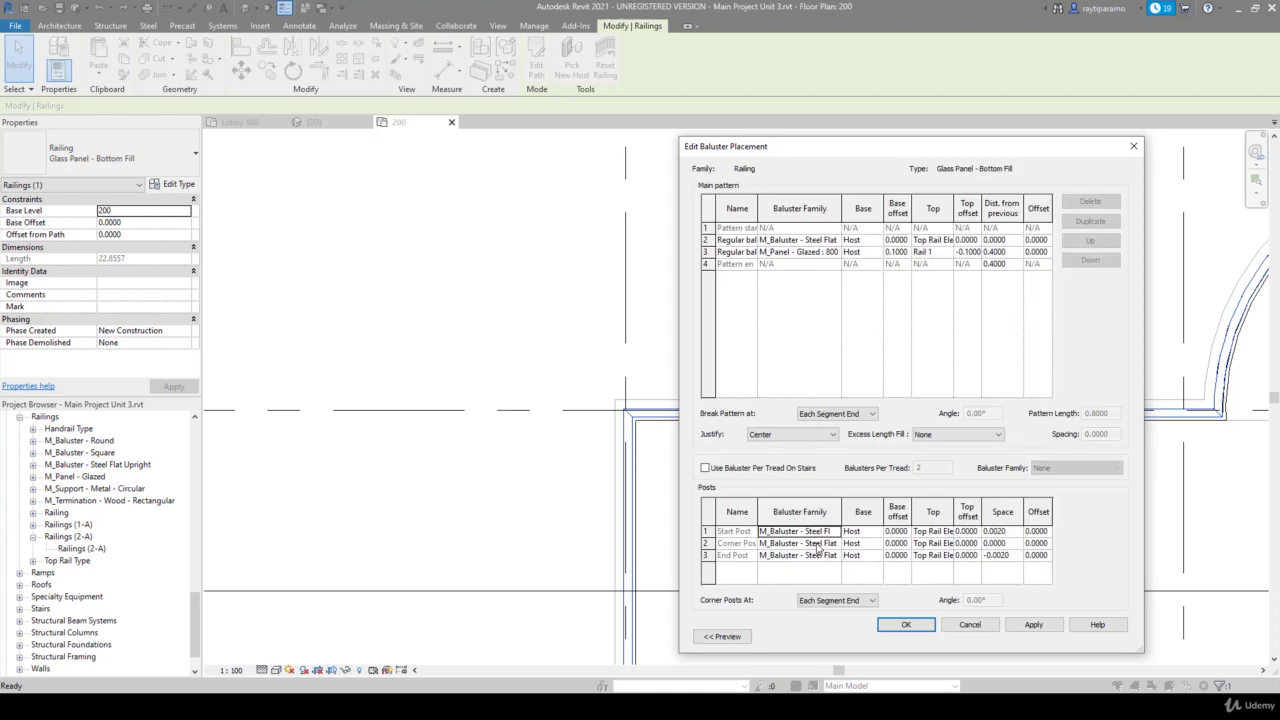
# Leave the row 2 and start post baluster families unchanged, then apply and confirm the type
pyautogui.click(837, 243)
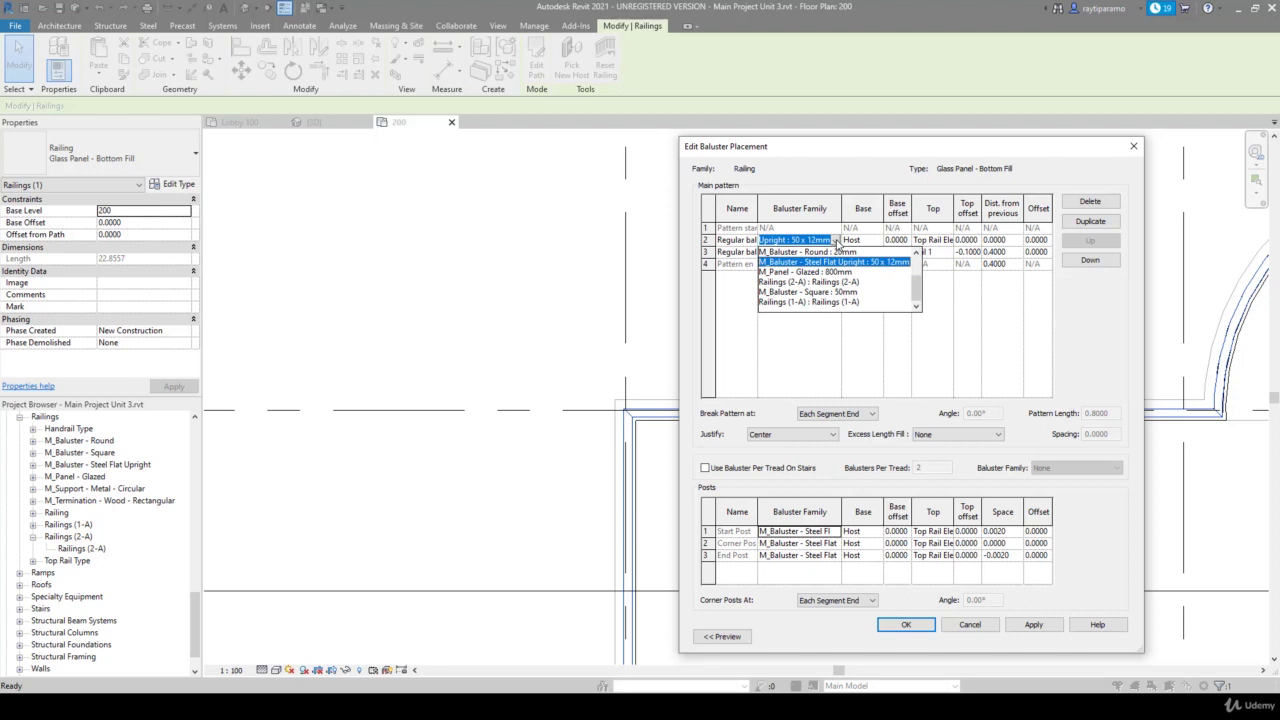
pyautogui.click(837, 243)
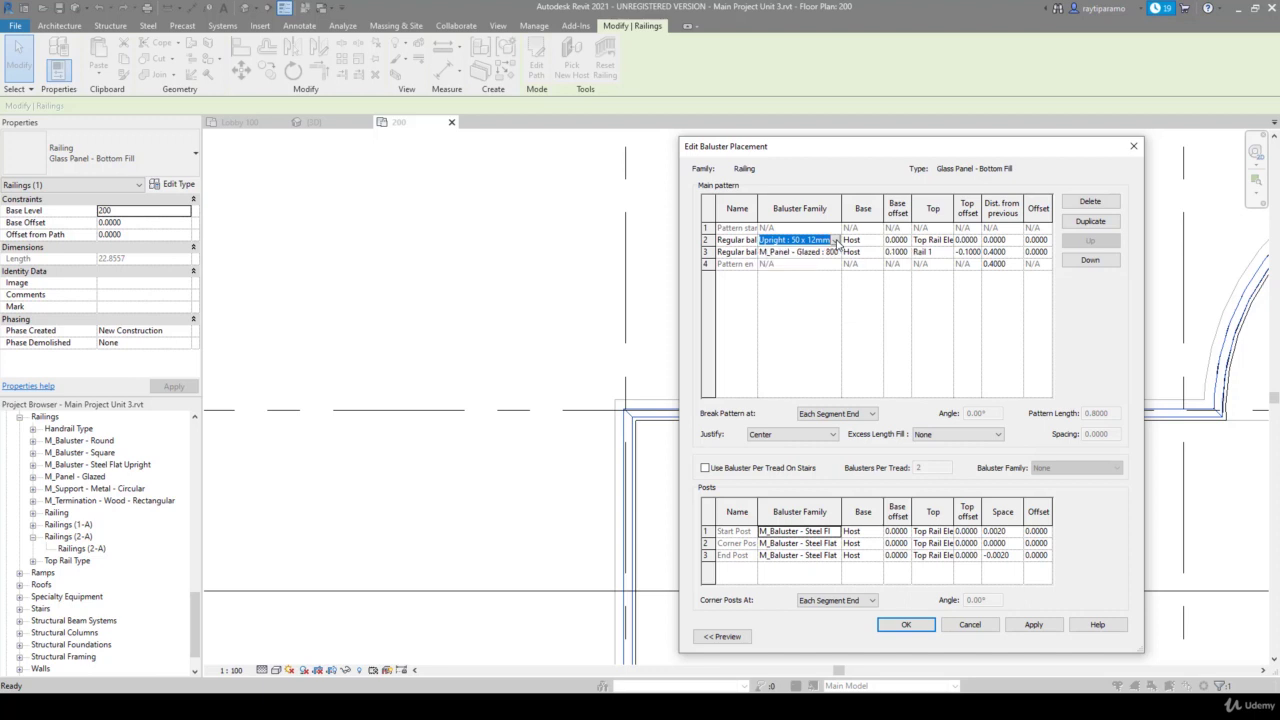
pyautogui.click(836, 532)
pyautogui.click(836, 533)
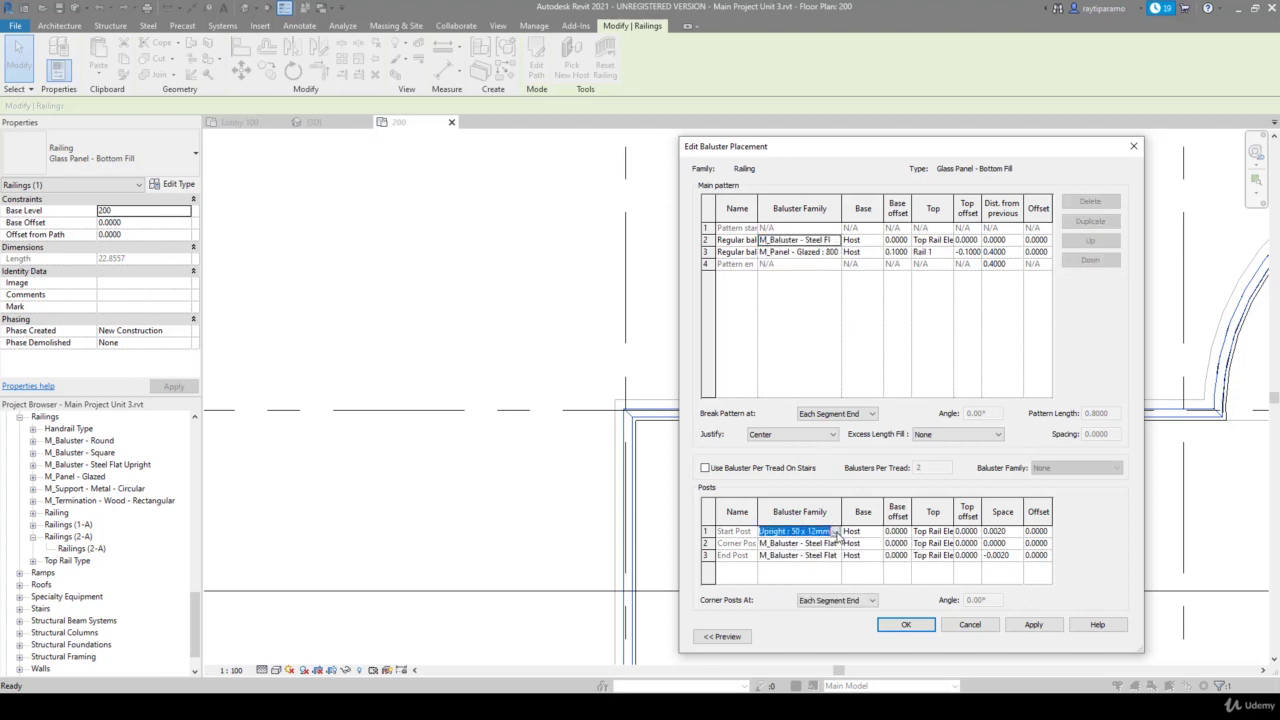
pyautogui.click(1133, 146)
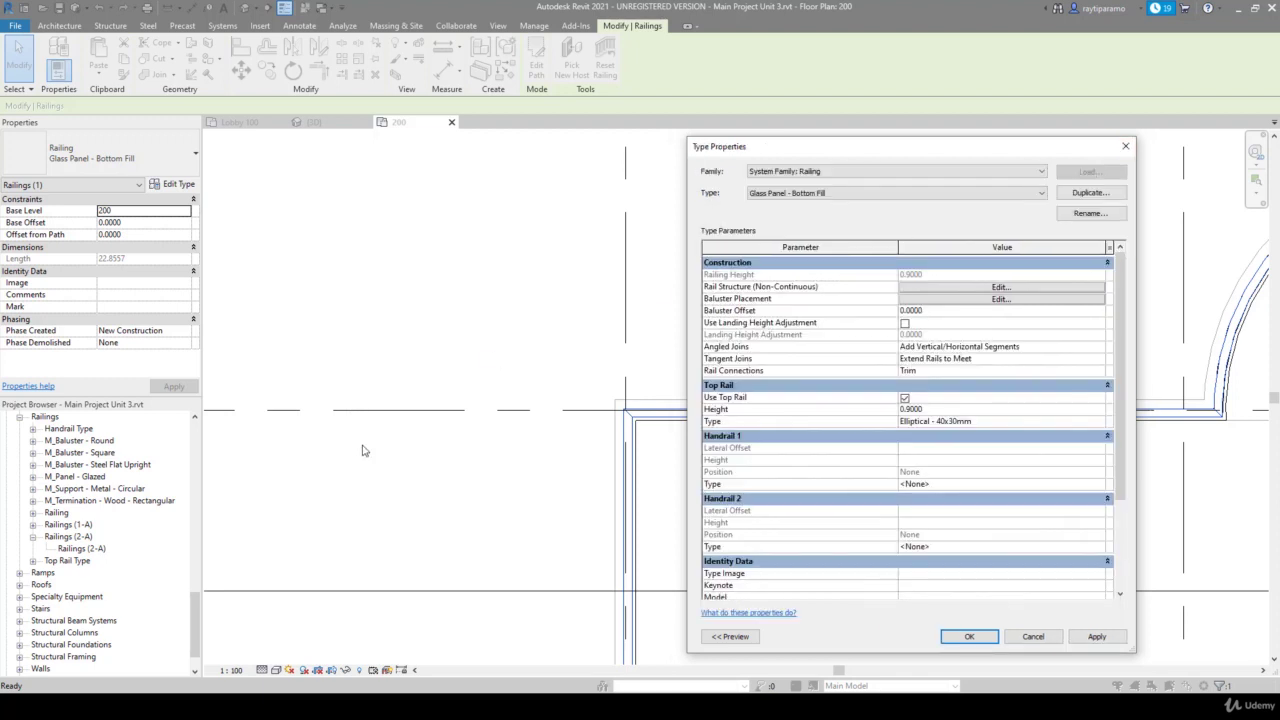
pyautogui.click(1096, 637)
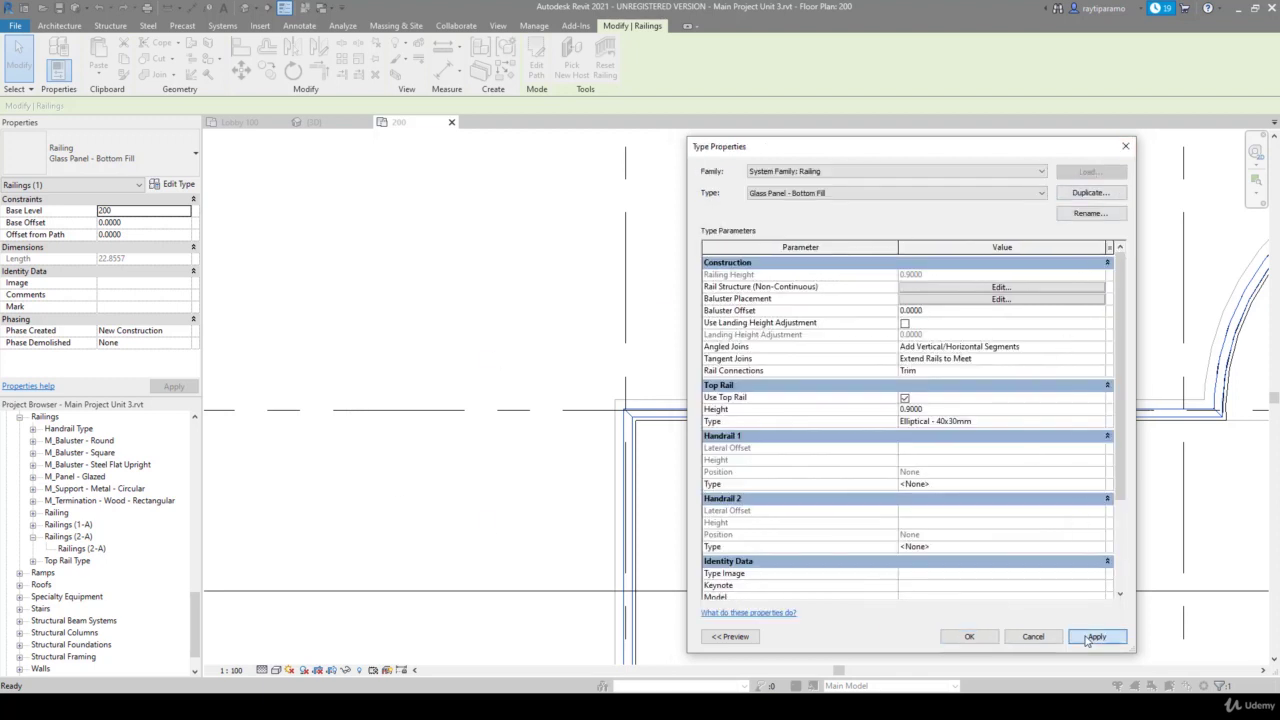
pyautogui.click(969, 637)
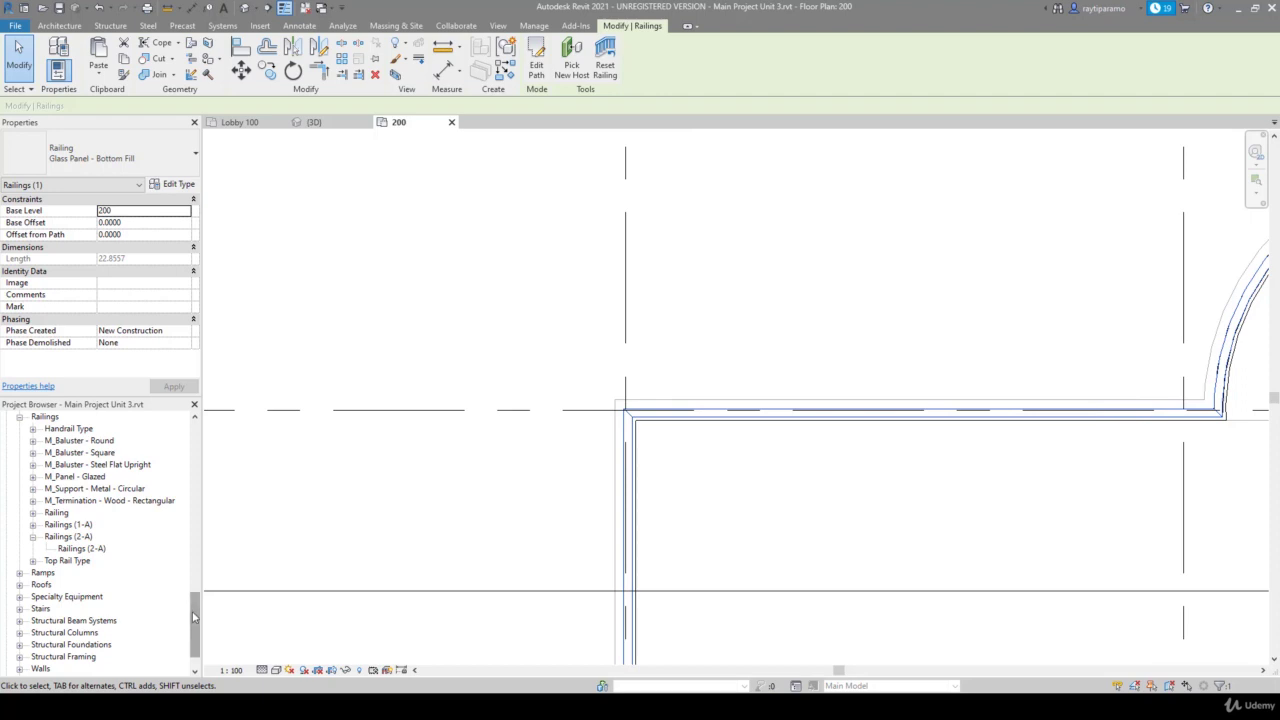
# Browse the Railings family nodes in the Project Browser, leaving M_Baluster - Steel Flat Upright expanded
pyautogui.click(33, 562)
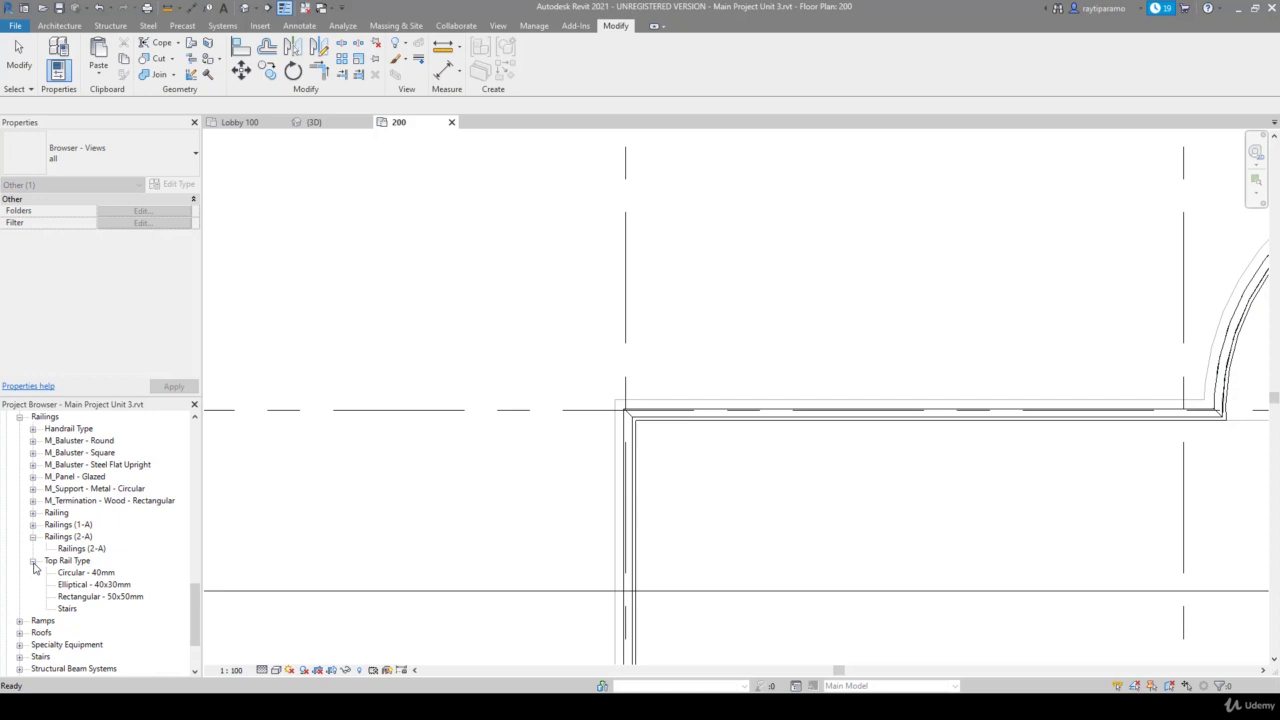
pyautogui.click(33, 561)
pyautogui.click(33, 524)
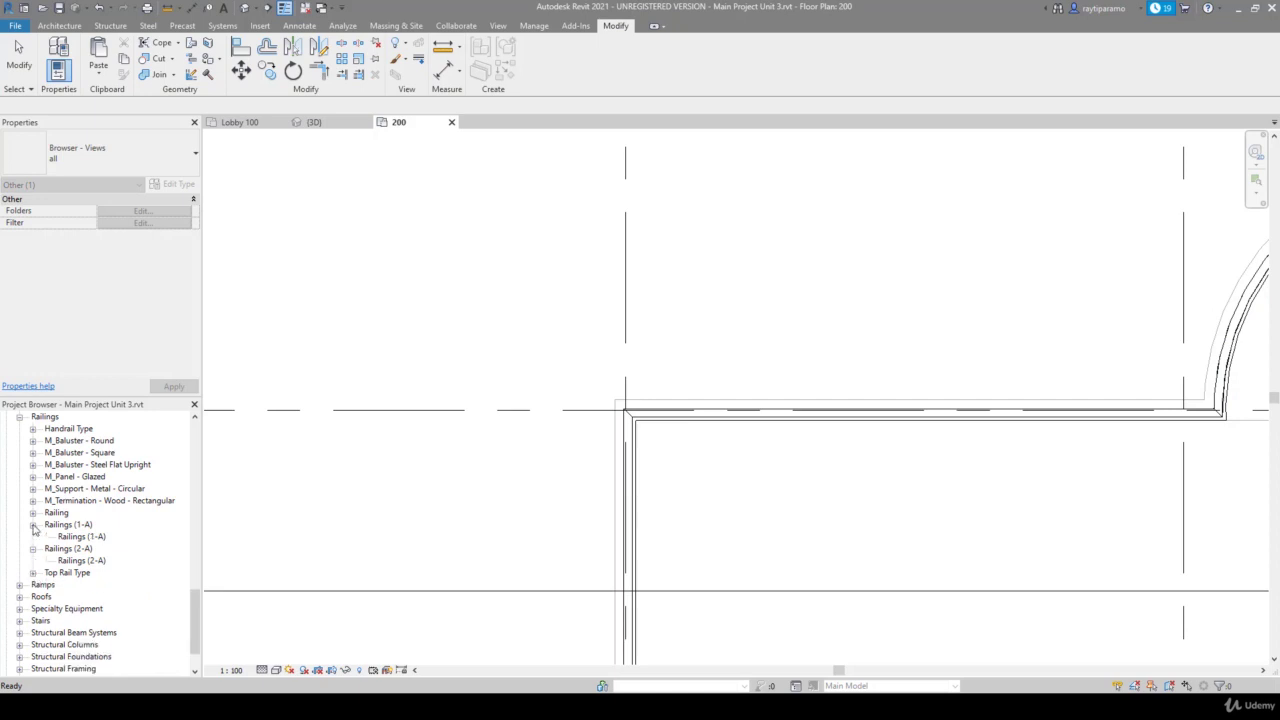
pyautogui.click(33, 524)
pyautogui.click(33, 512)
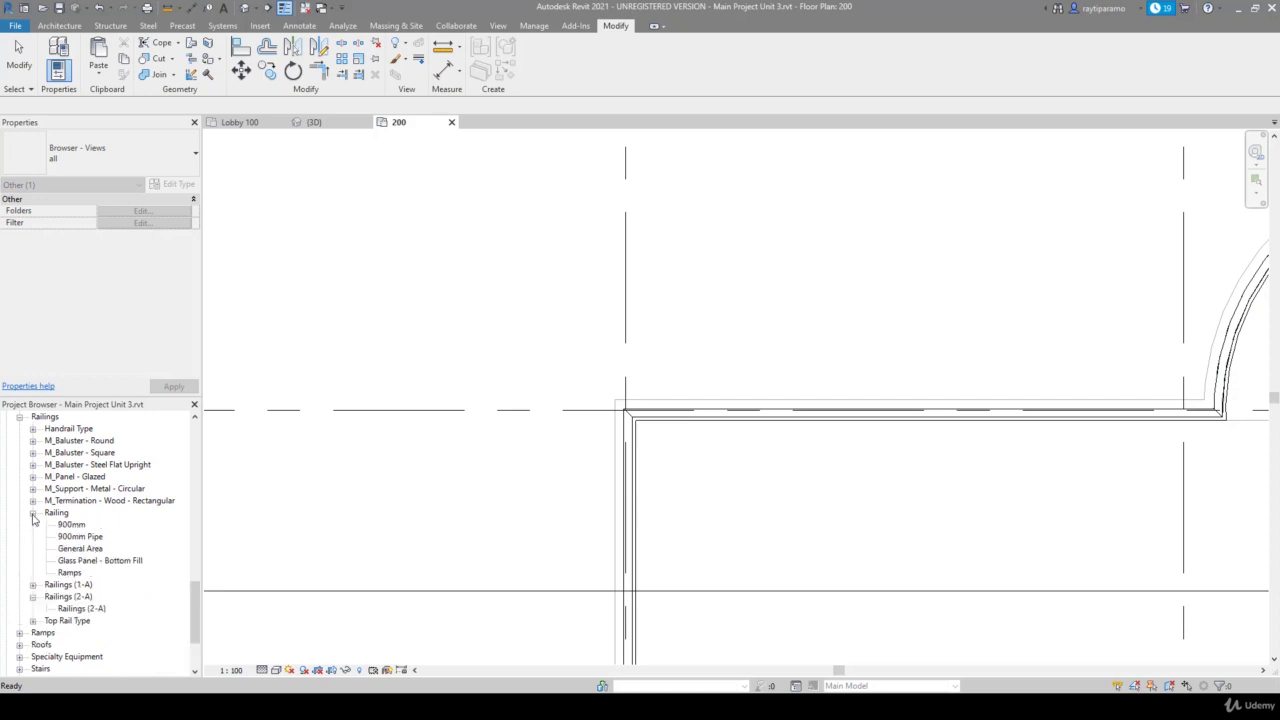
pyautogui.click(33, 513)
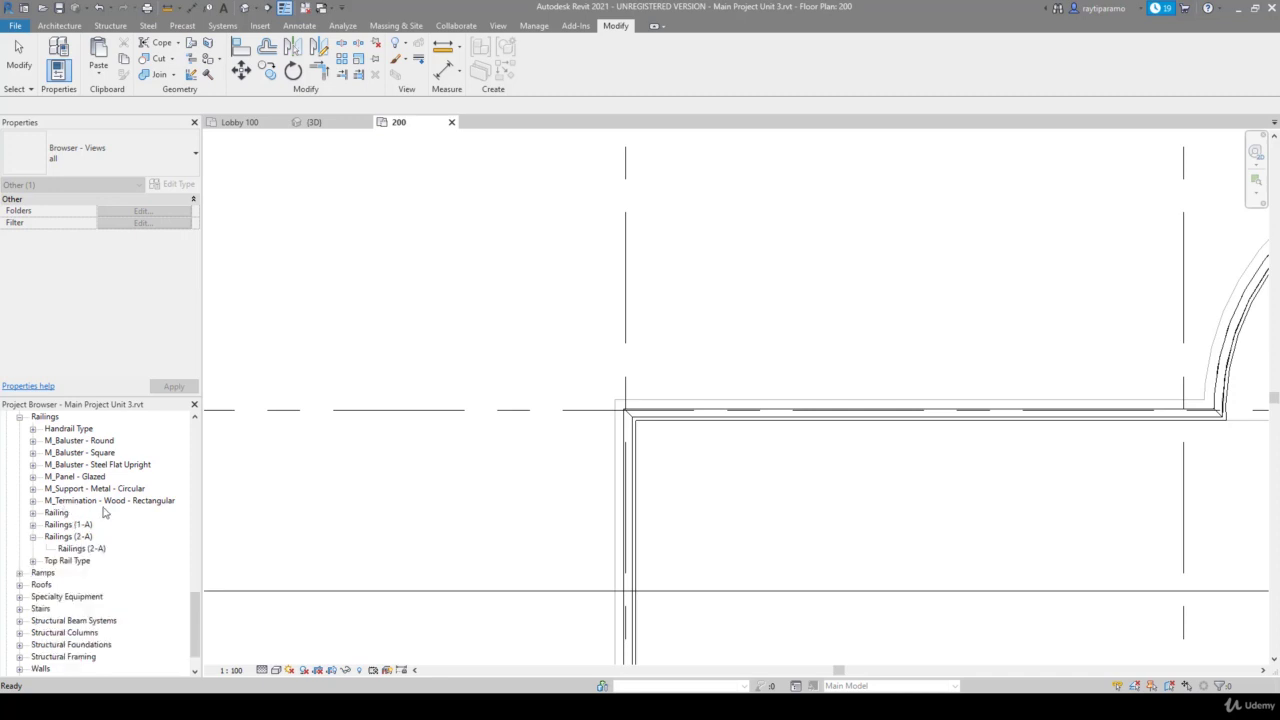
pyautogui.click(33, 429)
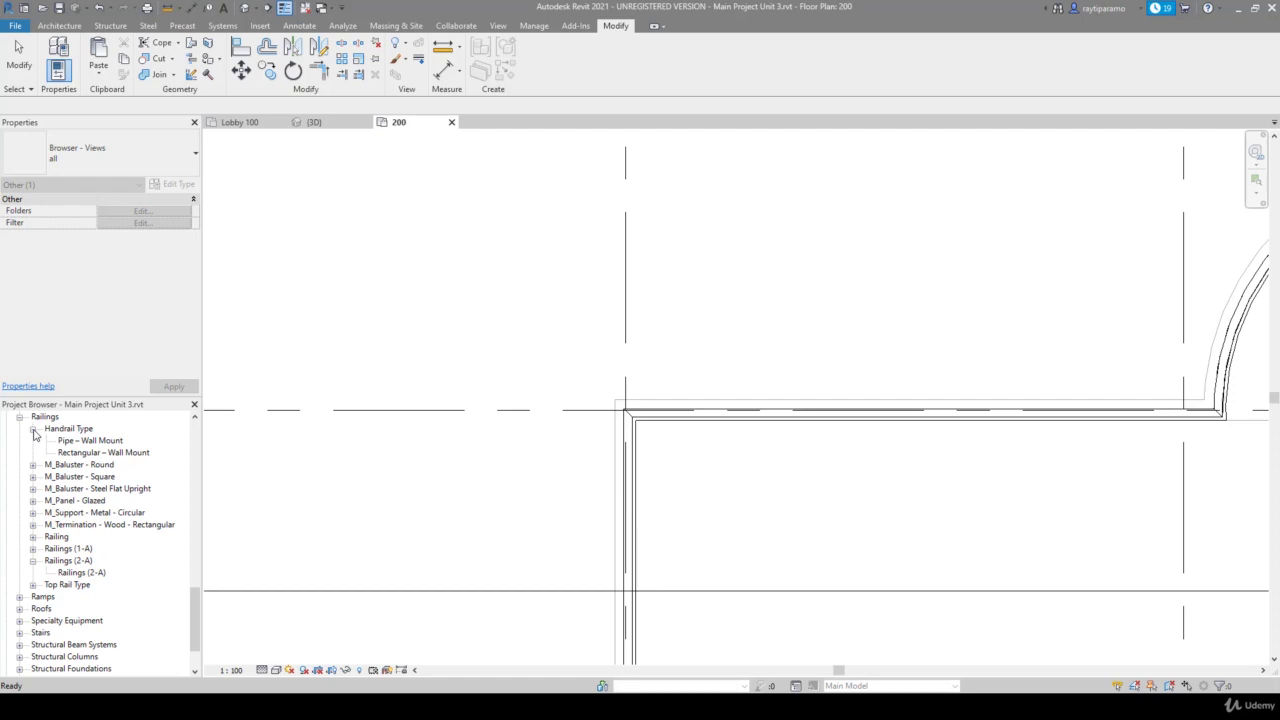
pyautogui.click(33, 429)
pyautogui.click(33, 441)
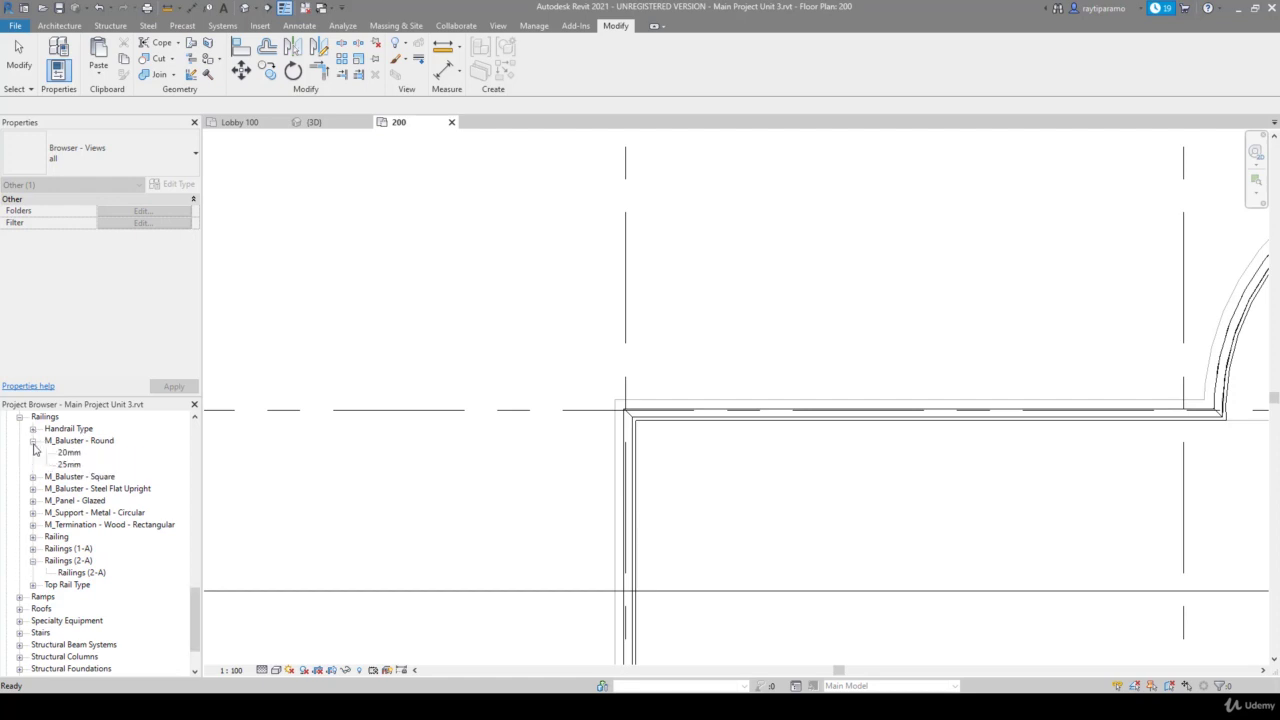
pyautogui.click(33, 442)
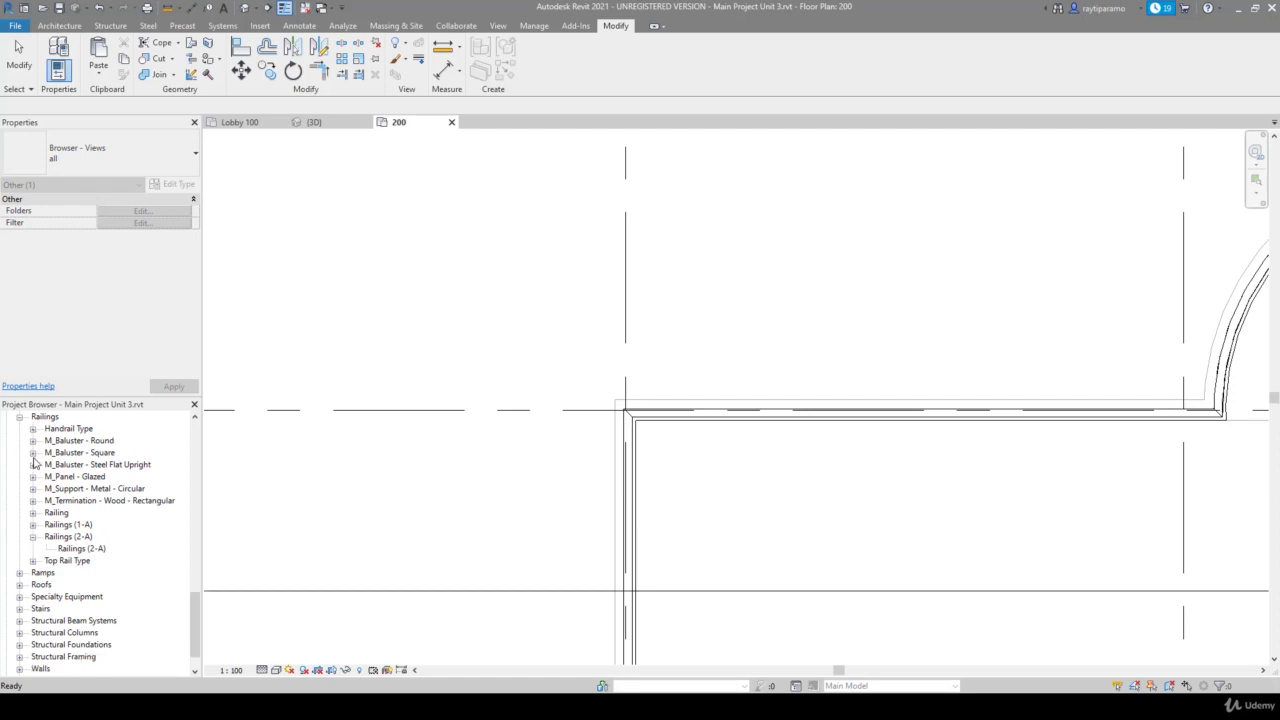
pyautogui.click(33, 453)
pyautogui.click(33, 453)
pyautogui.click(33, 465)
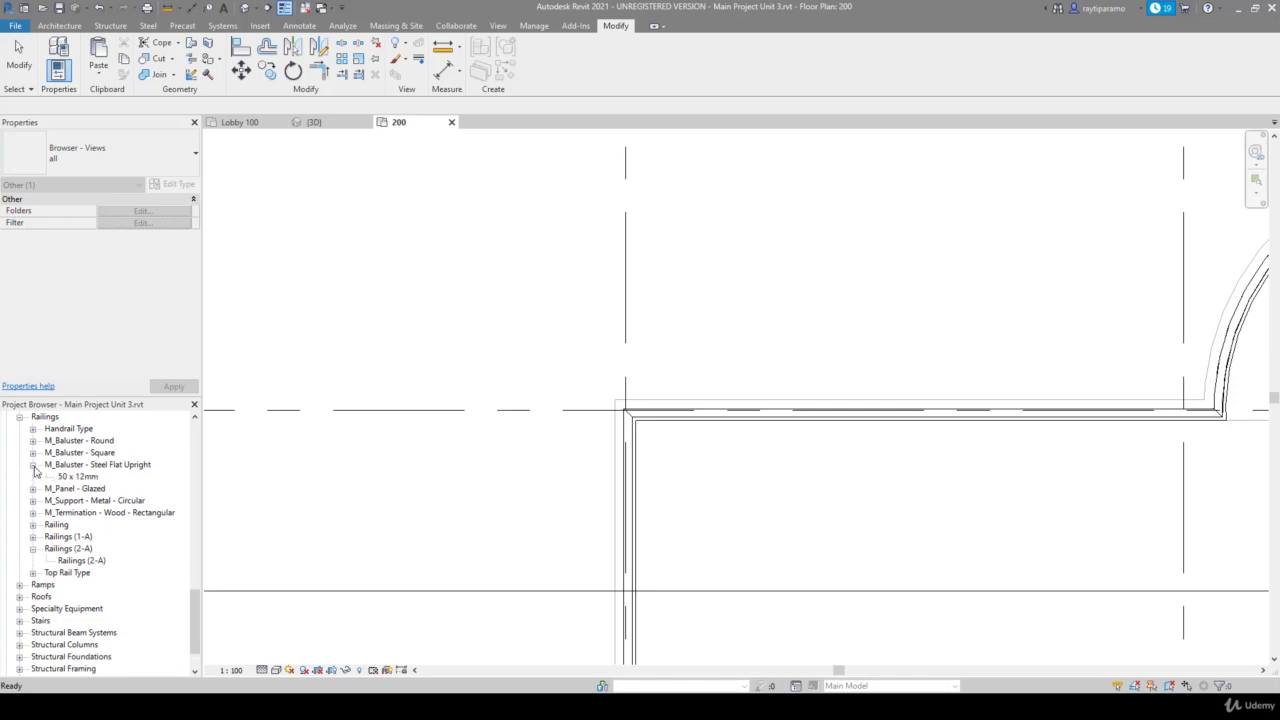
# Turn on Use Render Appearance for the 50 x 12mm baluster's Metal - Stainless Steel,Polished material
pyautogui.click(90, 478)
pyautogui.rightClick(90, 478)
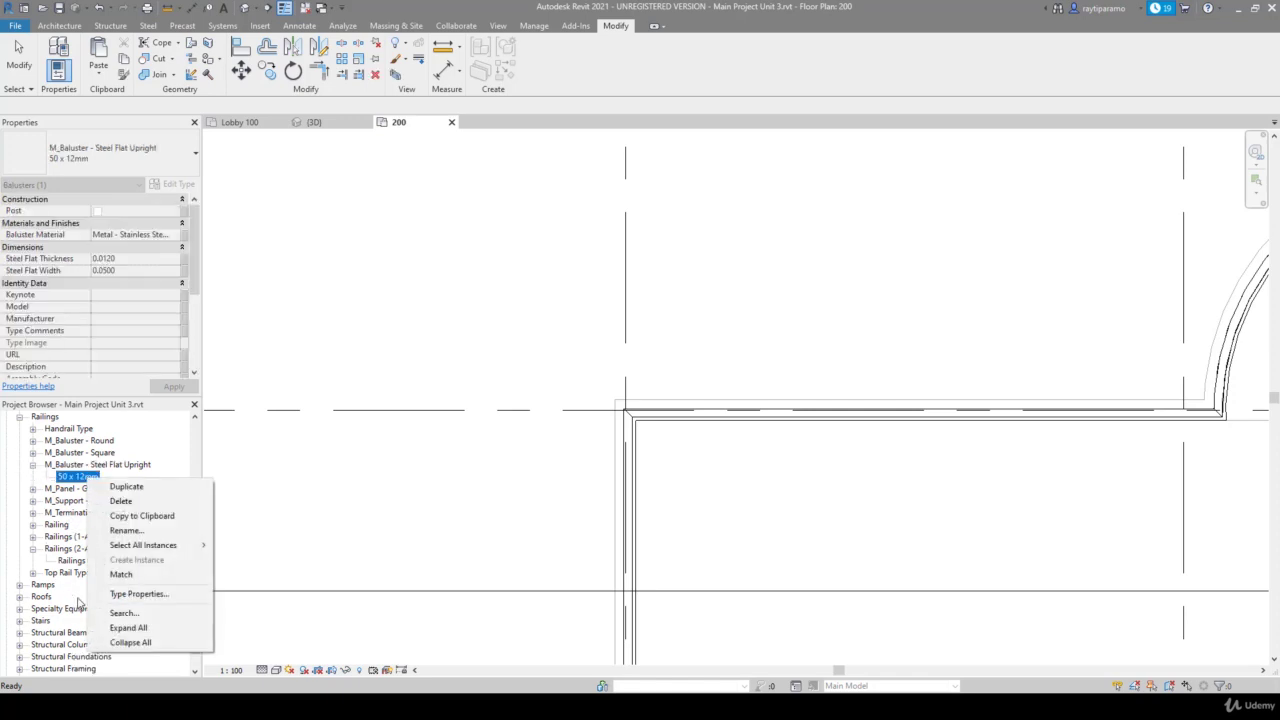
pyautogui.click(125, 594)
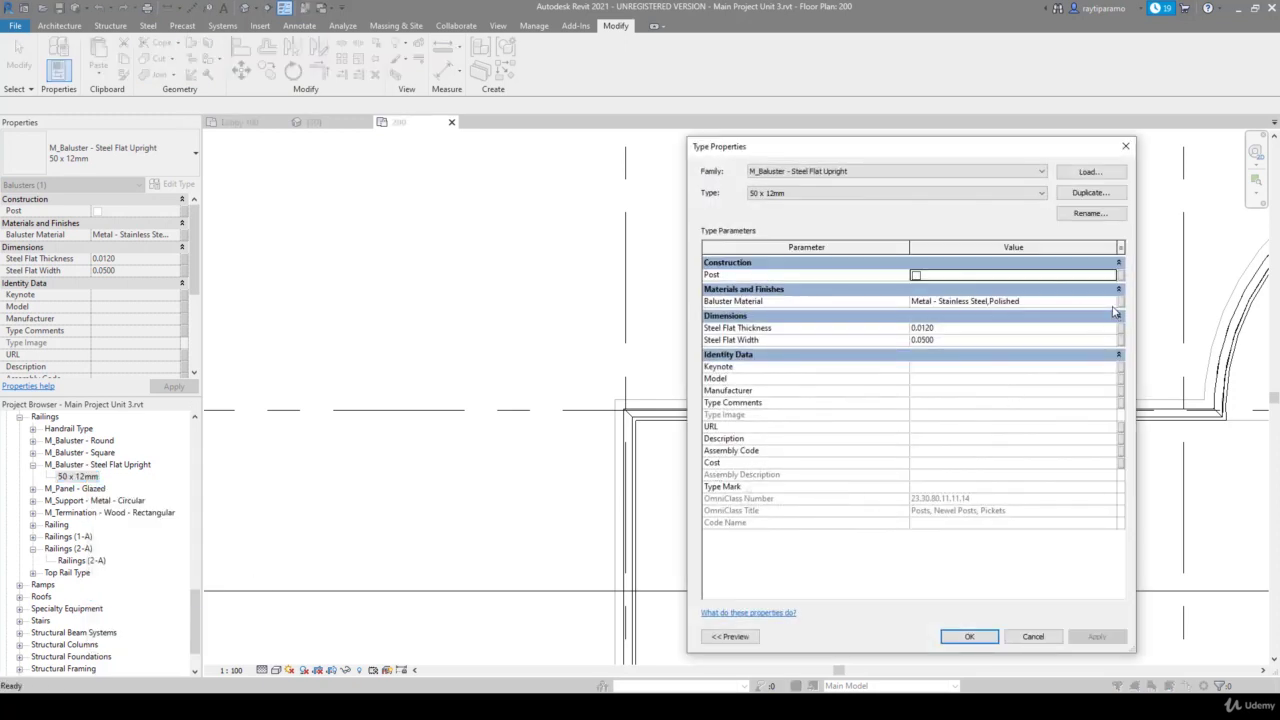
pyautogui.click(1113, 305)
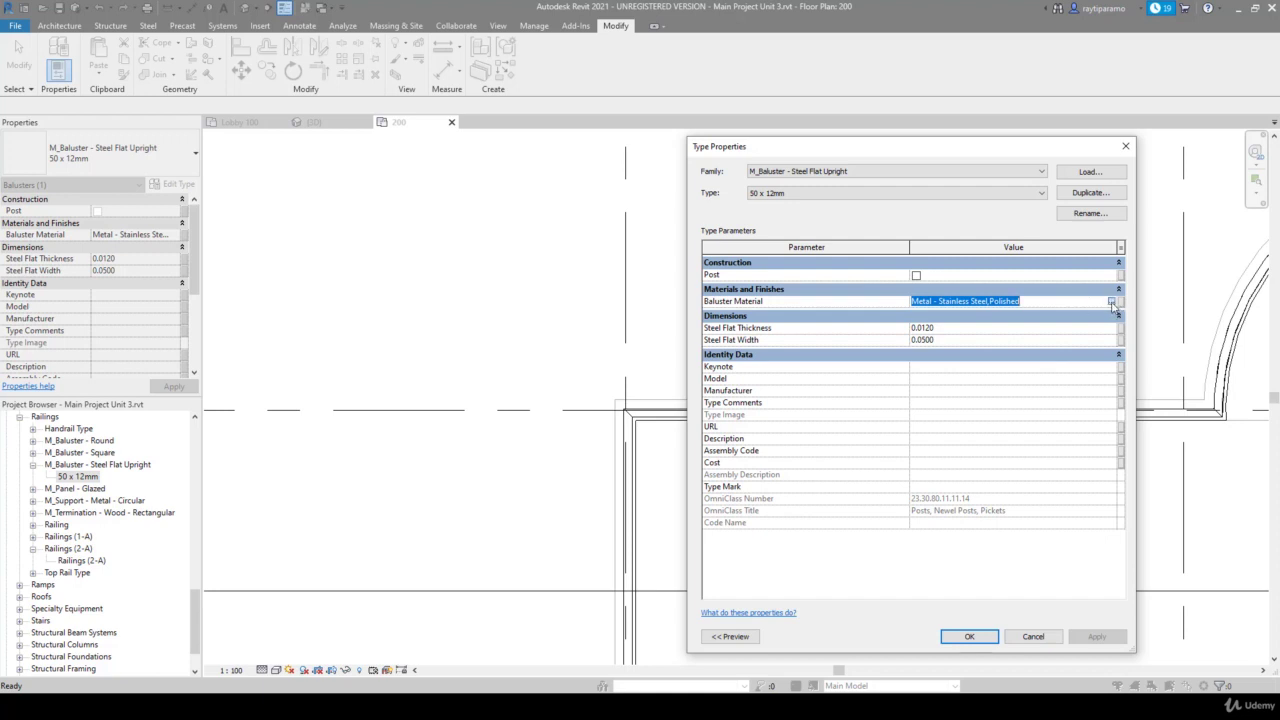
pyautogui.click(1111, 302)
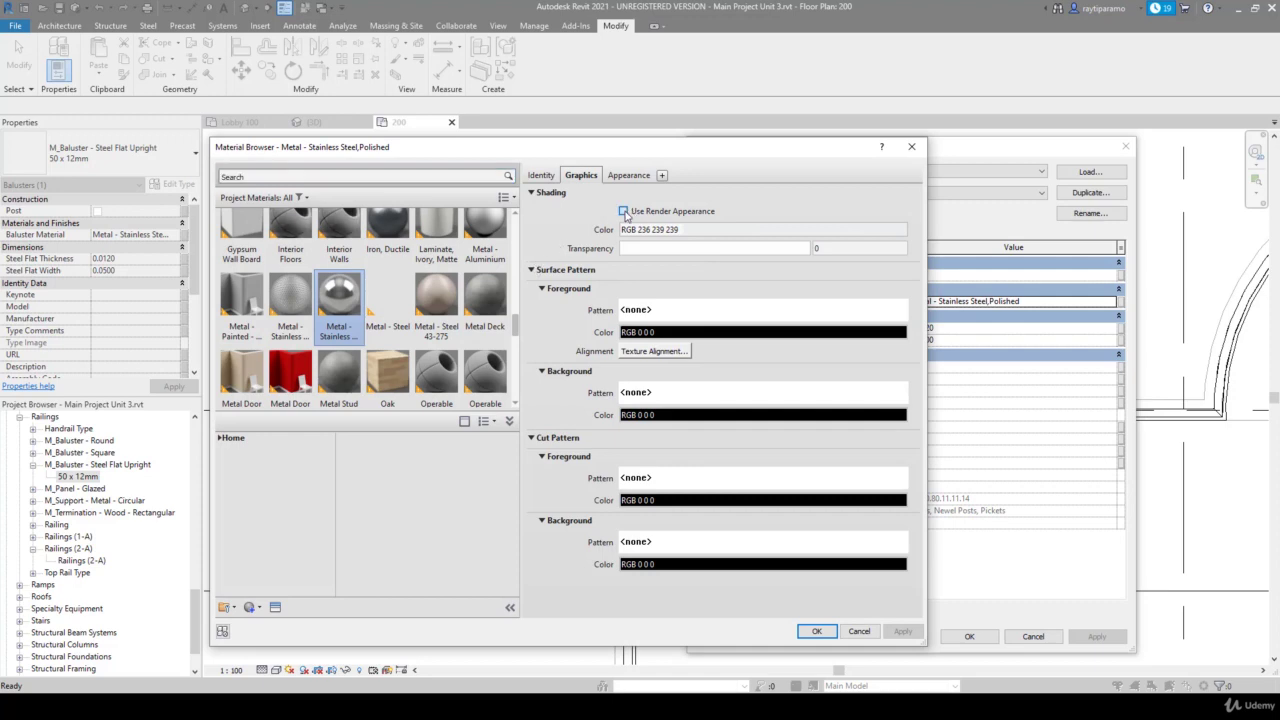
pyautogui.click(623, 212)
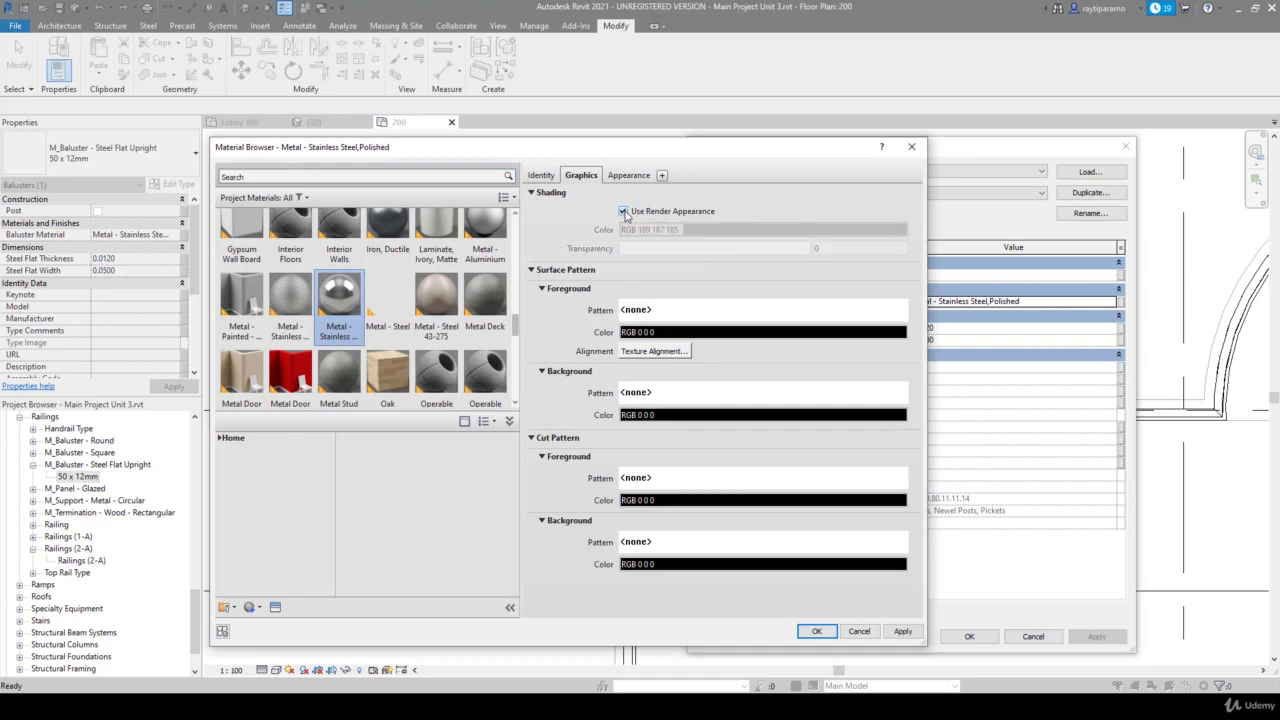
pyautogui.click(630, 175)
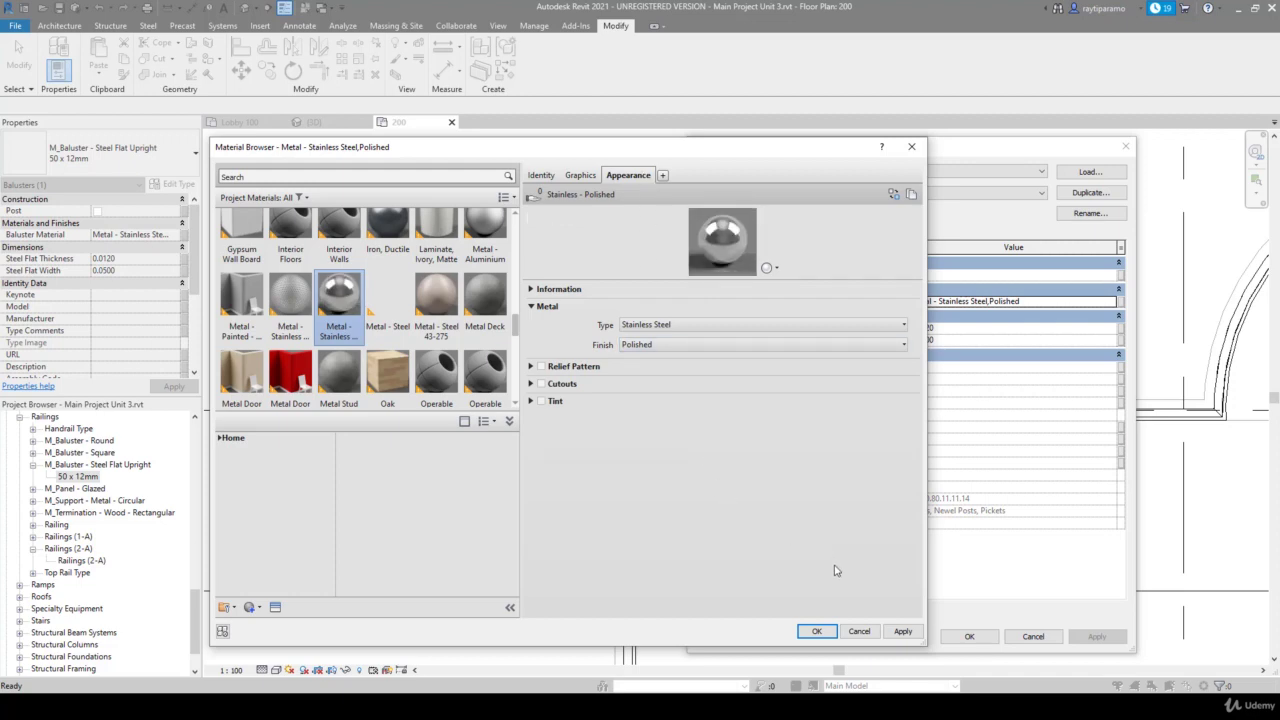
pyautogui.click(902, 631)
pyautogui.click(818, 632)
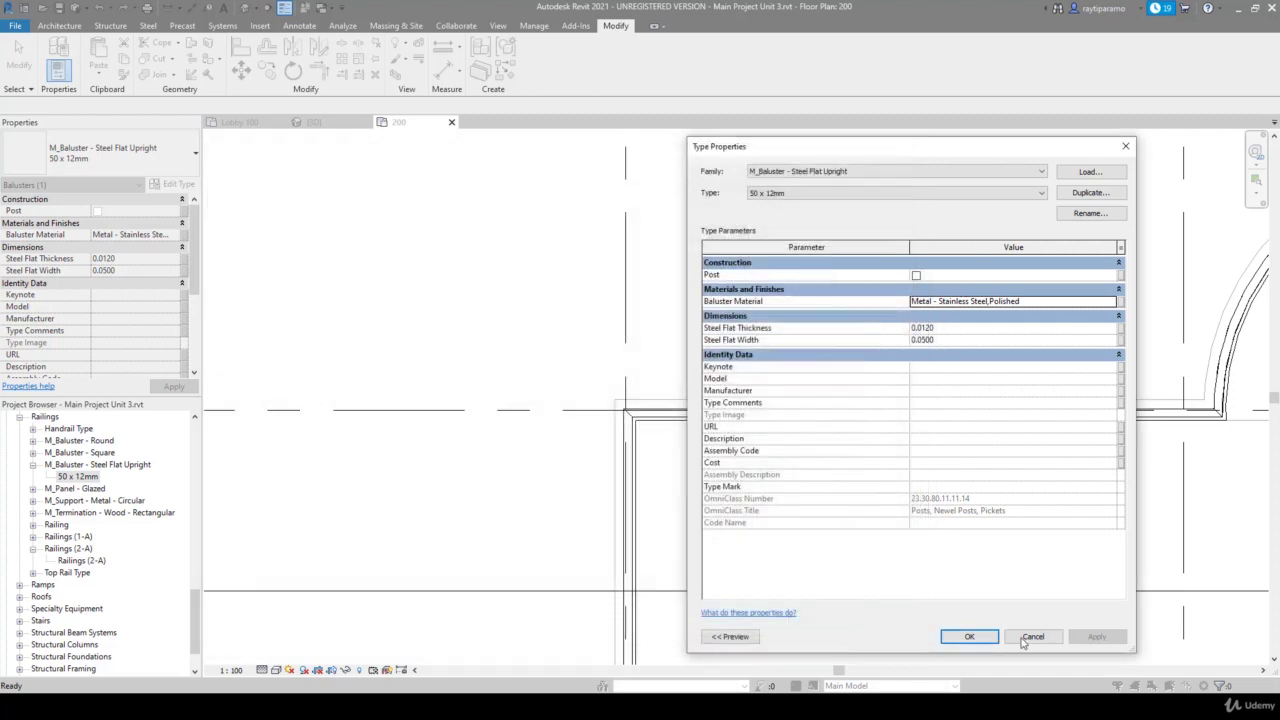
pyautogui.click(988, 638)
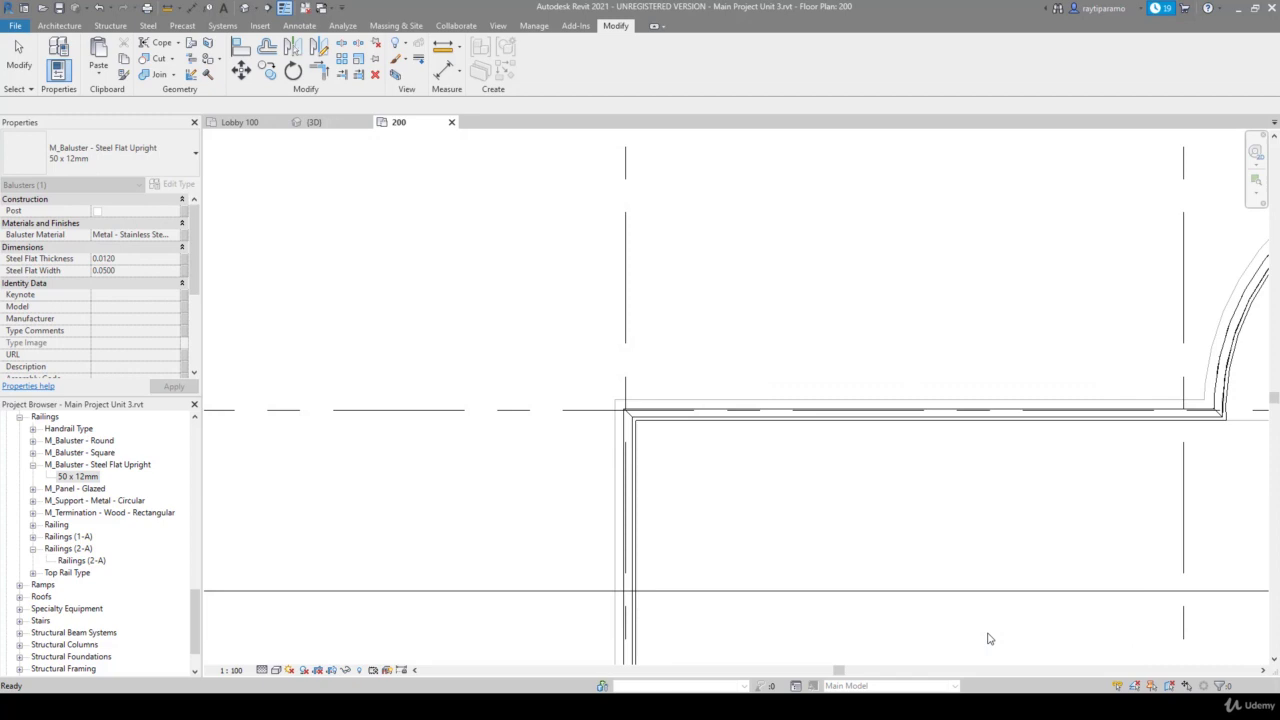
# Select the Glass Panel - Bottom Fill railing and open its rail structure settings
pyautogui.press('Escape')
pyautogui.click(729, 420)
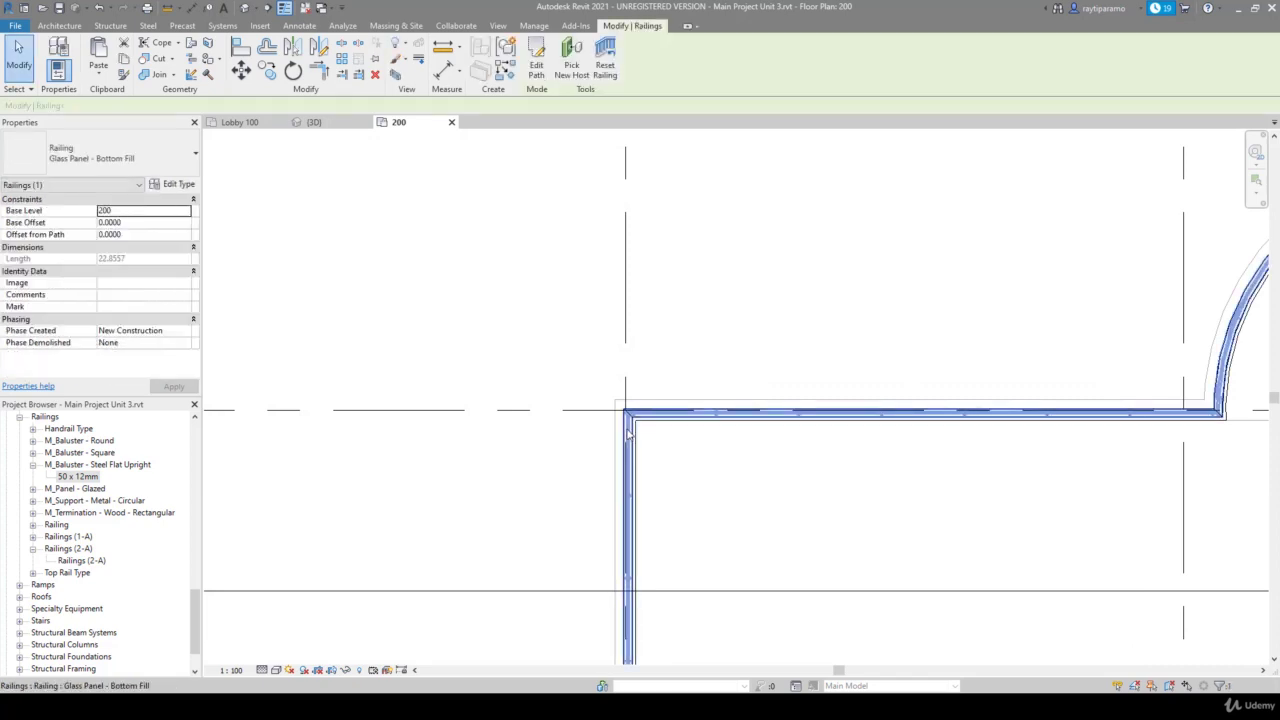
pyautogui.click(178, 184)
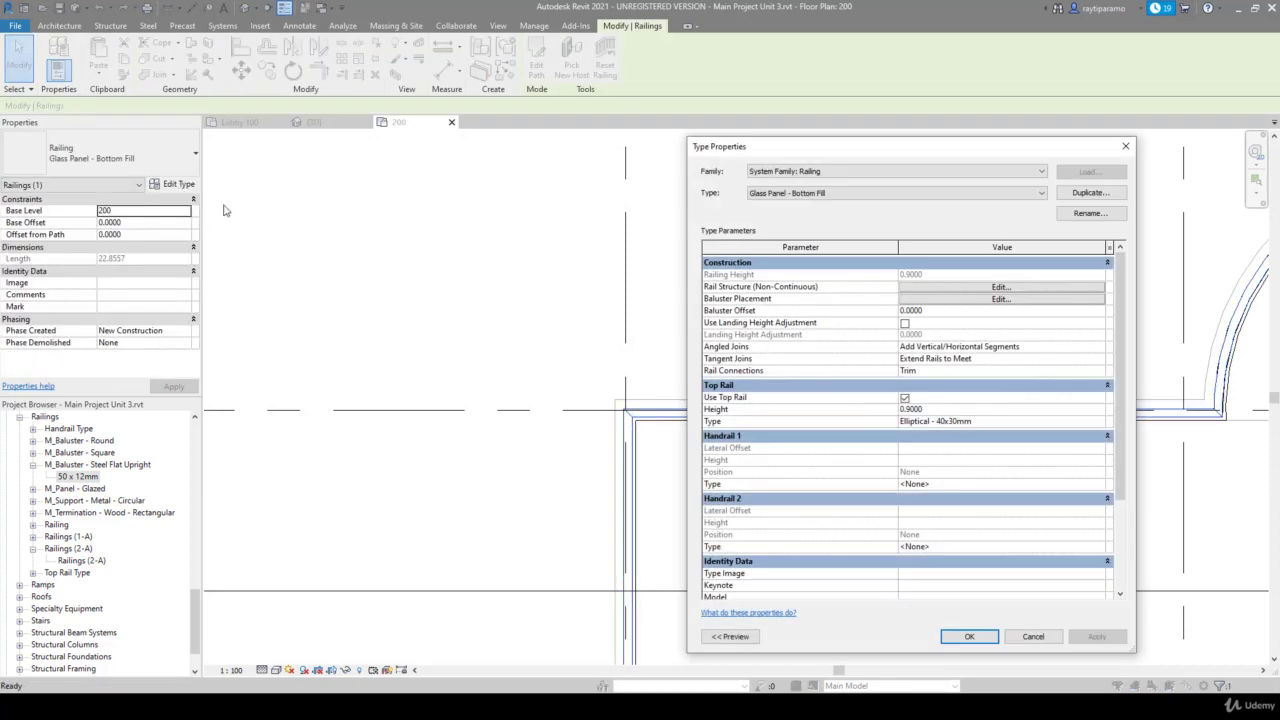
pyautogui.click(977, 289)
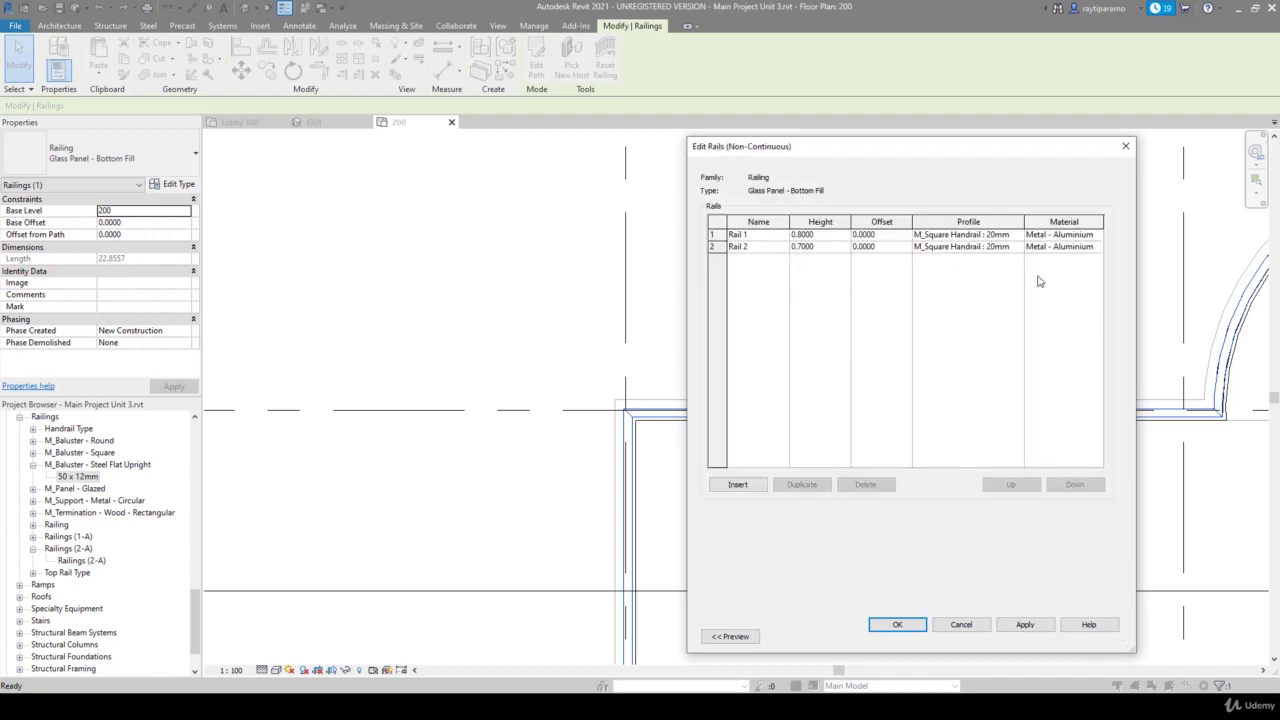
# Set the Rail 1 and Rail 2 materials to polished stainless steel
pyautogui.click(1099, 236)
pyautogui.click(1099, 235)
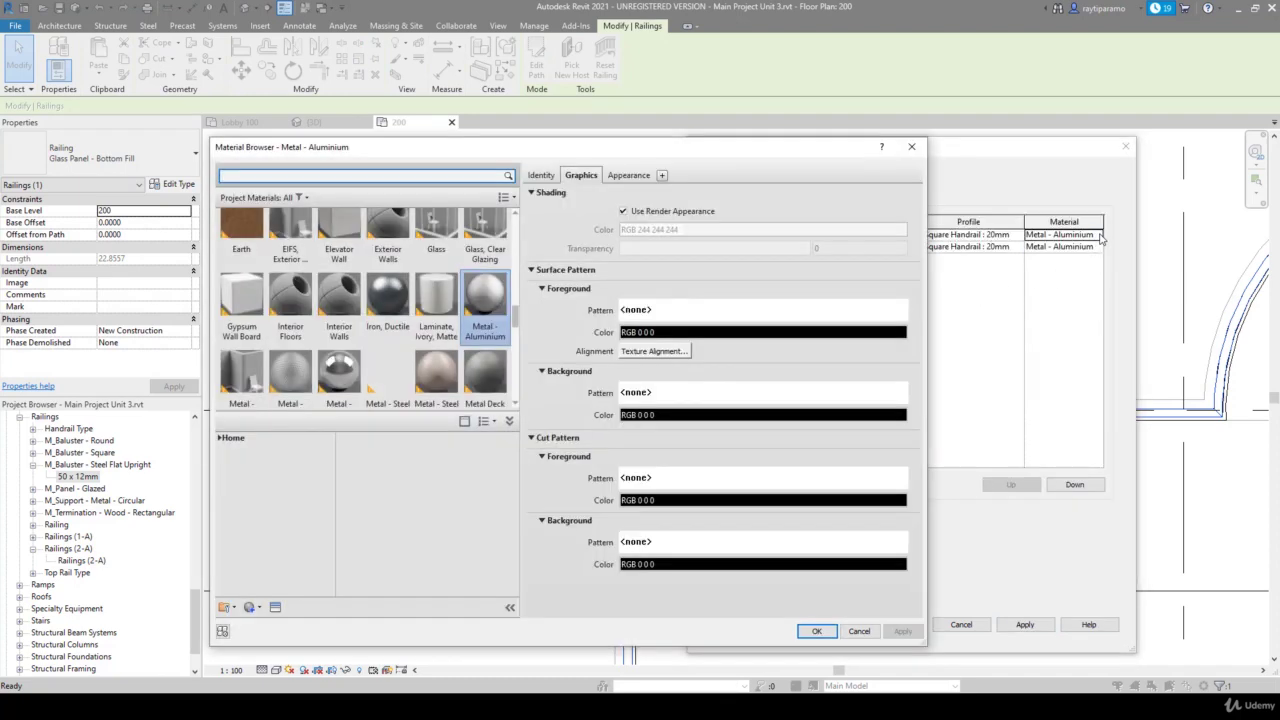
pyautogui.scroll(-1, 358, 370)
pyautogui.click(339, 370)
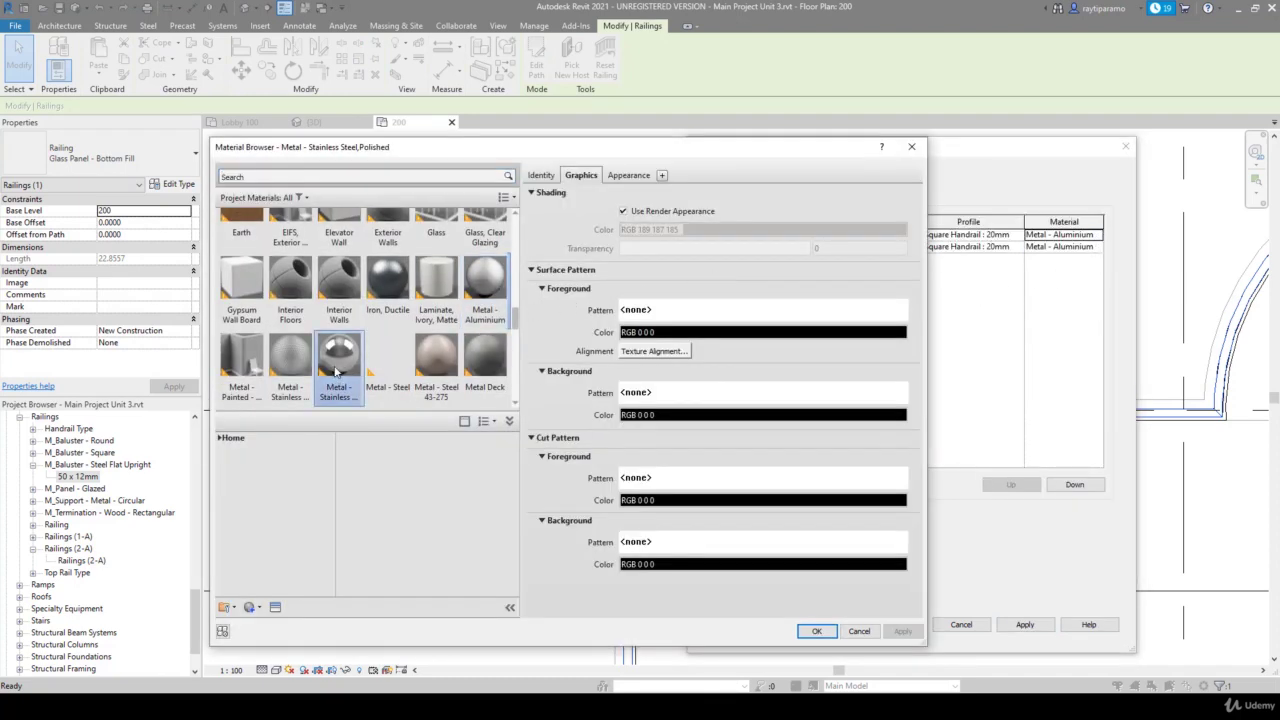
pyautogui.click(817, 632)
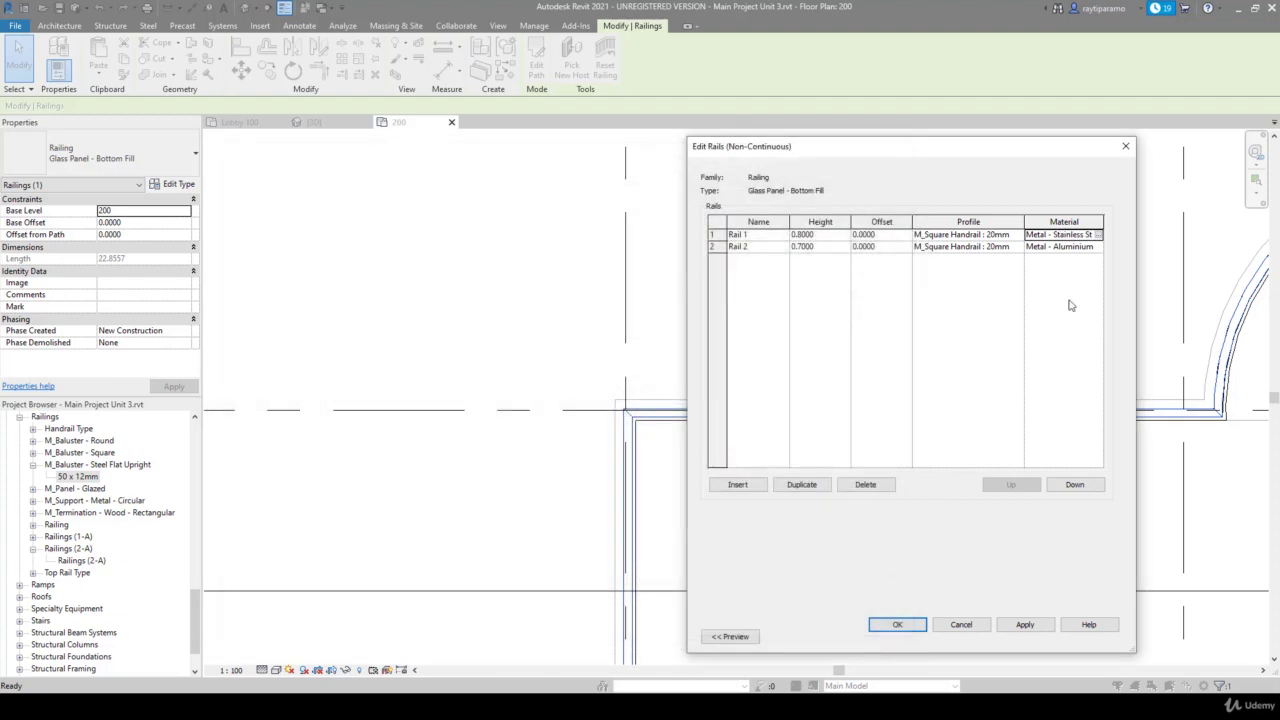
pyautogui.click(1099, 247)
pyautogui.click(1099, 247)
pyautogui.scroll(-1, 420, 370)
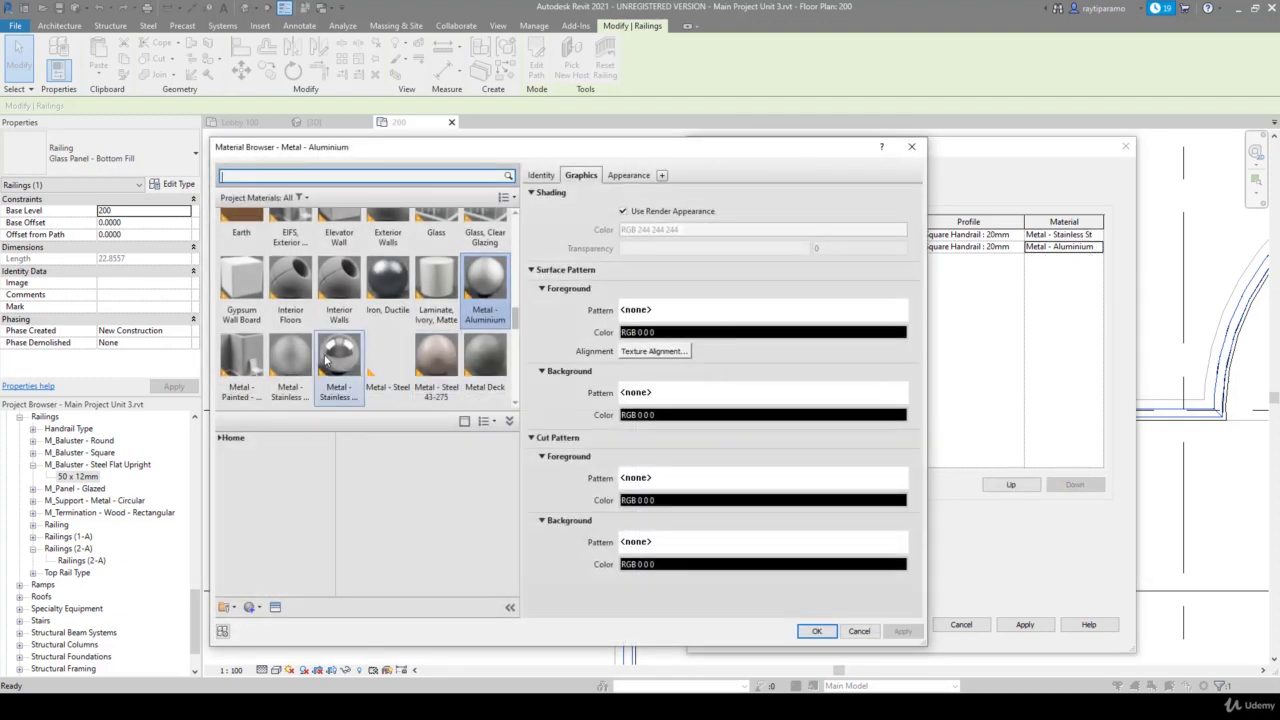
pyautogui.click(332, 360)
pyautogui.click(816, 631)
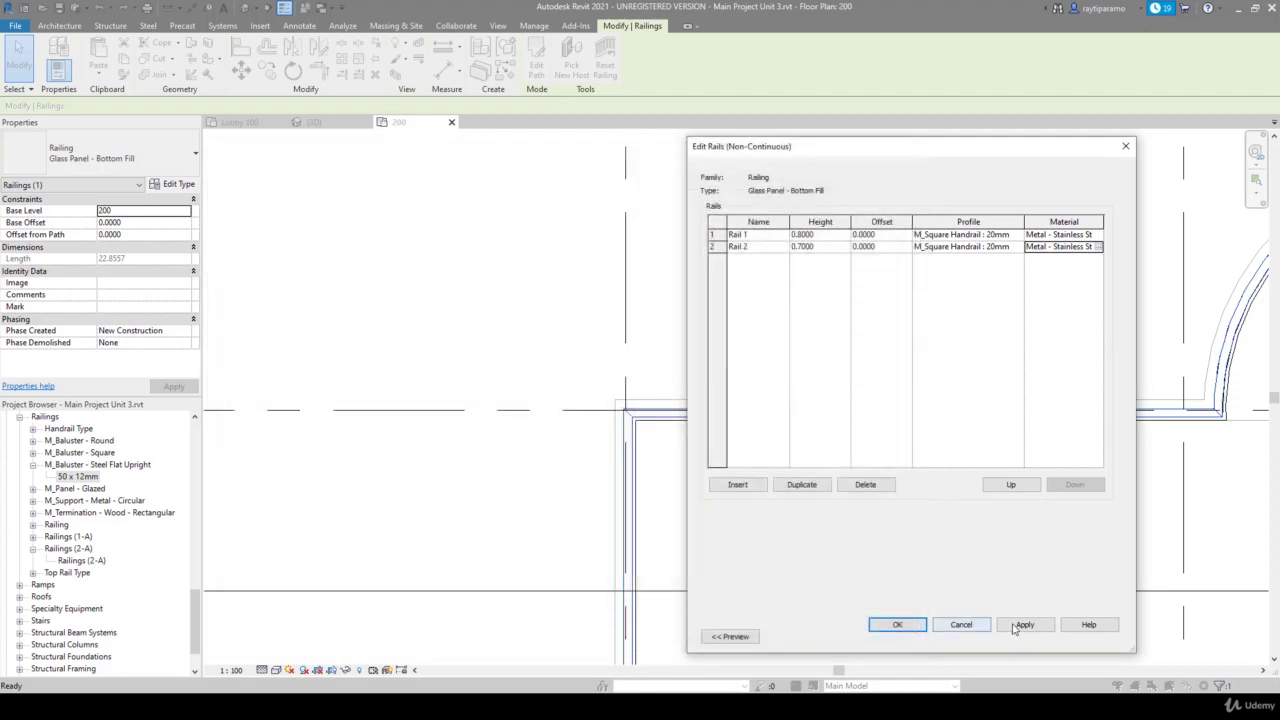
pyautogui.click(1022, 625)
pyautogui.click(897, 624)
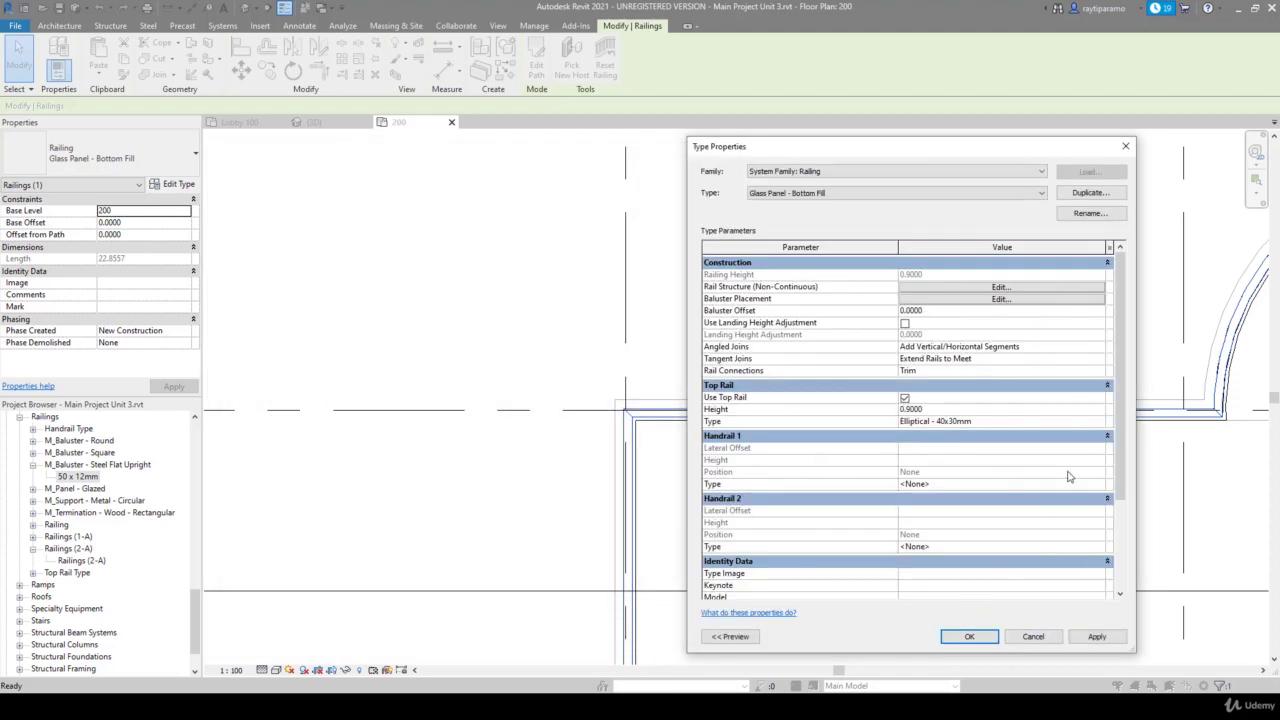
# Make the Elliptical - 40x30mm top rail material polished stainless steel and close the type properties
pyautogui.click(1095, 421)
pyautogui.click(1101, 421)
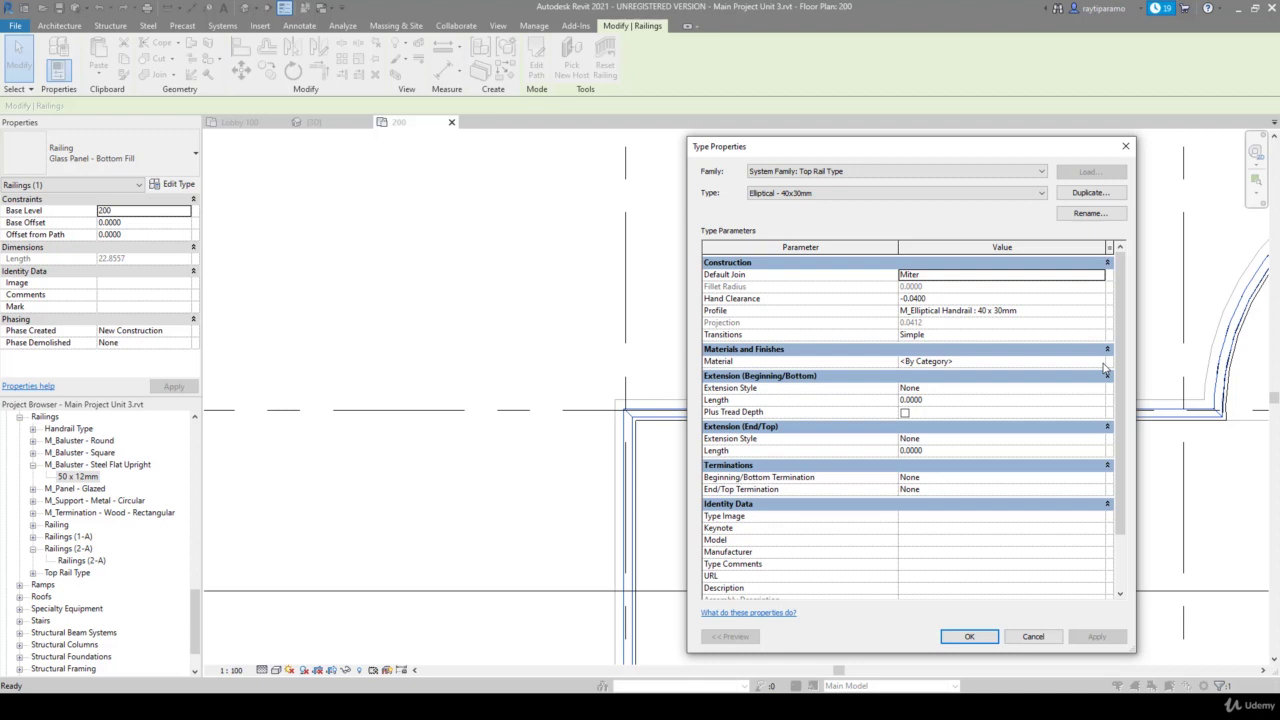
pyautogui.click(1105, 366)
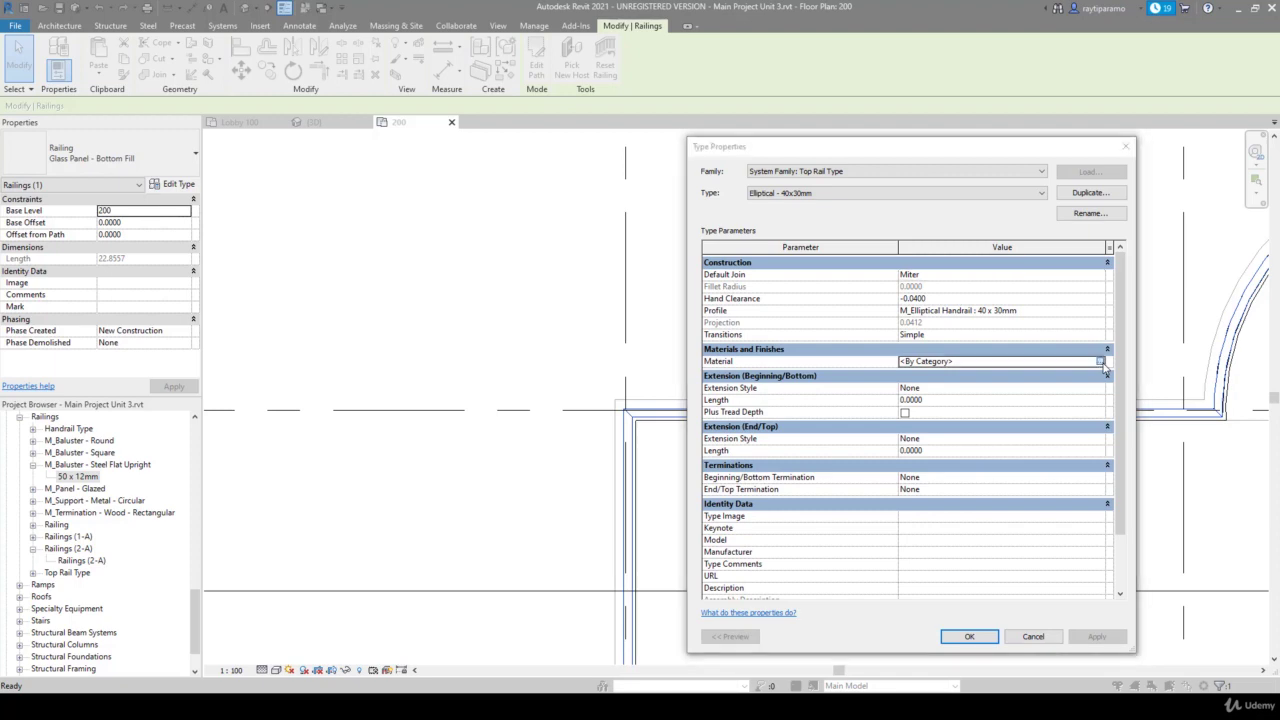
pyautogui.click(1105, 366)
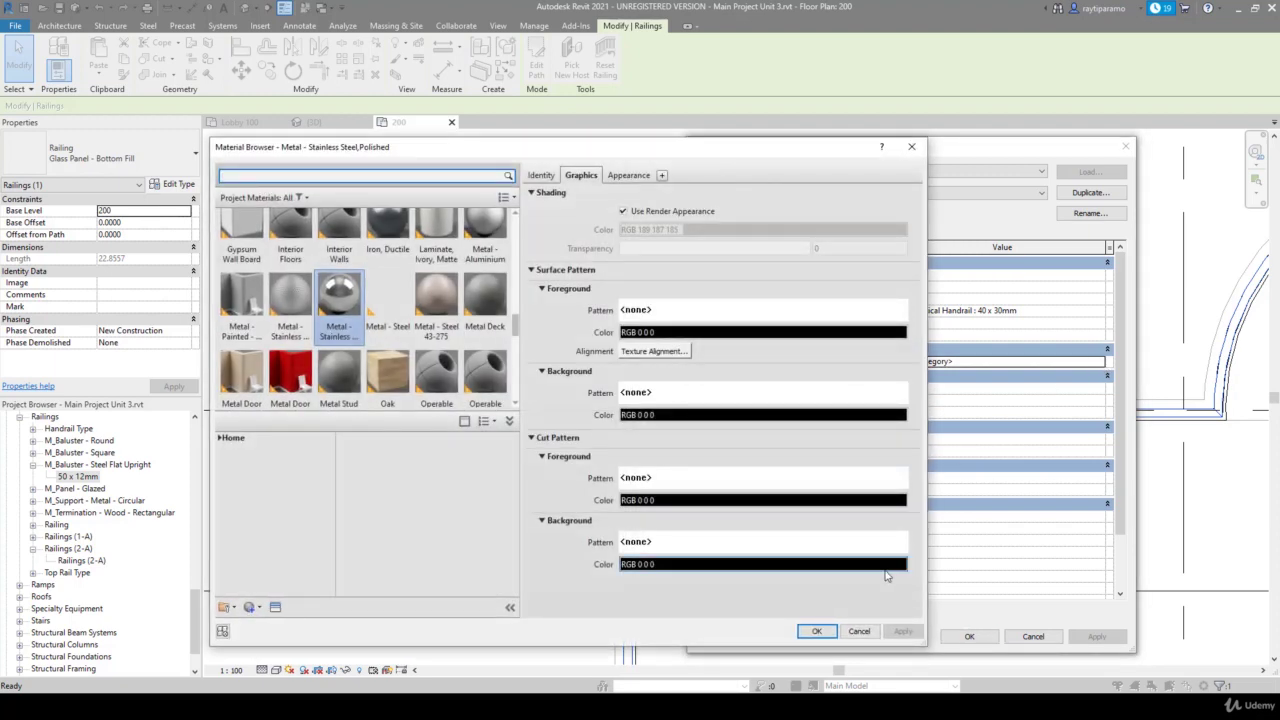
pyautogui.click(816, 631)
pyautogui.click(975, 638)
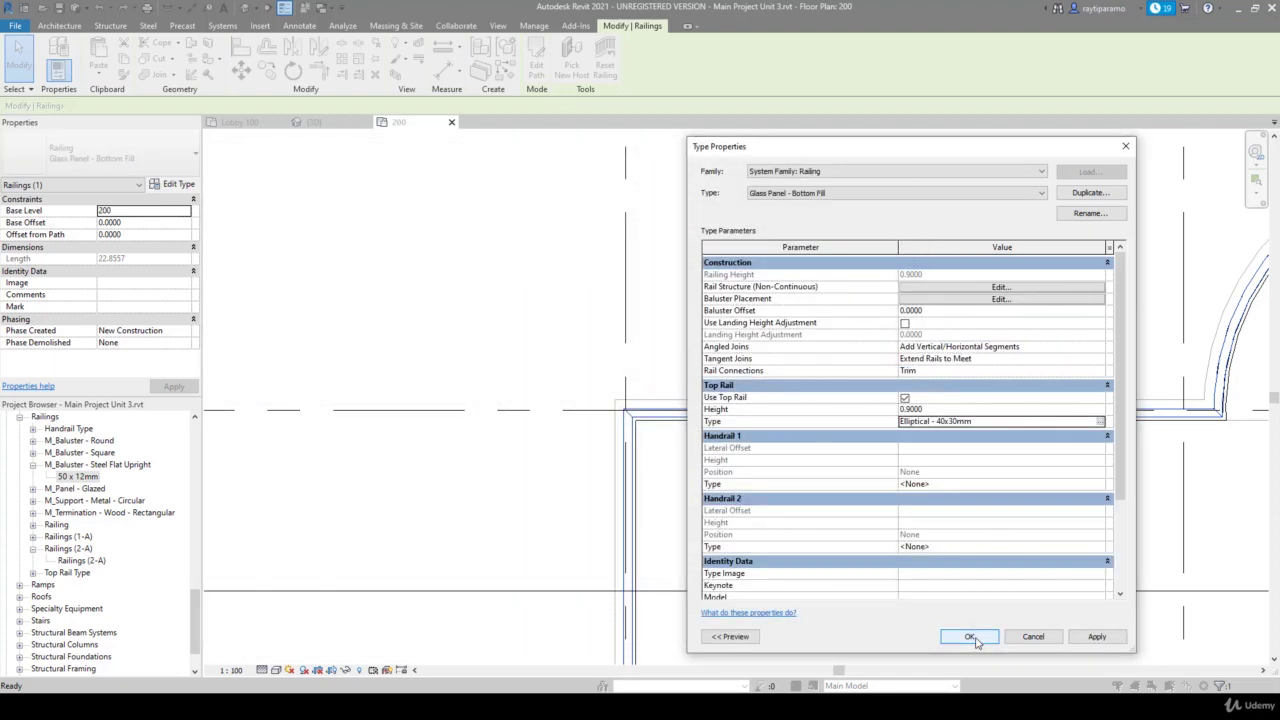
pyautogui.click(1097, 637)
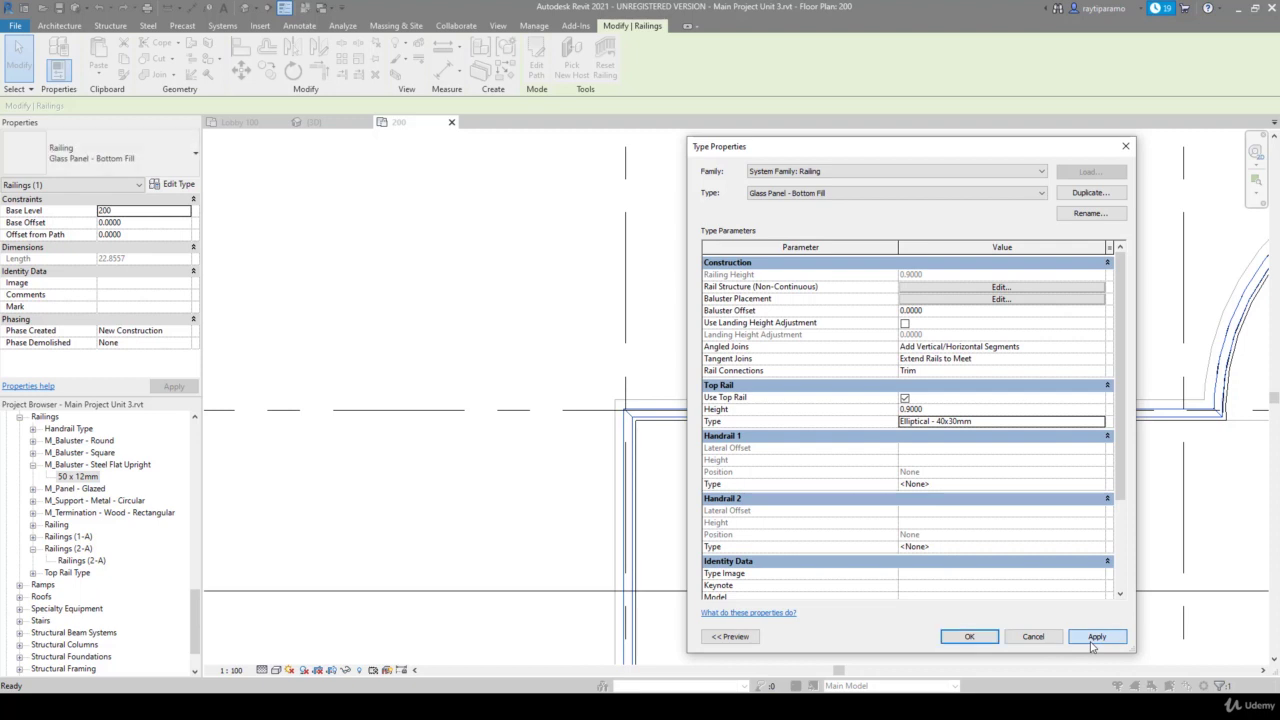
pyautogui.click(976, 638)
# Switch to the (3D) building view and zoom in on the stair railings
pyautogui.press('Escape')
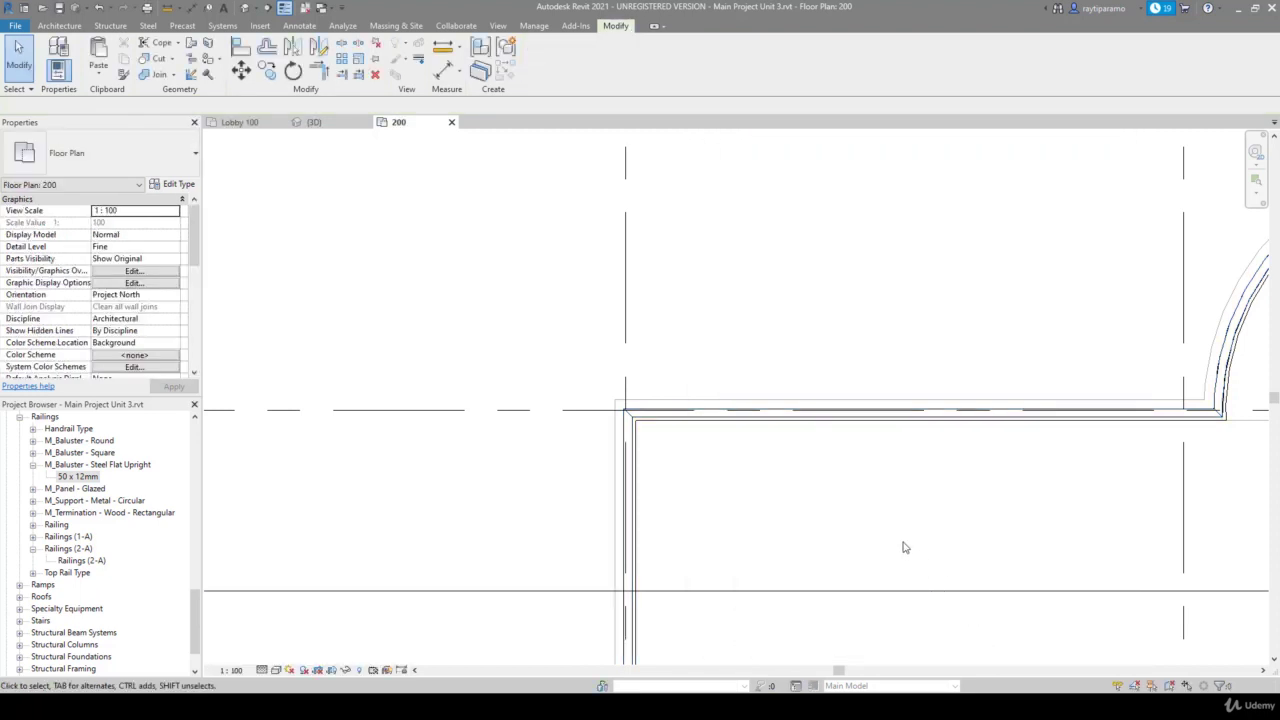
pyautogui.press('z')
pyautogui.press('f')
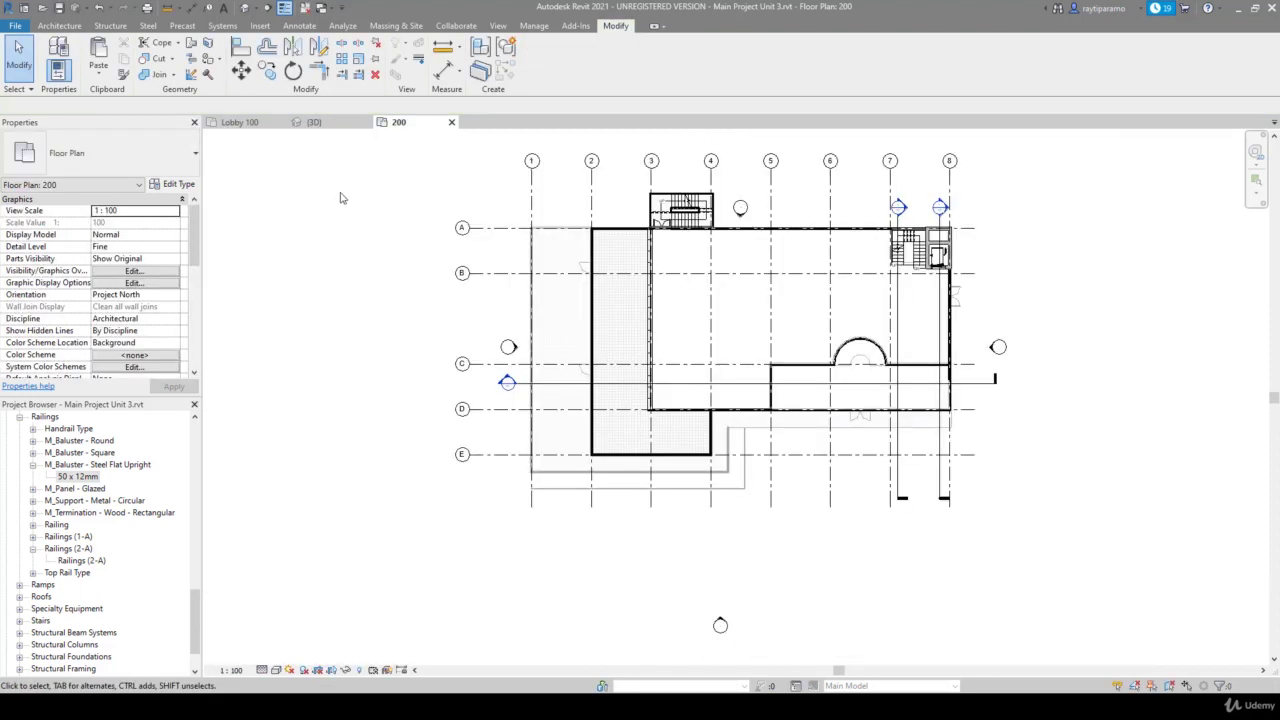
pyautogui.click(315, 122)
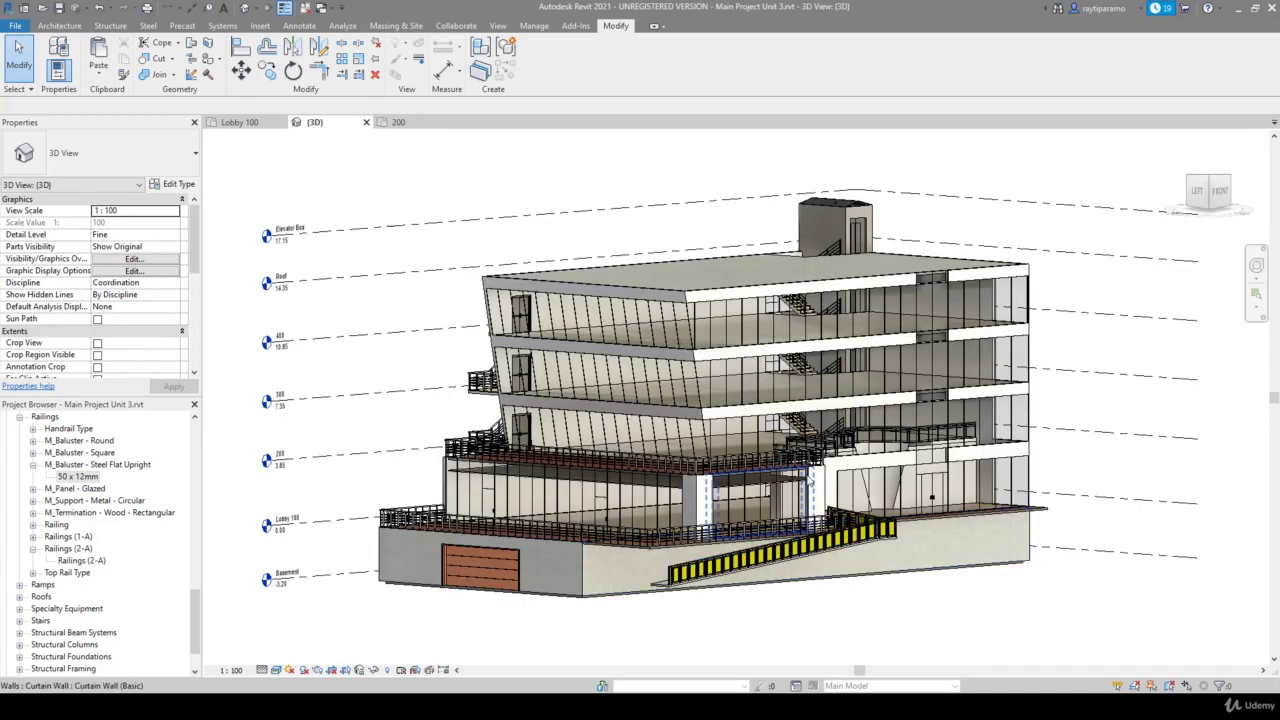
pyautogui.scroll(4, 880, 455)
pyautogui.scroll(3, 880, 455)
pyautogui.scroll(3, 879, 454)
pyautogui.scroll(2, 882, 400)
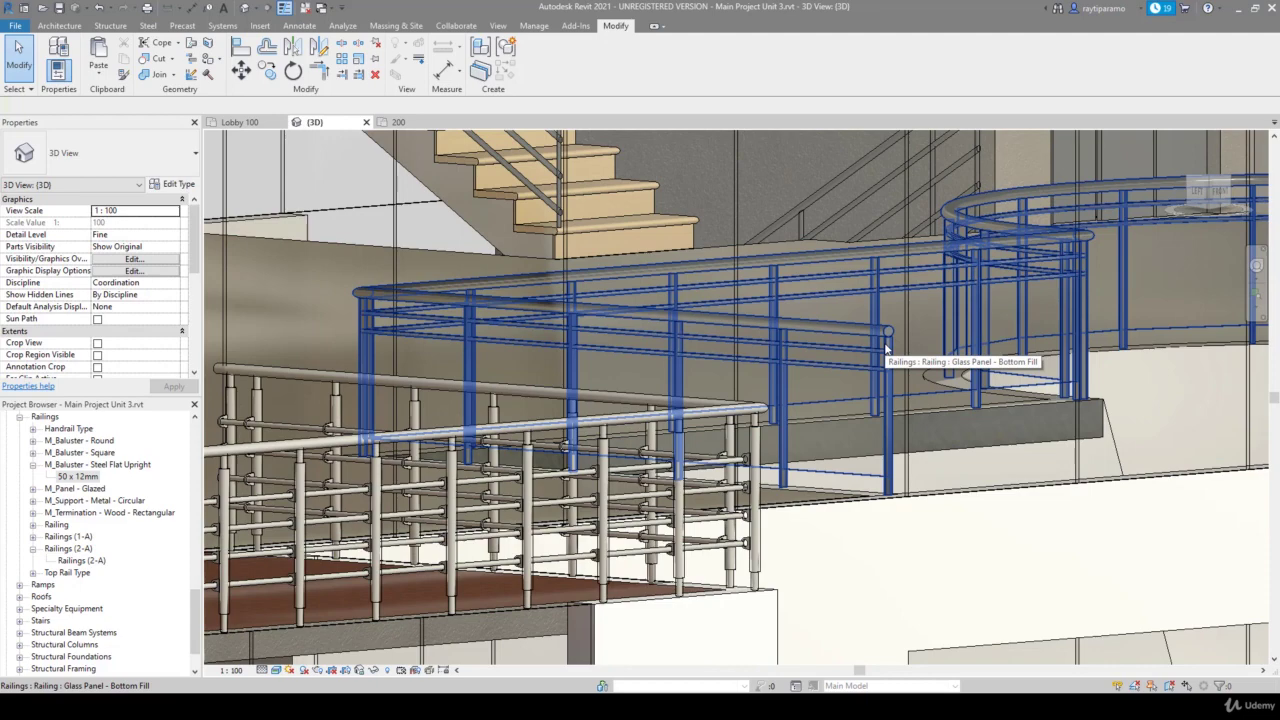
# Trial-delete the curtain wall and select the wall chain, then undo to restore all walls
pyautogui.click(895, 505)
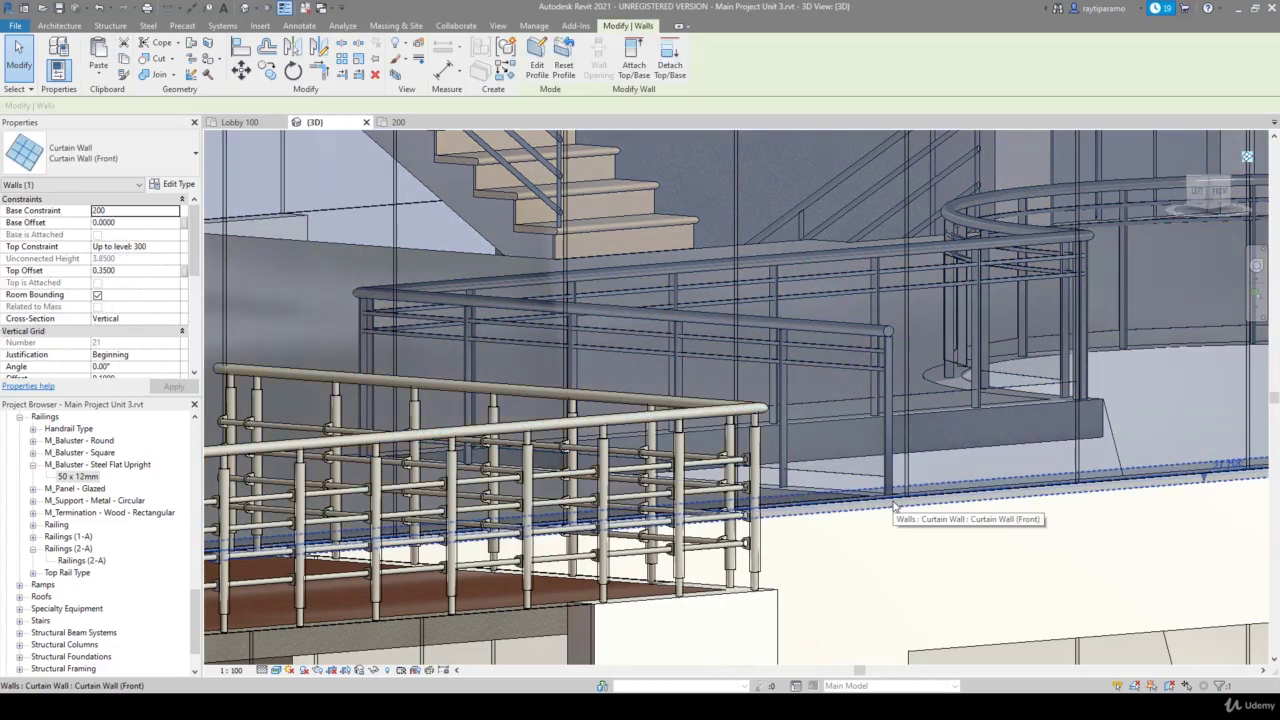
pyautogui.press('Delete')
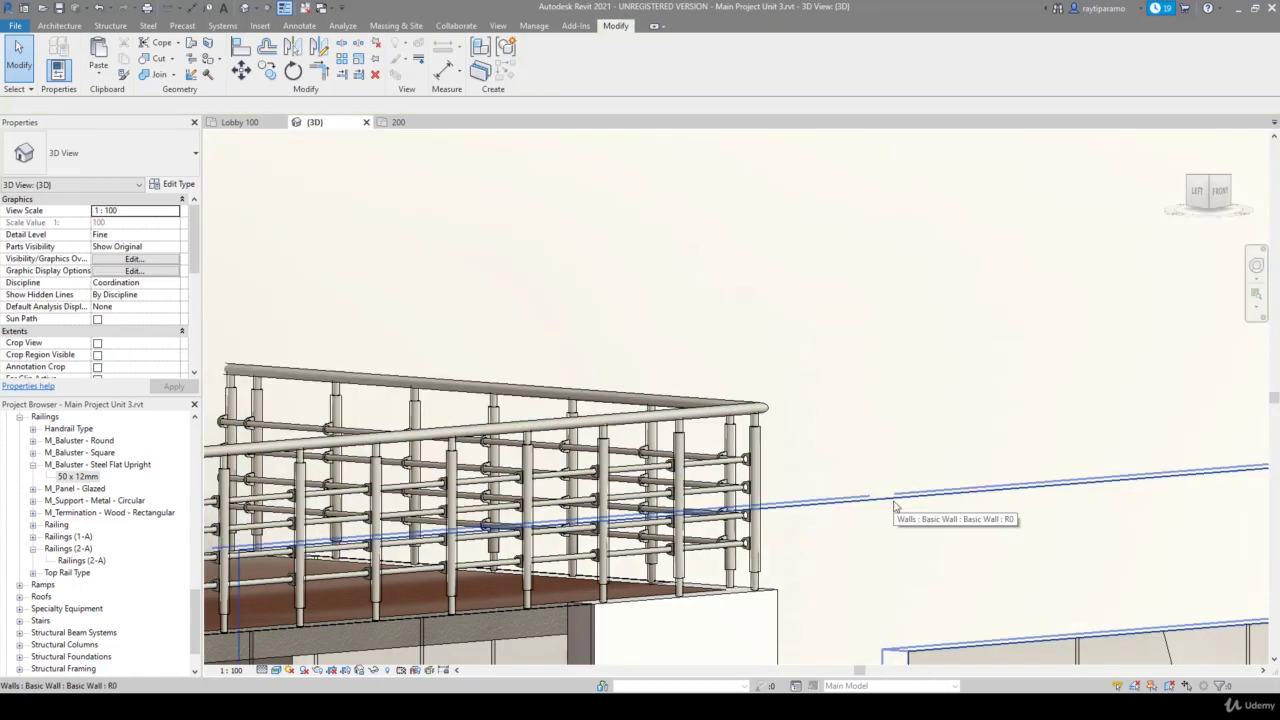
pyautogui.click(894, 504)
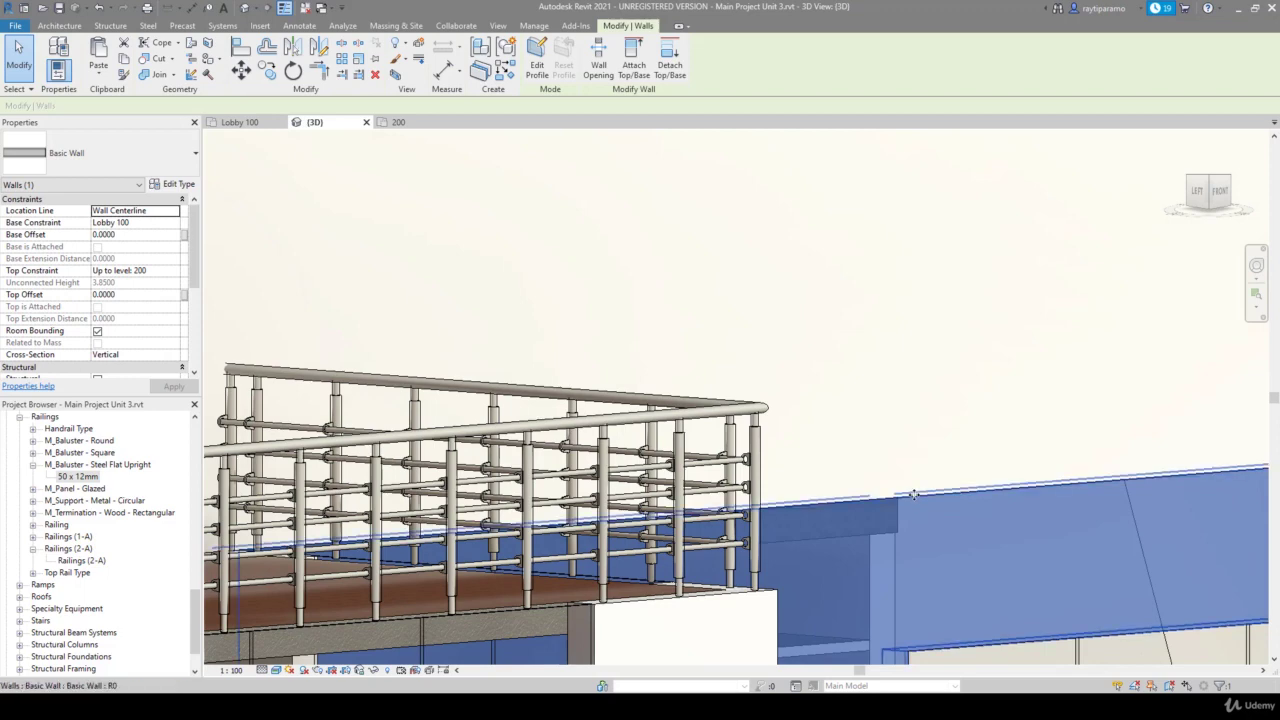
pyautogui.press('Tab')
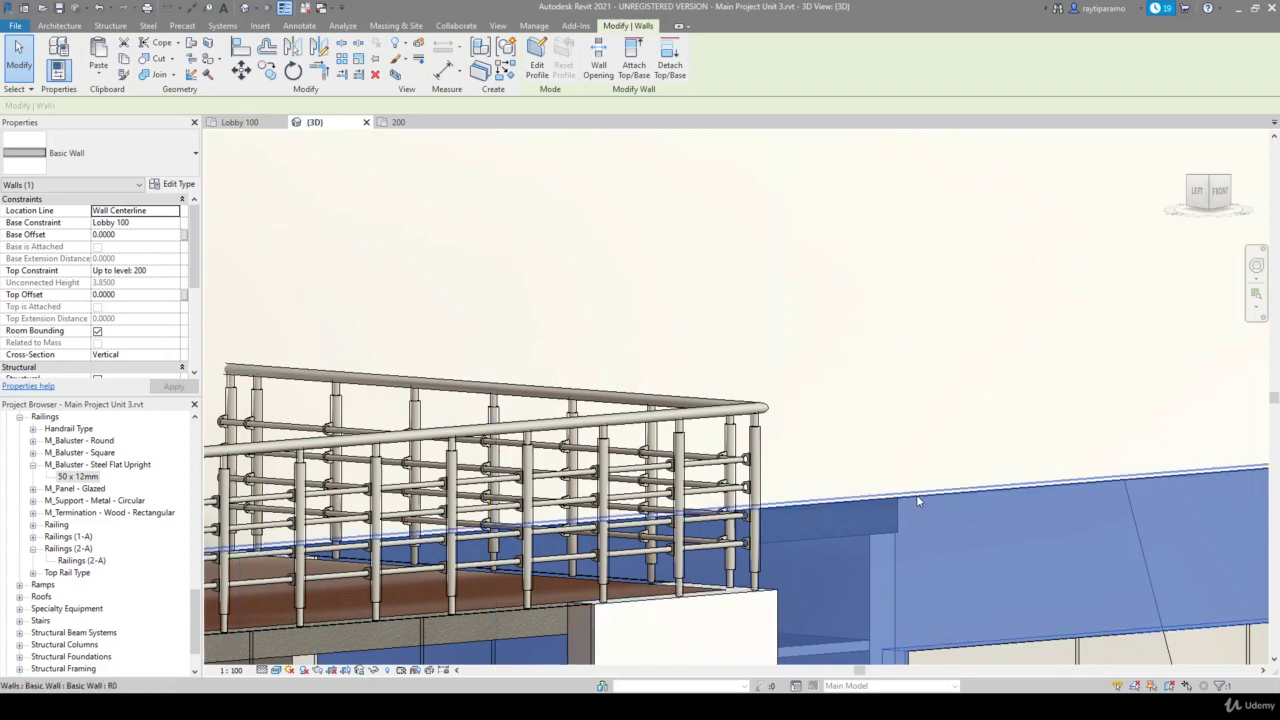
pyautogui.click(918, 500)
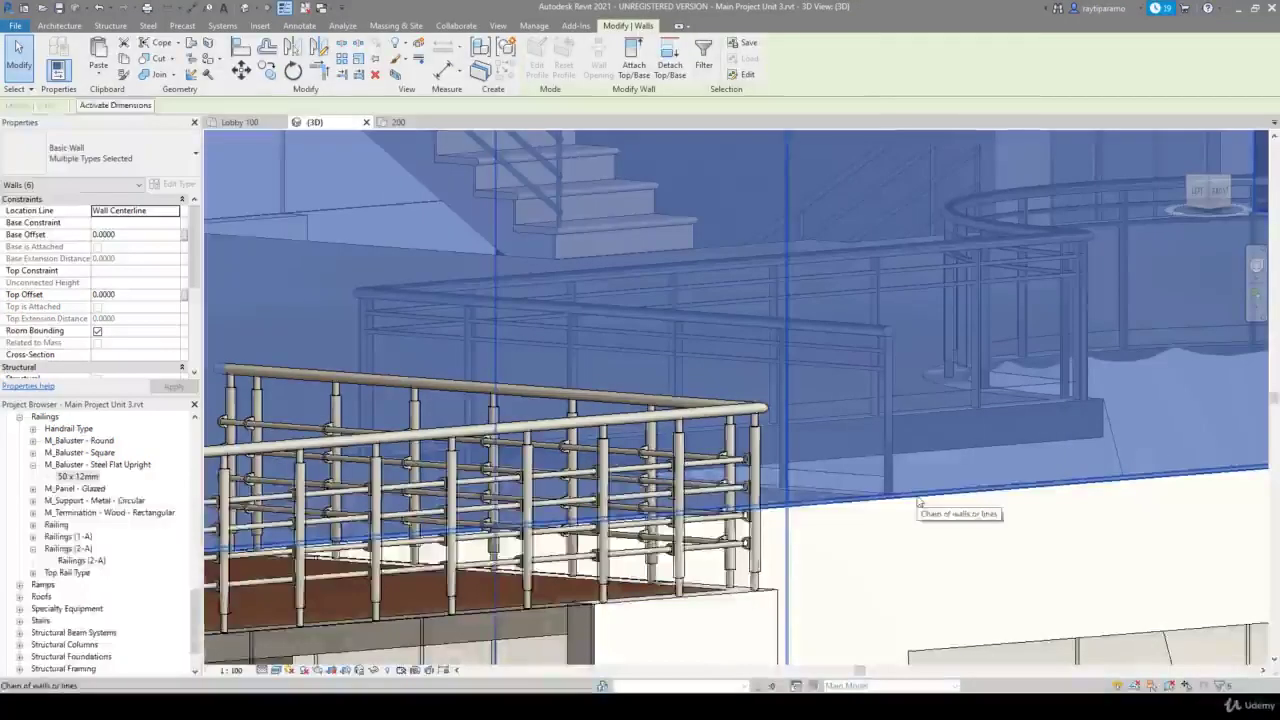
pyautogui.press('Escape')
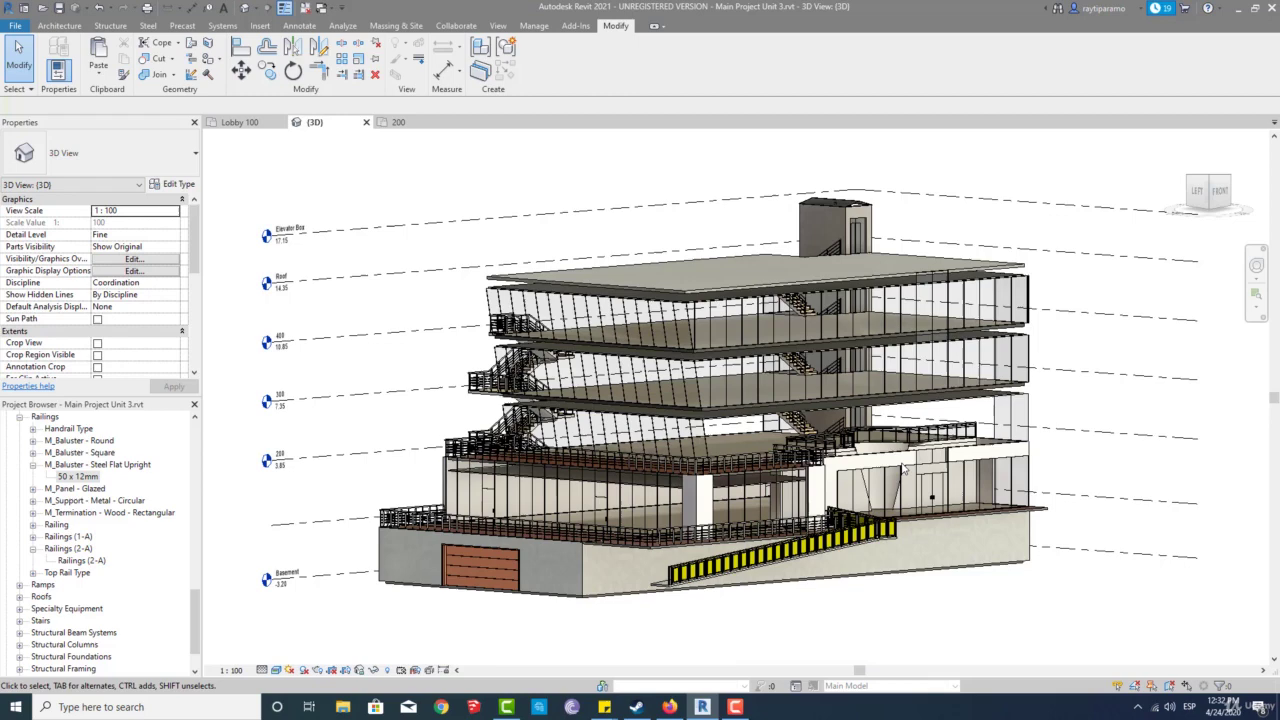
pyautogui.hotkey('ctrl', 'z')
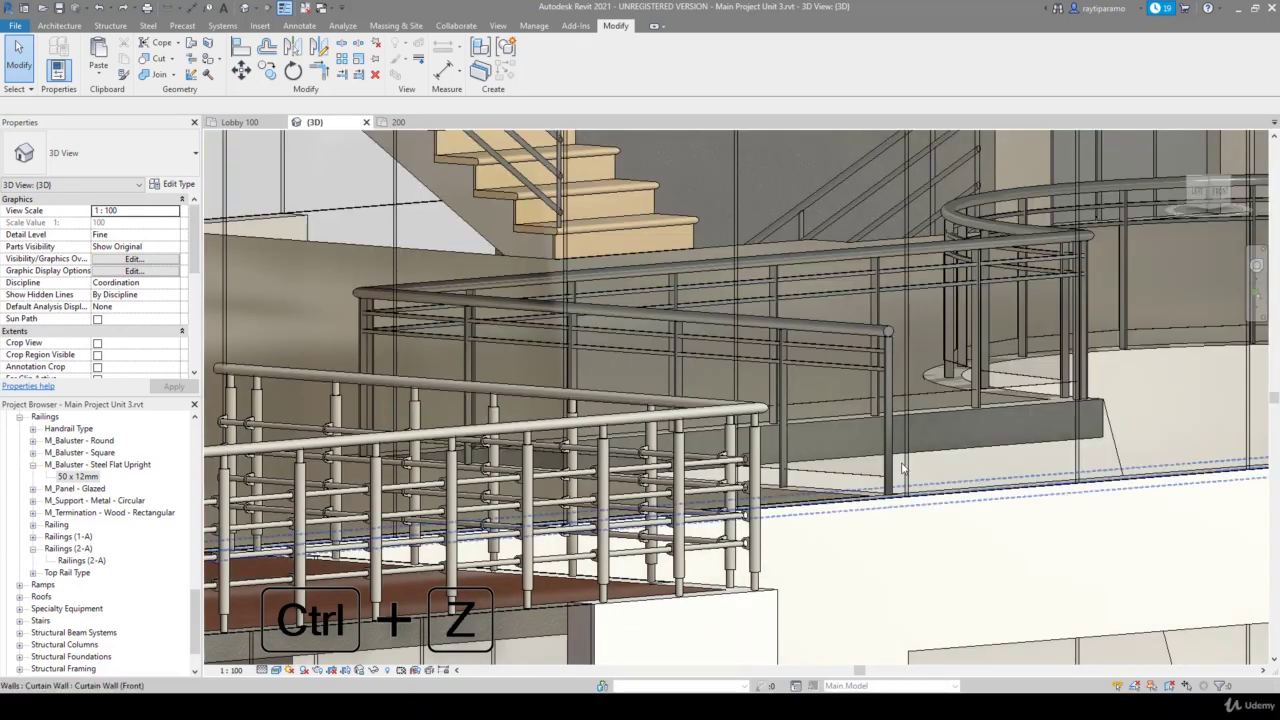
pyautogui.hotkey('ctrl', 'z')
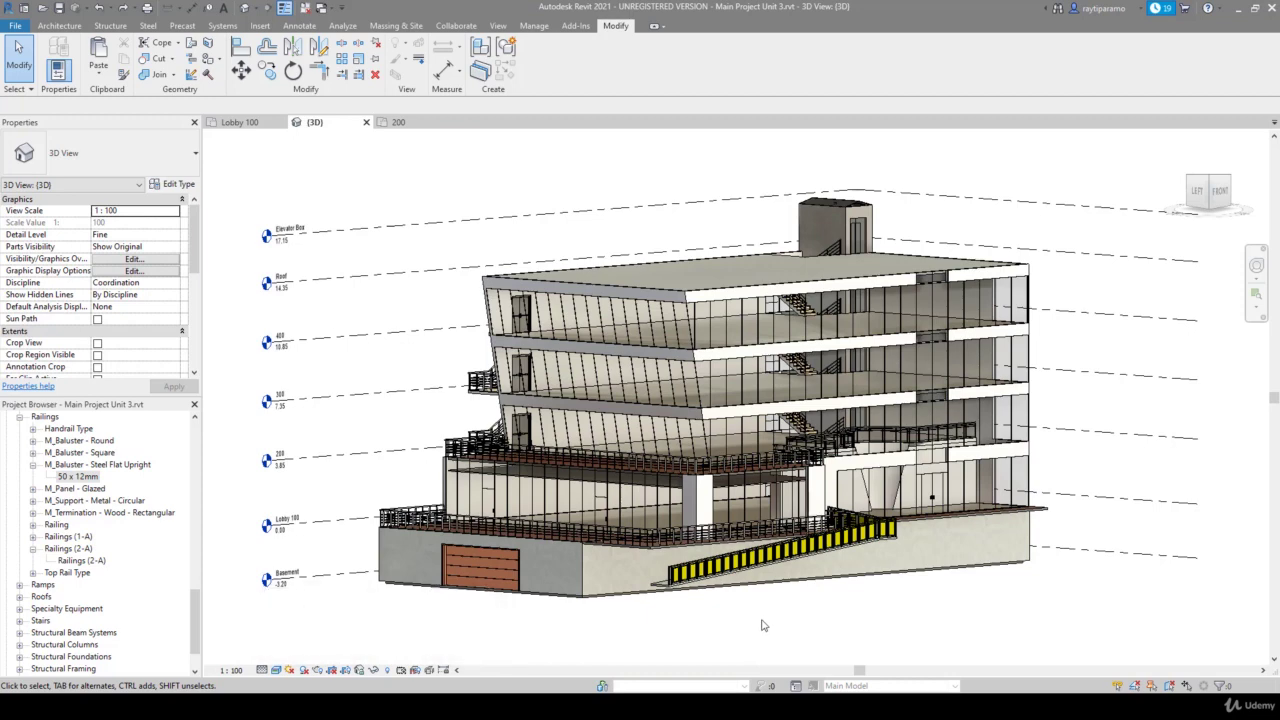
# Collapse the baluster and Railings (2-A) browser entries, close the 200 plan, and show Lobby 100
pyautogui.click(34, 466)
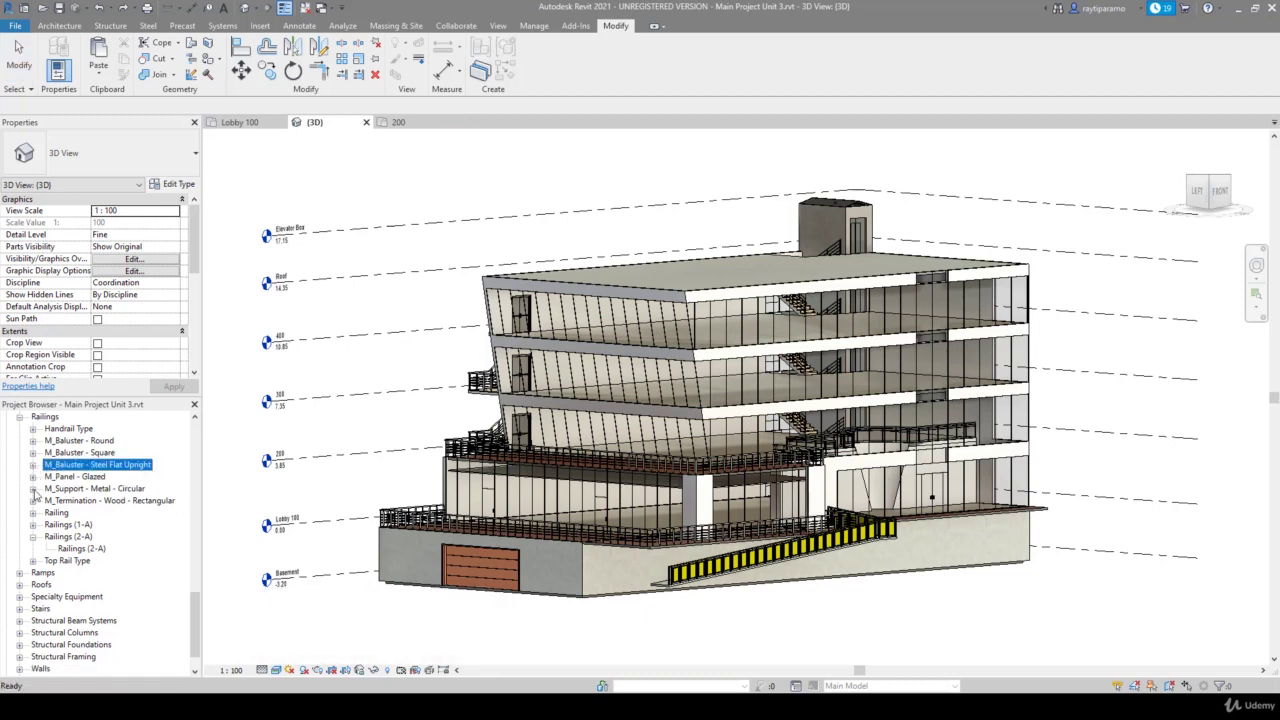
pyautogui.click(33, 537)
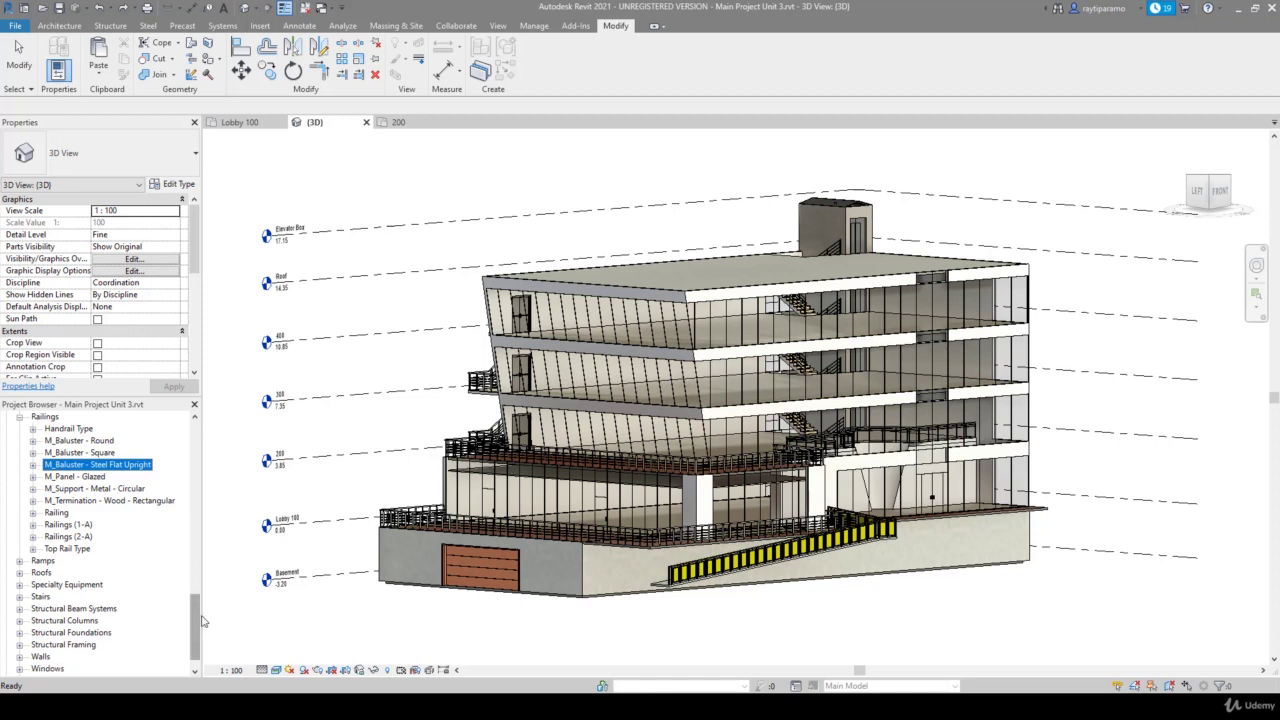
pyautogui.moveTo(195, 596); pyautogui.dragTo(197, 432)
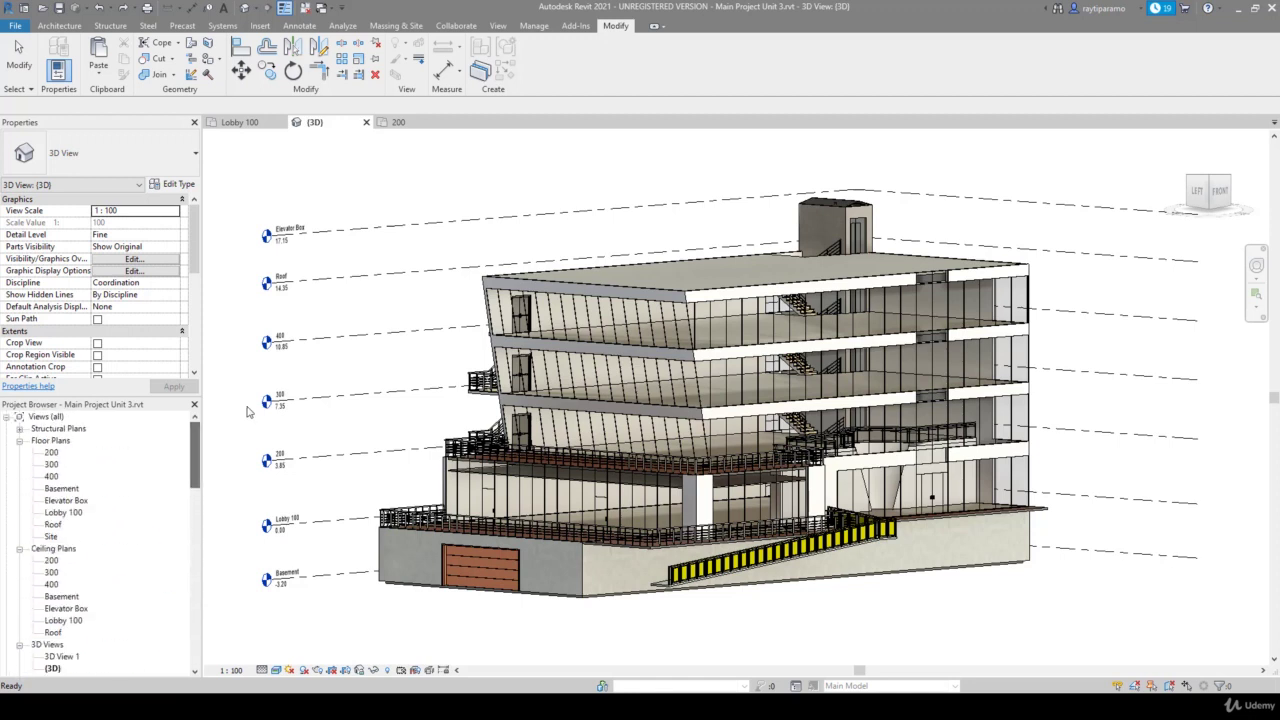
pyautogui.click(452, 122)
pyautogui.click(240, 122)
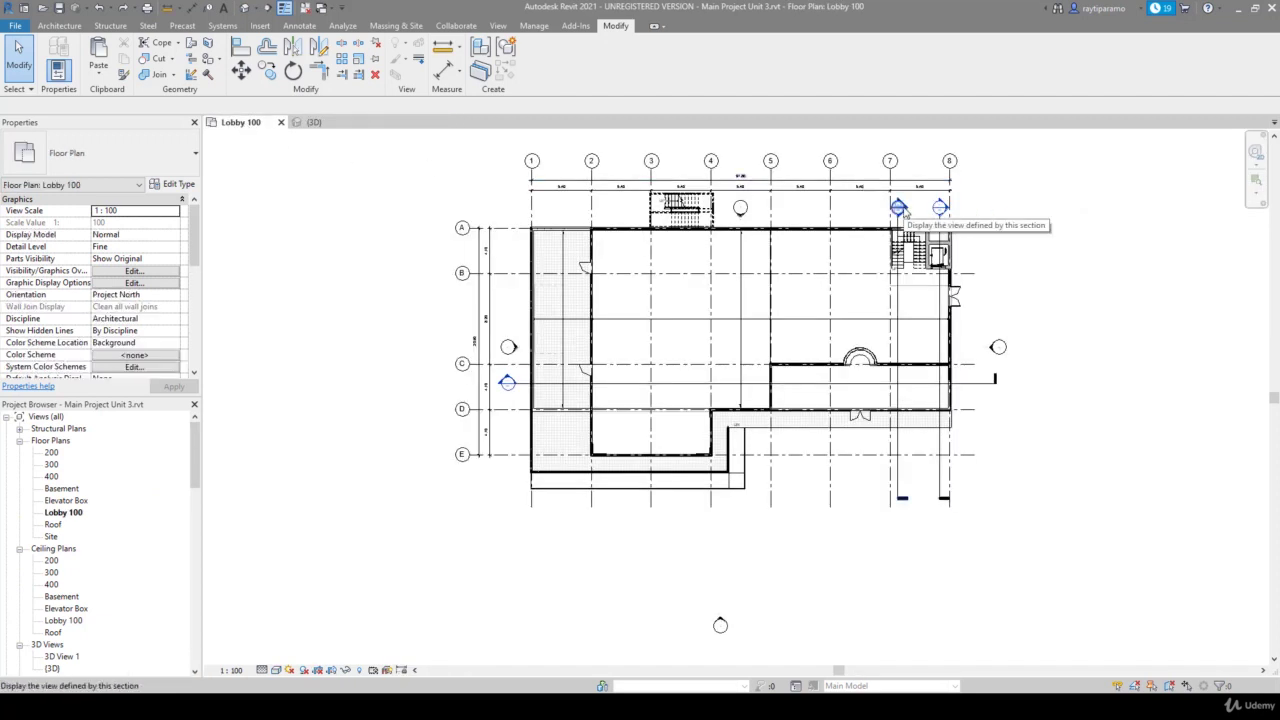
# Open the grid 8 section and edit the selected electric lift family
pyautogui.doubleClick(942, 208)
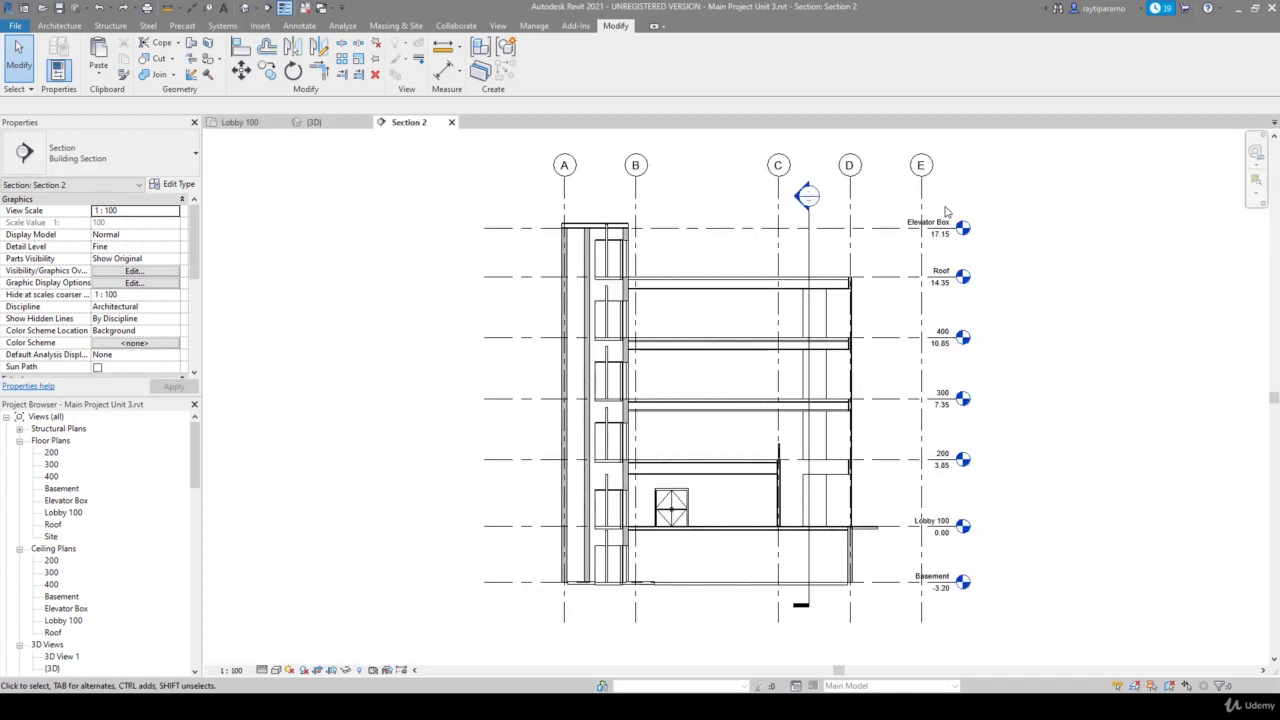
pyautogui.click(610, 383)
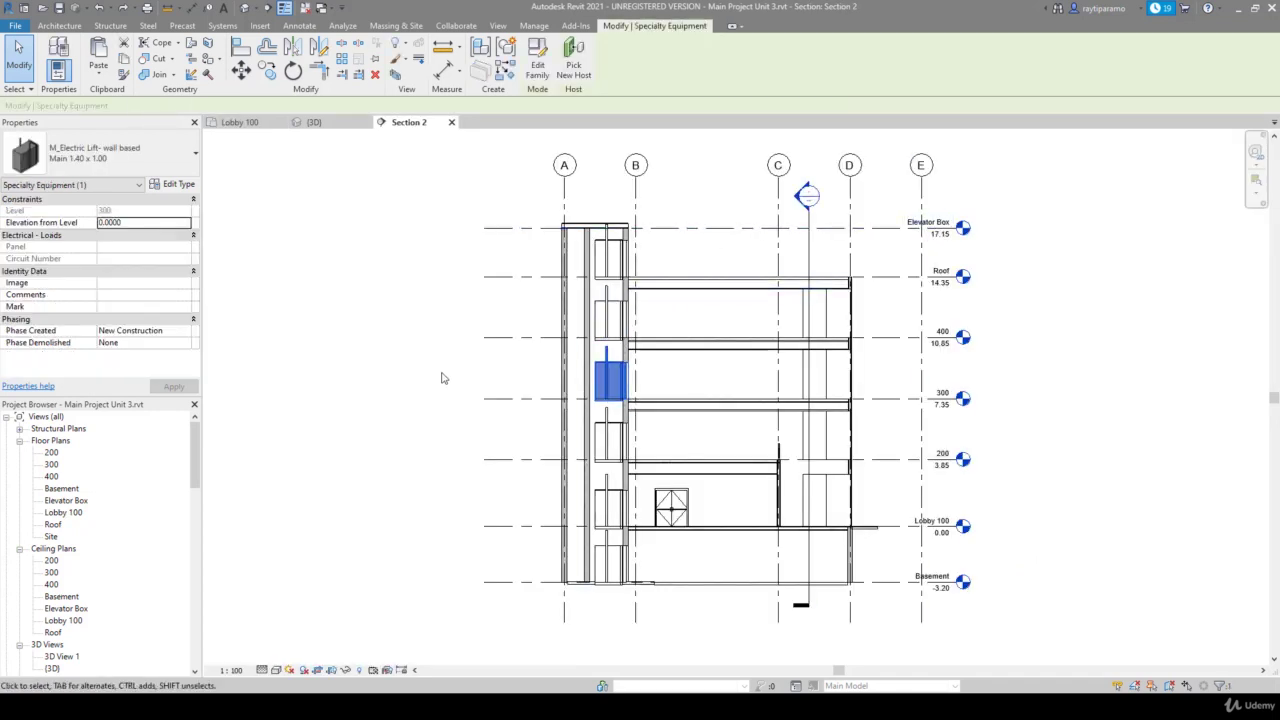
pyautogui.click(535, 70)
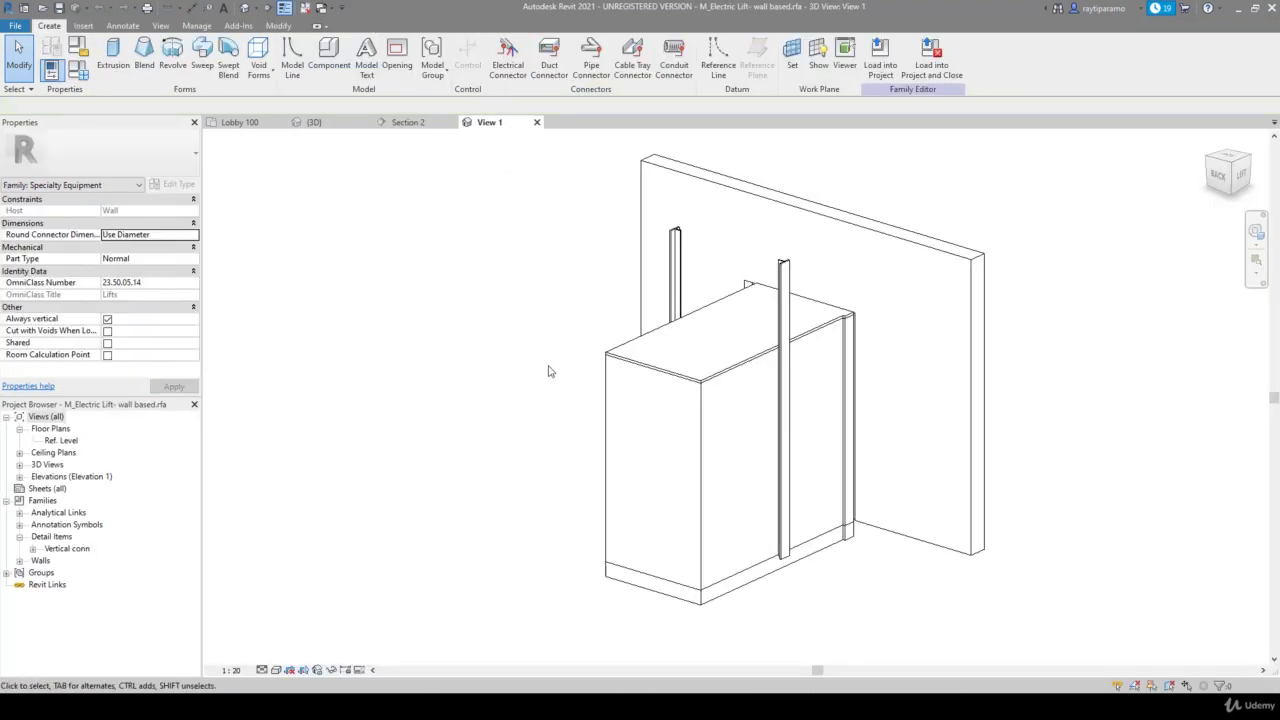
# Turn off Coarse visibility for the cabin extrusions and the bottom slab
pyautogui.click(781, 398)
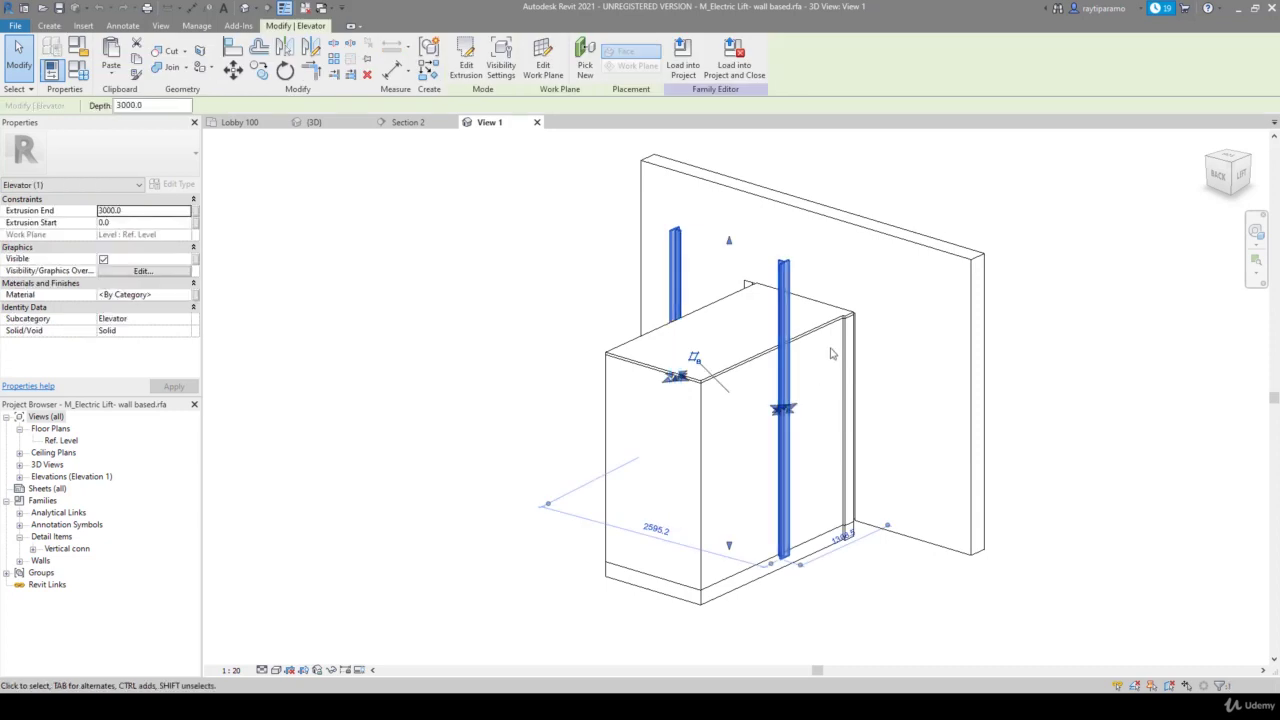
pyautogui.keyDown('ctrl'); pyautogui.click(666, 443); pyautogui.keyUp('ctrl')
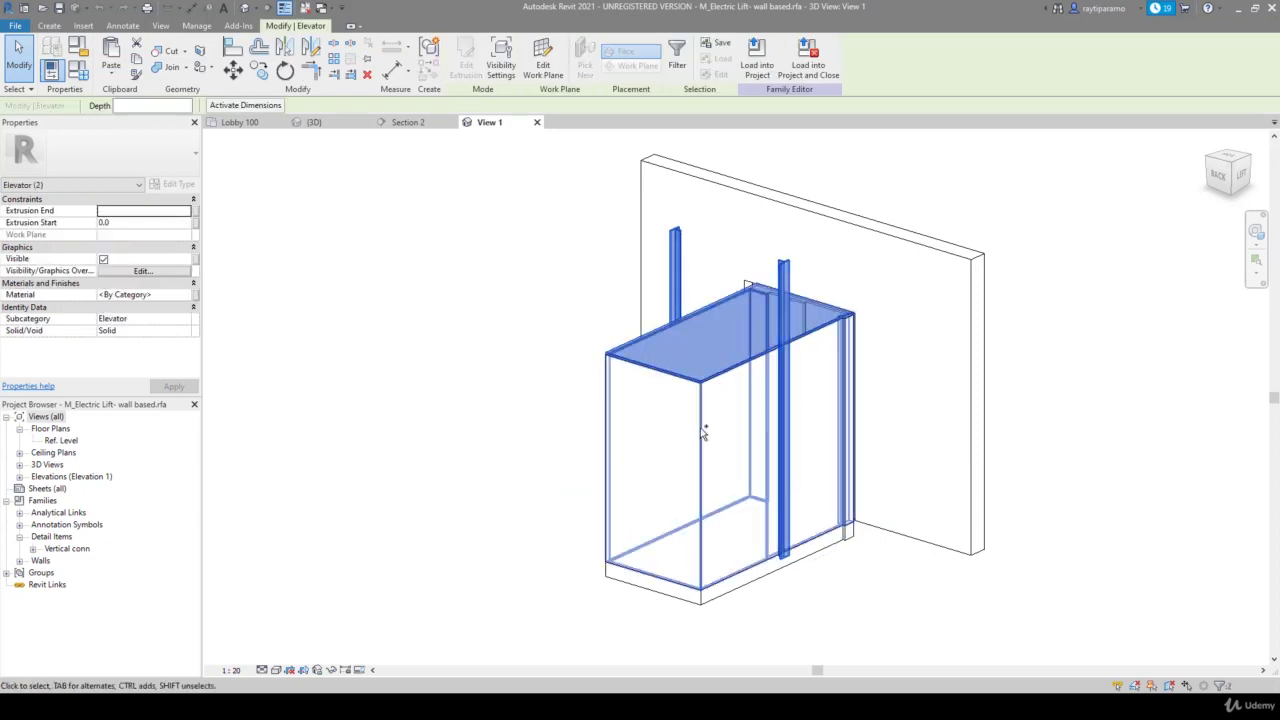
pyautogui.keyDown('ctrl'); pyautogui.click(678, 487); pyautogui.keyUp('ctrl')
pyautogui.keyDown('ctrl'); pyautogui.click(715, 605); pyautogui.keyUp('ctrl')
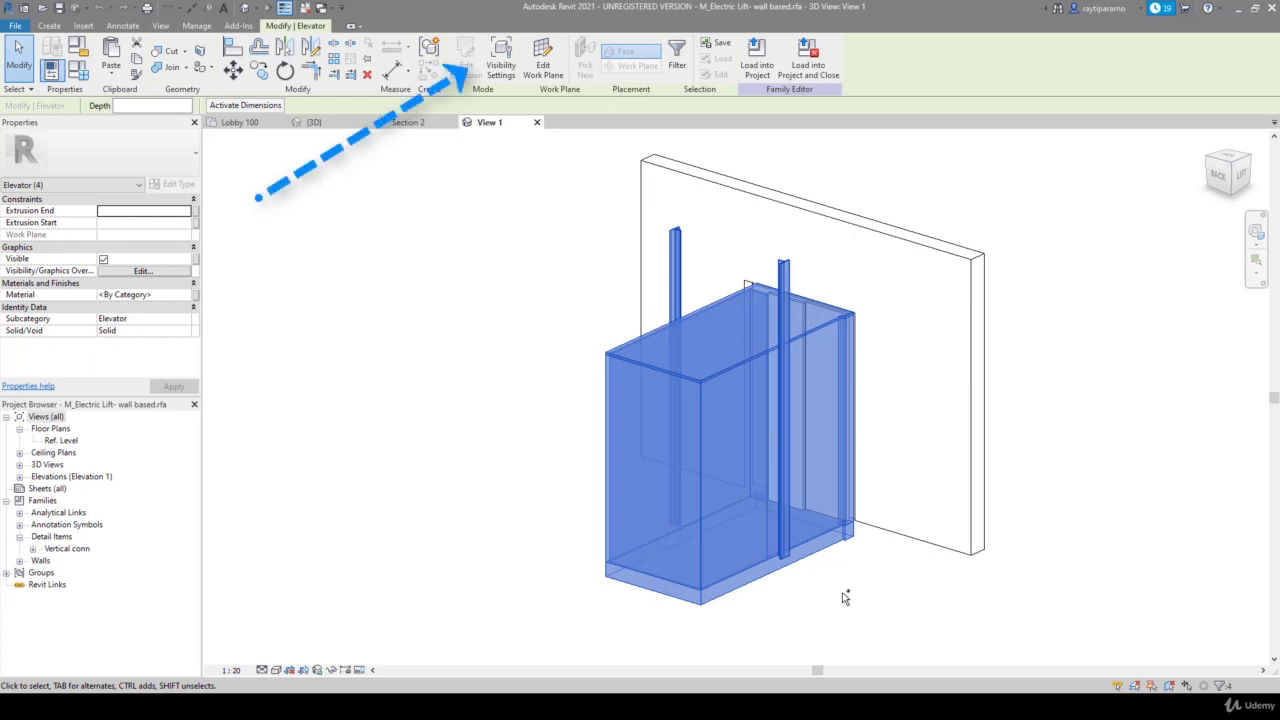
pyautogui.click(497, 64)
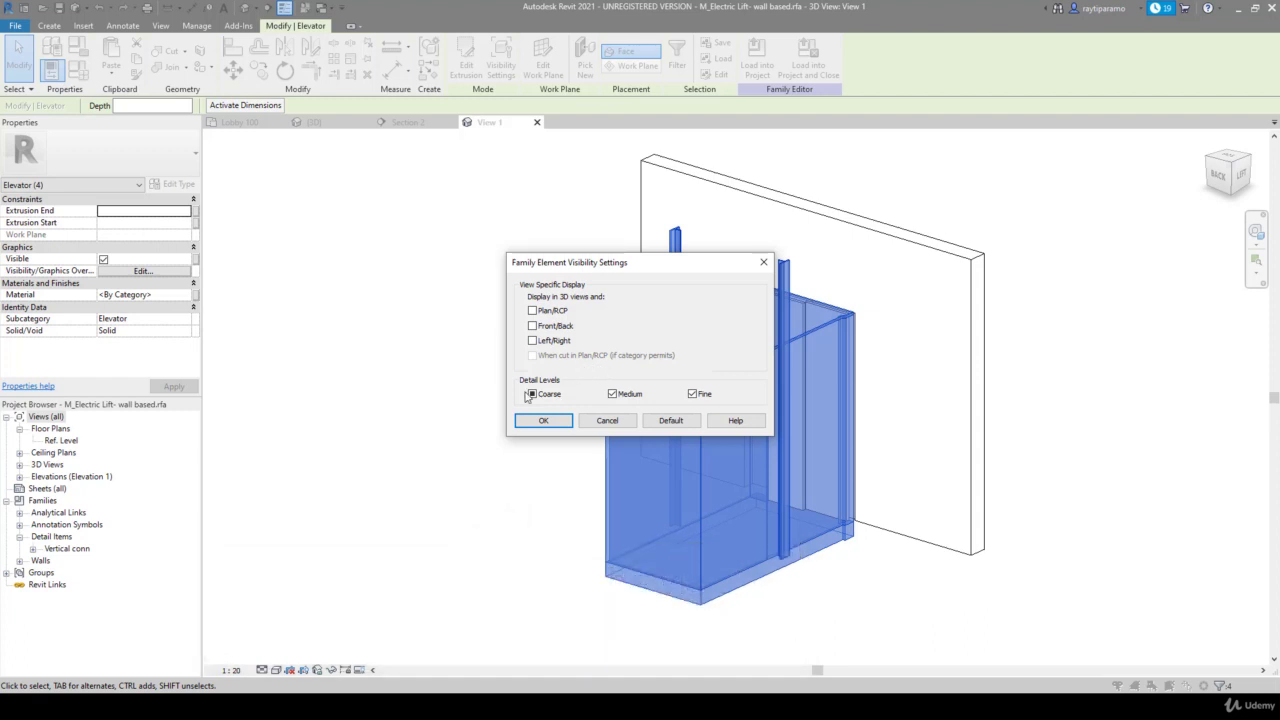
pyautogui.click(533, 394)
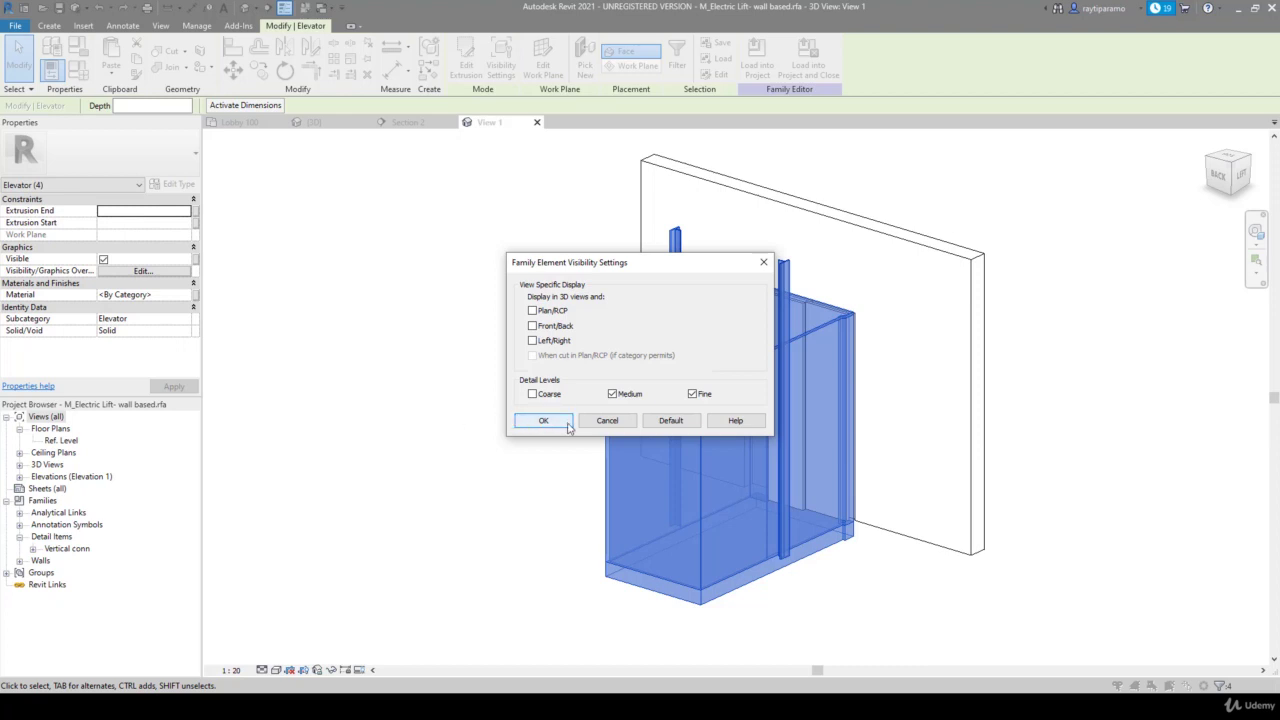
pyautogui.click(543, 420)
pyautogui.click(545, 436)
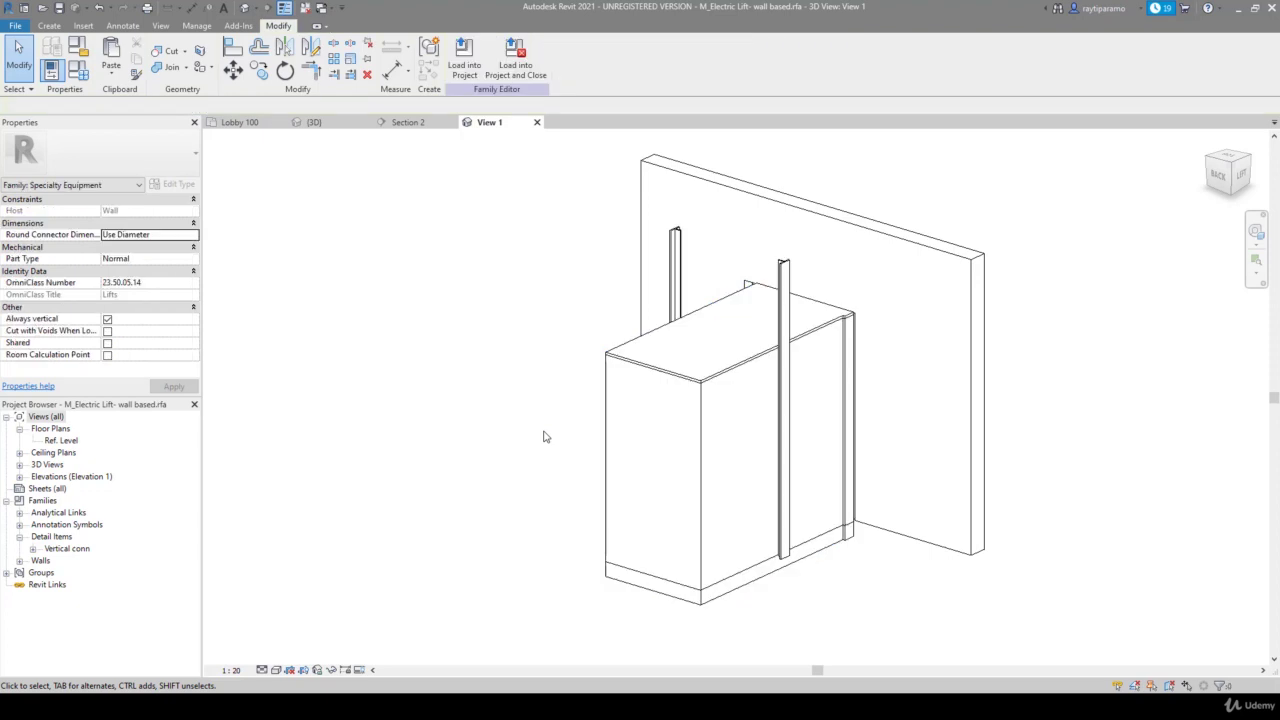
# Review one cabin extrusion's visibility settings and close them unchanged
pyautogui.click(609, 438)
pyautogui.click(501, 62)
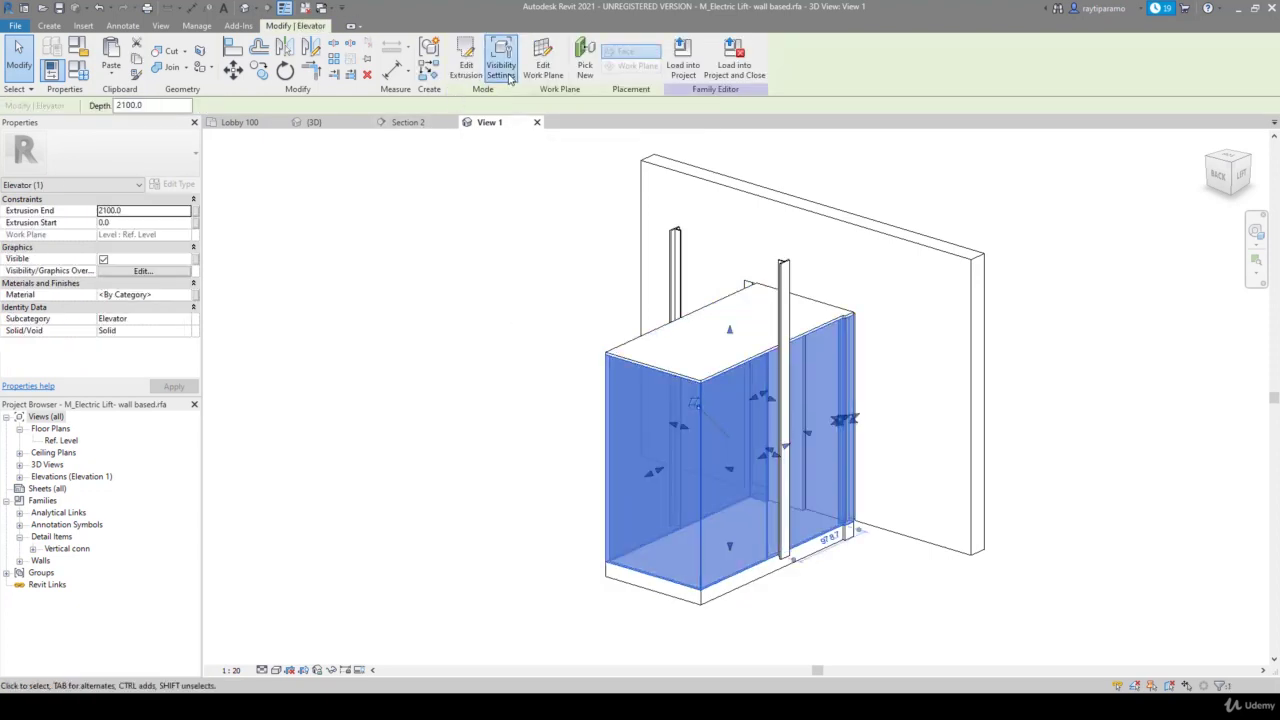
pyautogui.click(763, 262)
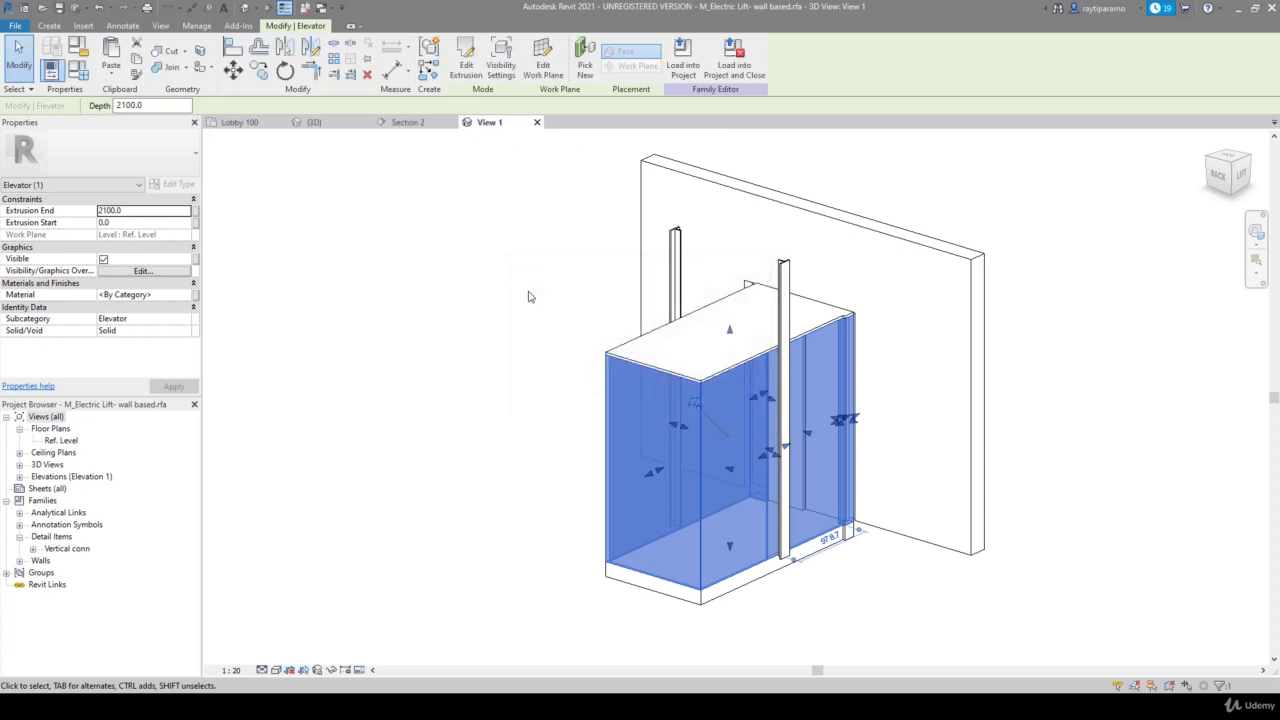
pyautogui.click(530, 297)
# Load the edited lift family into the project, overwriting the existing version
pyautogui.click(466, 78)
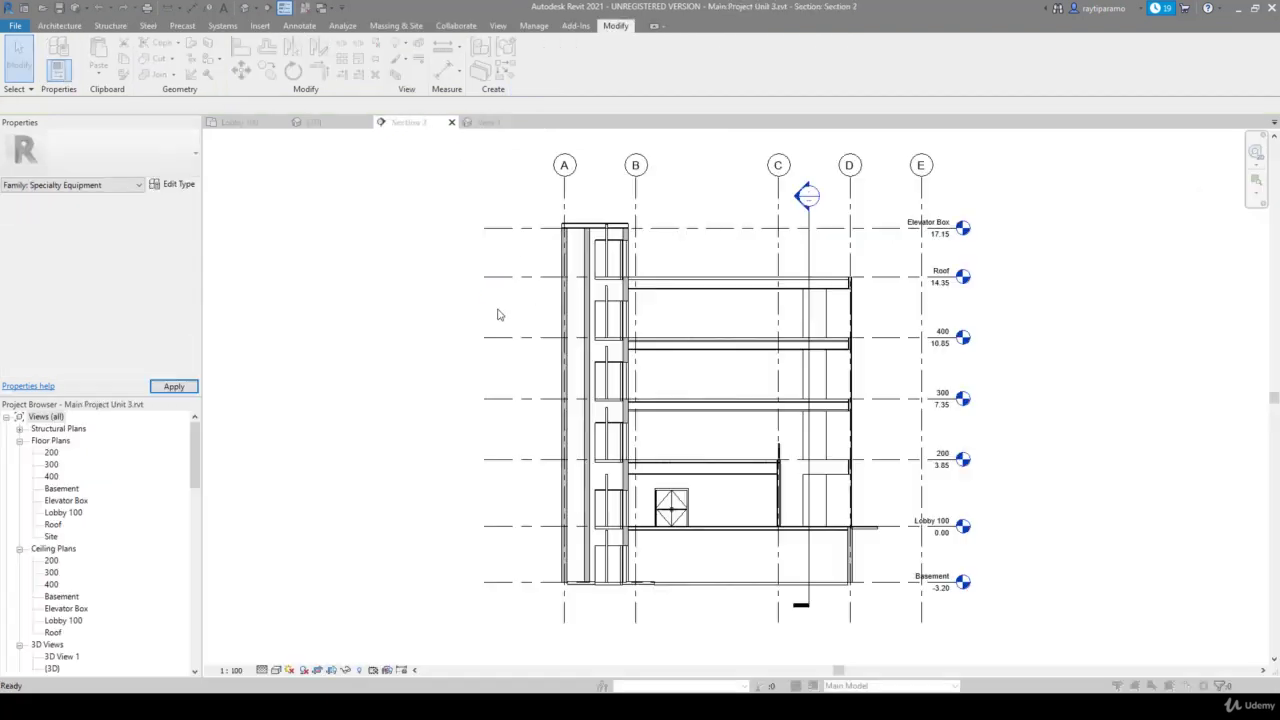
pyautogui.click(540, 320)
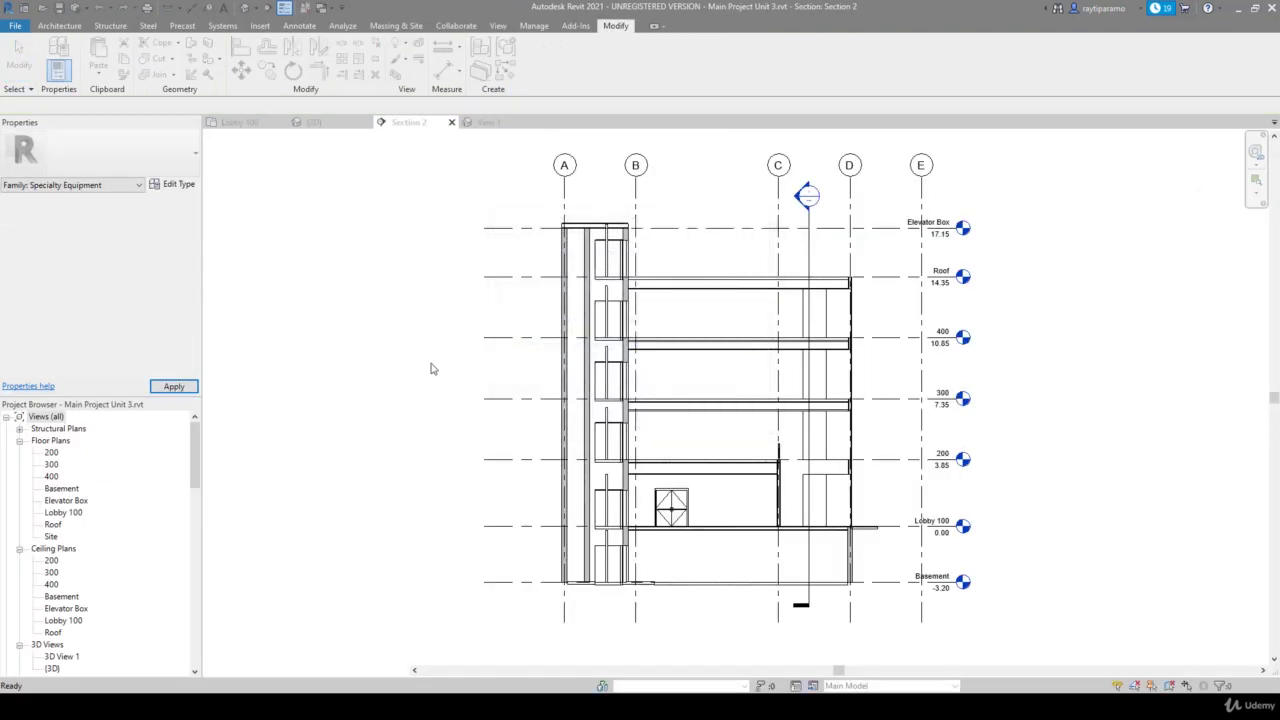
pyautogui.scroll(3, 622, 260)
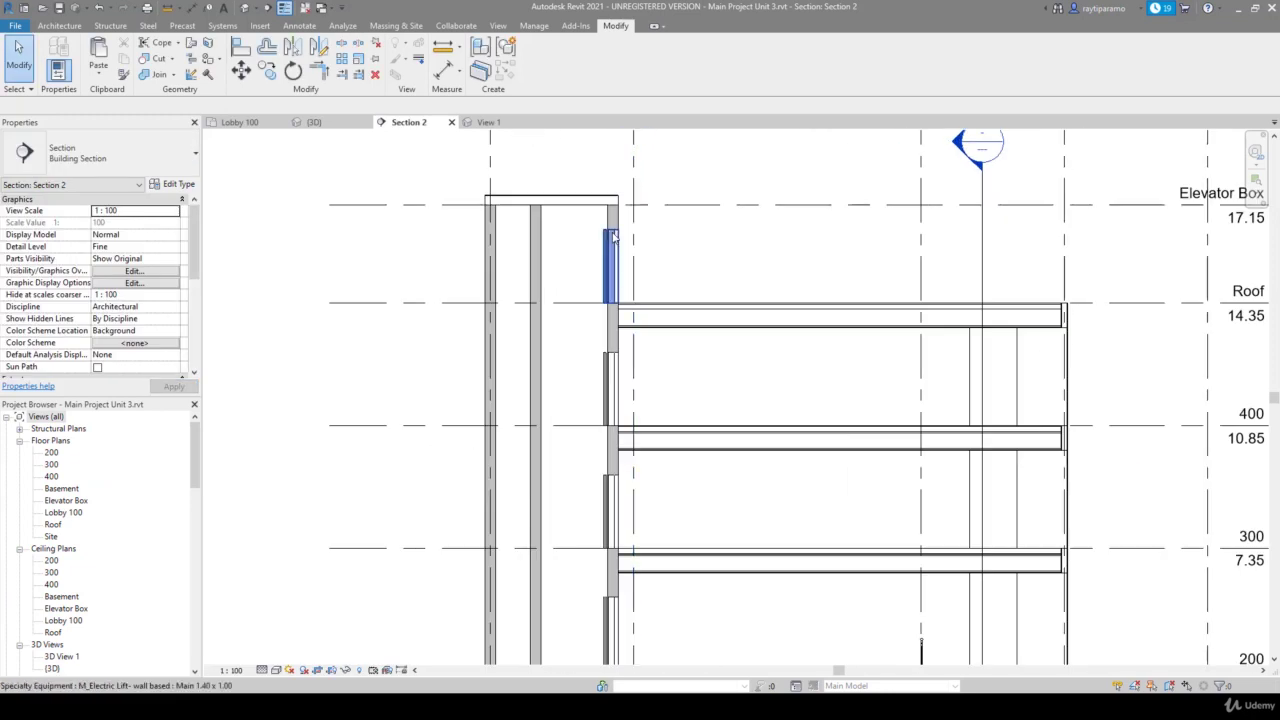
pyautogui.scroll(4, 622, 260)
# Inspect the reloaded lift in Section 2, zoom to fit, and return to View 1
pyautogui.click(595, 268)
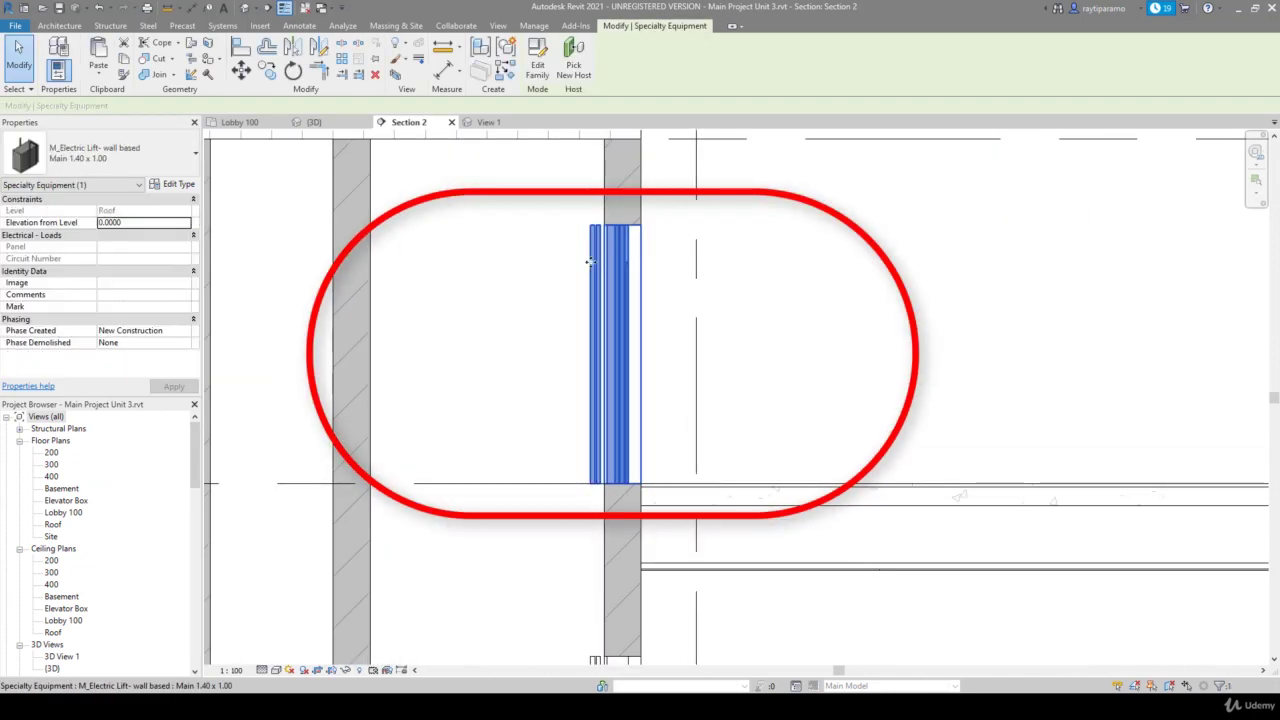
pyautogui.press('z')
pyautogui.press('f')
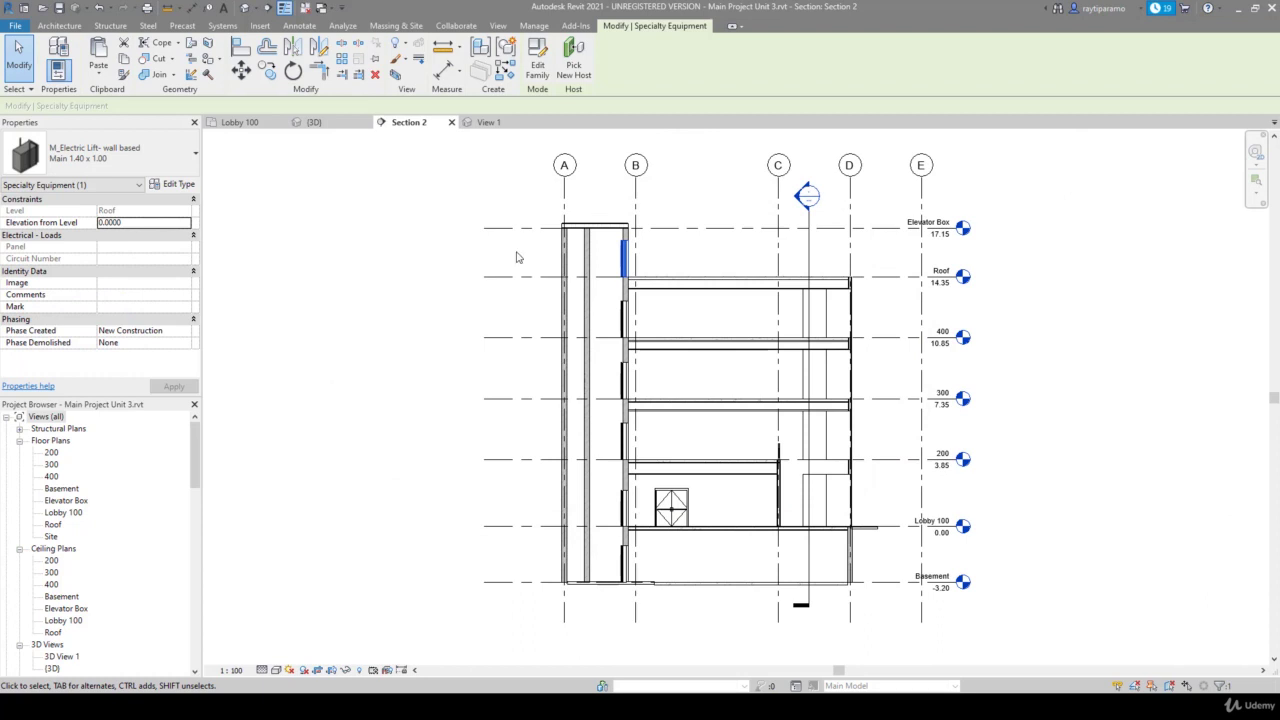
pyautogui.click(516, 257)
pyautogui.click(489, 122)
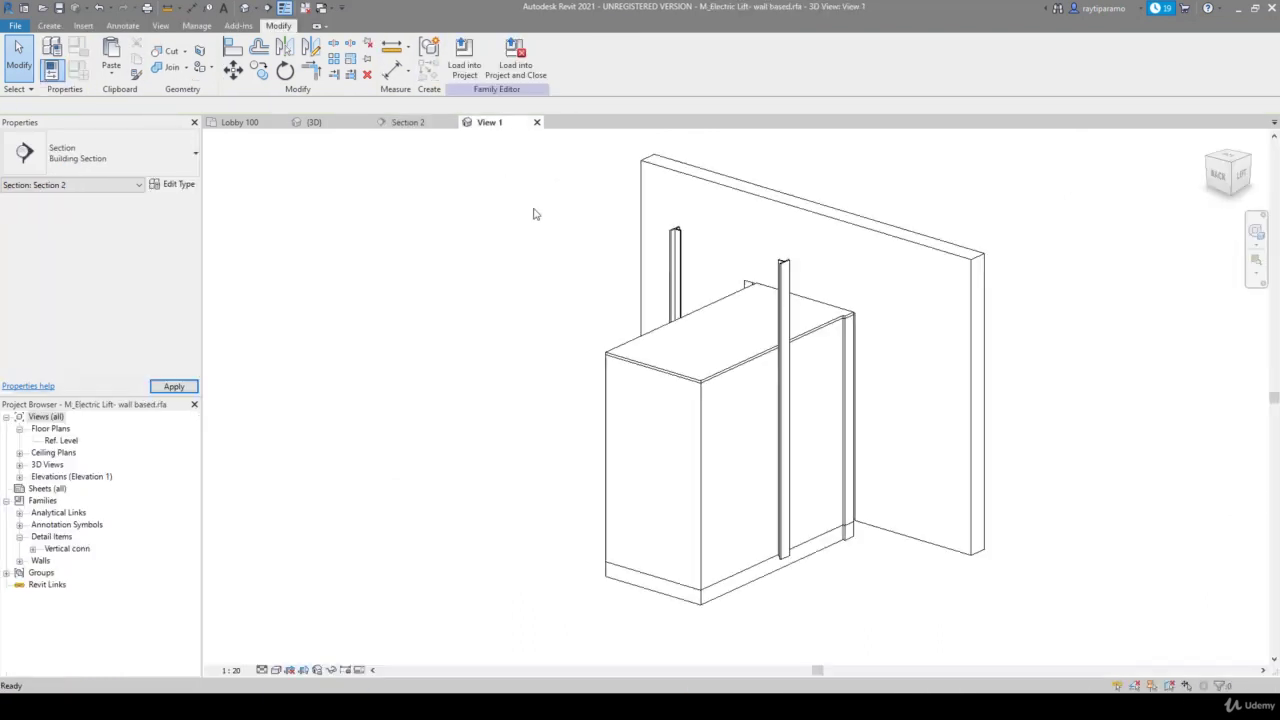
# Select and check the lift's cabin, door panel and elevator extrusions
pyautogui.click(833, 332)
pyautogui.press('Delete')
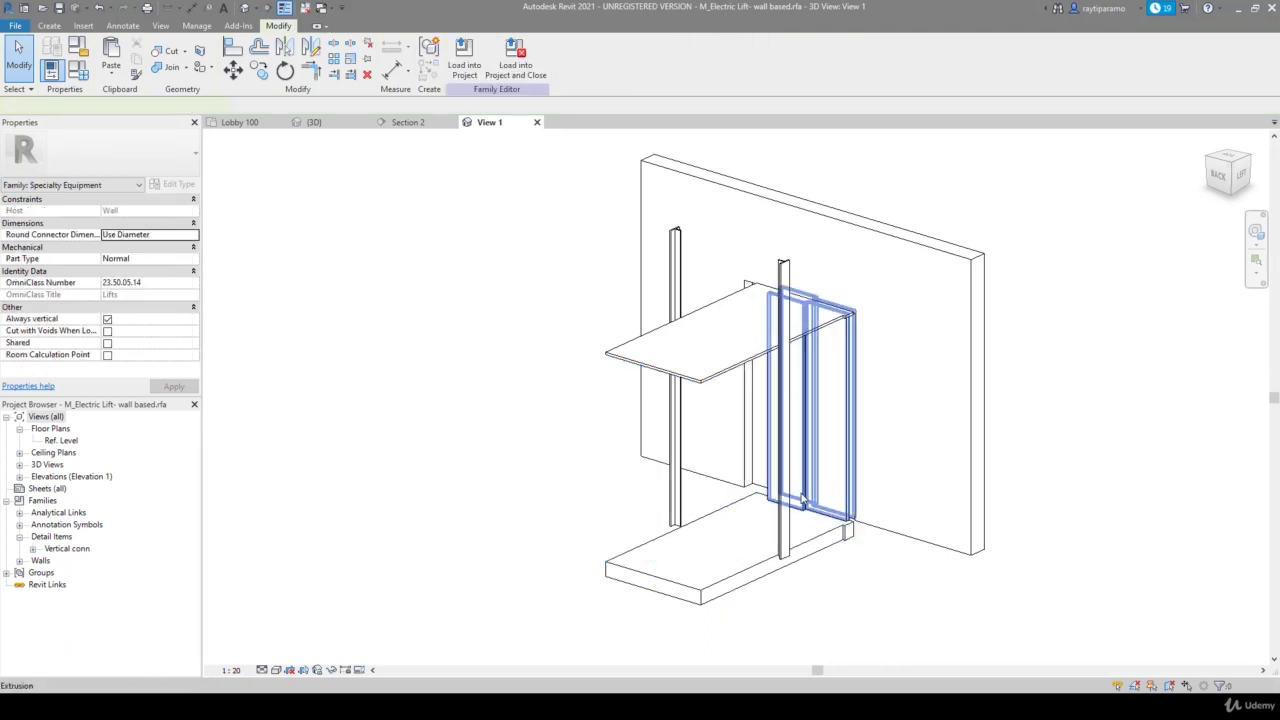
pyautogui.click(802, 501)
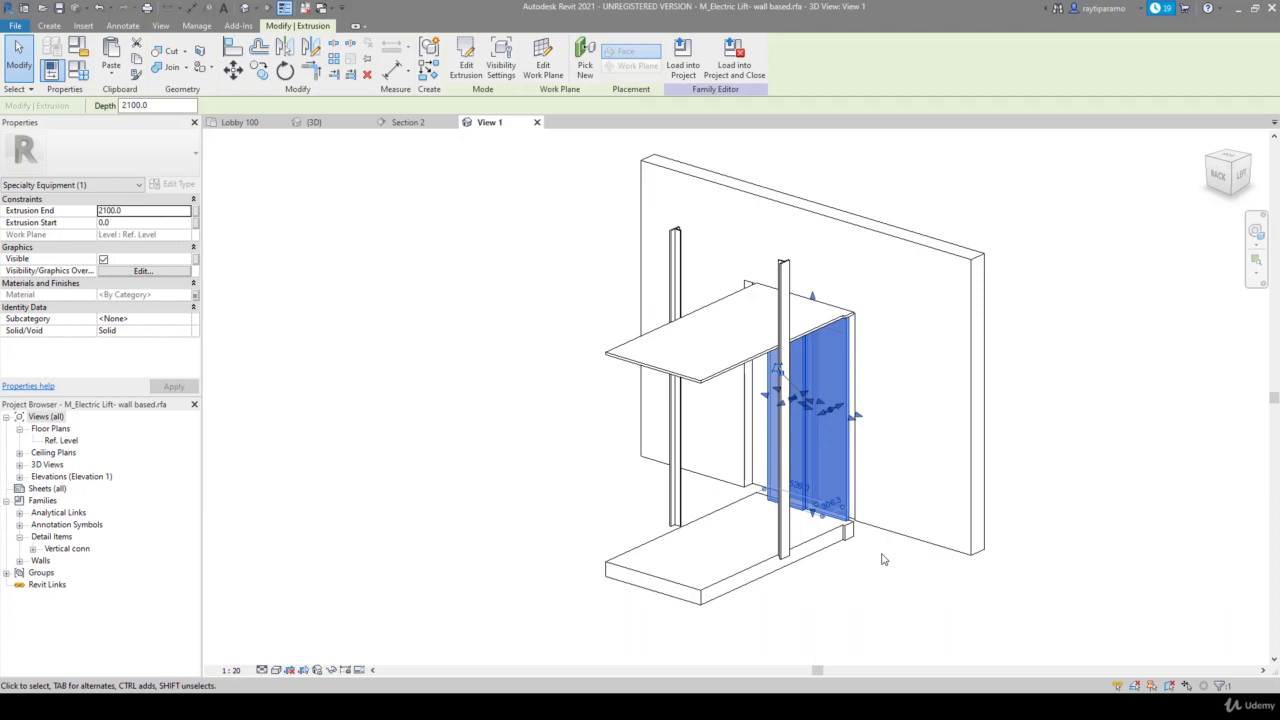
pyautogui.click(882, 559)
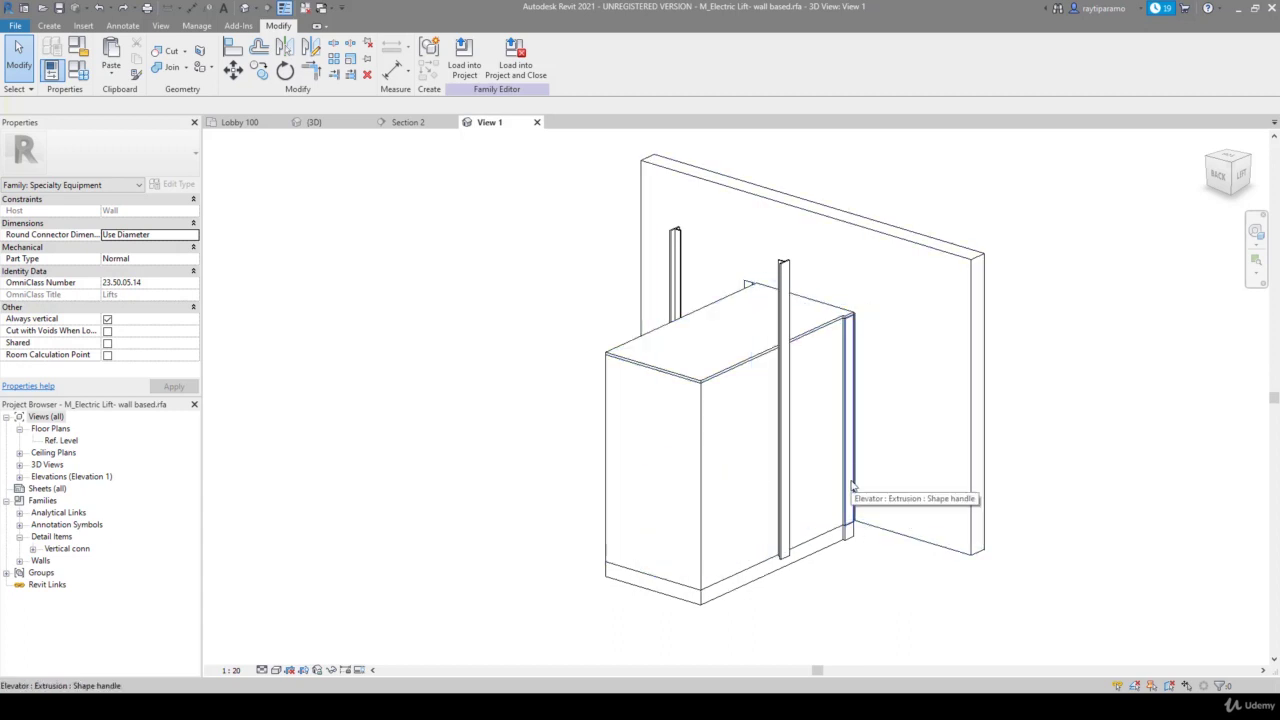
pyautogui.click(852, 485)
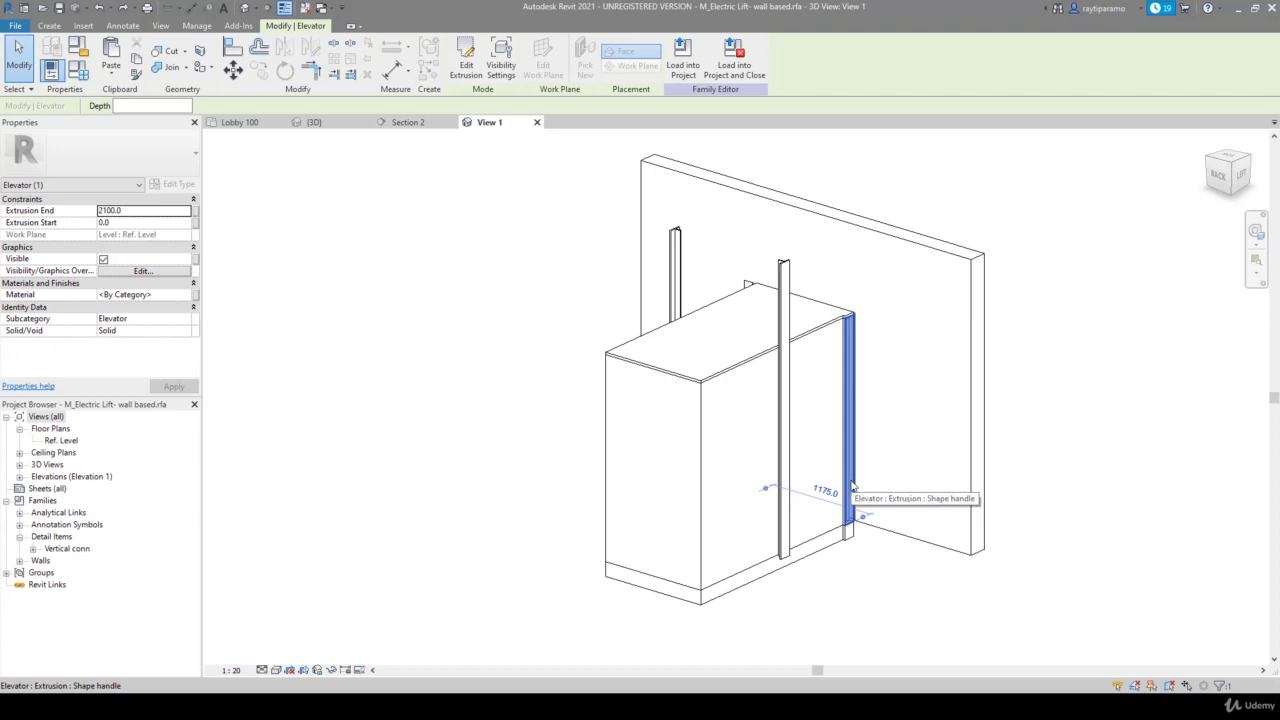
pyautogui.click(858, 540)
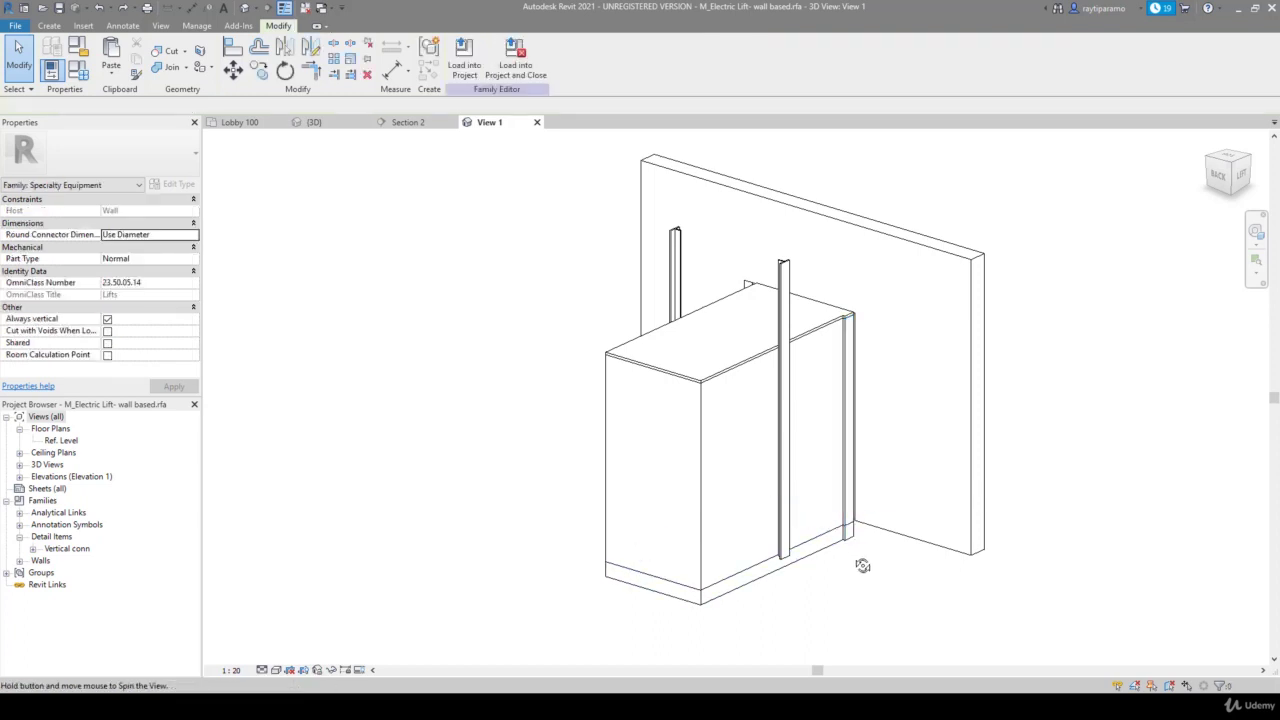
# Orbit the lift family to its front and left side, checking the door and elevator extrusions
pyautogui.keyDown('shift'); pyautogui.moveTo(862, 565); pyautogui.dragTo(520, 589, button='middle'); pyautogui.keyUp('shift')
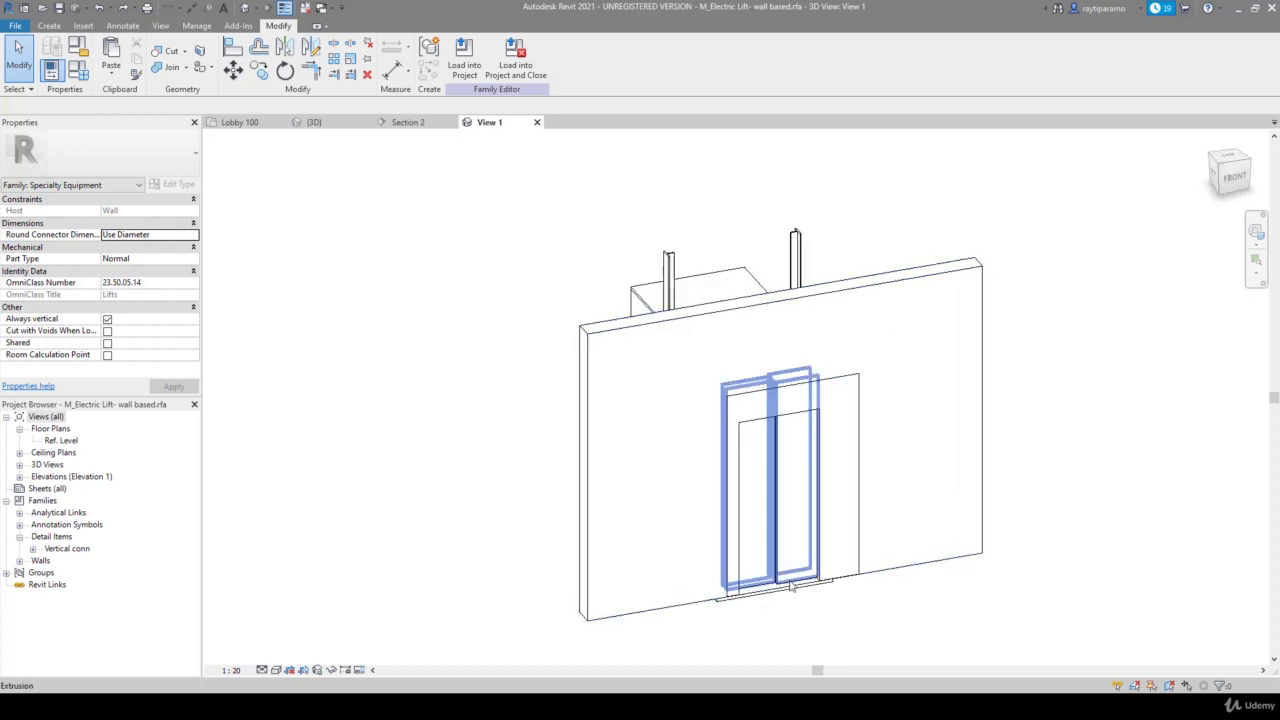
pyautogui.click(790, 588)
pyautogui.moveTo(790, 588)
pyautogui.keyDown('shift'); pyautogui.mouseDown(button='middle')
pyautogui.moveTo(977, 580)
pyautogui.moveTo(1014, 608)
pyautogui.moveTo(1006, 409)
pyautogui.moveTo(1006, 443)
pyautogui.moveTo(1157, 529)
pyautogui.moveTo(1150, 665)
pyautogui.moveTo(982, 638)
pyautogui.moveTo(1008, 431)
pyautogui.moveTo(1008, 266)
pyautogui.moveTo(938, 291)
pyautogui.moveTo(863, 423)
pyautogui.moveTo(500, 560)
pyautogui.moveTo(406, 580)
pyautogui.moveTo(431, 650)
pyautogui.moveTo(700, 670)
pyautogui.mouseUp(button='middle'); pyautogui.keyUp('shift')
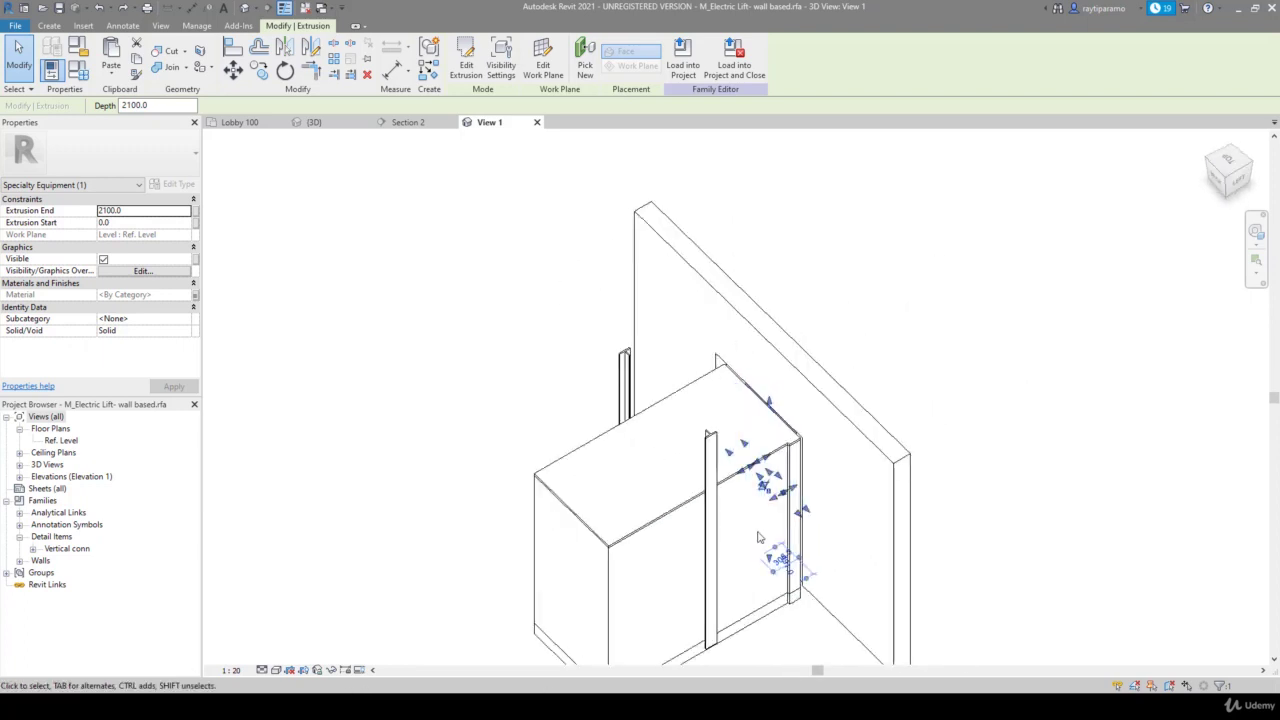
pyautogui.moveTo(758, 538)
pyautogui.keyDown('shift'); pyautogui.mouseDown(button='middle')
pyautogui.moveTo(745, 238)
pyautogui.moveTo(722, 165)
pyautogui.mouseUp(button='middle'); pyautogui.keyUp('shift')
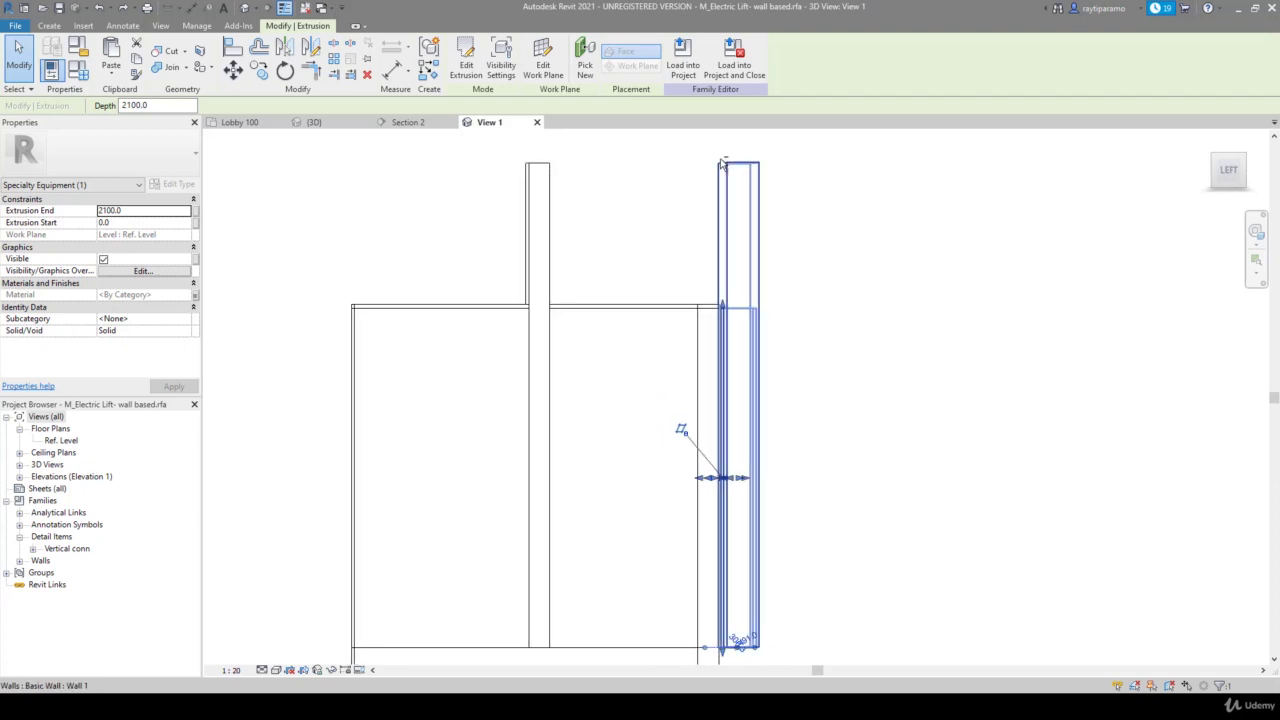
pyautogui.scroll(2, 680, 449)
pyautogui.click(863, 351)
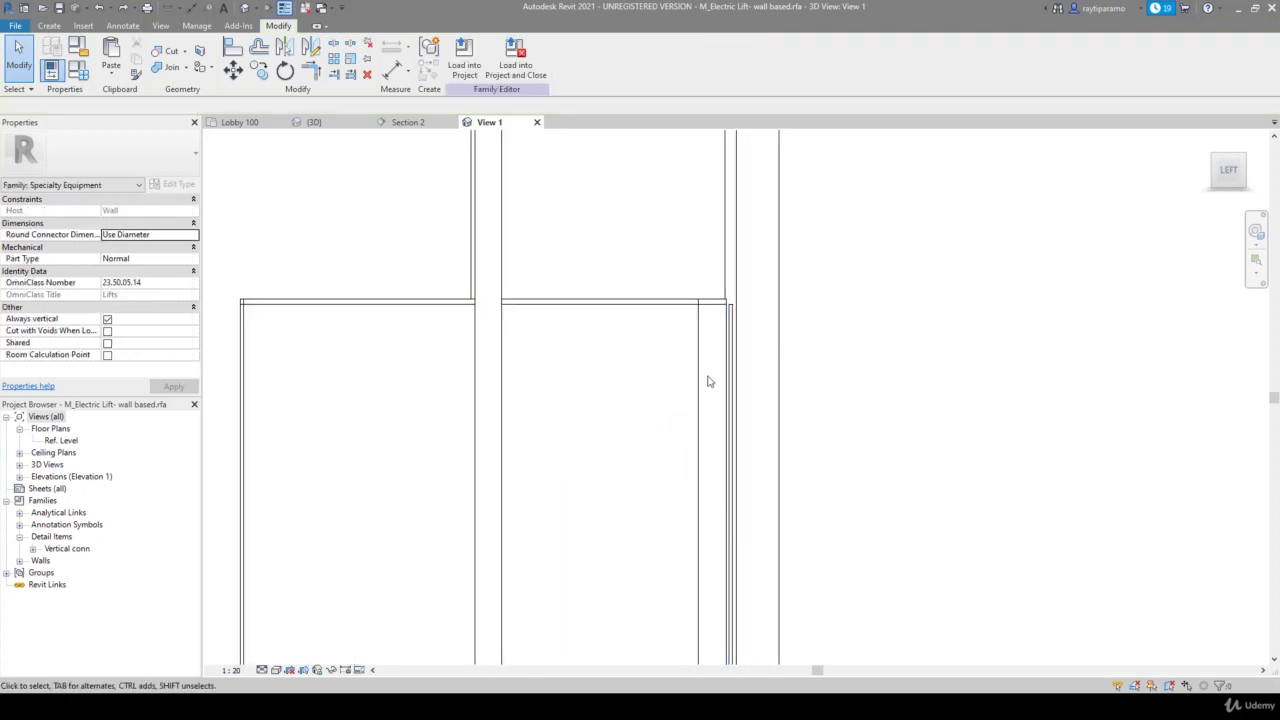
pyautogui.click(708, 381)
pyautogui.keyDown('shift'); pyautogui.moveTo(710, 370); pyautogui.dragTo(716, 411, button='middle'); pyautogui.keyUp('shift')
# Check the thin extrusion beside the lift box, then select the 2100.0-deep door extrusion
pyautogui.scroll(-3, 716, 411)
pyautogui.scroll(3, 716, 411)
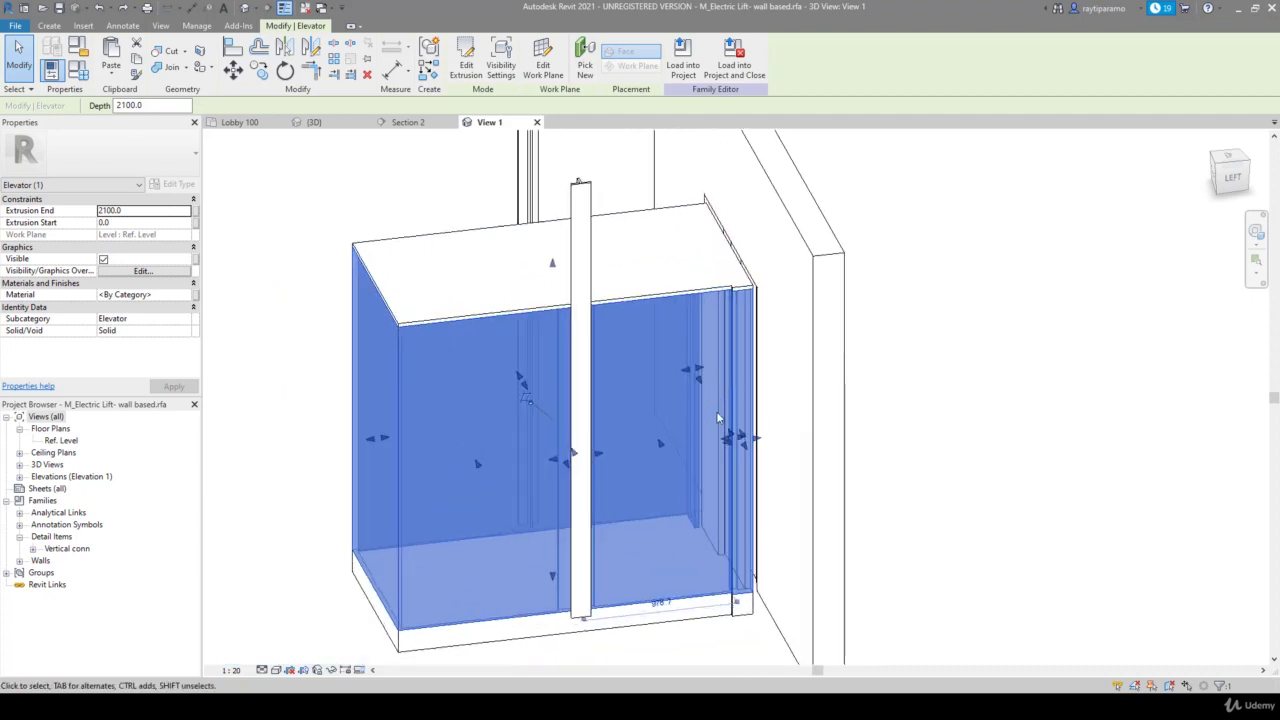
pyautogui.press('Escape')
pyautogui.click(748, 573)
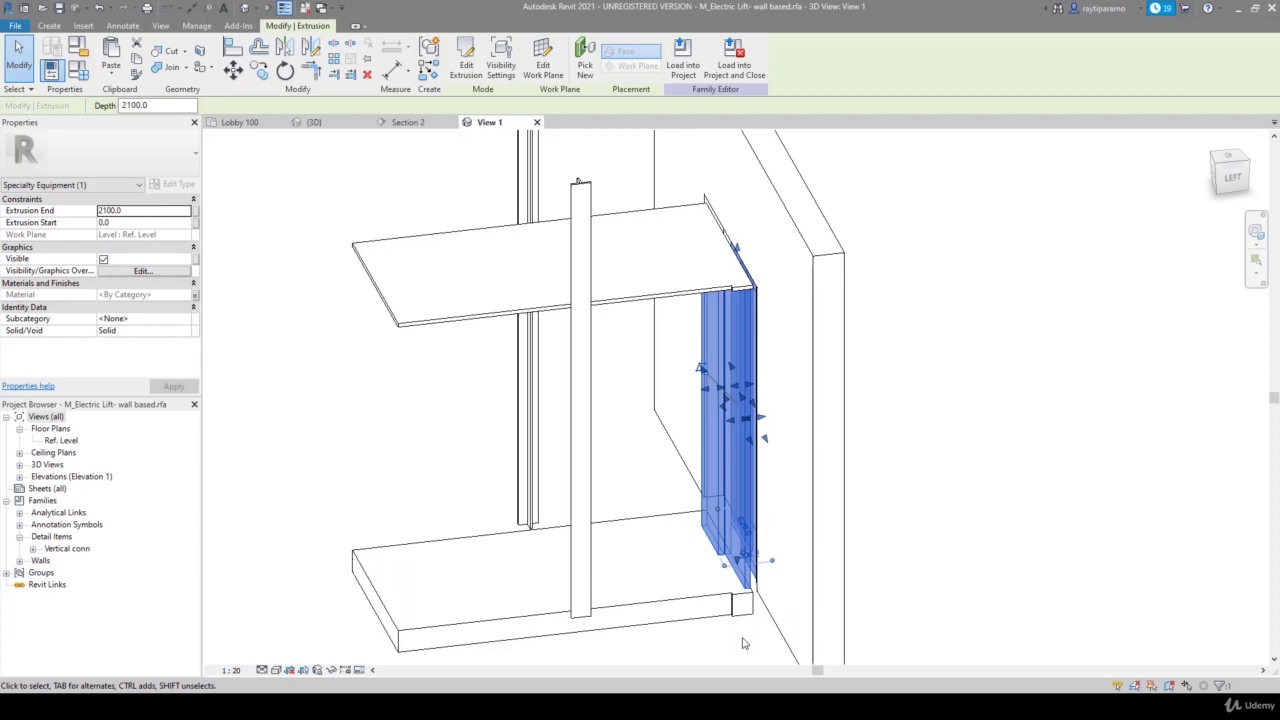
pyautogui.press('Escape')
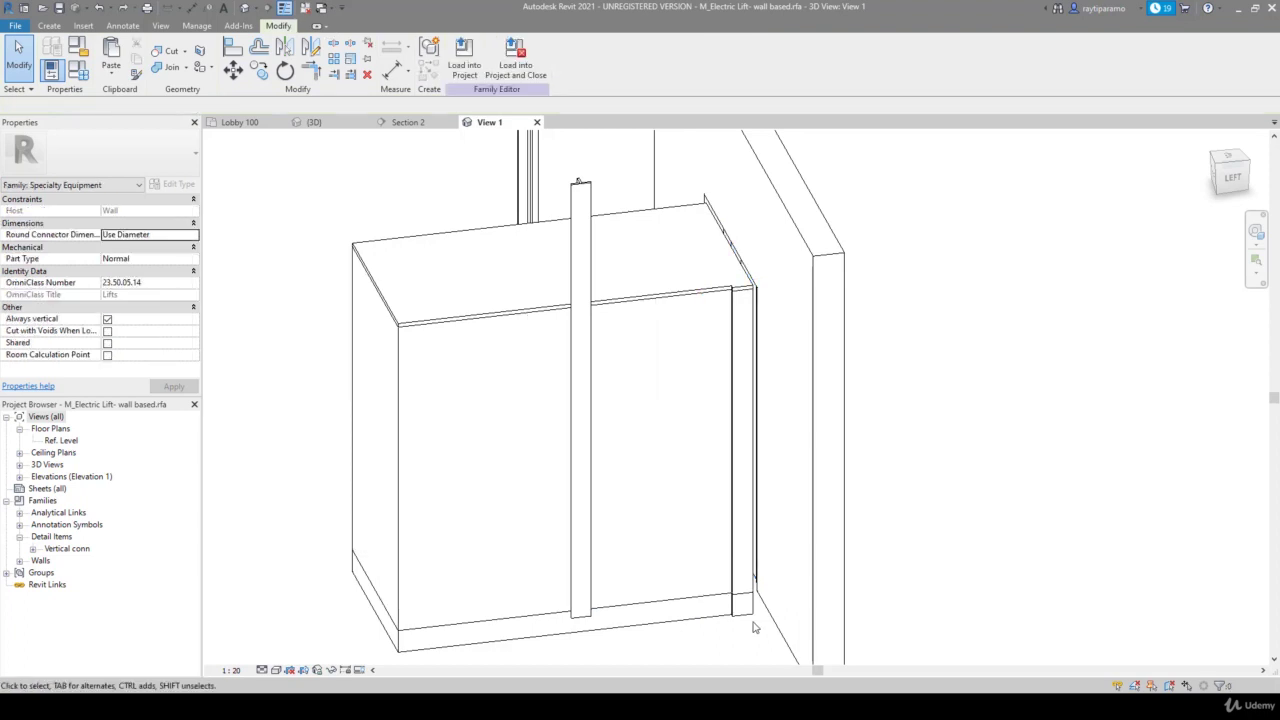
pyautogui.moveTo(743, 643)
pyautogui.keyDown('shift'); pyautogui.mouseDown(button='middle')
pyautogui.moveTo(711, 609)
pyautogui.moveTo(687, 619)
pyautogui.moveTo(740, 620)
pyautogui.mouseUp(button='middle'); pyautogui.keyUp('shift')
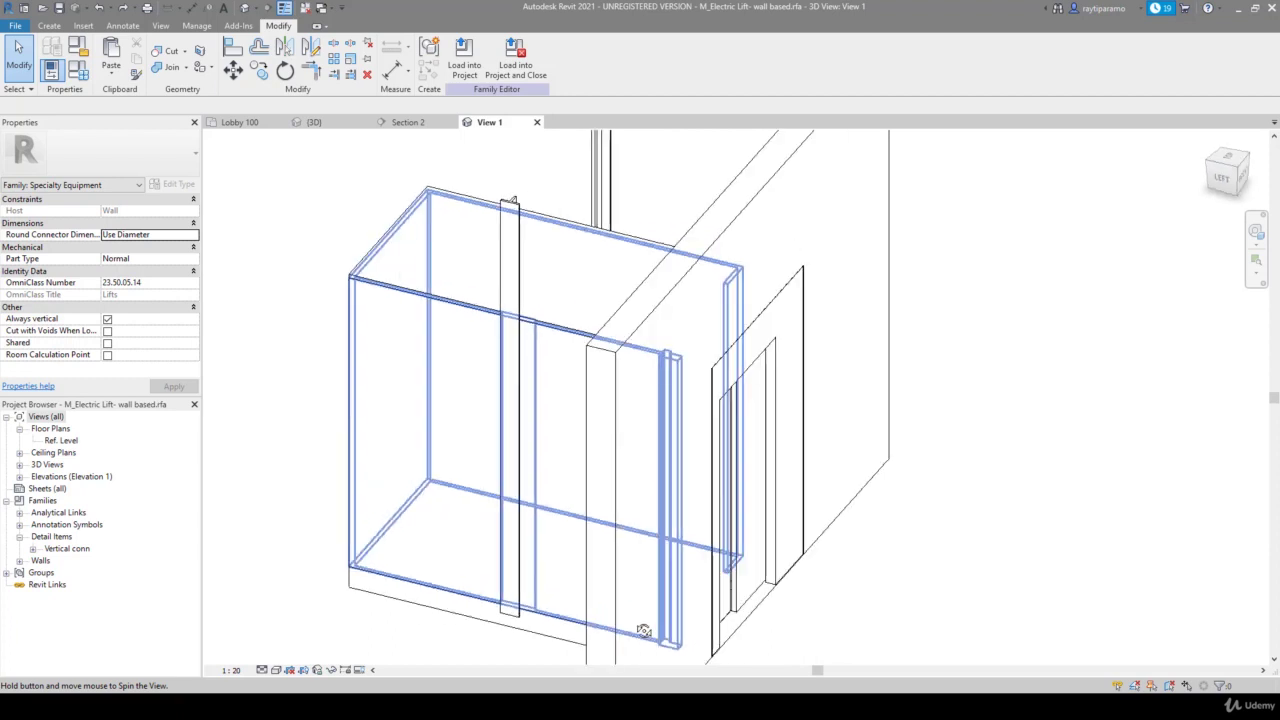
pyautogui.click(755, 590)
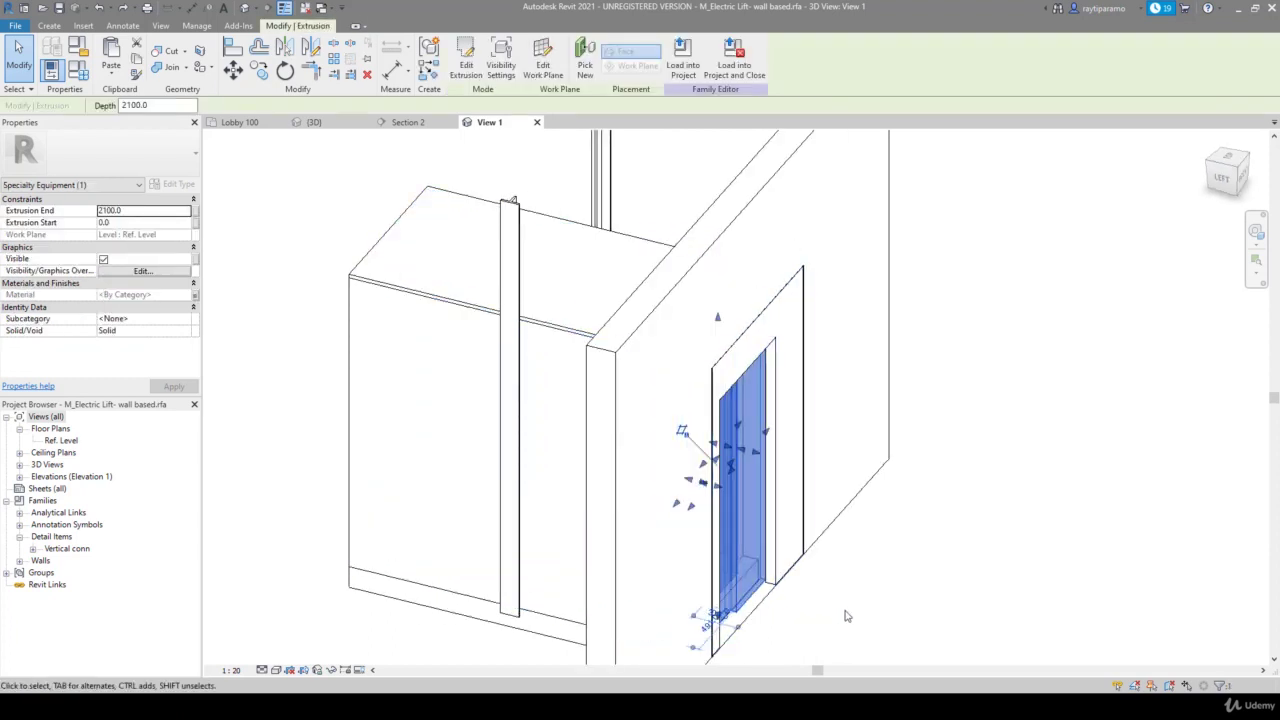
# Hide the door extrusion in Left/Right views and at Coarse detail
pyautogui.click(501, 62)
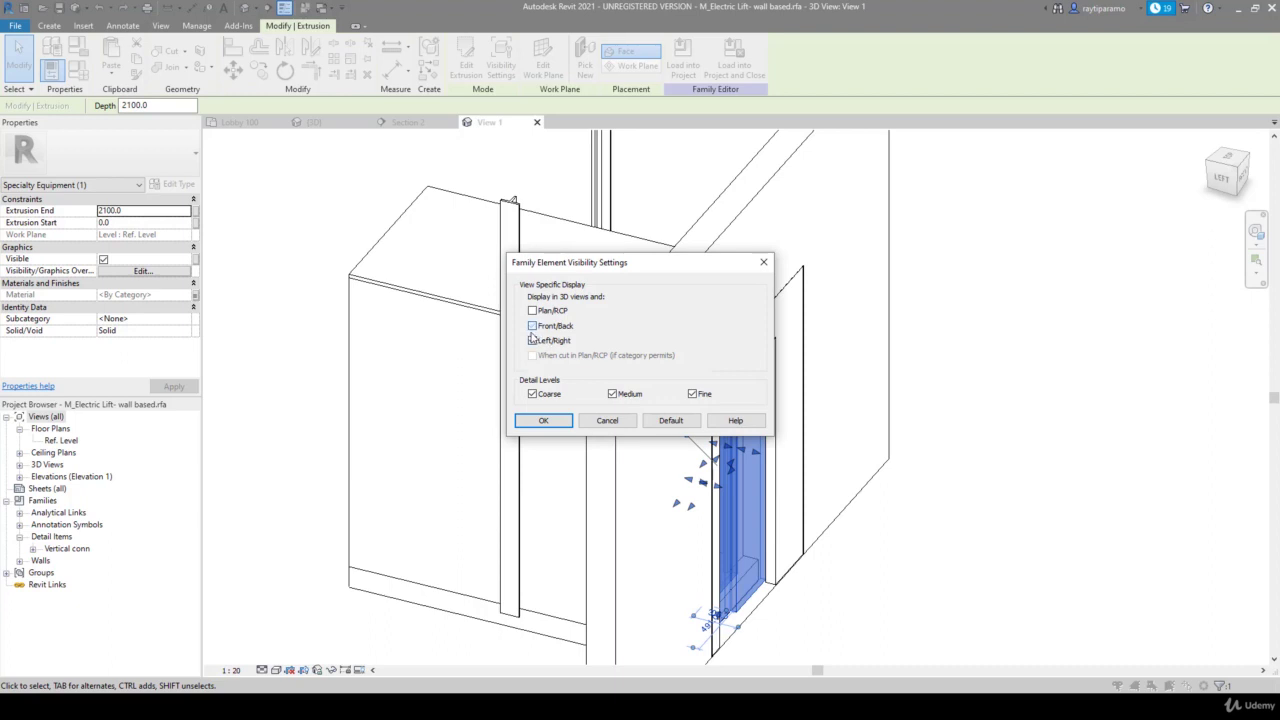
pyautogui.click(532, 340)
pyautogui.click(532, 394)
pyautogui.click(546, 422)
pyautogui.click(948, 563)
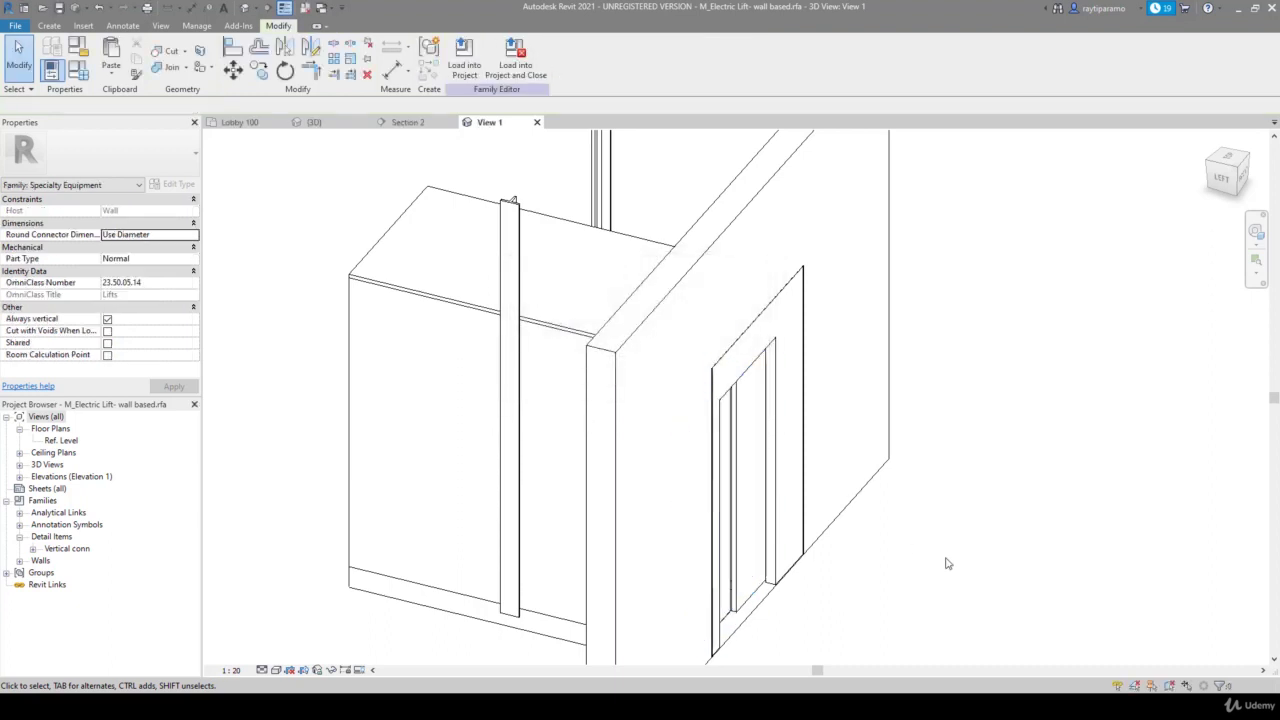
# Load the lift family into the project, overwriting the existing version
pyautogui.click(464, 55)
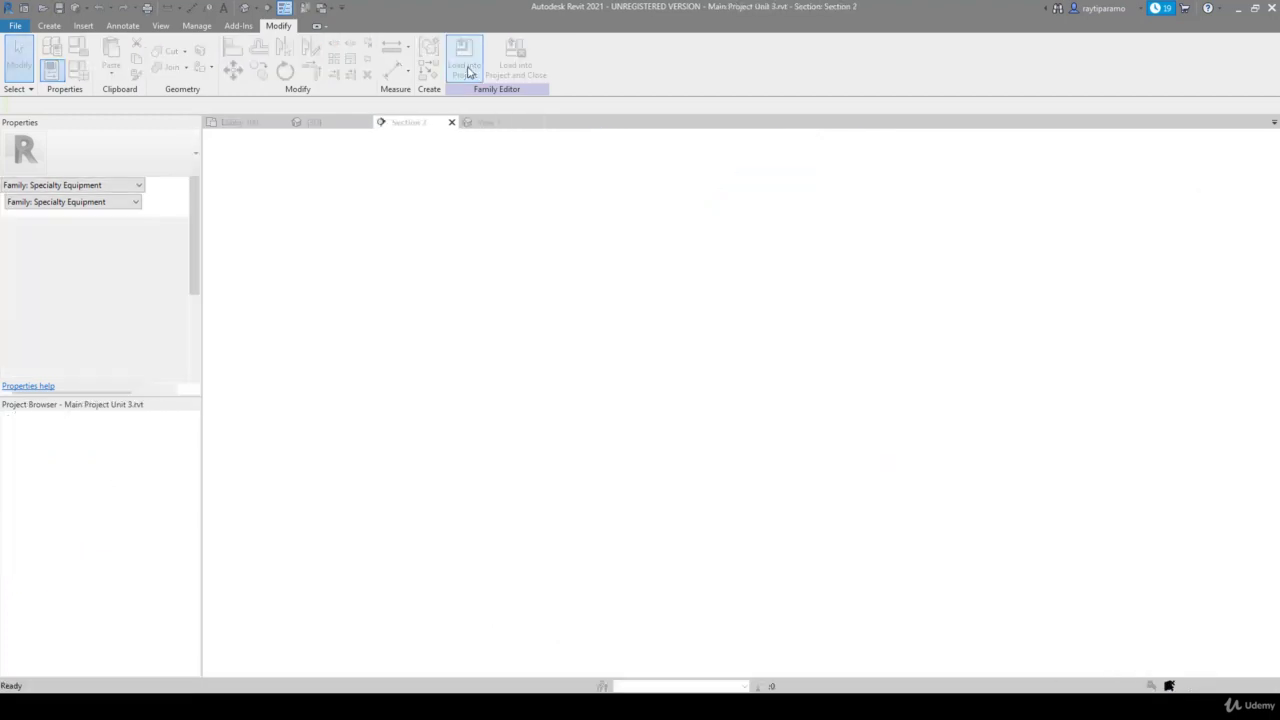
pyautogui.click(606, 326)
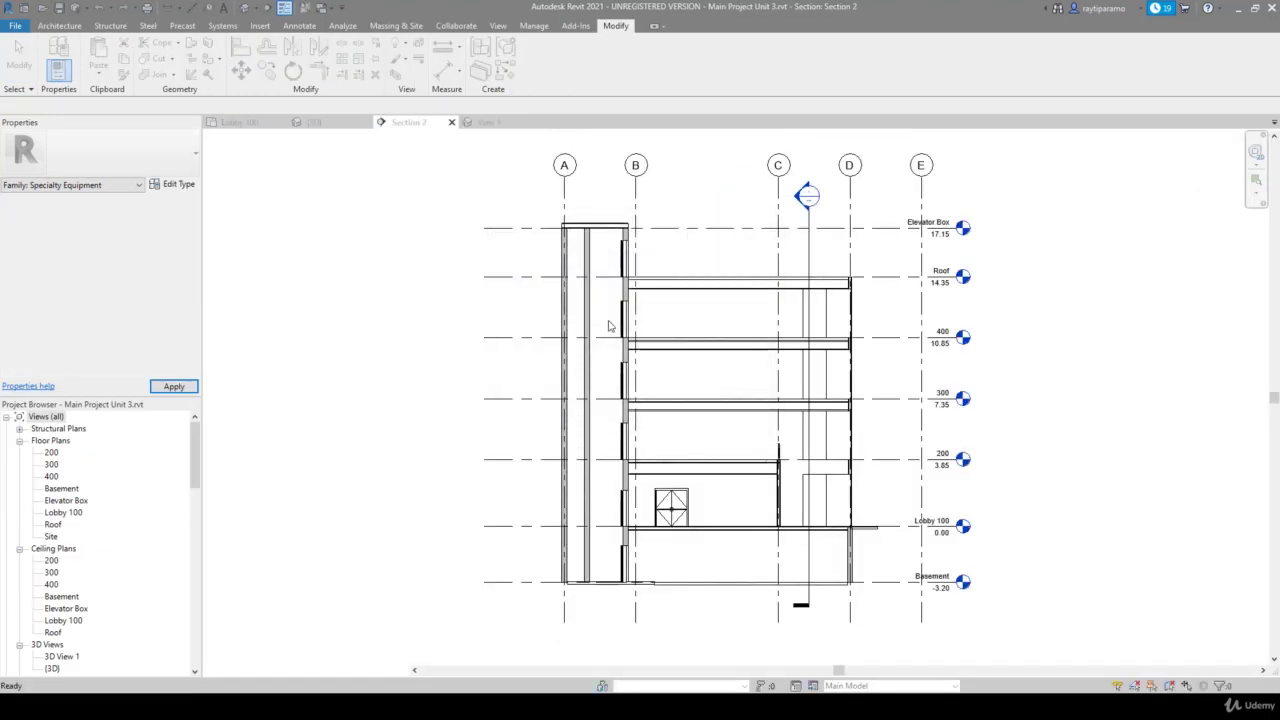
pyautogui.scroll(3, 615, 320)
pyautogui.scroll(3, 618, 320)
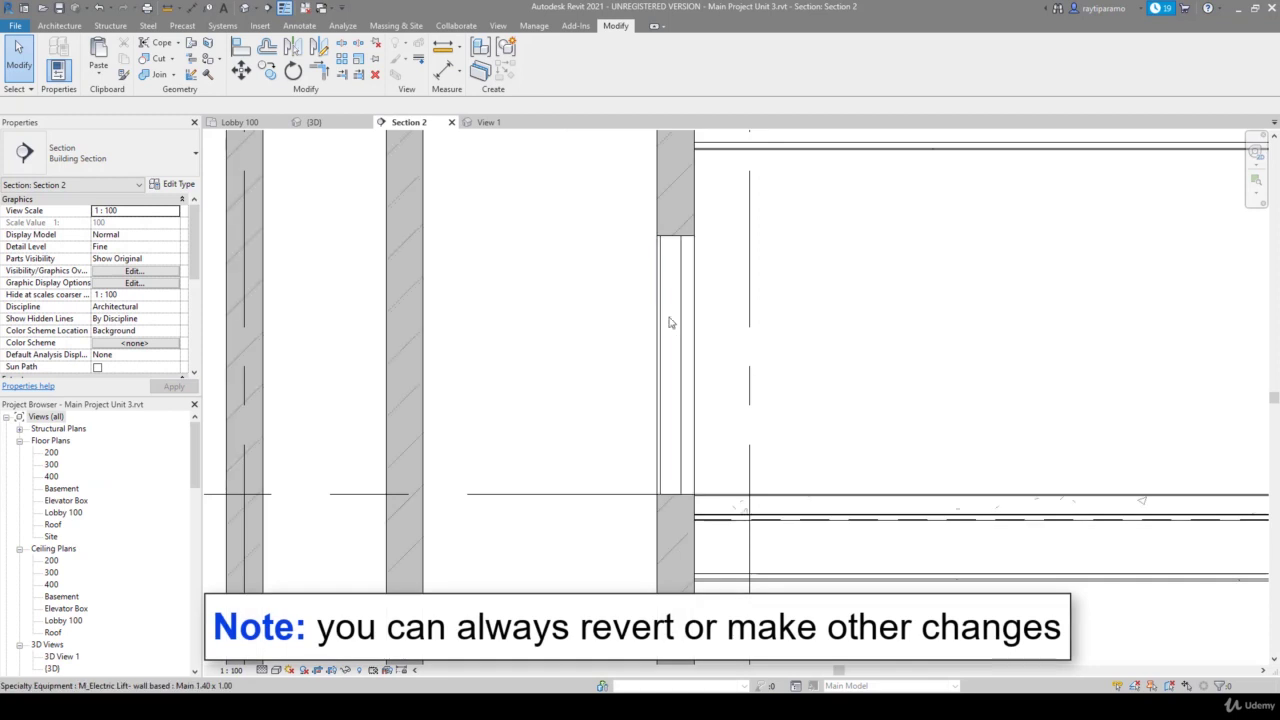
# Inspect the updated lift in Section 2, zoom to fit, and return to View 1
pyautogui.click(670, 322)
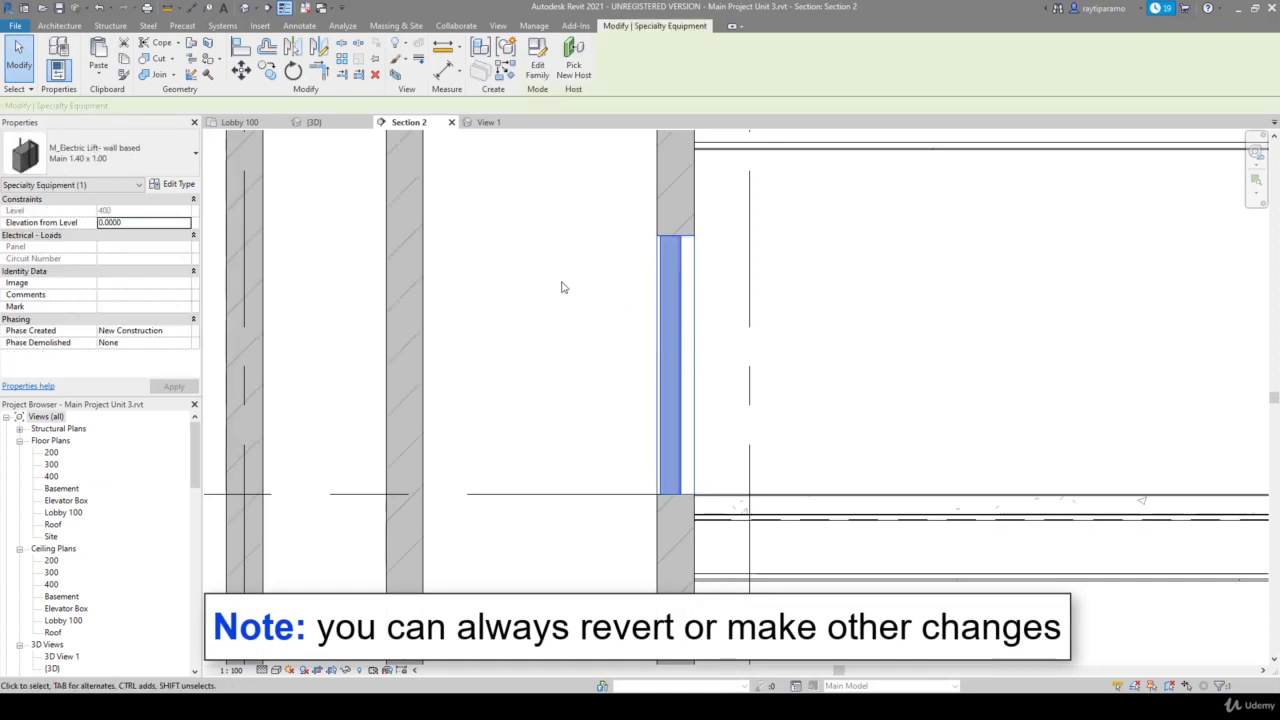
pyautogui.press('Escape')
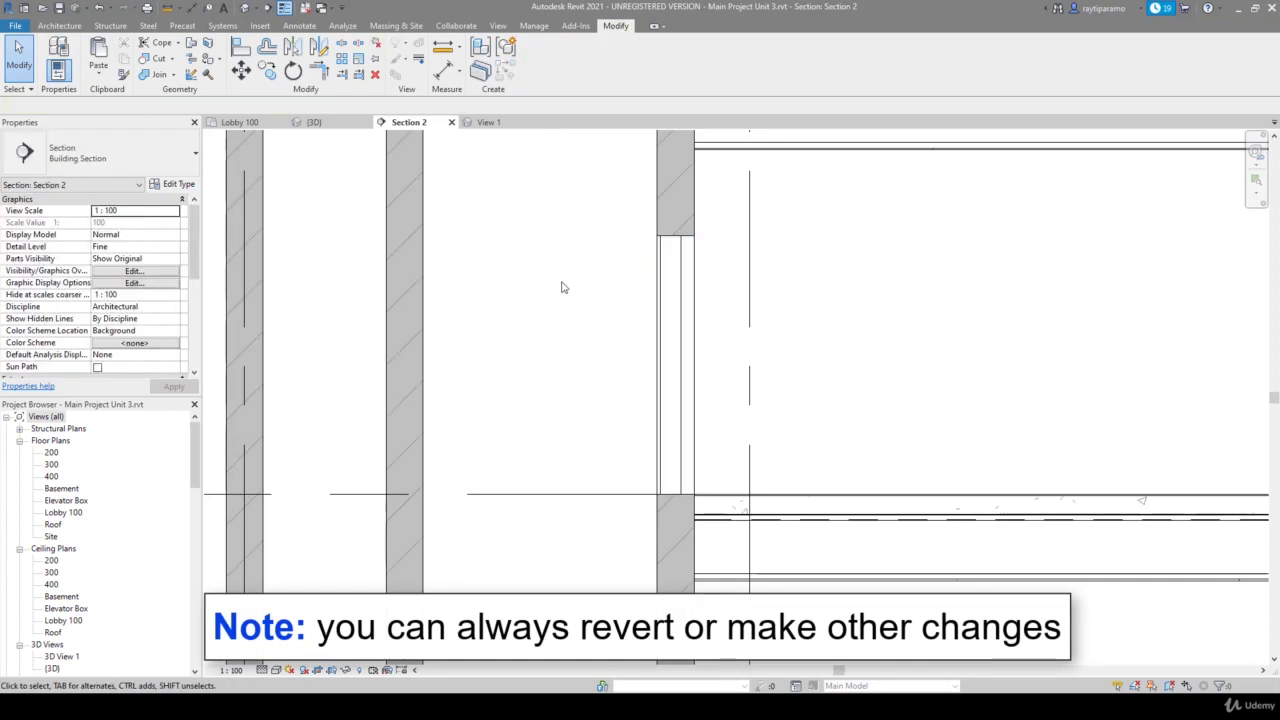
pyautogui.scroll(-1, 562, 288)
pyautogui.scroll(-2, 562, 288)
pyautogui.scroll(-1, 562, 288)
pyautogui.scroll(-1, 562, 288)
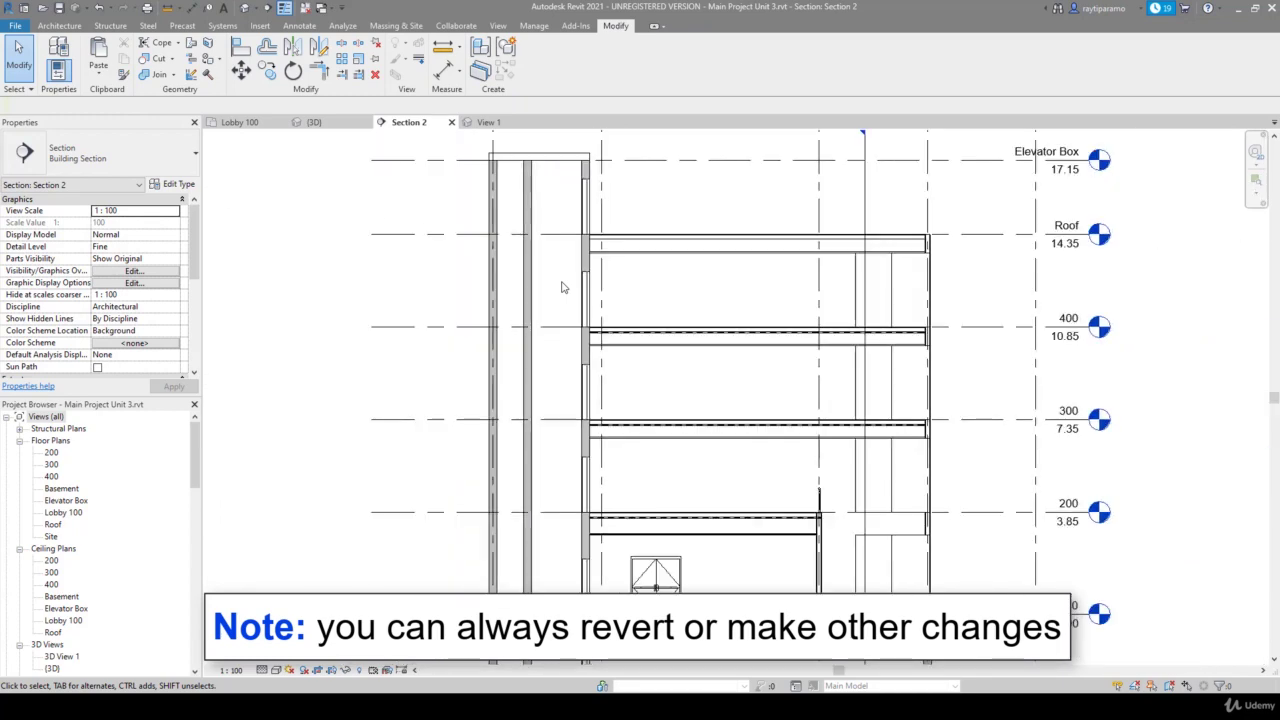
pyautogui.scroll(-1, 562, 288)
pyautogui.scroll(-1, 562, 288)
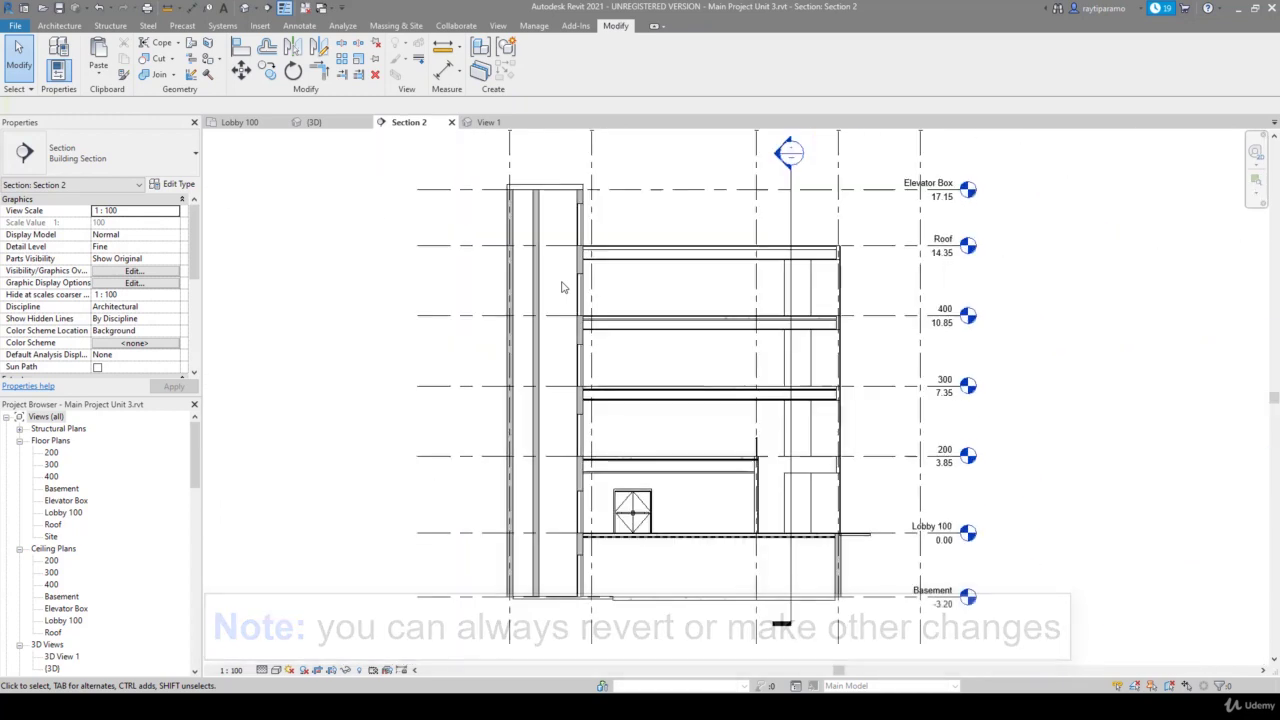
pyautogui.hotkey('ctrl', 'z')
pyautogui.scroll(3, 594, 170)
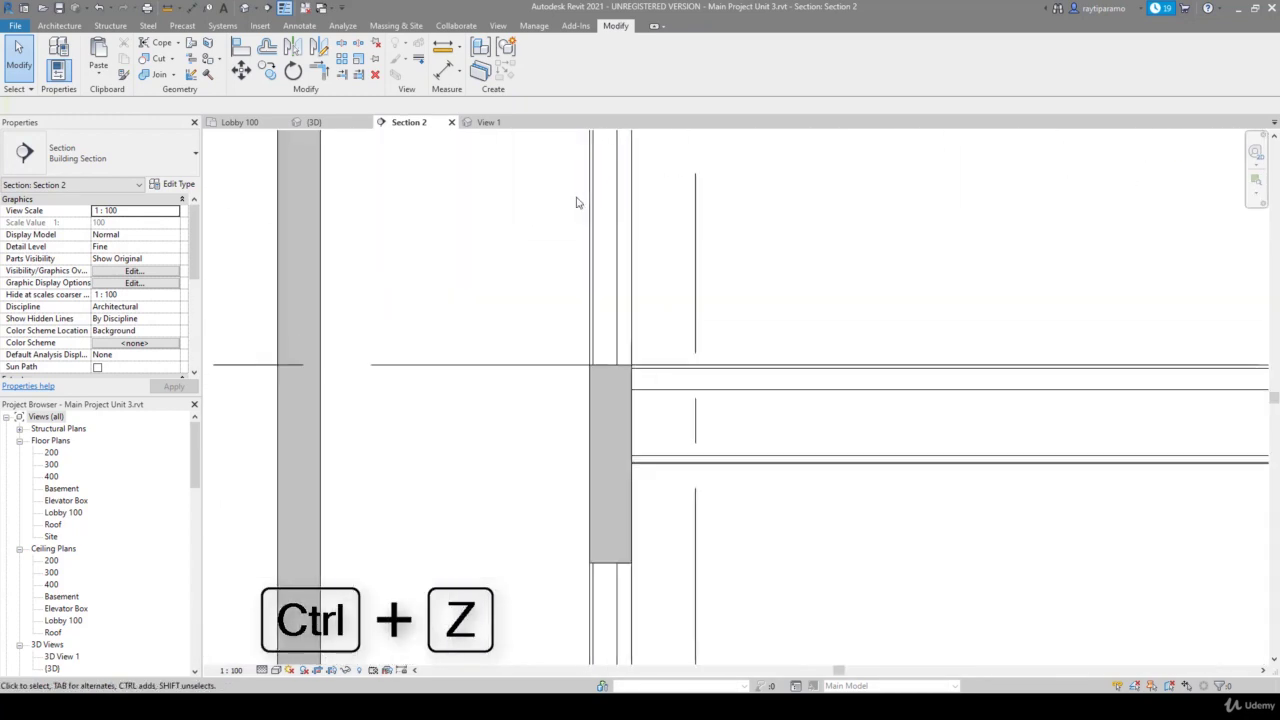
pyautogui.scroll(-5, 557, 224)
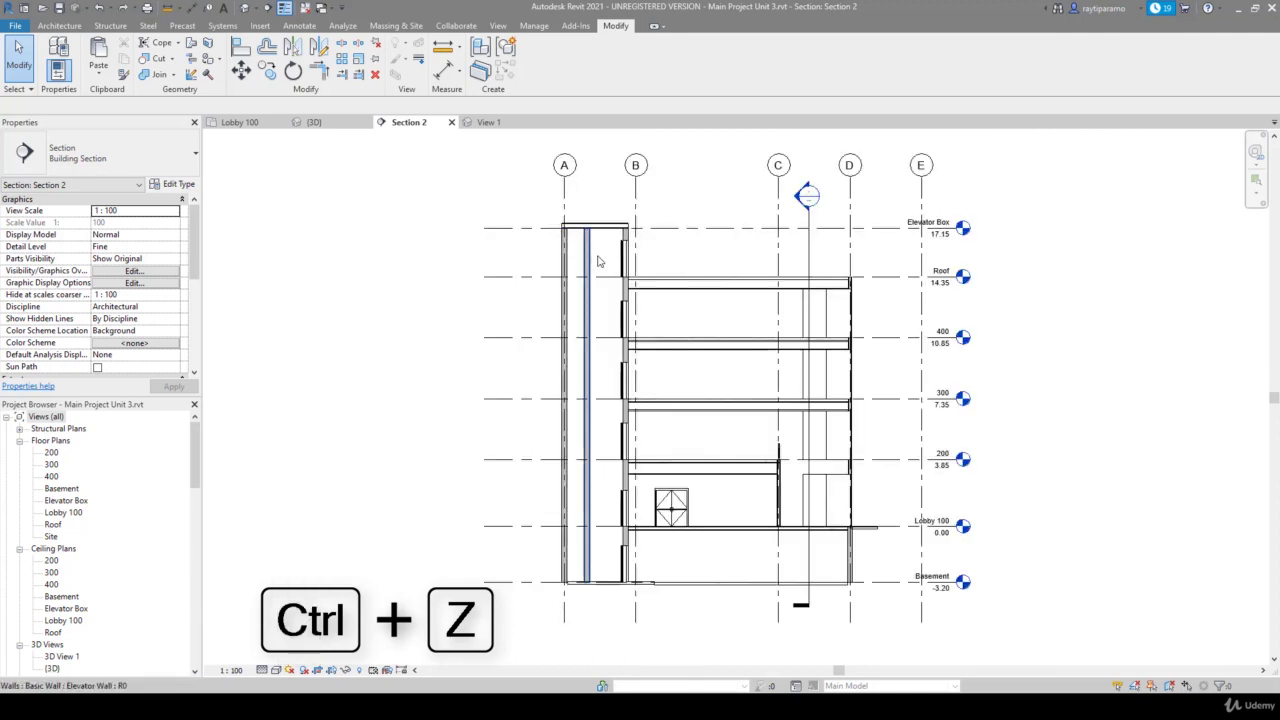
pyautogui.scroll(3, 570, 230)
pyautogui.scroll(2, 577, 233)
pyautogui.scroll(1, 580, 231)
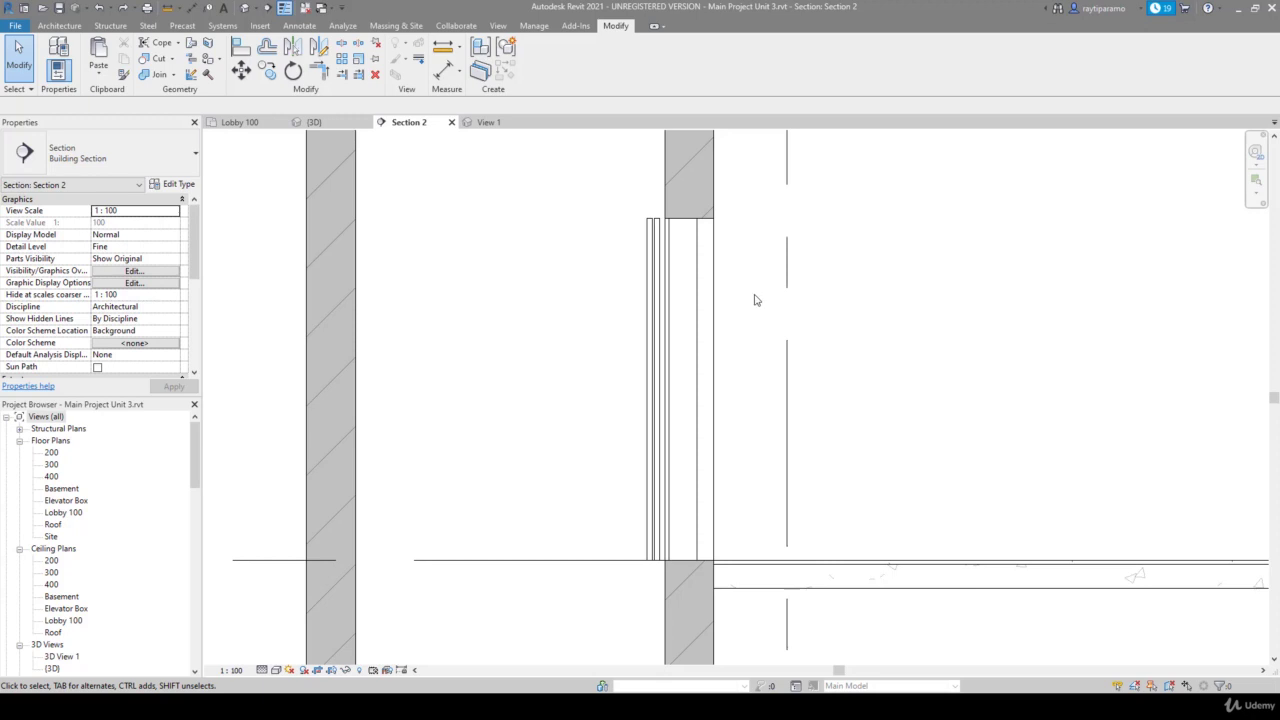
pyautogui.press('z')
pyautogui.press('f')
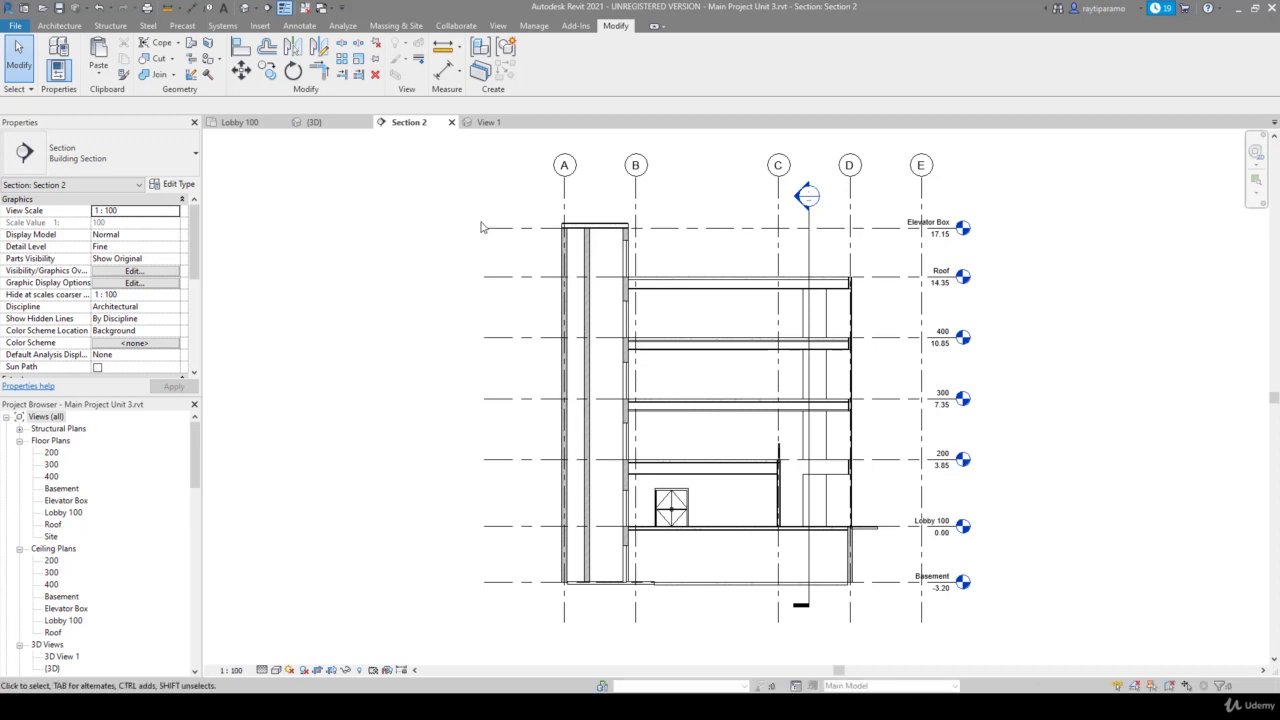
pyautogui.click(500, 122)
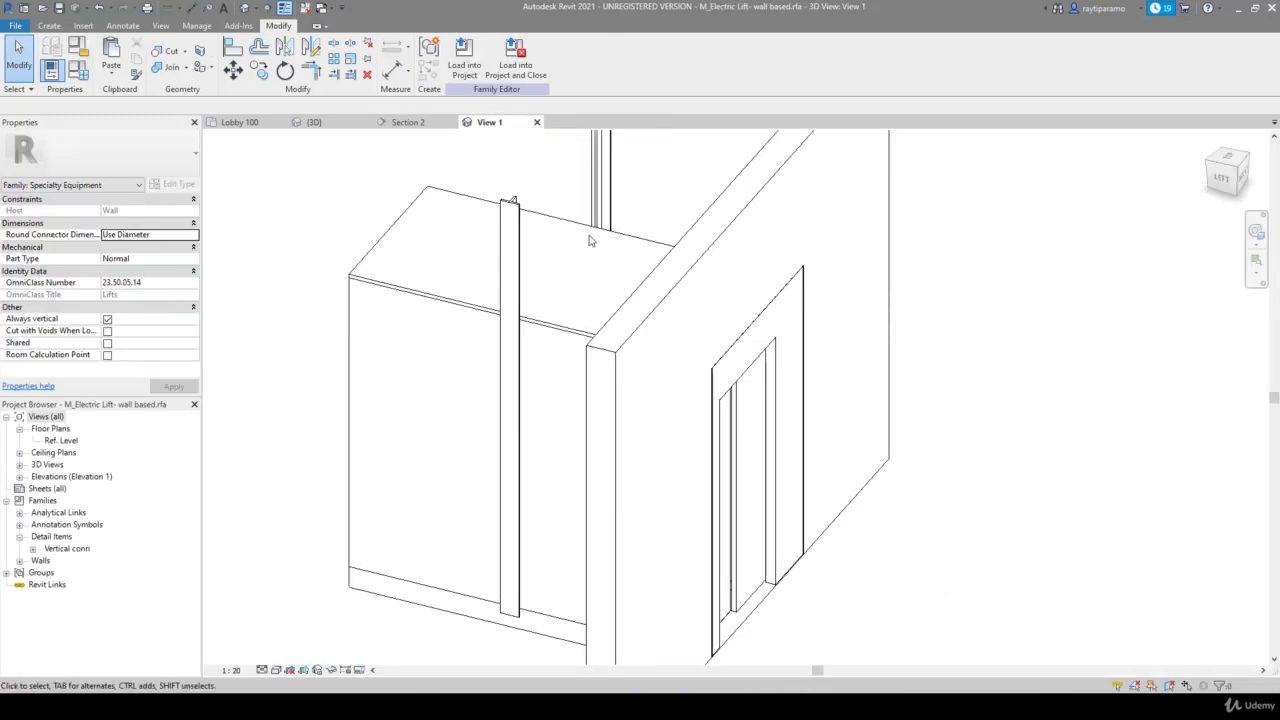
# Close the lift family's View 1 and discard its changes without saving
pyautogui.scroll(-1, 701, 369)
pyautogui.scroll(-1, 701, 369)
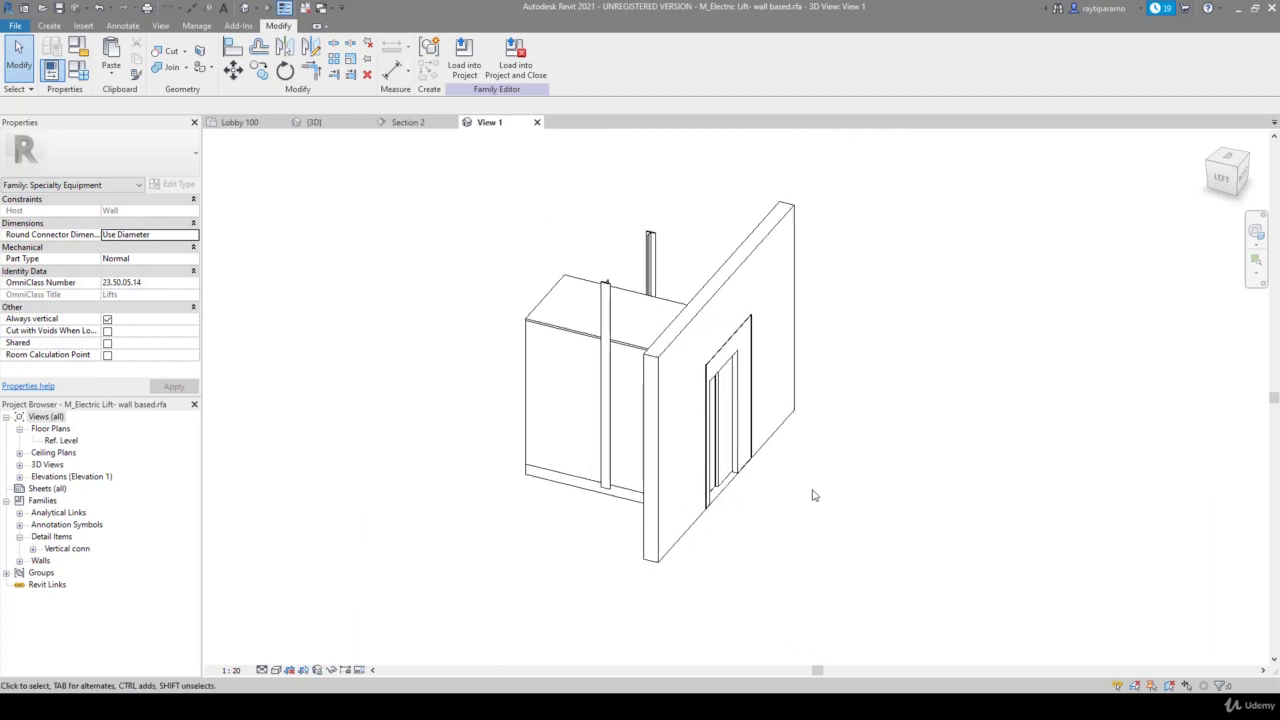
pyautogui.click(537, 122)
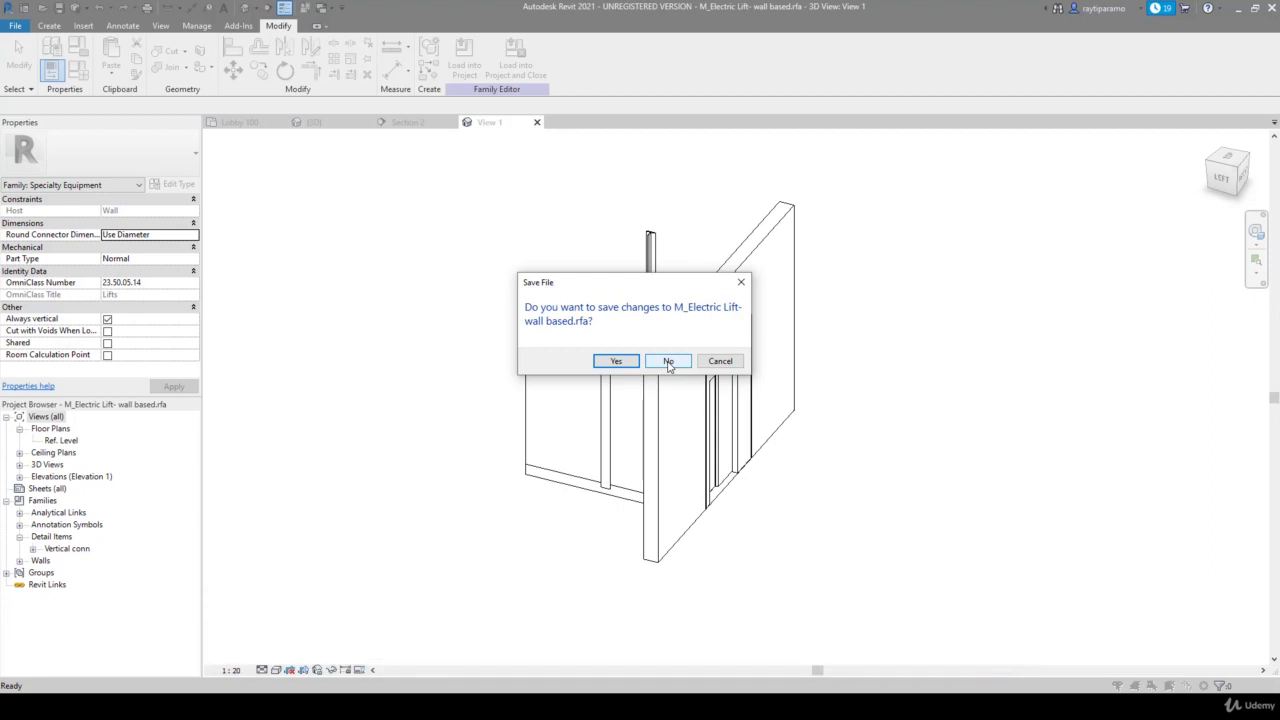
pyautogui.click(669, 361)
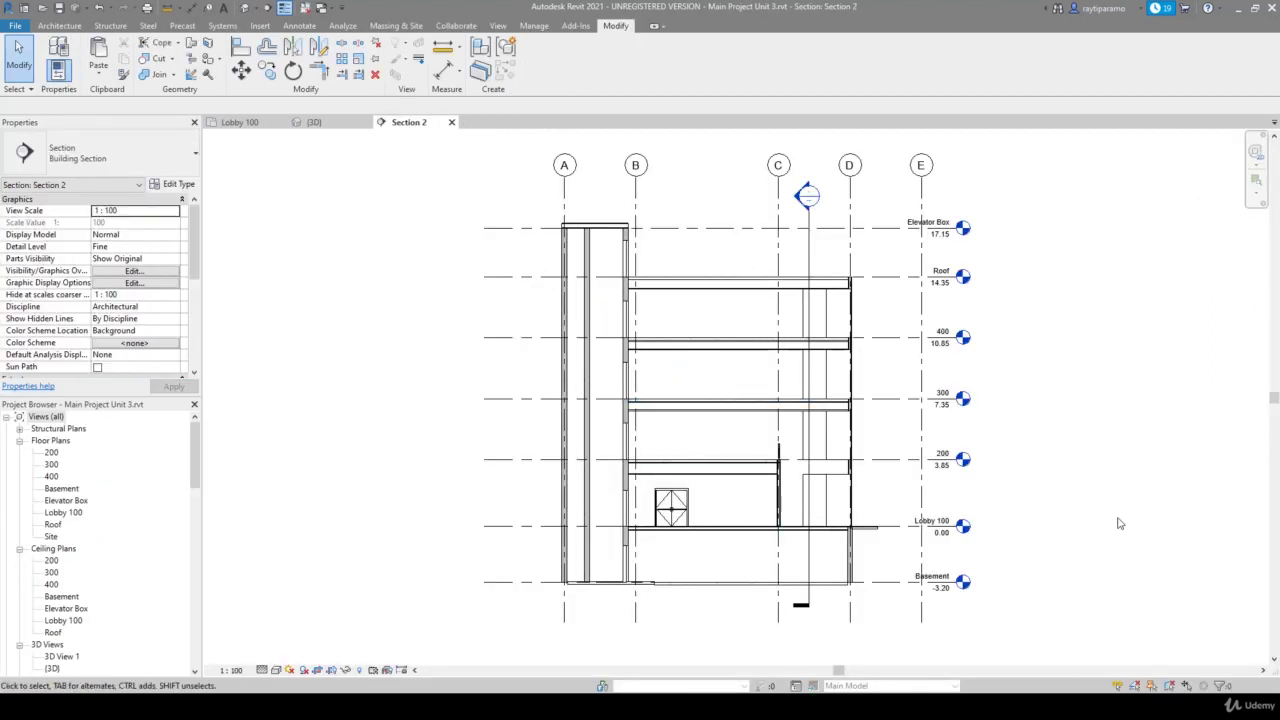
# Hide grid line E in Section 2 only, then close Section 2
pyautogui.click(918, 198)
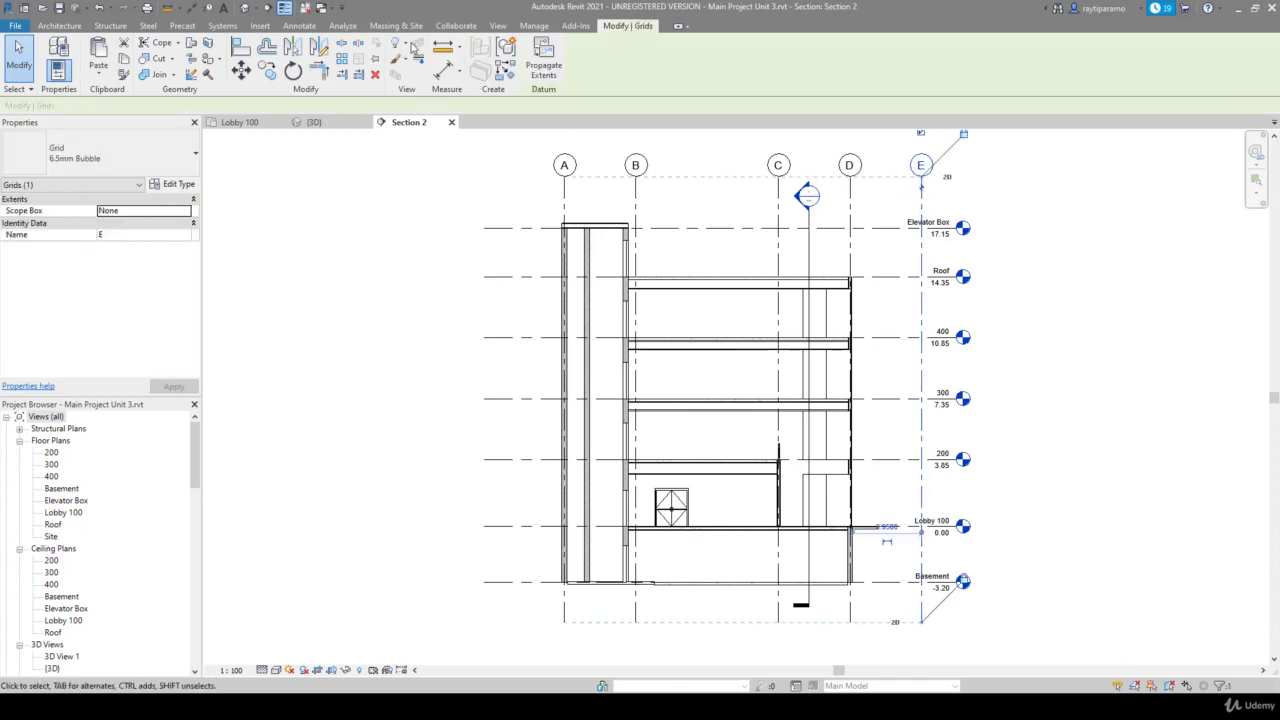
pyautogui.click(404, 45)
pyautogui.click(432, 63)
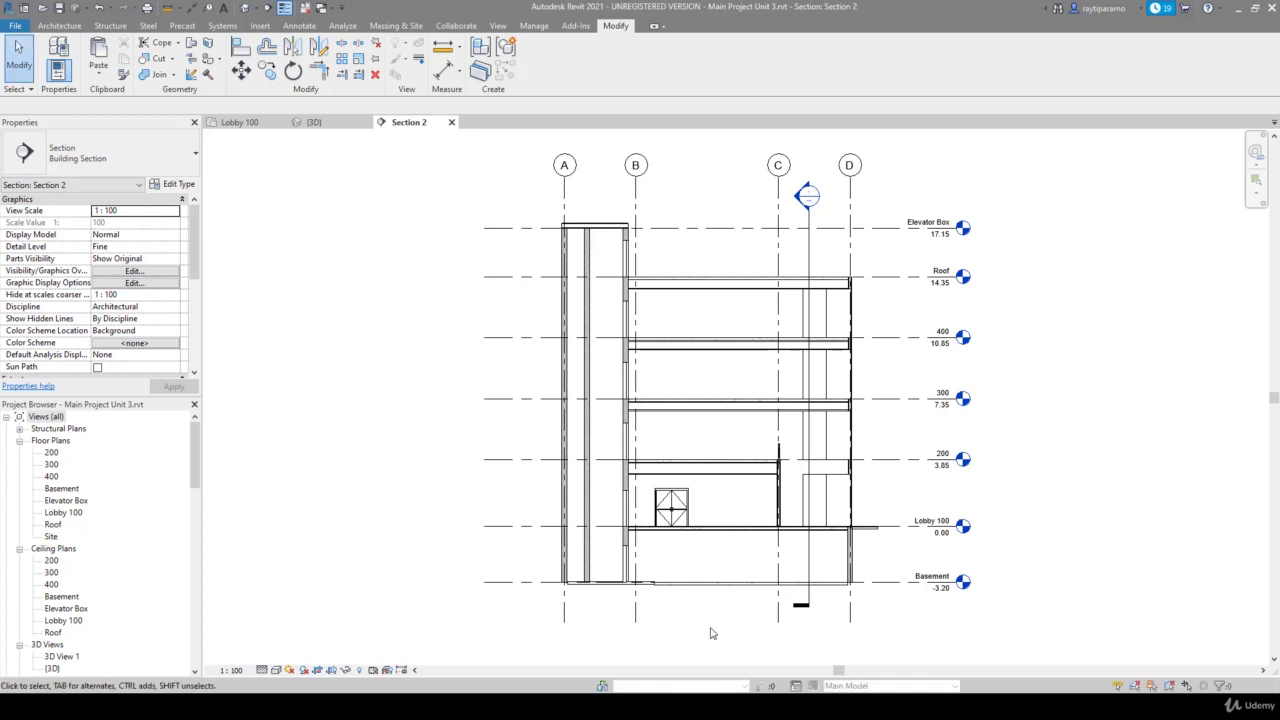
pyautogui.click(451, 122)
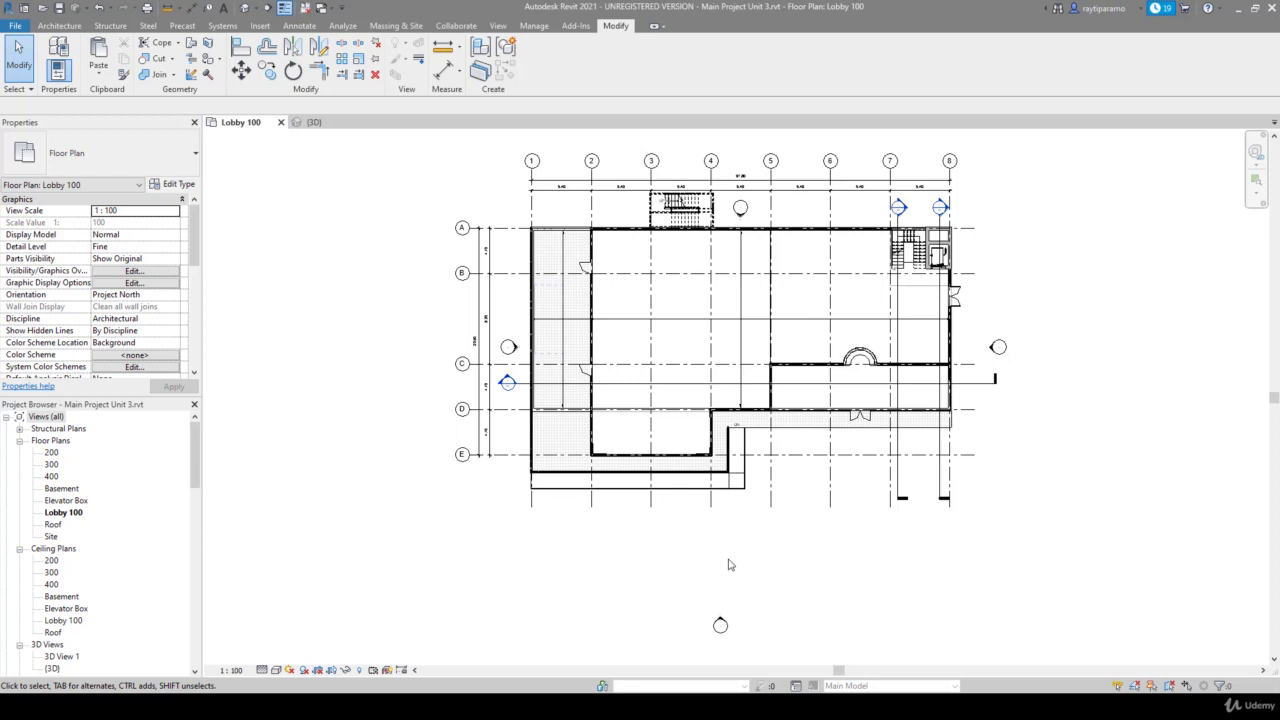
# From the 3D view, expand Railings (1-A) in the Project Browser and edit that family
pyautogui.click(316, 124)
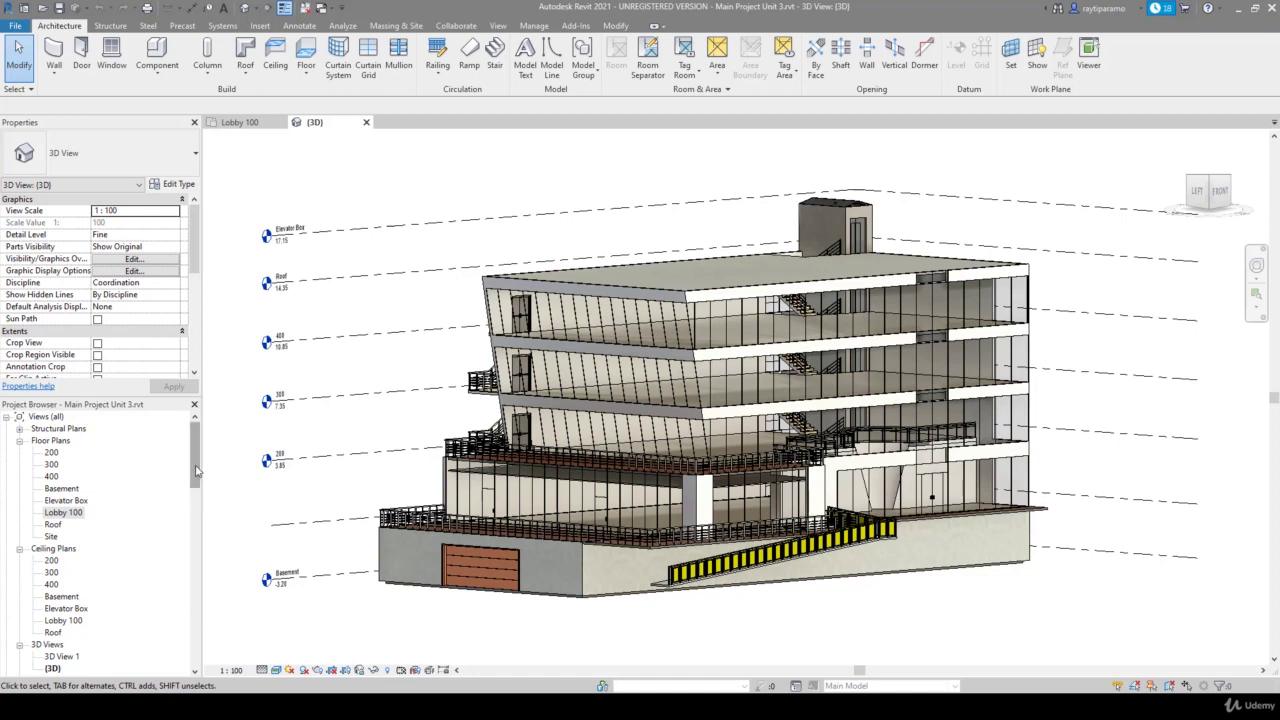
pyautogui.moveTo(195, 471); pyautogui.dragTo(199, 628)
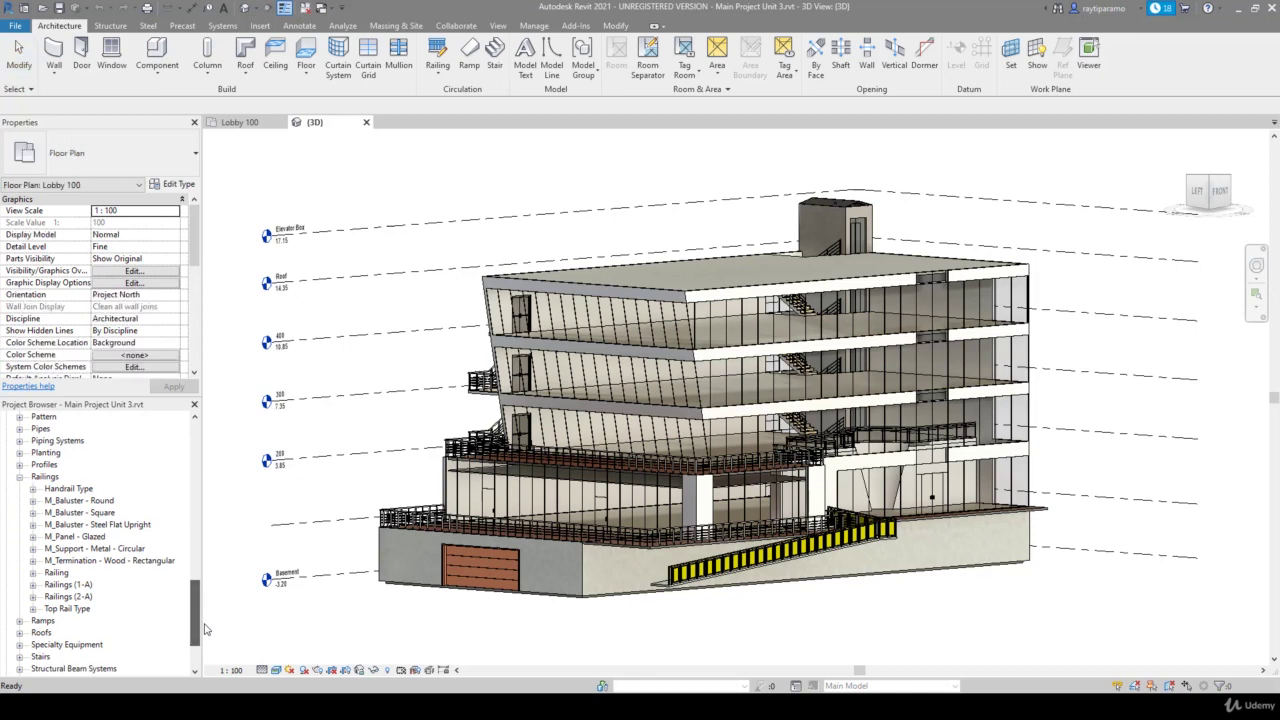
pyautogui.click(33, 584)
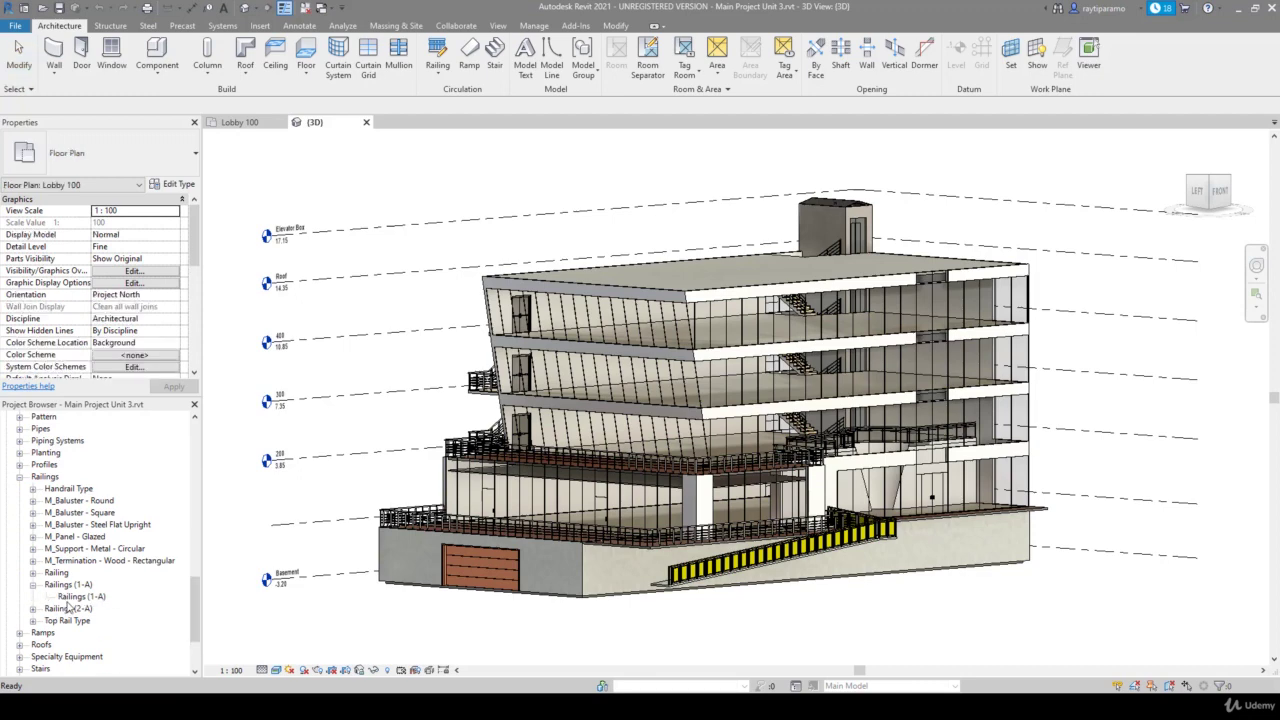
pyautogui.rightClick(67, 600)
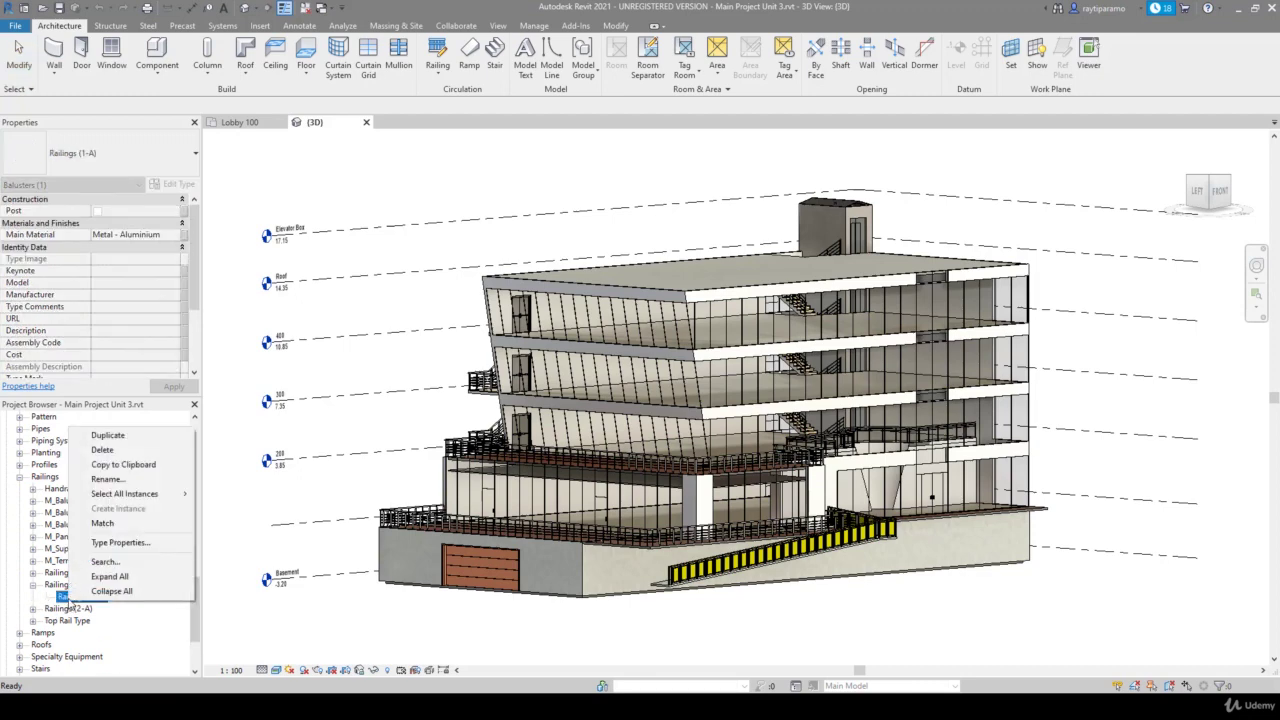
pyautogui.rightClick(62, 586)
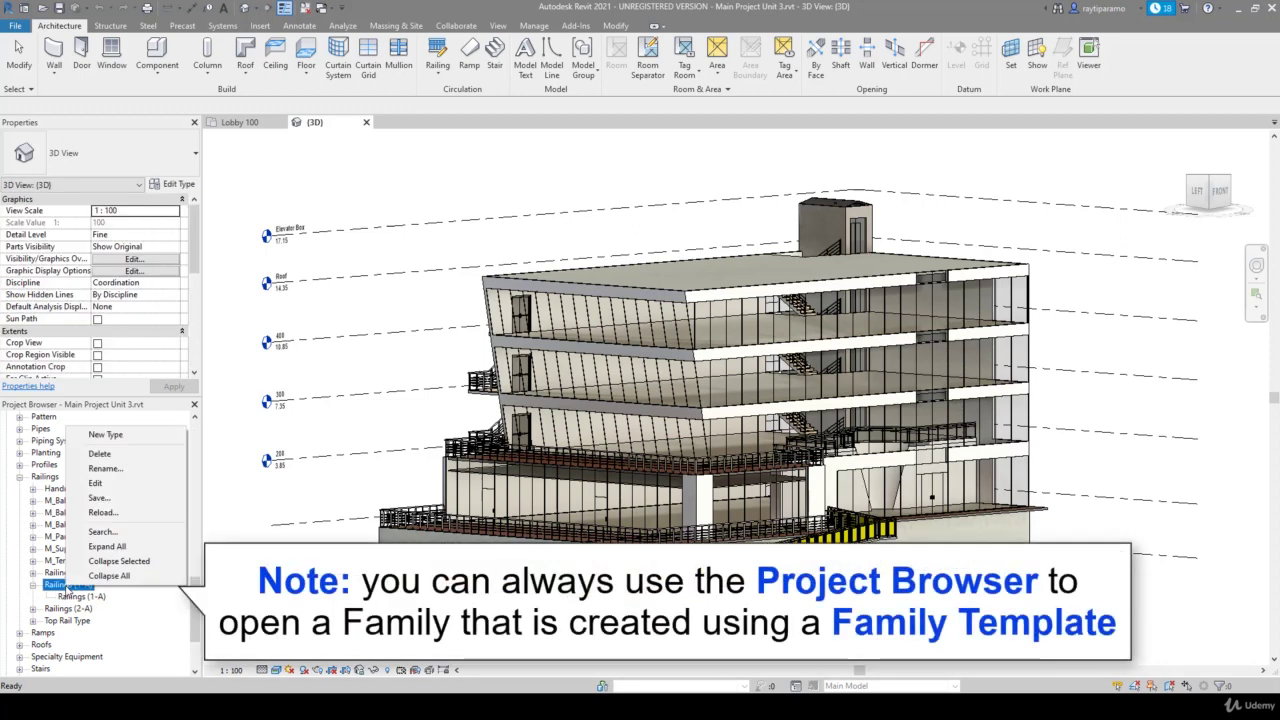
pyautogui.click(118, 485)
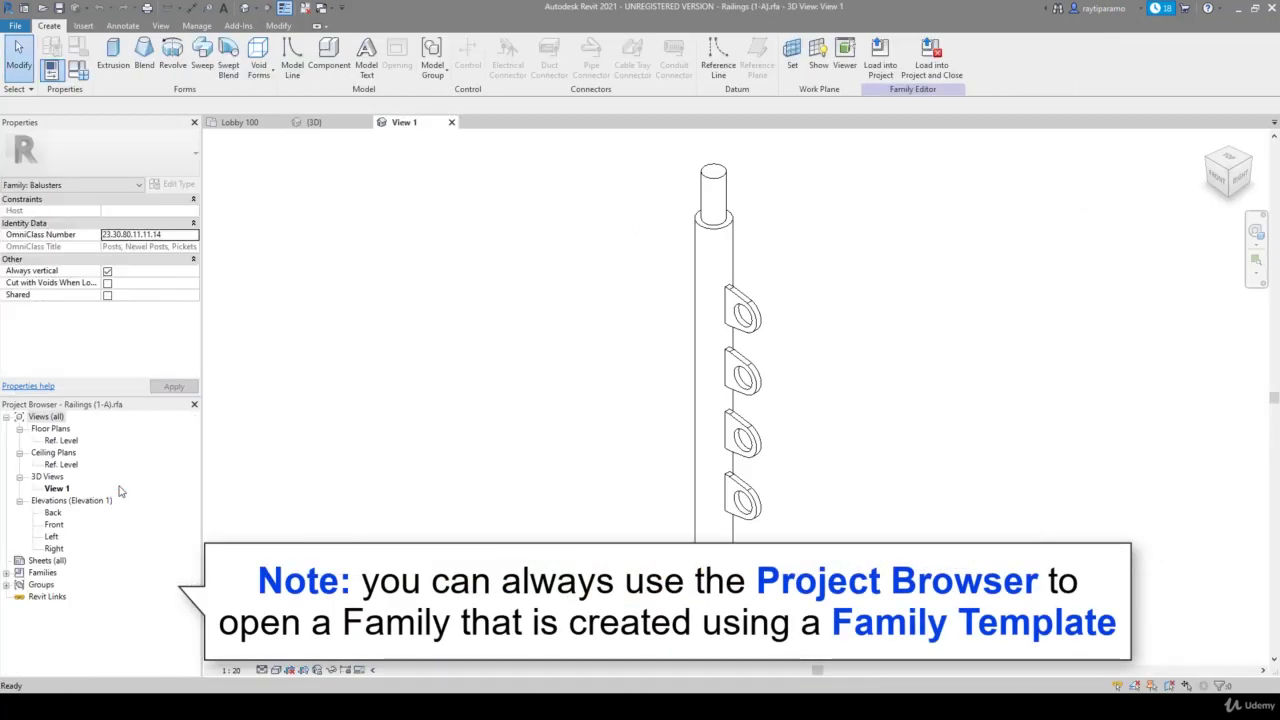
# Collapse the Railings (1-A) browser entry and return to the baluster's 3D view
pyautogui.click(241, 122)
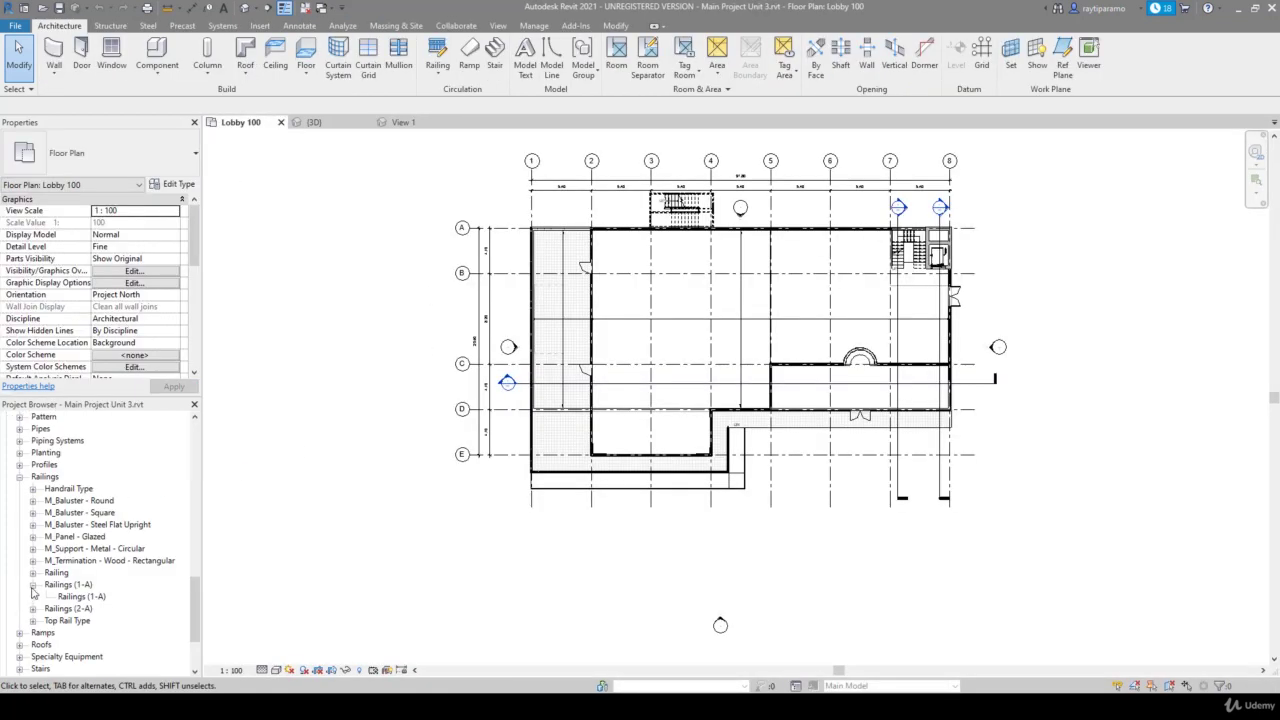
pyautogui.click(32, 585)
pyautogui.moveTo(196, 610); pyautogui.dragTo(196, 450)
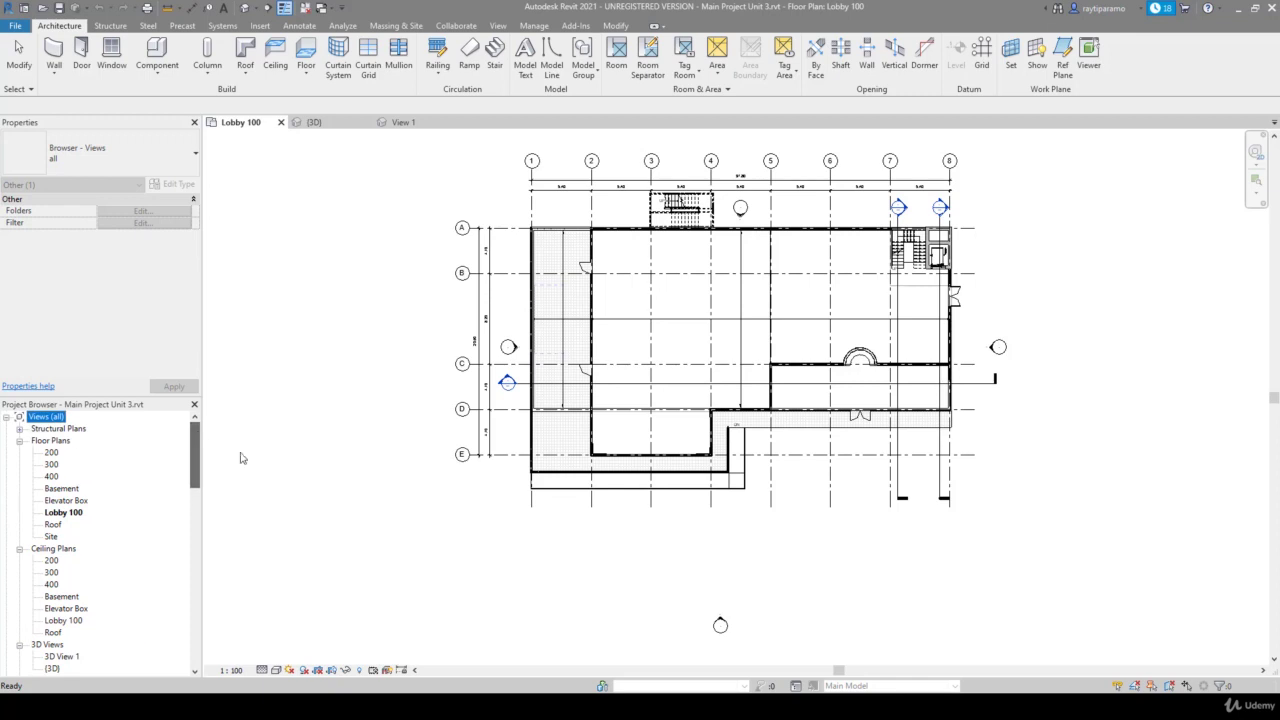
pyautogui.click(329, 480)
pyautogui.click(403, 122)
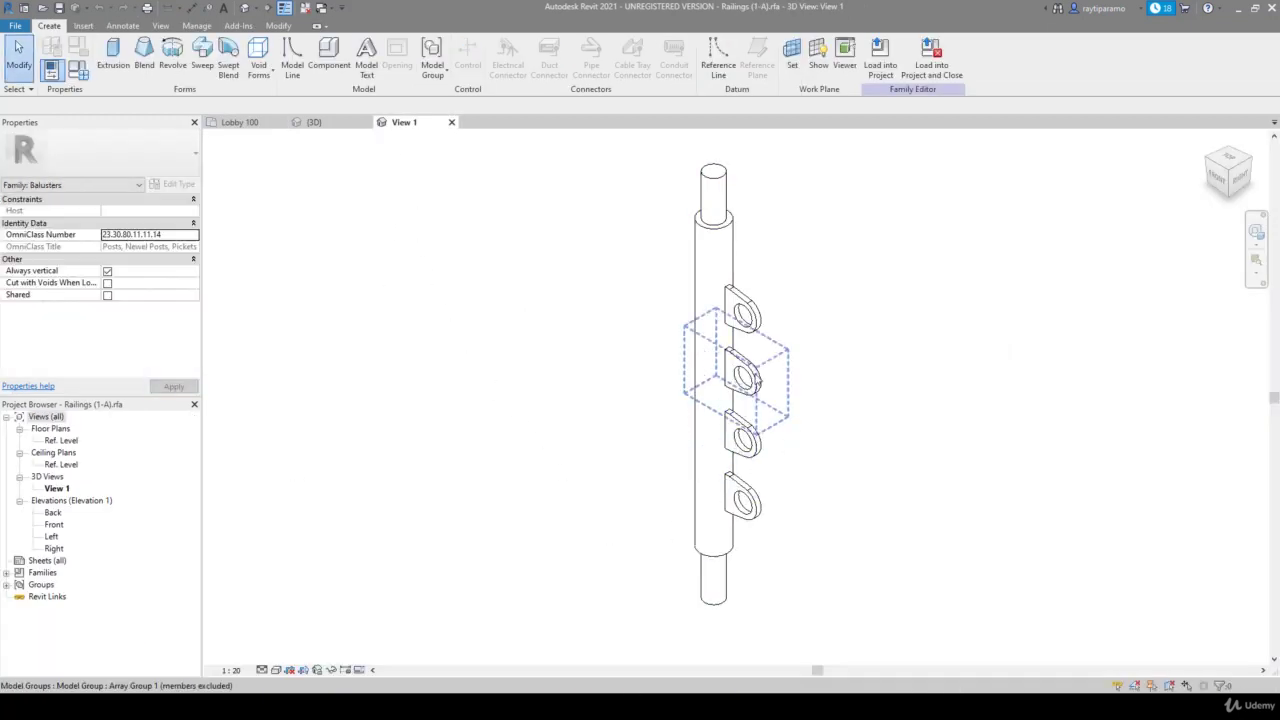
# Delete the array of four brackets from the baluster post
pyautogui.click(754, 378)
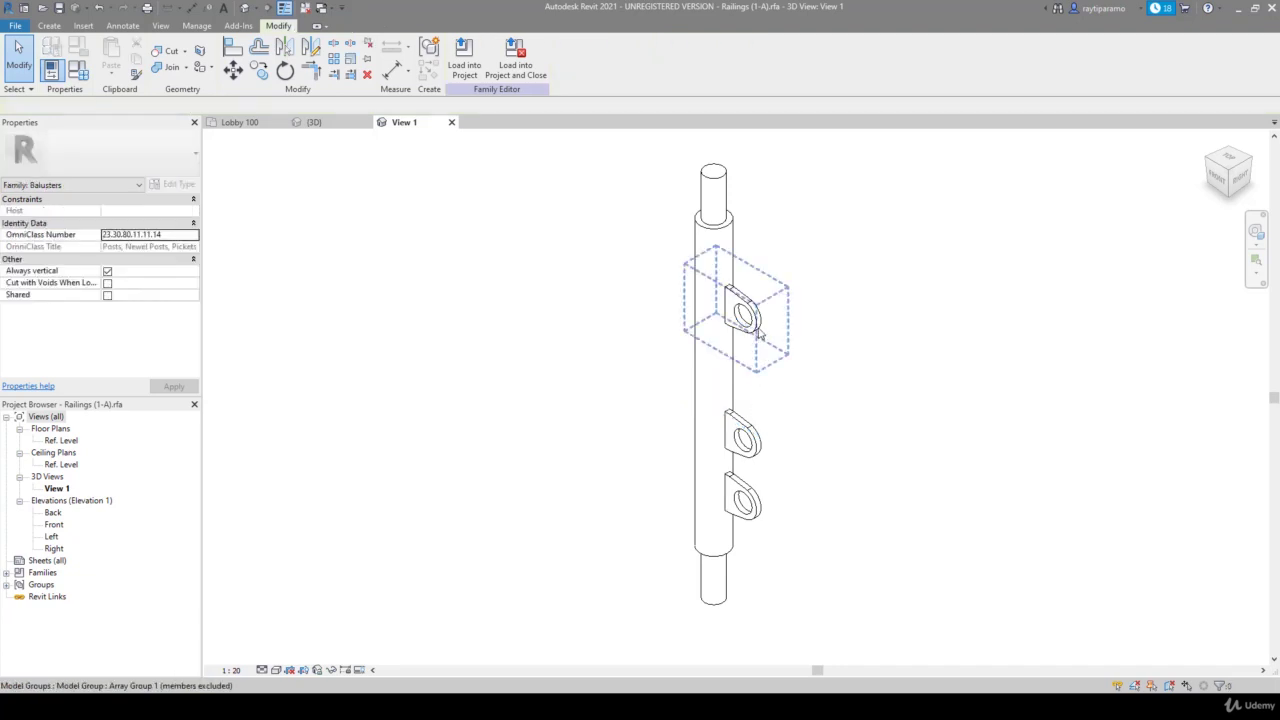
pyautogui.moveTo(755, 378)
pyautogui.mouseDown()
pyautogui.moveTo(762, 332)
pyautogui.moveTo(745, 500)
pyautogui.mouseUp()
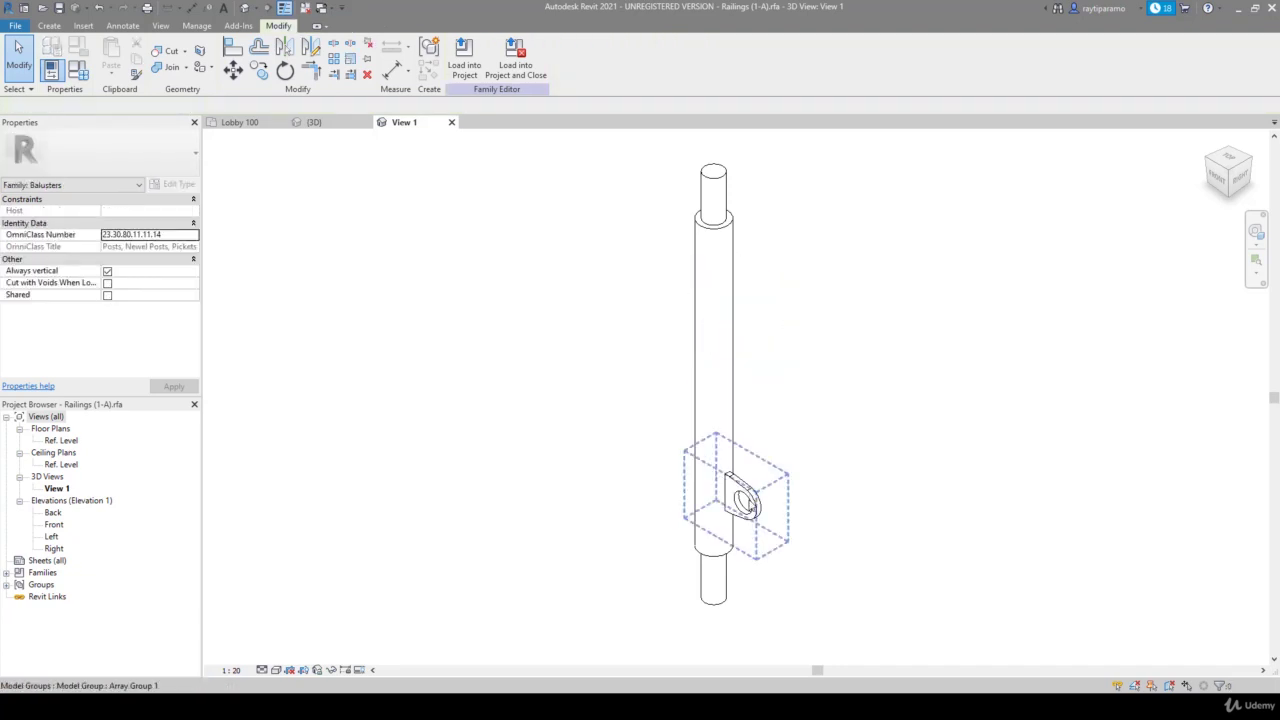
pyautogui.click(743, 500)
pyautogui.press('Delete')
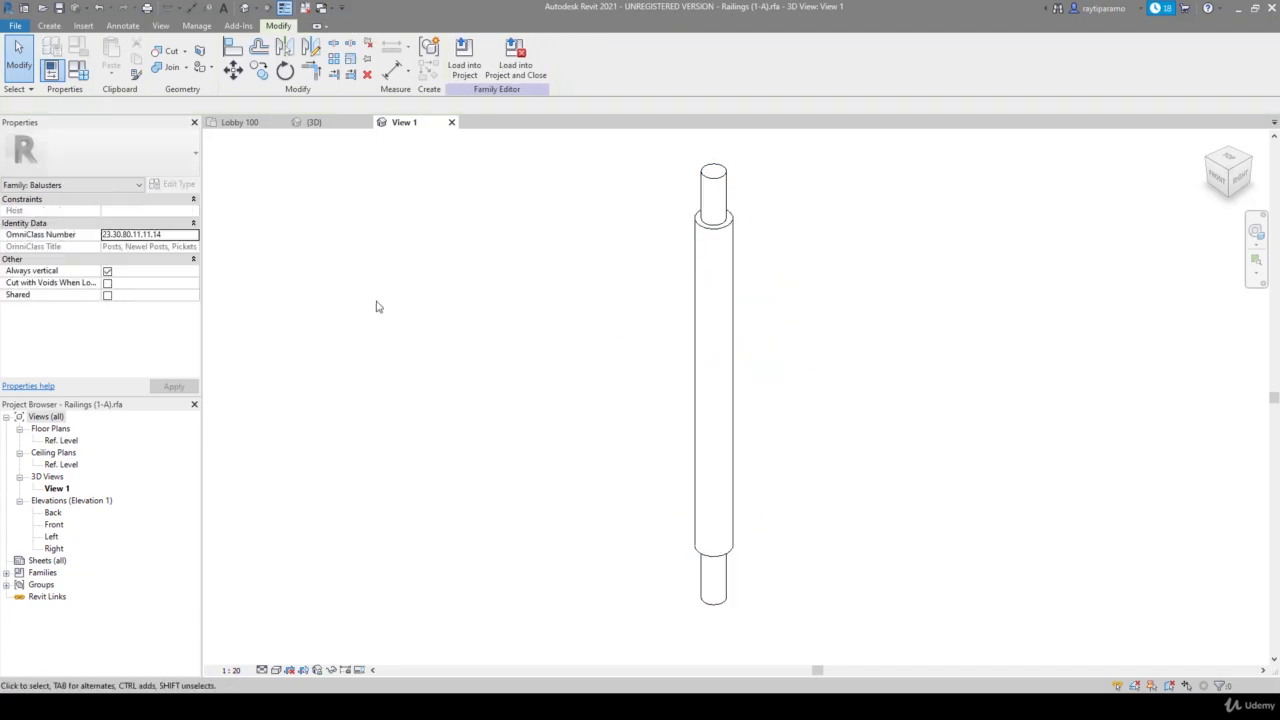
# In the Left elevation, delete the intermediate reference planes with their EQ and 0.10 dimensions
pyautogui.doubleClick(51, 537)
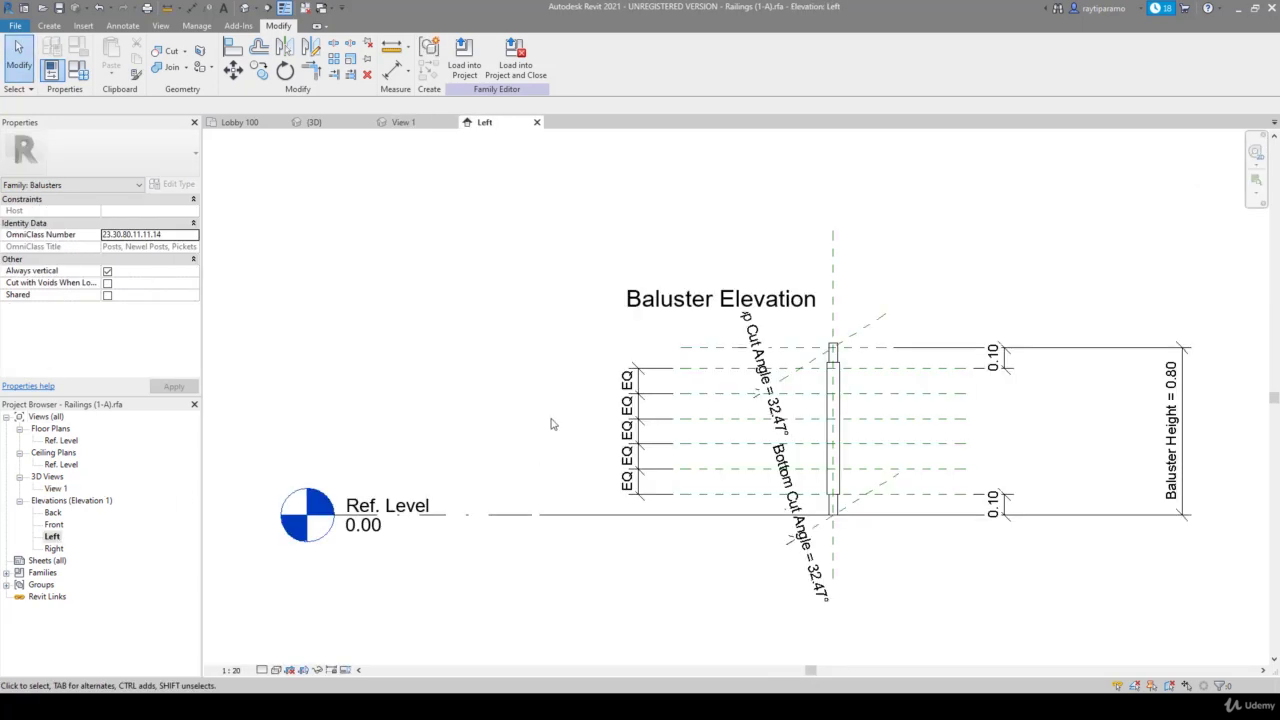
pyautogui.click(690, 468)
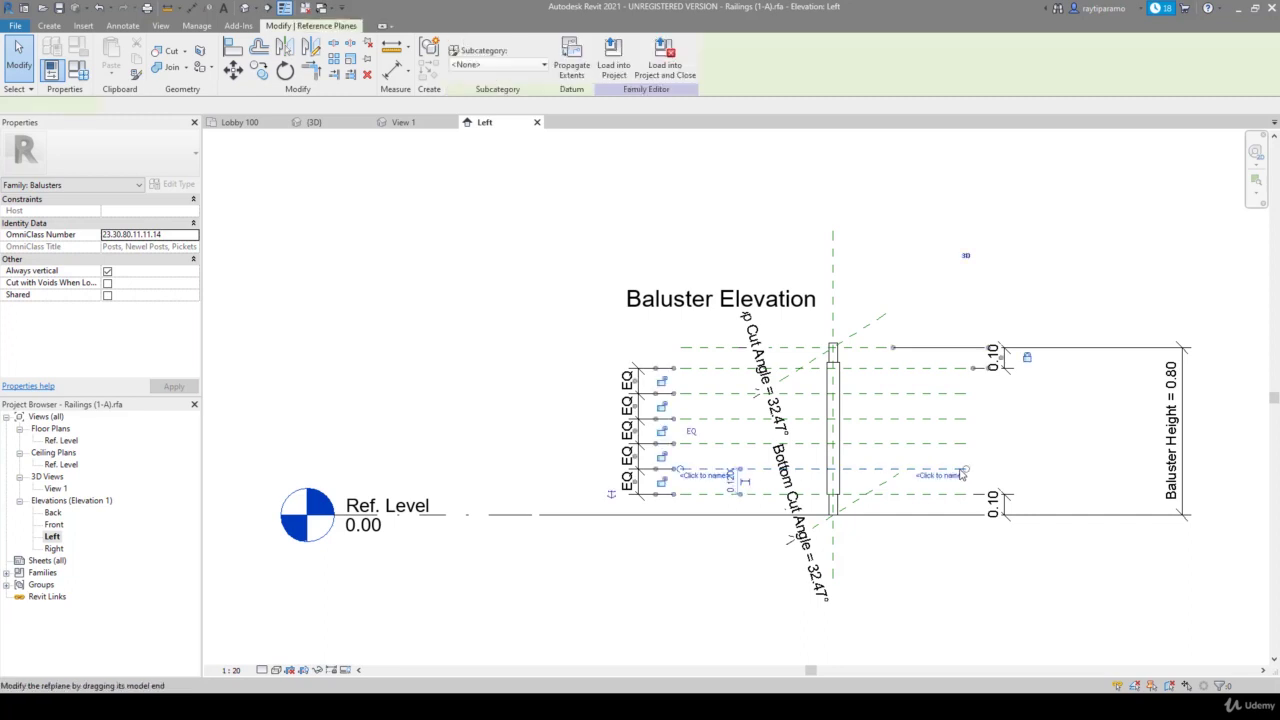
pyautogui.press('Delete')
pyautogui.click(690, 495)
pyautogui.press('Delete')
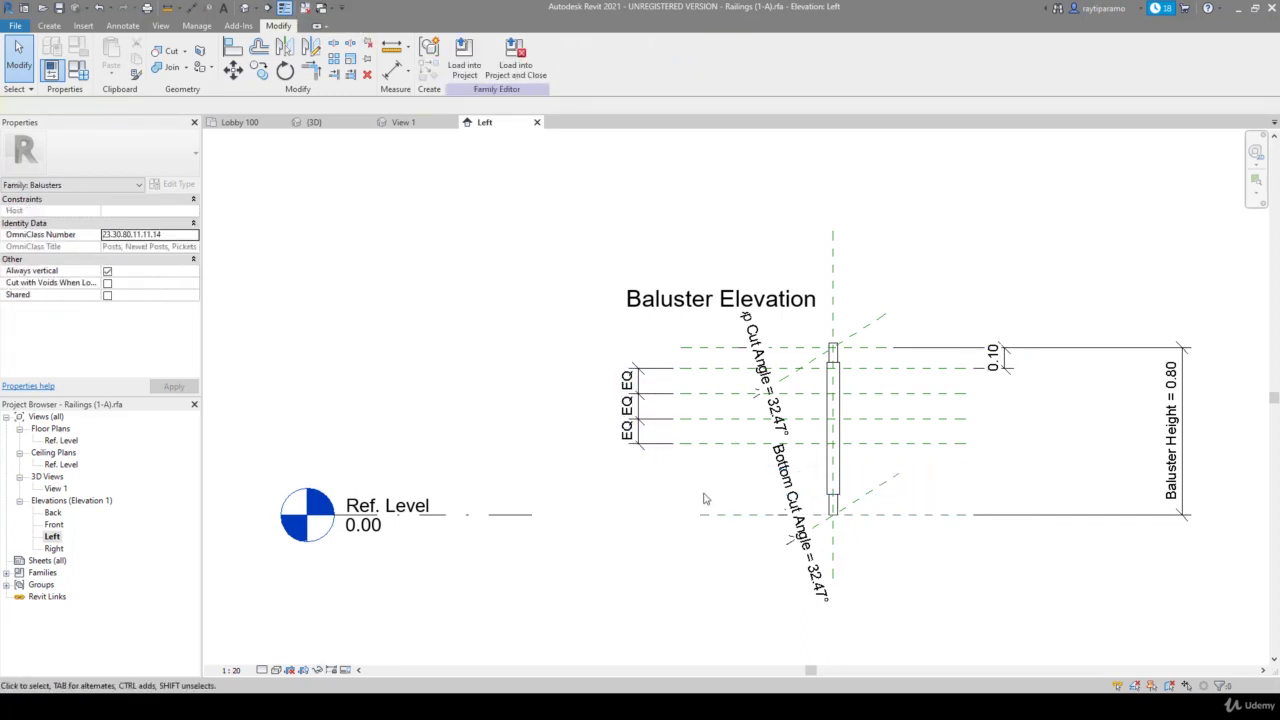
pyautogui.moveTo(703, 498); pyautogui.dragTo(650, 372)
pyautogui.press('Delete')
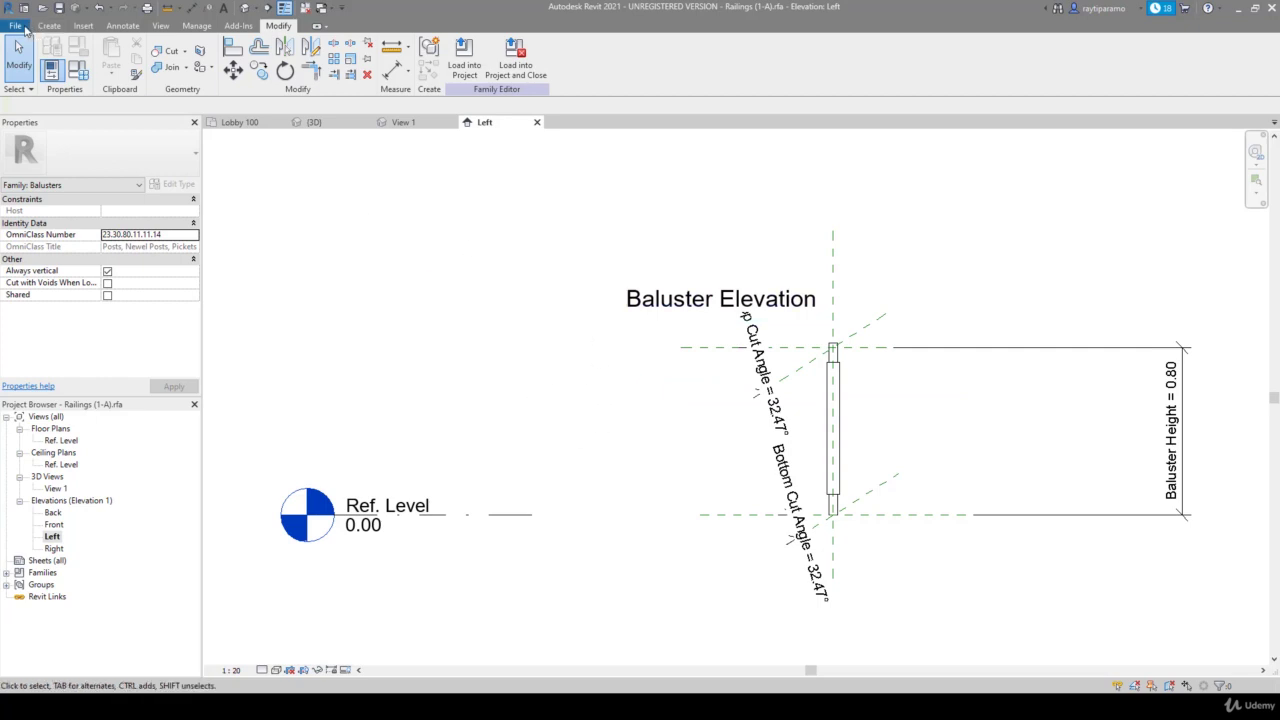
# Save the family as Railings (1-B).rfa with maximum backups set to 1
pyautogui.click(17, 26)
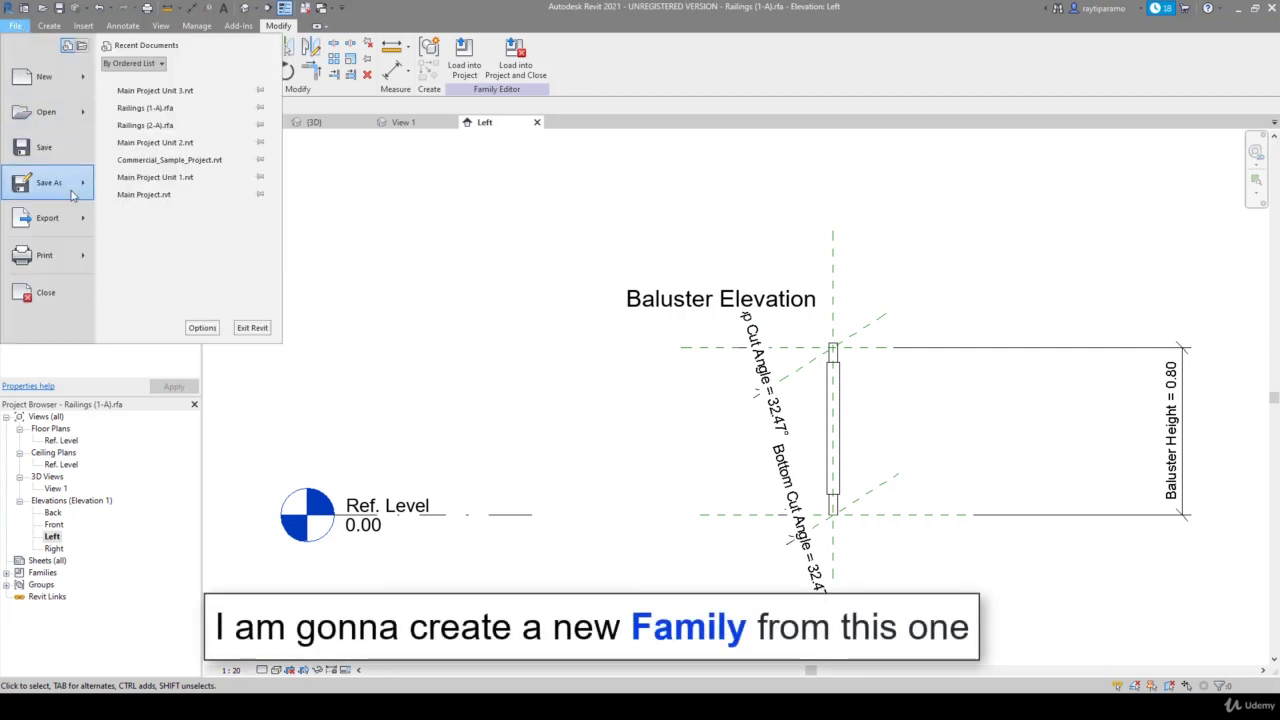
pyautogui.moveTo(48, 182)
pyautogui.click(143, 176)
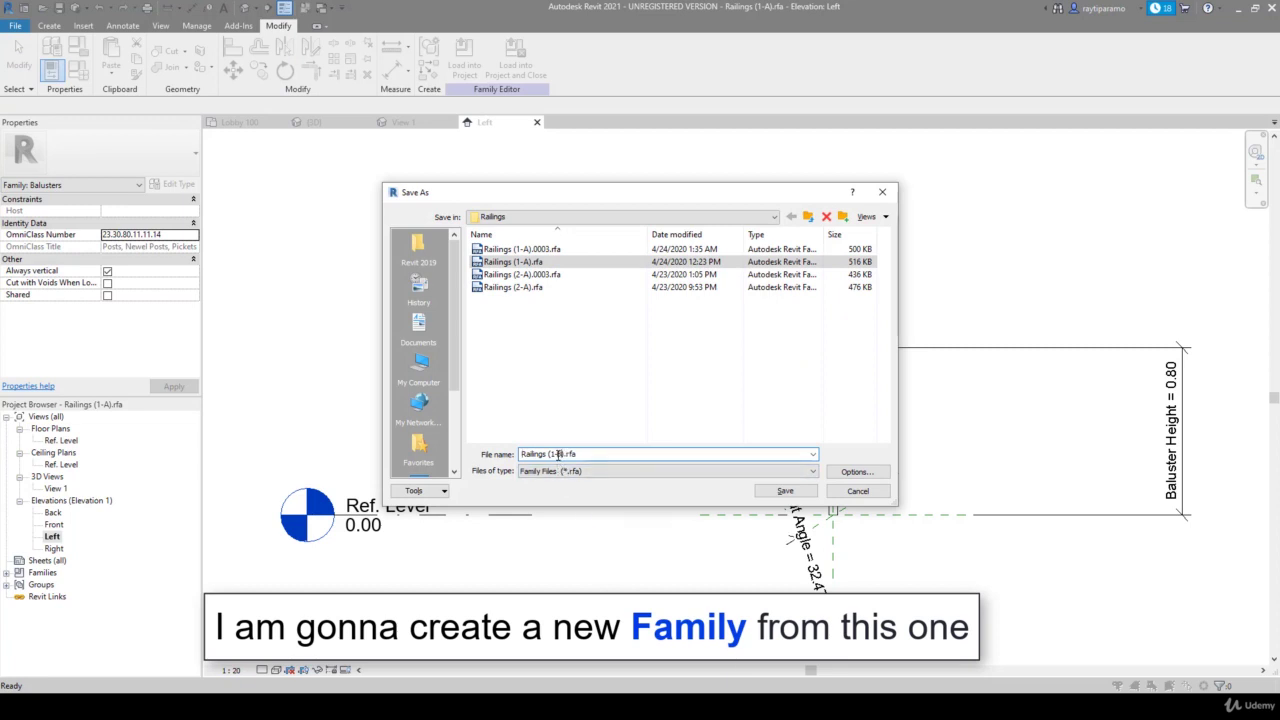
pyautogui.click(852, 473)
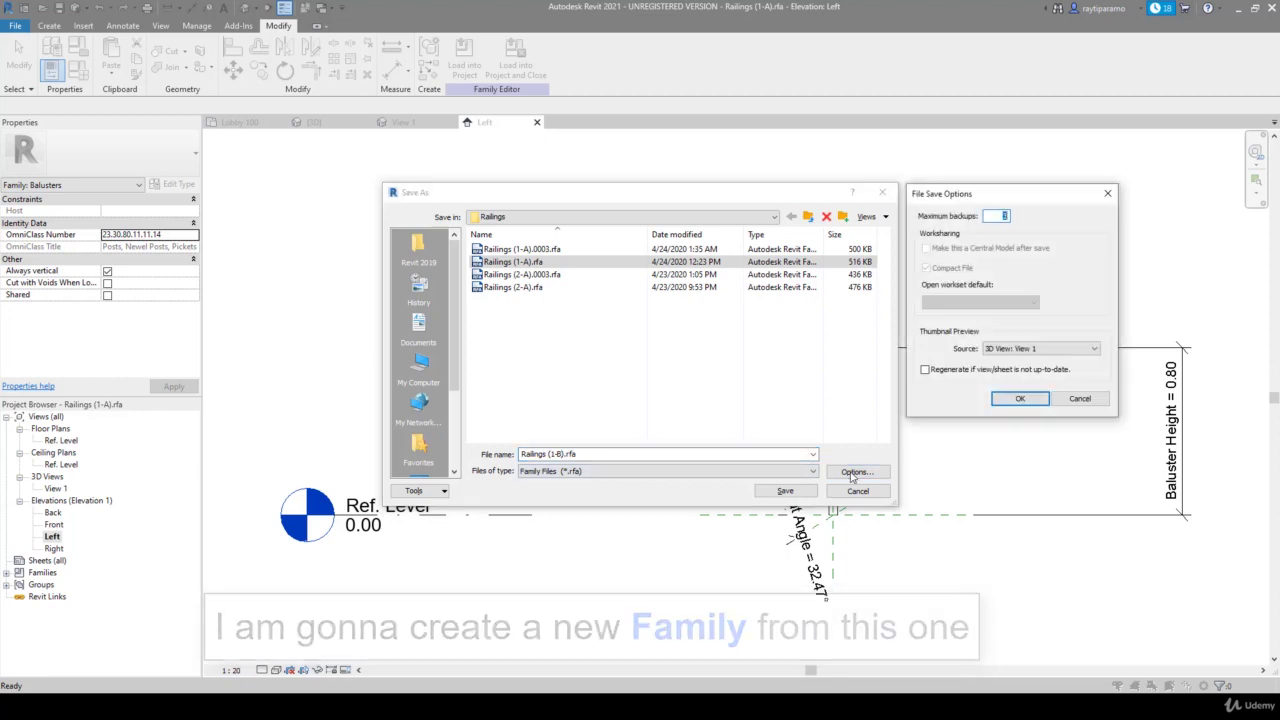
pyautogui.click(1018, 398)
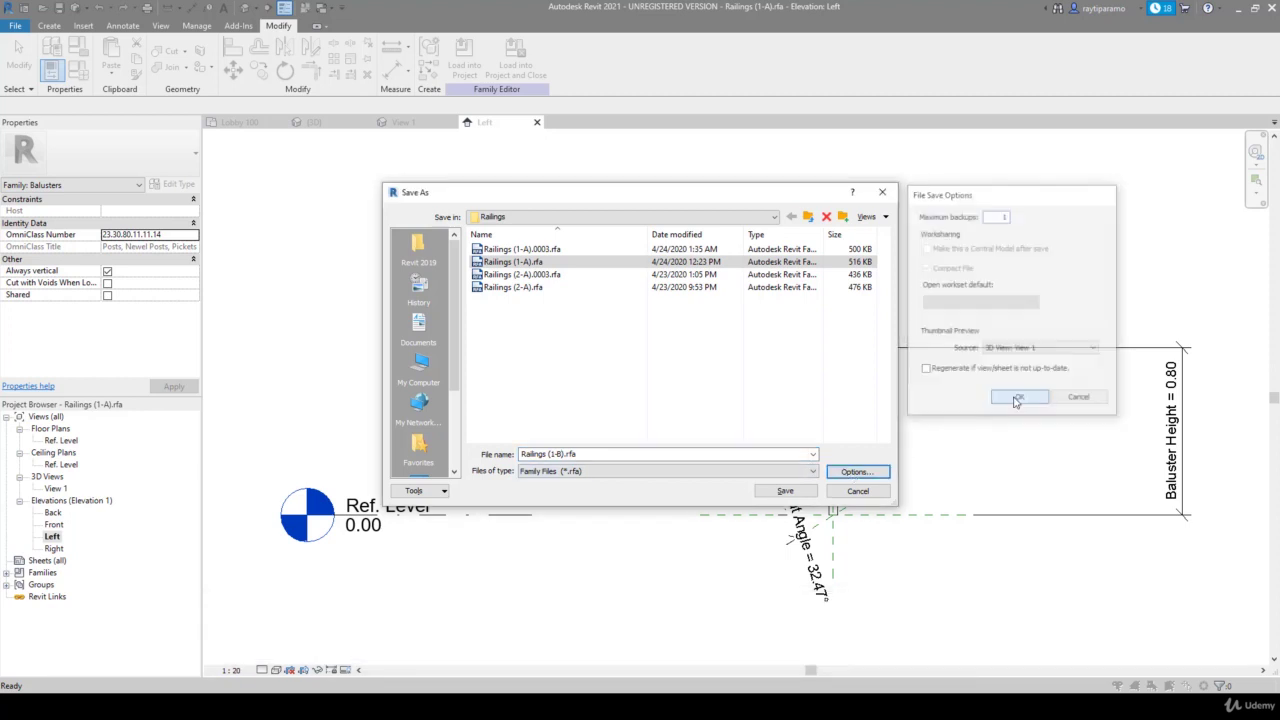
pyautogui.click(798, 492)
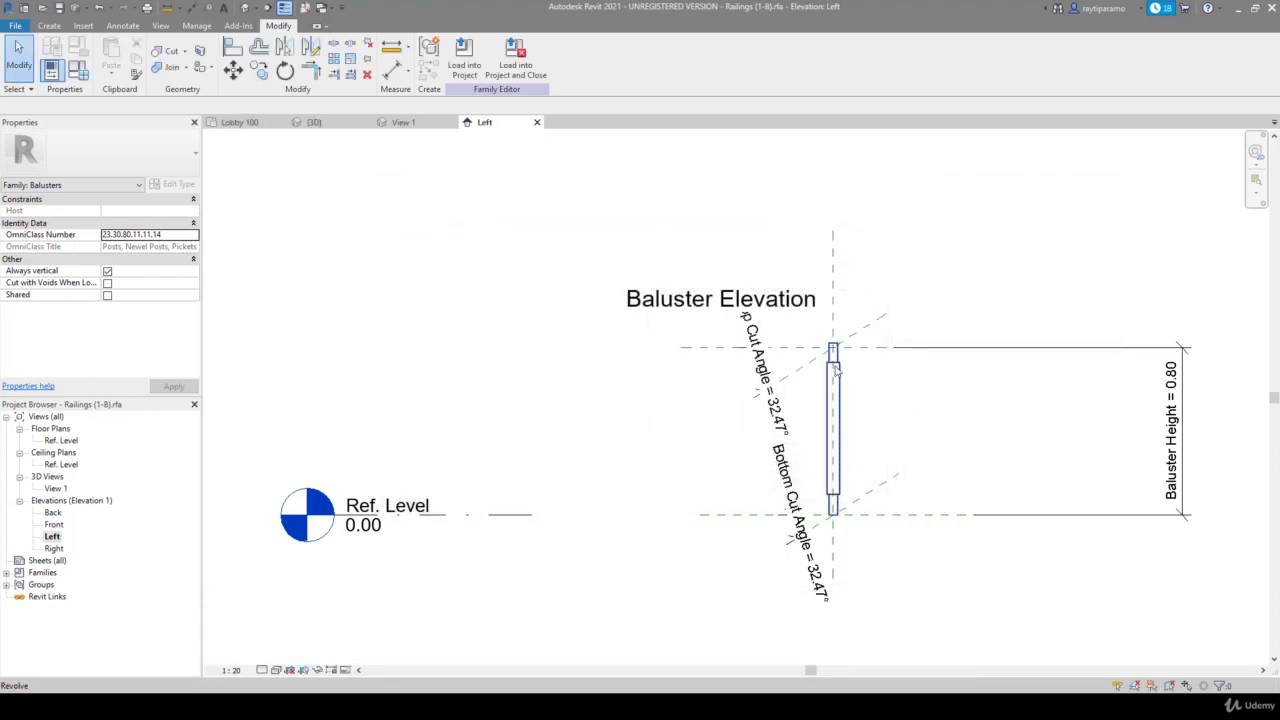
# Window-select elements around the baluster in the Left elevation, then clear the selection
pyautogui.moveTo(914, 365); pyautogui.dragTo(822, 524)
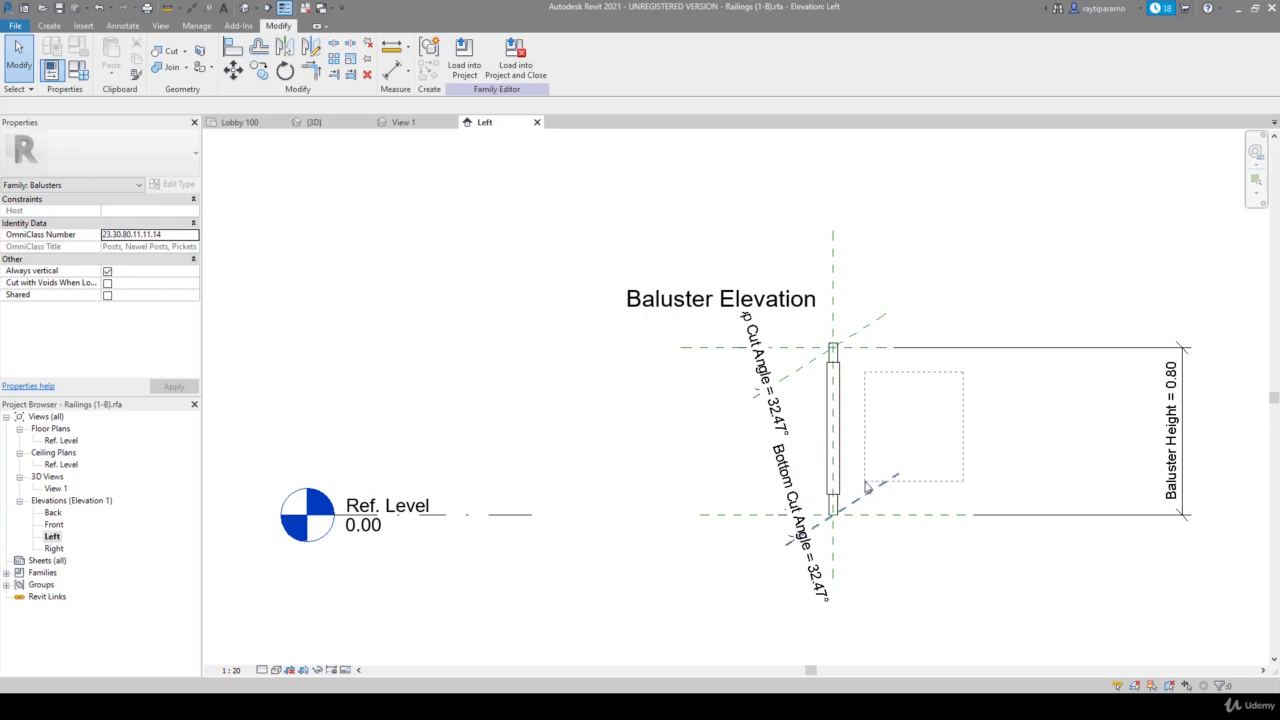
pyautogui.click(700, 465)
pyautogui.moveTo(588, 374); pyautogui.dragTo(810, 490)
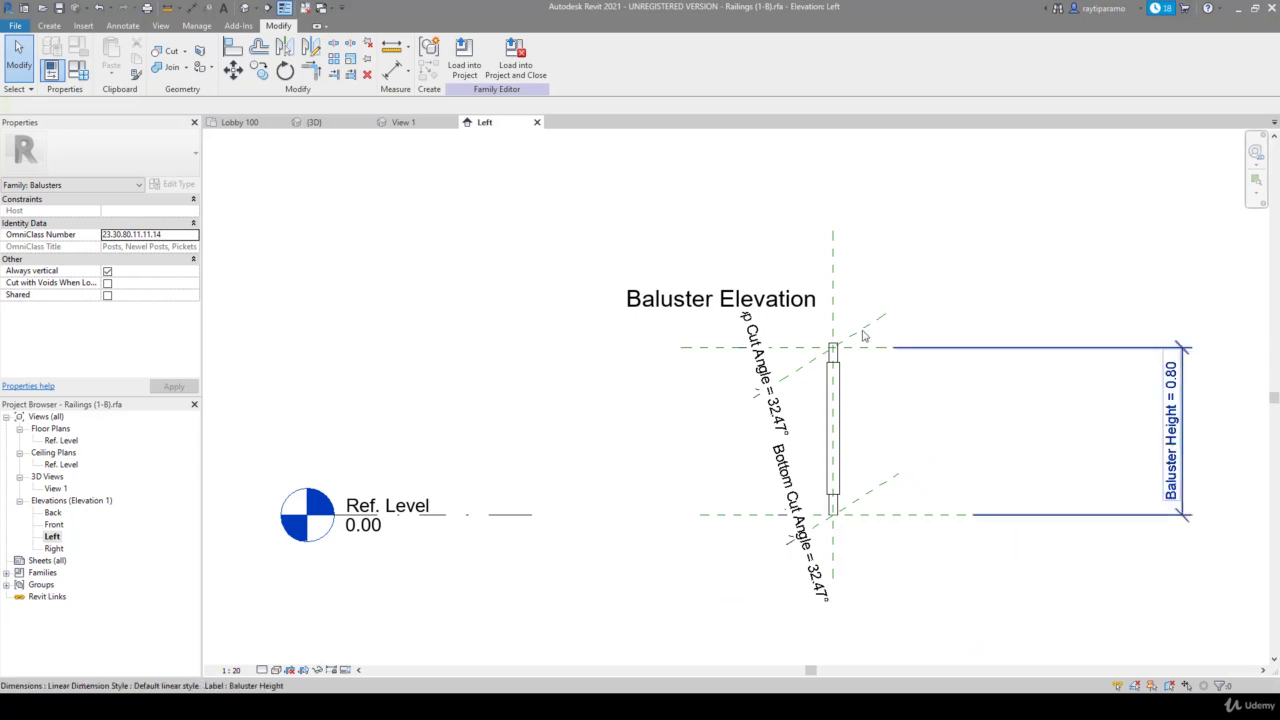
# Load the baluster family into the project and check the existing Lobby 100 stair railing
pyautogui.click(505, 70)
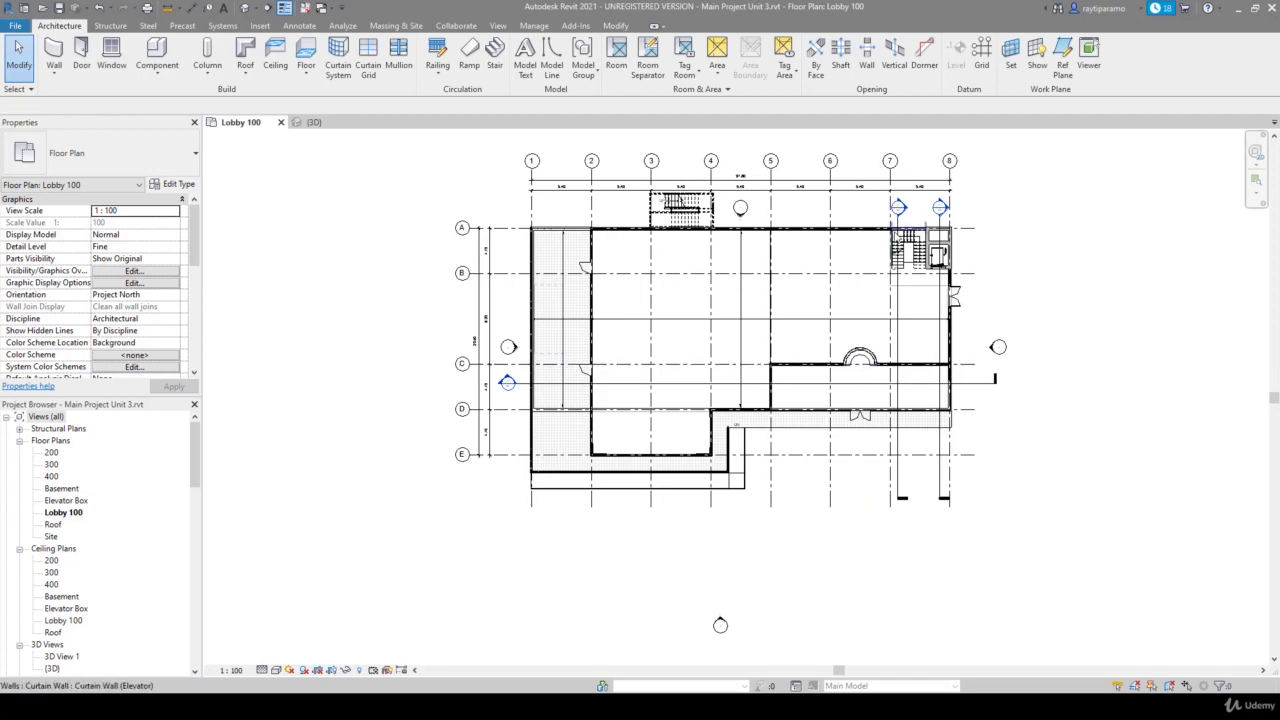
pyautogui.scroll(2, 930, 240)
pyautogui.scroll(2, 909, 254)
pyautogui.scroll(2, 909, 254)
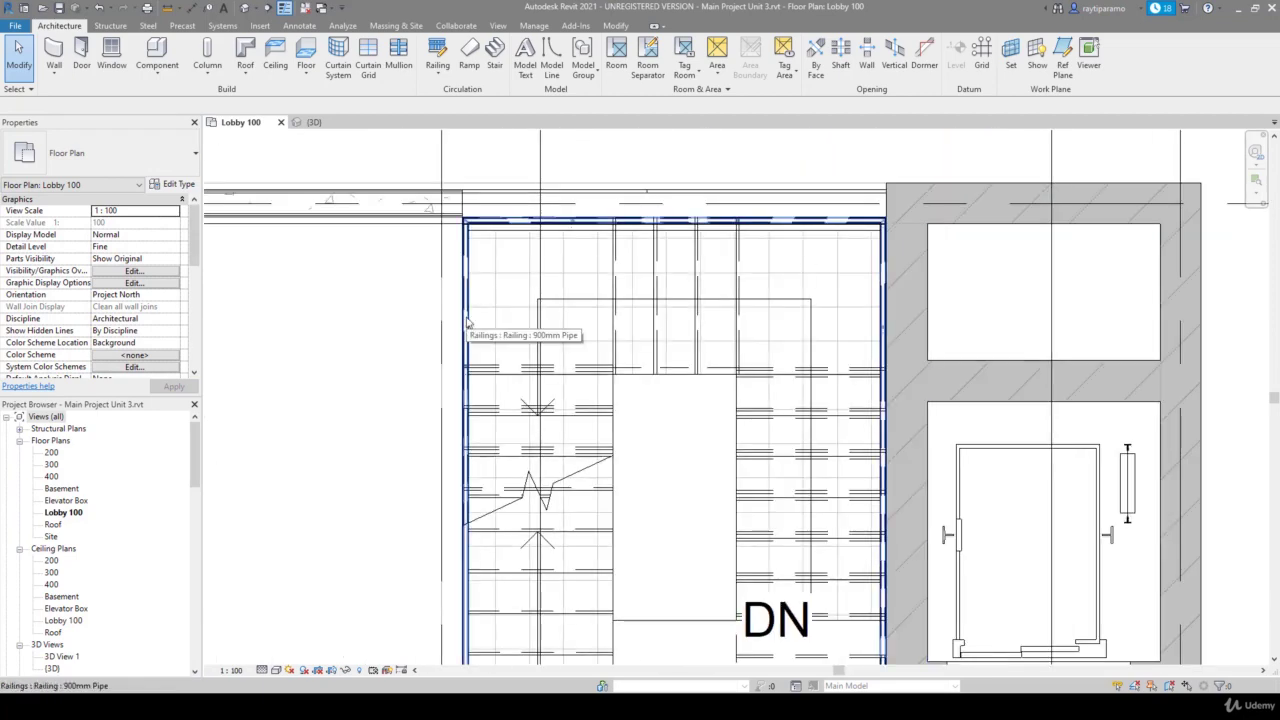
pyautogui.click(466, 320)
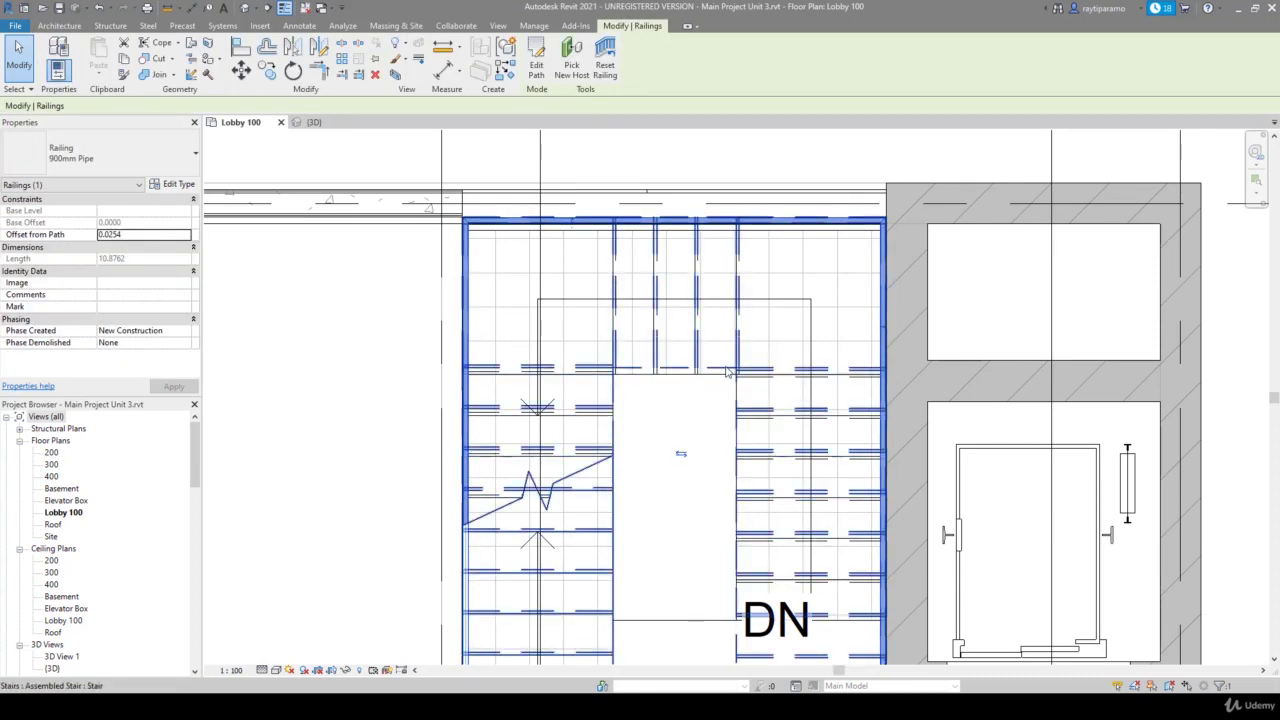
pyautogui.scroll(-2, 716, 397)
pyautogui.scroll(-1, 716, 397)
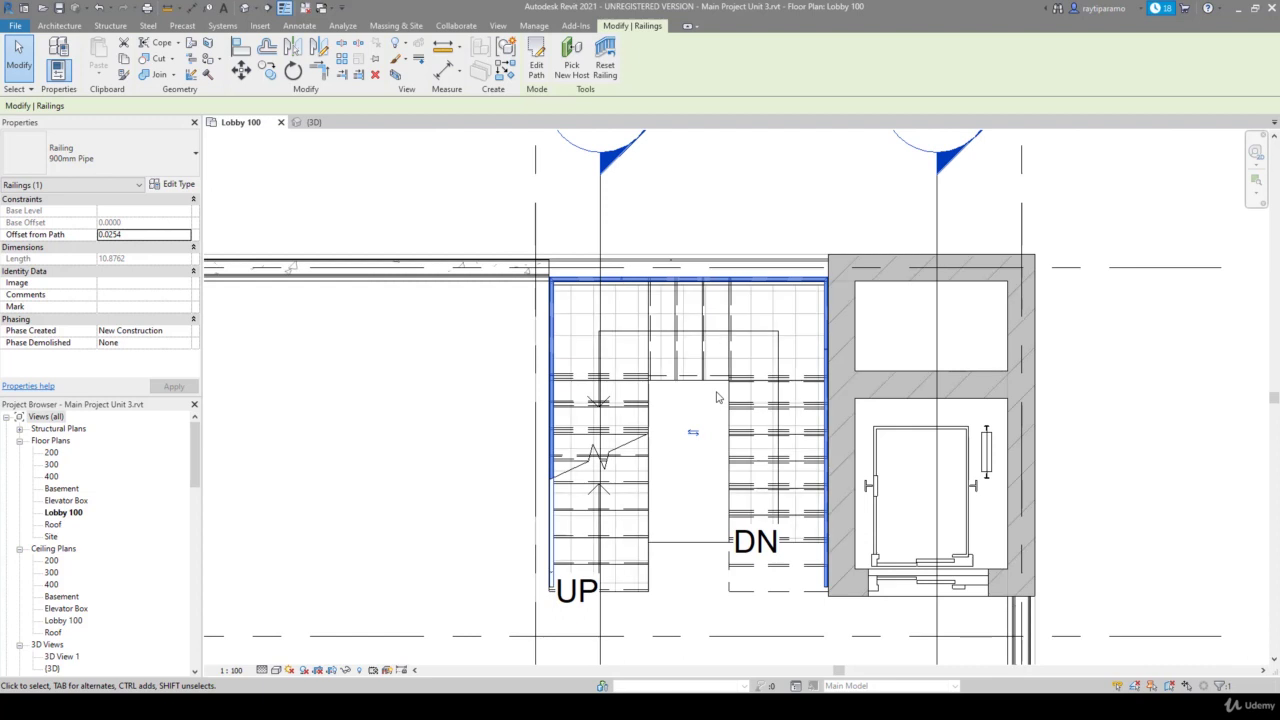
pyautogui.press('Escape')
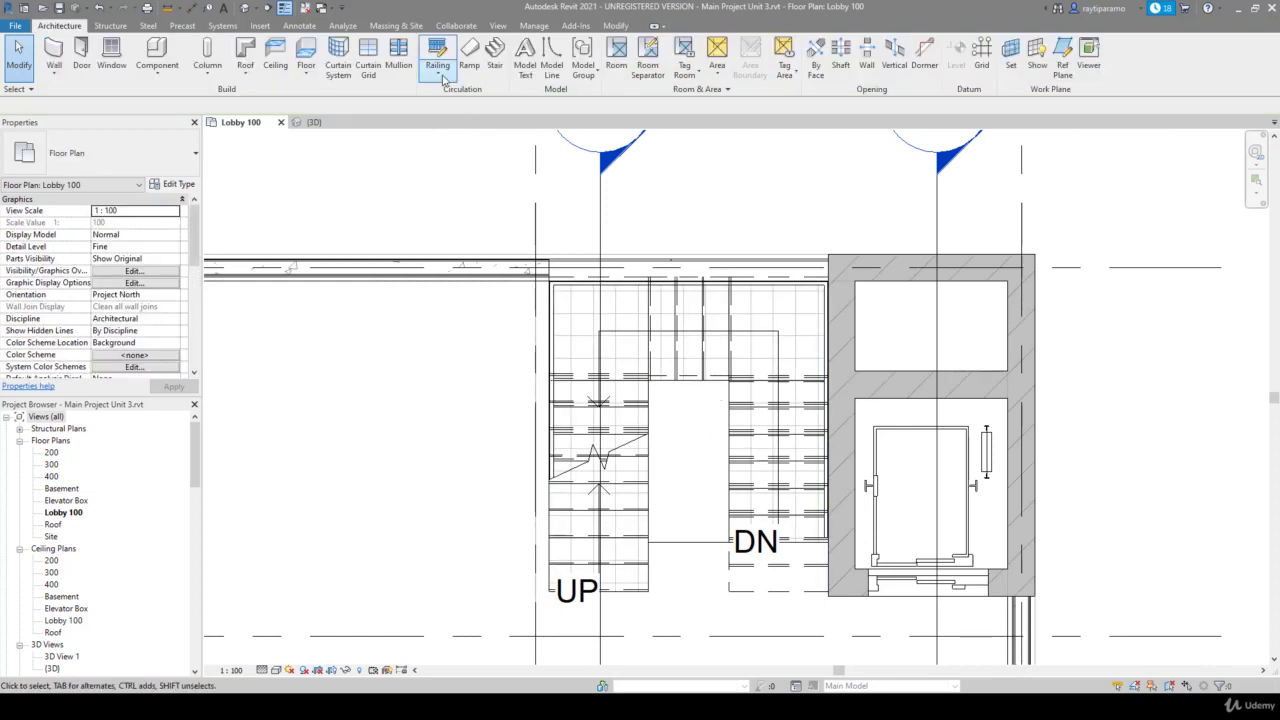
# Place a railing on the lobby stair treads, zoom to the whole plan, and deselect it
pyautogui.click(443, 80)
pyautogui.click(475, 123)
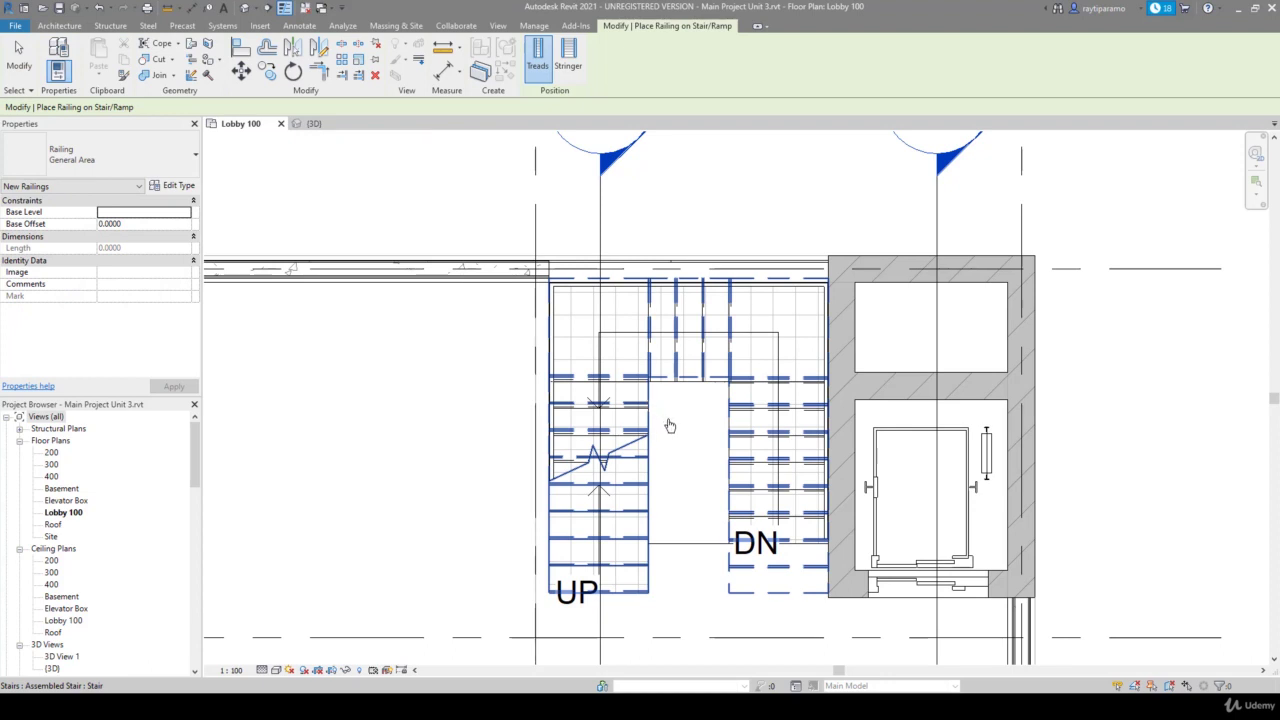
pyautogui.click(670, 426)
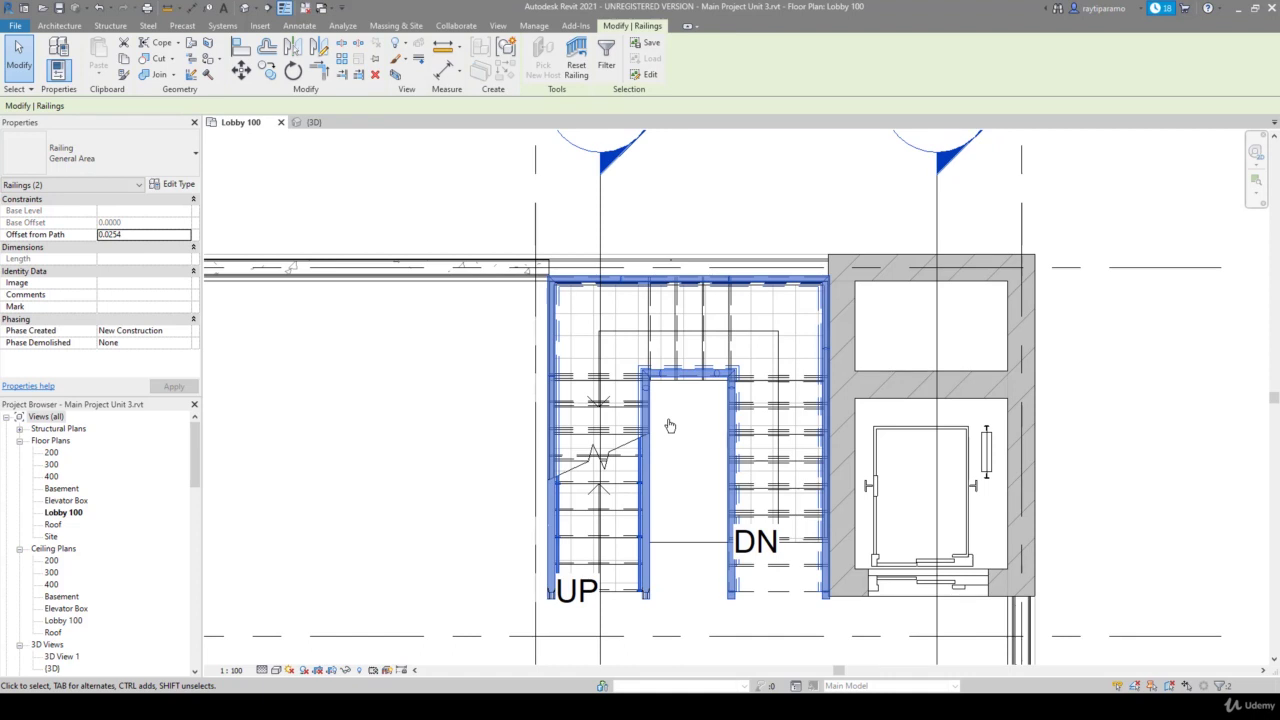
pyautogui.press('z')
pyautogui.press('f')
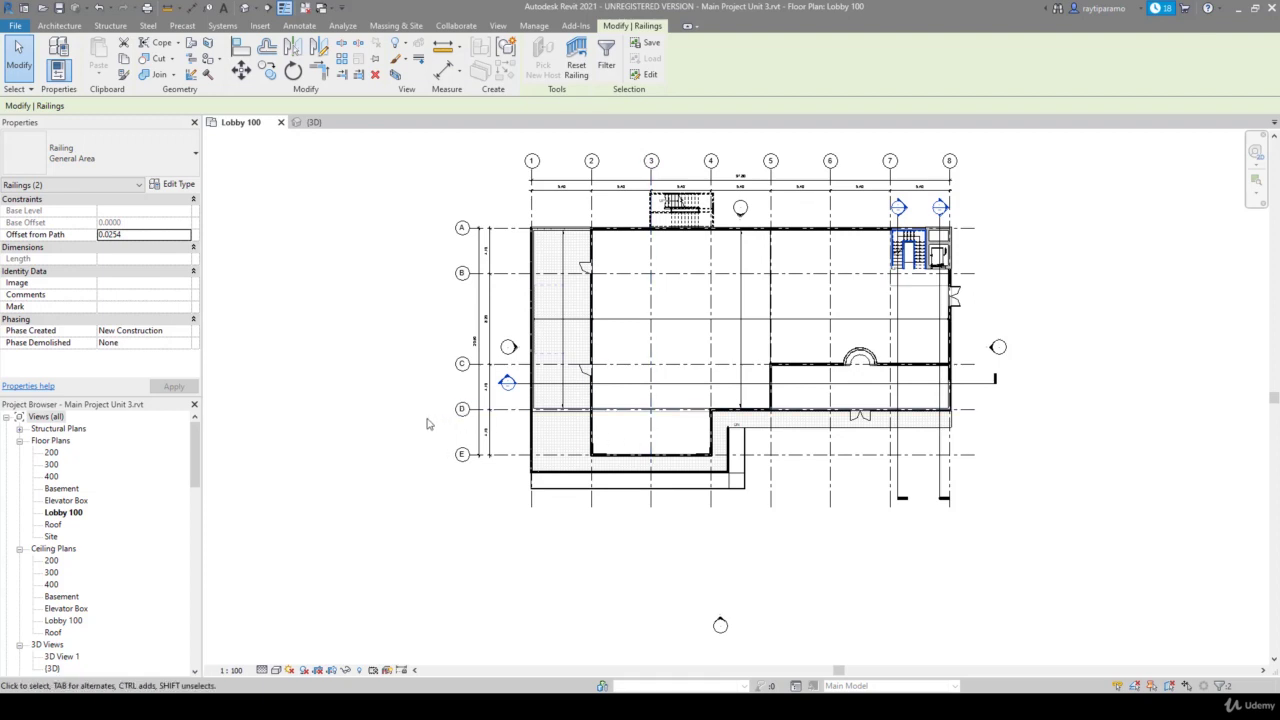
pyautogui.click(395, 427)
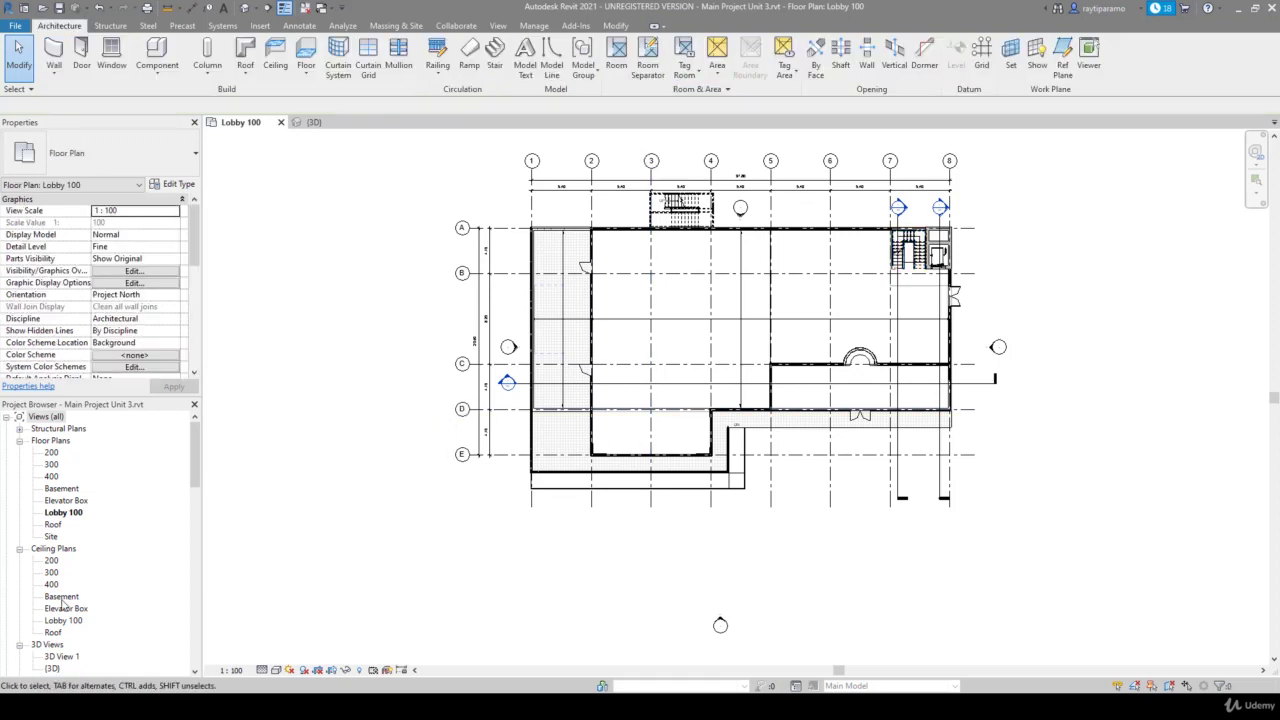
# In 3D View 1, check the General Area and 900mm Pipe stair railing types, then return to Lobby 100
pyautogui.doubleClick(62, 658)
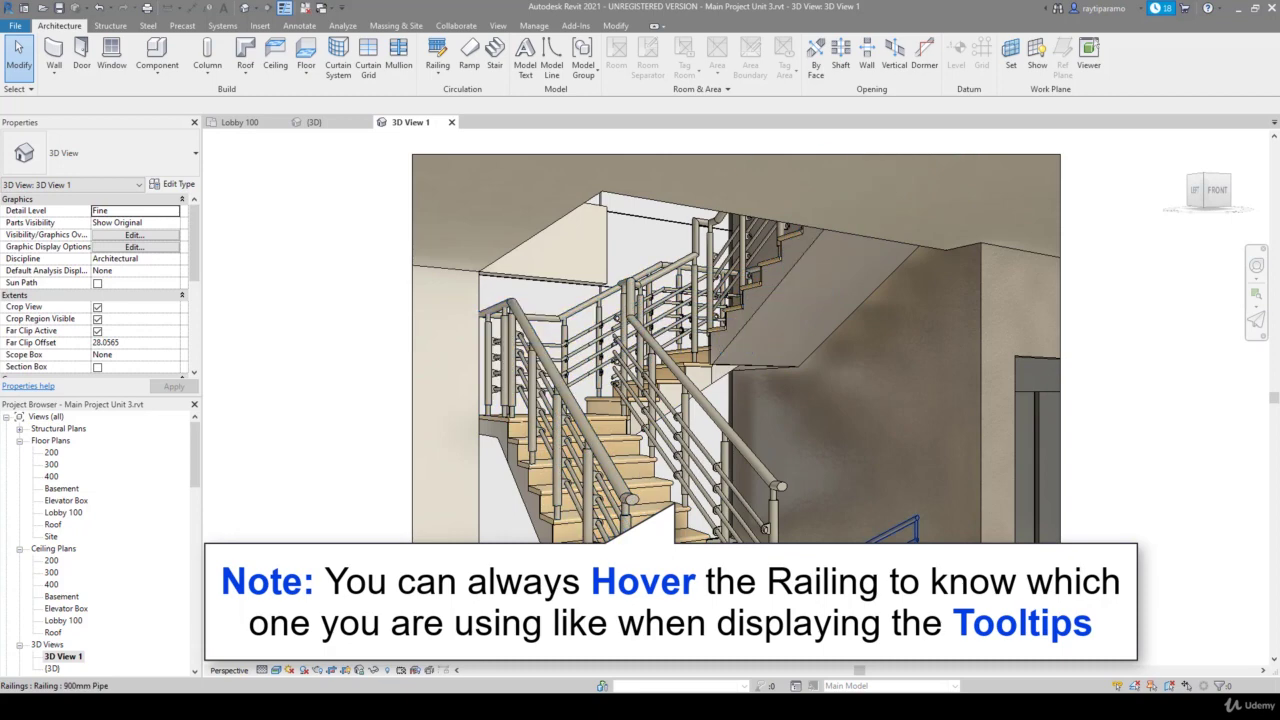
pyautogui.click(774, 500)
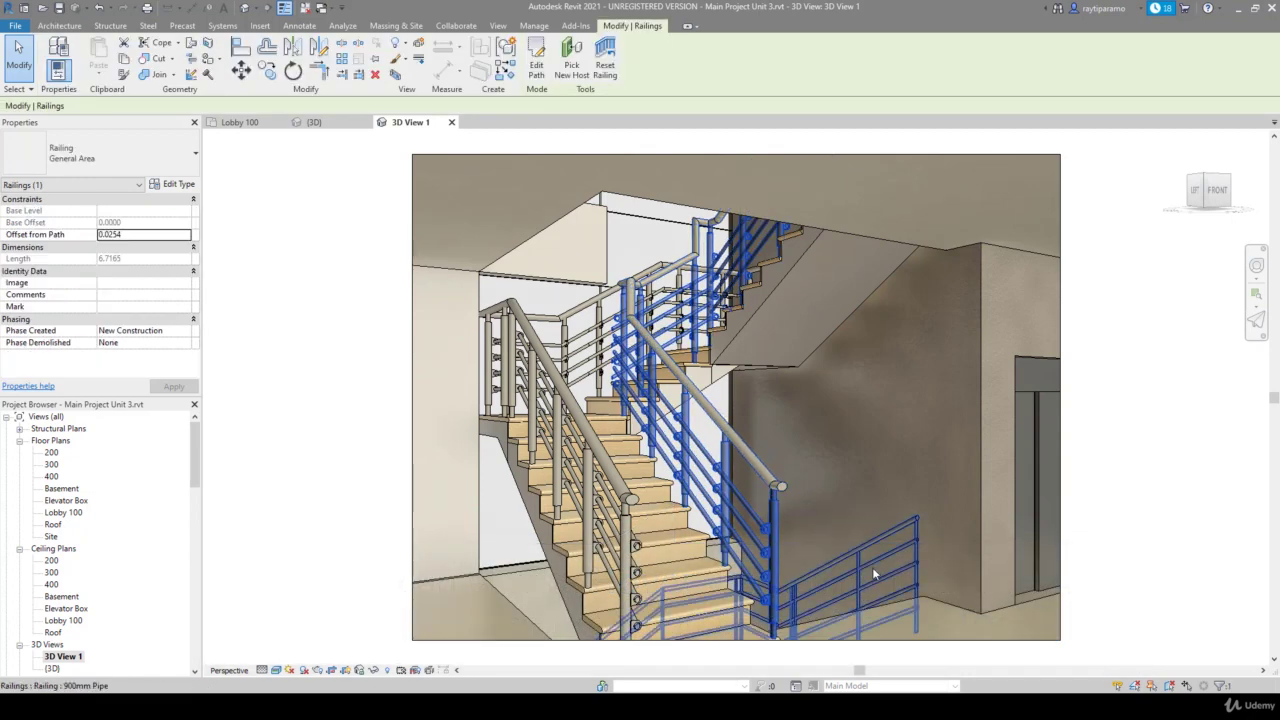
pyautogui.click(872, 567)
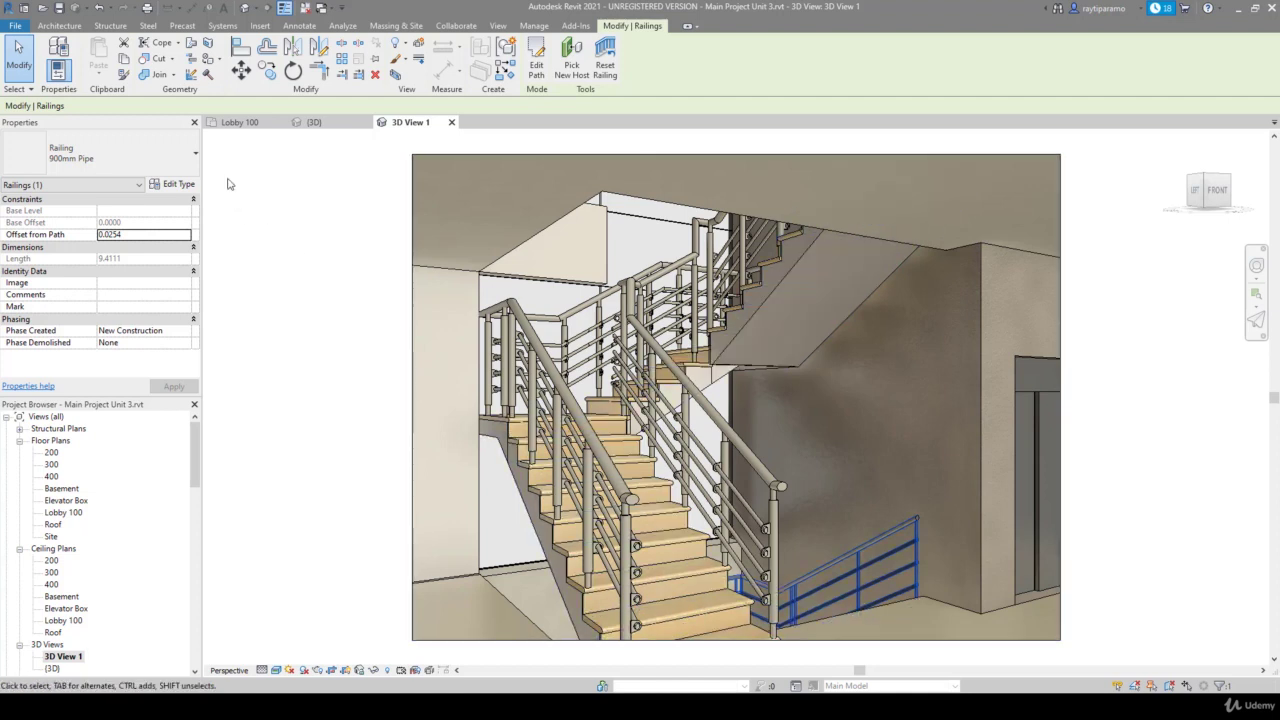
pyautogui.click(239, 122)
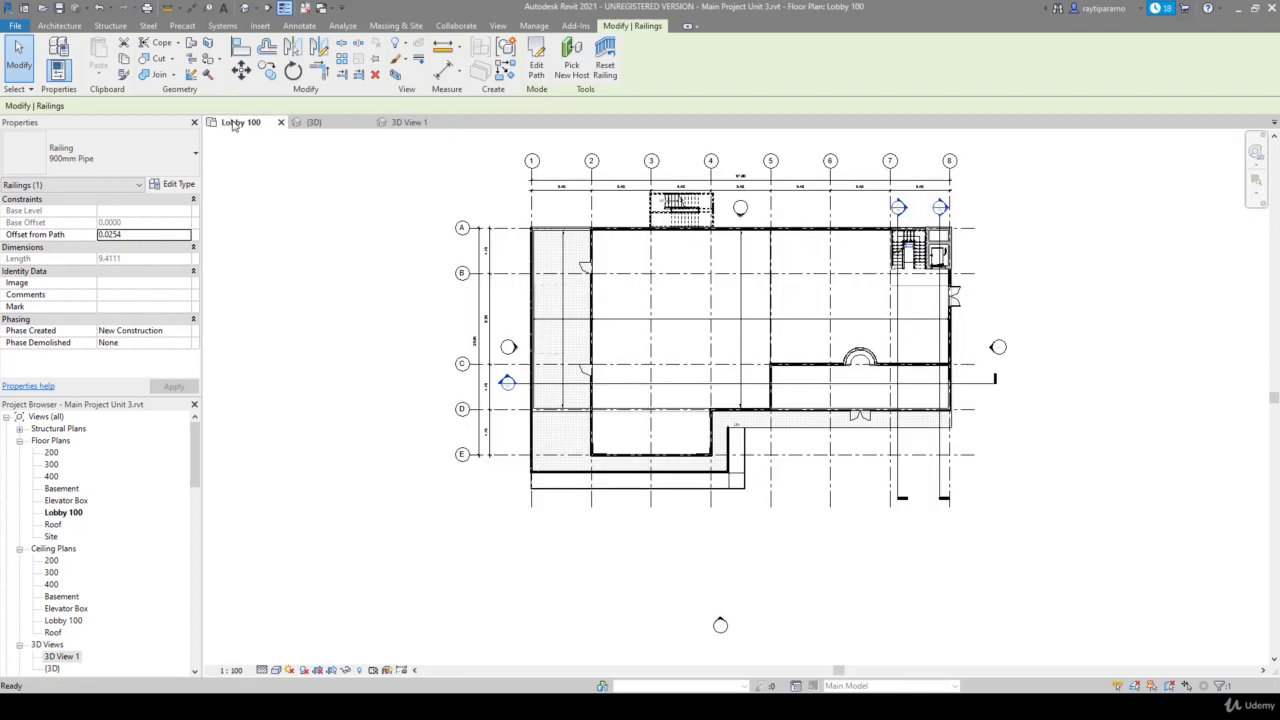
# In Section 3, place railings on the whole multistory stair
pyautogui.doubleClick(900, 208)
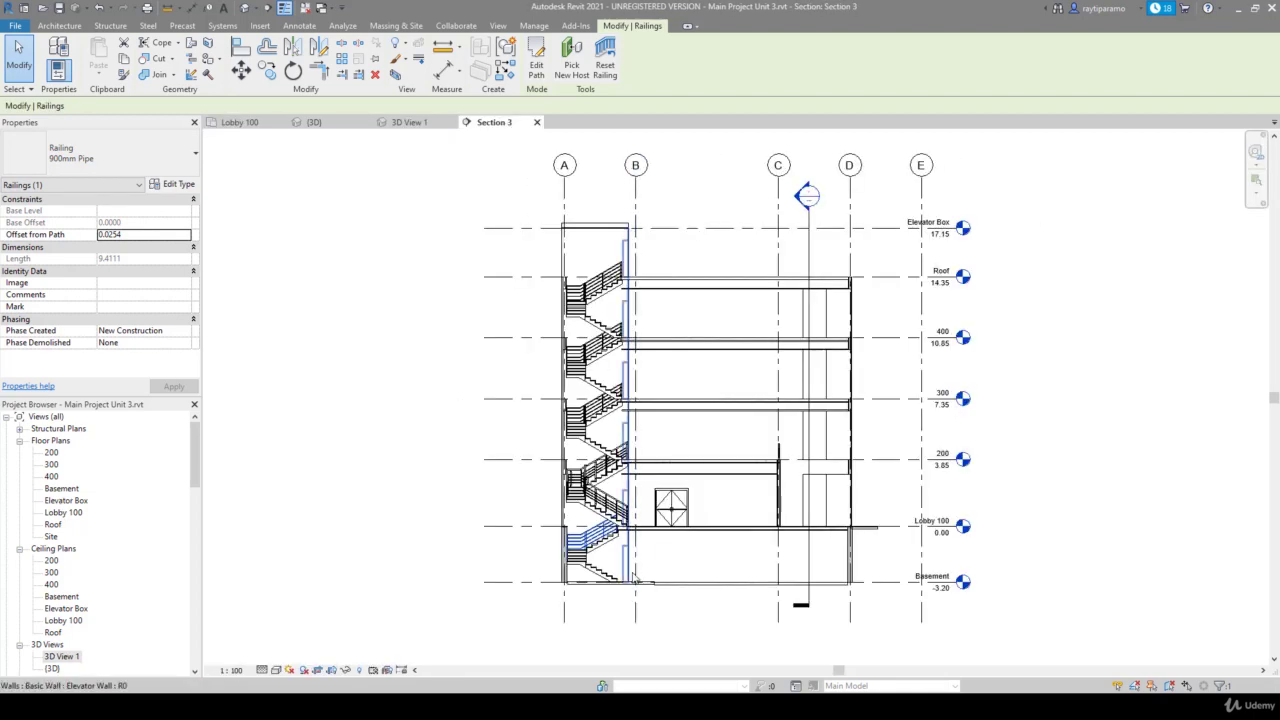
pyautogui.press('Escape')
pyautogui.click(588, 410)
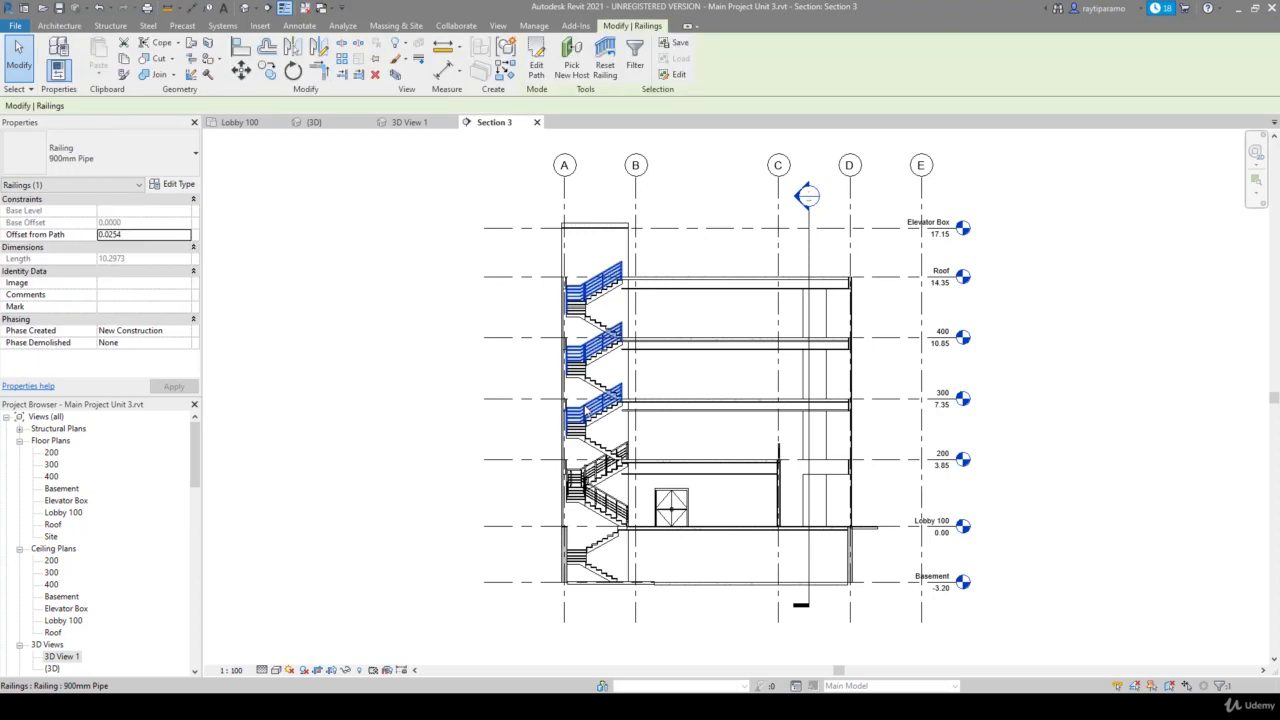
pyautogui.press('Escape')
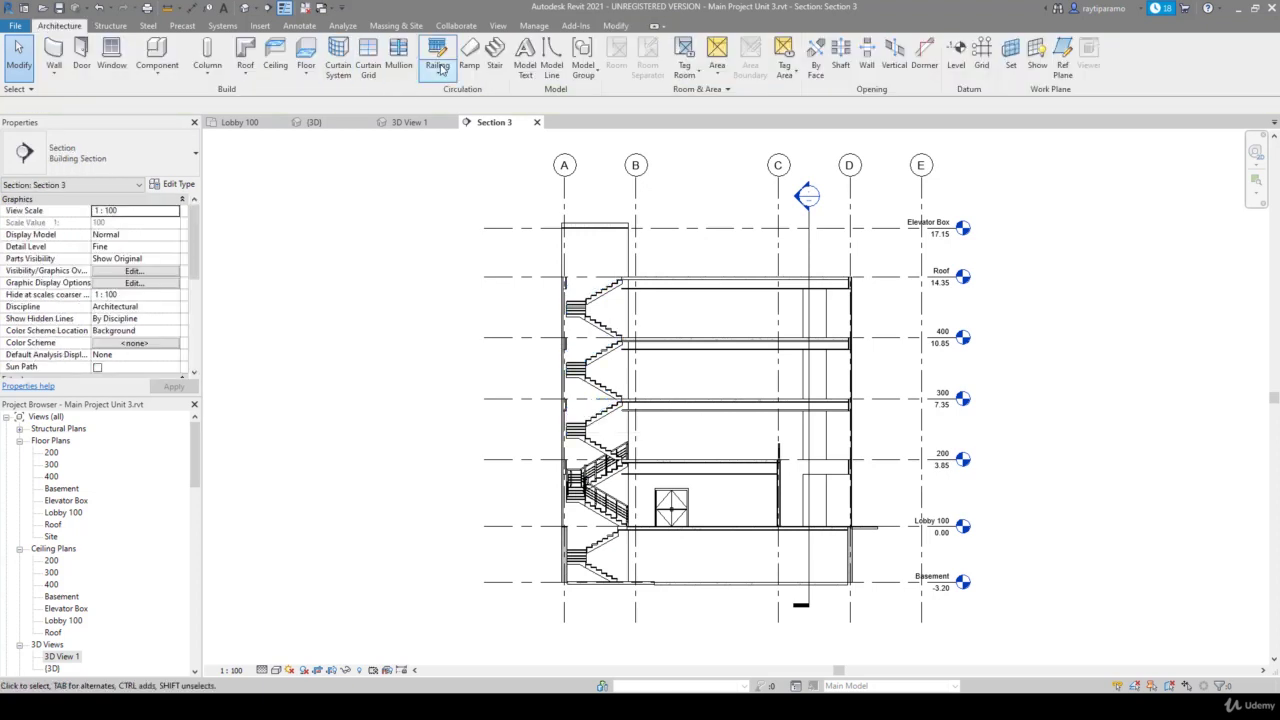
pyautogui.click(437, 72)
pyautogui.click(445, 123)
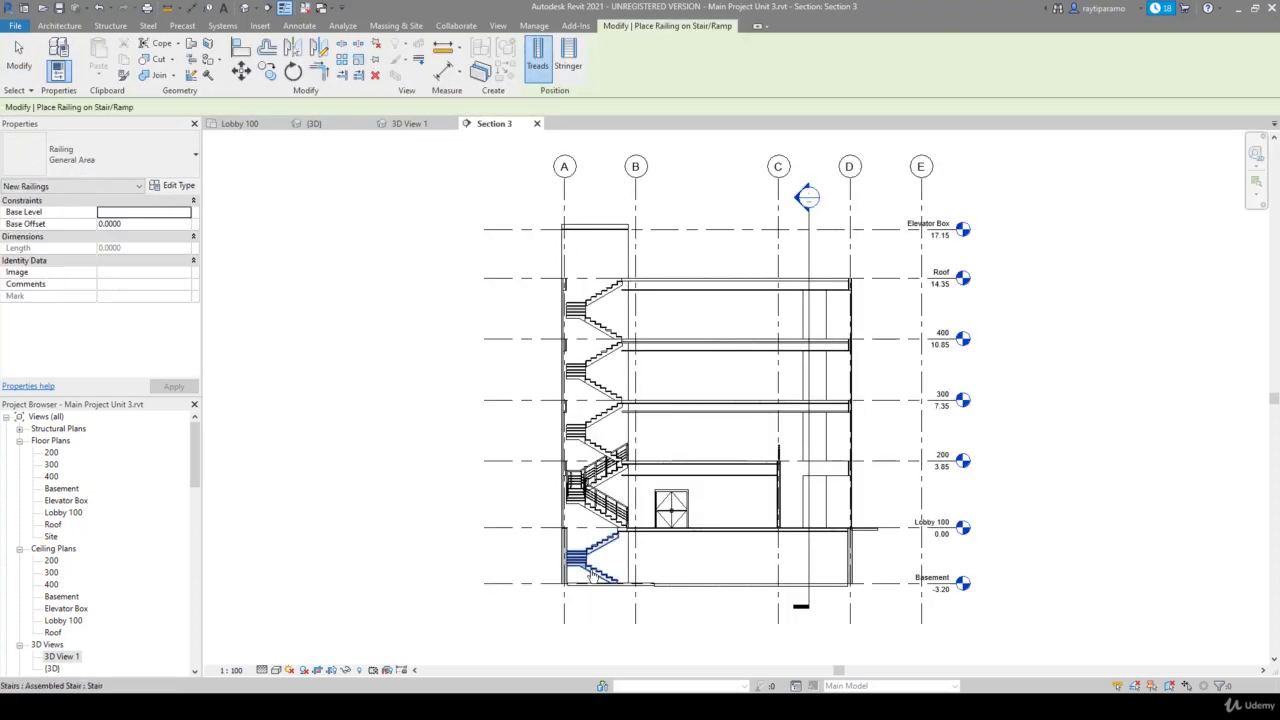
pyautogui.click(590, 441)
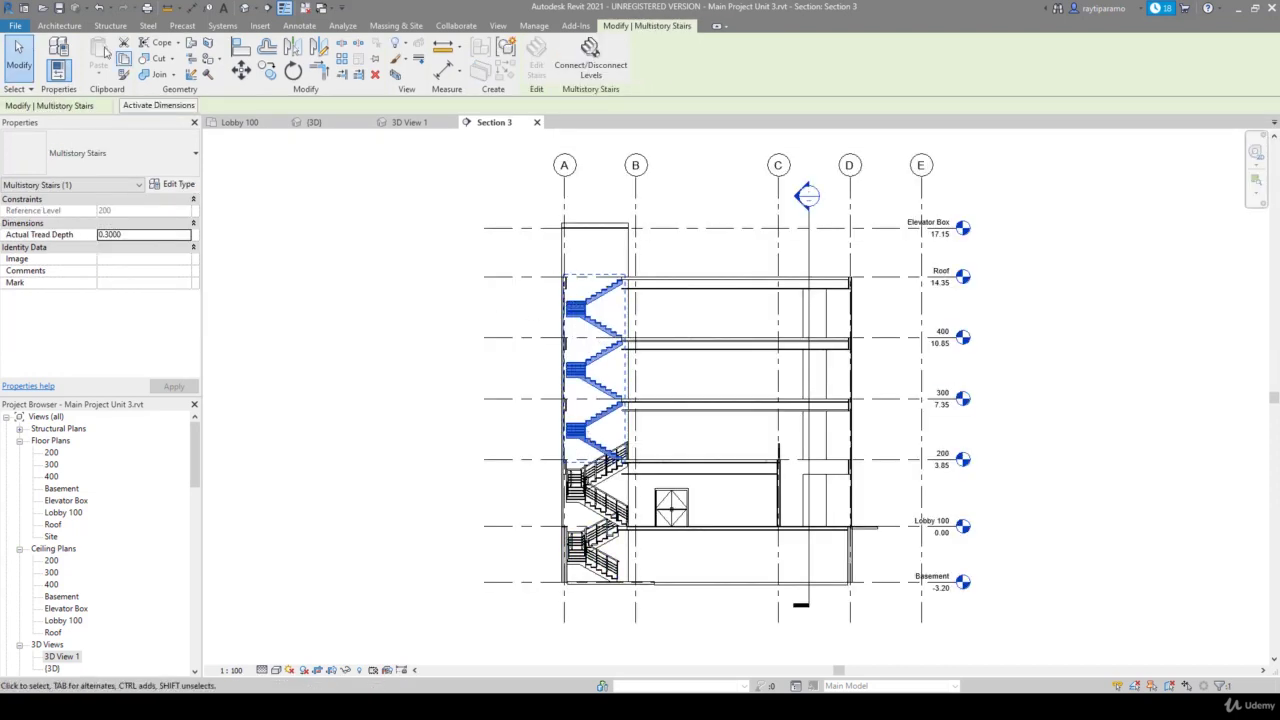
pyautogui.click(59, 25)
pyautogui.click(437, 72)
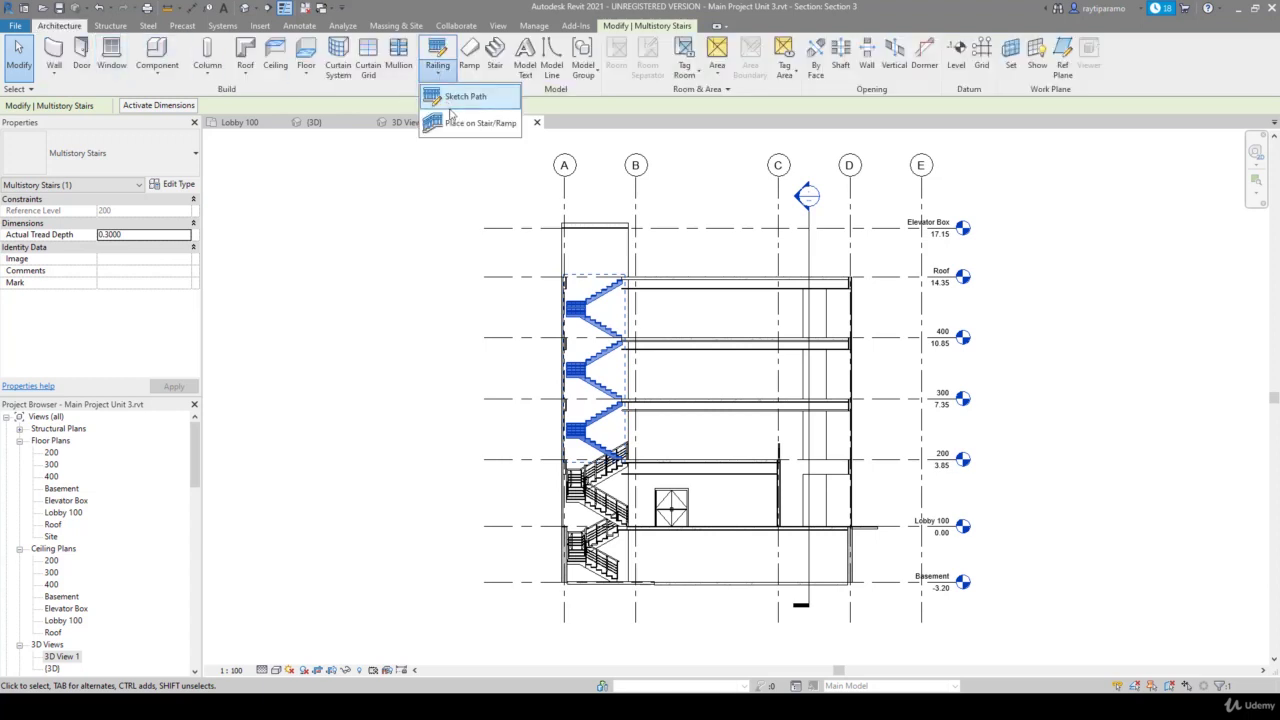
pyautogui.click(462, 120)
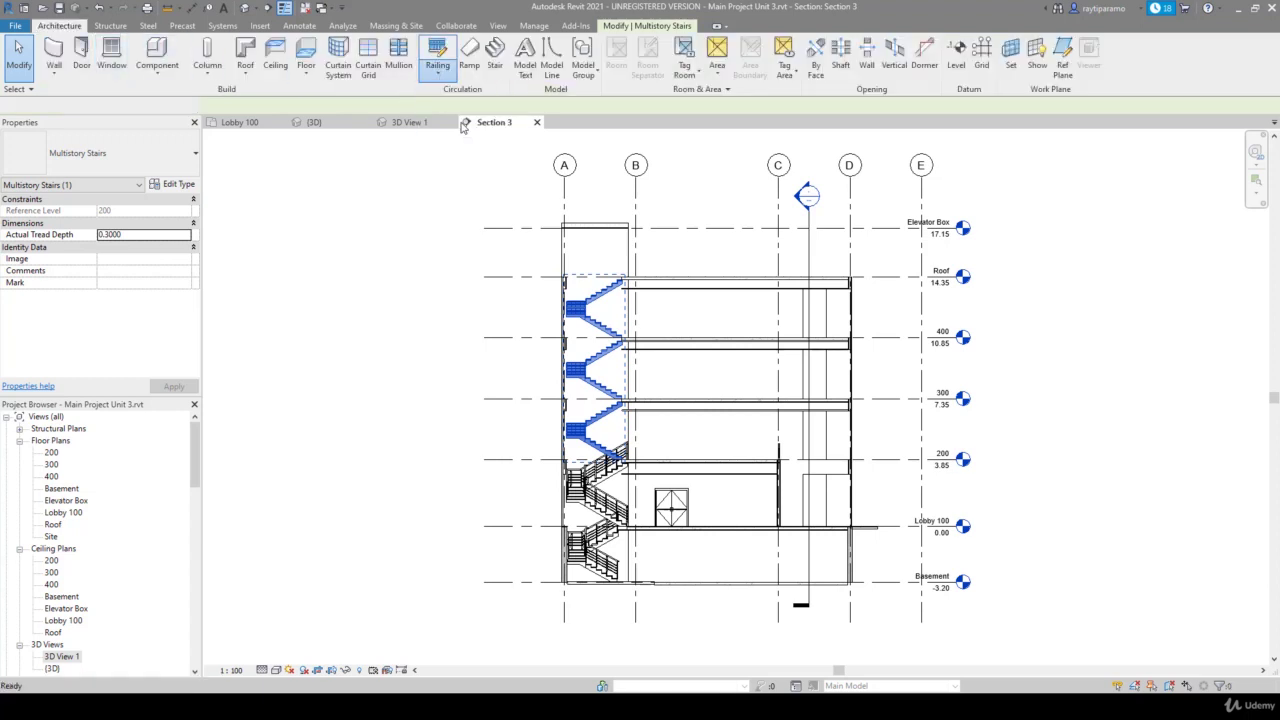
pyautogui.click(590, 375)
pyautogui.click(406, 484)
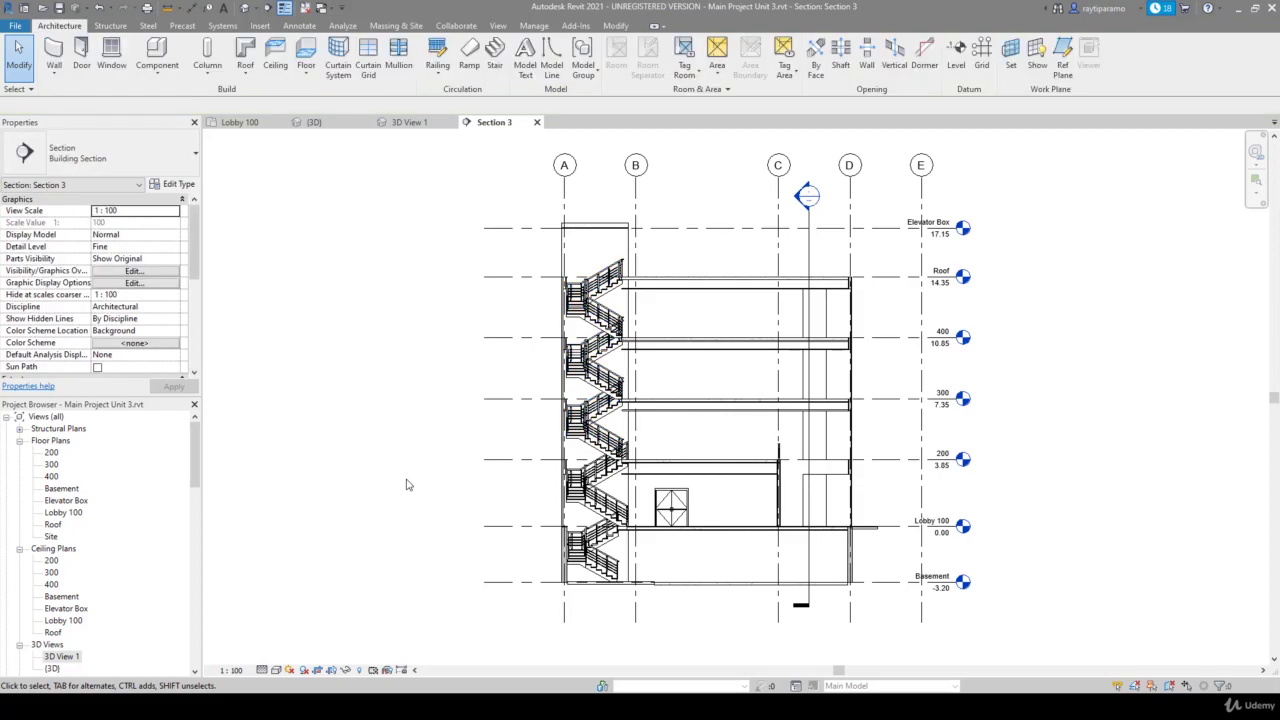
# Select all six stair railings across the flights and change them to the 900mm Pipe type
pyautogui.scroll(3, 553, 470)
pyautogui.scroll(2, 553, 470)
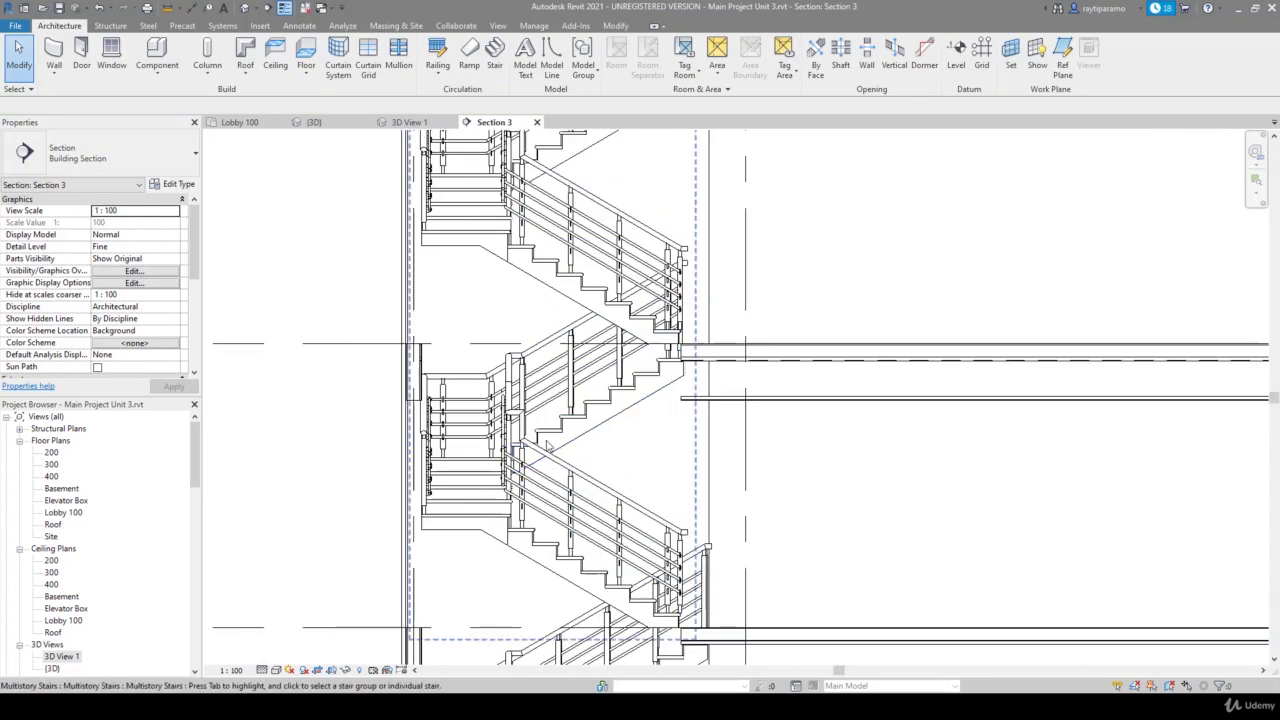
pyautogui.scroll(1, 551, 468)
pyautogui.click(551, 468)
pyautogui.scroll(-2, 551, 468)
pyautogui.scroll(-2, 551, 468)
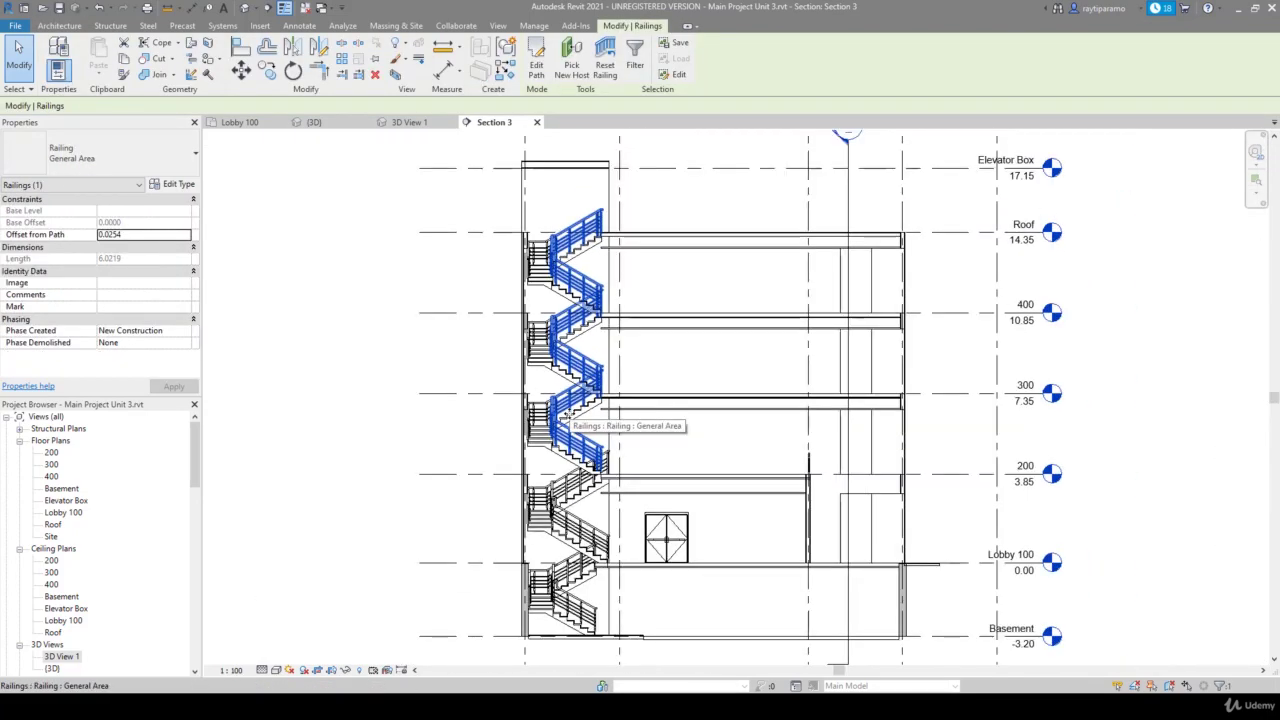
pyautogui.scroll(-1, 555, 440)
pyautogui.keyDown('ctrl'); pyautogui.click(578, 540); pyautogui.keyUp('ctrl')
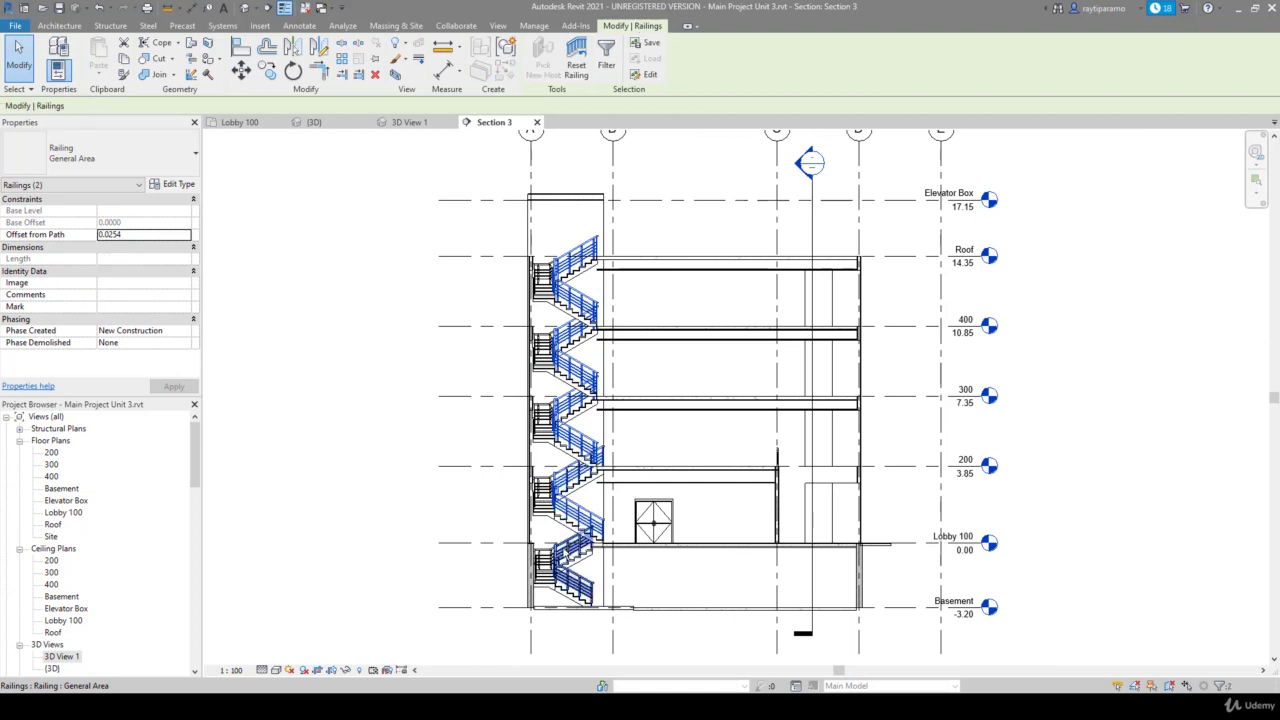
pyautogui.keyDown('ctrl'); pyautogui.click(548, 555); pyautogui.keyUp('ctrl')
pyautogui.keyDown('ctrl'); pyautogui.click(540, 495); pyautogui.keyUp('ctrl')
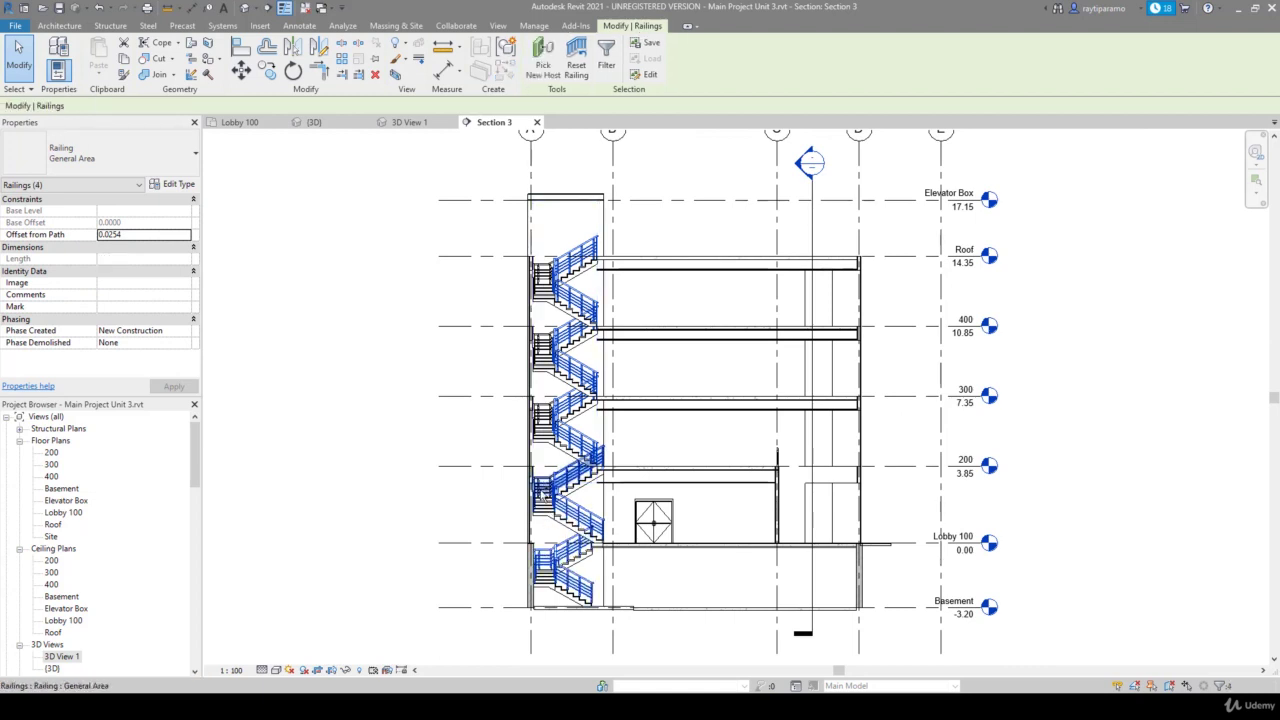
pyautogui.keyDown('ctrl'); pyautogui.click(548, 410); pyautogui.keyUp('ctrl')
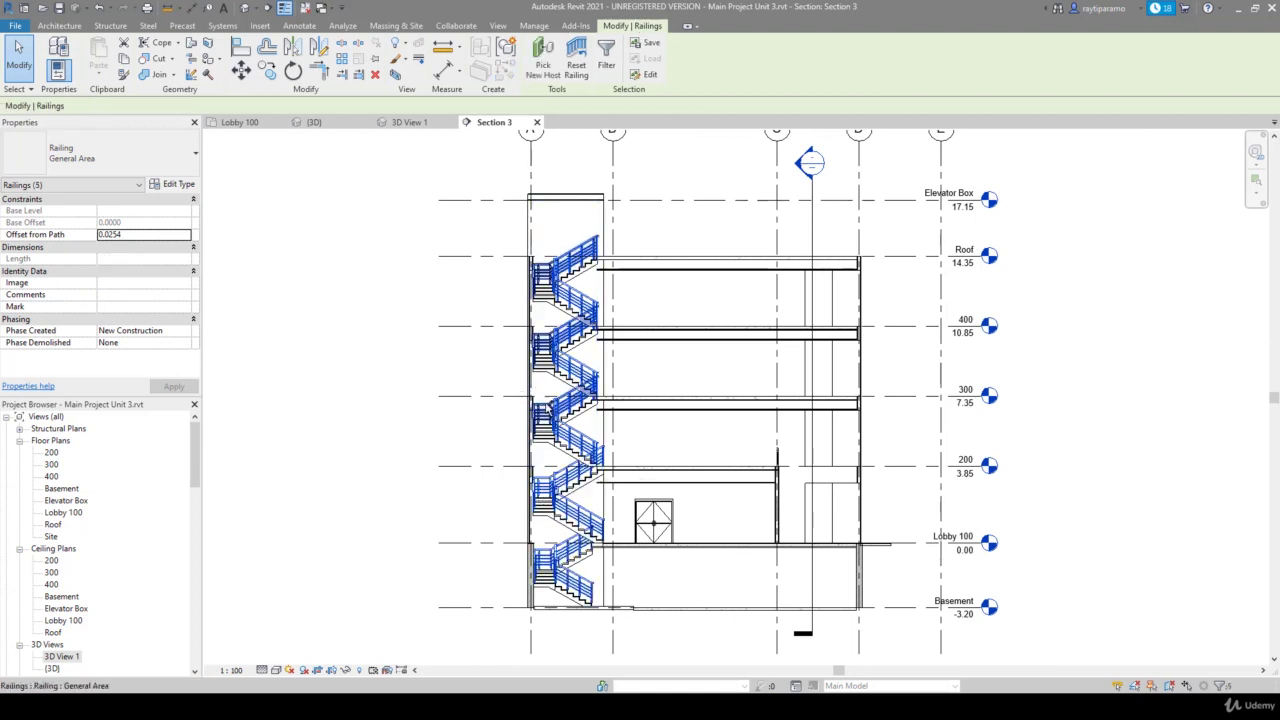
pyautogui.keyDown('ctrl'); pyautogui.click(562, 401); pyautogui.keyUp('ctrl')
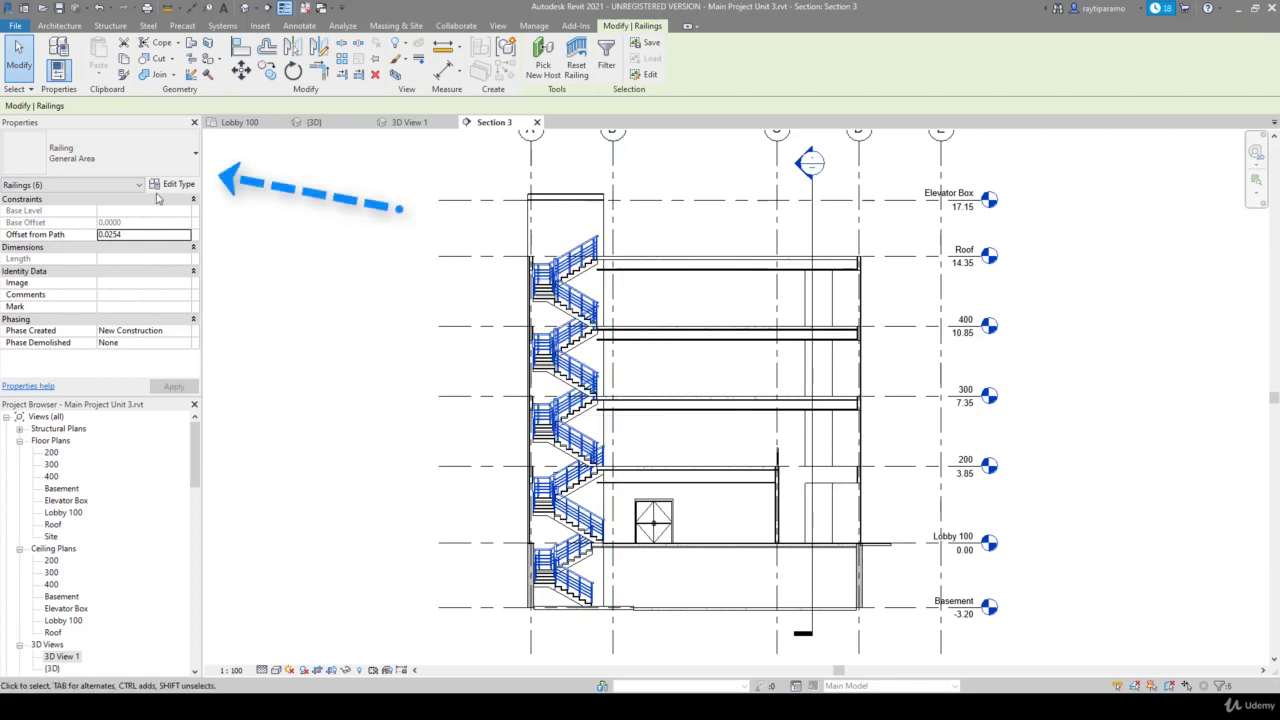
pyautogui.click(144, 154)
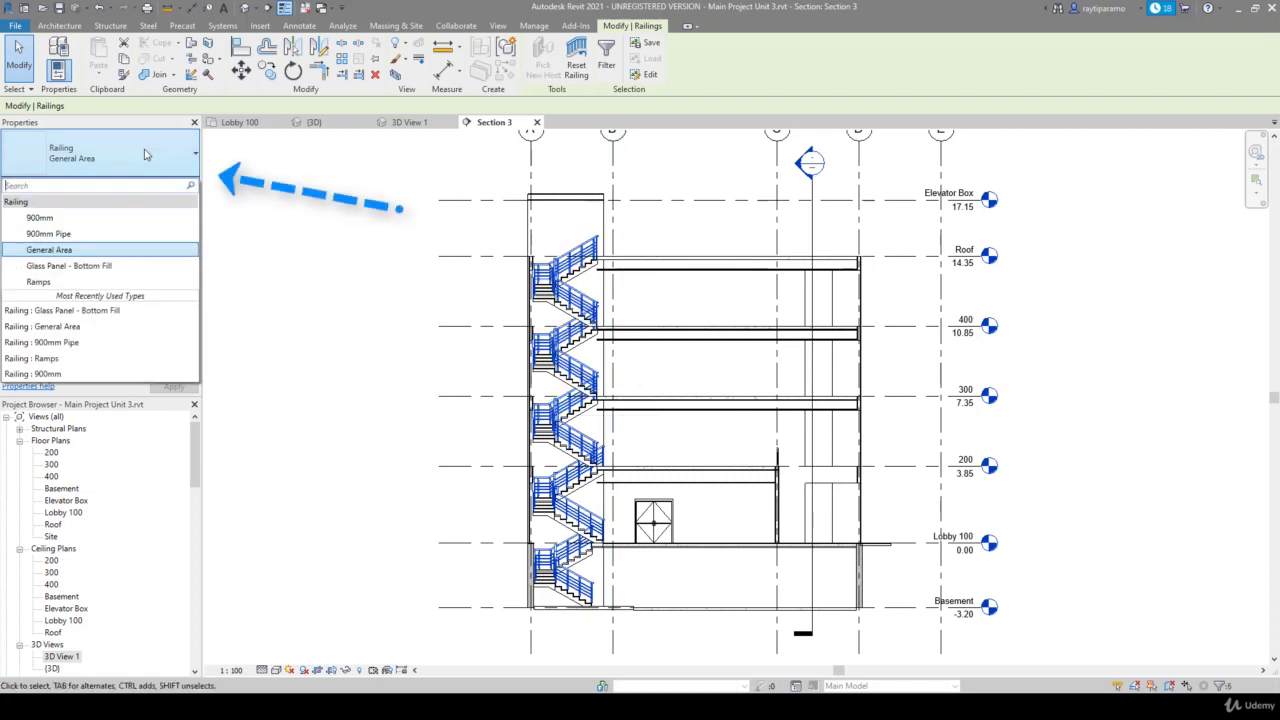
pyautogui.click(70, 233)
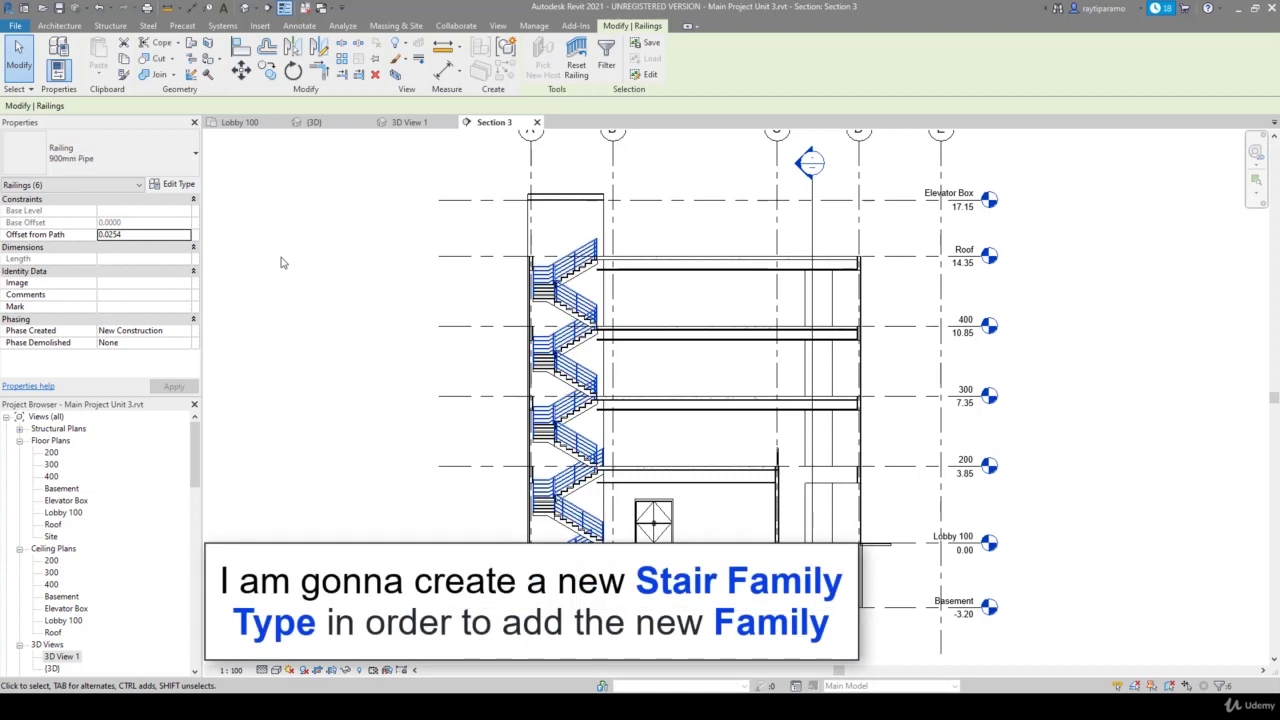
# Rename the selected railings' 900mm Pipe type to 'Stairs' in Type Properties
pyautogui.click(173, 184)
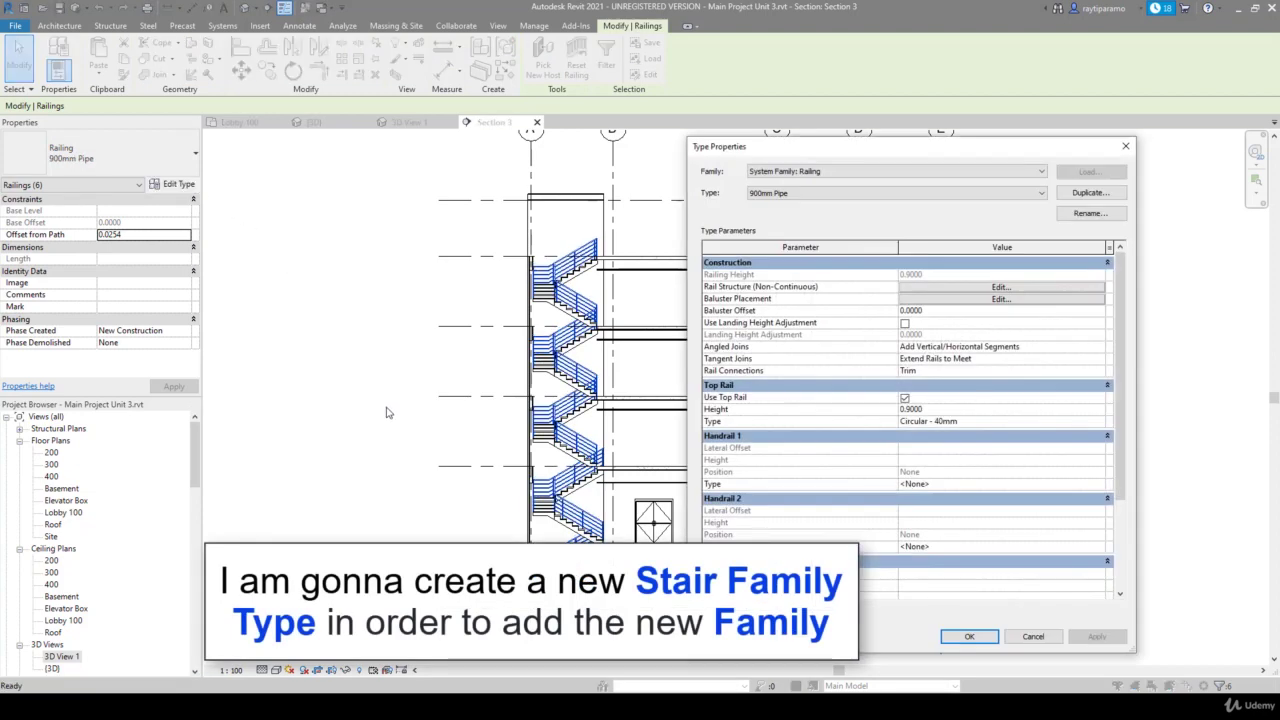
pyautogui.click(1075, 215)
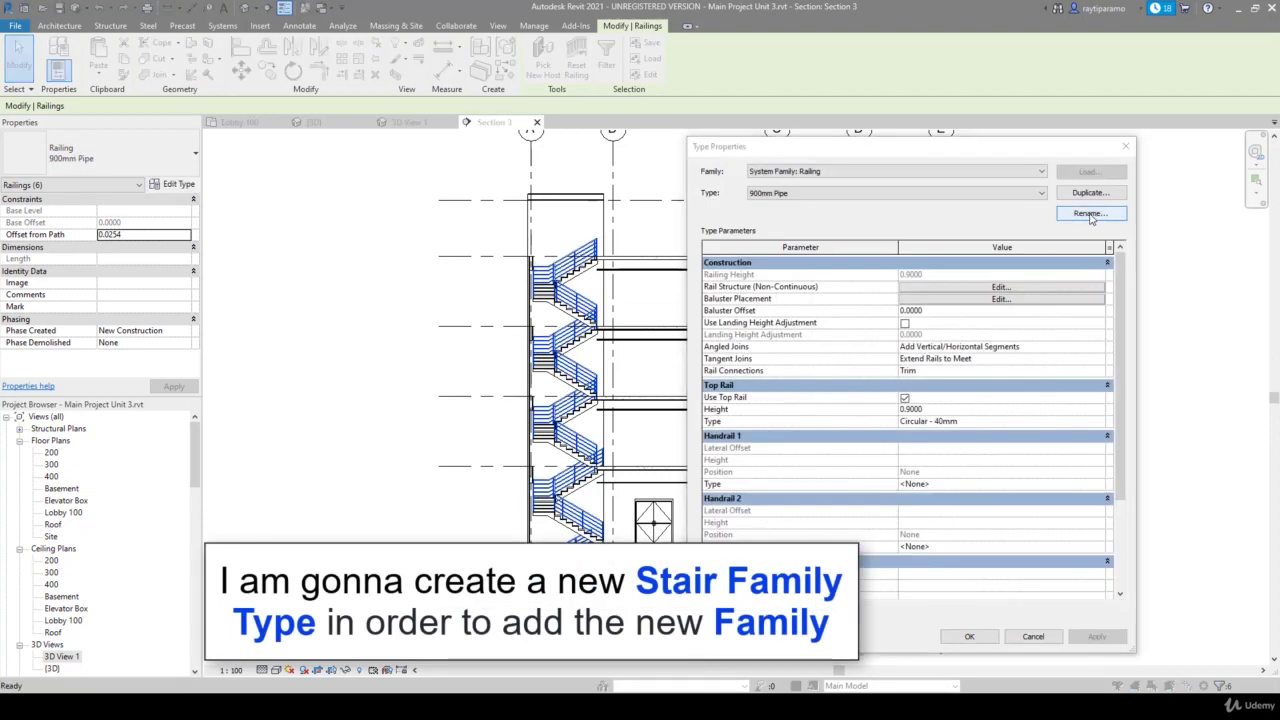
pyautogui.write('Stairs')
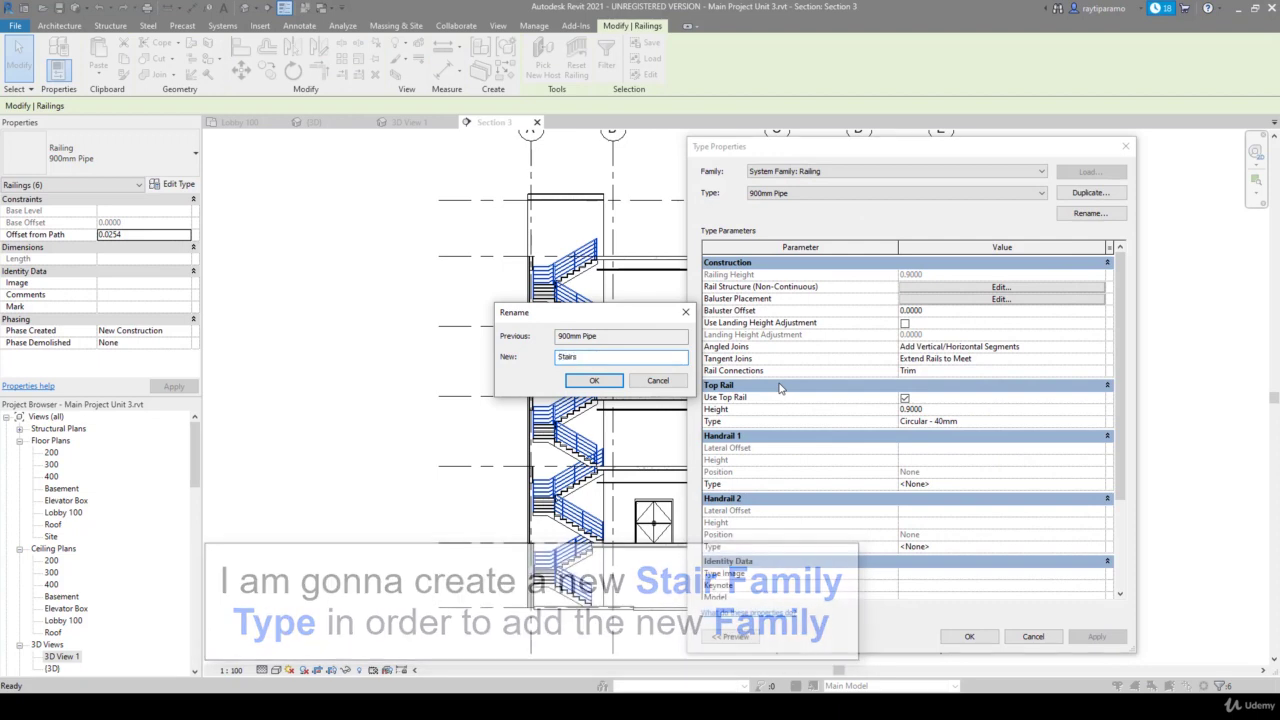
pyautogui.click(614, 383)
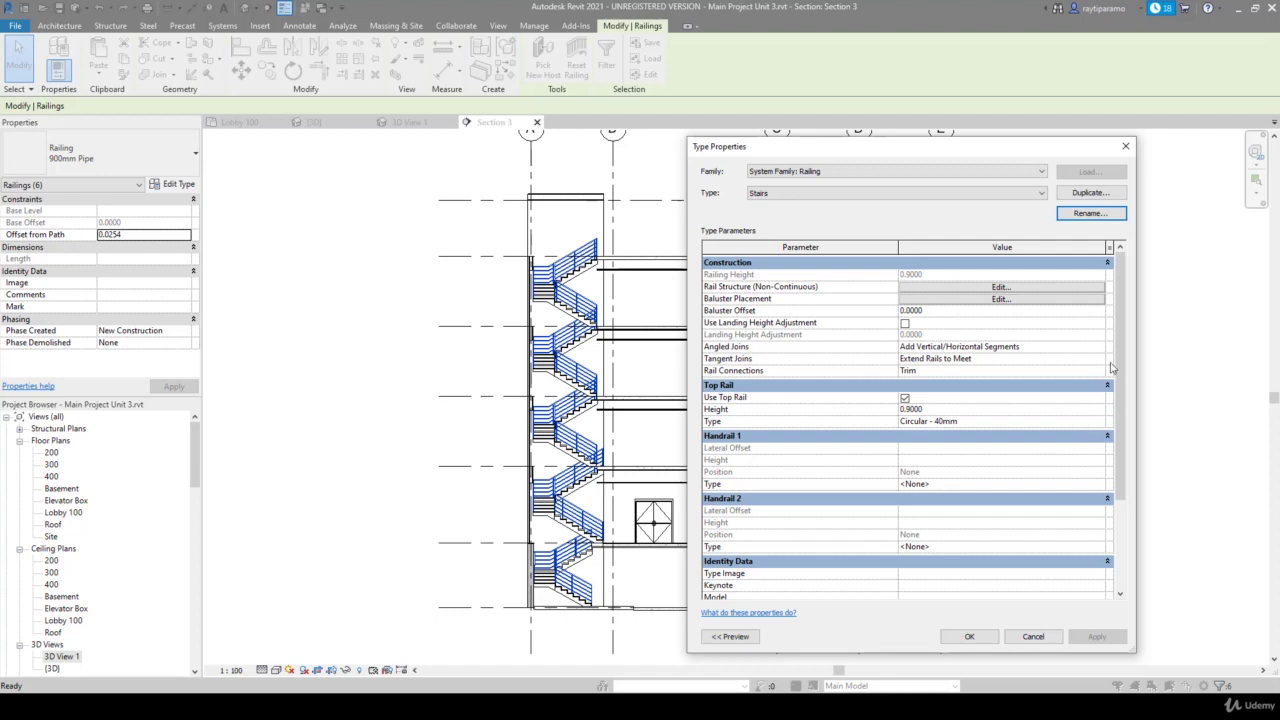
# In Baluster Placement, set the regular baluster family to Railings (1-B)
pyautogui.click(1028, 299)
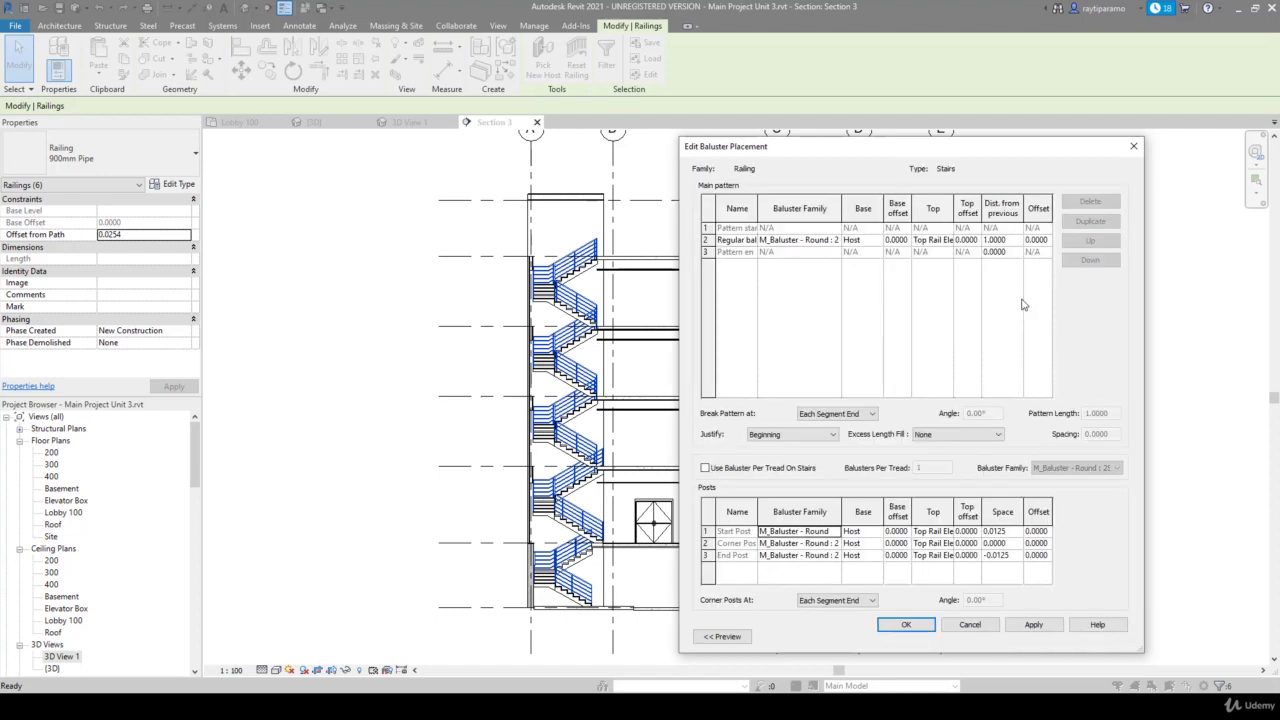
pyautogui.click(838, 241)
pyautogui.click(836, 241)
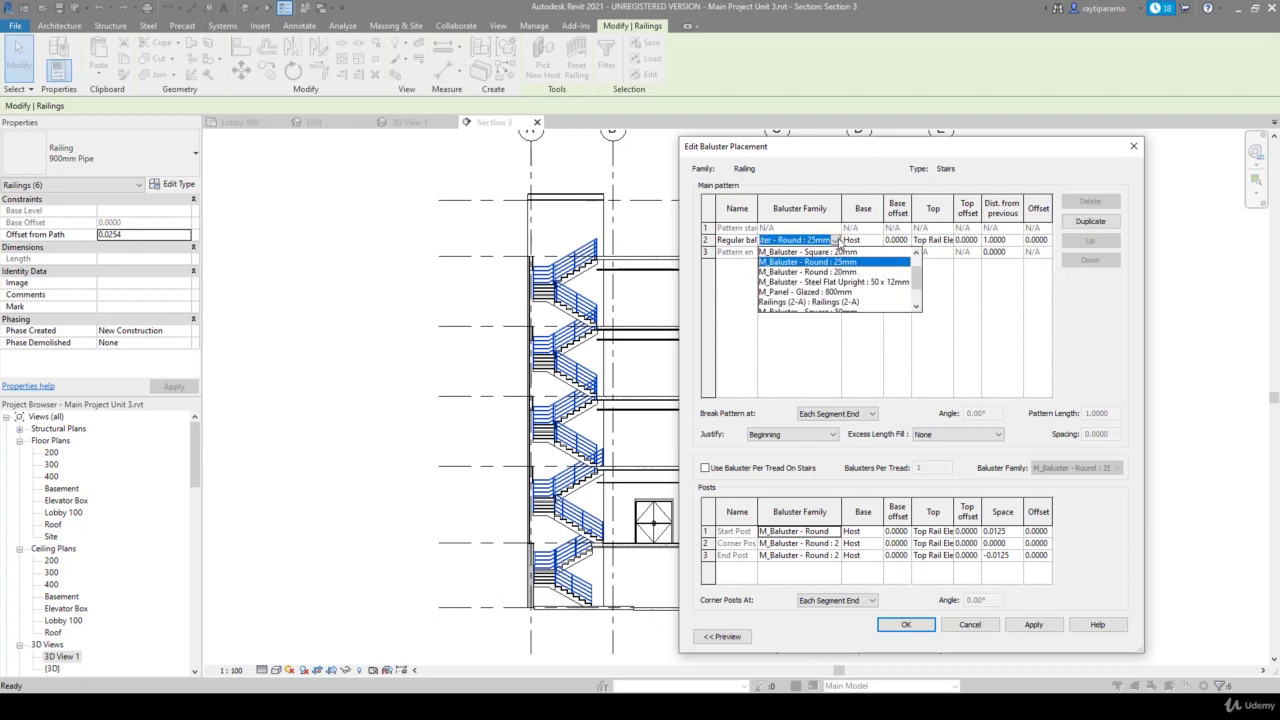
pyautogui.scroll(-1, 848, 298)
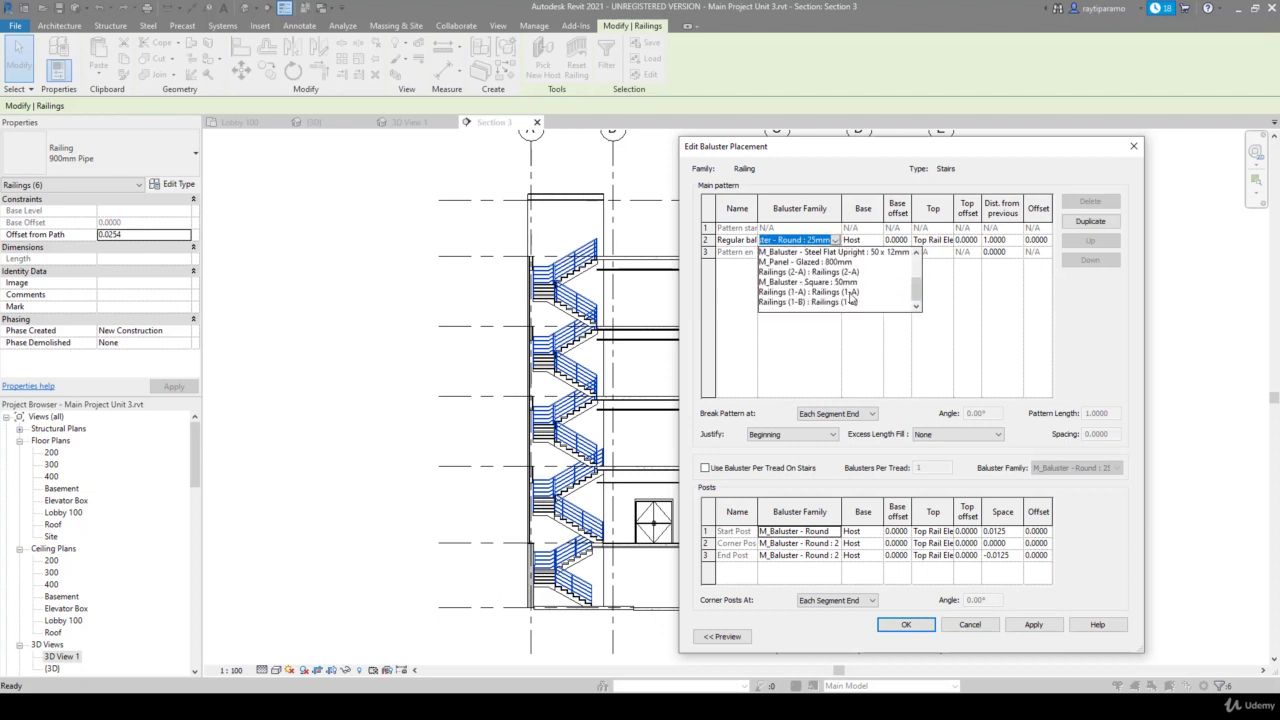
pyautogui.click(806, 302)
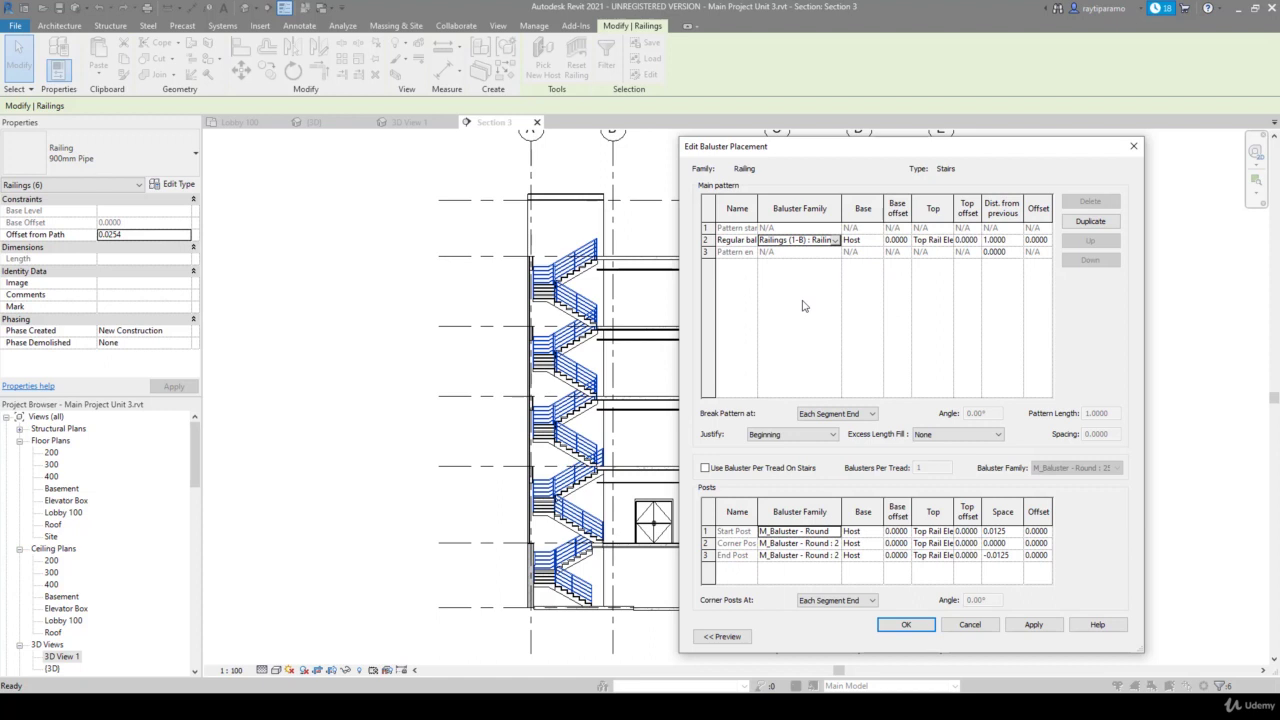
# Set the start, corner and end posts to Railings (1-B)
pyautogui.click(838, 533)
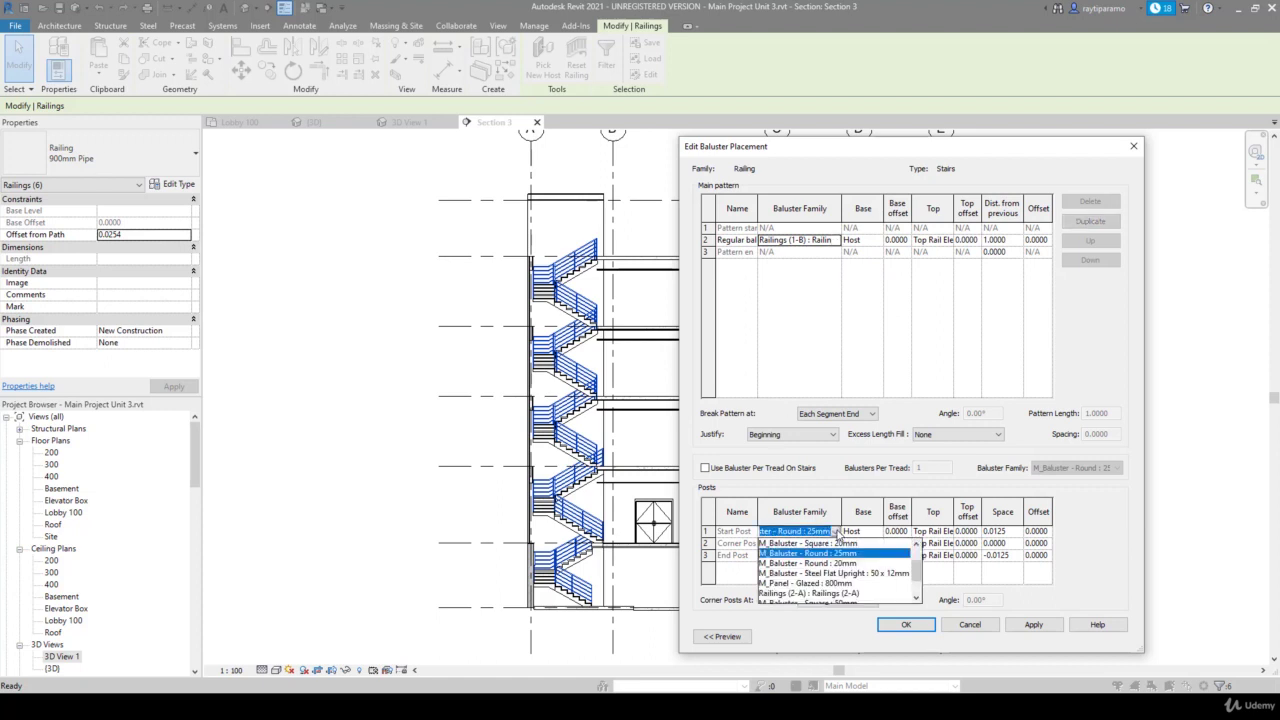
pyautogui.scroll(-1, 850, 545)
pyautogui.click(847, 594)
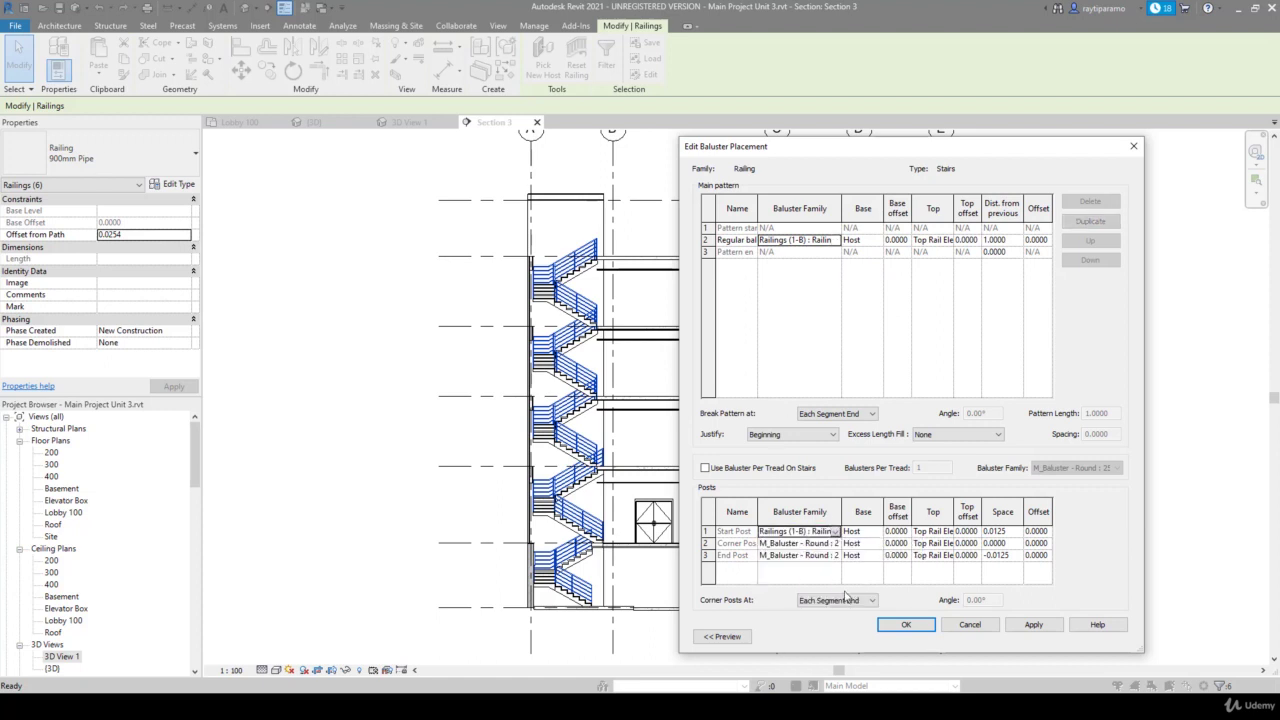
pyautogui.click(840, 545)
pyautogui.scroll(-2, 886, 590)
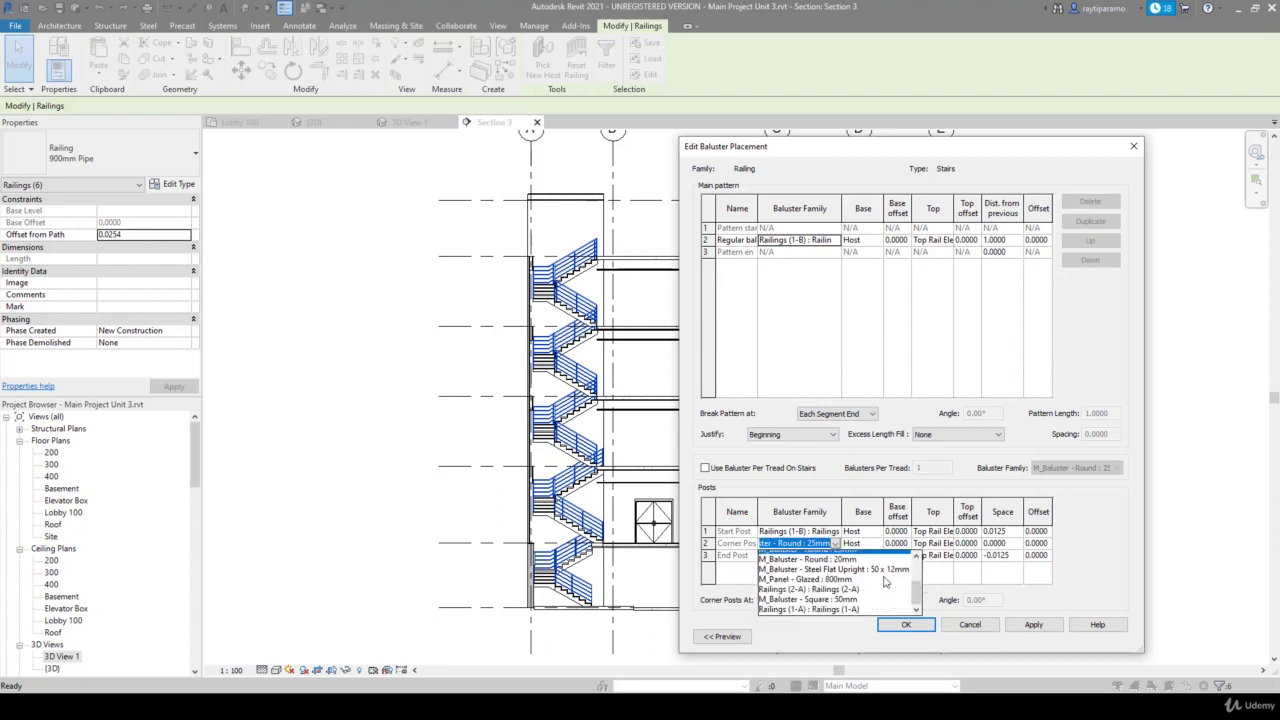
pyautogui.scroll(-1, 886, 585)
pyautogui.click(840, 606)
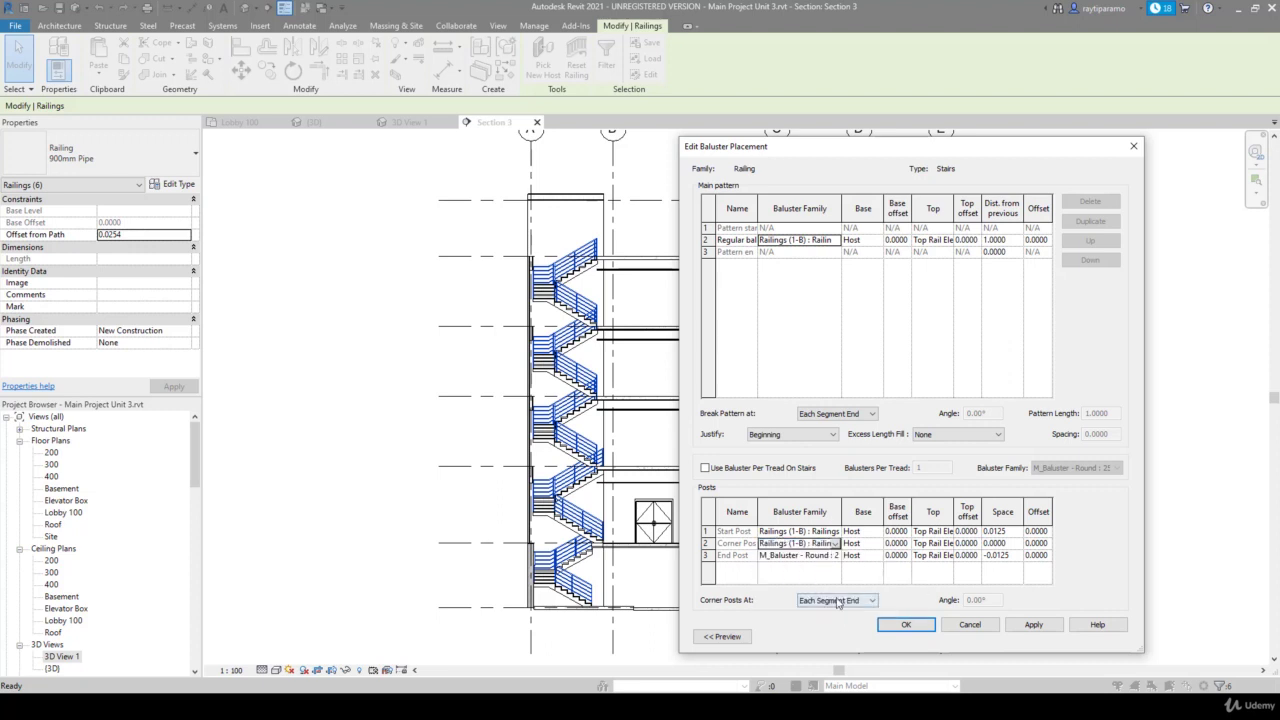
pyautogui.click(838, 555)
pyautogui.click(836, 555)
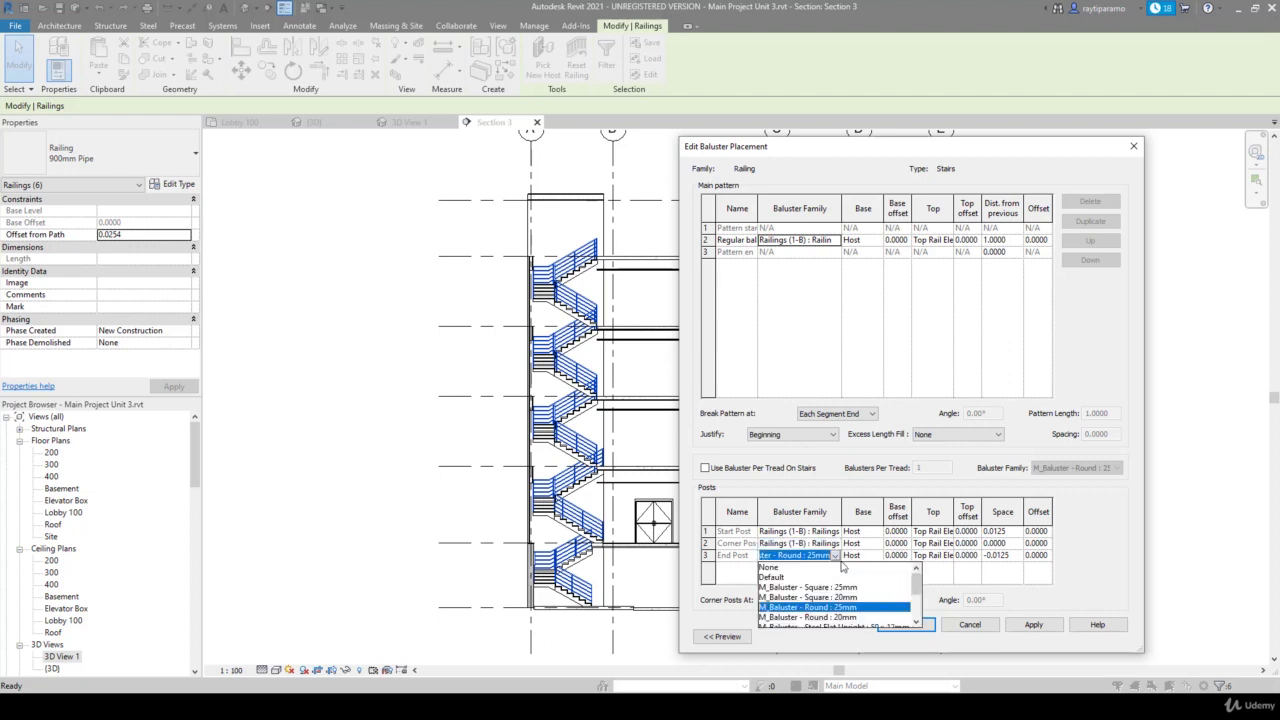
pyautogui.scroll(-1, 918, 609)
pyautogui.scroll(-2, 918, 609)
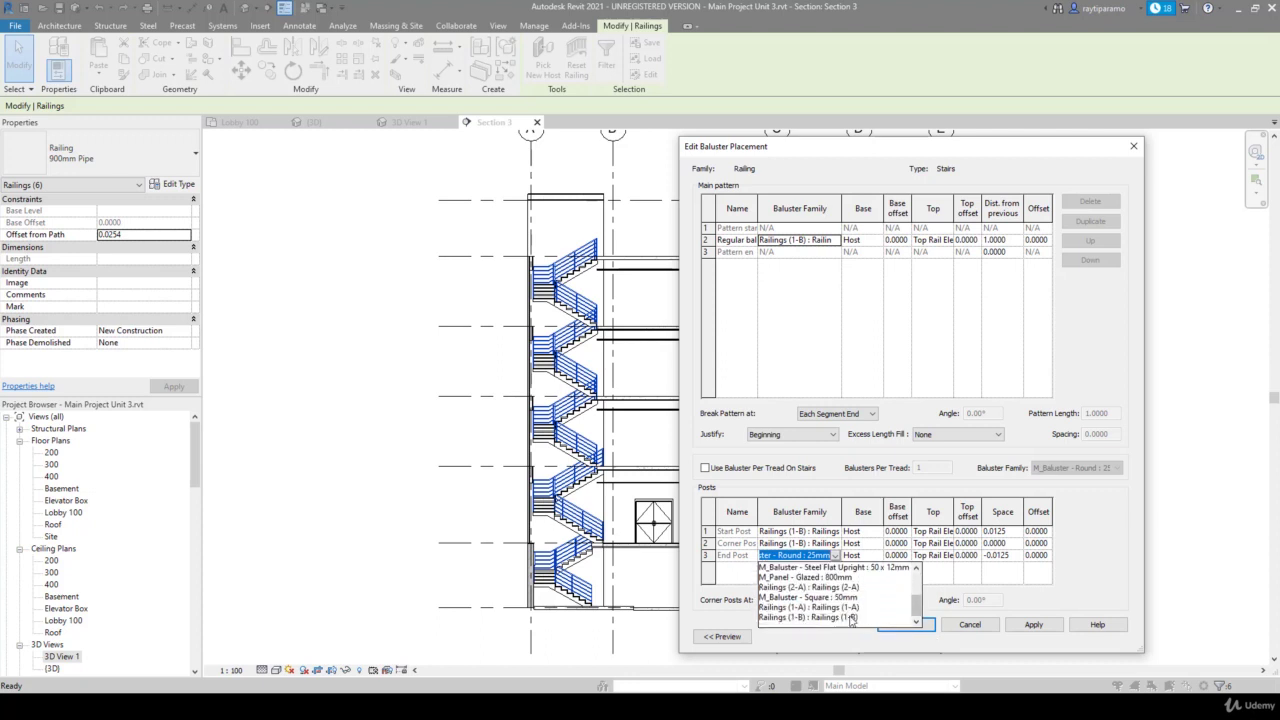
pyautogui.click(851, 618)
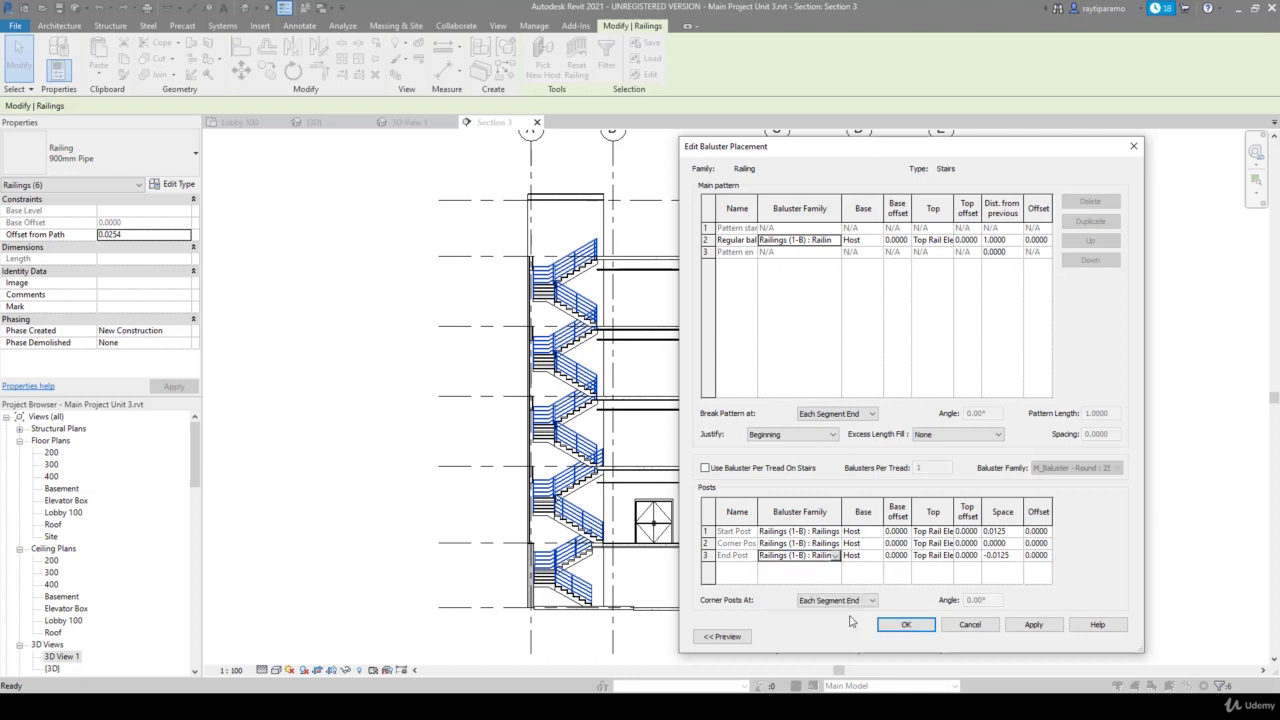
# Centre-justify the baluster pattern and apply the placement changes to the Stairs railing type
pyautogui.click(809, 433)
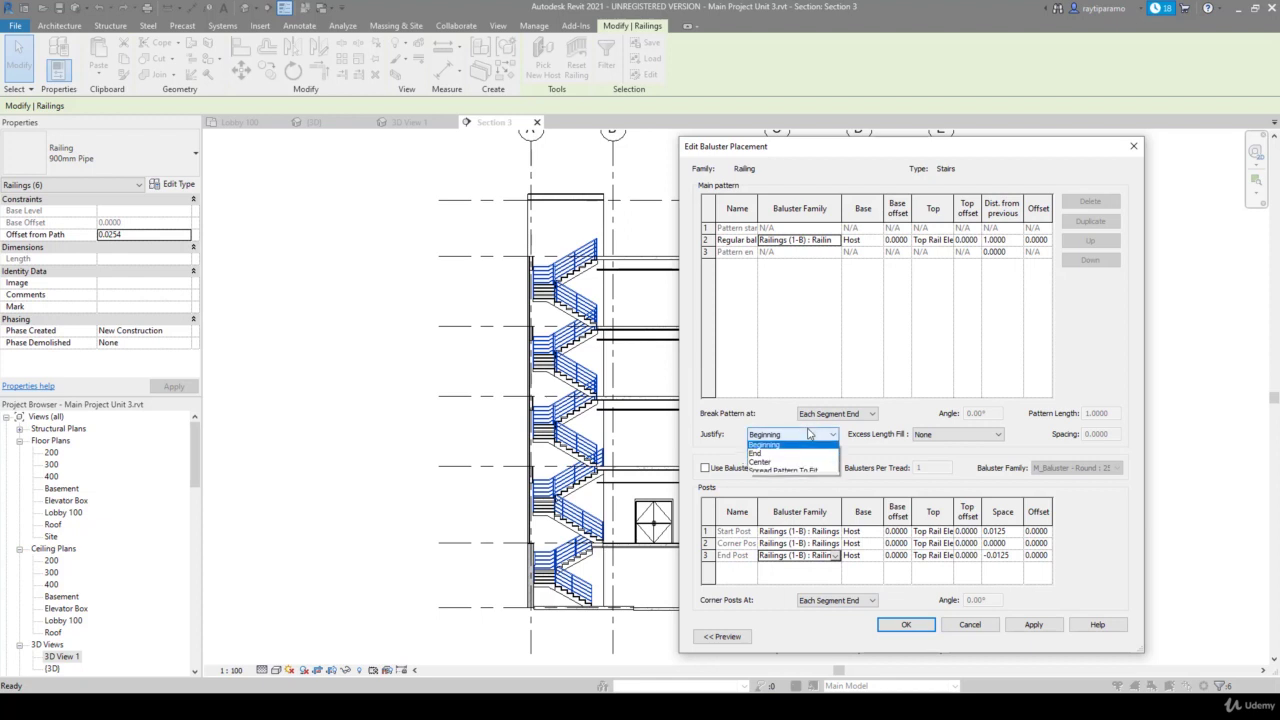
pyautogui.click(800, 464)
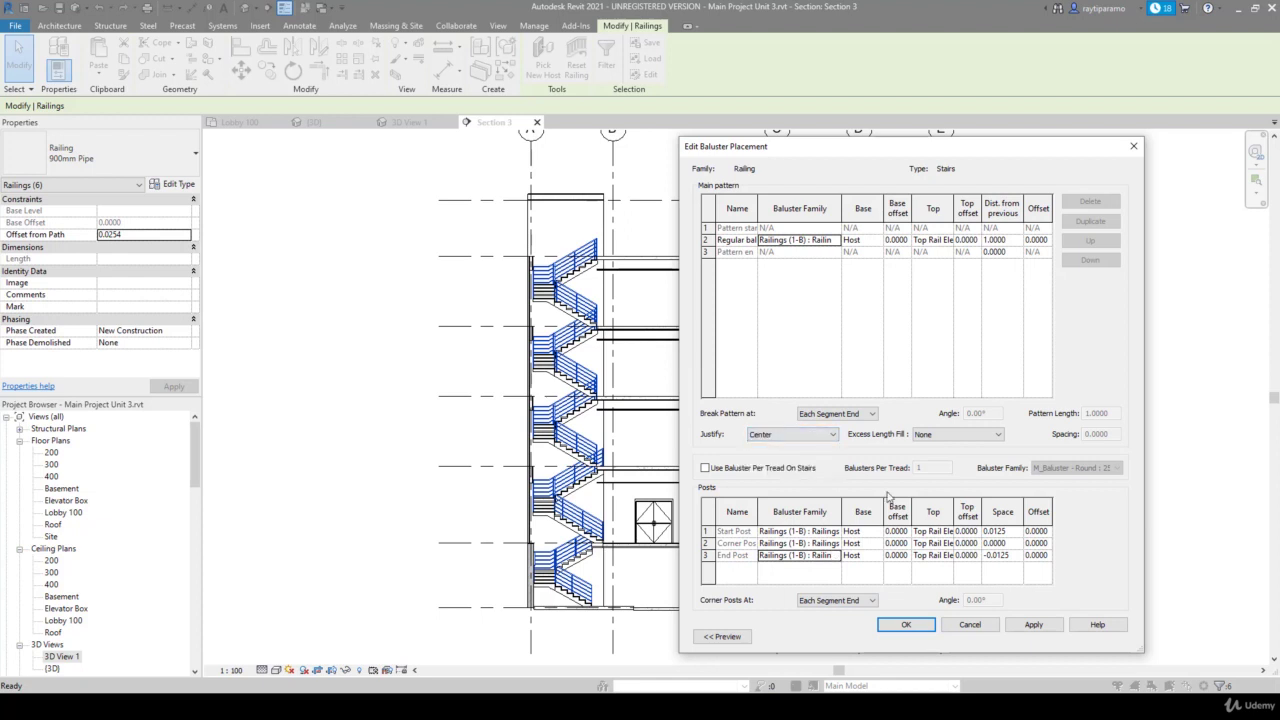
pyautogui.click(1038, 628)
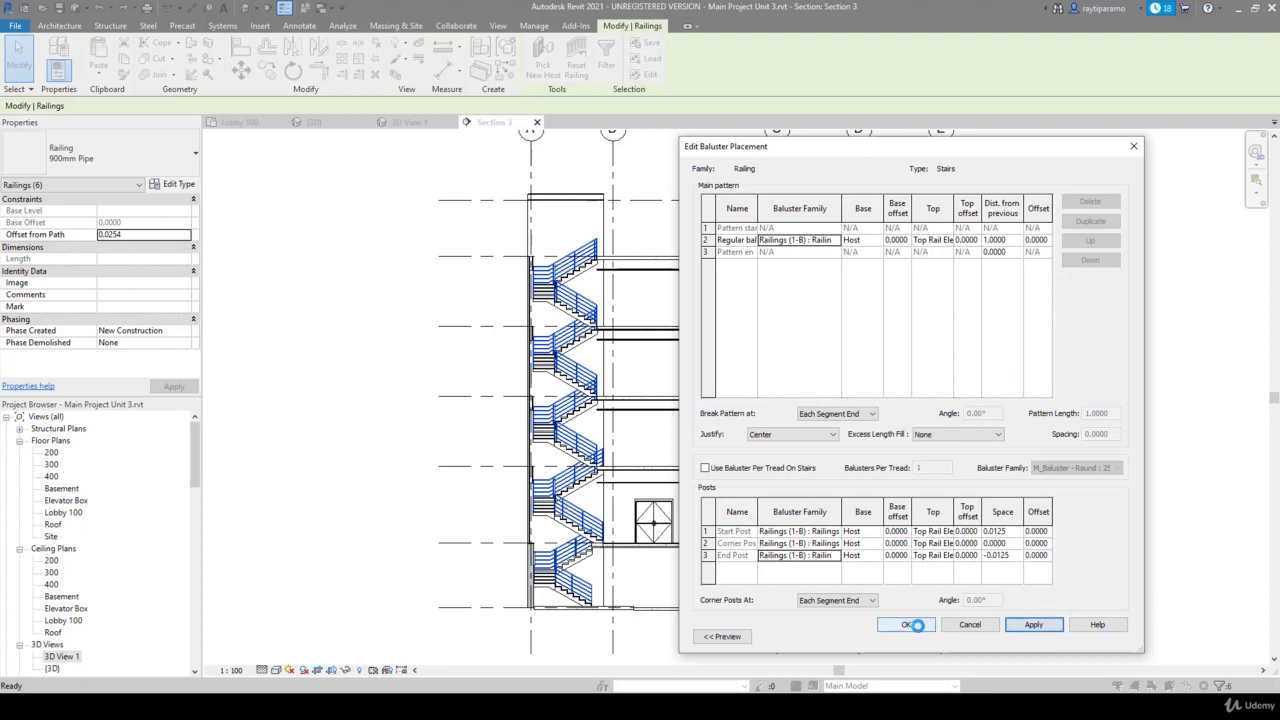
pyautogui.click(914, 625)
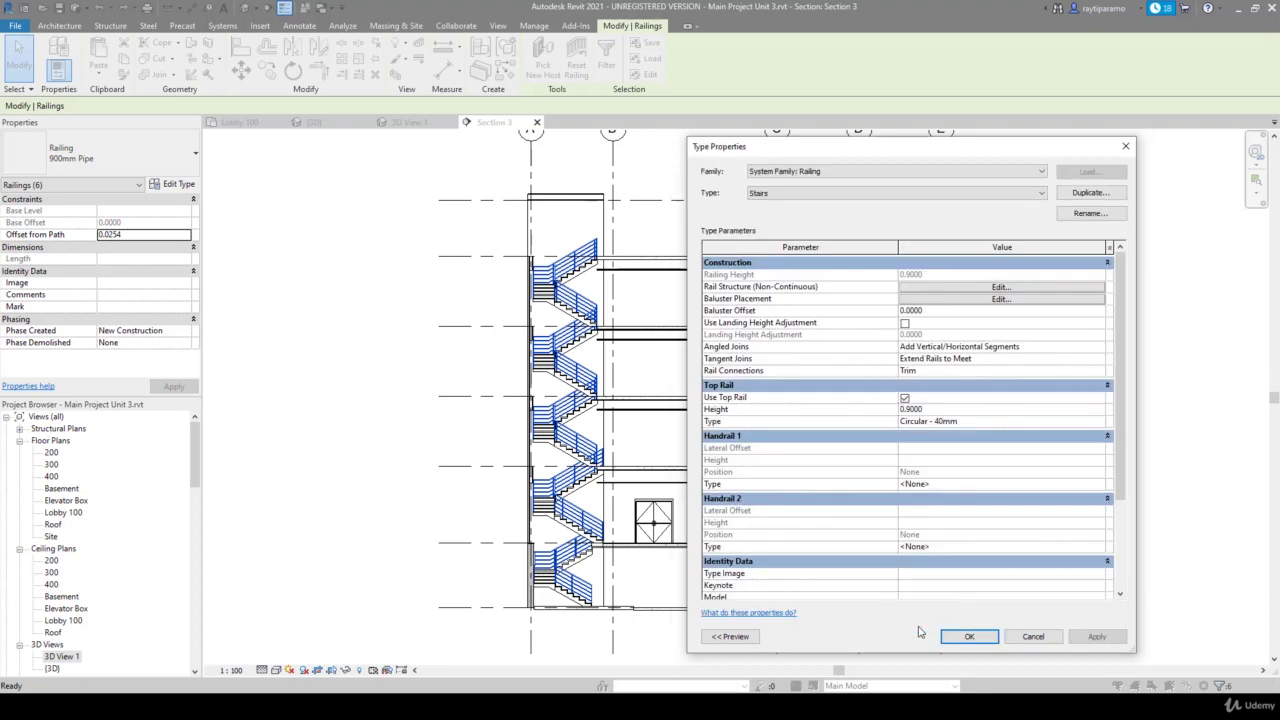
pyautogui.click(1097, 637)
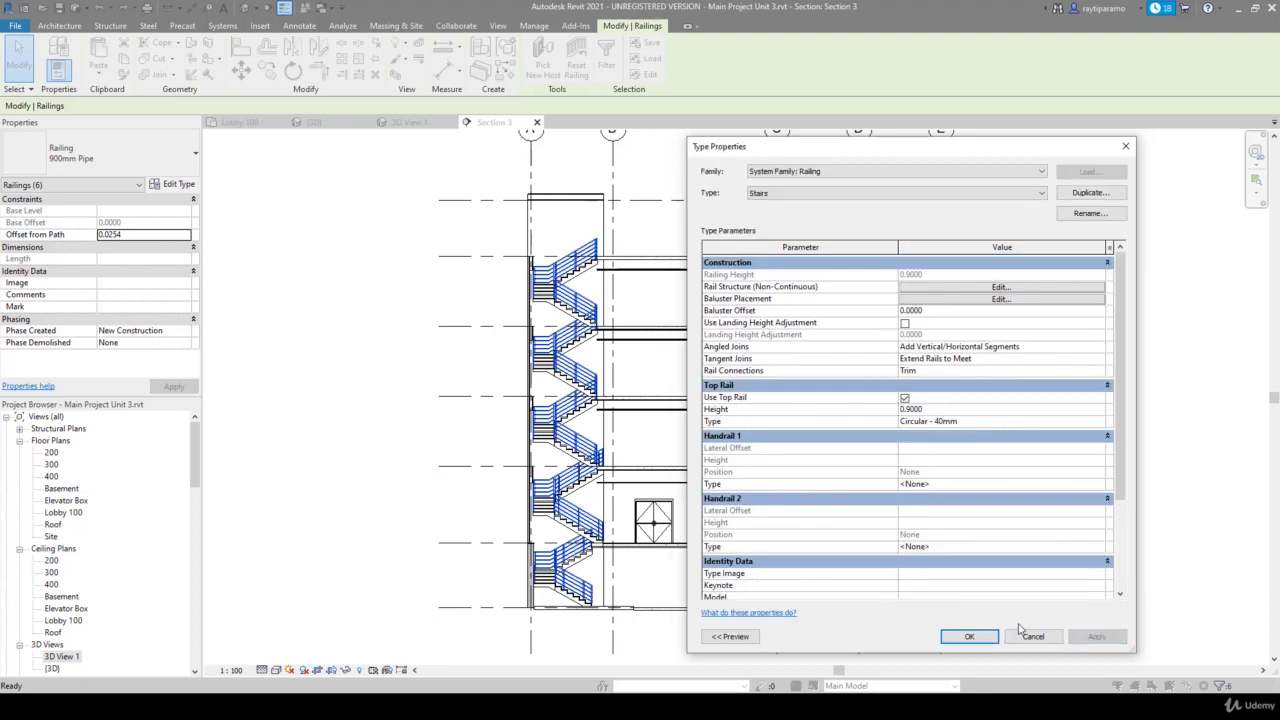
# Close Type Properties and zoom around the stairs in Section 3 to inspect the railing
pyautogui.click(970, 637)
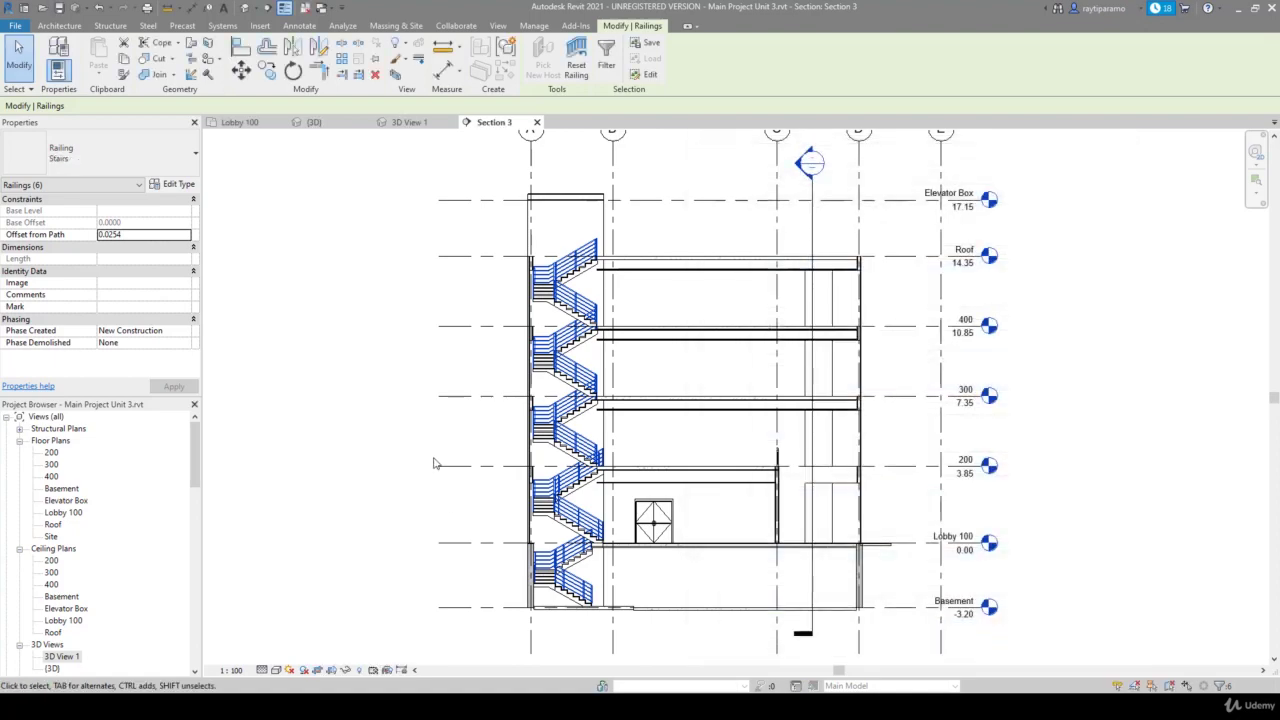
pyautogui.click(445, 530)
pyautogui.scroll(2, 559, 518)
pyautogui.scroll(2, 575, 518)
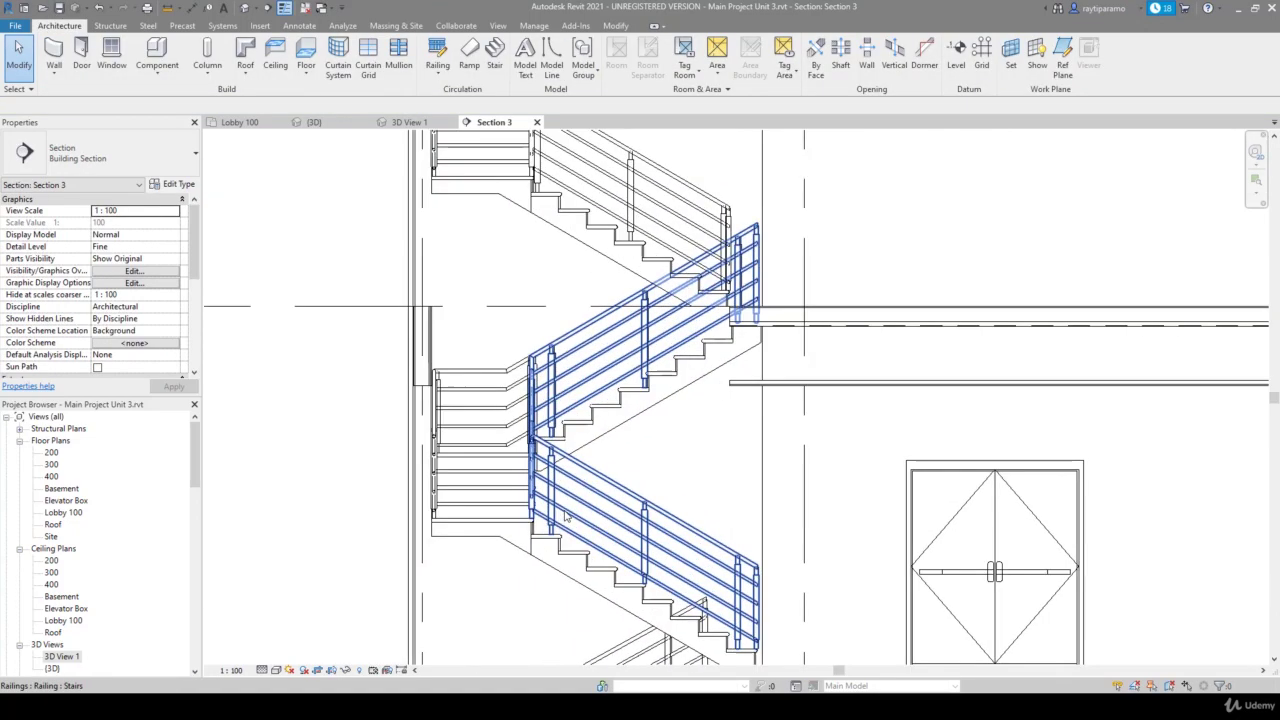
pyautogui.scroll(2, 593, 517)
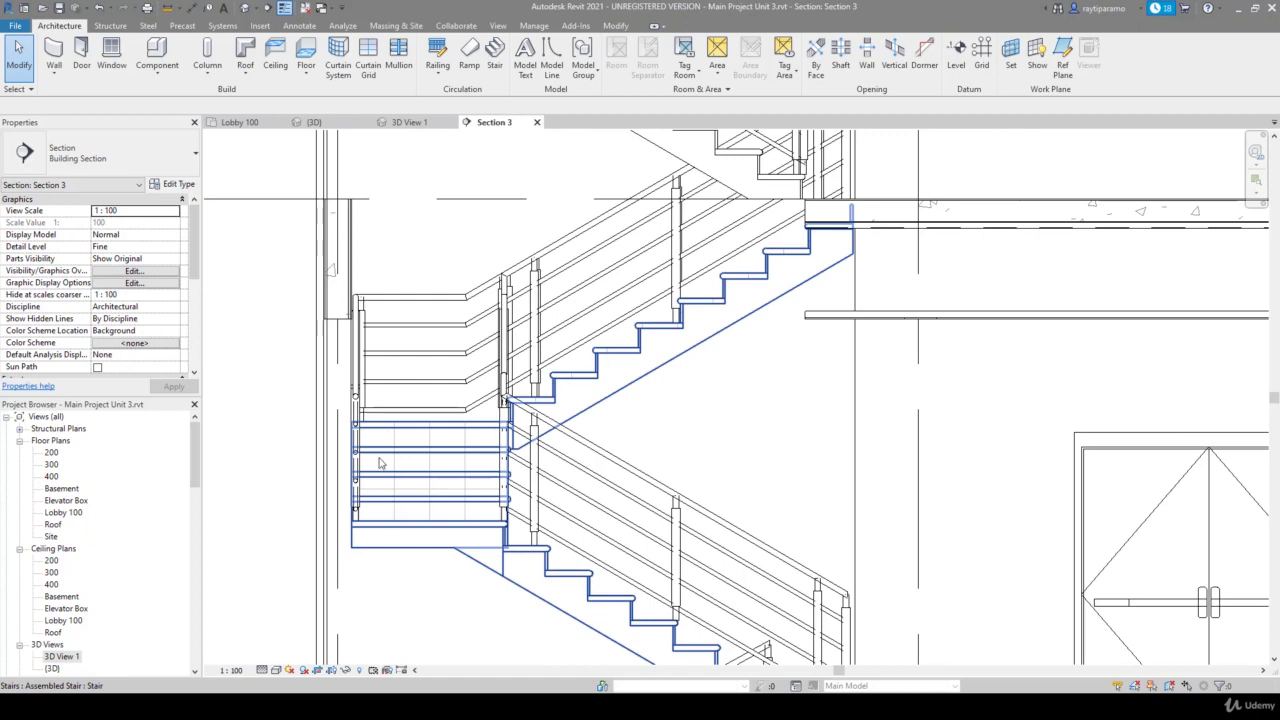
pyautogui.scroll(1, 380, 463)
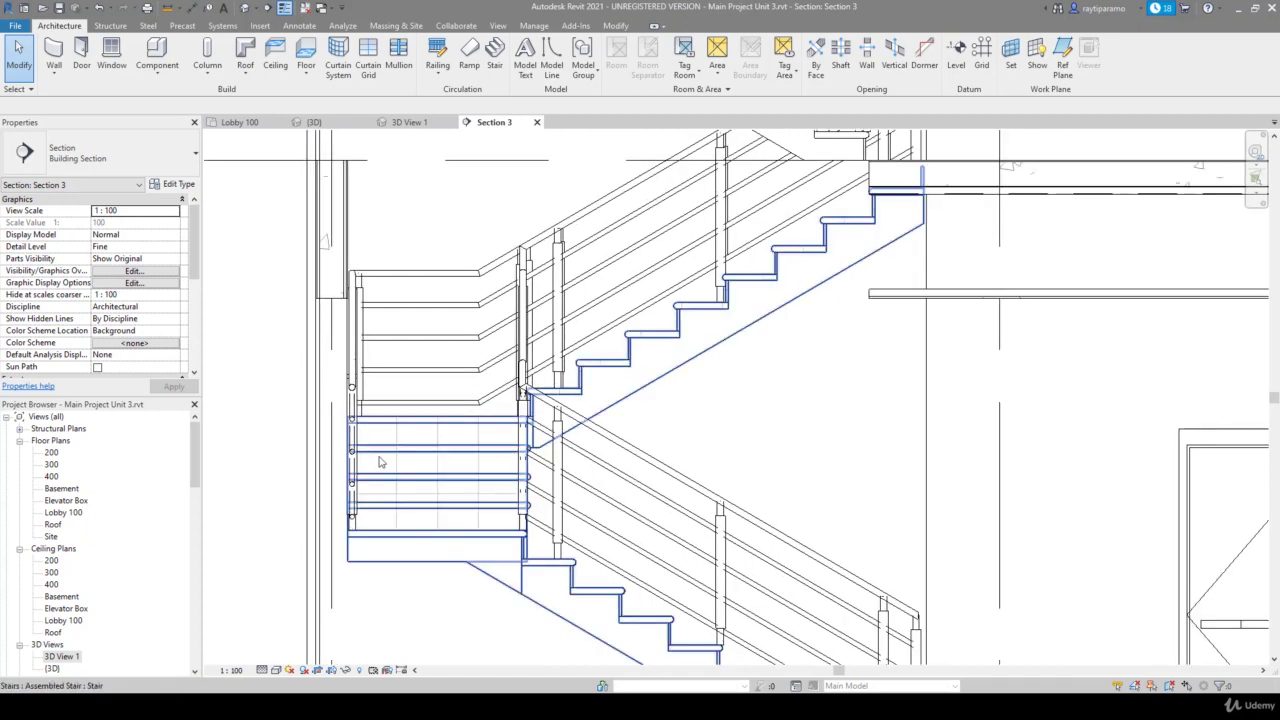
pyautogui.scroll(-1, 380, 461)
pyautogui.scroll(-2, 380, 461)
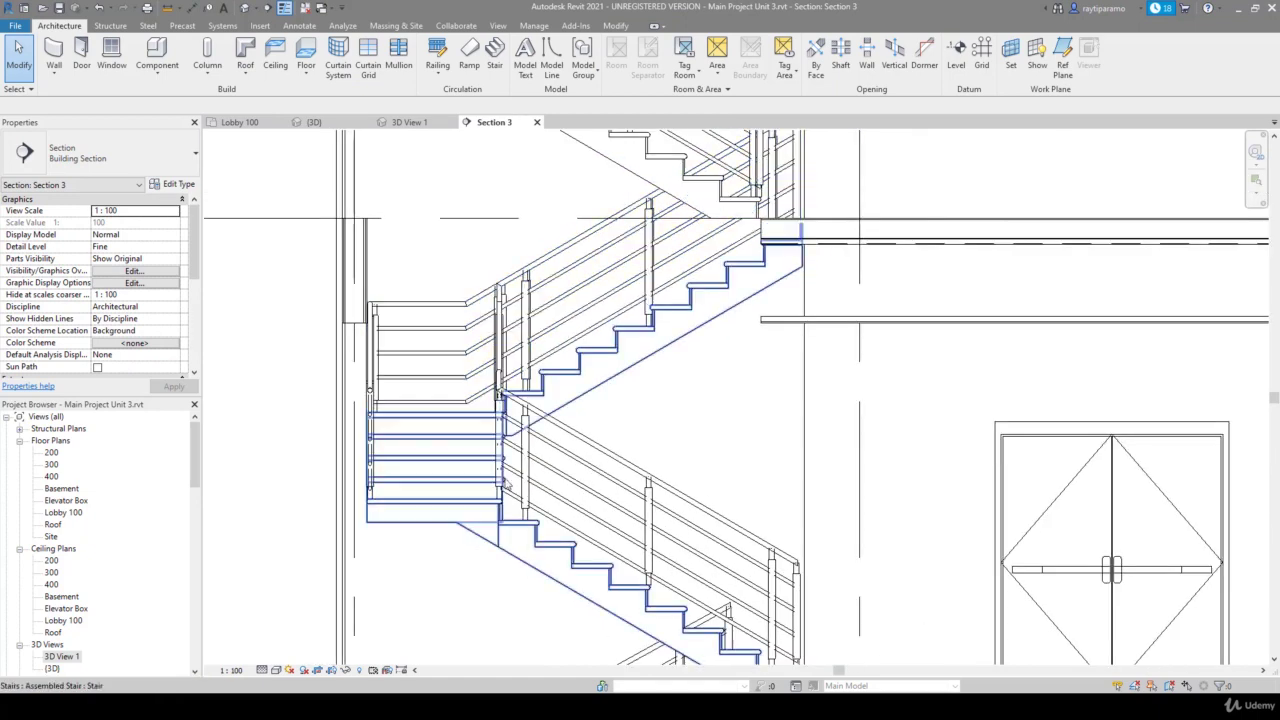
pyautogui.scroll(-2, 380, 461)
pyautogui.scroll(-2, 380, 461)
pyautogui.scroll(1, 430, 226)
pyautogui.scroll(1, 430, 226)
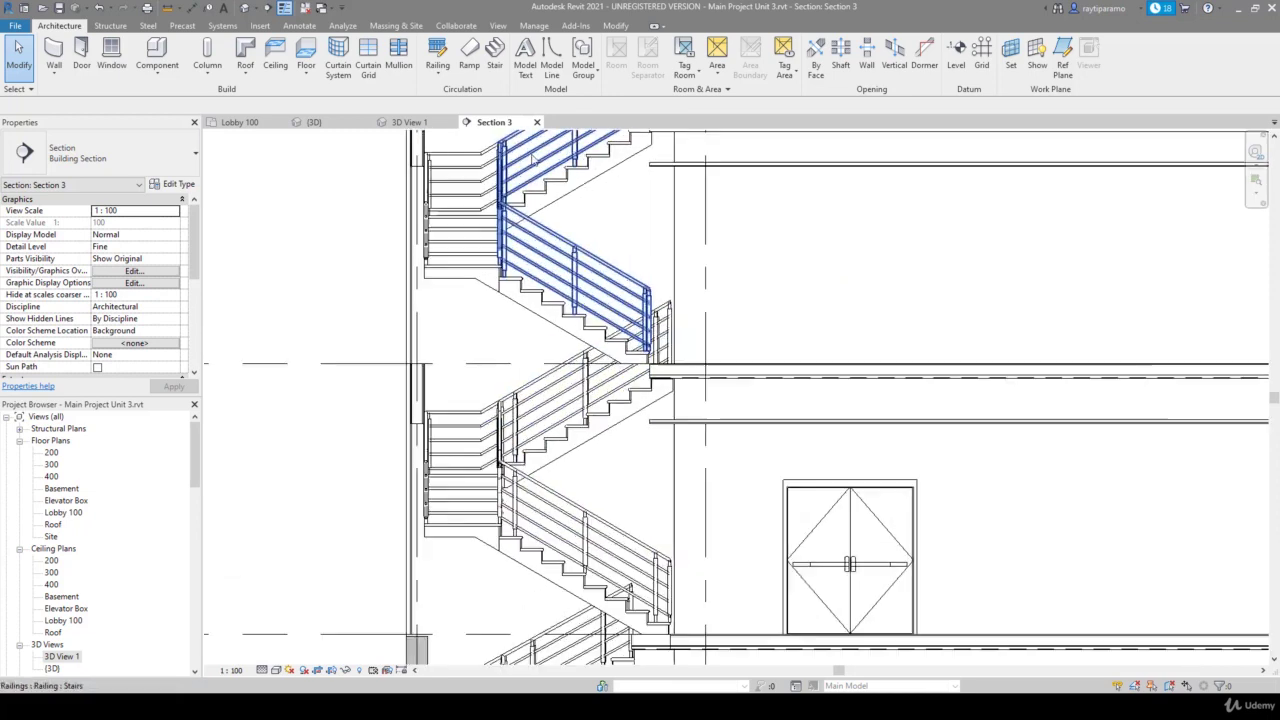
pyautogui.scroll(2, 430, 226)
pyautogui.scroll(1, 430, 226)
pyautogui.scroll(1, 430, 226)
pyautogui.scroll(1, 429, 223)
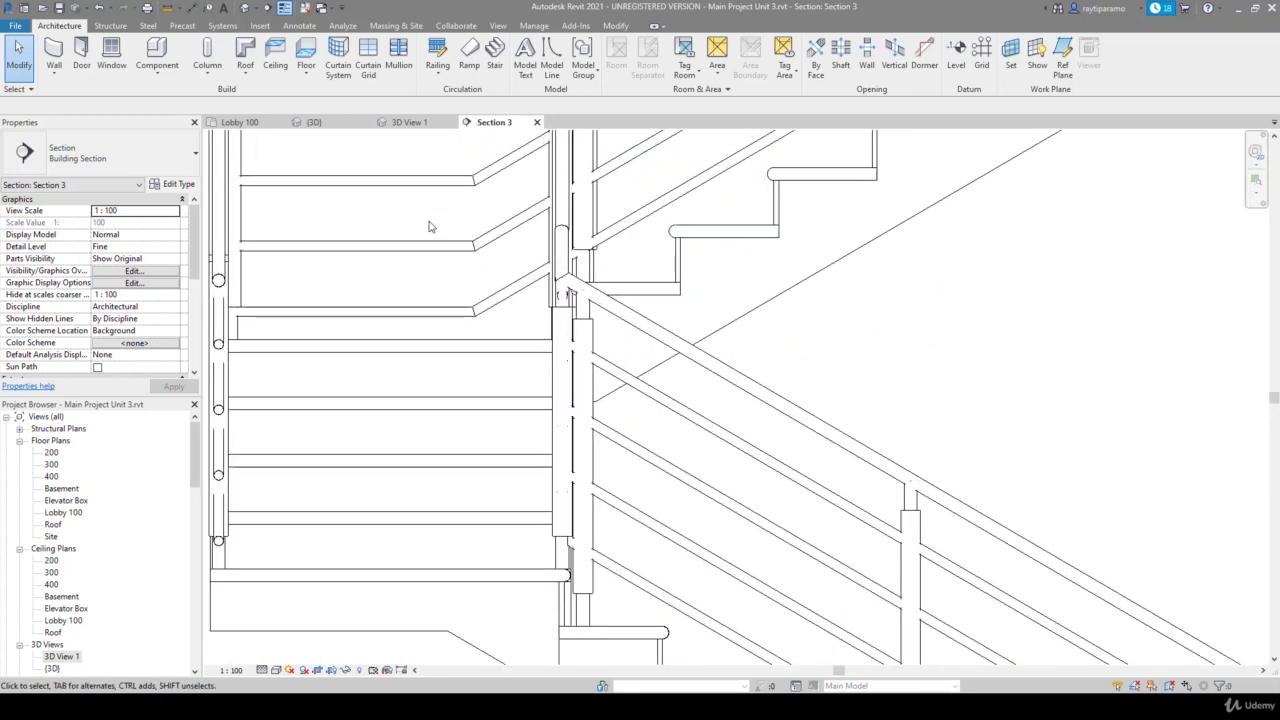
# Switch to 3D View 1, zoom to check the railing, and select it
pyautogui.click(409, 122)
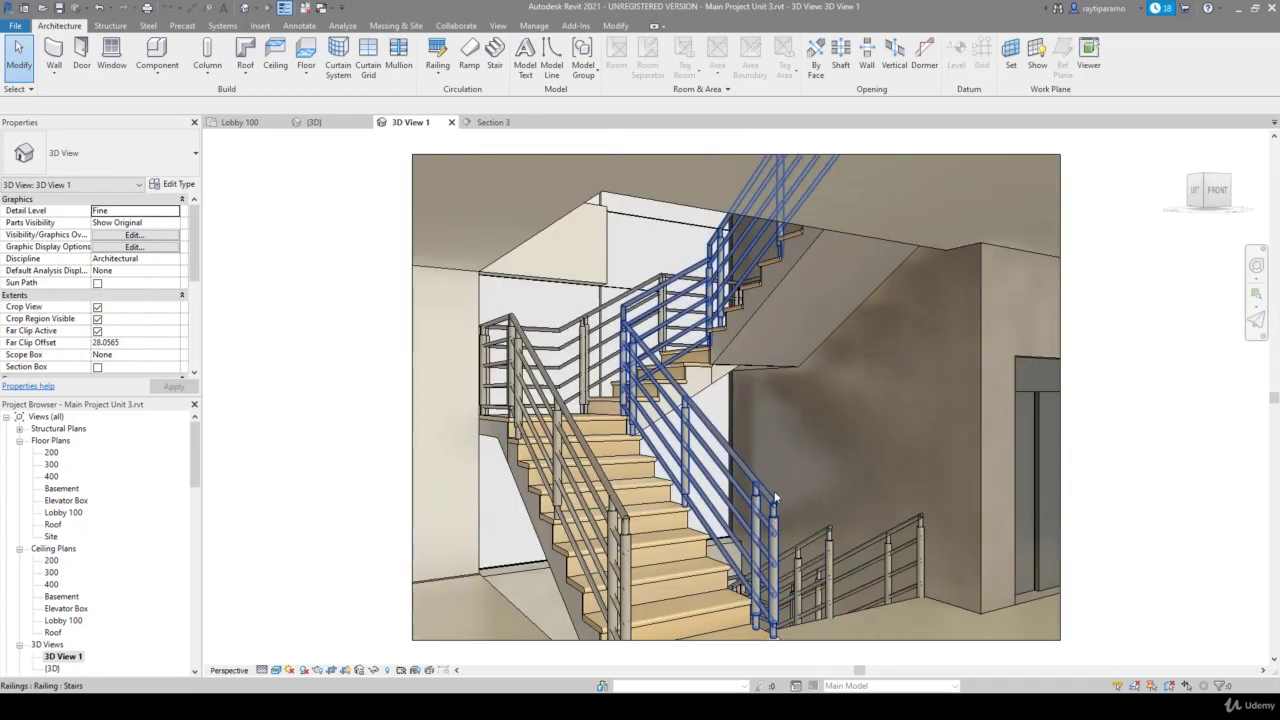
pyautogui.scroll(2, 782, 444)
pyautogui.scroll(1, 782, 444)
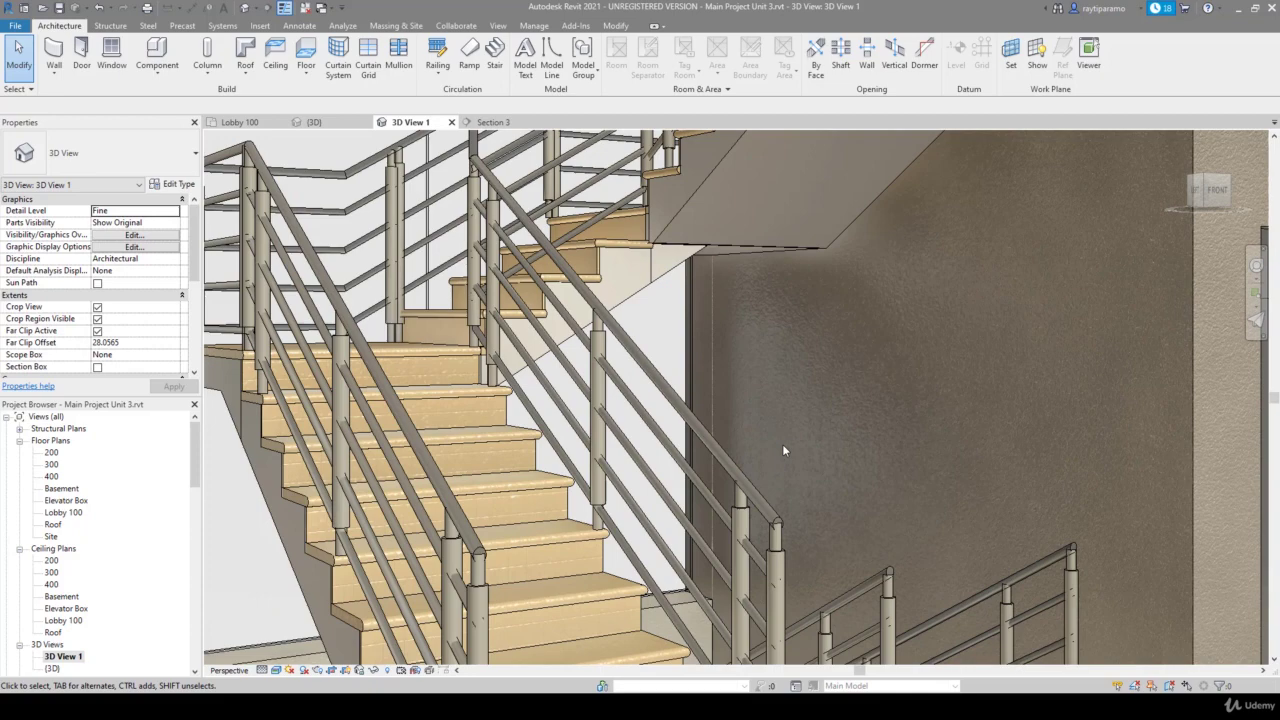
pyautogui.scroll(-2, 782, 443)
pyautogui.scroll(-1, 782, 443)
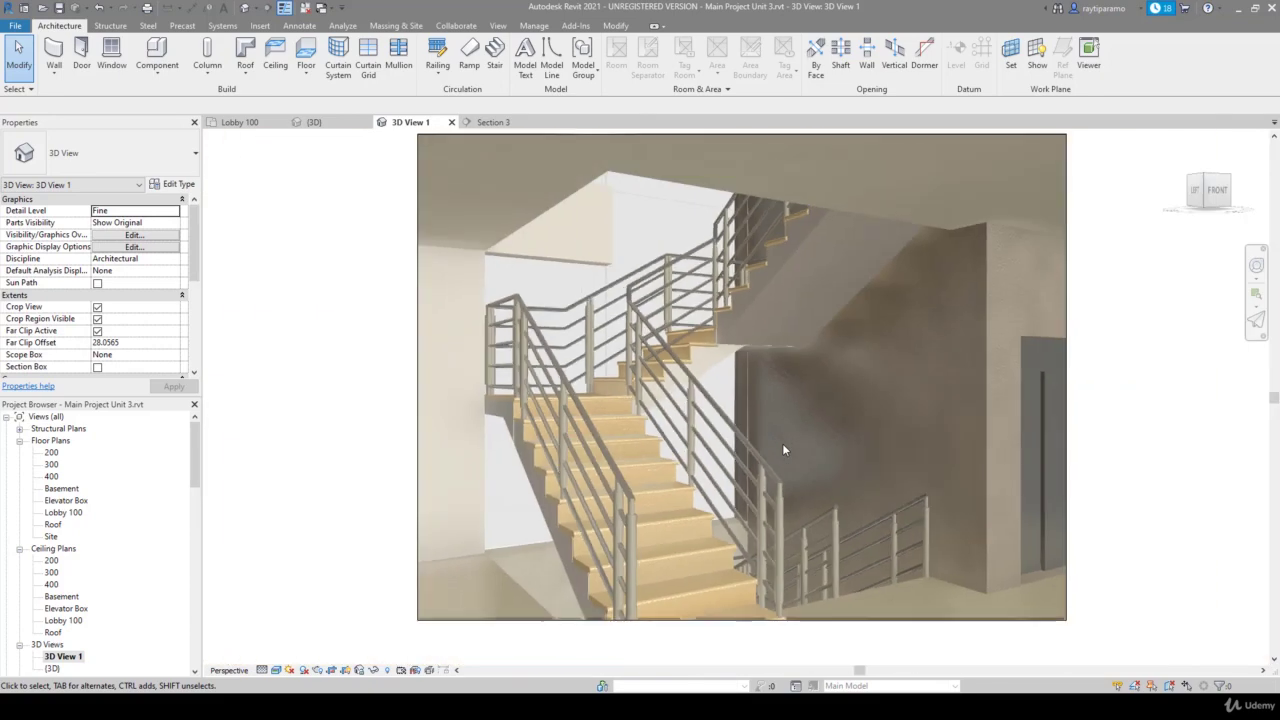
pyautogui.click(600, 488)
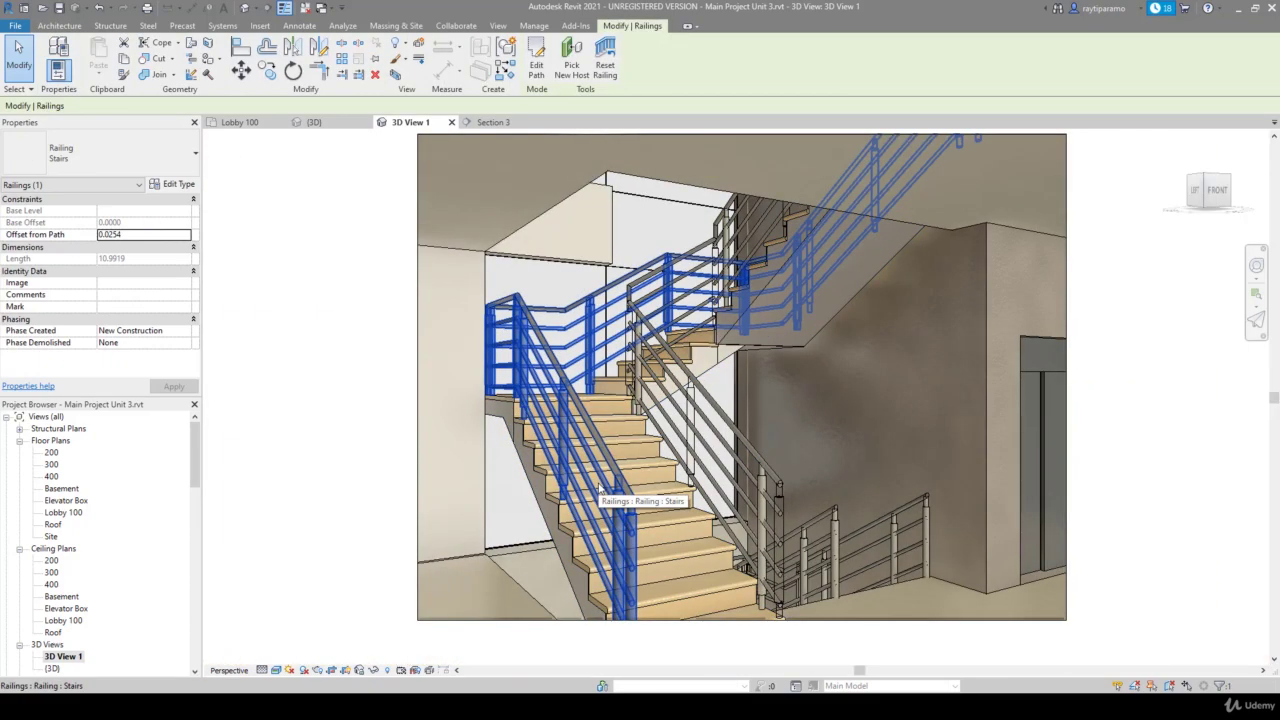
# Edit the railing's baluster placement, keep the 0.9000 regular baluster spacing, and apply
pyautogui.click(175, 184)
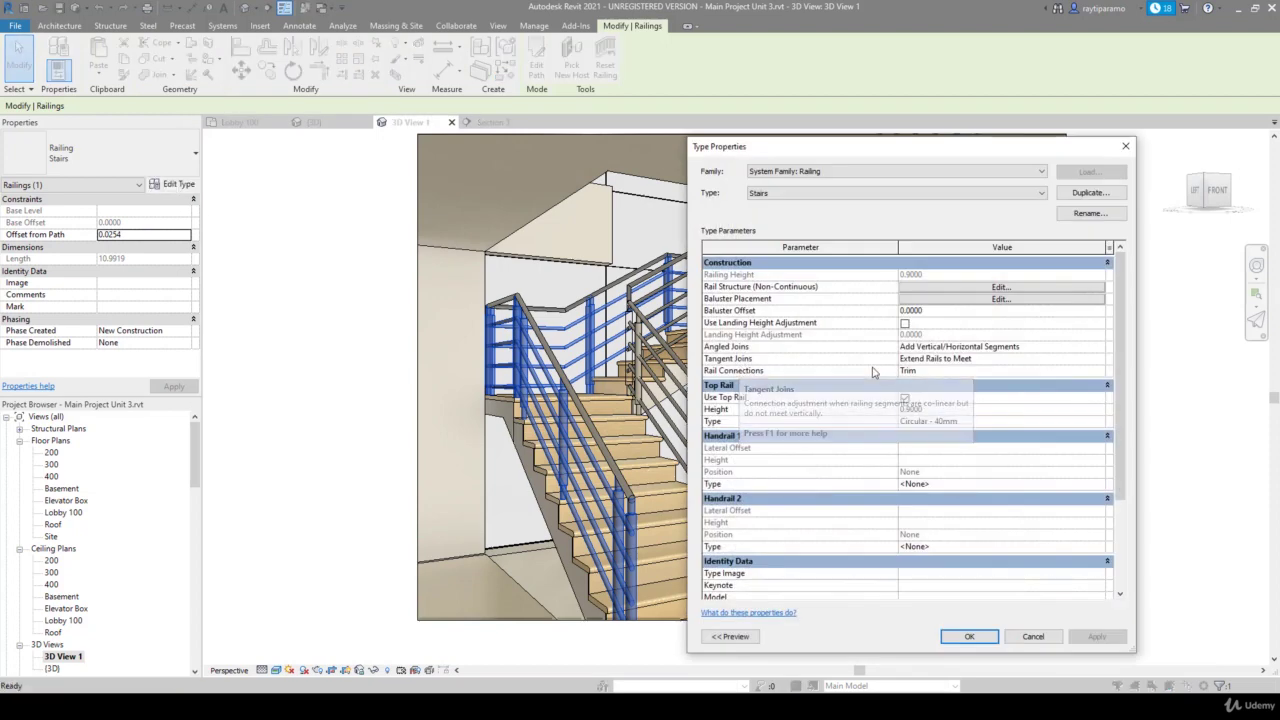
pyautogui.click(975, 298)
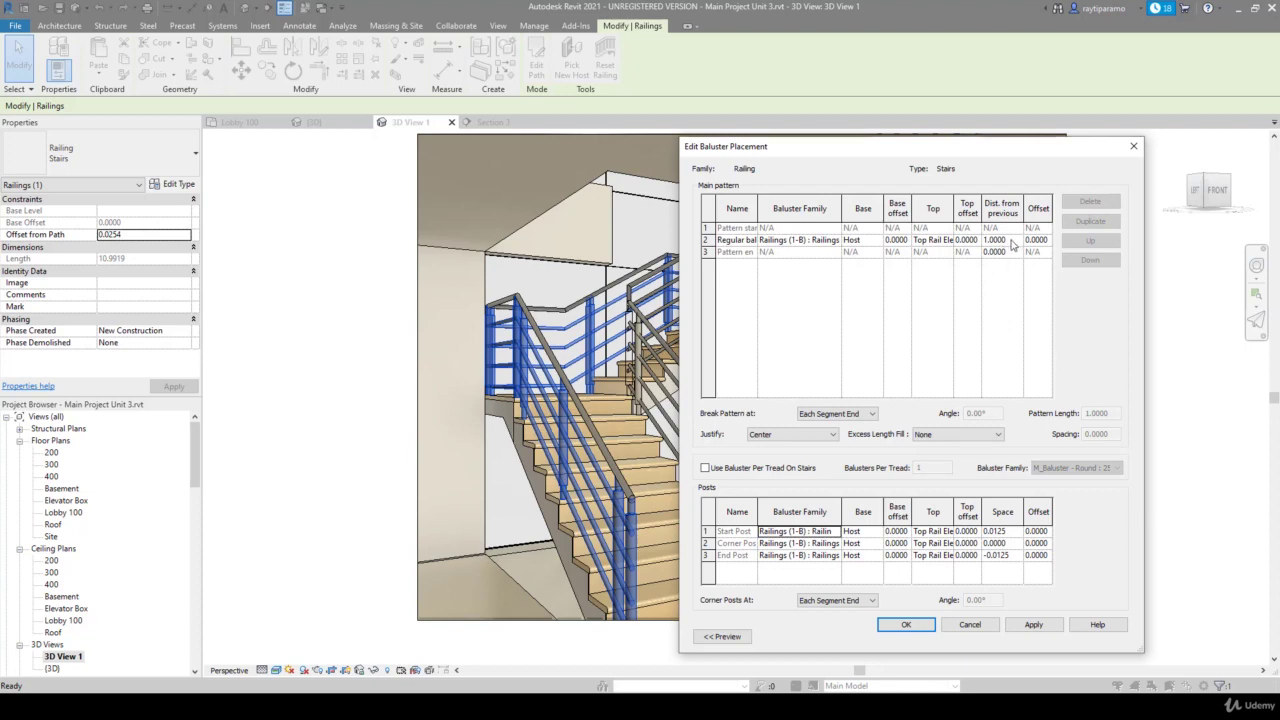
pyautogui.click(1013, 240)
pyautogui.click(1005, 240)
pyautogui.write('0.5')
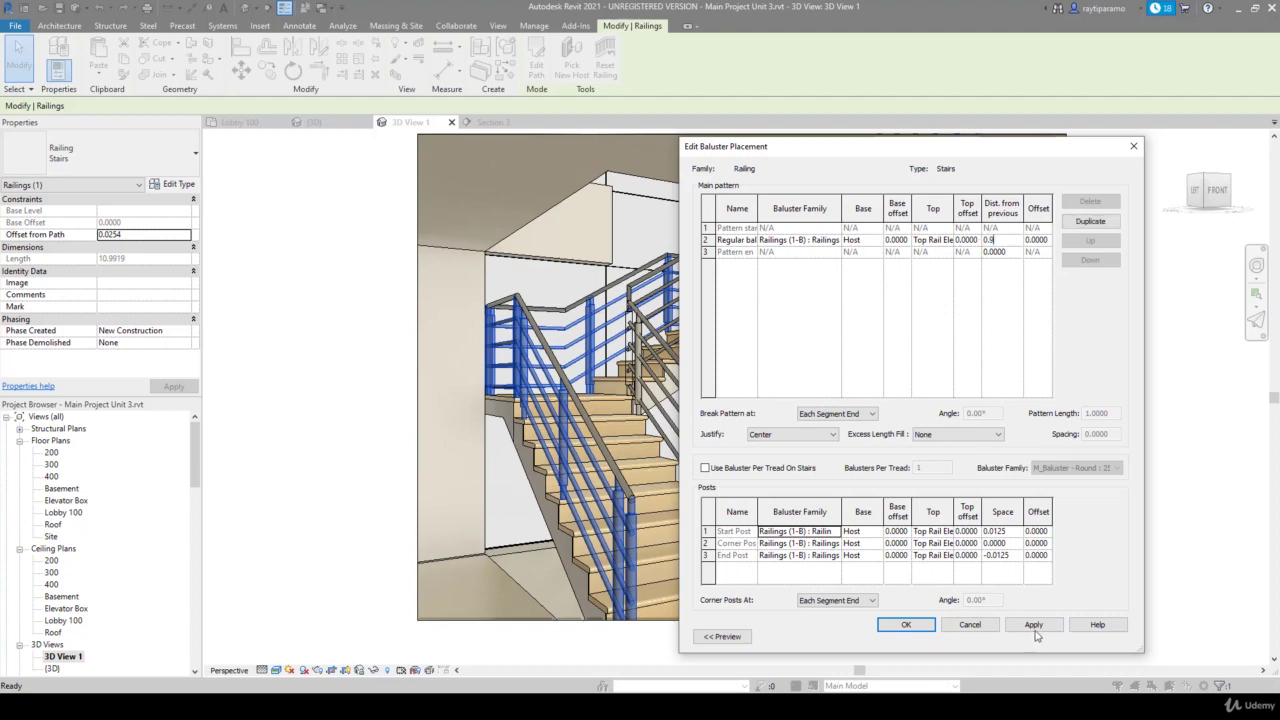
pyautogui.click(1035, 627)
pyautogui.click(932, 627)
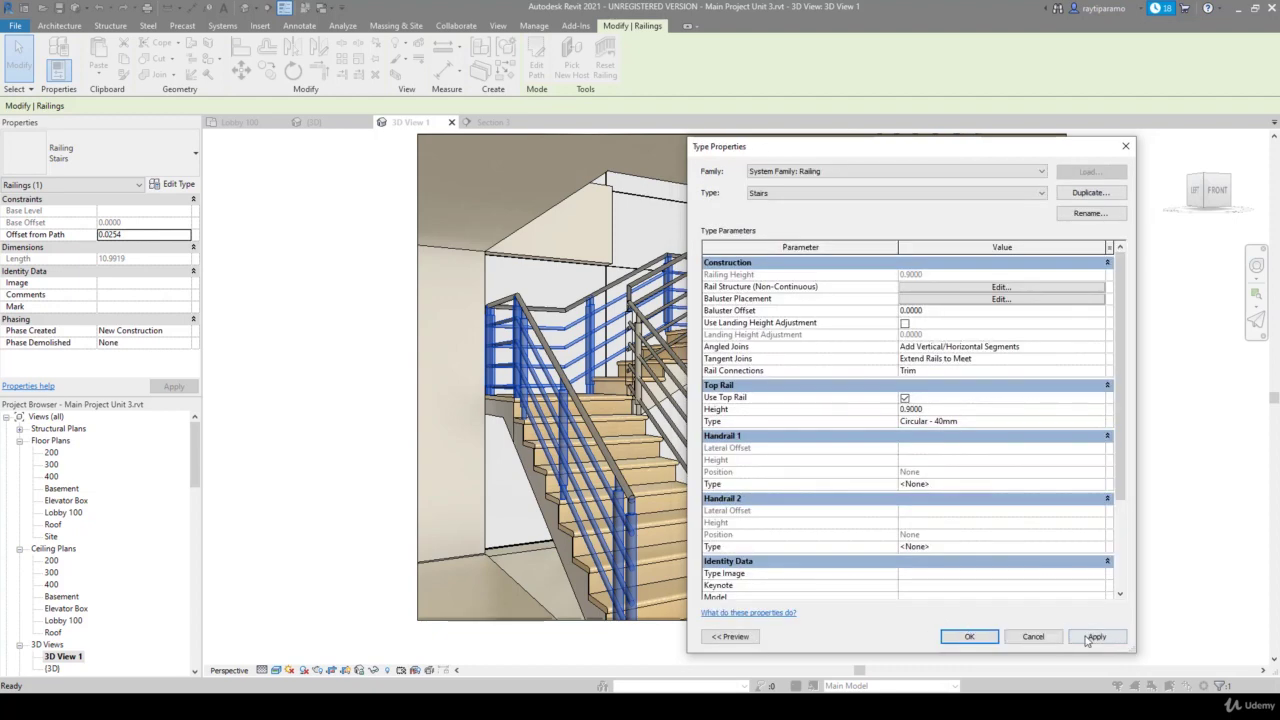
pyautogui.click(1096, 638)
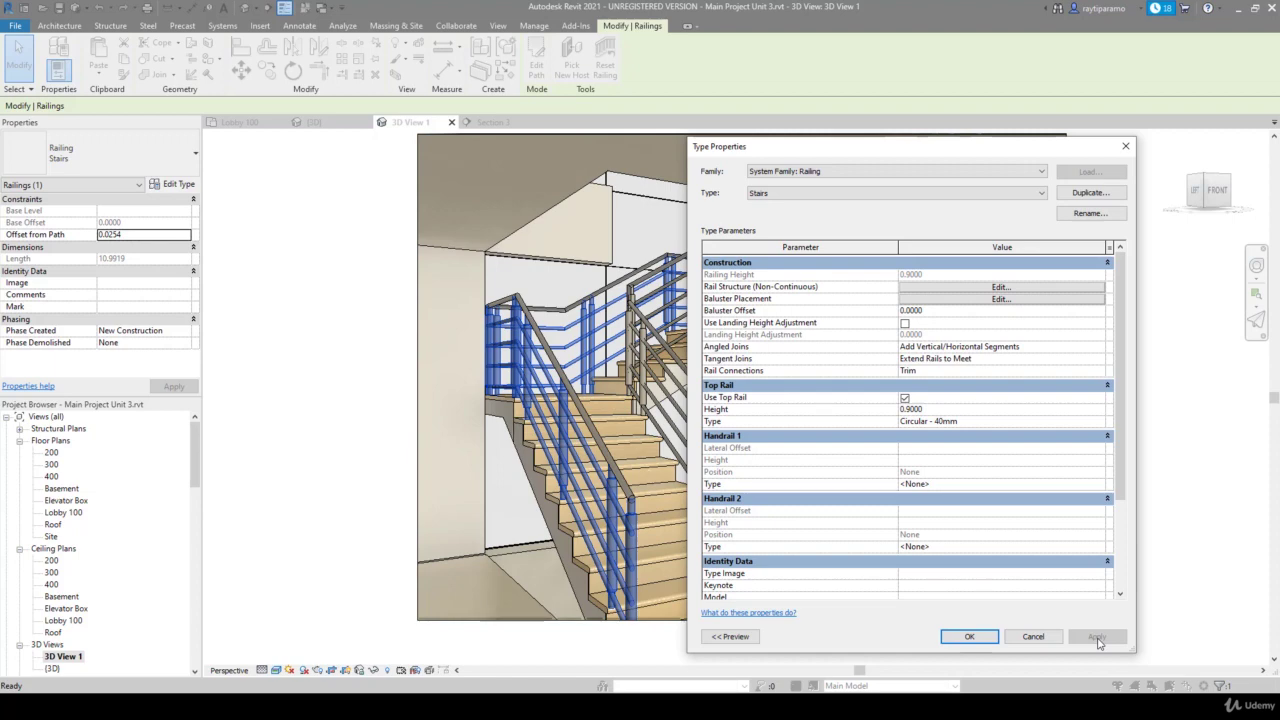
# Change the regular baluster's distance from previous to 0.6 and confirm
pyautogui.click(1001, 299)
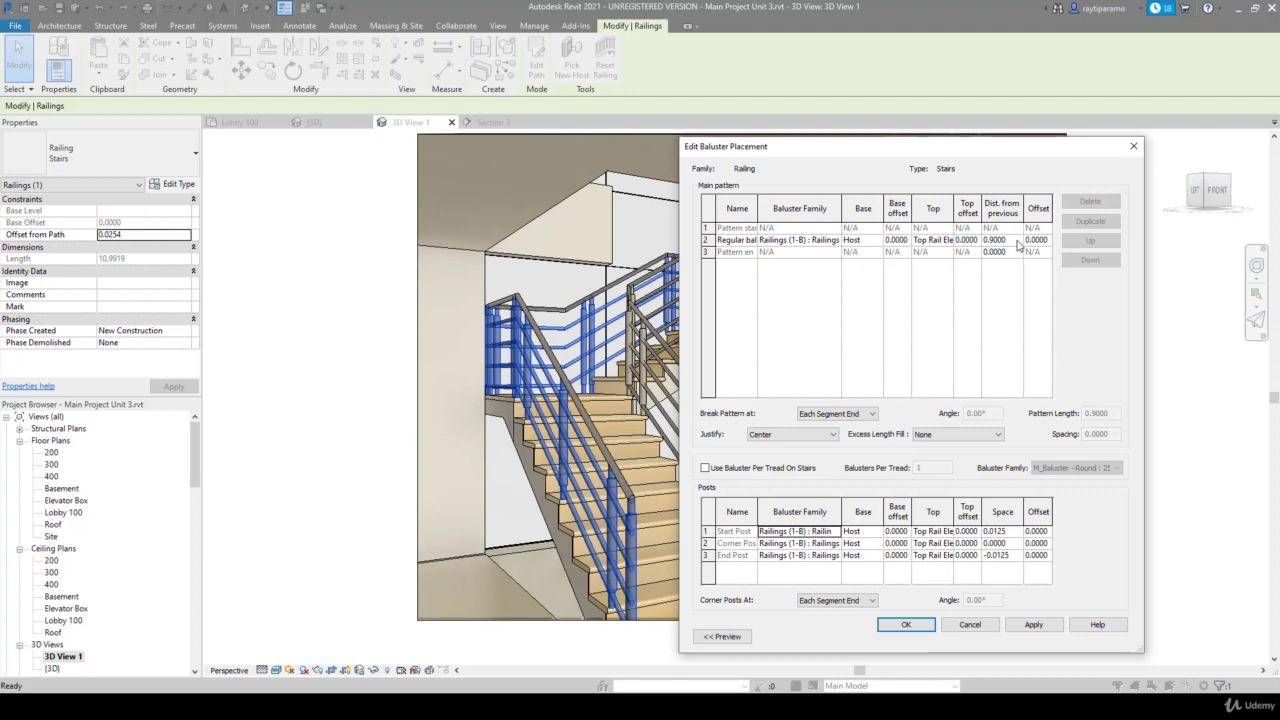
pyautogui.click(1012, 240)
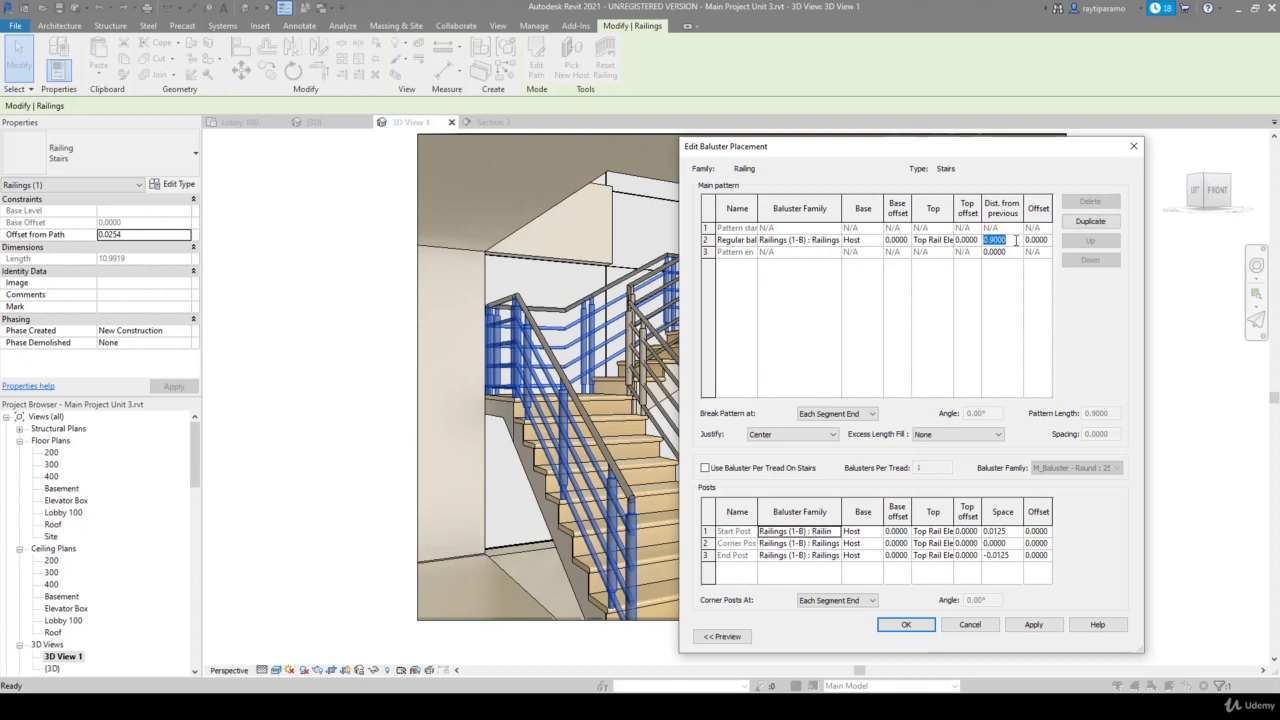
pyautogui.write('0.')
pyautogui.write('6')
pyautogui.click(1034, 626)
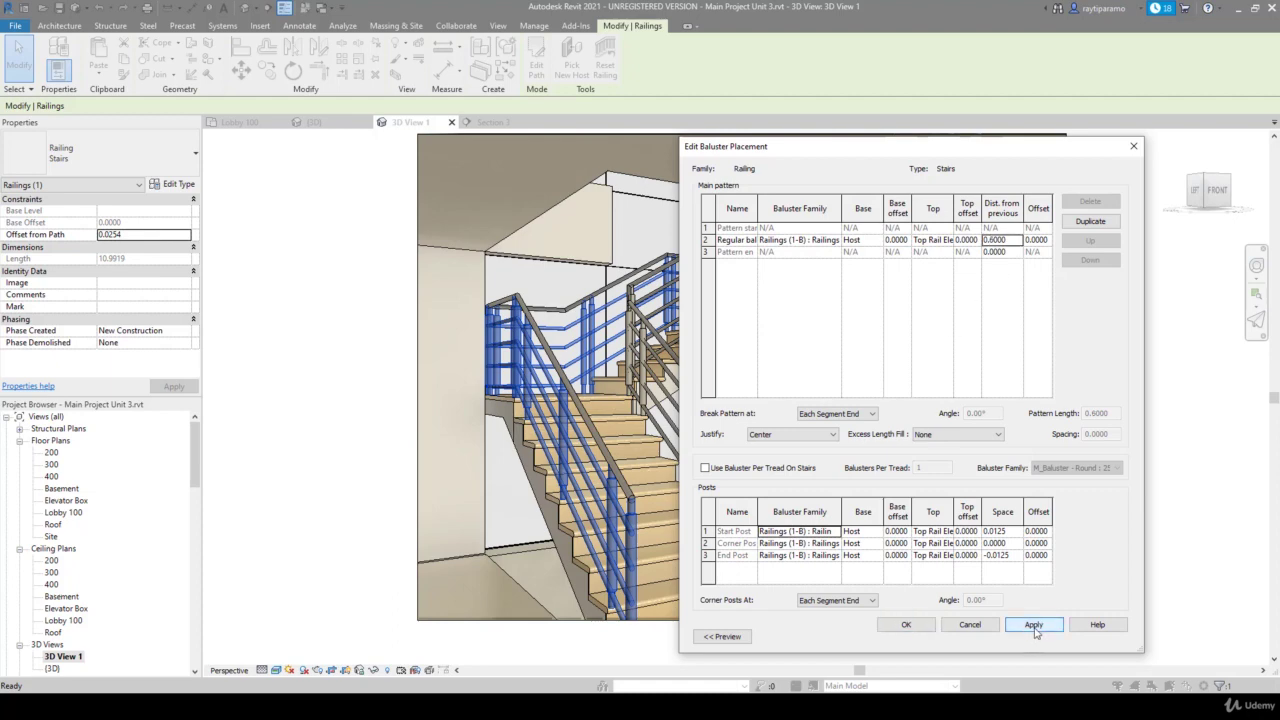
pyautogui.click(908, 624)
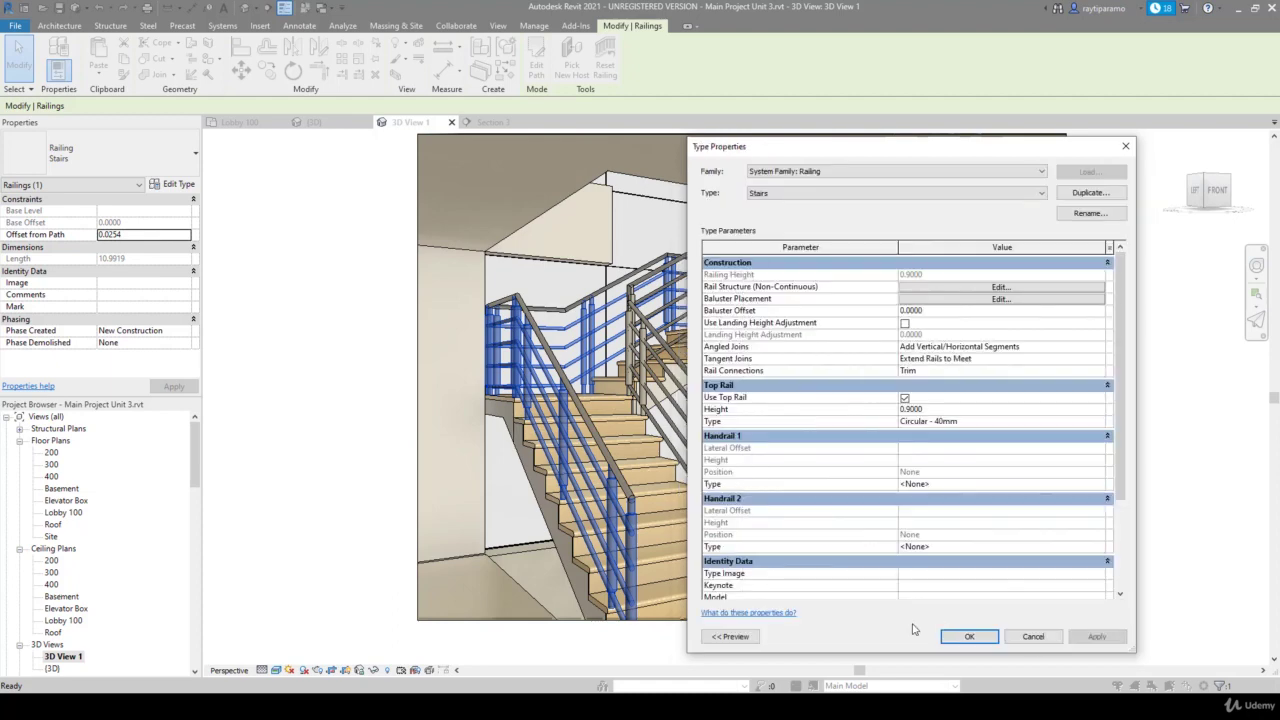
# Apply the 0.6 spacing, then set Justify to Spread Pattern To Fit and apply
pyautogui.click(951, 638)
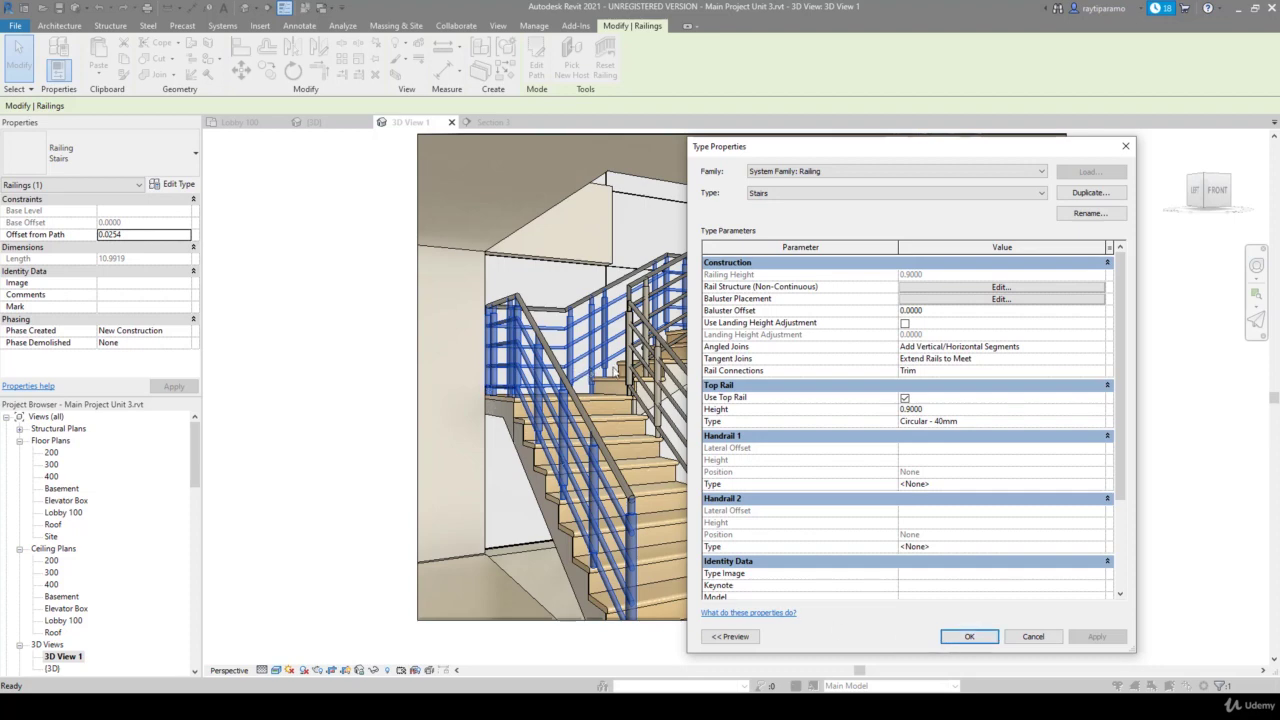
pyautogui.click(968, 301)
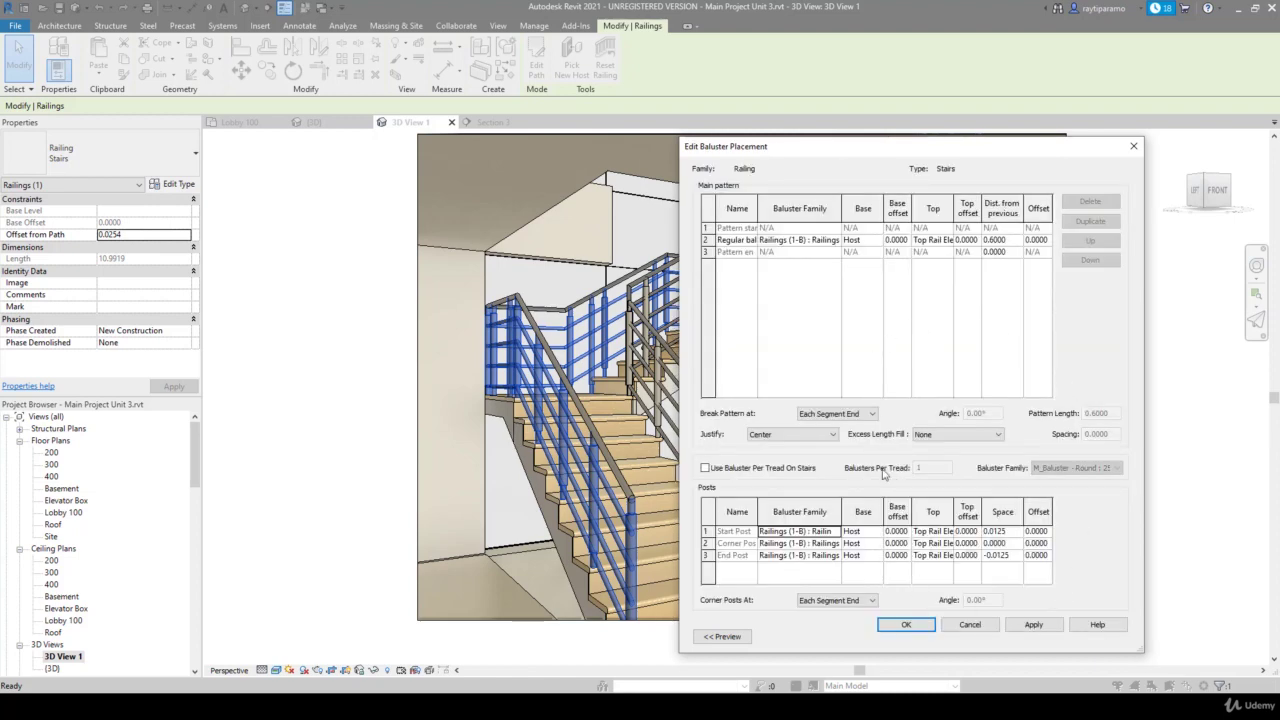
pyautogui.click(834, 436)
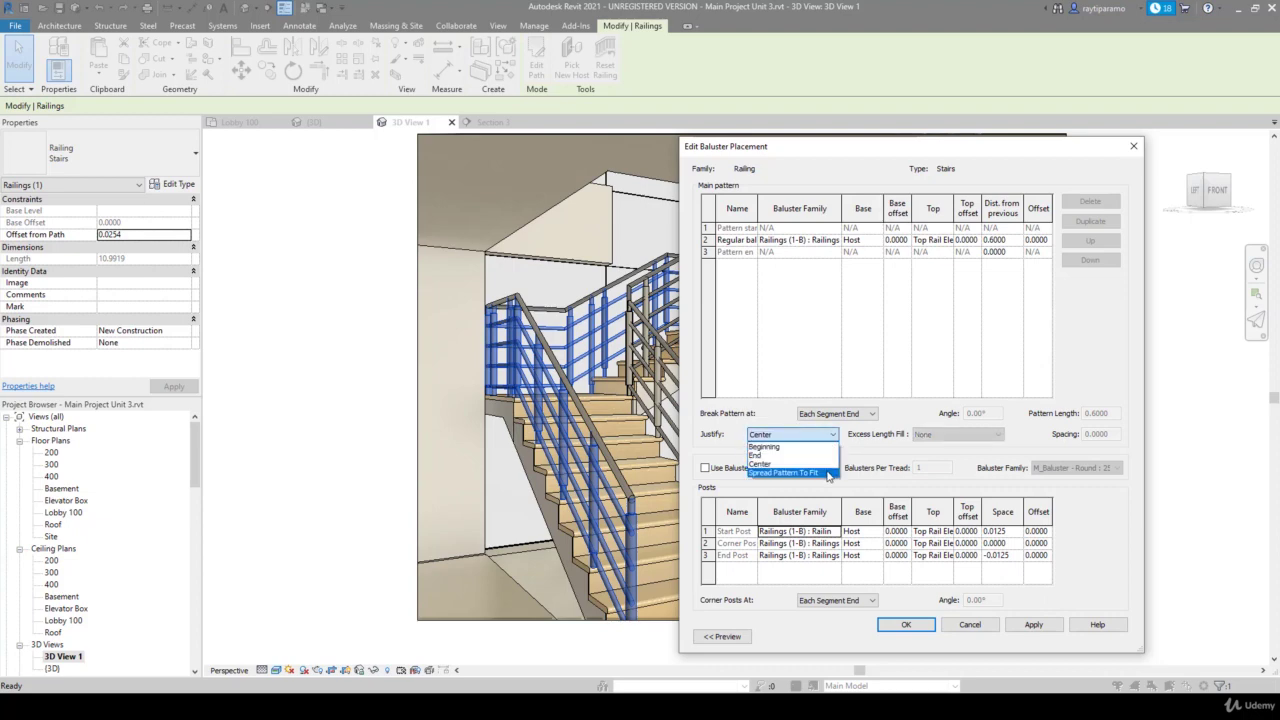
pyautogui.click(828, 471)
pyautogui.click(1030, 626)
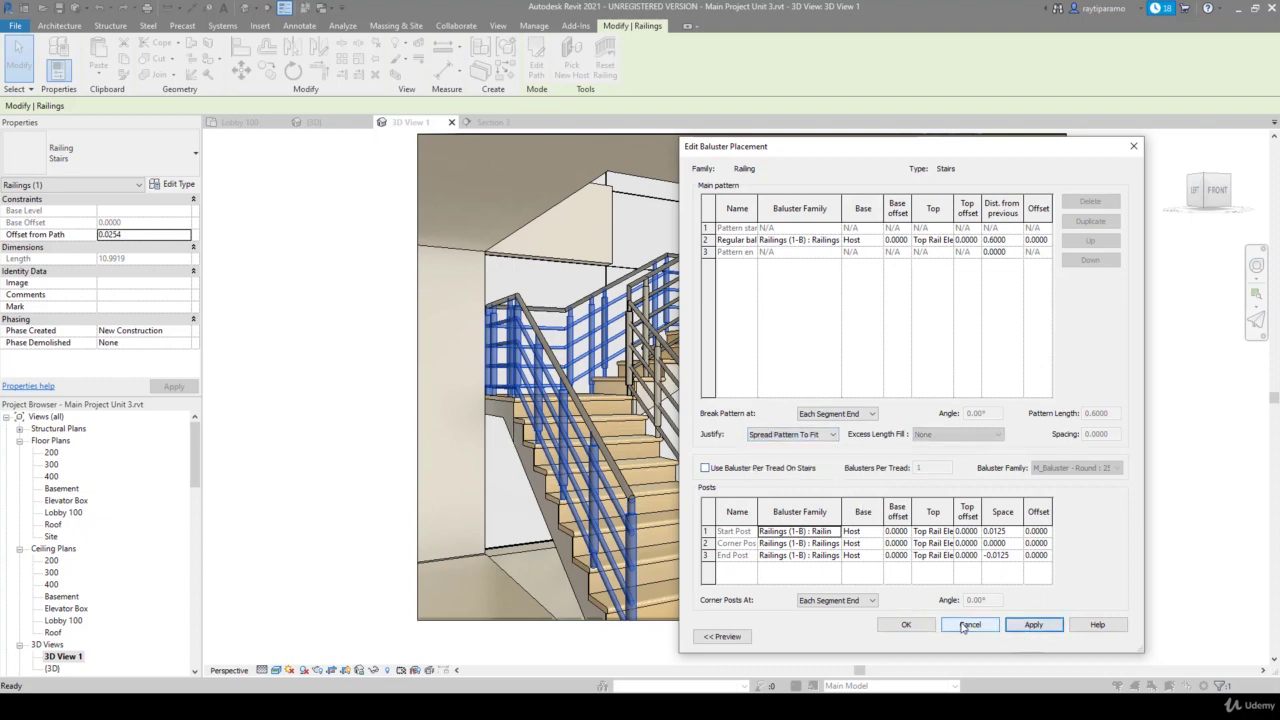
pyautogui.click(905, 624)
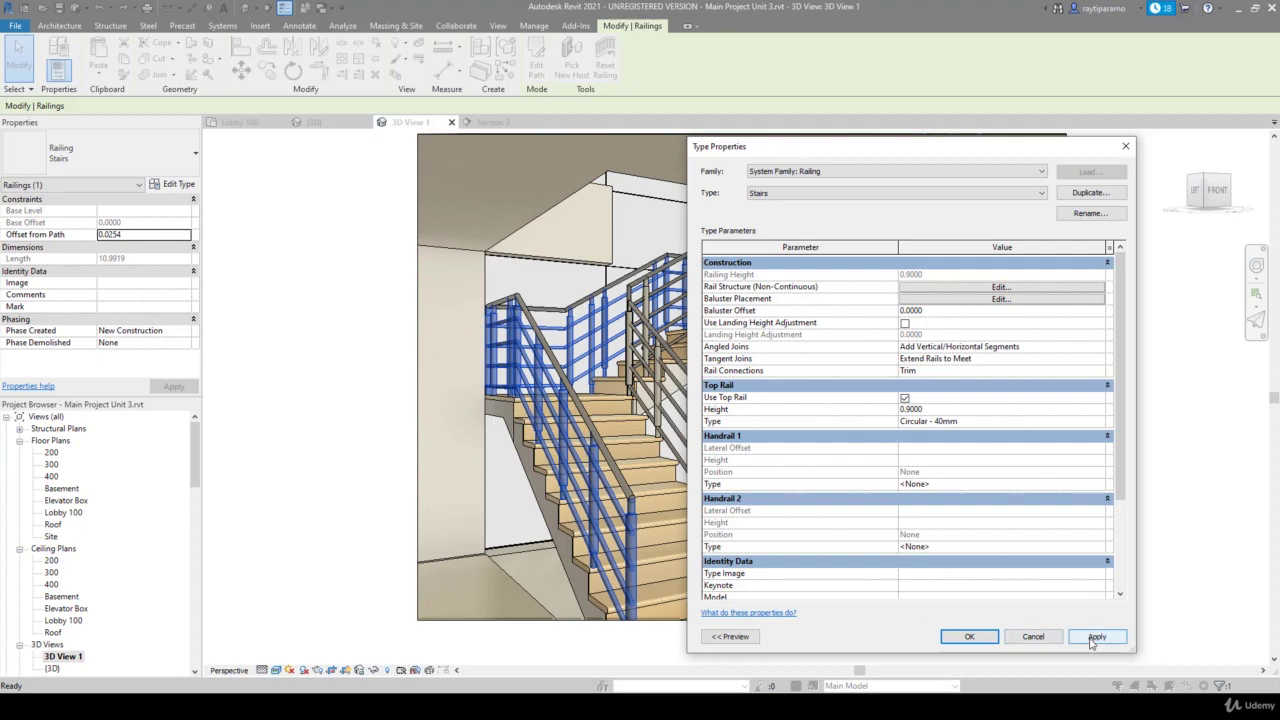
pyautogui.click(1094, 637)
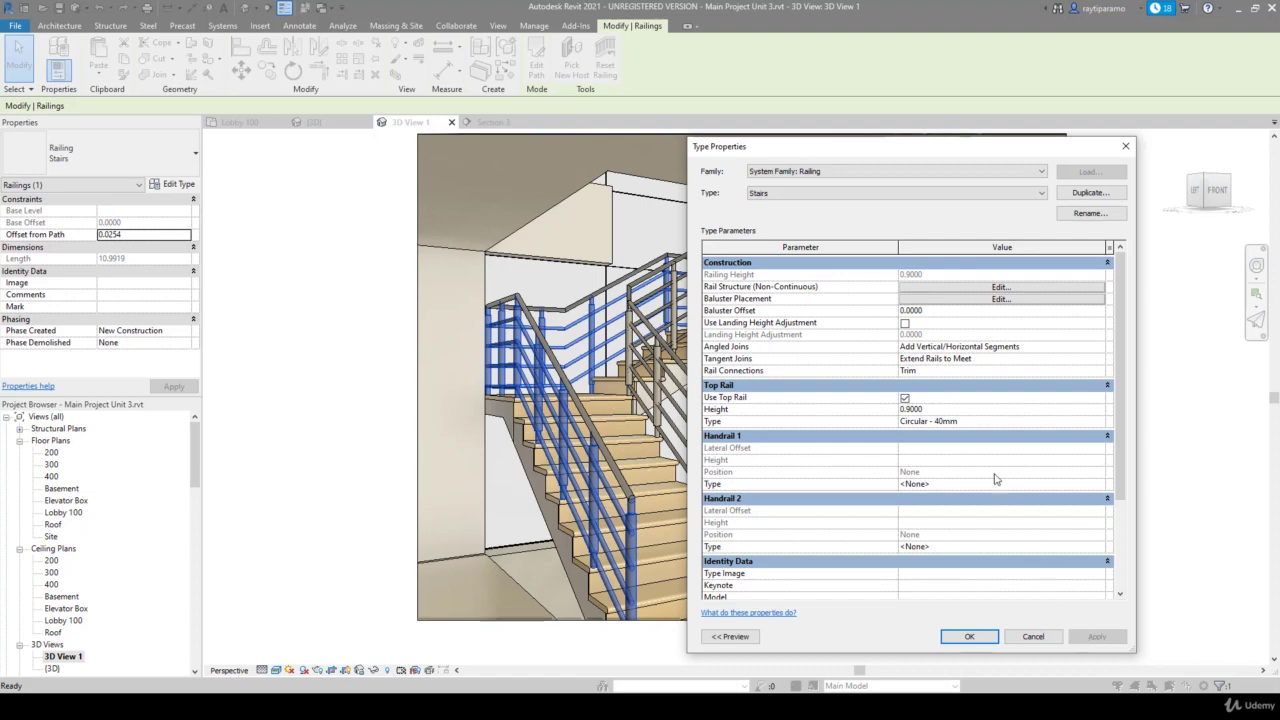
# Set Break Pattern at to Never and apply it to the railing type
pyautogui.click(989, 299)
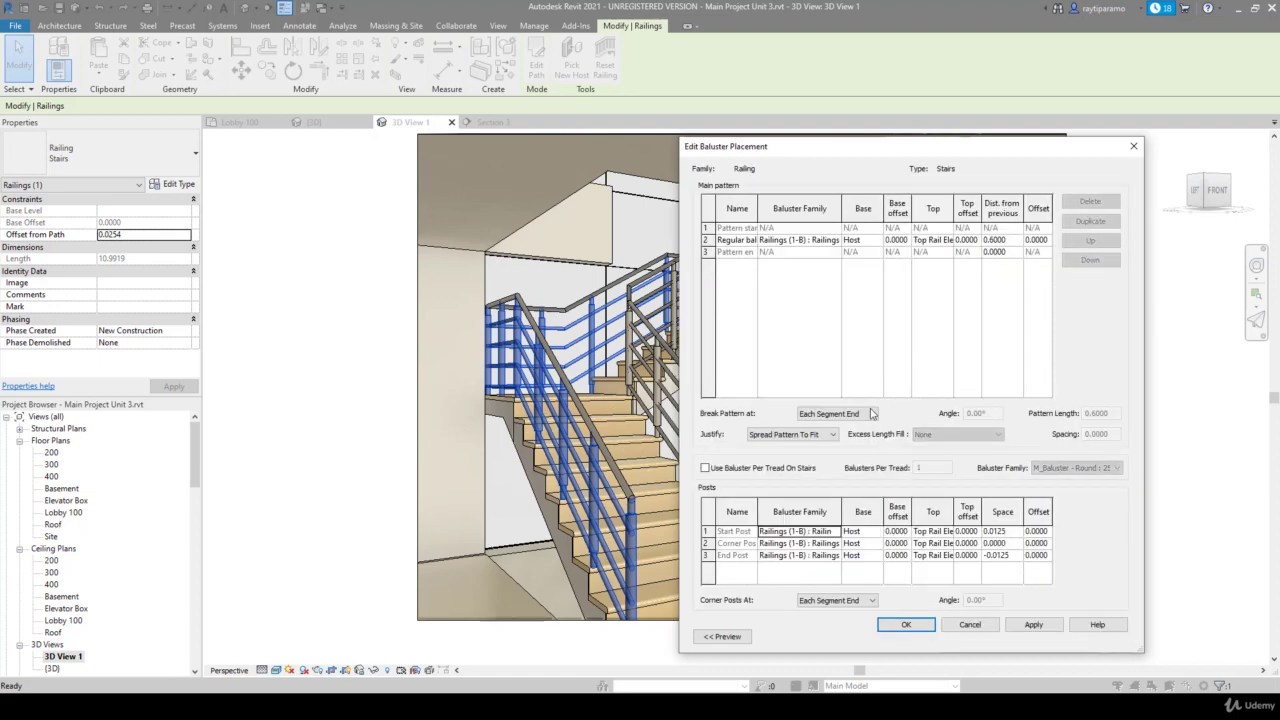
pyautogui.click(862, 415)
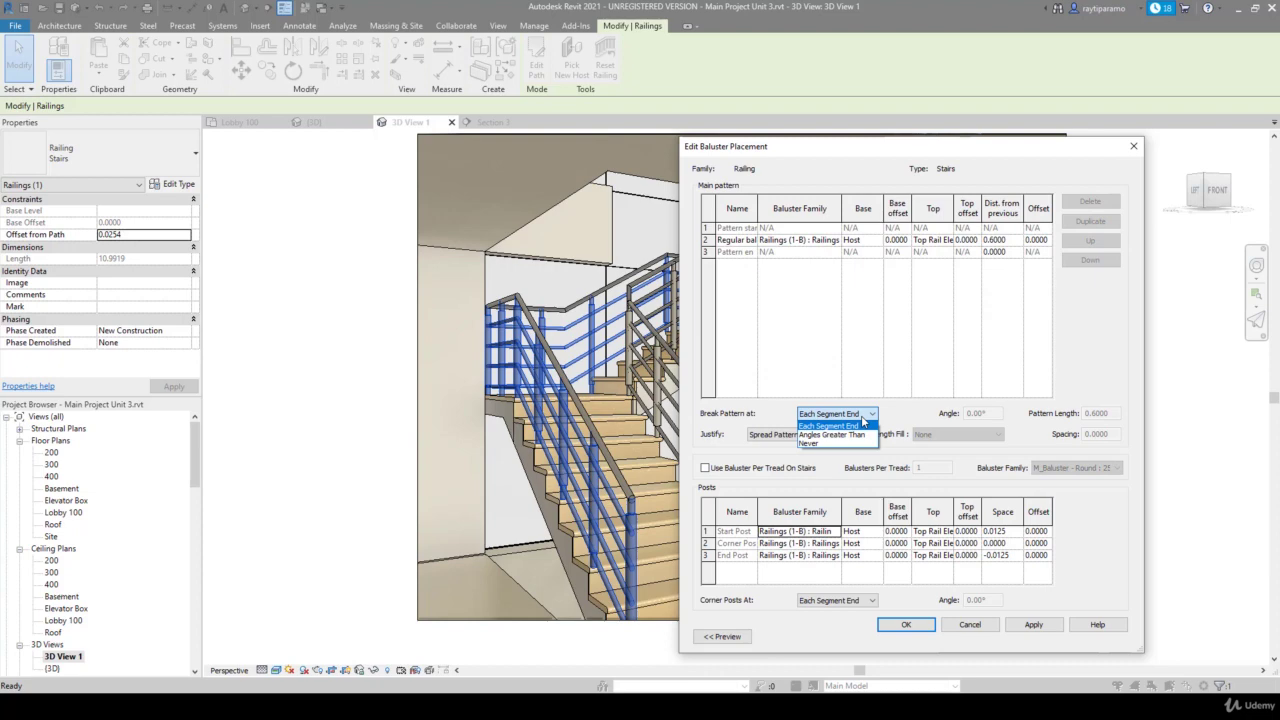
pyautogui.click(840, 443)
pyautogui.click(1034, 627)
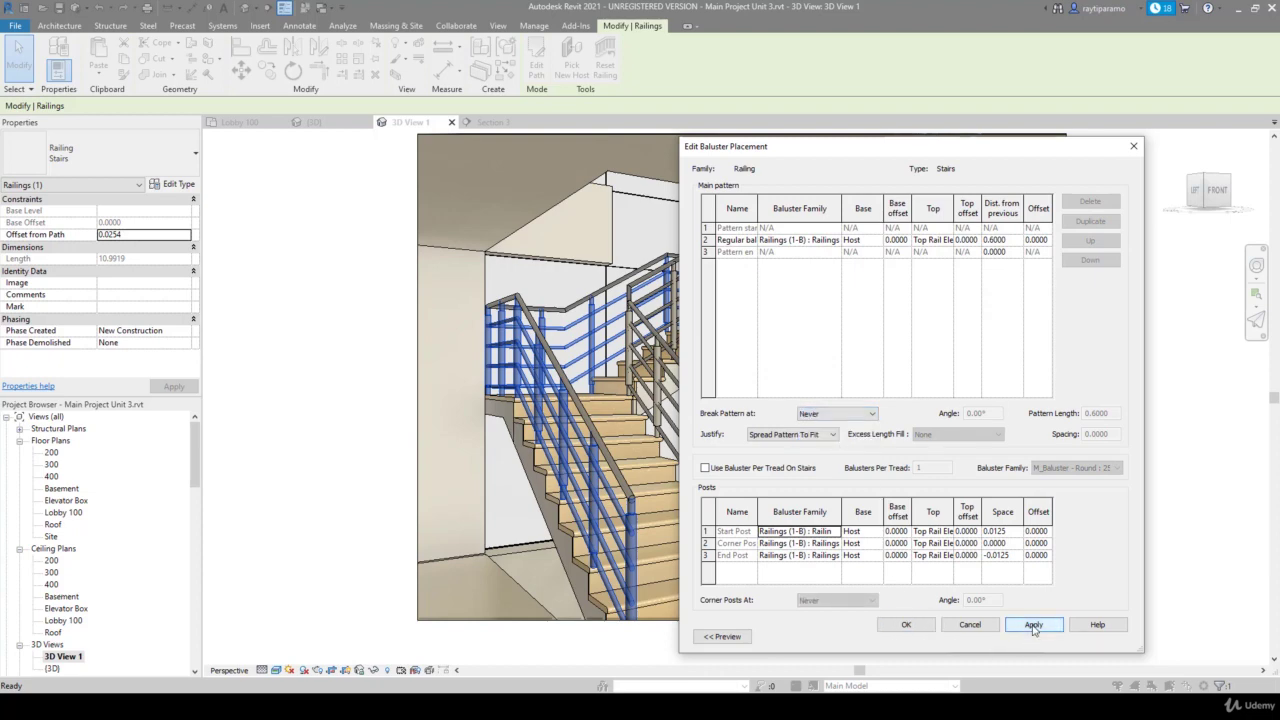
pyautogui.click(906, 624)
pyautogui.click(1097, 637)
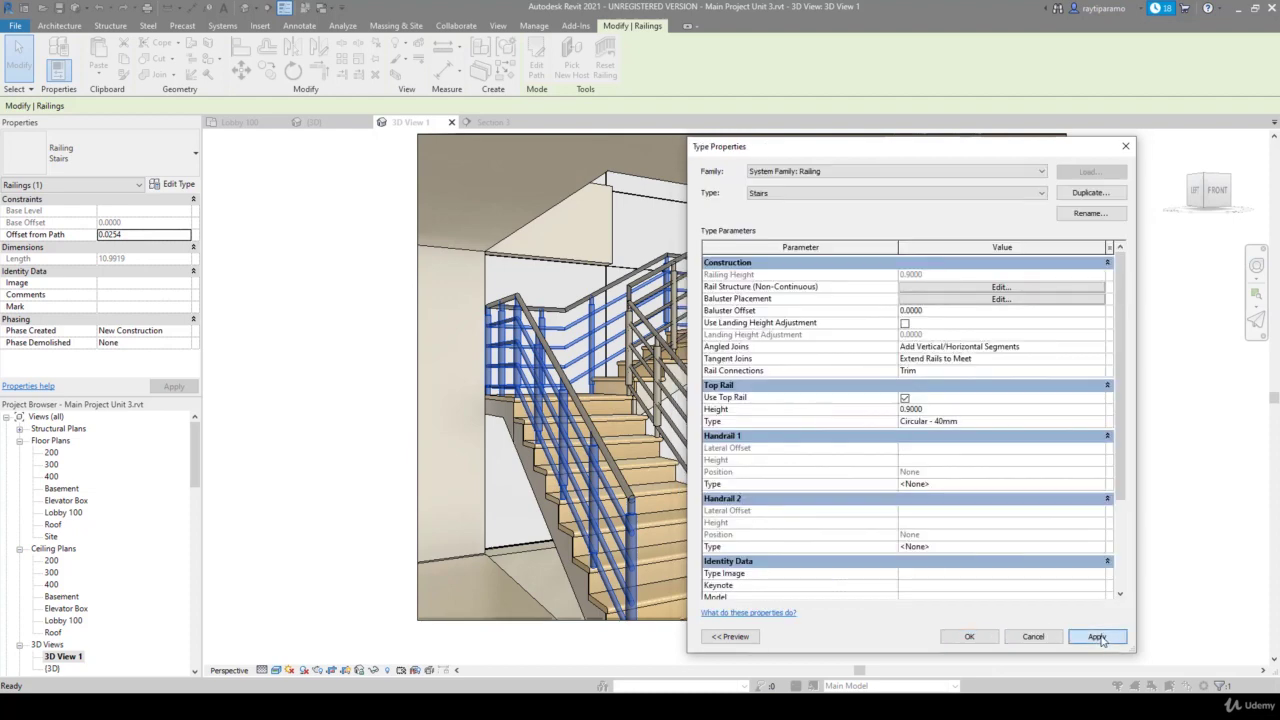
# Duplicate the Elliptical - 40x30mm top rail type as Elliptical - 40x30mm (Stair)
pyautogui.click(1098, 637)
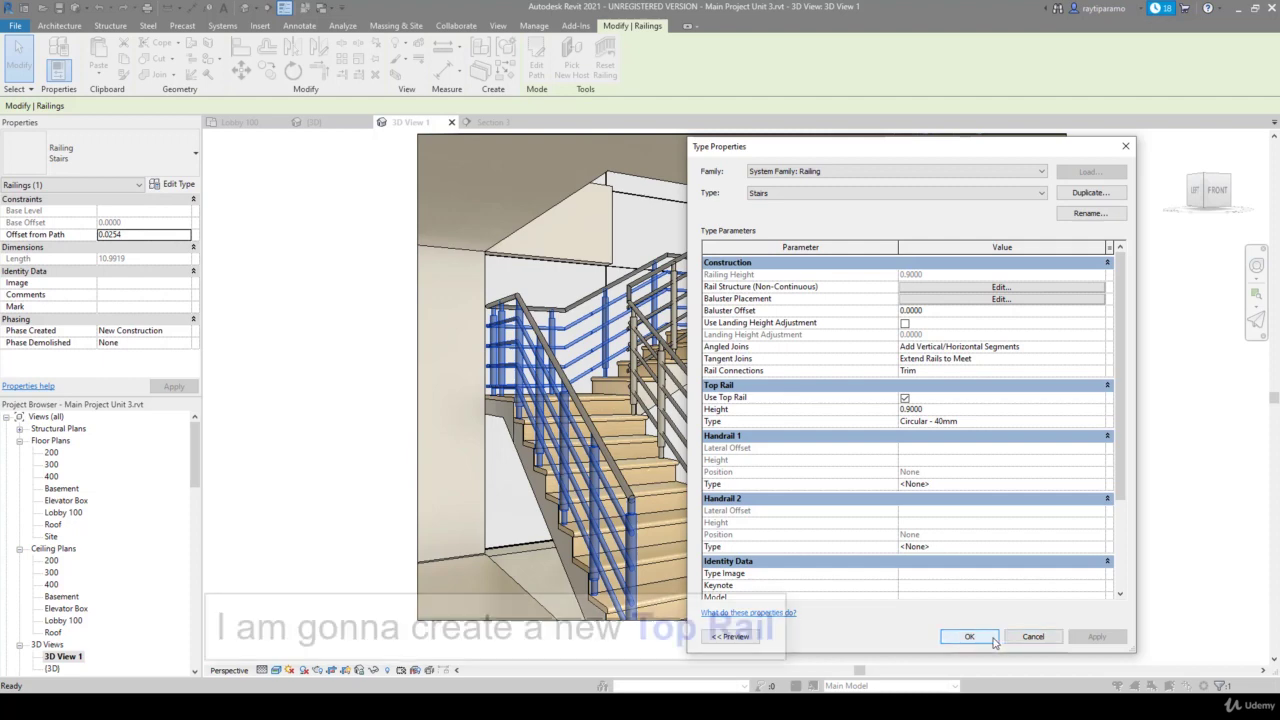
pyautogui.doubleClick(1103, 423)
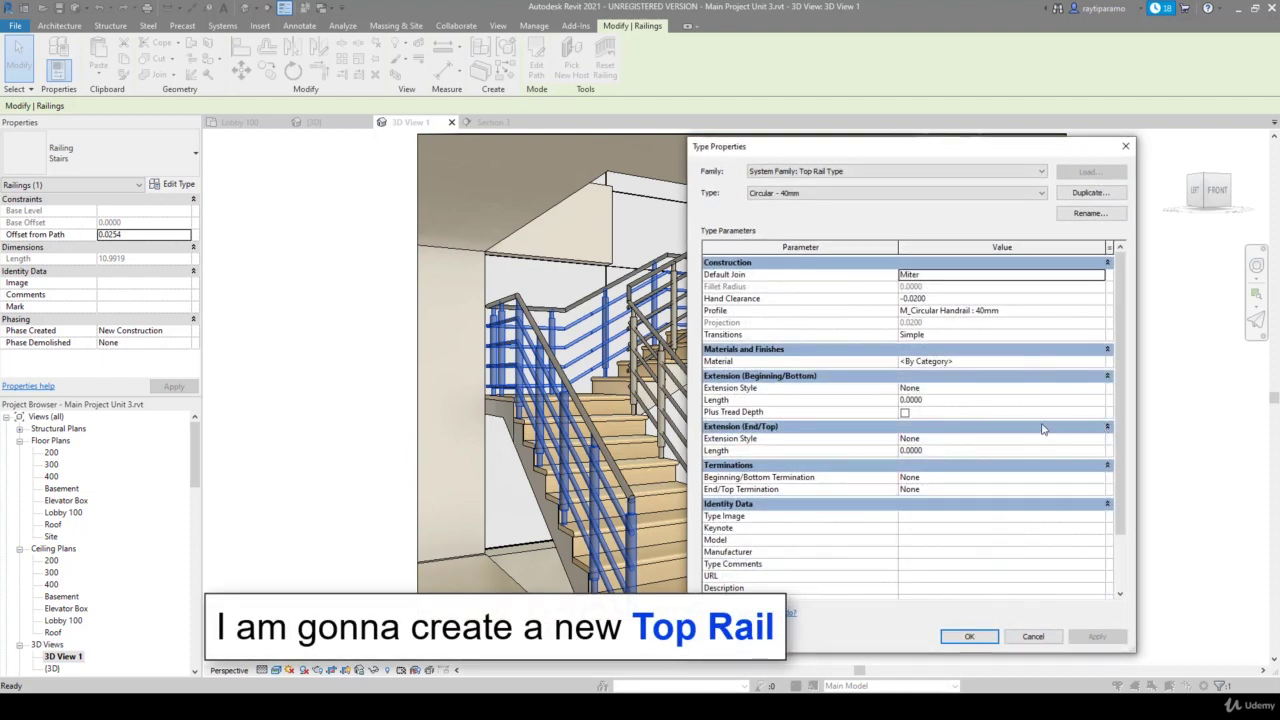
pyautogui.click(838, 194)
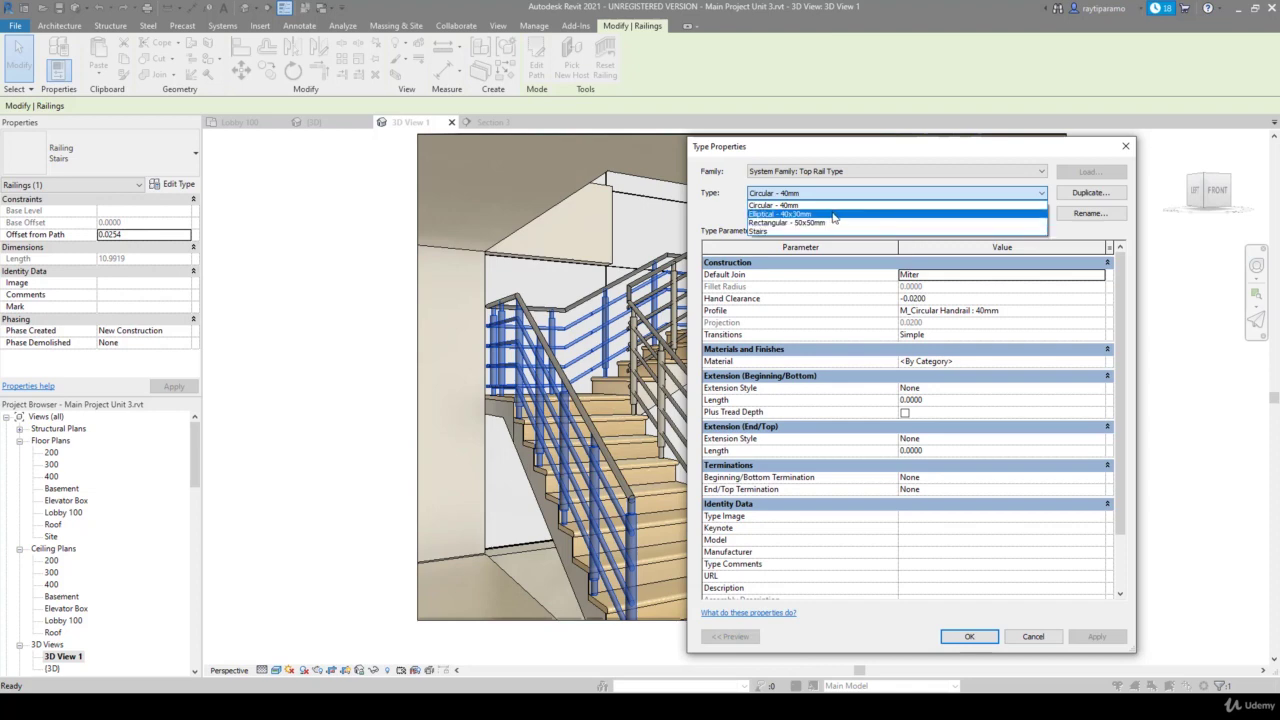
pyautogui.click(863, 216)
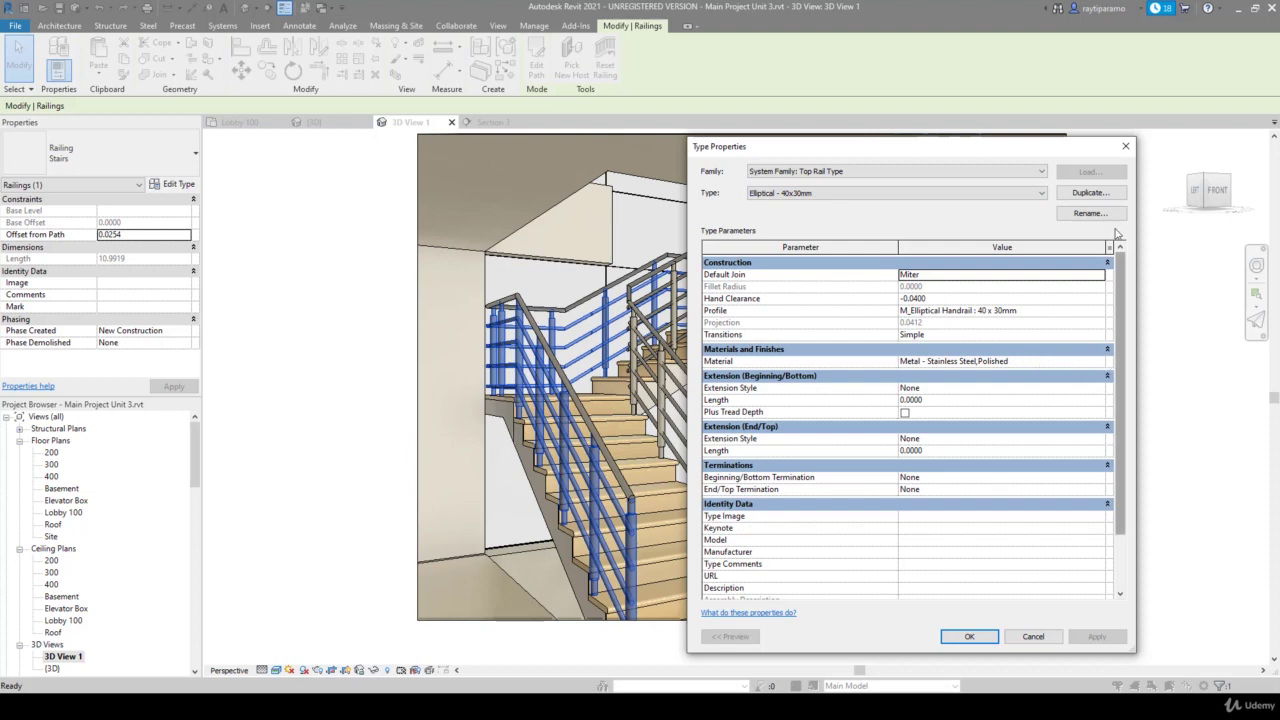
pyautogui.click(1090, 193)
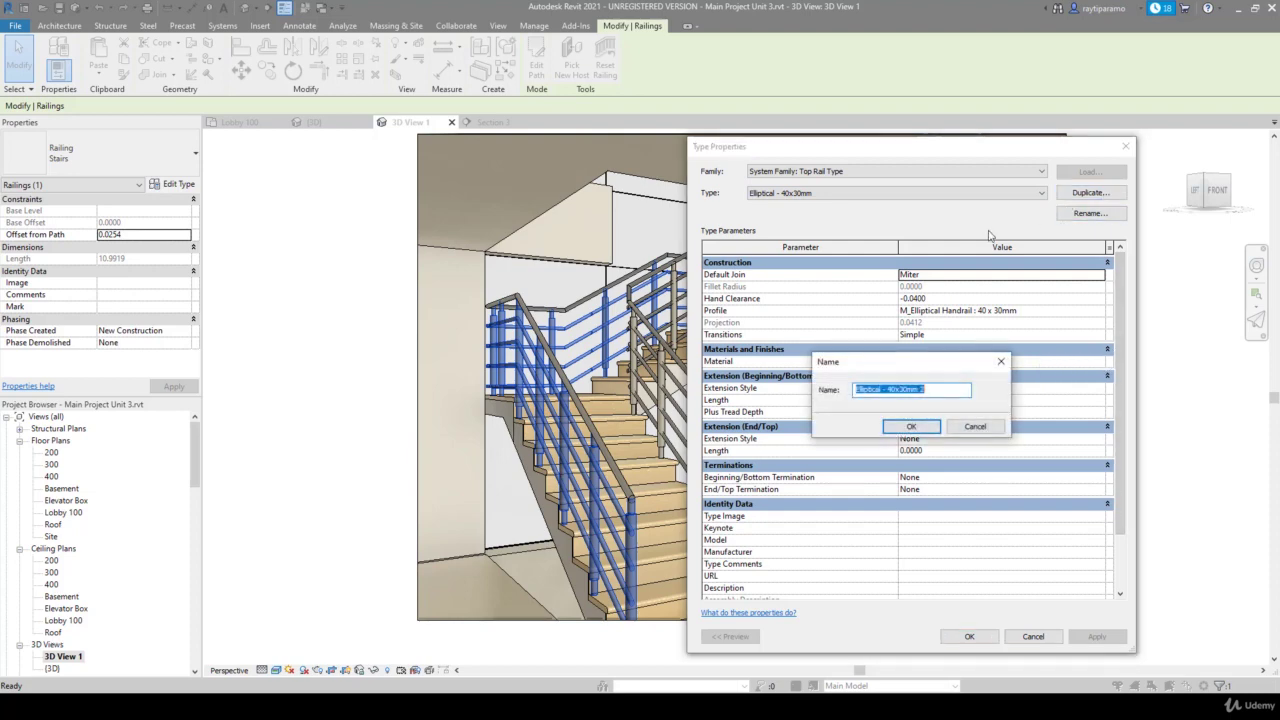
pyautogui.click(927, 390)
pyautogui.write('(')
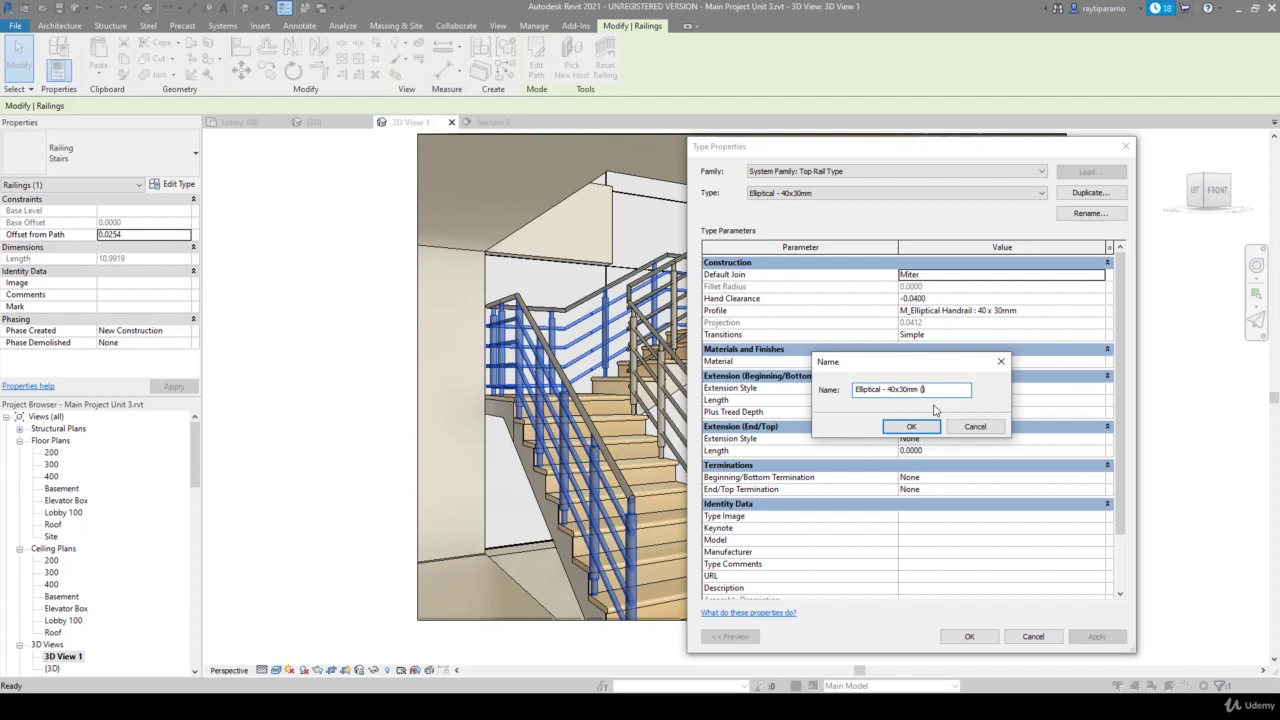
pyautogui.write('Stair')
# Confirm the (Stair) type name, keeping its polished stainless steel material and the new type
pyautogui.click(910, 426)
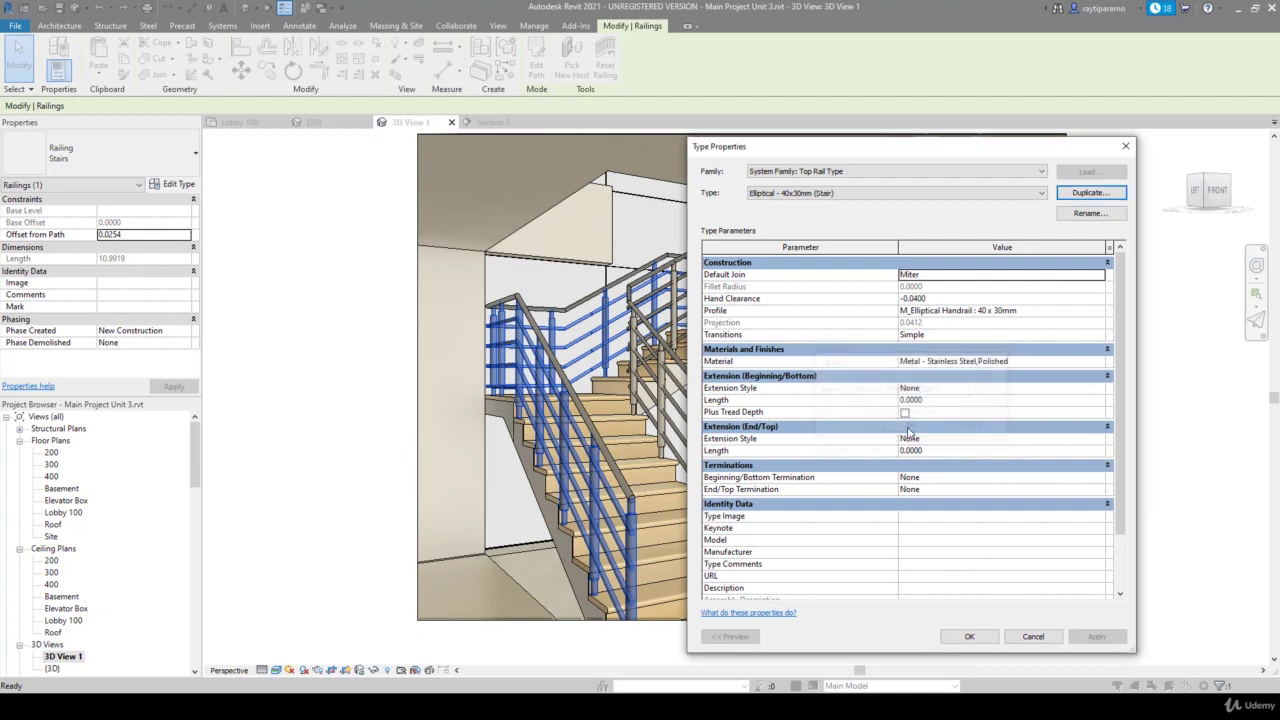
pyautogui.click(1103, 362)
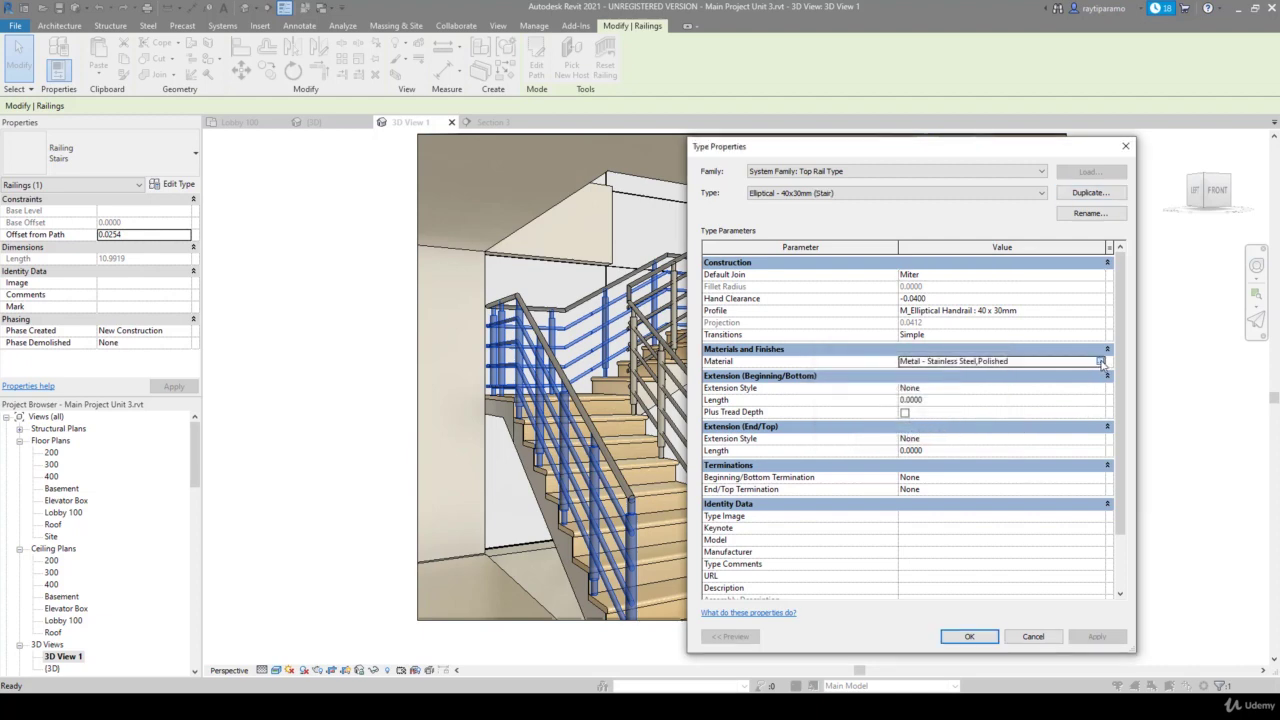
pyautogui.click(1101, 361)
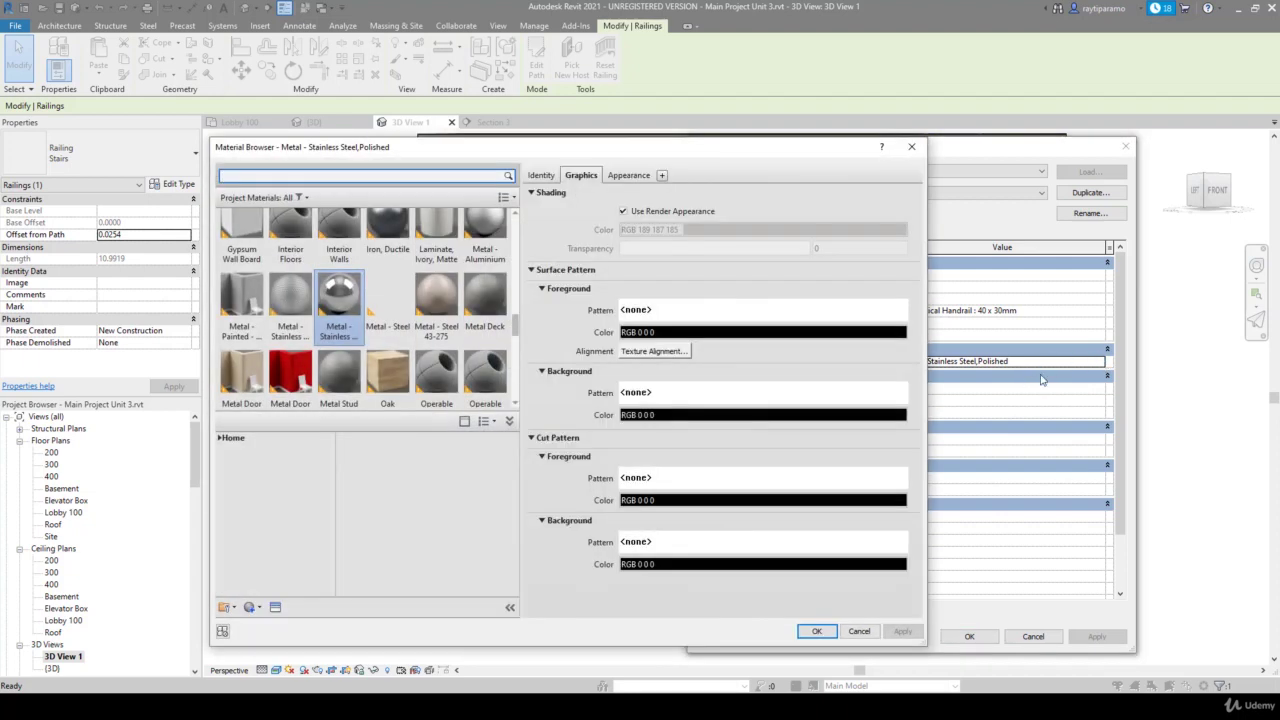
pyautogui.click(911, 146)
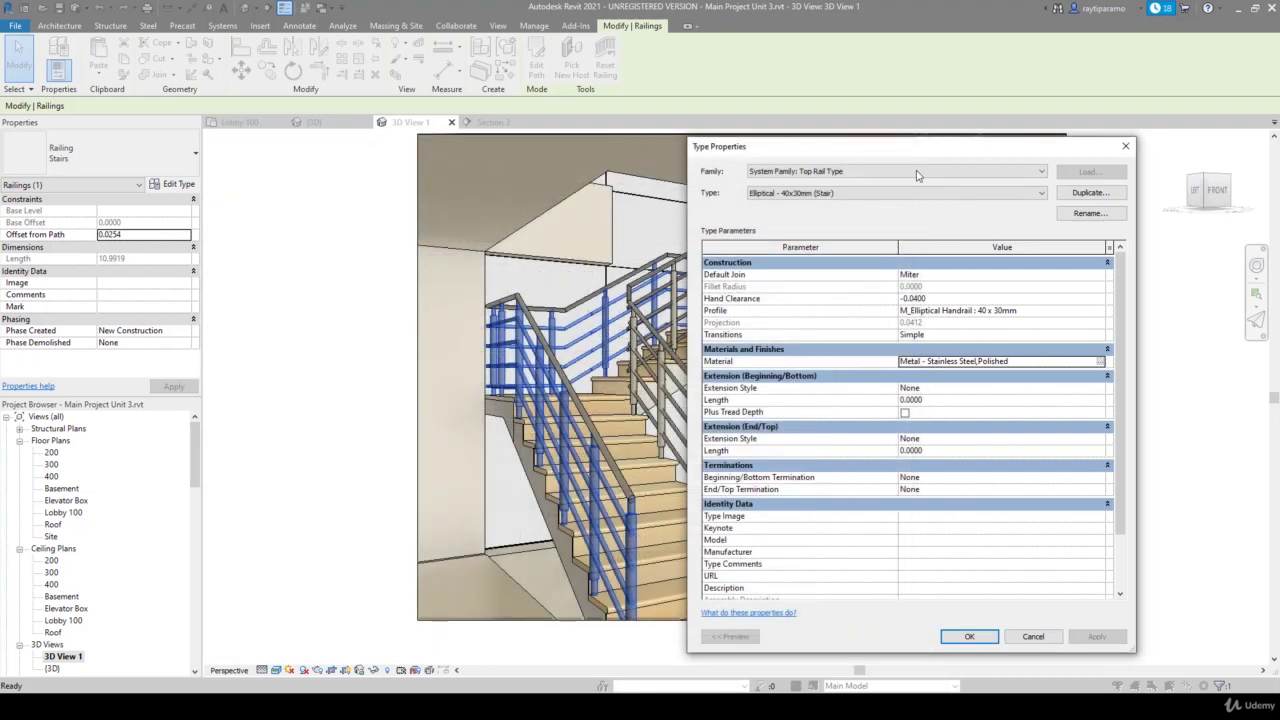
pyautogui.click(912, 195)
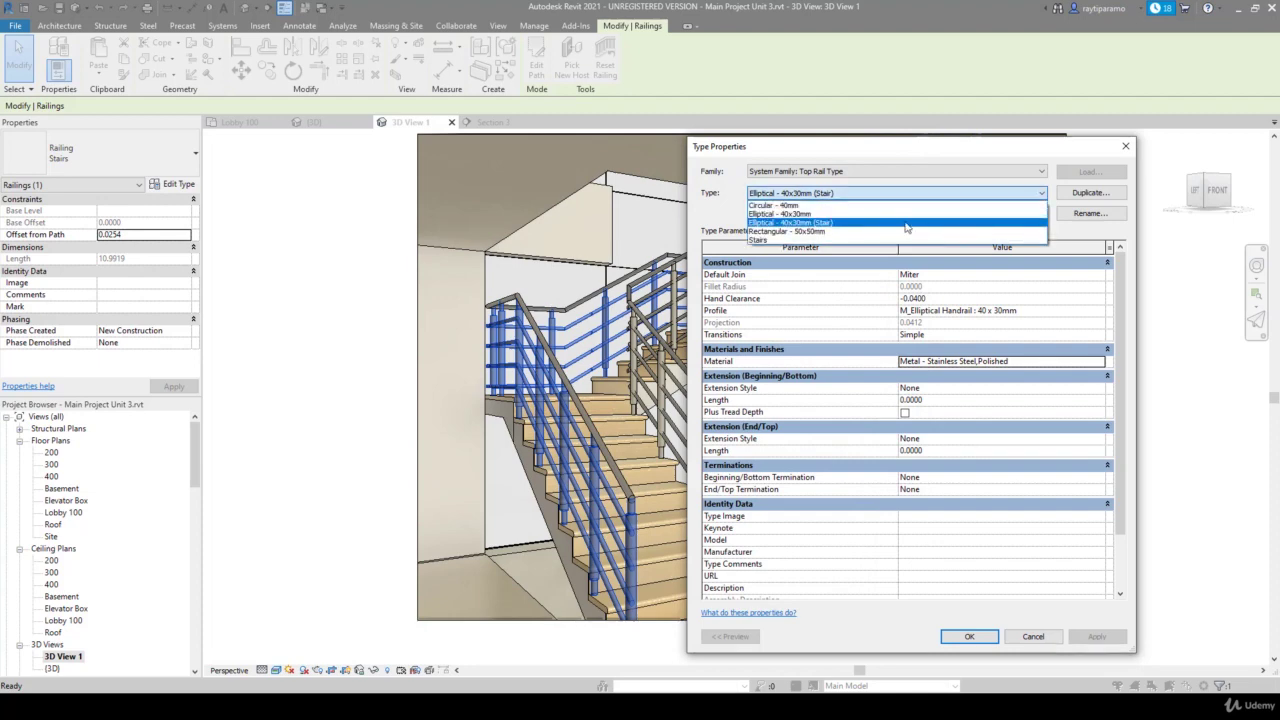
pyautogui.click(906, 224)
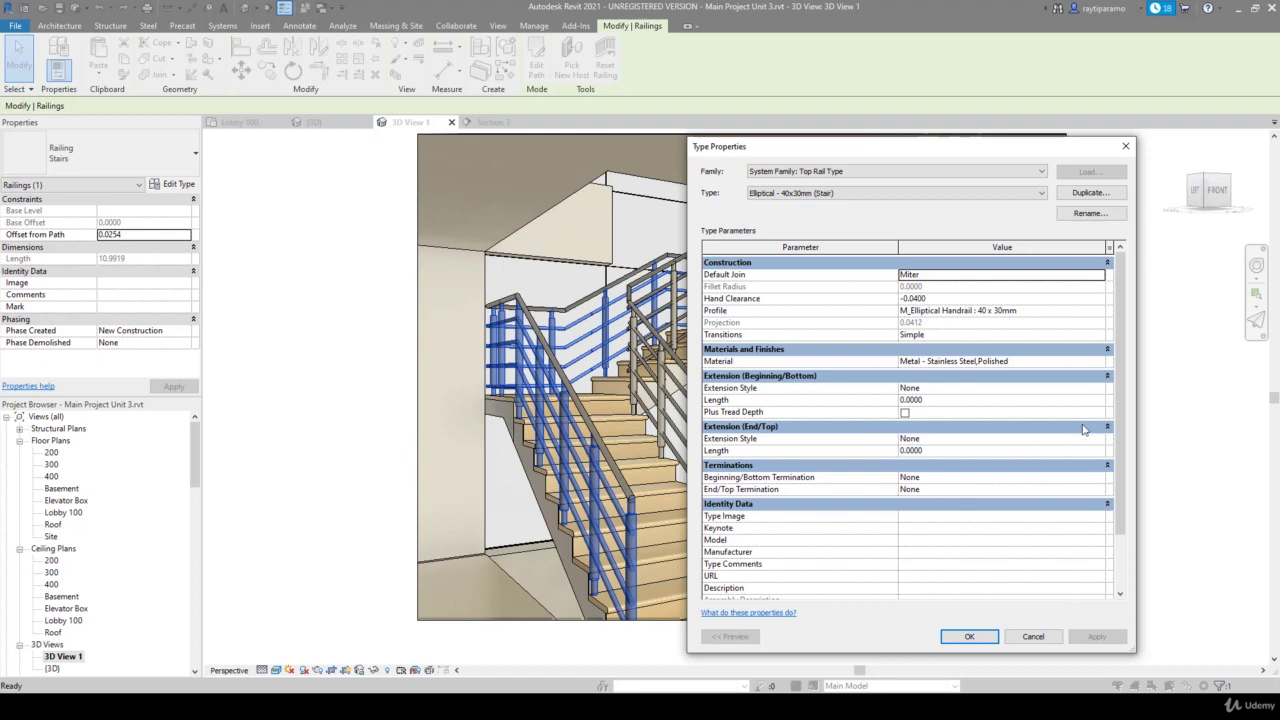
# Set both beginning and end top rail extensions to Wall with 0.1 length
pyautogui.click(1104, 389)
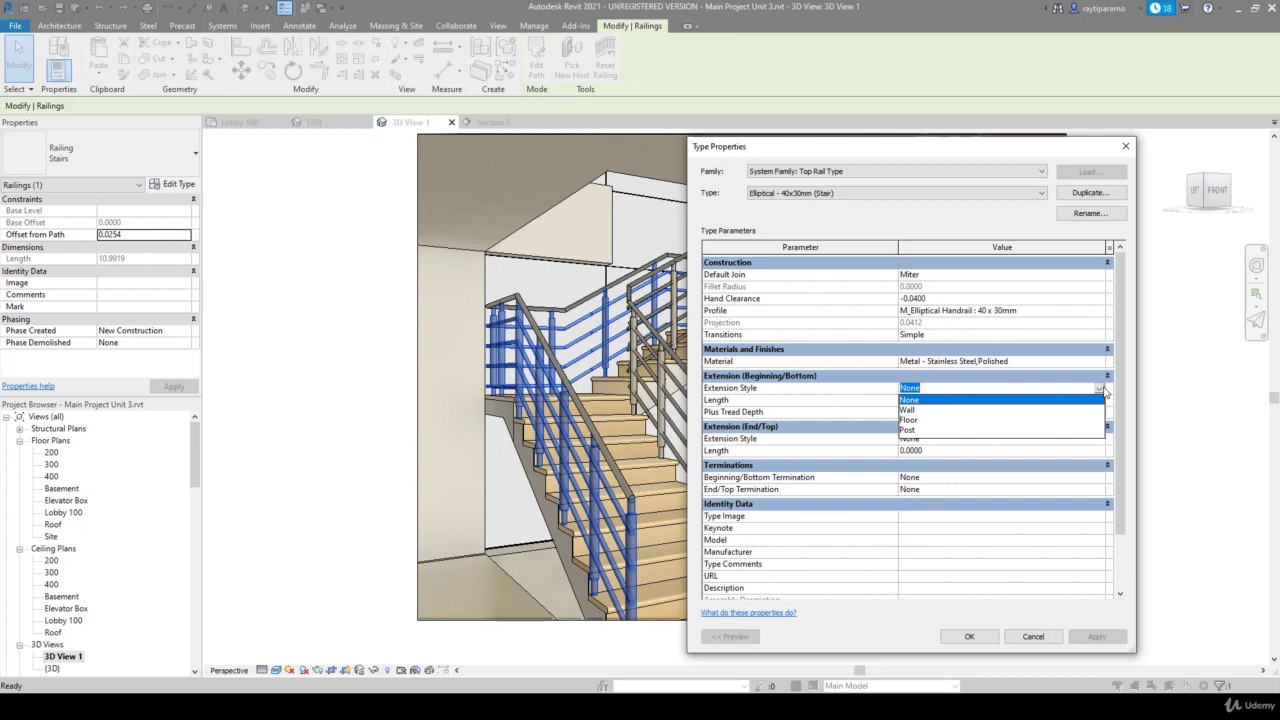
pyautogui.click(934, 410)
pyautogui.click(935, 402)
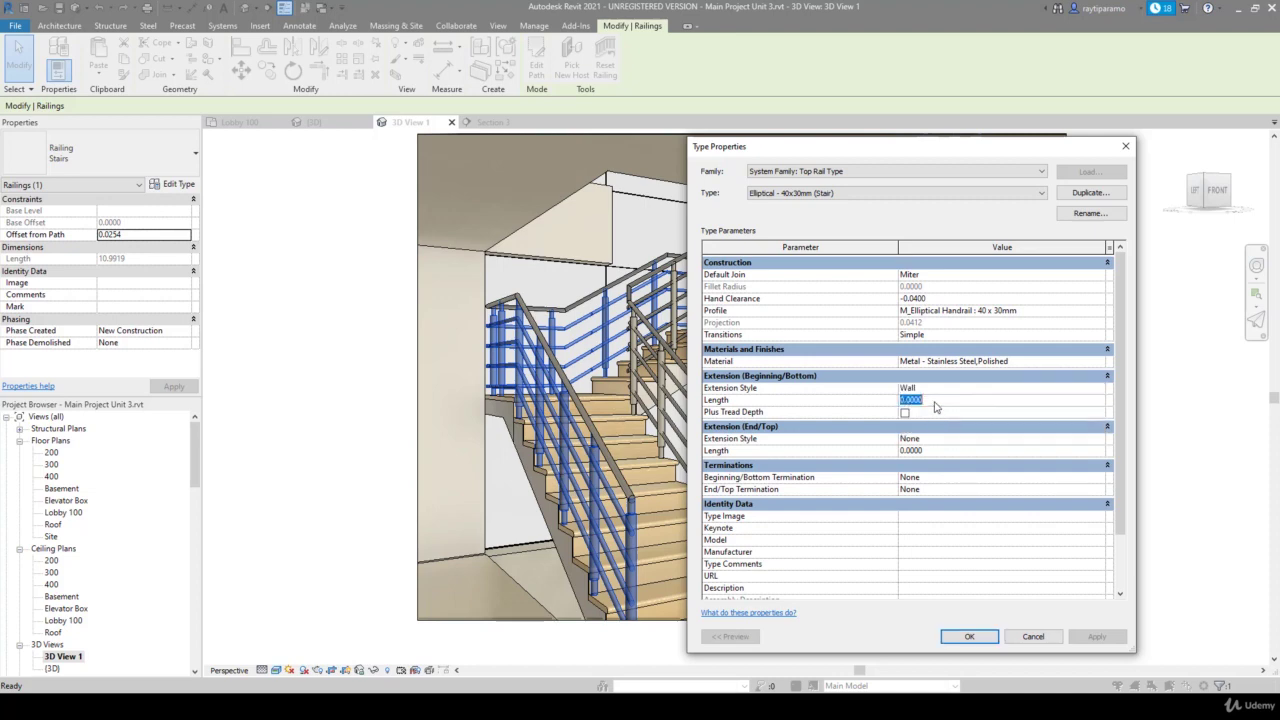
pyautogui.write('0.1')
pyautogui.click(1103, 441)
pyautogui.click(920, 461)
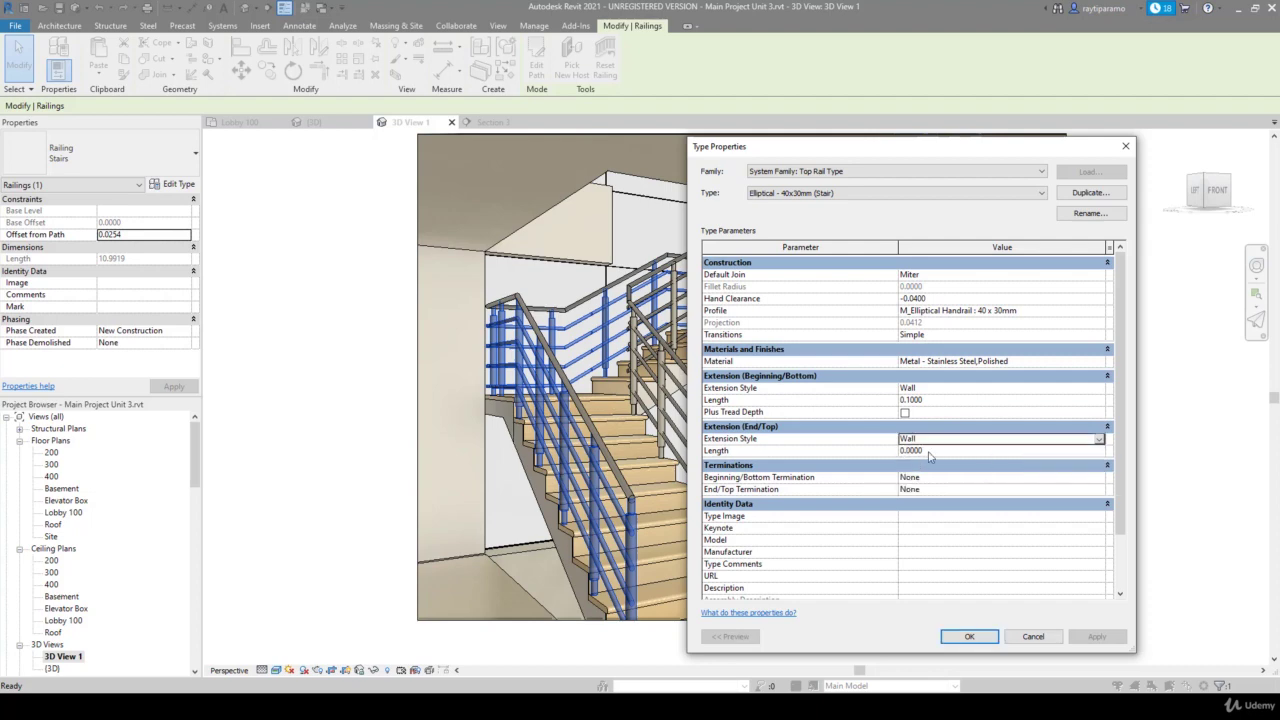
pyautogui.click(928, 452)
pyautogui.moveTo(928, 455); pyautogui.dragTo(870, 452)
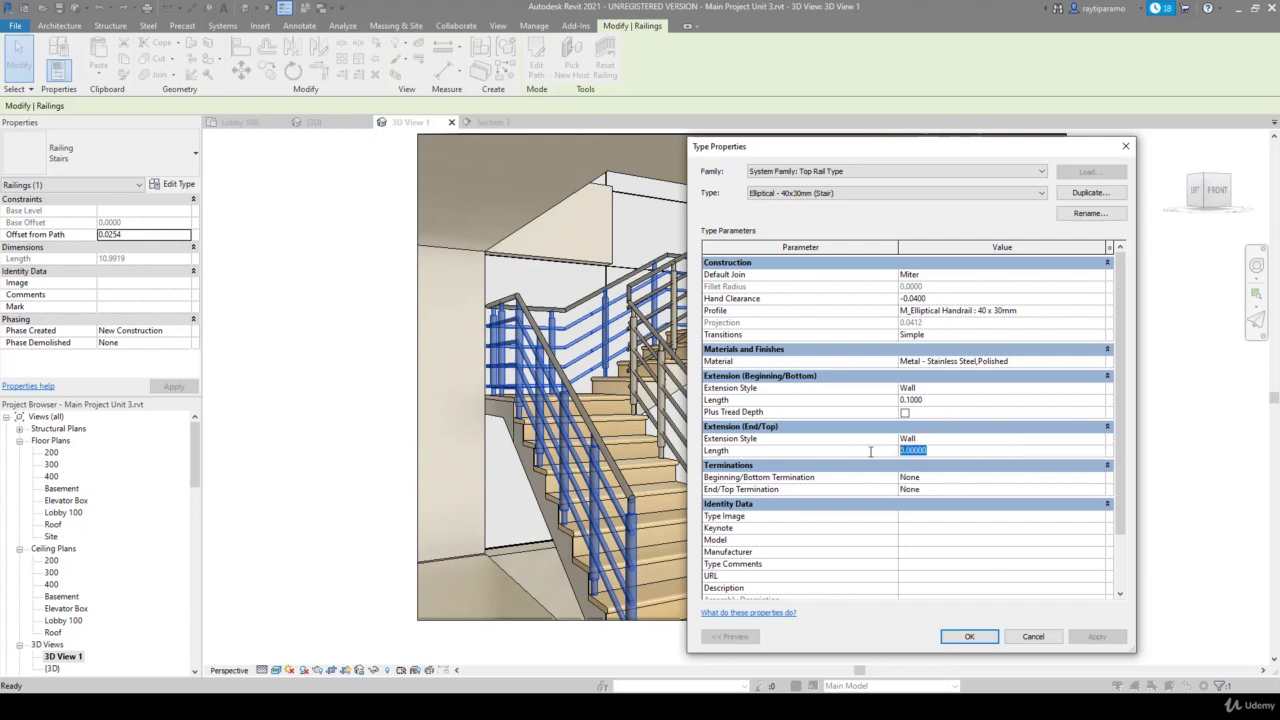
pyautogui.write('0.1')
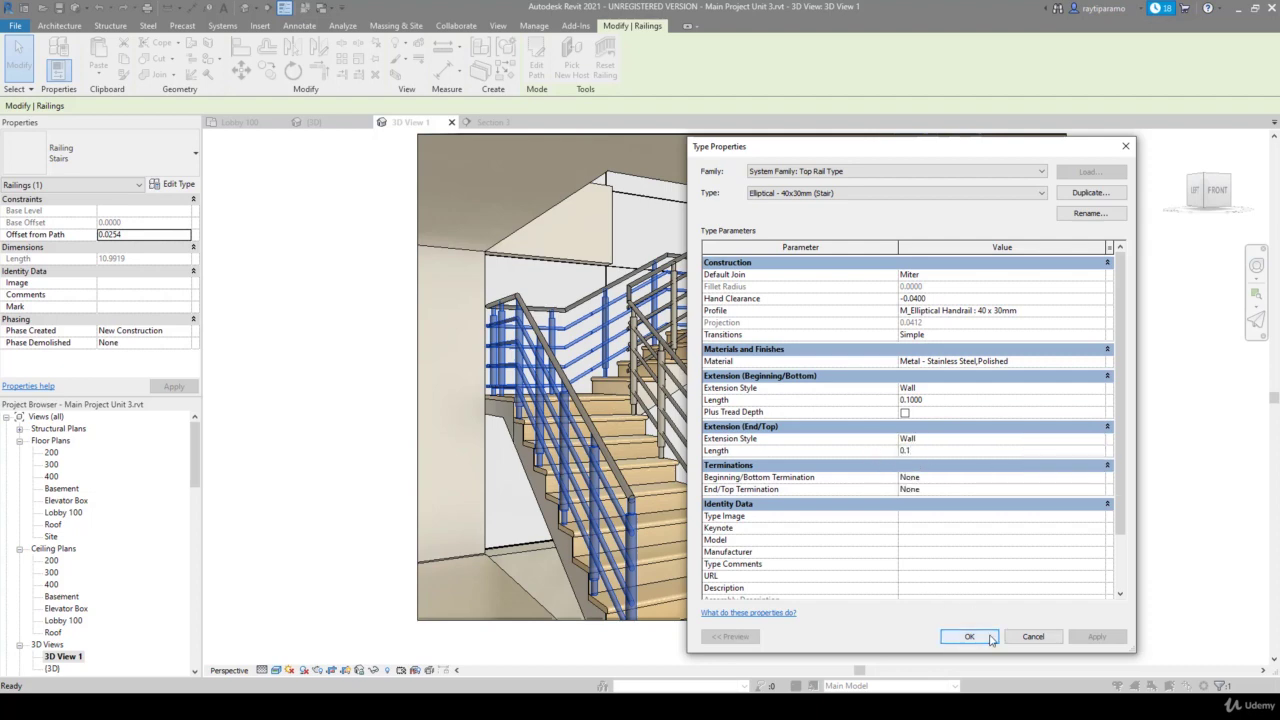
pyautogui.click(990, 639)
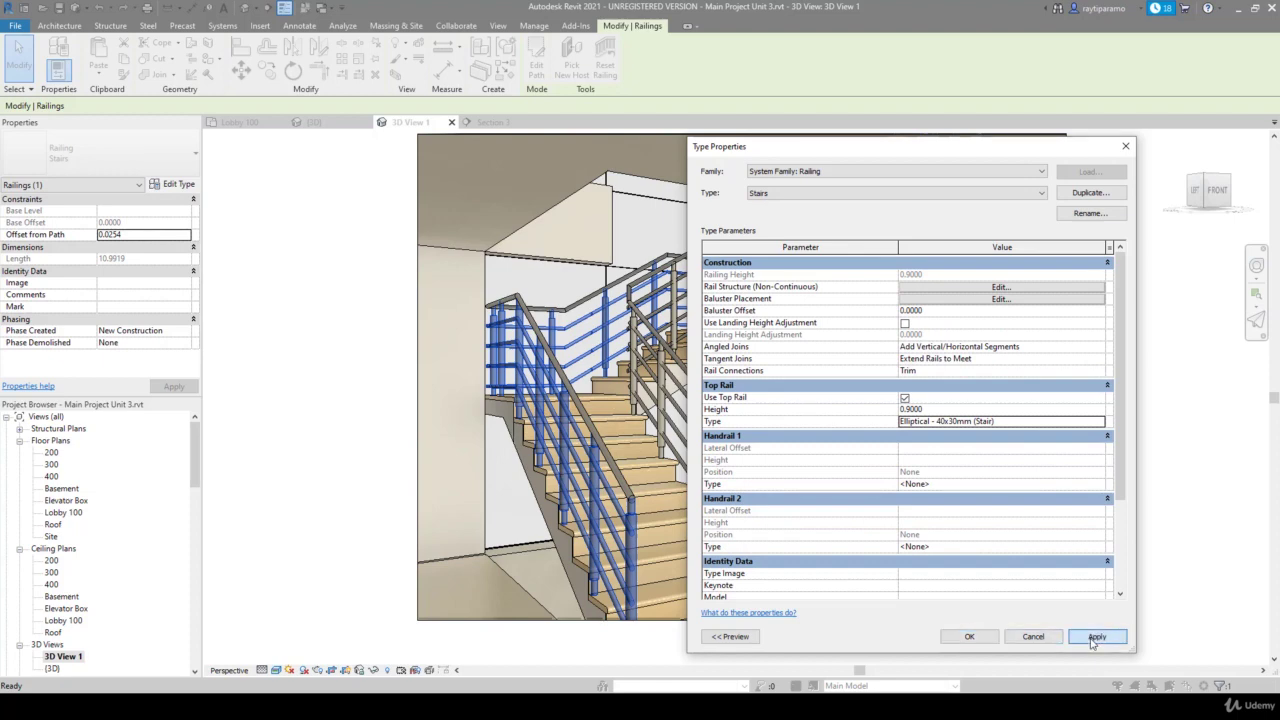
# Apply and close the railing Type Properties, then zoom to check the extended handrail end
pyautogui.click(1078, 640)
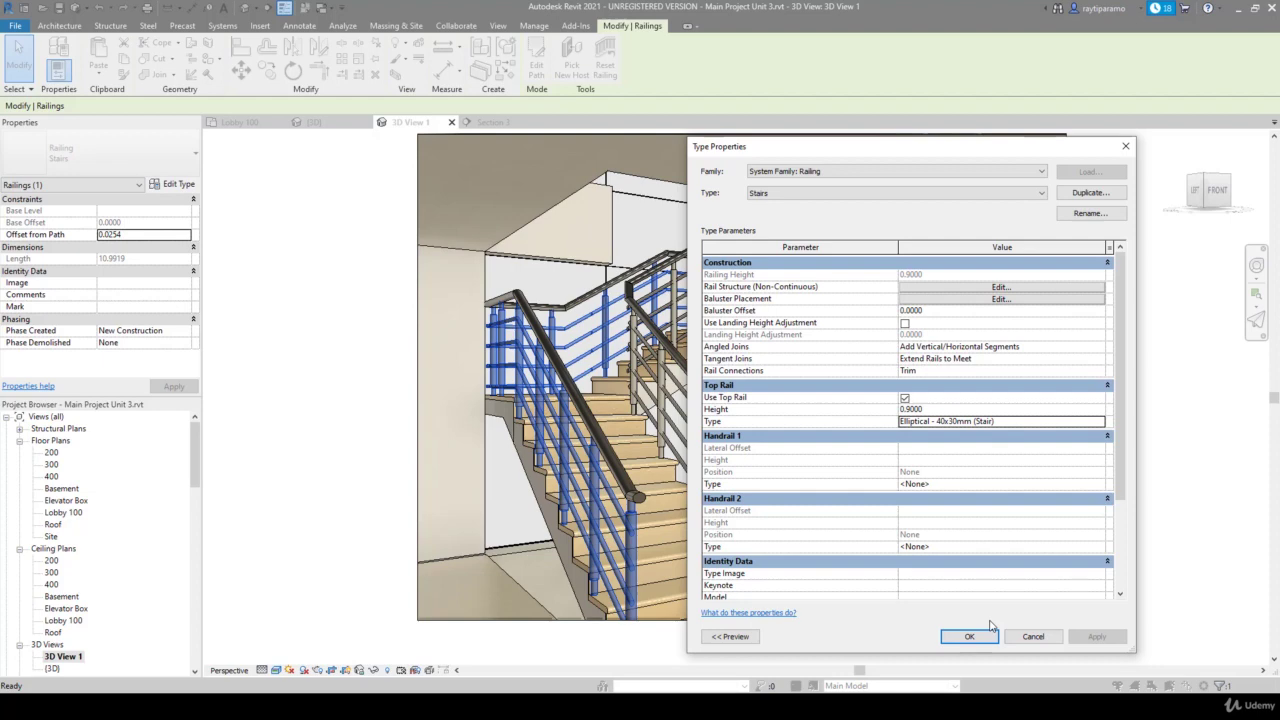
pyautogui.click(988, 636)
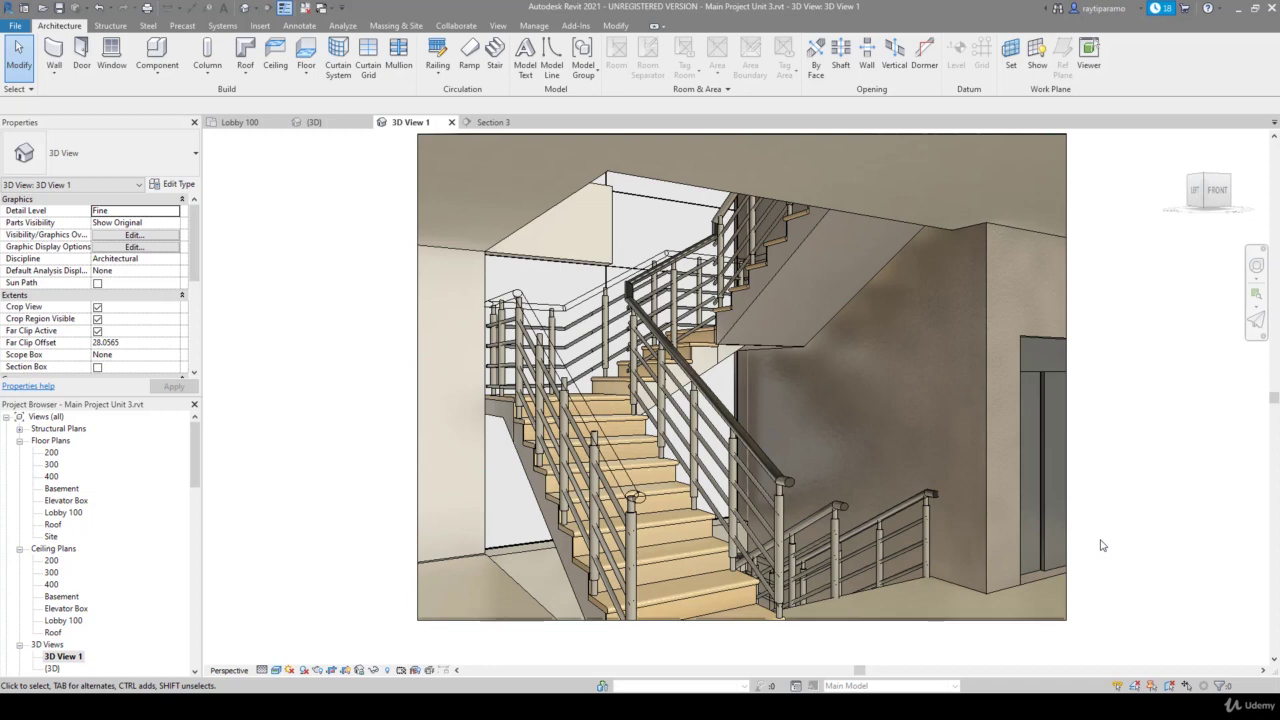
pyautogui.scroll(3, 985, 541)
pyautogui.scroll(3, 933, 506)
pyautogui.scroll(2, 970, 478)
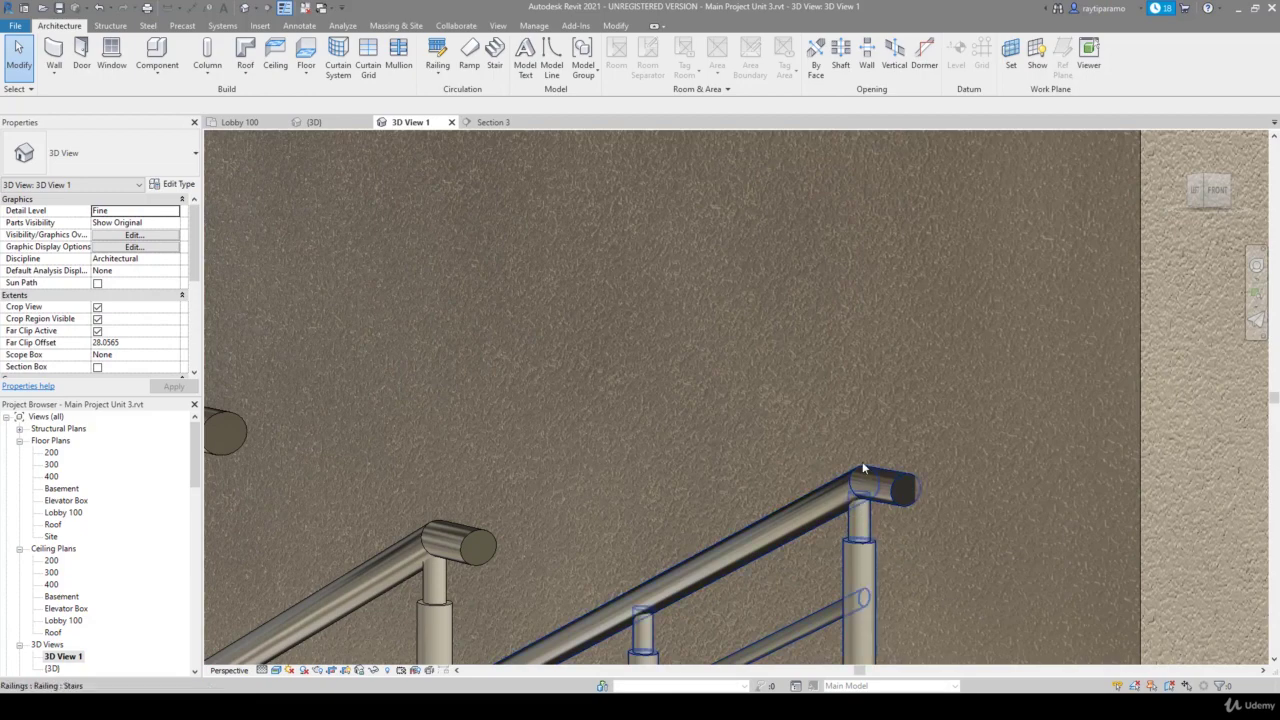
pyautogui.scroll(-2, 855, 415)
pyautogui.scroll(-2, 855, 415)
pyautogui.scroll(-1, 855, 415)
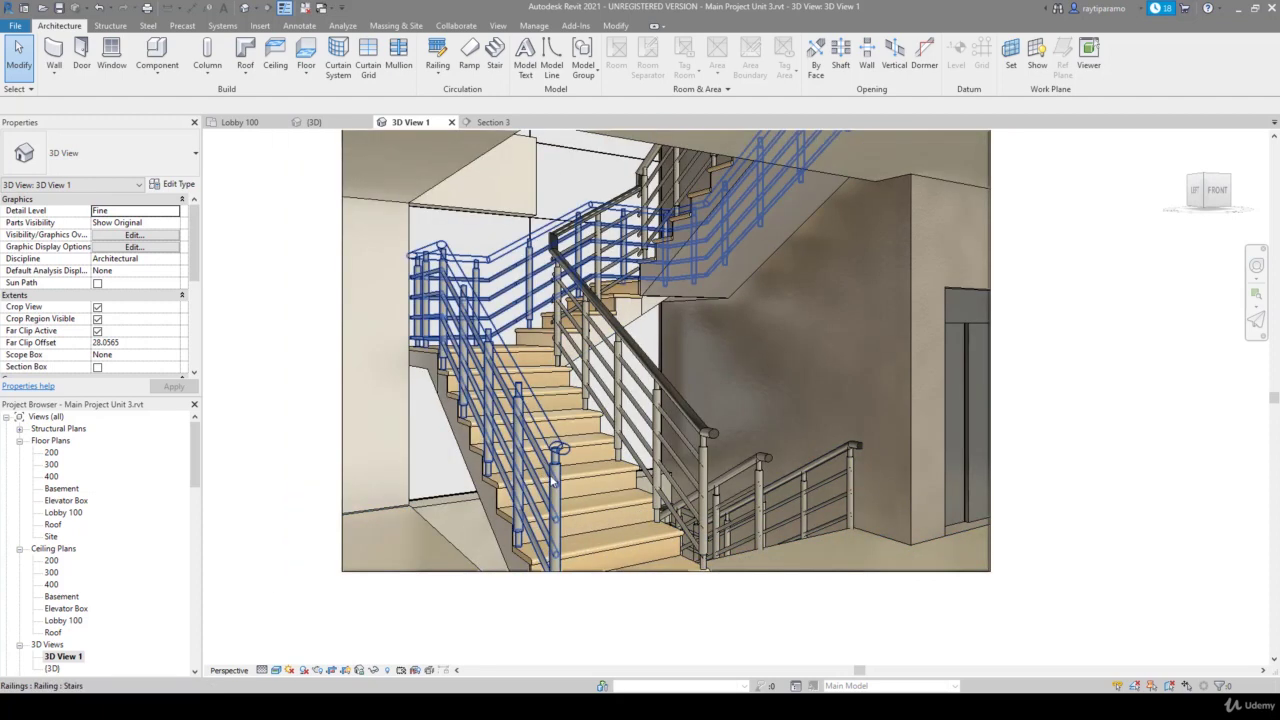
# Select the stair railing in 3D View 1
pyautogui.click(559, 528)
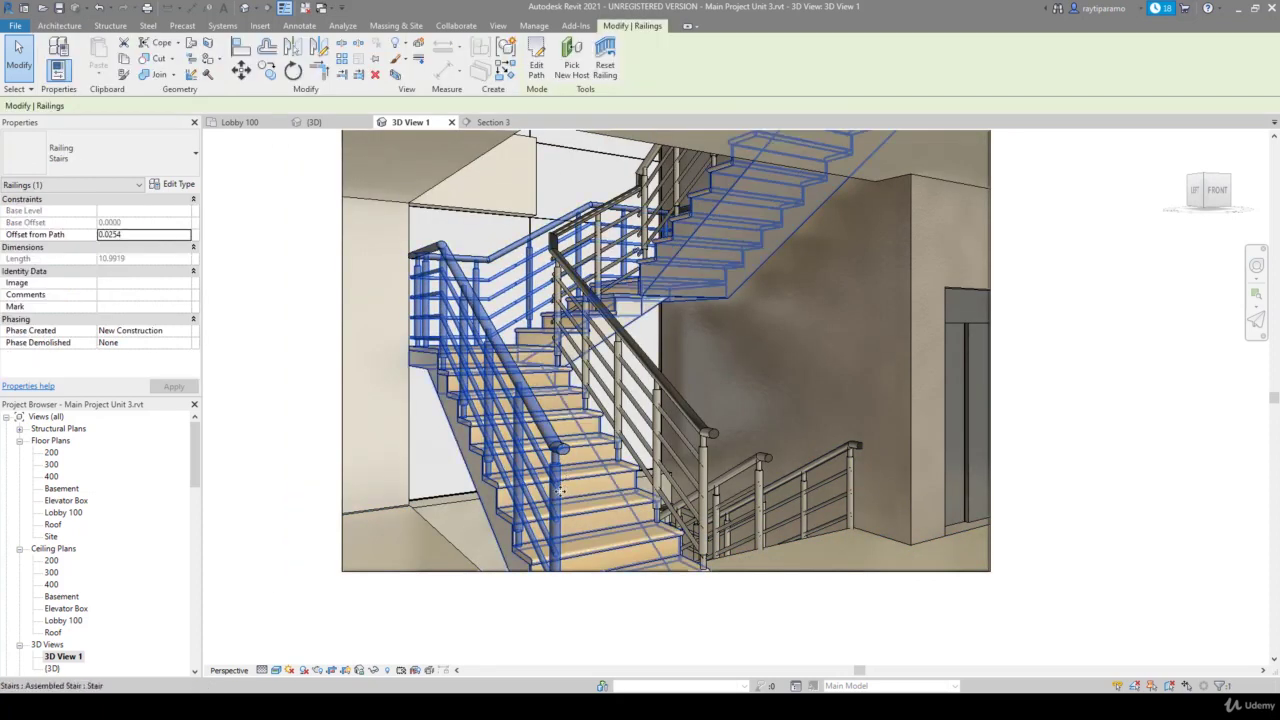
pyautogui.scroll(2, 535, 562)
pyautogui.scroll(2, 535, 562)
pyautogui.scroll(-2, 535, 562)
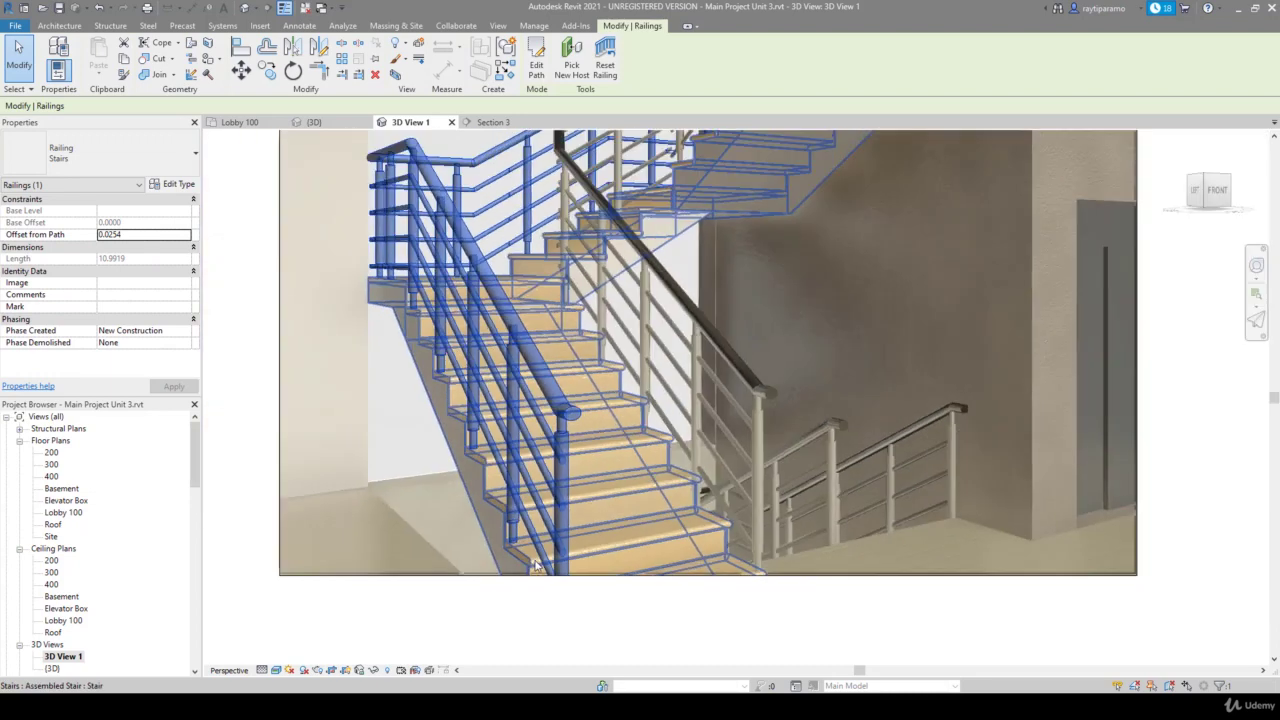
pyautogui.scroll(-2, 535, 562)
# Set the inner stair railing type's Baluster Offset to 0.025 and apply
pyautogui.click(682, 449)
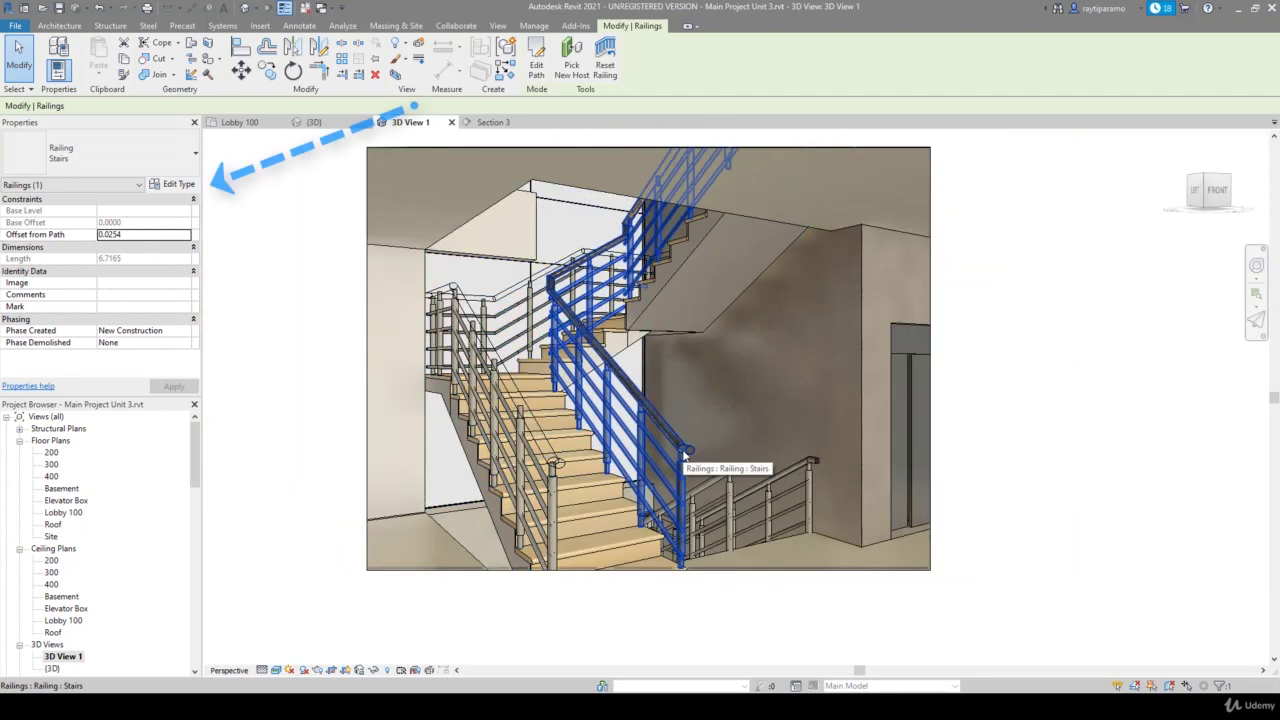
pyautogui.click(175, 185)
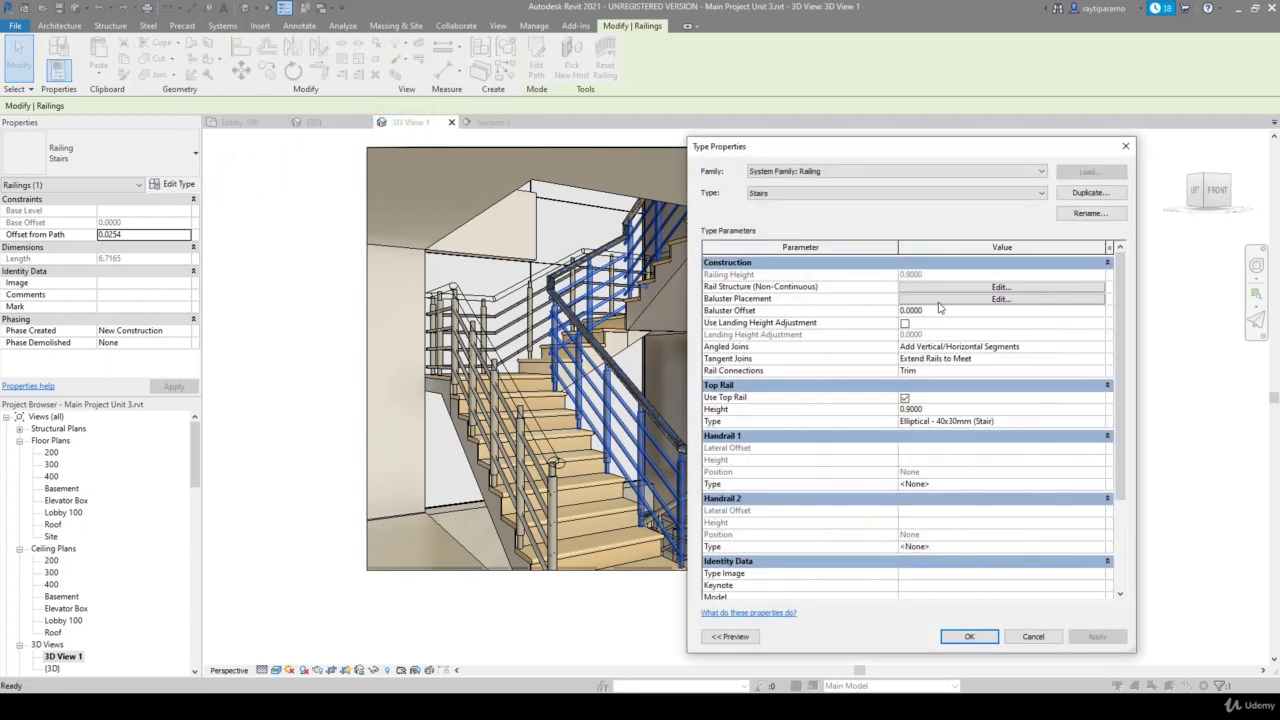
pyautogui.click(938, 311)
pyautogui.write('0.02')
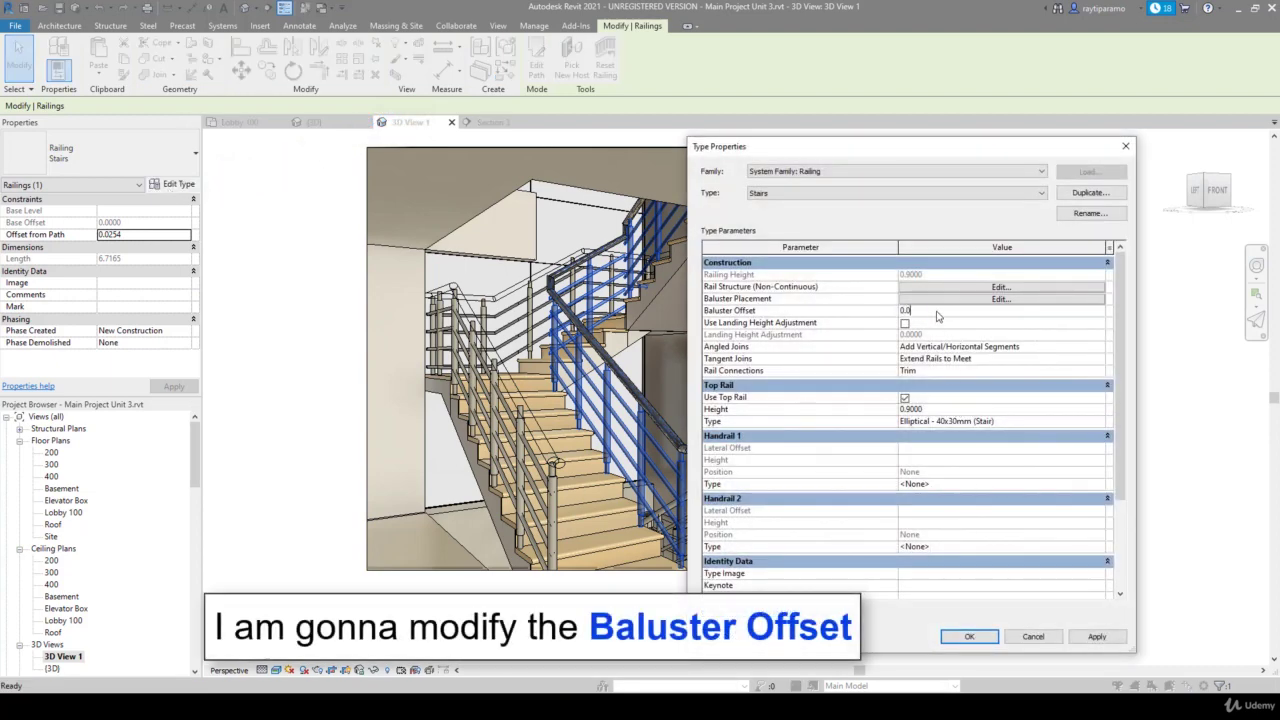
pyautogui.write('5')
pyautogui.click(1093, 637)
pyautogui.click(967, 639)
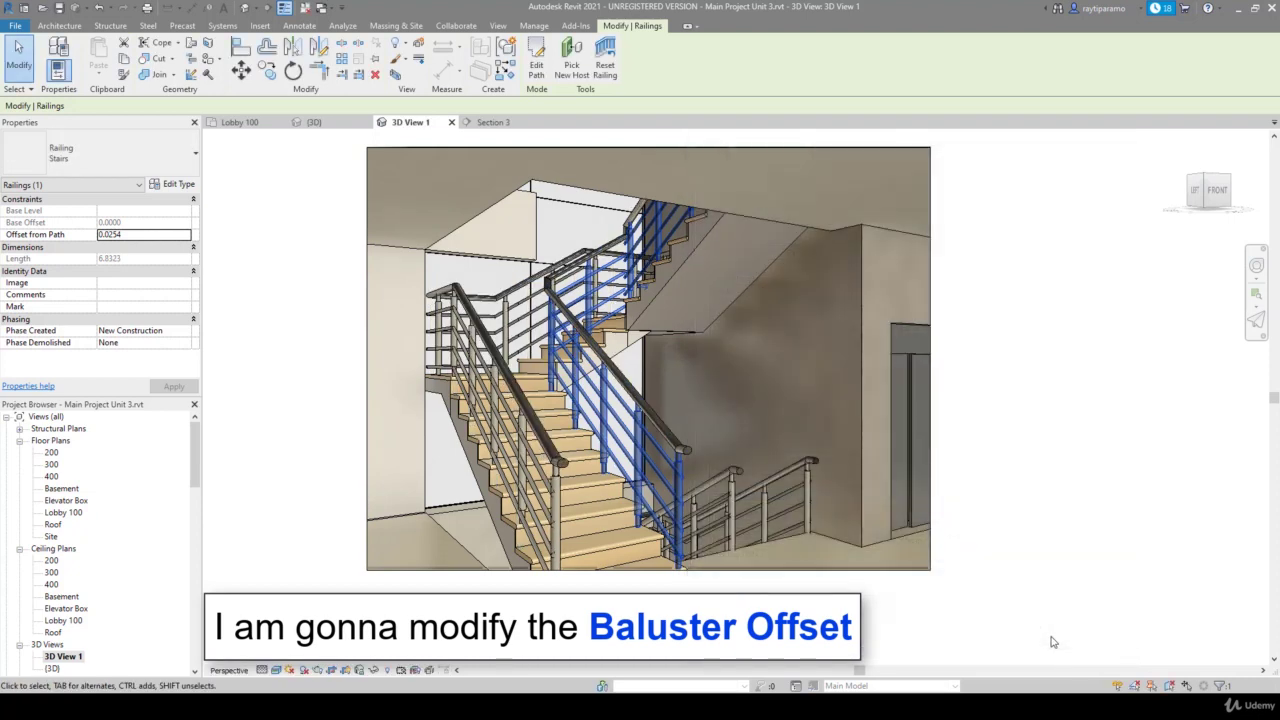
# Select the other stair railing to check the updated balusters
pyautogui.scroll(2, 810, 498)
pyautogui.scroll(3, 842, 440)
pyautogui.scroll(3, 827, 424)
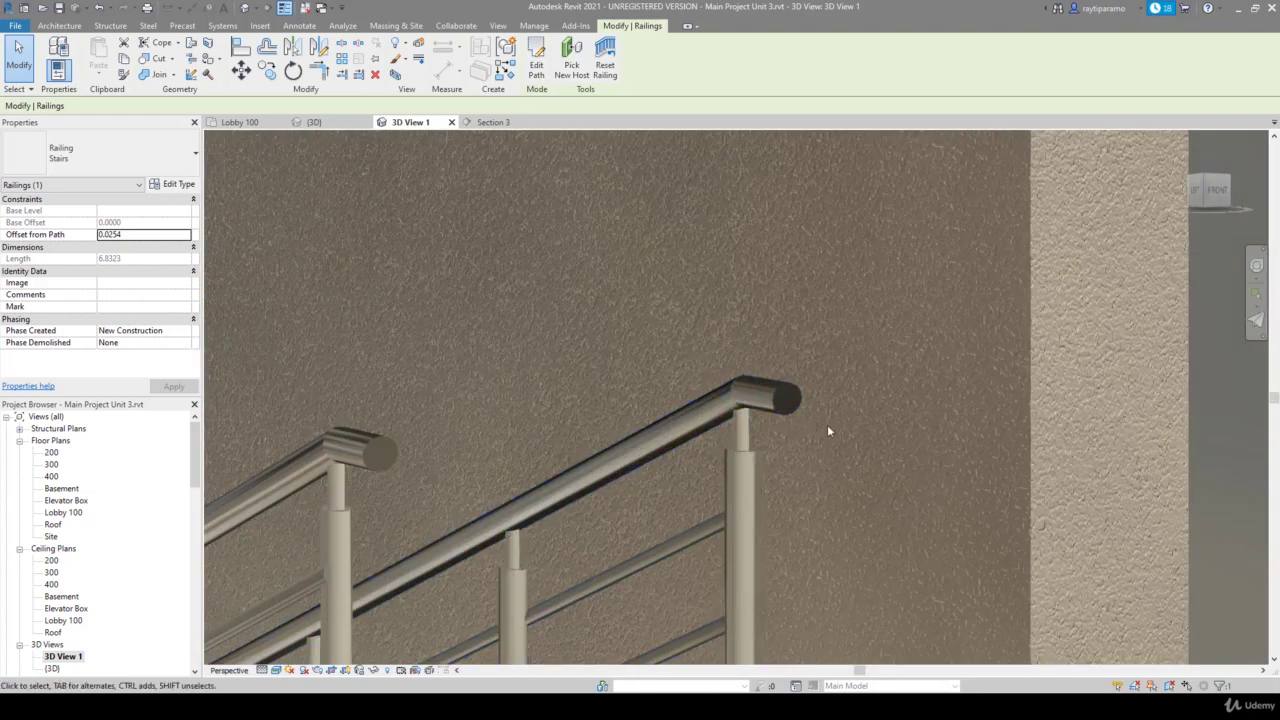
pyautogui.click(775, 406)
pyautogui.scroll(-2, 827, 446)
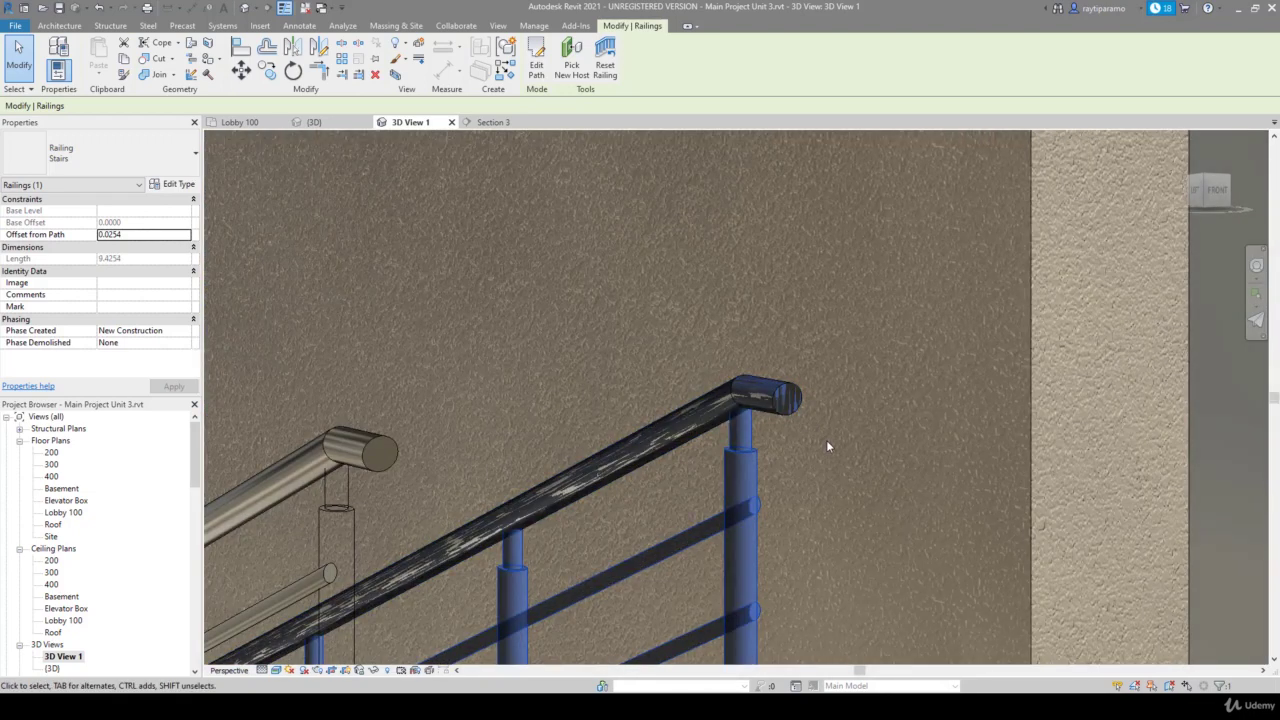
pyautogui.scroll(-3, 827, 446)
pyautogui.scroll(-3, 827, 446)
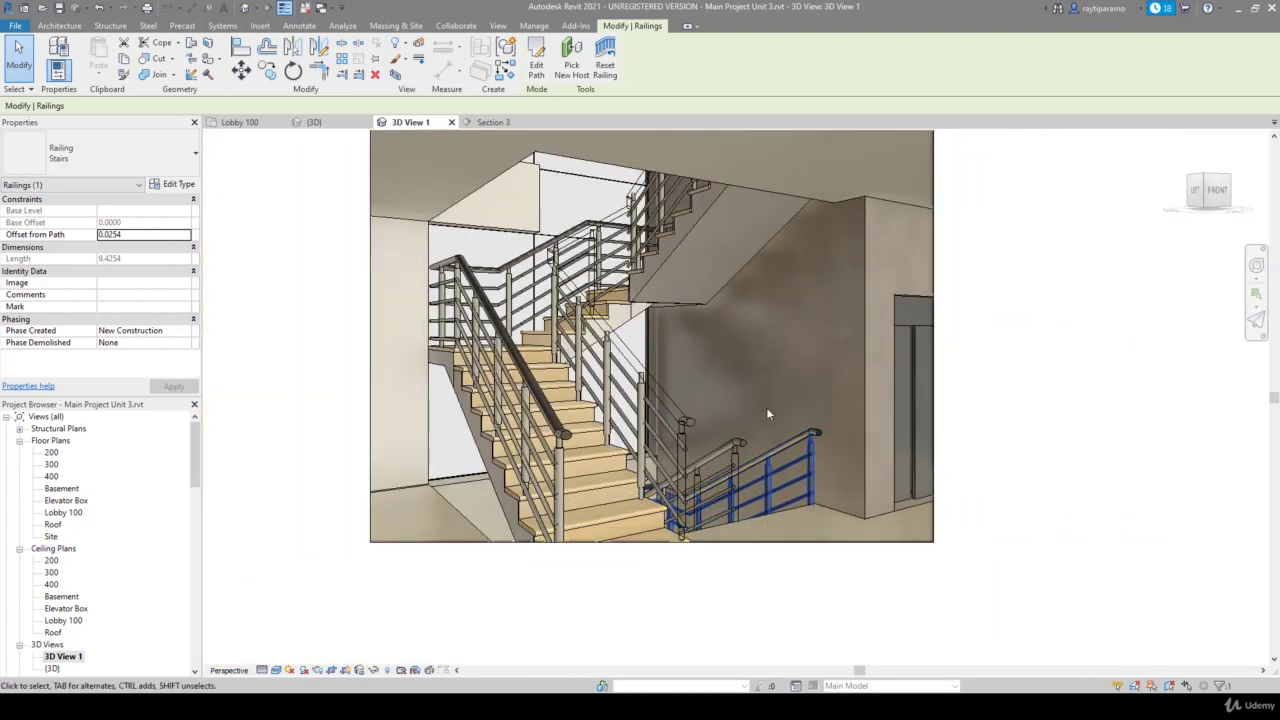
# In the Section 3 view, select the stair railings and open their railing type properties
pyautogui.click(493, 122)
pyautogui.scroll(-2, 519, 263)
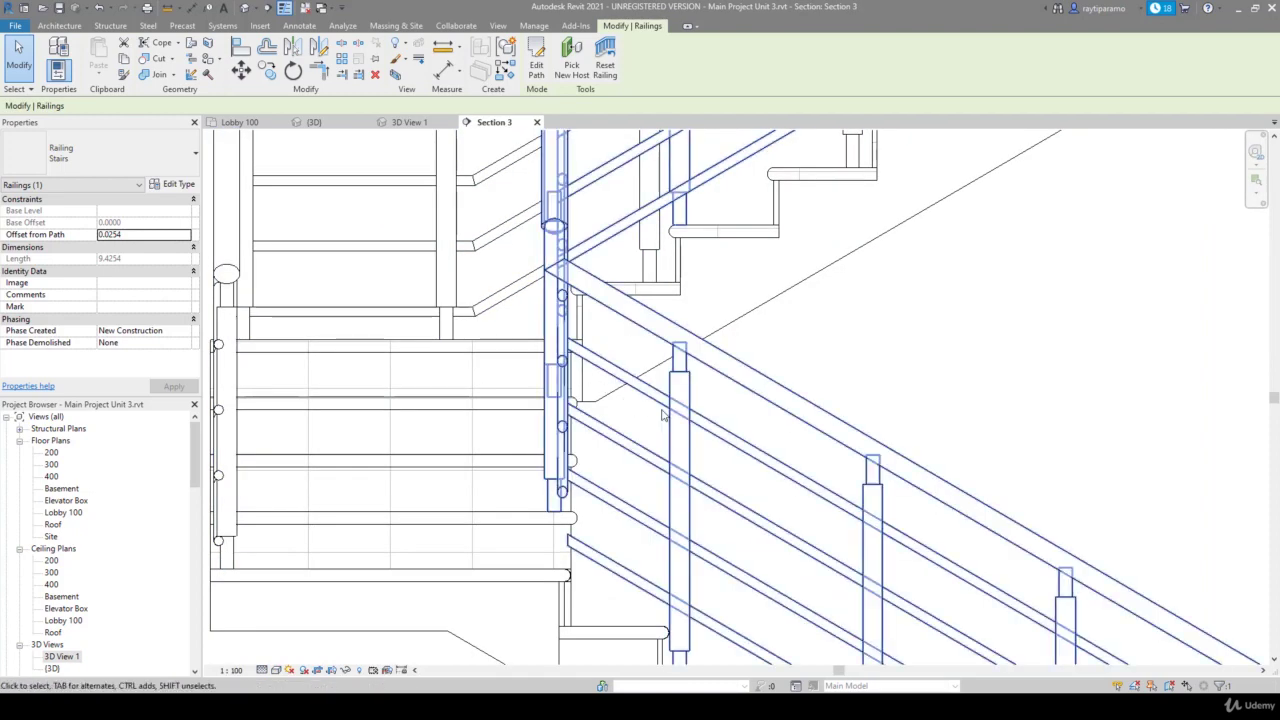
pyautogui.scroll(-1, 662, 414)
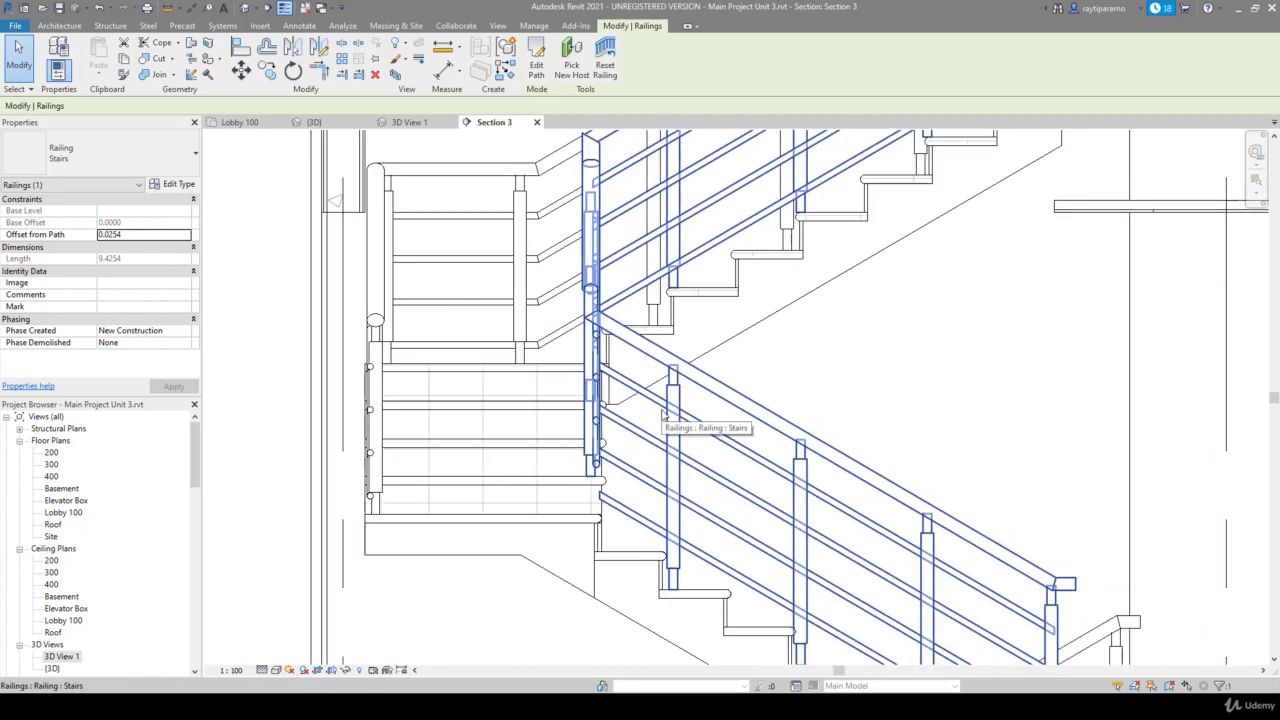
pyautogui.press('Escape')
pyautogui.click(376, 498)
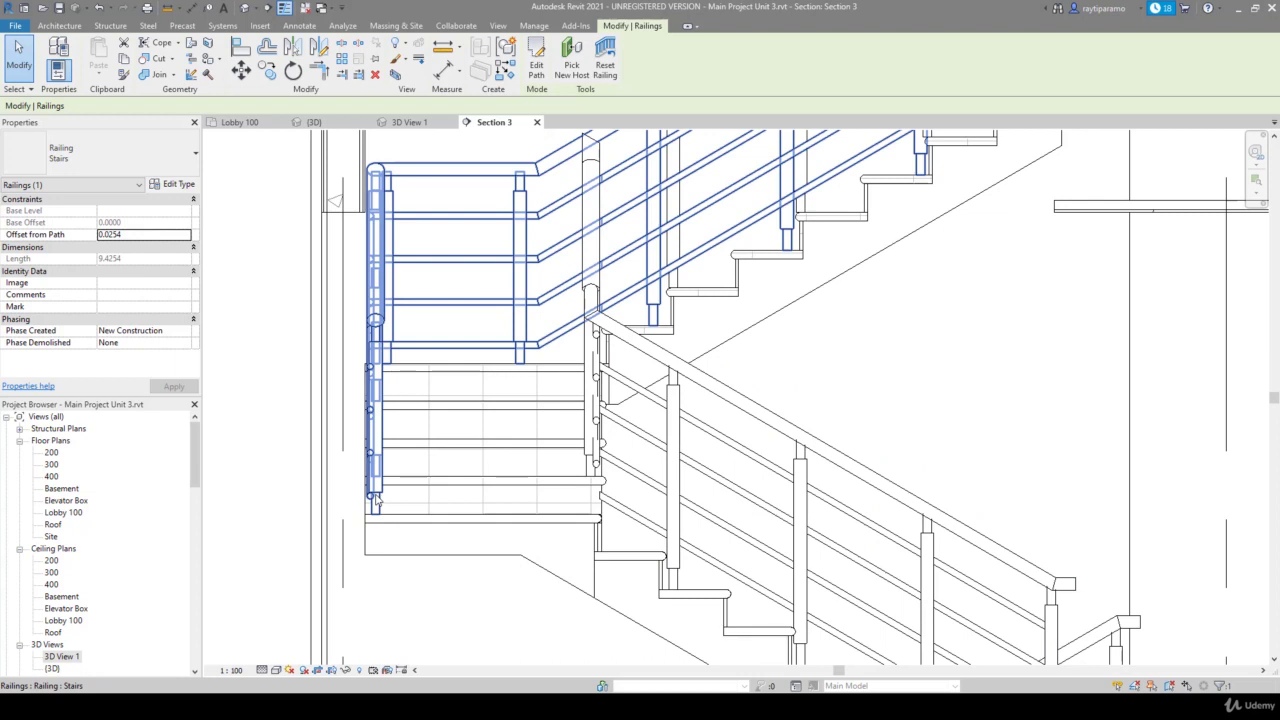
pyautogui.click(376, 500)
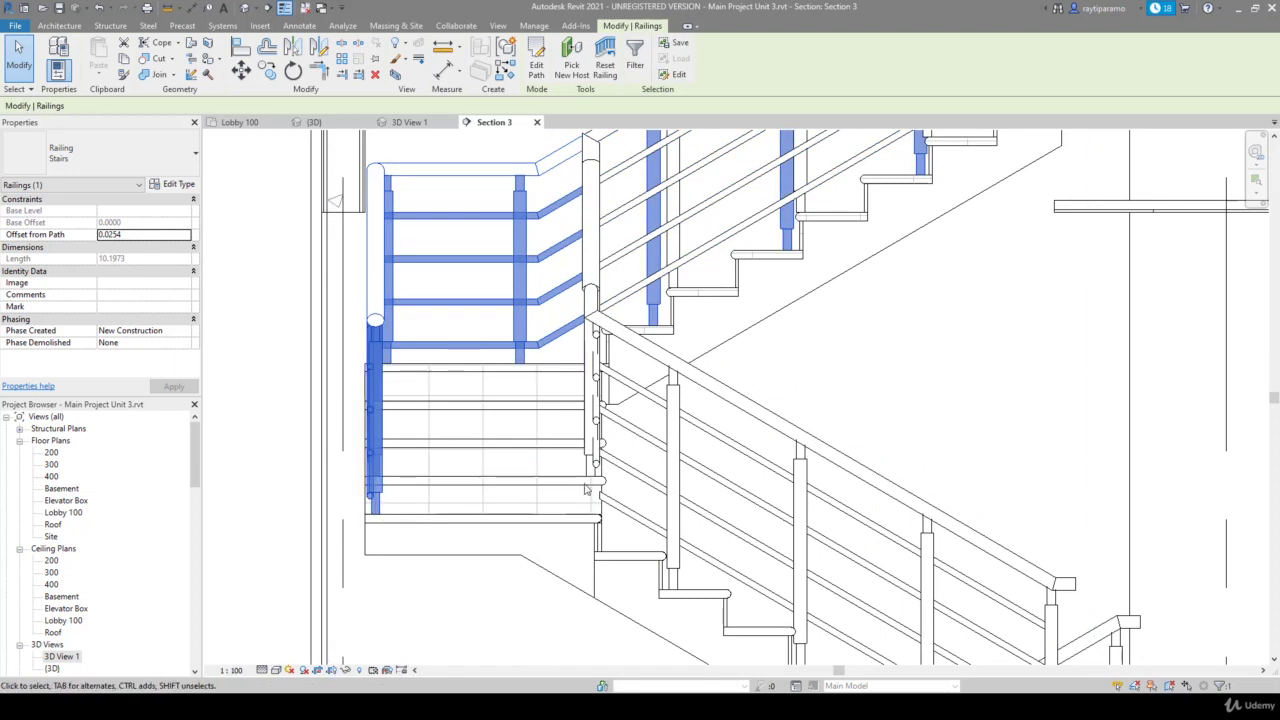
pyautogui.click(190, 188)
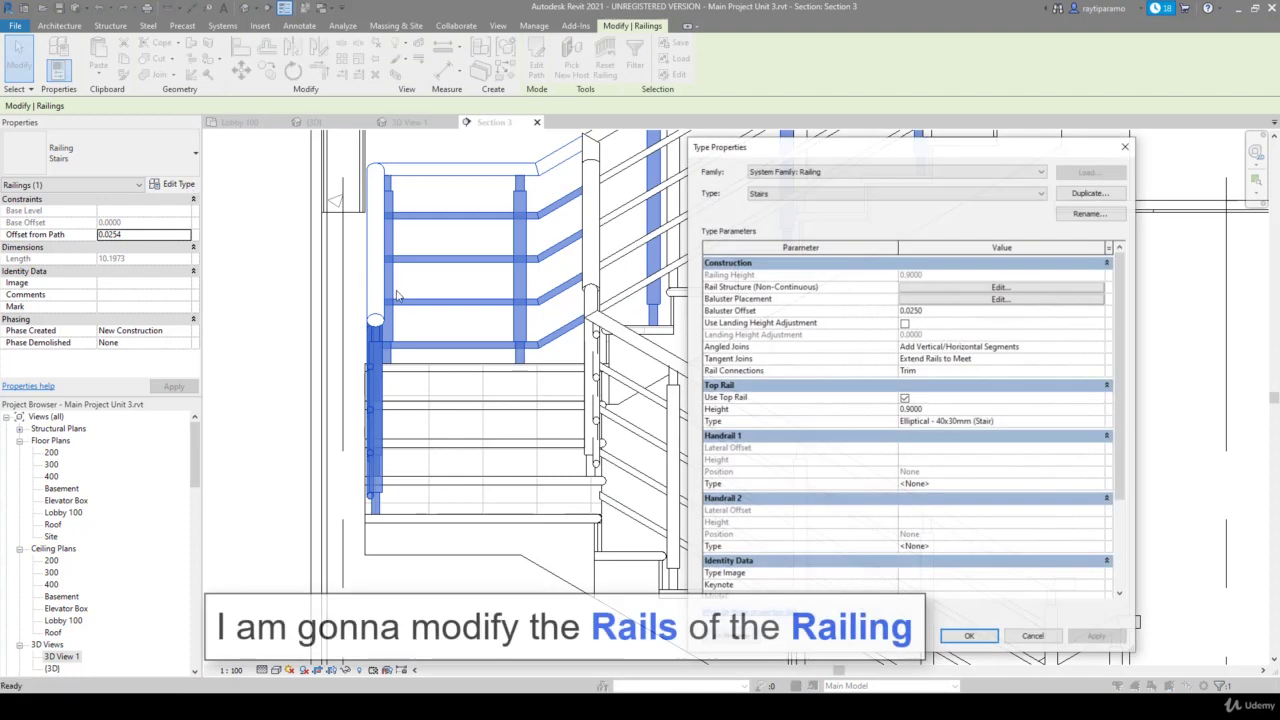
# Set non-continuous Rails 1 and 2 to Metal - Stainless Steel, Polished
pyautogui.click(998, 287)
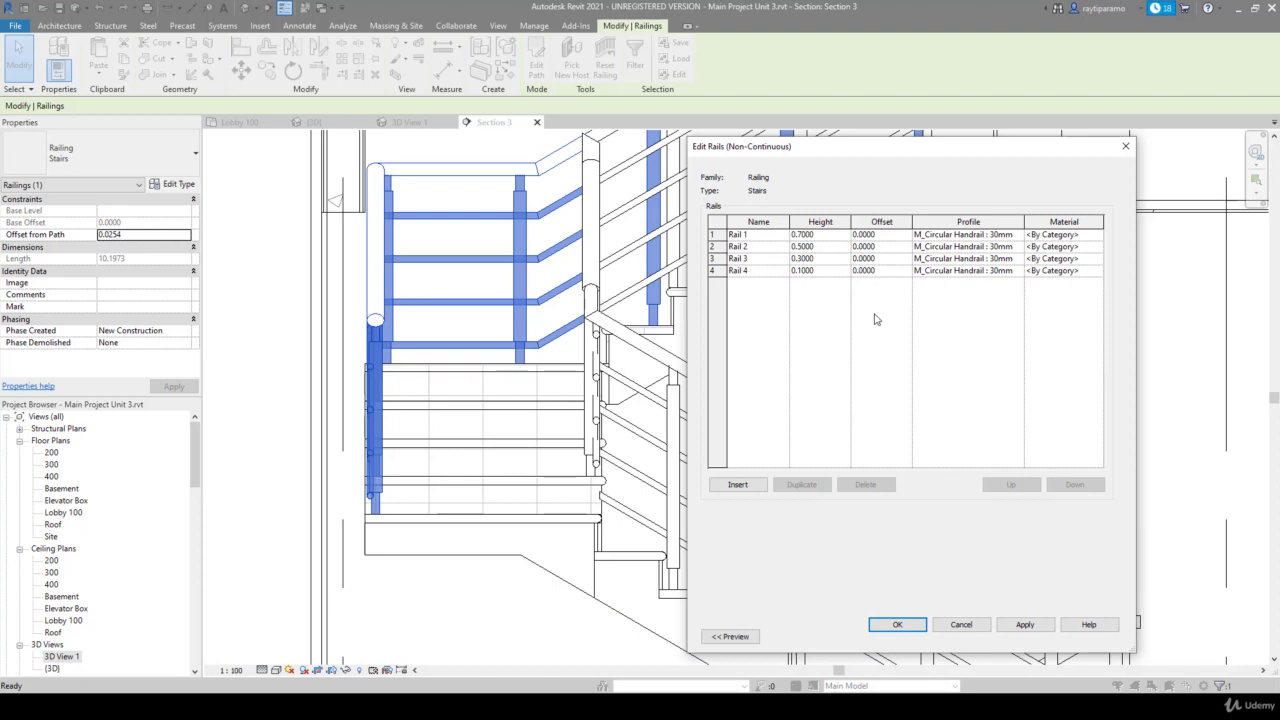
pyautogui.click(1099, 240)
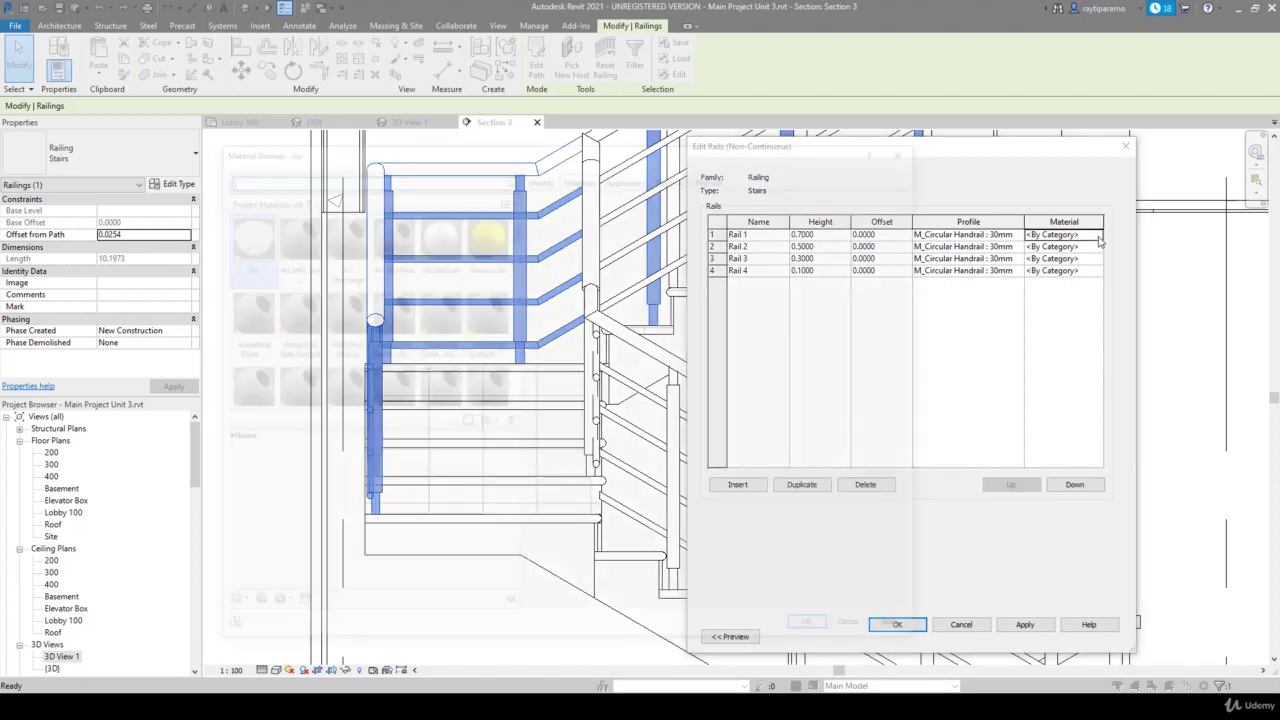
pyautogui.click(1099, 240)
pyautogui.moveTo(513, 226); pyautogui.dragTo(520, 320)
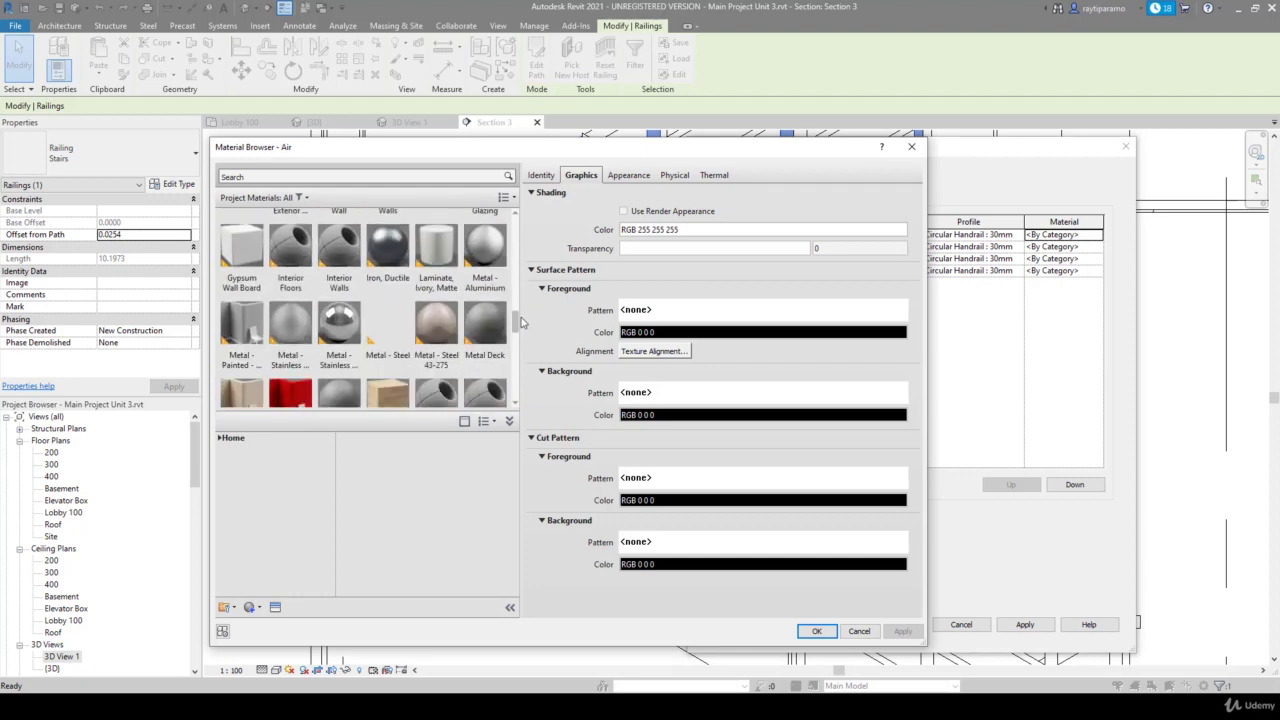
pyautogui.click(340, 322)
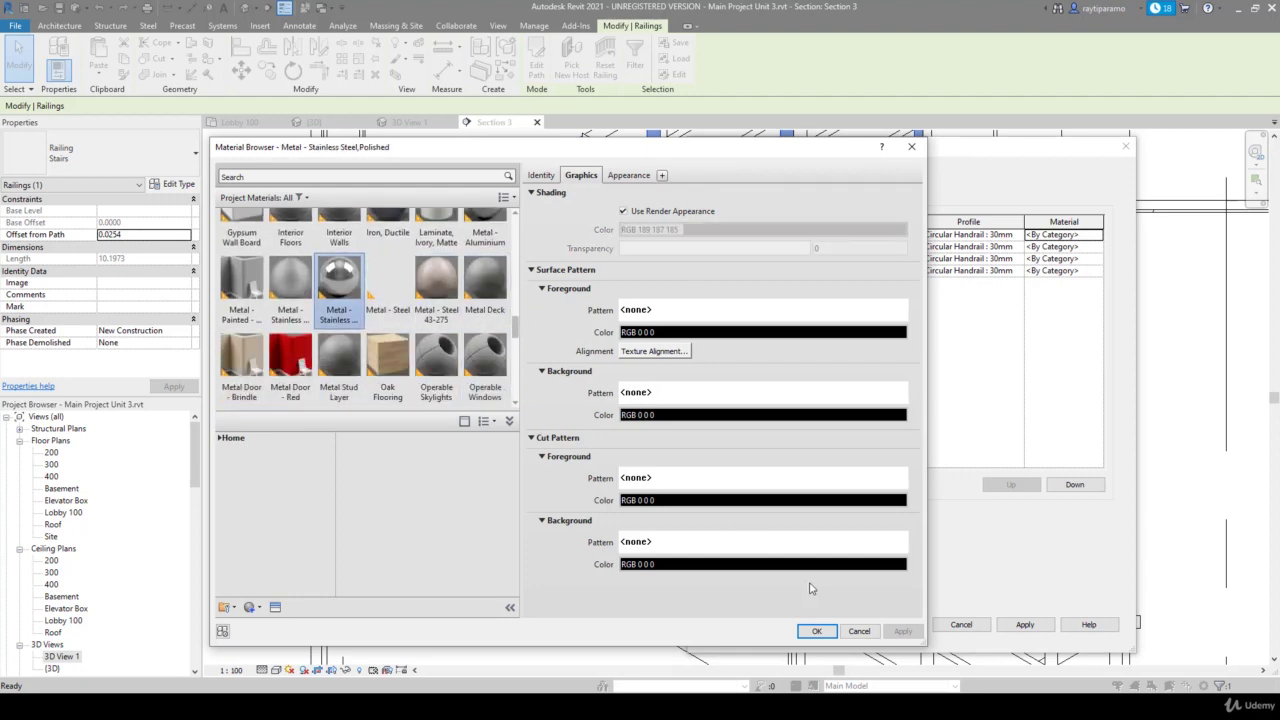
pyautogui.click(816, 631)
pyautogui.click(1099, 250)
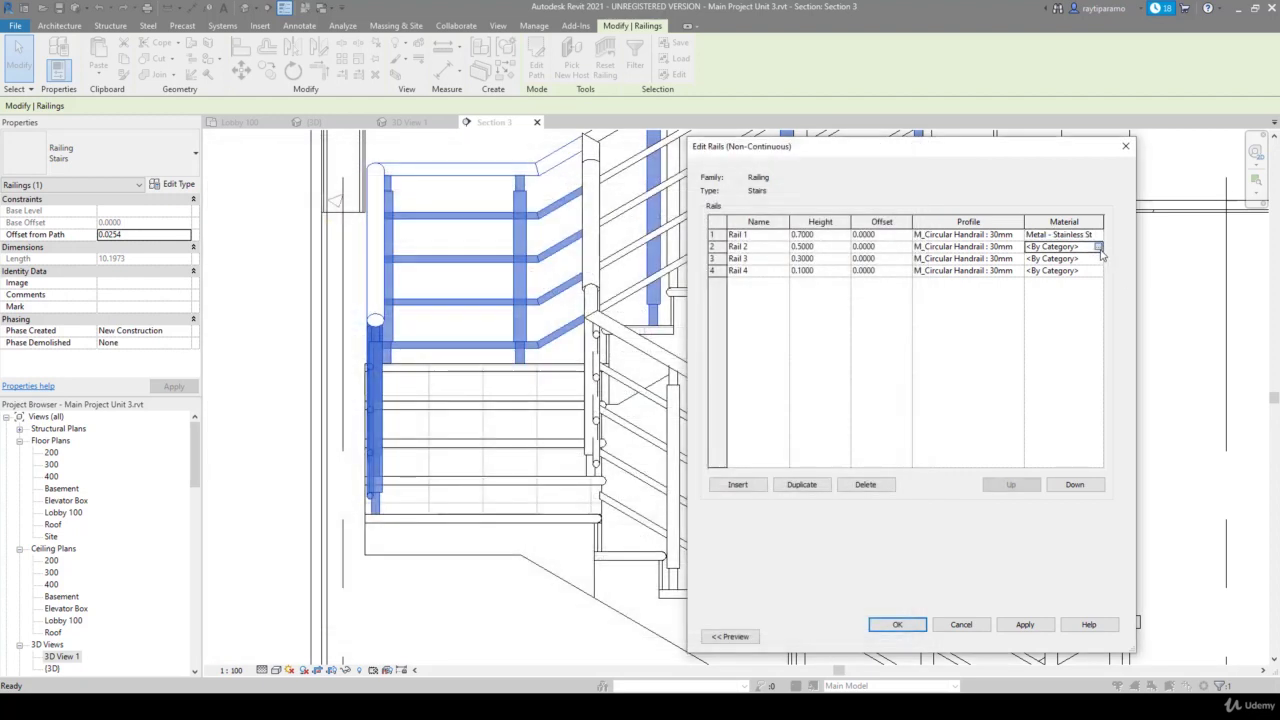
pyautogui.click(1098, 247)
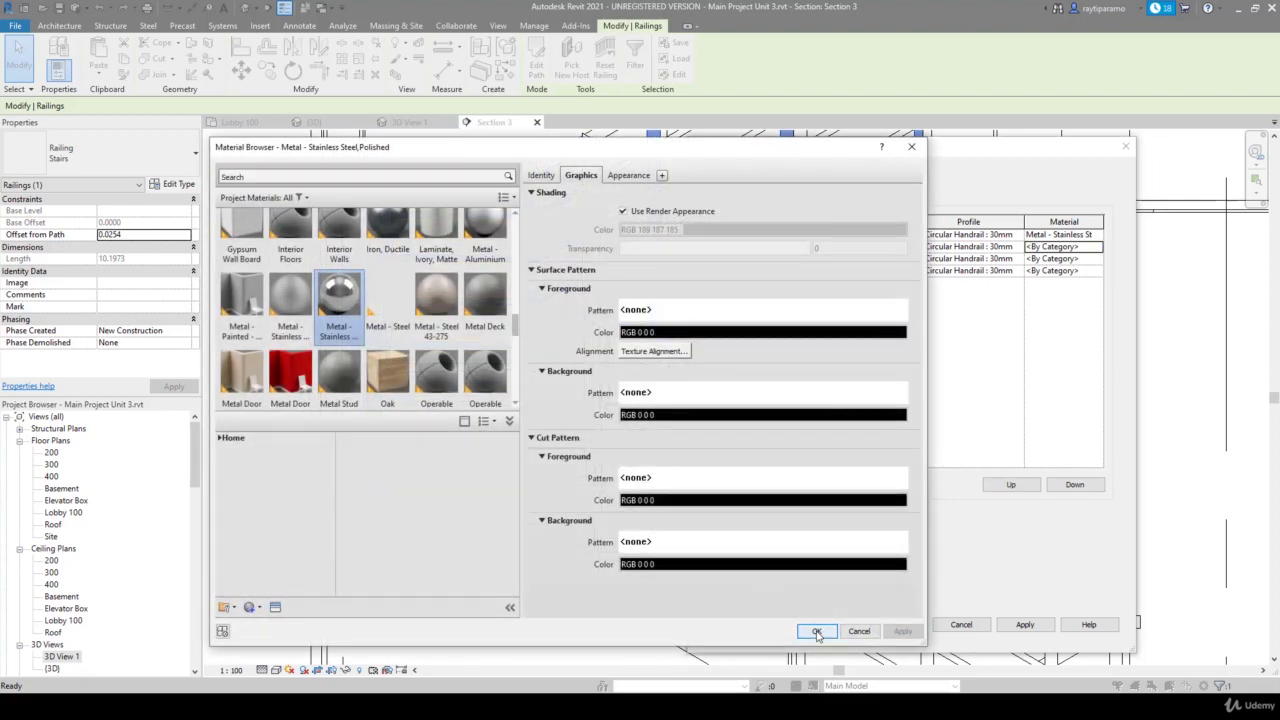
pyautogui.click(816, 631)
# Give Rails 3 and 4 the same polished stainless steel and confirm the rail settings
pyautogui.click(1099, 258)
pyautogui.click(1097, 259)
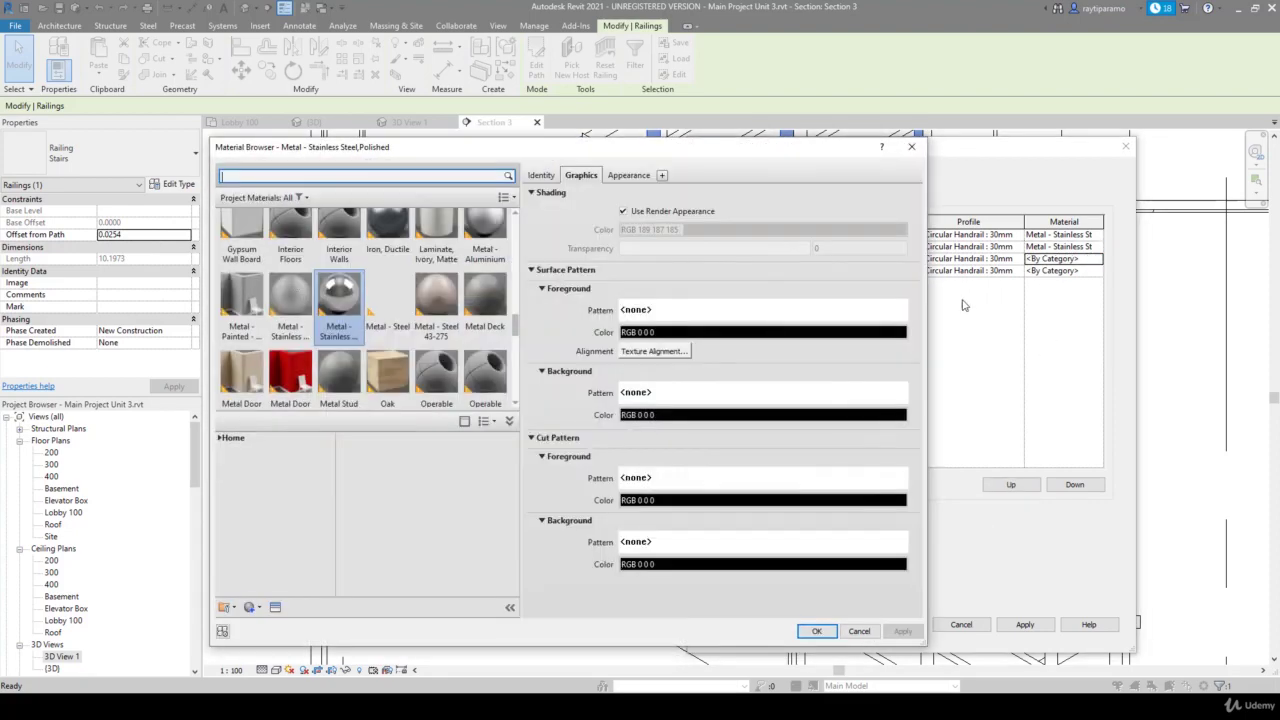
pyautogui.click(816, 631)
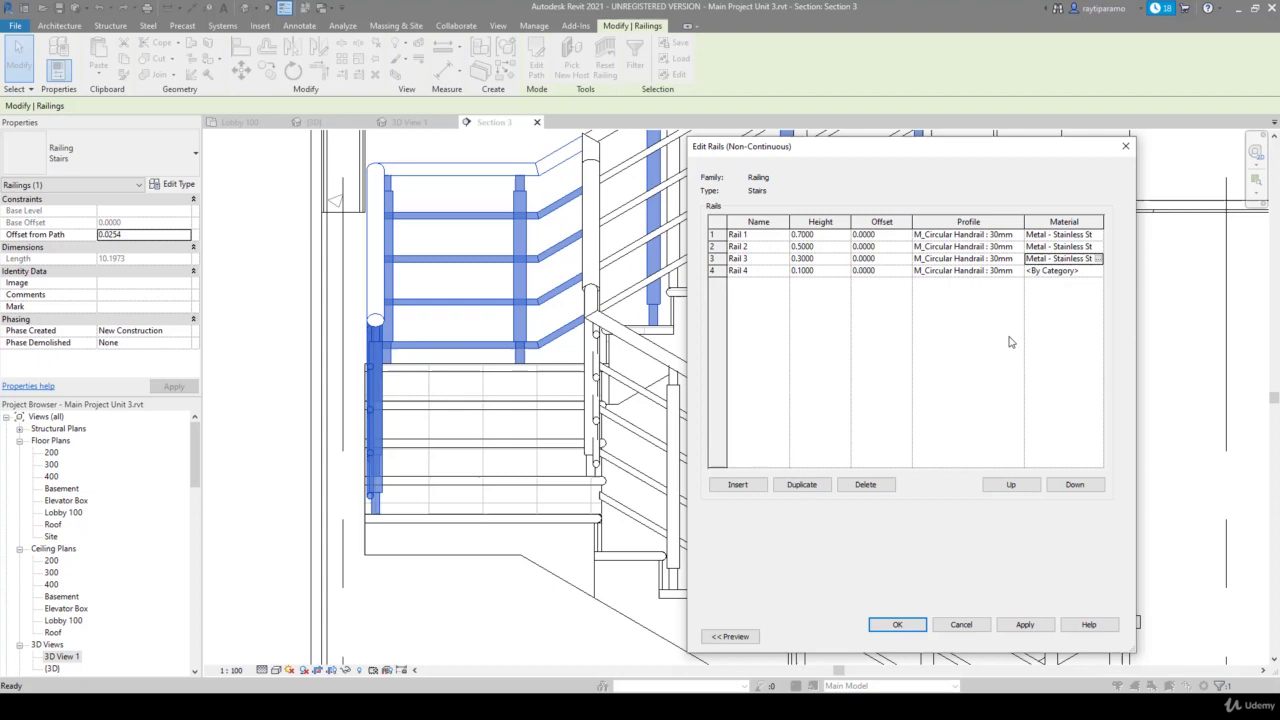
pyautogui.click(1099, 271)
pyautogui.click(1098, 271)
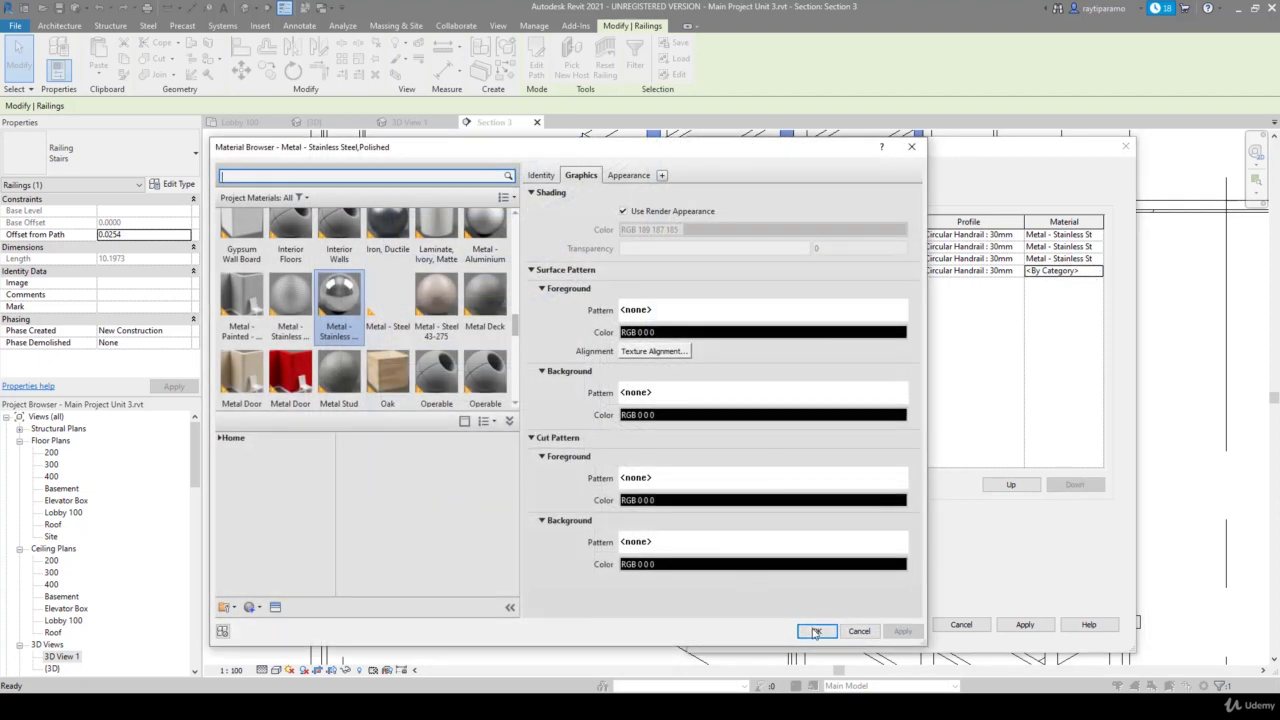
pyautogui.click(815, 629)
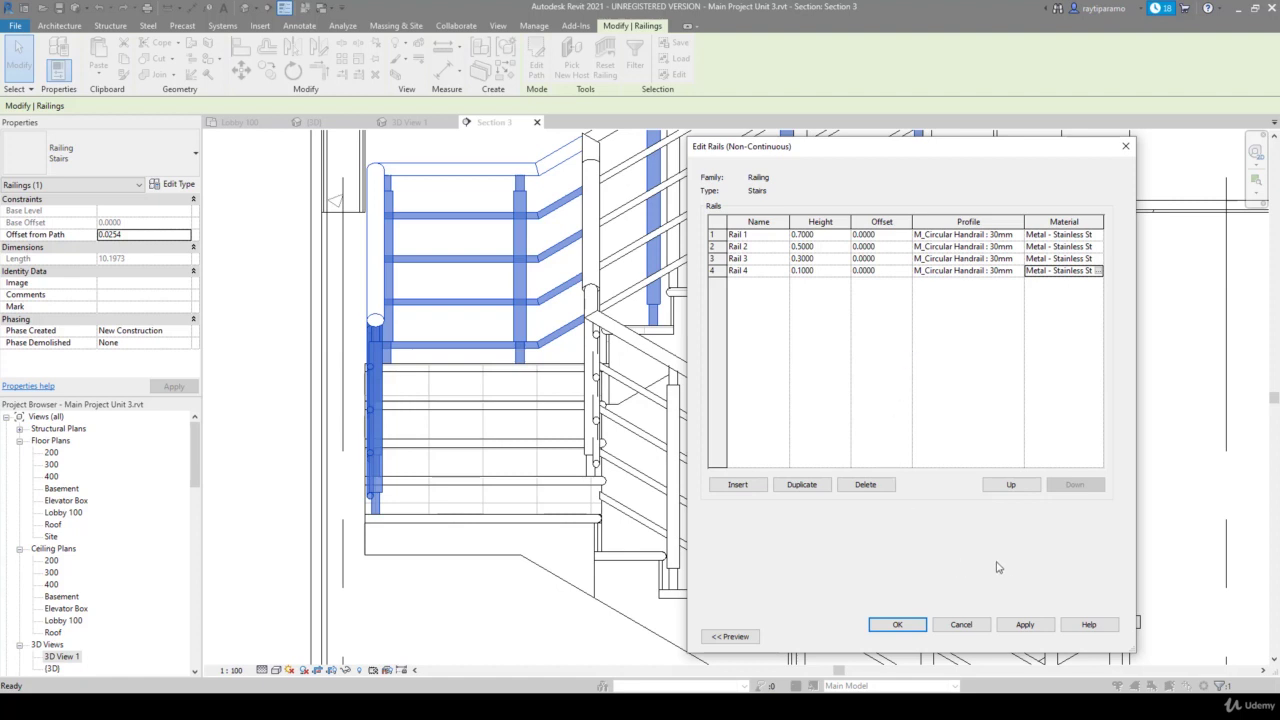
pyautogui.click(1033, 628)
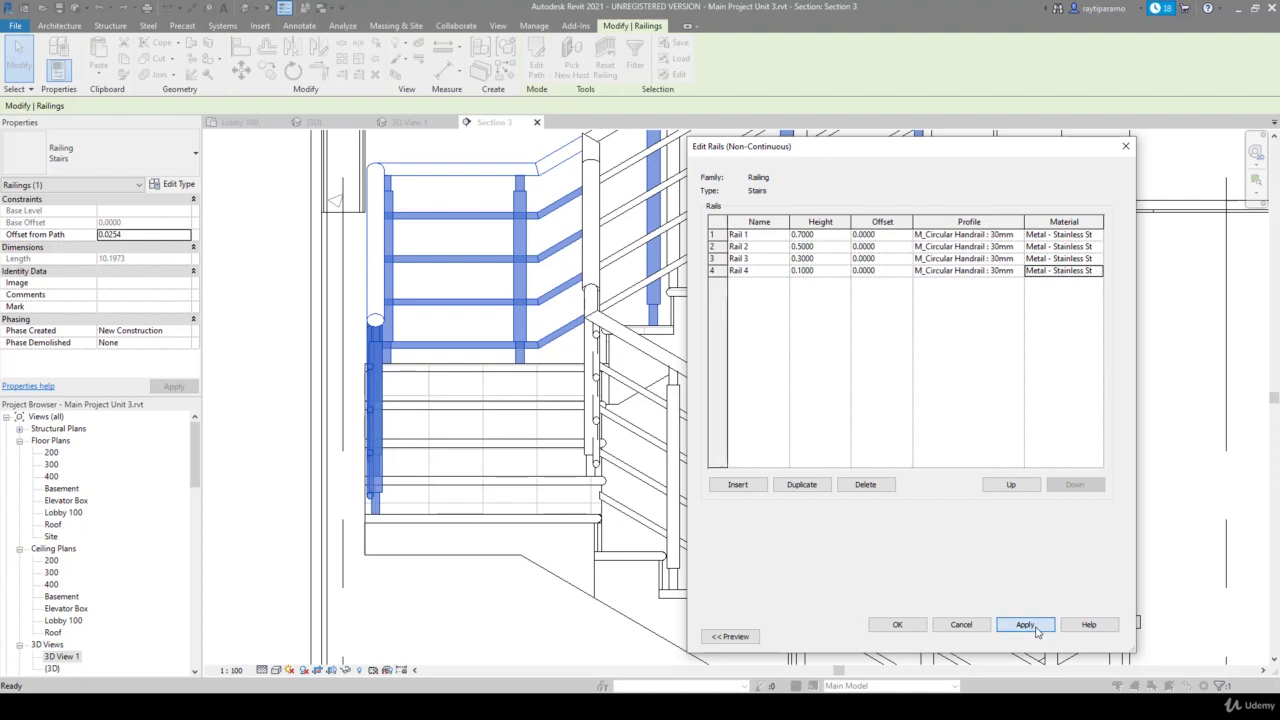
pyautogui.click(897, 625)
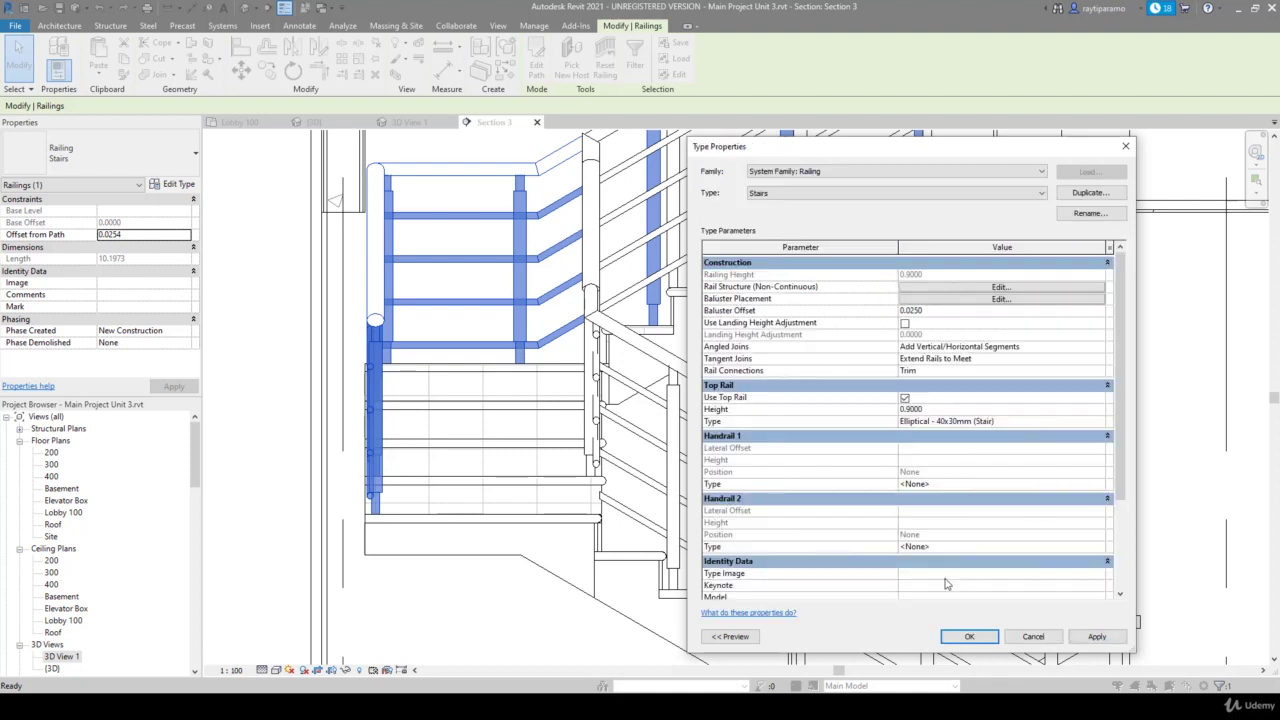
# Change Rail 1's offset to 0.0250 in the rail structure
pyautogui.click(970, 304)
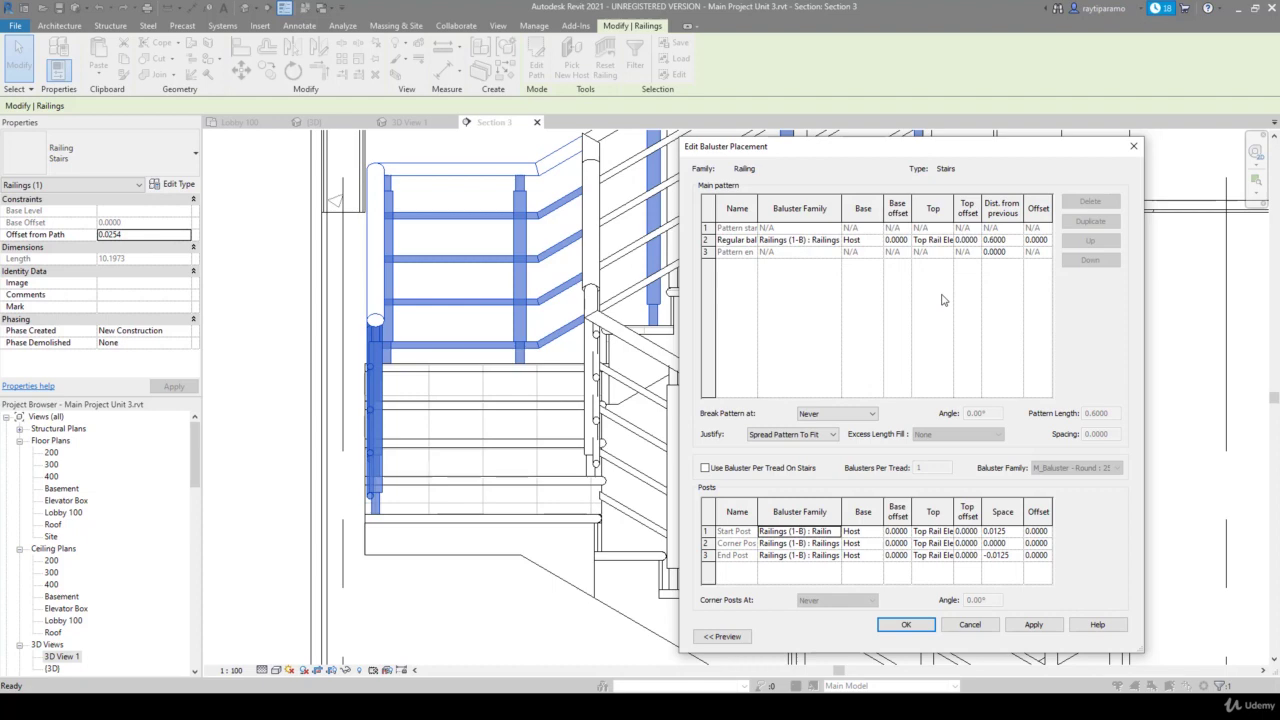
pyautogui.click(1133, 146)
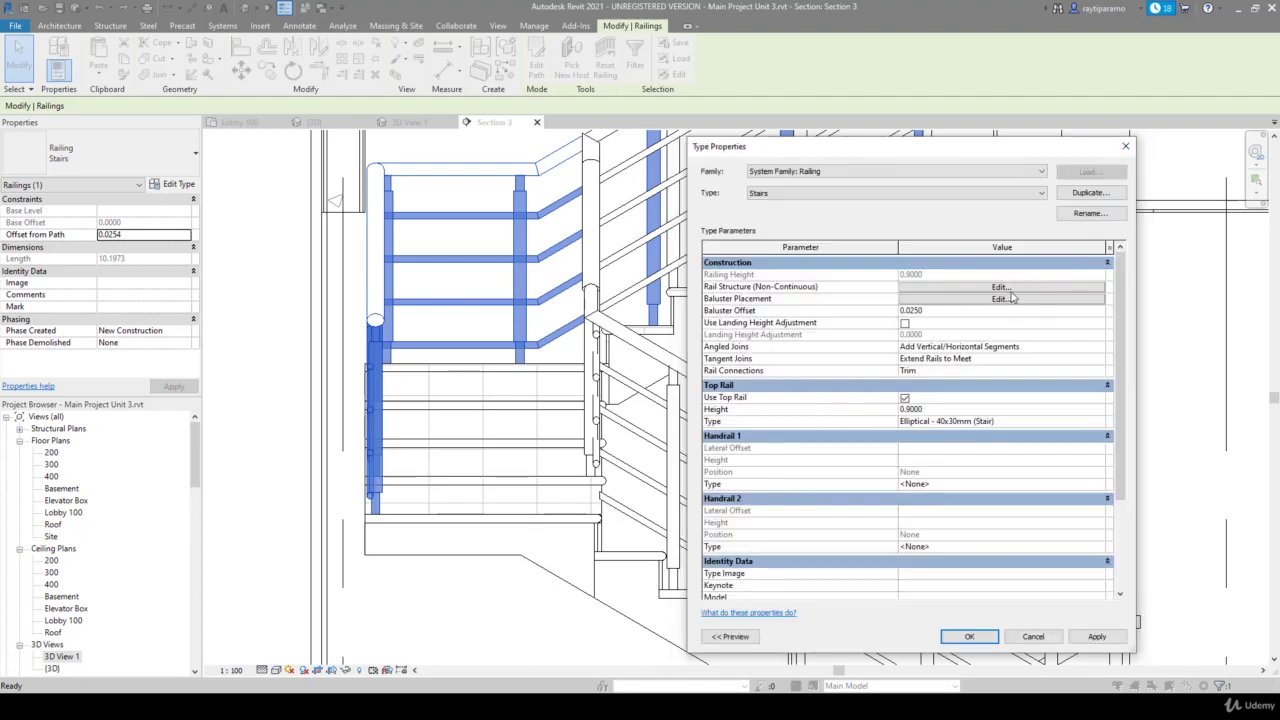
pyautogui.click(1003, 287)
pyautogui.click(881, 235)
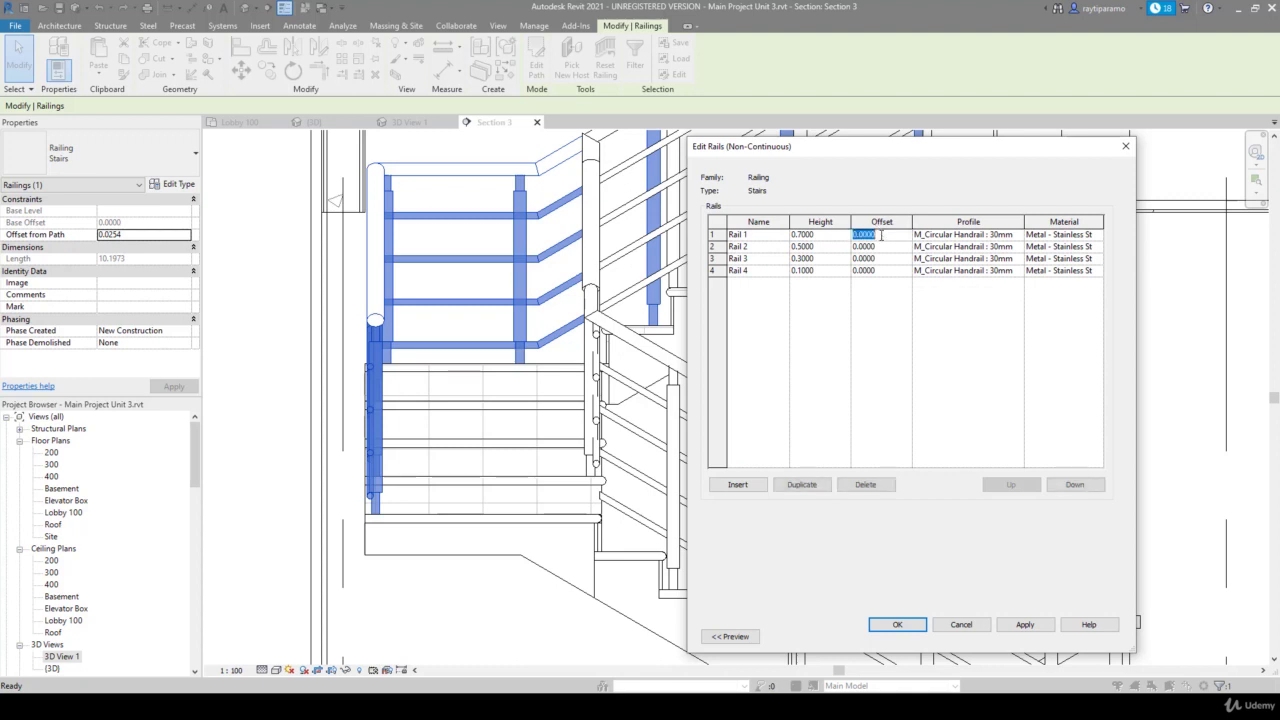
pyautogui.moveTo(862, 234); pyautogui.dragTo(903, 241)
pyautogui.write('5')
pyautogui.click(1024, 624)
pyautogui.click(917, 627)
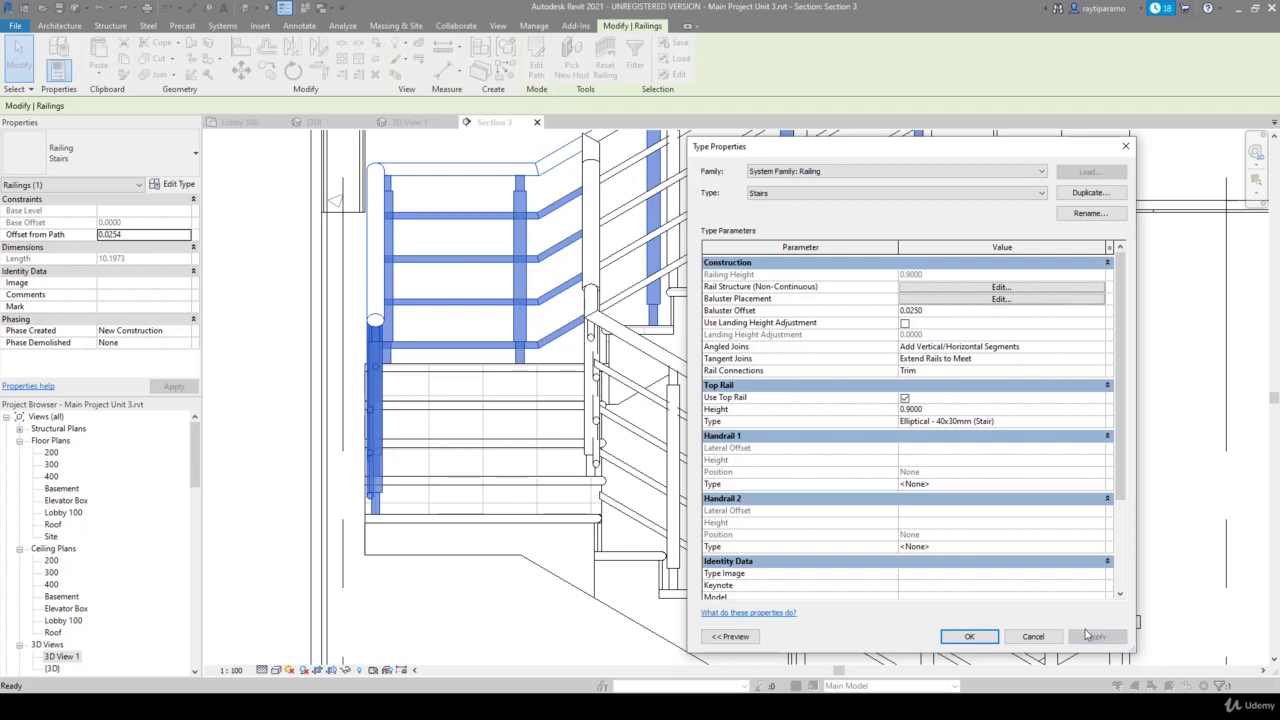
# Set the offsets of Rails 2, 3 and 4 to 0.025 and apply the type changes
pyautogui.click(964, 288)
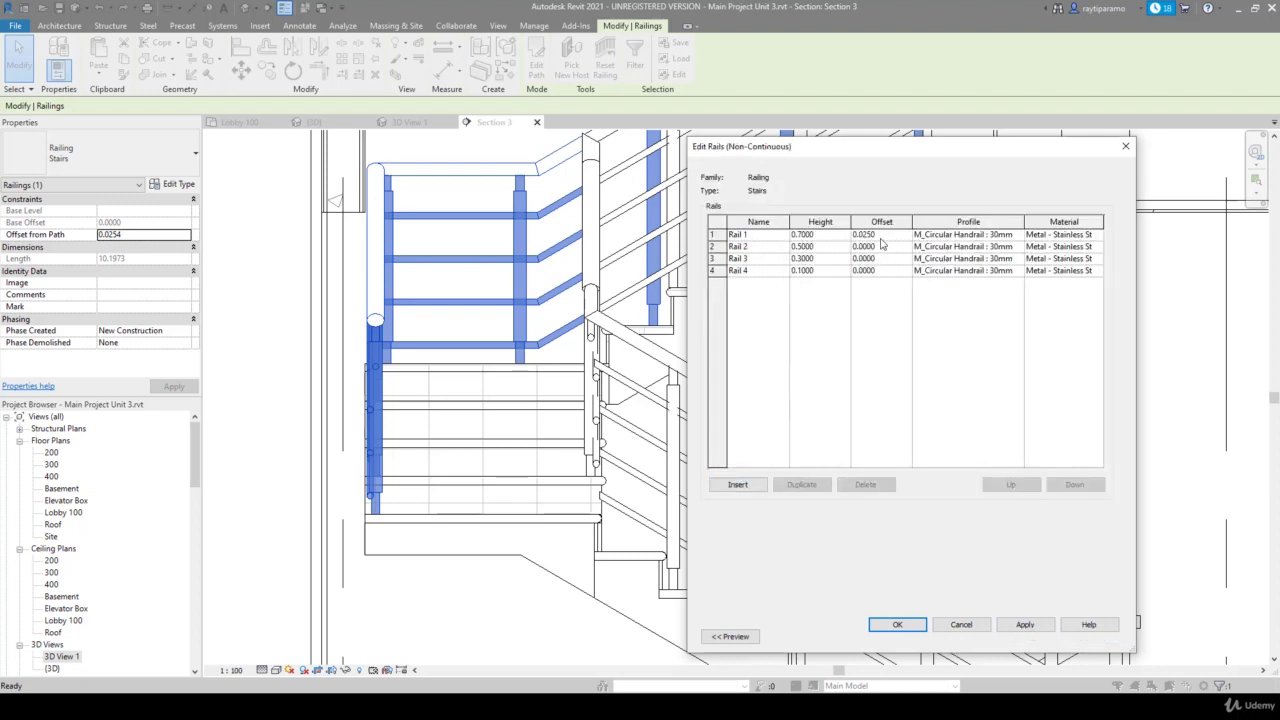
pyautogui.click(883, 253)
pyautogui.write('0.02')
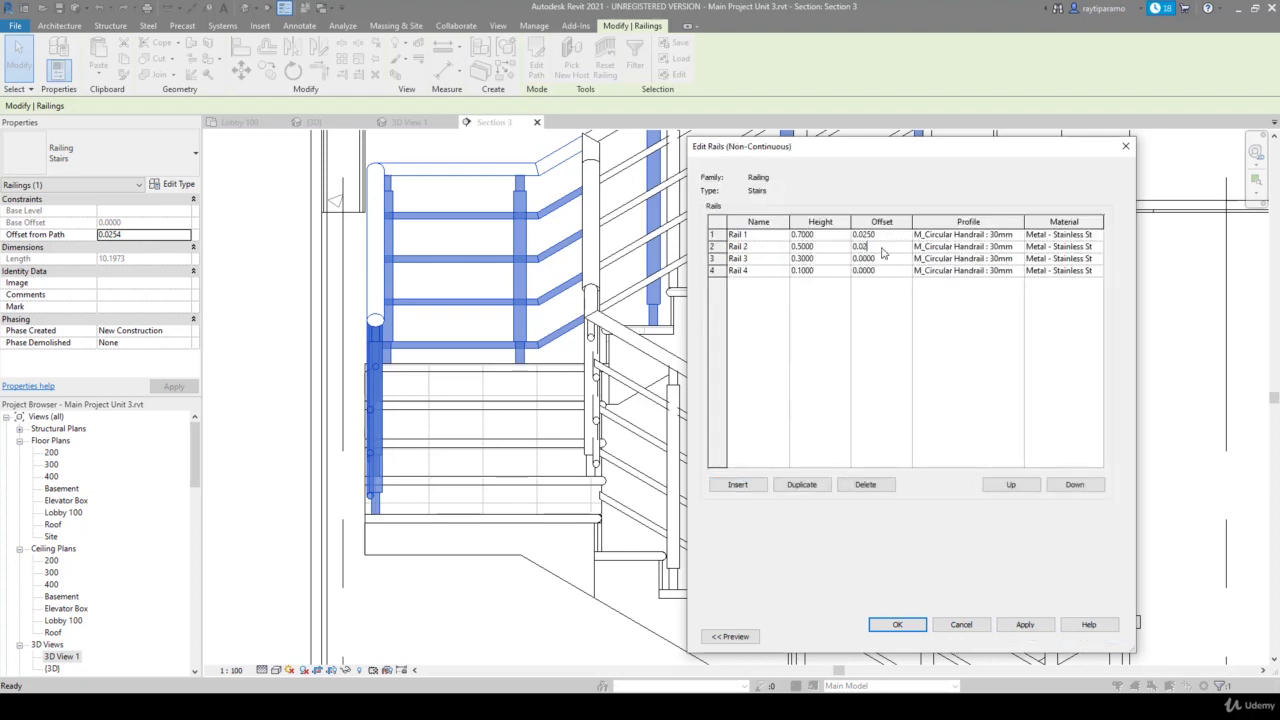
pyautogui.write('5')
pyautogui.click(883, 261)
pyautogui.write('0.025')
pyautogui.click(883, 271)
pyautogui.write('0.')
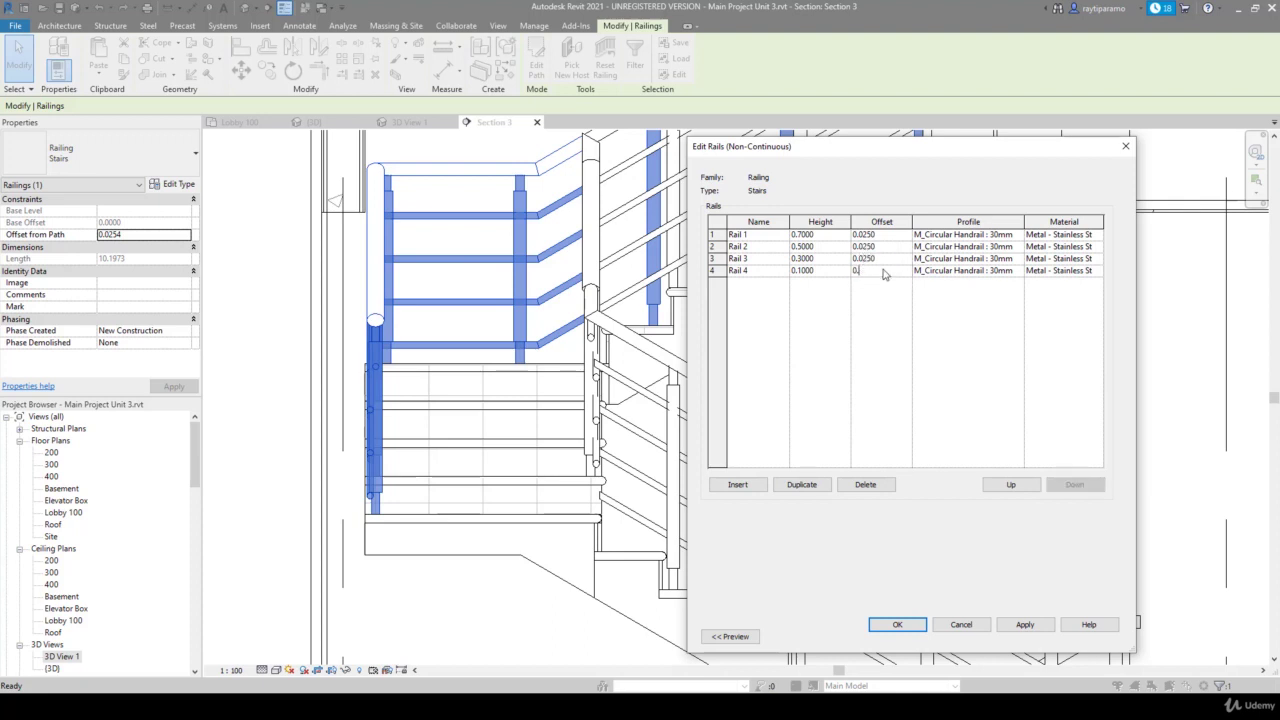
pyautogui.write('025')
pyautogui.click(1003, 622)
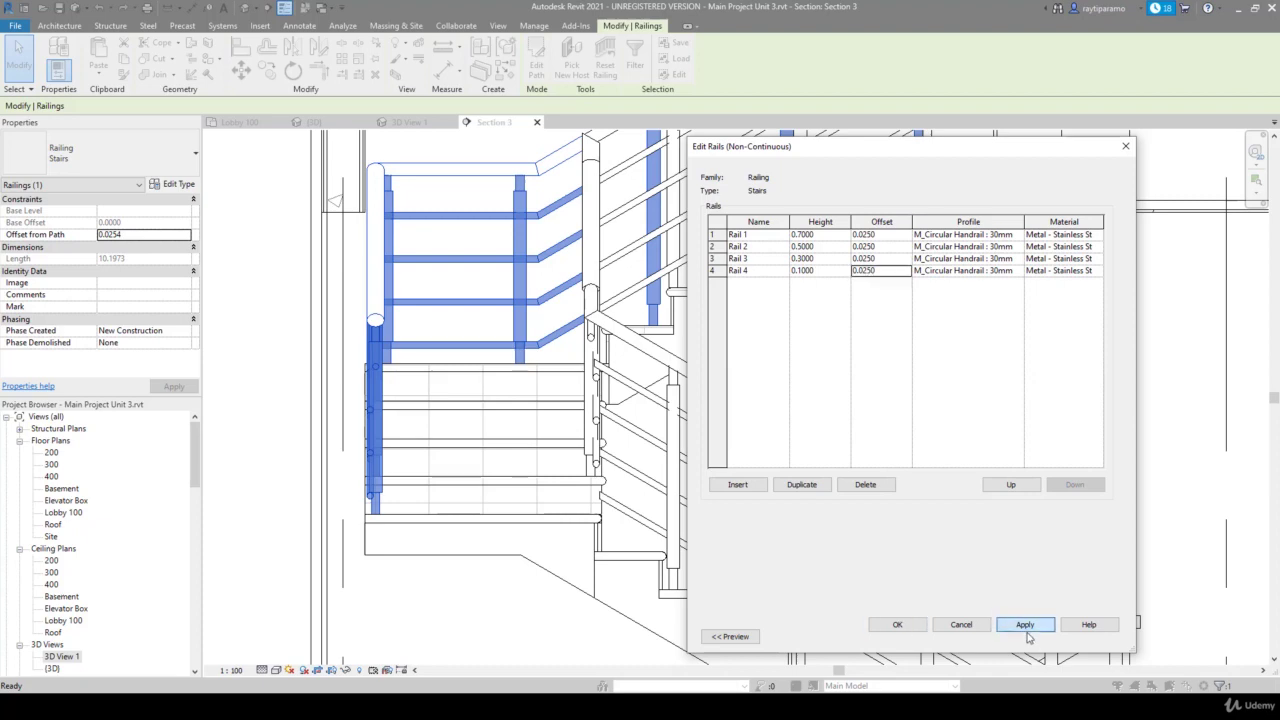
pyautogui.click(921, 624)
pyautogui.click(1097, 636)
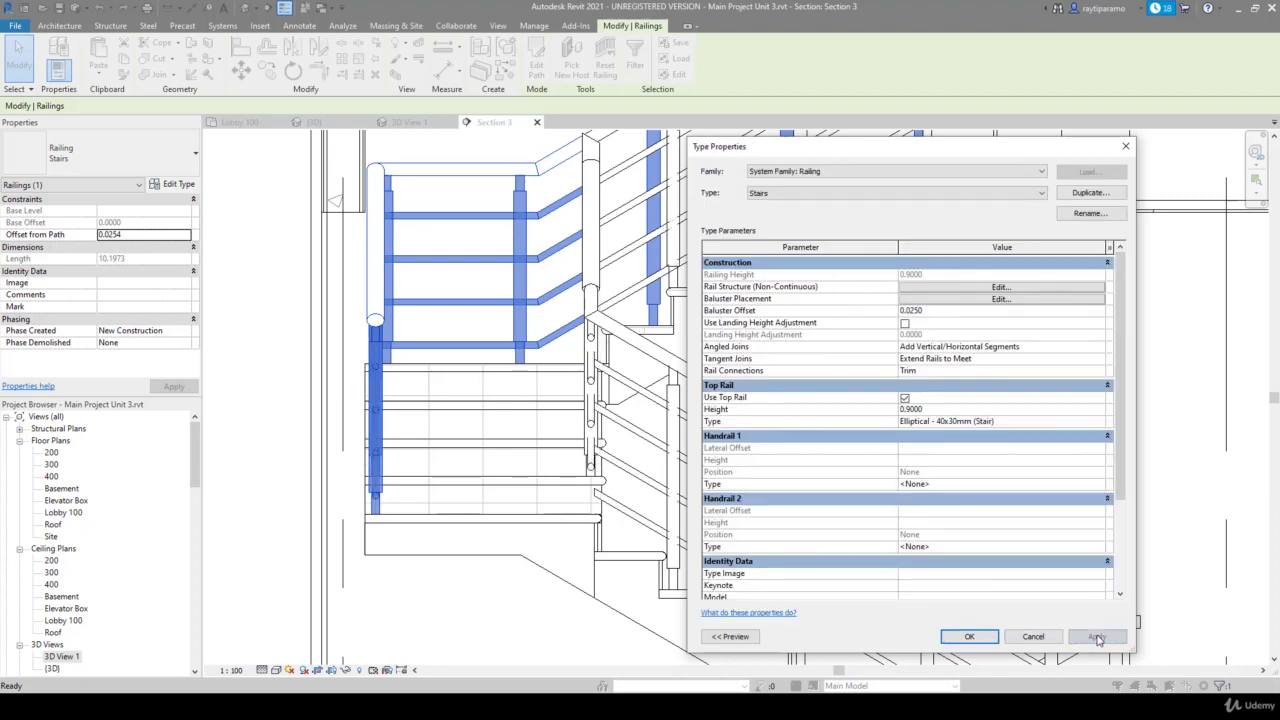
pyautogui.click(975, 638)
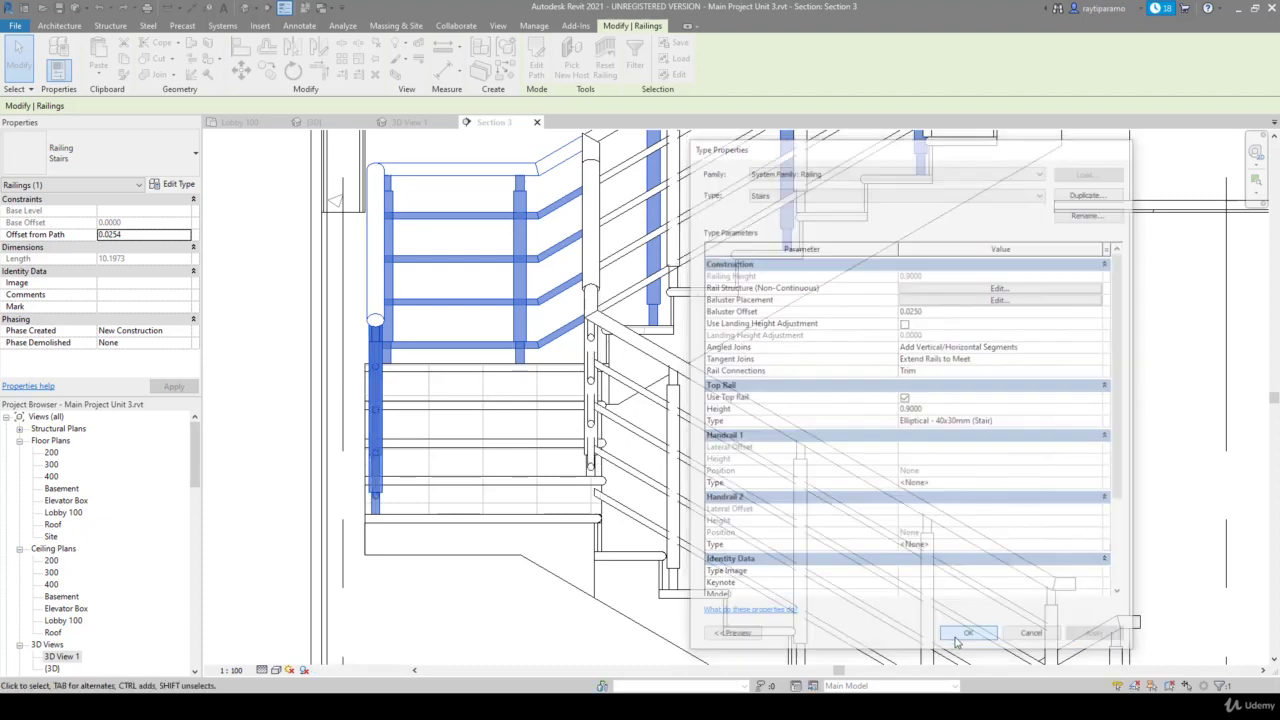
# Zoom out, deselect the railing, close Section 3, and scroll the Project Browser to Railings families
pyautogui.scroll(-3, 795, 427)
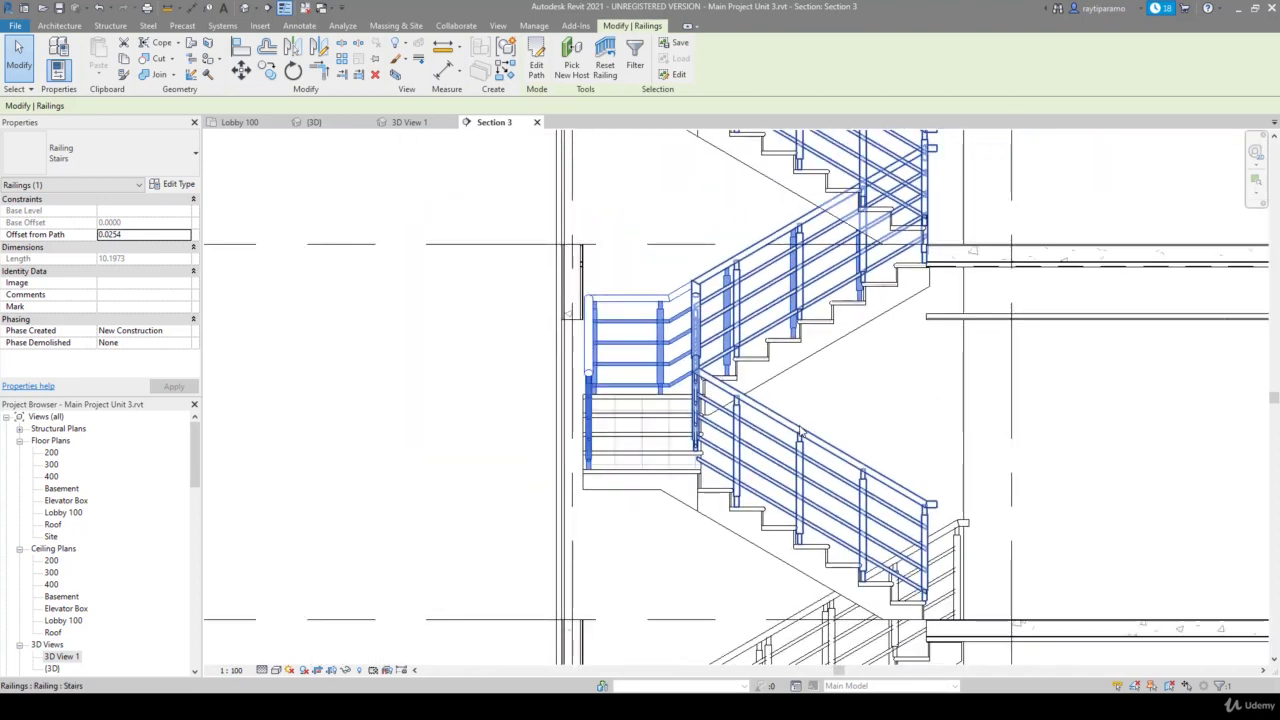
pyautogui.scroll(-2, 795, 427)
pyautogui.click(440, 387)
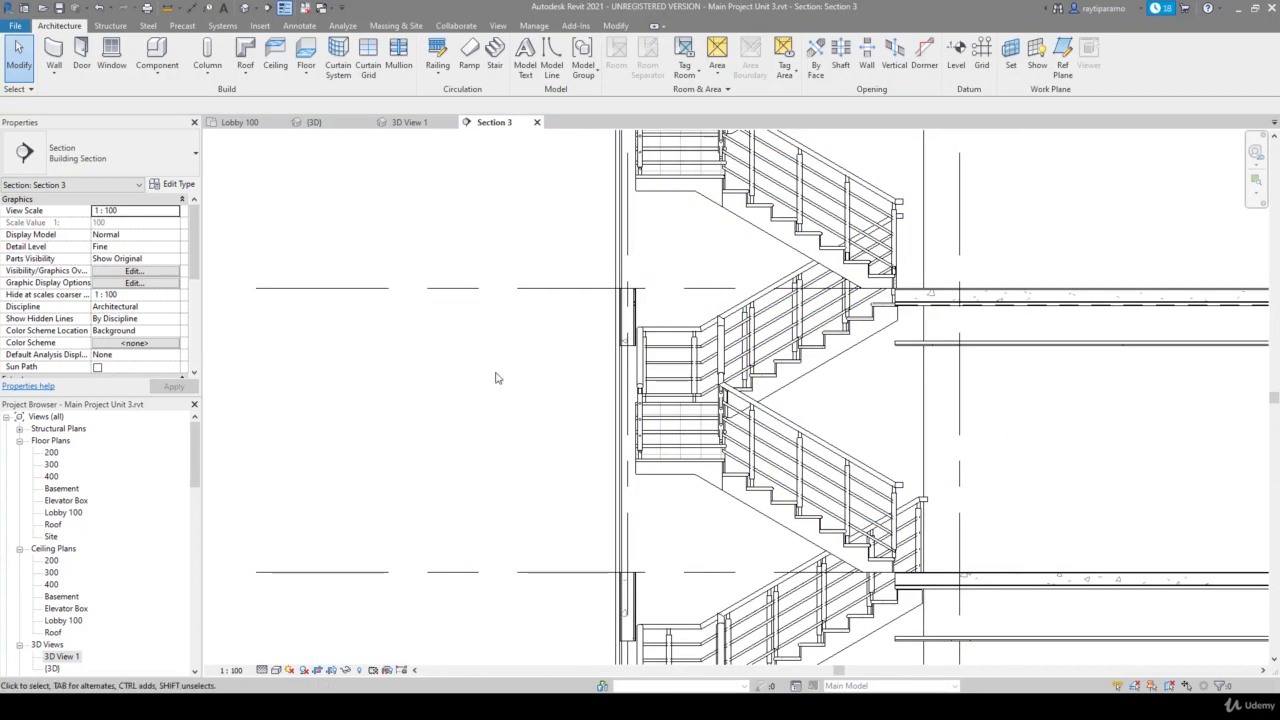
pyautogui.middleClick(495, 378)
pyautogui.middleClick(495, 378)
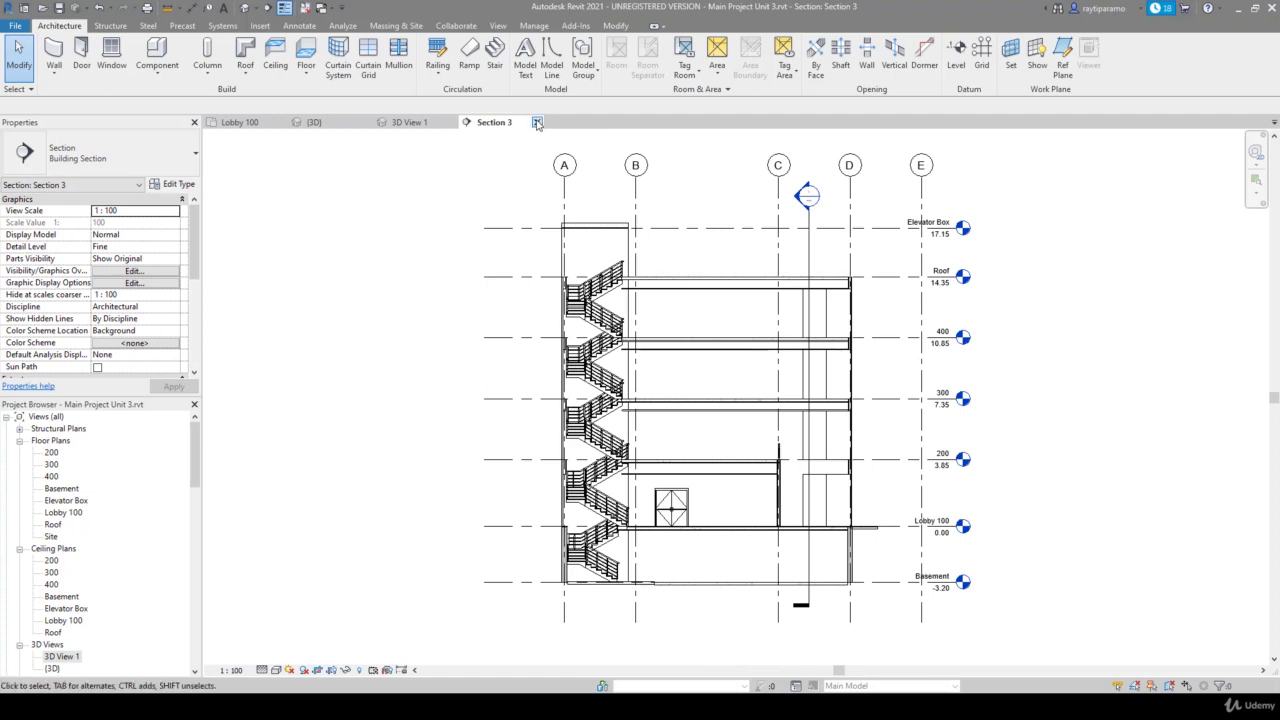
pyautogui.click(537, 122)
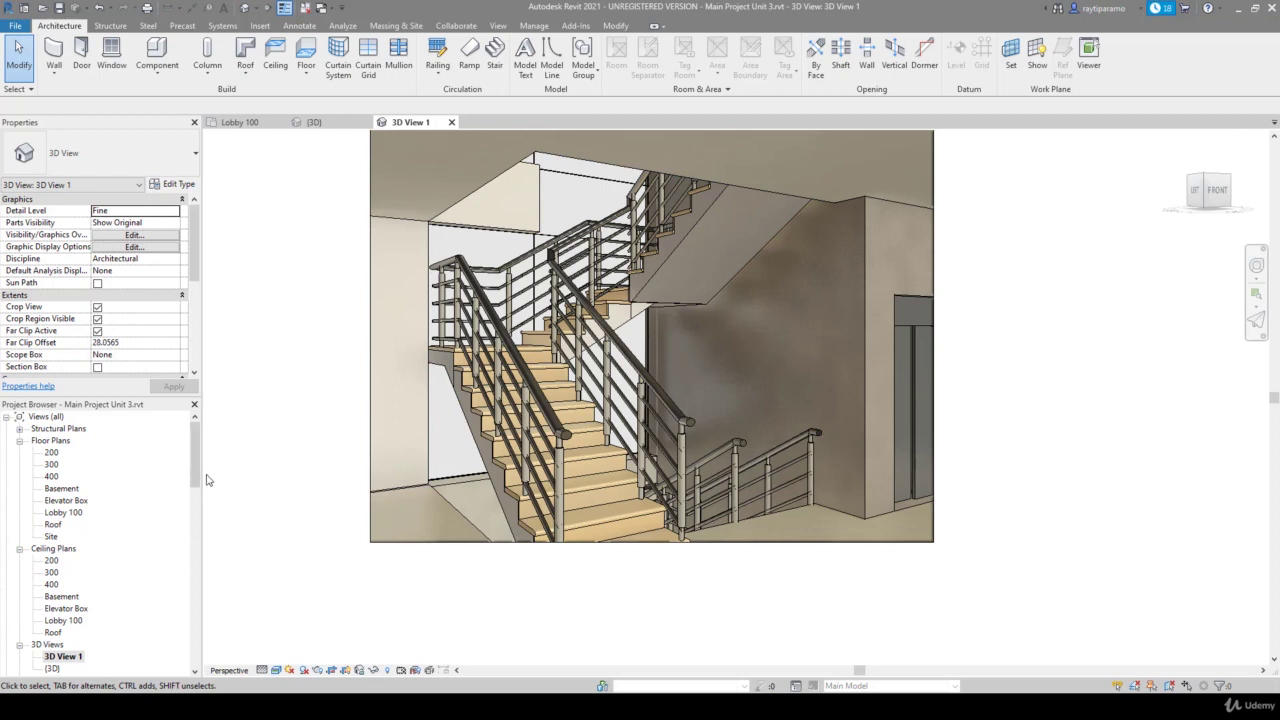
pyautogui.moveTo(196, 465); pyautogui.dragTo(190, 640)
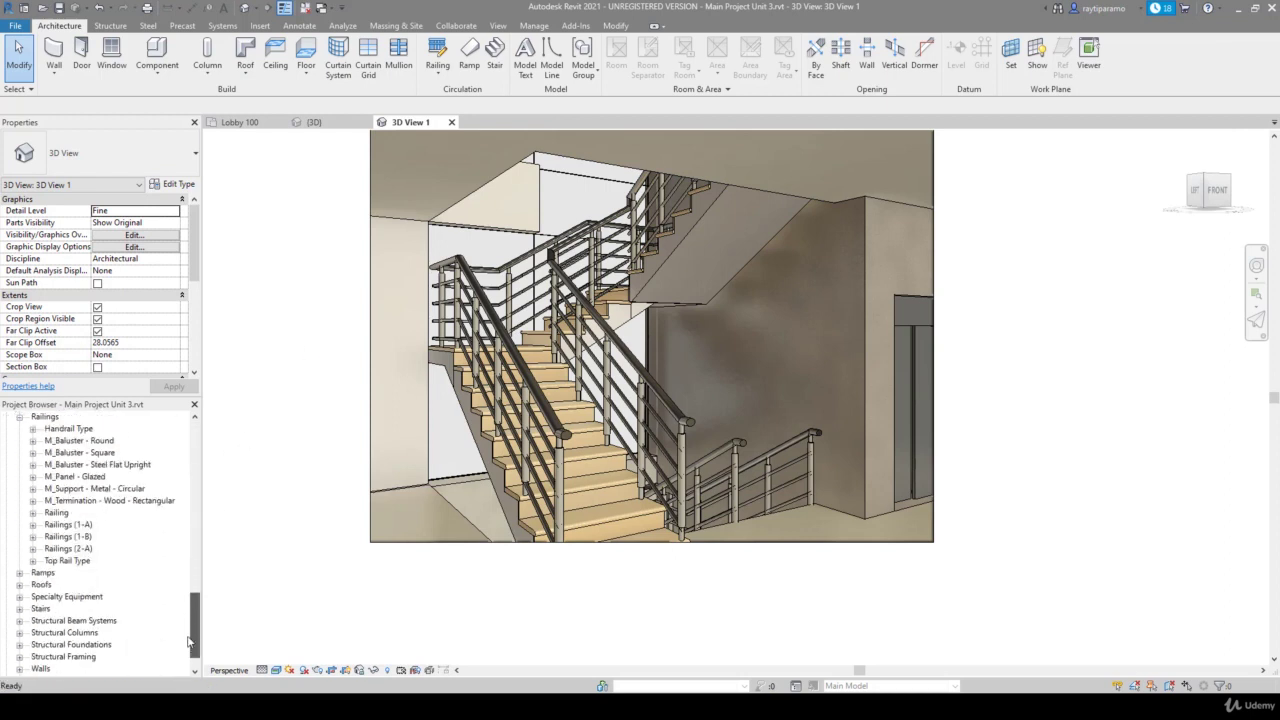
# Set the Railings (1-B) type's Main Material to Metal - Stainless Steel, Polished
pyautogui.click(33, 537)
pyautogui.rightClick(75, 549)
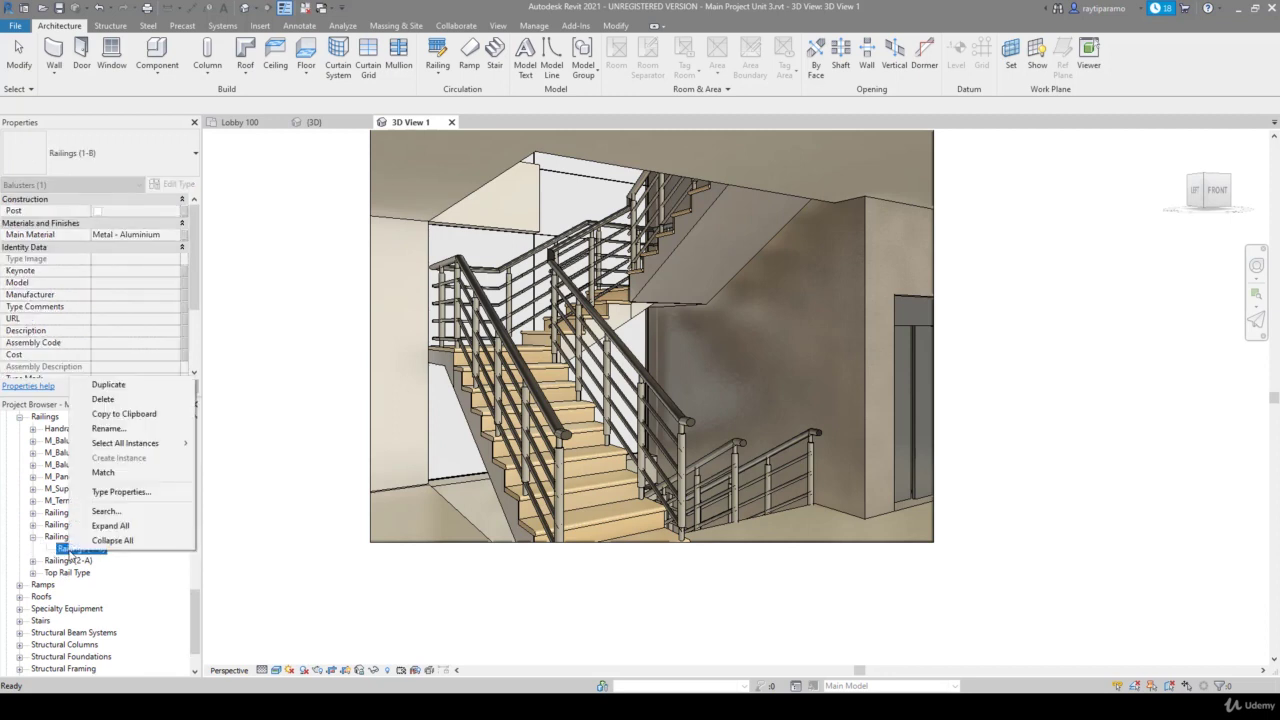
pyautogui.click(118, 491)
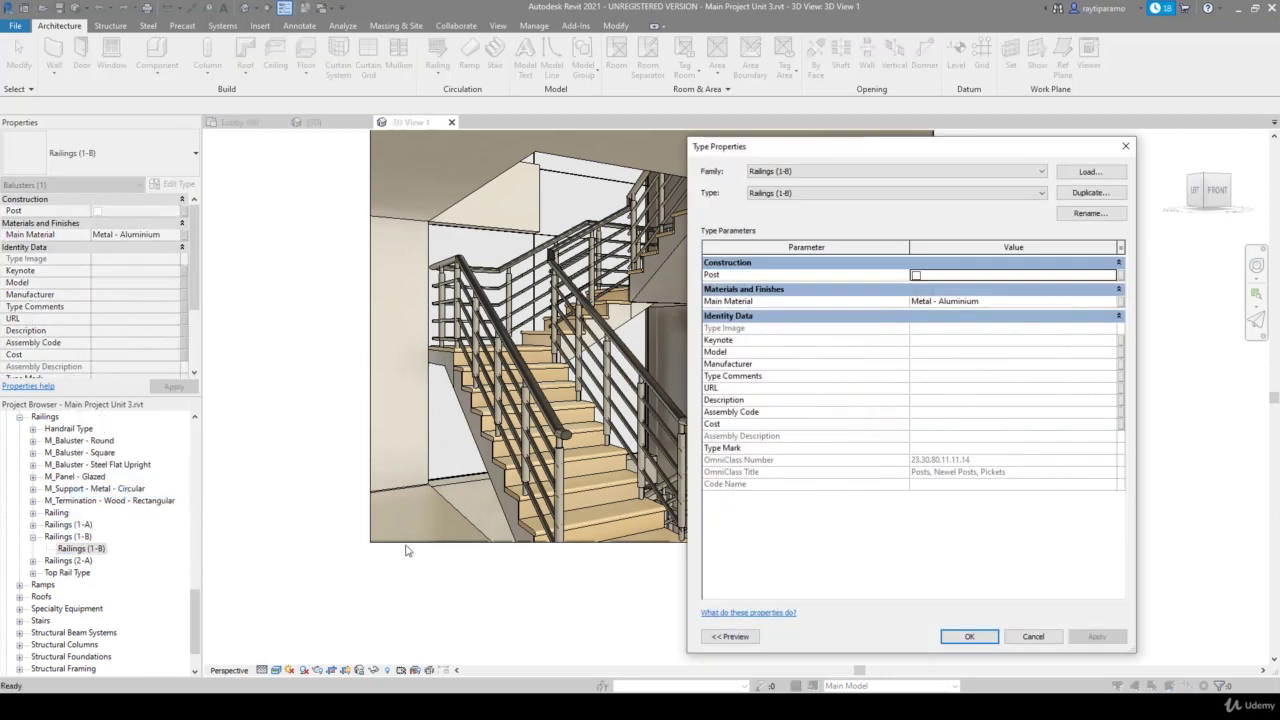
pyautogui.click(1114, 302)
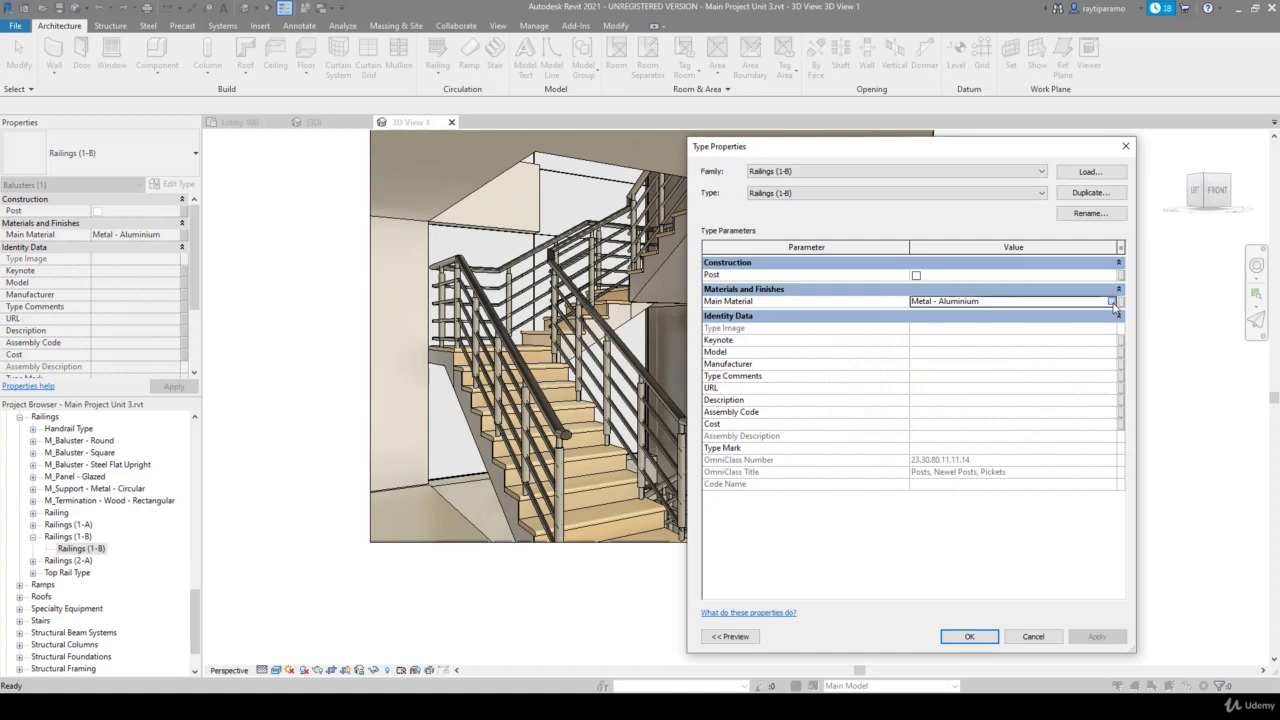
pyautogui.click(1118, 301)
pyautogui.scroll(-1, 408, 365)
pyautogui.click(339, 360)
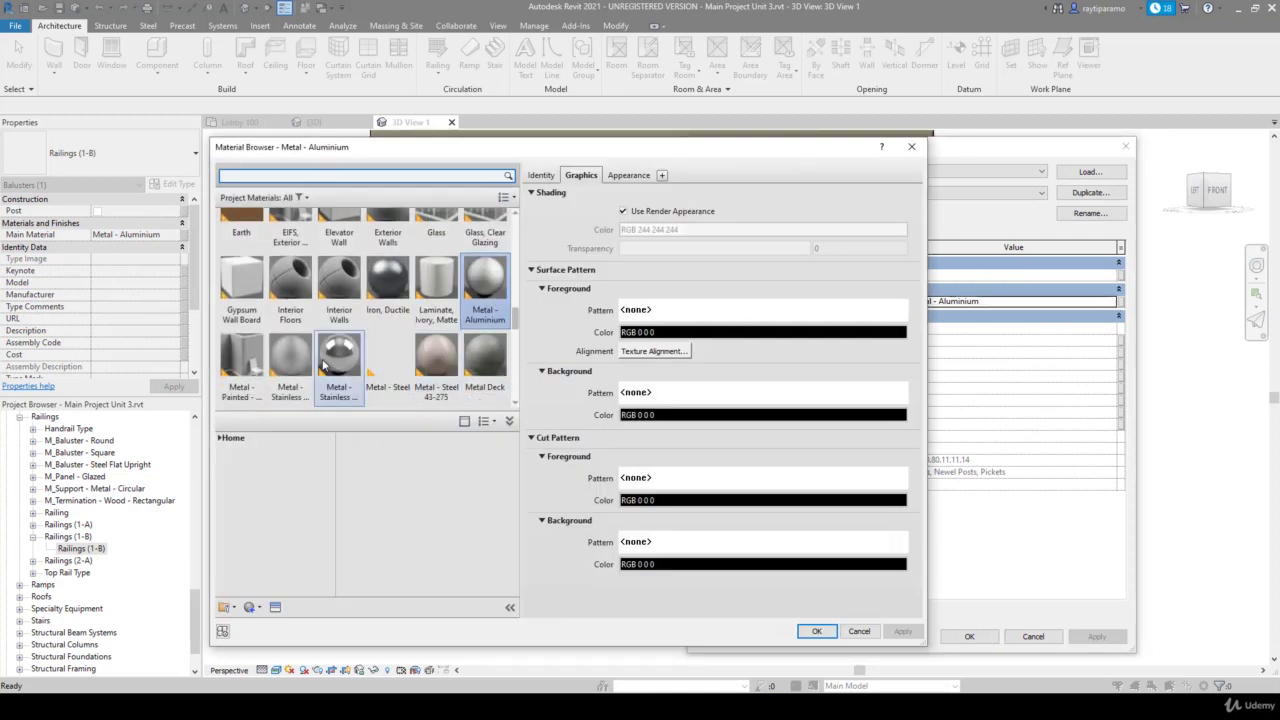
pyautogui.click(812, 633)
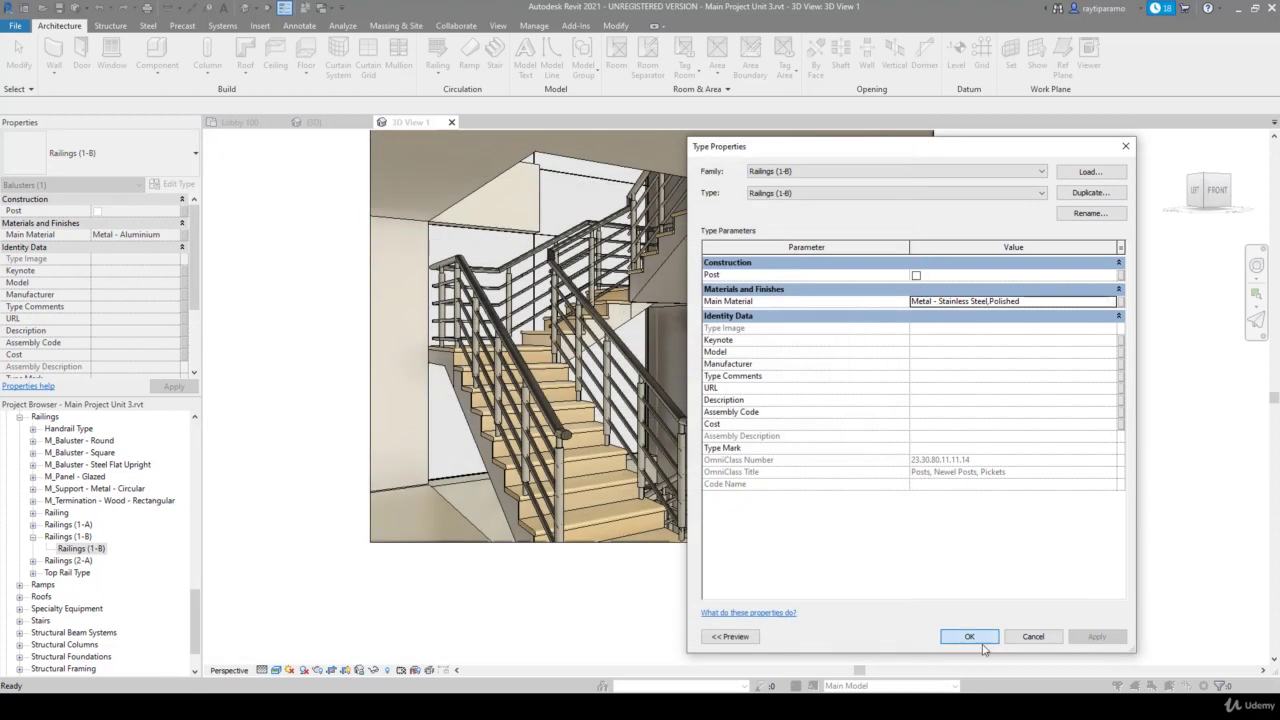
pyautogui.click(983, 638)
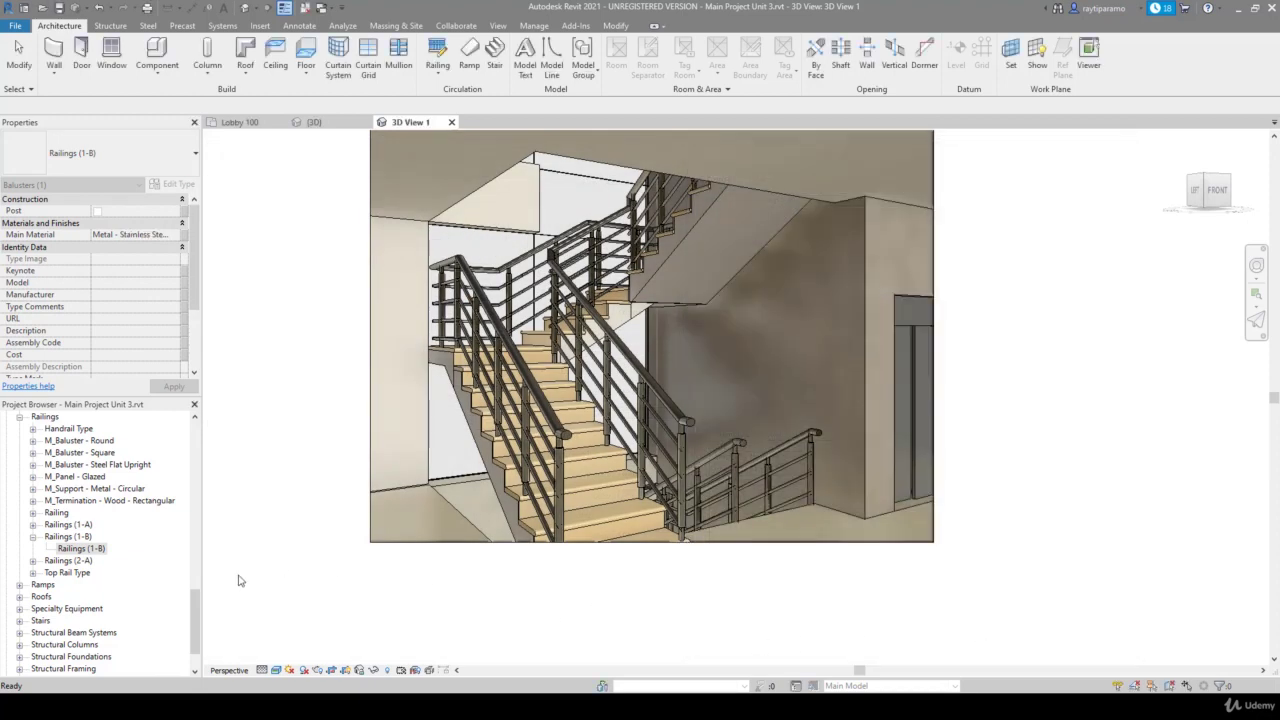
# Clear the selection and zoom the 3D view to fit with ZF
pyautogui.moveTo(196, 625); pyautogui.dragTo(196, 445)
pyautogui.click(252, 453)
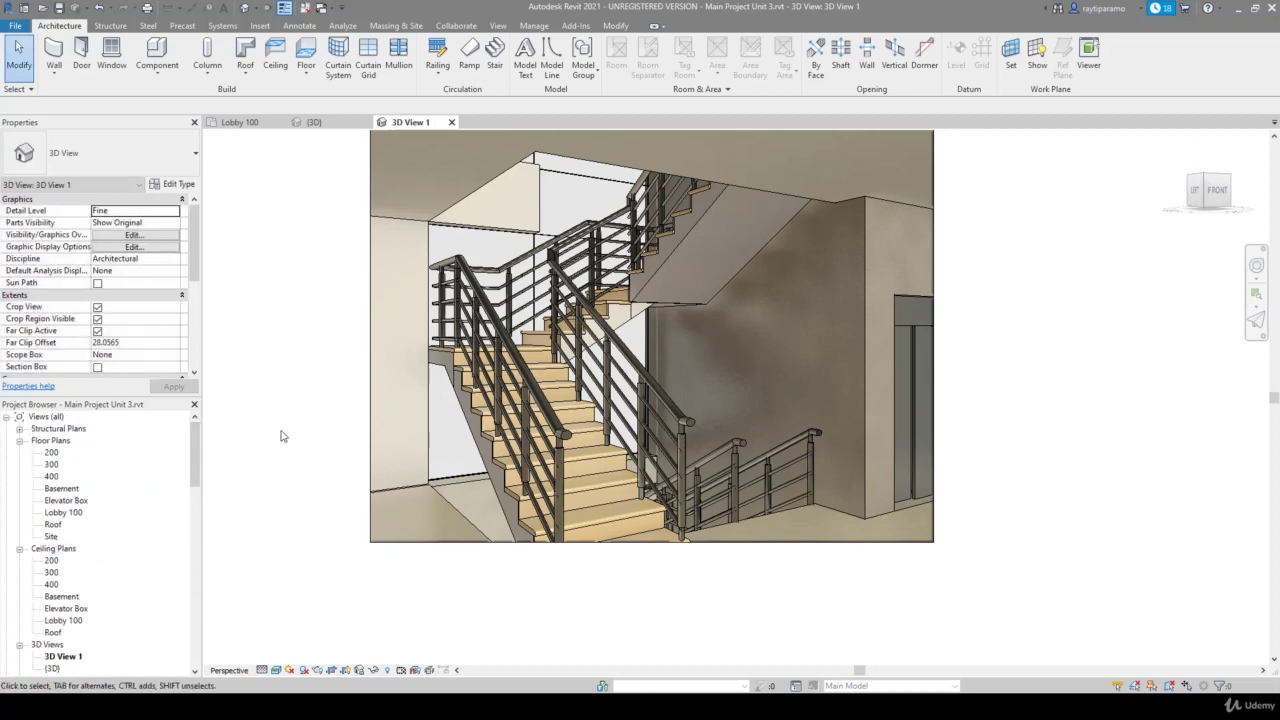
pyautogui.press('z')
pyautogui.press('f')
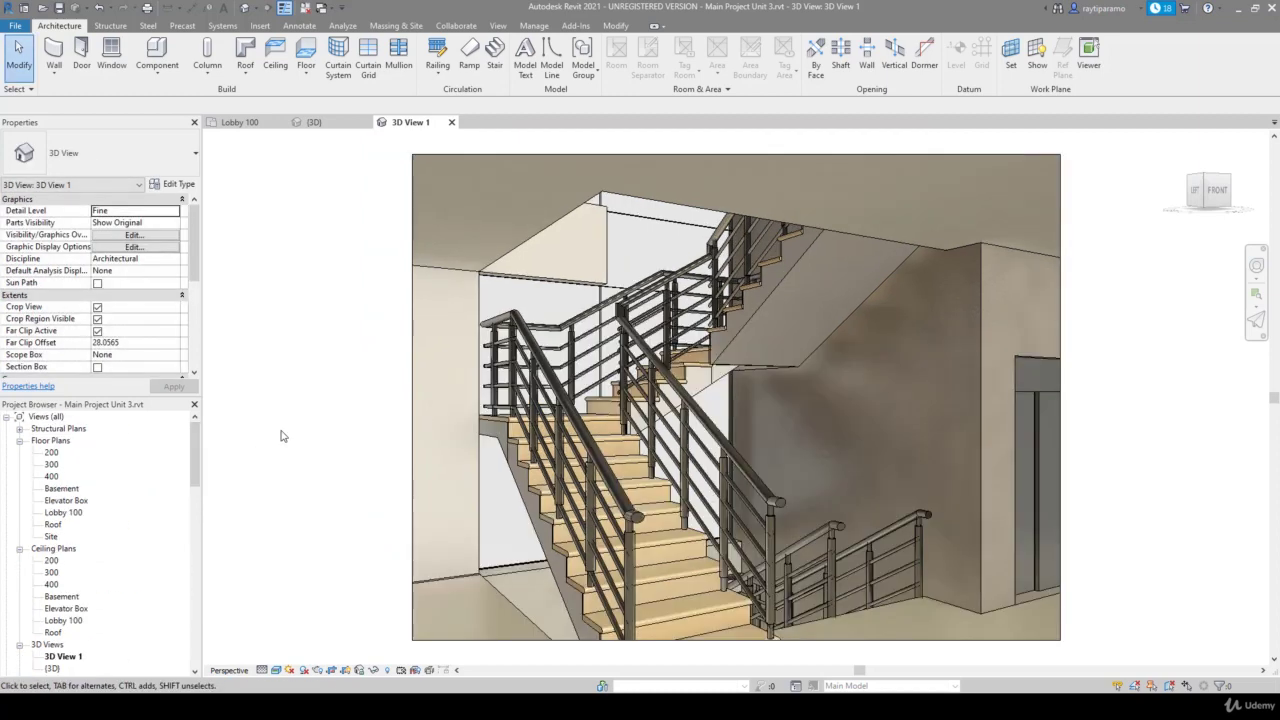
# From the {3D} view, select the lobby General Area railing and open its Stairs top rail type
pyautogui.click(451, 122)
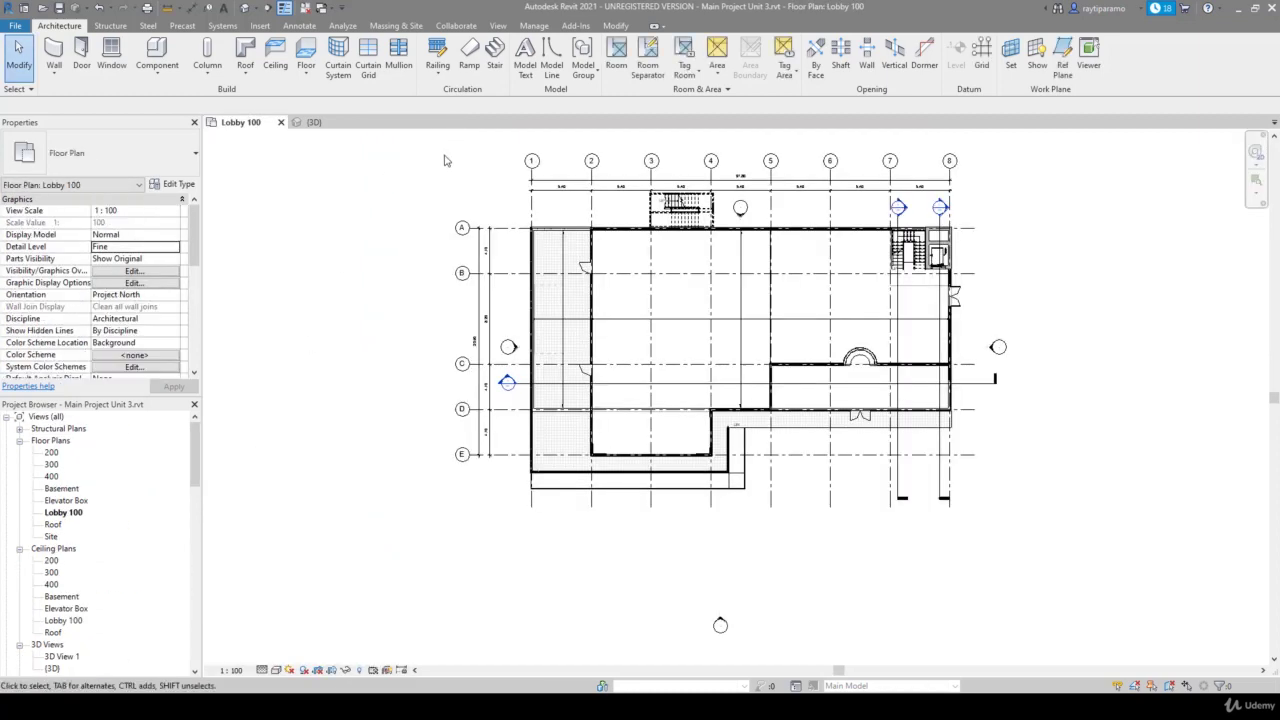
pyautogui.click(331, 125)
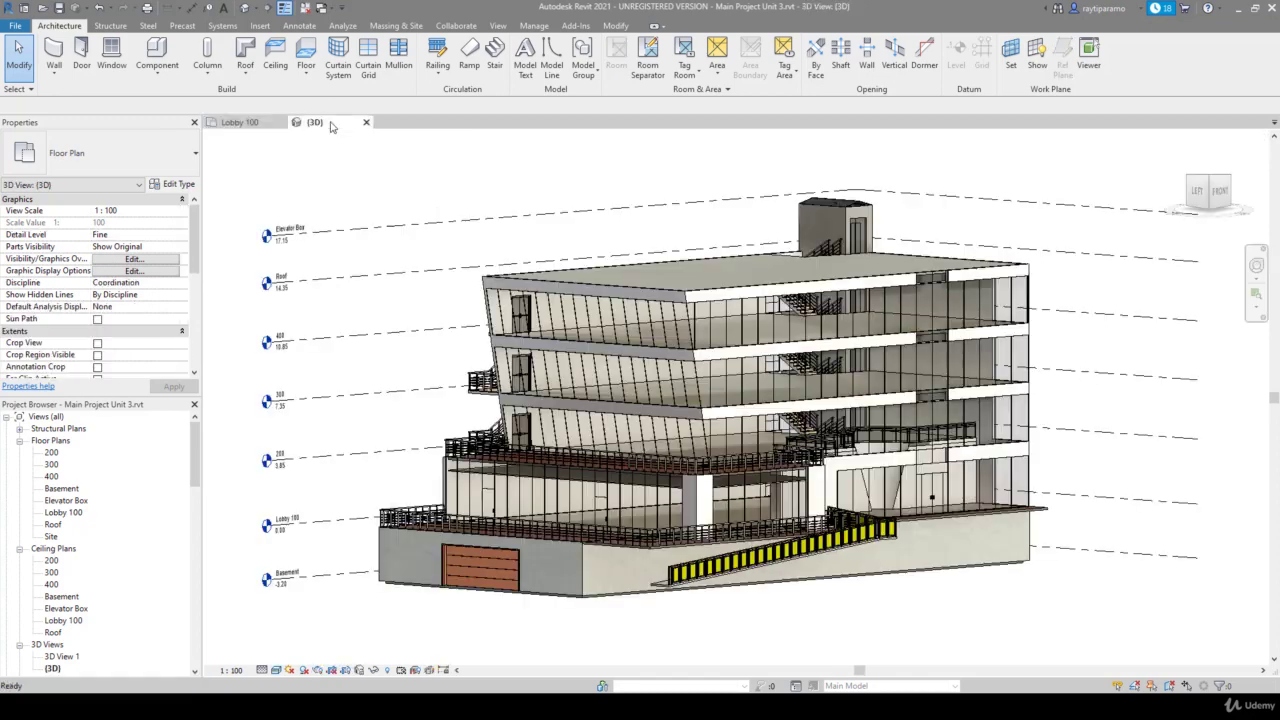
pyautogui.click(657, 541)
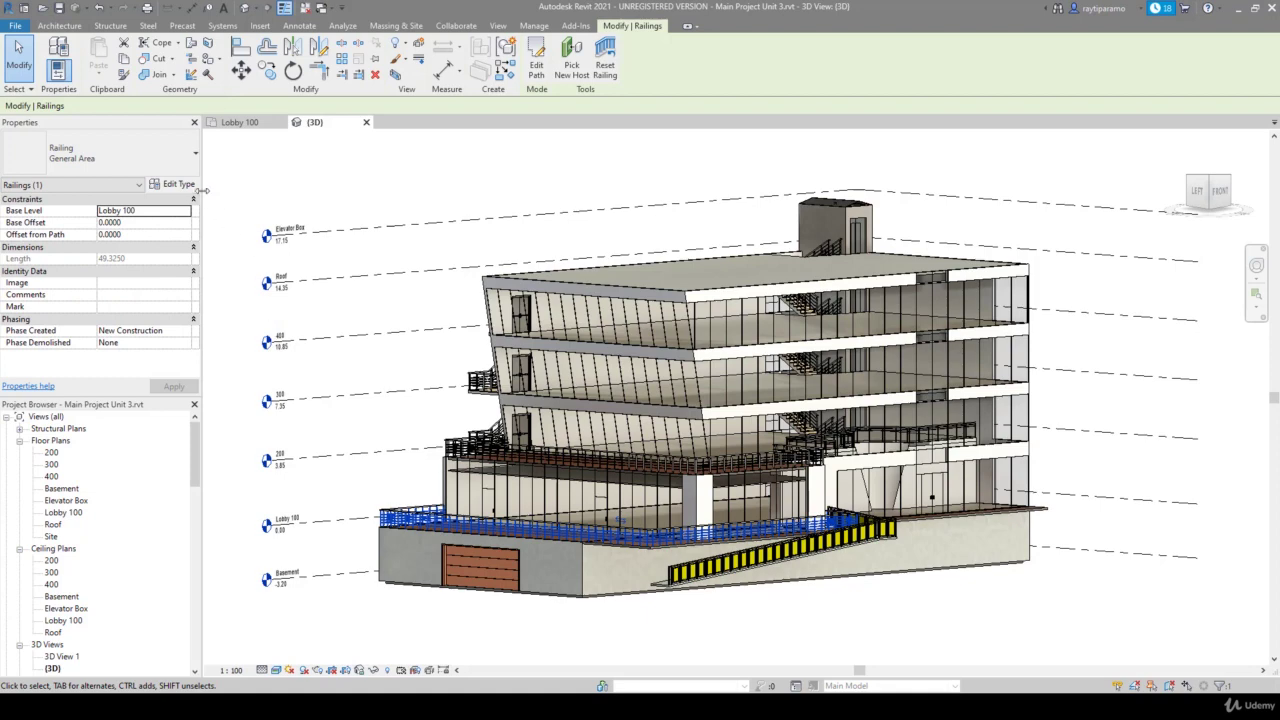
pyautogui.click(180, 185)
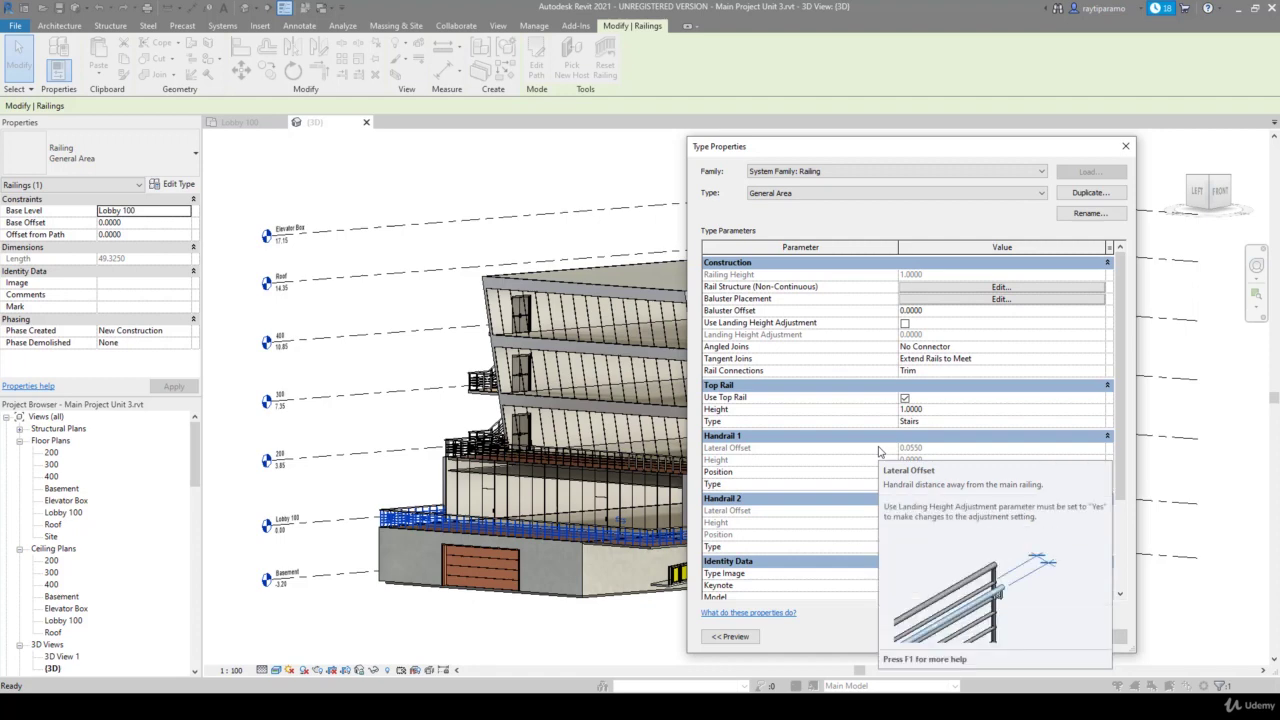
pyautogui.click(1100, 421)
pyautogui.click(1100, 423)
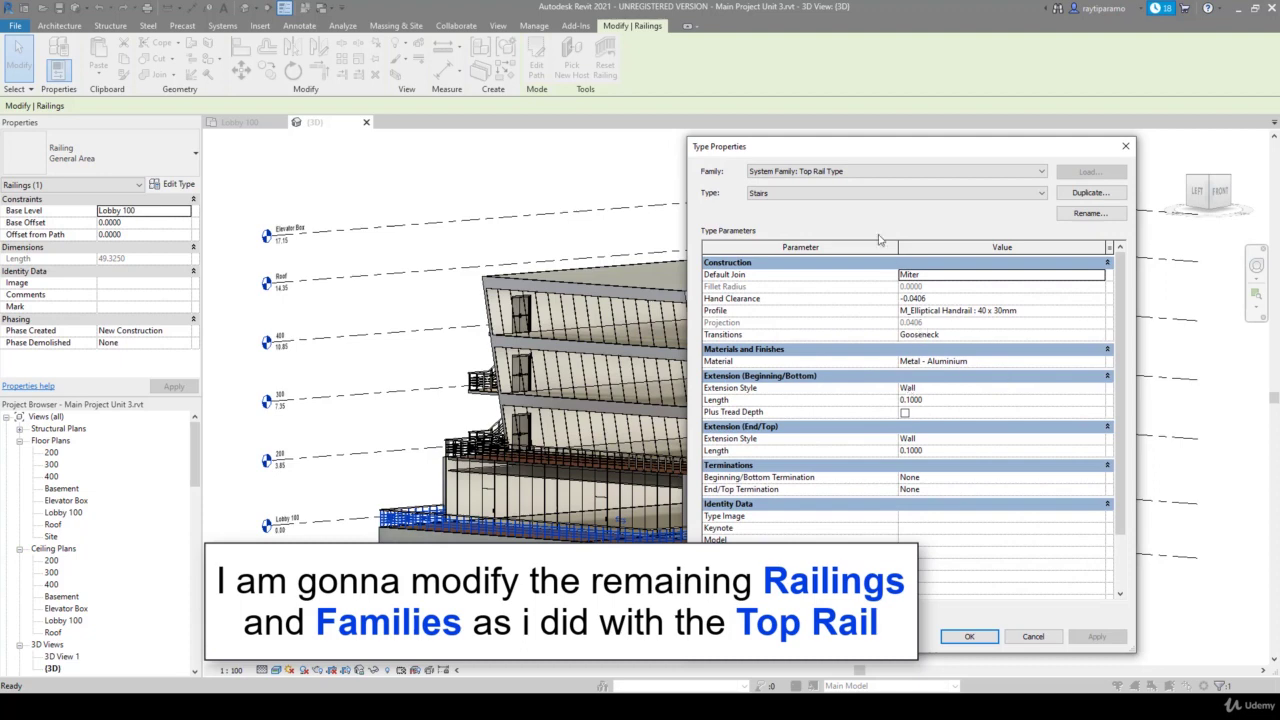
# Rename the Stairs top rail type to General Area
pyautogui.click(939, 196)
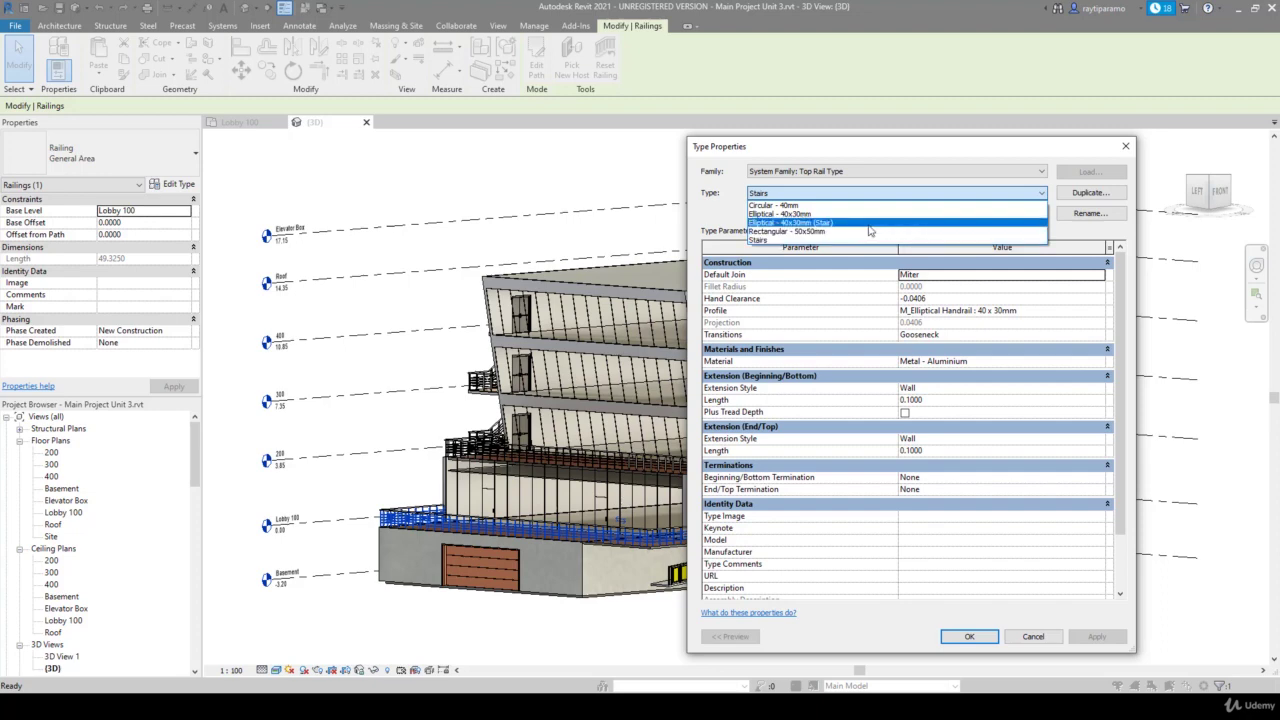
pyautogui.click(772, 241)
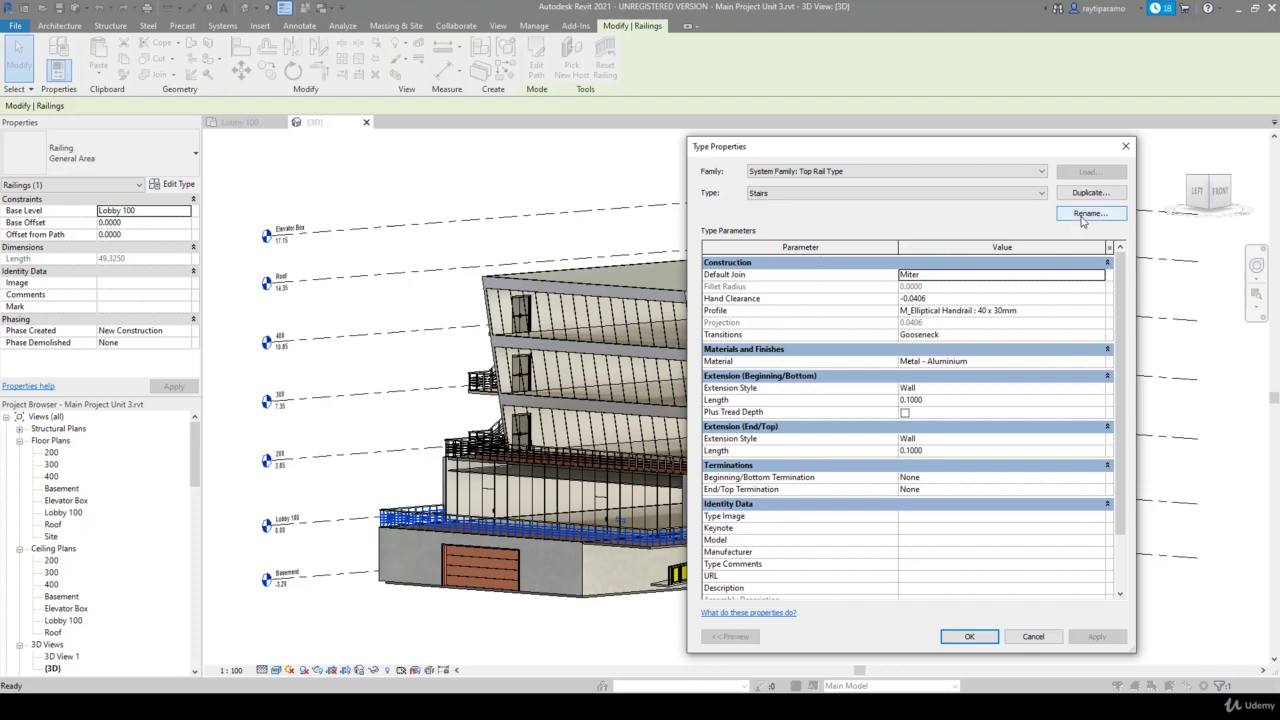
pyautogui.click(1084, 214)
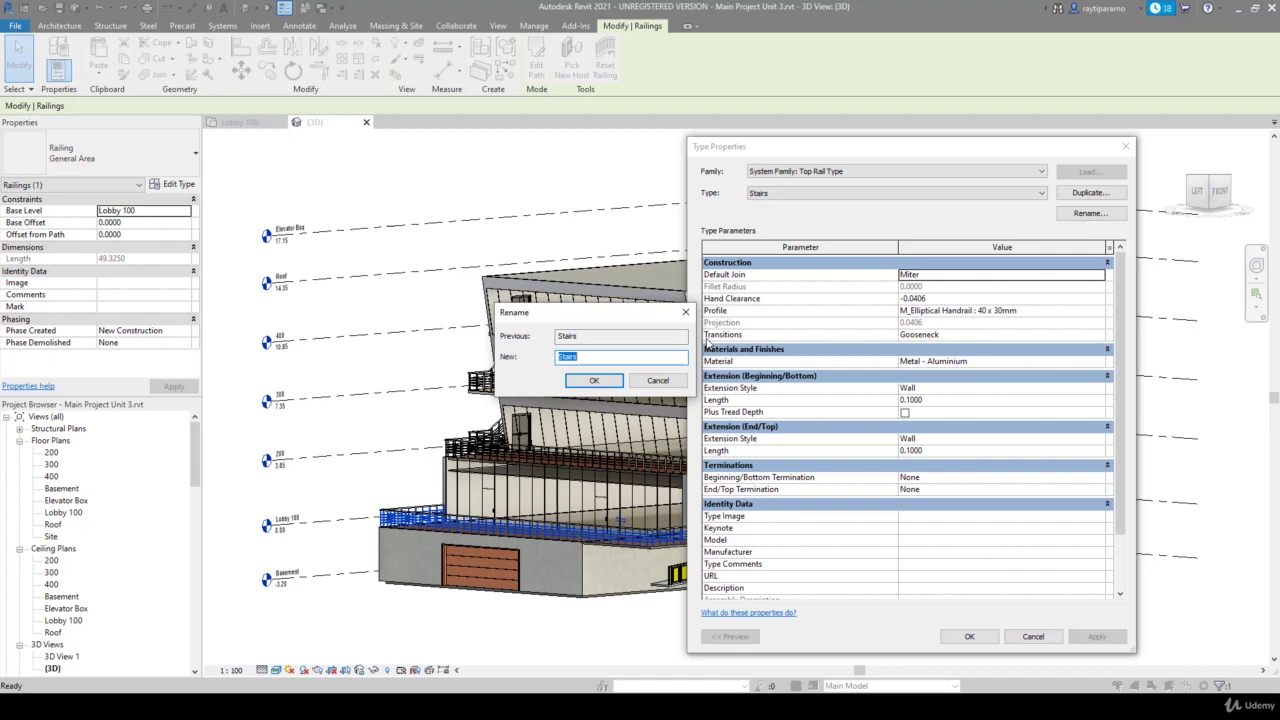
pyautogui.write('general Area')
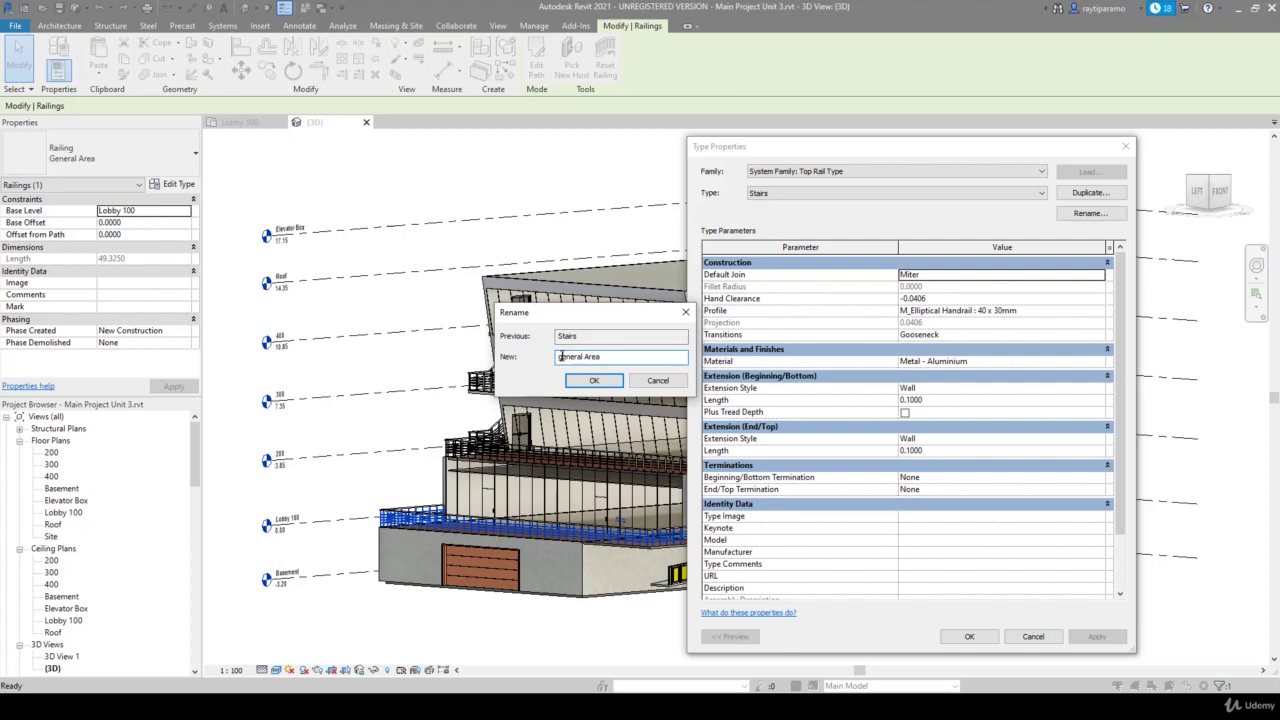
pyautogui.write('G')
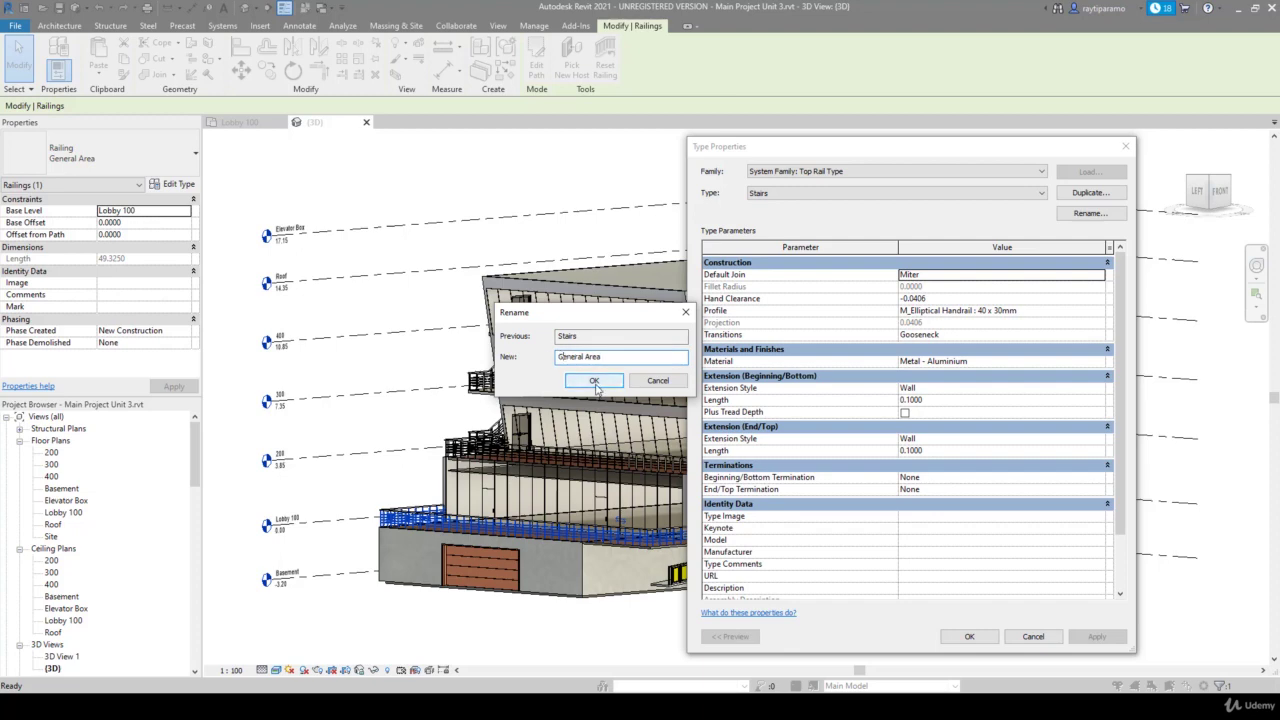
pyautogui.click(594, 380)
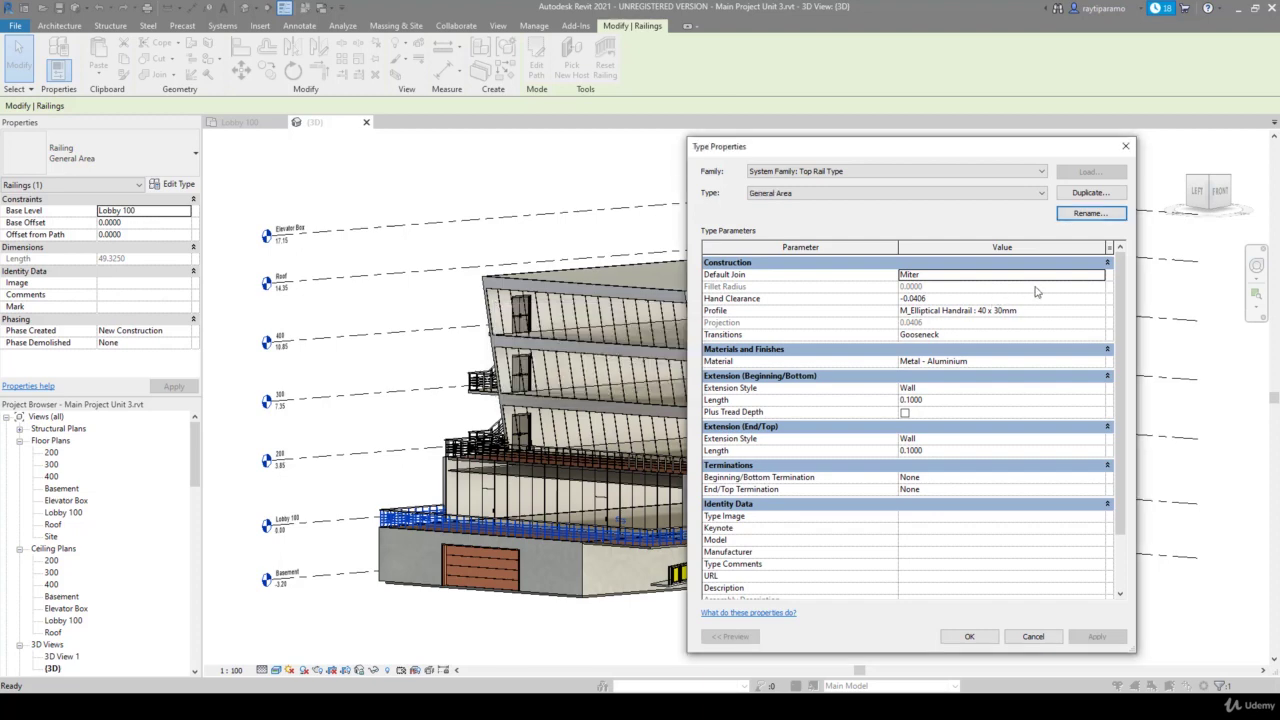
# Rename the Elliptical - 40x30mm (Stair) top rail type to Stairs
pyautogui.click(1013, 195)
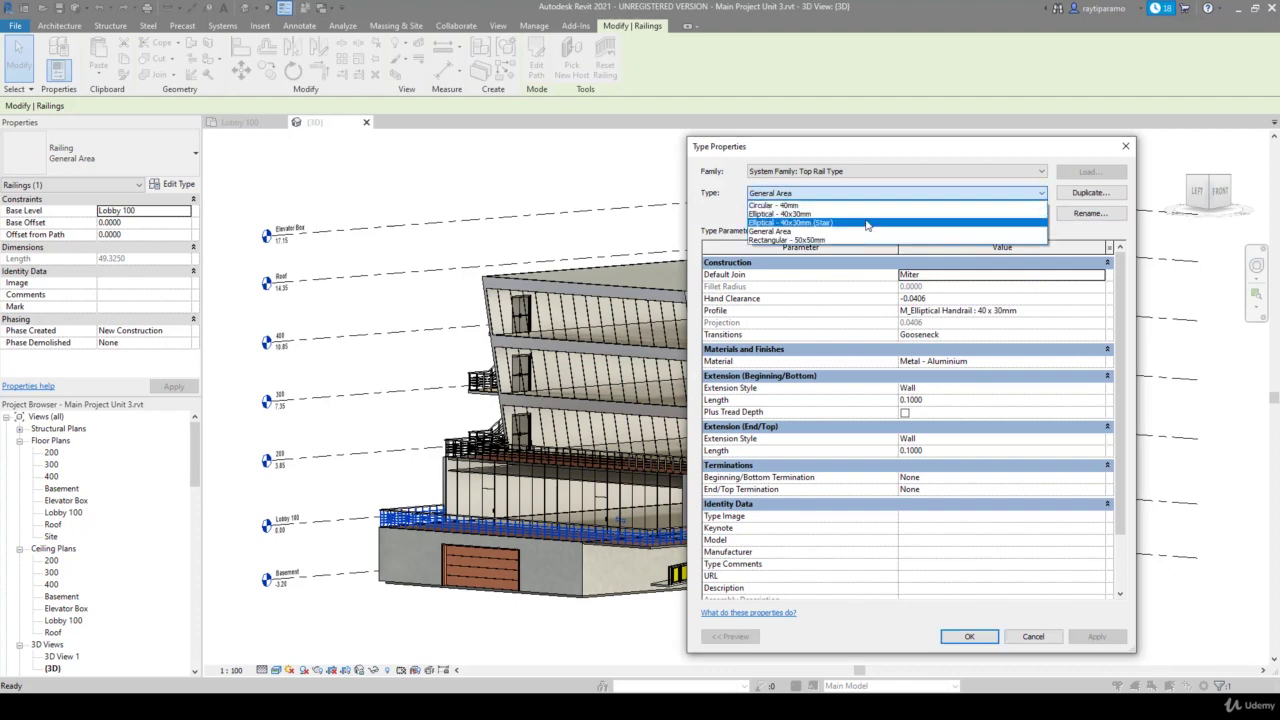
pyautogui.click(866, 222)
pyautogui.click(1088, 213)
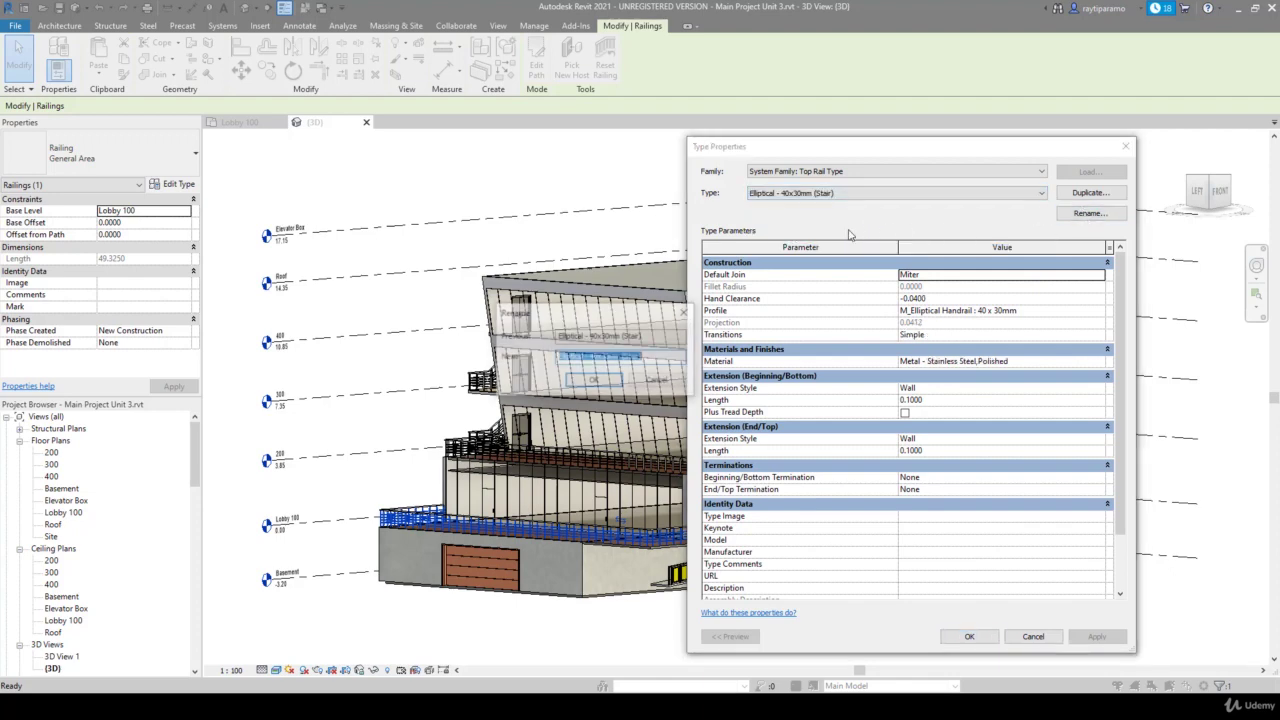
pyautogui.click(624, 357)
pyautogui.hotkey('shift', 'Home')
pyautogui.press('BackSpace')
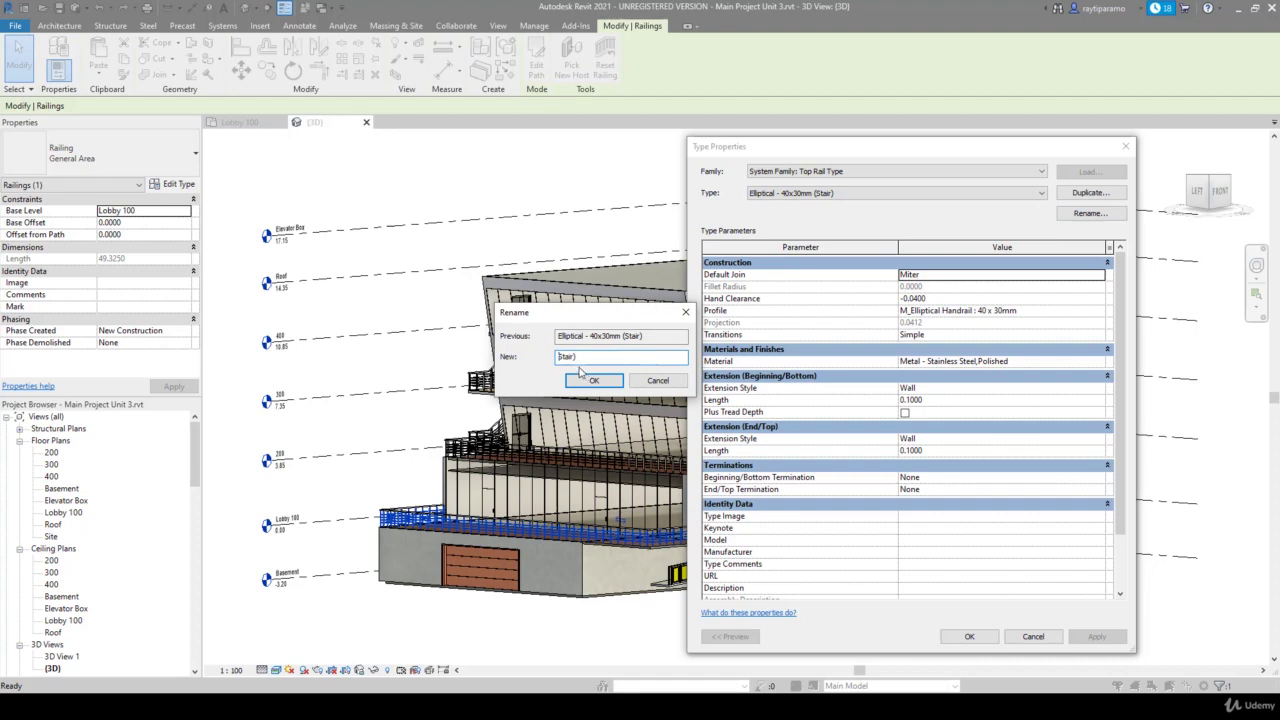
pyautogui.click(589, 357)
pyautogui.click(594, 380)
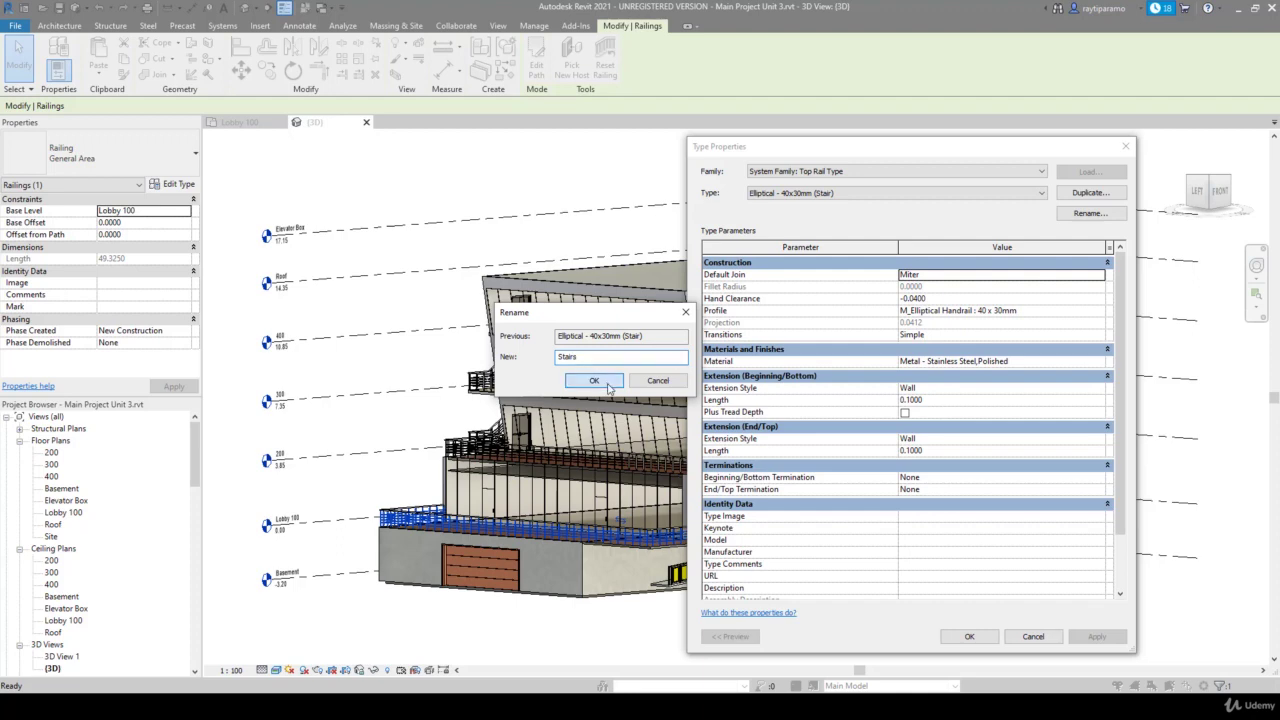
# Set the General Area top rail's beginning and end extension styles to None and apply
pyautogui.click(927, 195)
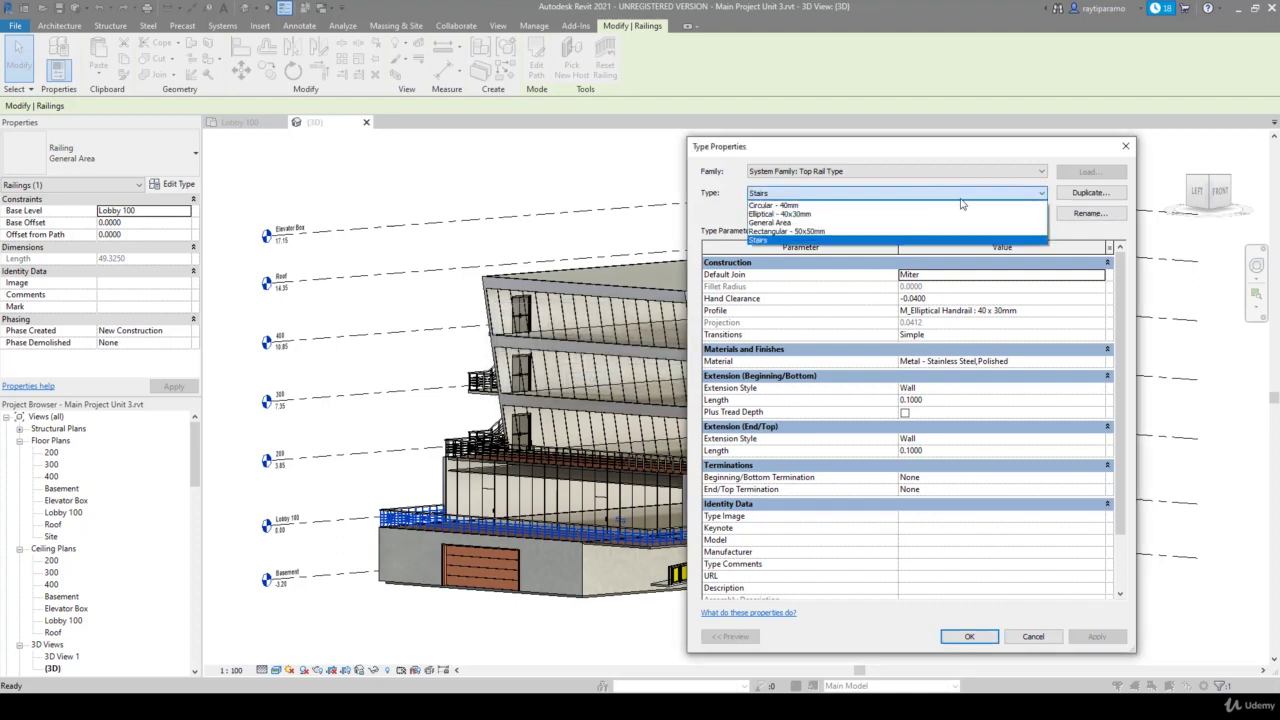
pyautogui.click(863, 229)
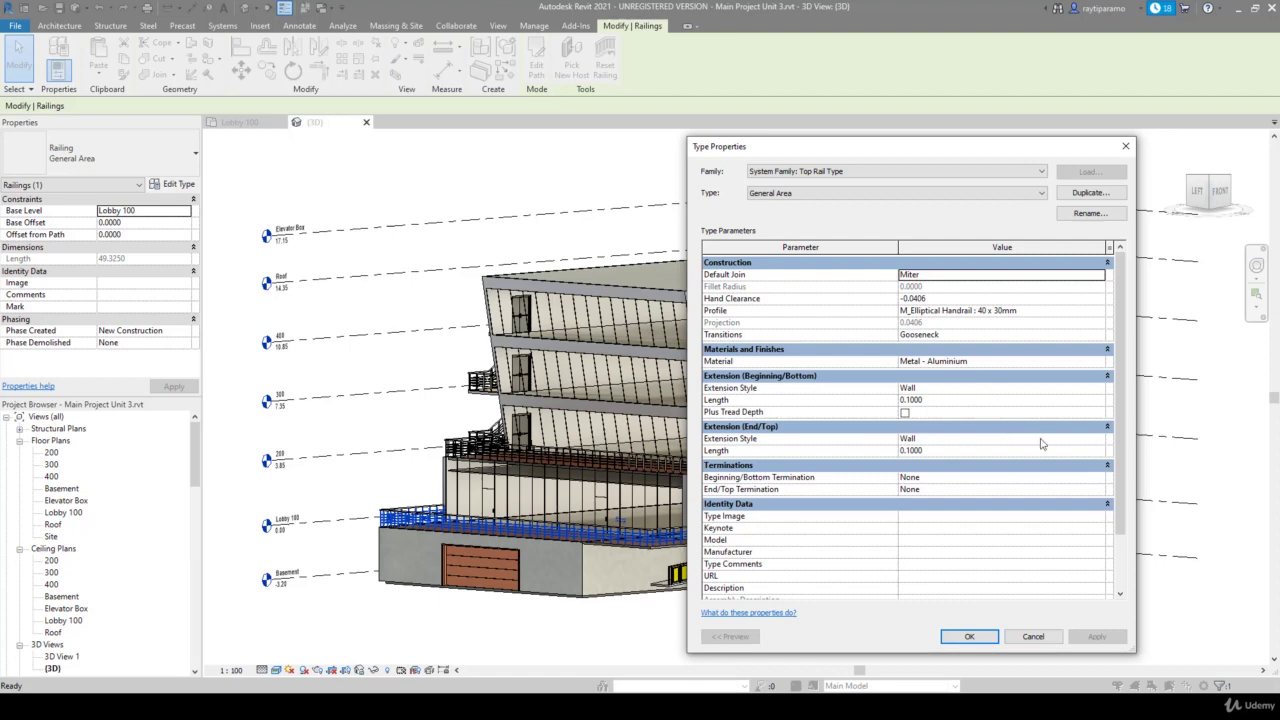
pyautogui.click(1099, 440)
pyautogui.click(1099, 441)
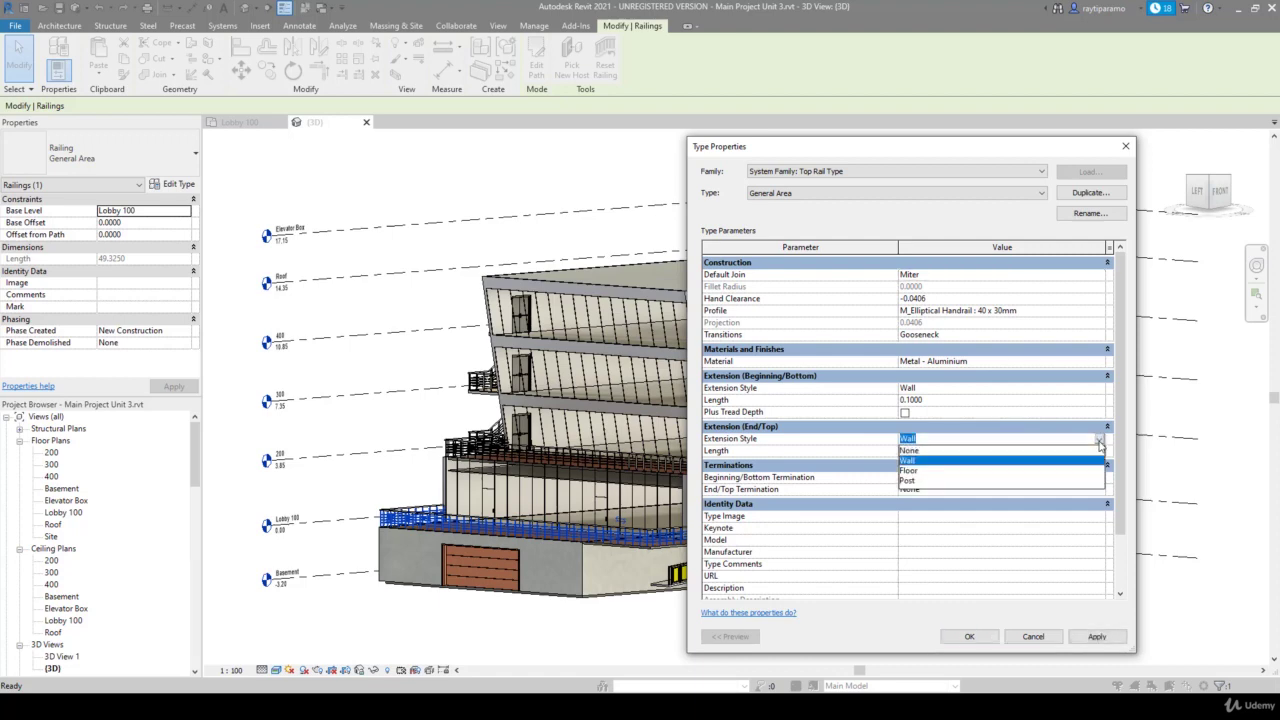
pyautogui.click(971, 457)
pyautogui.click(1099, 400)
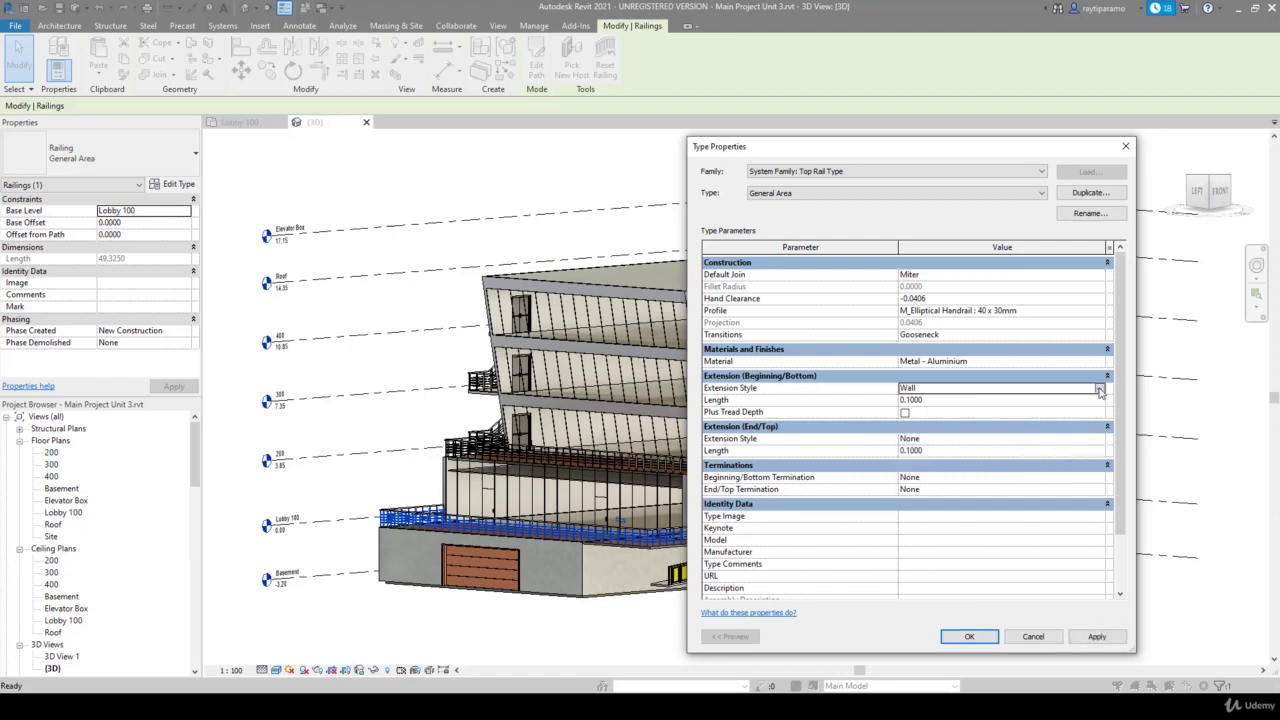
pyautogui.click(1052, 389)
pyautogui.click(905, 400)
pyautogui.click(1081, 638)
# Close both type property dialogs, deselect, and zoom in to inspect the lobby railing
pyautogui.click(955, 640)
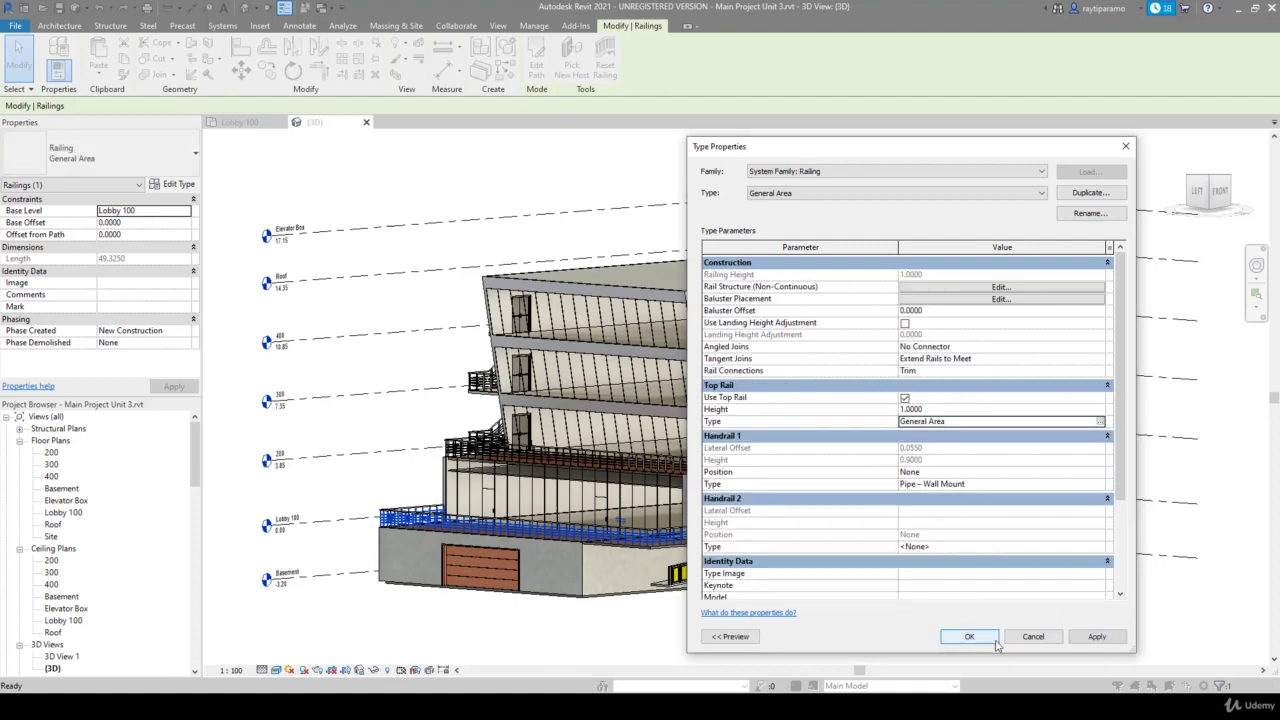
pyautogui.click(966, 636)
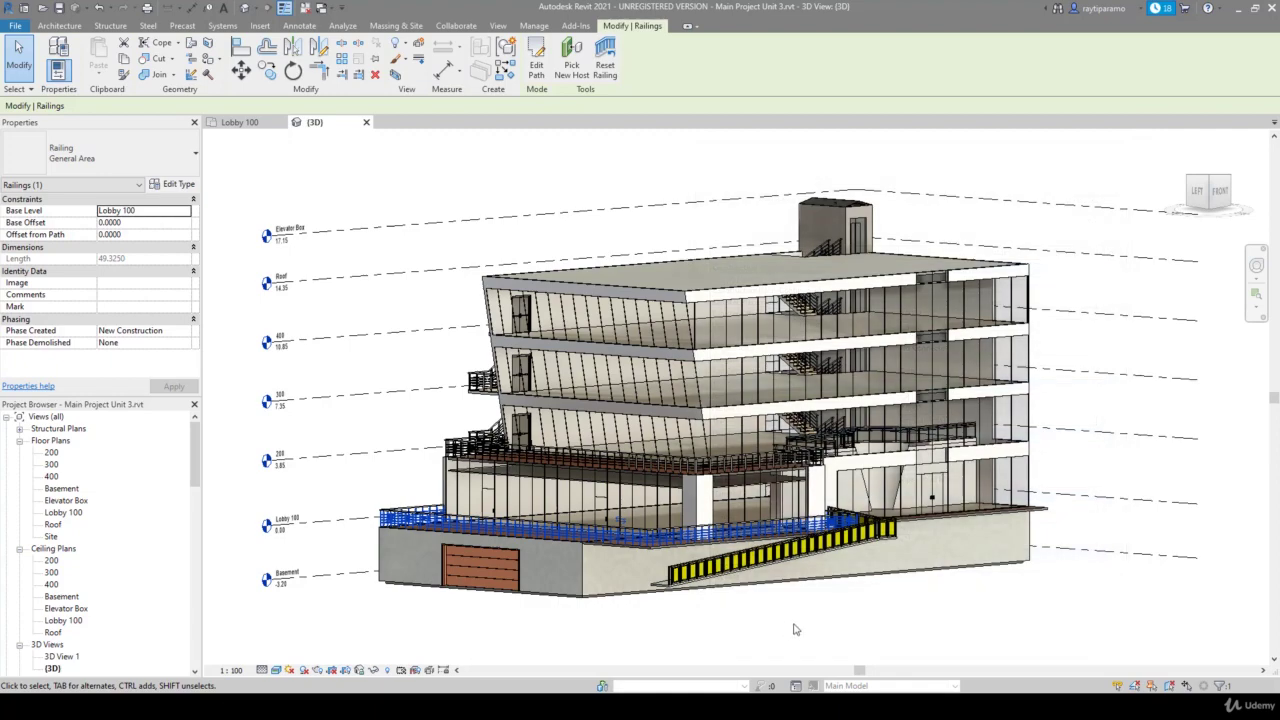
pyautogui.click(795, 628)
pyautogui.scroll(3, 435, 505)
pyautogui.scroll(2, 436, 503)
pyautogui.scroll(2, 436, 503)
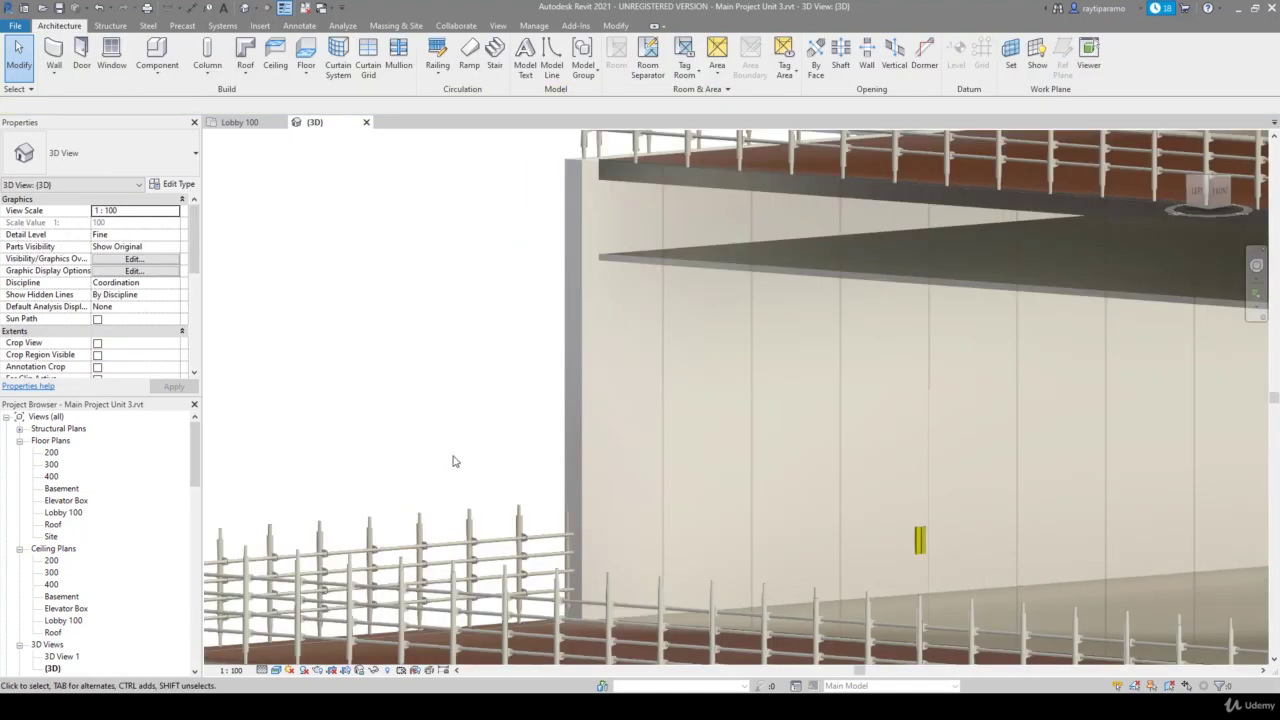
pyautogui.scroll(2, 537, 555)
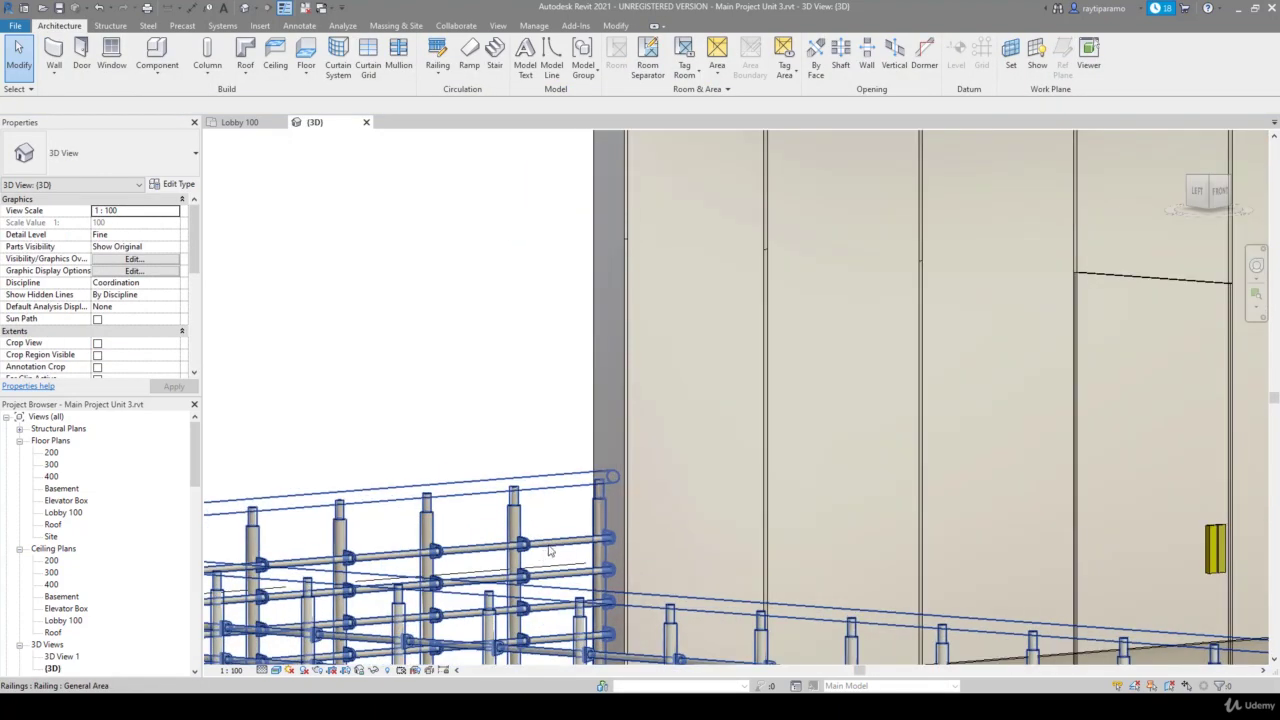
# Reselect the General Area railing, zoom back out, and open its type properties
pyautogui.click(552, 543)
pyautogui.scroll(-1, 500, 434)
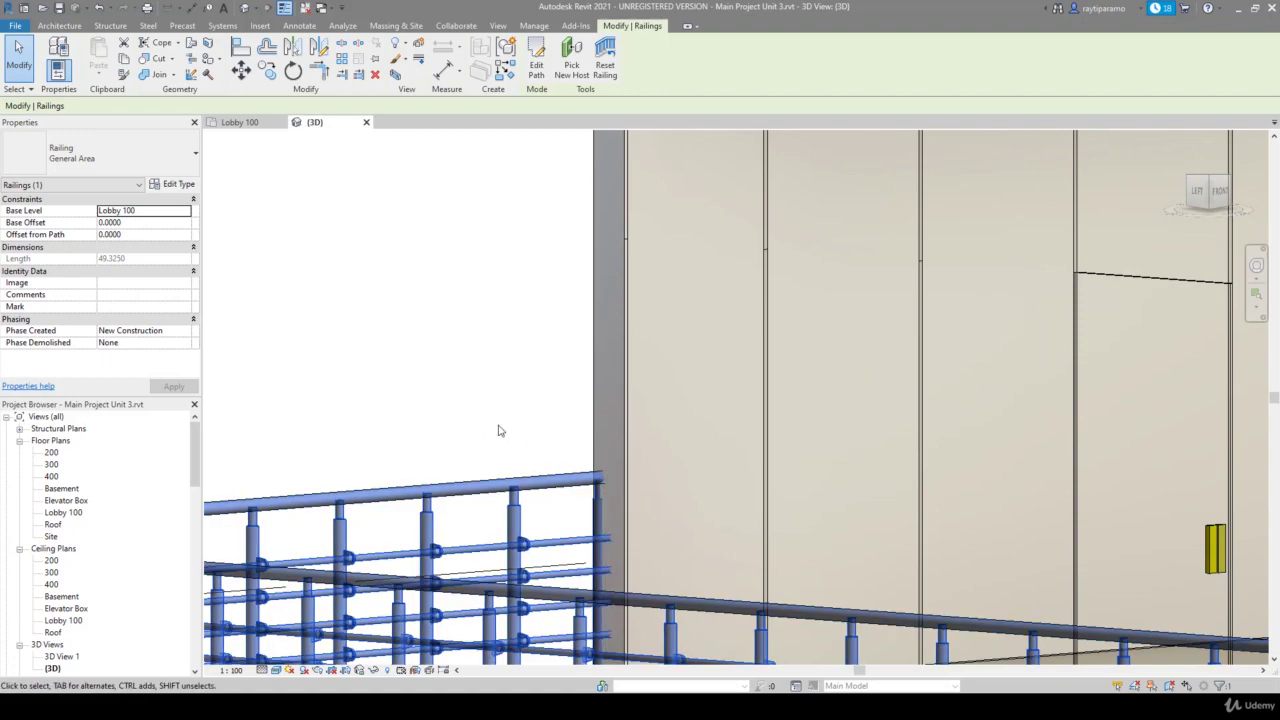
pyautogui.scroll(-1, 500, 432)
pyautogui.scroll(-1, 500, 432)
pyautogui.scroll(-1, 500, 430)
pyautogui.scroll(-3, 500, 430)
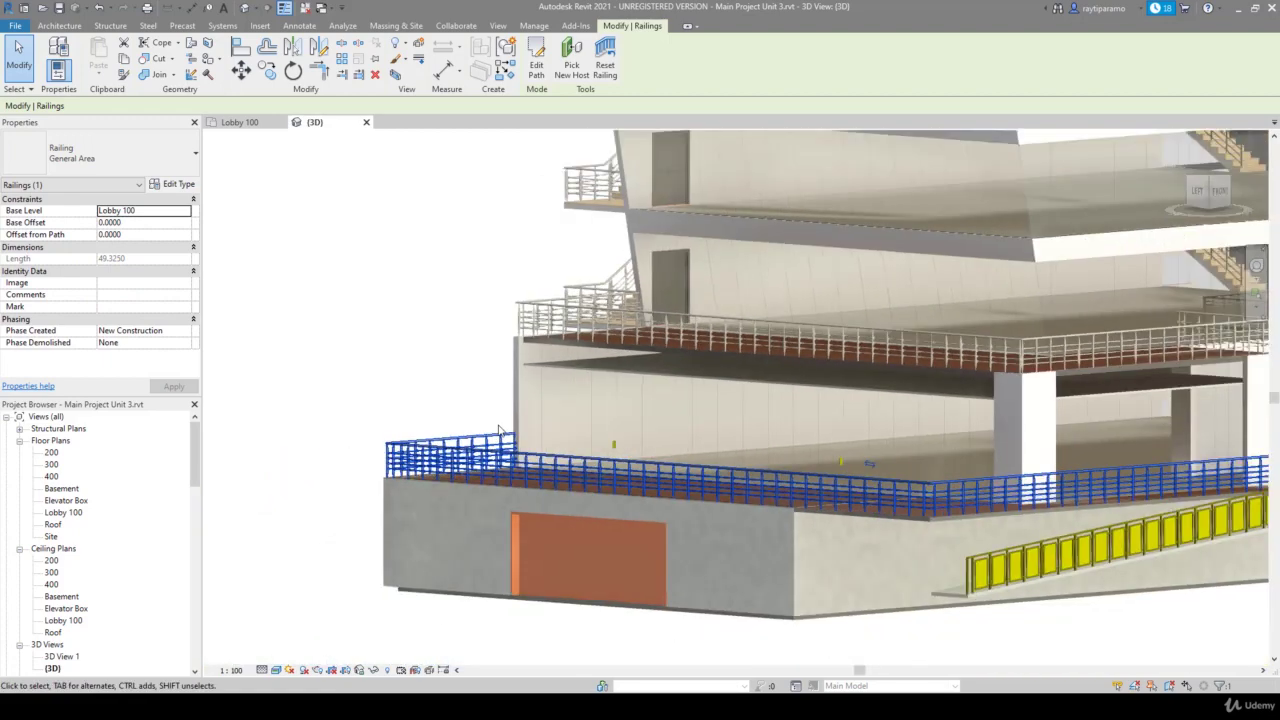
pyautogui.click(168, 184)
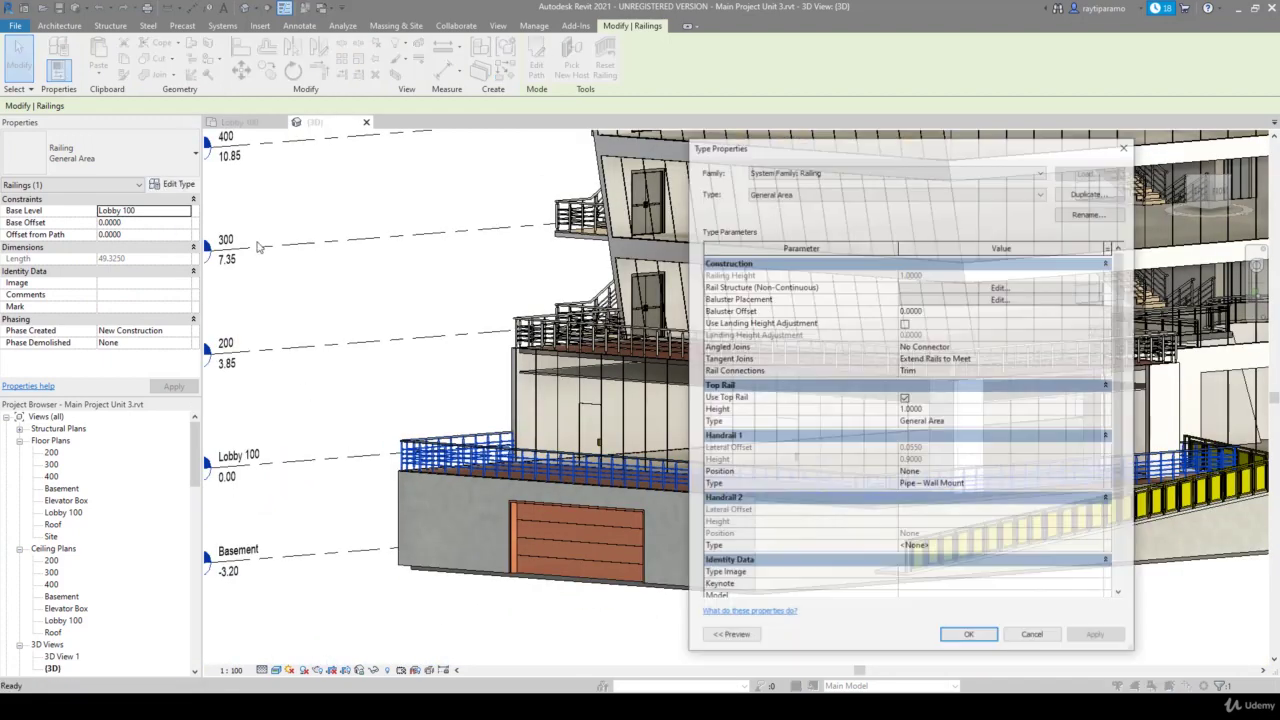
# Change the regular baluster's distance from previous from 0.6000 to 0.4 in Baluster Placement
pyautogui.click(1035, 310)
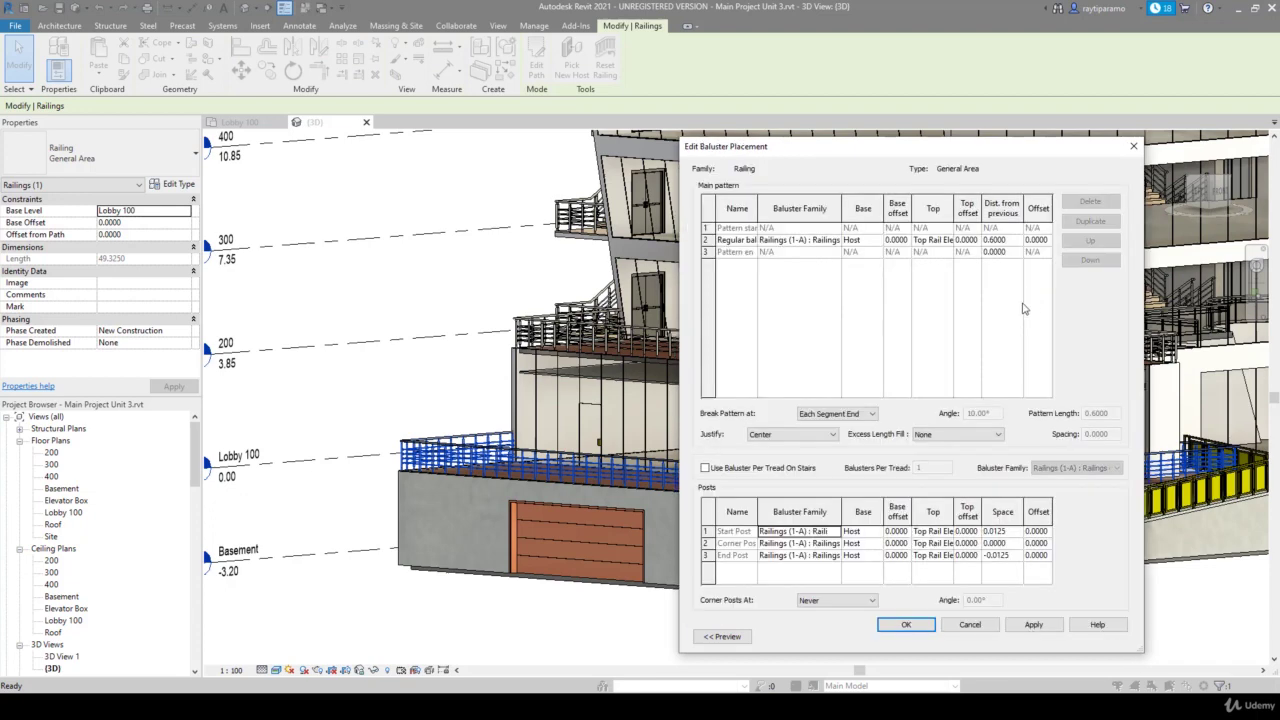
pyautogui.click(1005, 240)
pyautogui.moveTo(1005, 240); pyautogui.dragTo(991, 241)
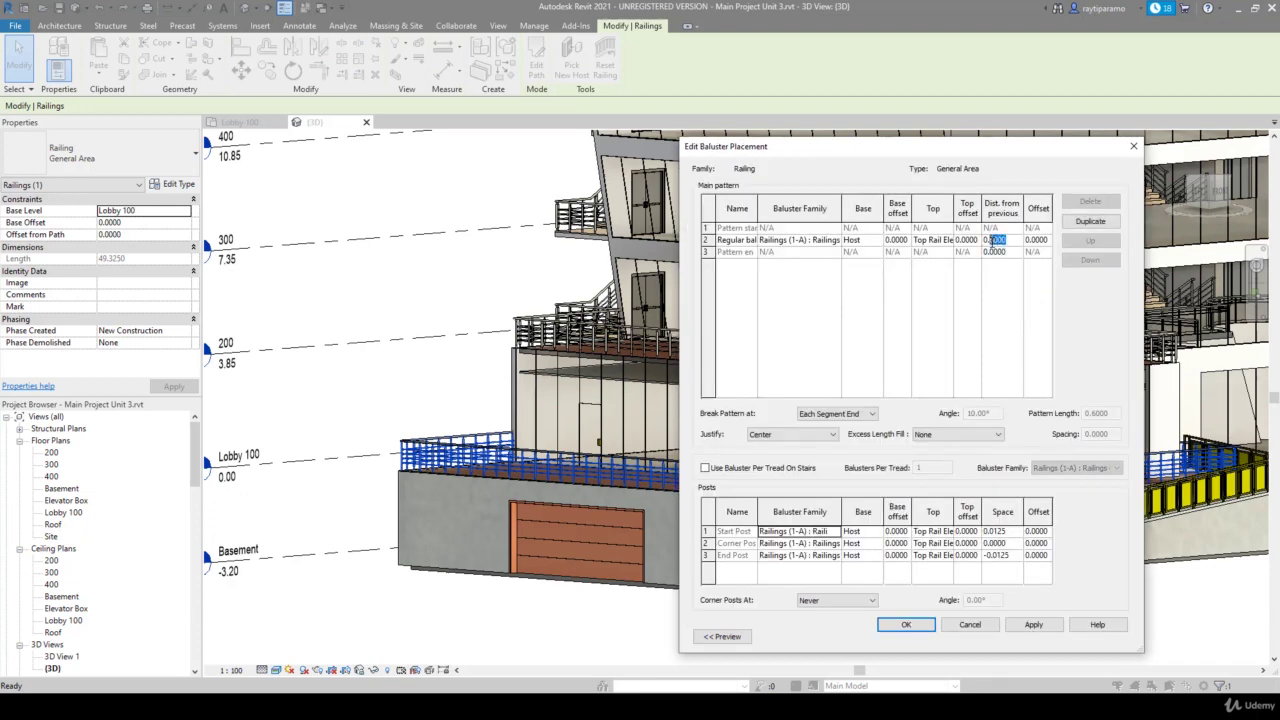
pyautogui.write('4')
pyautogui.click(1033, 626)
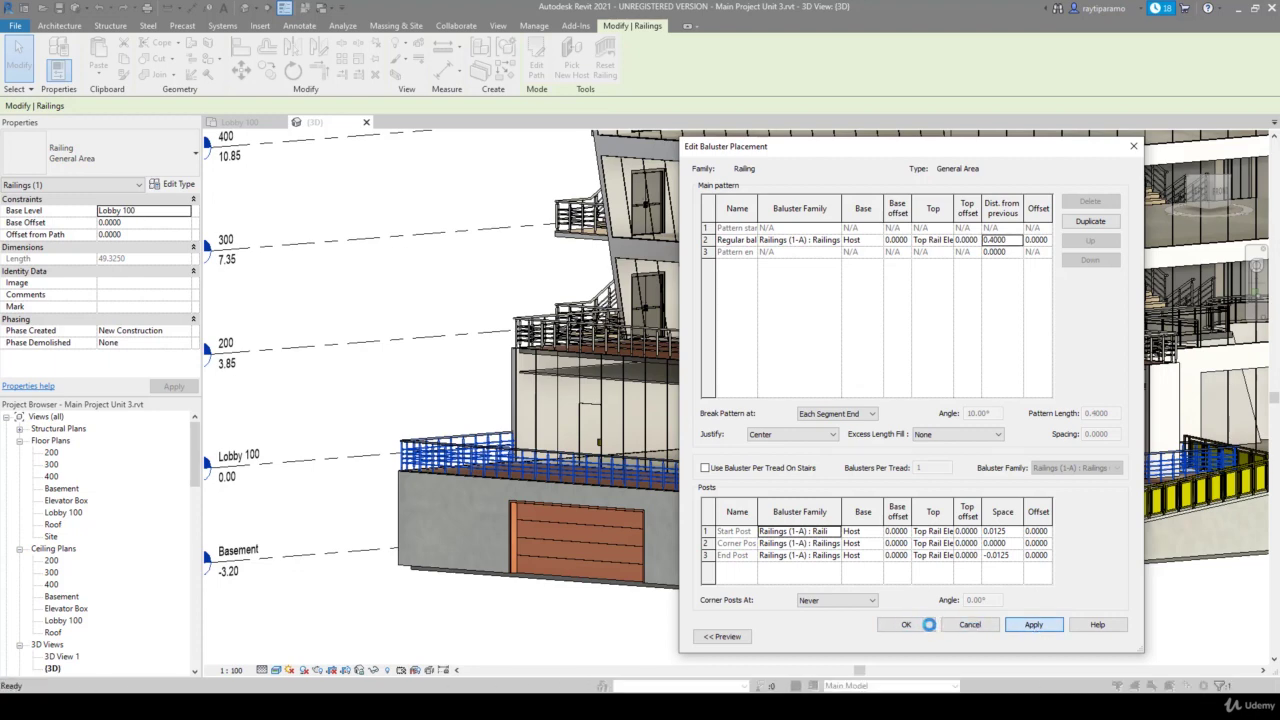
pyautogui.click(929, 625)
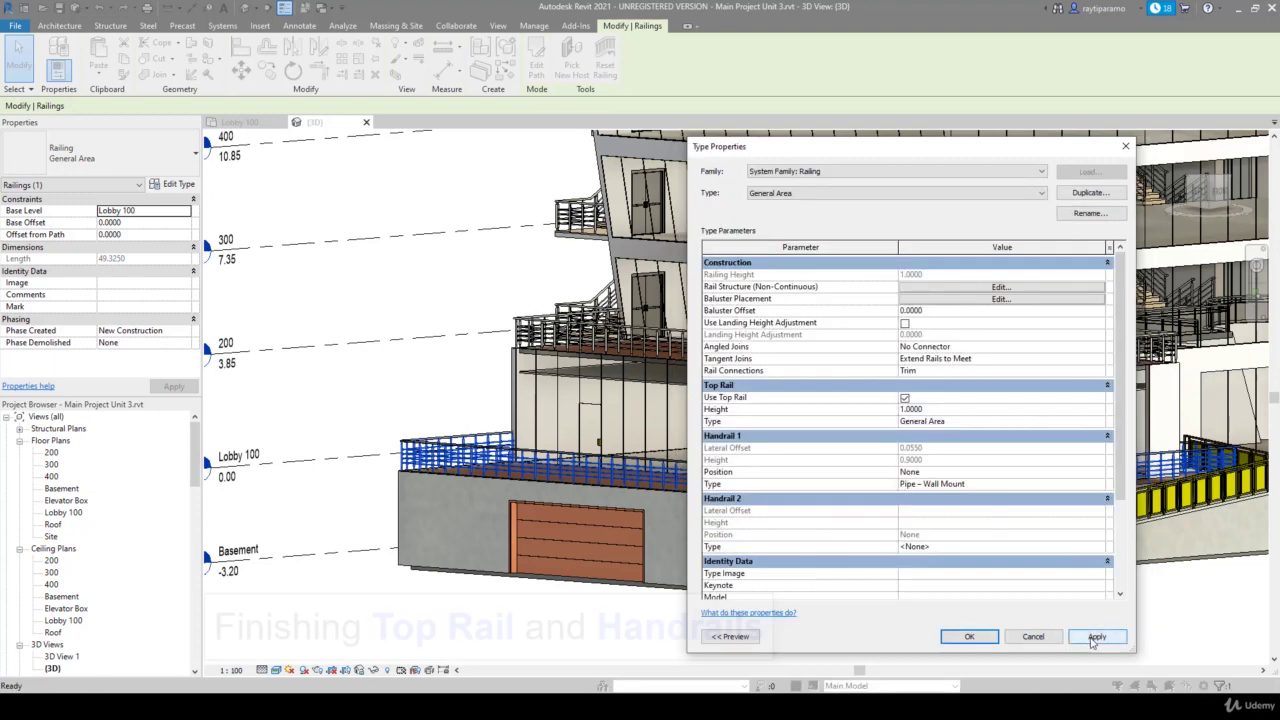
# Apply the railing changes, then review Handrail 1's Pipe – Wall Mount type and keep its position None
pyautogui.click(1095, 638)
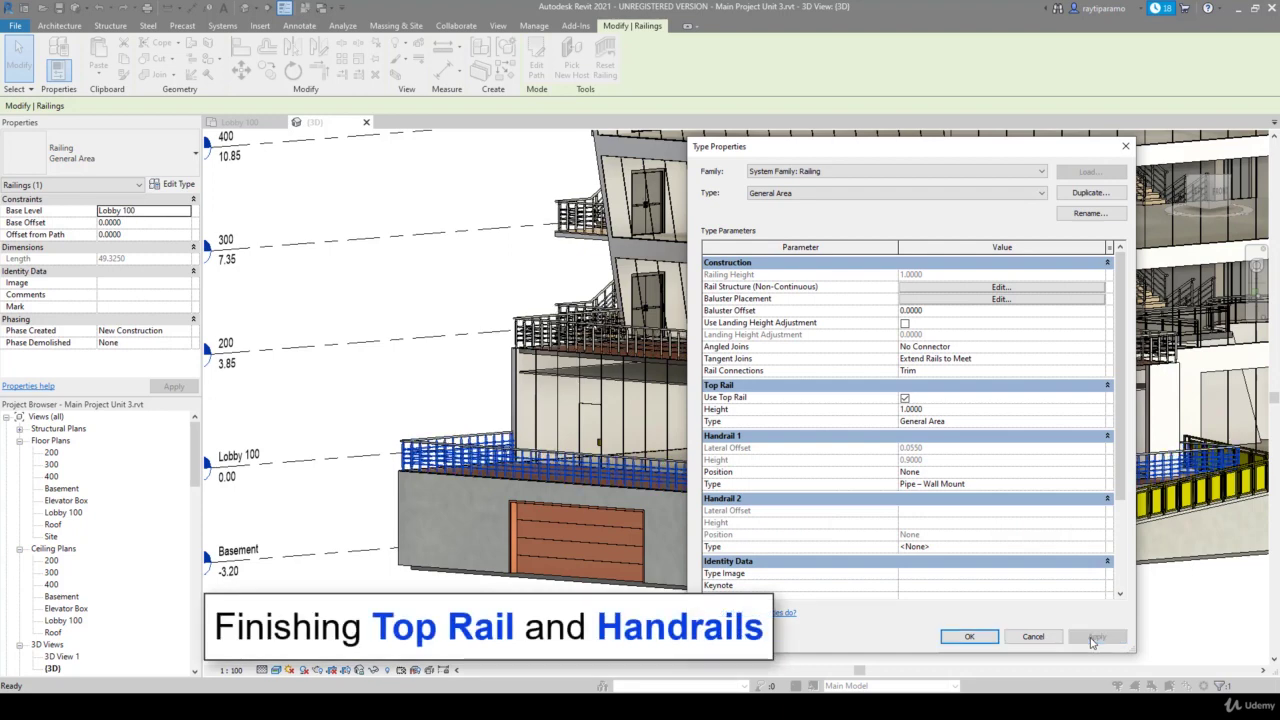
pyautogui.click(1103, 484)
pyautogui.click(1103, 484)
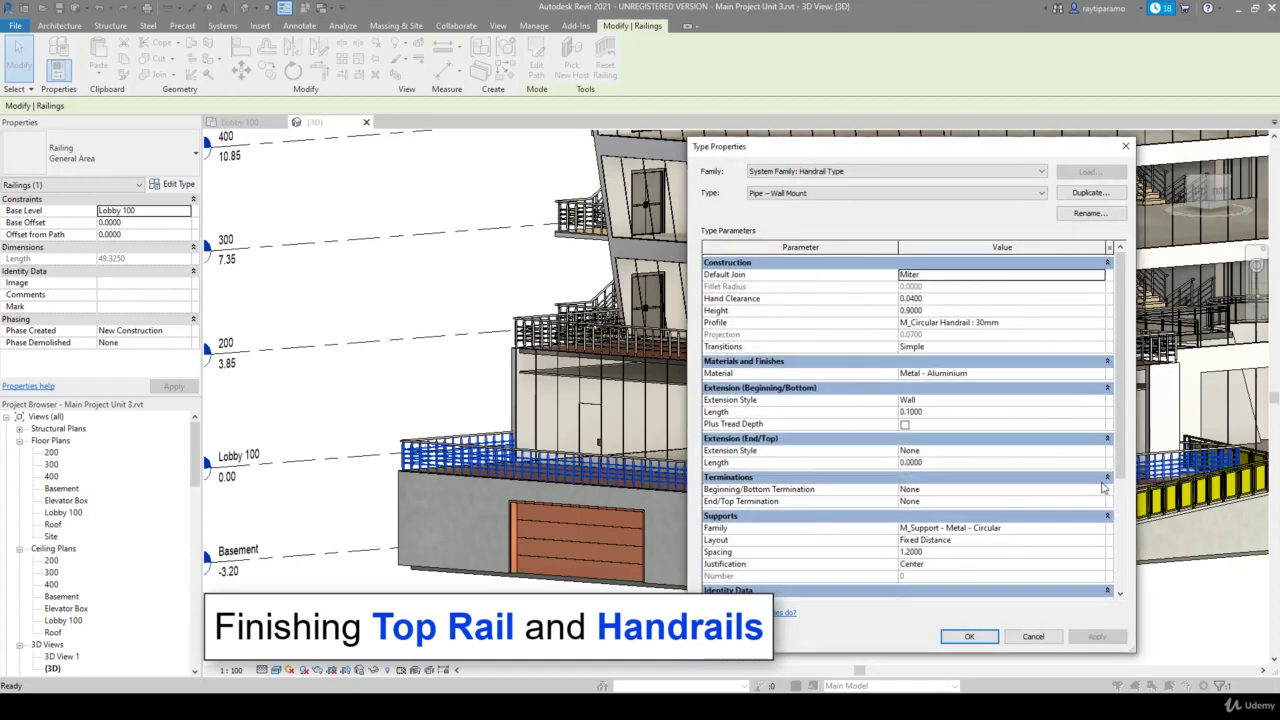
pyautogui.click(1125, 146)
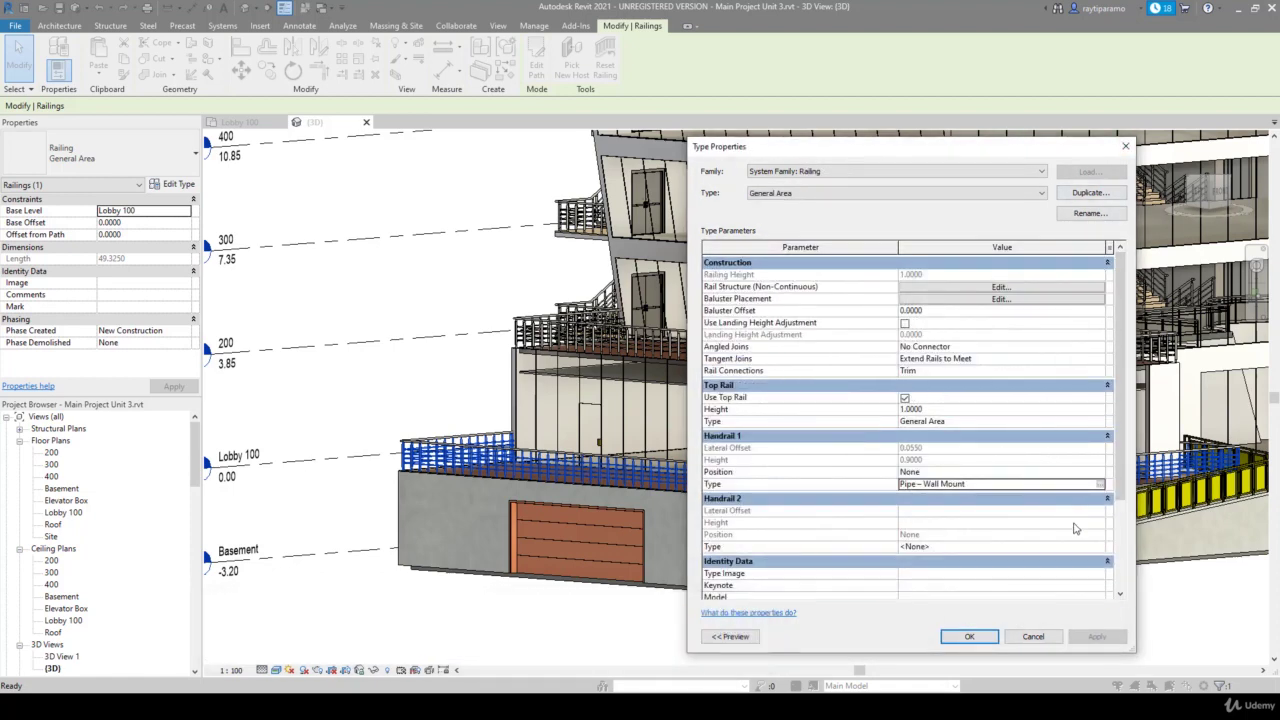
pyautogui.click(1100, 486)
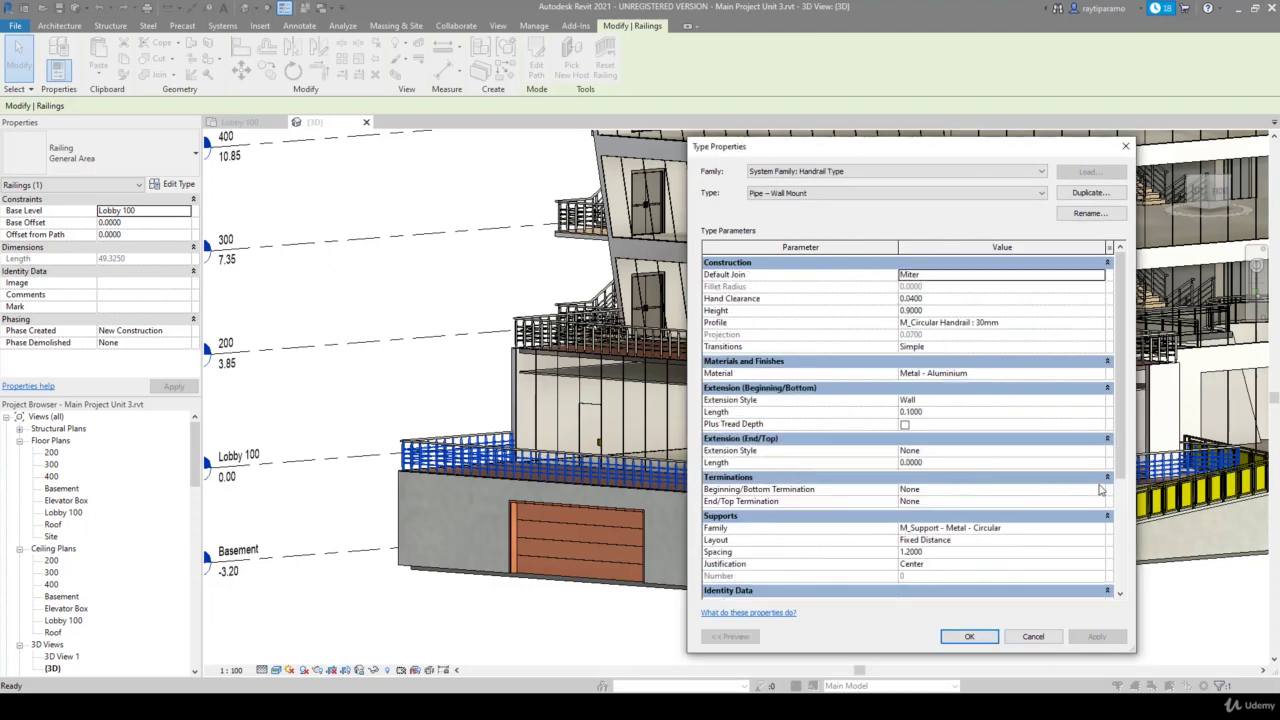
pyautogui.click(940, 193)
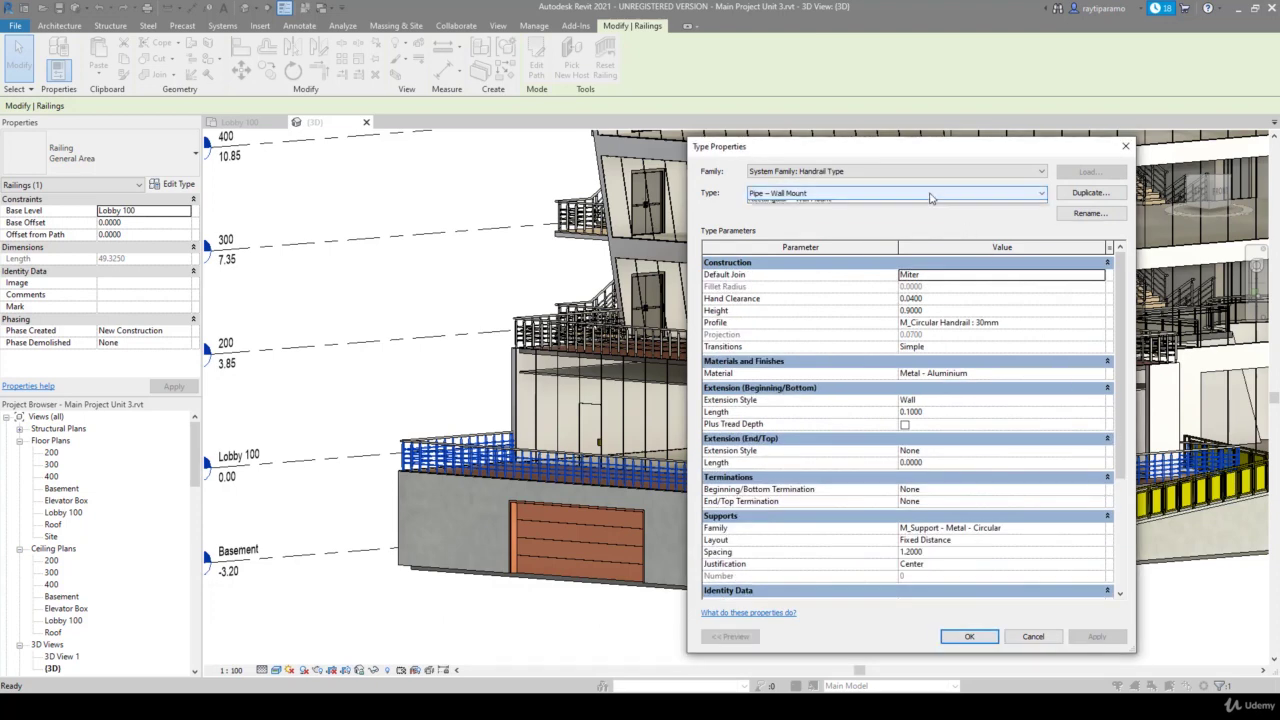
pyautogui.click(930, 206)
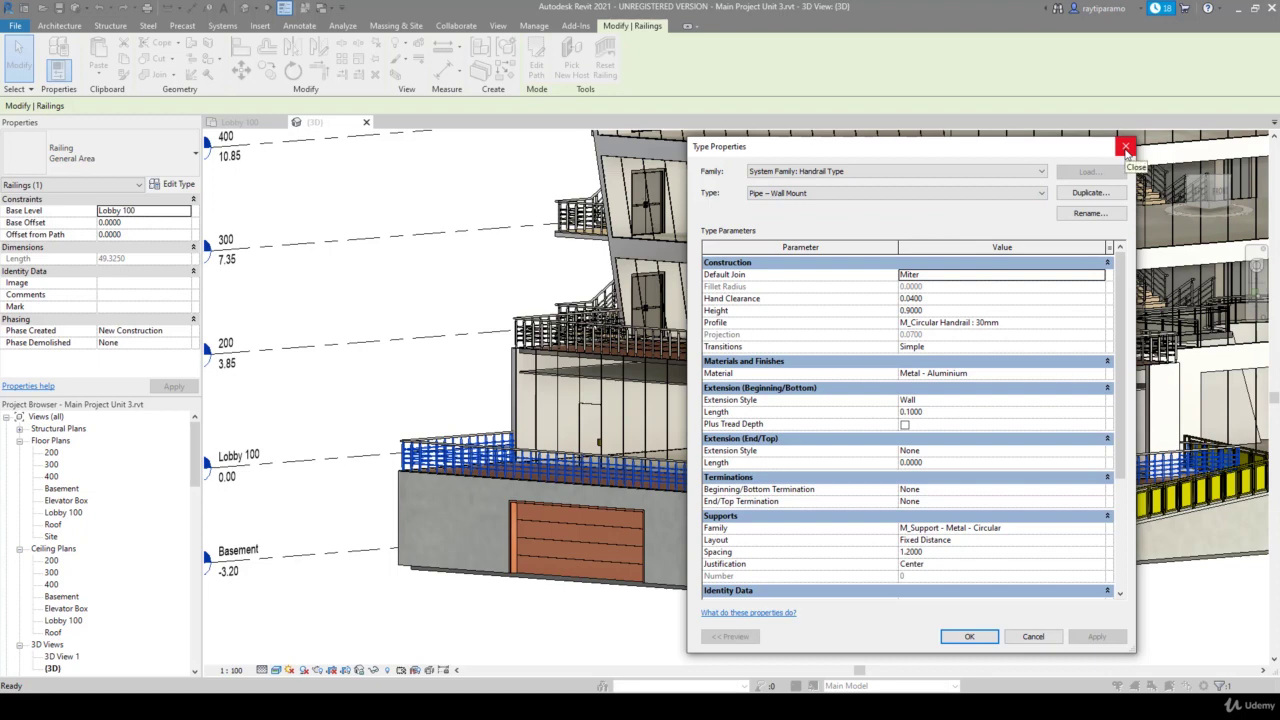
pyautogui.click(1126, 148)
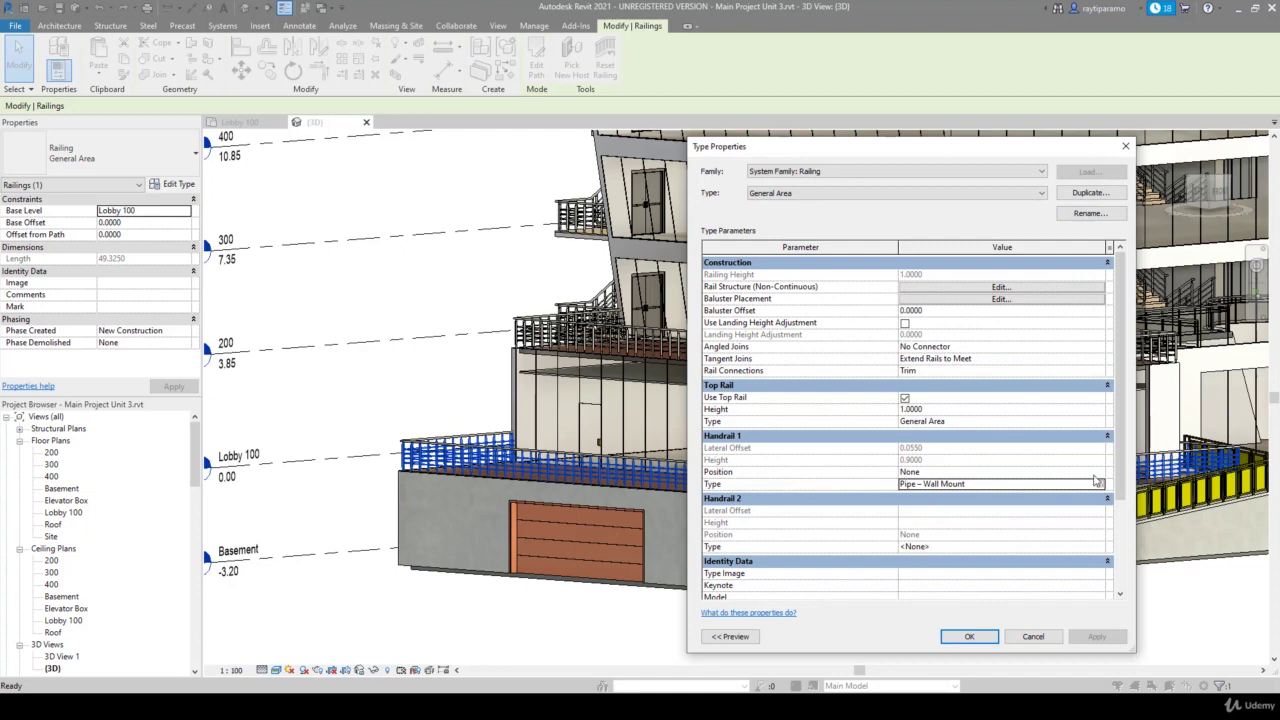
pyautogui.click(1101, 473)
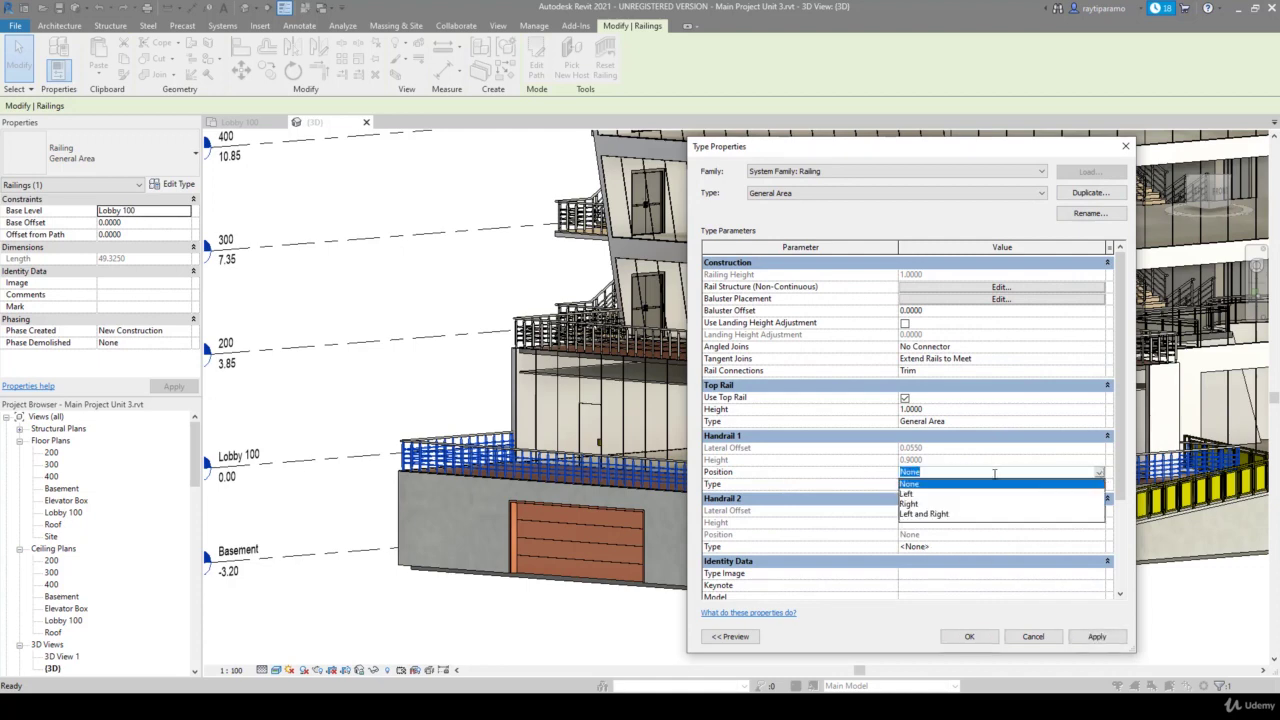
pyautogui.click(905, 487)
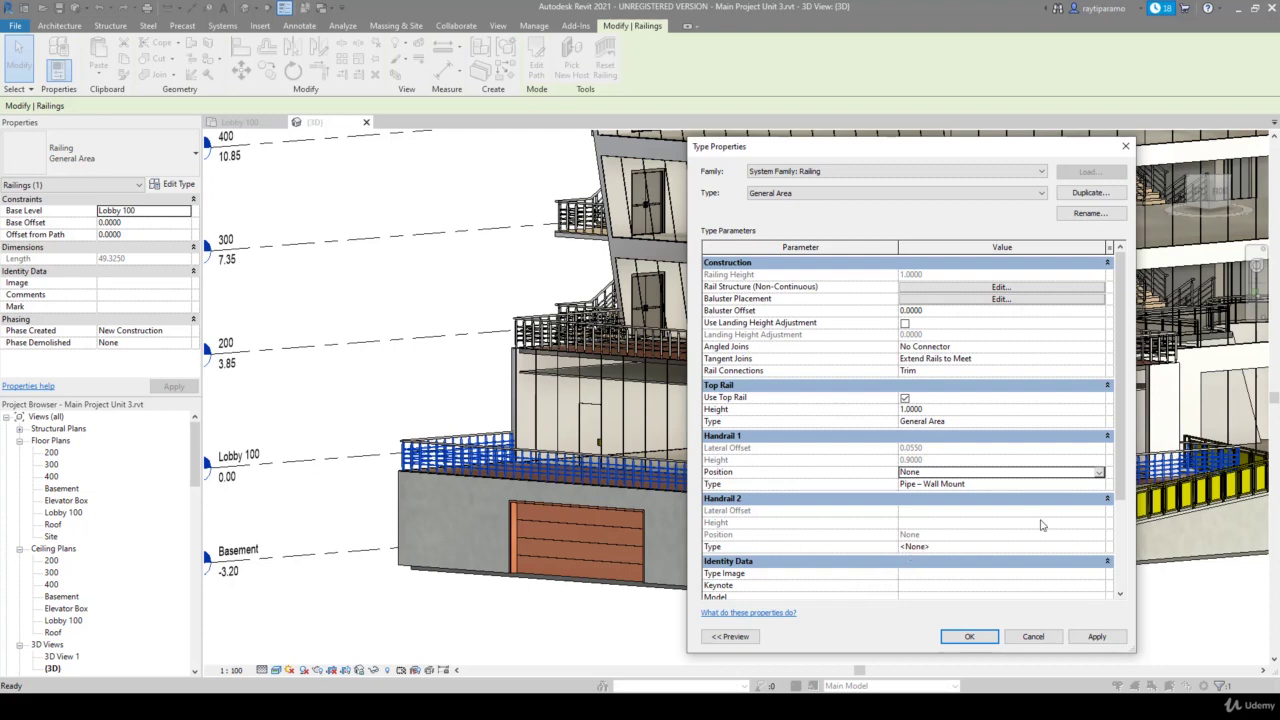
# Set the Pipe – Wall Mount handrail's beginning extension style to None and apply
pyautogui.click(1104, 485)
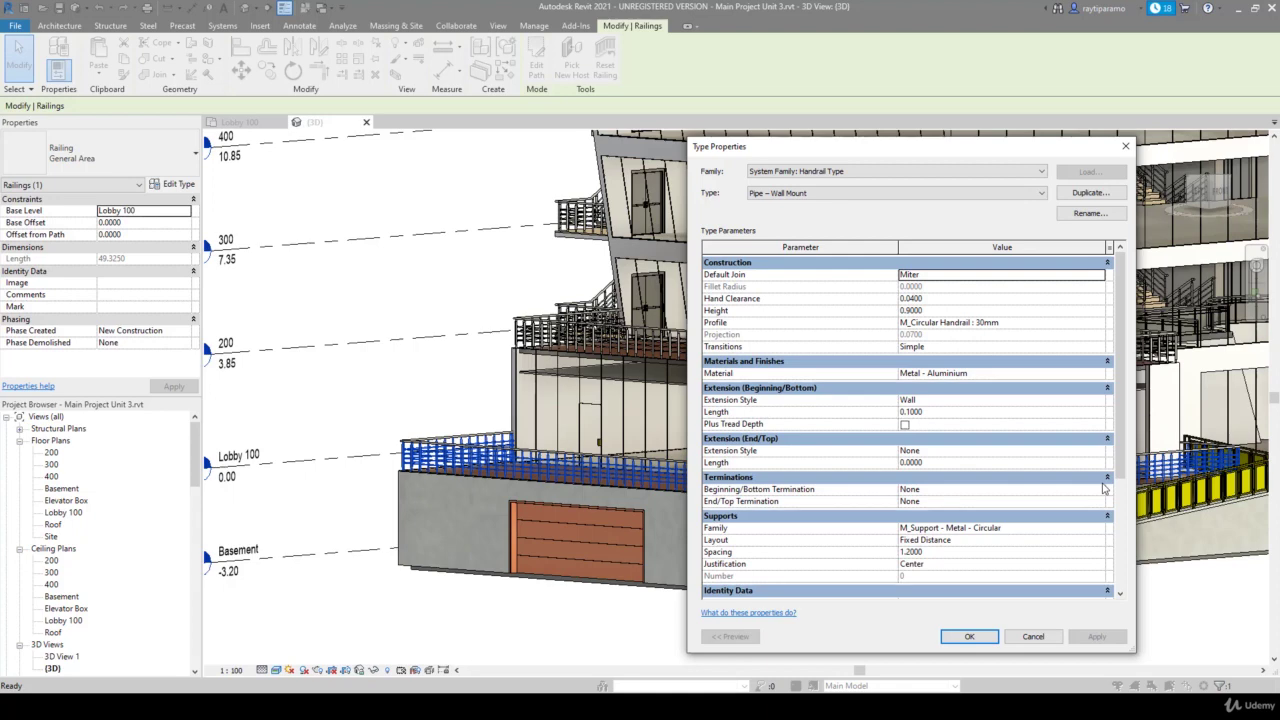
pyautogui.click(1100, 400)
pyautogui.click(973, 416)
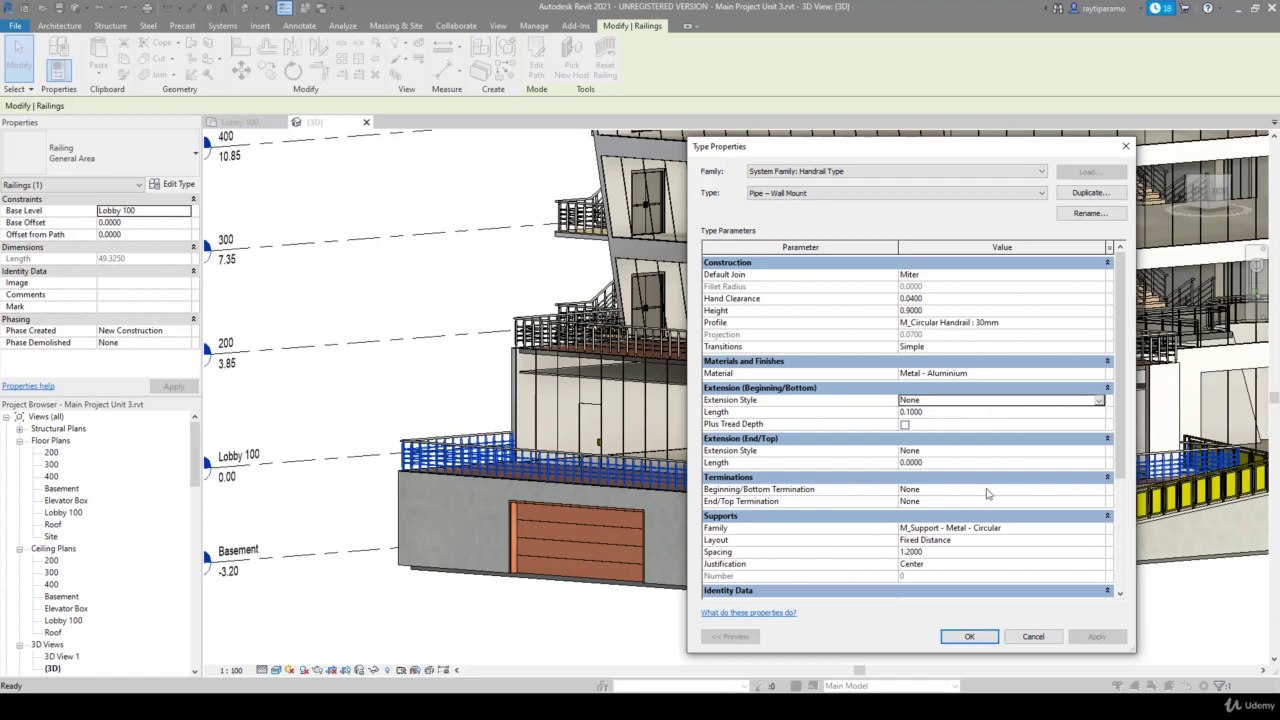
pyautogui.click(969, 636)
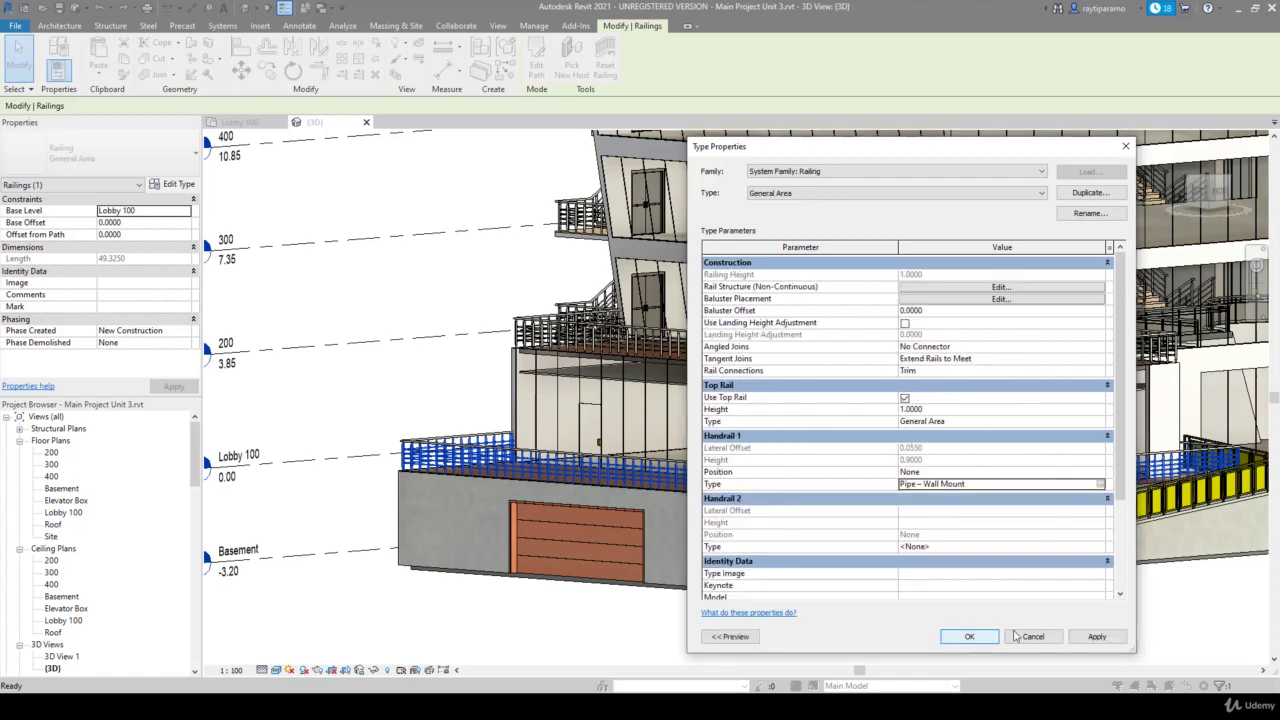
pyautogui.click(1097, 637)
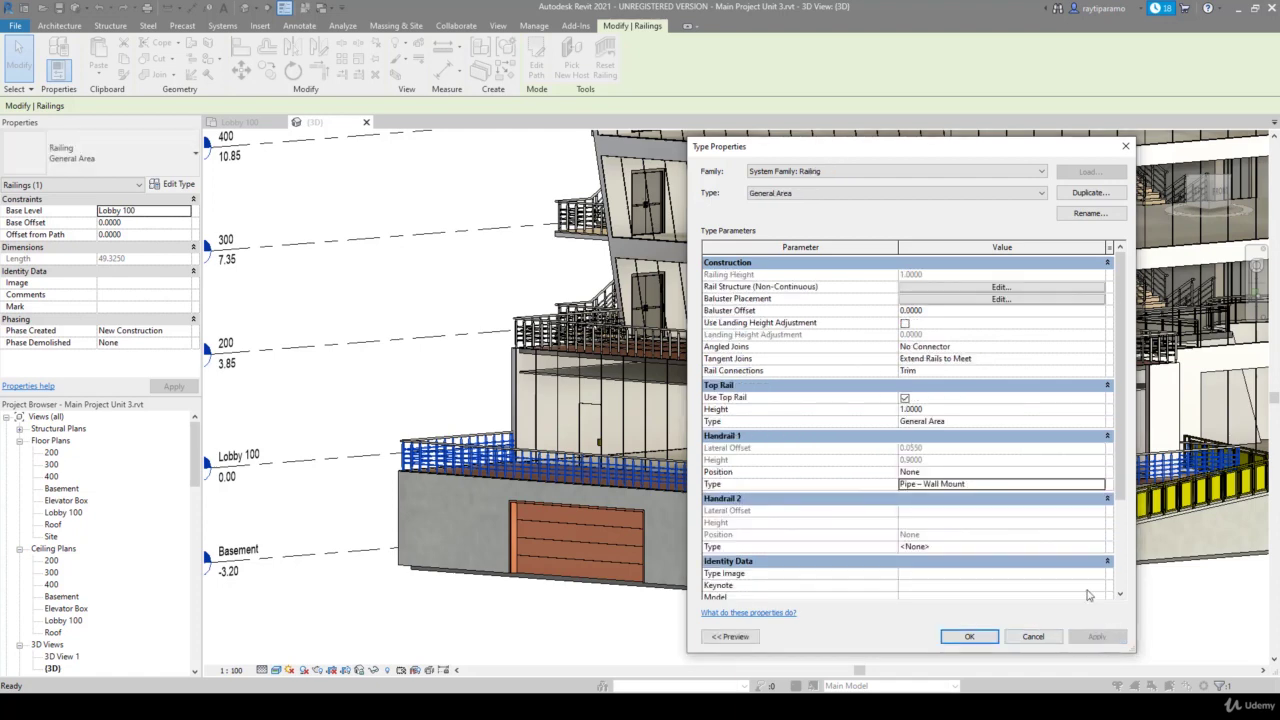
# Set the handrail's beginning extension length to 0 and apply it to the General Area railing
pyautogui.click(1100, 486)
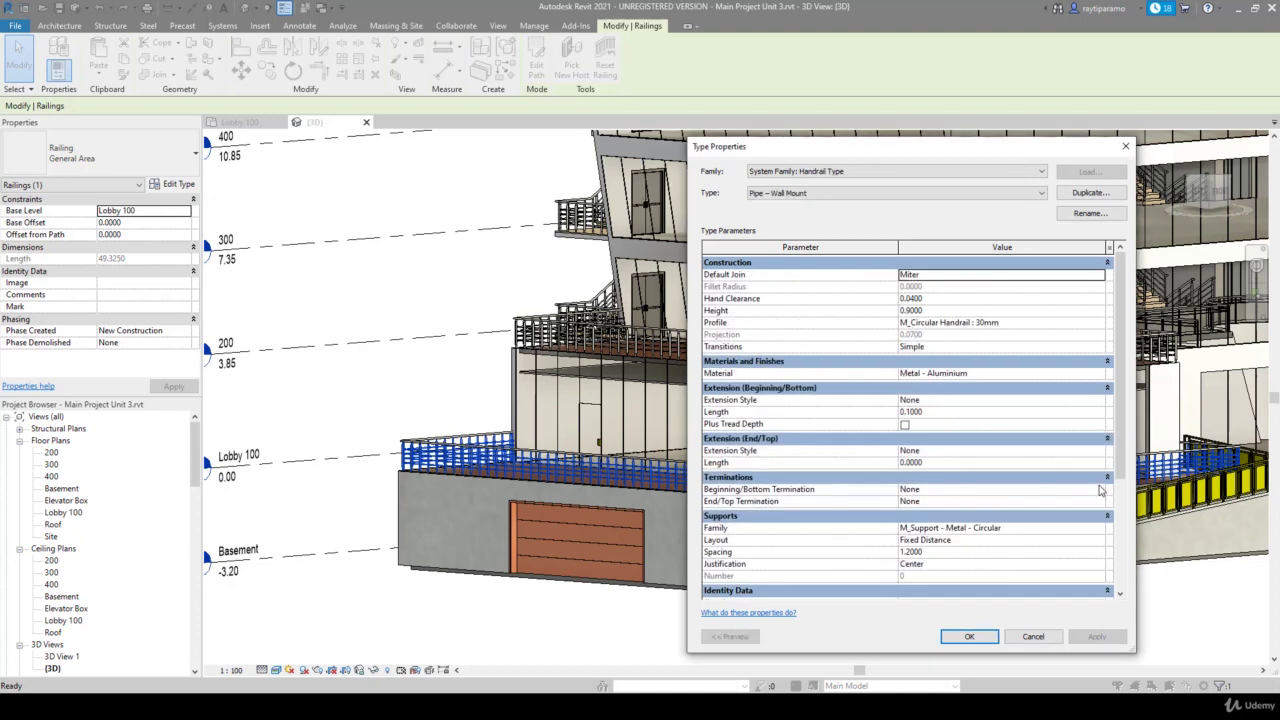
pyautogui.click(943, 413)
pyautogui.write('0')
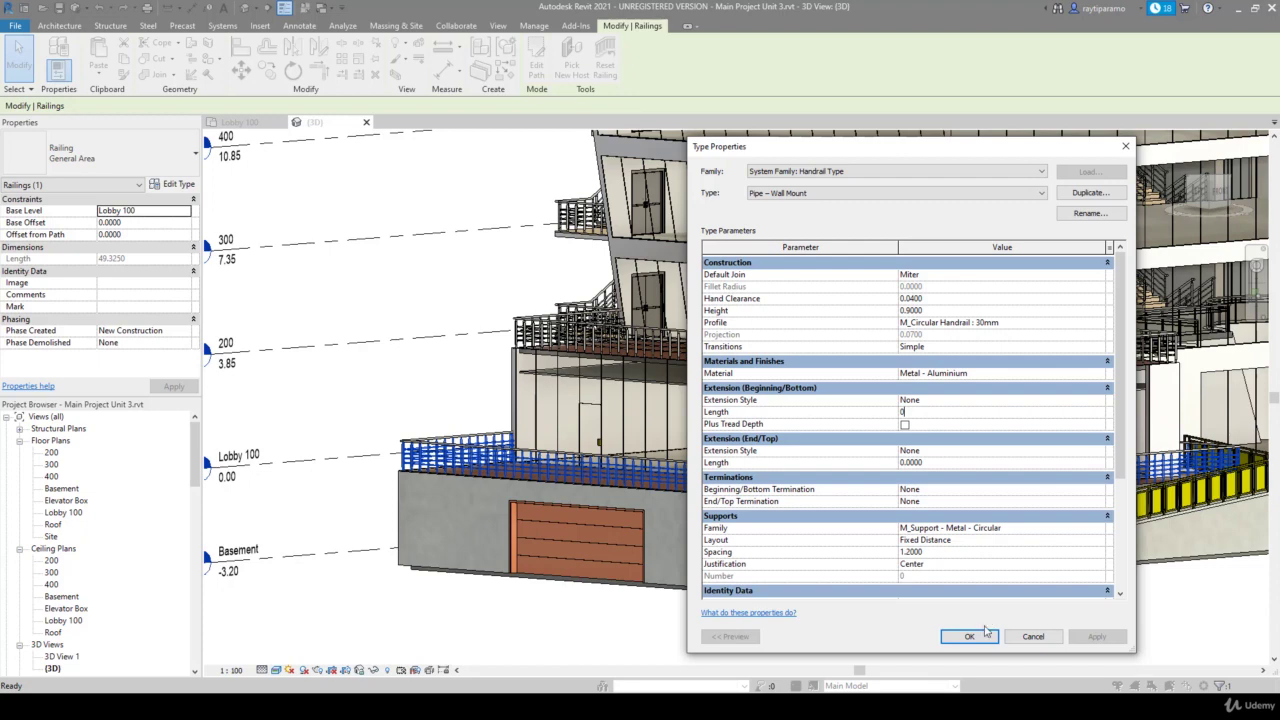
pyautogui.click(969, 637)
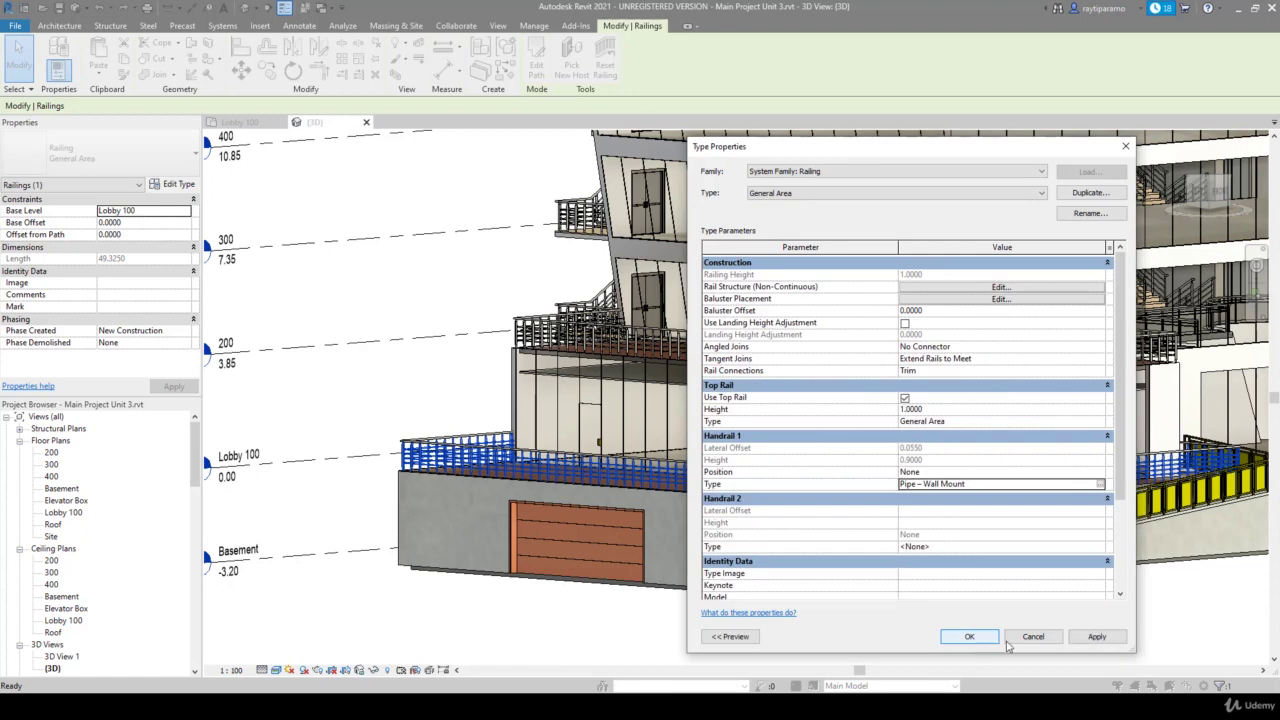
pyautogui.click(1097, 637)
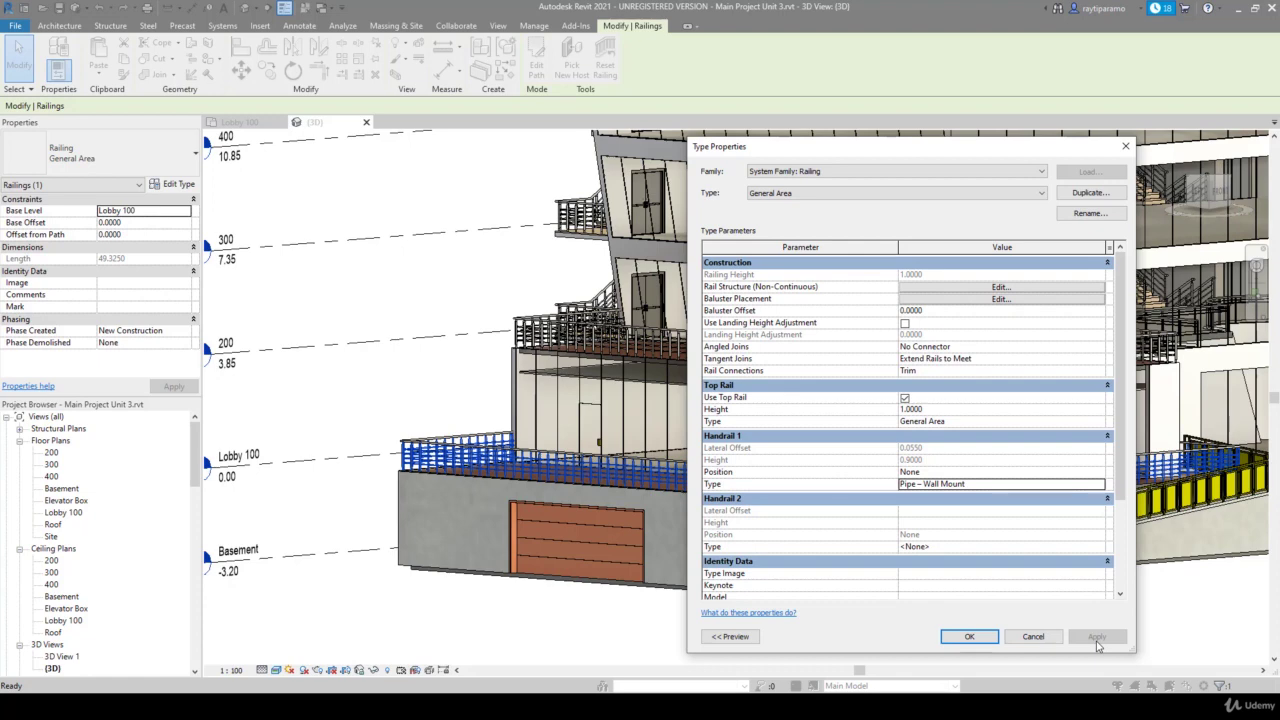
# Set the General Area top rail's beginning and end extension lengths to 0 and apply
pyautogui.click(1094, 423)
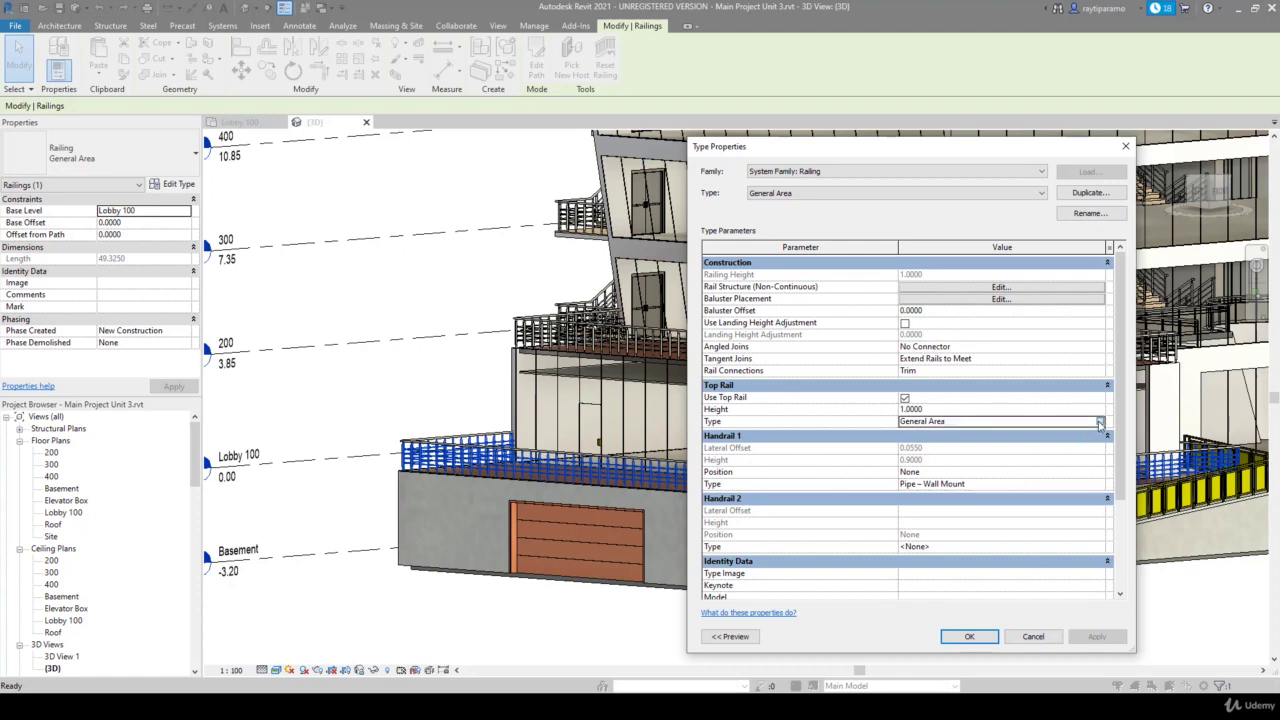
pyautogui.click(1099, 423)
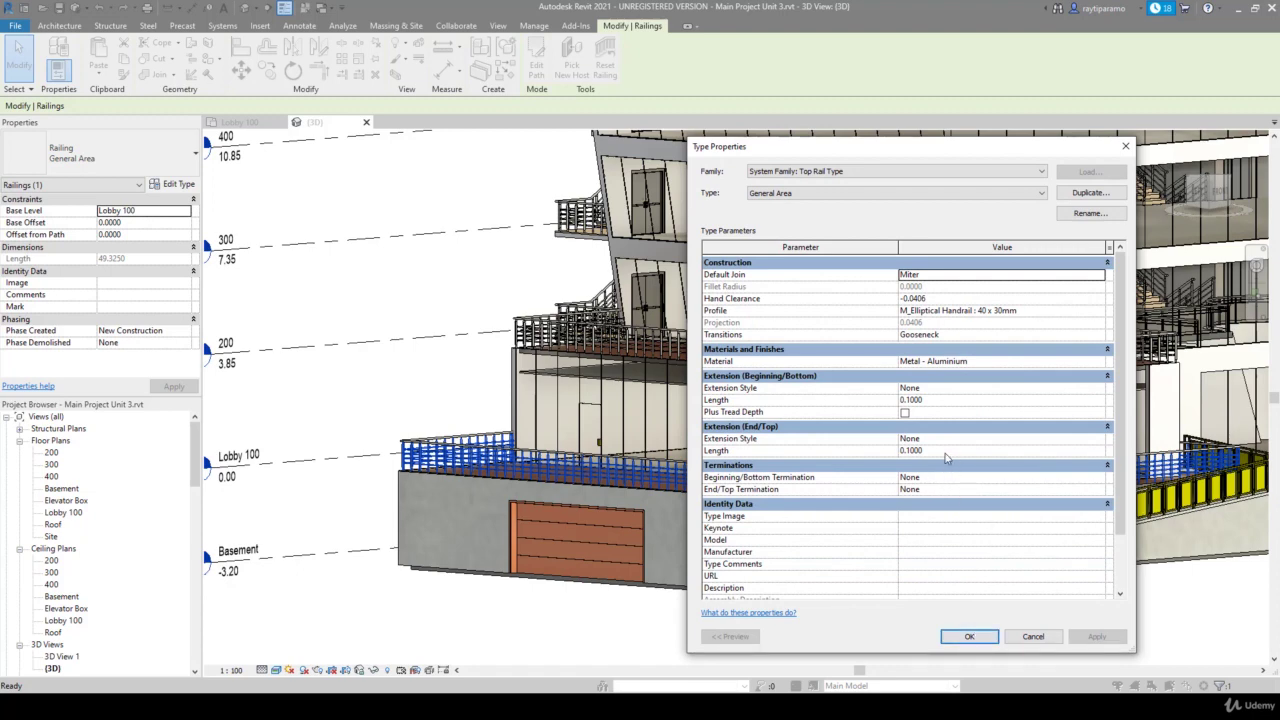
pyautogui.click(946, 451)
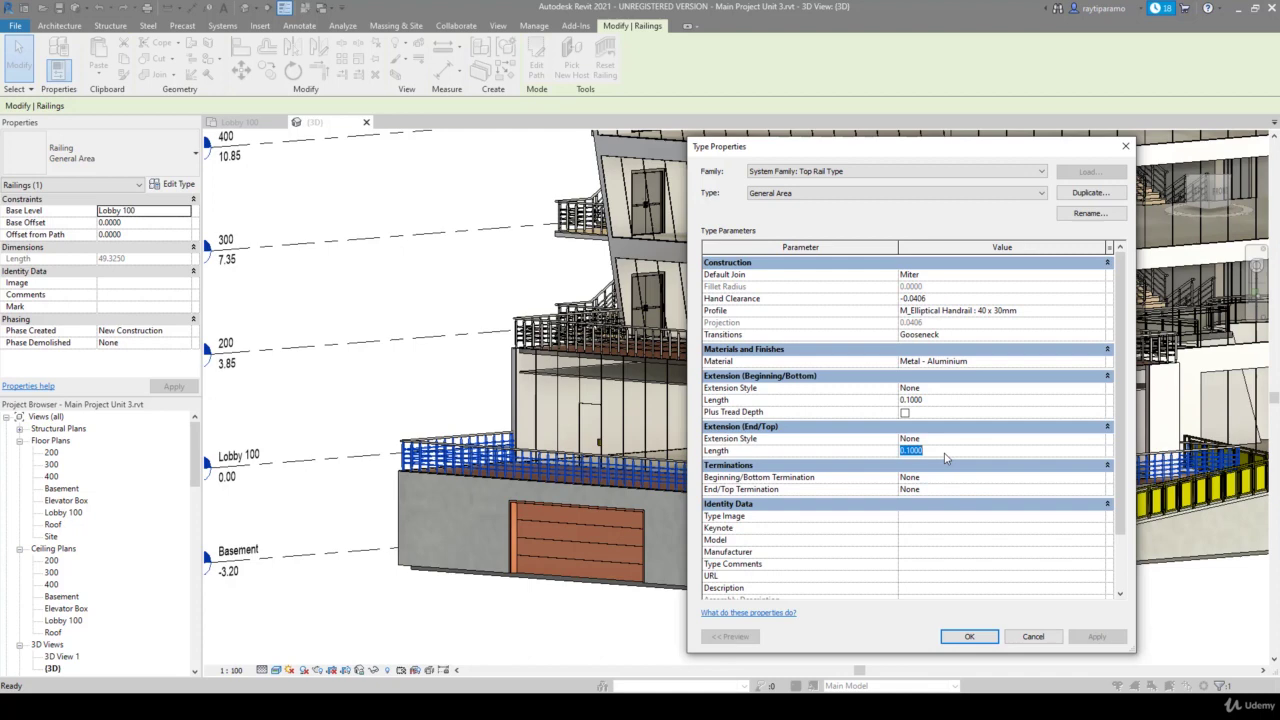
pyautogui.write('0')
pyautogui.click(929, 399)
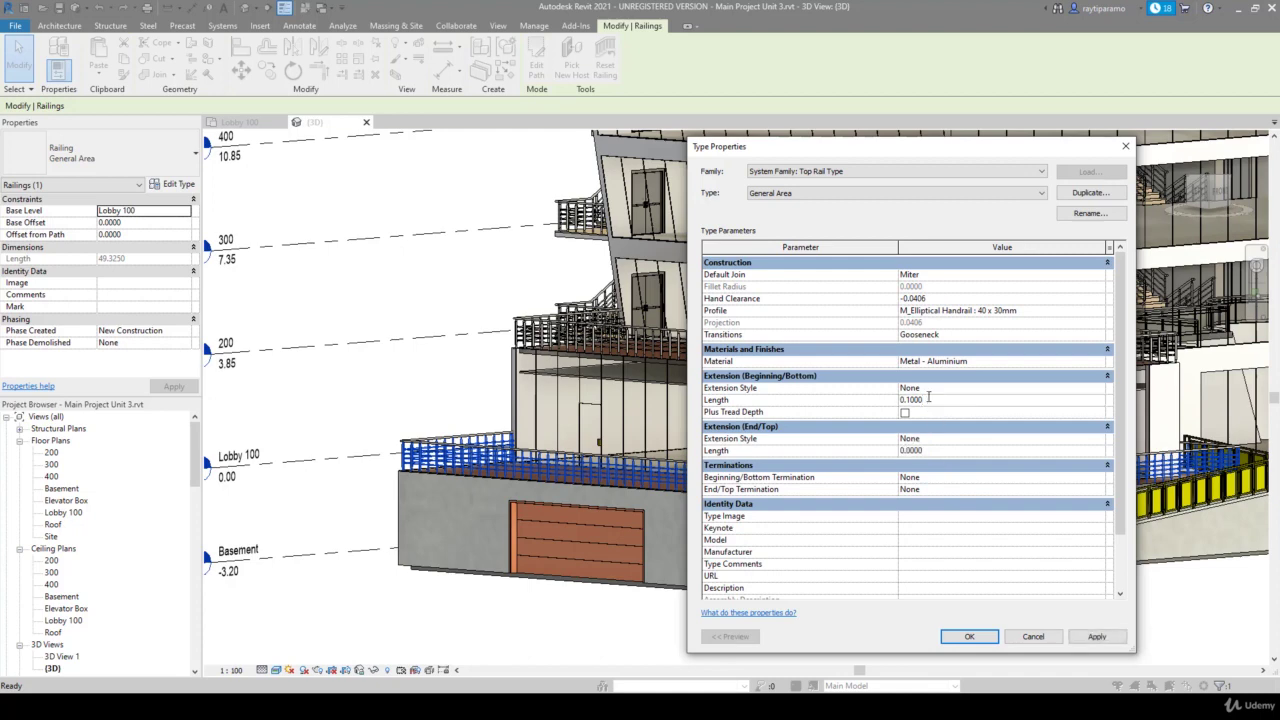
pyautogui.write('0')
pyautogui.click(1094, 637)
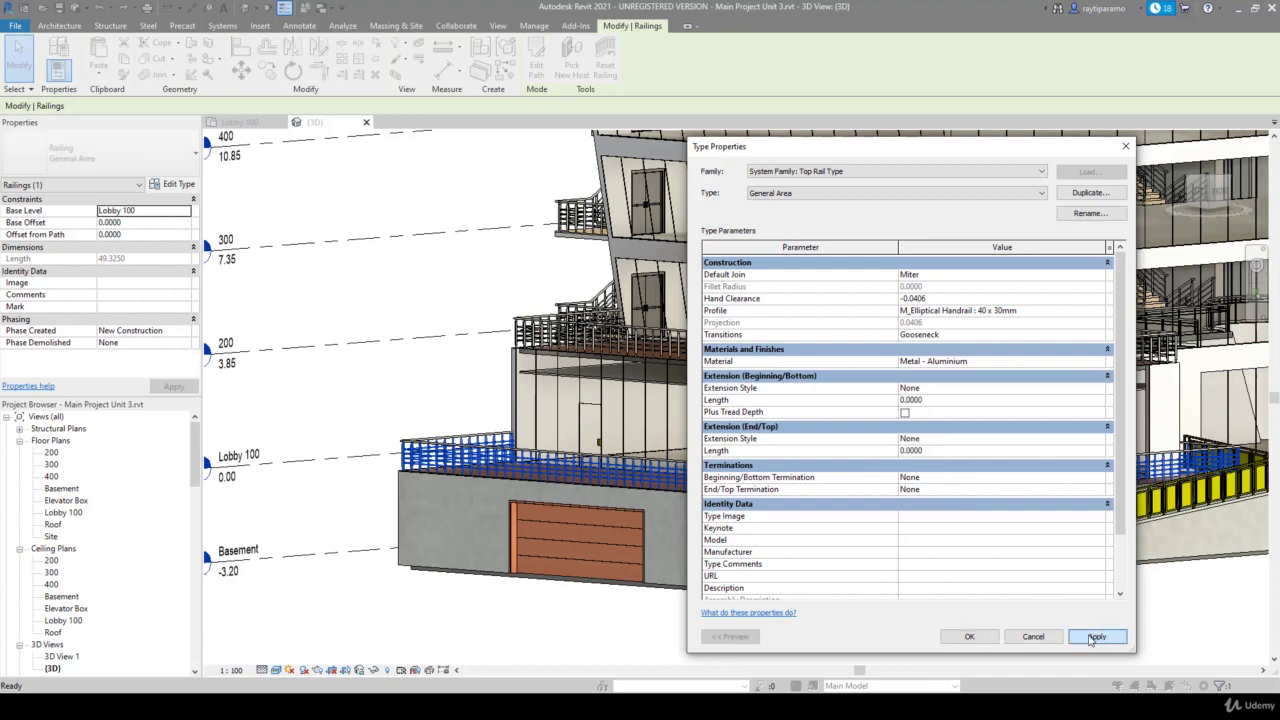
pyautogui.click(969, 637)
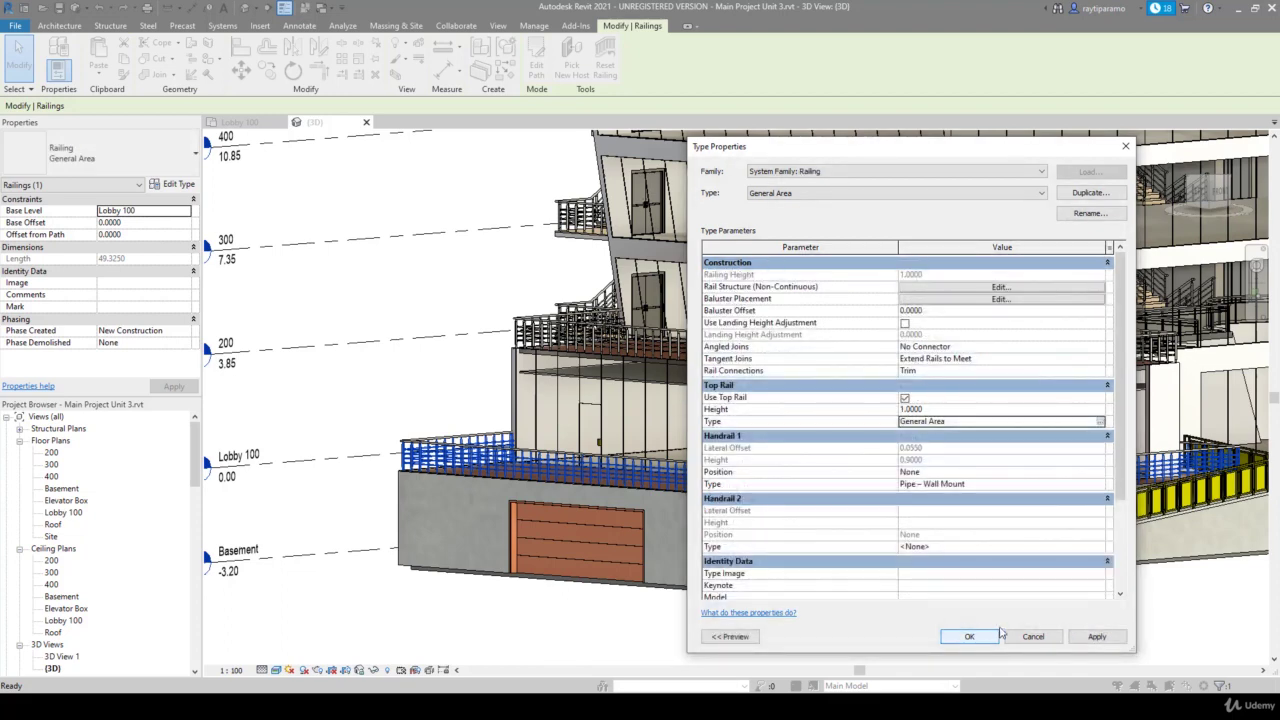
pyautogui.click(1100, 638)
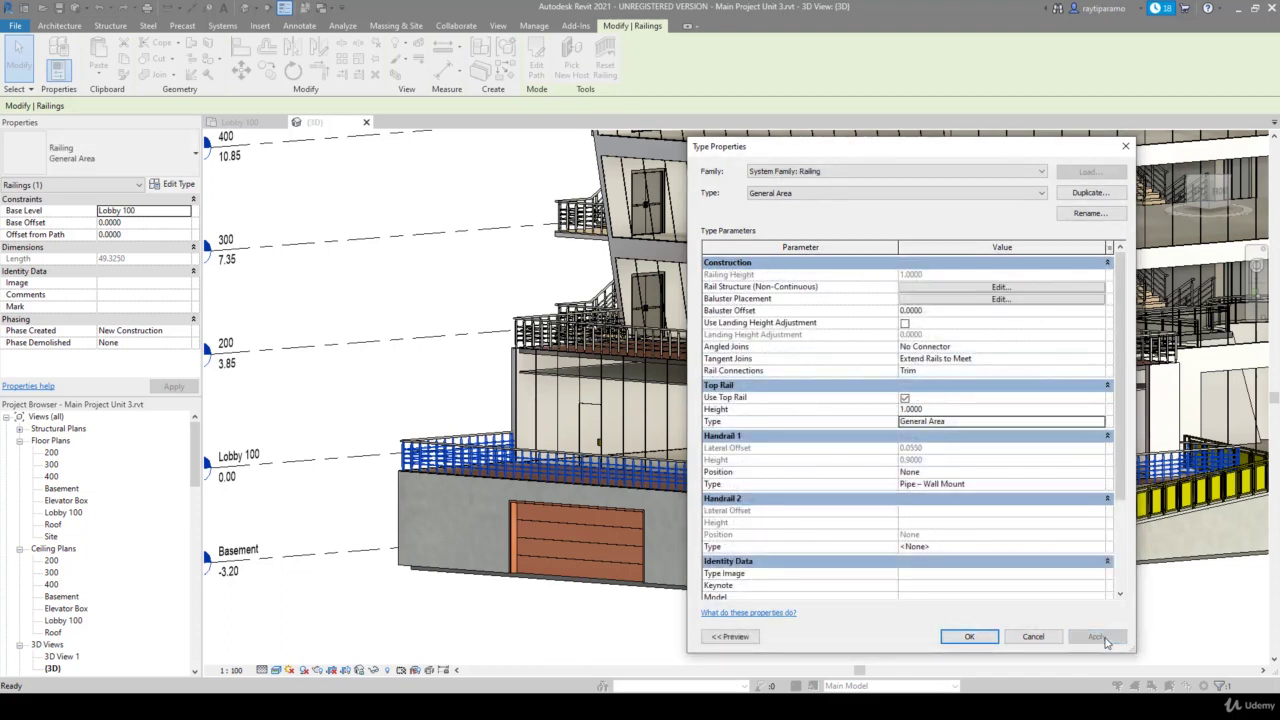
# Check that the handrail type has zero extensions, then apply the railing type changes
pyautogui.click(1104, 485)
pyautogui.click(1104, 485)
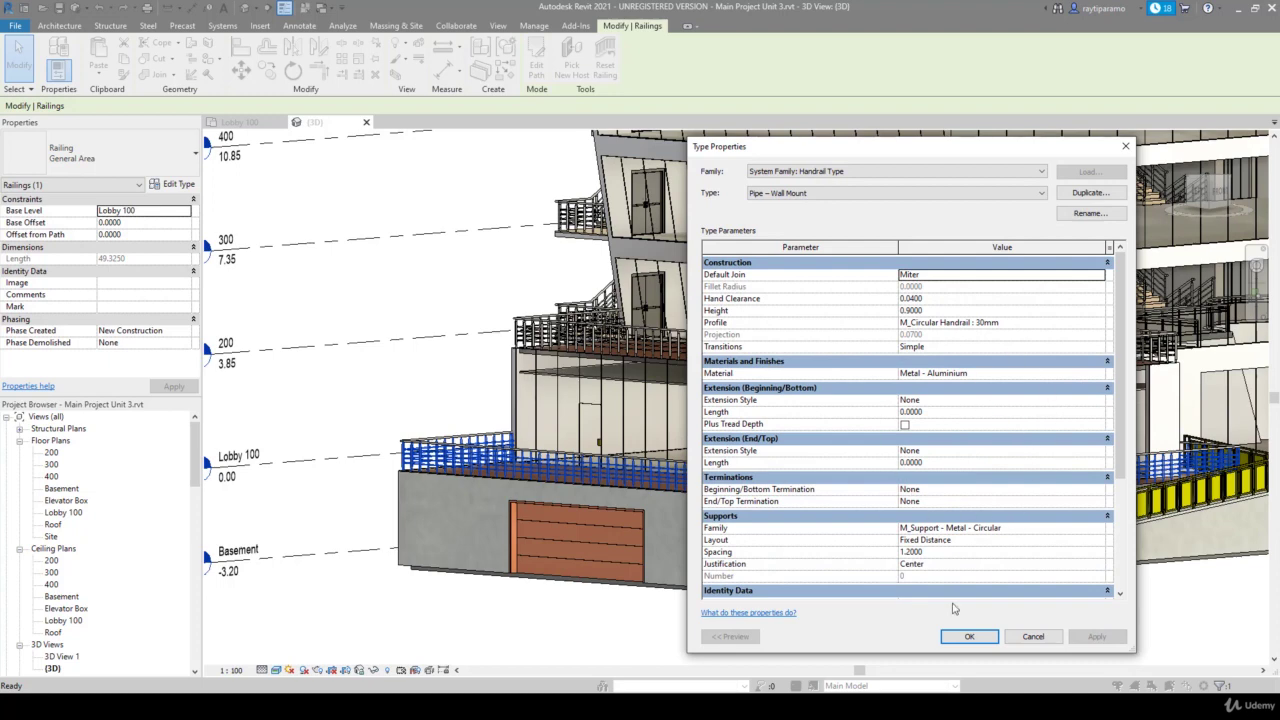
pyautogui.click(969, 638)
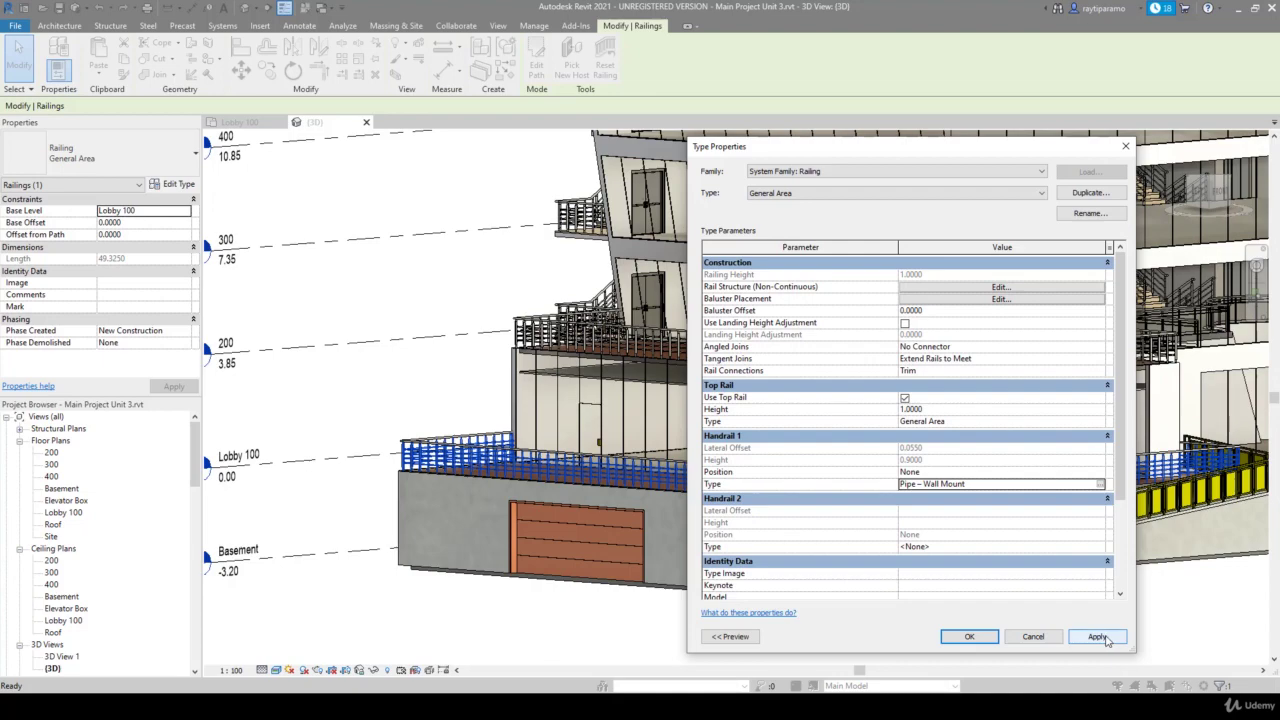
pyautogui.click(1097, 638)
pyautogui.click(969, 637)
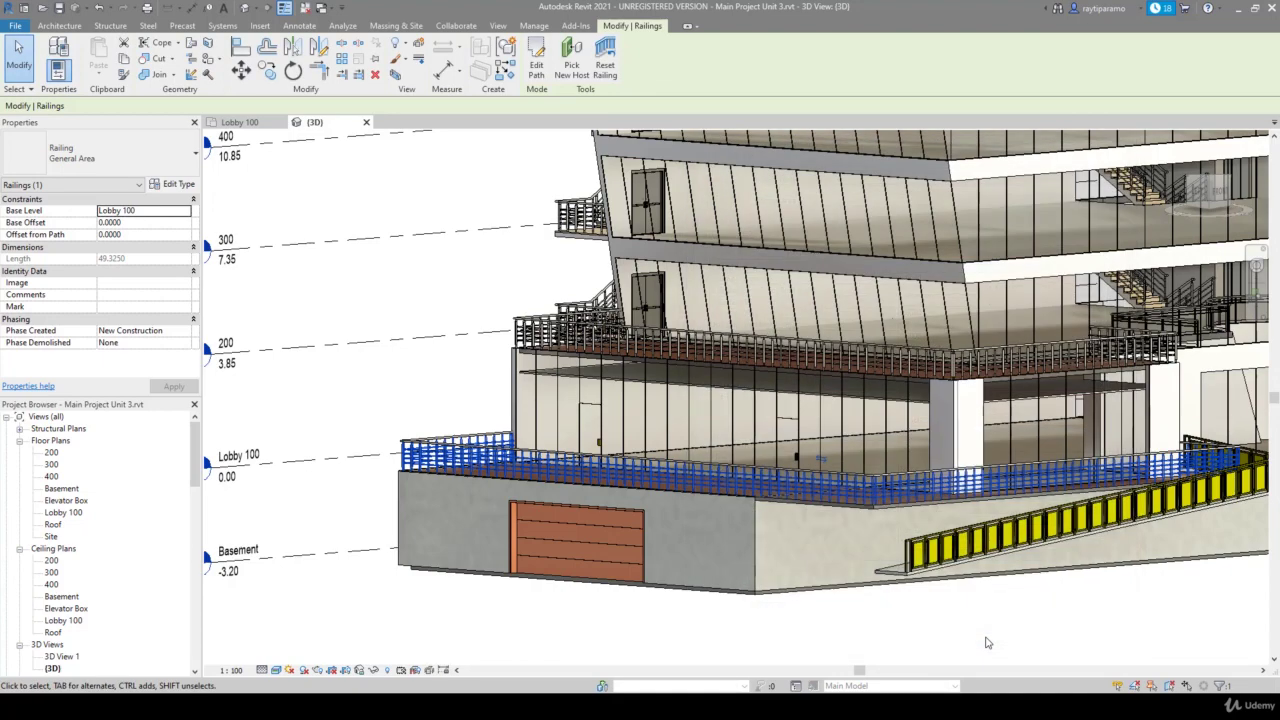
pyautogui.scroll(3, 500, 465)
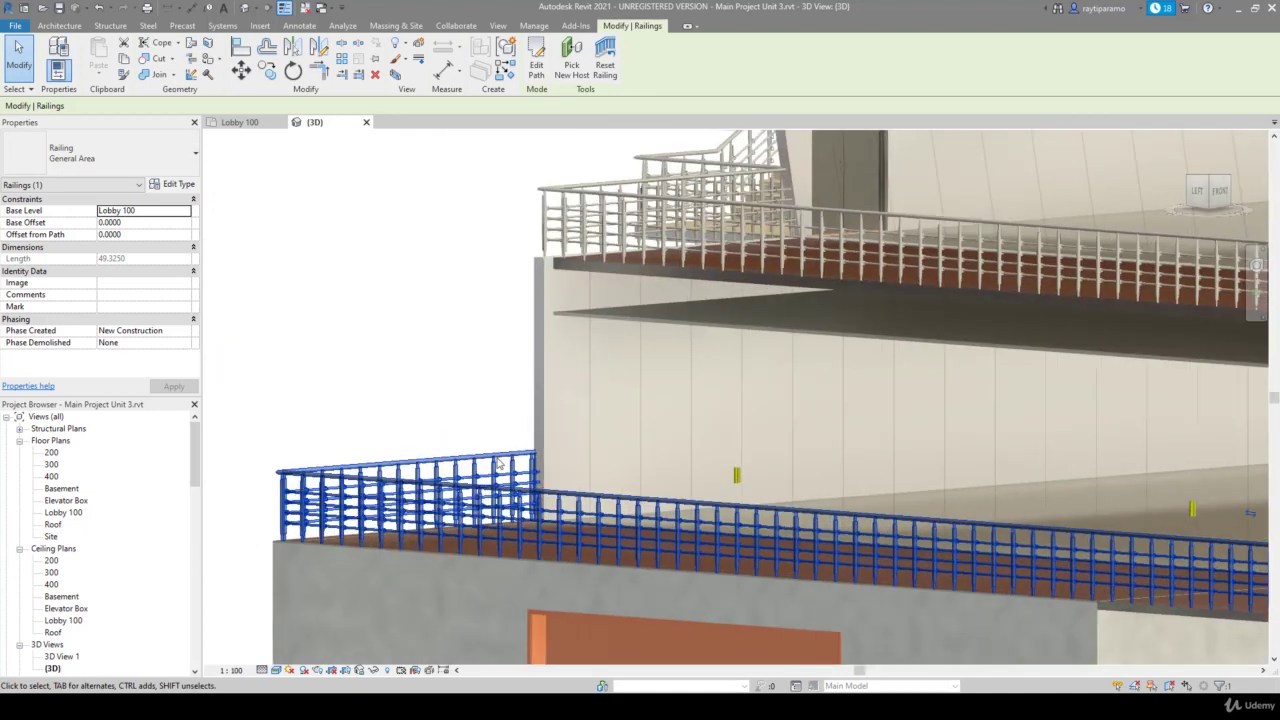
pyautogui.scroll(2, 500, 465)
pyautogui.scroll(1, 500, 465)
pyautogui.scroll(1, 500, 465)
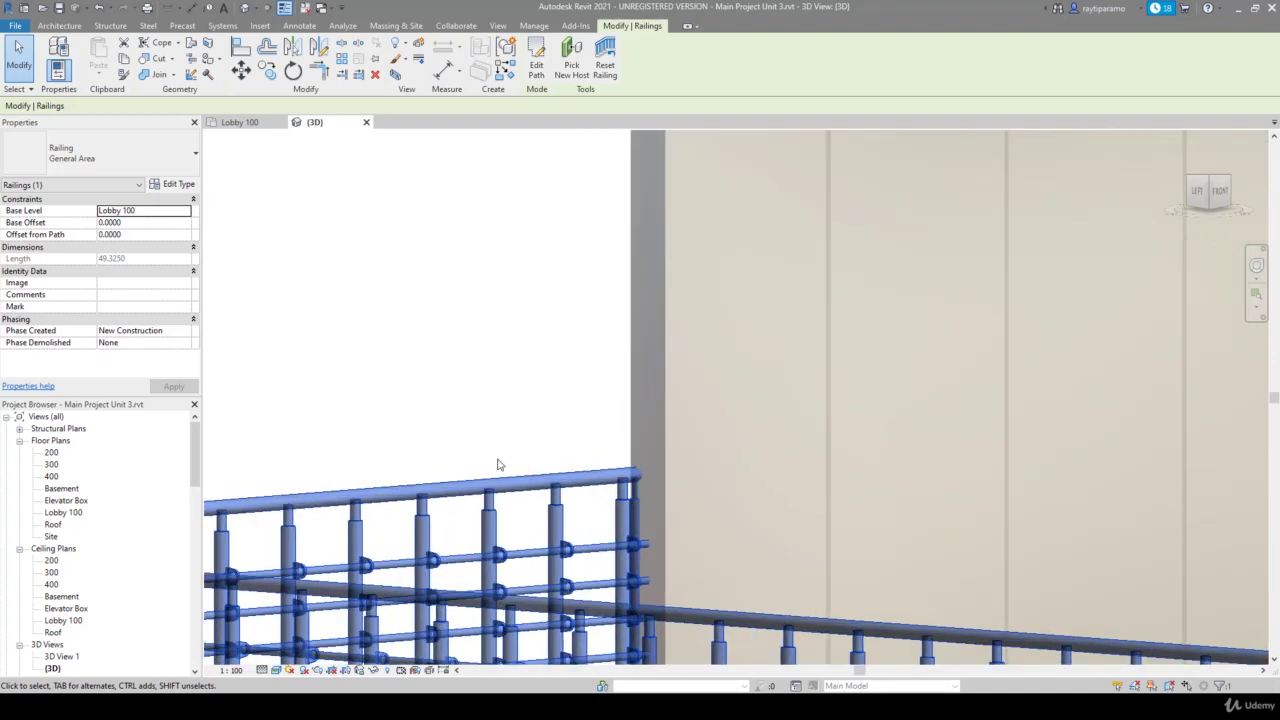
pyautogui.scroll(1, 500, 465)
pyautogui.scroll(-1, 500, 465)
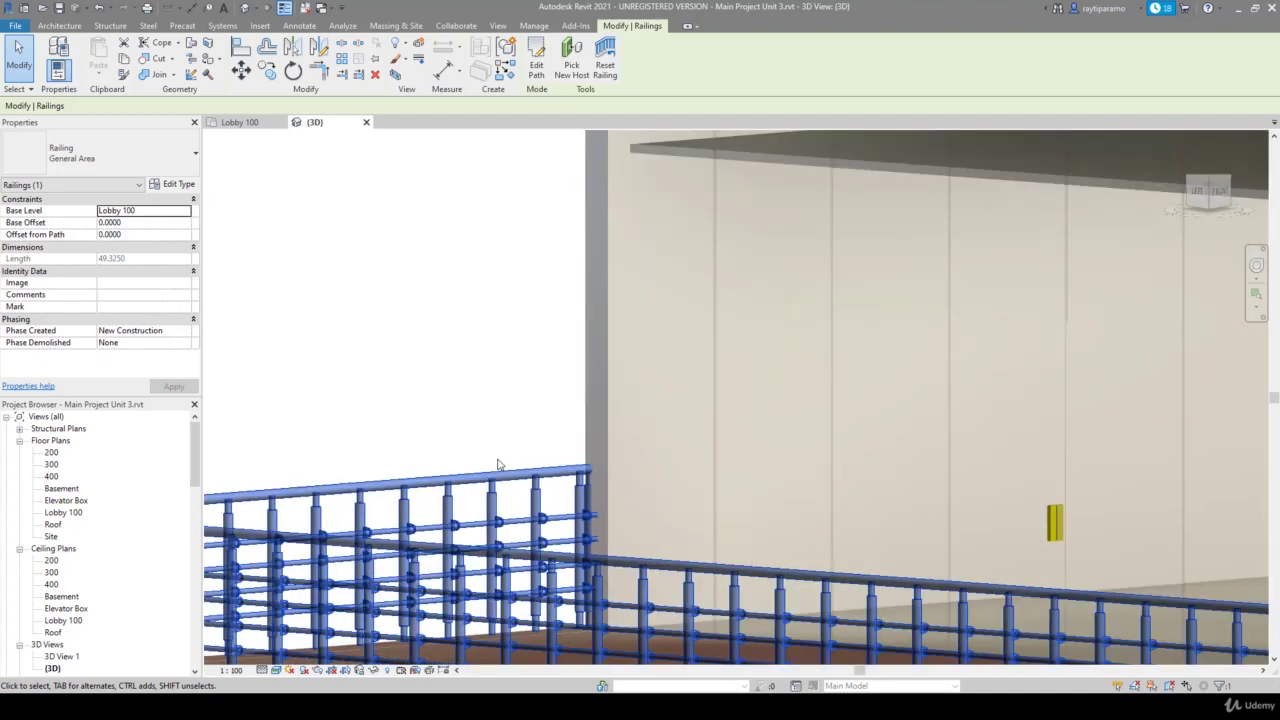
pyautogui.scroll(-1, 500, 465)
pyautogui.scroll(-1, 500, 465)
pyautogui.scroll(-1, 500, 465)
pyautogui.scroll(-1, 500, 465)
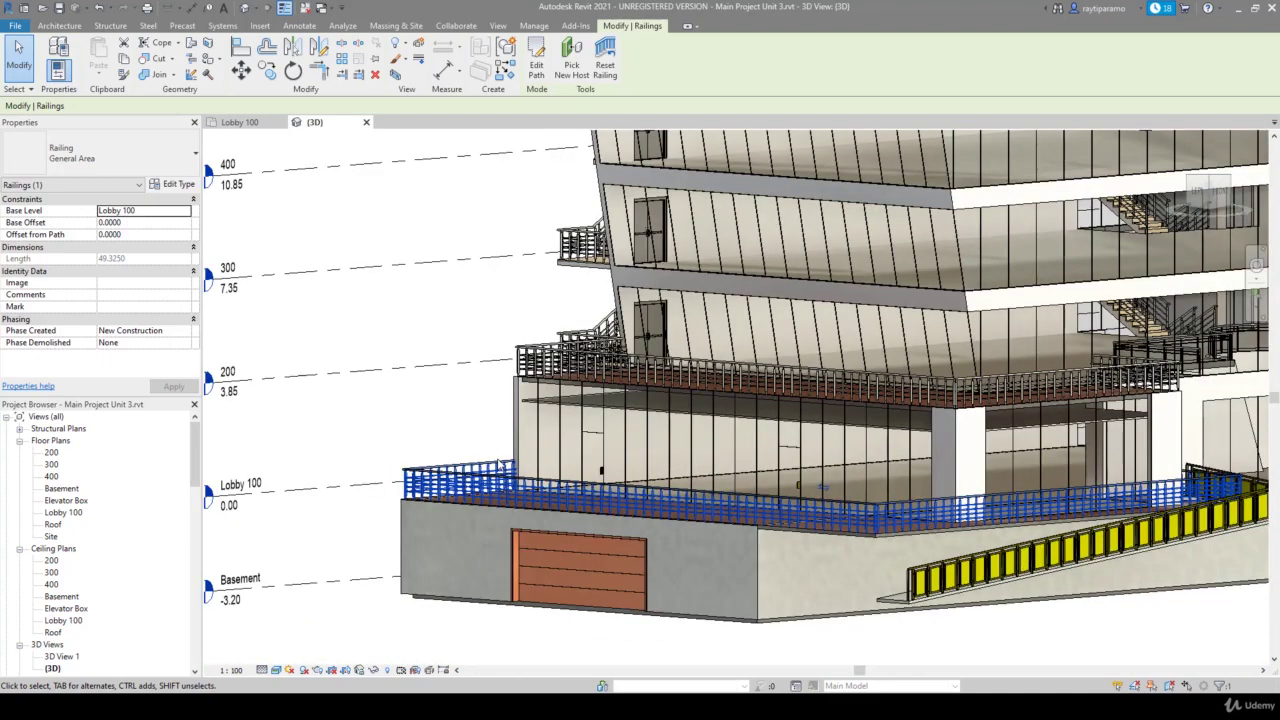
pyautogui.scroll(-1, 500, 465)
pyautogui.scroll(-2, 503, 483)
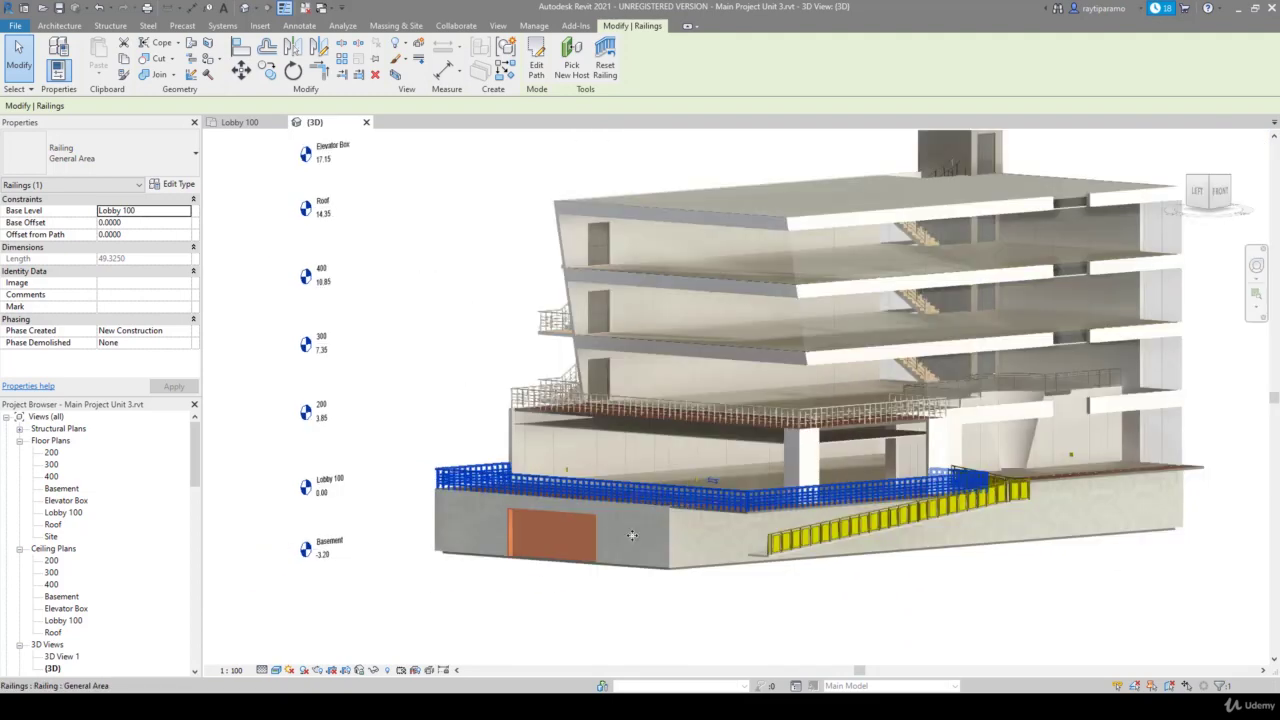
pyautogui.scroll(-1, 503, 483)
pyautogui.moveTo(830, 560)
pyautogui.keyDown('shift'); pyautogui.mouseDown(button='middle')
pyautogui.moveTo(496, 640)
pyautogui.moveTo(600, 450)
pyautogui.mouseUp(button='middle'); pyautogui.keyUp('shift')
pyautogui.scroll(3, 703, 405)
pyautogui.scroll(2, 703, 405)
pyautogui.scroll(2, 703, 405)
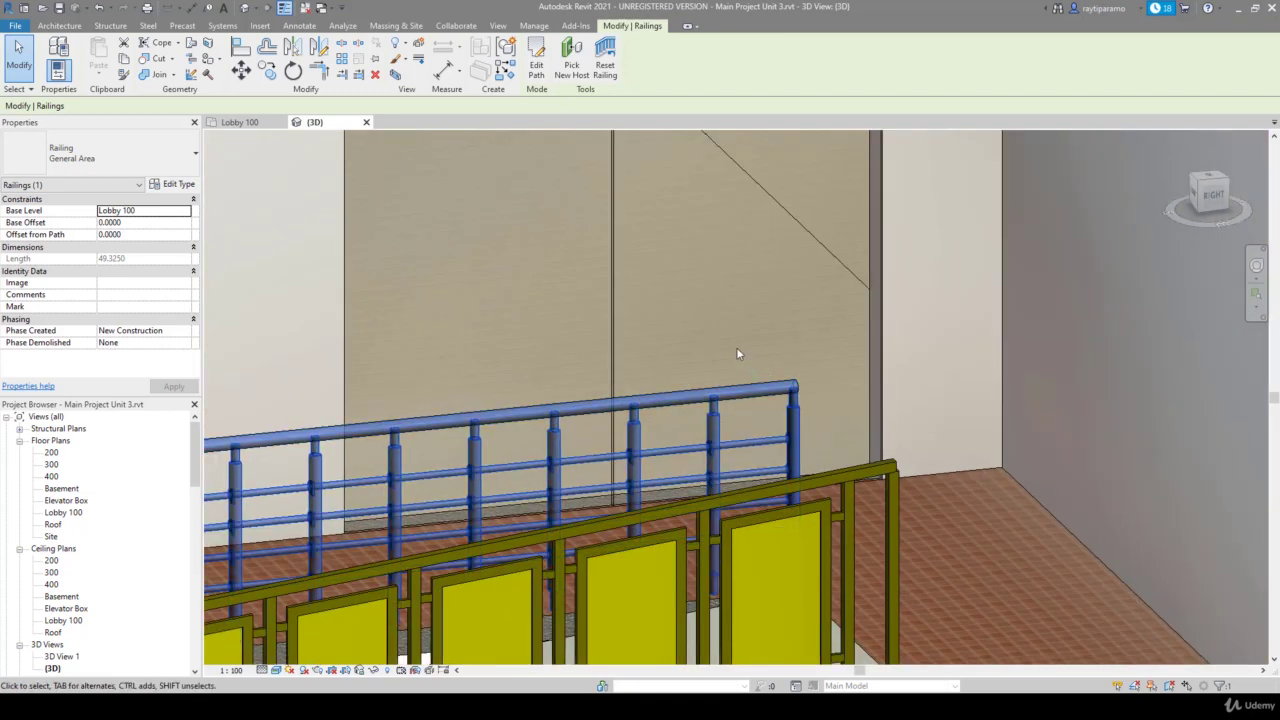
pyautogui.scroll(-1, 736, 352)
pyautogui.scroll(-2, 736, 352)
pyautogui.scroll(-2, 736, 352)
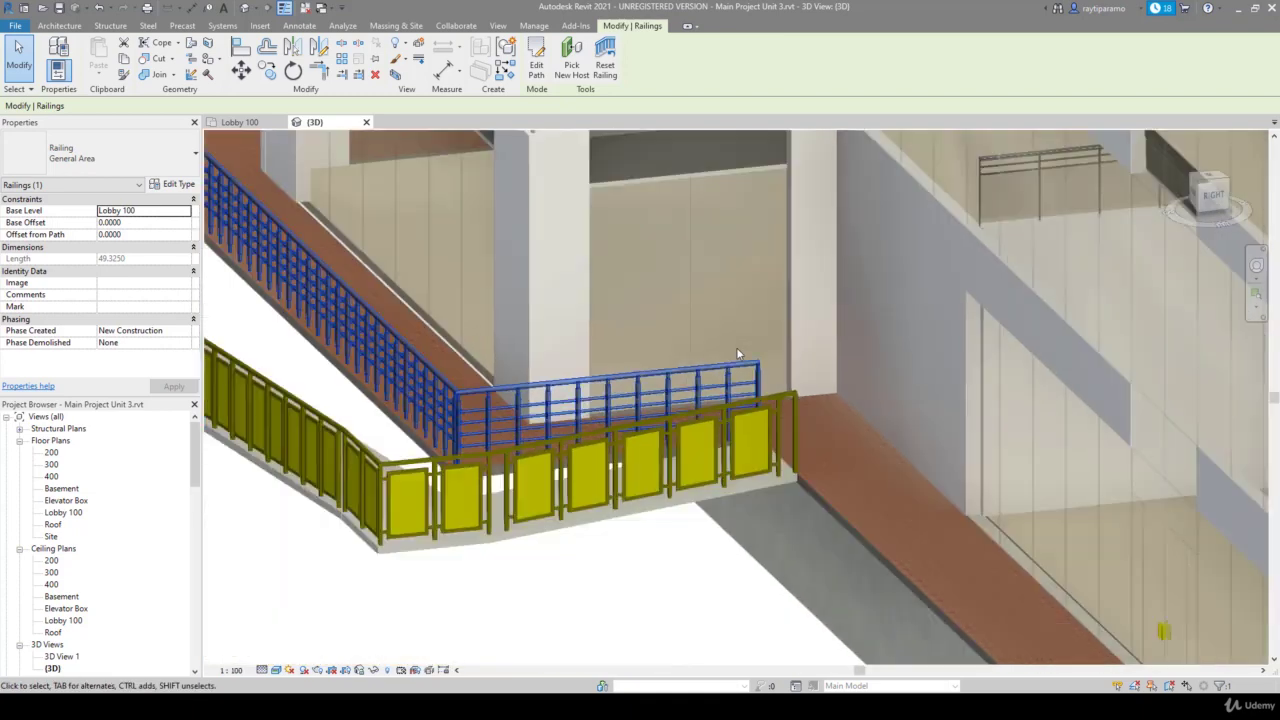
pyautogui.scroll(-2, 736, 352)
pyautogui.moveTo(738, 354)
pyautogui.keyDown('shift'); pyautogui.mouseDown(button='middle')
pyautogui.moveTo(551, 417)
pyautogui.moveTo(640, 457)
pyautogui.moveTo(854, 514)
pyautogui.moveTo(691, 391)
pyautogui.mouseUp(button='middle'); pyautogui.keyUp('shift')
pyautogui.scroll(3, 462, 430)
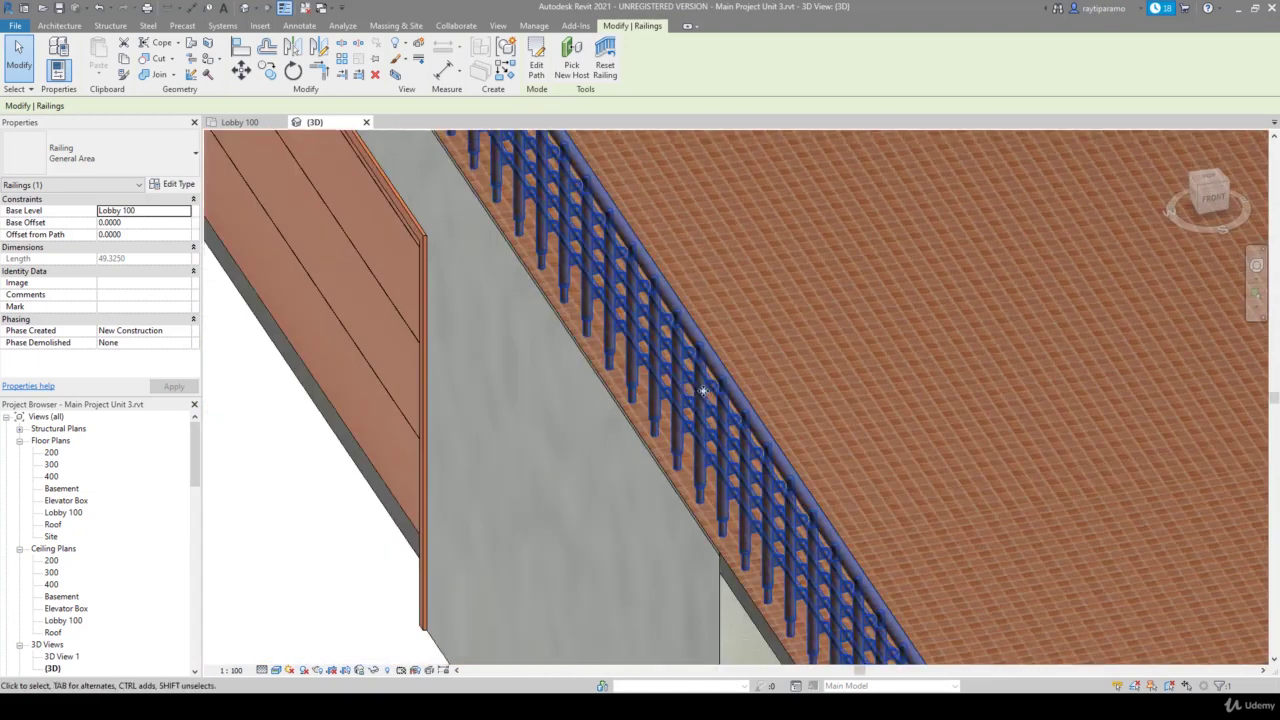
pyautogui.scroll(-3, 590, 431)
pyautogui.scroll(-2, 590, 431)
pyautogui.scroll(-2, 590, 431)
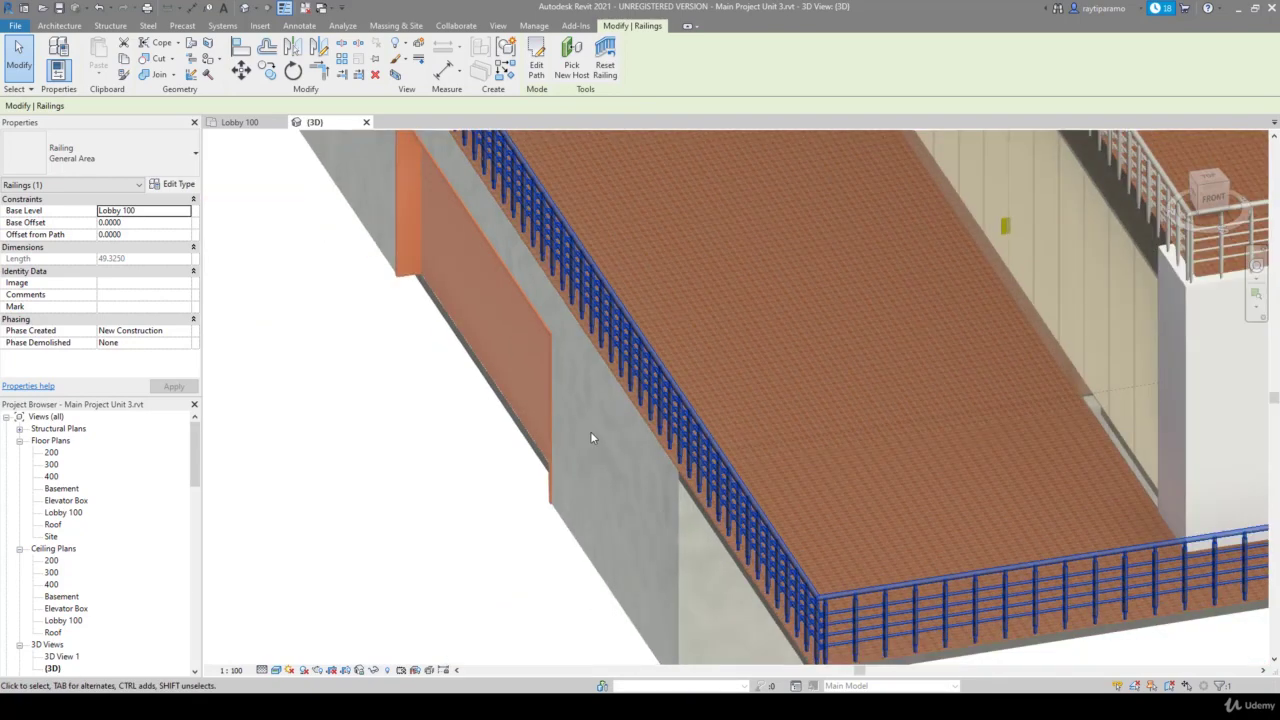
pyautogui.scroll(-1, 590, 431)
pyautogui.scroll(-1, 590, 431)
pyautogui.scroll(-1, 590, 431)
pyautogui.scroll(-2, 590, 431)
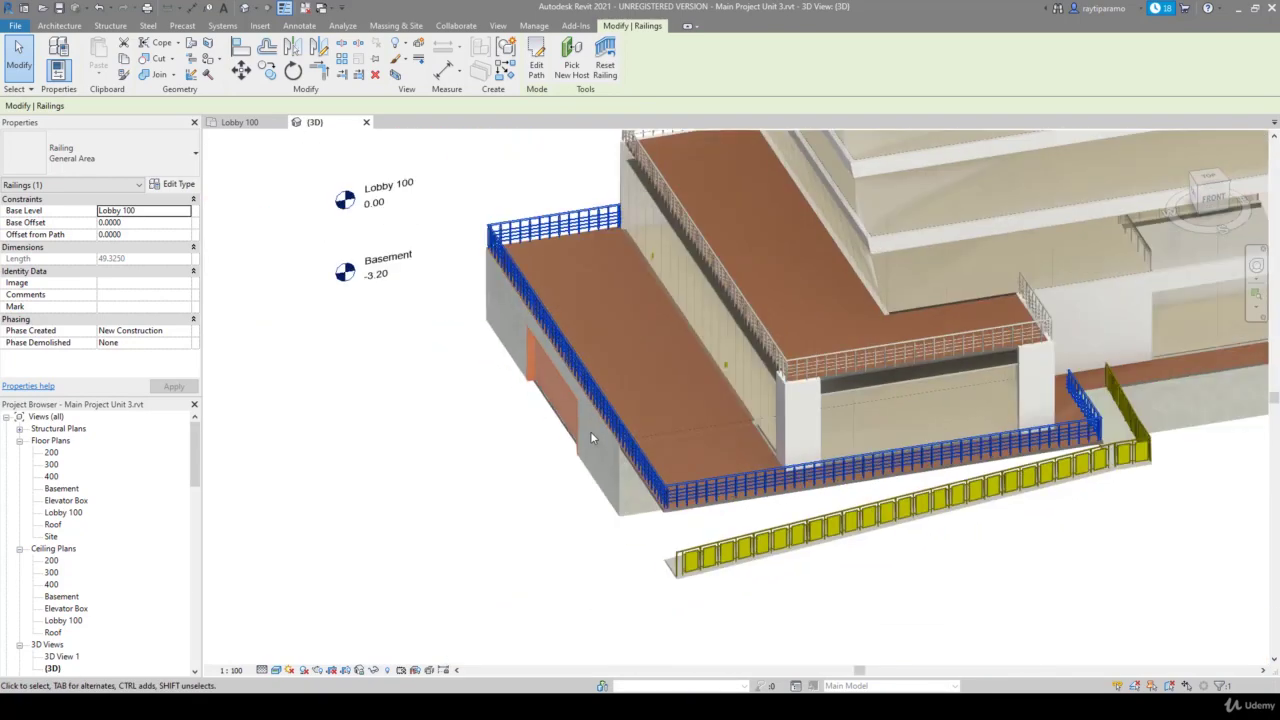
pyautogui.scroll(-1, 590, 431)
pyautogui.scroll(-1, 590, 431)
pyautogui.scroll(2, 591, 192)
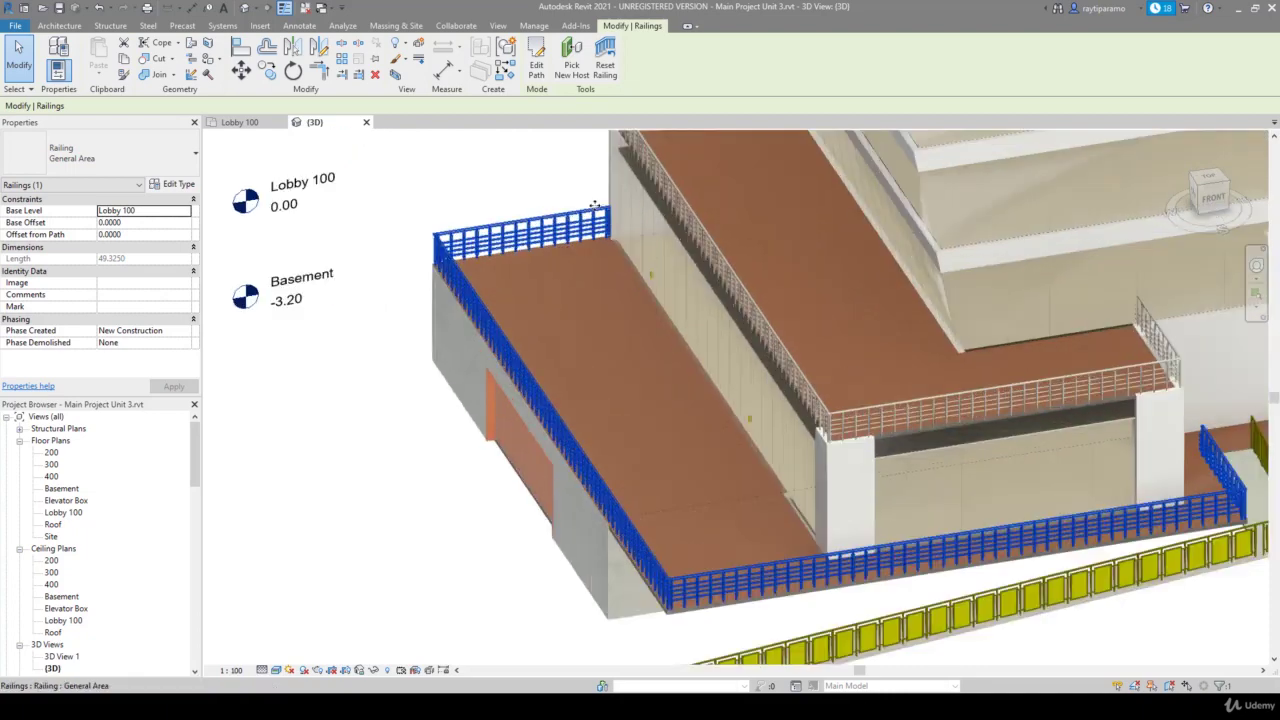
pyautogui.scroll(3, 591, 192)
pyautogui.scroll(2, 591, 192)
pyautogui.scroll(2, 586, 206)
pyautogui.scroll(2, 584, 206)
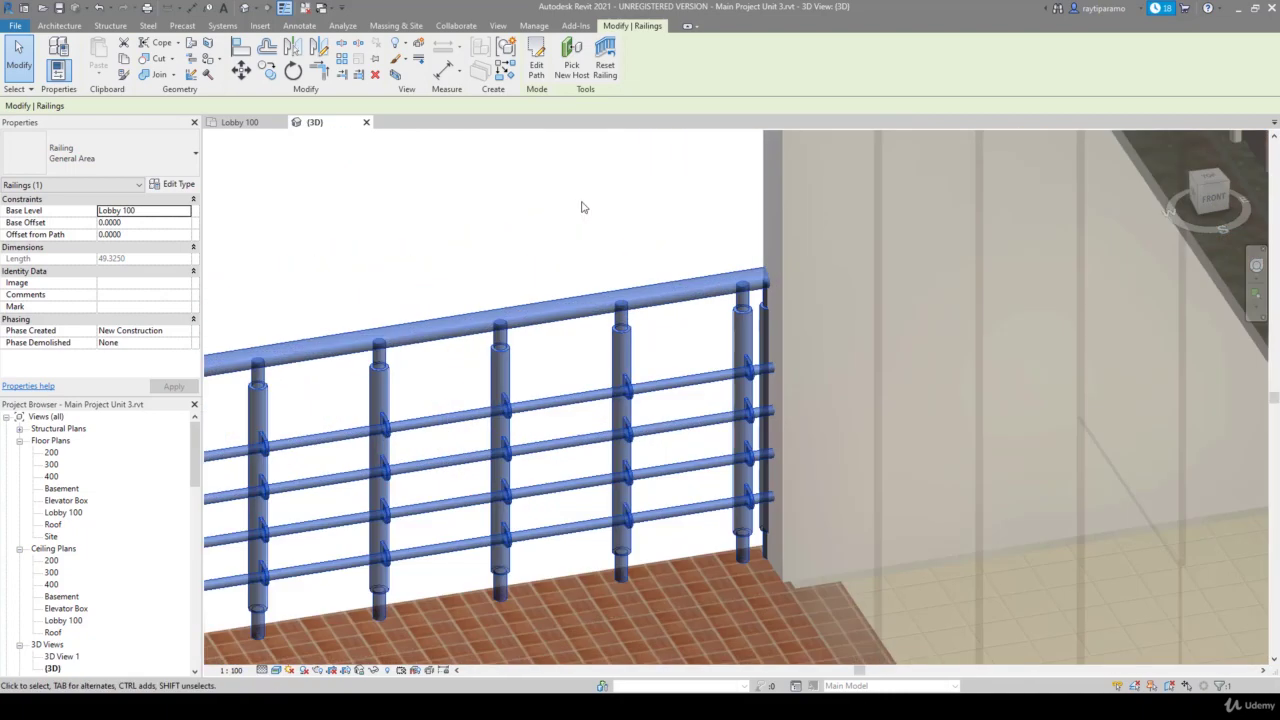
# Open the railing type's baluster placement pattern and select the Regular baluster's 0.4000 spacing
pyautogui.click(180, 185)
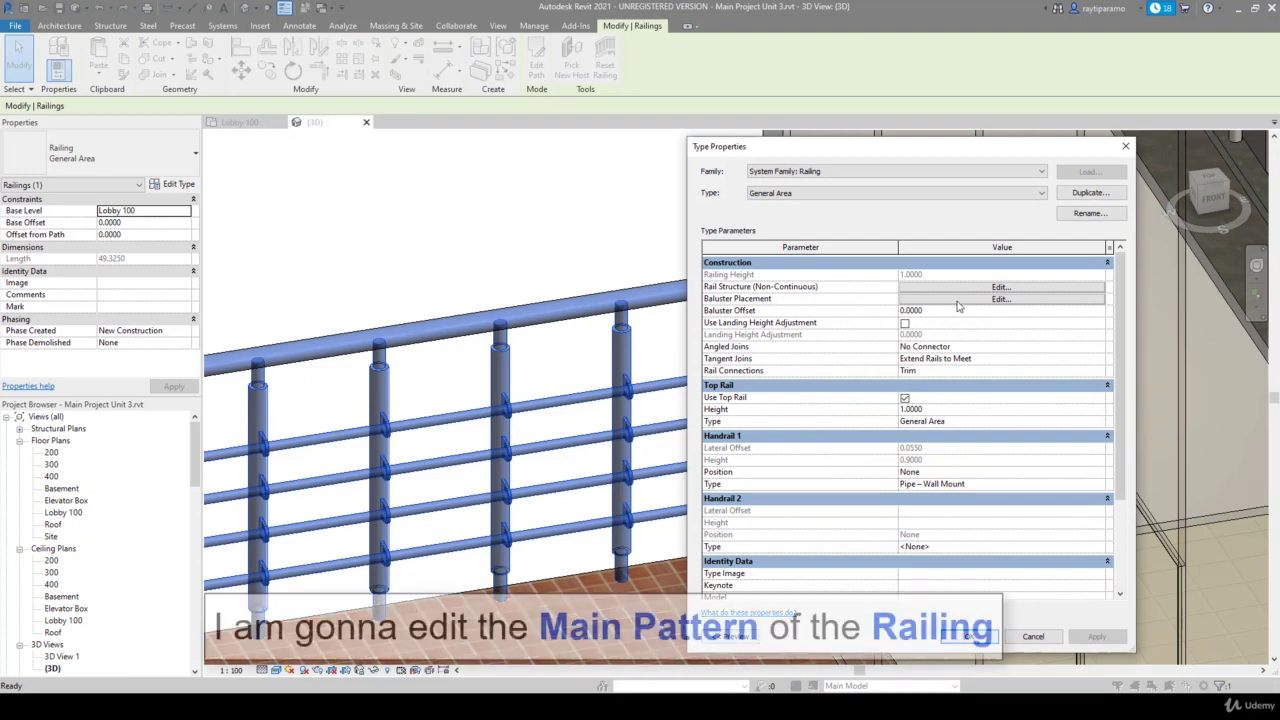
pyautogui.click(990, 299)
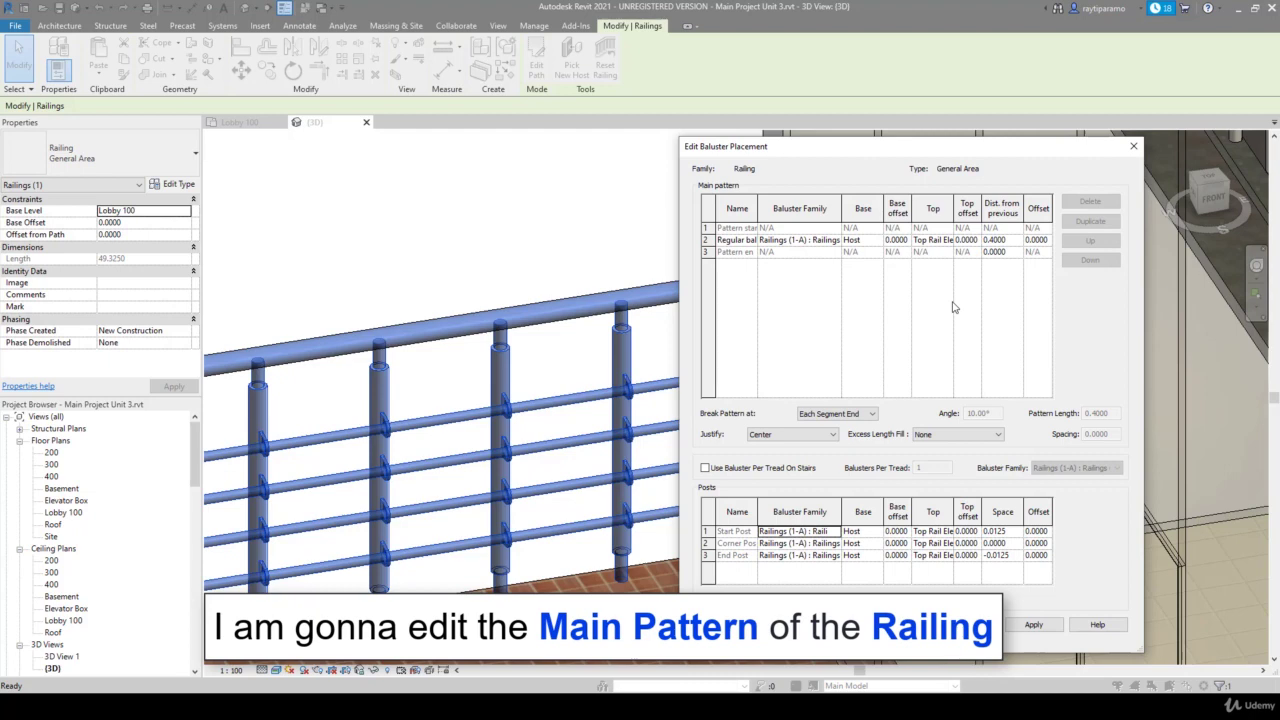
pyautogui.click(990, 240)
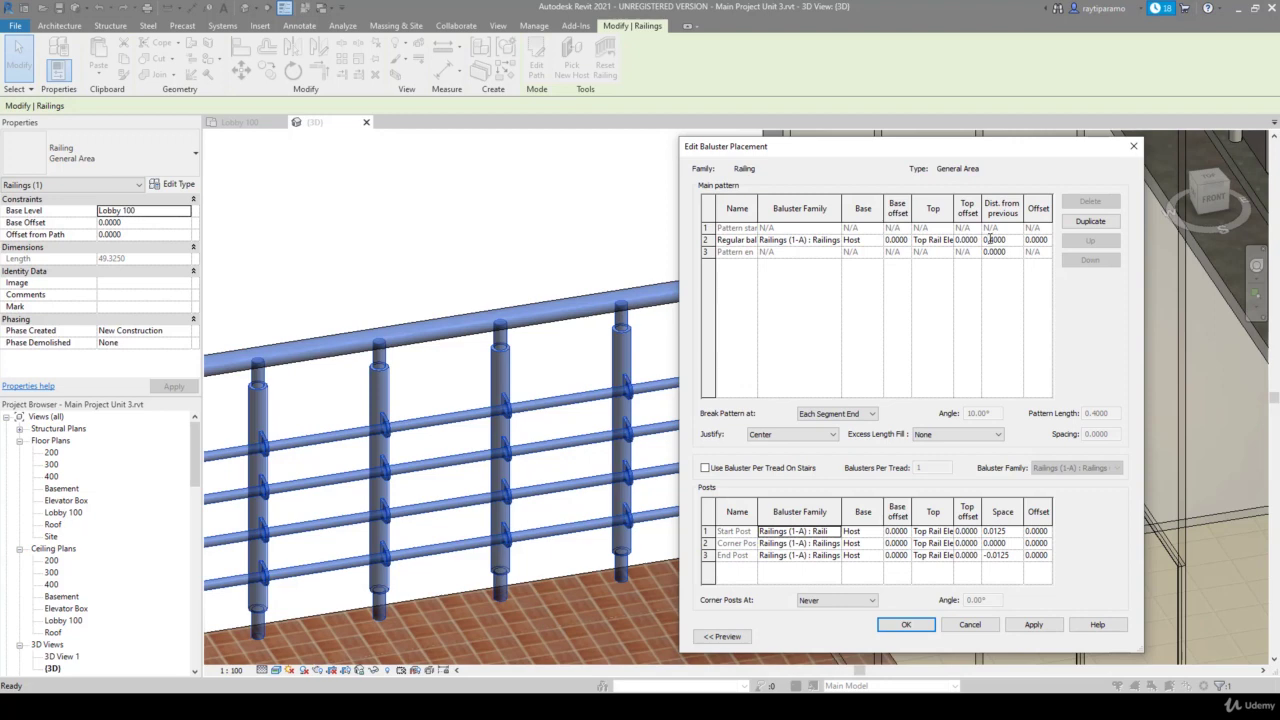
pyautogui.doubleClick(995, 240)
# Duplicate the Regular baluster row and set the copy's distance from previous to 0.3
pyautogui.click(706, 240)
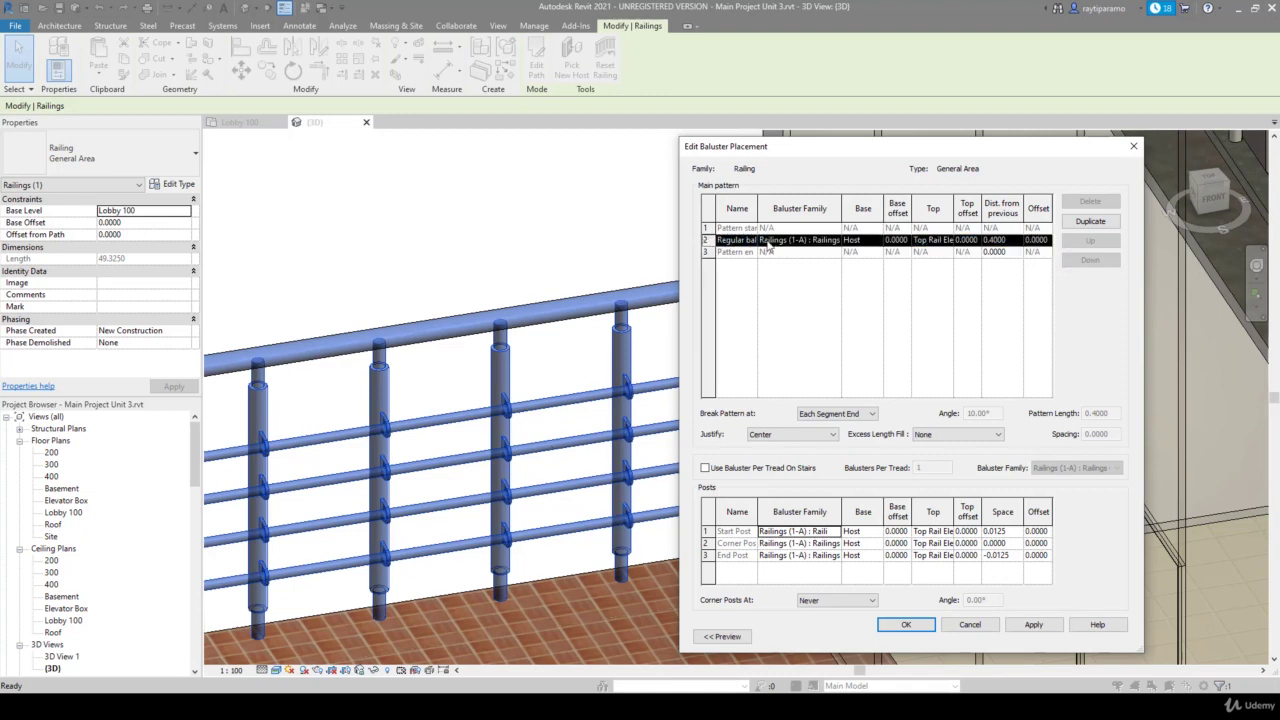
pyautogui.click(1090, 221)
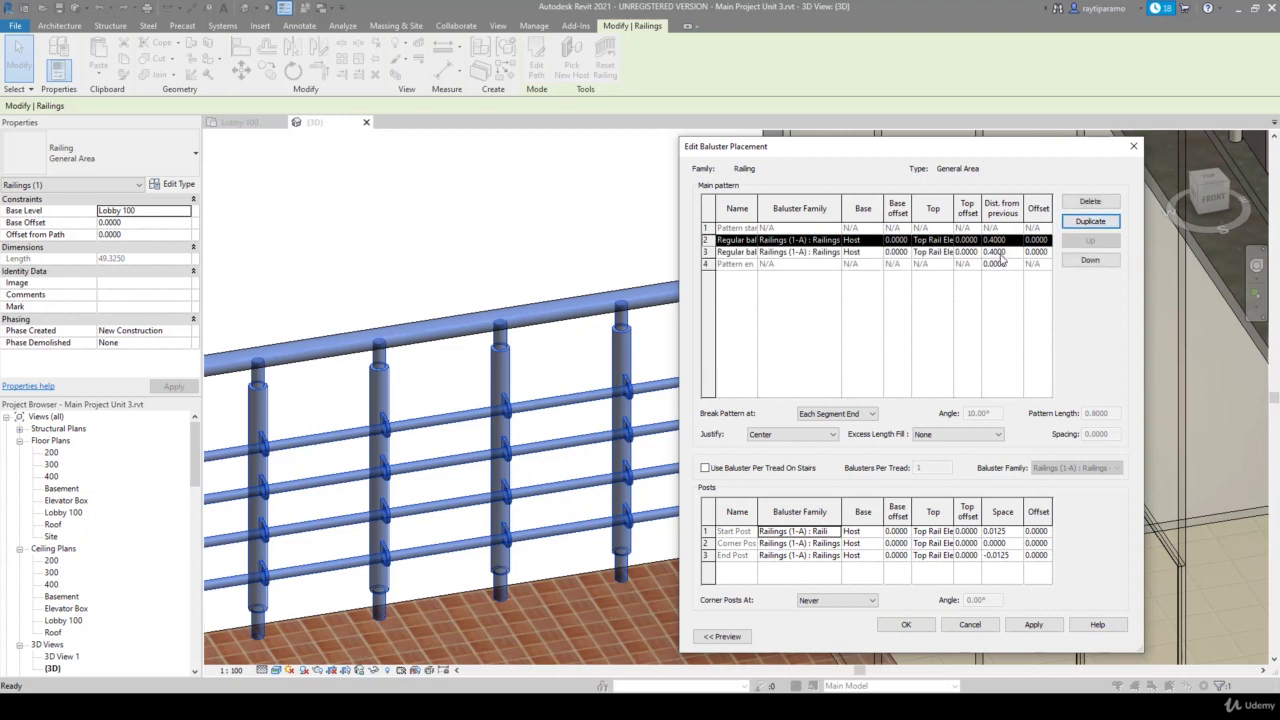
pyautogui.click(997, 252)
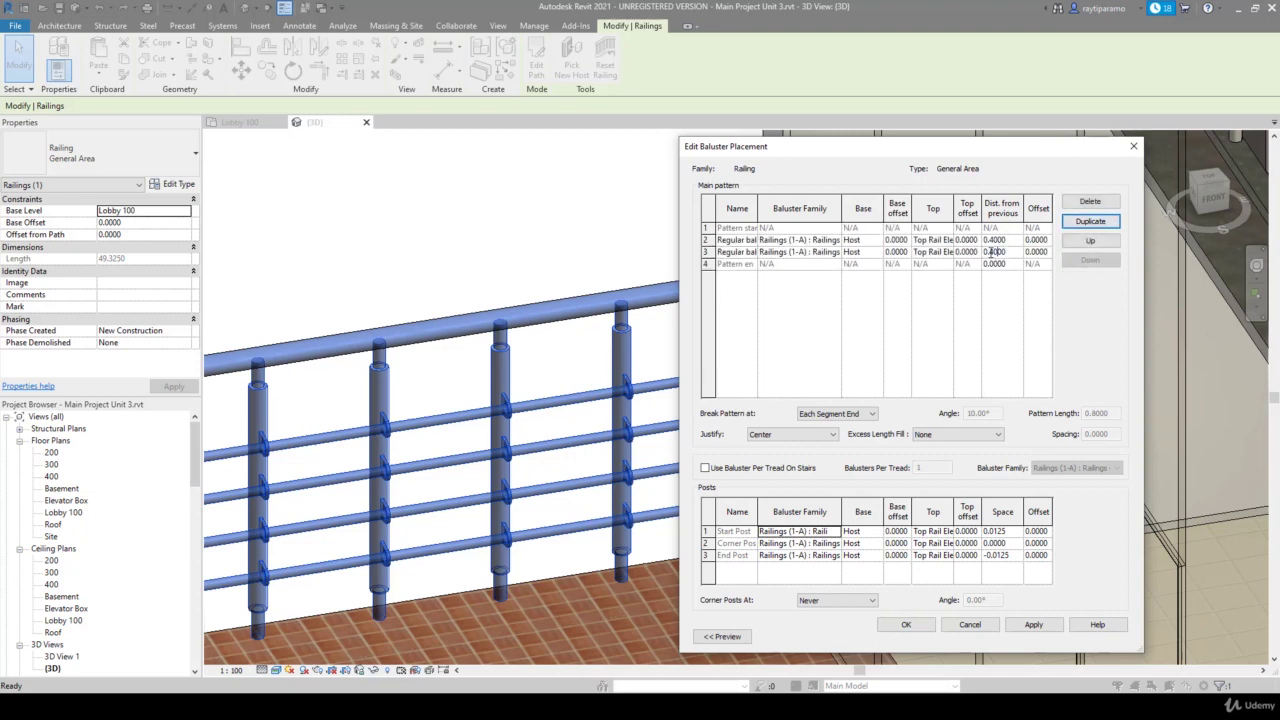
pyautogui.doubleClick(991, 252)
pyautogui.write('3')
pyautogui.click(995, 240)
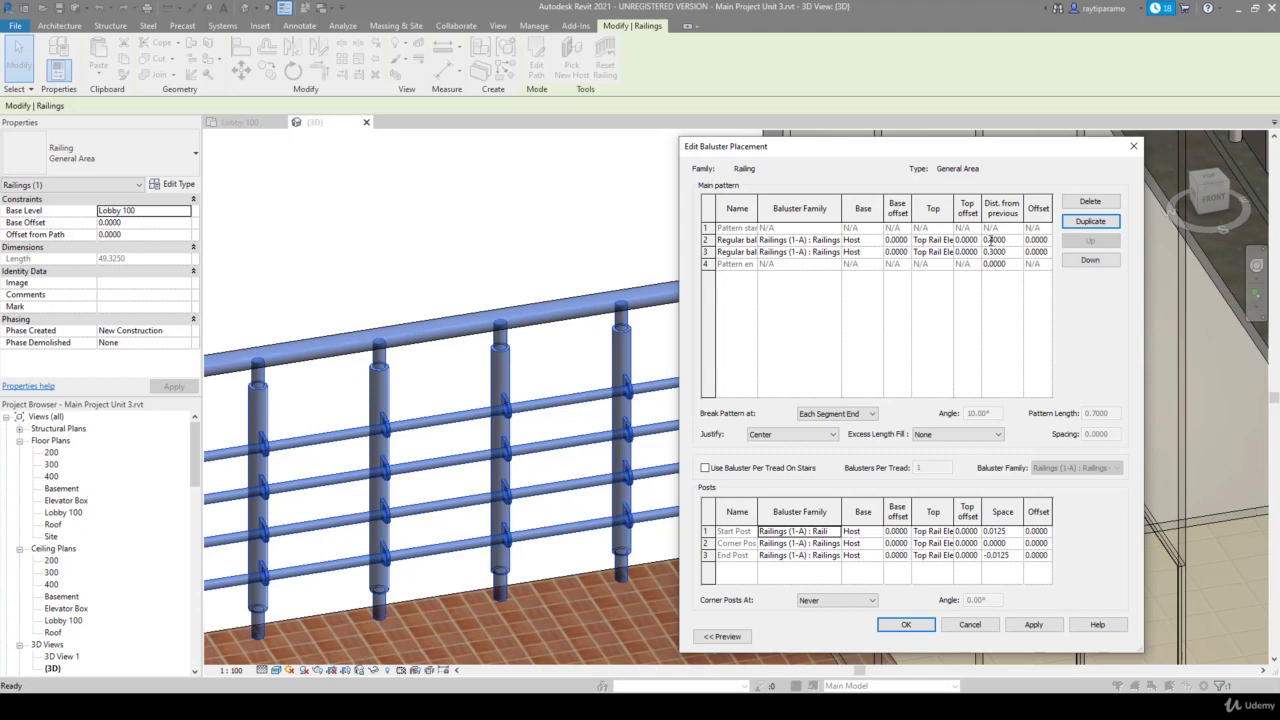
pyautogui.doubleClick(1000, 240)
# Set the first baluster to 0.2 and Railings (1-B), then duplicate it at 0.1 spacing
pyautogui.write('2')
pyautogui.click(835, 243)
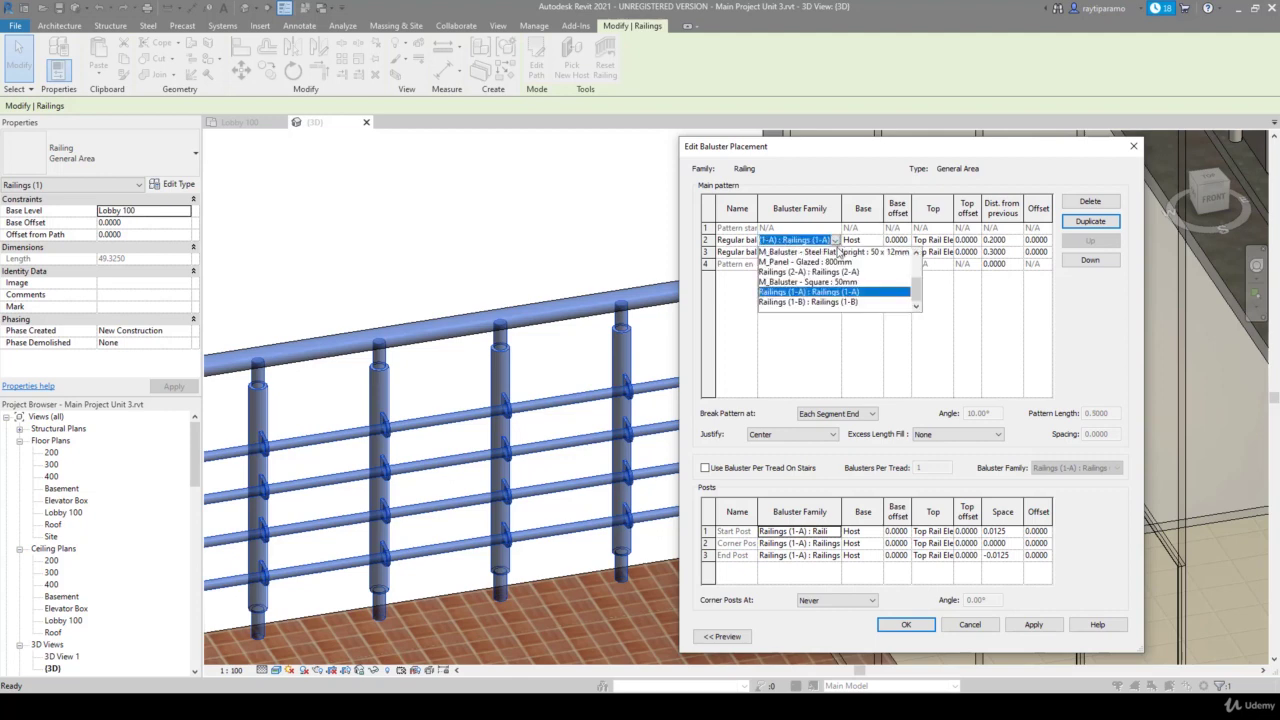
pyautogui.click(849, 302)
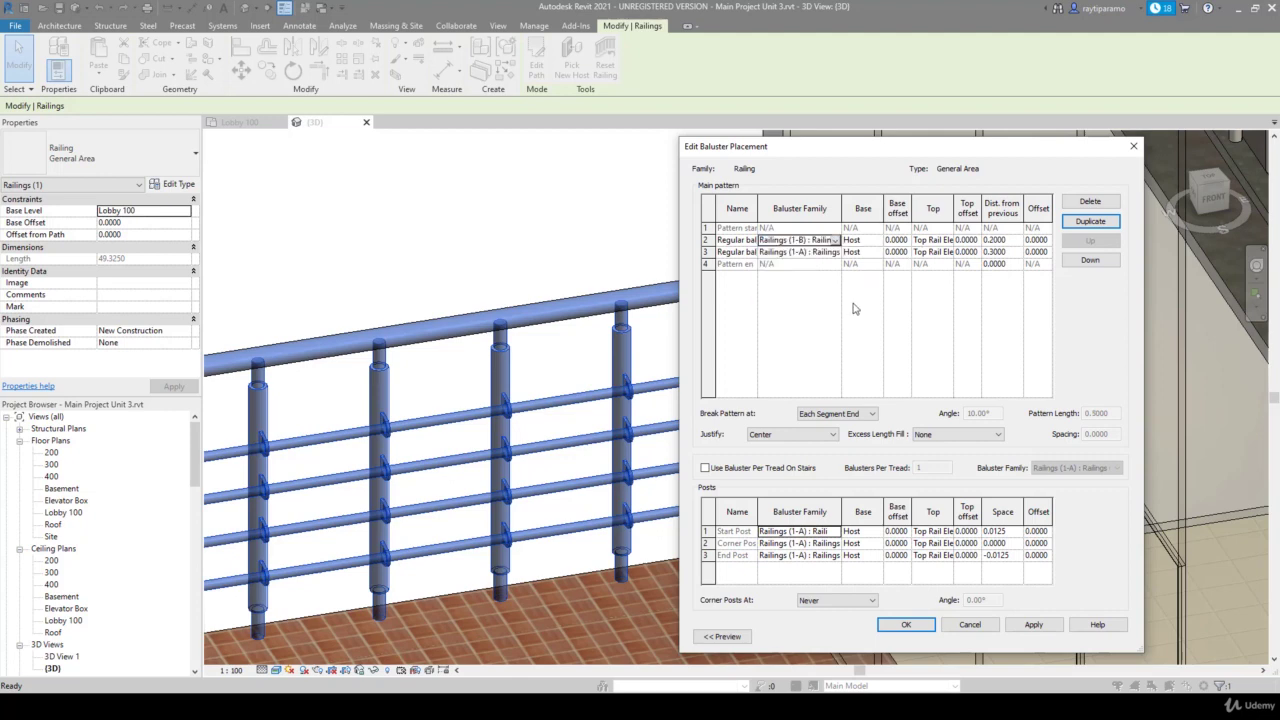
pyautogui.click(708, 252)
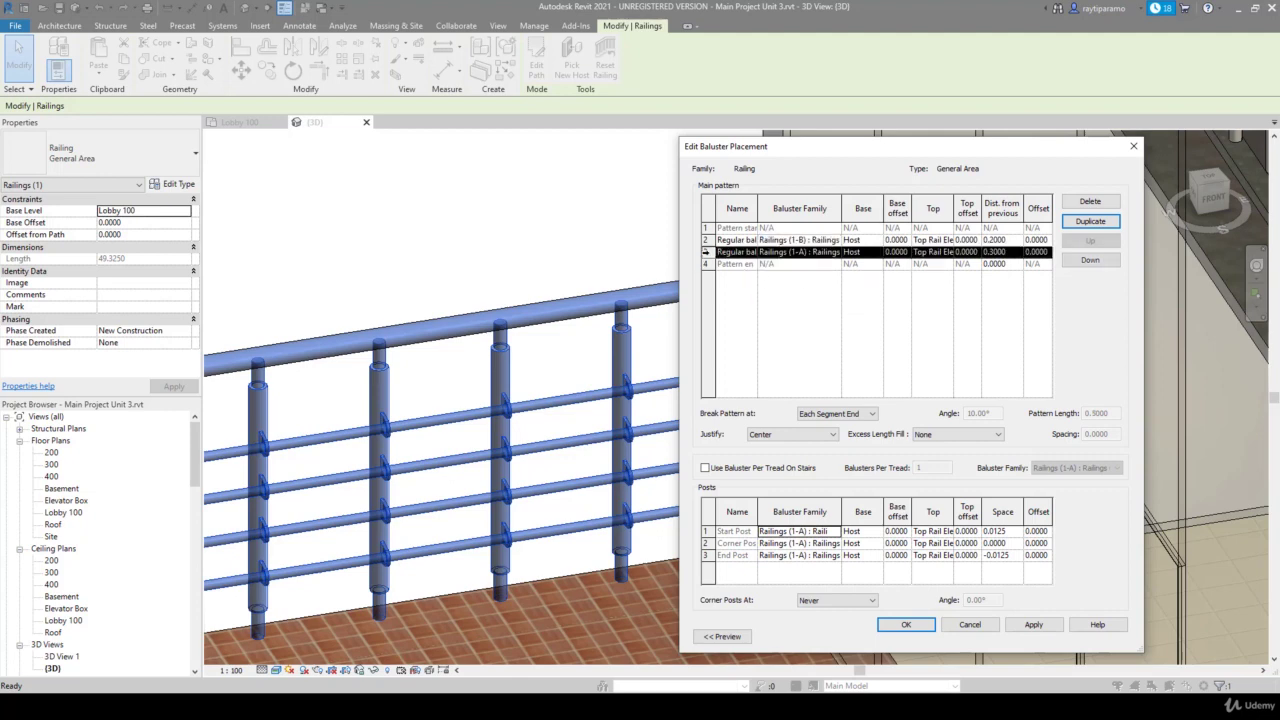
pyautogui.click(707, 241)
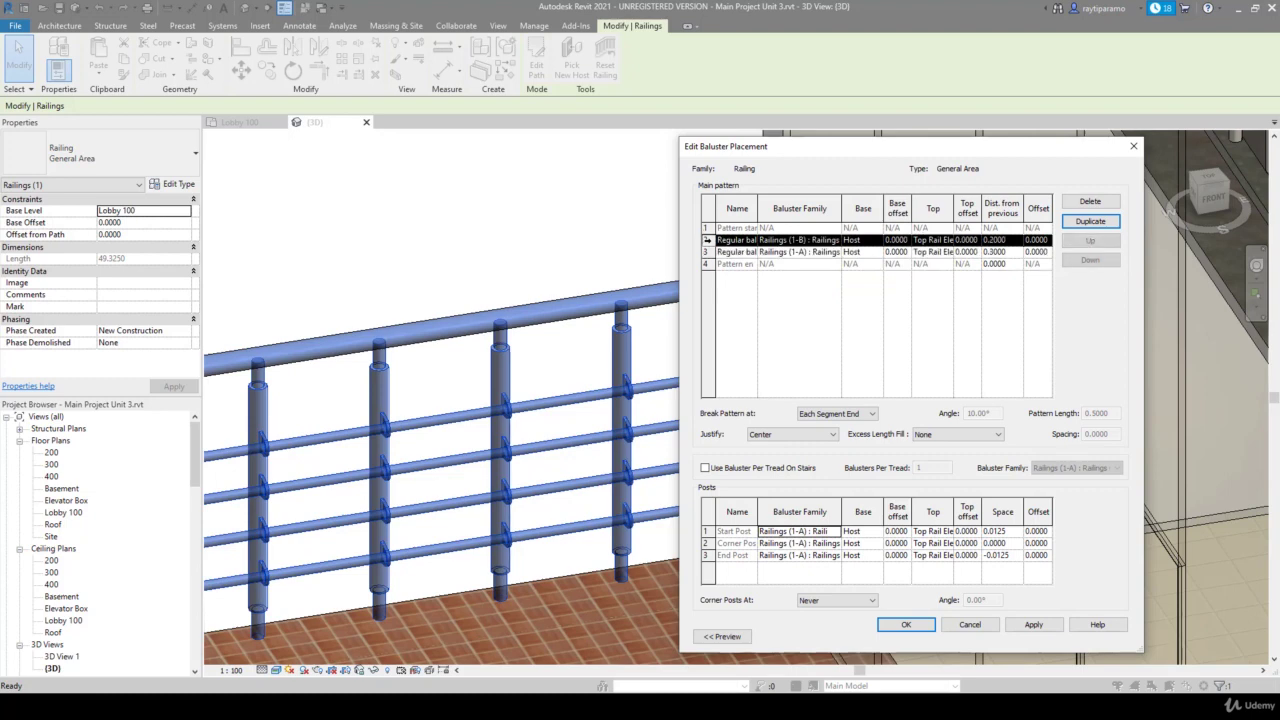
pyautogui.click(1091, 226)
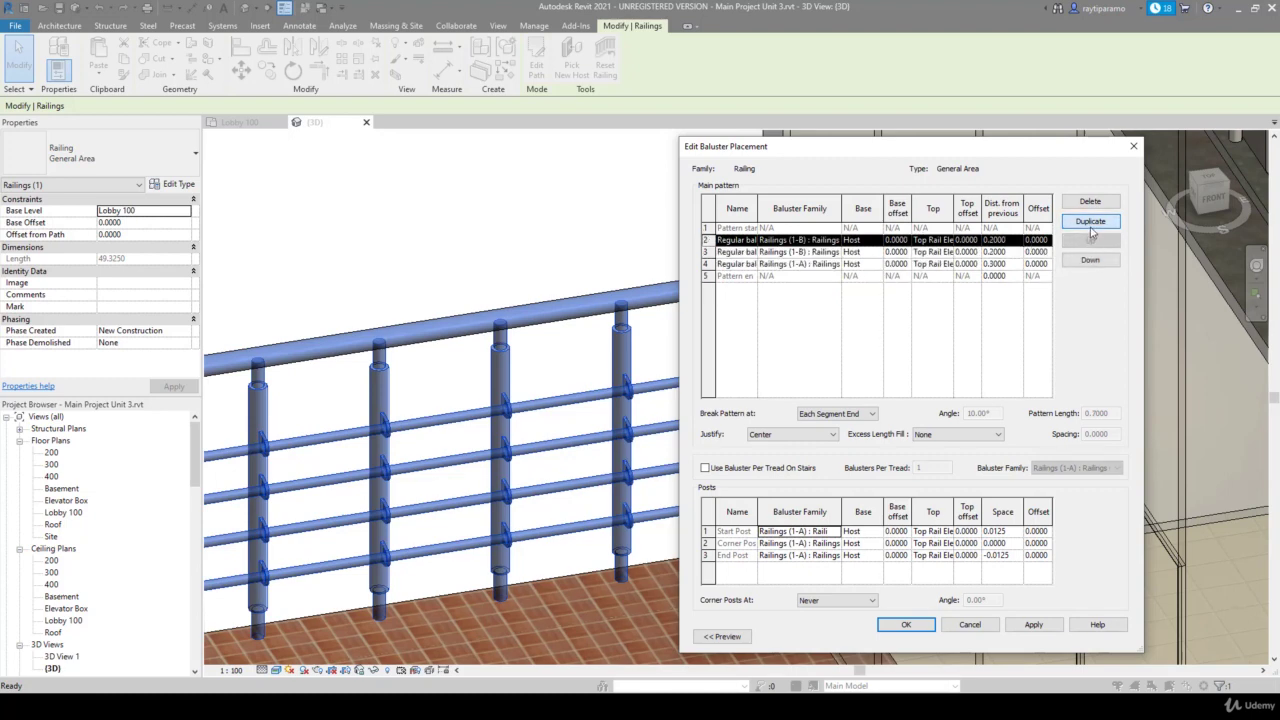
pyautogui.click(991, 241)
pyautogui.doubleClick(995, 240)
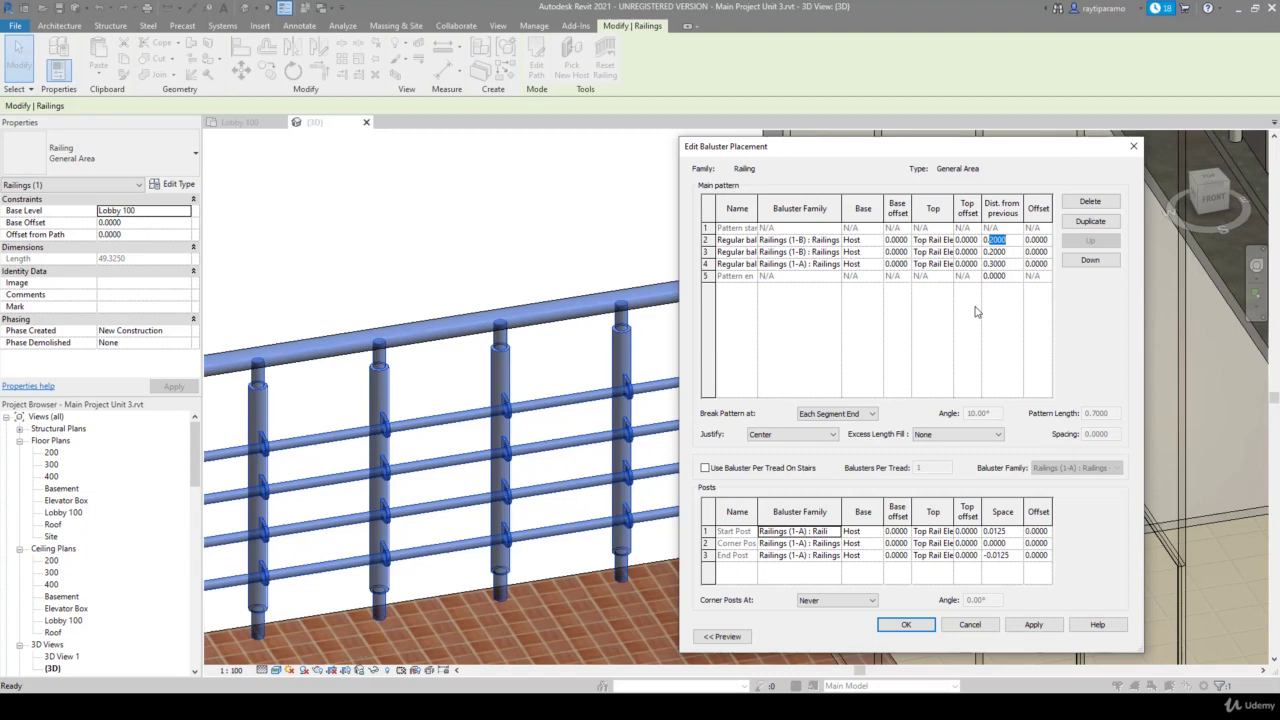
pyautogui.write('1')
# Switch the Start, Corner and End posts to Railings (1-B) and confirm the placement settings
pyautogui.click(838, 534)
pyautogui.click(848, 597)
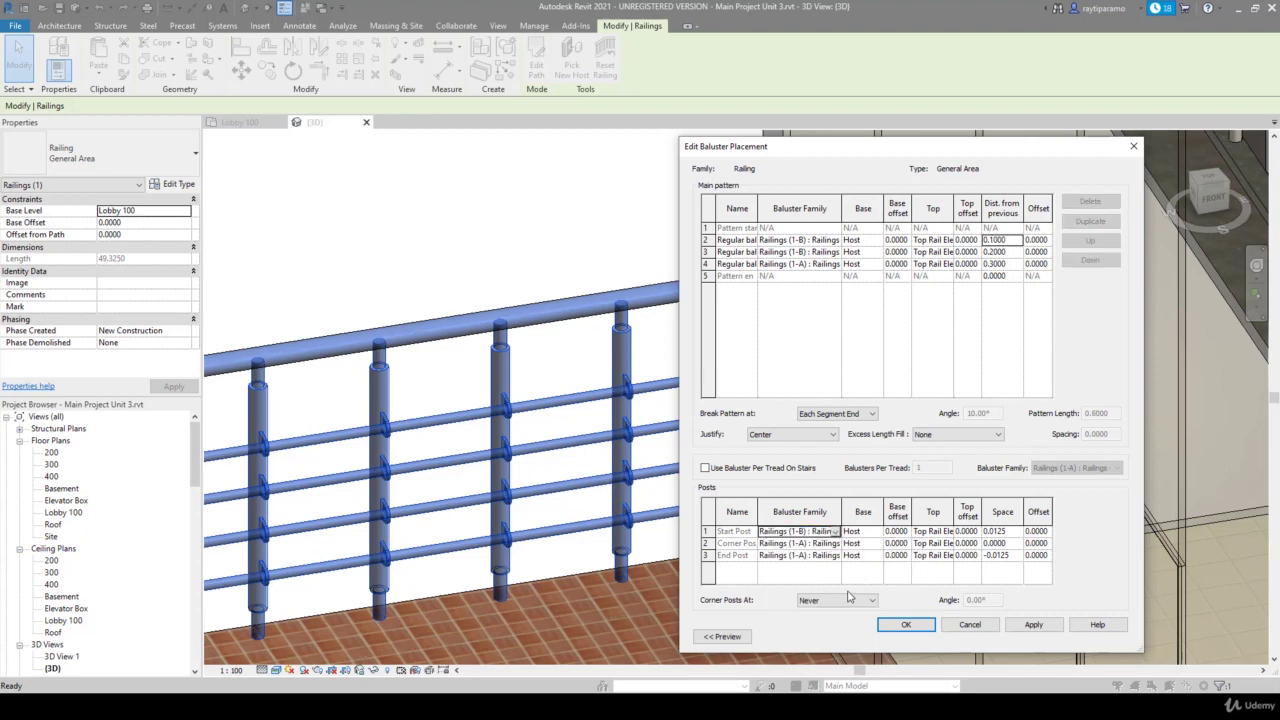
pyautogui.click(838, 543)
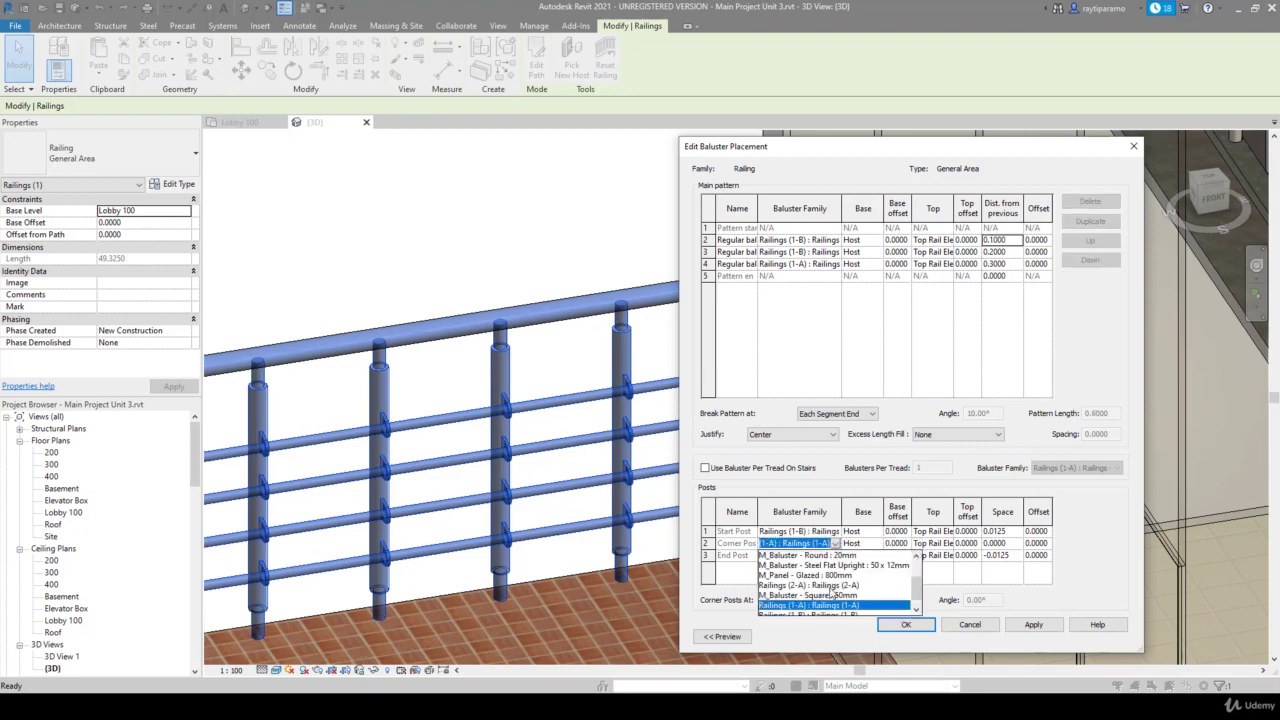
pyautogui.click(848, 606)
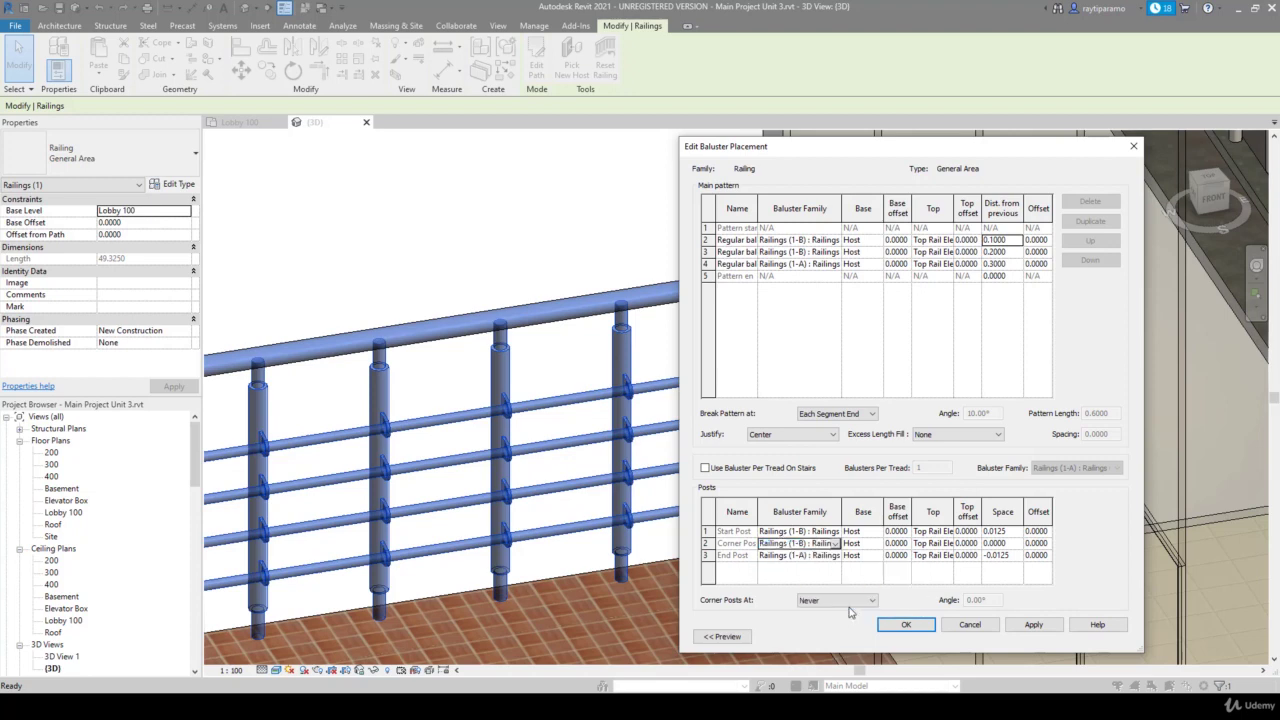
pyautogui.click(838, 556)
pyautogui.click(838, 556)
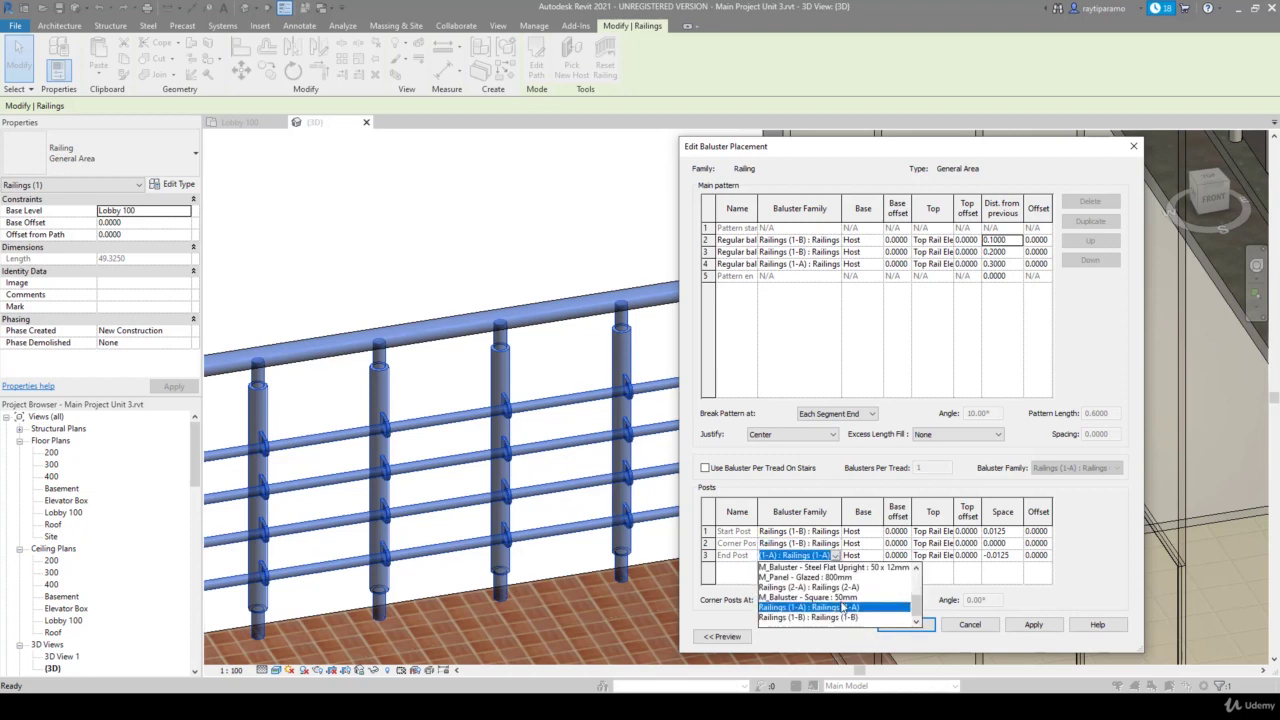
pyautogui.click(848, 618)
pyautogui.click(1045, 626)
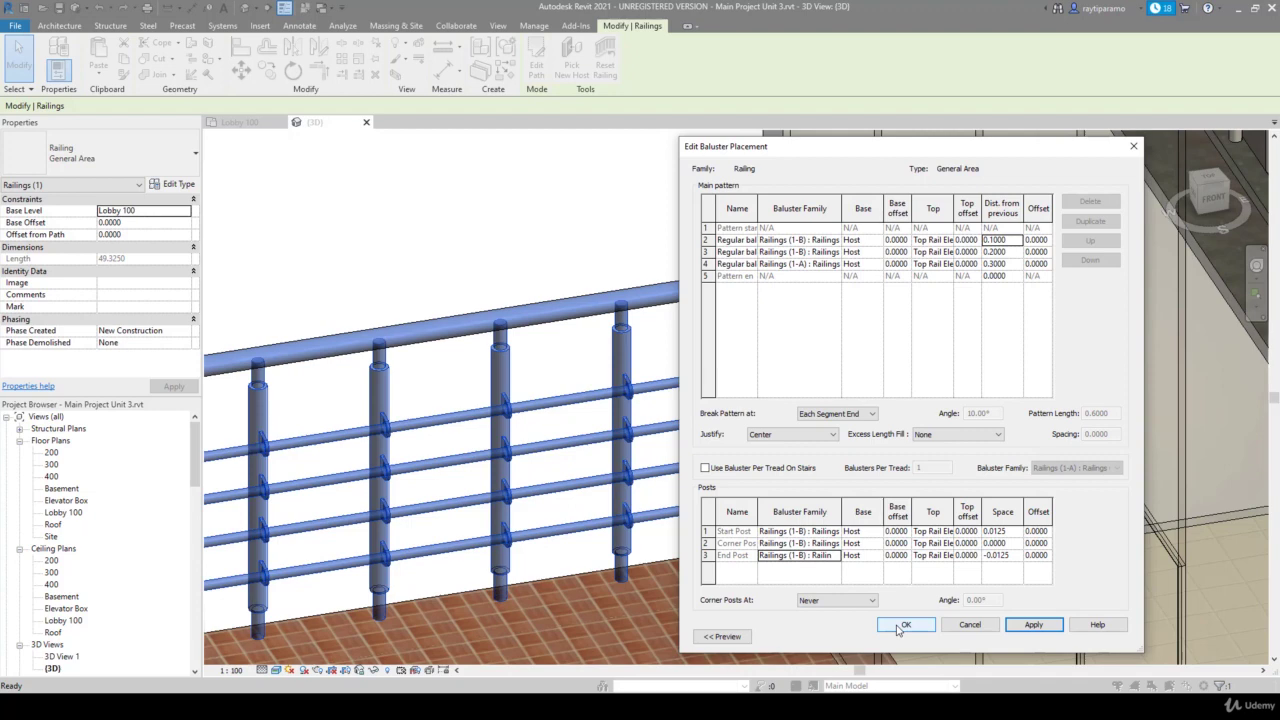
pyautogui.click(899, 627)
pyautogui.click(1087, 640)
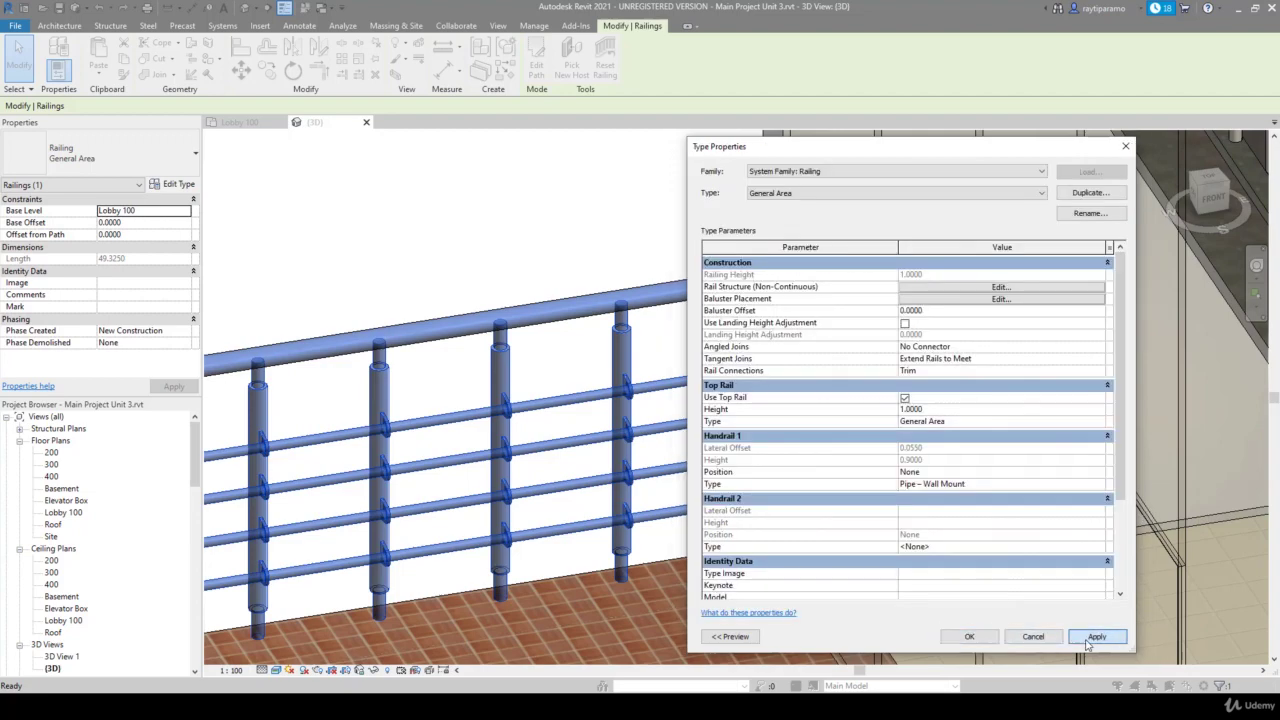
# Confirm the railing type changes, then reopen the baluster placement settings
pyautogui.click(970, 638)
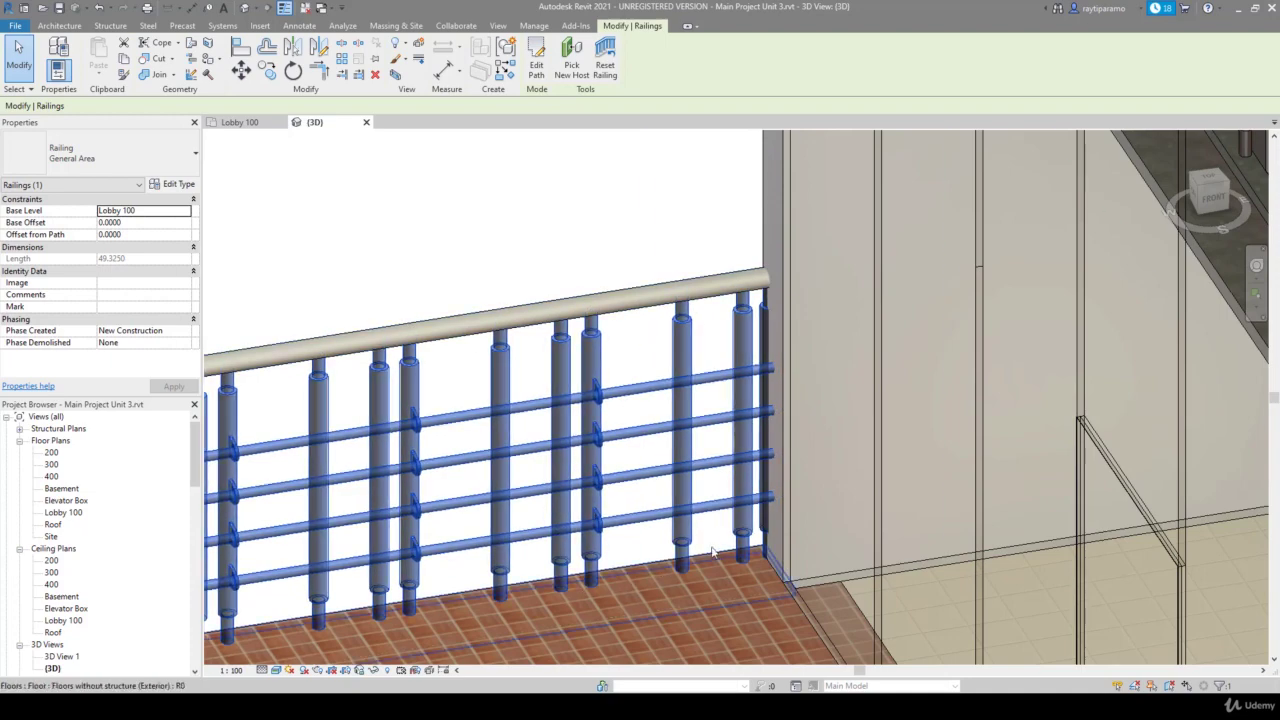
pyautogui.click(185, 187)
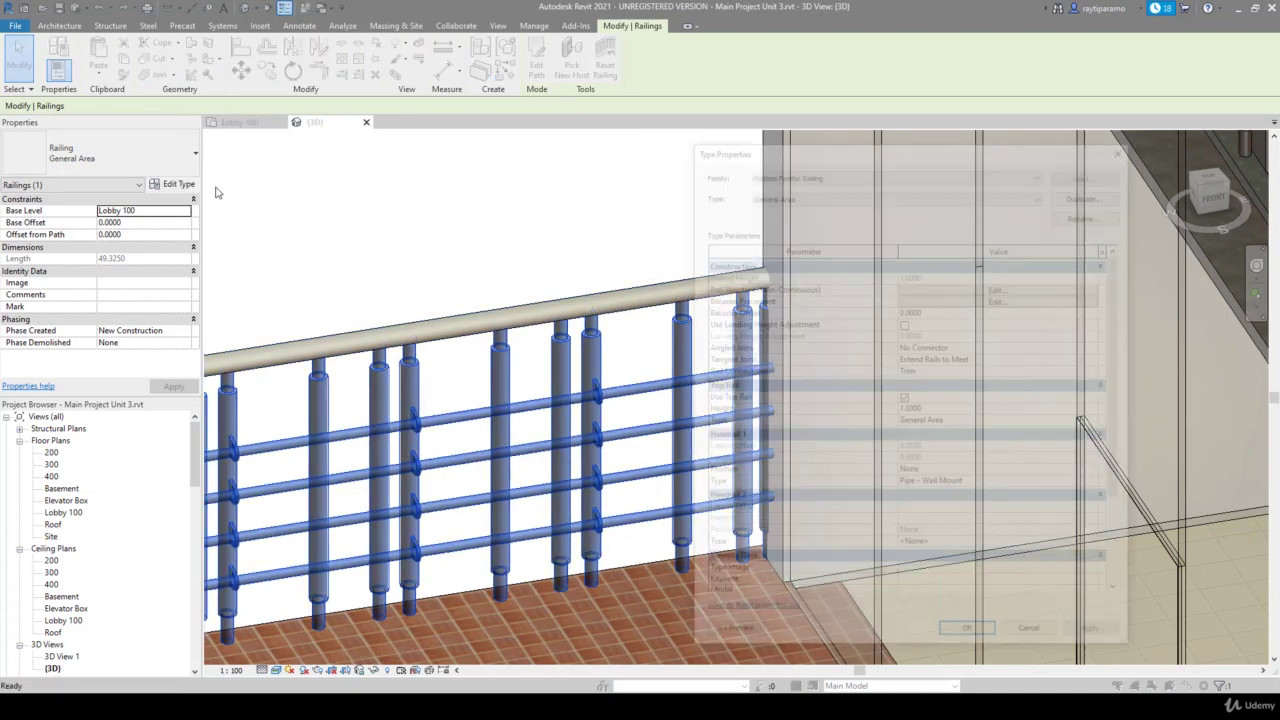
pyautogui.click(978, 304)
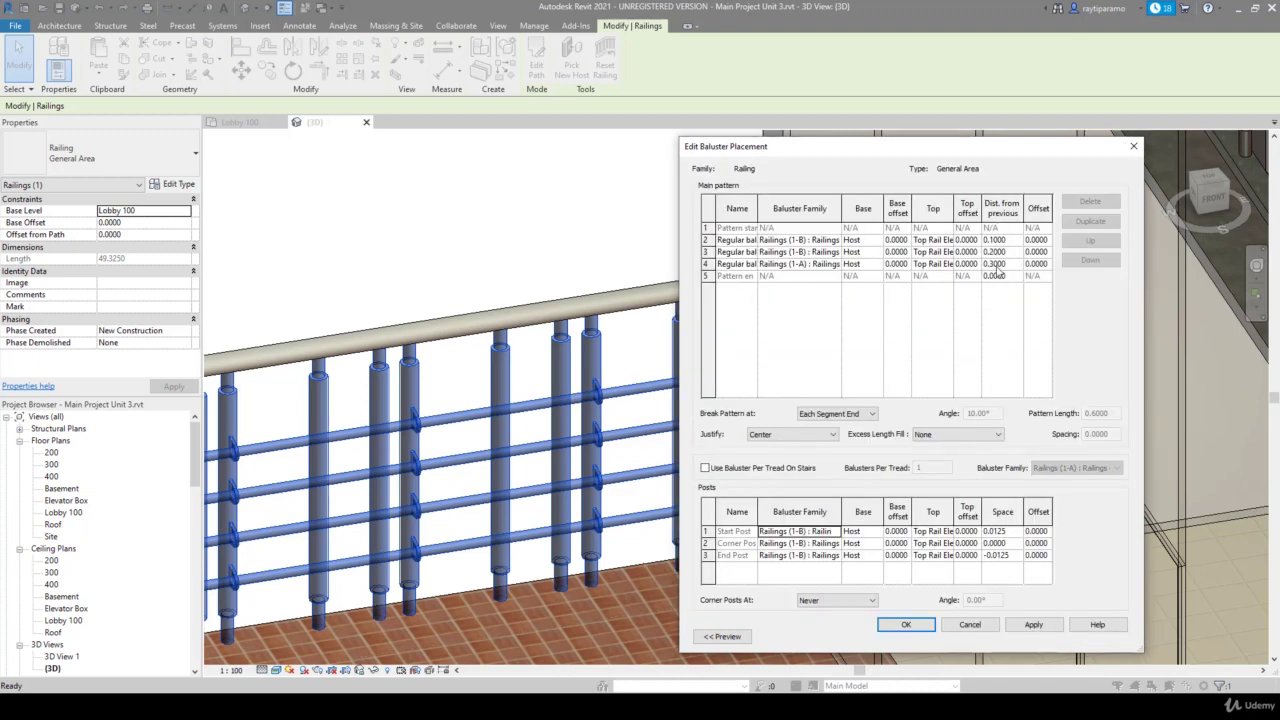
# Set all three balusters' distance from previous to 0.15 for a 0.4500 pattern and apply
pyautogui.click(993, 258)
pyautogui.doubleClick(993, 252)
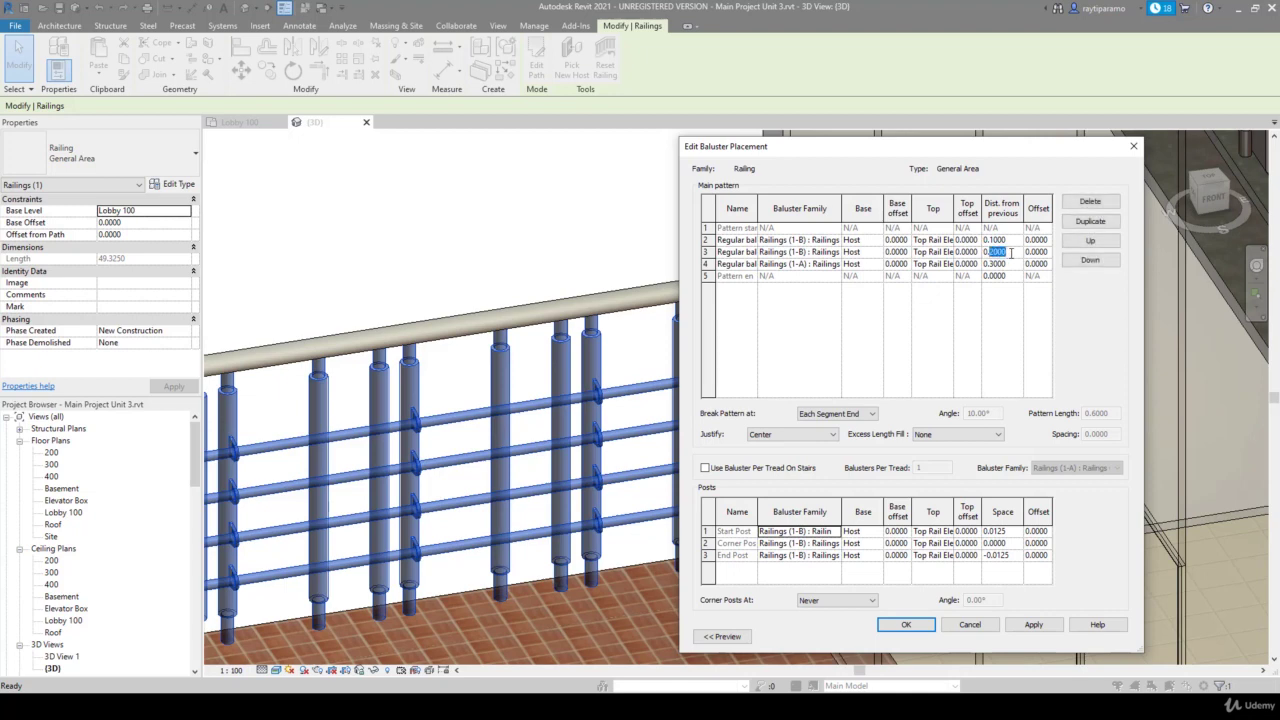
pyautogui.write('0.1')
pyautogui.click(996, 240)
pyautogui.write('5')
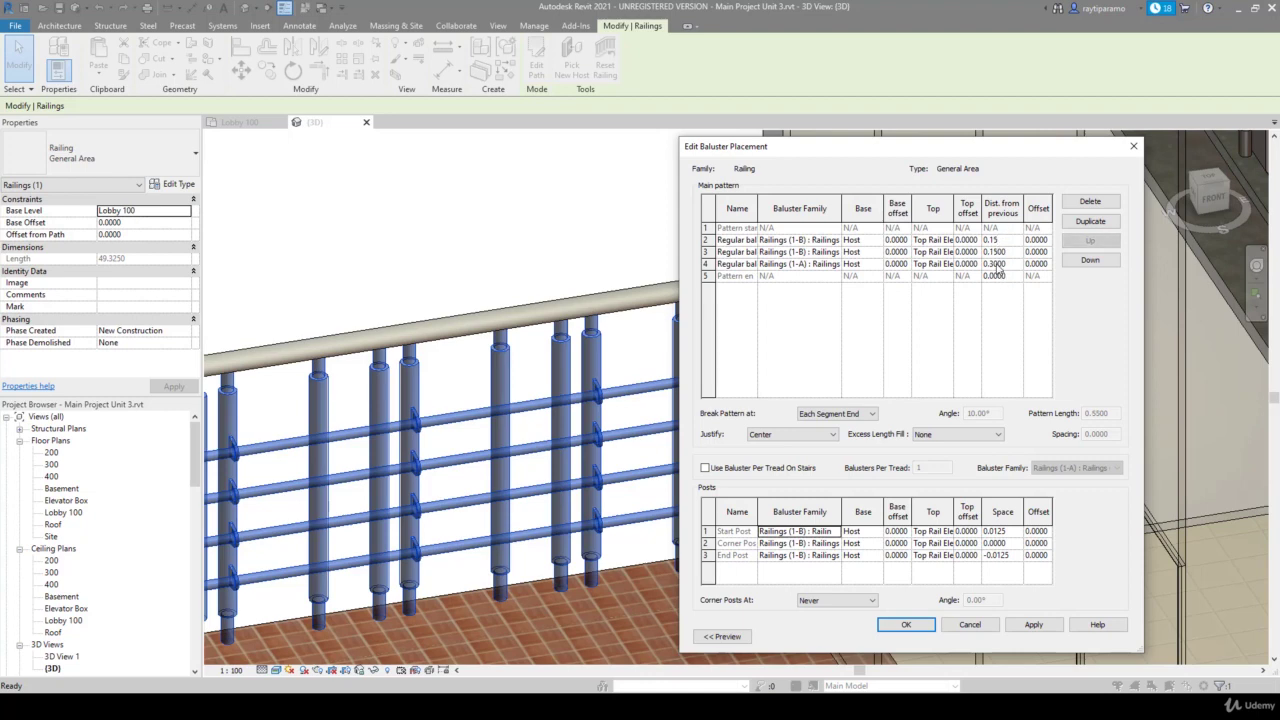
pyautogui.click(997, 265)
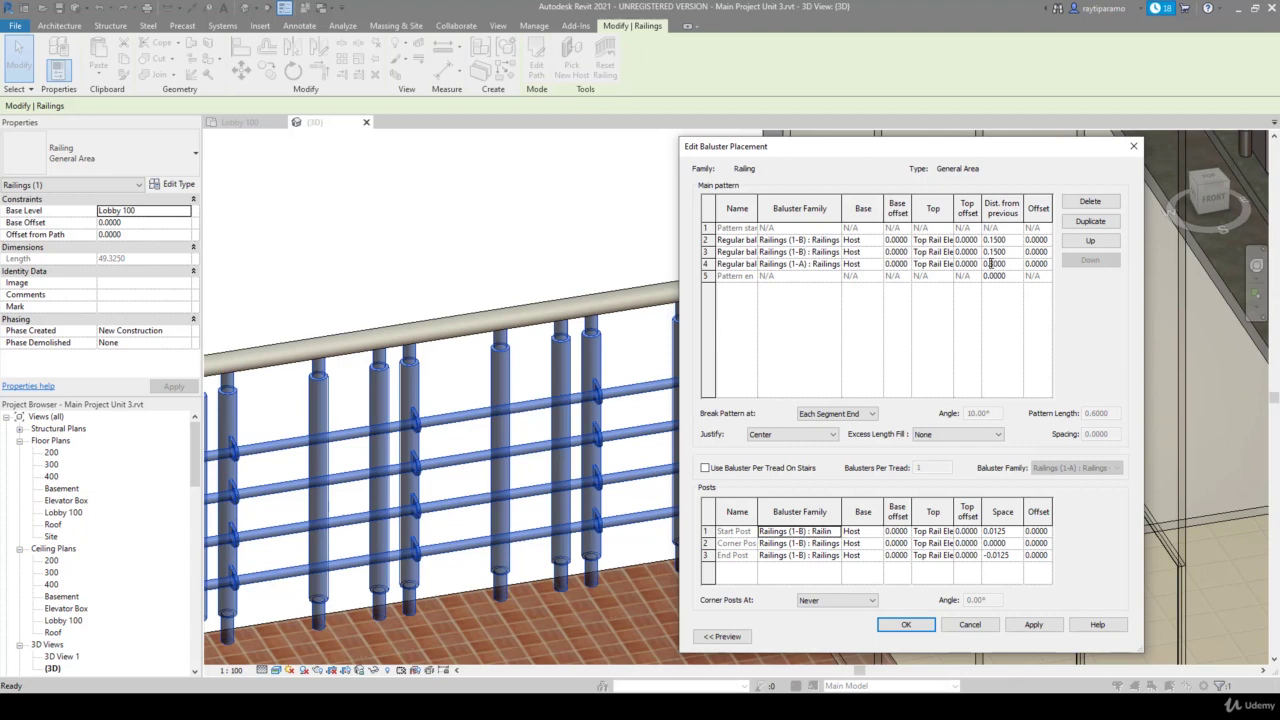
pyautogui.moveTo(990, 263); pyautogui.dragTo(1010, 264)
pyautogui.write('15')
pyautogui.click(1041, 629)
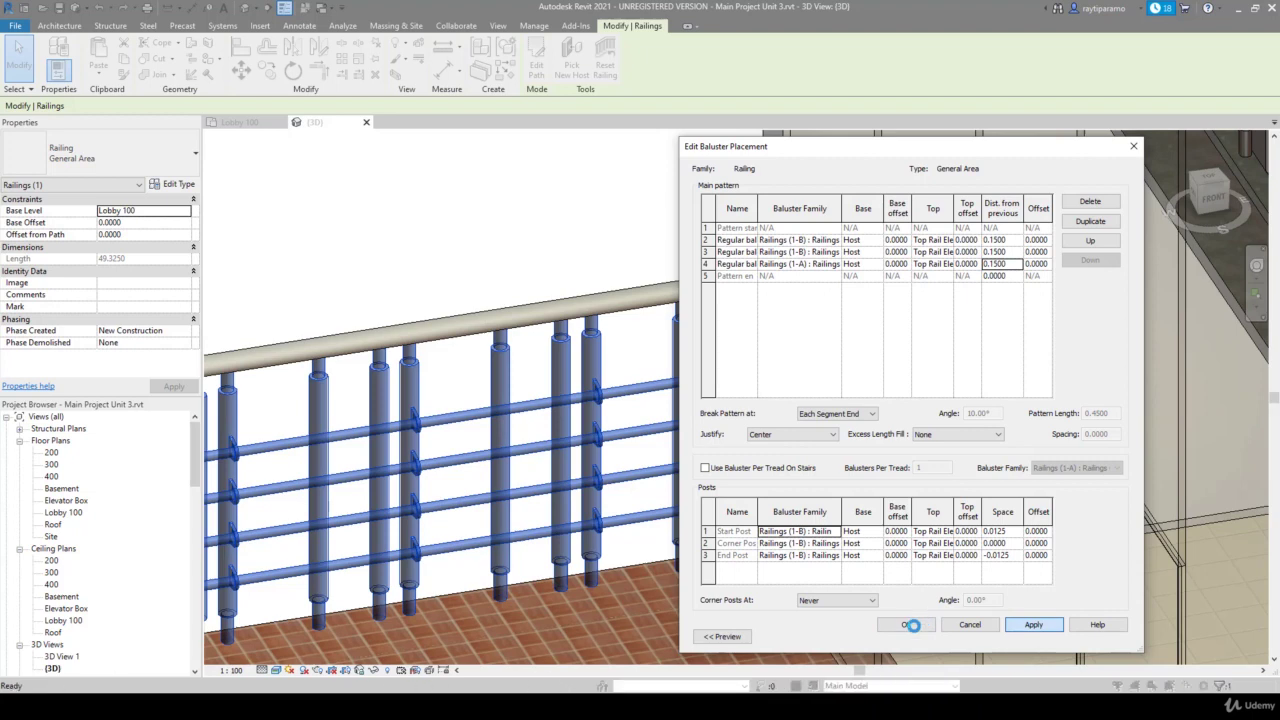
pyautogui.click(912, 625)
pyautogui.click(1092, 637)
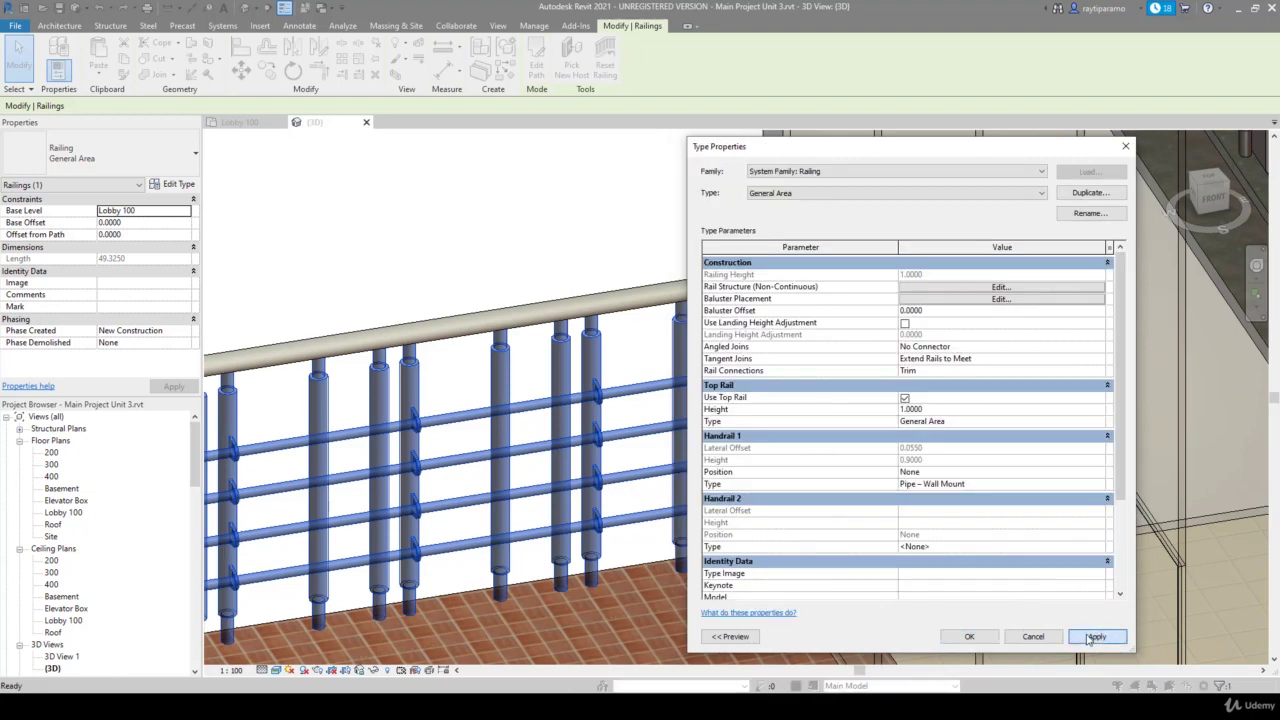
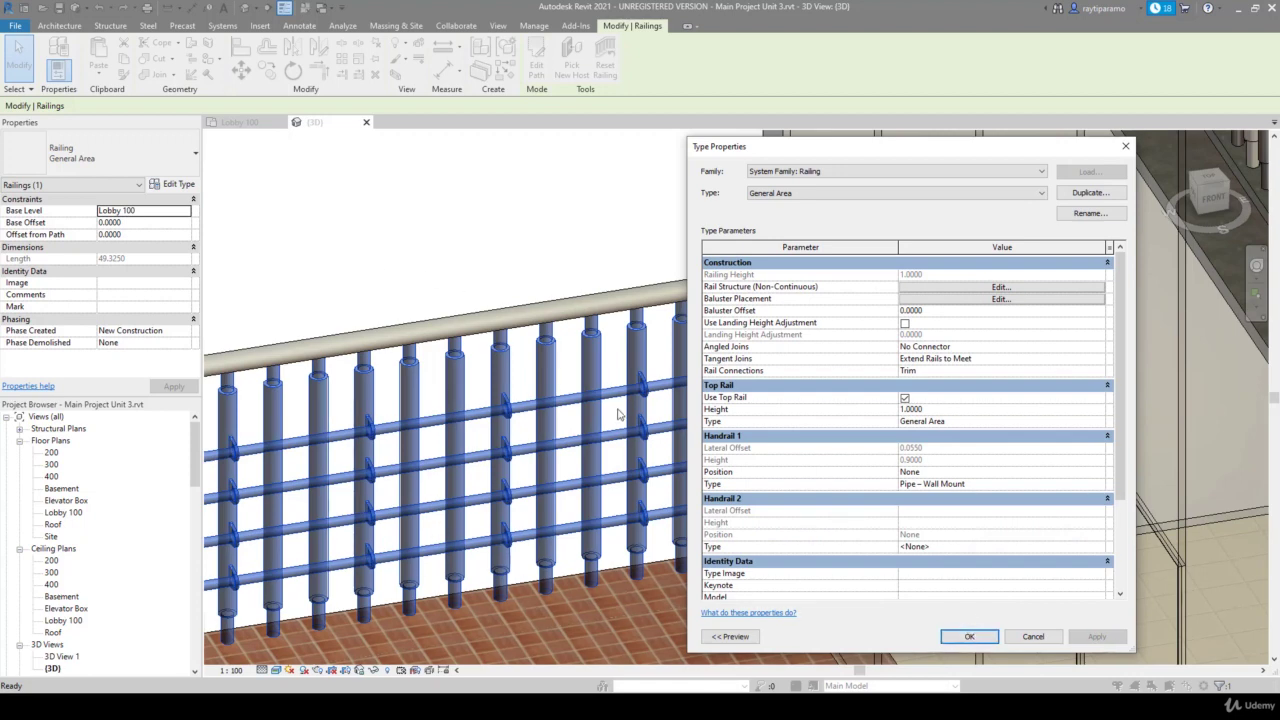
# Set Dist. from previous to 0.2 for baluster rows 2–4 in the Baluster Placement pattern
pyautogui.click(1004, 299)
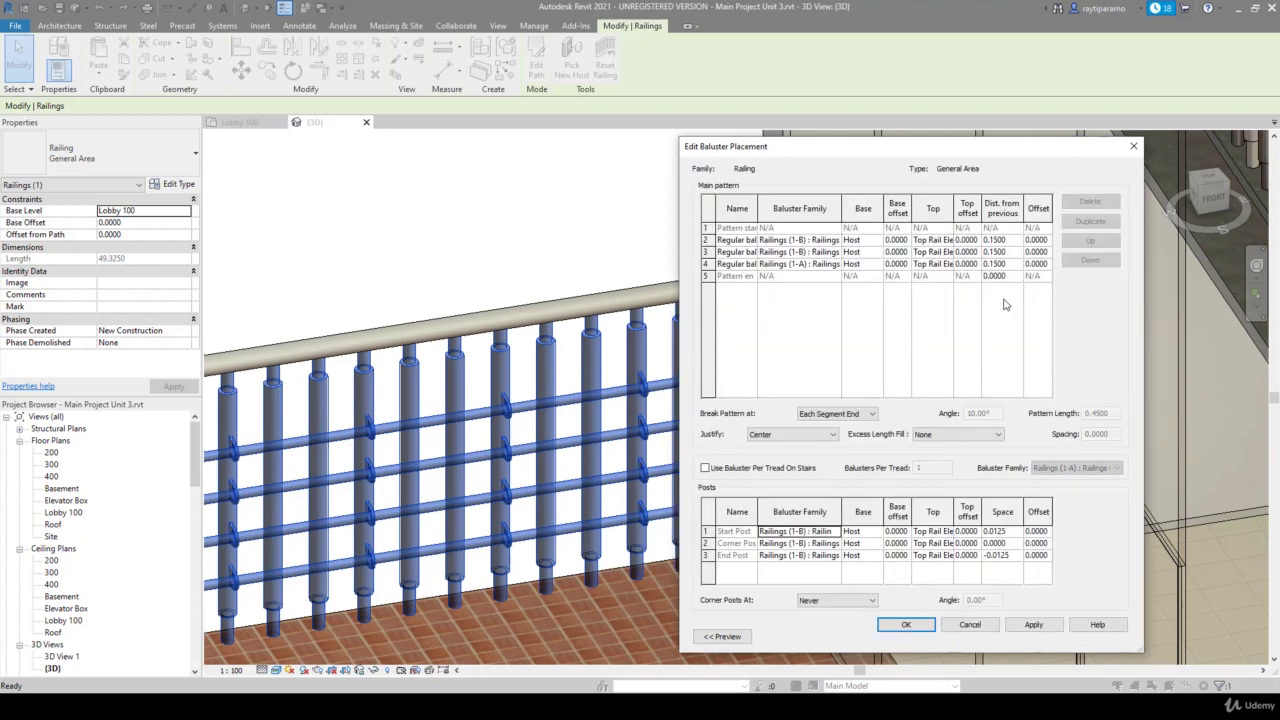
pyautogui.click(993, 241)
pyautogui.write('0.2')
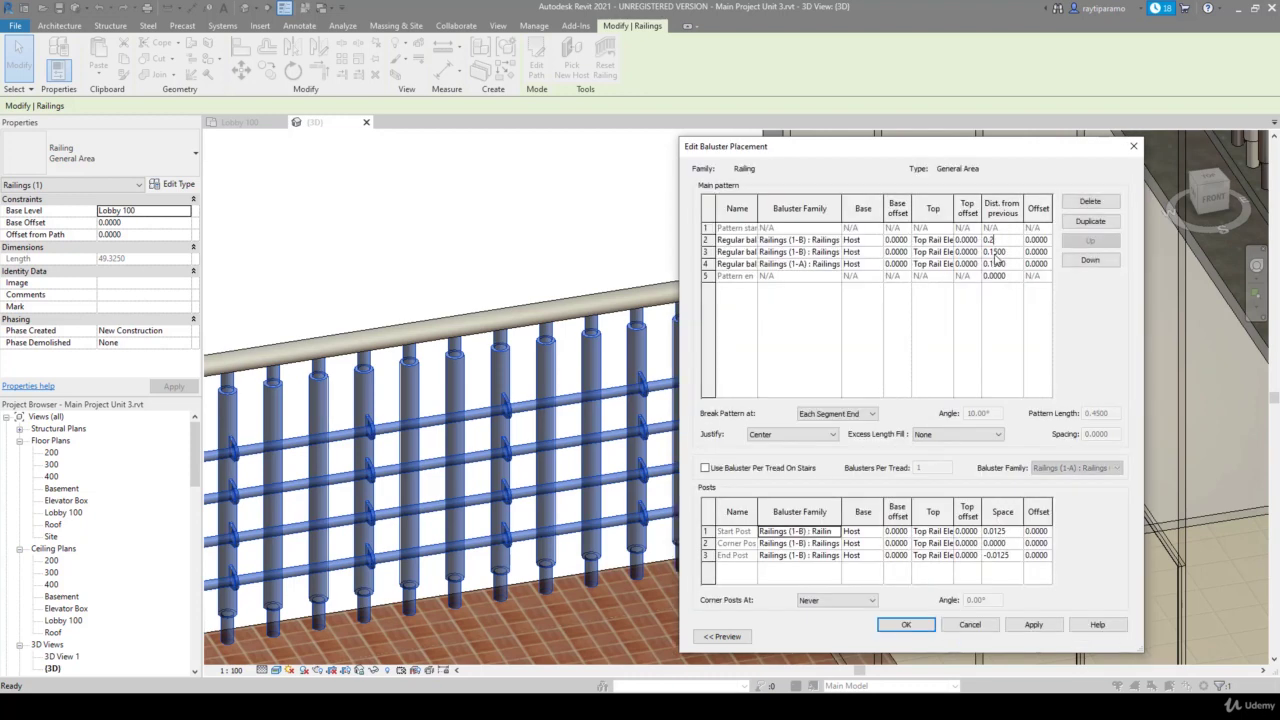
pyautogui.click(996, 252)
pyautogui.write('0.2')
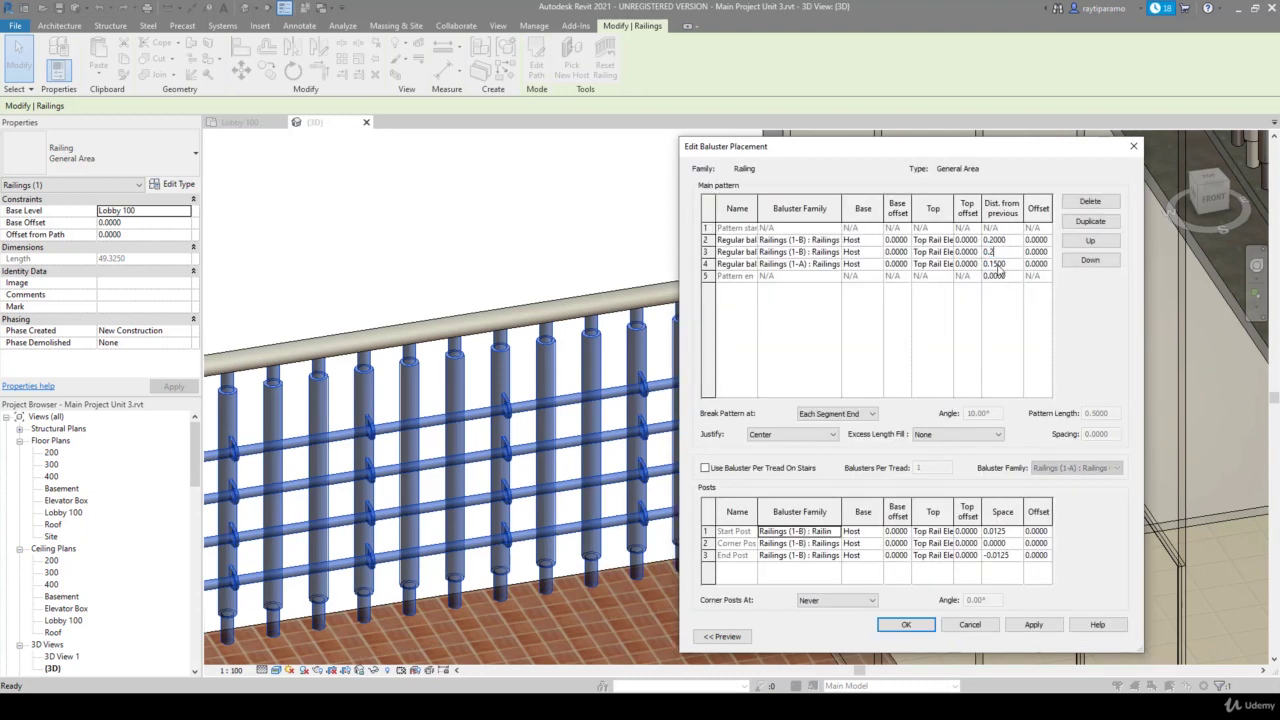
pyautogui.click(996, 264)
pyautogui.click(990, 264)
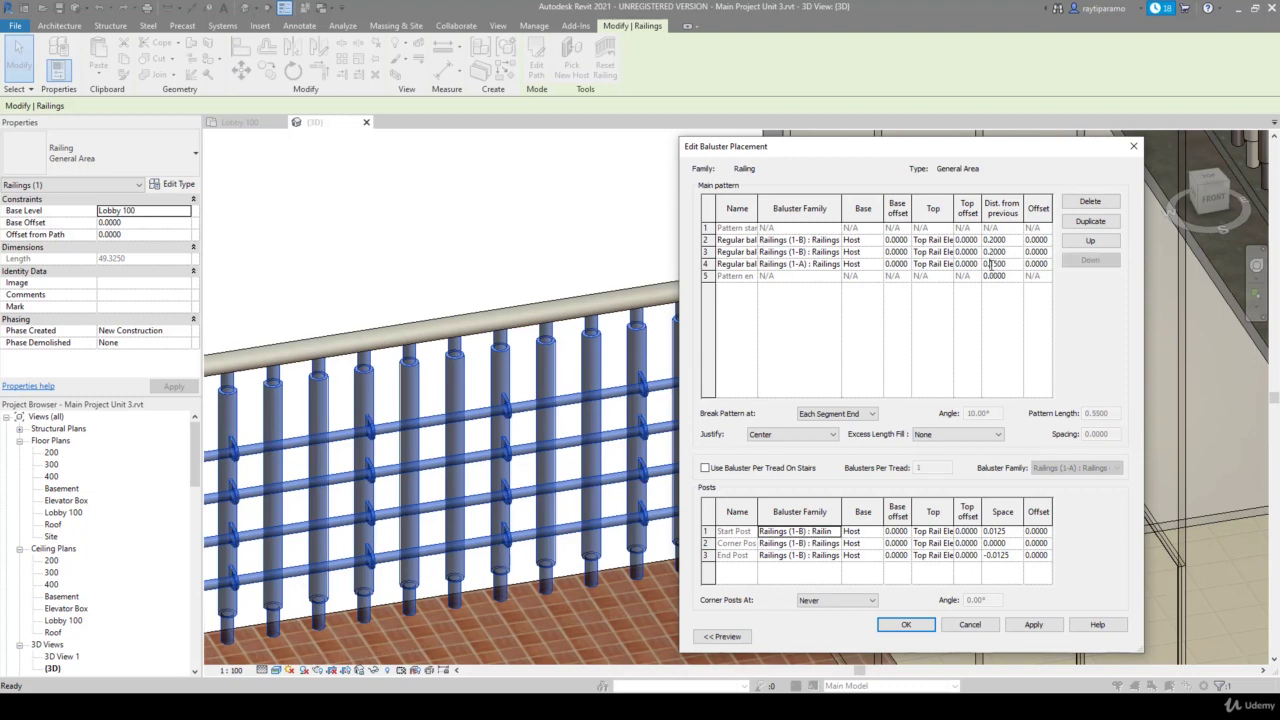
pyautogui.doubleClick(990, 264)
pyautogui.write('0.2')
# Apply and accept the 0.2 baluster spacing, giving a 0.6000 pattern length
pyautogui.click(1035, 626)
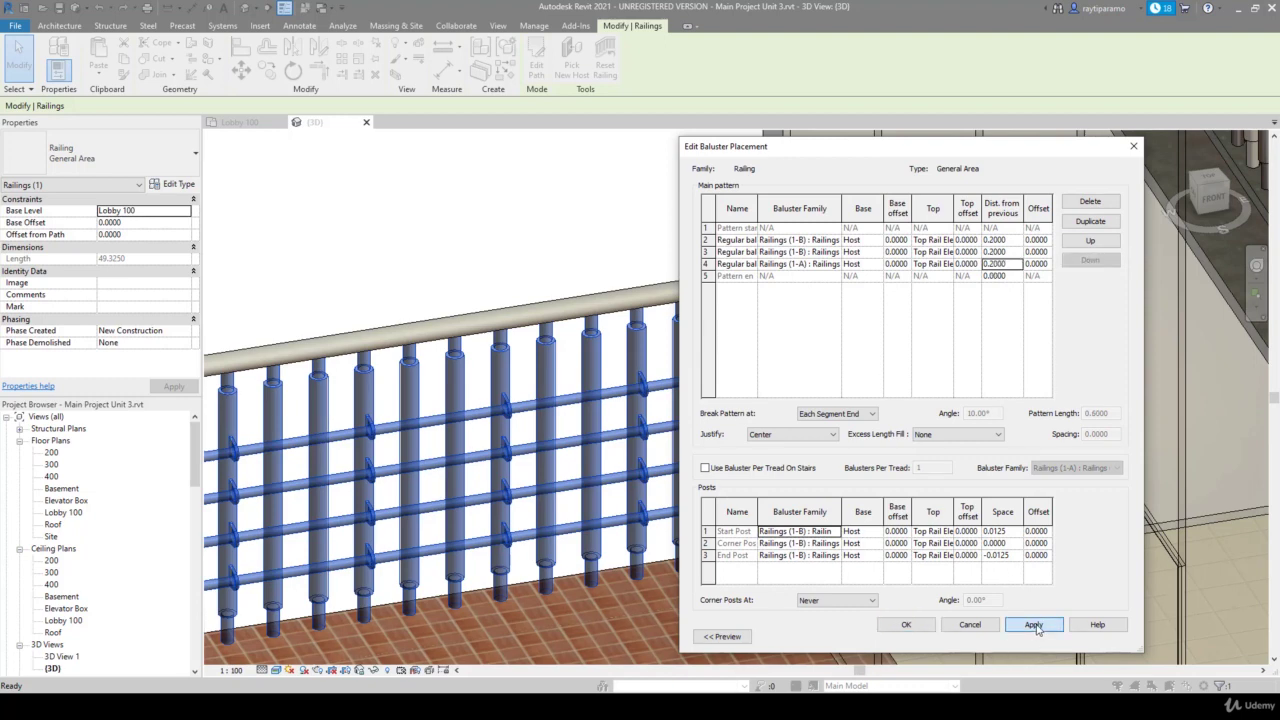
pyautogui.click(907, 625)
pyautogui.click(907, 628)
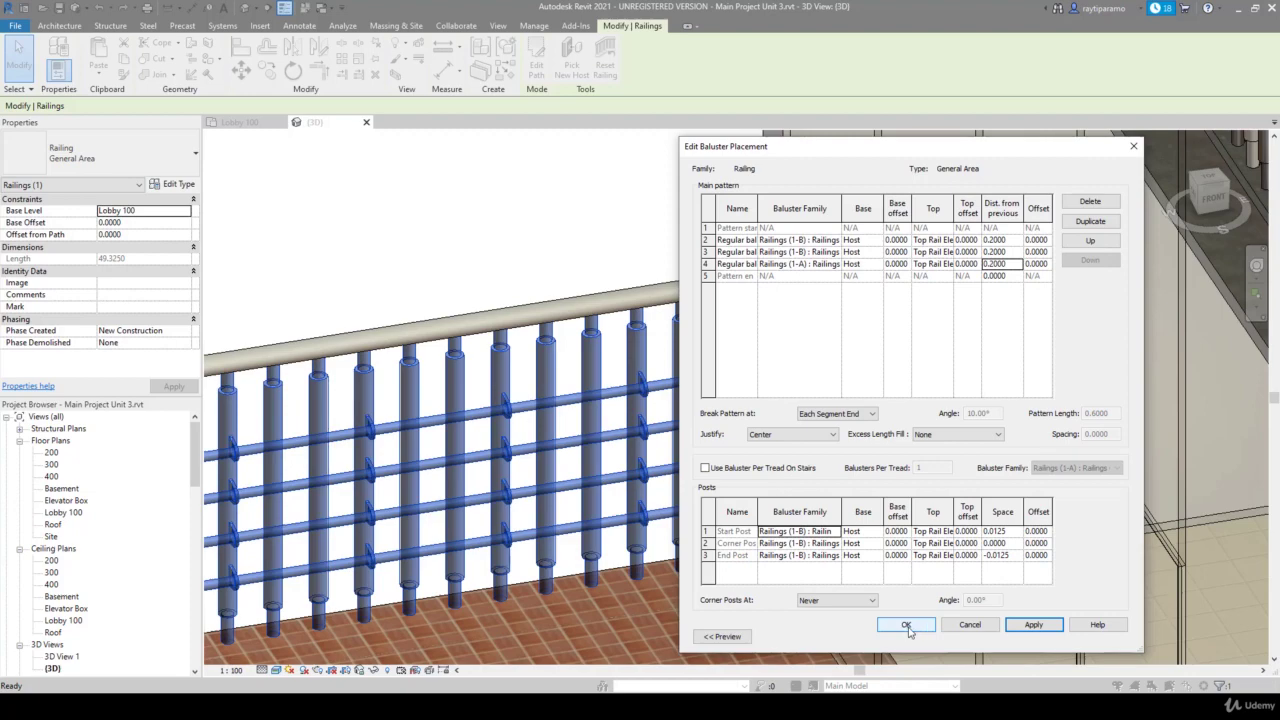
pyautogui.press('Return')
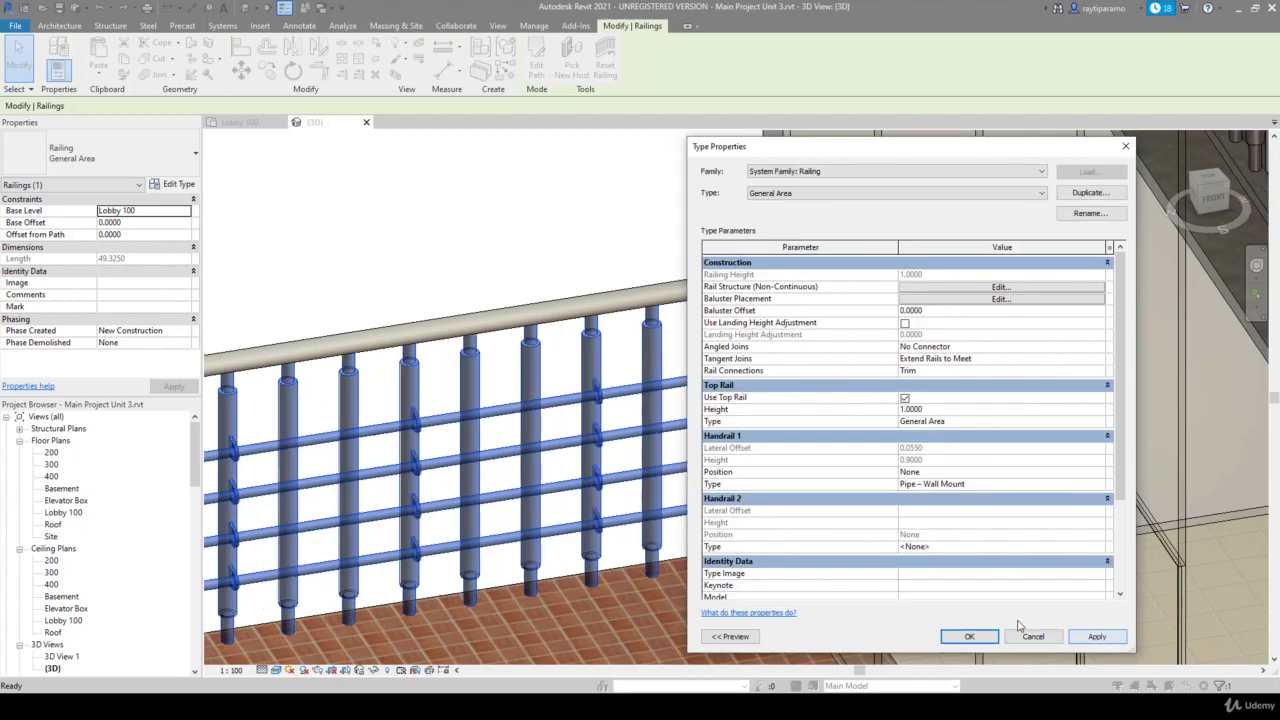
pyautogui.click(1020, 634)
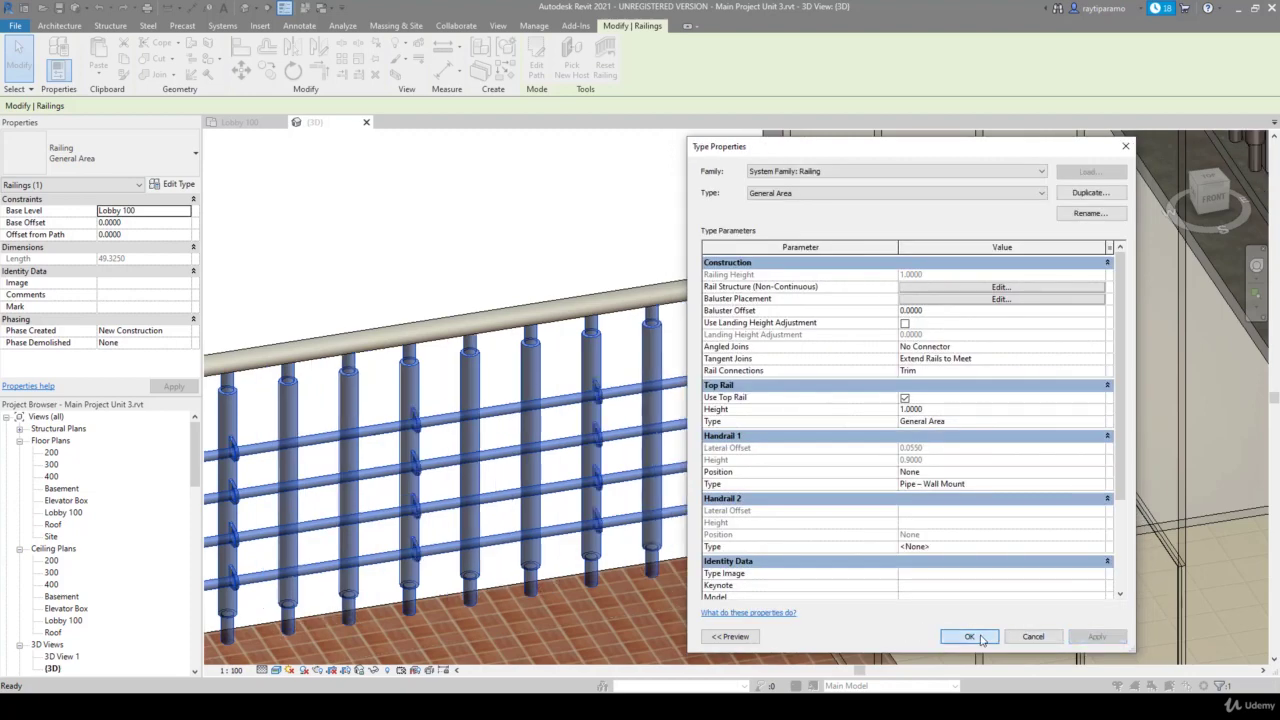
# Orbit the 3D view around the terrace railing, reselect it and zoom out
pyautogui.click(613, 247)
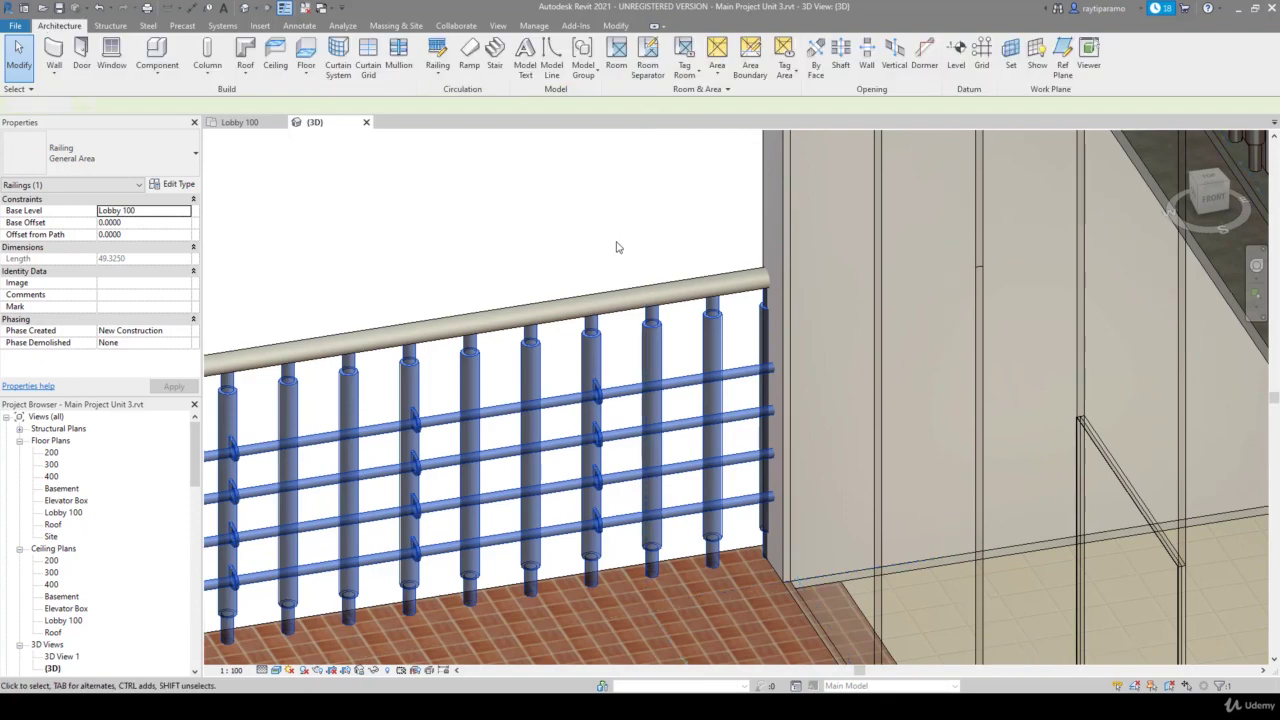
pyautogui.keyDown('shift'); pyautogui.moveTo(725, 260); pyautogui.dragTo(604, 393, button='middle'); pyautogui.keyUp('shift')
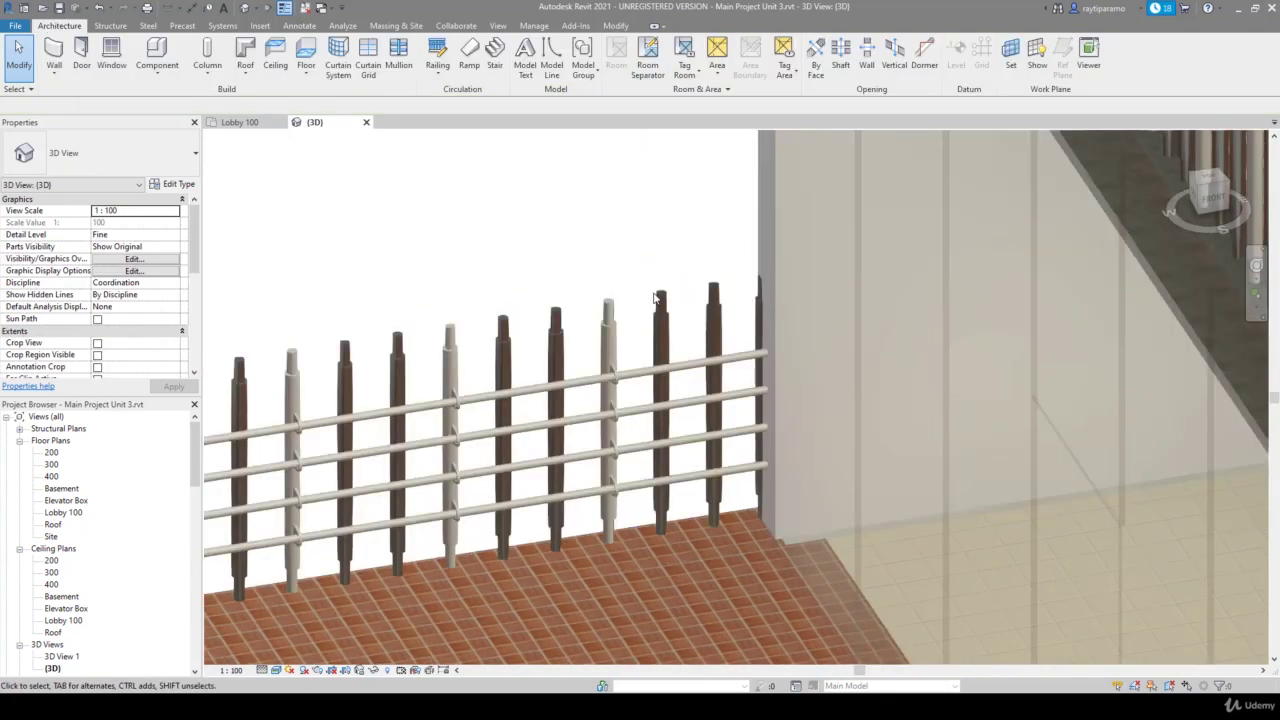
pyautogui.click(613, 385)
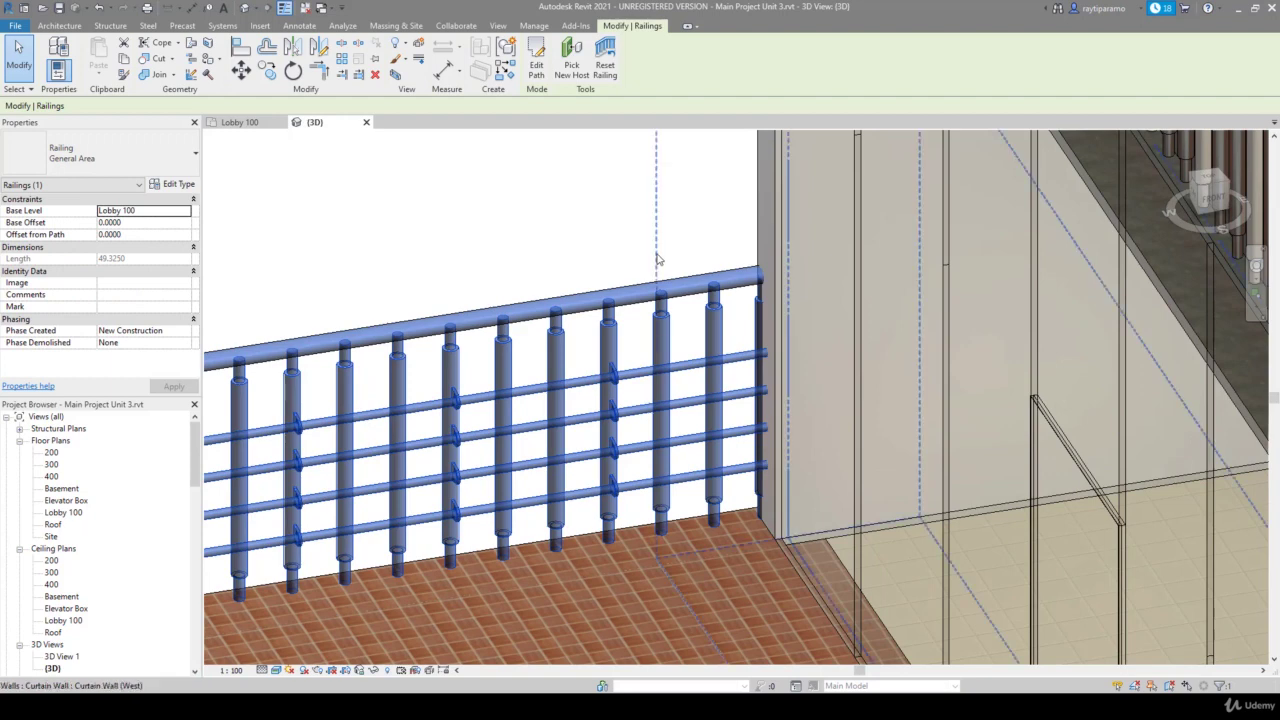
pyautogui.keyDown('shift'); pyautogui.moveTo(654, 263); pyautogui.dragTo(597, 254, button='middle'); pyautogui.keyUp('shift')
pyautogui.scroll(-2, 589, 255)
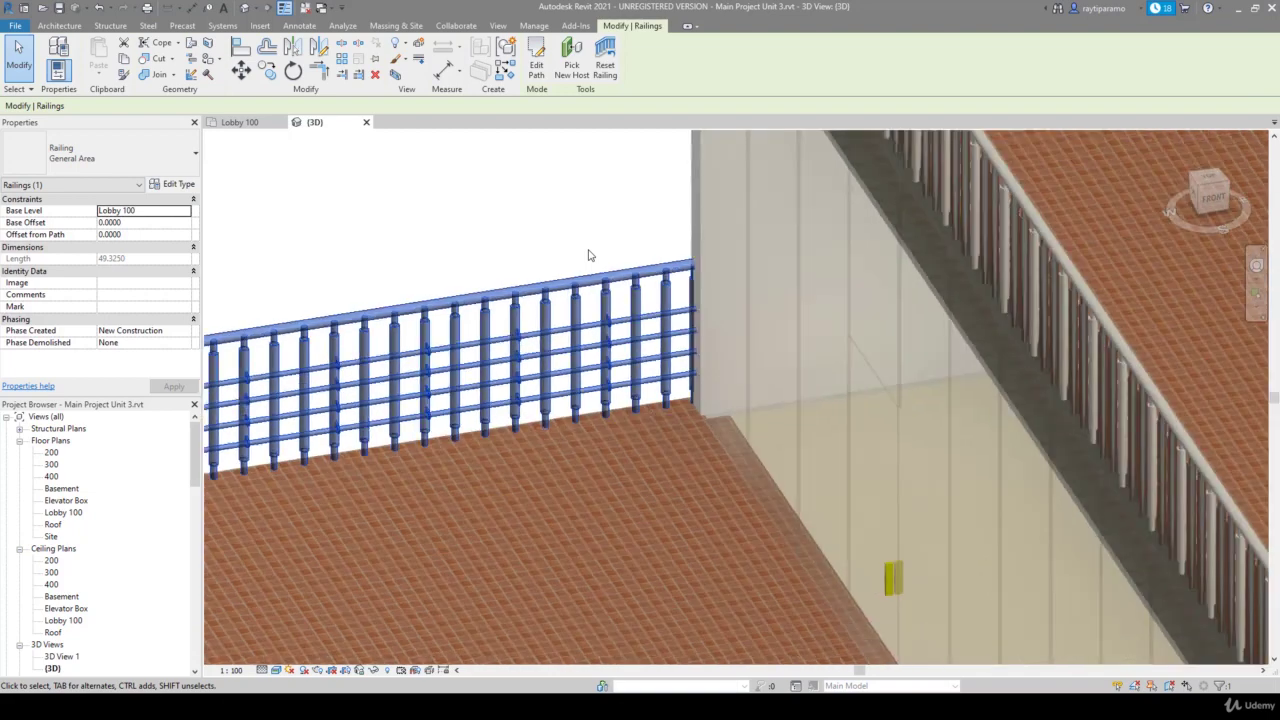
pyautogui.scroll(-2, 589, 255)
pyautogui.scroll(-2, 589, 255)
pyautogui.scroll(-2, 589, 255)
pyautogui.scroll(-2, 589, 255)
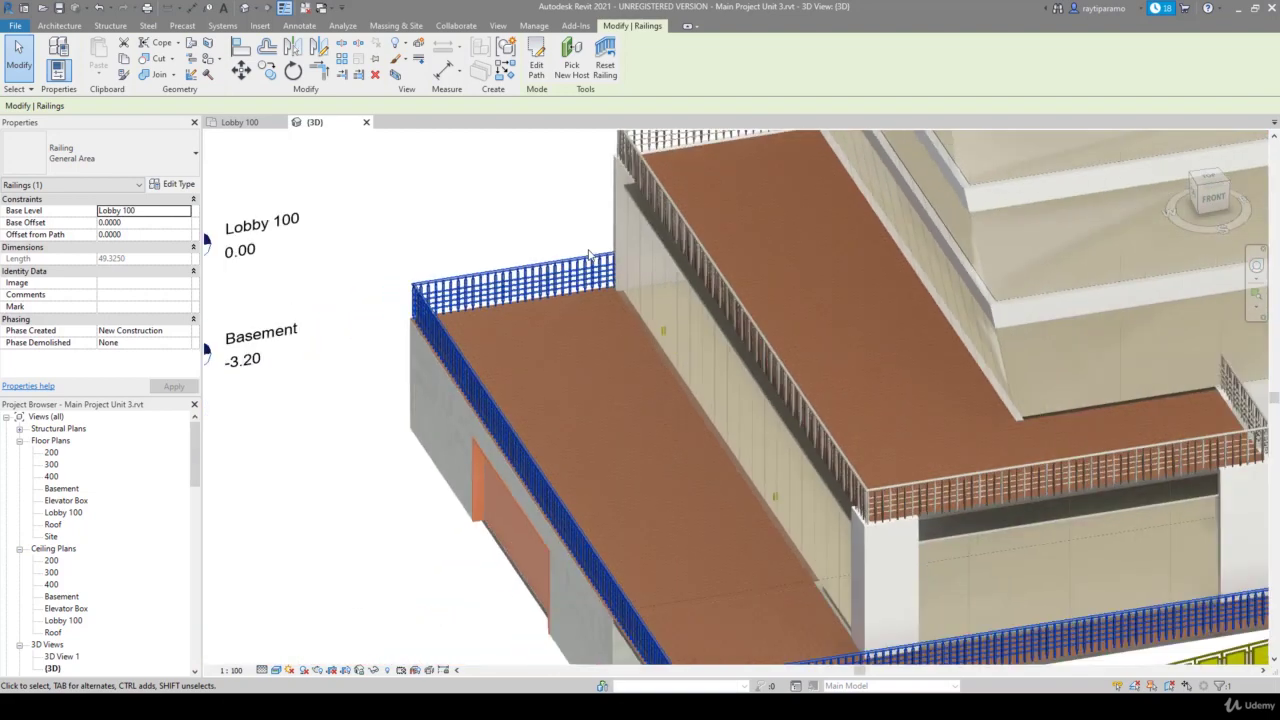
pyautogui.scroll(-2, 589, 255)
pyautogui.scroll(-1, 589, 255)
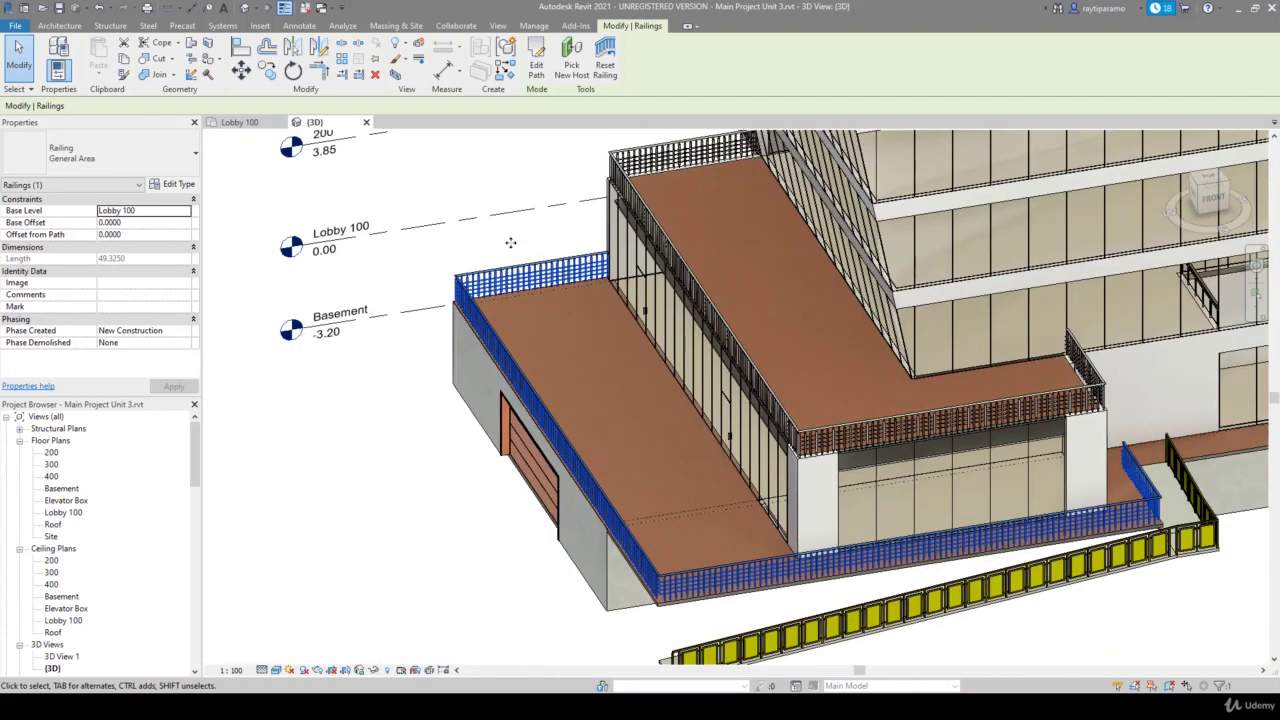
# Switch to the Lobby 100 floor plan and zoom in on the railing's wall corner
pyautogui.click(240, 122)
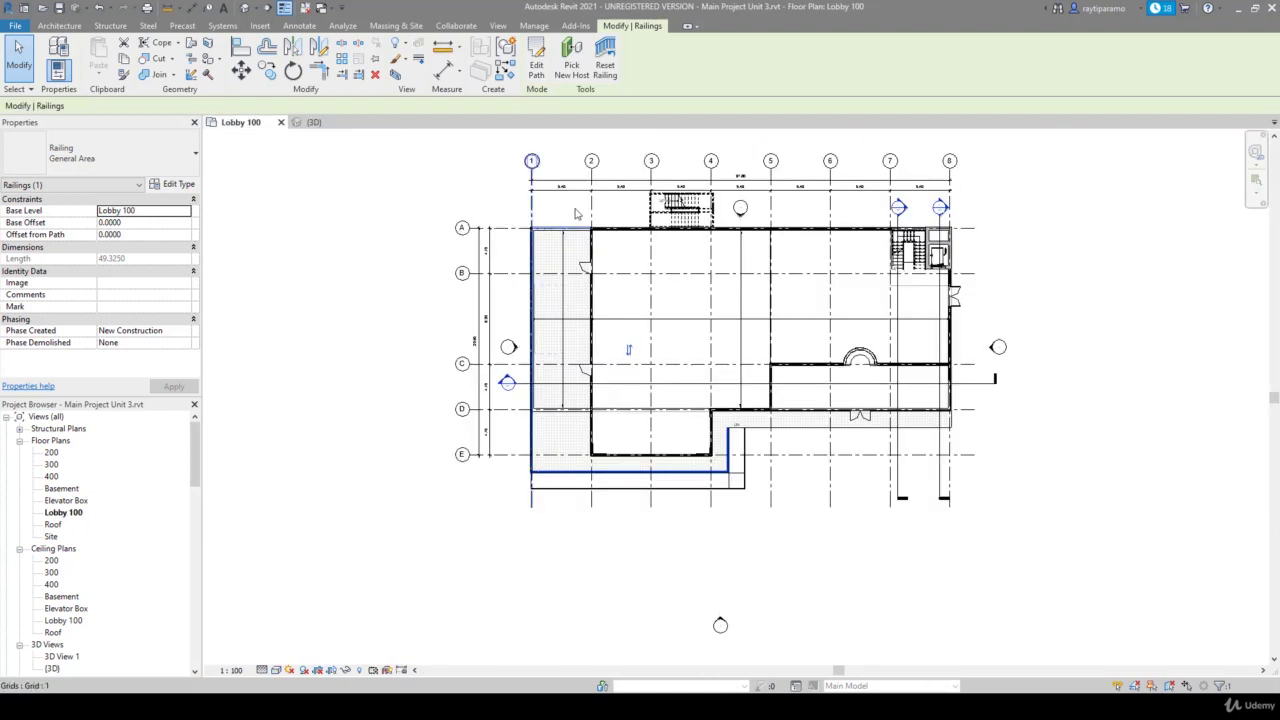
pyautogui.scroll(3, 603, 214)
pyautogui.scroll(3, 603, 214)
pyautogui.scroll(1, 600, 211)
pyautogui.scroll(2, 600, 211)
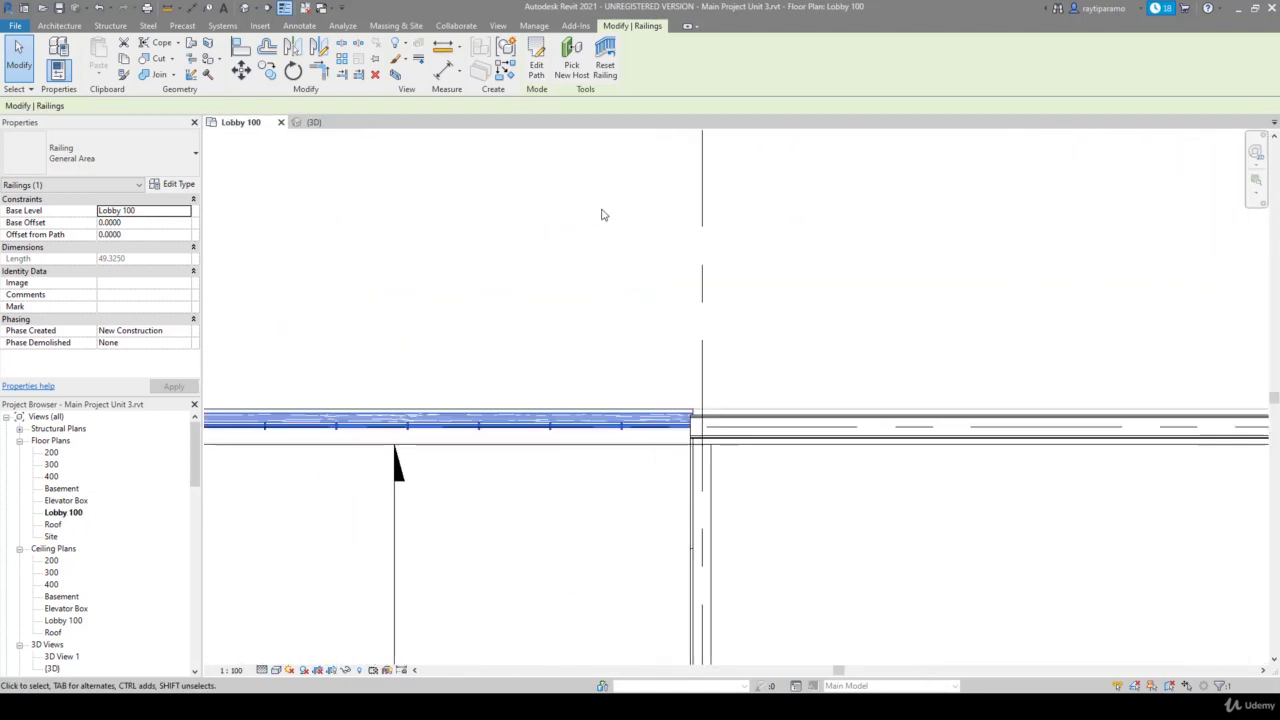
pyautogui.scroll(2, 640, 462)
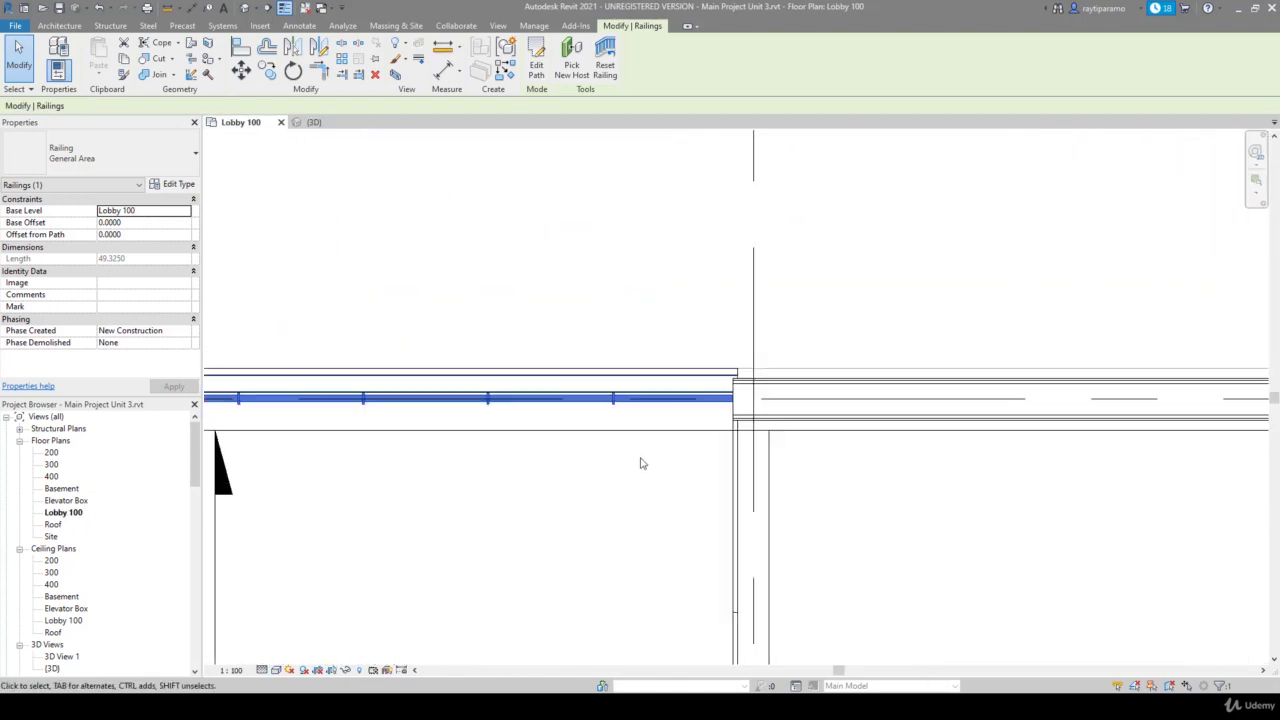
pyautogui.scroll(1, 643, 457)
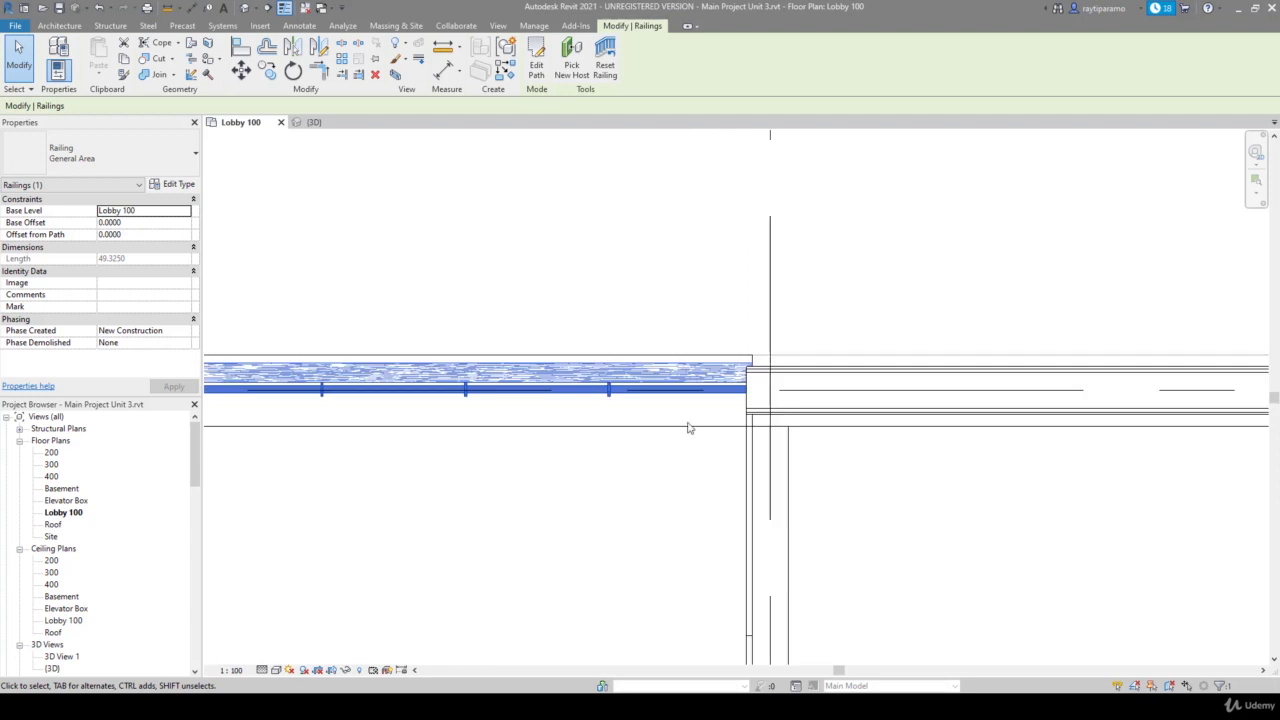
# Edit the railing path and set the gap between its end and the wall to 0
pyautogui.click(536, 62)
pyautogui.click(764, 372)
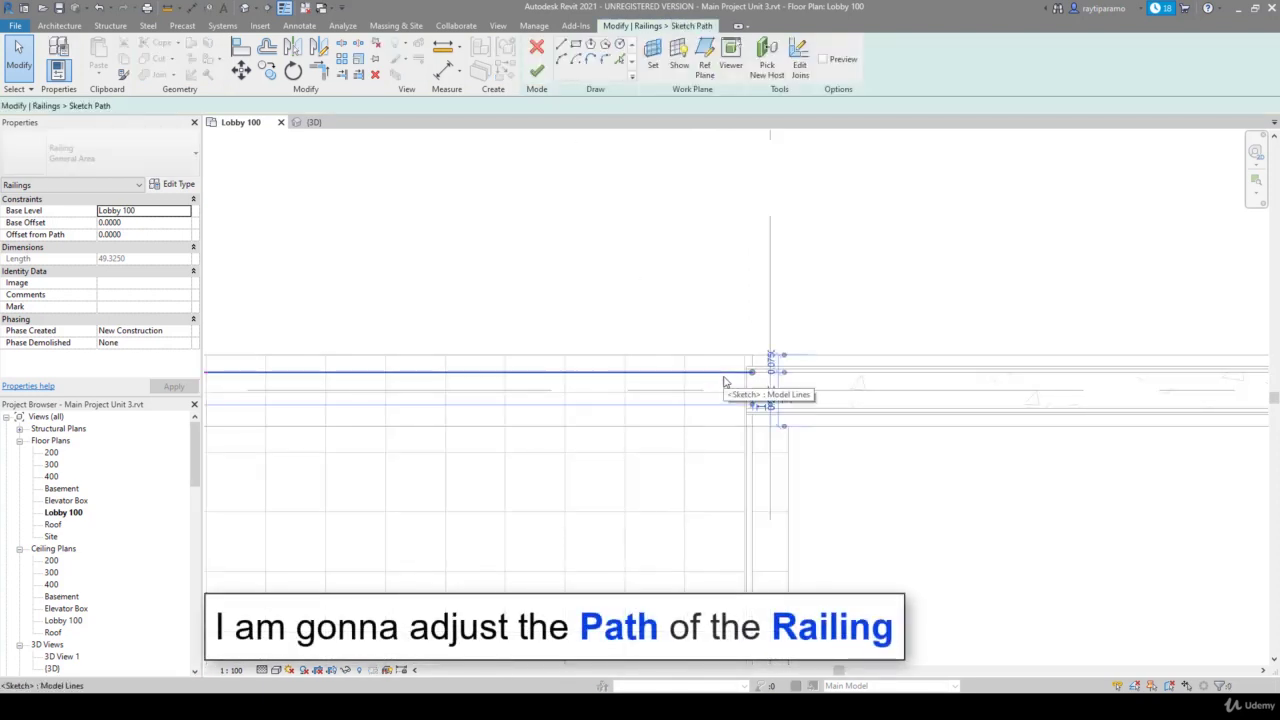
pyautogui.moveTo(752, 373); pyautogui.dragTo(746, 372)
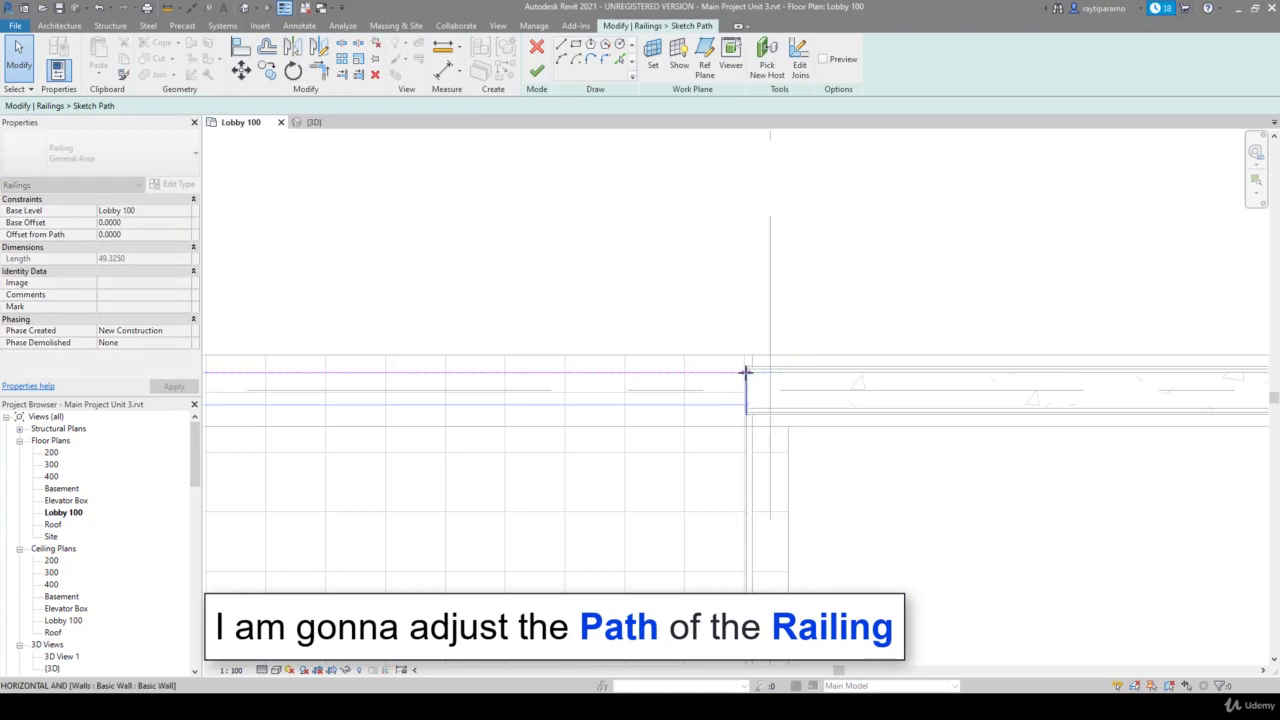
pyautogui.scroll(2, 757, 388)
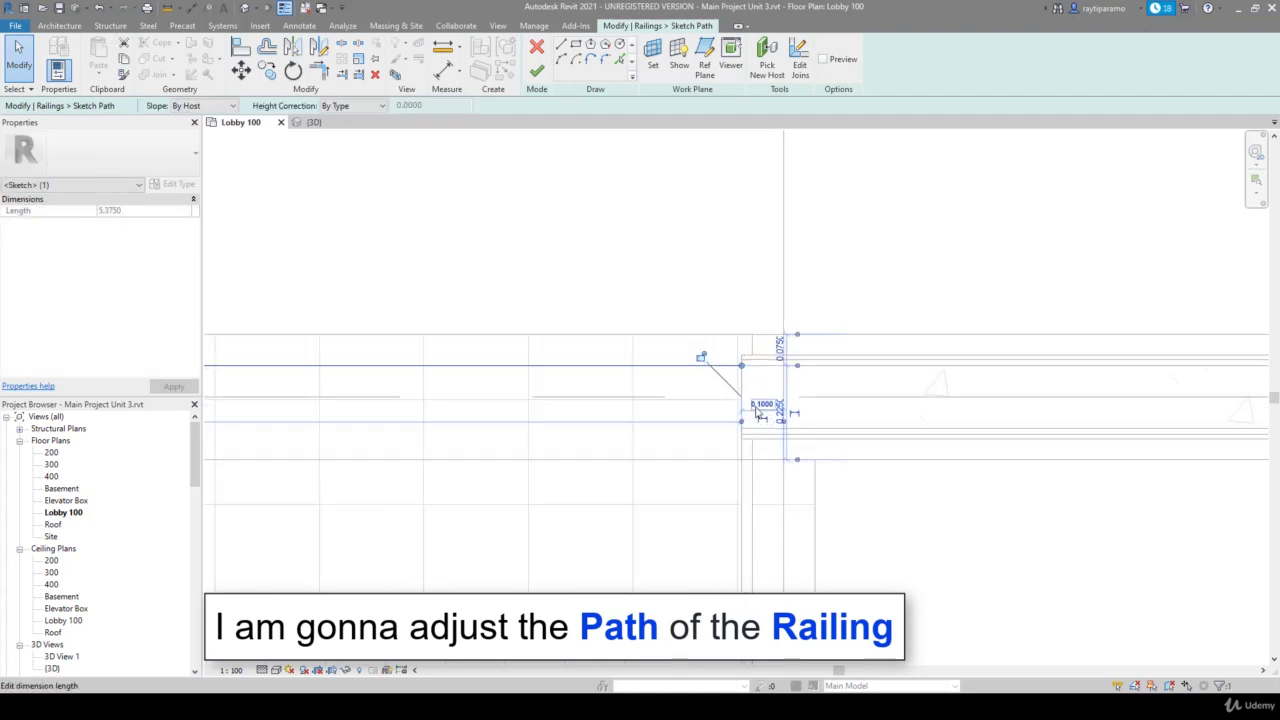
pyautogui.click(765, 408)
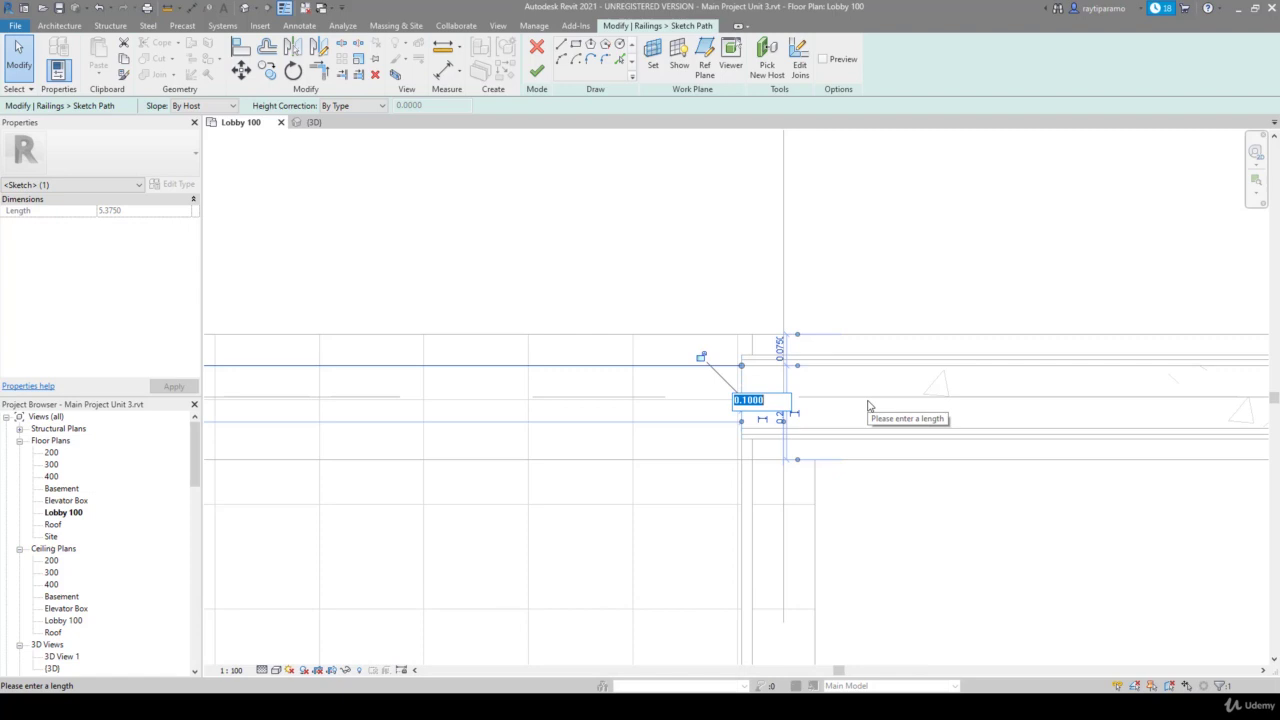
pyautogui.write('0.2')
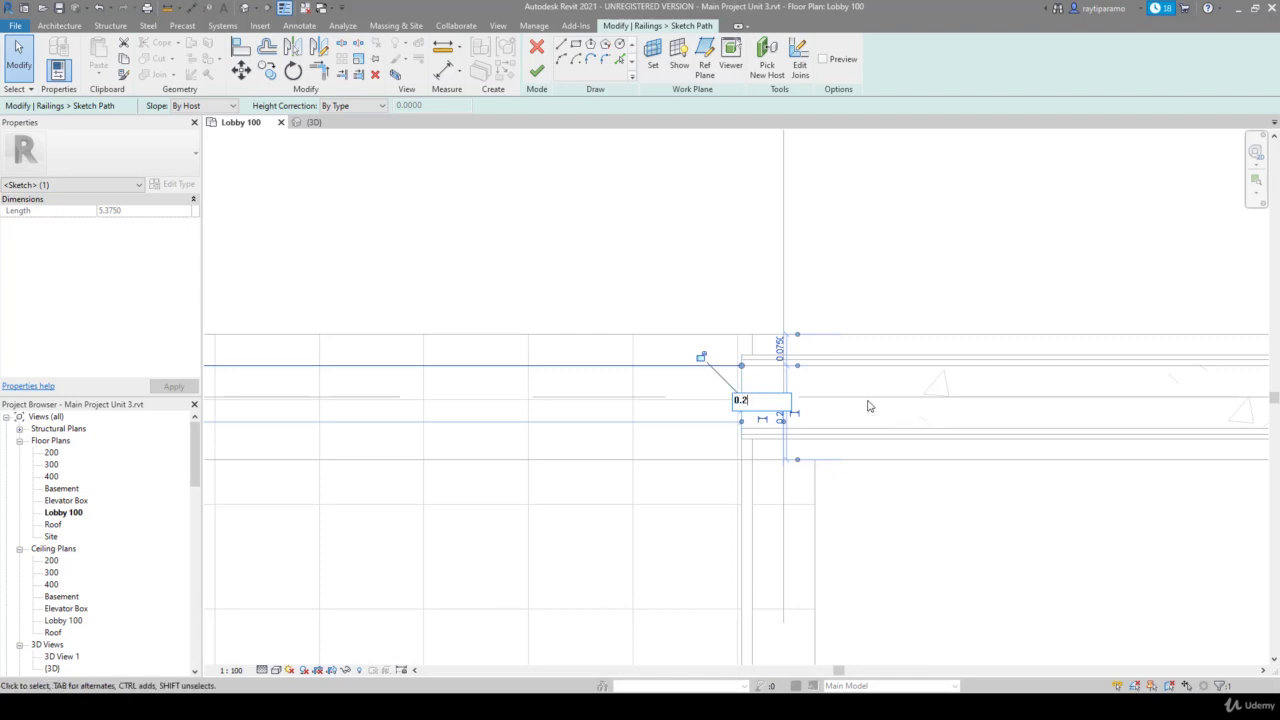
pyautogui.press('Return')
pyautogui.press('Escape')
# Change the vertical path line beside the stairs from 1.4500 to a 1.5 offset
pyautogui.scroll(-2, 614, 240)
pyautogui.scroll(-3, 614, 240)
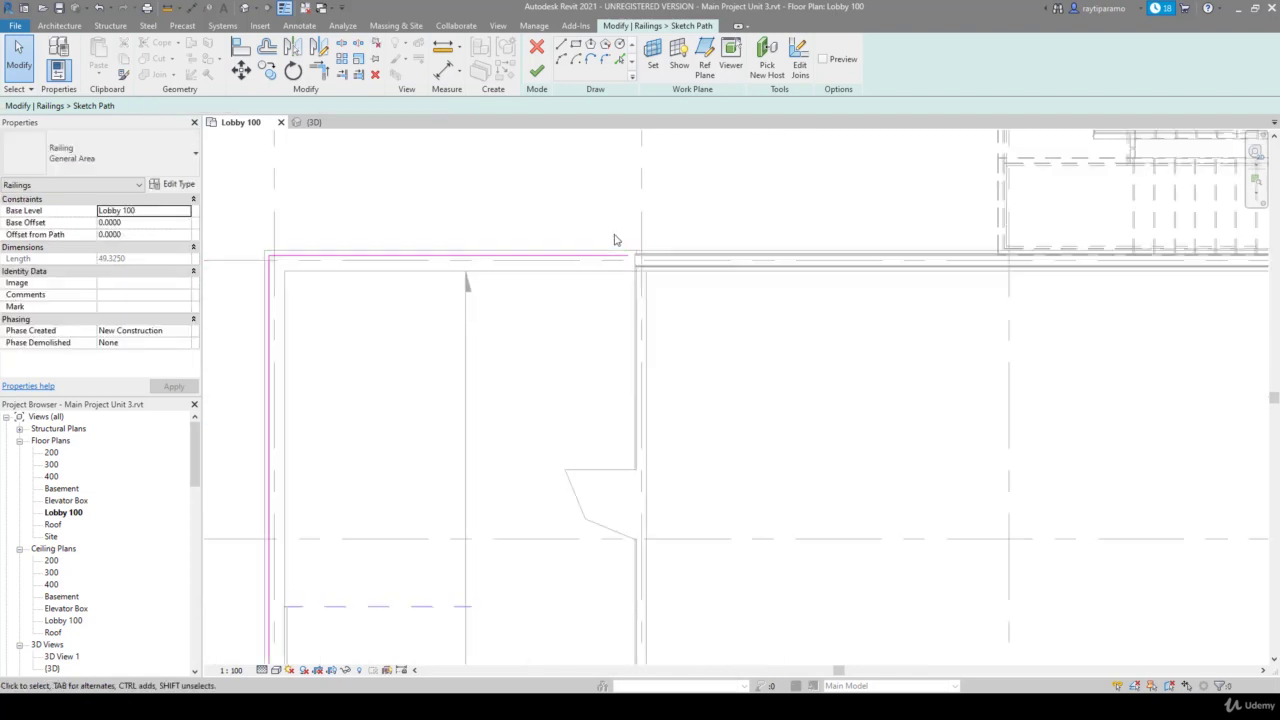
pyautogui.scroll(-2, 700, 420)
pyautogui.scroll(3, 731, 440)
pyautogui.scroll(2, 731, 412)
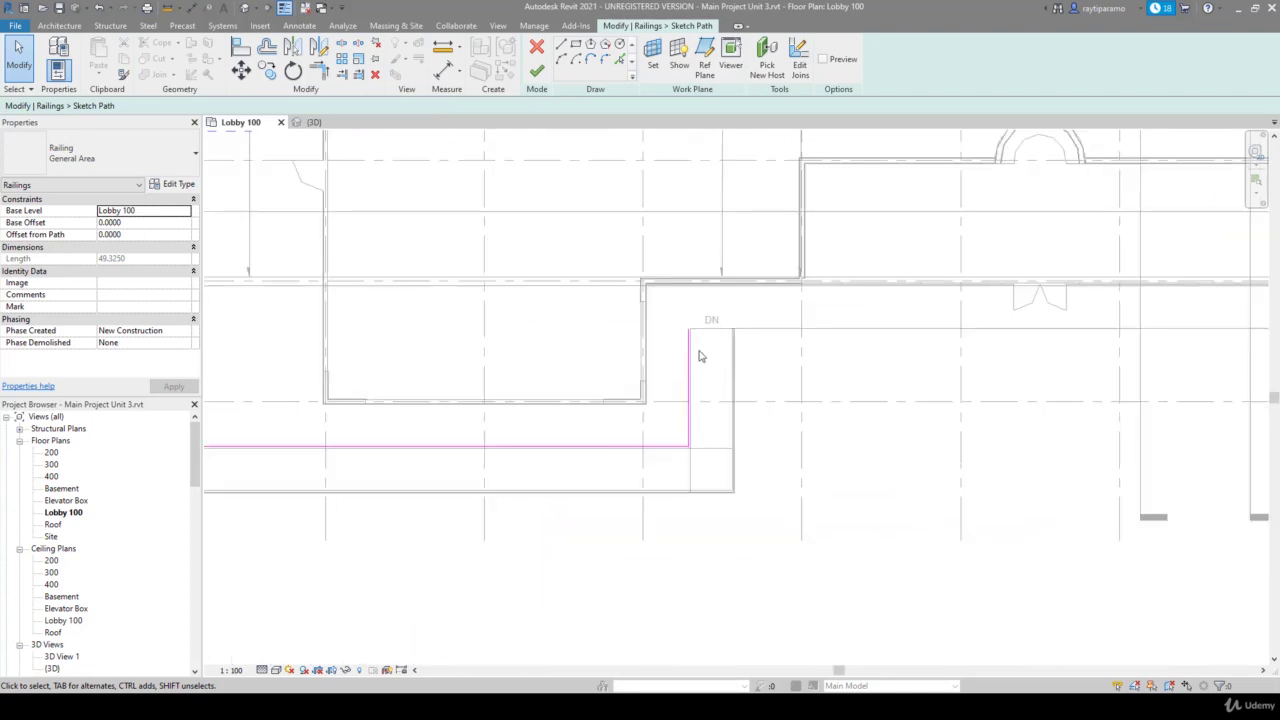
pyautogui.scroll(2, 694, 351)
pyautogui.click(680, 318)
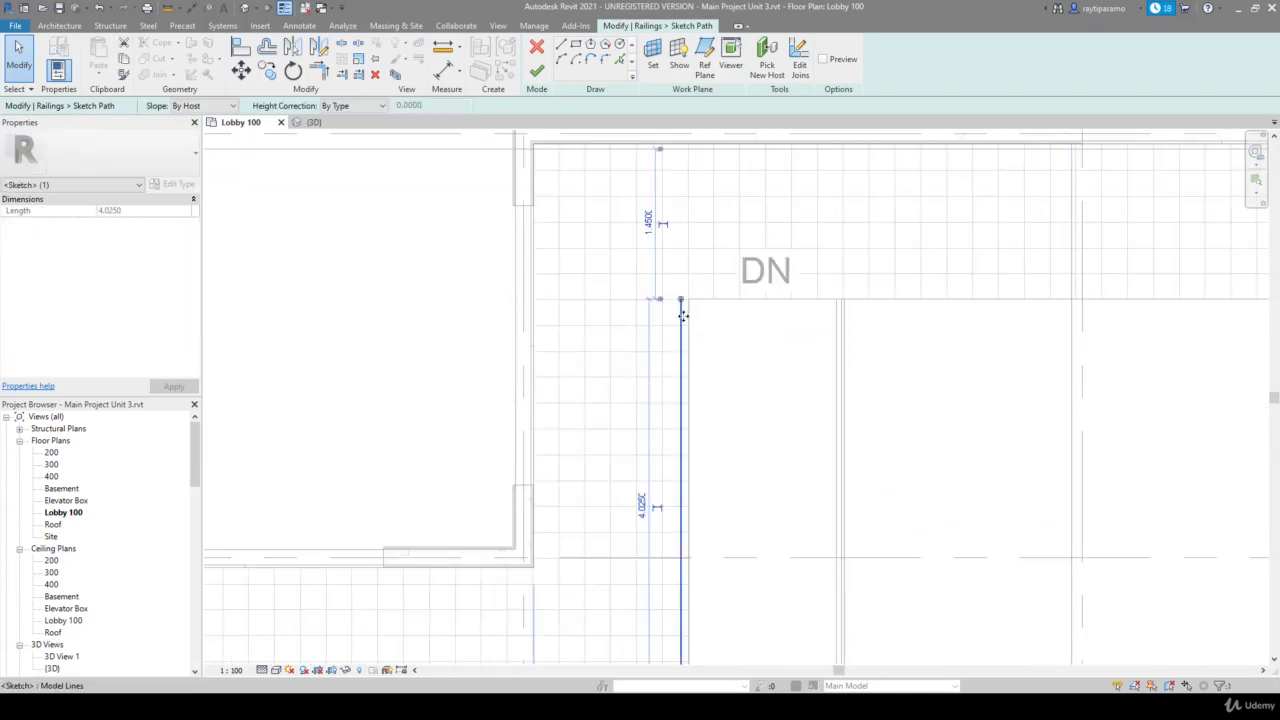
pyautogui.click(648, 222)
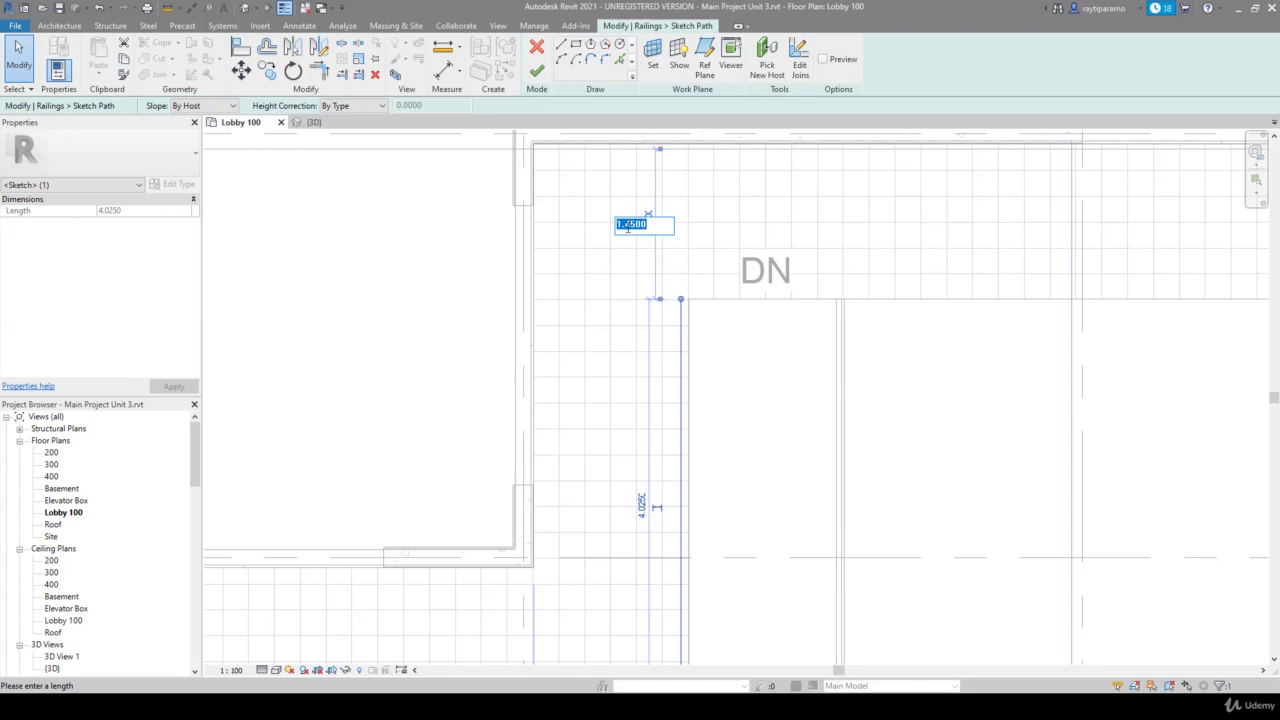
pyautogui.write('1.5')
pyautogui.press('Return')
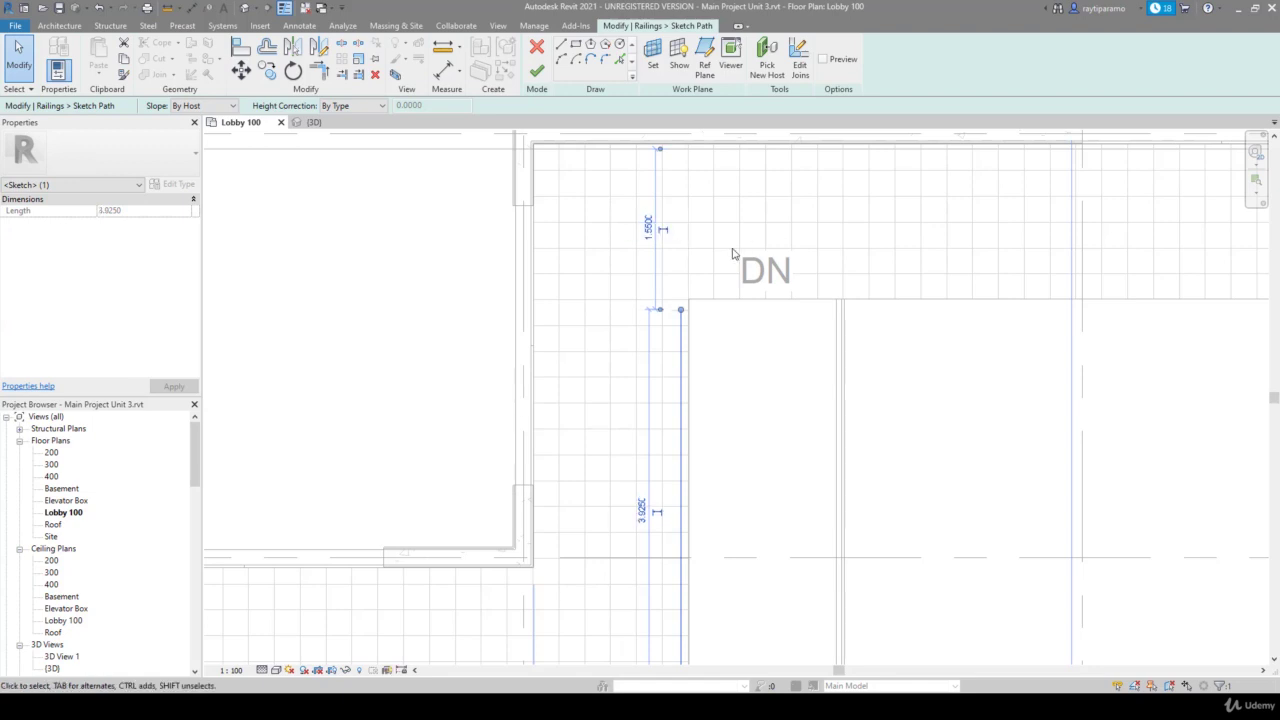
pyautogui.click(716, 255)
# Change the short vertical line near DN's wall offset from 0.0750 to 0.1
pyautogui.scroll(-3, 771, 354)
pyautogui.scroll(-2, 768, 358)
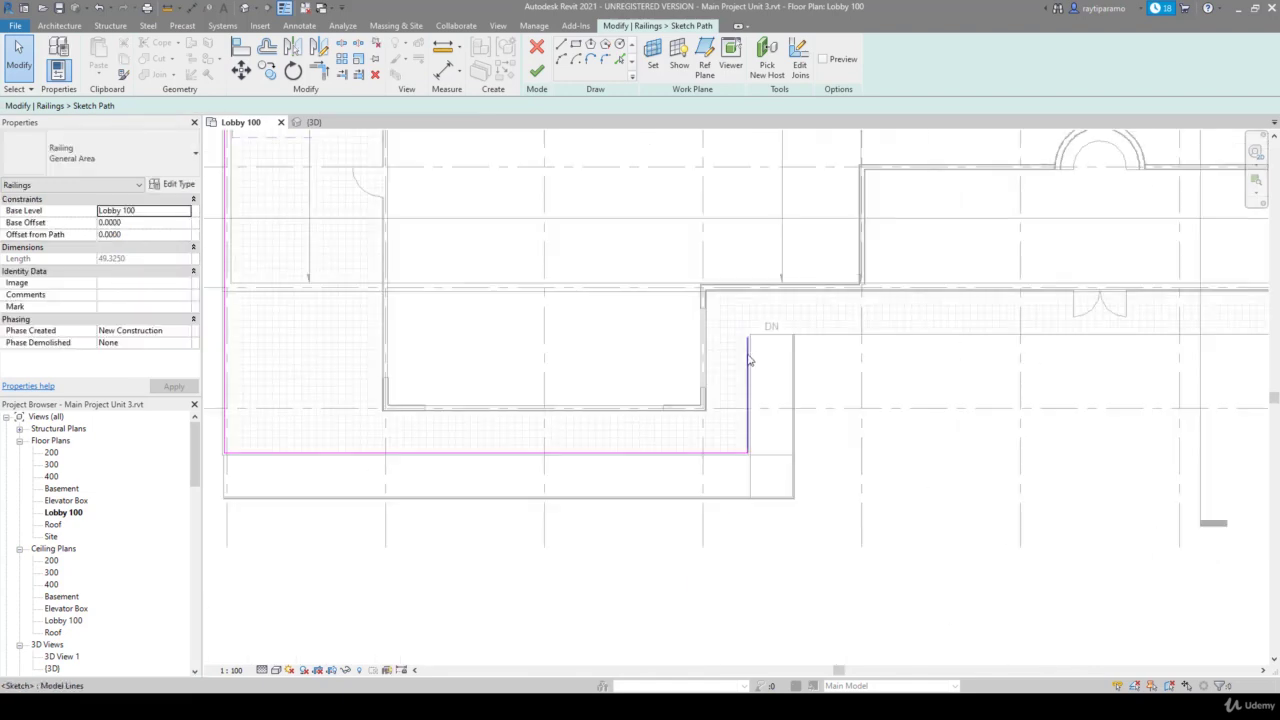
pyautogui.click(769, 361)
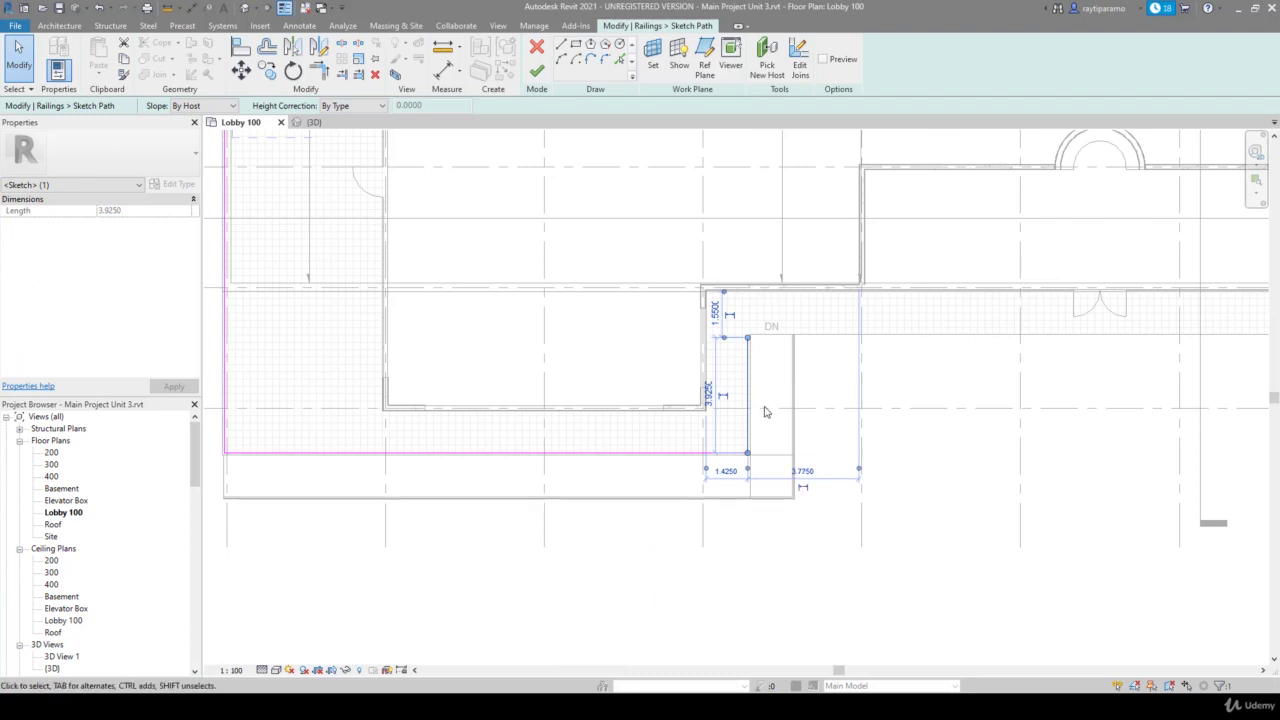
pyautogui.scroll(-2, 765, 411)
pyautogui.scroll(3, 765, 411)
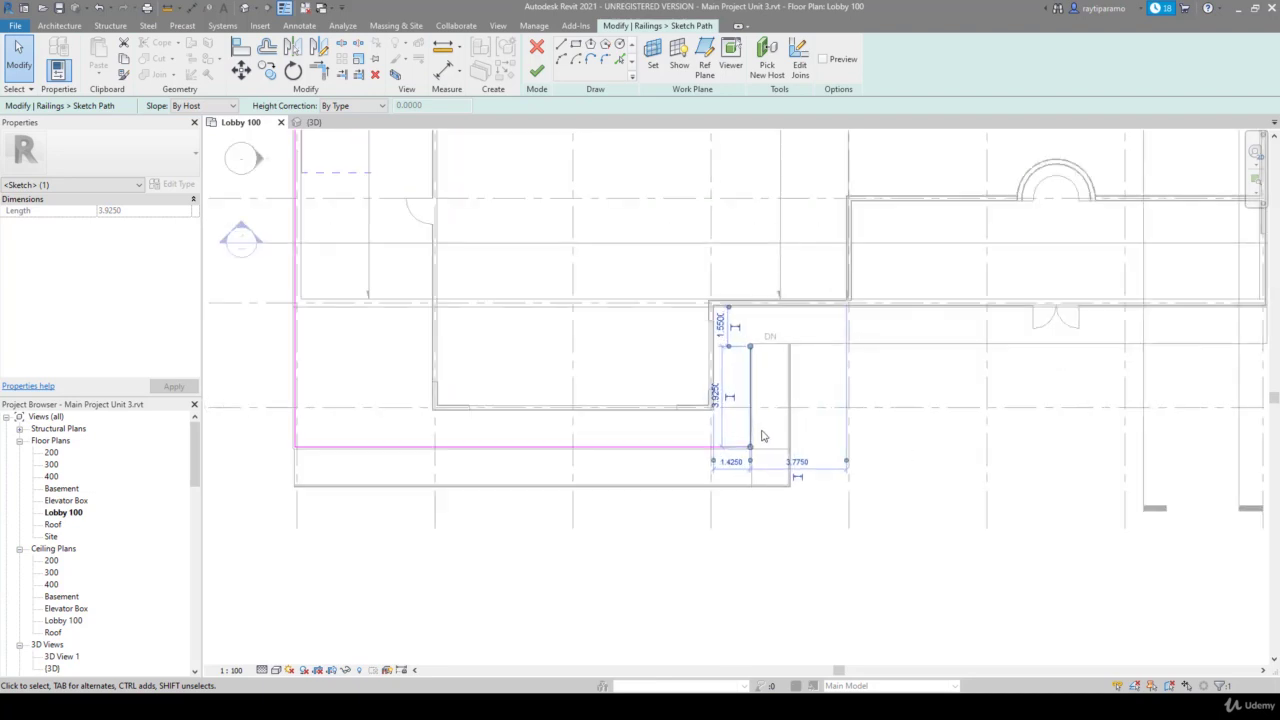
pyautogui.scroll(3, 763, 455)
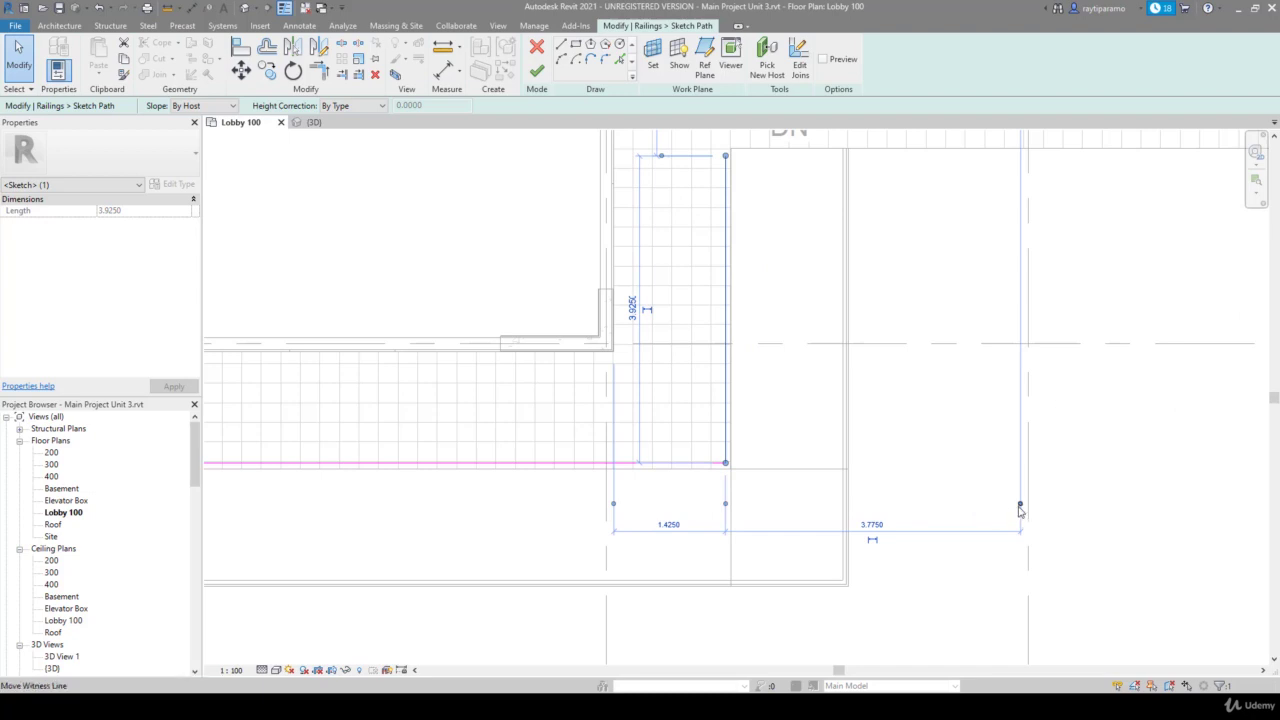
pyautogui.moveTo(1020, 505); pyautogui.dragTo(727, 503)
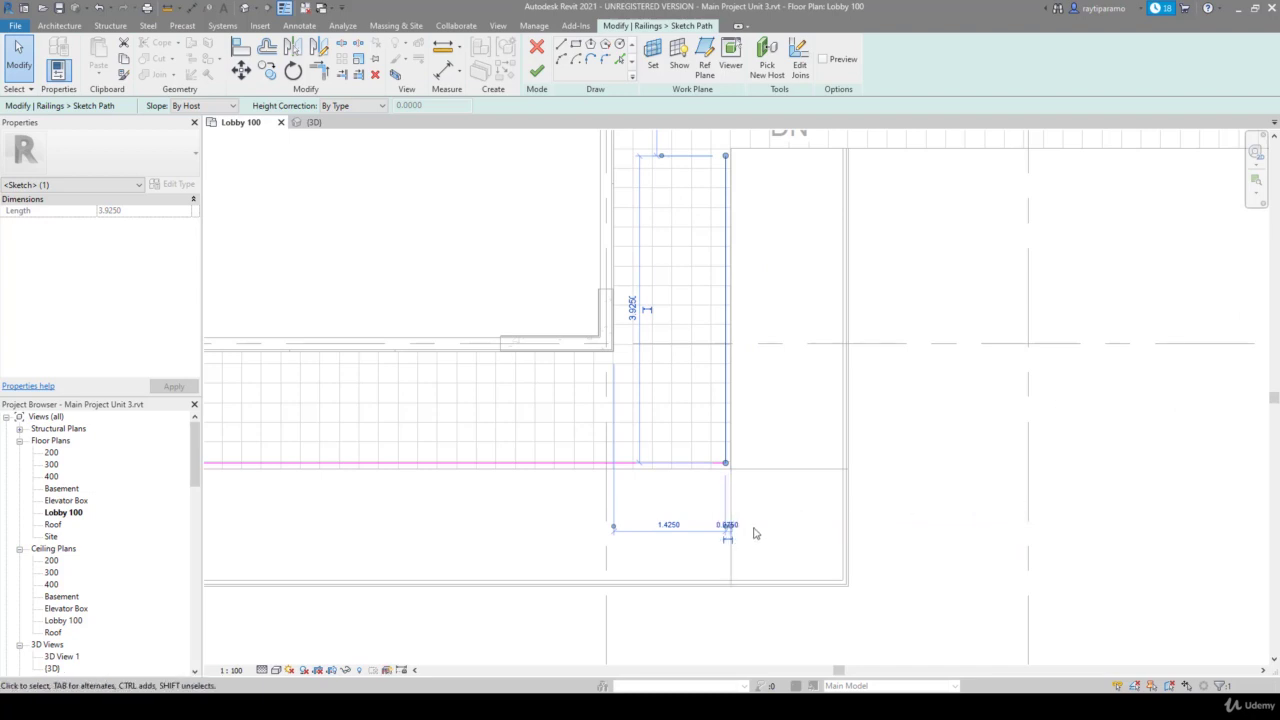
pyautogui.scroll(2, 755, 533)
pyautogui.scroll(2, 729, 526)
pyautogui.click(665, 560)
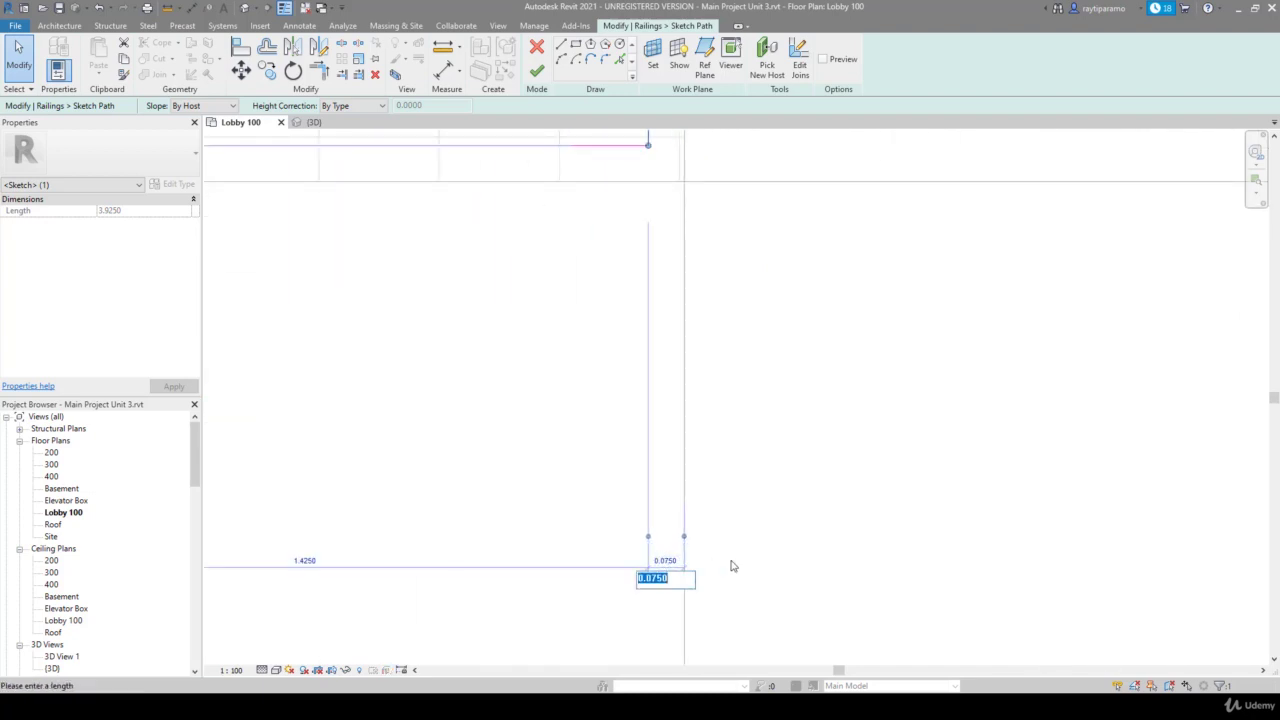
pyautogui.write('0.1')
pyautogui.press('Return')
pyautogui.press('Escape')
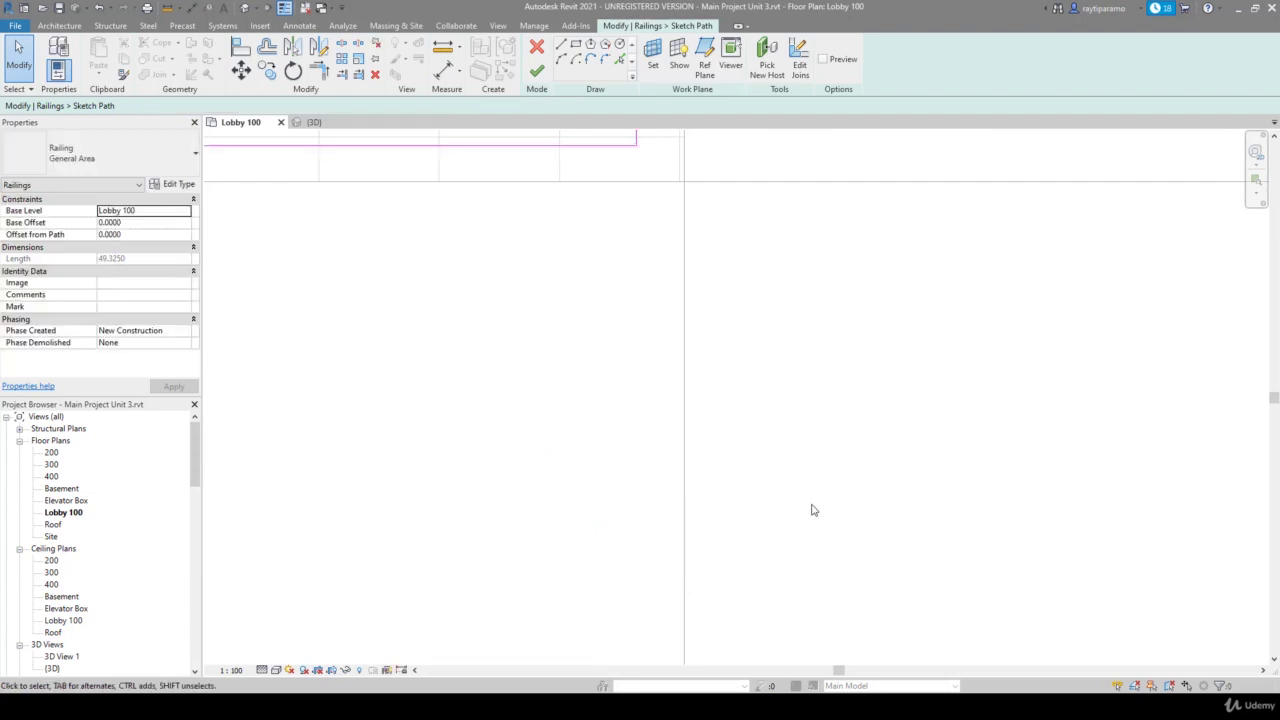
# Set the bottom horizontal sketch line's offset from 1.4250 to 1.4
pyautogui.scroll(-3, 812, 510)
pyautogui.scroll(-2, 740, 397)
pyautogui.click(748, 387)
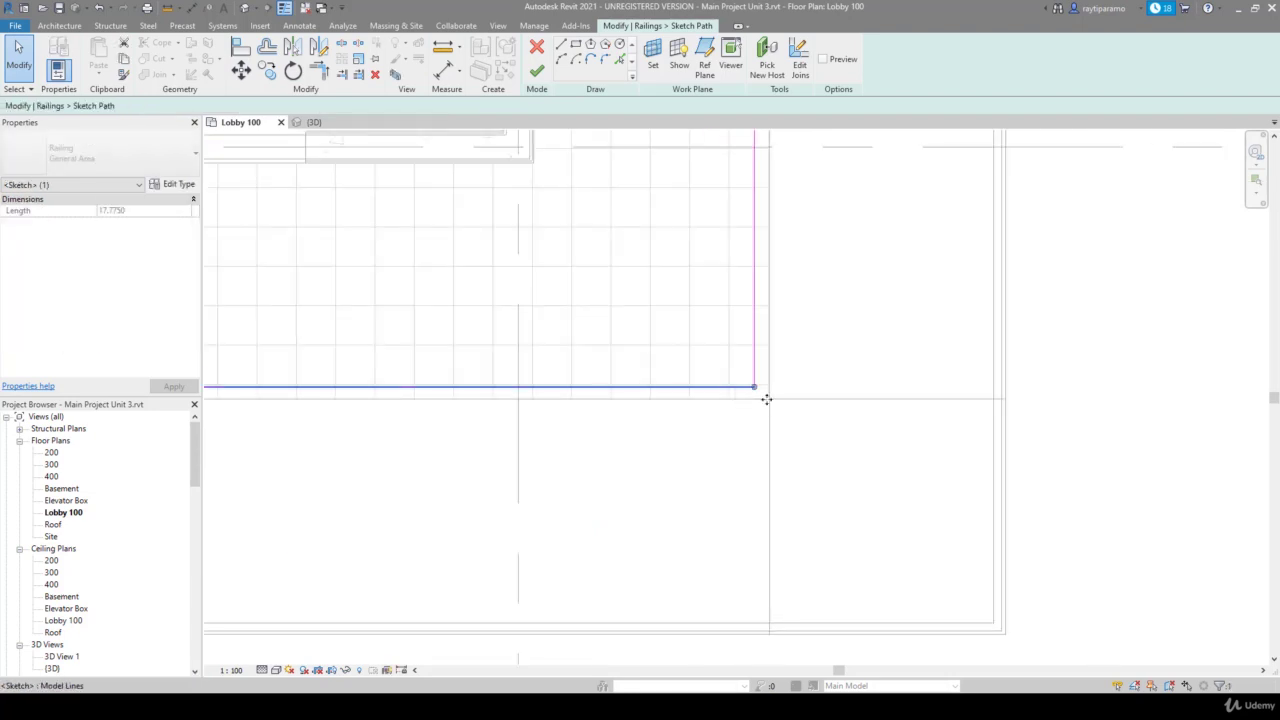
pyautogui.scroll(-2, 766, 399)
pyautogui.scroll(-2, 874, 434)
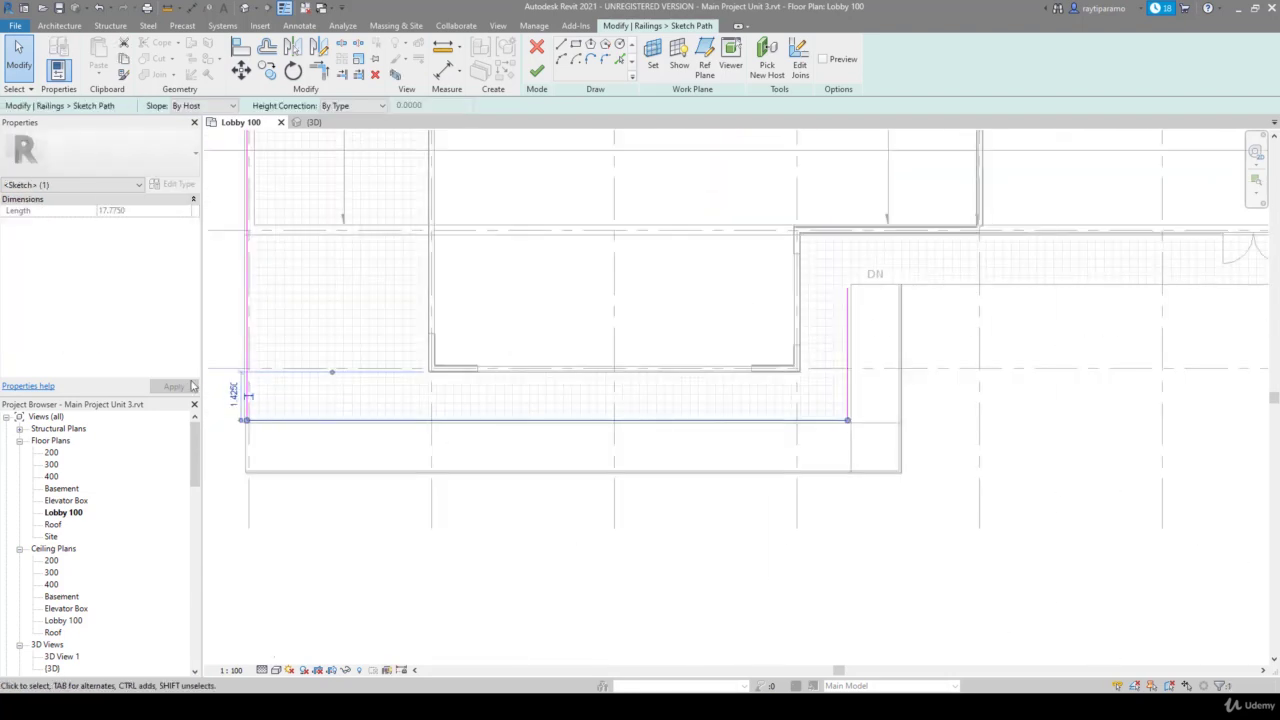
pyautogui.scroll(3, 210, 388)
pyautogui.scroll(2, 250, 410)
pyautogui.click(288, 430)
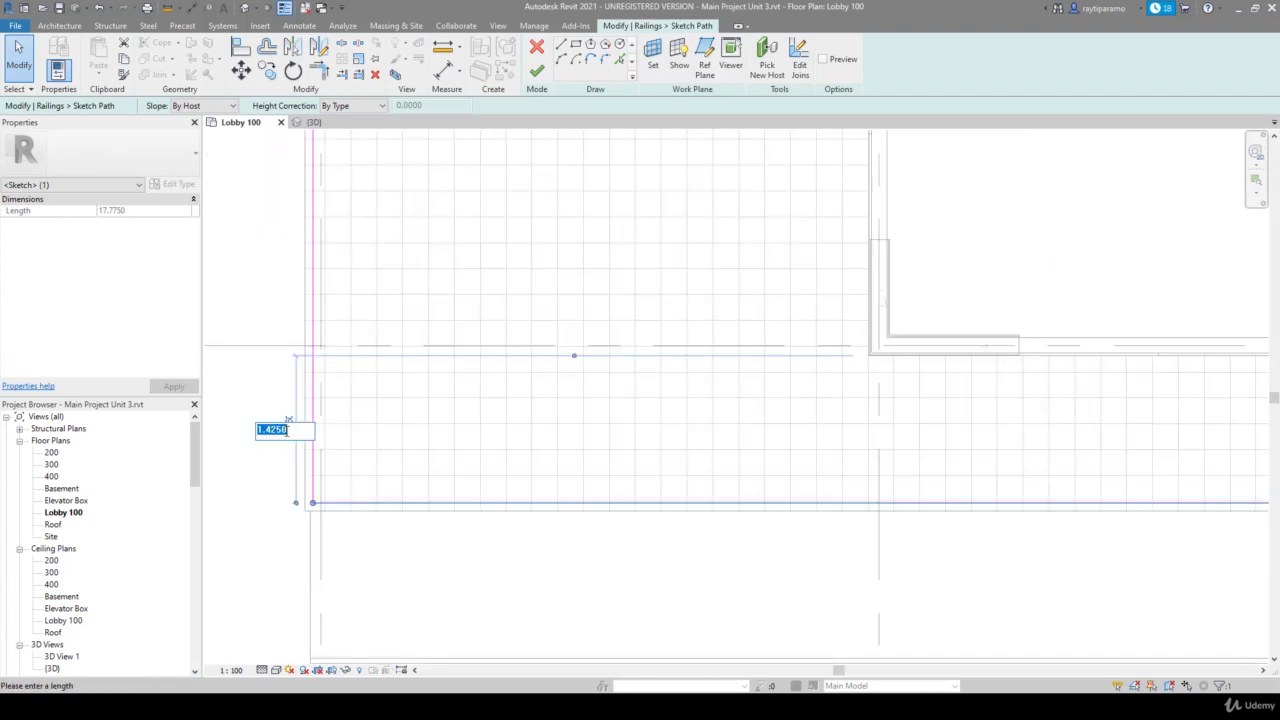
pyautogui.write('1.4')
pyautogui.press('Return')
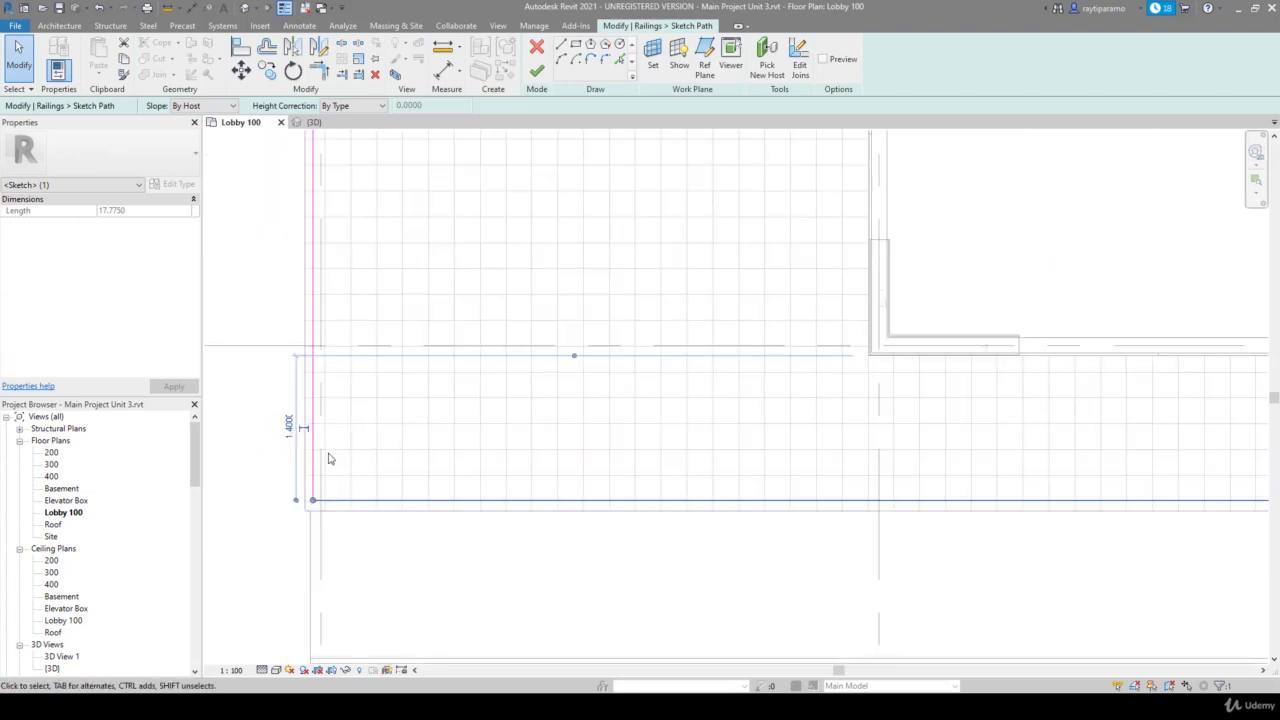
# Shorten the top sketch line from 5.3750 to 5.35
pyautogui.scroll(-1, 316, 461)
pyautogui.scroll(-2, 457, 486)
pyautogui.scroll(-2, 462, 475)
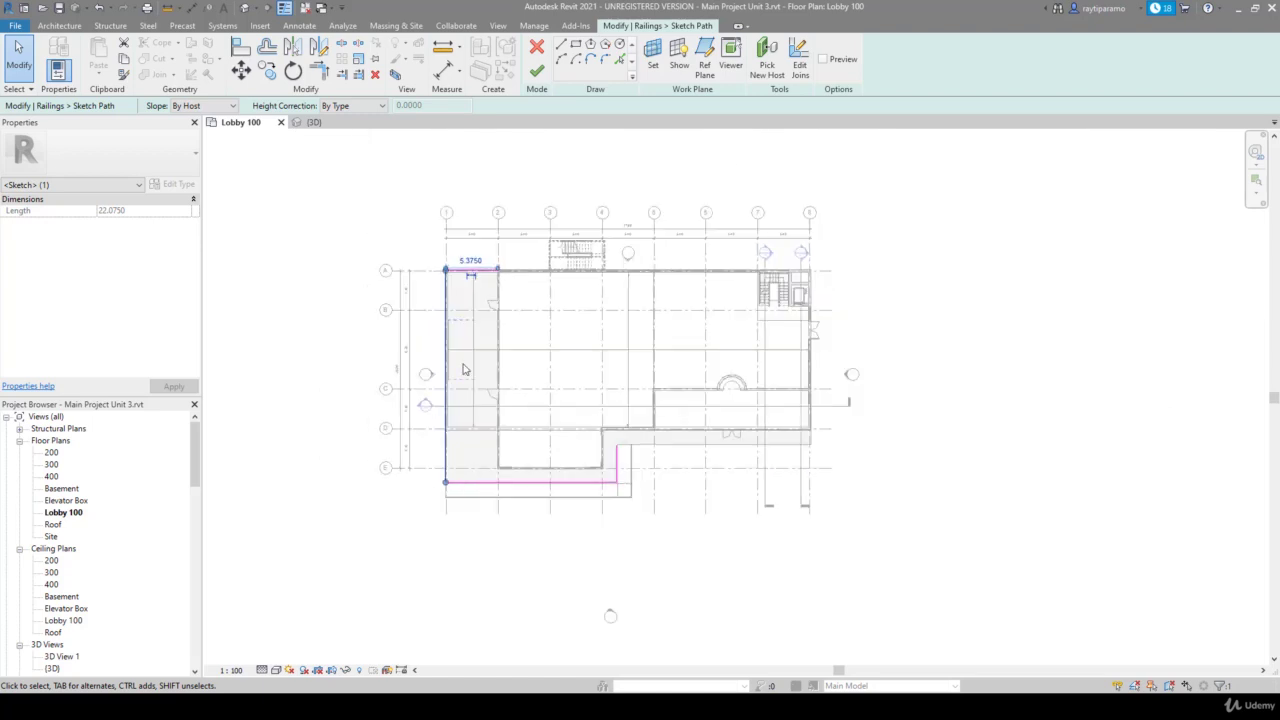
pyautogui.scroll(2, 475, 236)
pyautogui.scroll(1, 470, 228)
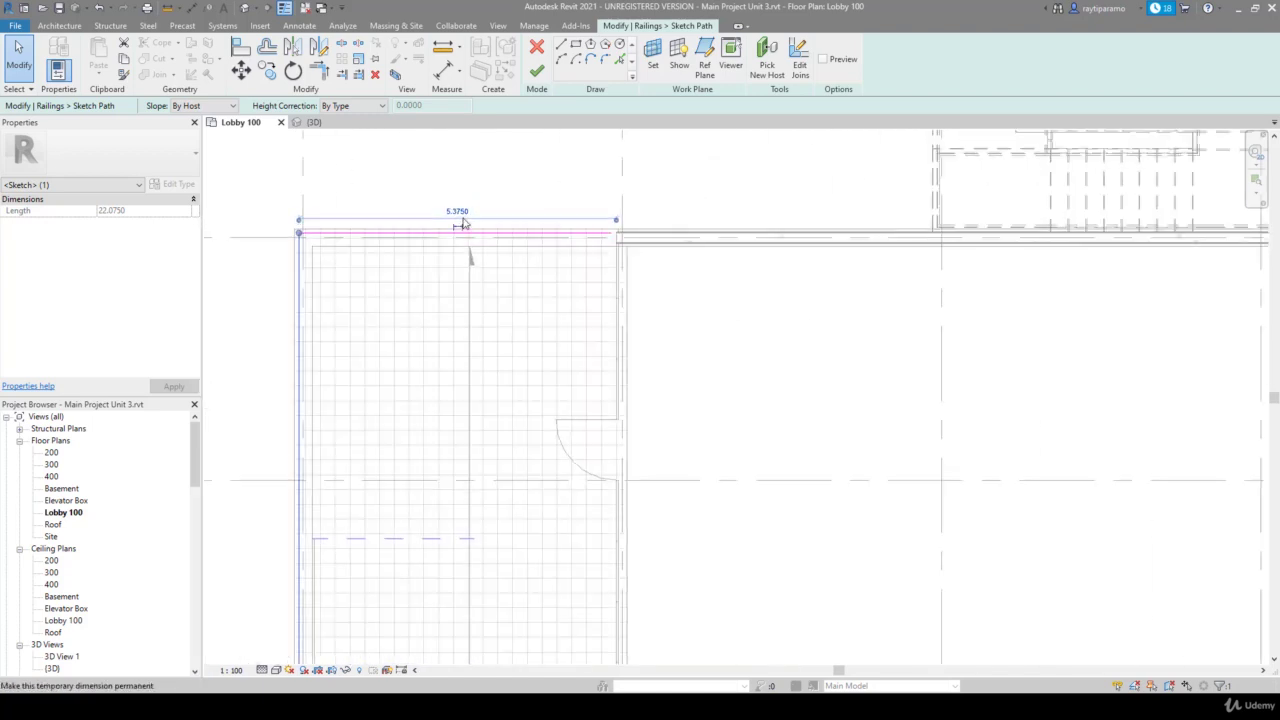
pyautogui.click(457, 212)
pyautogui.write('5.3')
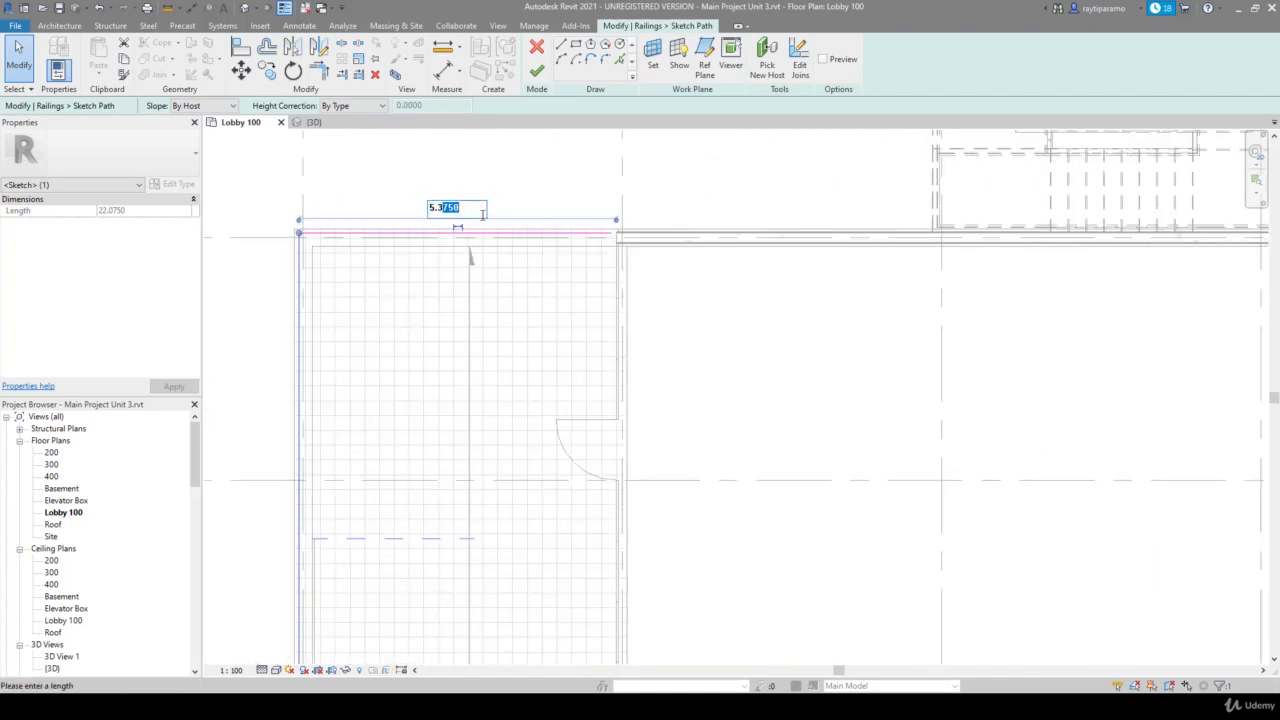
pyautogui.write('5')
pyautogui.press('Return')
pyautogui.click(560, 220)
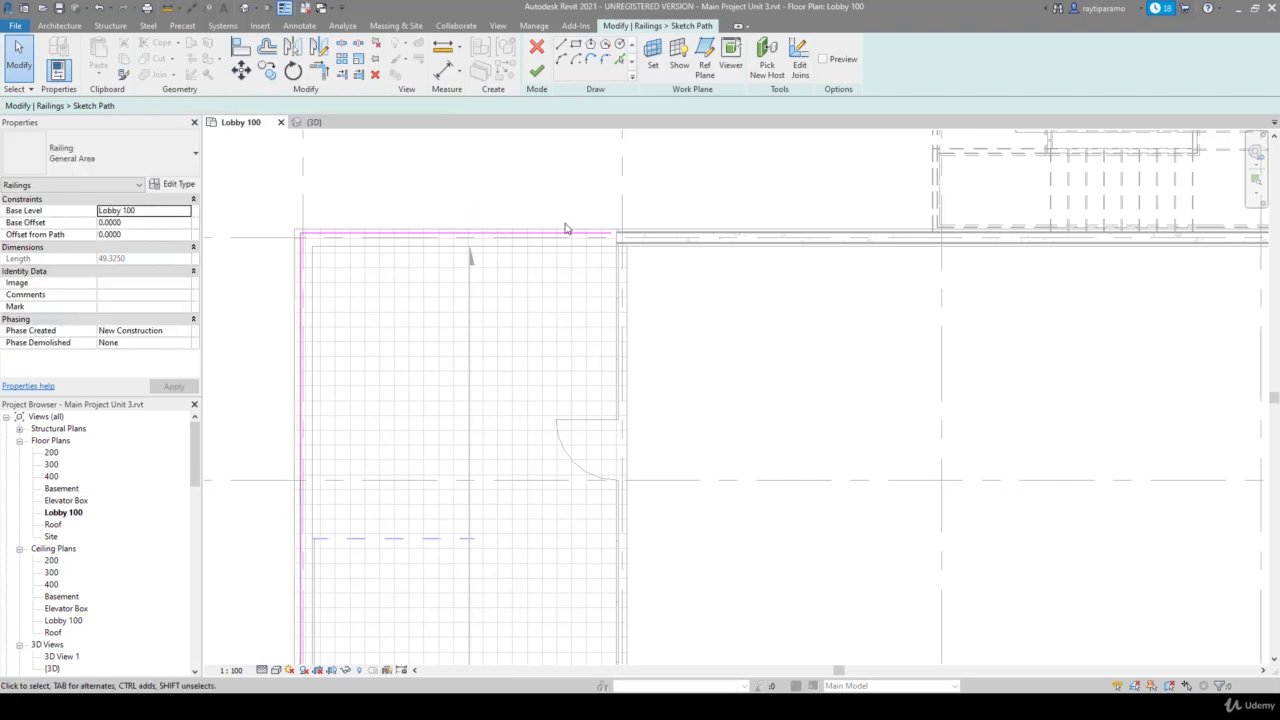
# Set the top corner offset to 0.1 and finish the railing path sketch
pyautogui.click(568, 238)
pyautogui.scroll(2, 617, 240)
pyautogui.scroll(2, 625, 243)
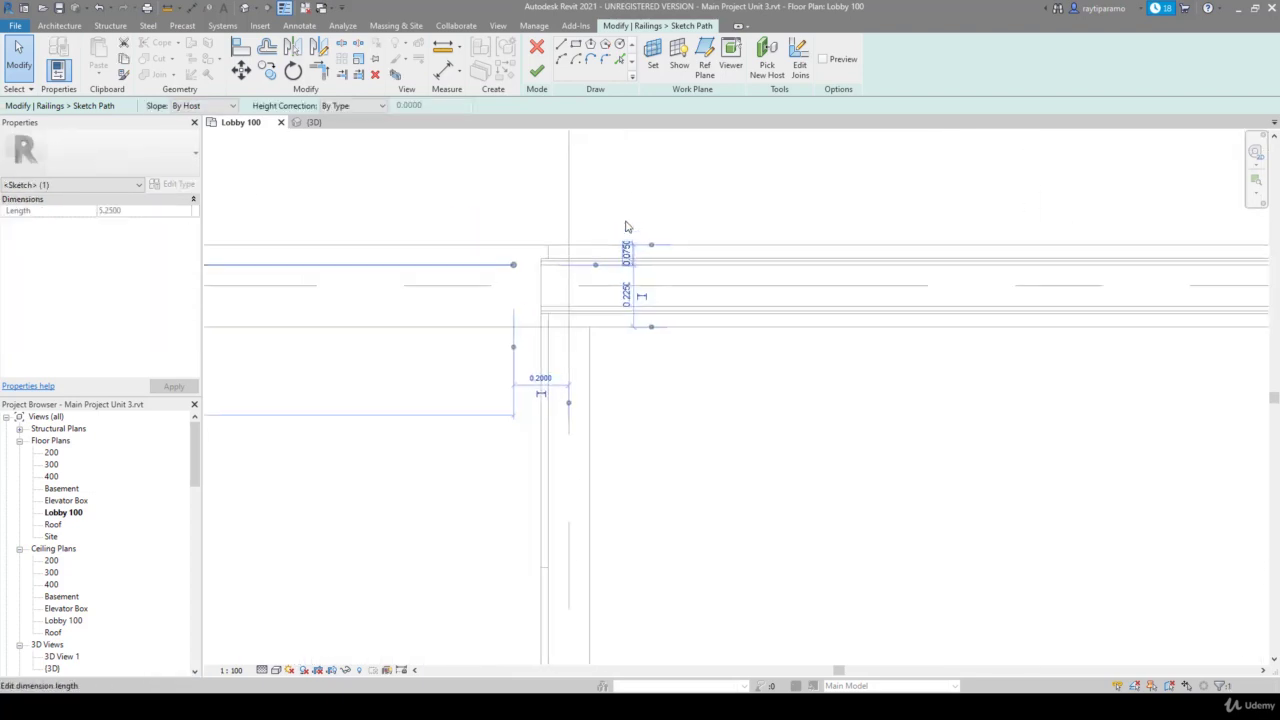
pyautogui.scroll(2, 634, 290)
pyautogui.click(640, 281)
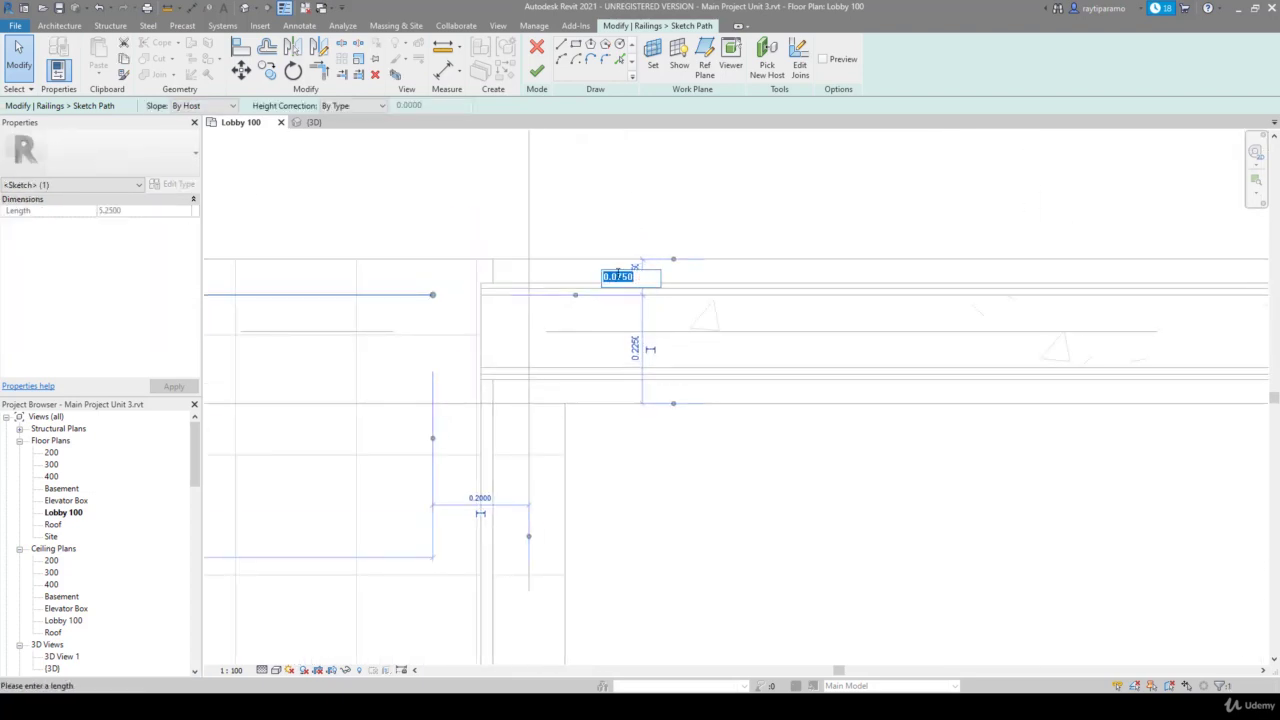
pyautogui.write('0.1')
pyautogui.press('Return')
pyautogui.click(673, 208)
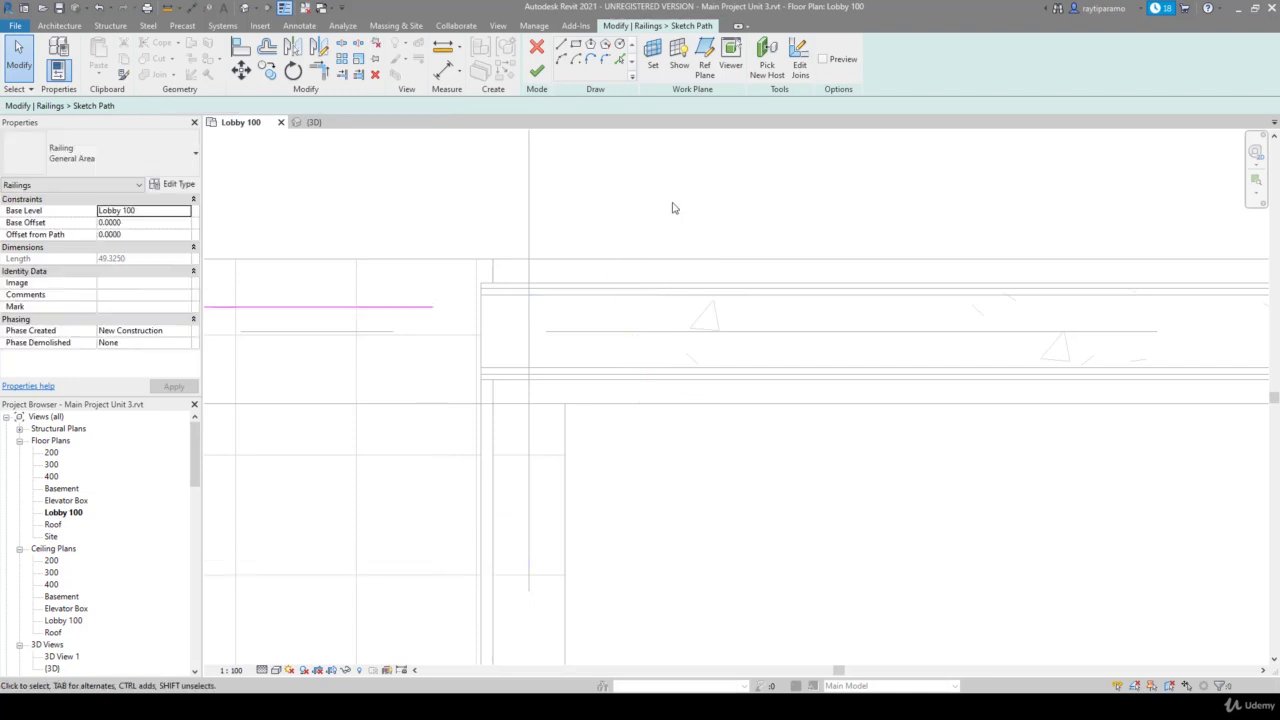
pyautogui.click(538, 72)
pyautogui.scroll(-1, 614, 214)
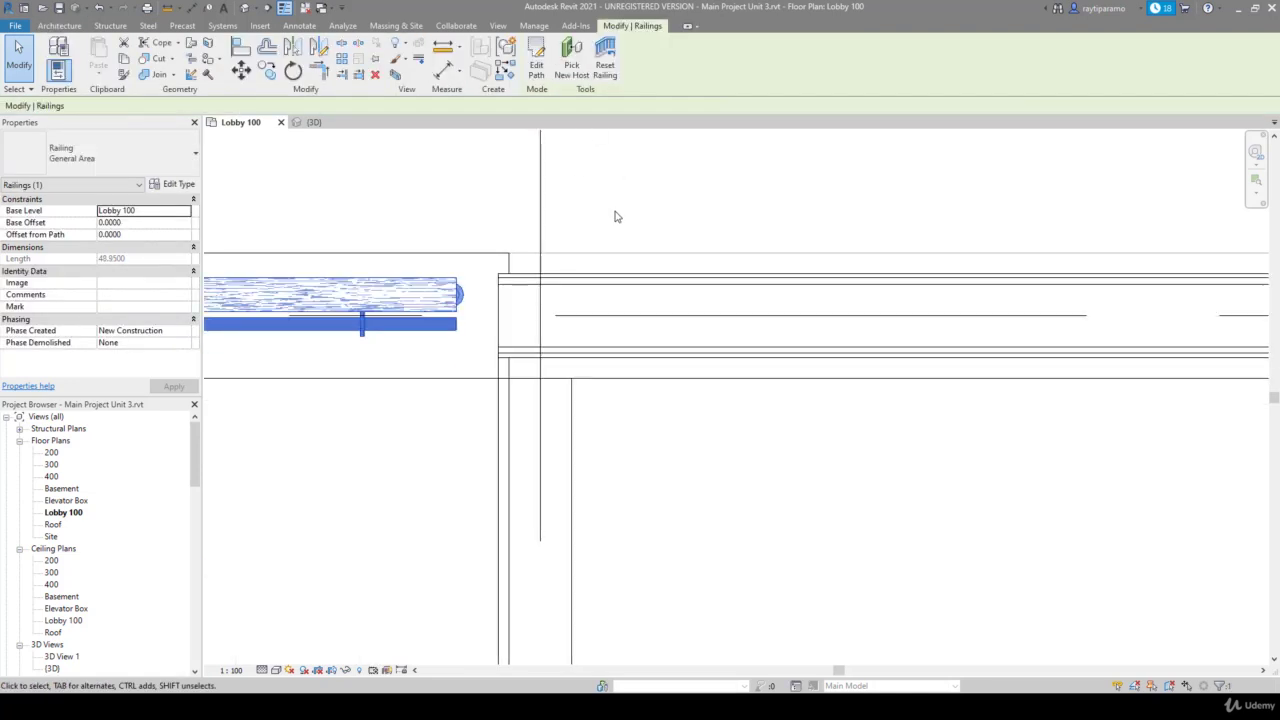
pyautogui.scroll(-1, 616, 216)
pyautogui.scroll(-1, 614, 214)
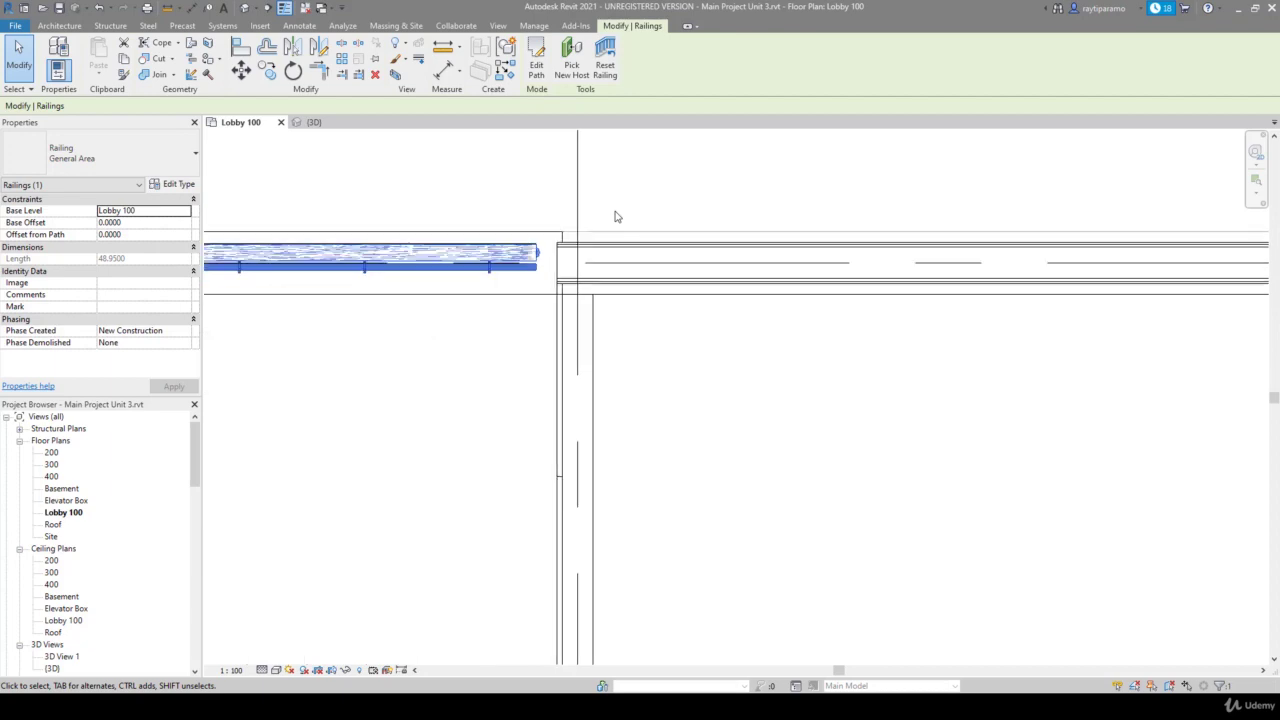
pyautogui.scroll(-5, 614, 214)
pyautogui.scroll(-2, 473, 237)
pyautogui.scroll(-2, 473, 237)
pyautogui.scroll(-2, 473, 237)
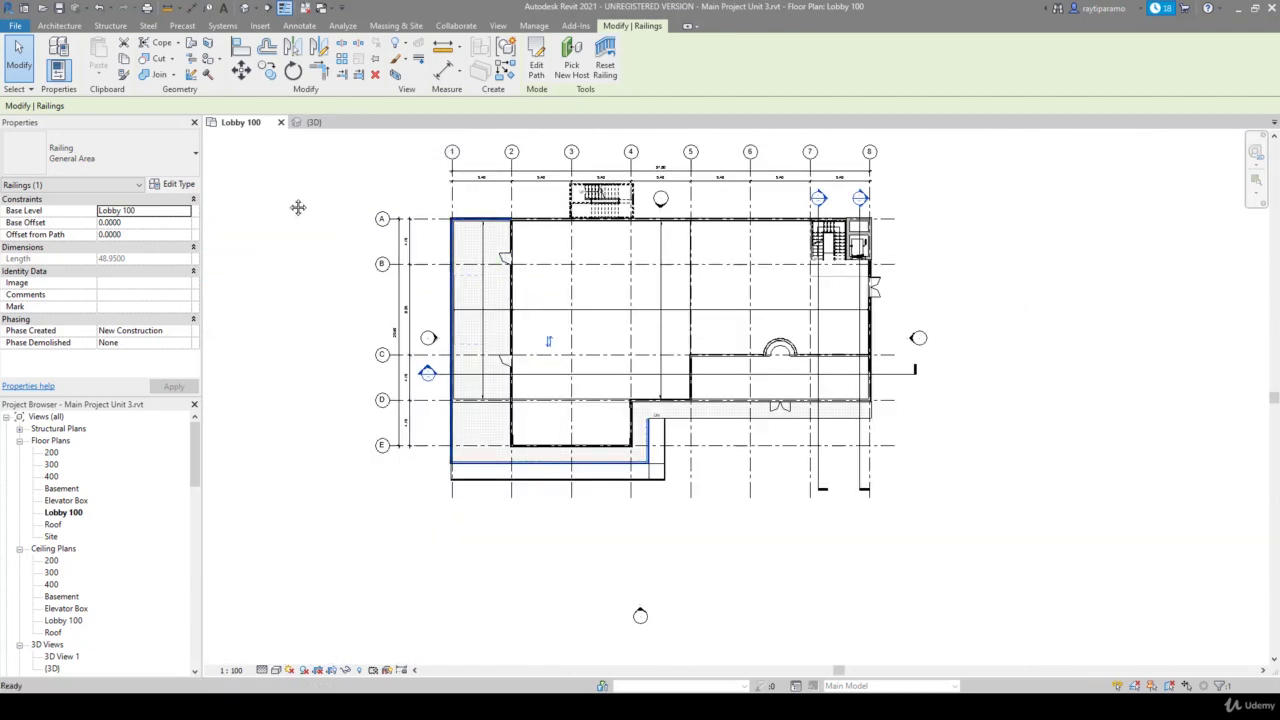
# Switch to the 3D view and duplicate the Railings (1-B) type in the Project Browser
pyautogui.press('z')
pyautogui.press('f')
pyautogui.click(318, 123)
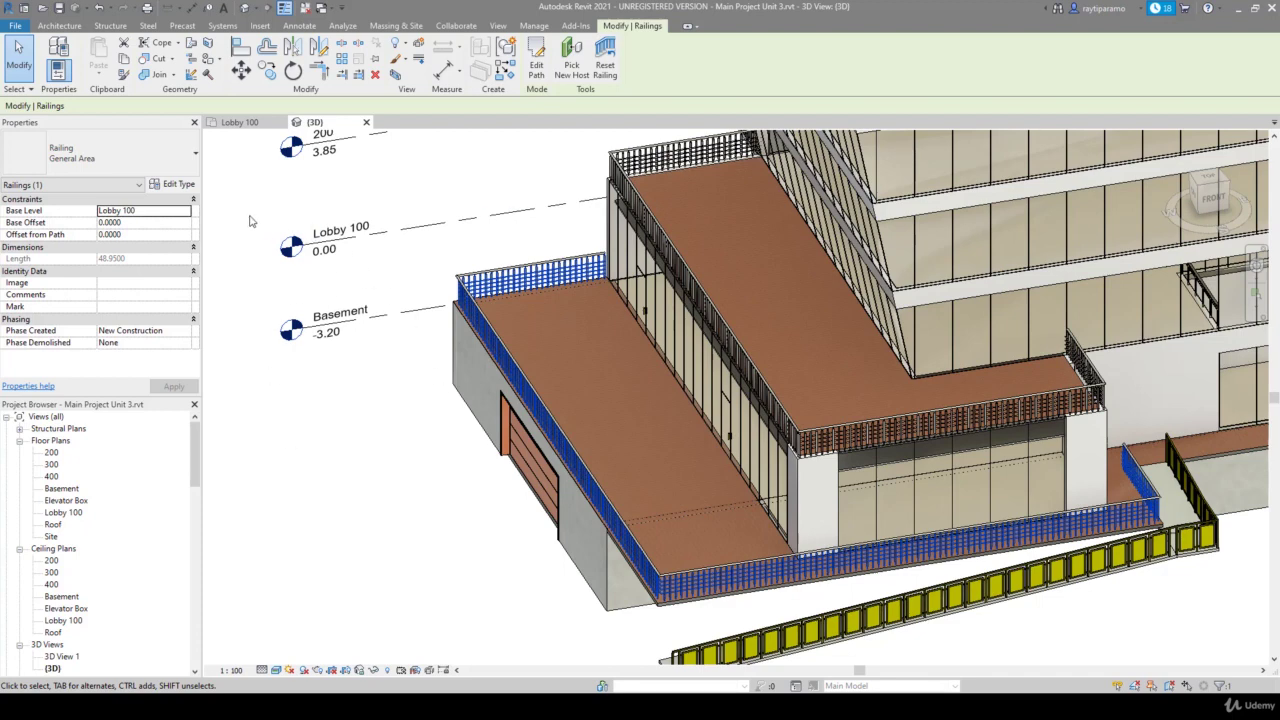
pyautogui.moveTo(195, 440); pyautogui.dragTo(200, 617)
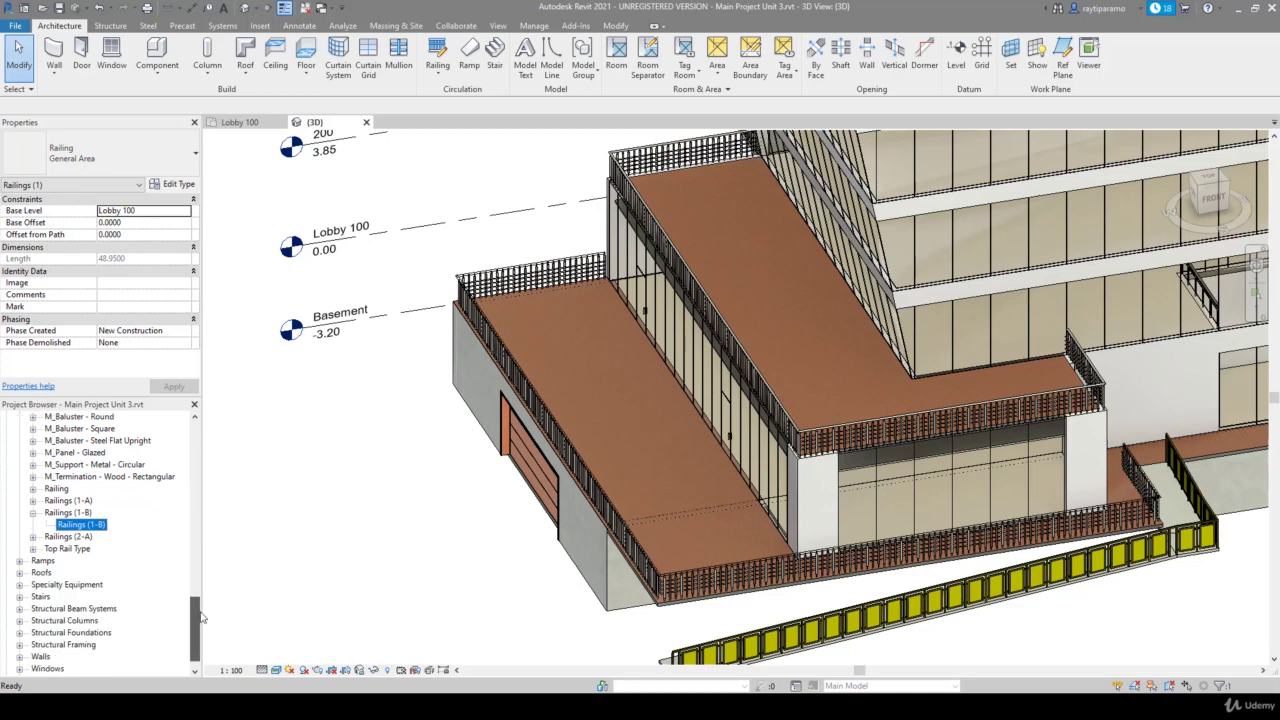
pyautogui.rightClick(84, 528)
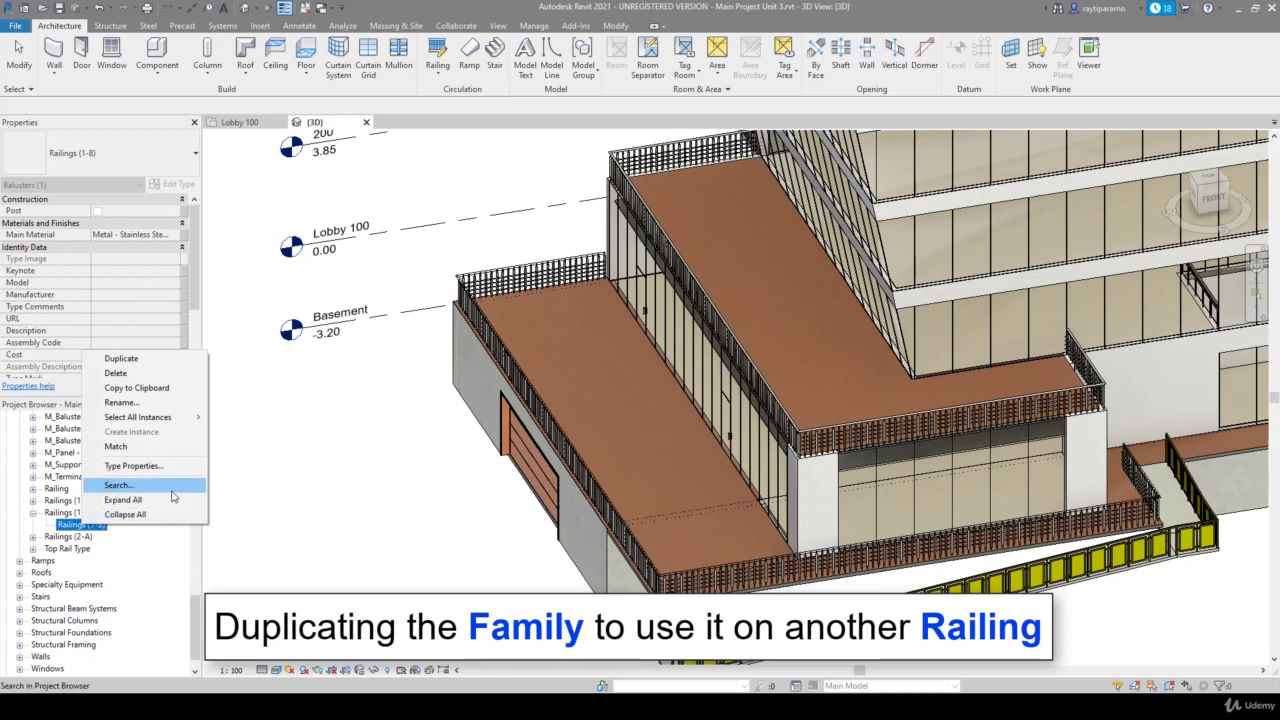
pyautogui.click(165, 358)
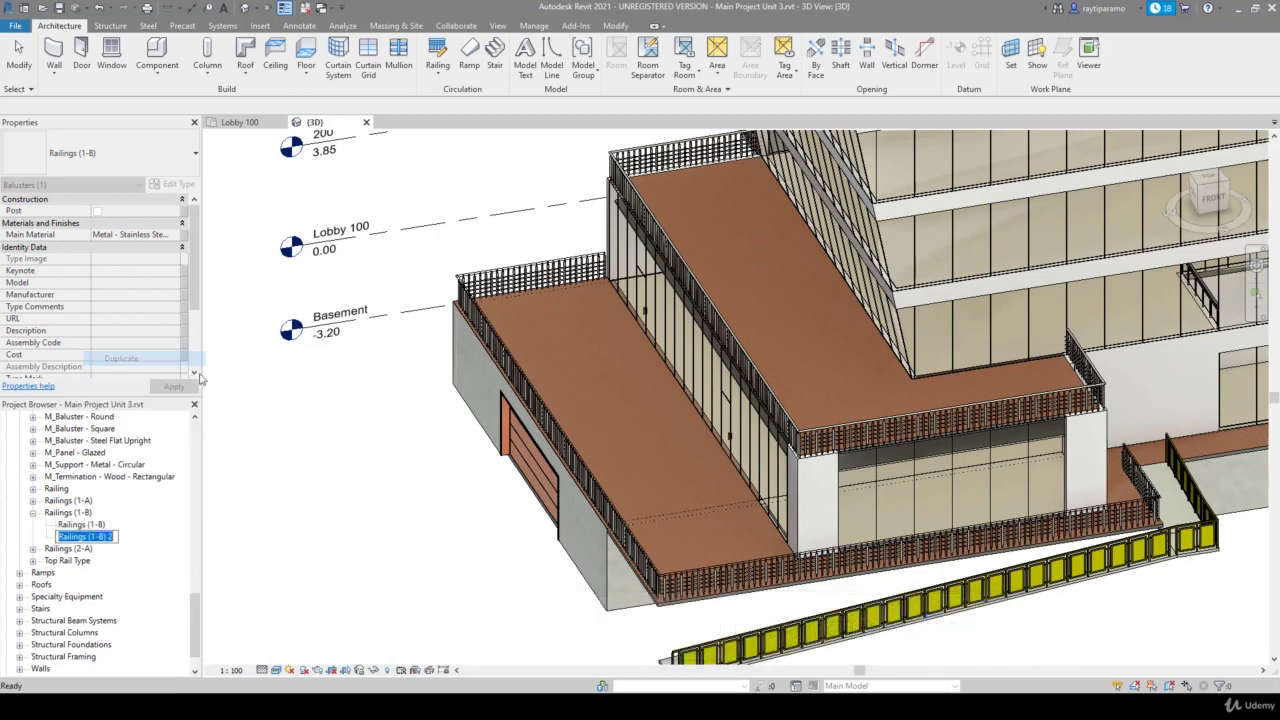
# Rename the copy to 'Railings General Area(1-B)'
pyautogui.click(110, 537)
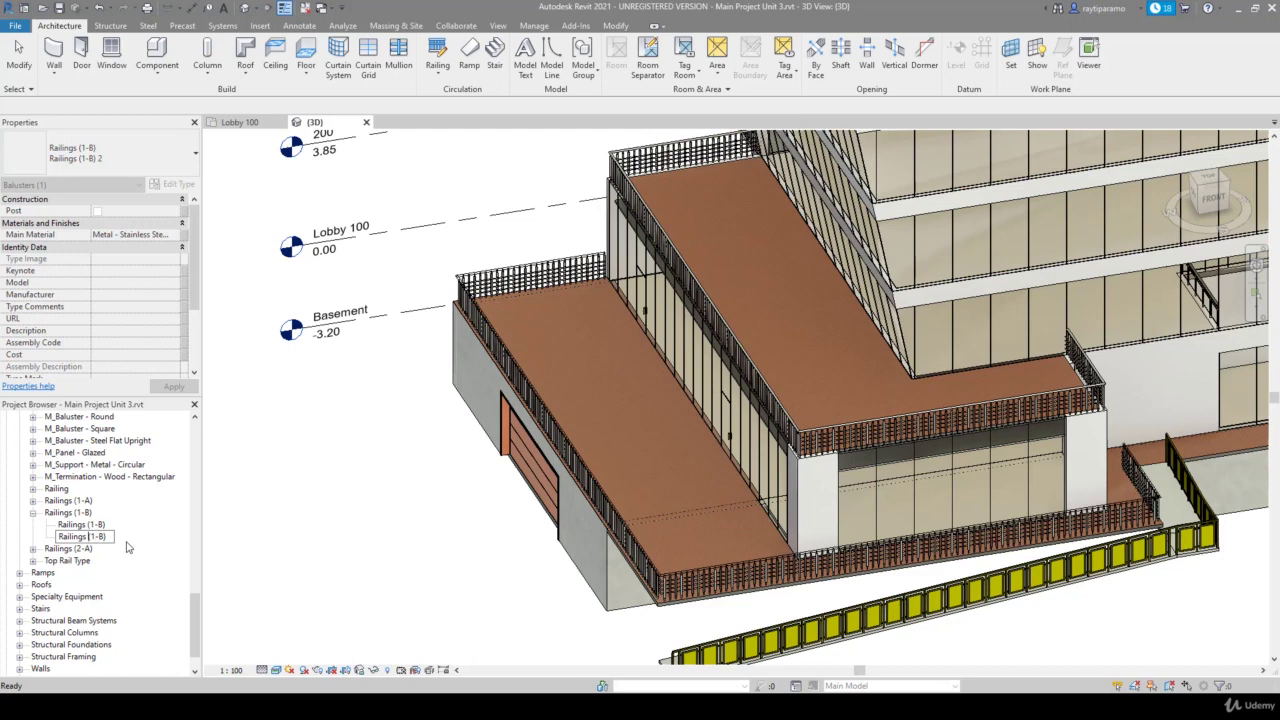
pyautogui.write('general ')
pyautogui.write('Ar')
pyautogui.write('ea')
pyautogui.press('Delete')
pyautogui.write('G')
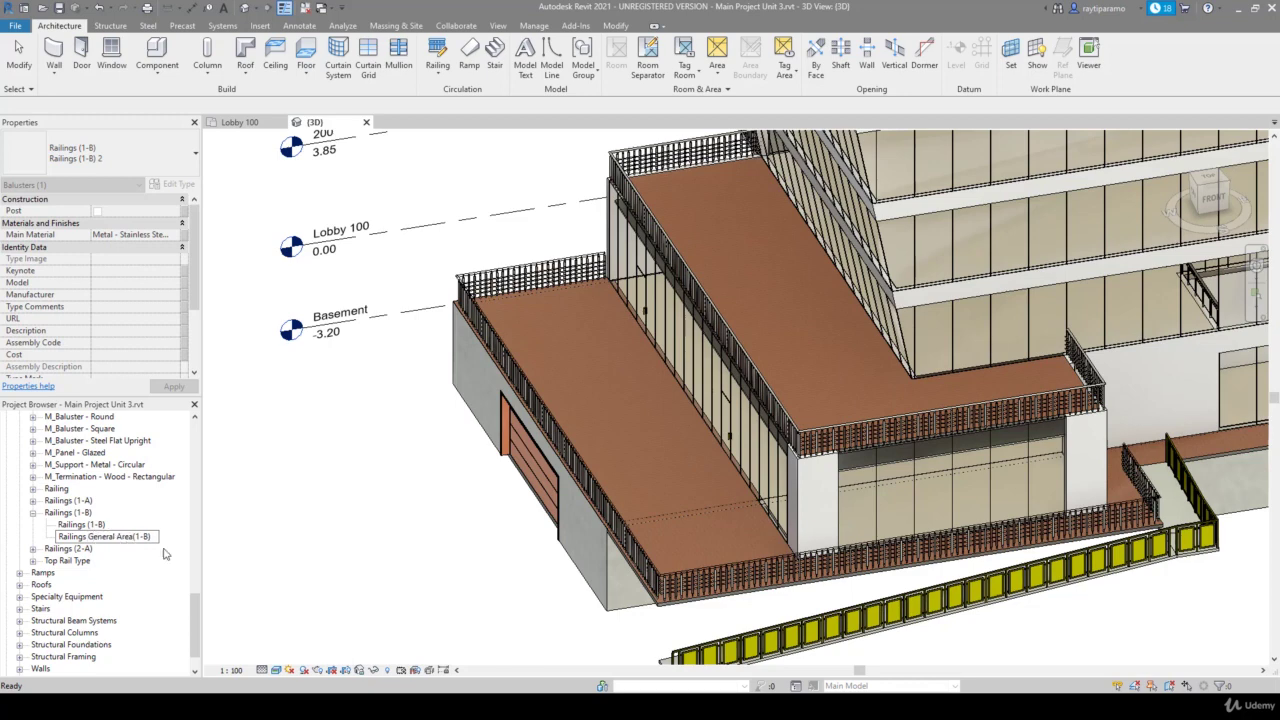
pyautogui.click(221, 545)
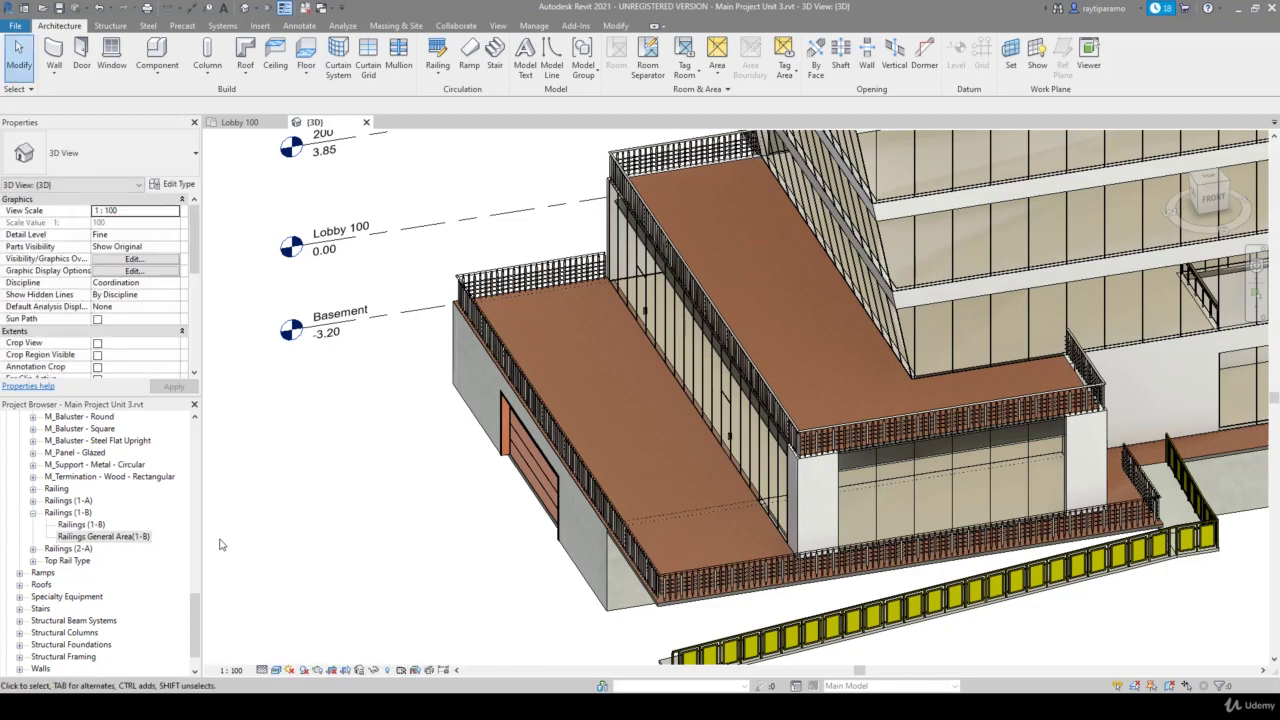
pyautogui.click(128, 537)
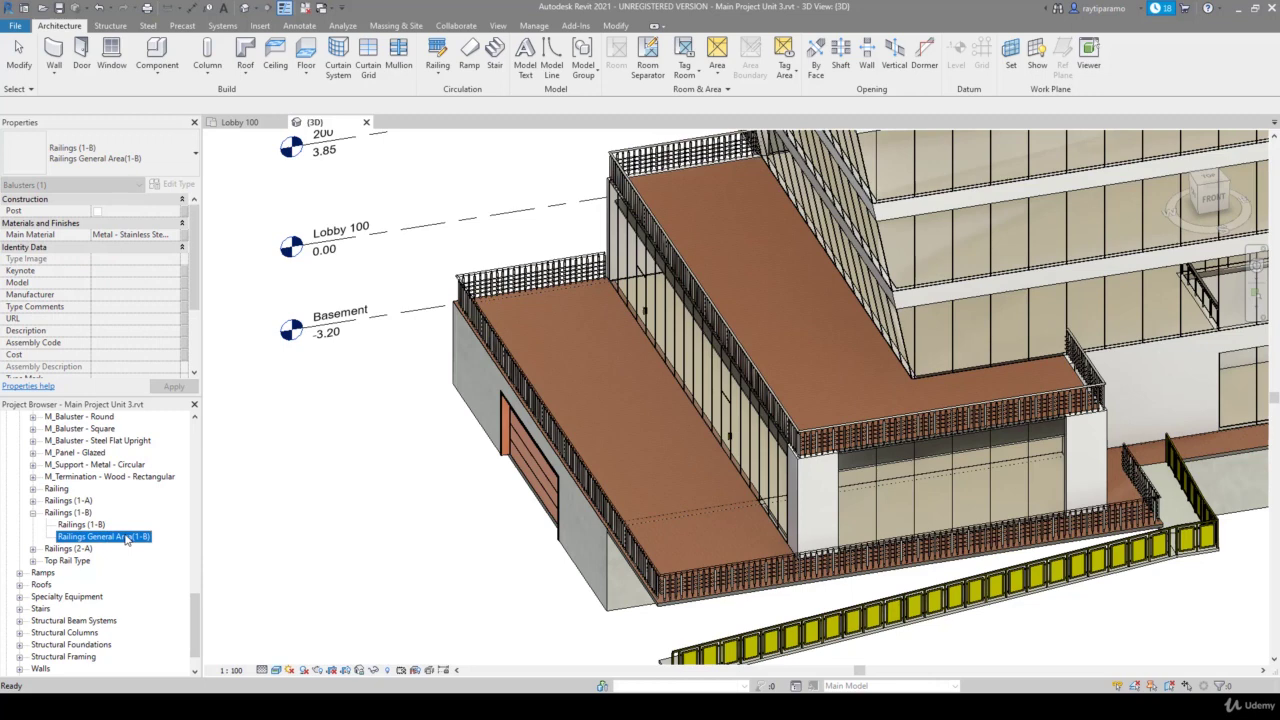
# Set the Railings General Area(1-B) baluster's Main Material to Metal - Aluminium
pyautogui.rightClick(127, 540)
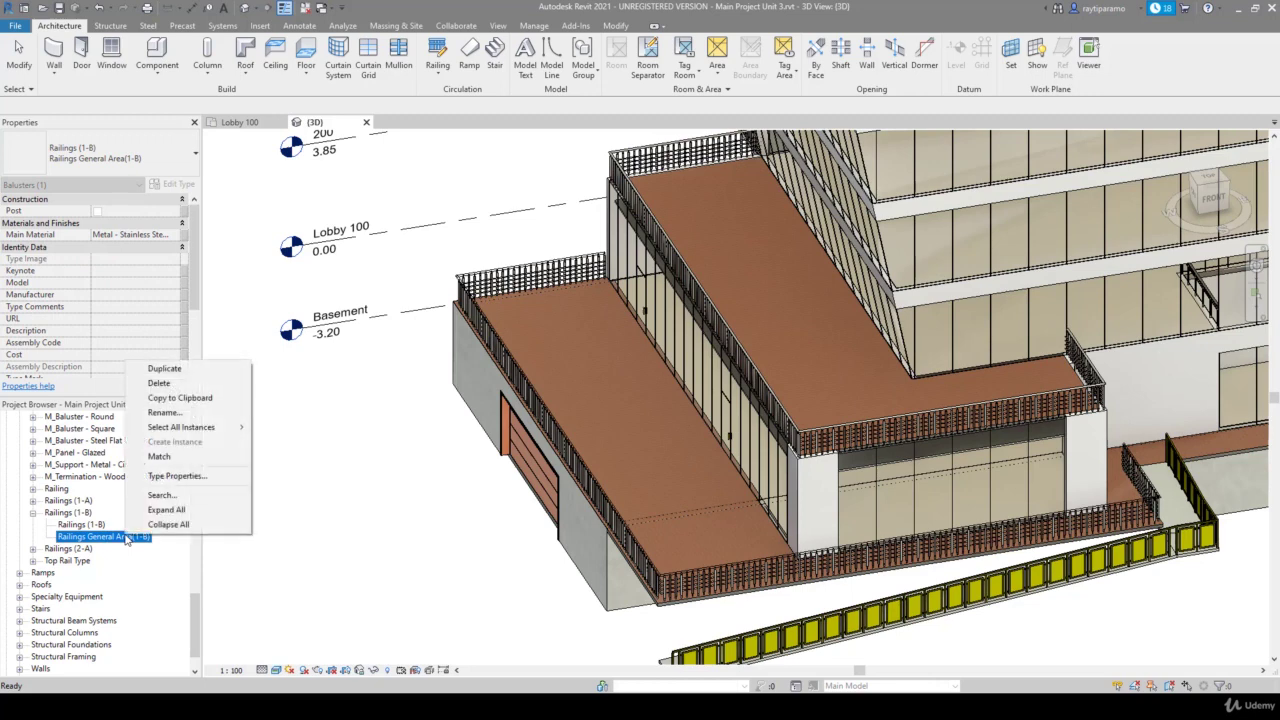
pyautogui.click(190, 477)
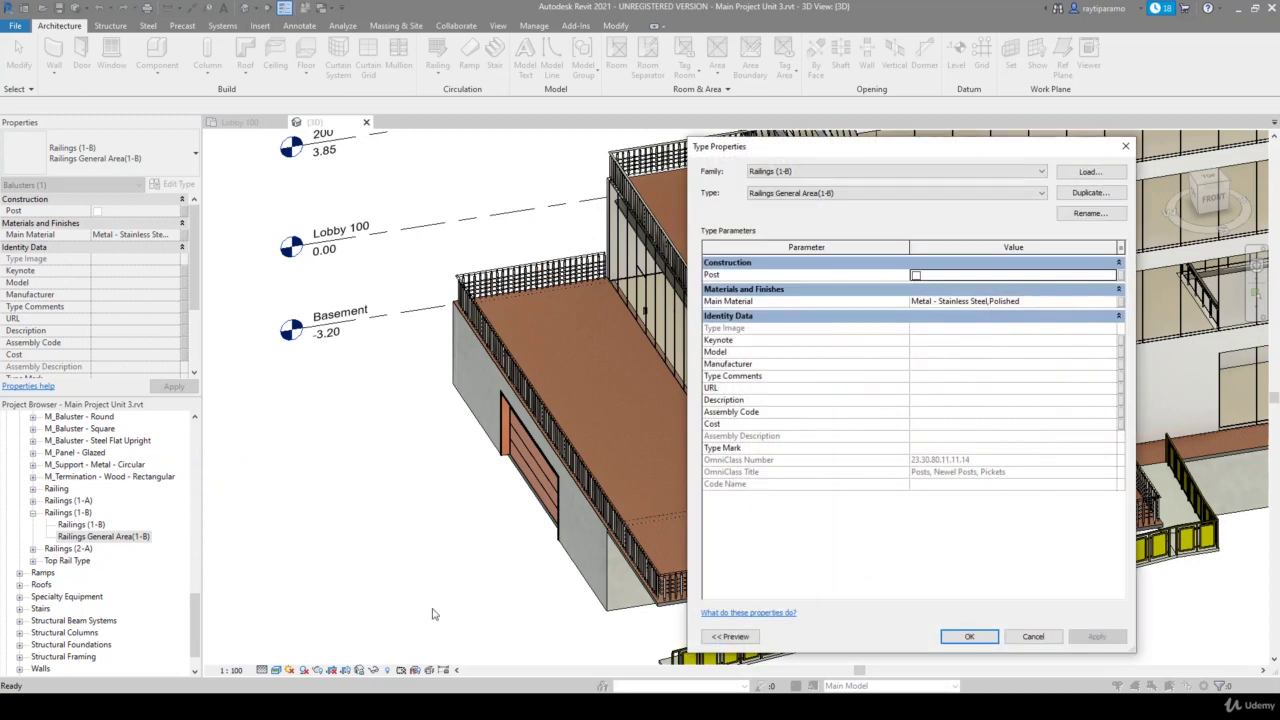
pyautogui.click(1113, 302)
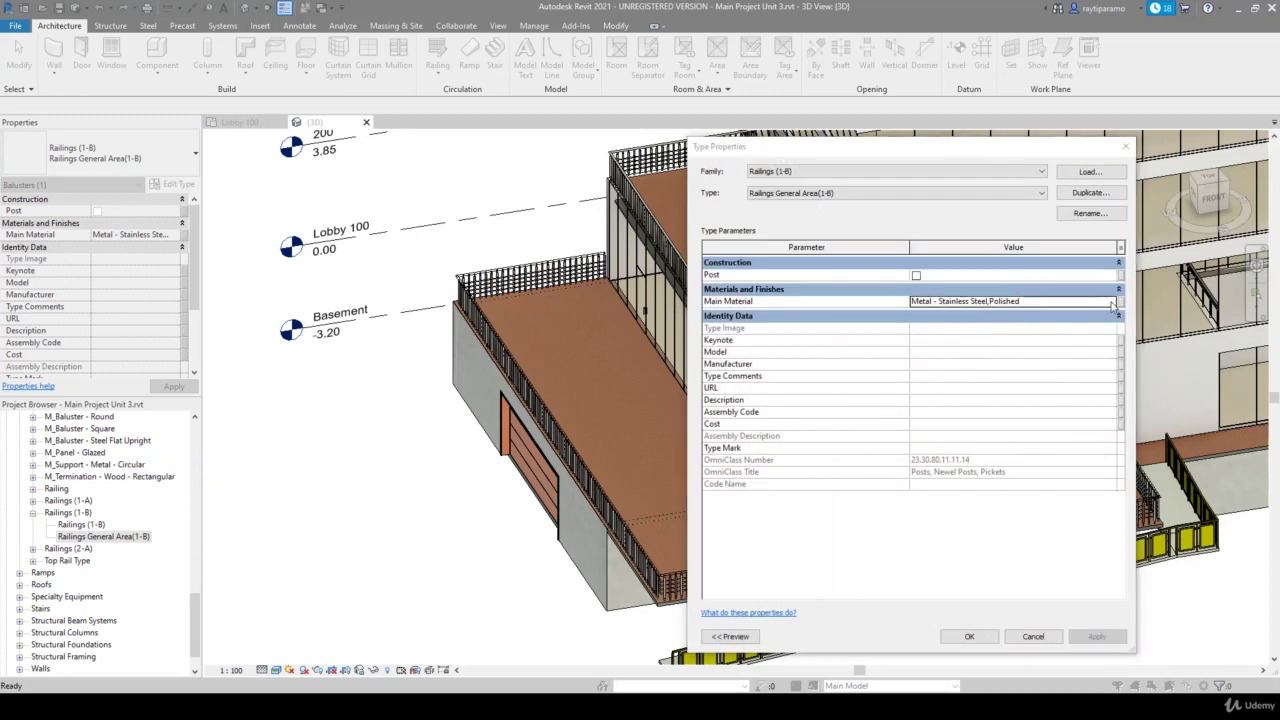
pyautogui.click(1113, 302)
pyautogui.click(494, 242)
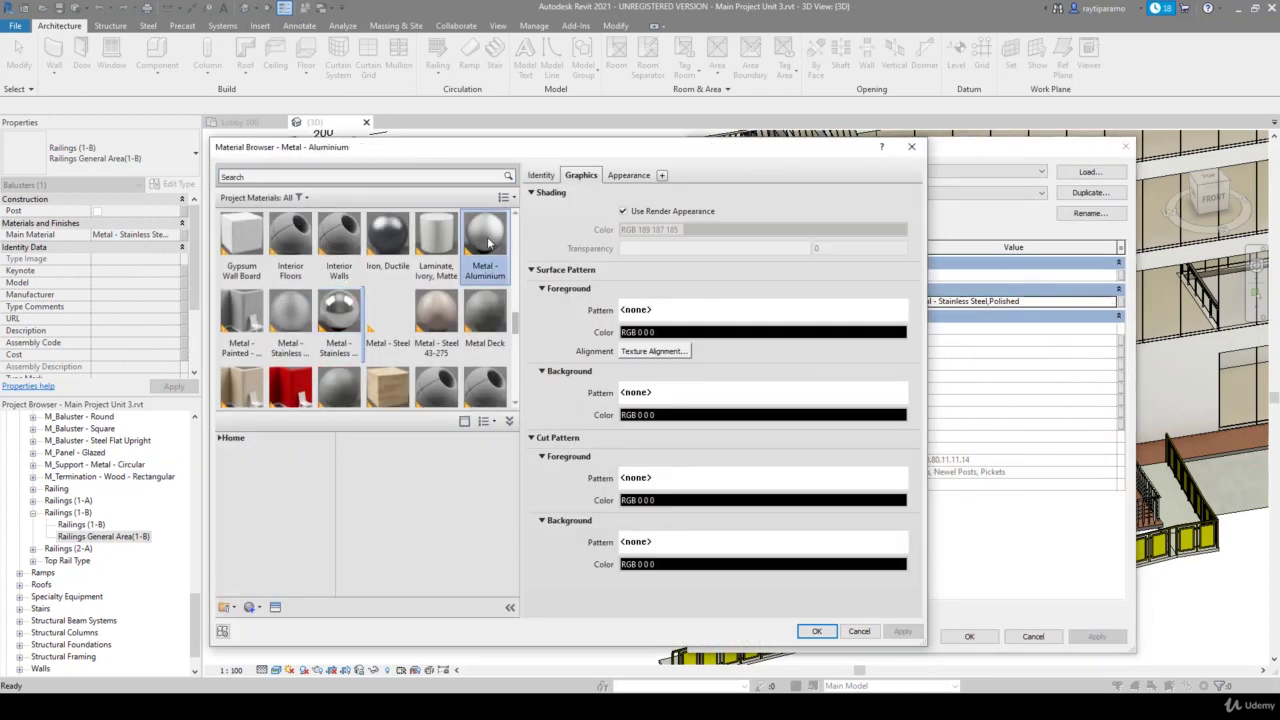
pyautogui.click(814, 632)
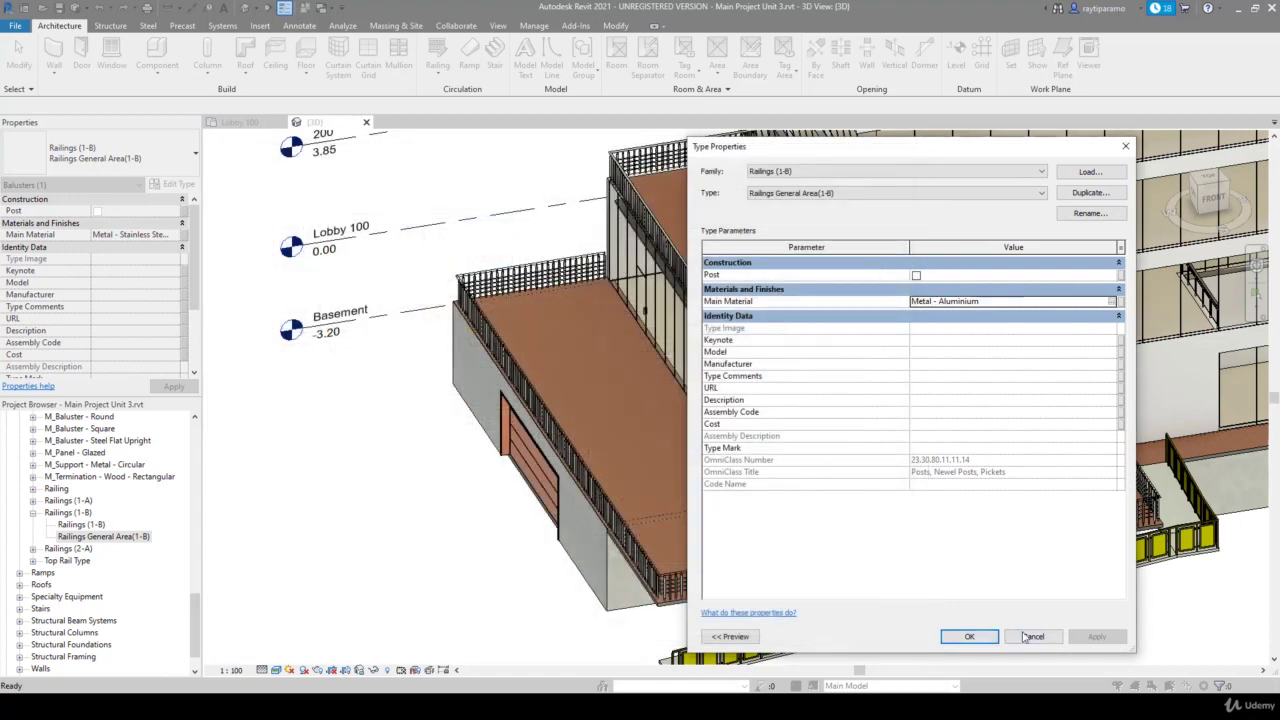
pyautogui.click(969, 636)
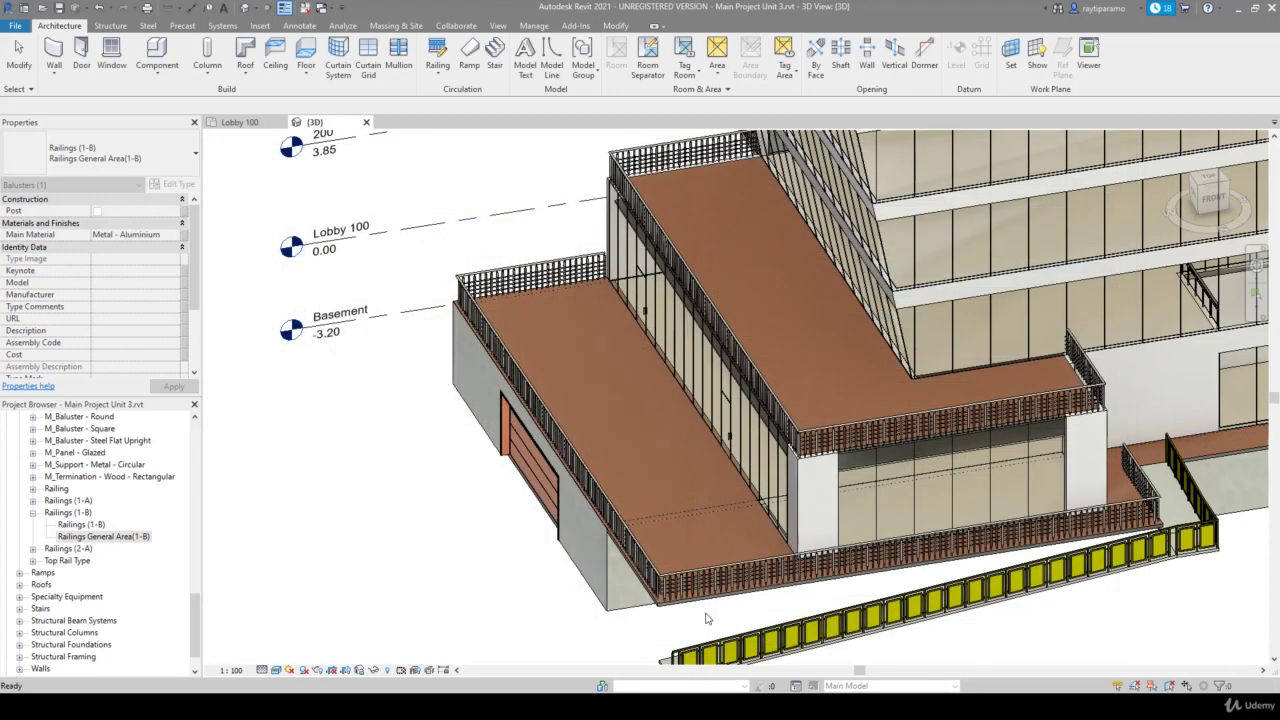
# Select the lower terrace railing and assign the General Area(1-B) baluster to pattern row 2
pyautogui.click(490, 601)
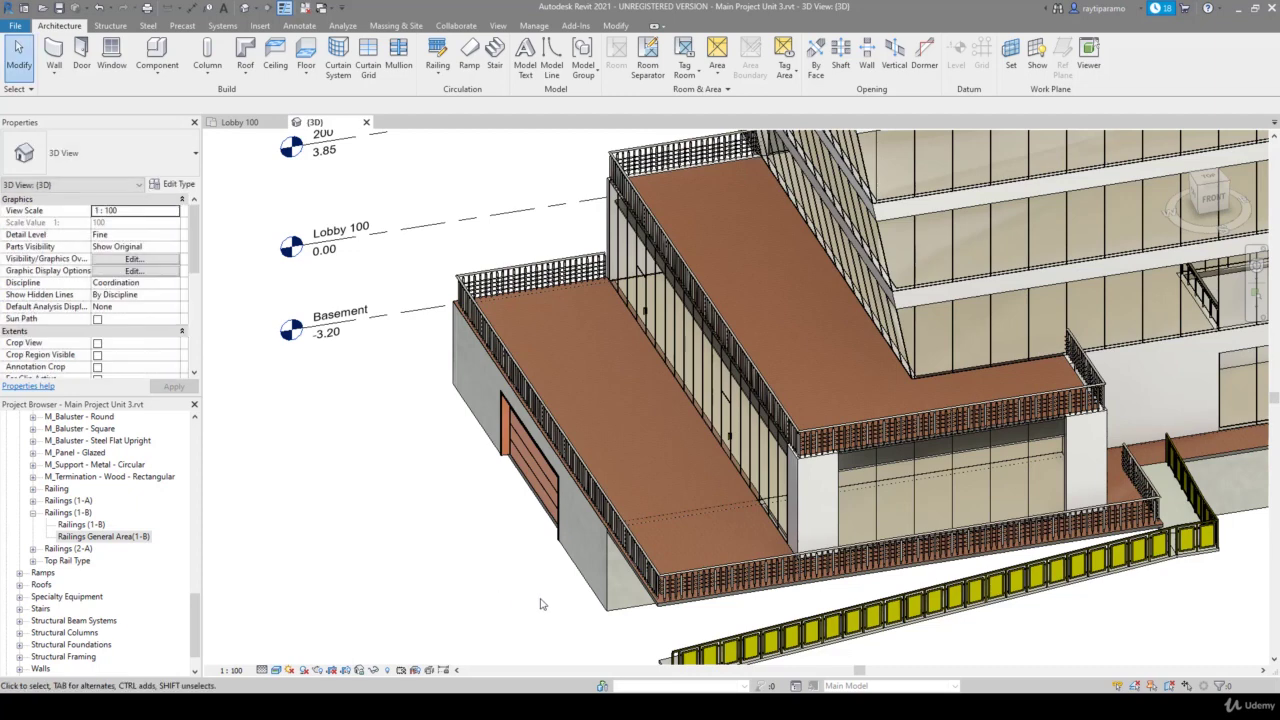
pyautogui.click(661, 585)
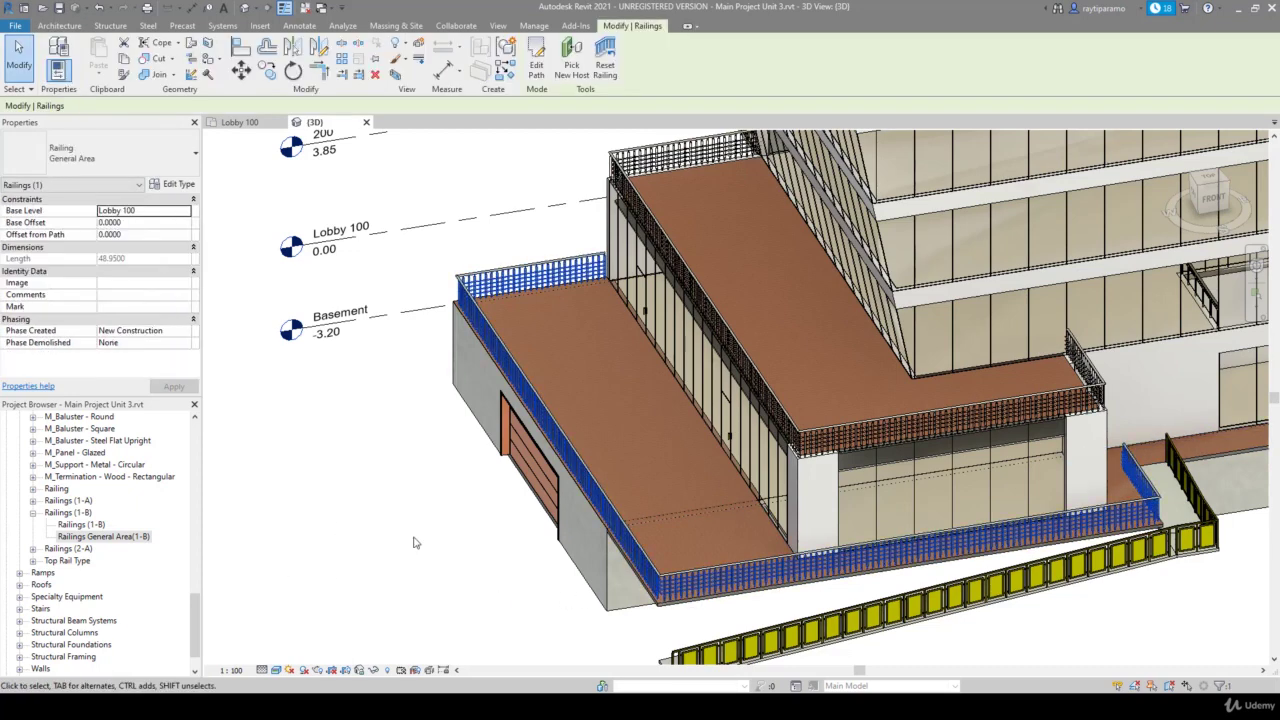
pyautogui.click(172, 186)
pyautogui.click(999, 299)
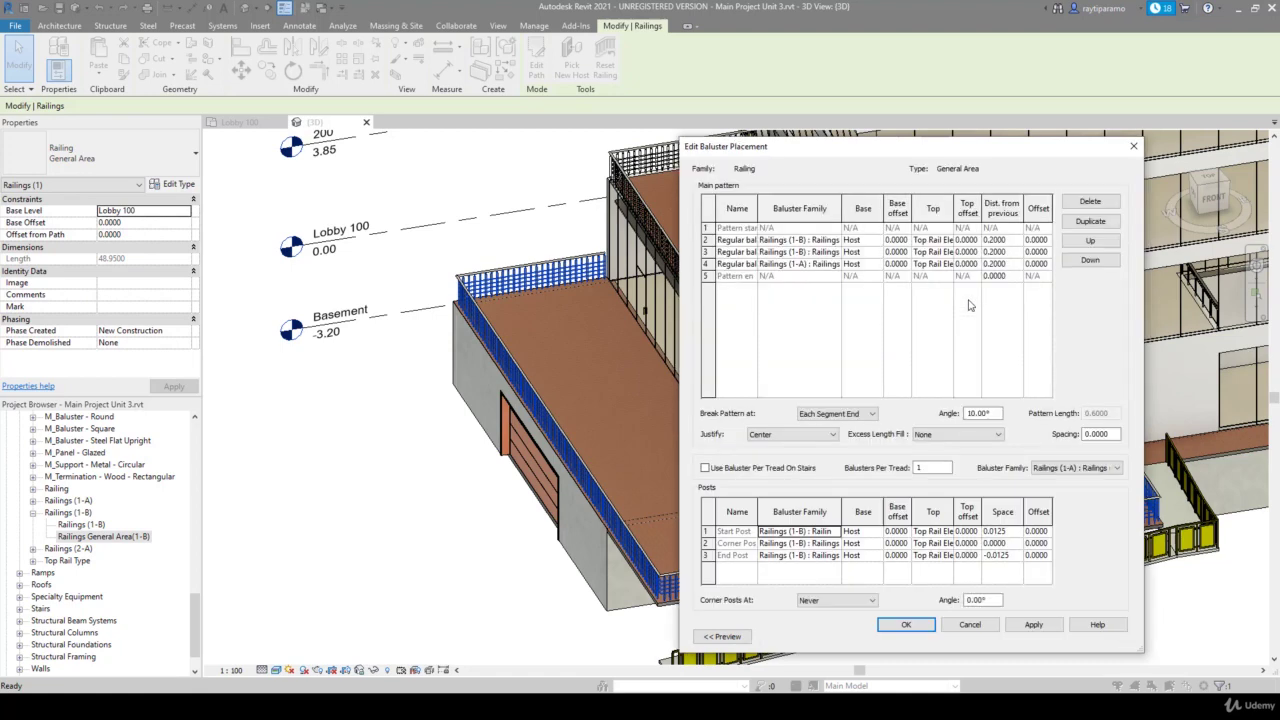
pyautogui.click(836, 241)
pyautogui.click(836, 241)
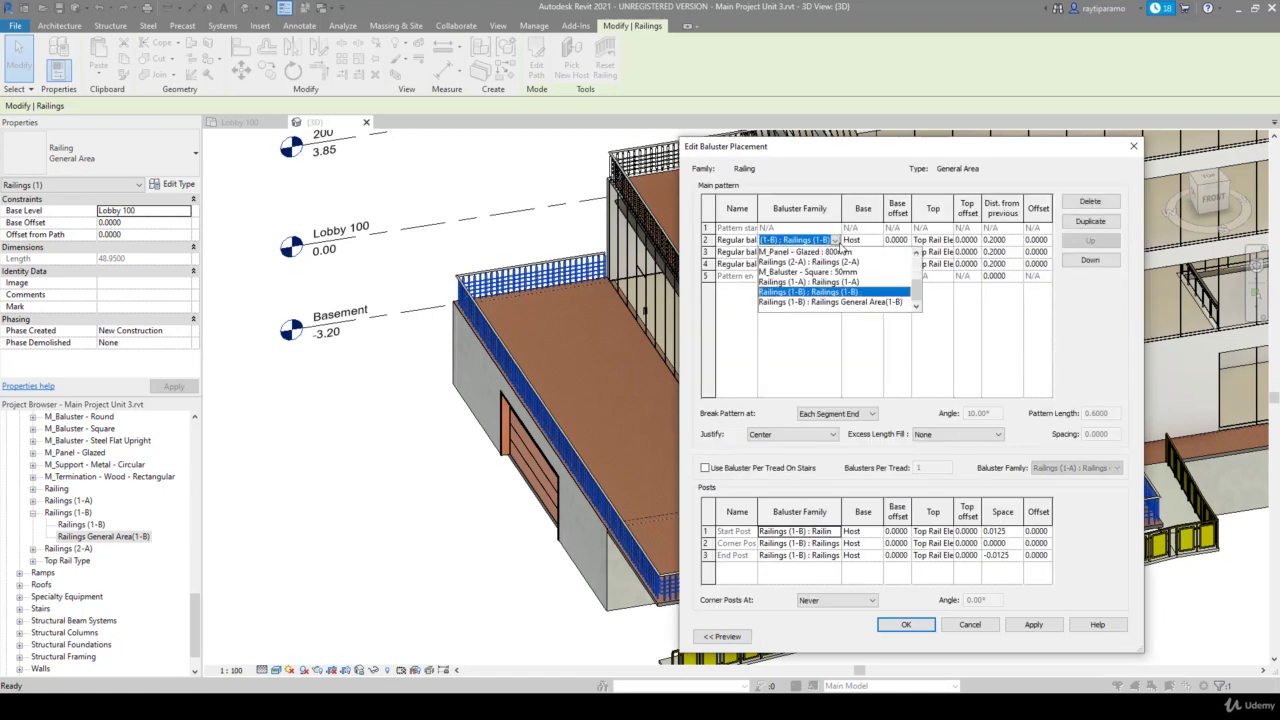
pyautogui.click(881, 303)
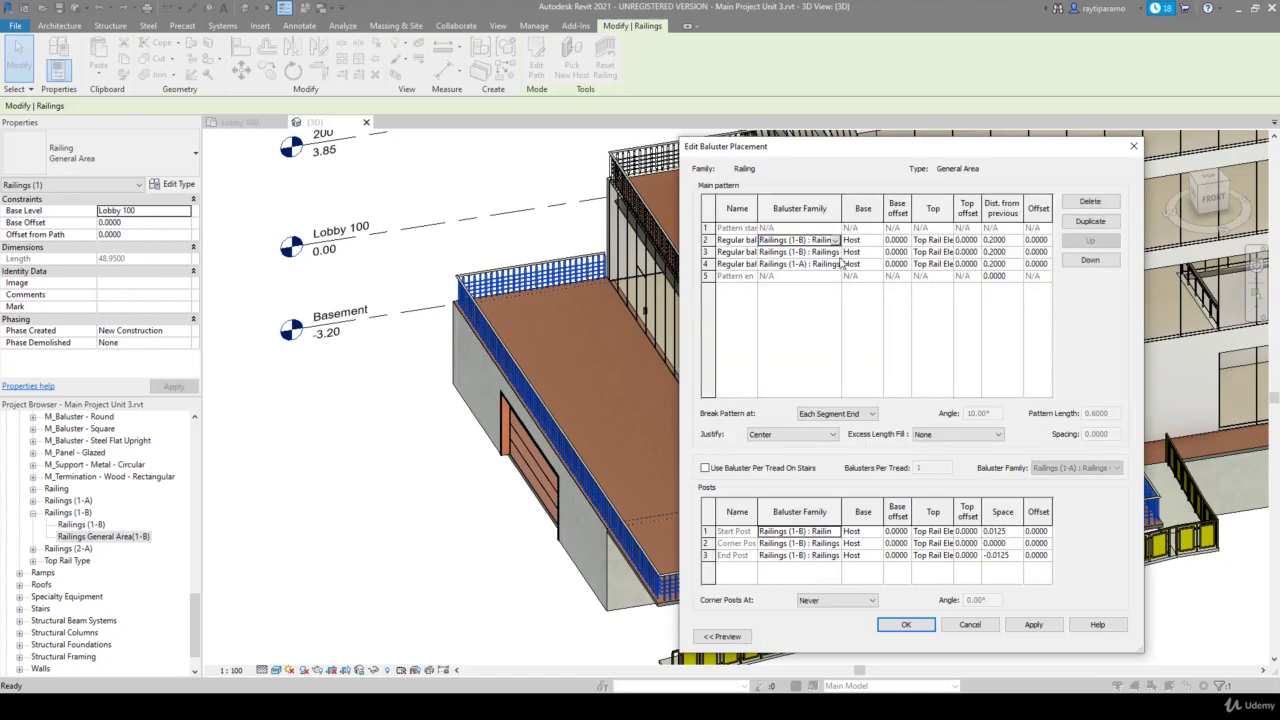
# Give row 3 a Railings (1-B) baluster, keep Railings (1-A) for row 4, and apply
pyautogui.click(840, 254)
pyautogui.click(836, 253)
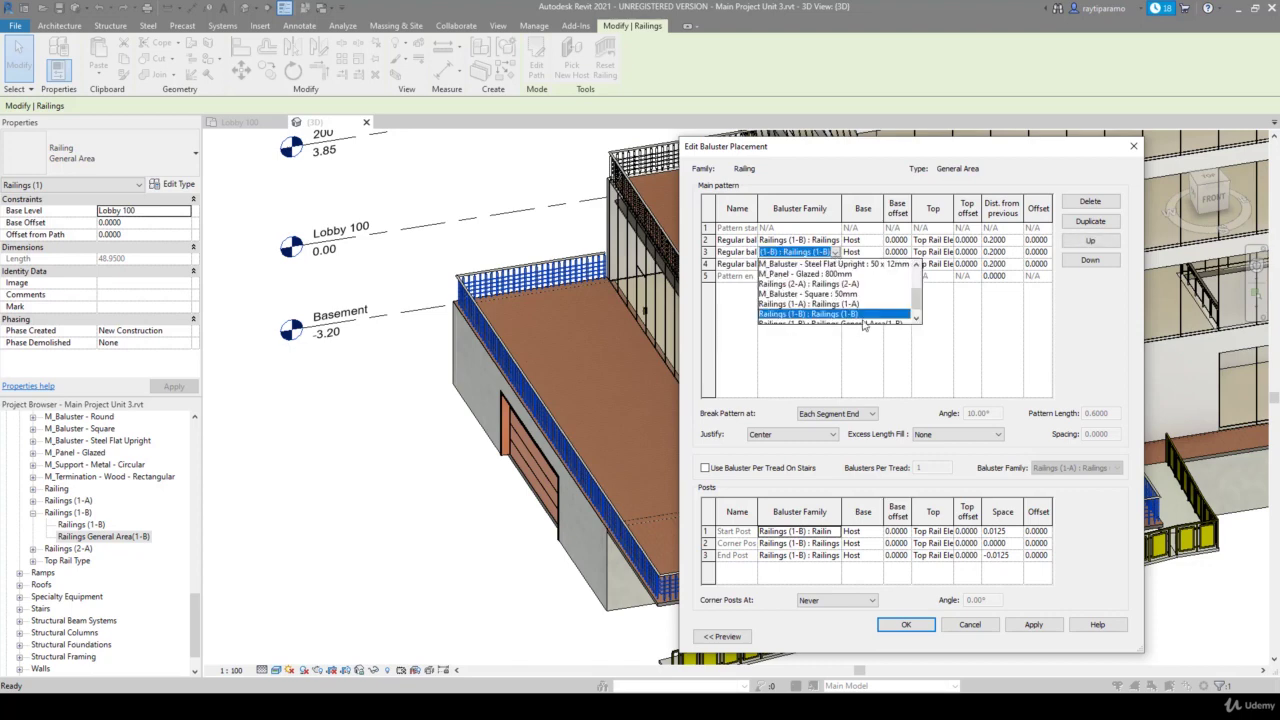
pyautogui.scroll(-1, 865, 322)
pyautogui.click(863, 317)
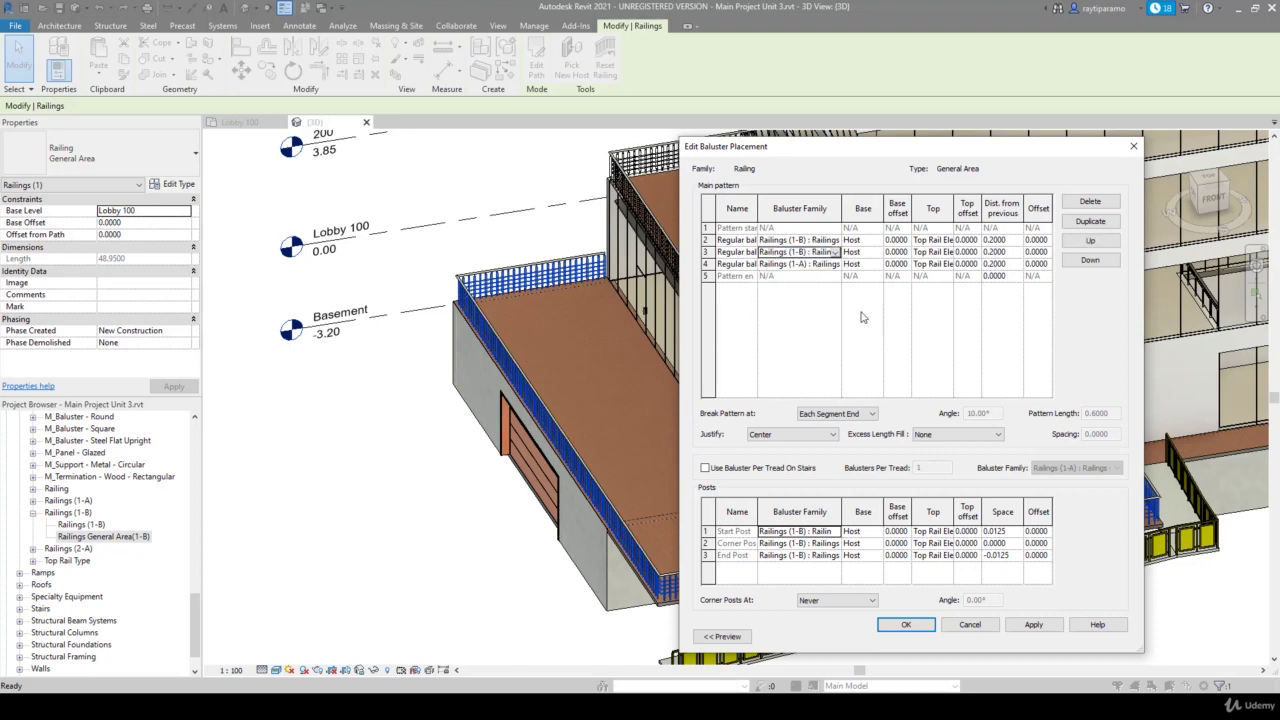
pyautogui.click(840, 264)
pyautogui.click(836, 264)
pyautogui.scroll(-1, 870, 325)
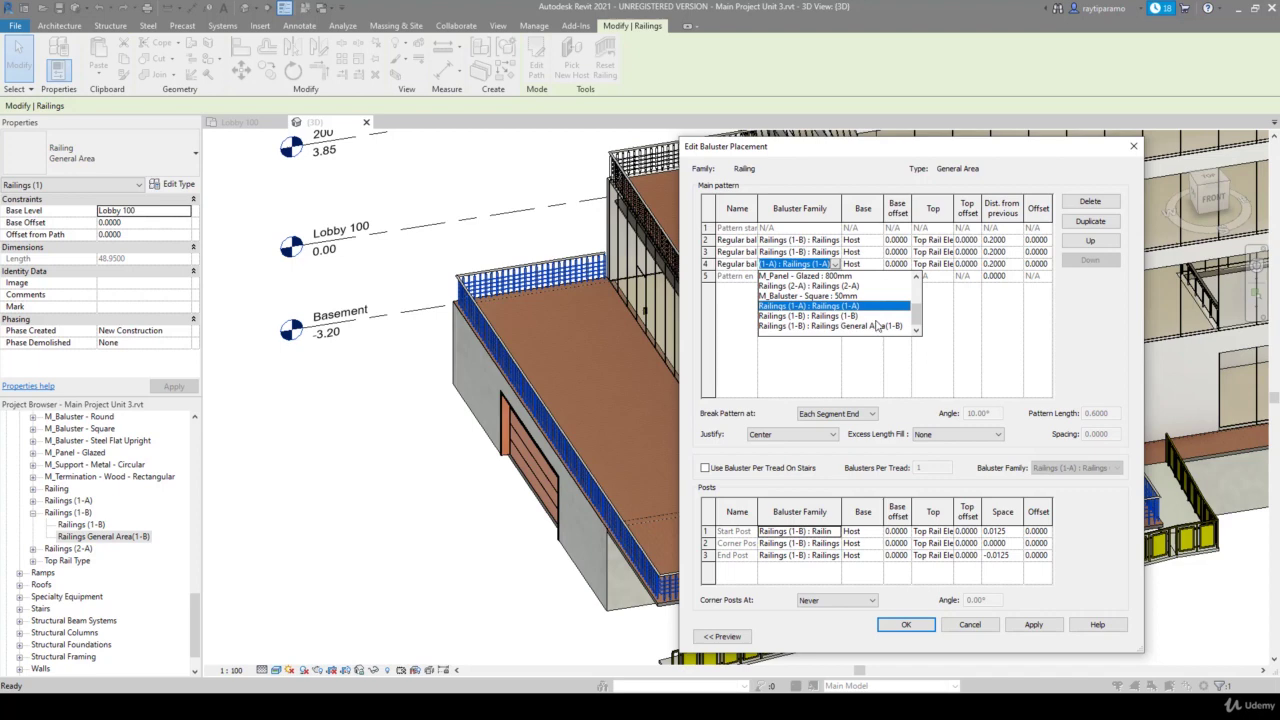
pyautogui.click(849, 309)
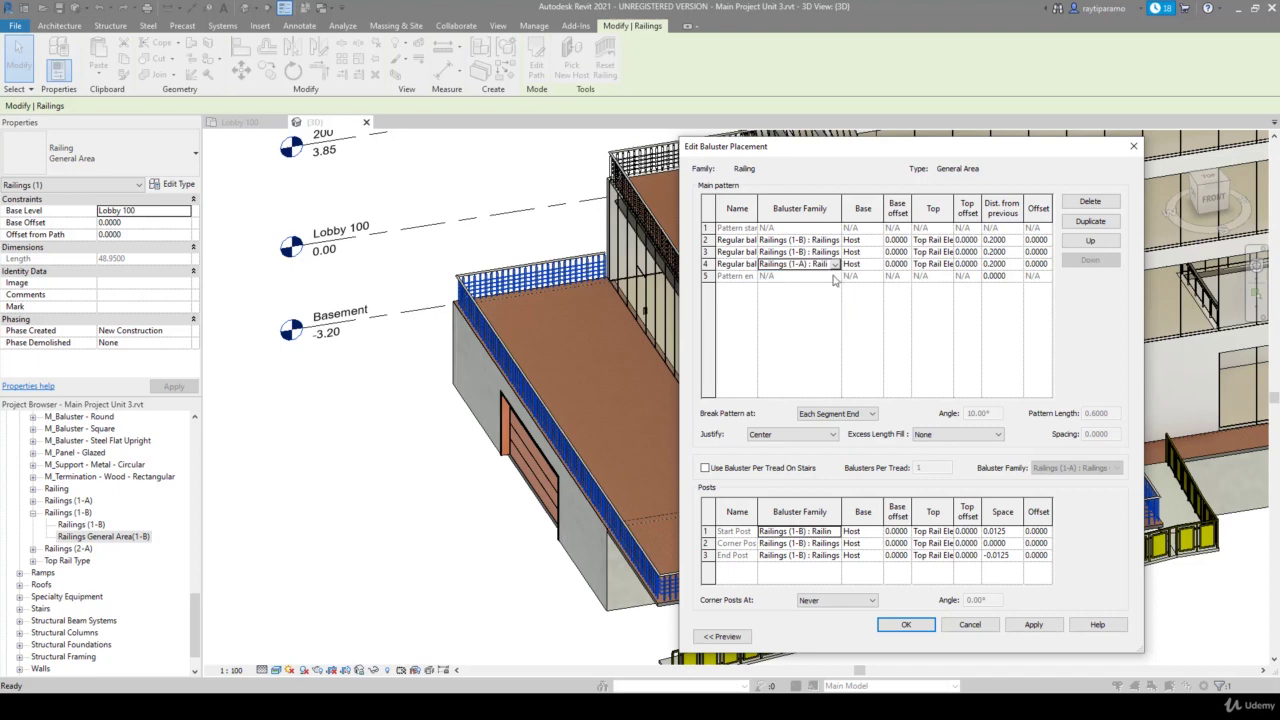
pyautogui.click(906, 625)
pyautogui.click(1097, 637)
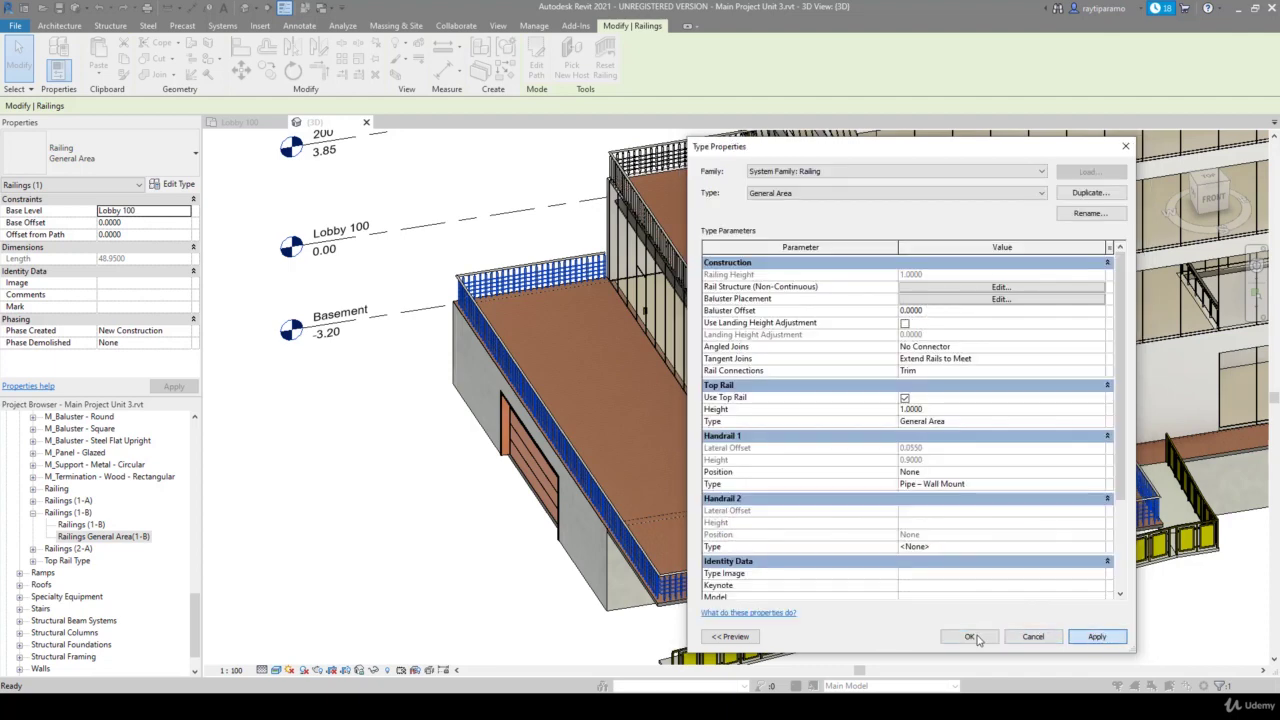
pyautogui.click(969, 637)
pyautogui.click(388, 473)
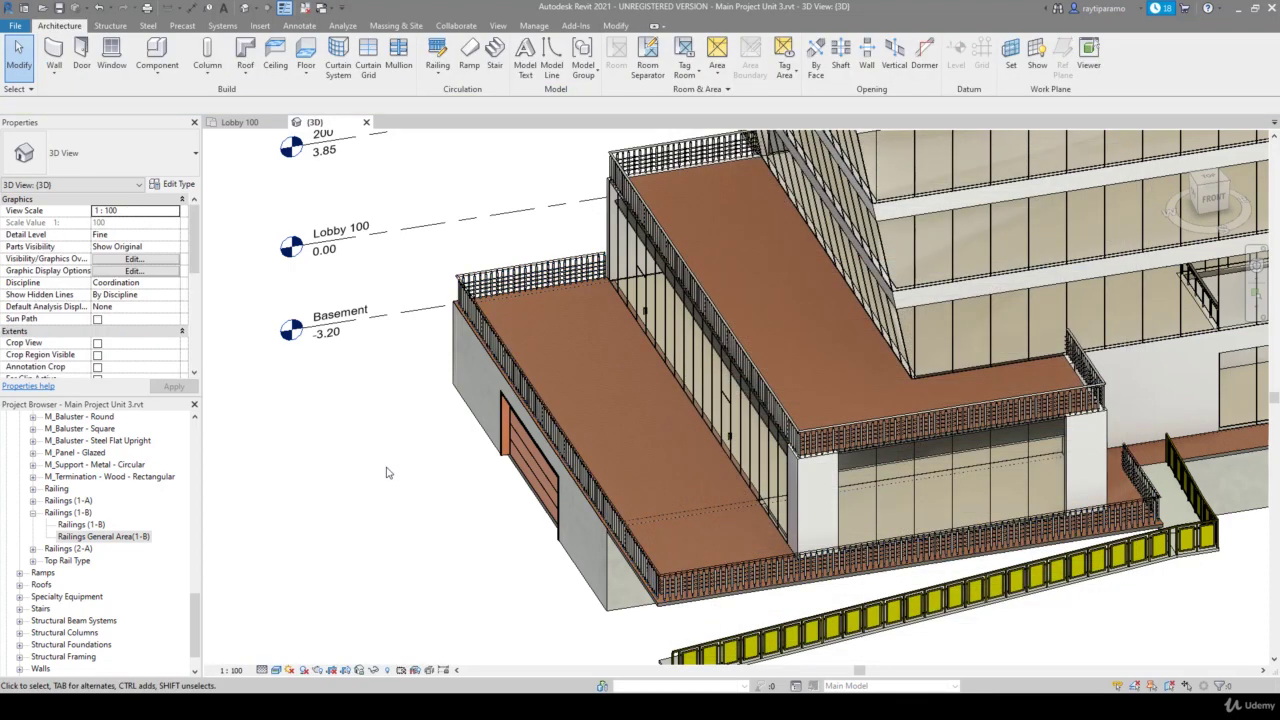
pyautogui.scroll(3, 600, 565)
pyautogui.scroll(3, 644, 551)
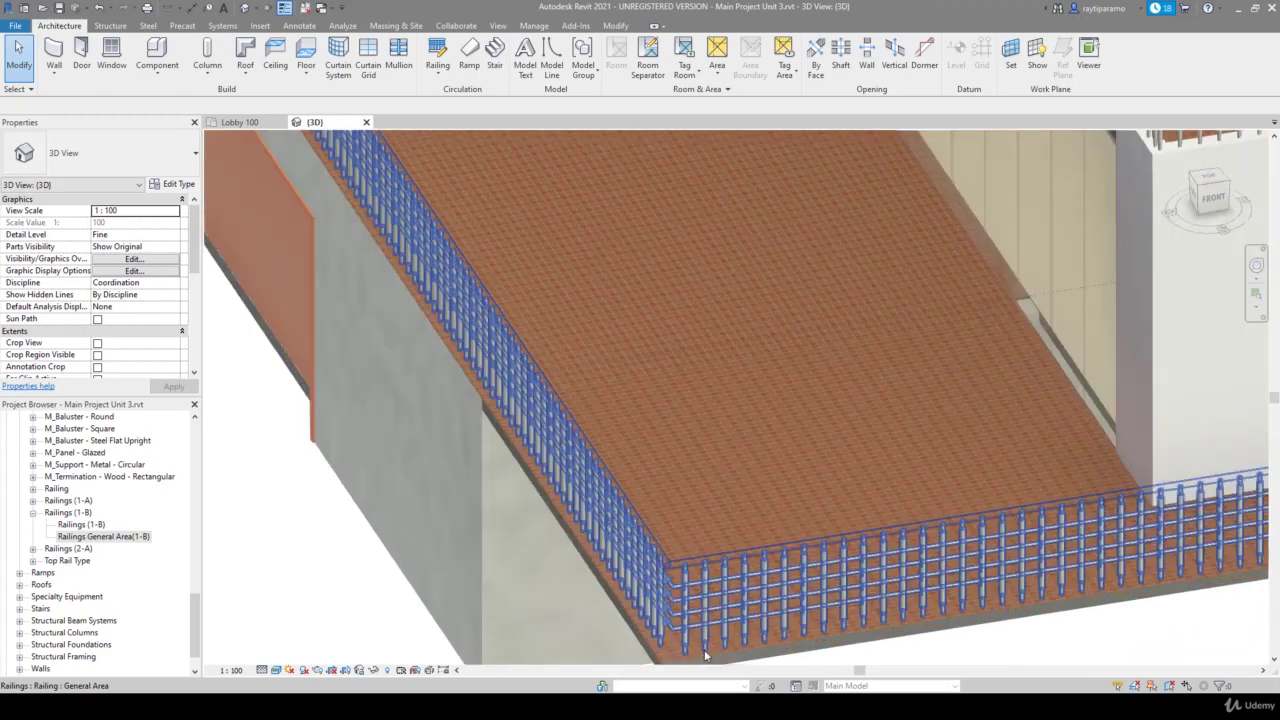
pyautogui.scroll(2, 720, 490)
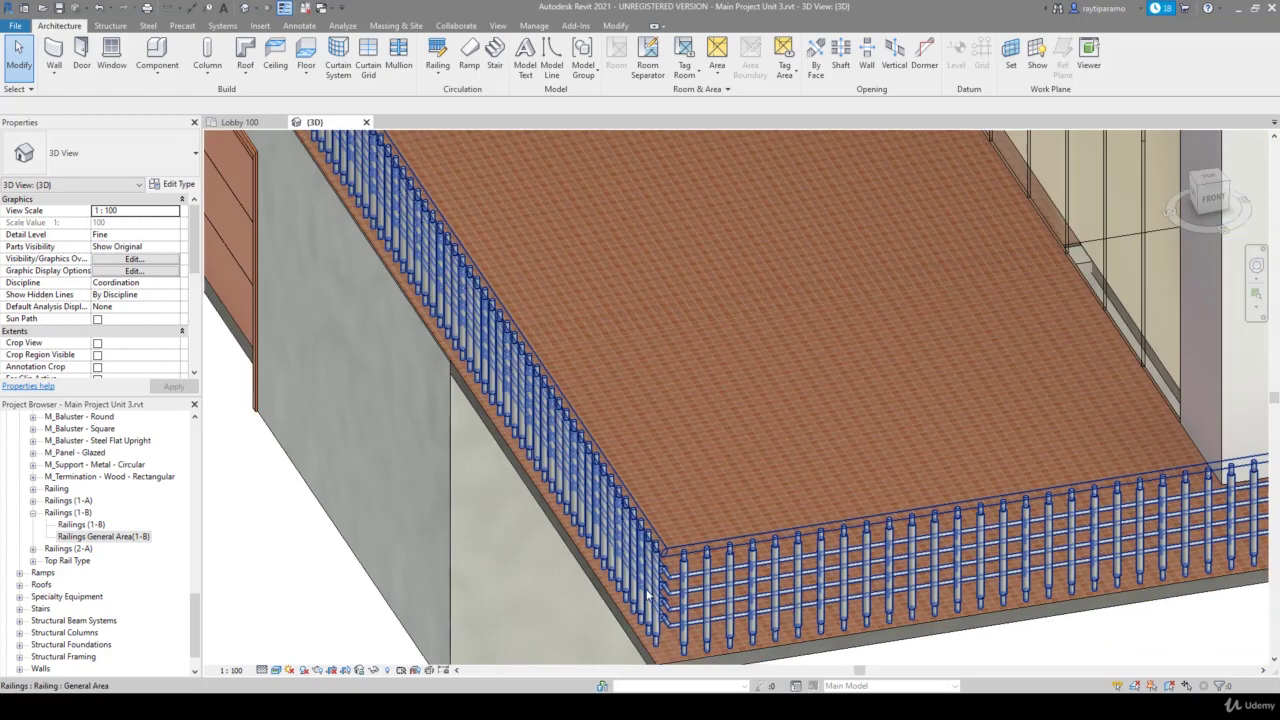
pyautogui.scroll(-3, 543, 528)
pyautogui.scroll(-3, 543, 528)
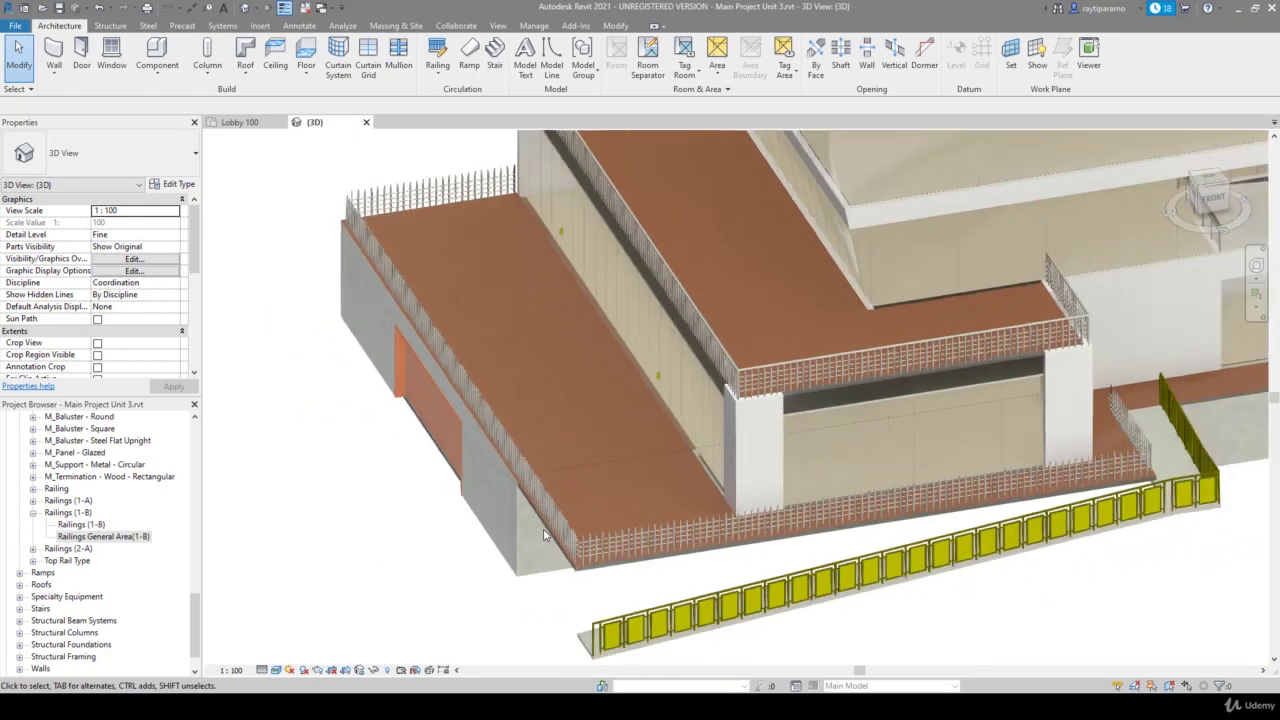
pyautogui.scroll(1, 600, 530)
pyautogui.click(611, 536)
pyautogui.scroll(2, 524, 217)
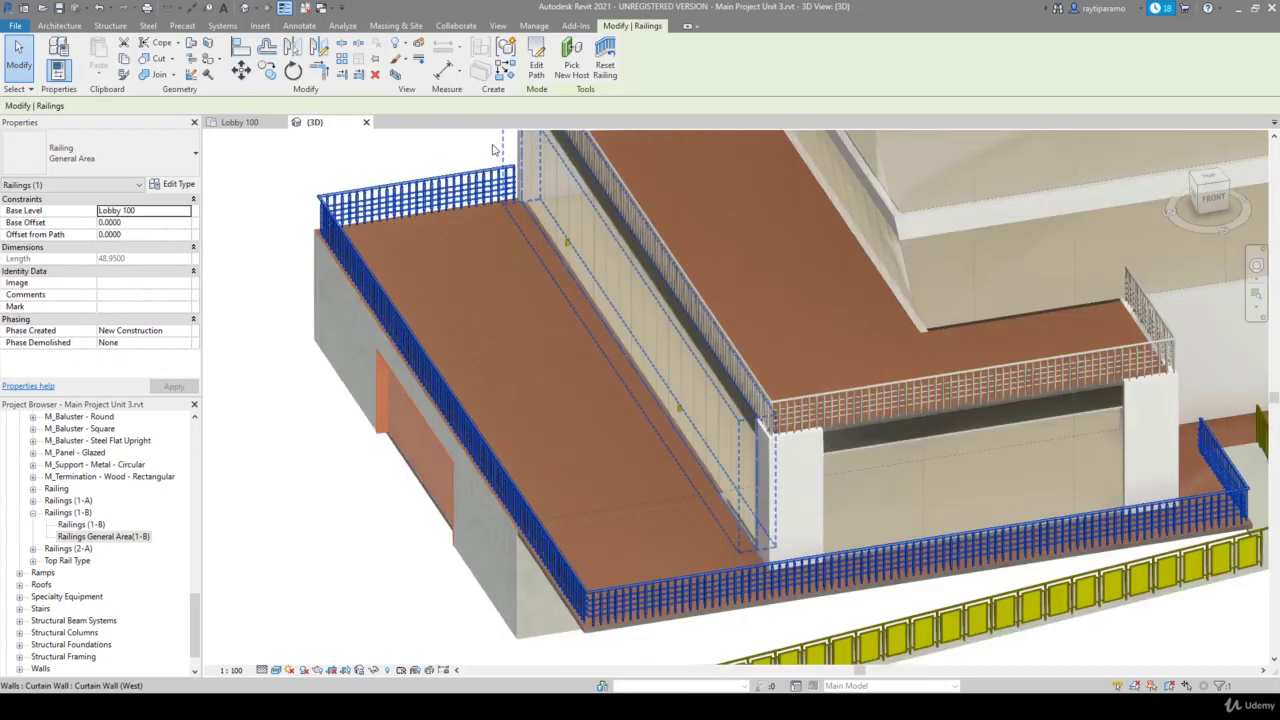
pyautogui.scroll(3, 515, 210)
pyautogui.scroll(3, 501, 196)
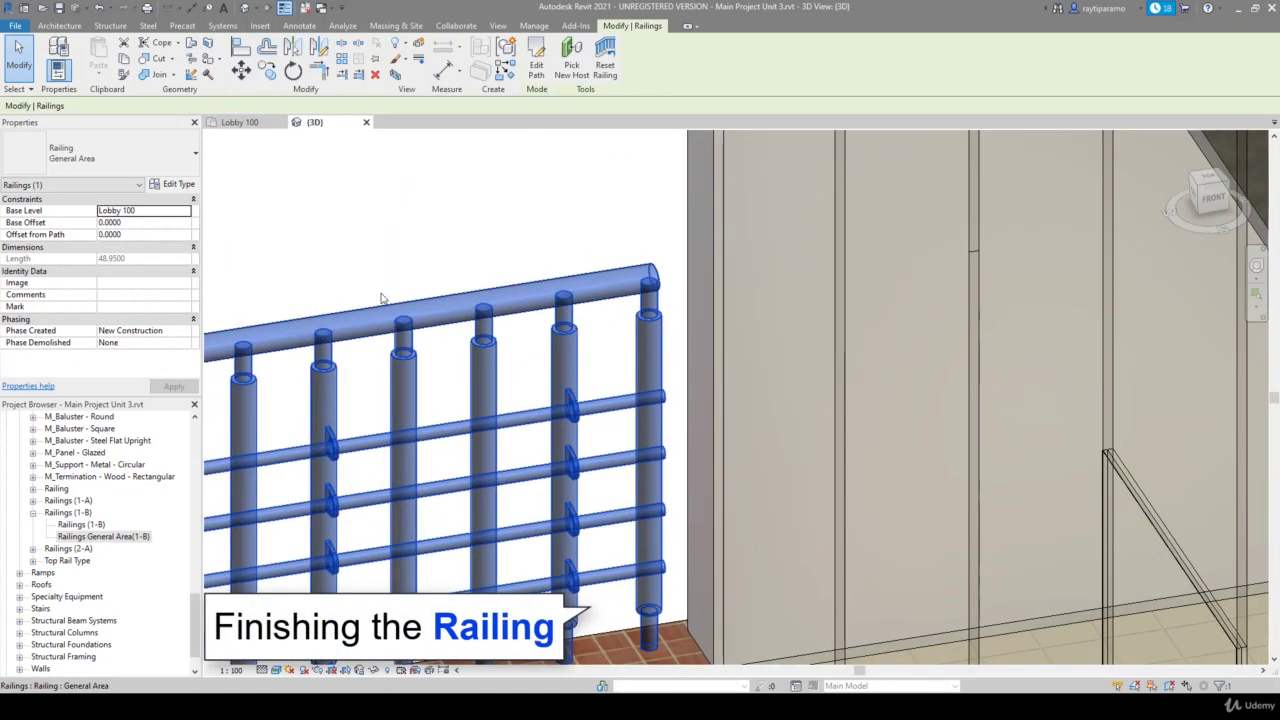
# Extend the General Area top rail type's start to the wall by 0.1000
pyautogui.click(185, 184)
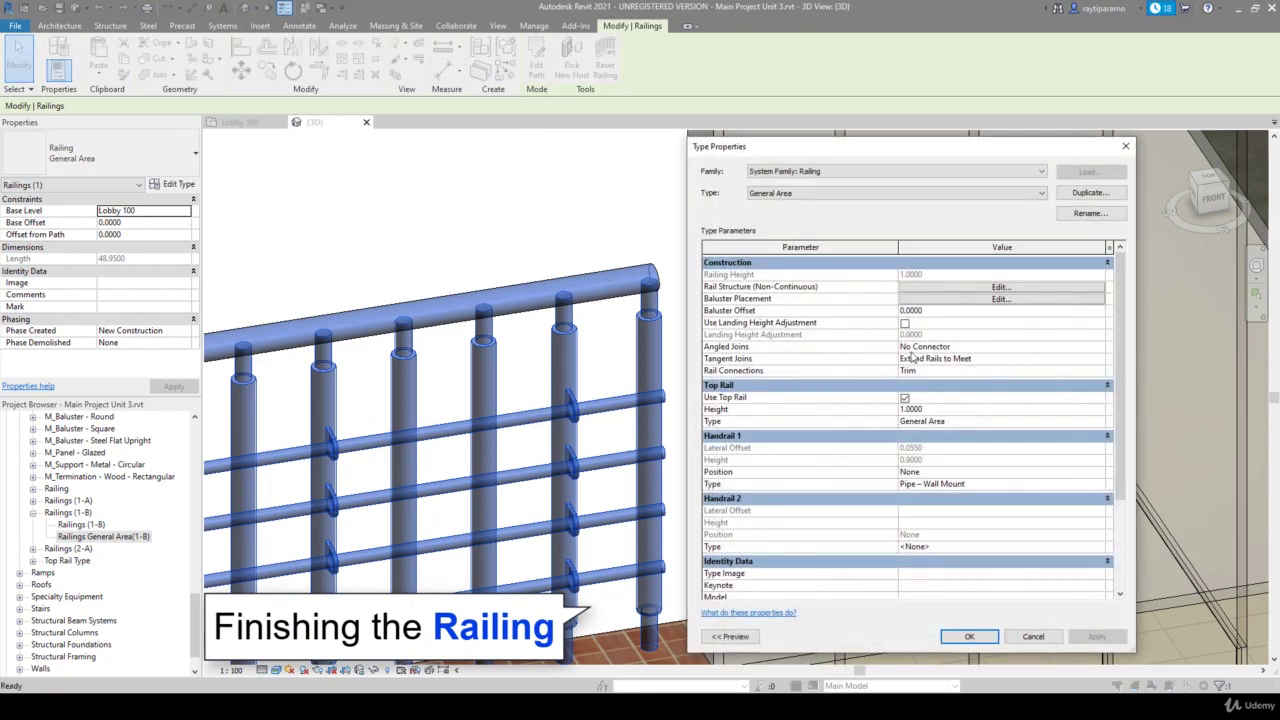
pyautogui.click(1104, 422)
pyautogui.click(1104, 422)
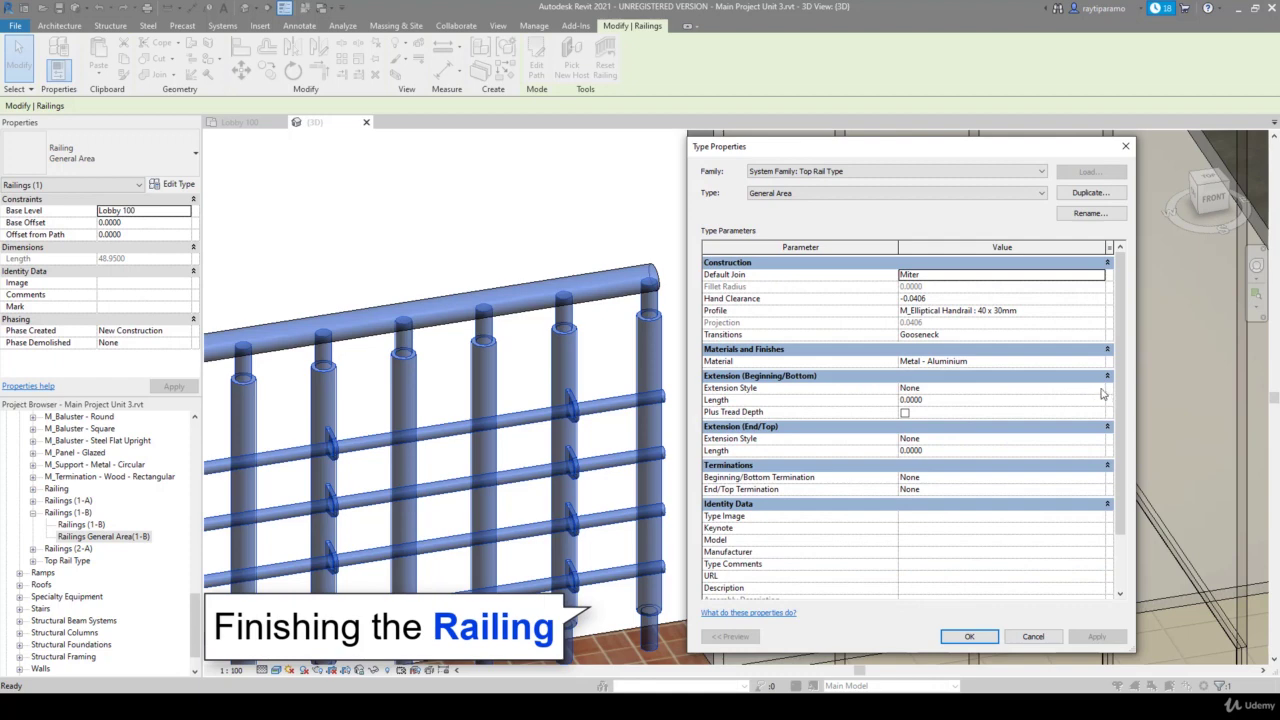
pyautogui.click(1100, 390)
pyautogui.click(908, 410)
pyautogui.click(933, 401)
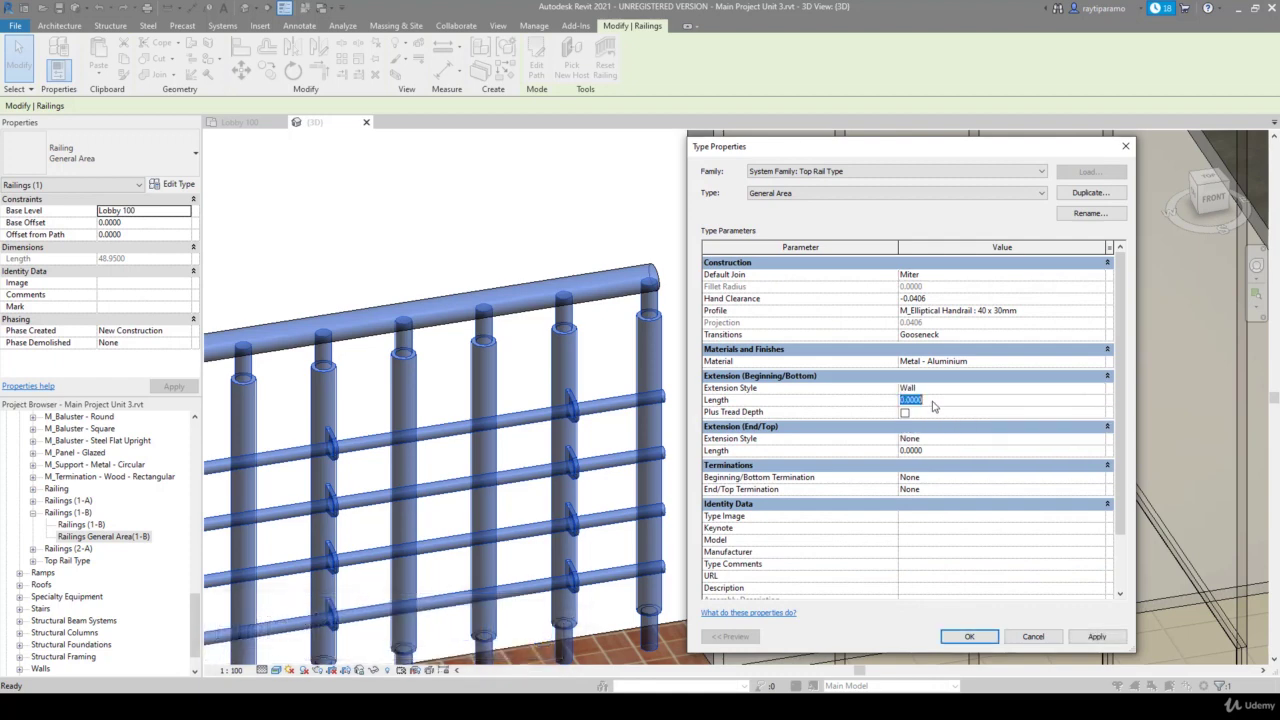
pyautogui.write('0.1000')
pyautogui.click(1100, 441)
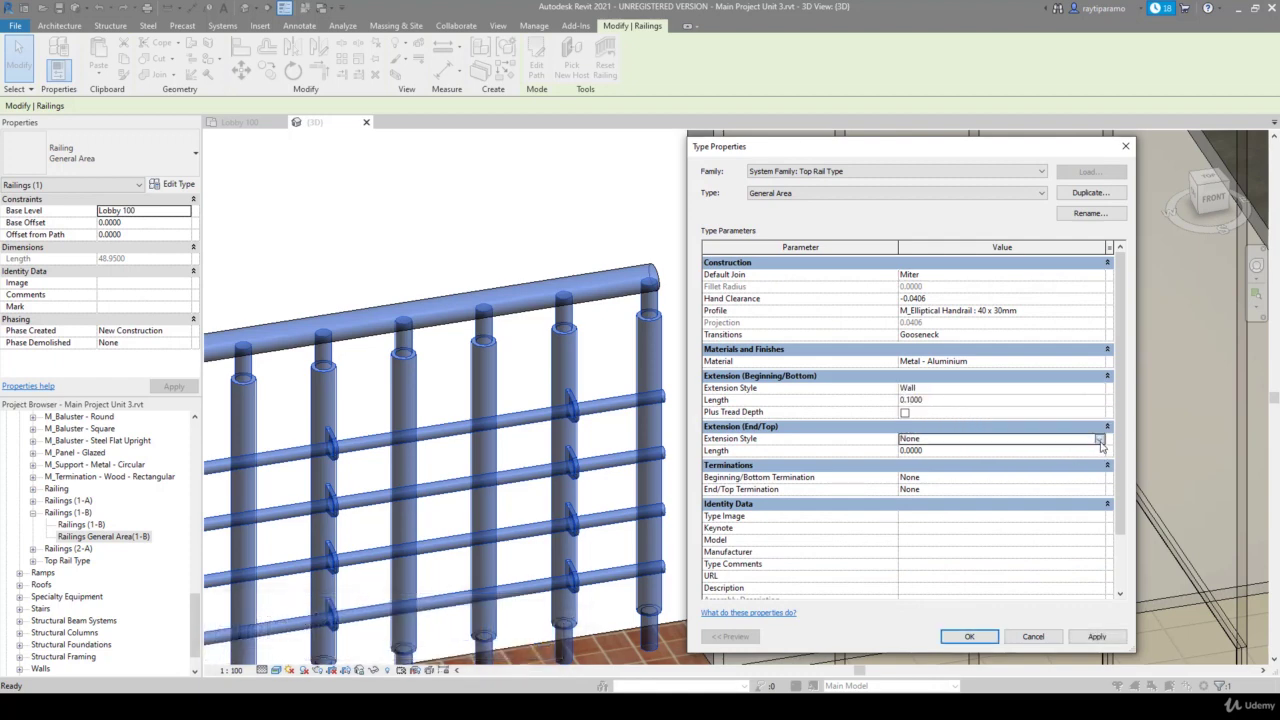
# Extend the top rail's end to the wall too and apply the type changes
pyautogui.click(906, 462)
pyautogui.click(935, 452)
pyautogui.write('0.1')
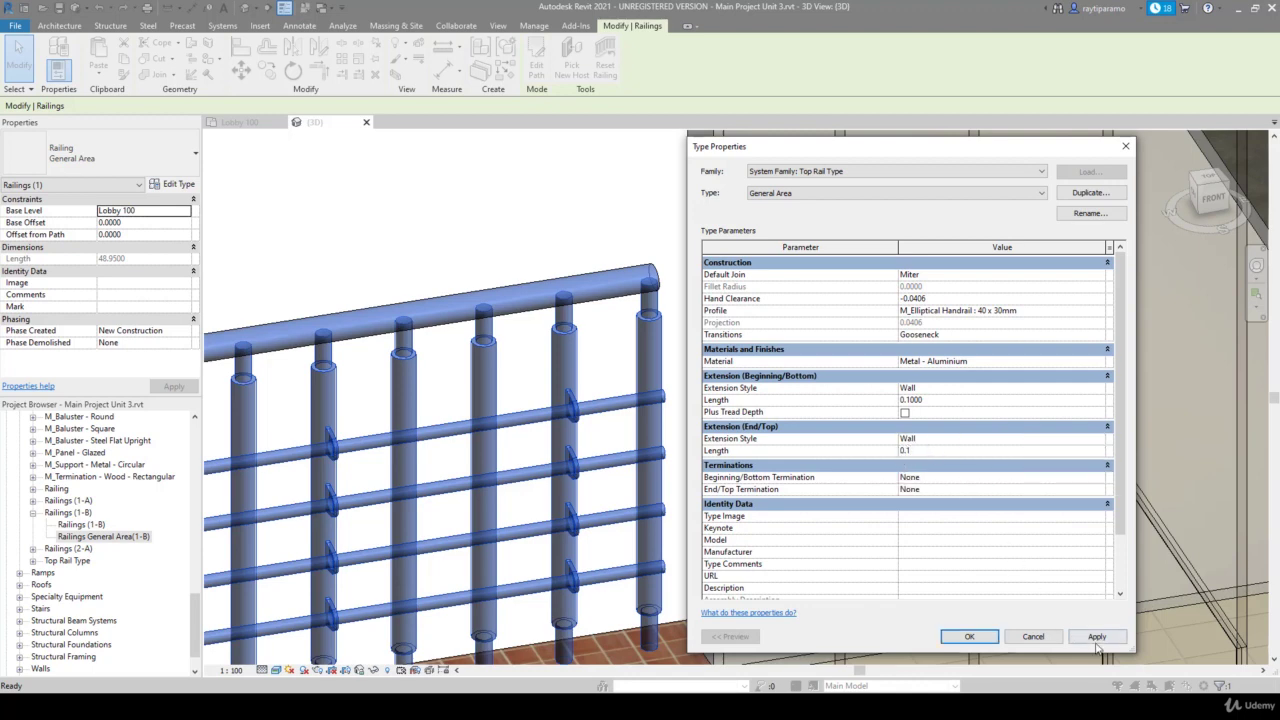
pyautogui.click(1097, 636)
pyautogui.click(969, 636)
pyautogui.click(969, 636)
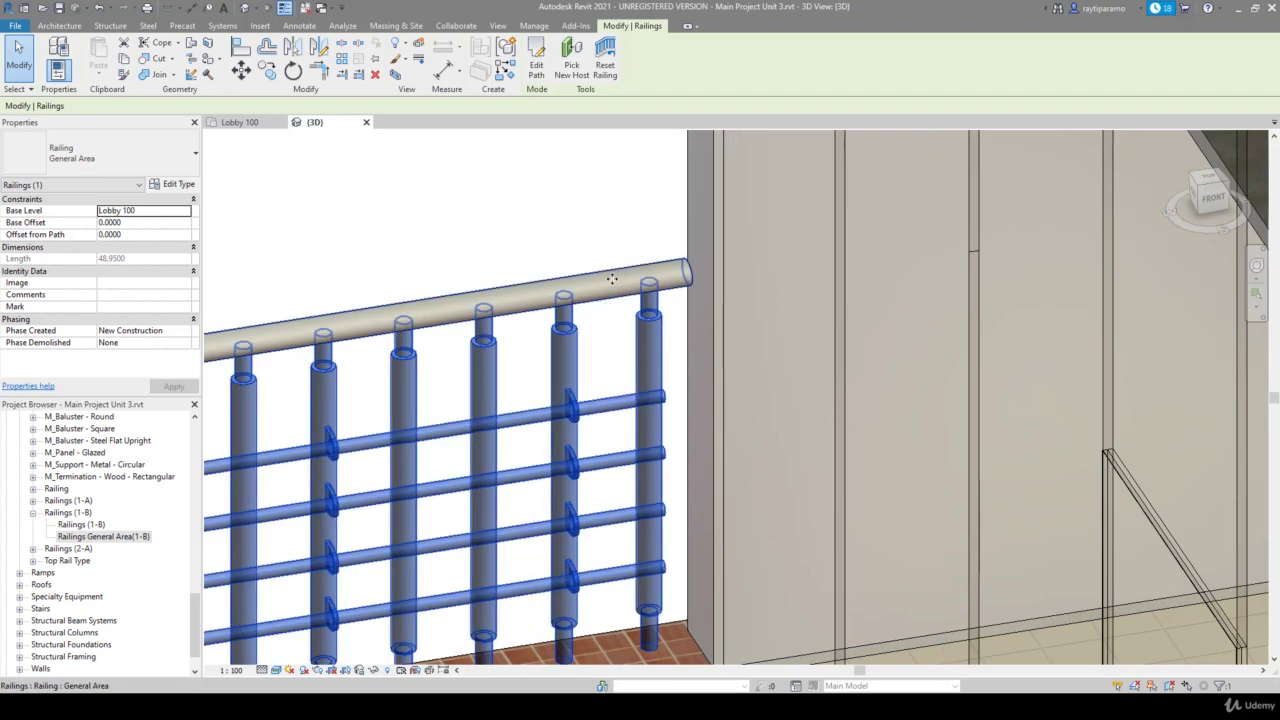
# In the Lobby 100 plan, zoom to the railing end and measure its gap to the wall corner
pyautogui.click(240, 122)
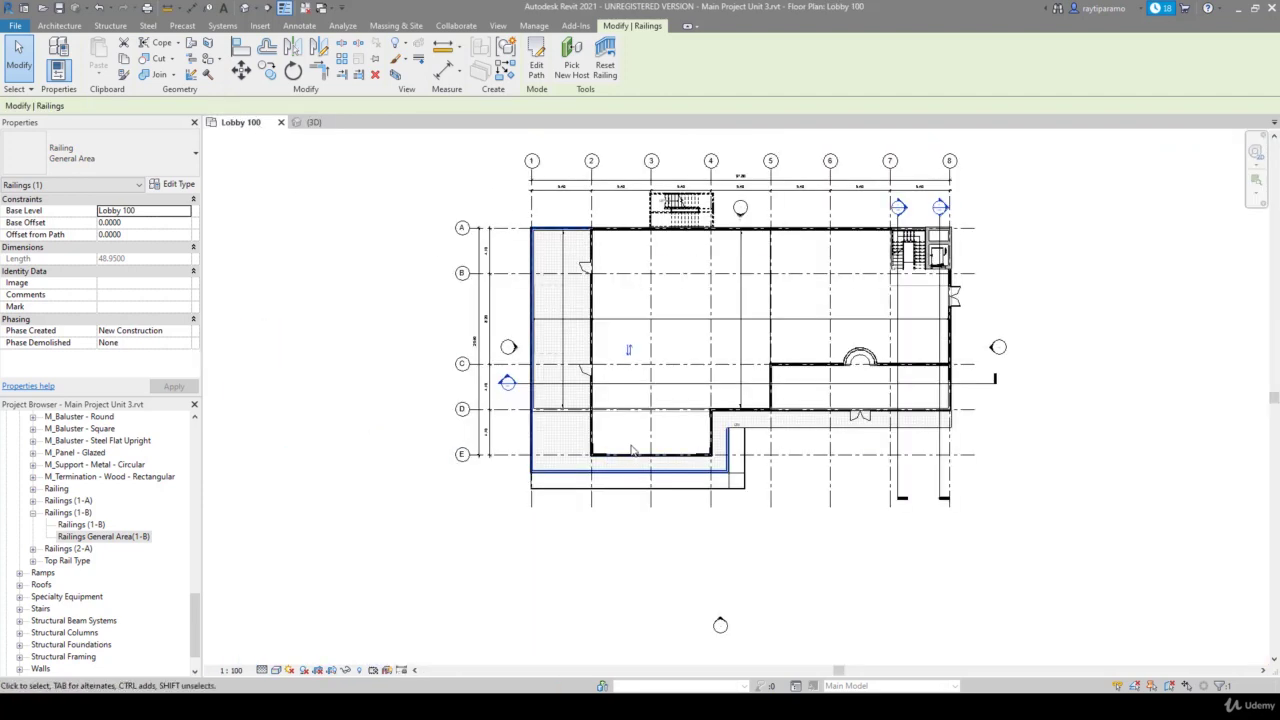
pyautogui.scroll(3, 745, 432)
pyautogui.scroll(2, 745, 432)
pyautogui.scroll(2, 745, 432)
pyautogui.scroll(2, 746, 433)
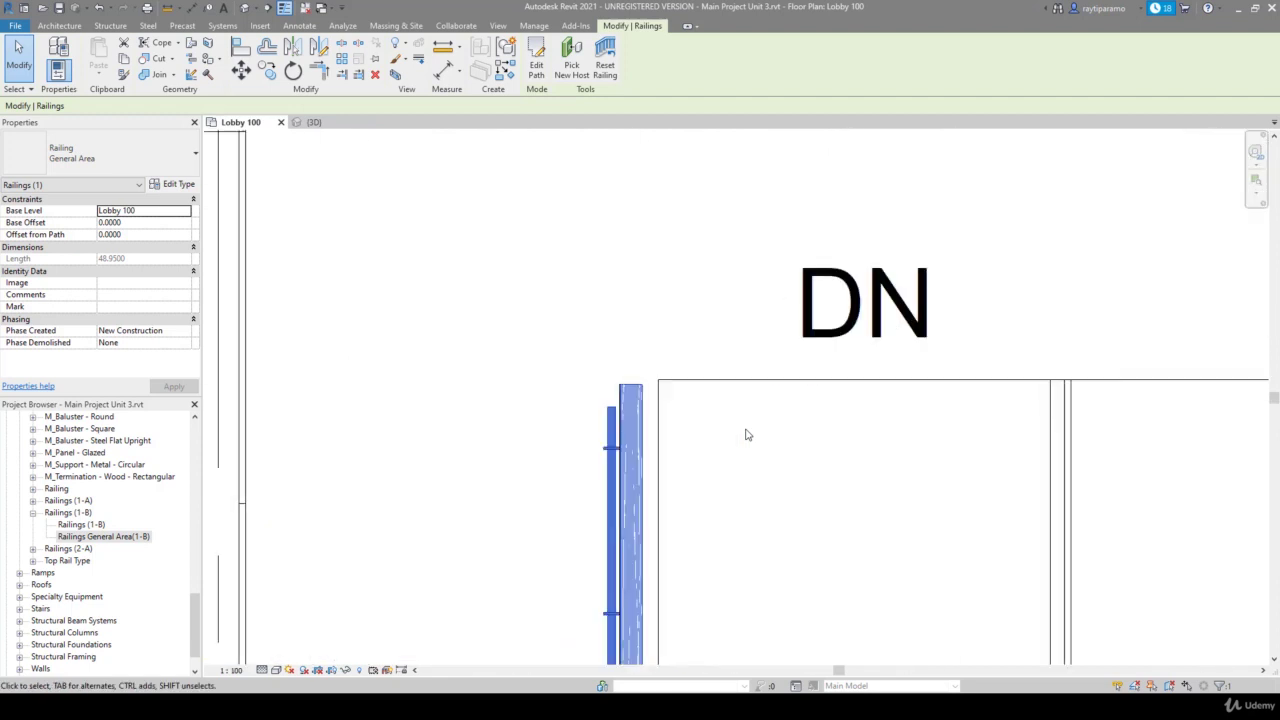
pyautogui.scroll(1, 747, 435)
pyautogui.click(443, 48)
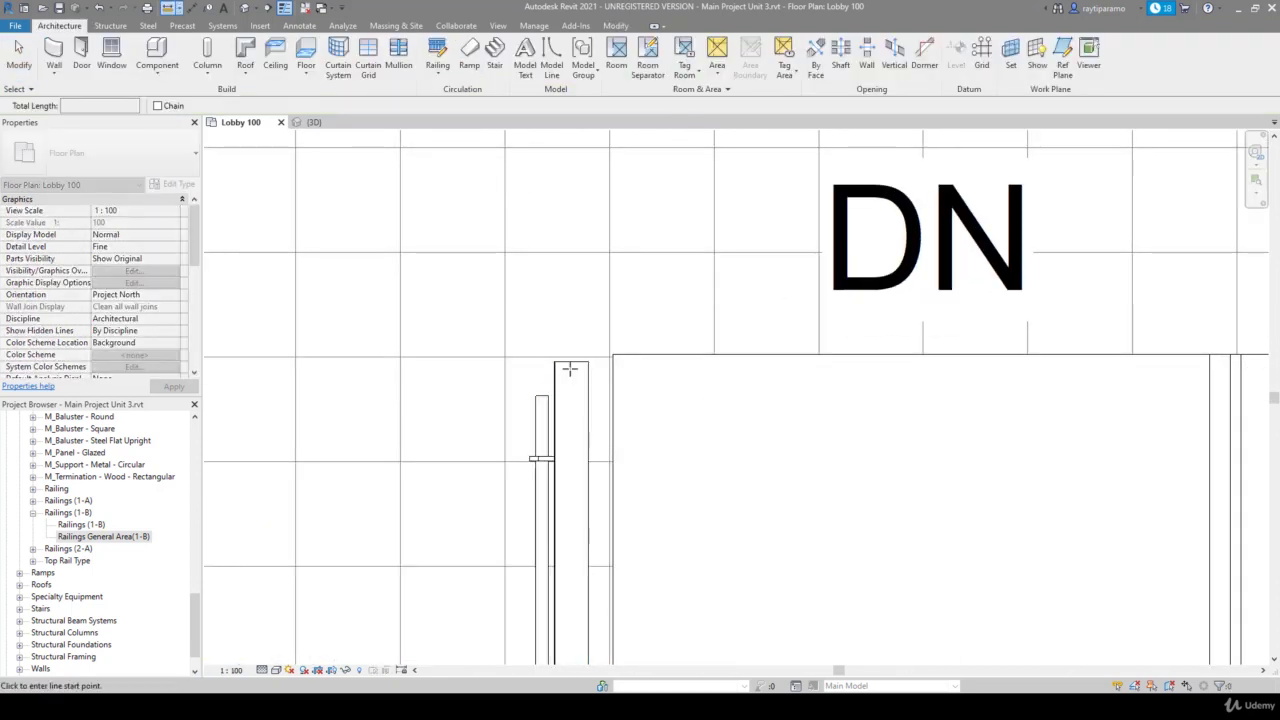
pyautogui.click(570, 362)
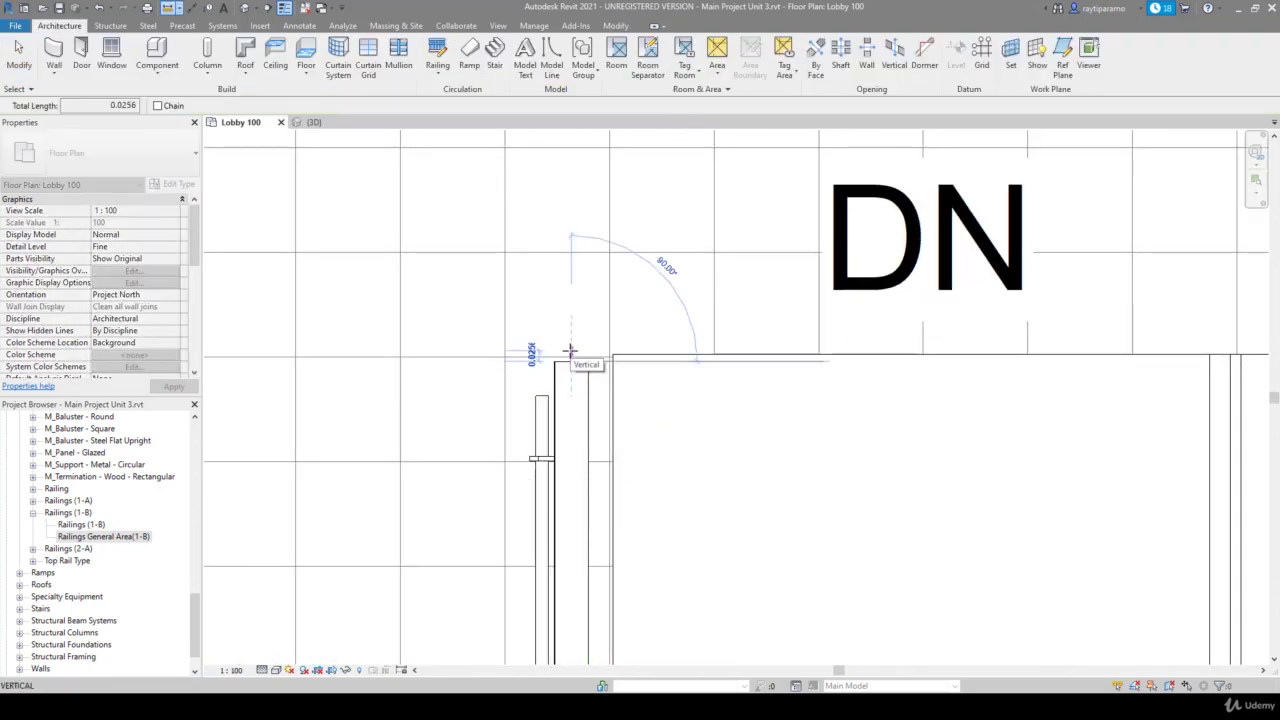
pyautogui.scroll(3, 570, 355)
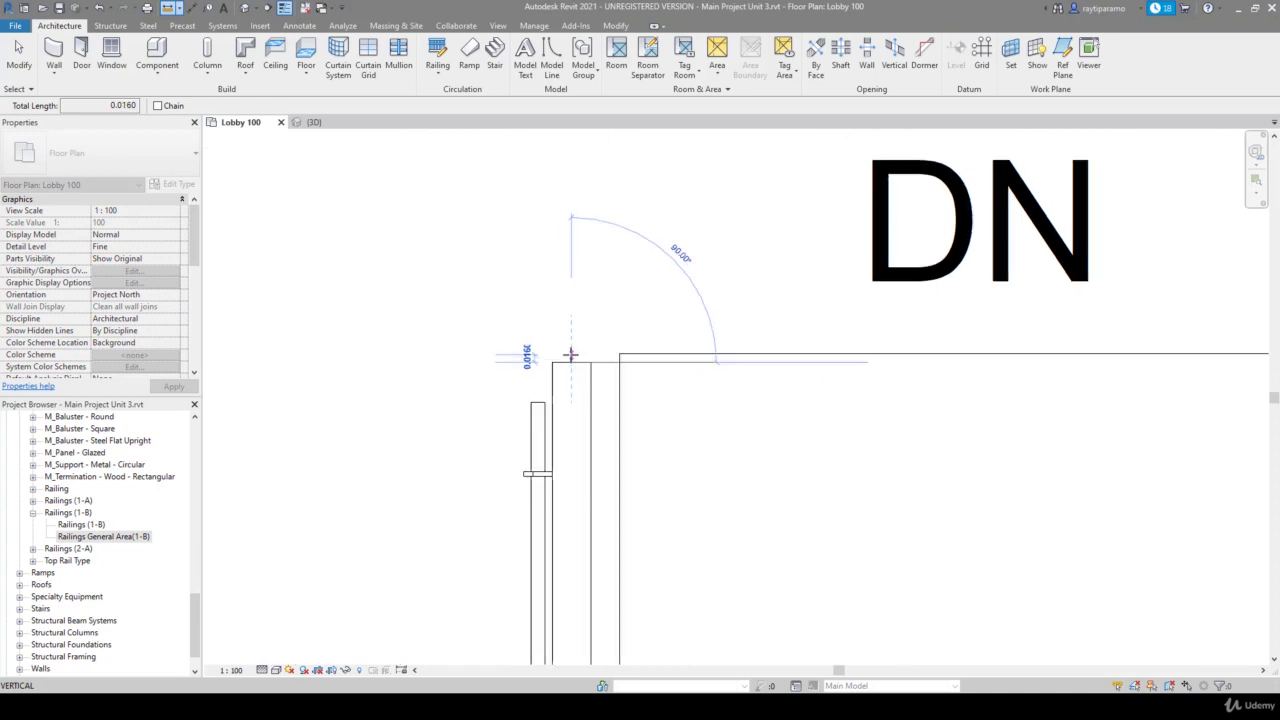
pyautogui.scroll(3, 570, 355)
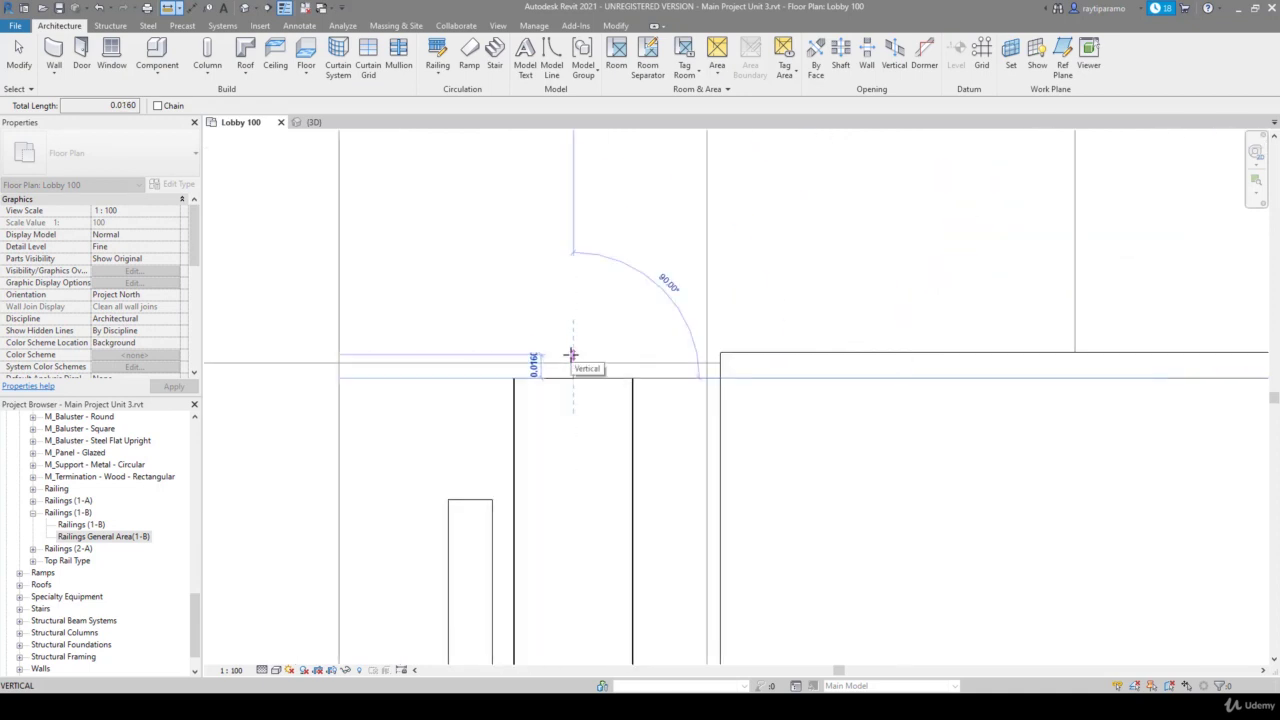
pyautogui.click(720, 378)
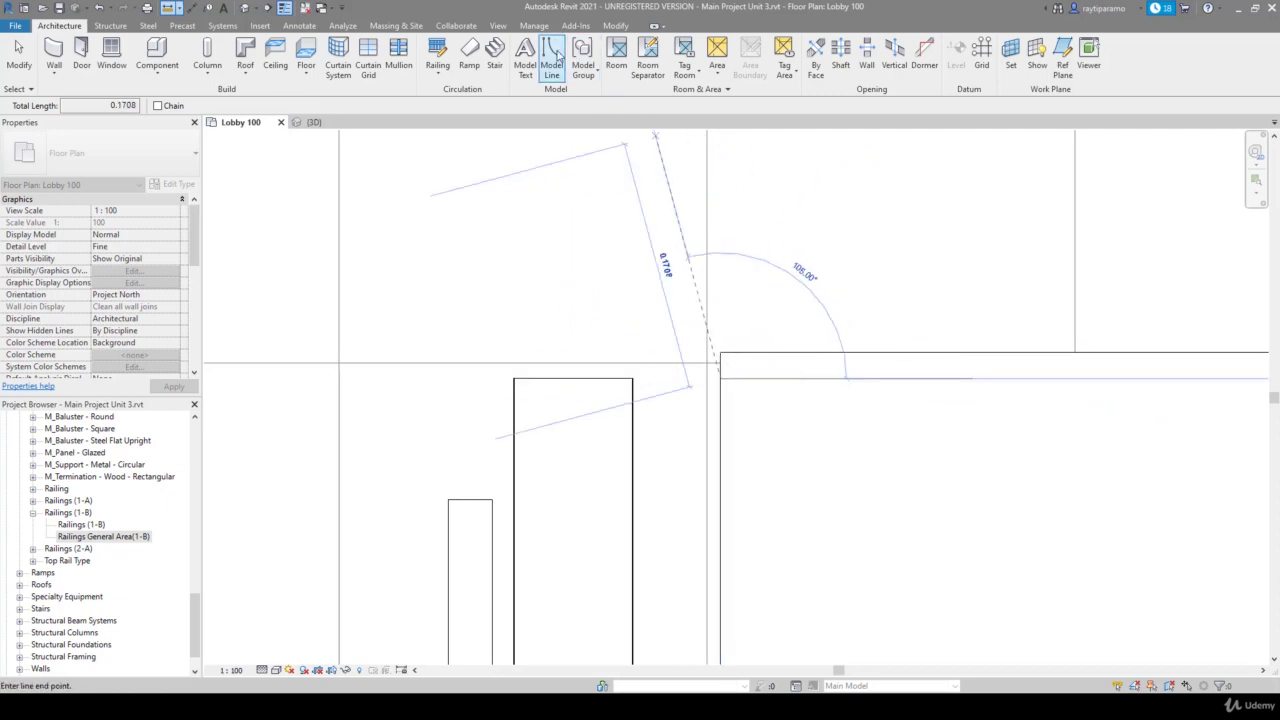
# Draw a reference detail line from the railing corner to the wall corner
pyautogui.click(300, 26)
pyautogui.click(340, 65)
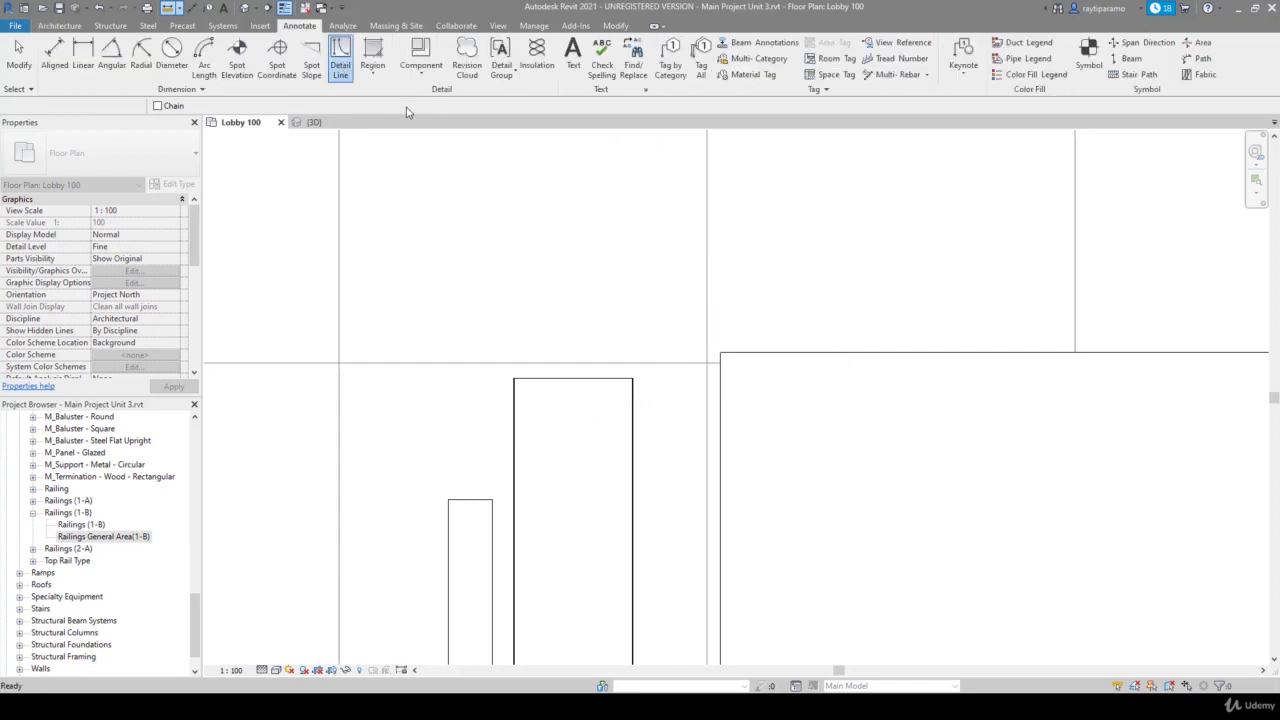
pyautogui.click(632, 378)
pyautogui.click(720, 378)
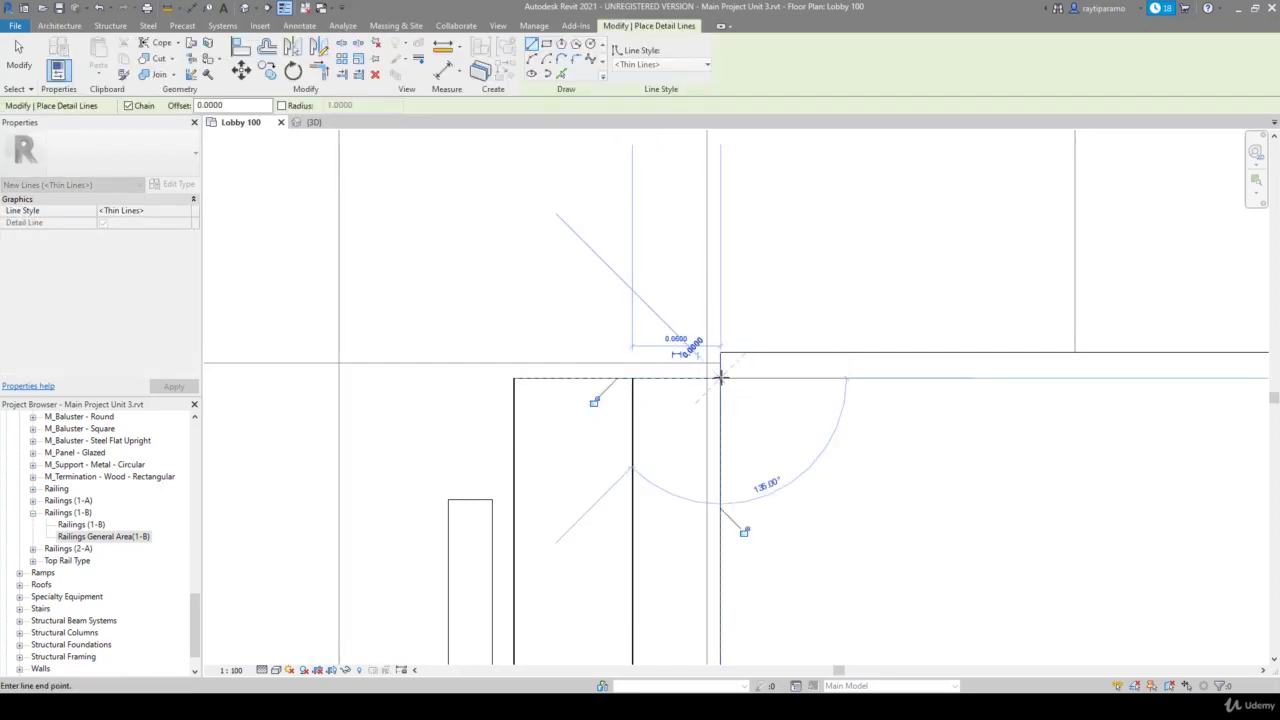
pyautogui.press('Escape')
pyautogui.press('Escape')
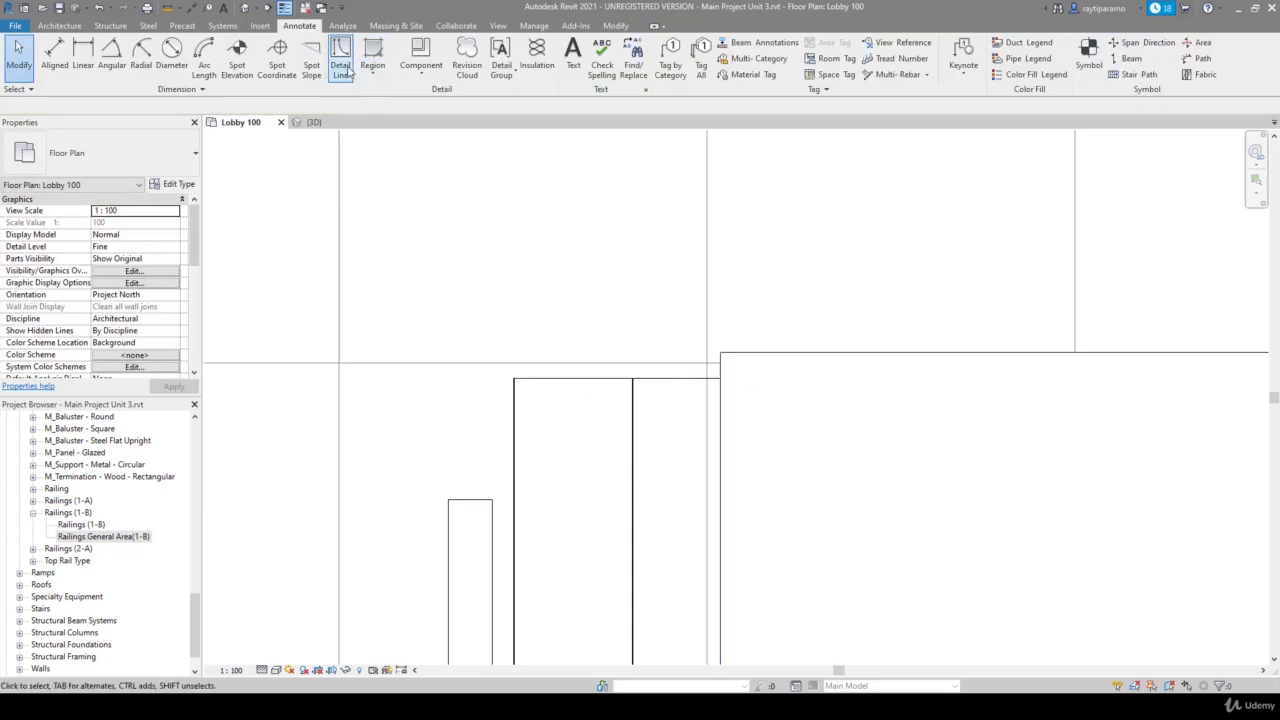
# Delete the short 0.0600 reference line and select the General Area railing
pyautogui.click(340, 65)
pyautogui.click(720, 378)
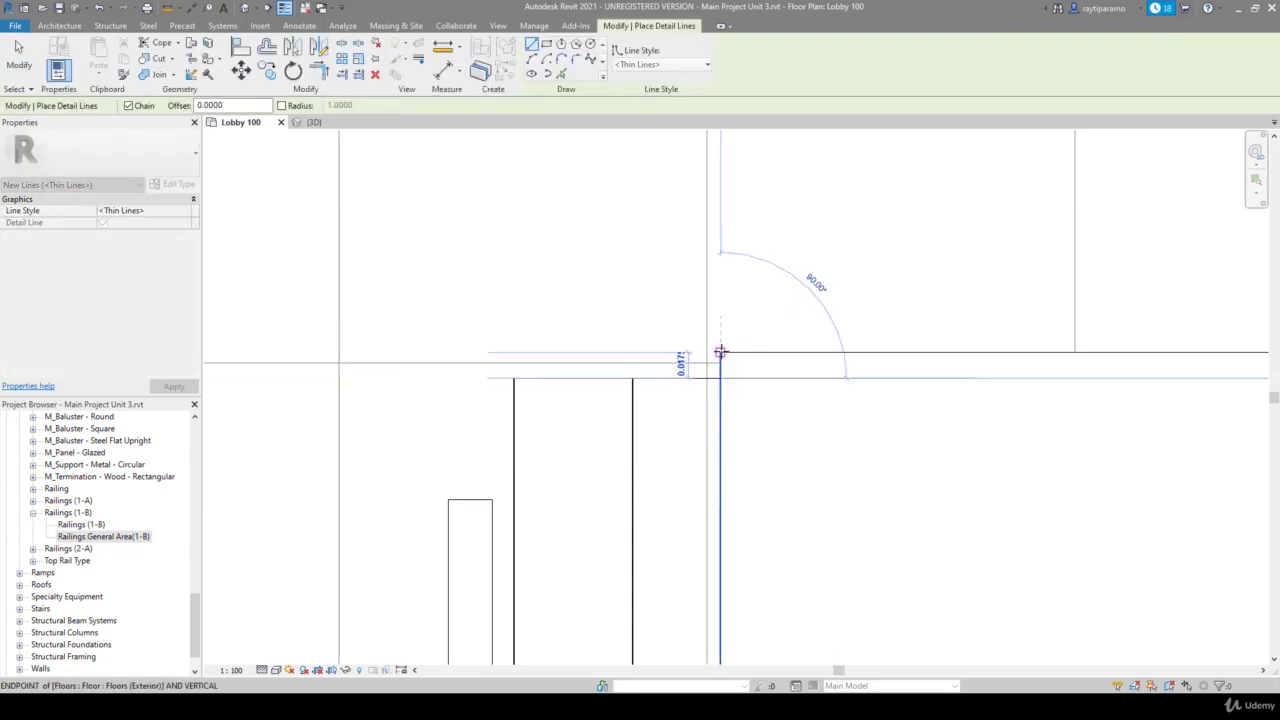
pyautogui.press('Escape')
pyautogui.press('Escape')
pyautogui.click(703, 378)
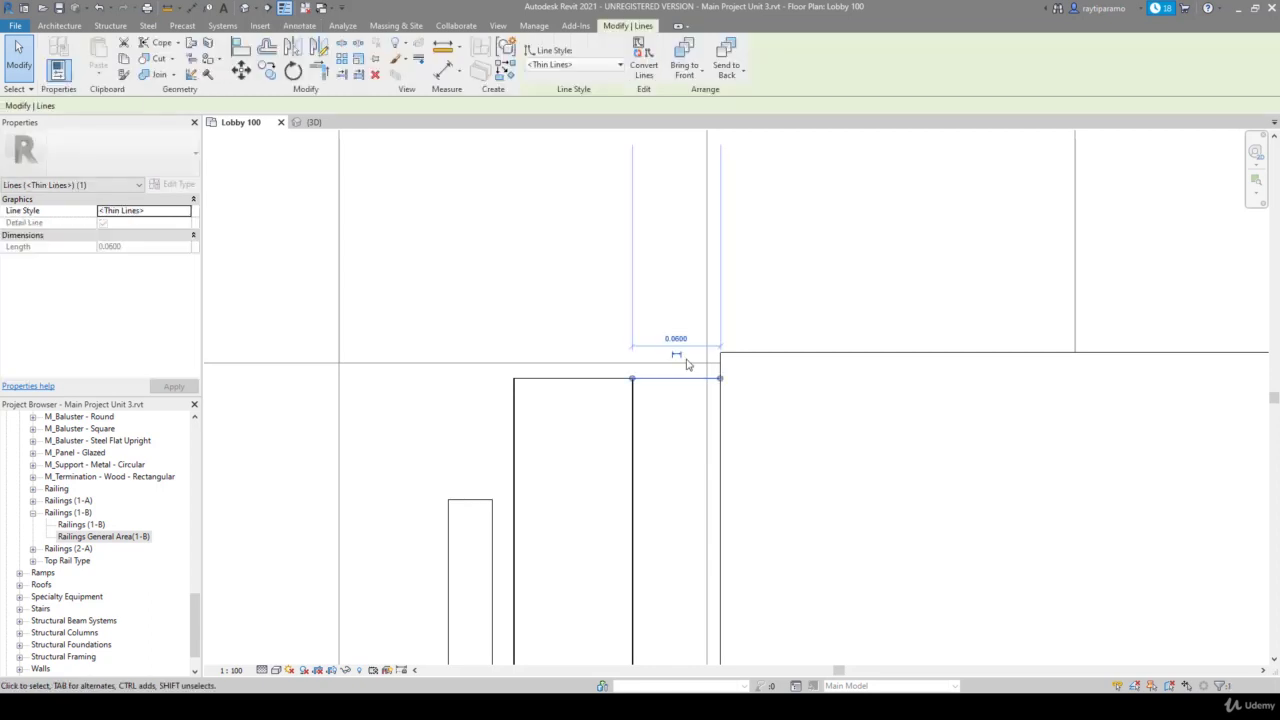
pyautogui.press('Delete')
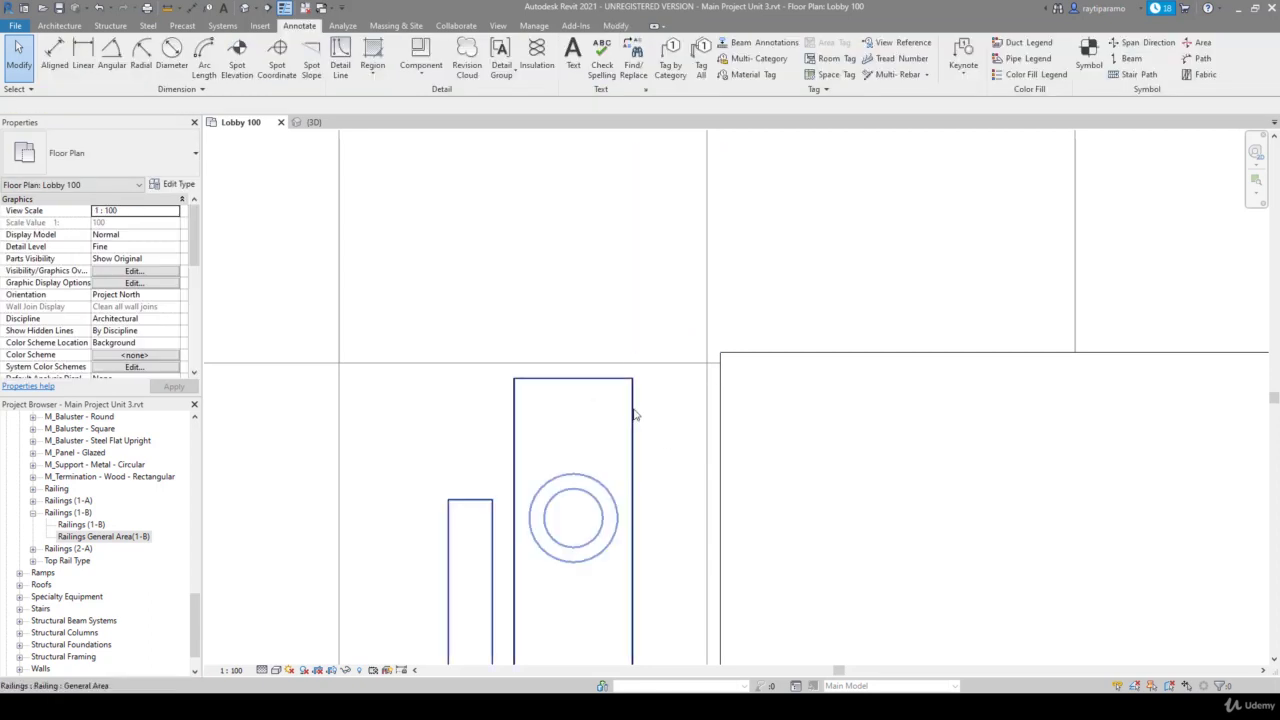
pyautogui.click(634, 413)
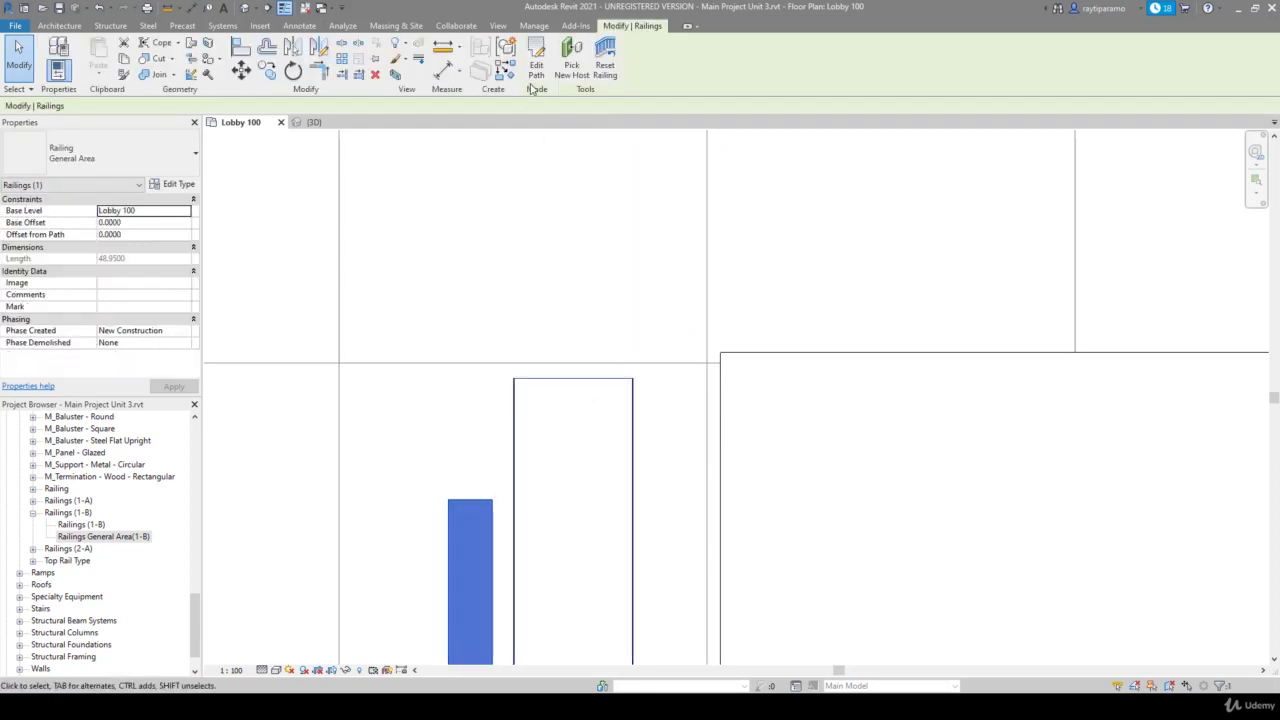
# In Edit Path, draw new line segments from the path end toward the wall corner
pyautogui.click(536, 62)
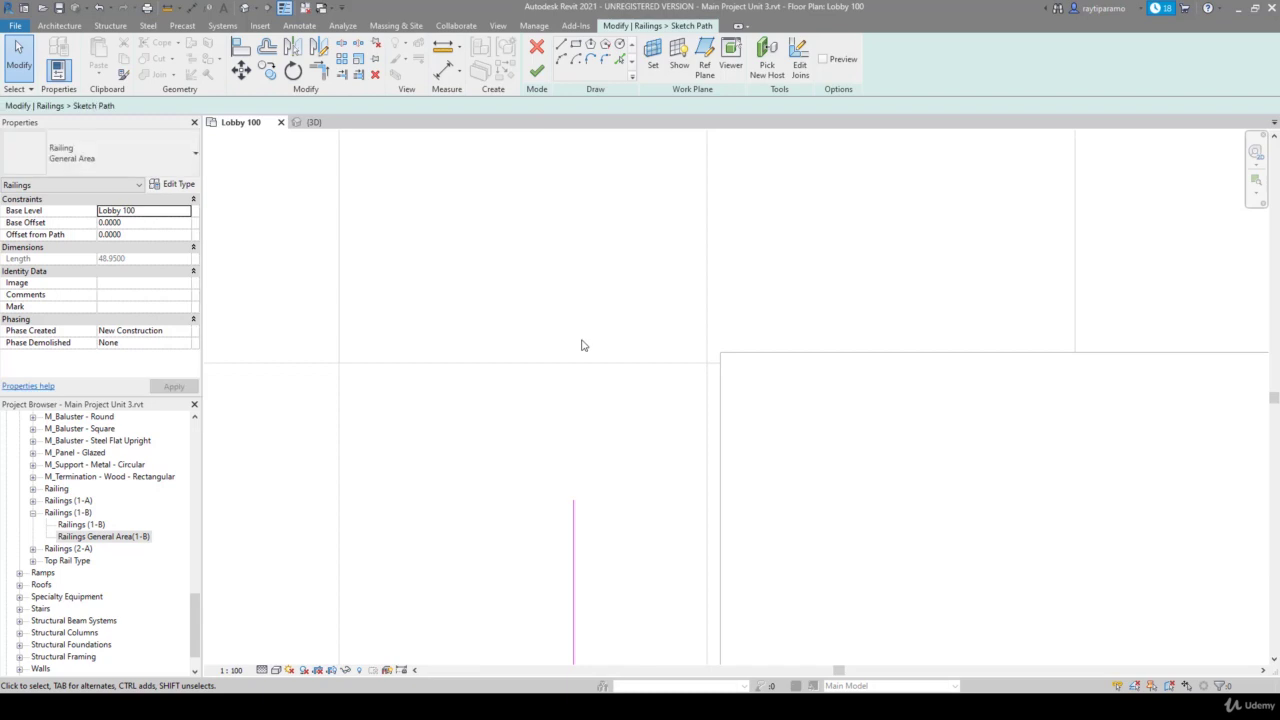
pyautogui.click(575, 513)
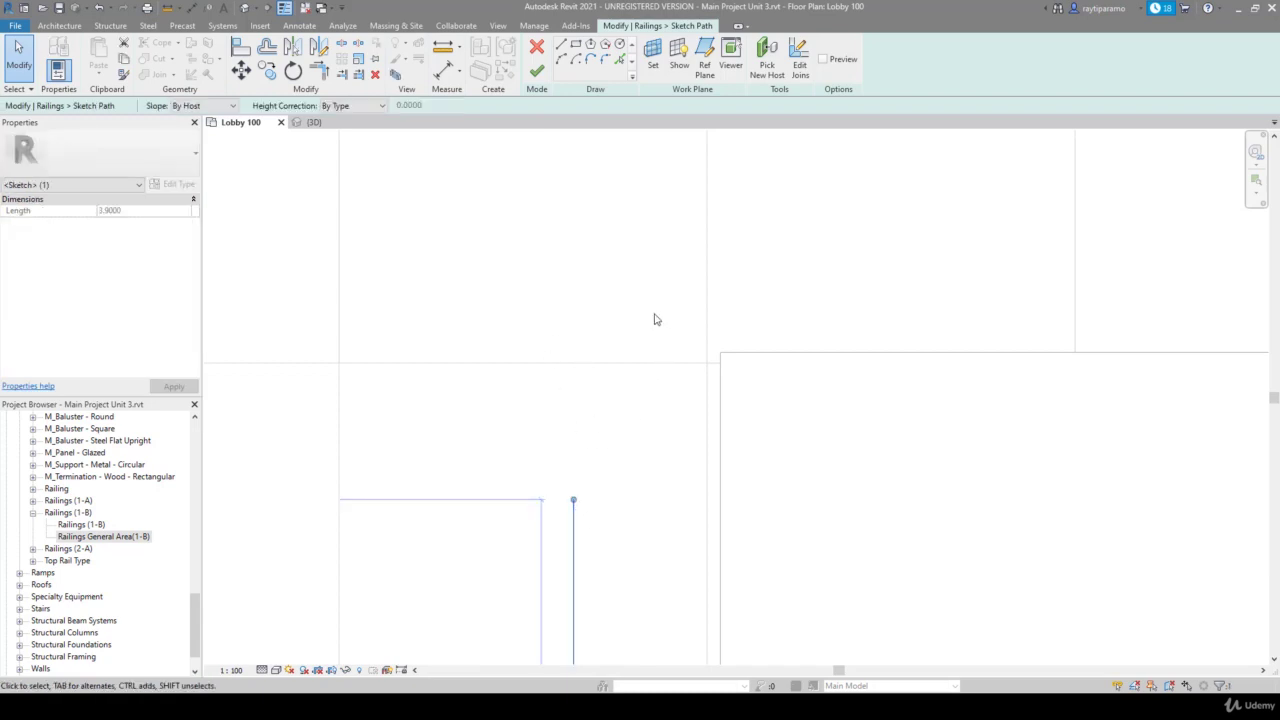
pyautogui.click(561, 46)
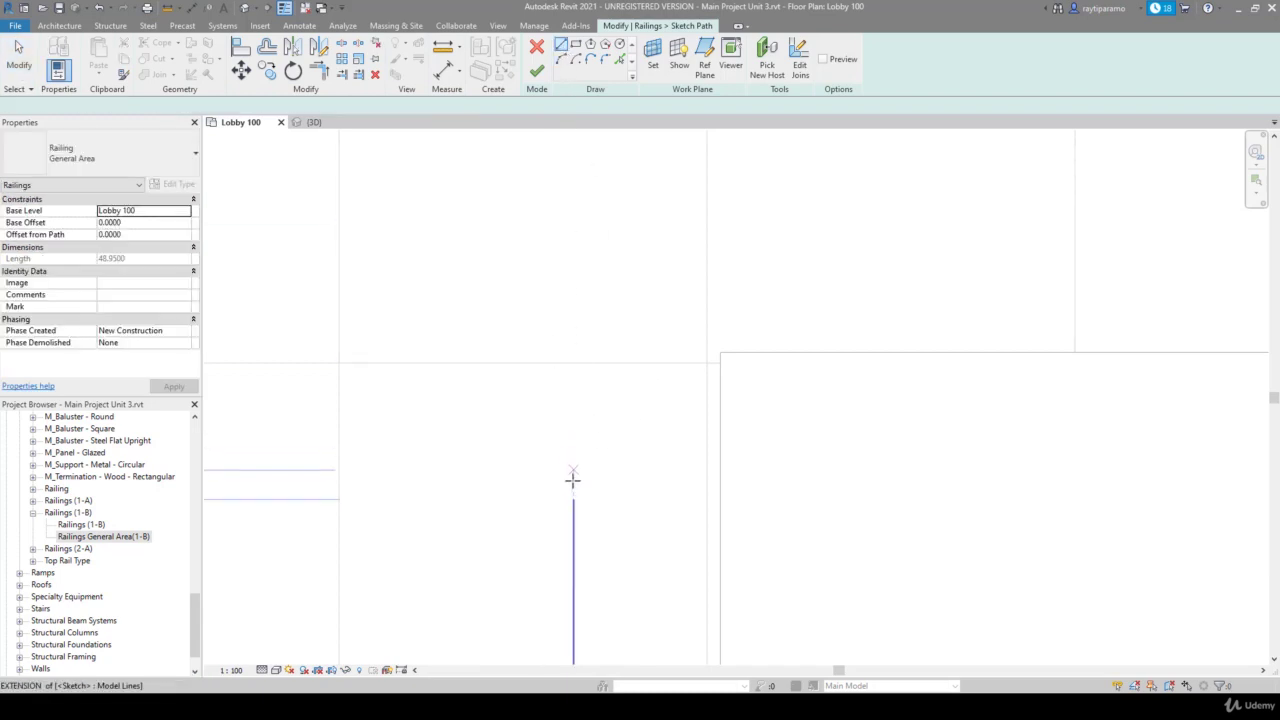
pyautogui.click(573, 499)
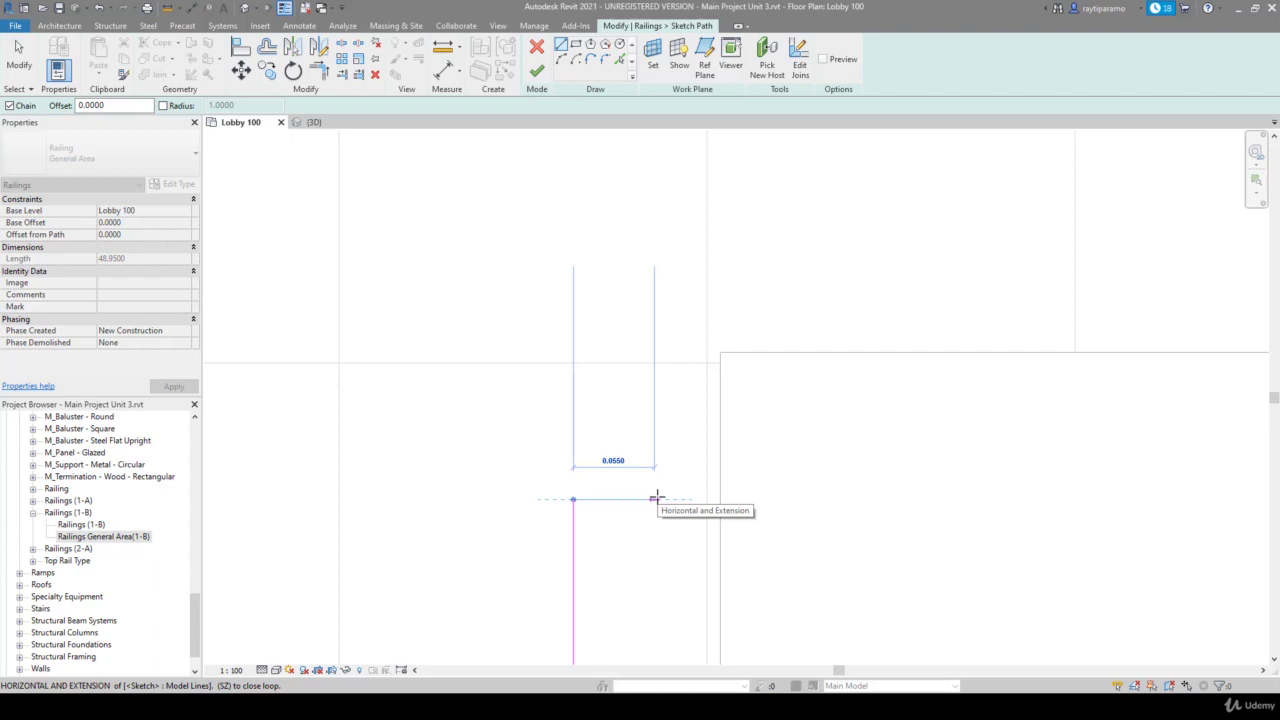
pyautogui.click(655, 499)
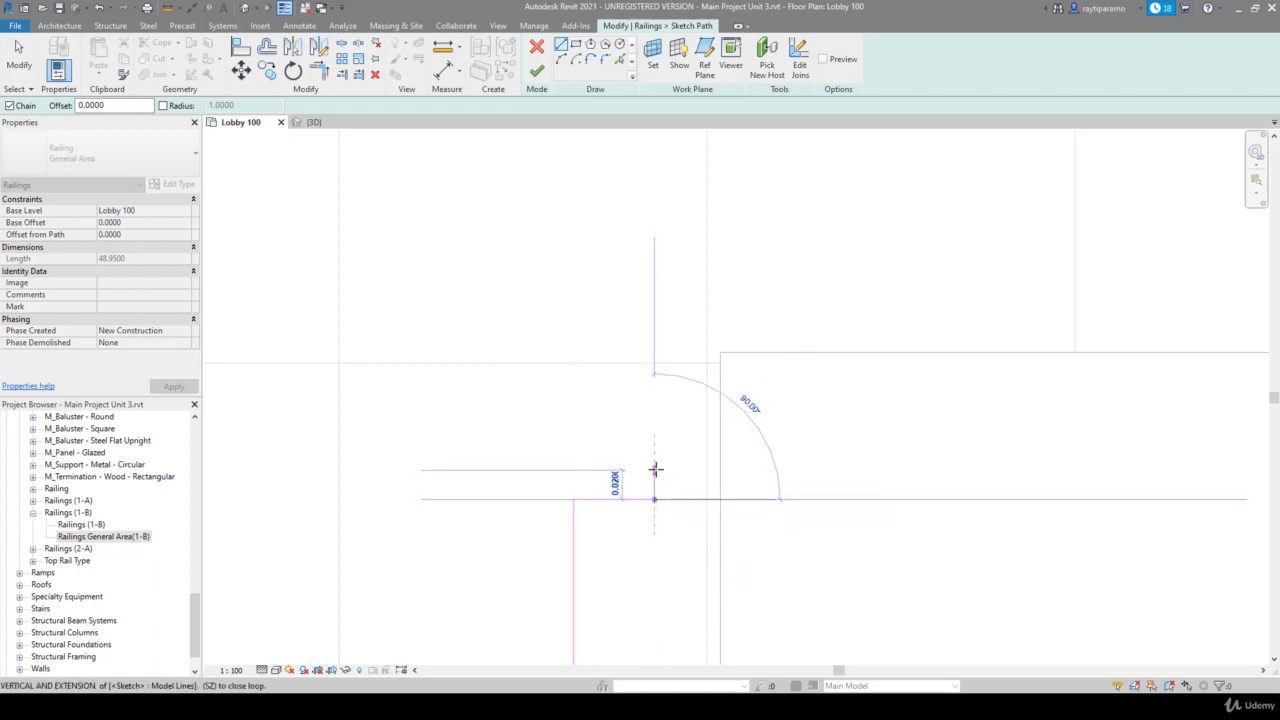
pyautogui.write('0.02')
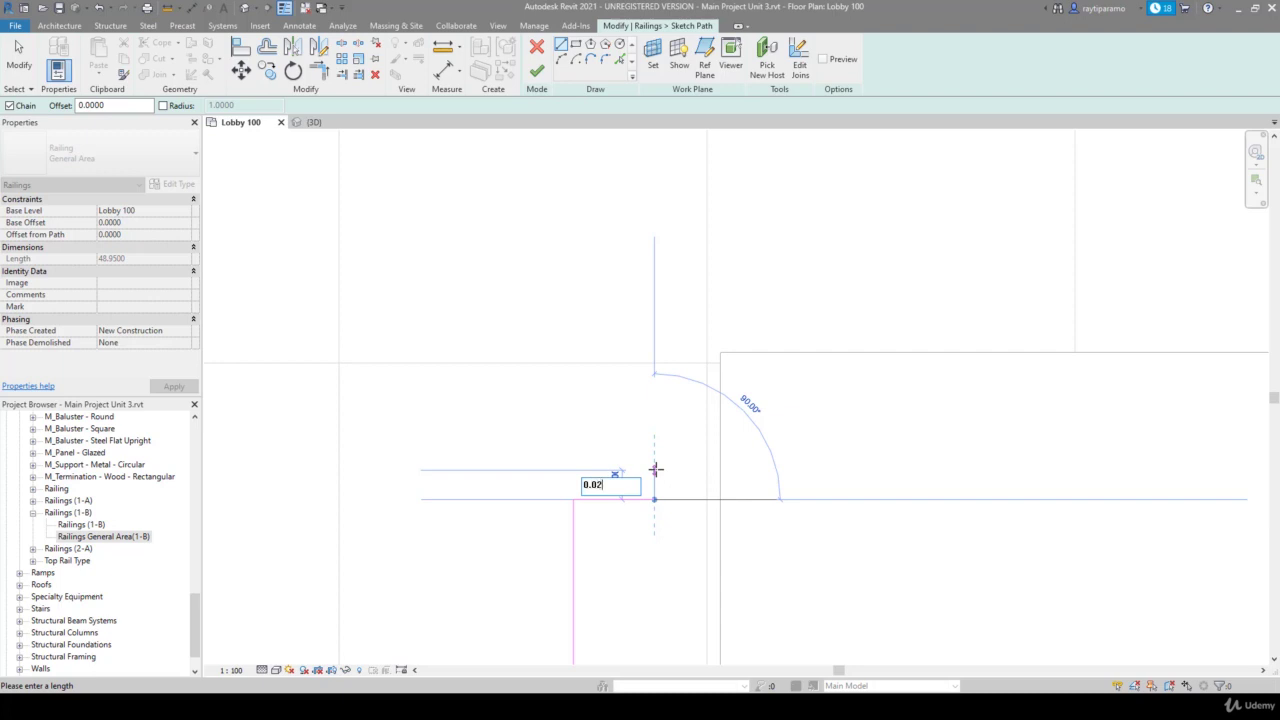
pyautogui.press('Return')
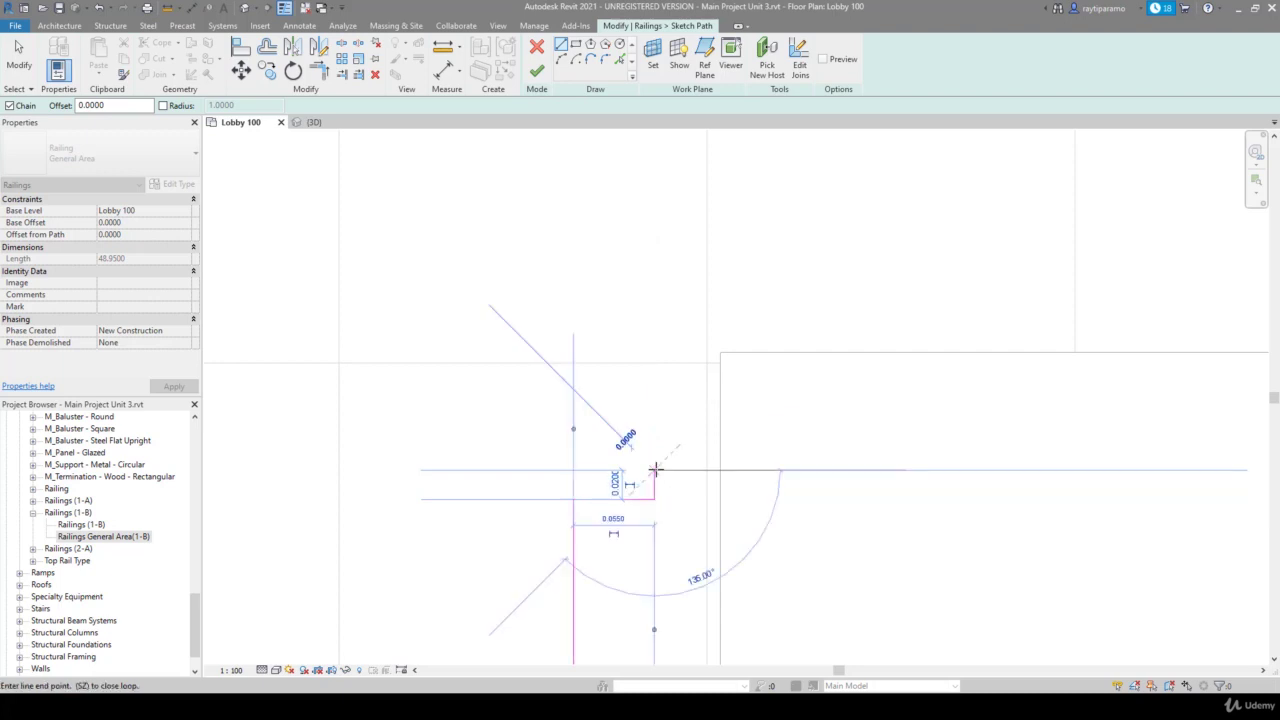
pyautogui.press('Escape')
pyautogui.press('Escape')
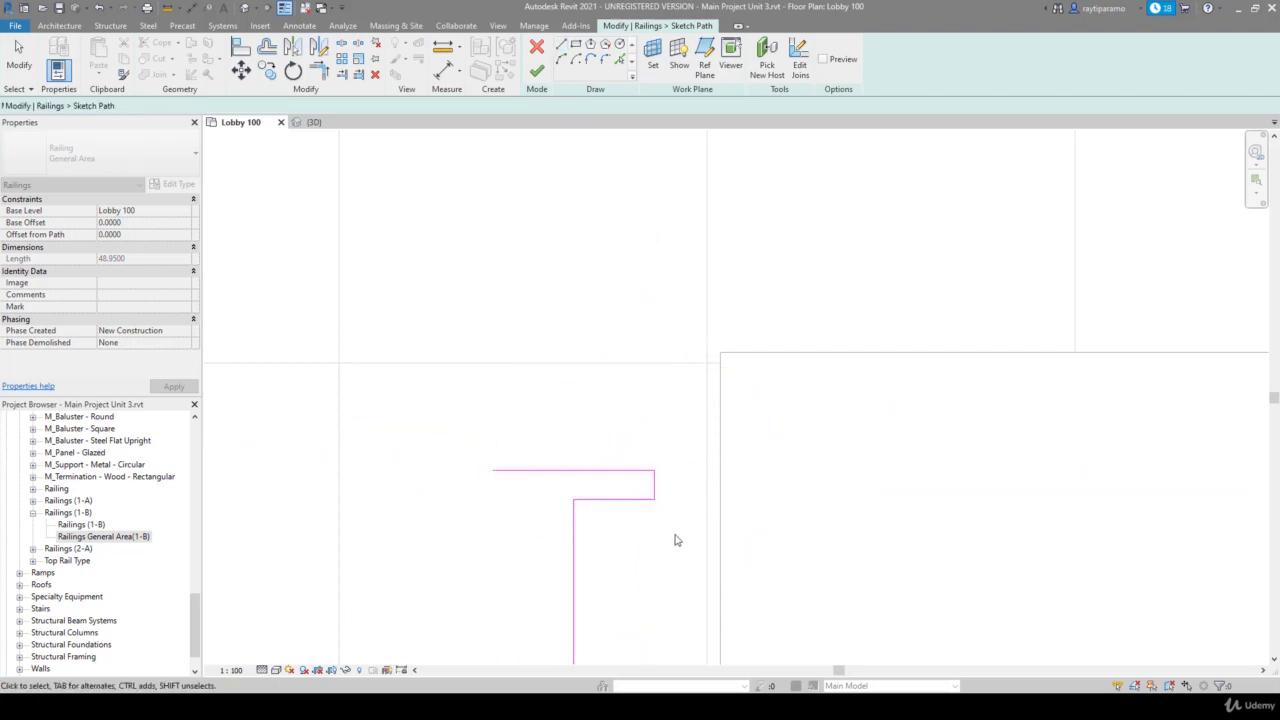
# Select the short 0.1100 horizontal path line
pyautogui.click(573, 508)
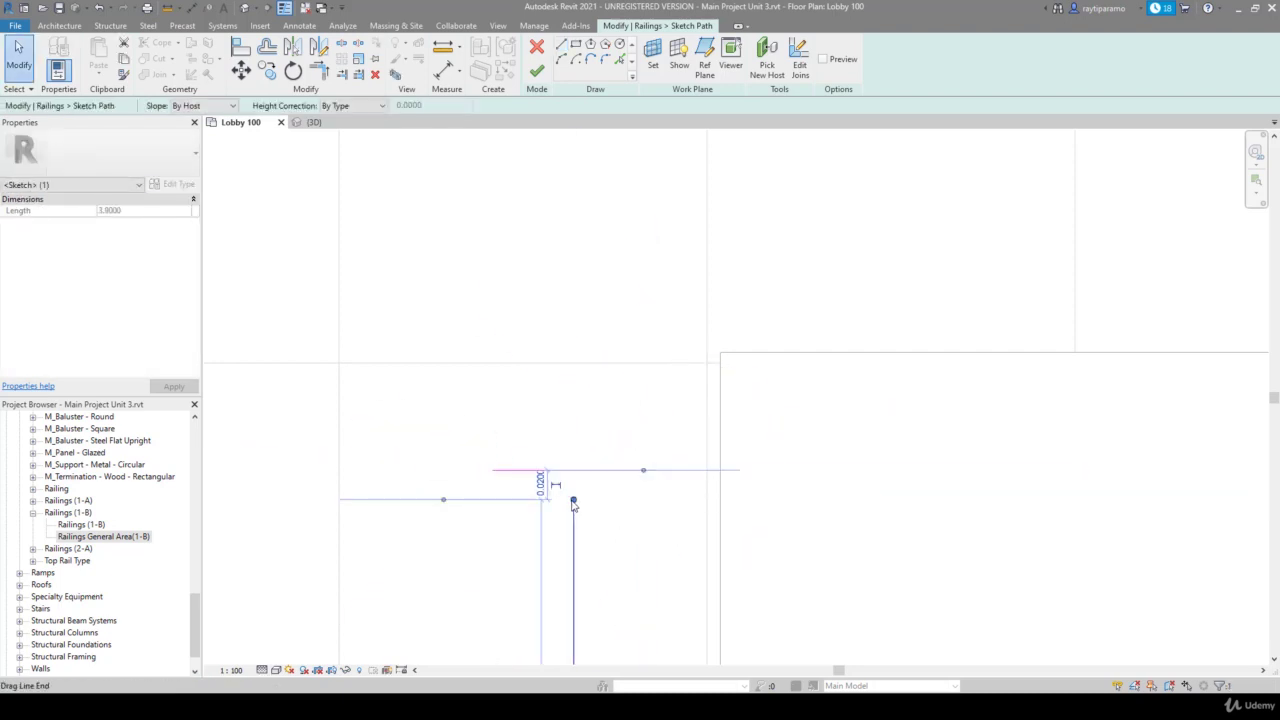
pyautogui.press('Escape')
pyautogui.click(590, 470)
pyautogui.click(599, 471)
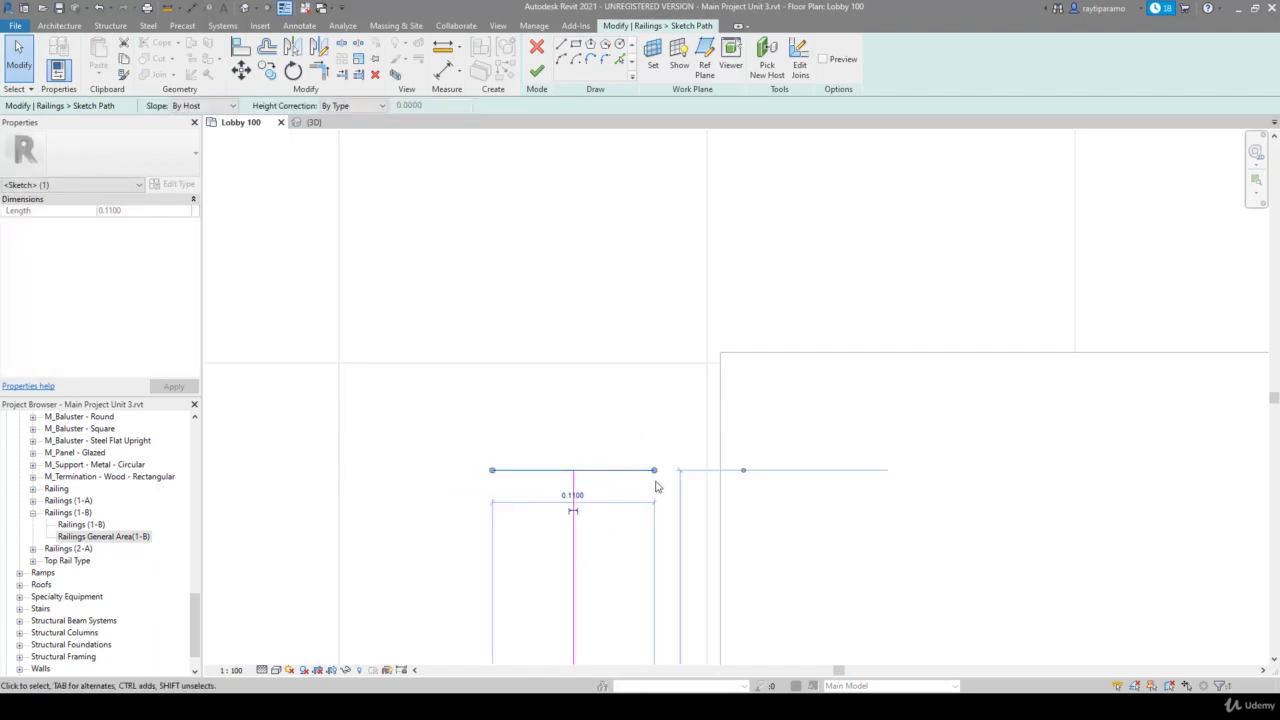
pyautogui.scroll(-5, 637, 380)
pyautogui.scroll(-2, 637, 380)
pyautogui.scroll(-3, 635, 380)
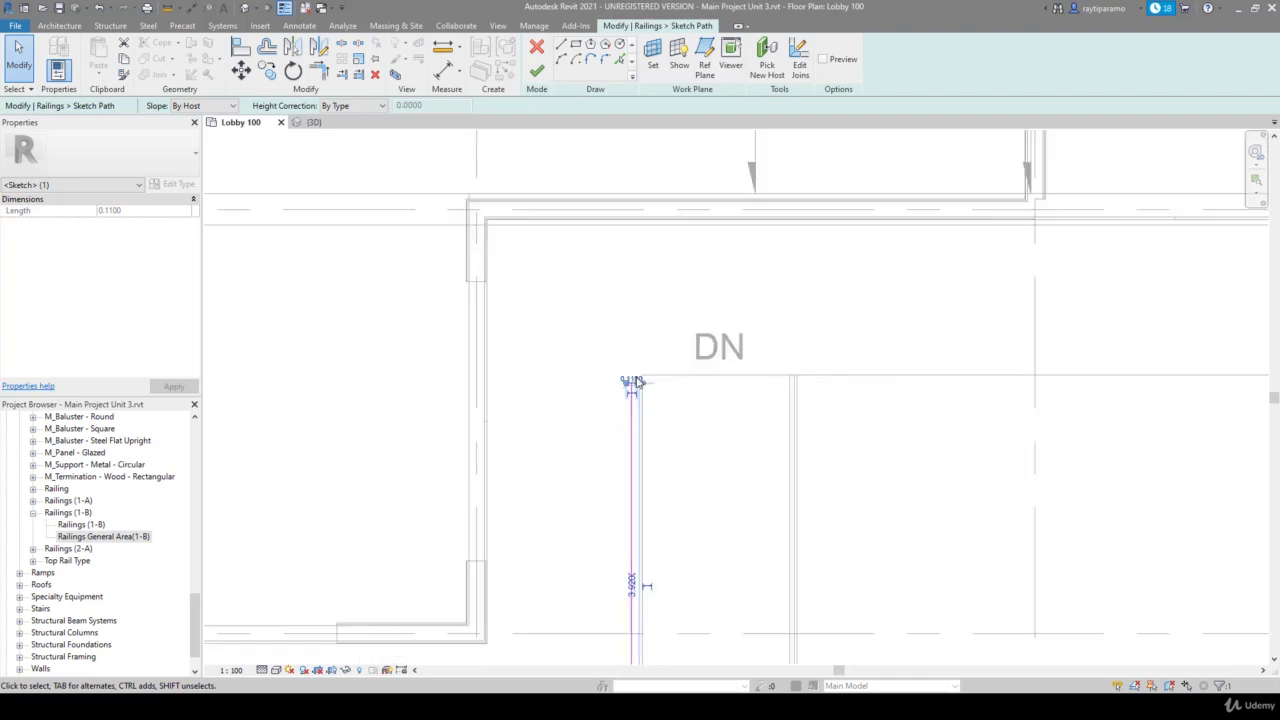
pyautogui.scroll(3, 637, 510)
pyautogui.scroll(3, 637, 510)
# Change the vertical path line's length to 3.917
pyautogui.click(631, 512)
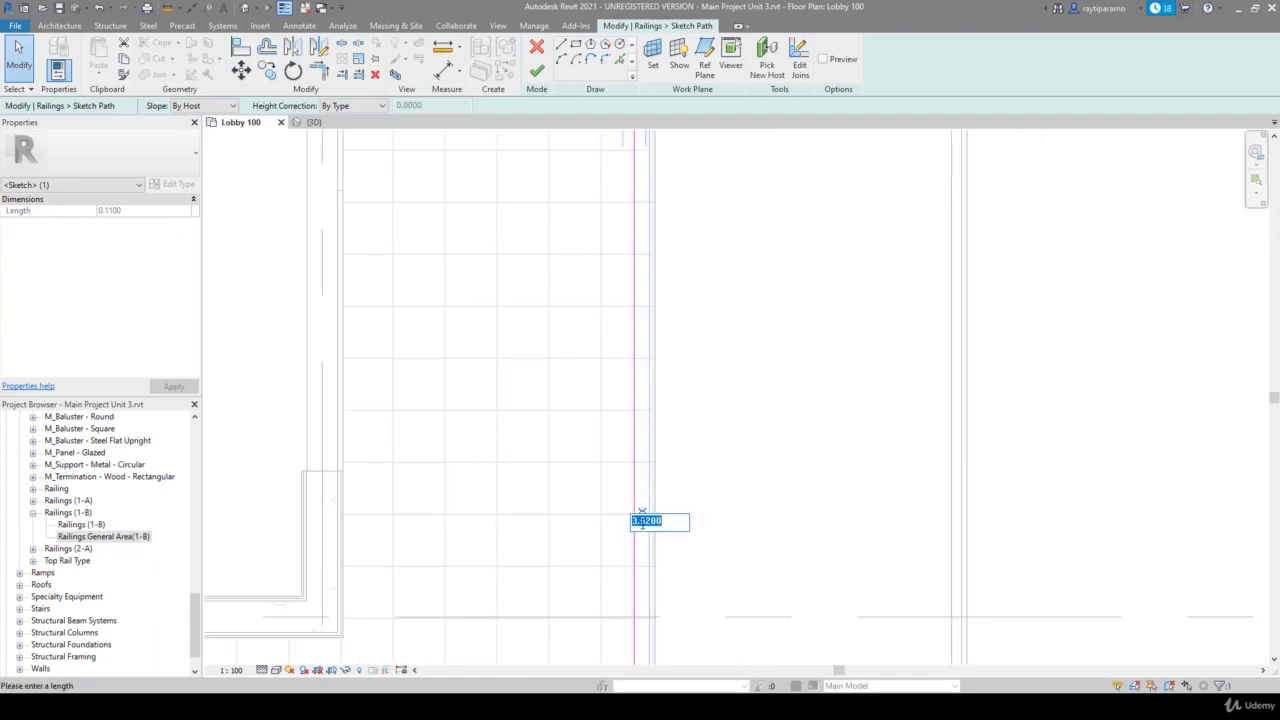
pyautogui.moveTo(643, 521); pyautogui.dragTo(685, 521)
pyautogui.press('Return')
pyautogui.click(714, 505)
pyautogui.scroll(-4, 714, 505)
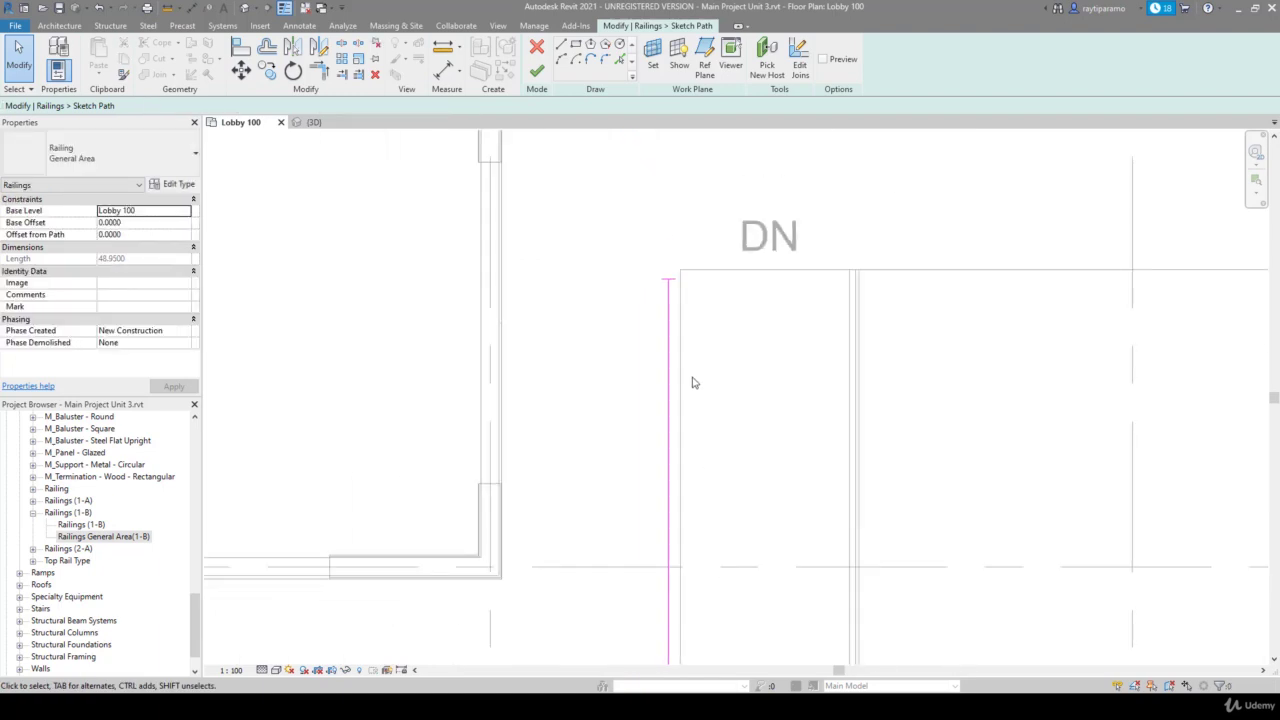
pyautogui.scroll(3, 674, 261)
pyautogui.scroll(1, 674, 261)
pyautogui.click(664, 262)
# Select the railing path's top sketch line and drag its end back from the wall
pyautogui.click(883, 351)
pyautogui.scroll(-2, 883, 351)
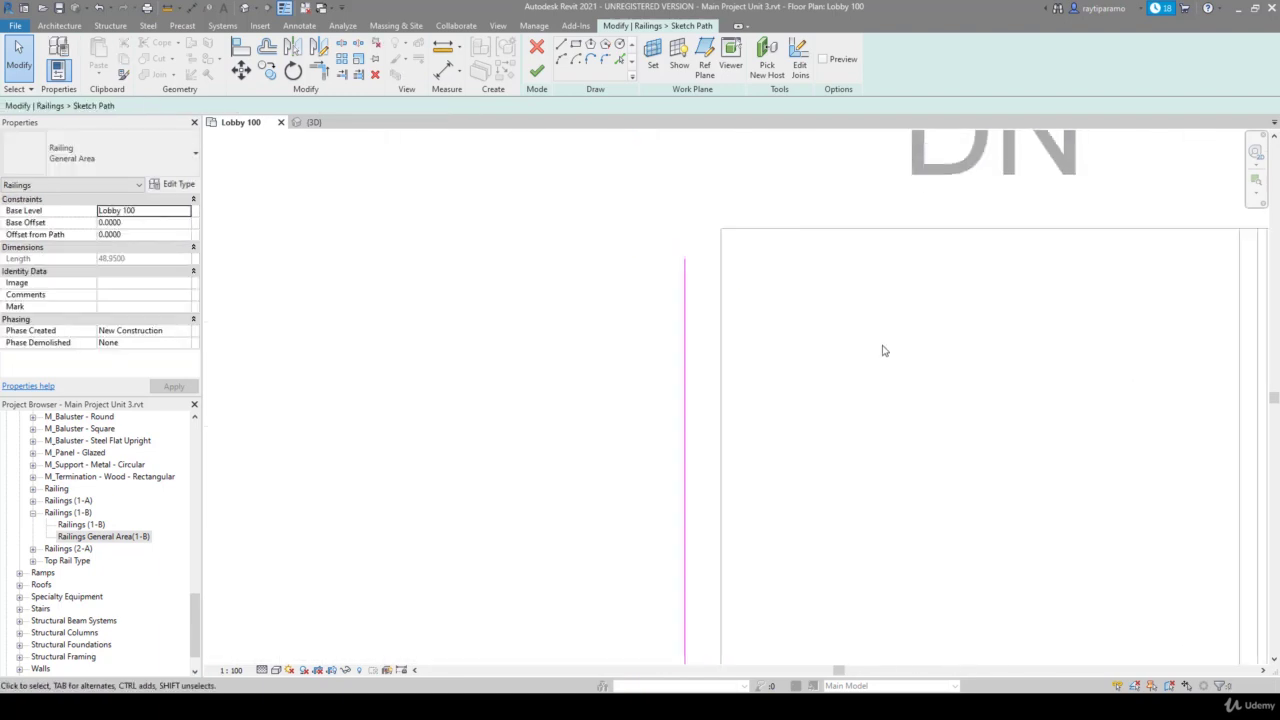
pyautogui.scroll(-2, 893, 365)
pyautogui.scroll(-2, 893, 365)
pyautogui.scroll(-2, 893, 360)
pyautogui.scroll(-2, 893, 360)
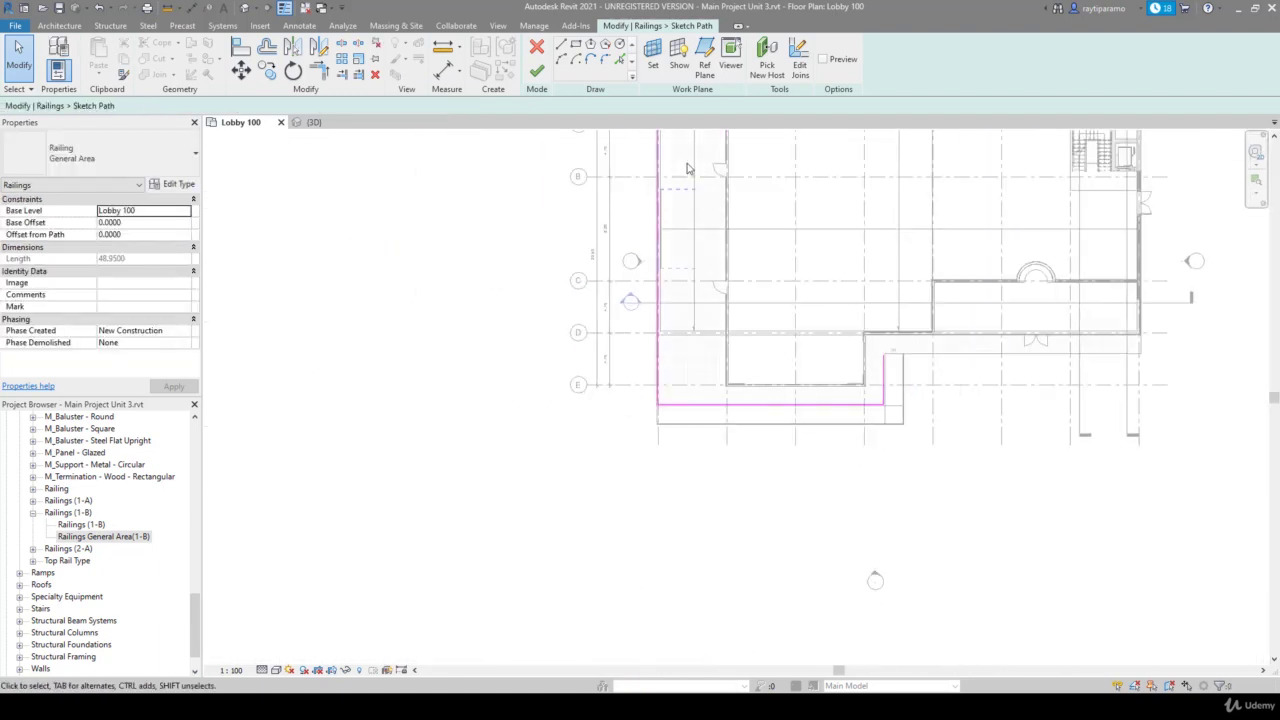
pyautogui.scroll(-2, 705, 339)
pyautogui.scroll(4, 600, 260)
pyautogui.scroll(2, 503, 277)
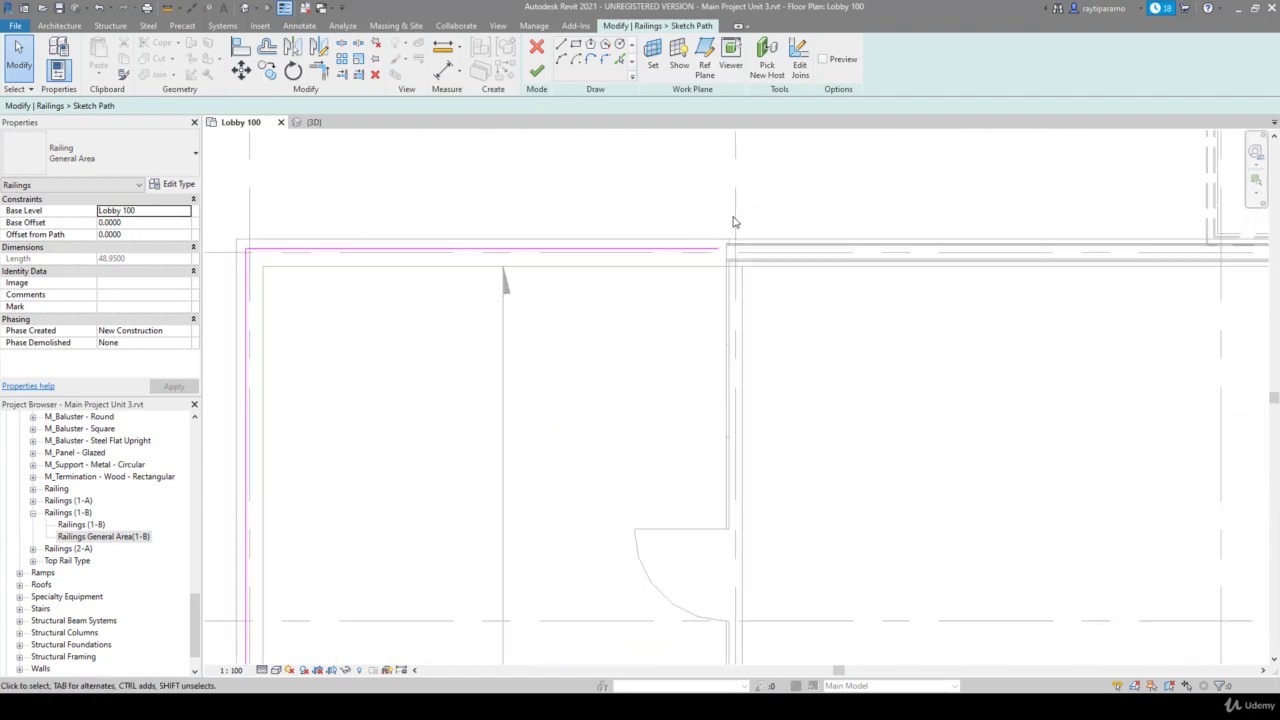
pyautogui.scroll(2, 713, 284)
pyautogui.click(684, 290)
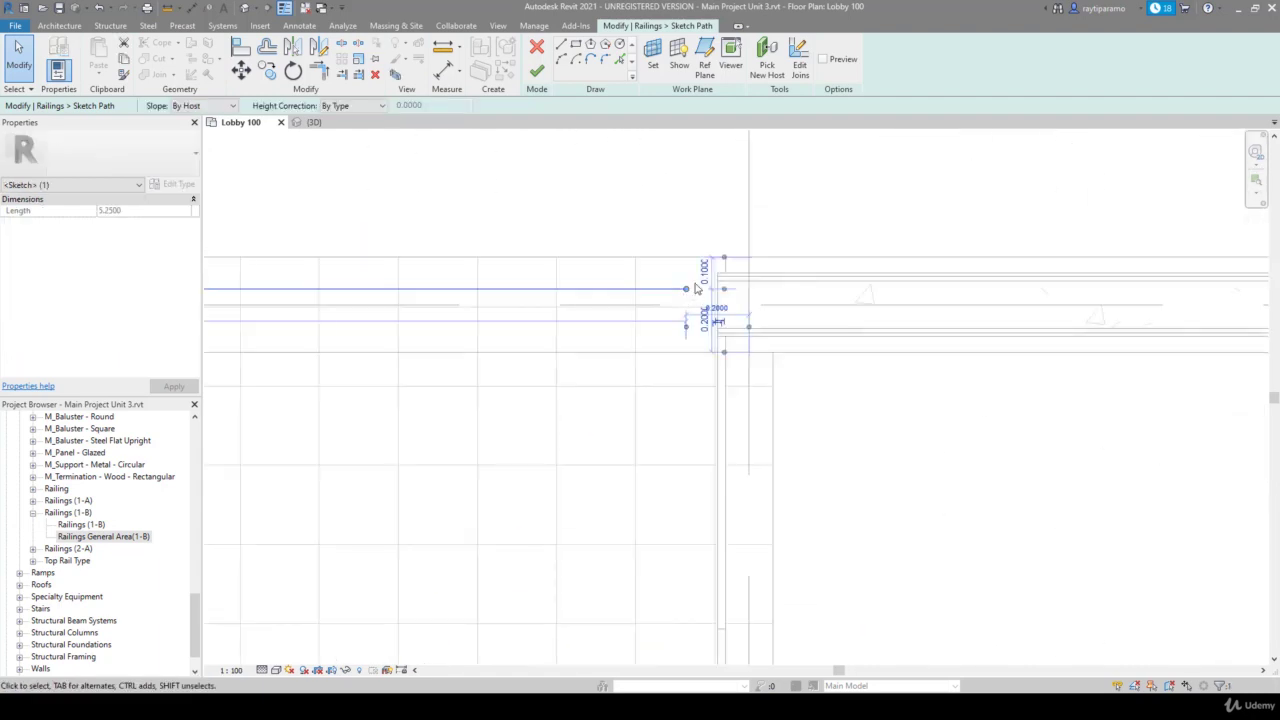
pyautogui.scroll(2, 696, 289)
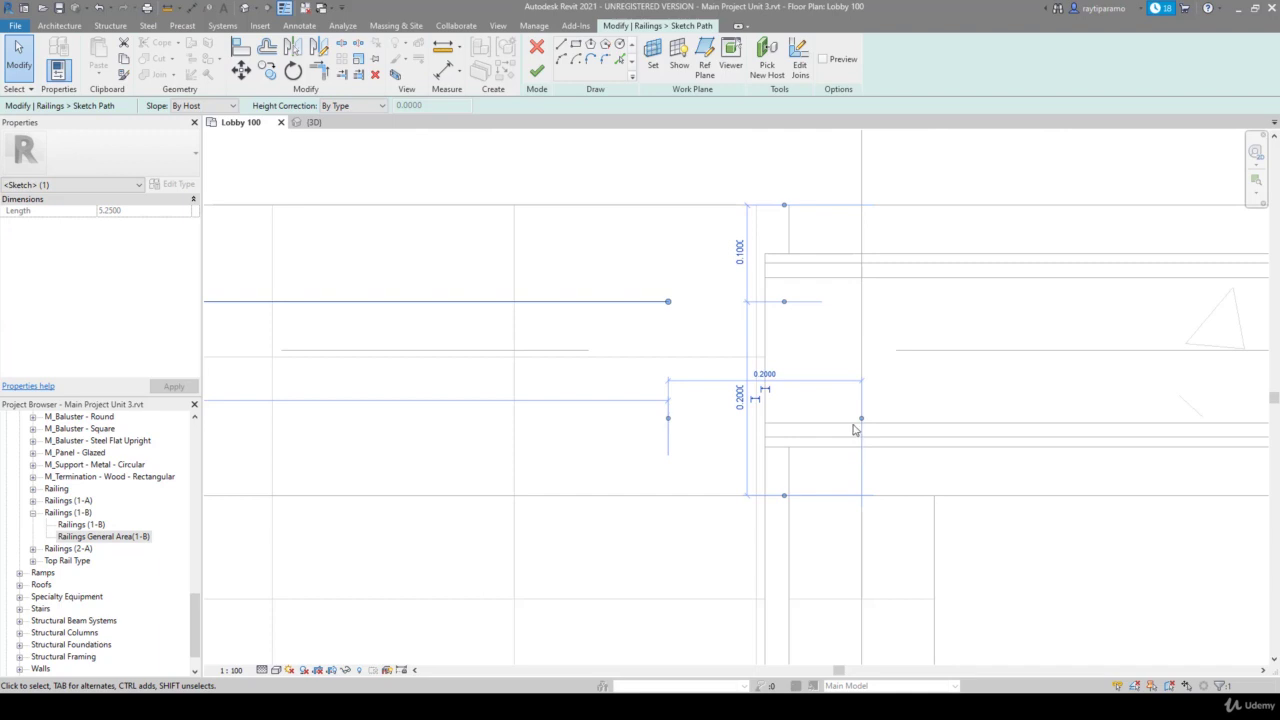
pyautogui.moveTo(856, 428); pyautogui.dragTo(760, 348)
# Set the gap between the line end and the wall to 0.875
pyautogui.click(712, 373)
pyautogui.click(697, 371)
pyautogui.write('0.875')
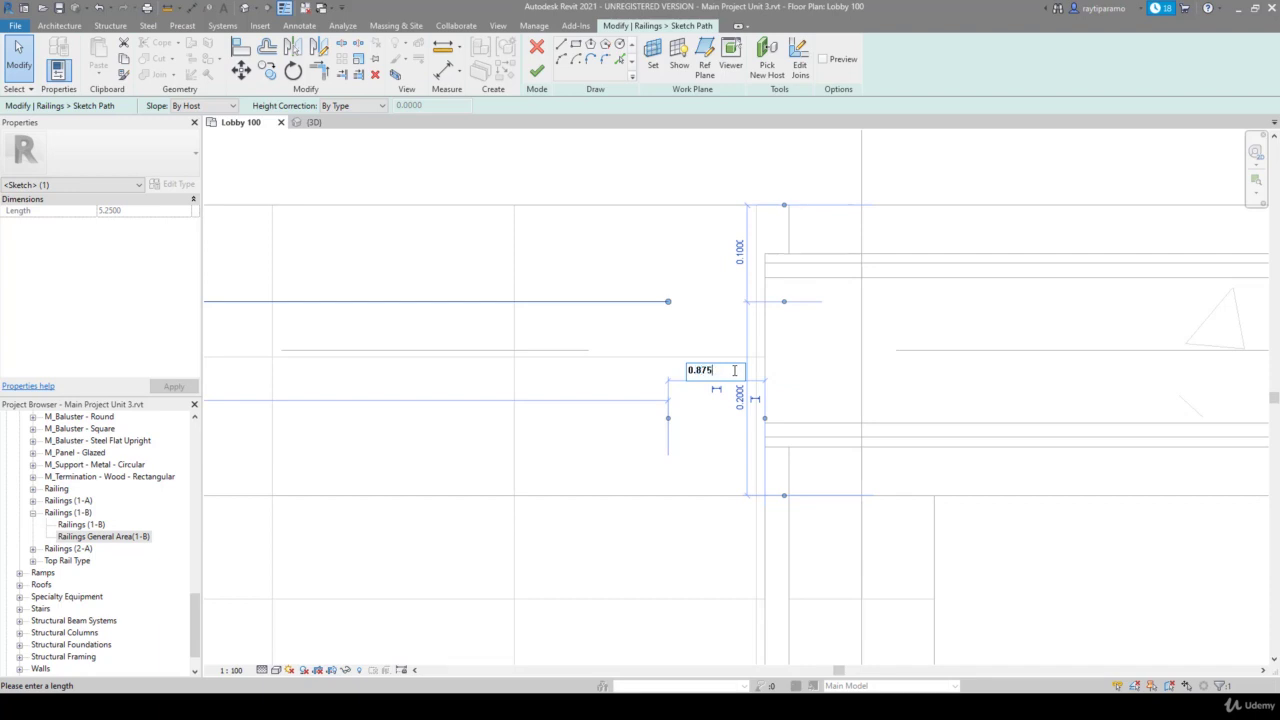
pyautogui.press('Return')
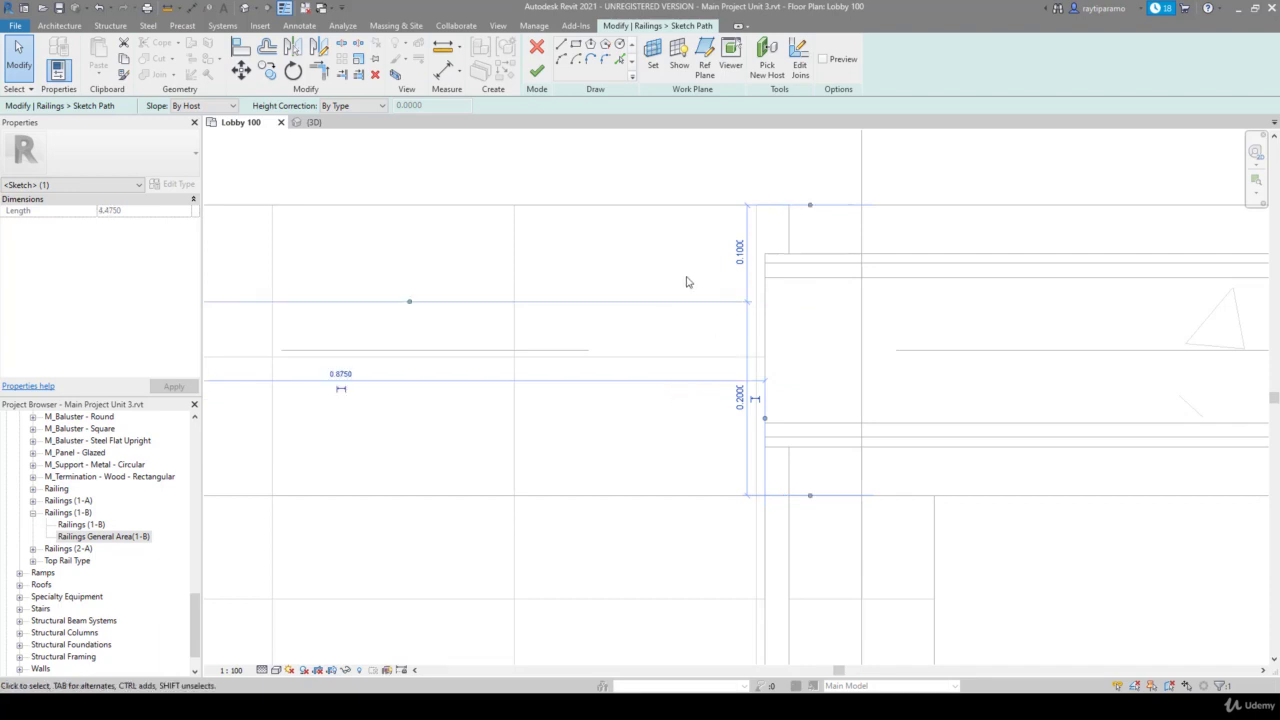
pyautogui.press('Escape')
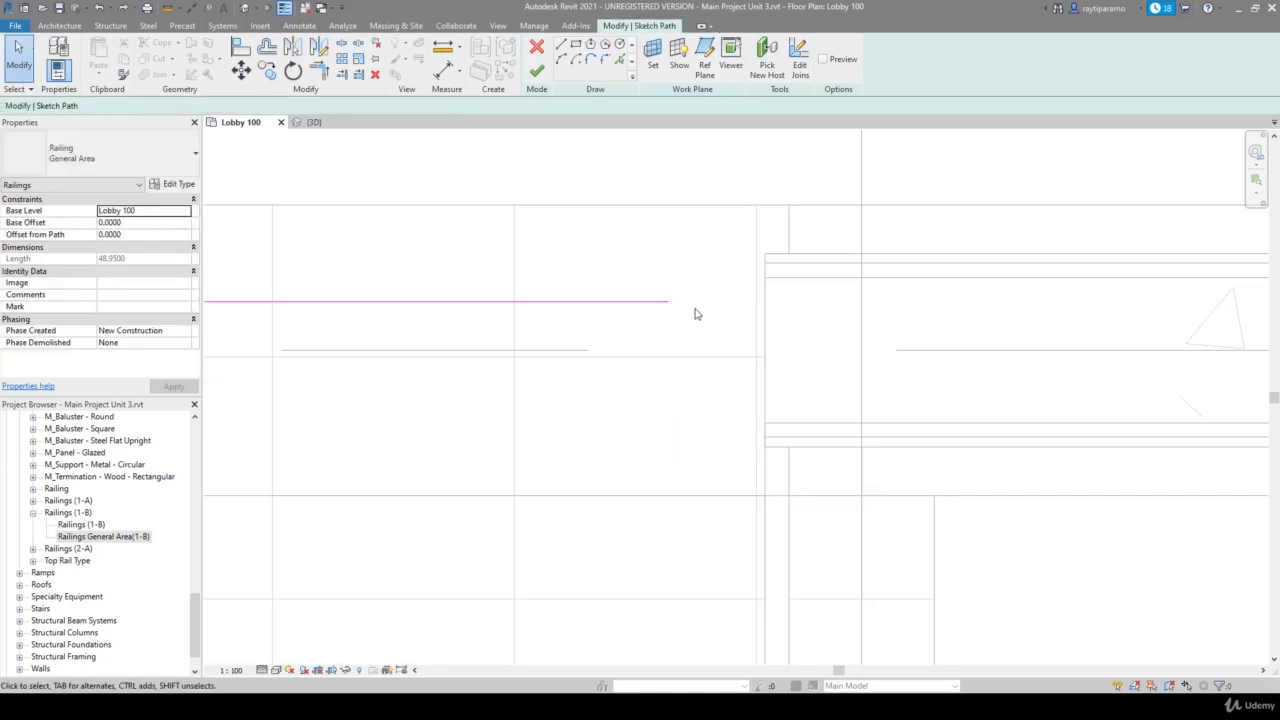
# Change the sketch line's wall gap to 0.0875 and zoom to fit the plan
pyautogui.click(666, 302)
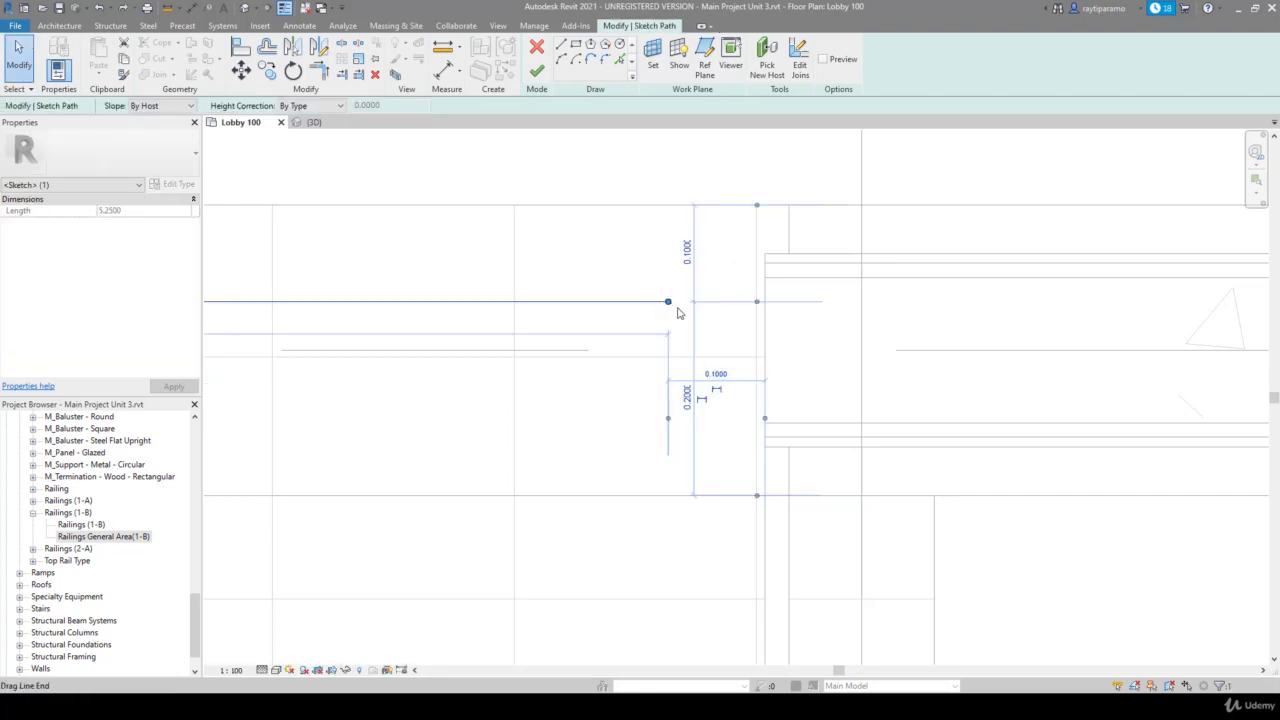
pyautogui.click(715, 375)
pyautogui.write('0.0875')
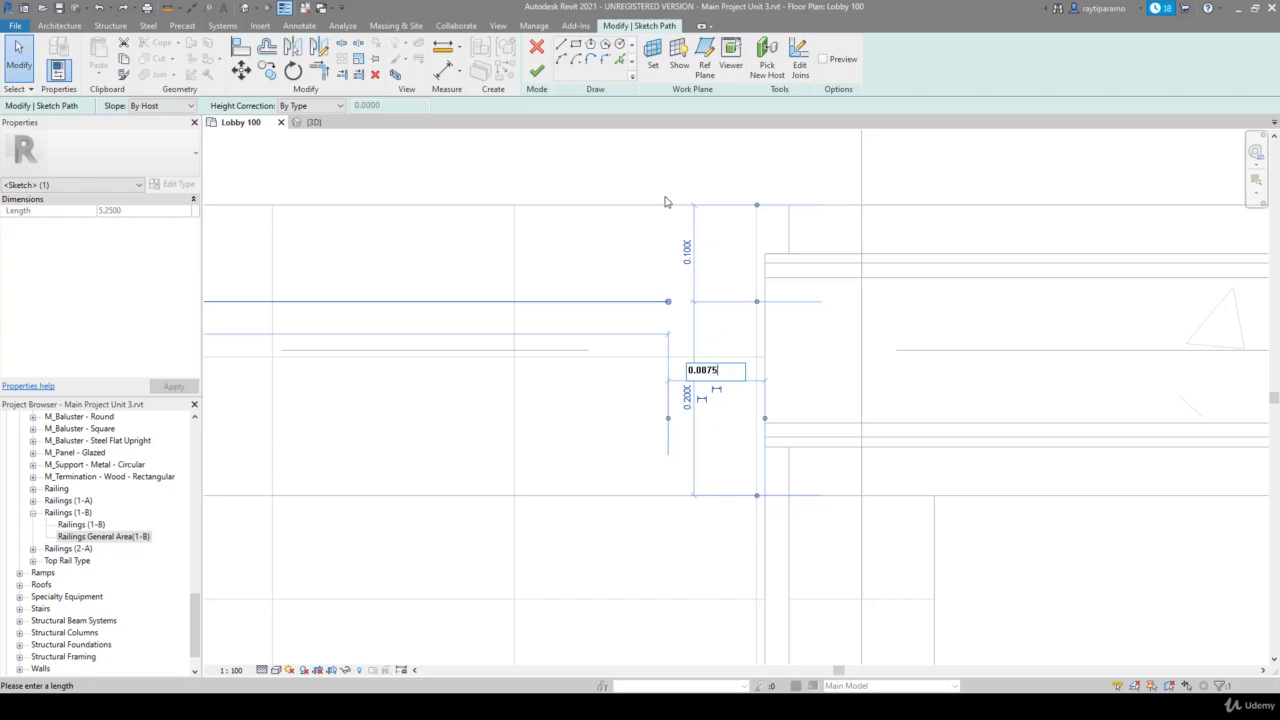
pyautogui.press('Return')
pyautogui.press('Escape')
pyautogui.press('z')
pyautogui.press('f')
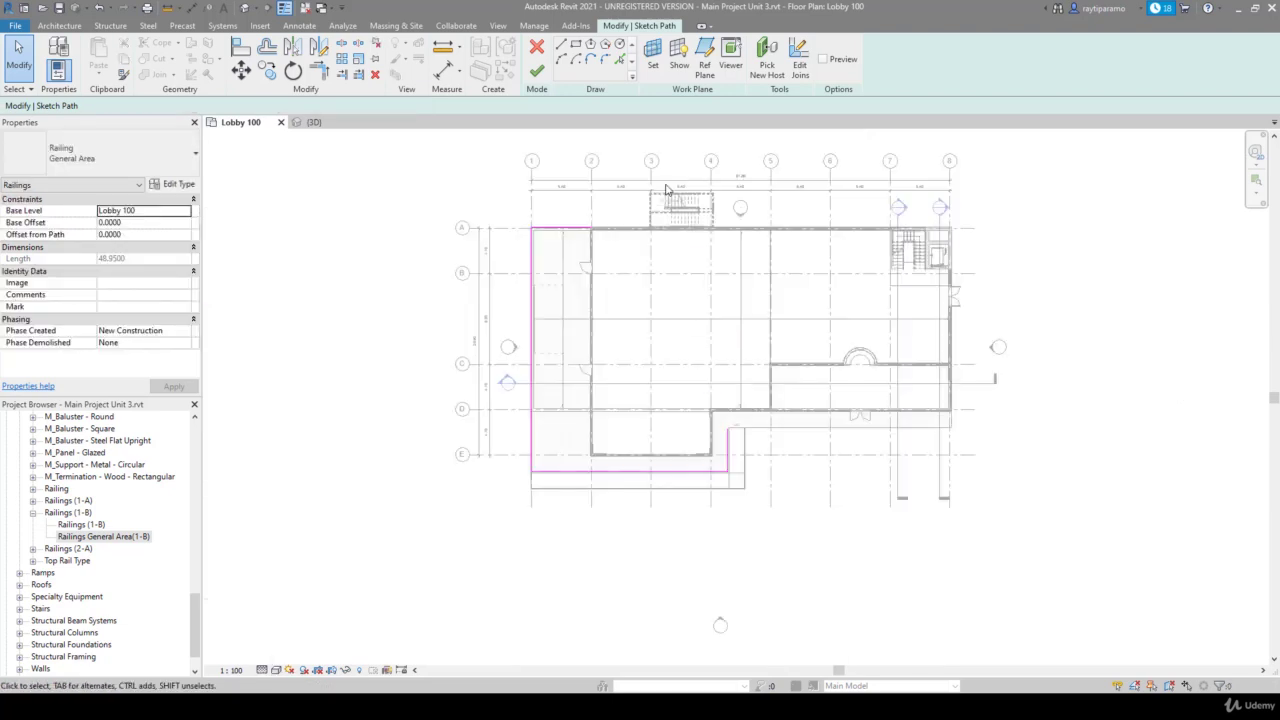
# Finish the path sketch and select the railing in the 3D view
pyautogui.click(538, 74)
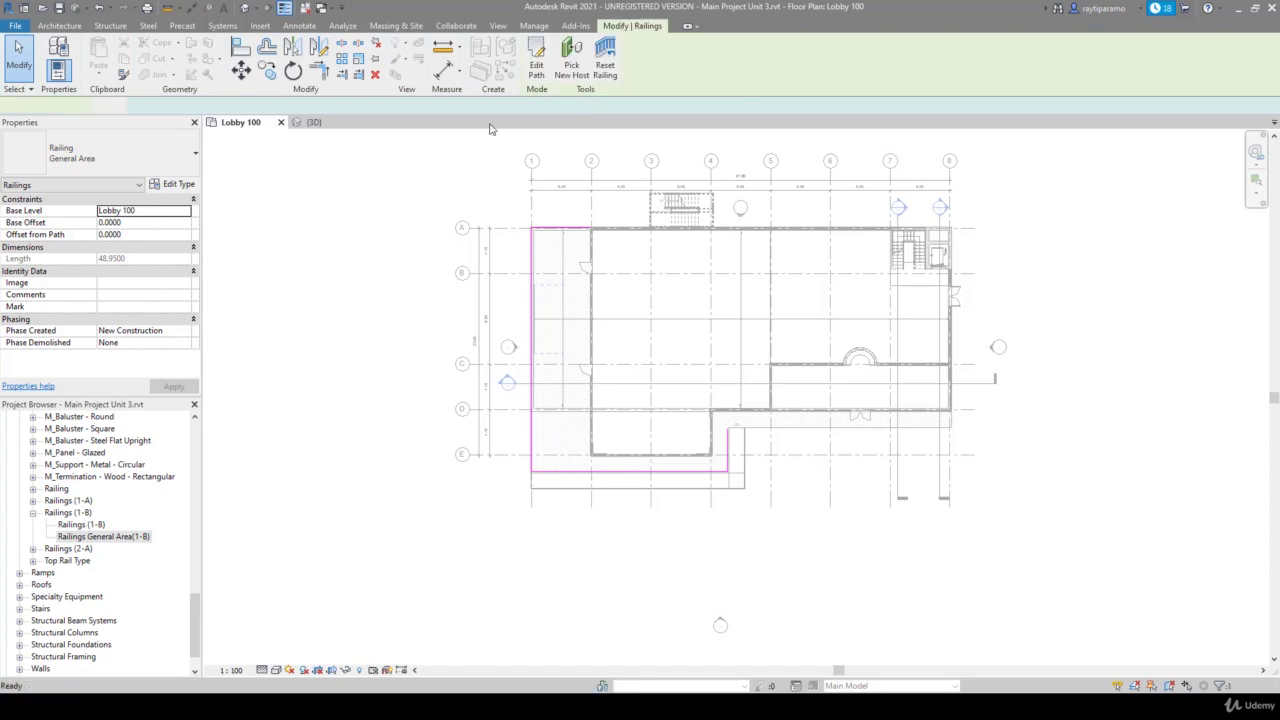
pyautogui.click(421, 207)
pyautogui.click(315, 122)
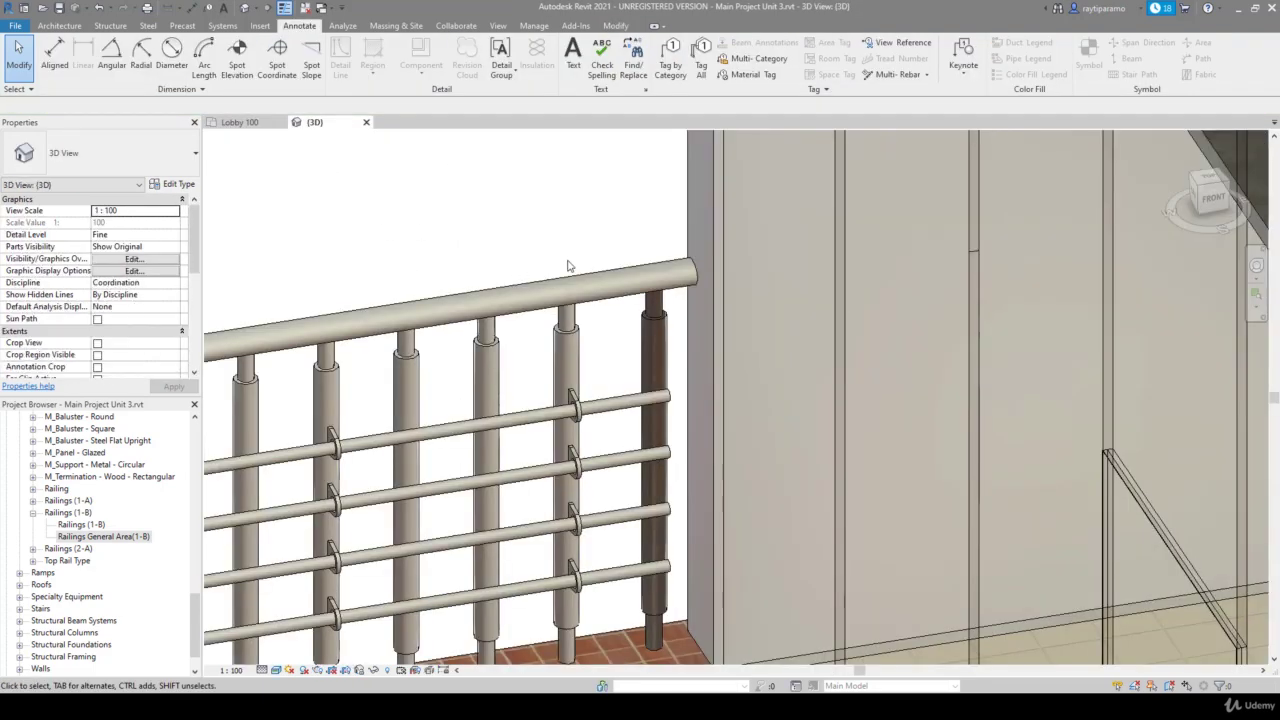
pyautogui.click(665, 281)
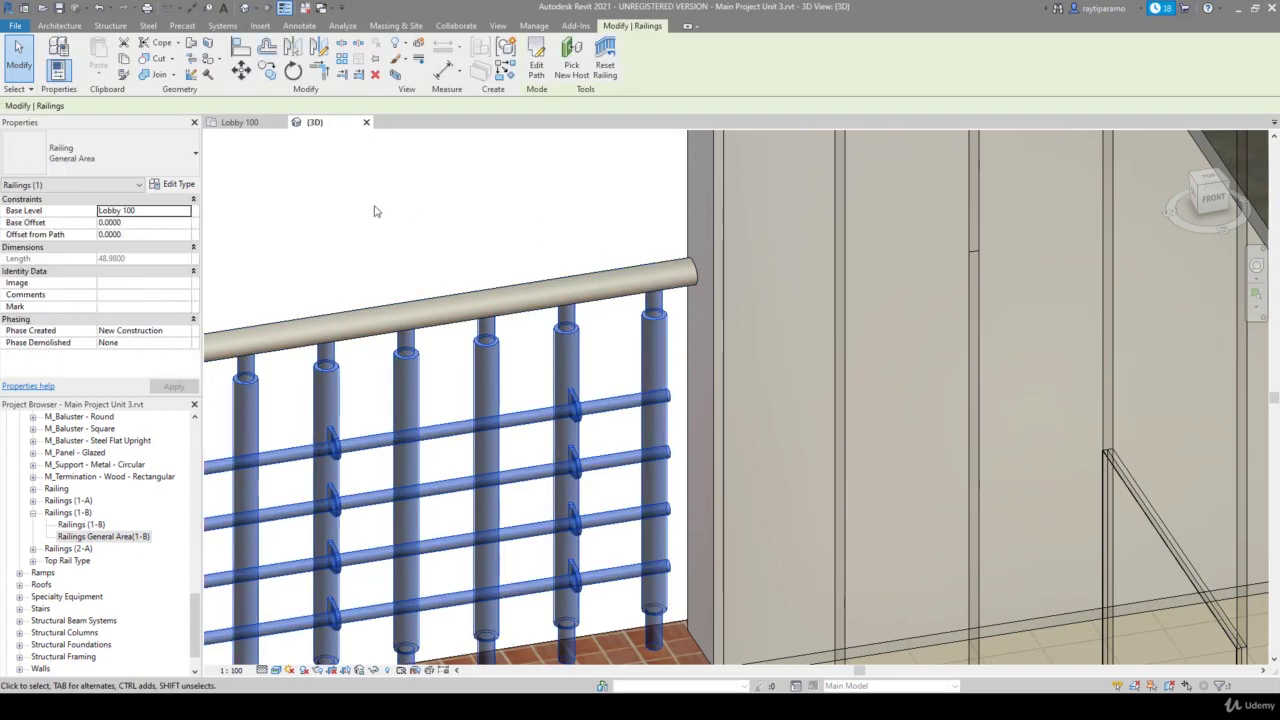
# Set the start post to Railings (1-A), keep corner post Railings (1-B), pick the end post, and apply
pyautogui.click(178, 184)
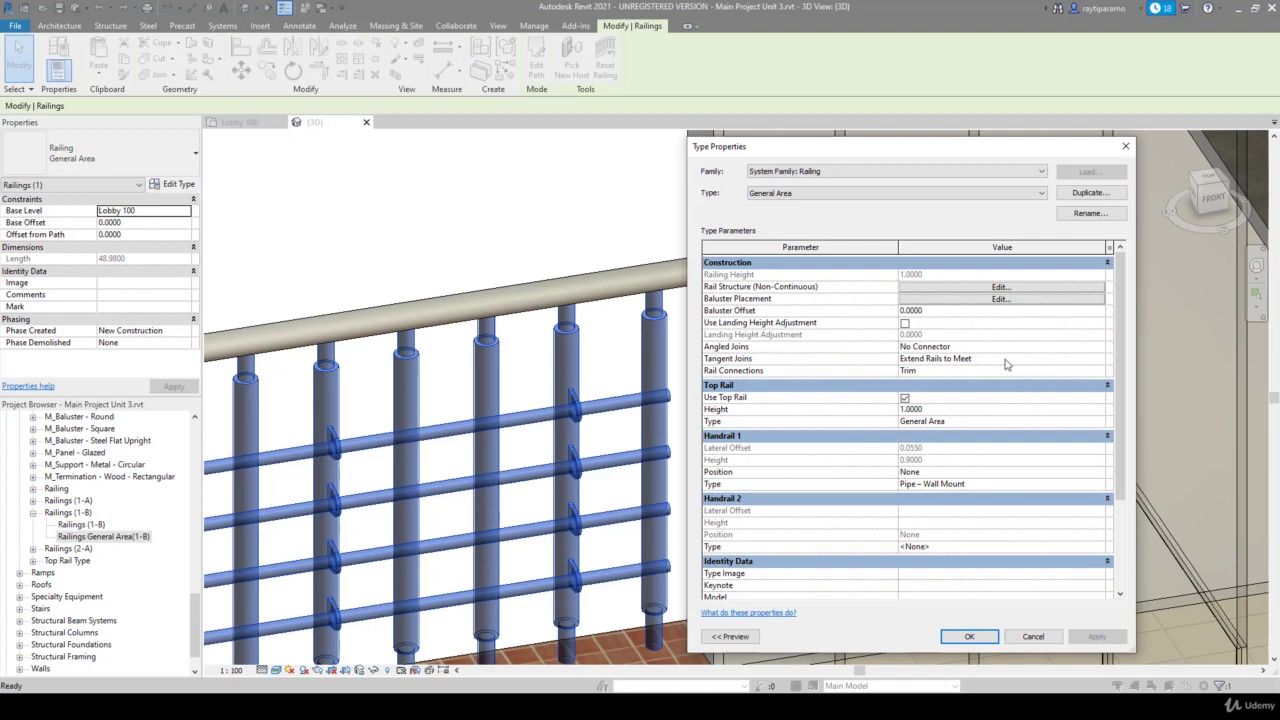
pyautogui.click(1002, 299)
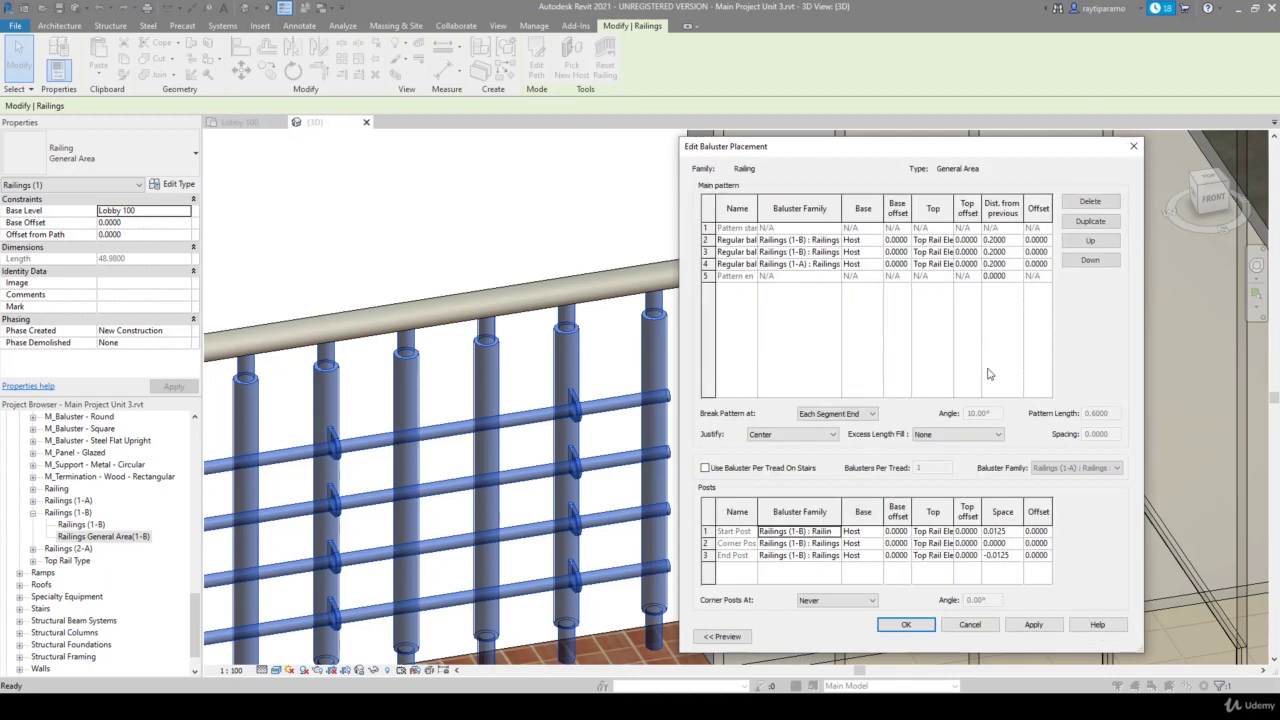
pyautogui.click(834, 537)
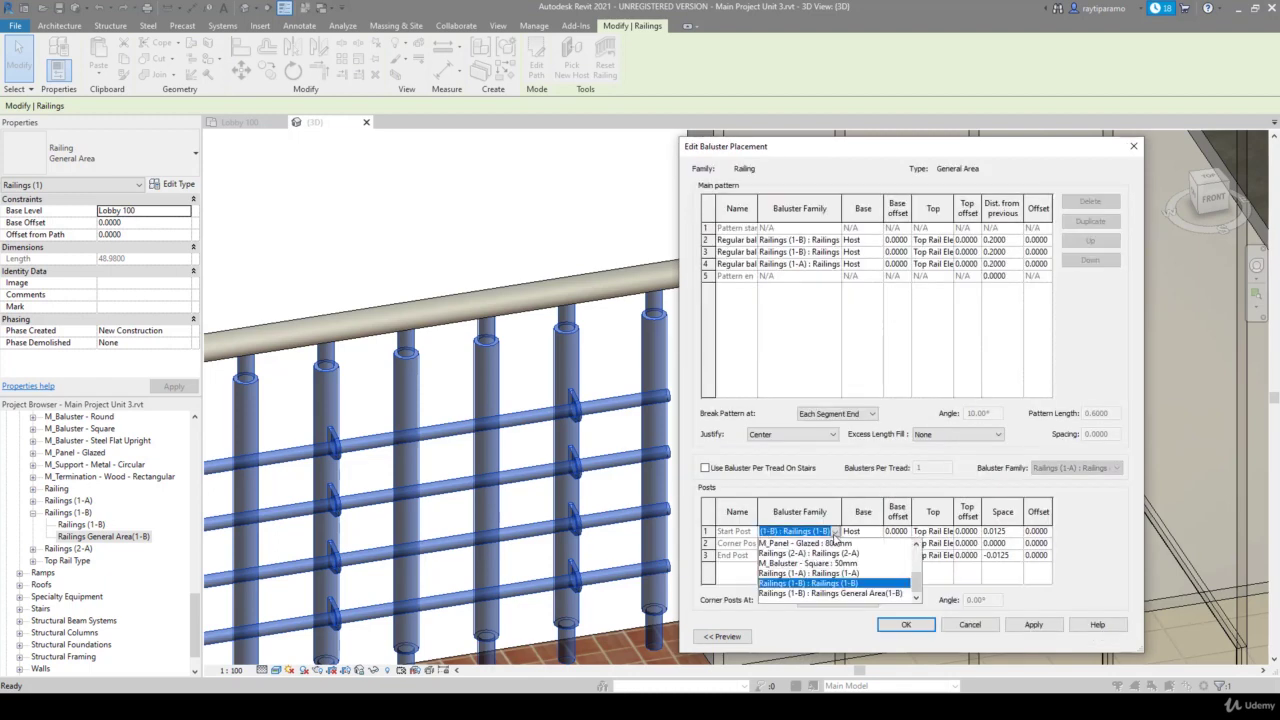
pyautogui.click(857, 600)
pyautogui.click(838, 543)
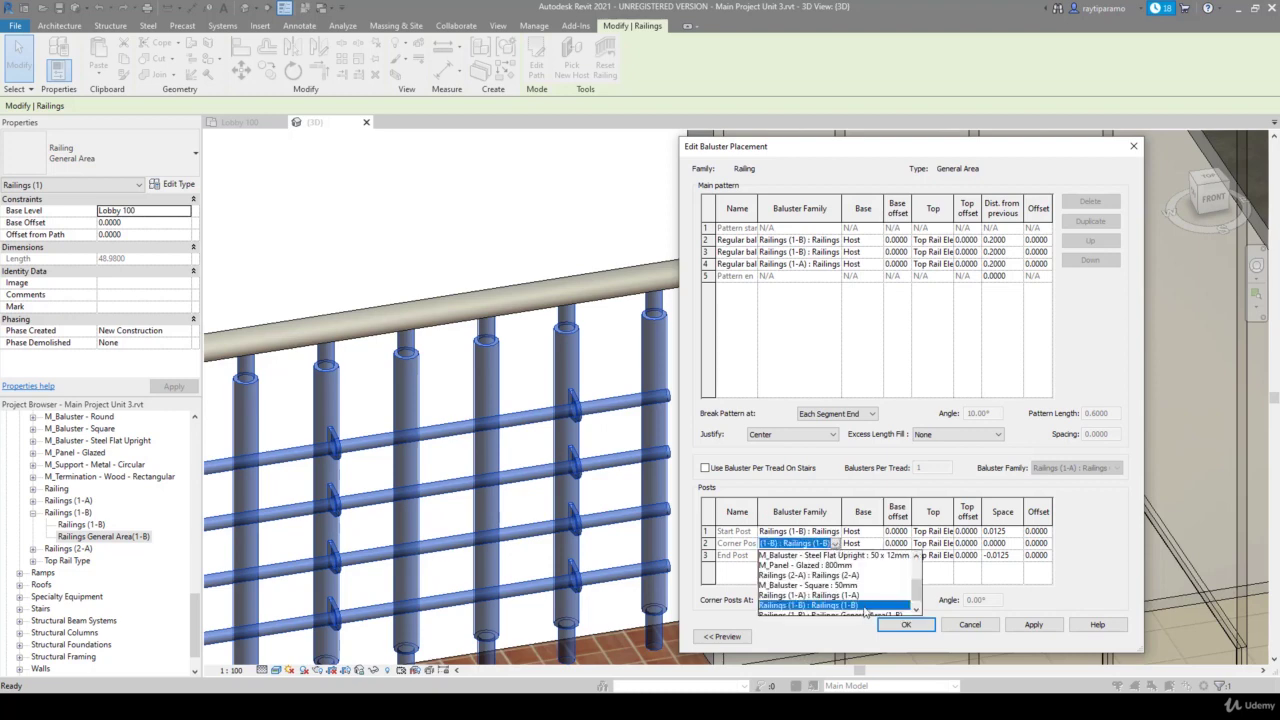
pyautogui.click(868, 606)
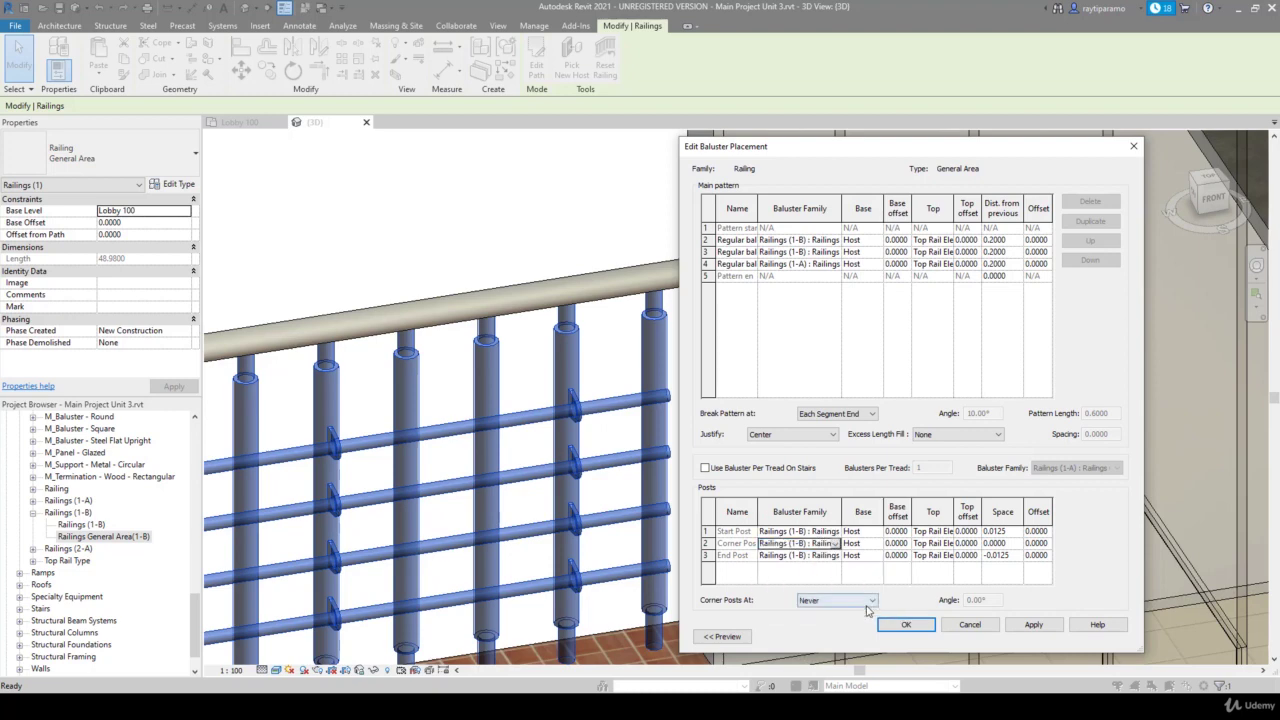
pyautogui.click(836, 555)
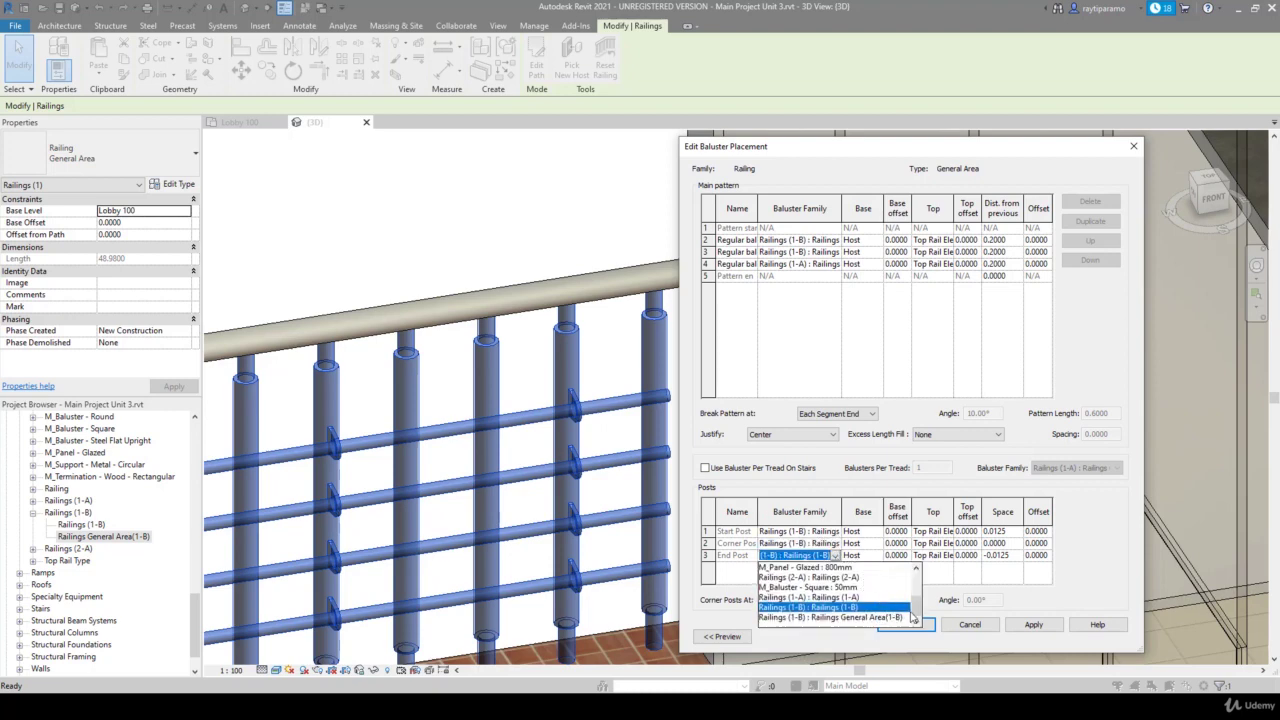
pyautogui.click(856, 605)
pyautogui.click(836, 531)
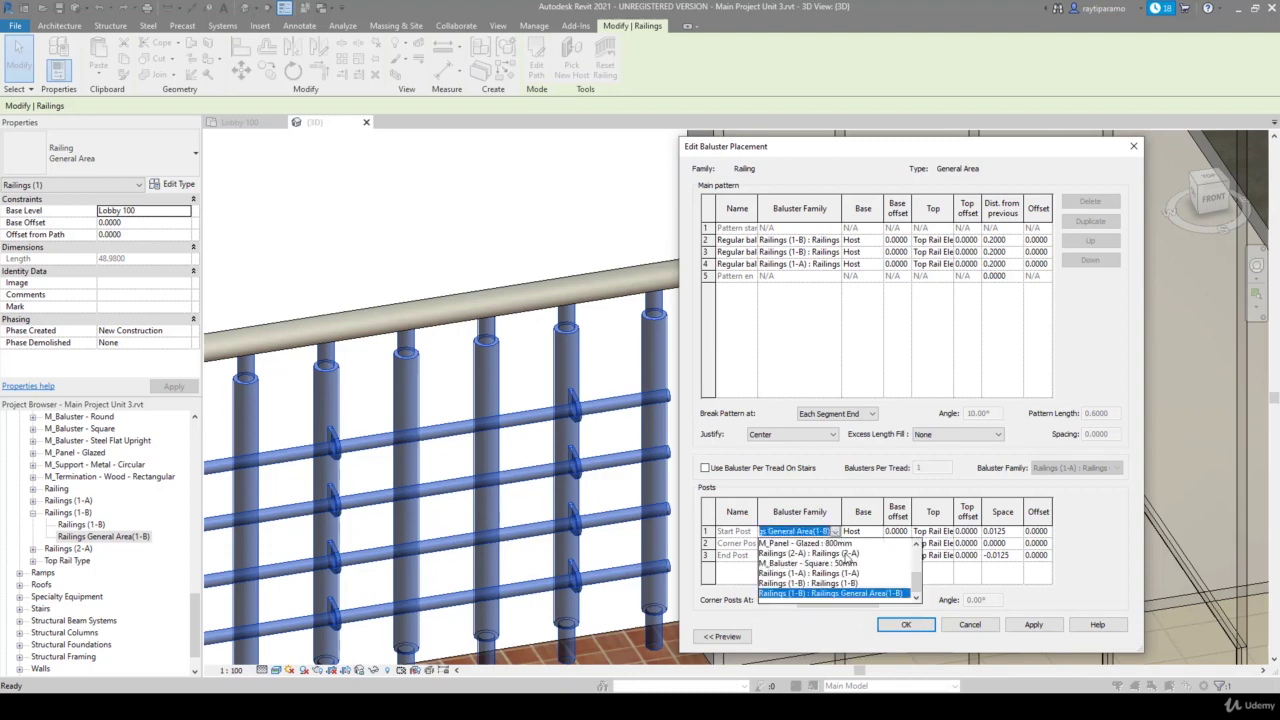
pyautogui.click(846, 574)
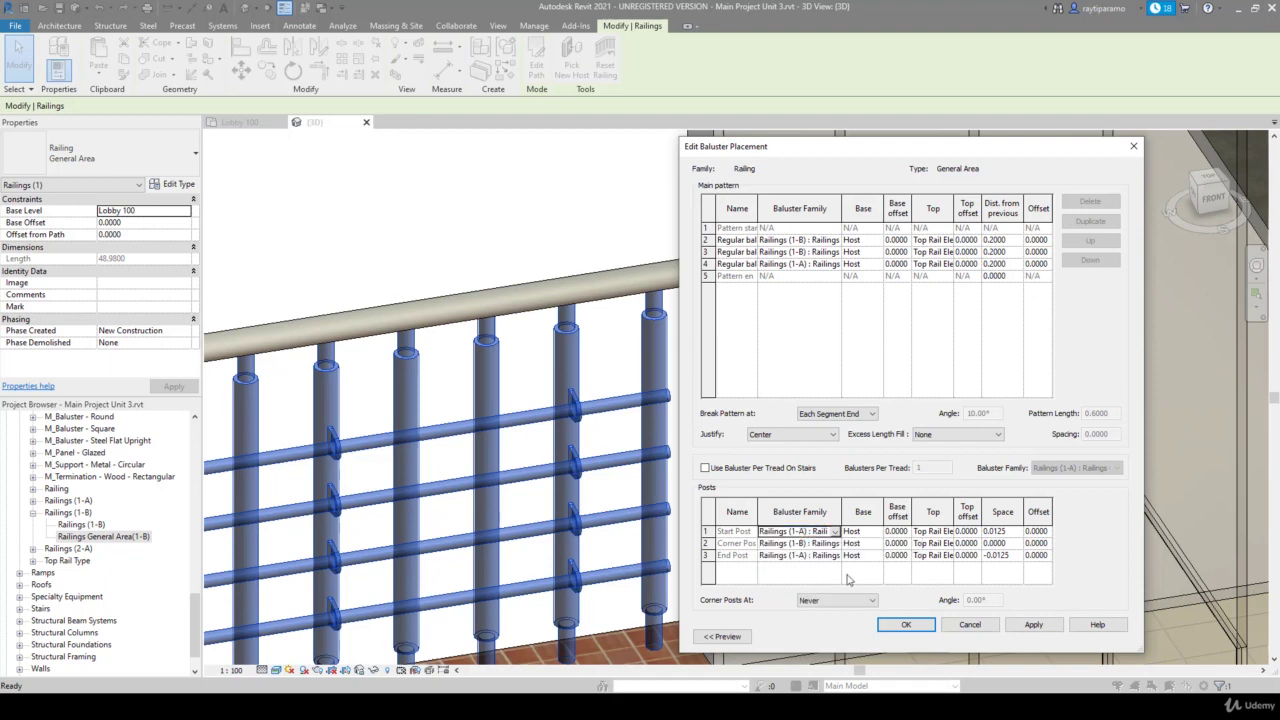
pyautogui.click(1032, 625)
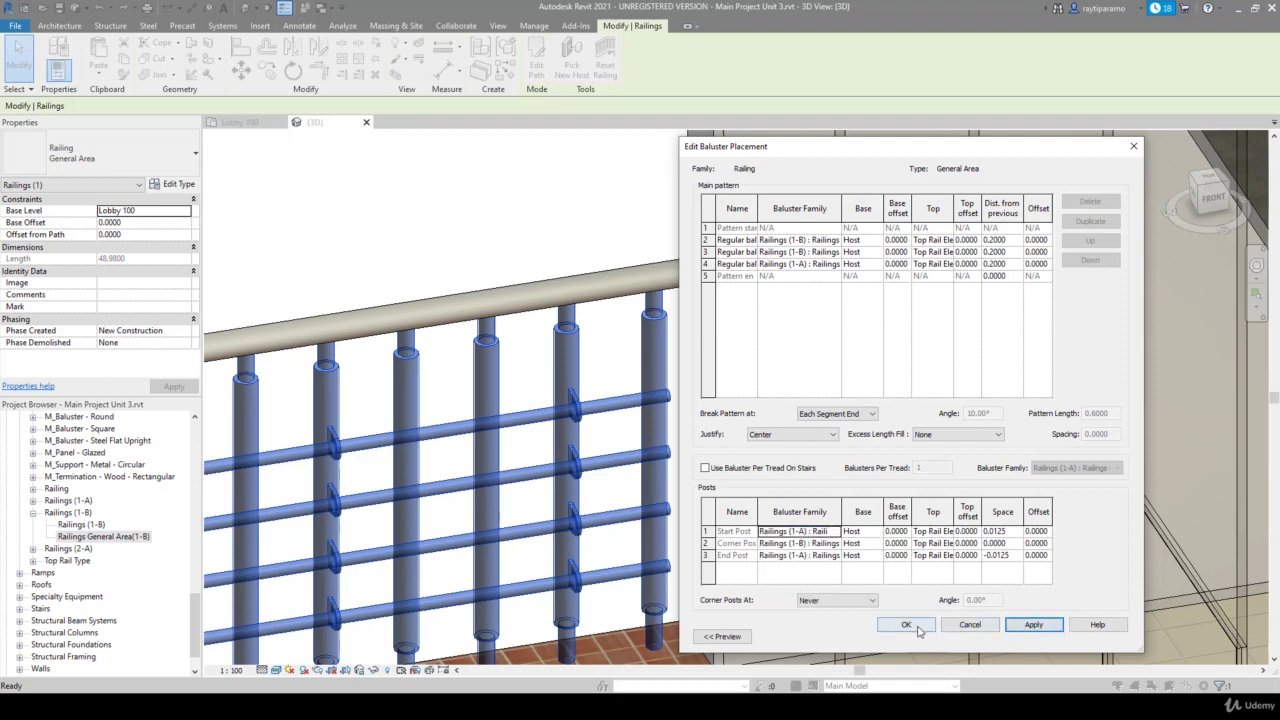
pyautogui.press('Return')
pyautogui.click(1079, 642)
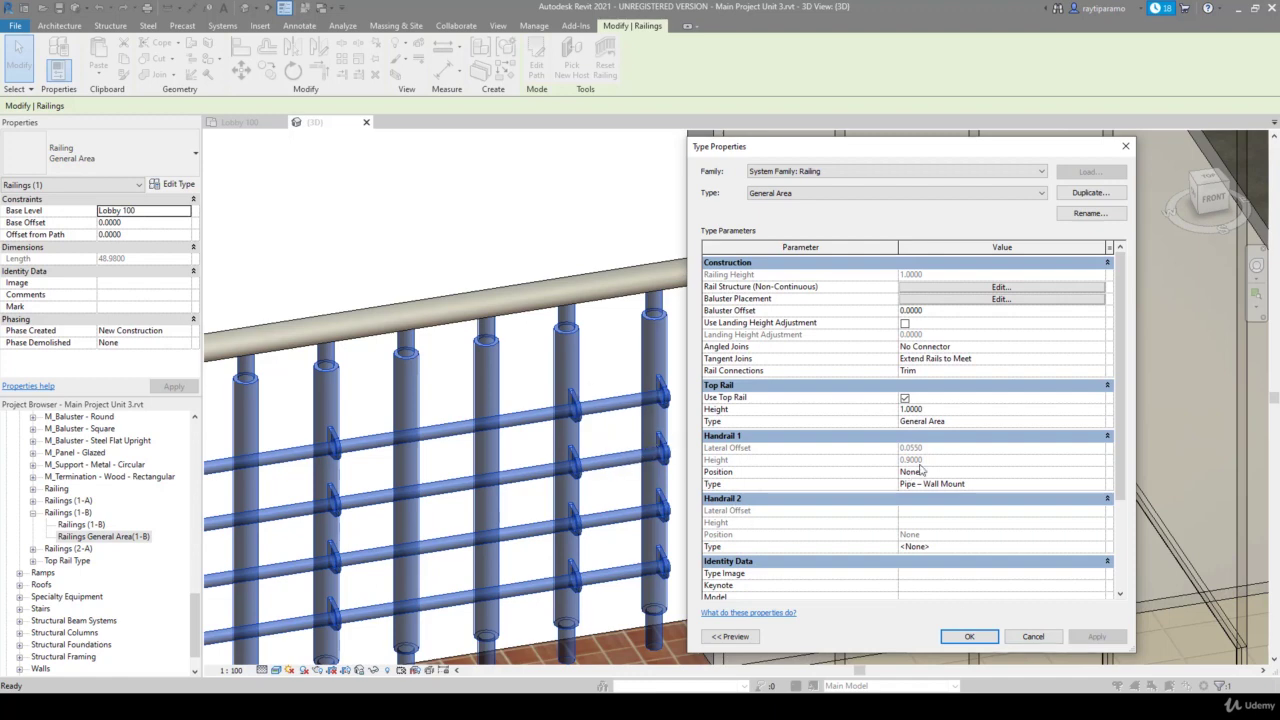
# Justify the baluster pattern to Beginning and apply the railing type changes
pyautogui.click(988, 300)
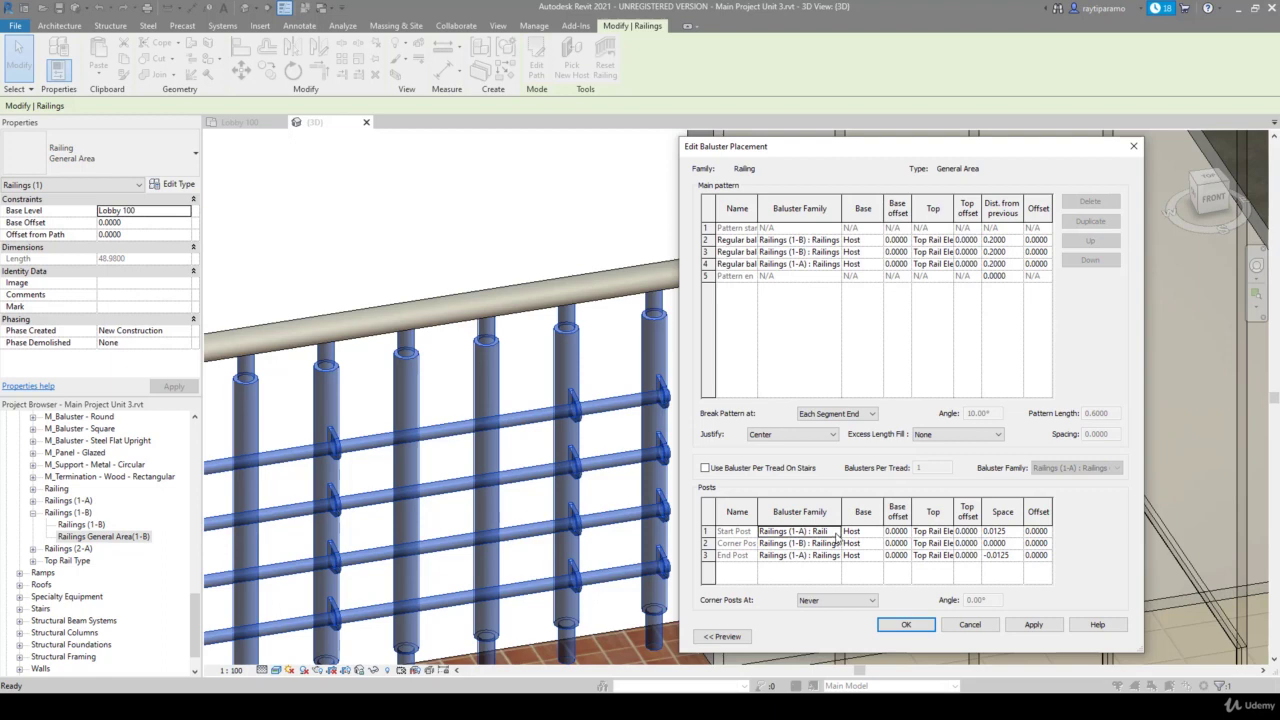
pyautogui.click(835, 533)
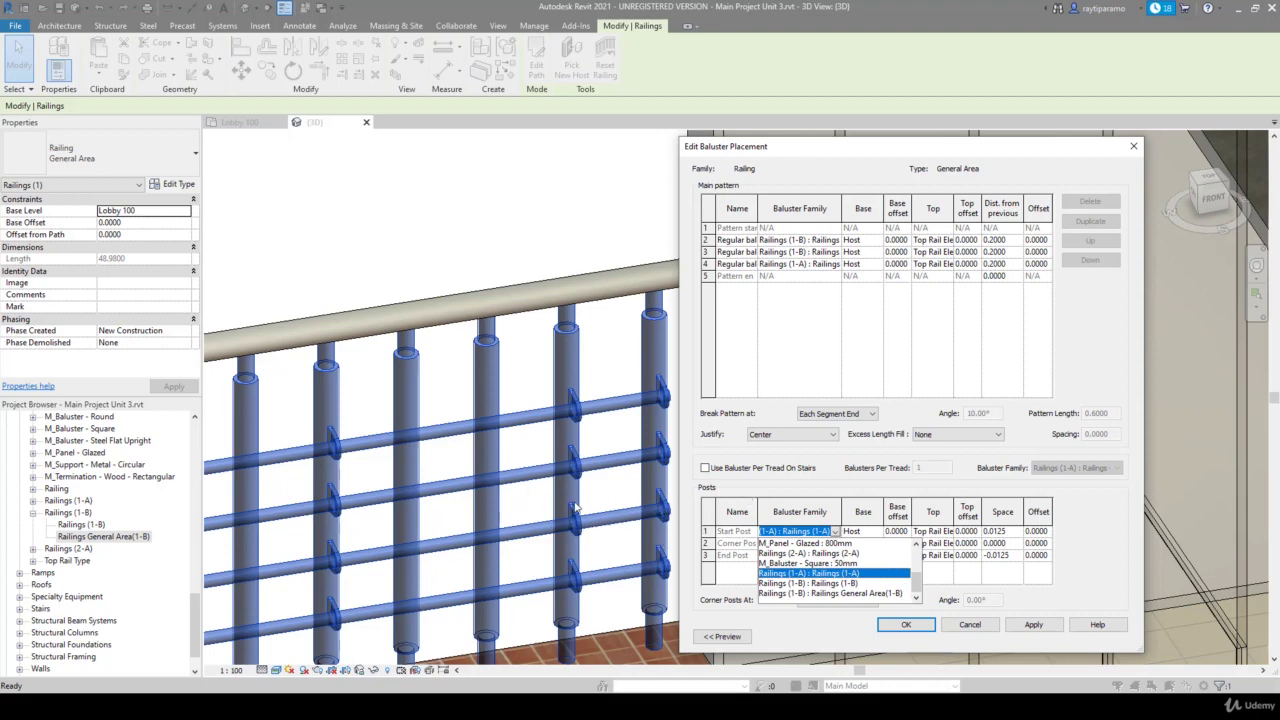
pyautogui.click(788, 436)
pyautogui.click(788, 436)
pyautogui.click(782, 448)
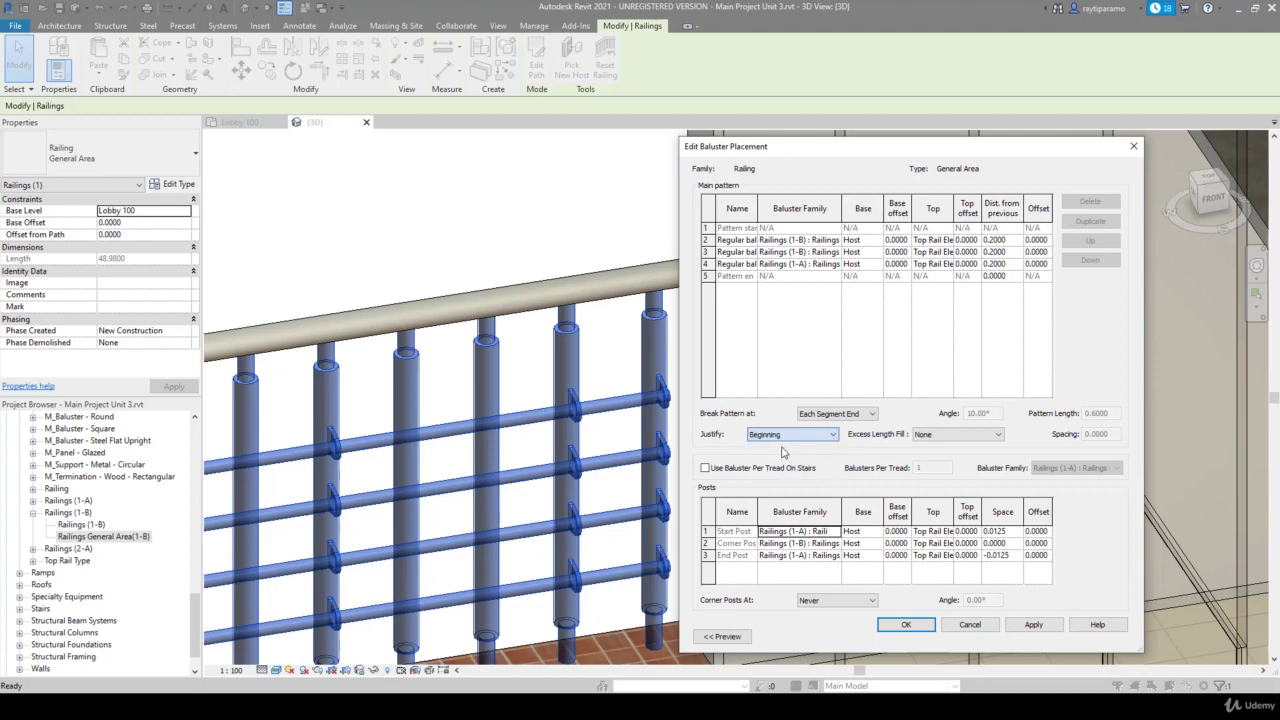
pyautogui.click(1033, 625)
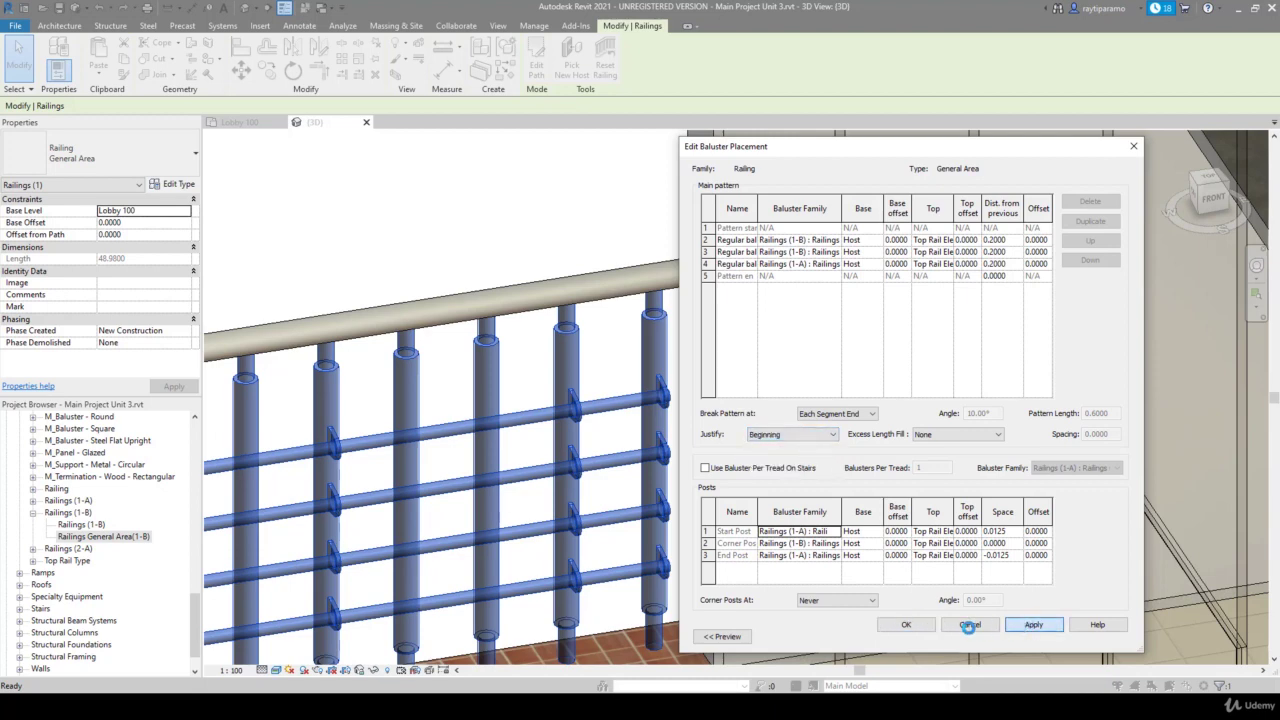
pyautogui.click(907, 625)
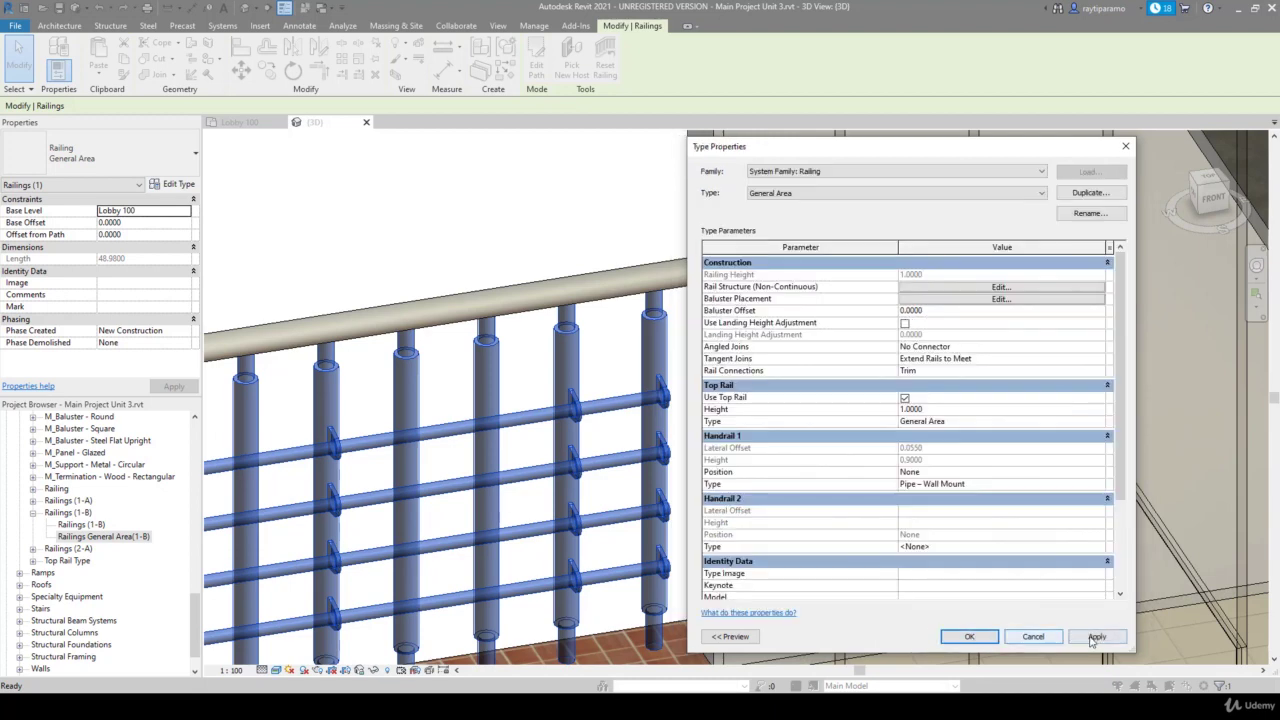
pyautogui.click(1095, 637)
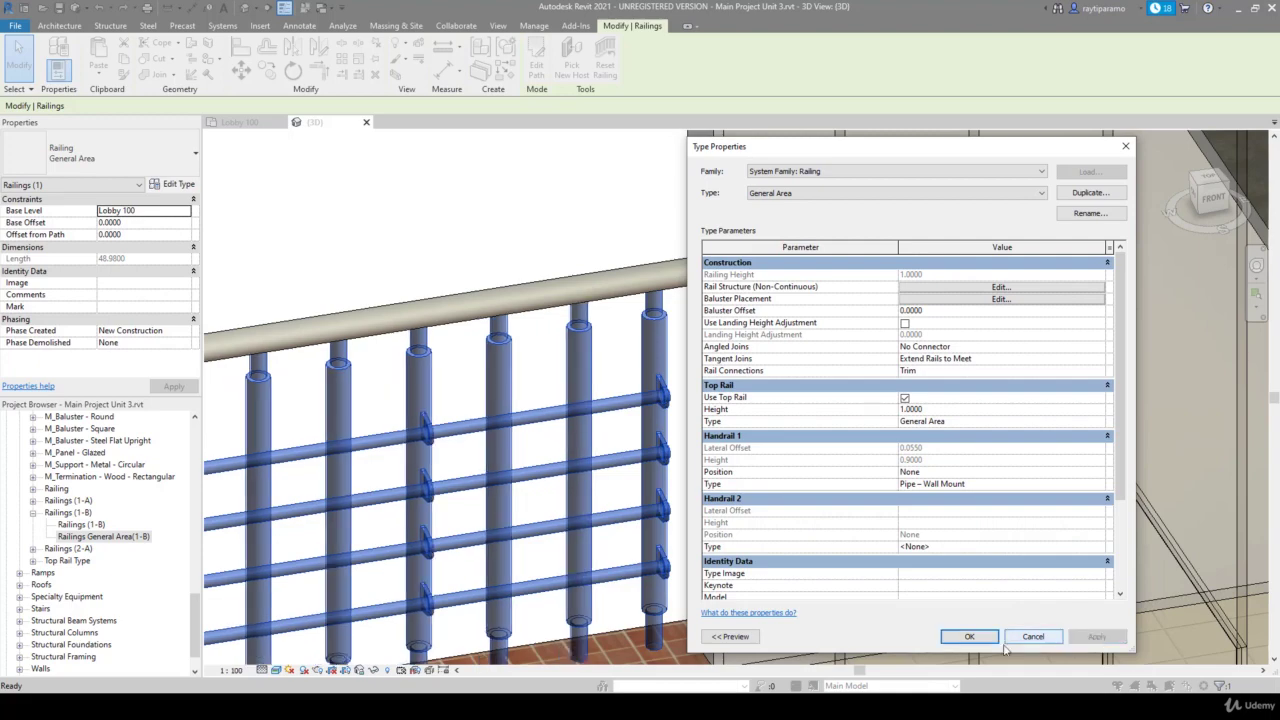
pyautogui.click(969, 636)
# Pan and zoom the 3D view to the blue terrace railing
pyautogui.scroll(-3, 375, 214)
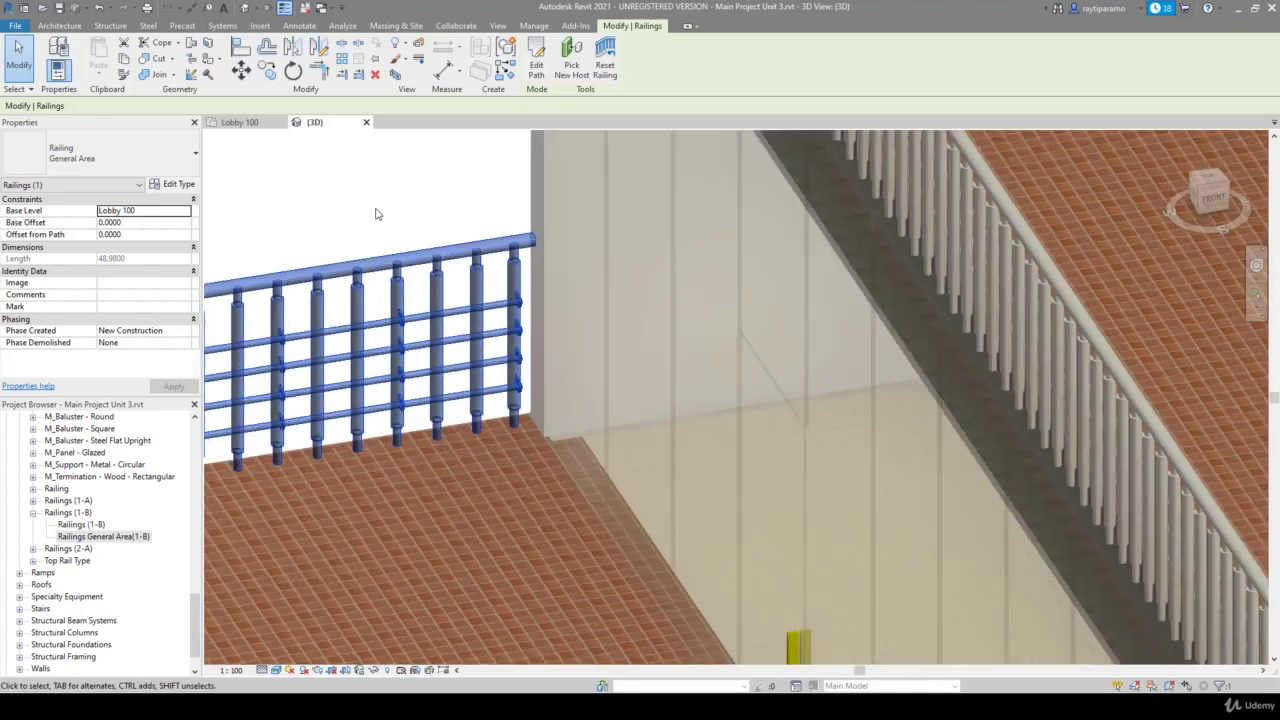
pyautogui.scroll(-3, 375, 214)
pyautogui.scroll(-2, 378, 213)
pyautogui.scroll(-2, 753, 324)
pyautogui.moveTo(753, 324); pyautogui.dragTo(890, 481, button='middle')
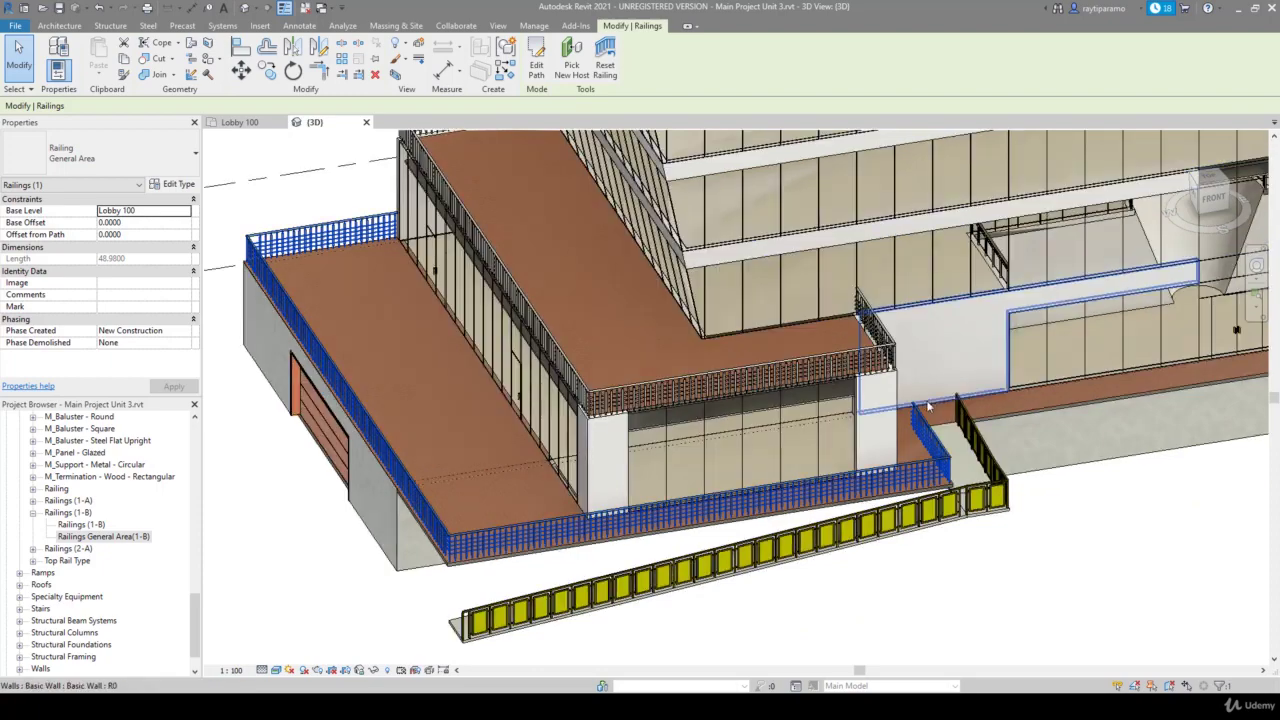
pyautogui.scroll(3, 890, 481)
pyautogui.scroll(3, 890, 481)
pyautogui.scroll(2, 890, 481)
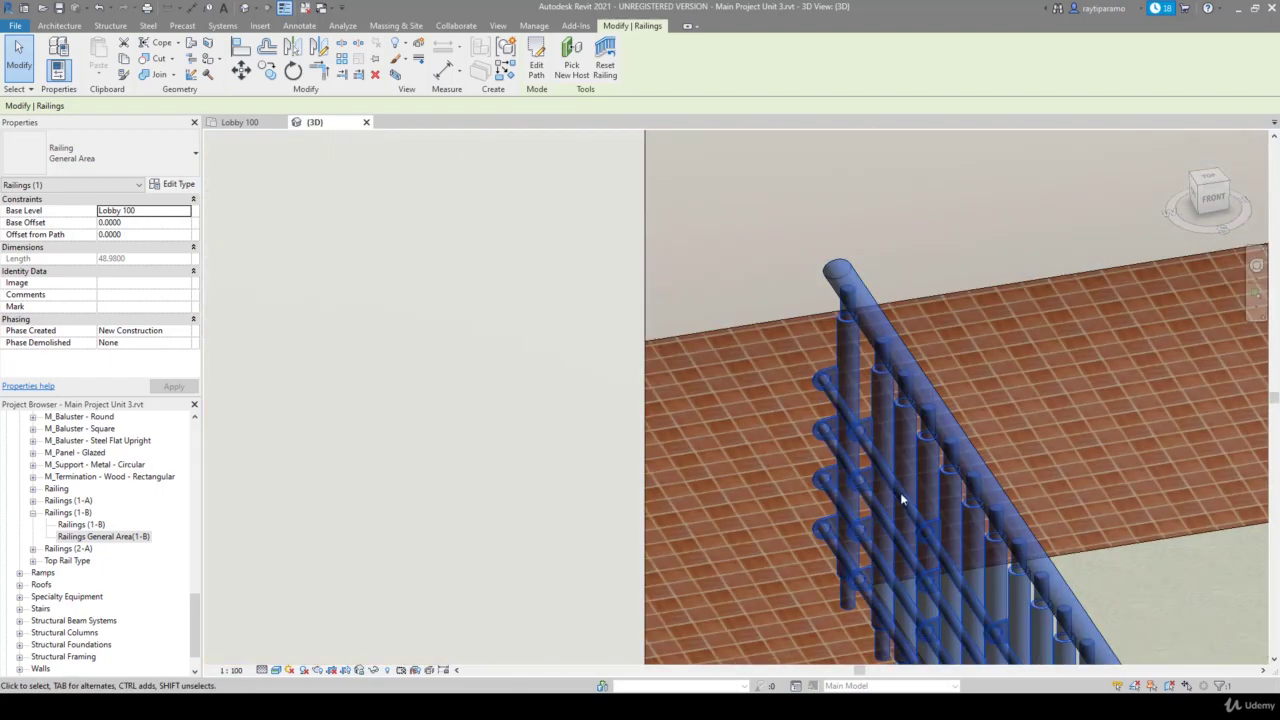
pyautogui.scroll(2, 900, 492)
pyautogui.scroll(2, 920, 335)
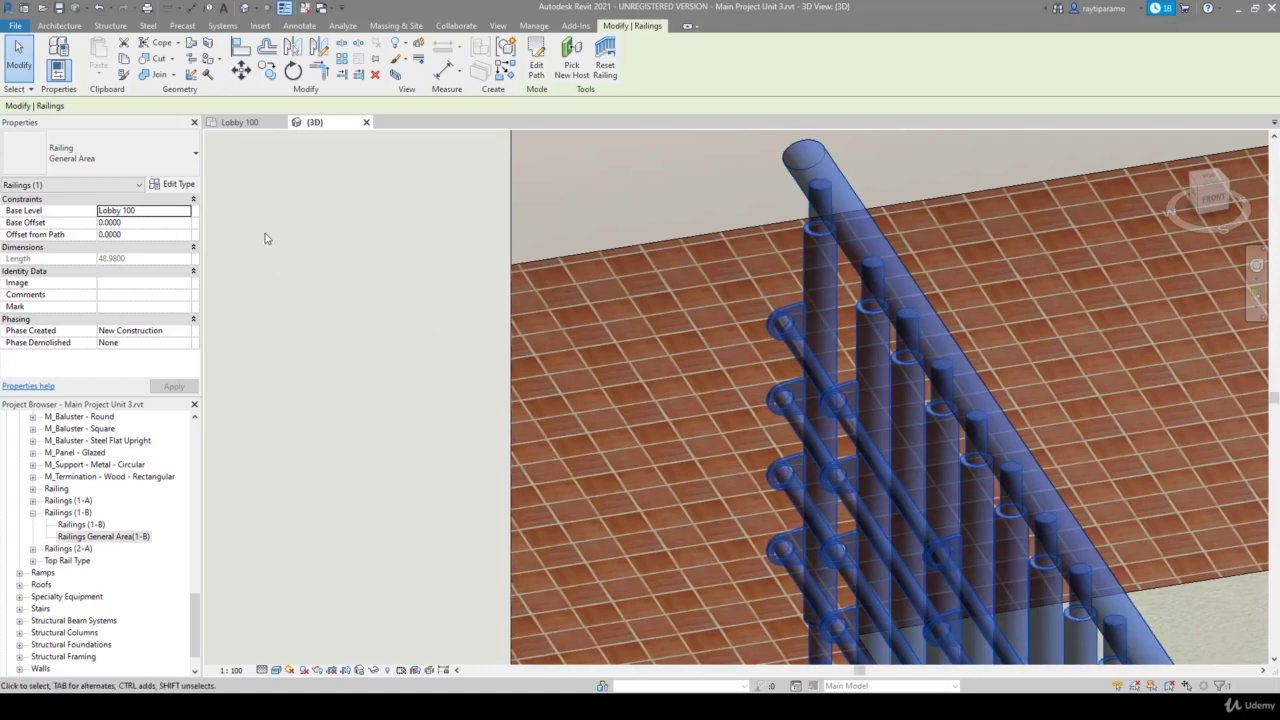
# Set baluster pattern justification to Spread Pattern To Fit and apply the type properties
pyautogui.click(183, 186)
pyautogui.click(1062, 309)
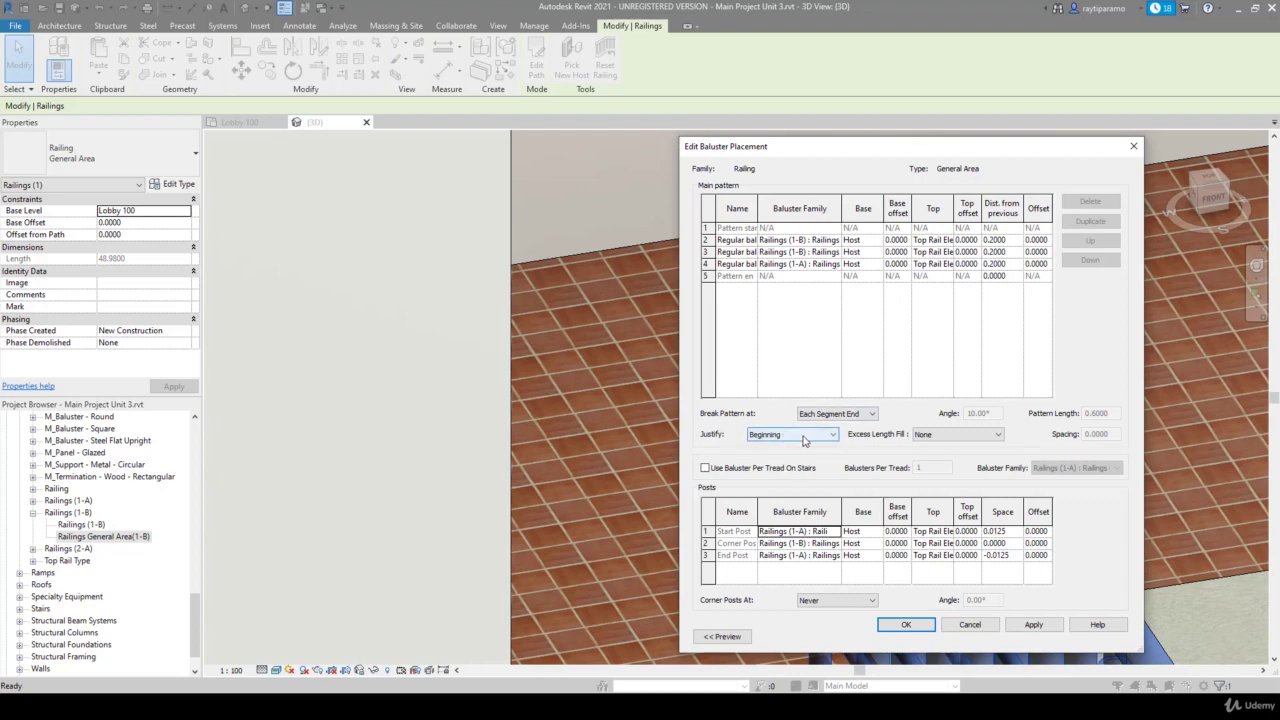
pyautogui.click(803, 436)
pyautogui.click(806, 475)
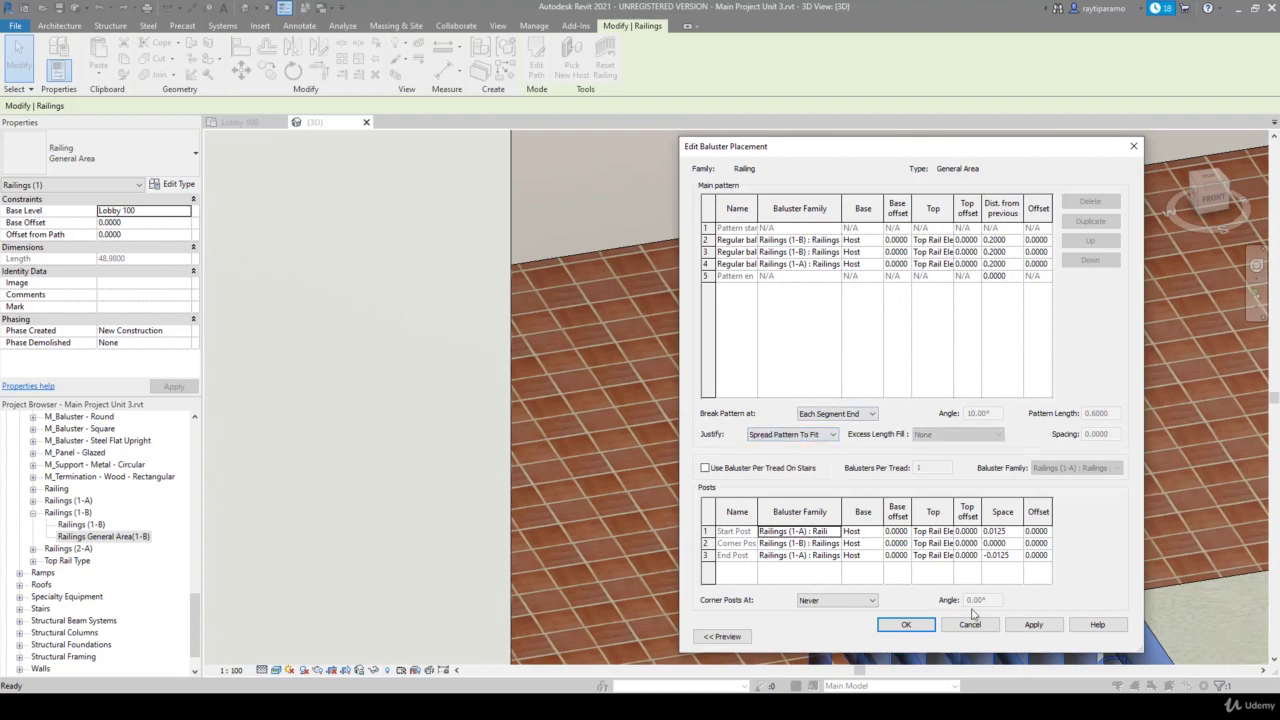
pyautogui.click(1033, 624)
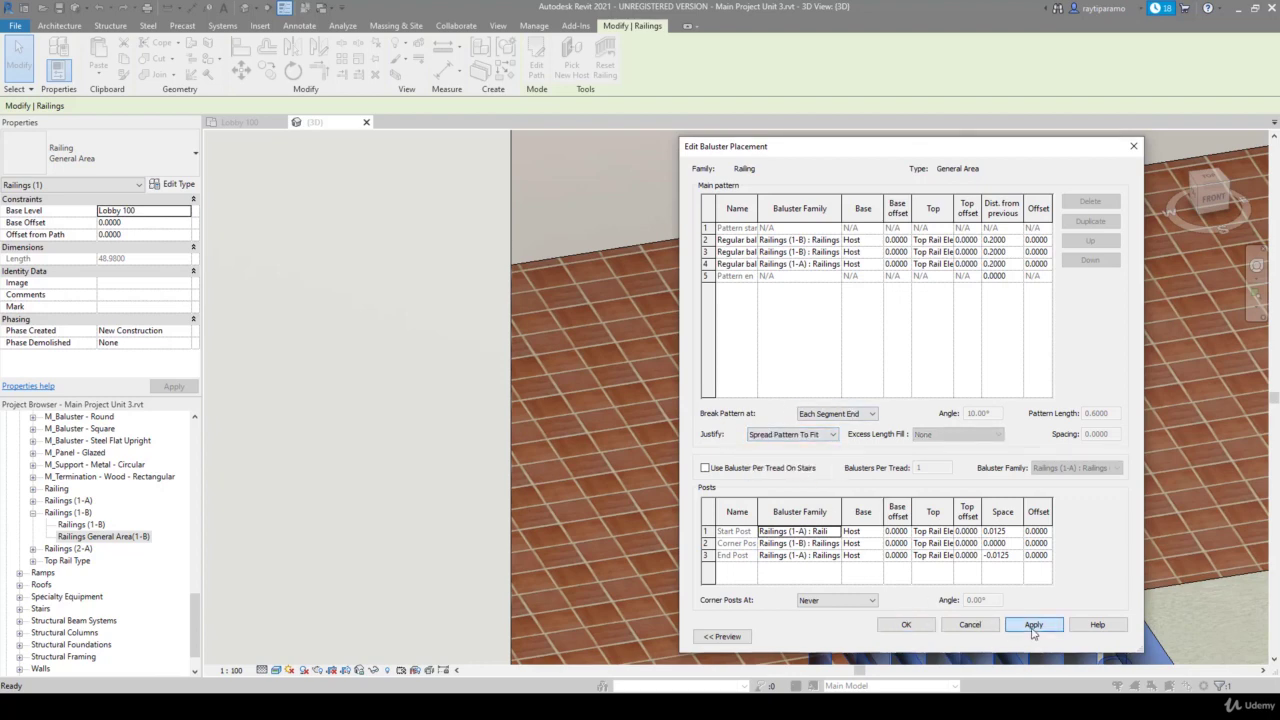
pyautogui.click(910, 624)
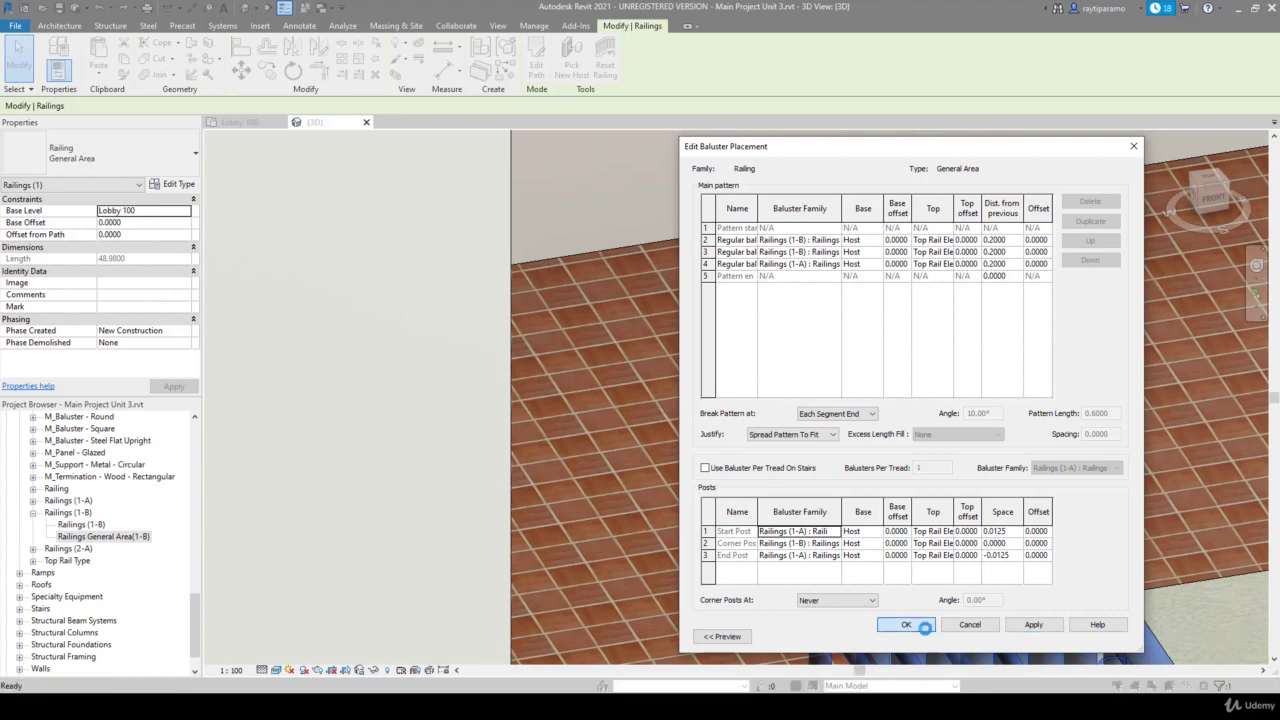
pyautogui.click(1108, 639)
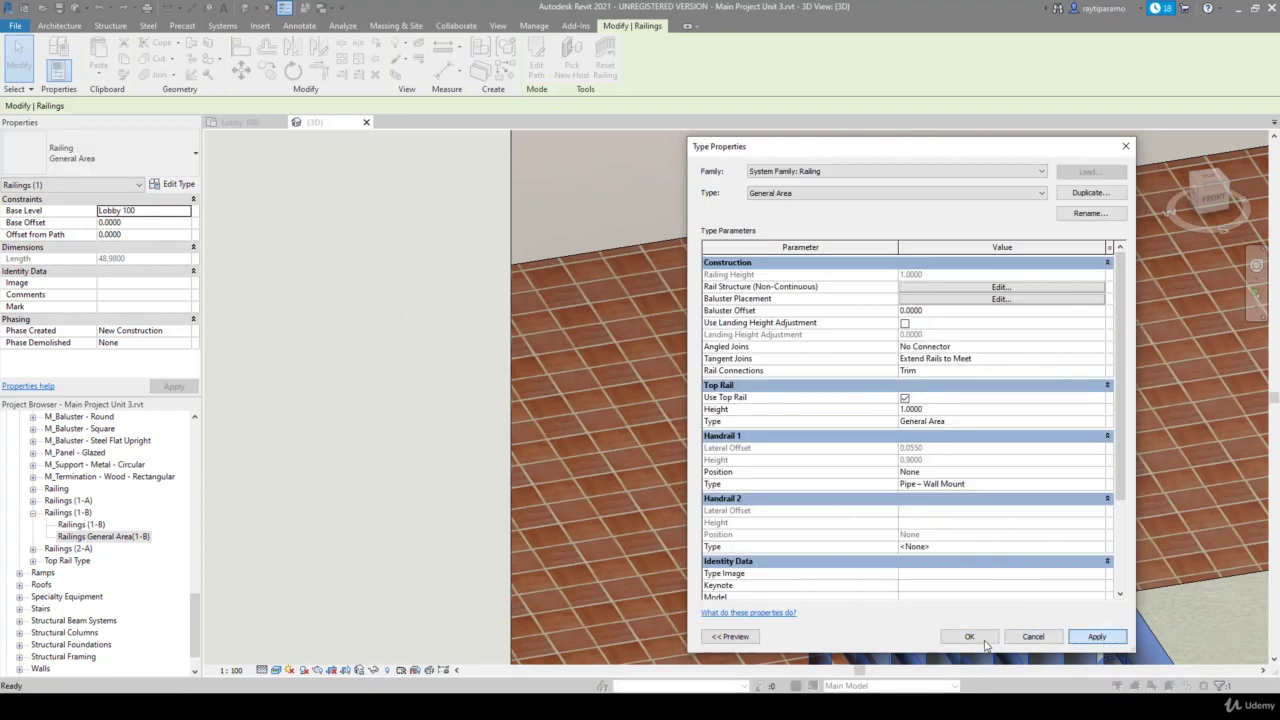
pyautogui.click(982, 638)
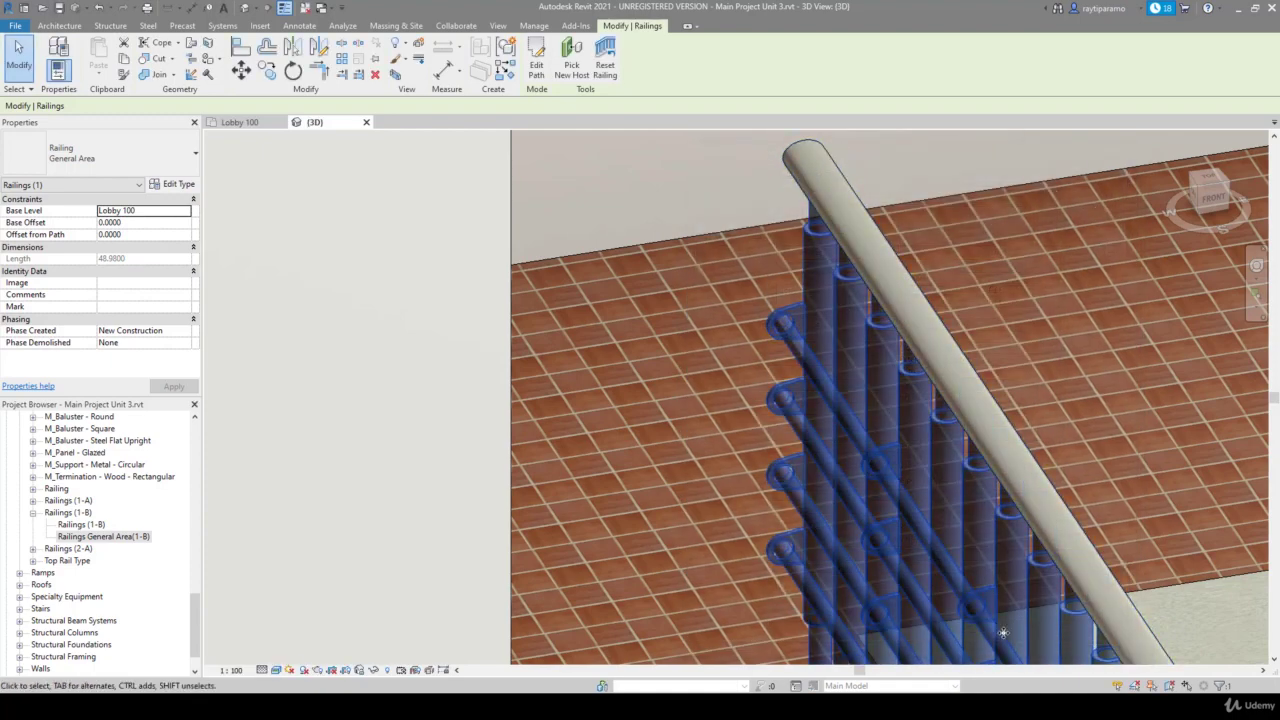
# Zoom in and out over the terrace railings to check the balusters, then clear the railing selection
pyautogui.scroll(-5, 950, 350)
pyautogui.scroll(2, 926, 450)
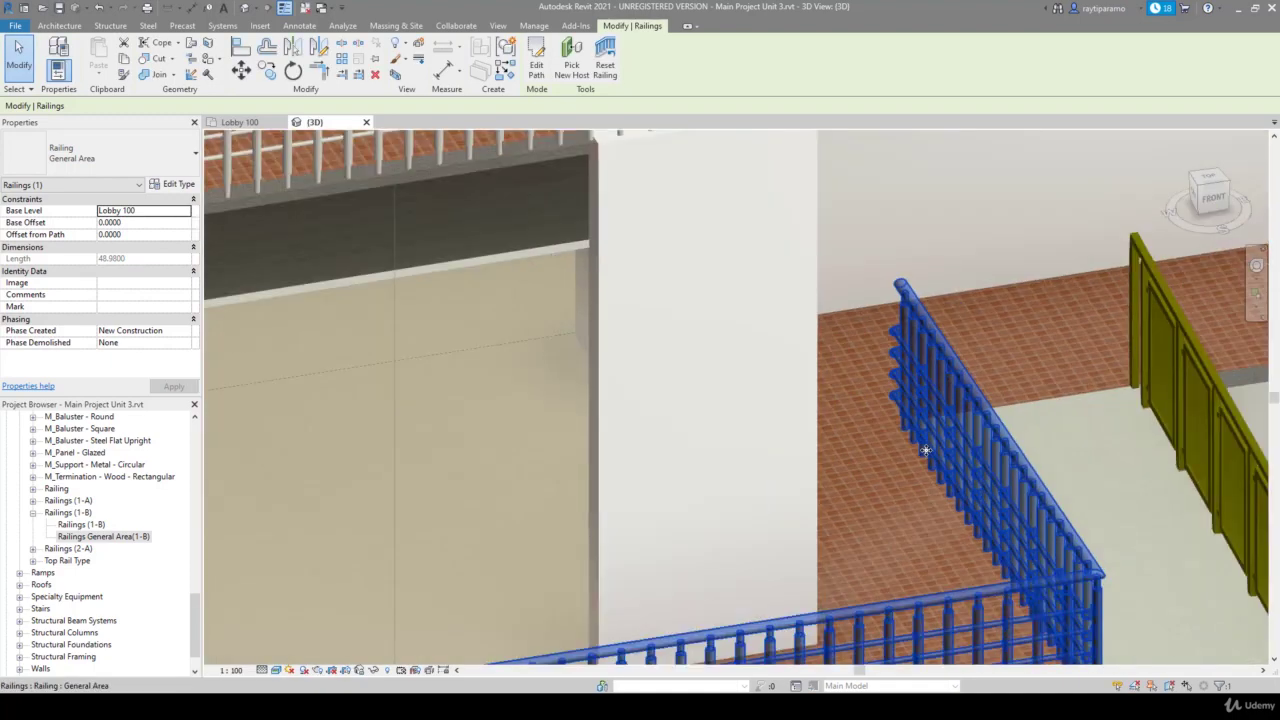
pyautogui.scroll(1, 926, 450)
pyautogui.scroll(-2, 926, 450)
pyautogui.scroll(-1, 926, 450)
pyautogui.scroll(-1, 926, 450)
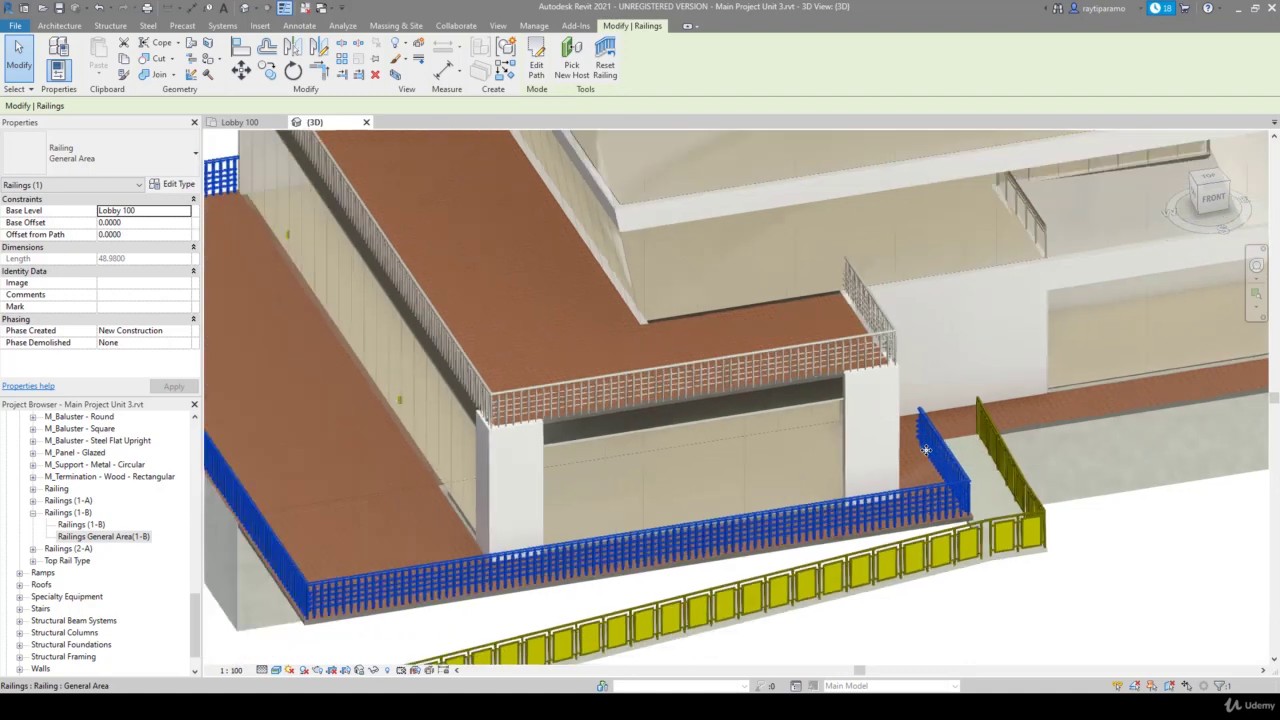
pyautogui.scroll(-2, 926, 450)
pyautogui.scroll(2, 500, 300)
pyautogui.scroll(3, 350, 250)
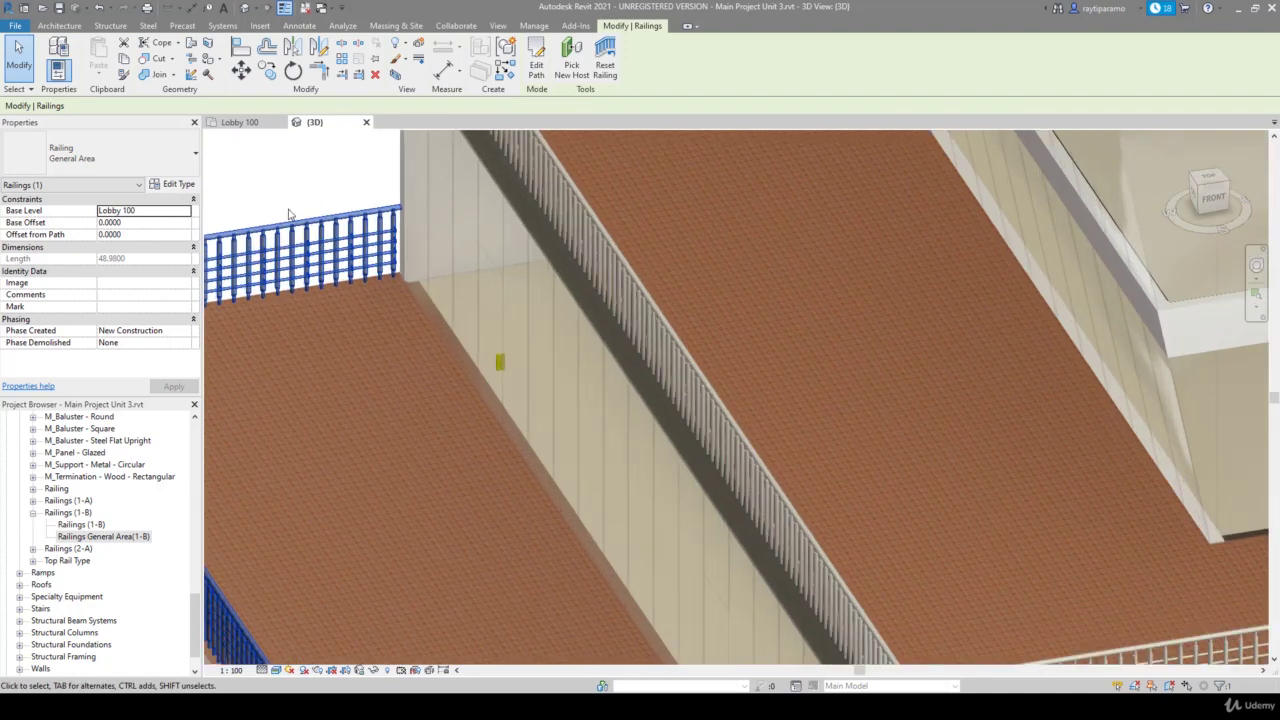
pyautogui.scroll(2, 288, 214)
pyautogui.scroll(-1, 417, 223)
pyautogui.scroll(-2, 443, 225)
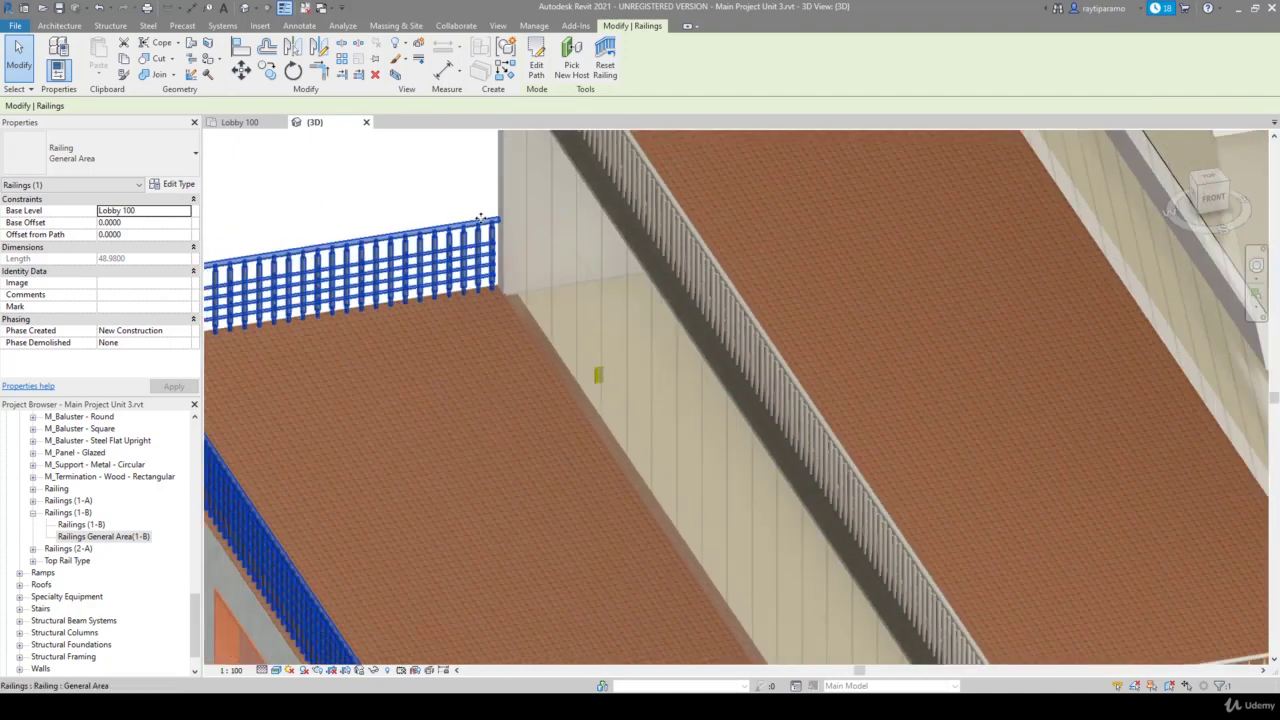
pyautogui.scroll(-2, 480, 218)
pyautogui.scroll(-2, 480, 218)
pyautogui.click(420, 524)
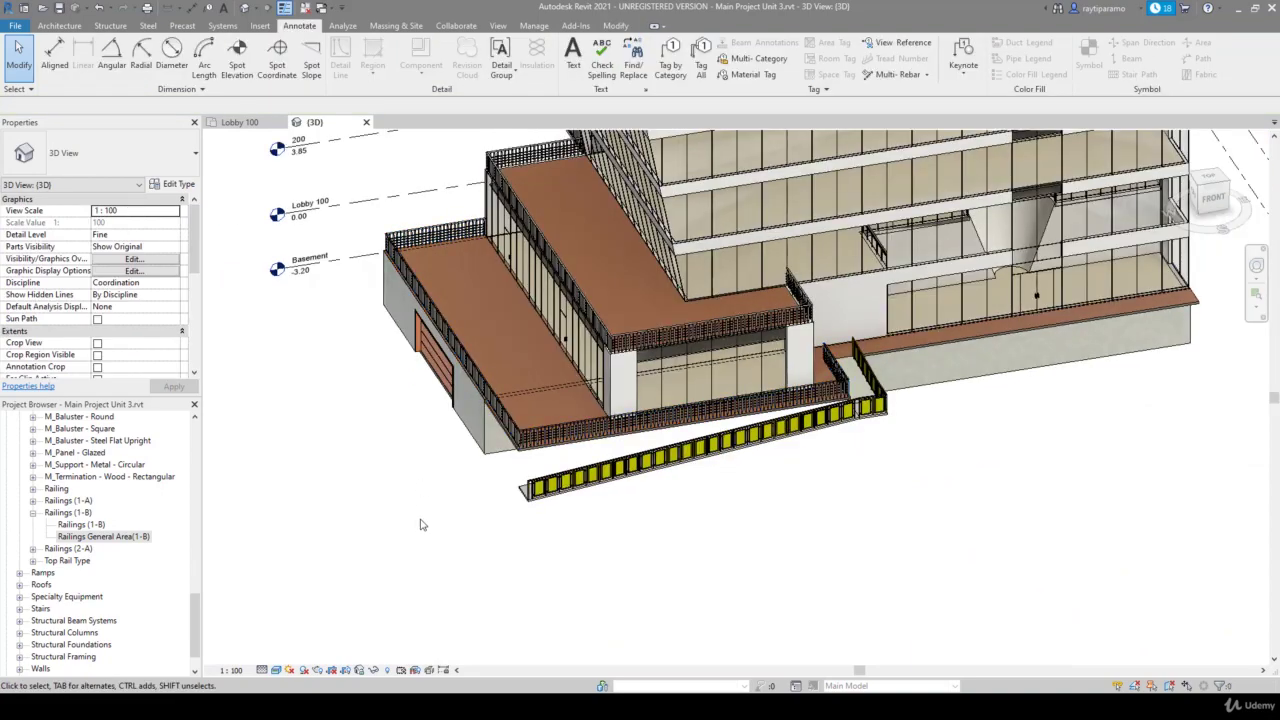
# Zoom across the 3D view to review the deselected spread-to-fit terrace railings
pyautogui.scroll(2, 865, 517)
pyautogui.scroll(2, 870, 232)
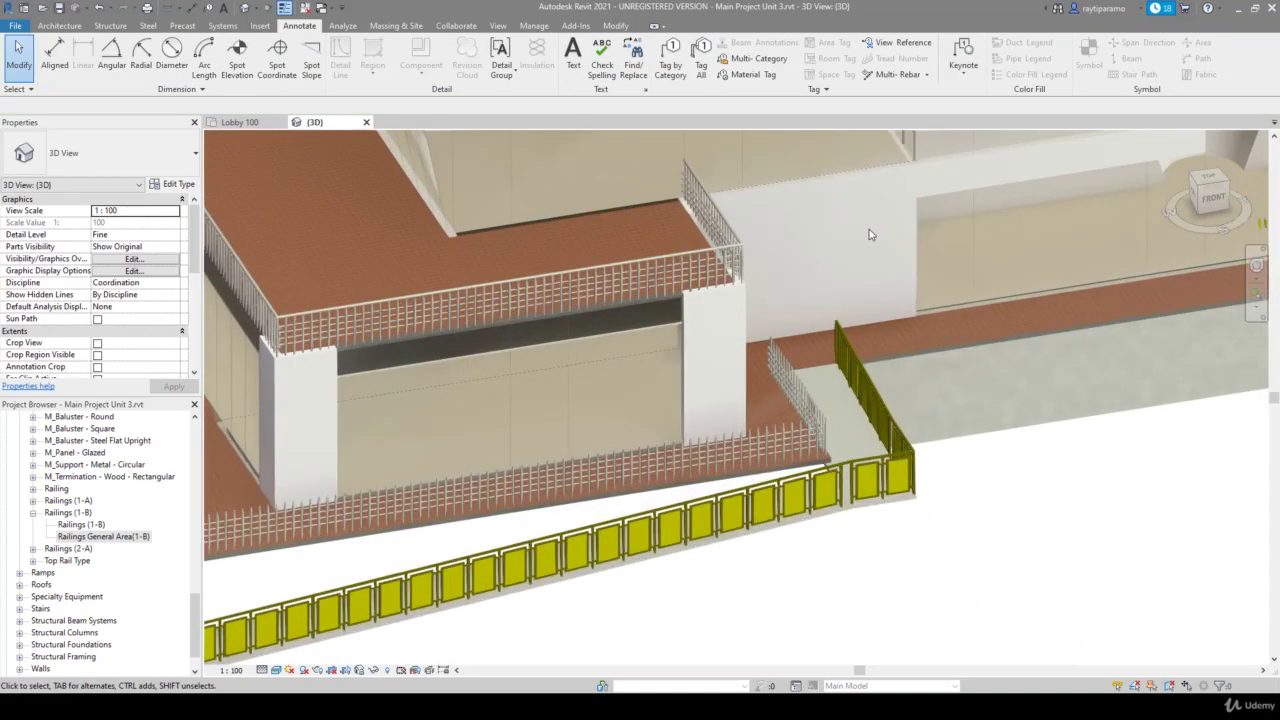
pyautogui.scroll(2, 860, 260)
pyautogui.scroll(1, 836, 313)
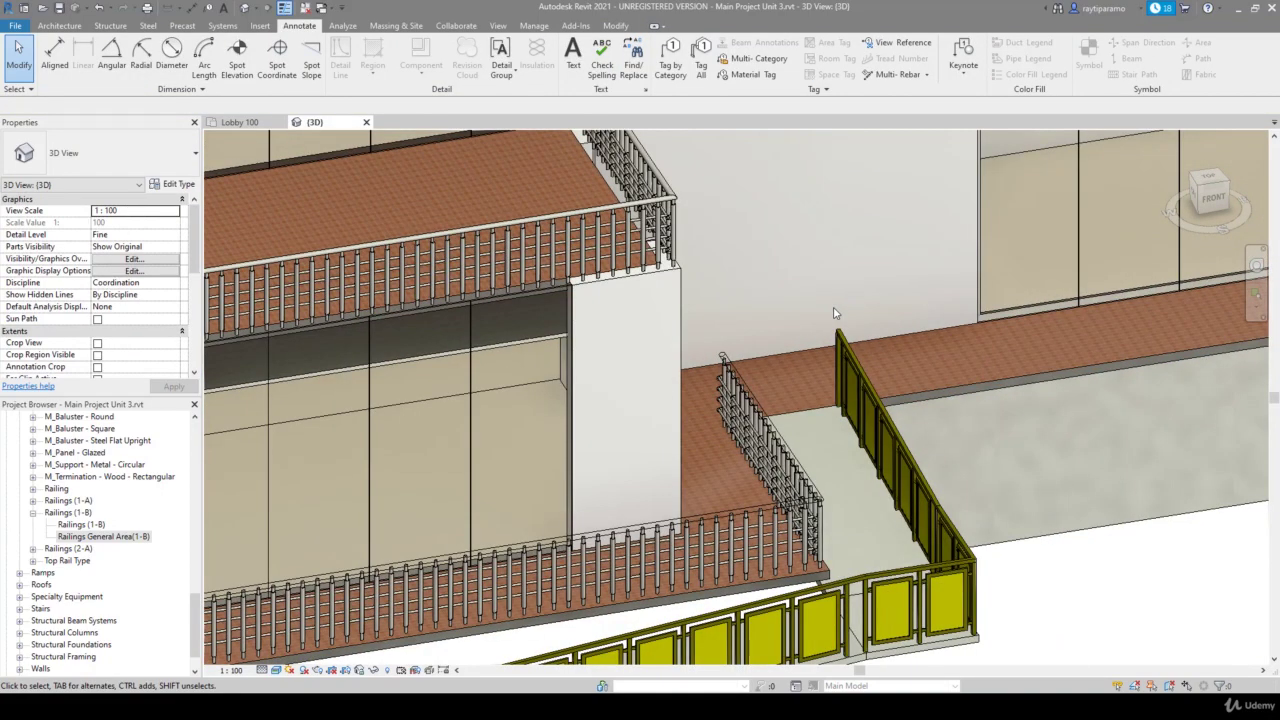
pyautogui.scroll(-2, 836, 313)
pyautogui.scroll(-2, 840, 400)
pyautogui.scroll(-2, 843, 484)
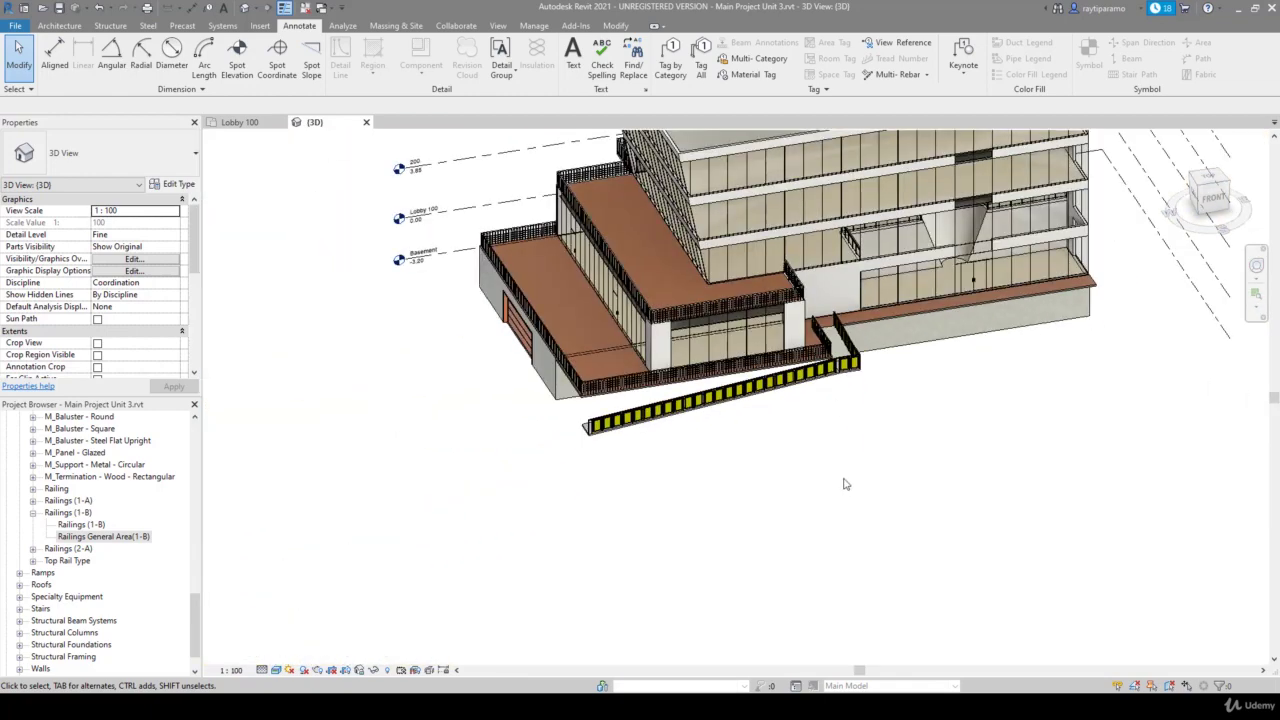
# Rewind the 3D view to an earlier overall building view, then collapse the Railings (1-B) browser group
pyautogui.click(1255, 272)
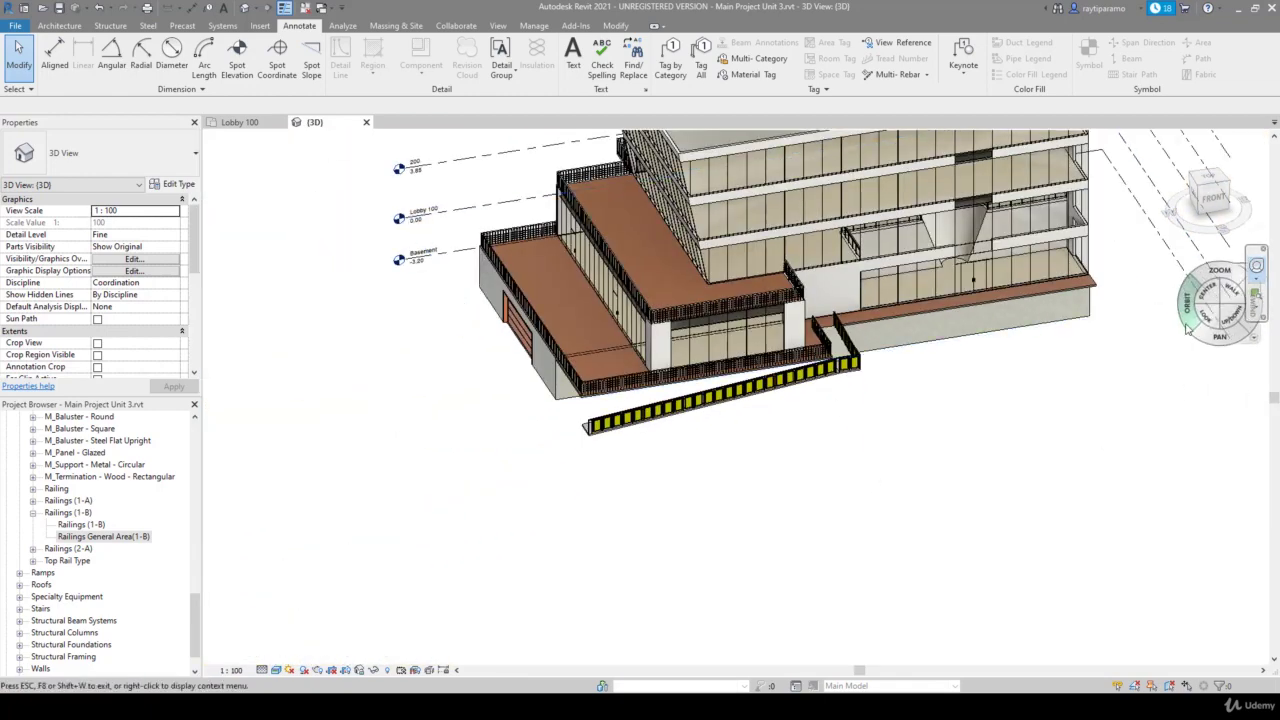
pyautogui.moveTo(1248, 338)
pyautogui.mouseDown()
pyautogui.moveTo(545, 330)
pyautogui.moveTo(1066, 340)
pyautogui.moveTo(837, 381)
pyautogui.moveTo(979, 422)
pyautogui.moveTo(716, 424)
pyautogui.mouseUp()
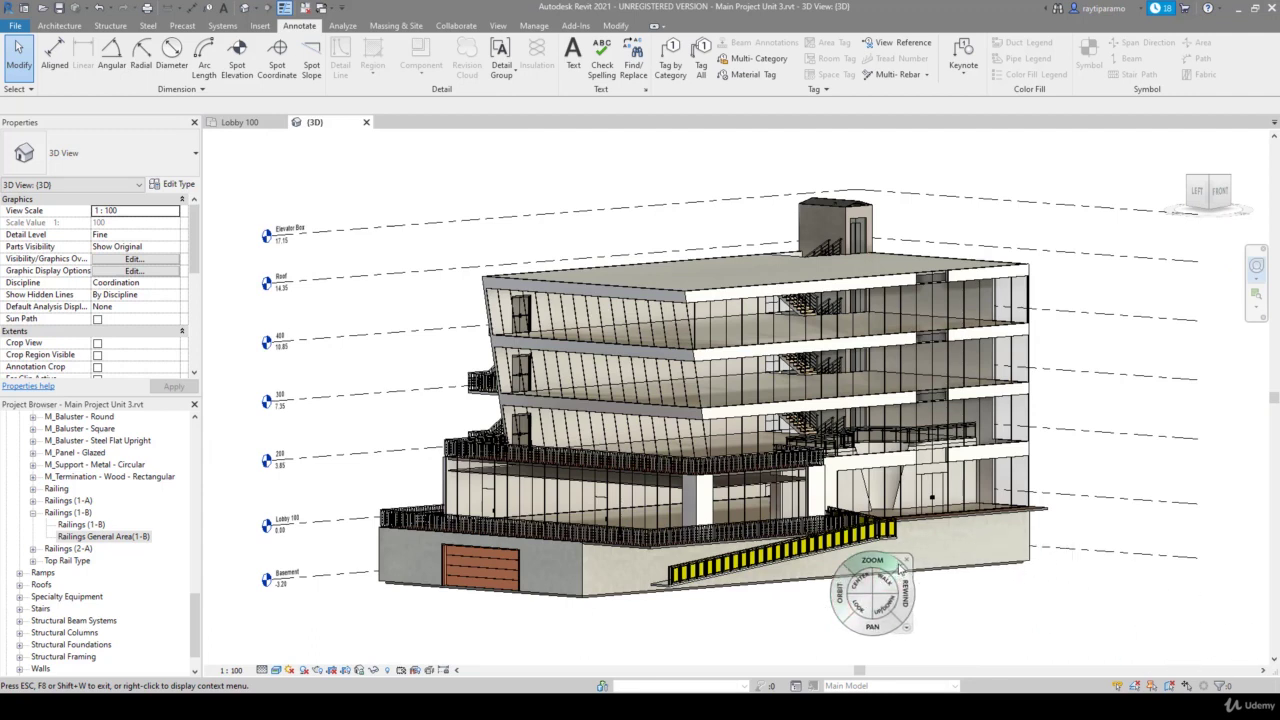
pyautogui.click(907, 562)
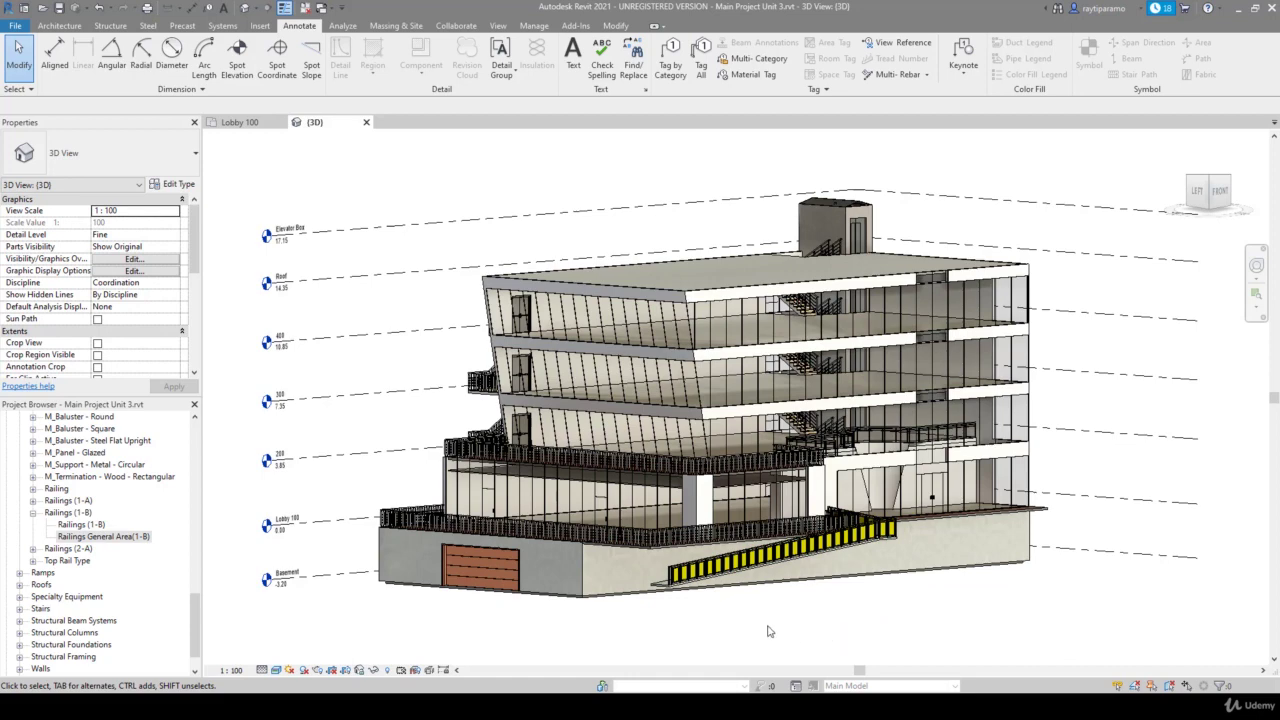
pyautogui.moveTo(197, 618)
pyautogui.mouseDown()
pyautogui.moveTo(193, 598)
pyautogui.moveTo(193, 612)
pyautogui.mouseUp()
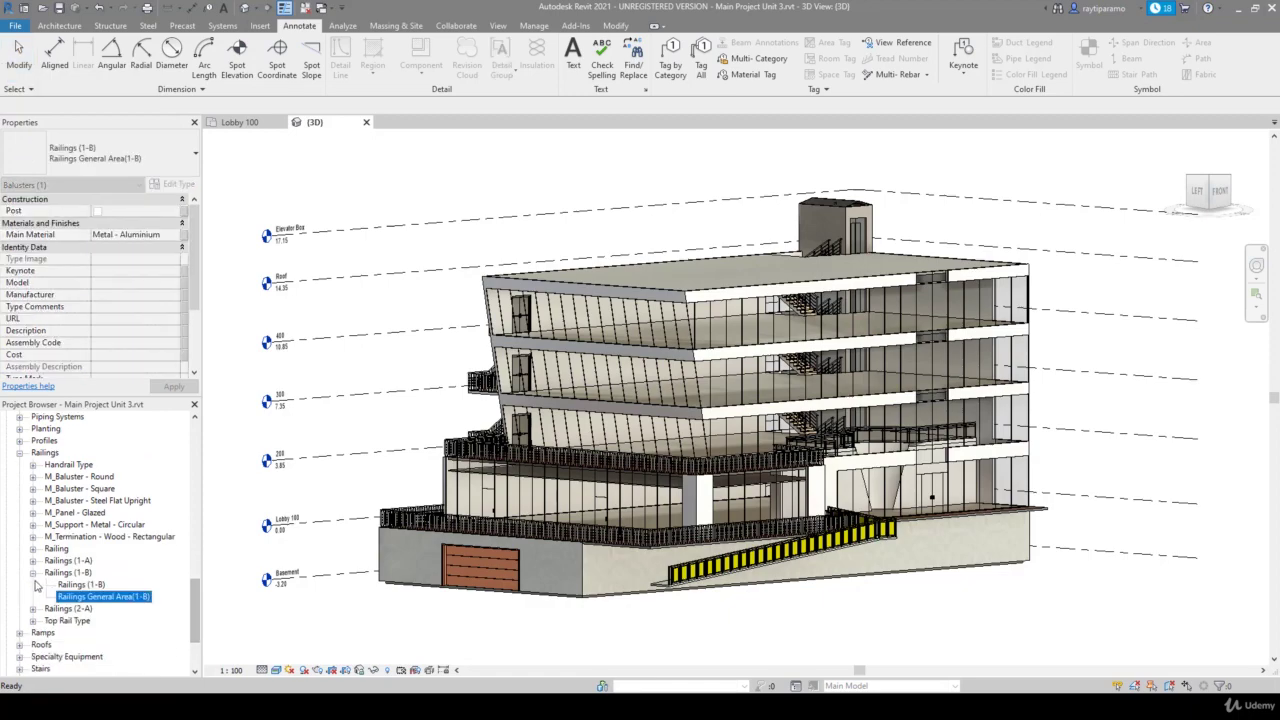
pyautogui.click(33, 573)
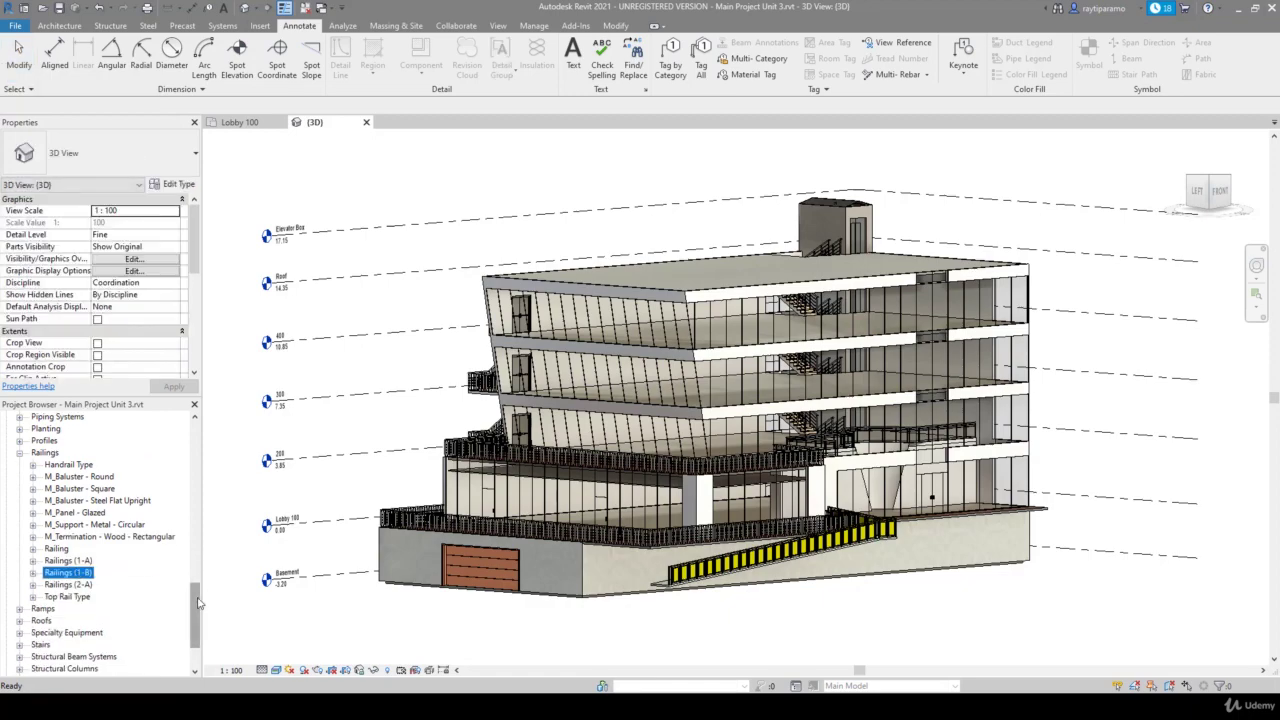